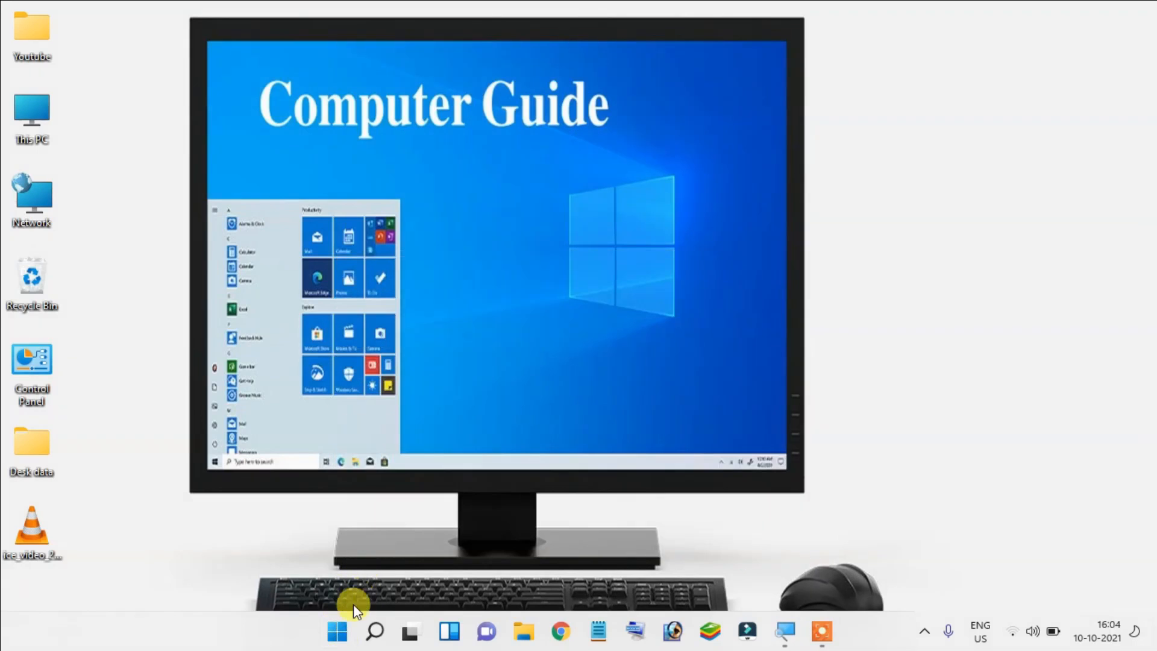
Start Word from the full list of installed apps
{"action": "left_click", "coordinate": [349, 638]}
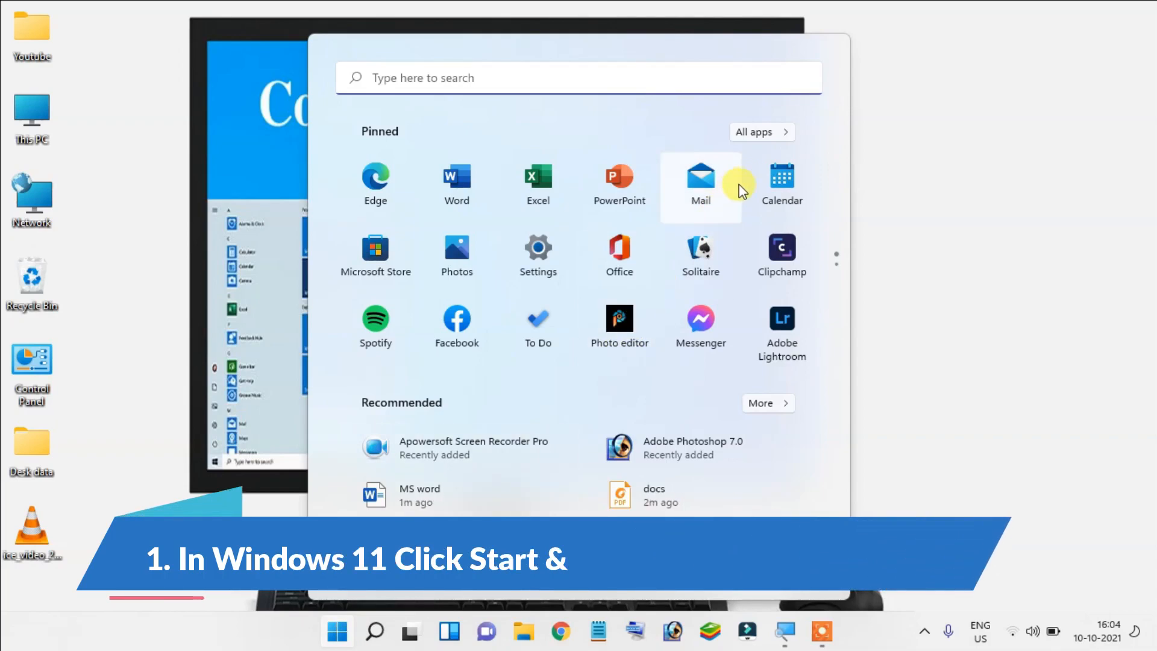
{"action": "left_click", "coordinate": [760, 133]}
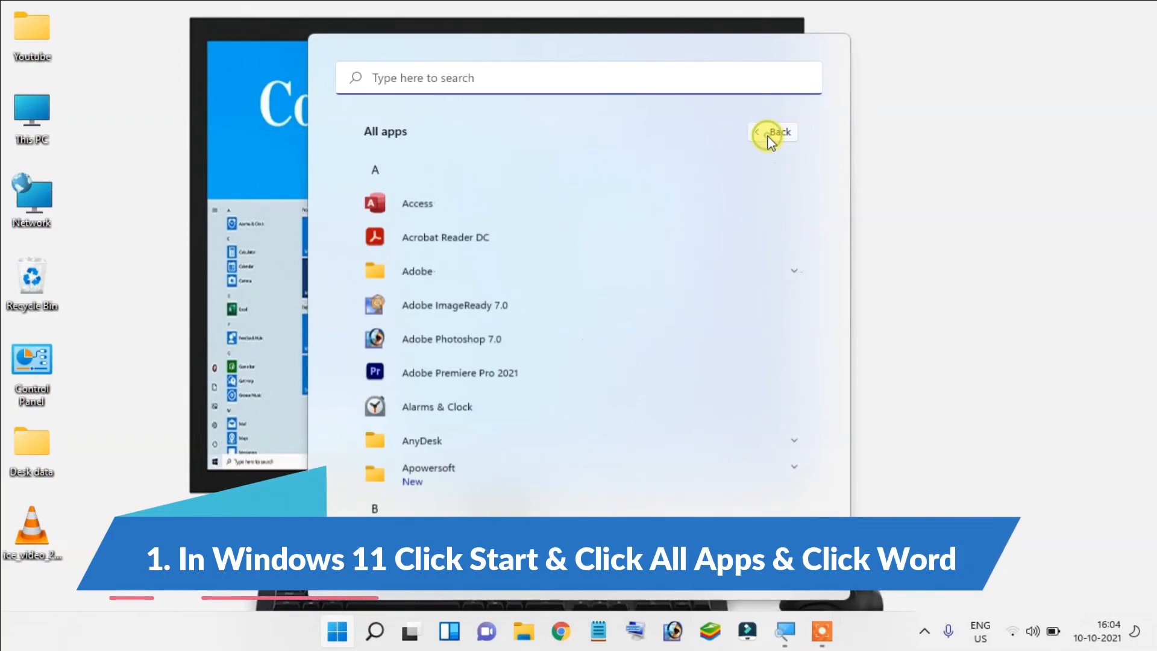
{"action": "scroll", "coordinate": [456, 354], "scroll_direction": "down", "scroll_amount": 5}
{"action": "scroll", "coordinate": [455, 351], "scroll_direction": "down", "scroll_amount": 15}
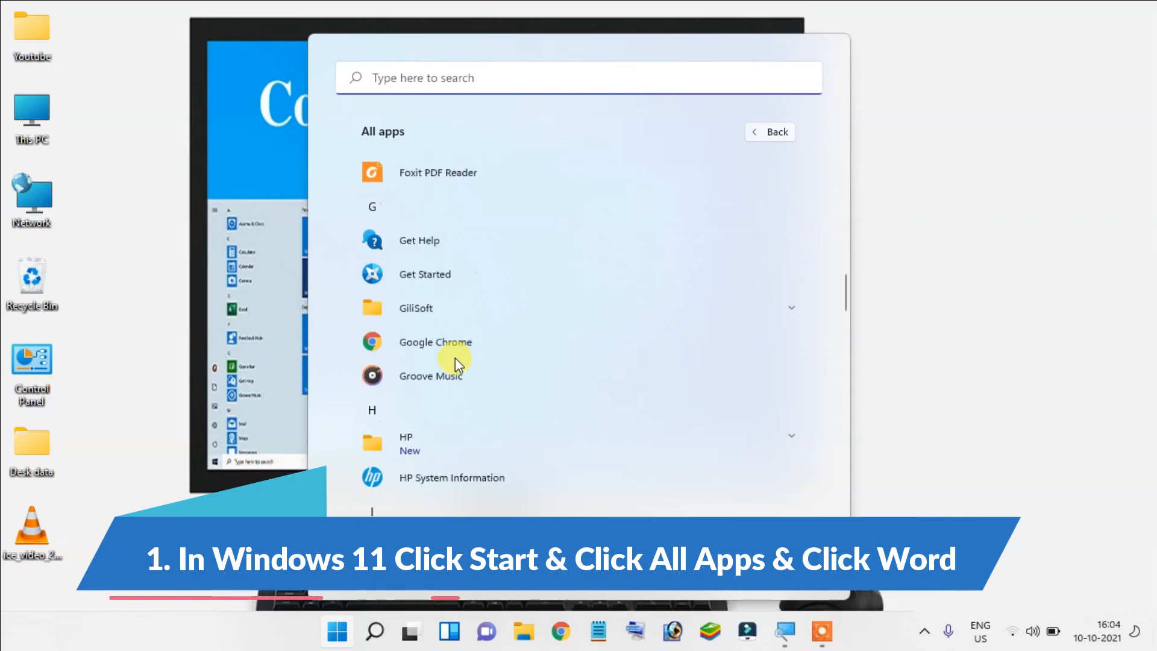
{"action": "scroll", "coordinate": [450, 388], "scroll_direction": "down", "scroll_amount": 12}
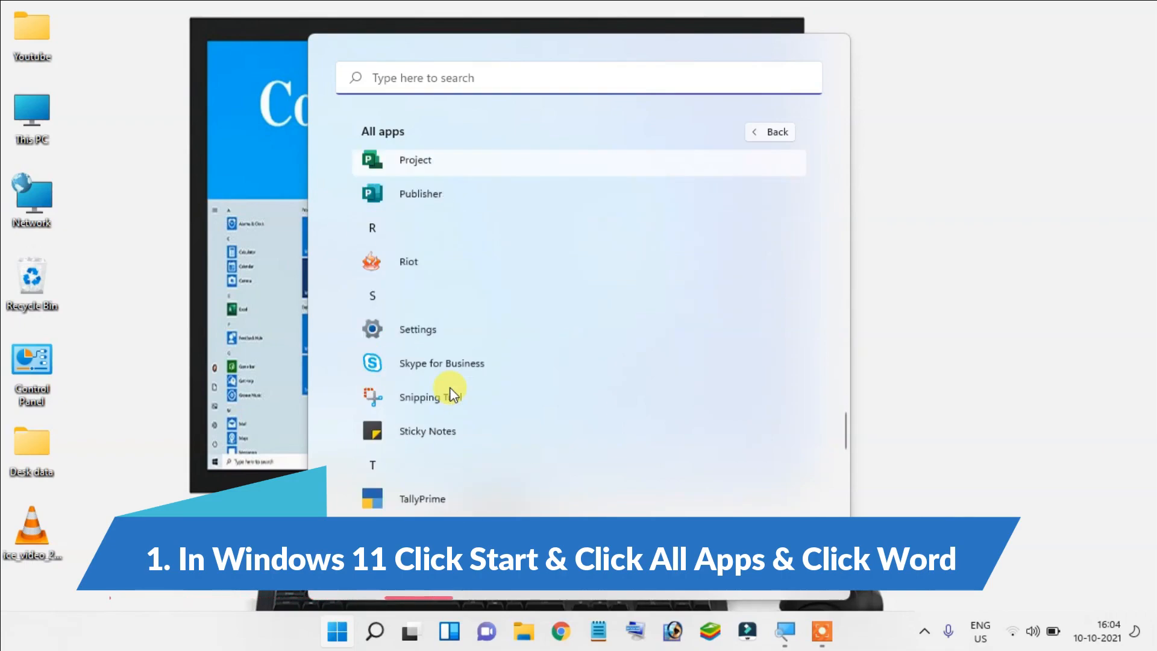
{"action": "scroll", "coordinate": [450, 388], "scroll_direction": "down", "scroll_amount": 4}
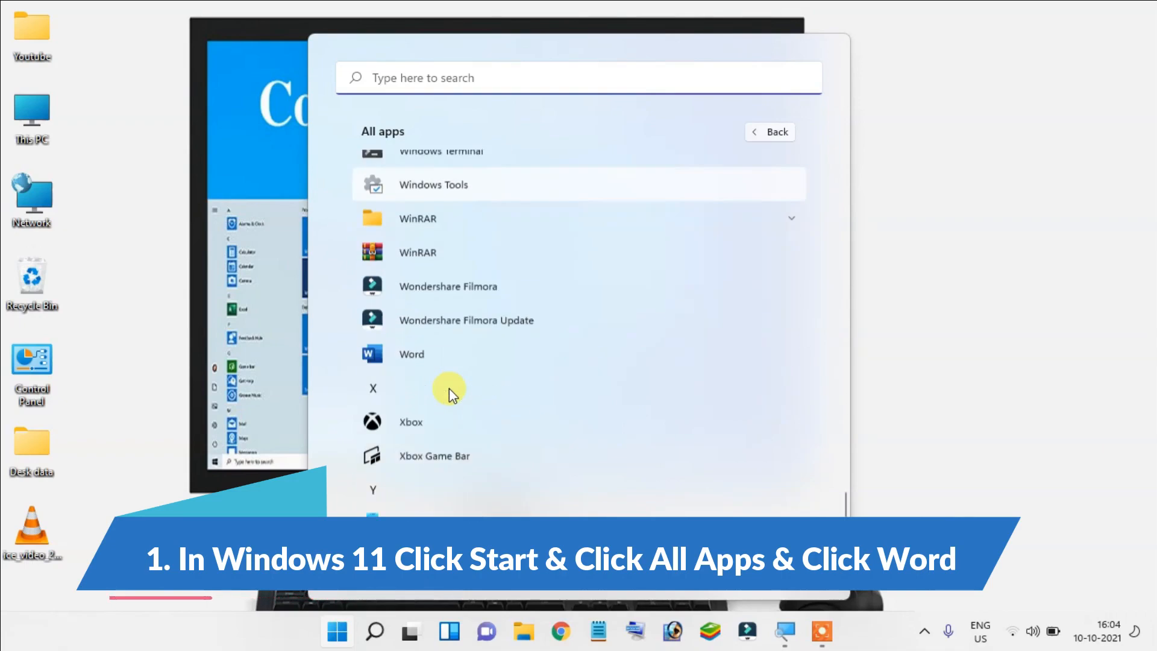
{"action": "left_click", "coordinate": [424, 335]}
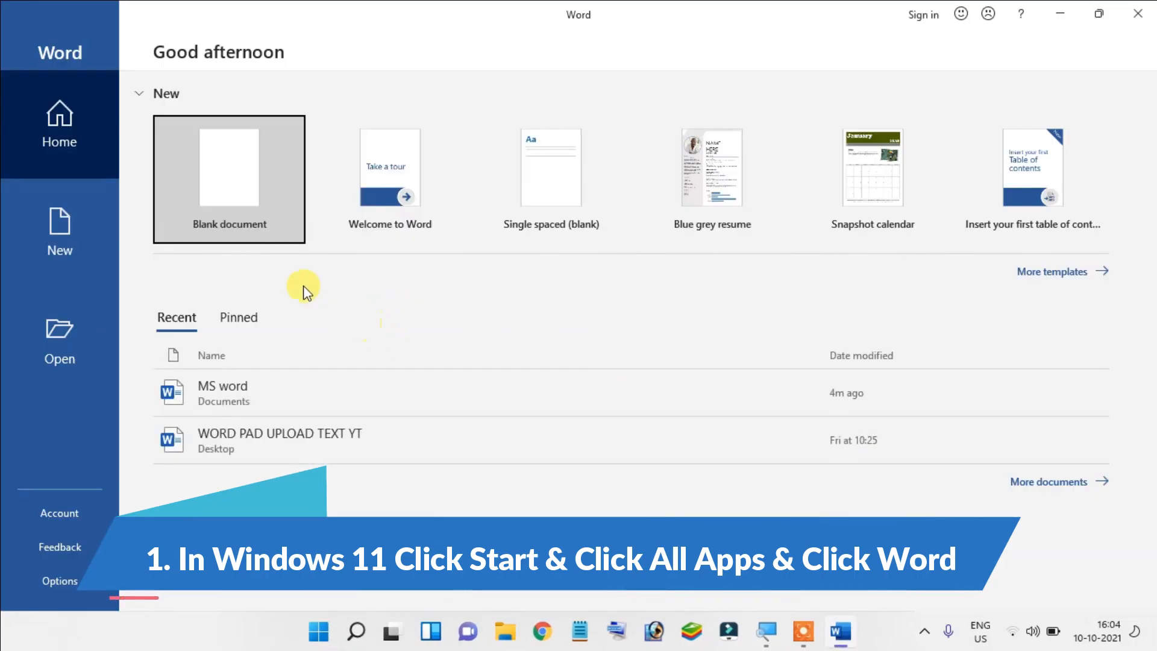
Create a blank document and close Word again
{"action": "left_click", "coordinate": [242, 188]}
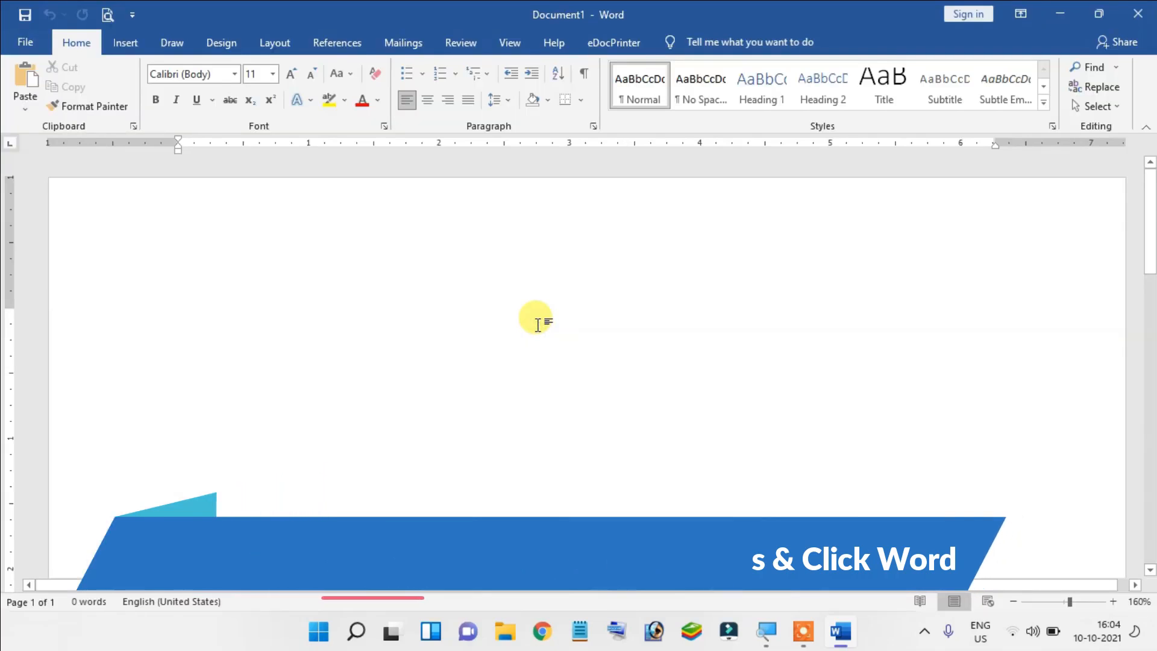
{"action": "left_click", "coordinate": [1143, 16]}
{"action": "left_click", "coordinate": [1143, 16]}
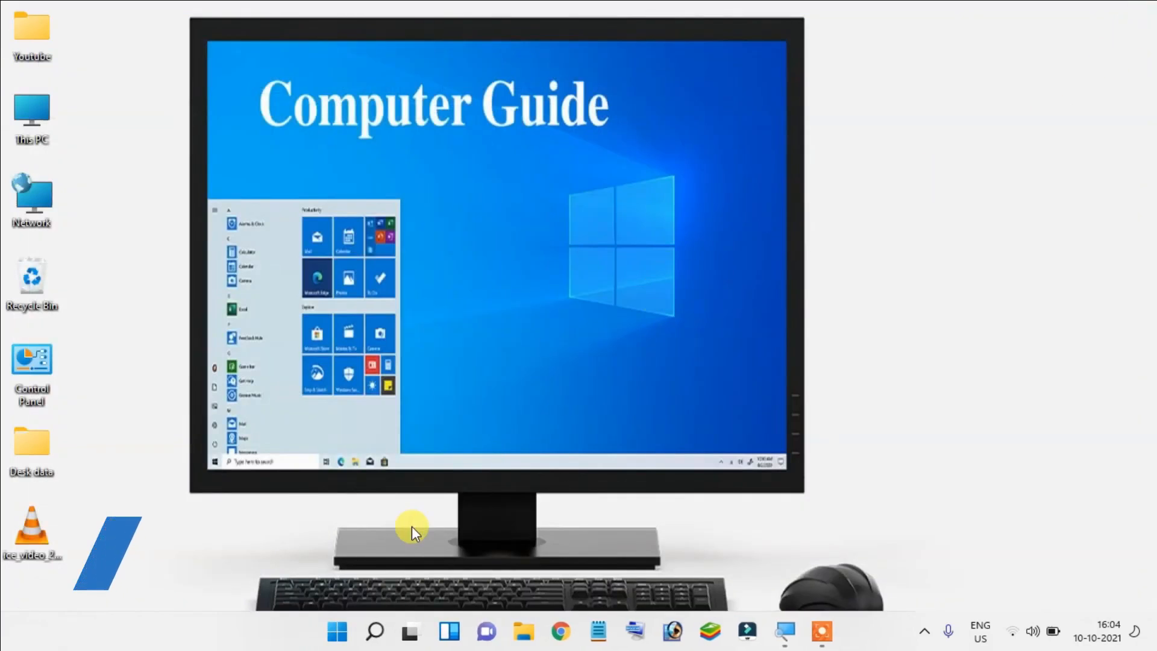
Find Word by searching Windows for "winword", launch it and create a blank document
{"action": "left_click", "coordinate": [337, 631]}
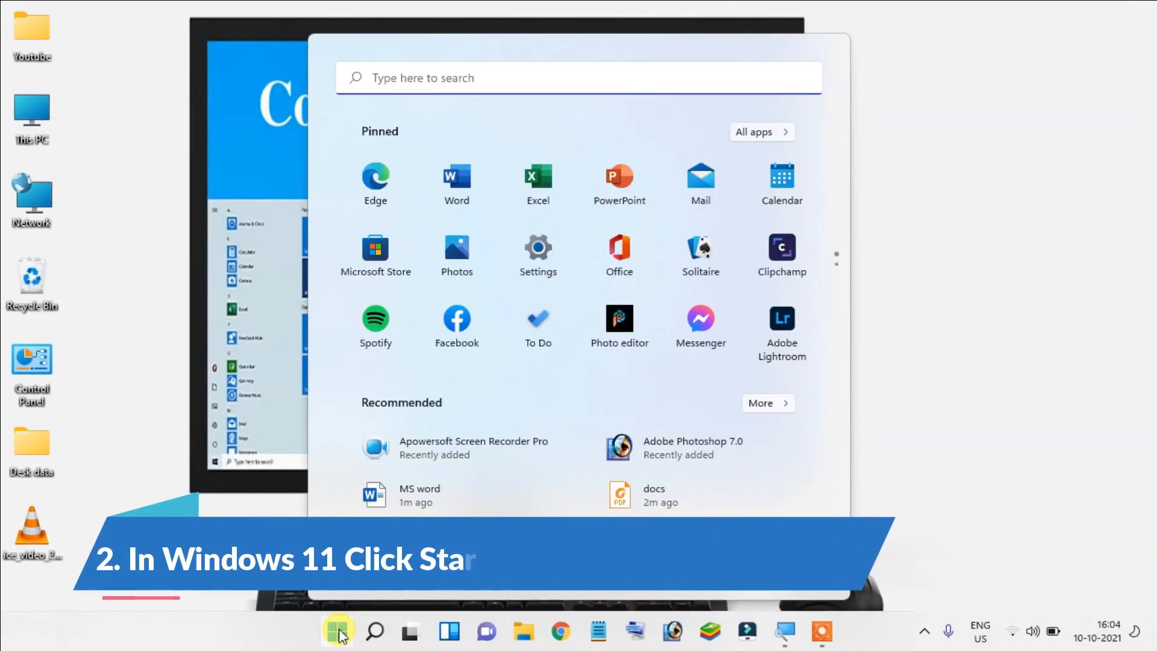
{"action": "left_click", "coordinate": [435, 77]}
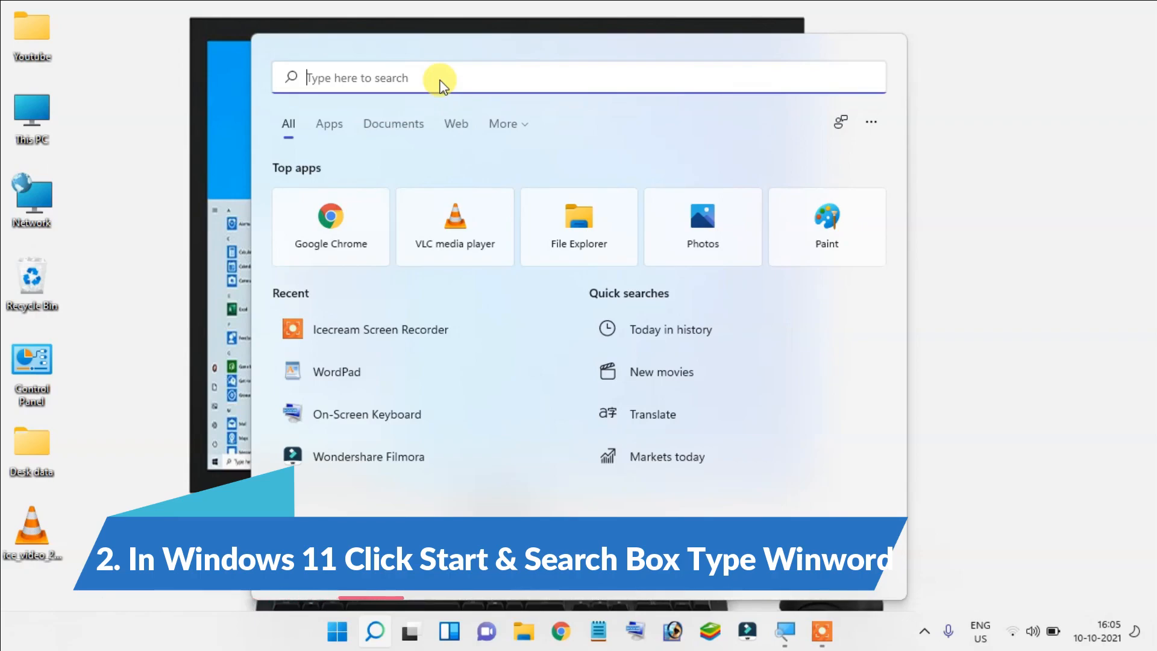
{"action": "type", "text": "winword"}
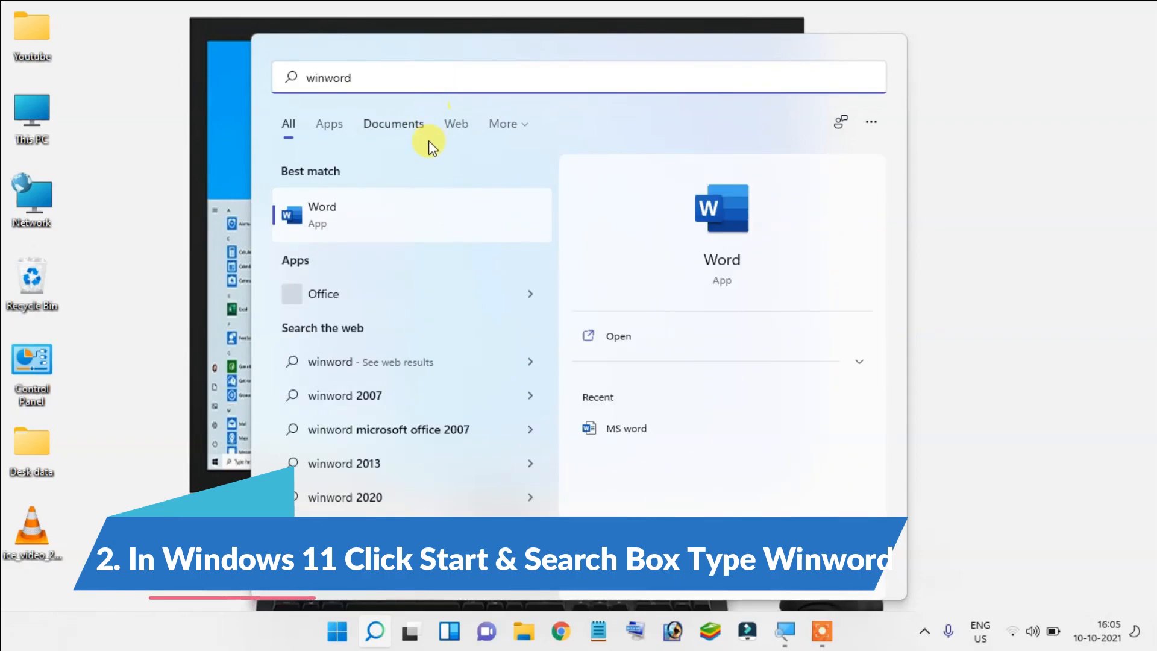
{"action": "left_click", "coordinate": [326, 216]}
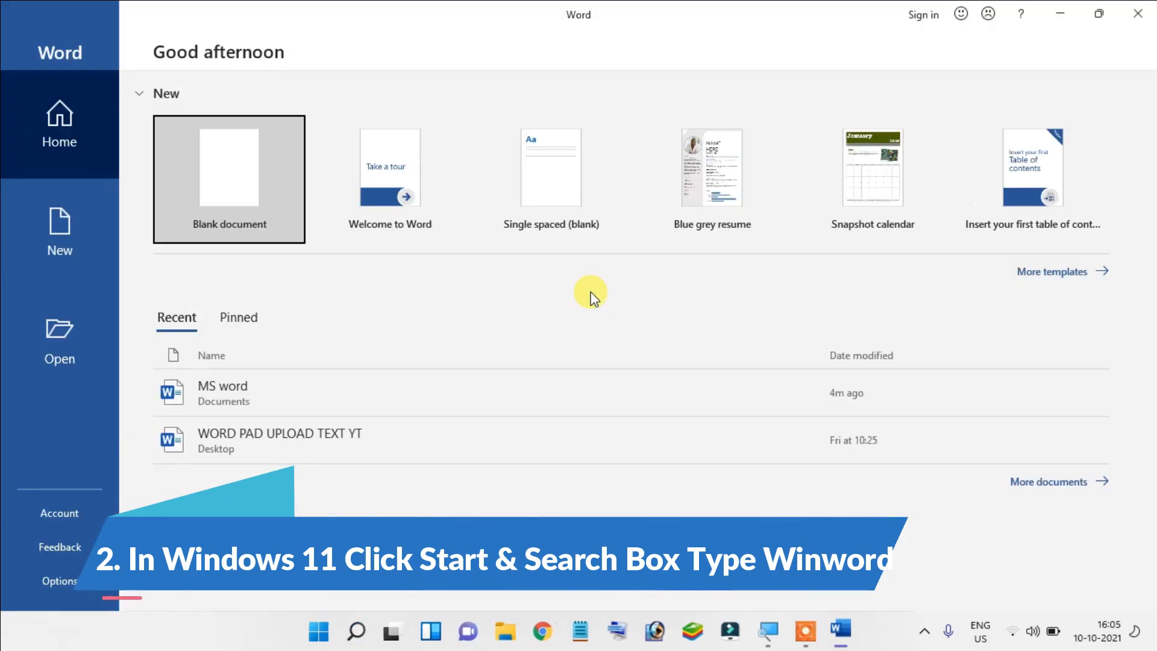
{"action": "left_click", "coordinate": [244, 165]}
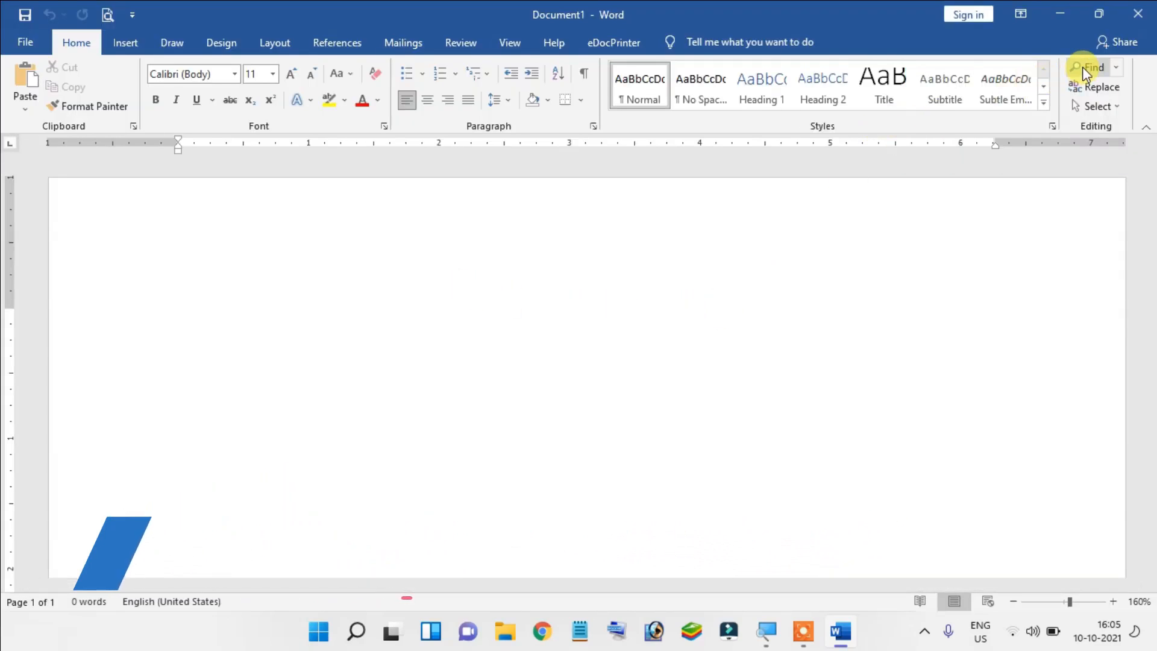
{"action": "left_click", "coordinate": [318, 633]}
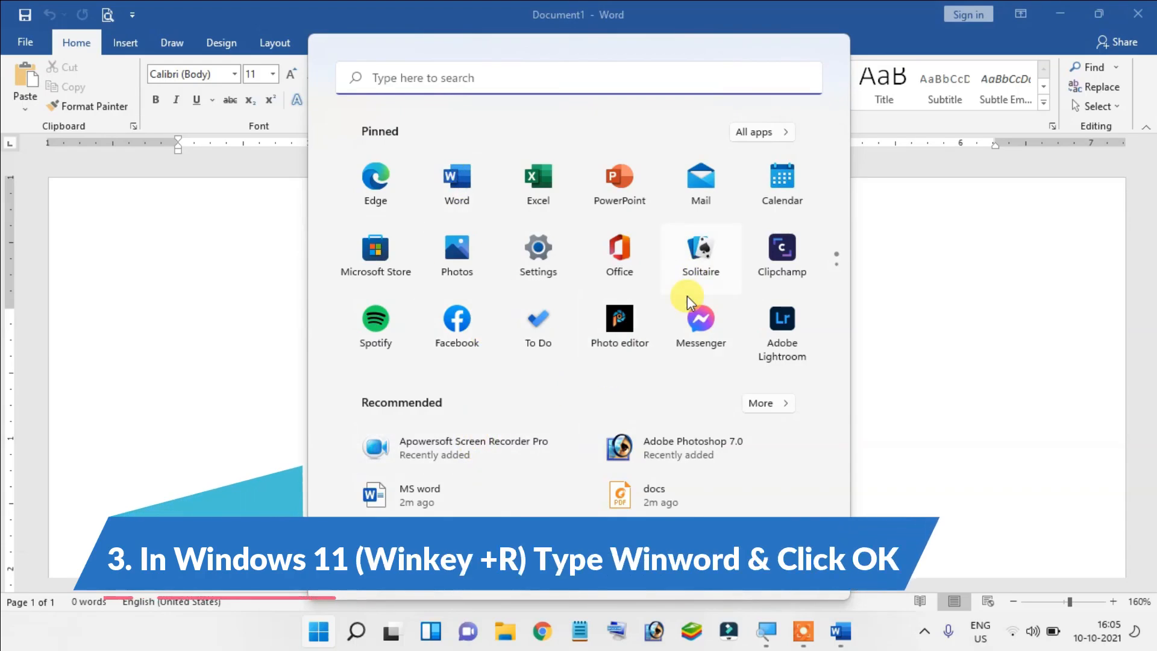
{"action": "left_click", "coordinate": [766, 133]}
{"action": "scroll", "coordinate": [408, 286], "scroll_direction": "down", "scroll_amount": 5}
{"action": "scroll", "coordinate": [409, 289], "scroll_direction": "up", "scroll_amount": 5}
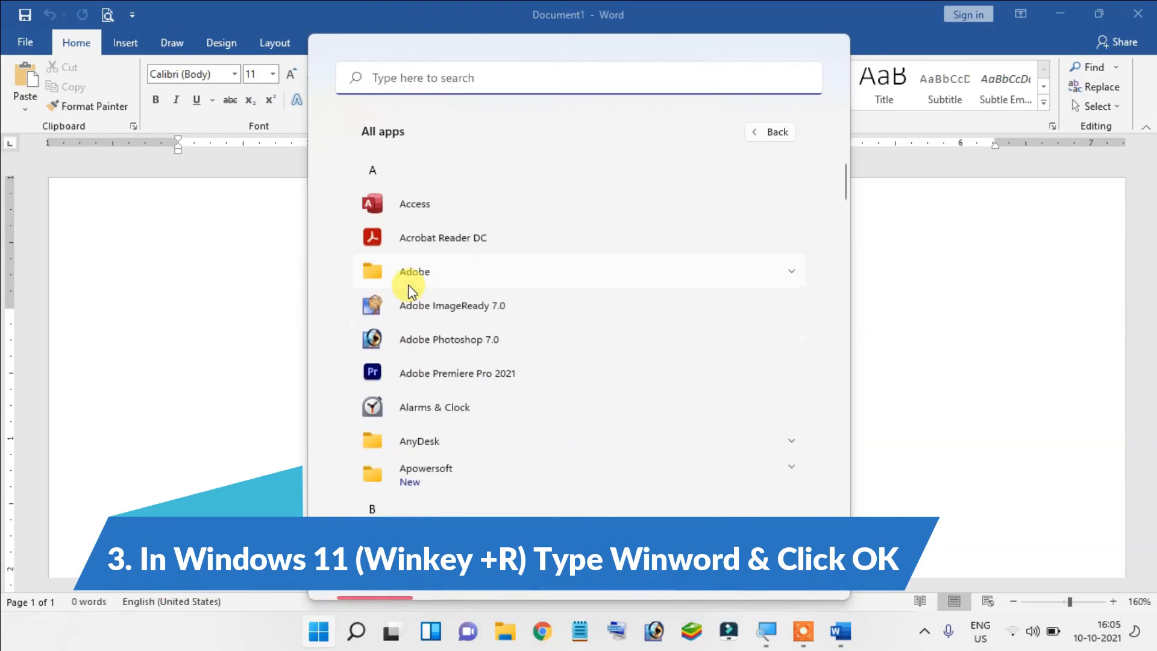
{"action": "left_click", "coordinate": [256, 306]}
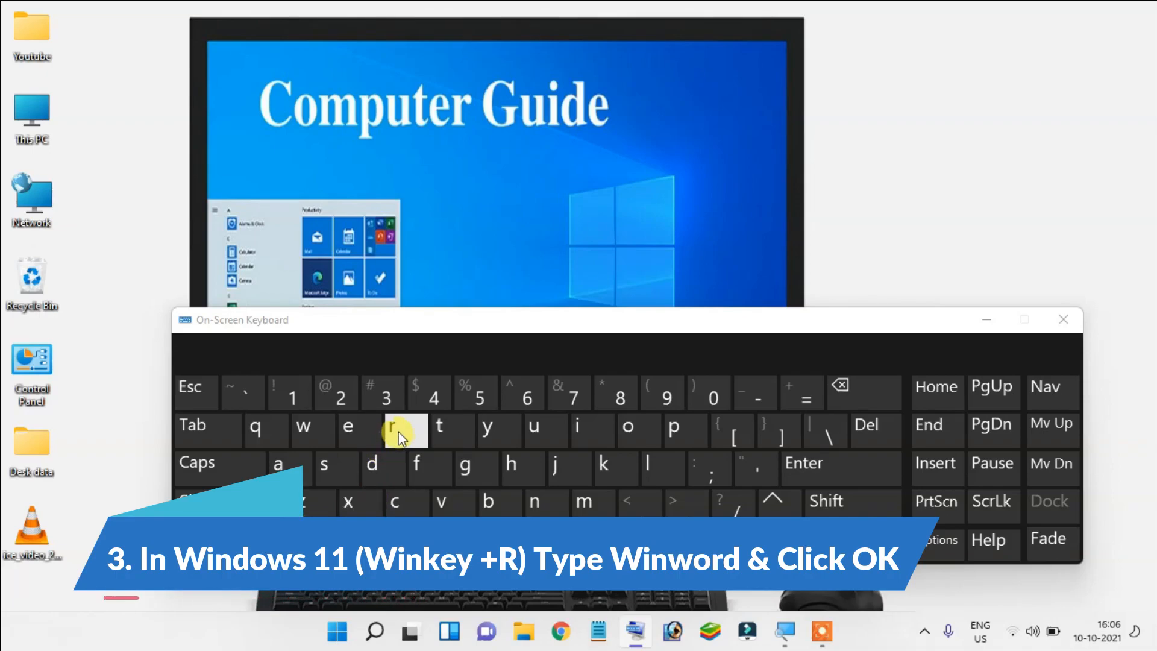
Launch Word through the Run dialog with the command "winword" and create a blank document
{"action": "left_click", "coordinate": [398, 435]}
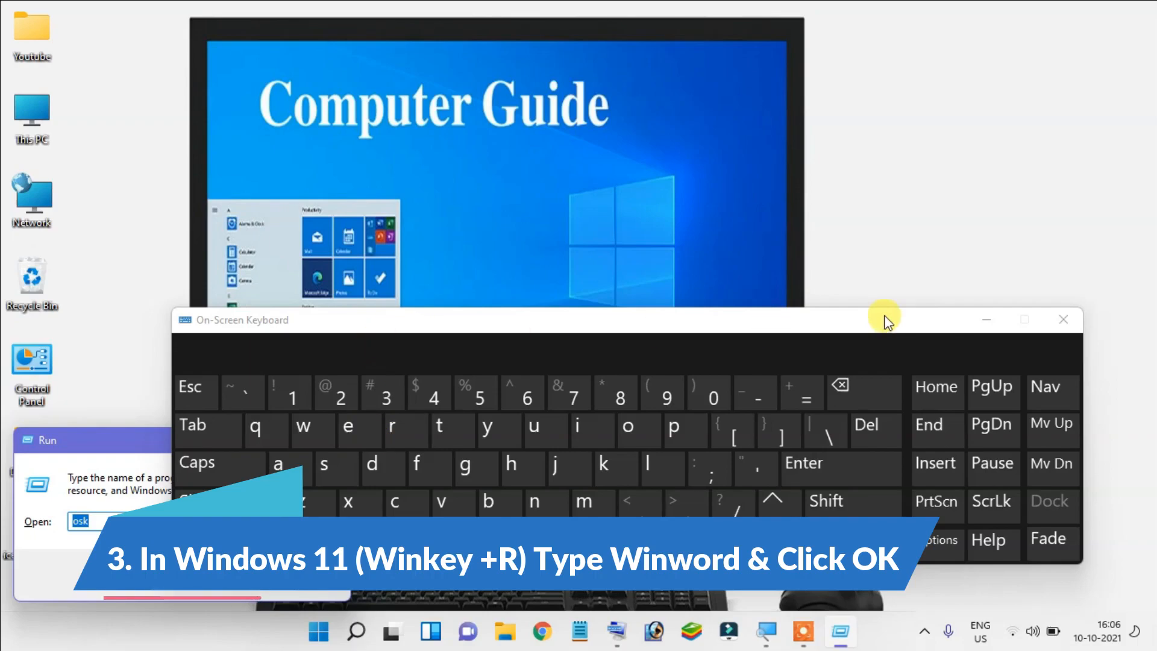
{"action": "left_click", "coordinate": [987, 321]}
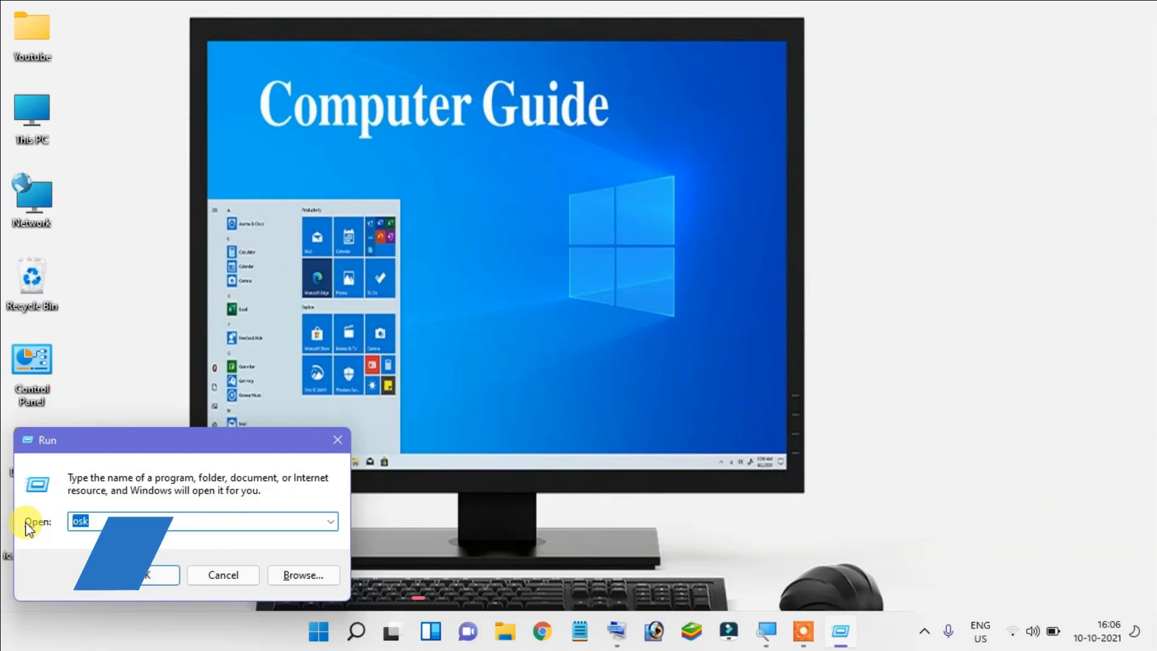
{"action": "type", "text": "winwo"}
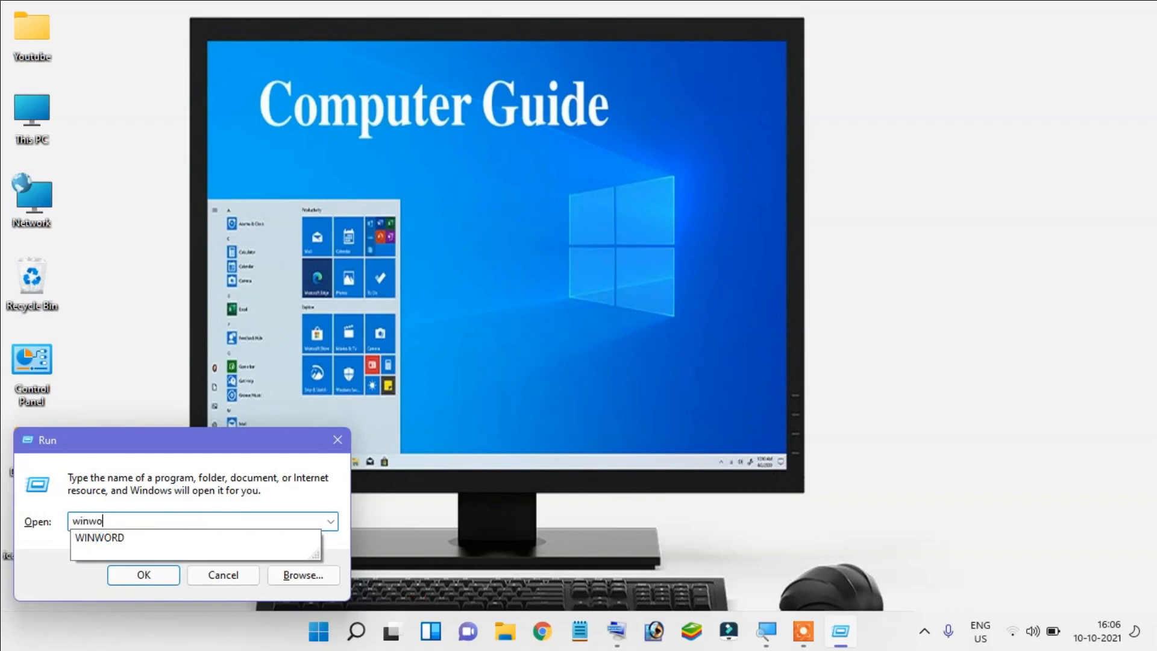
{"action": "type", "text": "rd"}
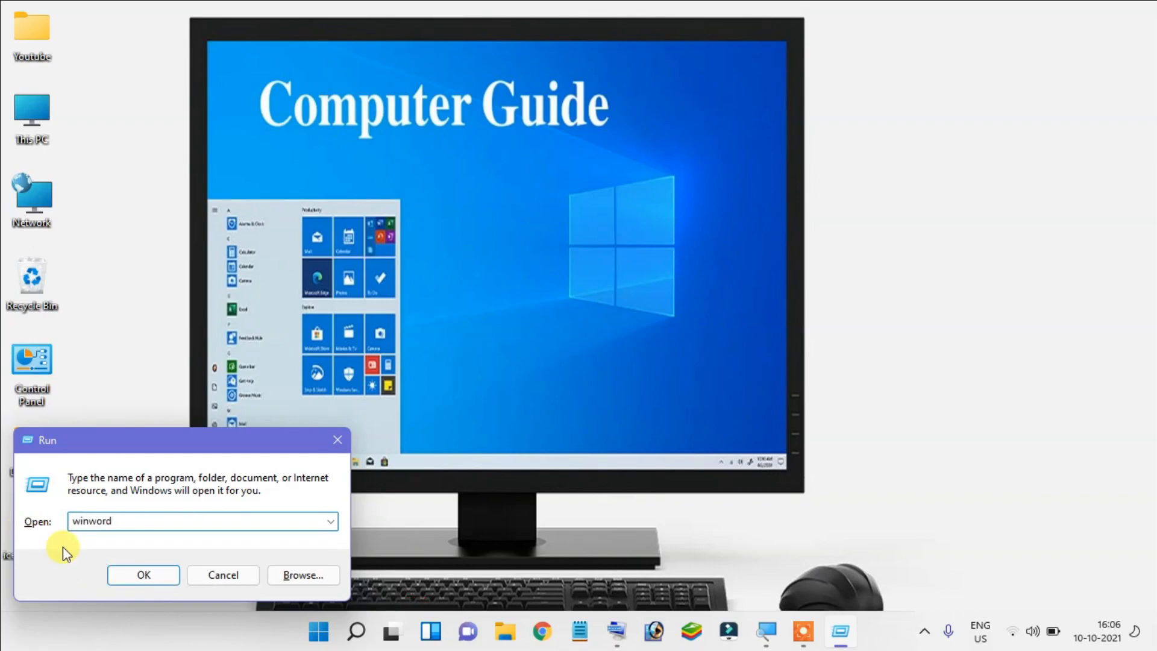
{"action": "left_click", "coordinate": [151, 572]}
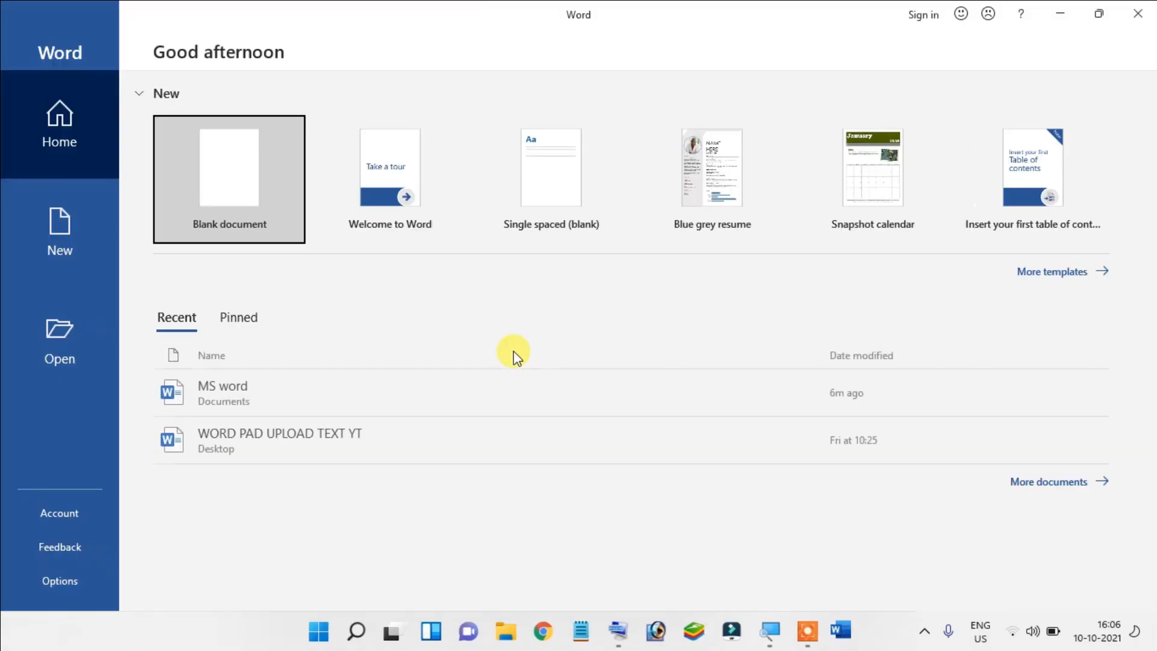
{"action": "left_click", "coordinate": [223, 164]}
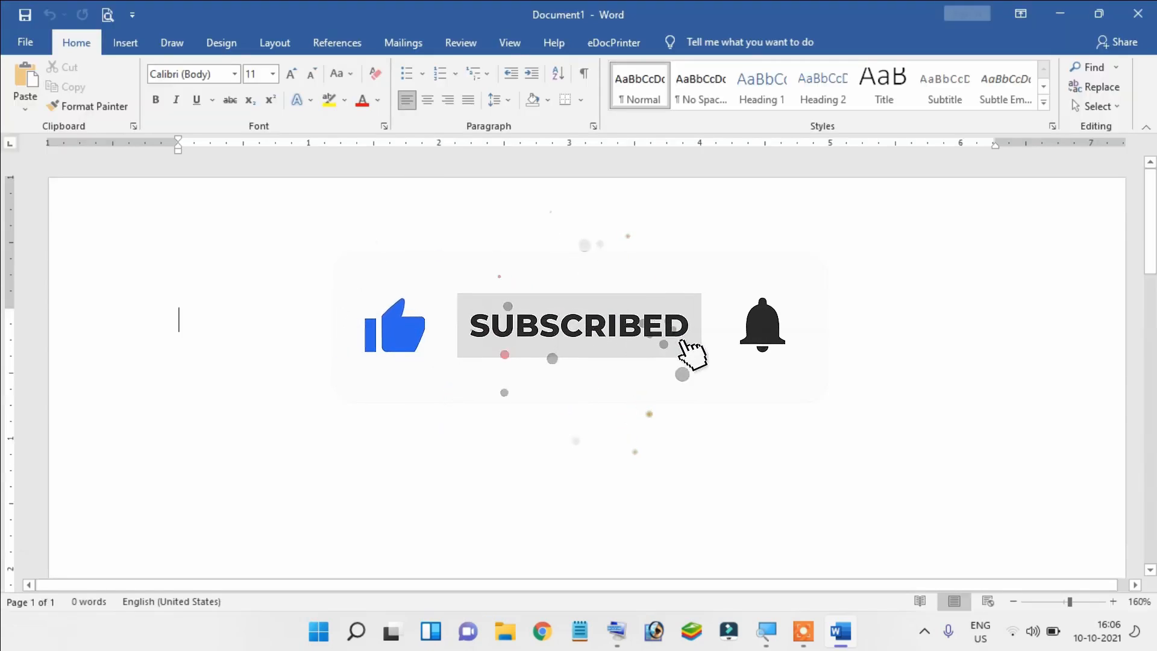
Open the recent document "MS word" from the Documents folder
{"action": "scroll", "coordinate": [510, 339], "scroll_direction": "down", "scroll_amount": 1}
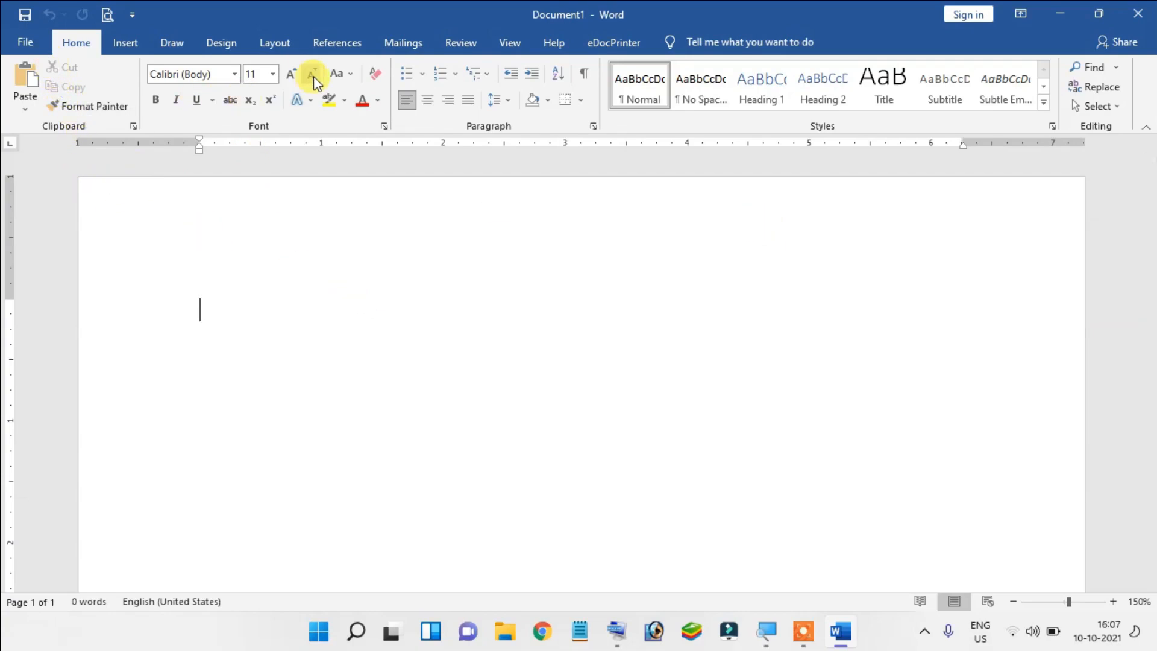
{"action": "left_click", "coordinate": [26, 43]}
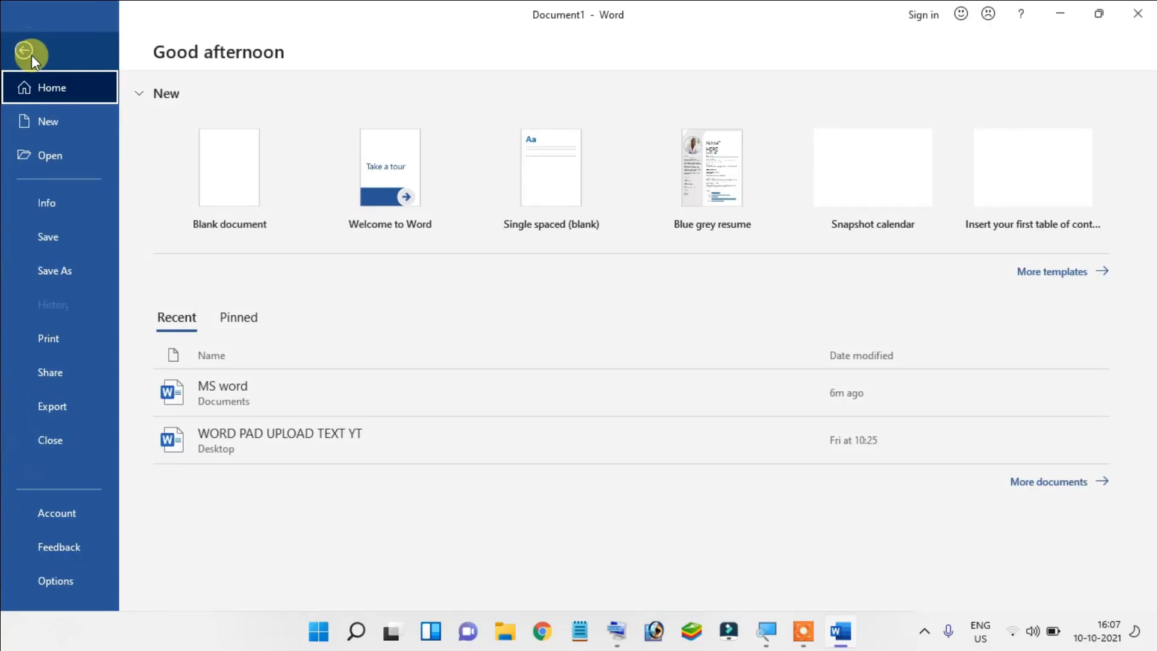
{"action": "left_click", "coordinate": [53, 157]}
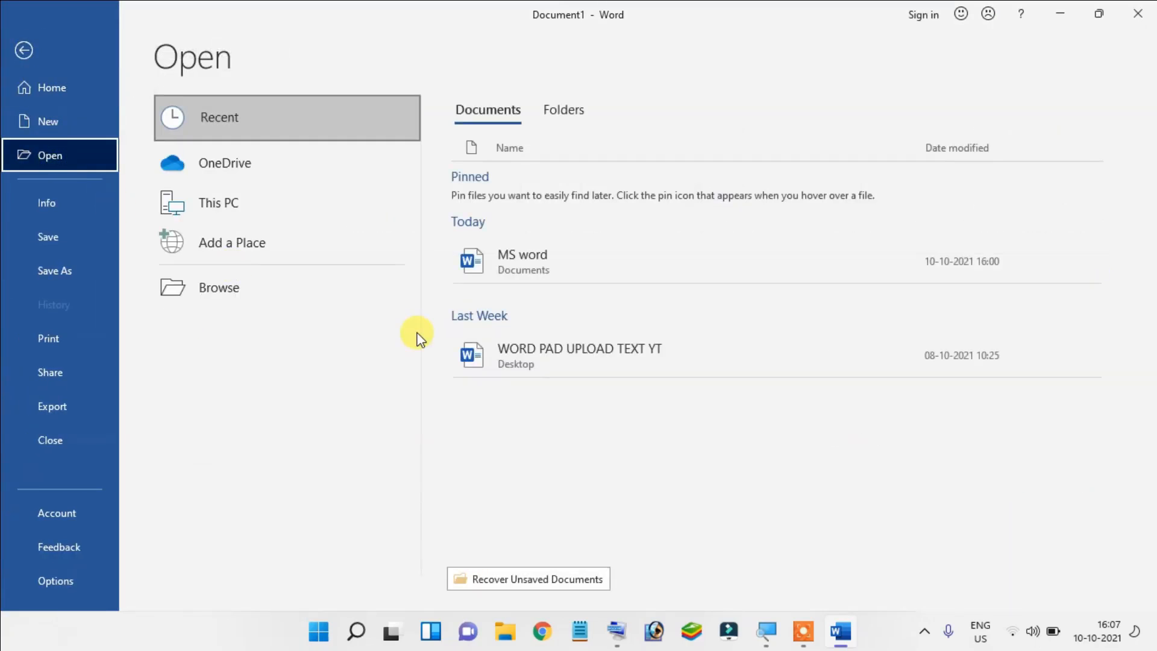
{"action": "left_click", "coordinate": [558, 264]}
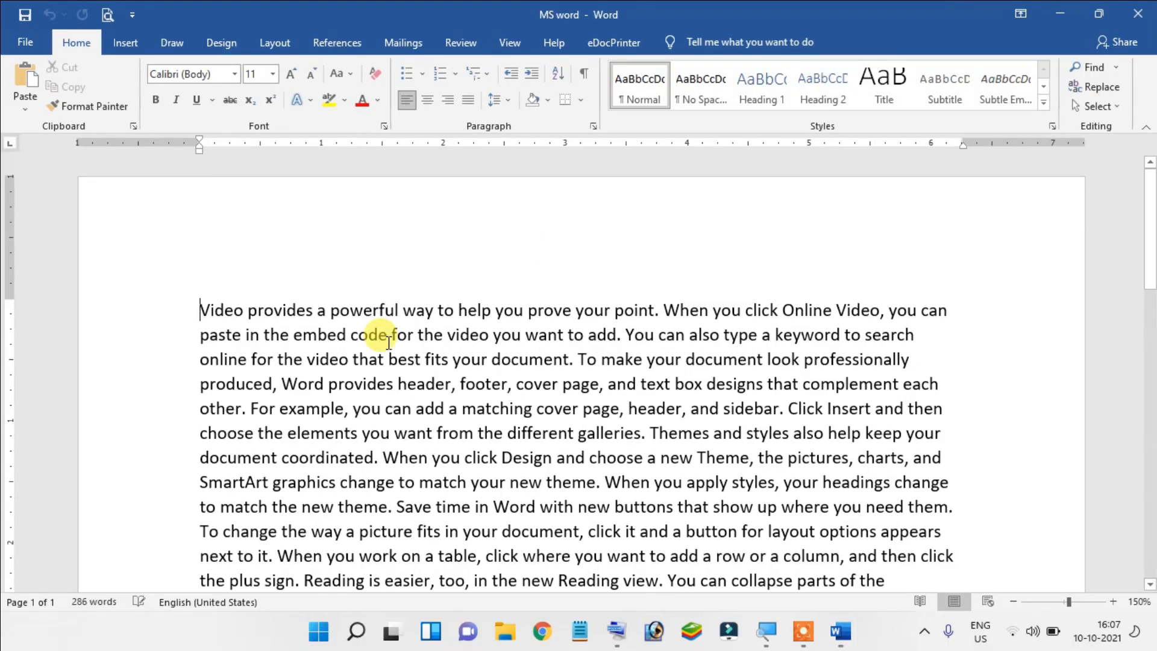
{"action": "left_click", "coordinate": [388, 341]}
{"action": "scroll", "coordinate": [383, 328], "scroll_direction": "down", "scroll_amount": 2}
{"action": "scroll", "coordinate": [387, 330], "scroll_direction": "up", "scroll_amount": 2}
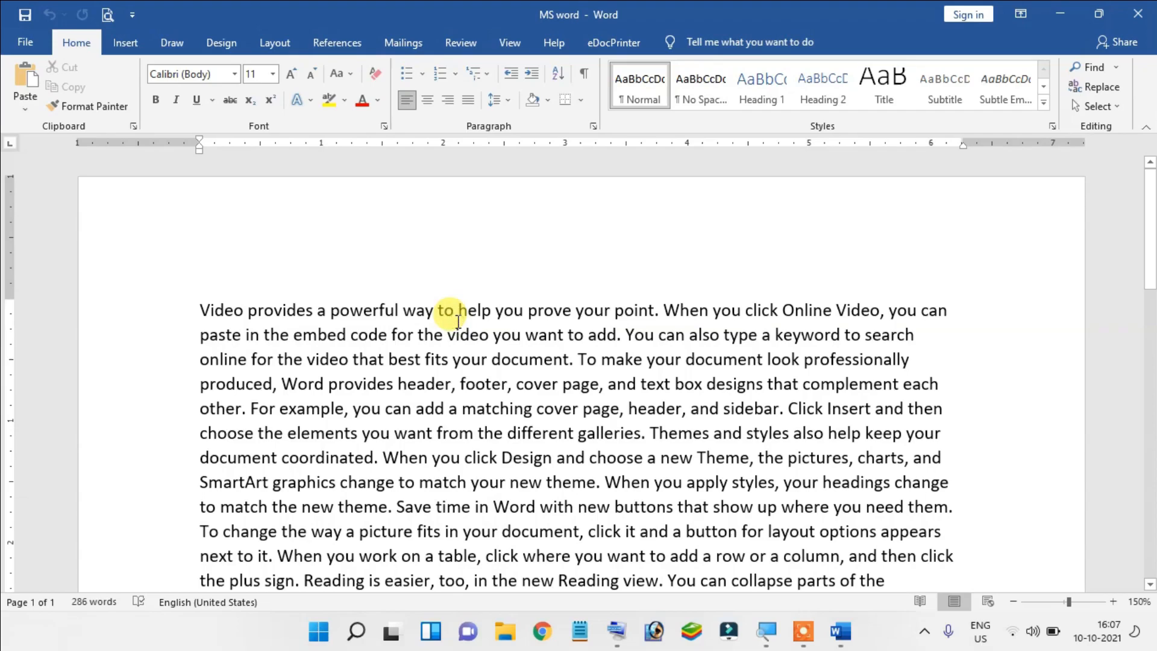
{"action": "left_click_drag", "start_coordinate": [205, 311], "coordinate": [561, 431]}
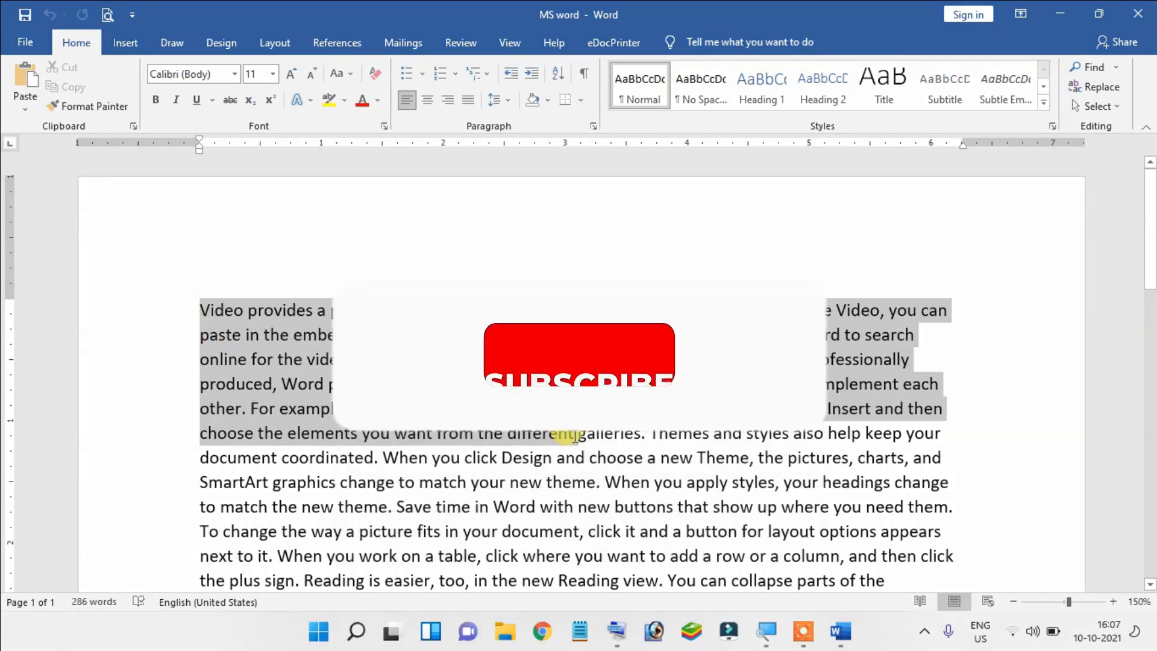
{"action": "left_click", "coordinate": [614, 447]}
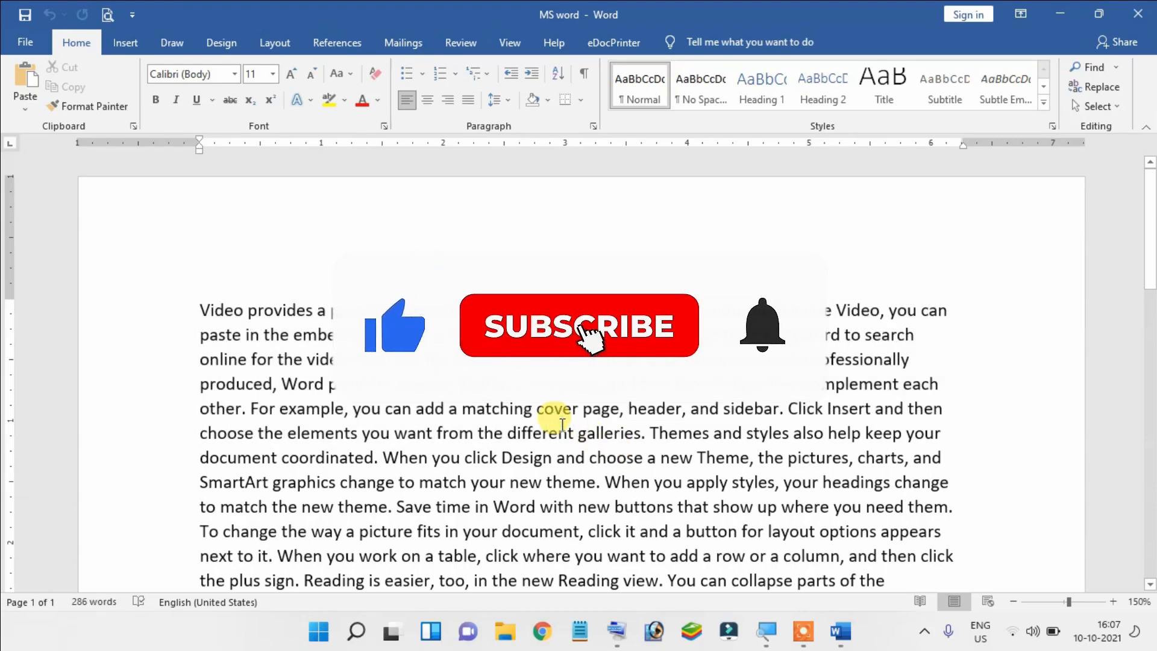
{"action": "left_click", "coordinate": [300, 385]}
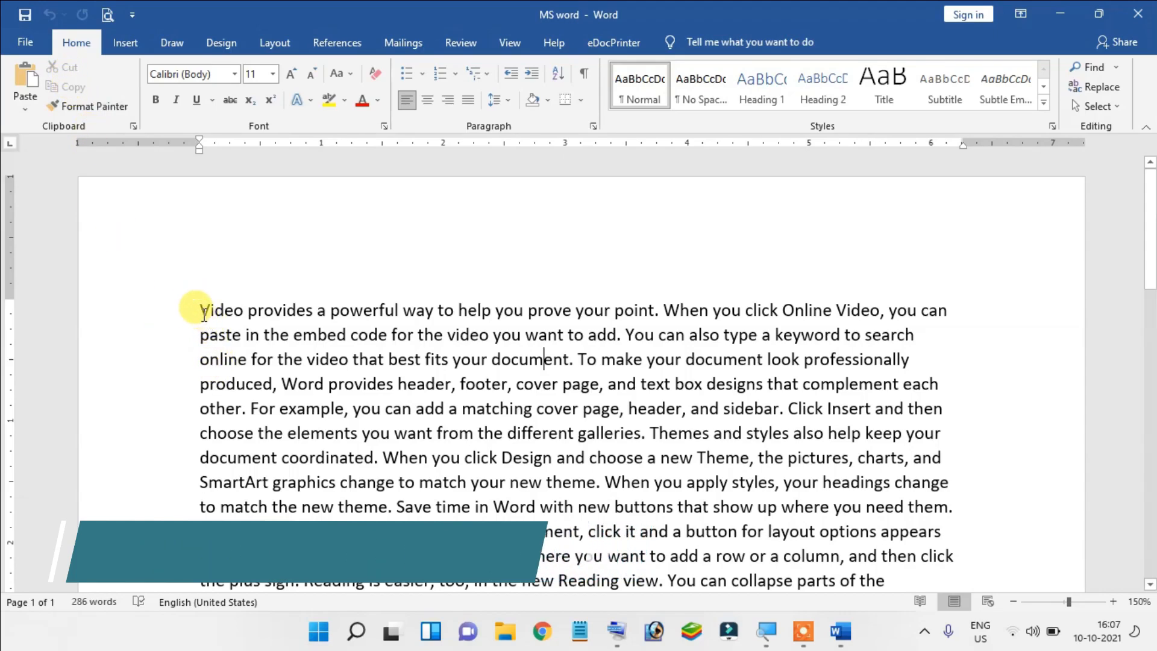
Cut the opening sentence "Video provides a powerful way to help you prove your point." from the paragraph
{"action": "left_click_drag", "start_coordinate": [229, 315], "coordinate": [662, 310]}
{"action": "key", "text": "ctrl+c"}
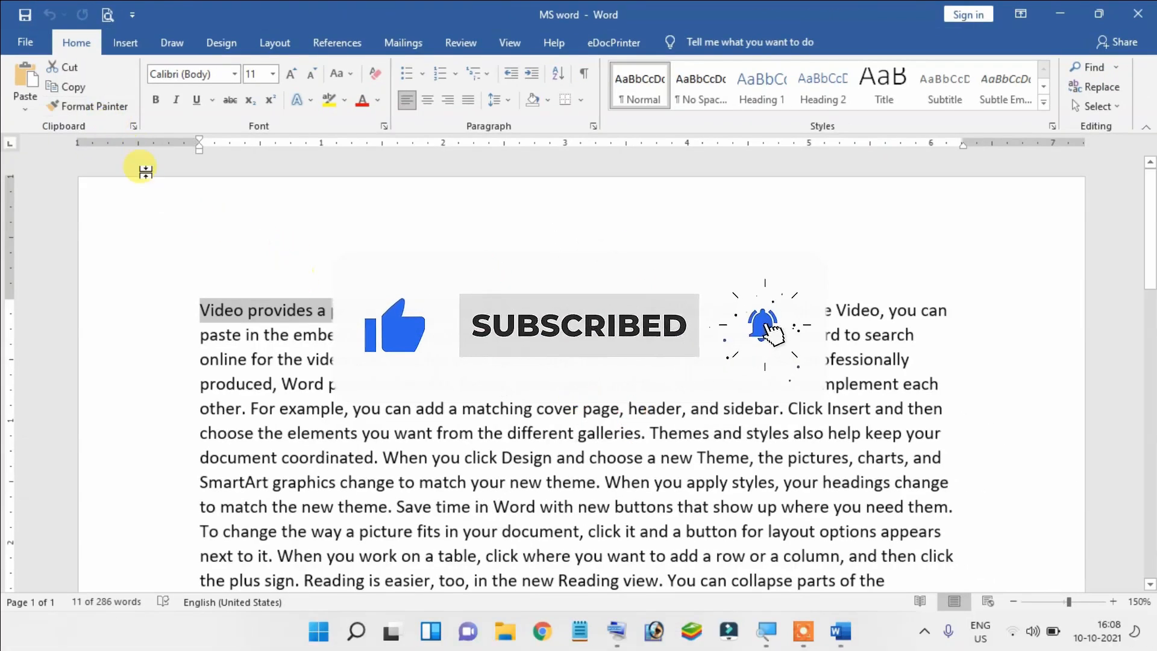
{"action": "left_click", "coordinate": [66, 68]}
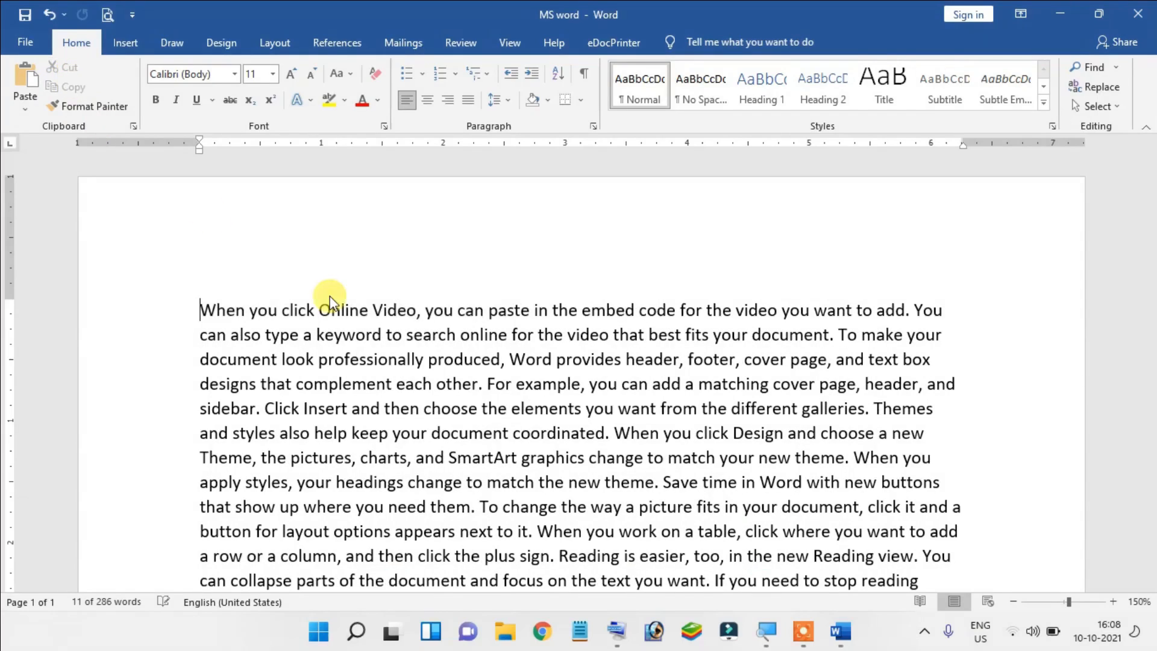
Paste the cut sentence at the very end of the document, after "best fits your document."
{"action": "scroll", "coordinate": [549, 349], "scroll_direction": "down", "scroll_amount": 3}
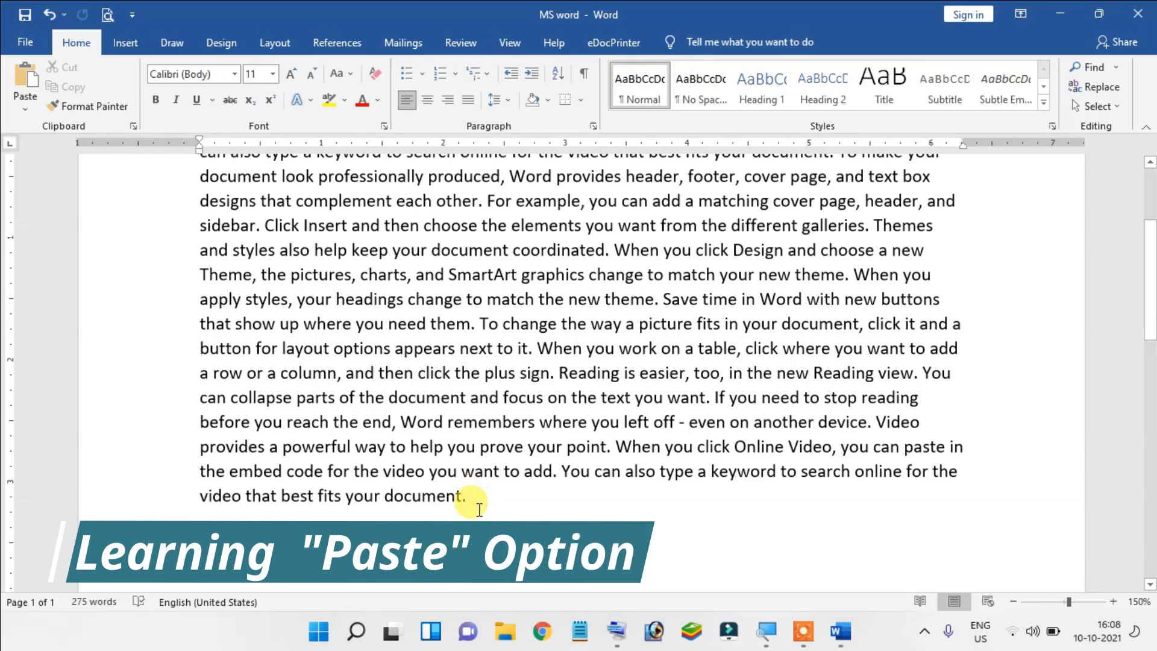
{"action": "left_click", "coordinate": [414, 505]}
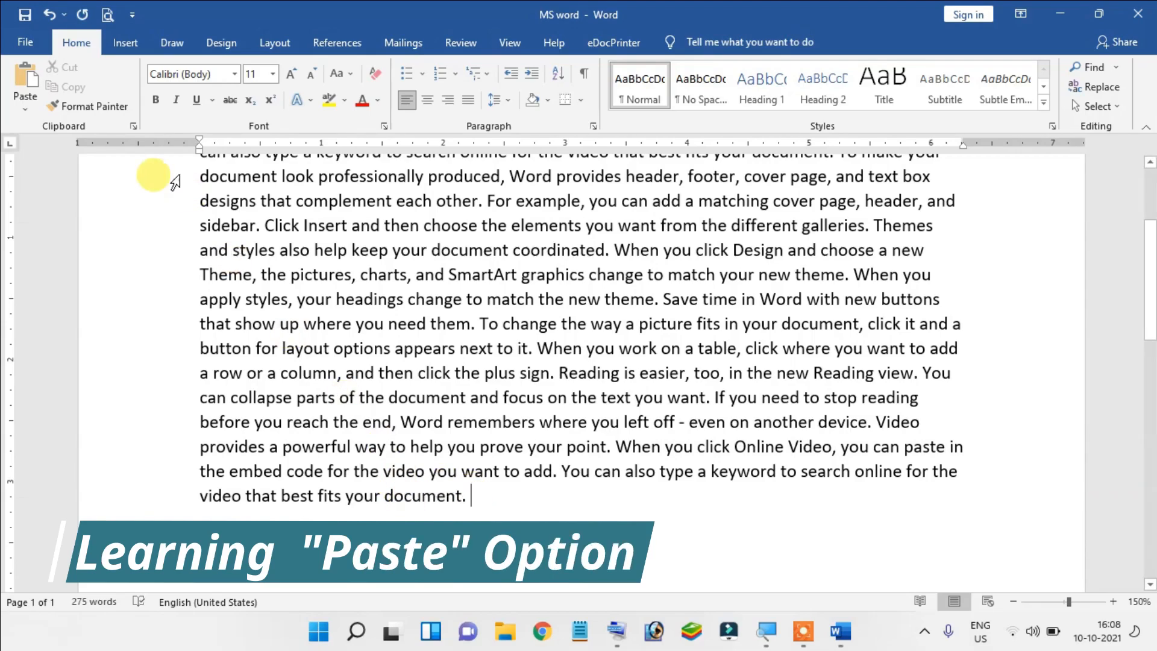
{"action": "left_click", "coordinate": [25, 78]}
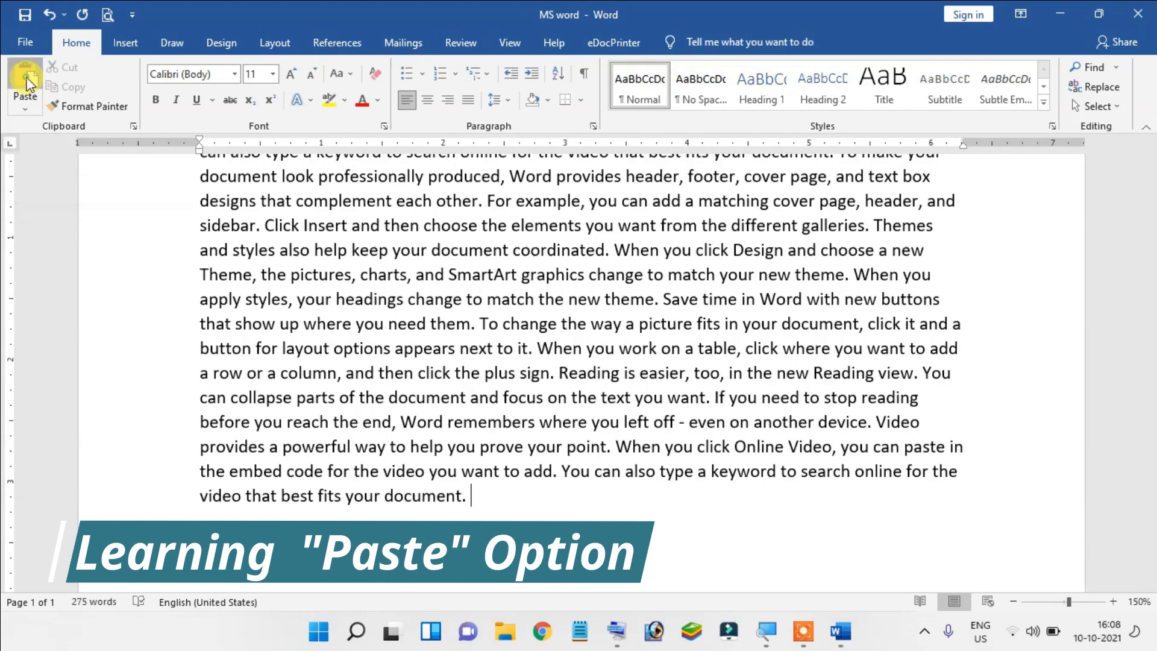
Examine the start of the paragraph and the pasted sentence "Video provides a powerful way to help you prove your point." at its end
{"action": "scroll", "coordinate": [497, 464], "scroll_direction": "up", "scroll_amount": 2}
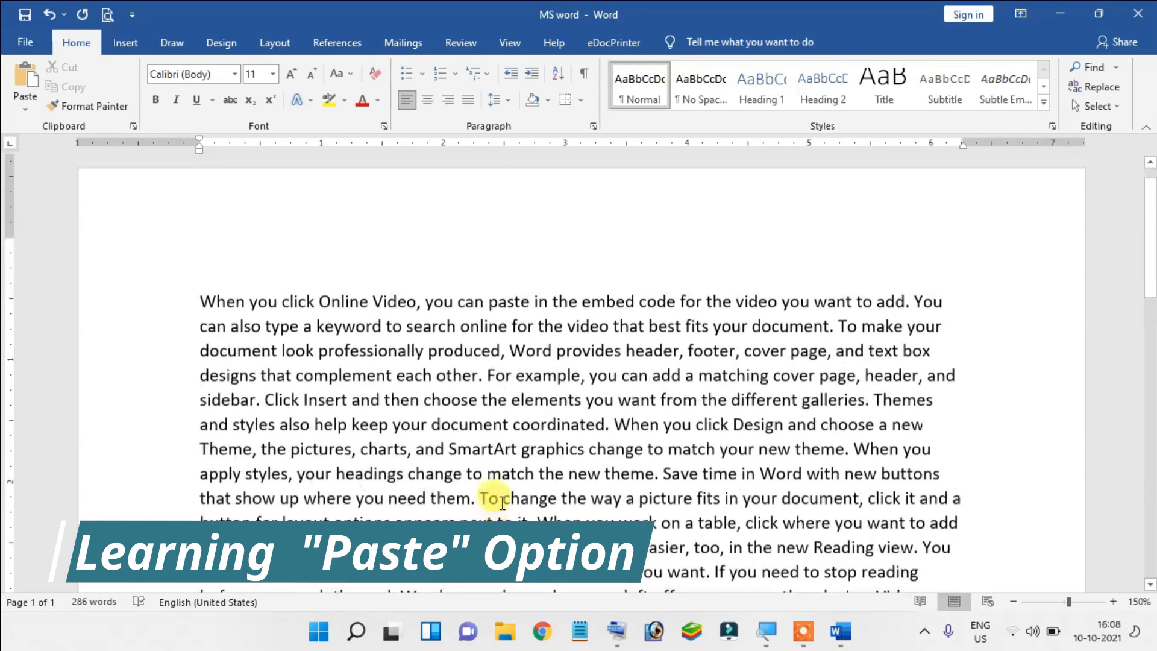
{"action": "scroll", "coordinate": [485, 464], "scroll_direction": "down", "scroll_amount": 3}
{"action": "left_click_drag", "start_coordinate": [470, 435], "coordinate": [881, 426]}
{"action": "key", "text": "ctrl+c"}
{"action": "left_click", "coordinate": [728, 379]}
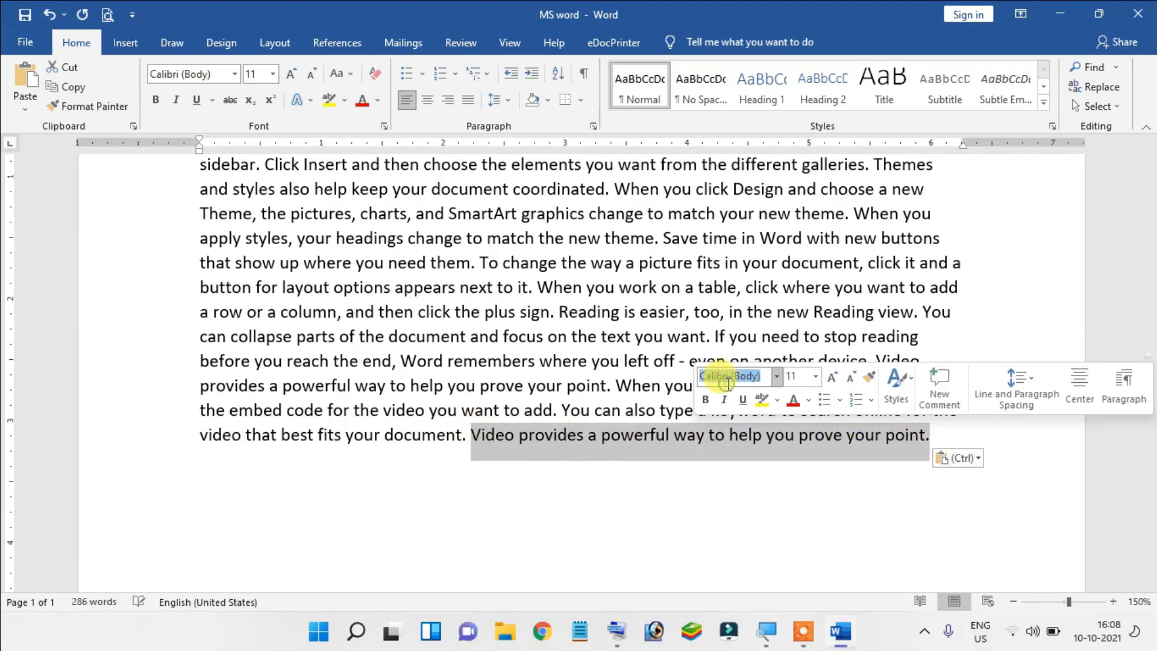
{"action": "left_click", "coordinate": [555, 336]}
{"action": "scroll", "coordinate": [541, 344], "scroll_direction": "up", "scroll_amount": 4}
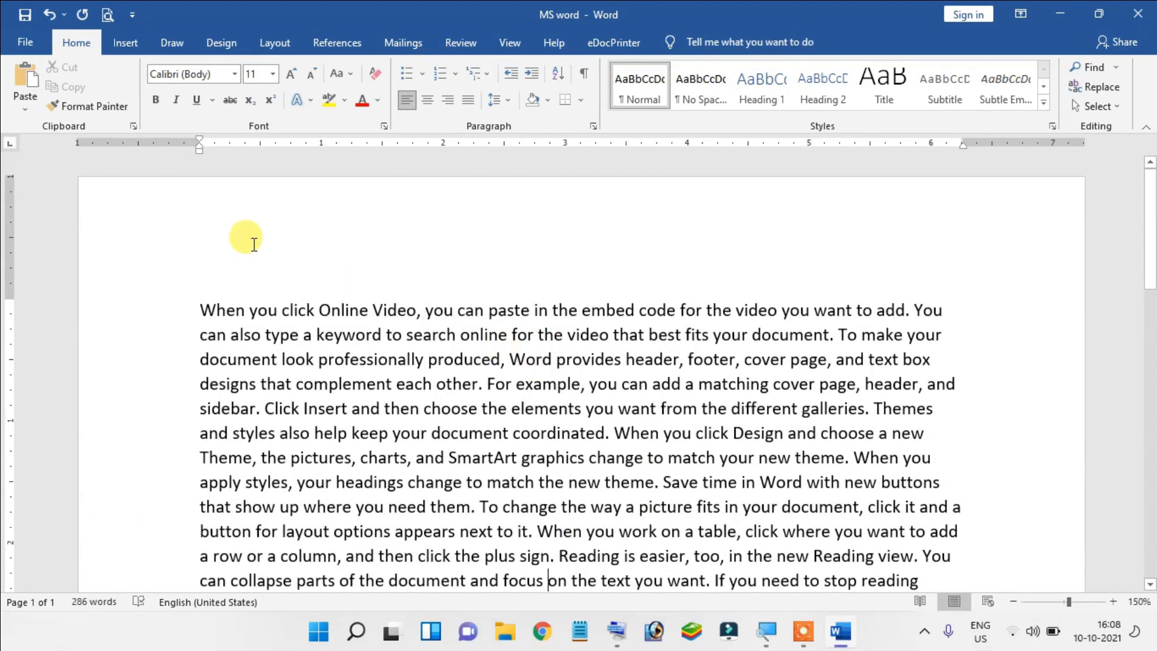
{"action": "key", "text": "ctrl+v"}
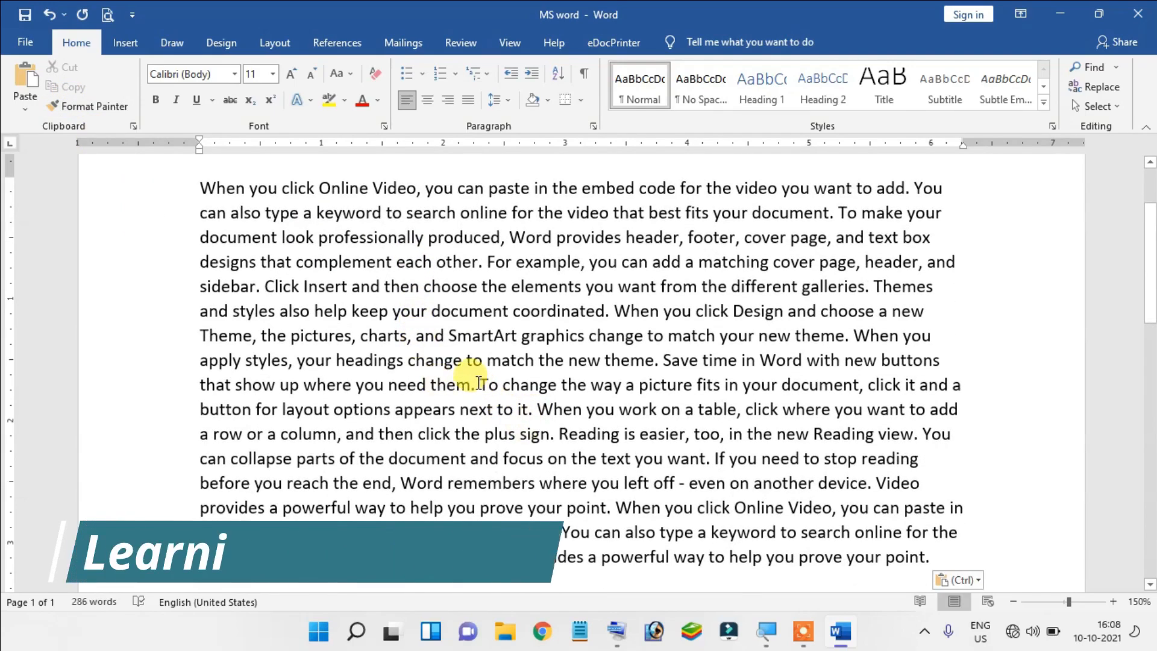
Copy the text from "To change the way a picture fits" through "the text you want." and paste it two lines below the paragraph
{"action": "left_click_drag", "start_coordinate": [480, 384], "coordinate": [722, 453]}
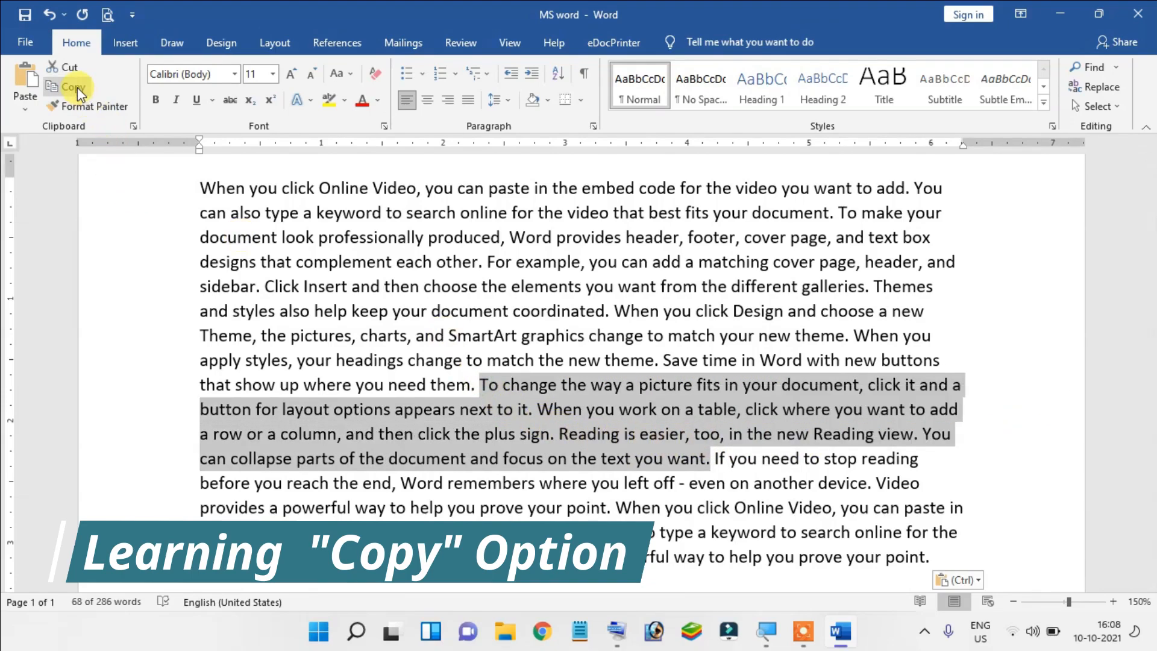
{"action": "left_click", "coordinate": [77, 91]}
{"action": "scroll", "coordinate": [518, 408], "scroll_direction": "down", "scroll_amount": 3}
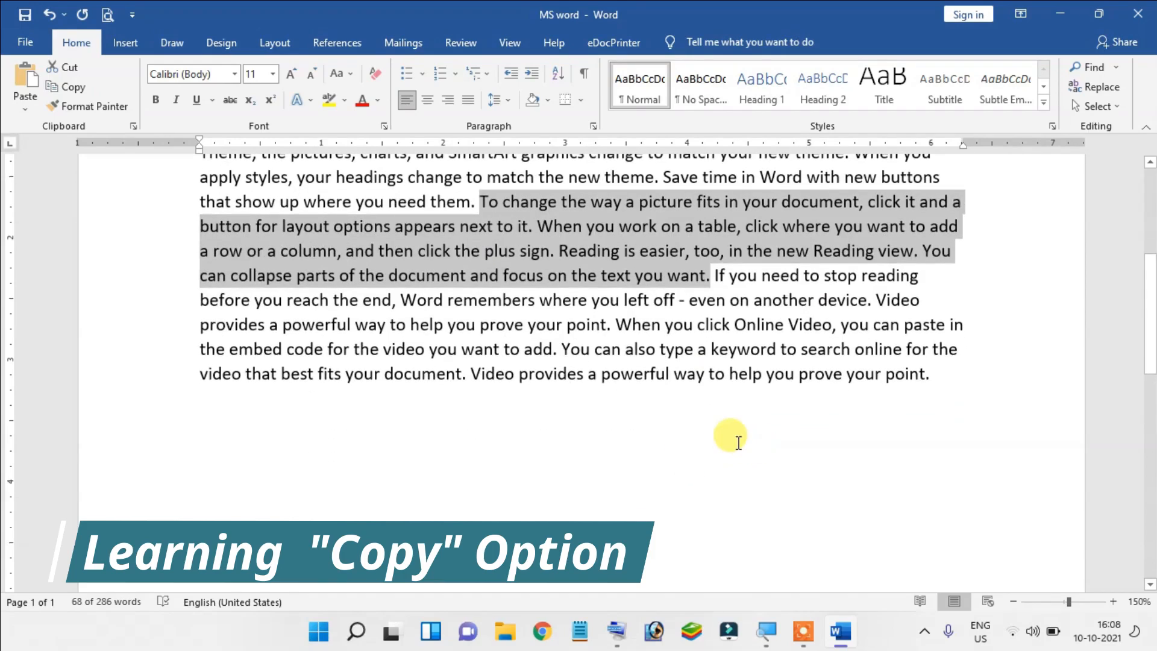
{"action": "left_click", "coordinate": [951, 377]}
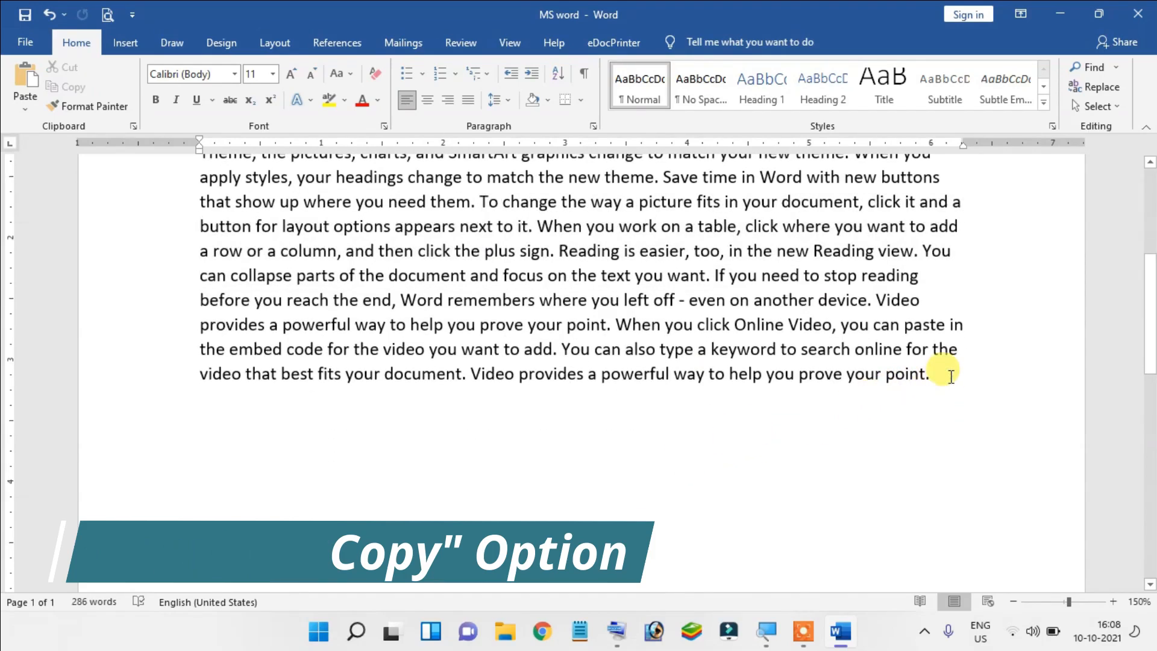
{"action": "key", "text": "Return"}
{"action": "key", "text": "Return"}
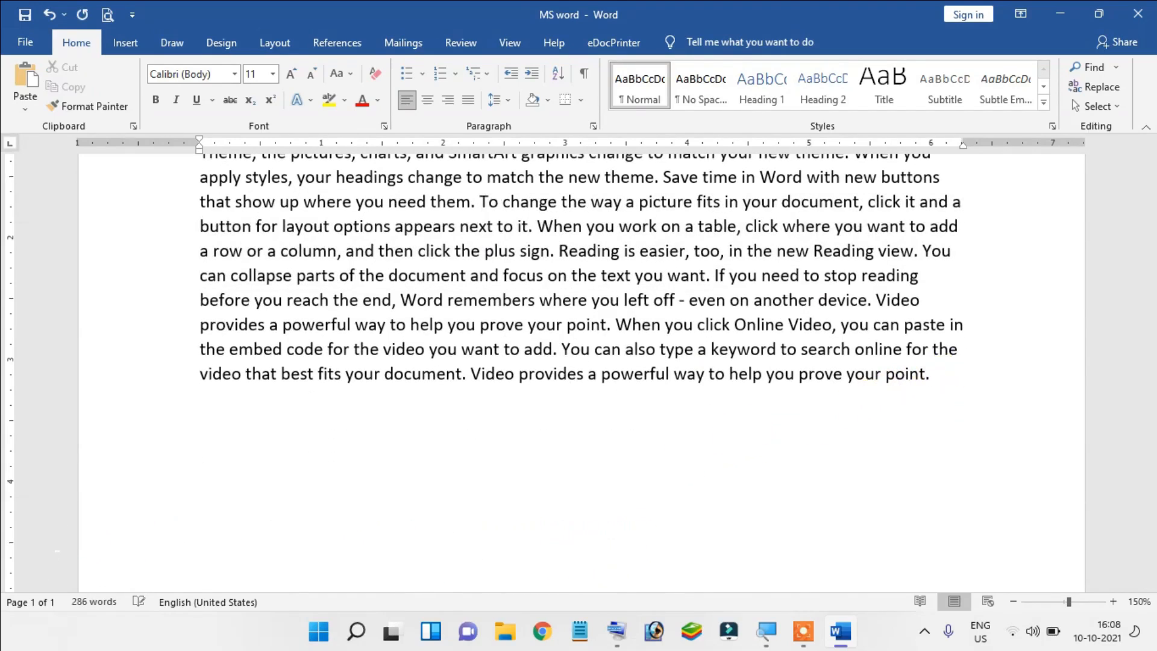
{"action": "left_click", "coordinate": [25, 75]}
{"action": "key", "text": "Return"}
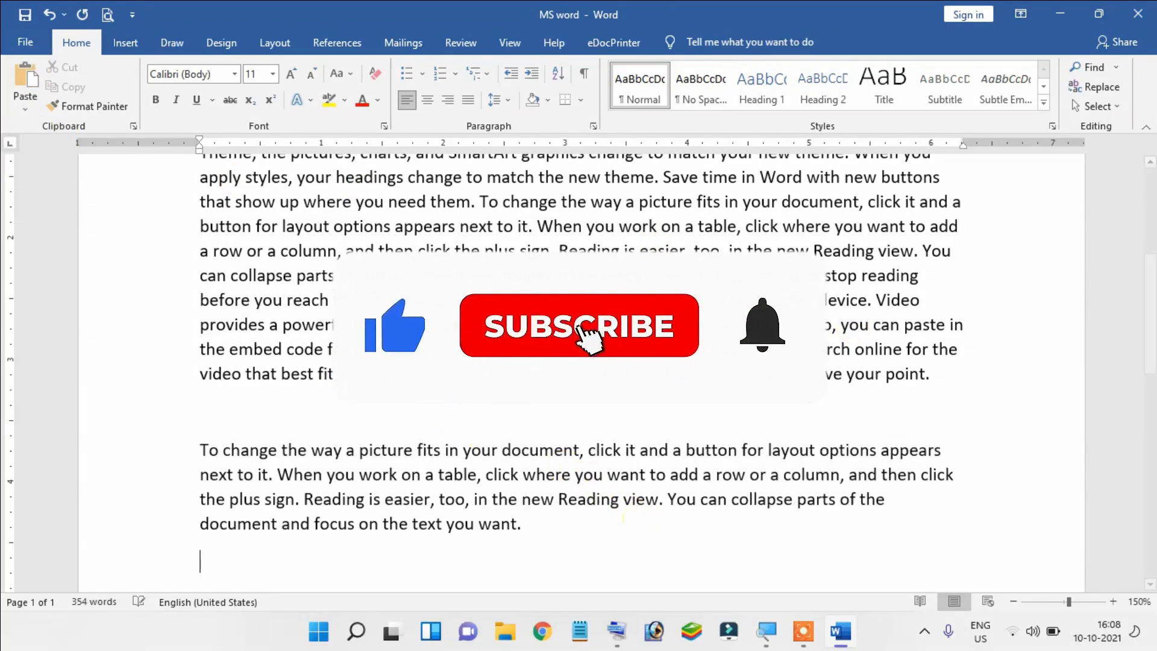
Read the Format Painter description and look over the first paragraph for text to use in the demonstration
{"action": "scroll", "coordinate": [551, 434], "scroll_direction": "up", "scroll_amount": 3}
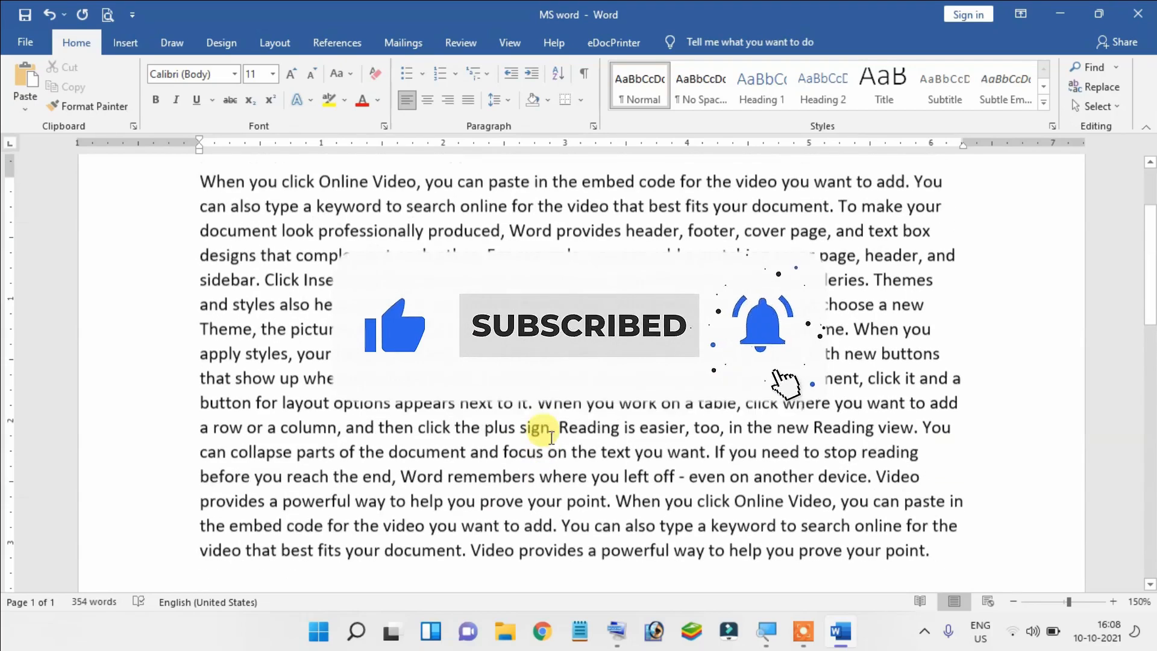
{"action": "scroll", "coordinate": [400, 414], "scroll_direction": "up", "scroll_amount": 2}
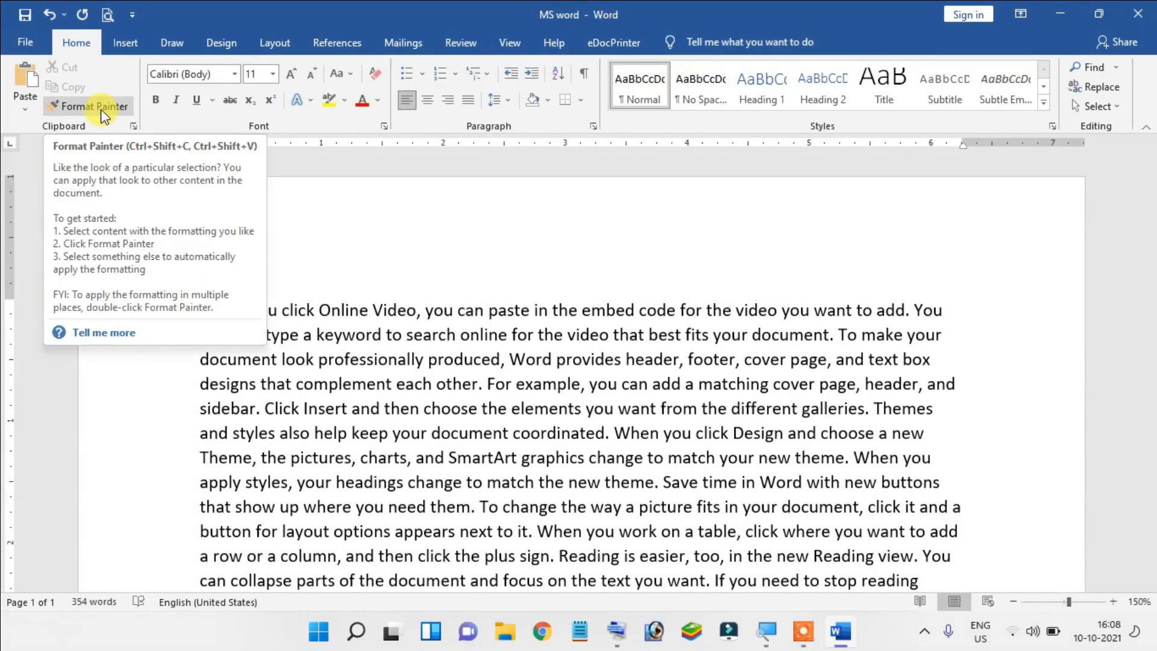
{"action": "left_click", "coordinate": [373, 335]}
{"action": "scroll", "coordinate": [378, 343], "scroll_direction": "down", "scroll_amount": 1}
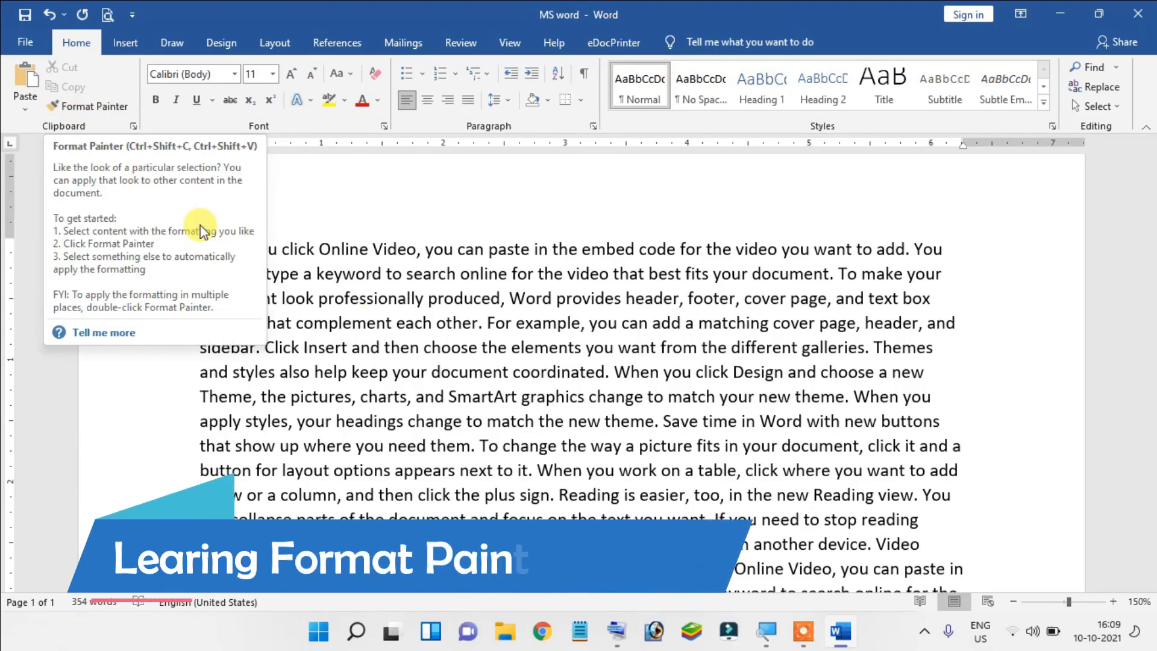
{"action": "left_click", "coordinate": [625, 396]}
{"action": "scroll", "coordinate": [307, 342], "scroll_direction": "up", "scroll_amount": 2}
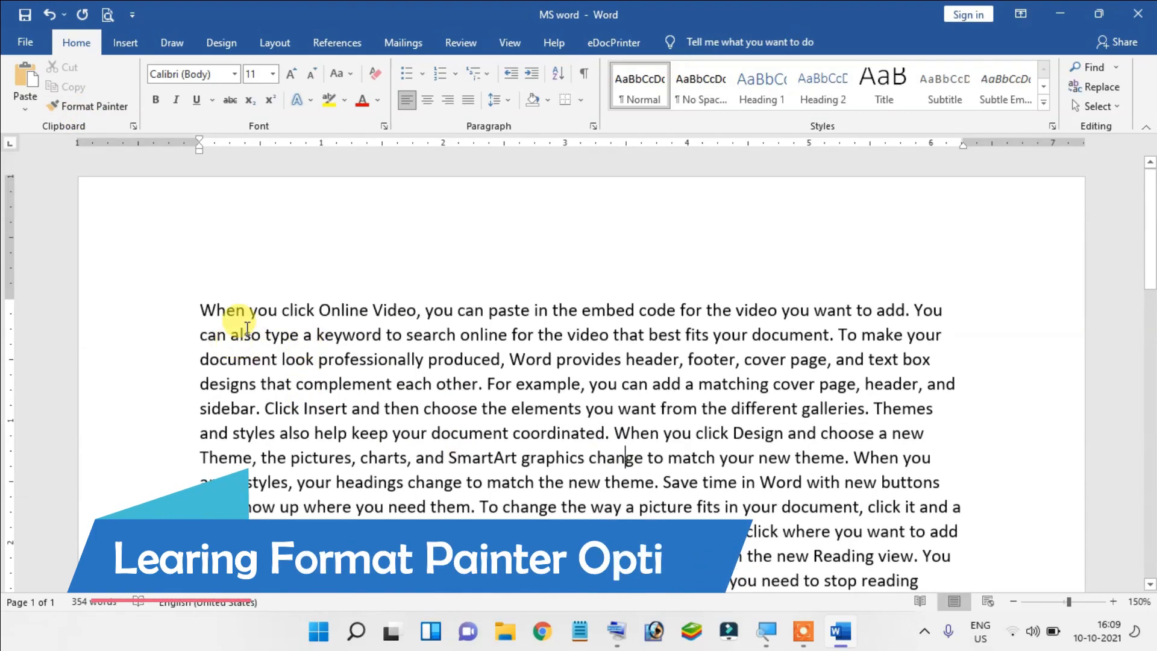
{"action": "scroll", "coordinate": [560, 395], "scroll_direction": "down", "scroll_amount": 2}
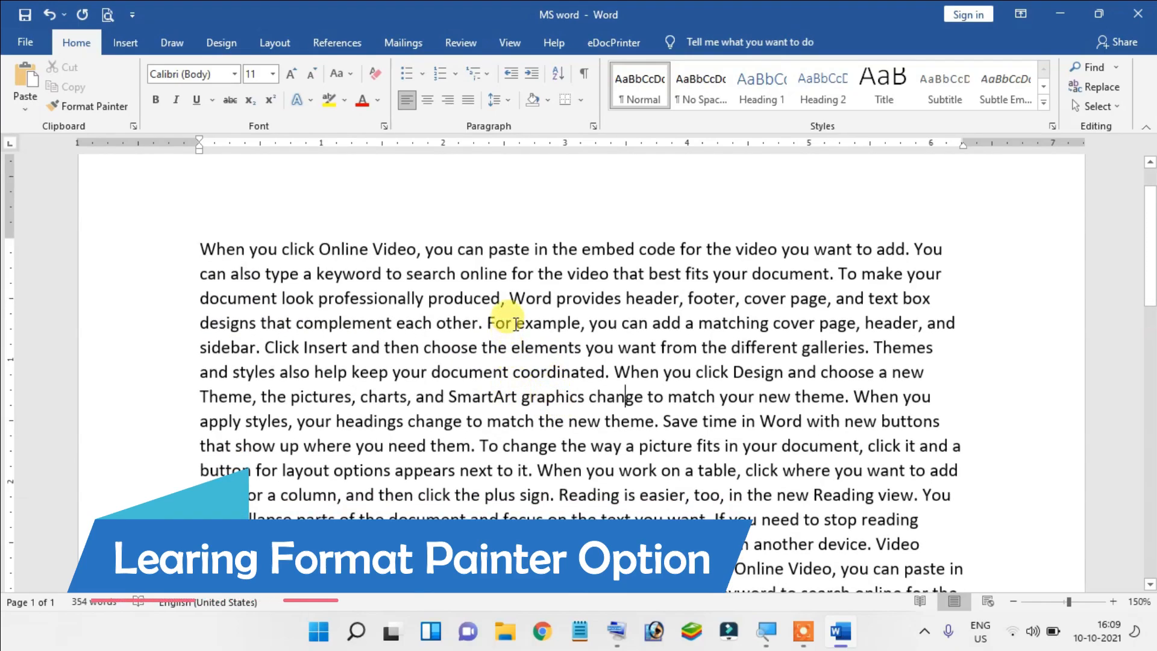
{"action": "left_click_drag", "start_coordinate": [533, 323], "coordinate": [584, 329]}
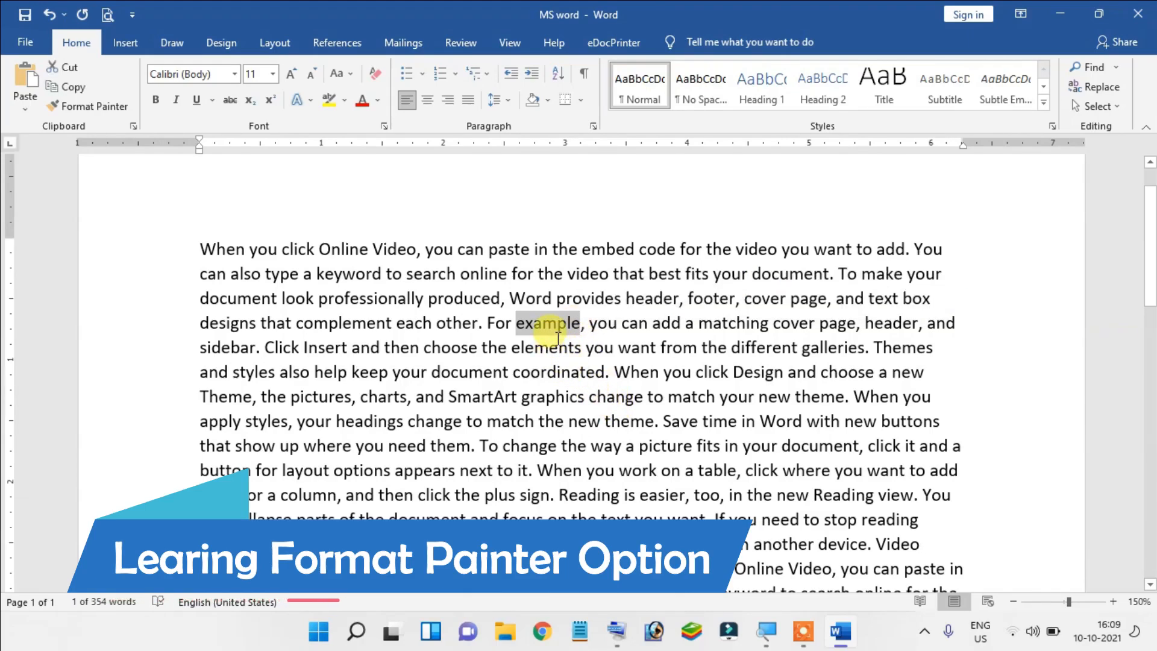
{"action": "left_click", "coordinate": [567, 374]}
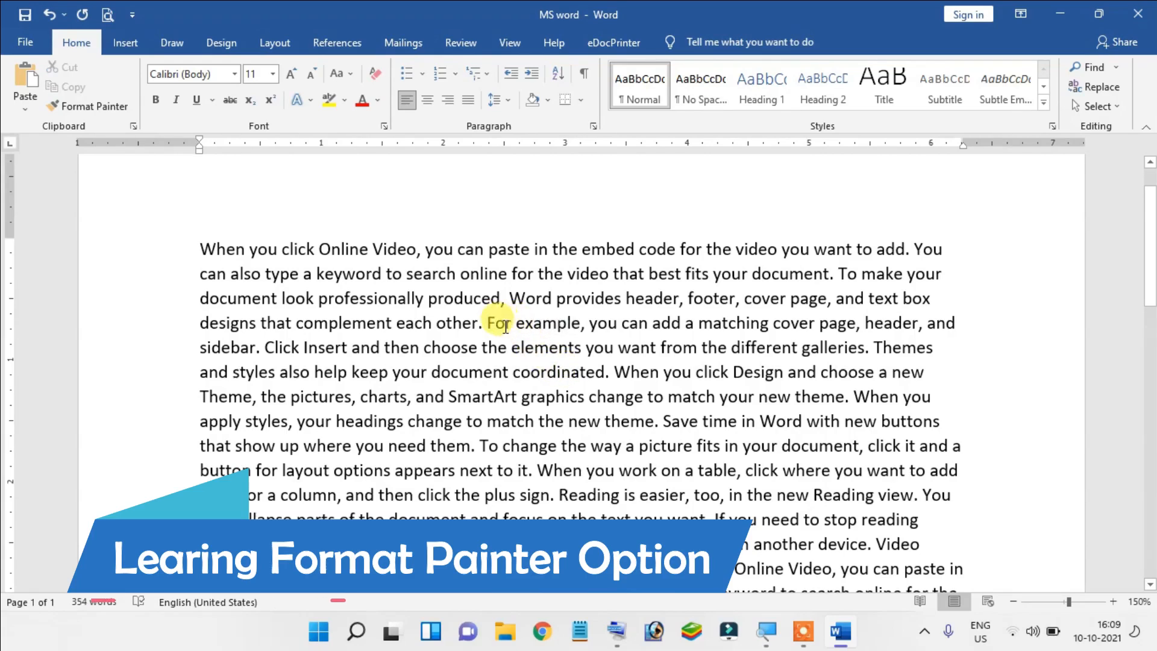
Make the text "Word provides header, footer, cover page, and text box designs that complement each other" bold, italic and underlined
{"action": "left_click_drag", "start_coordinate": [511, 297], "coordinate": [475, 322]}
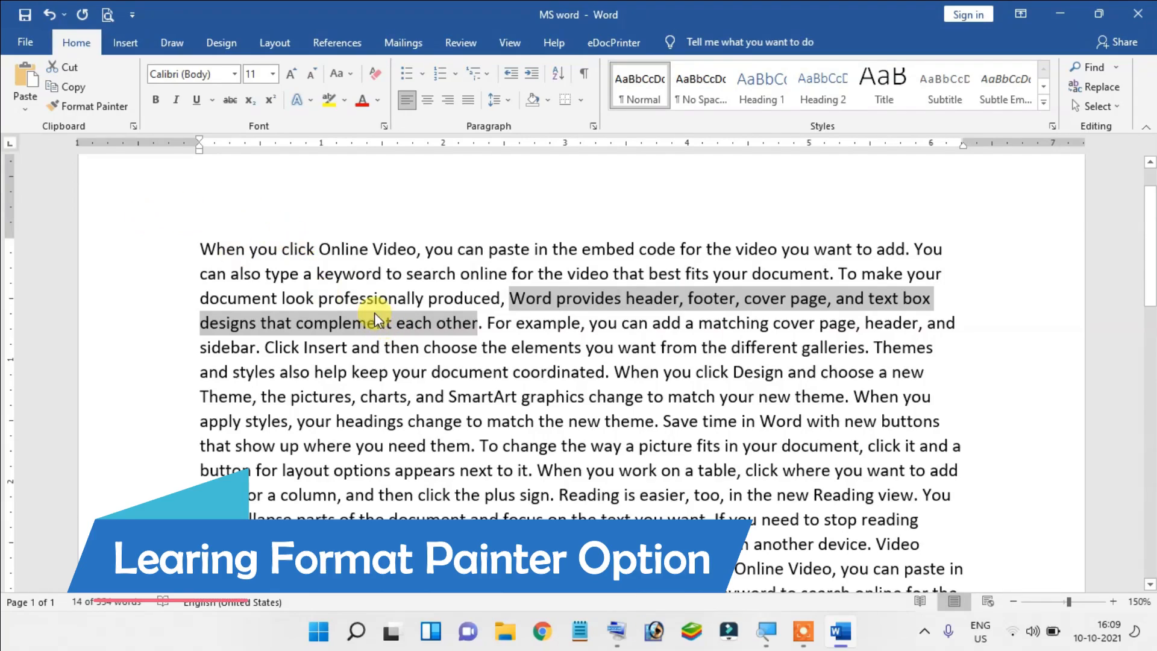
{"action": "left_click", "coordinate": [157, 103]}
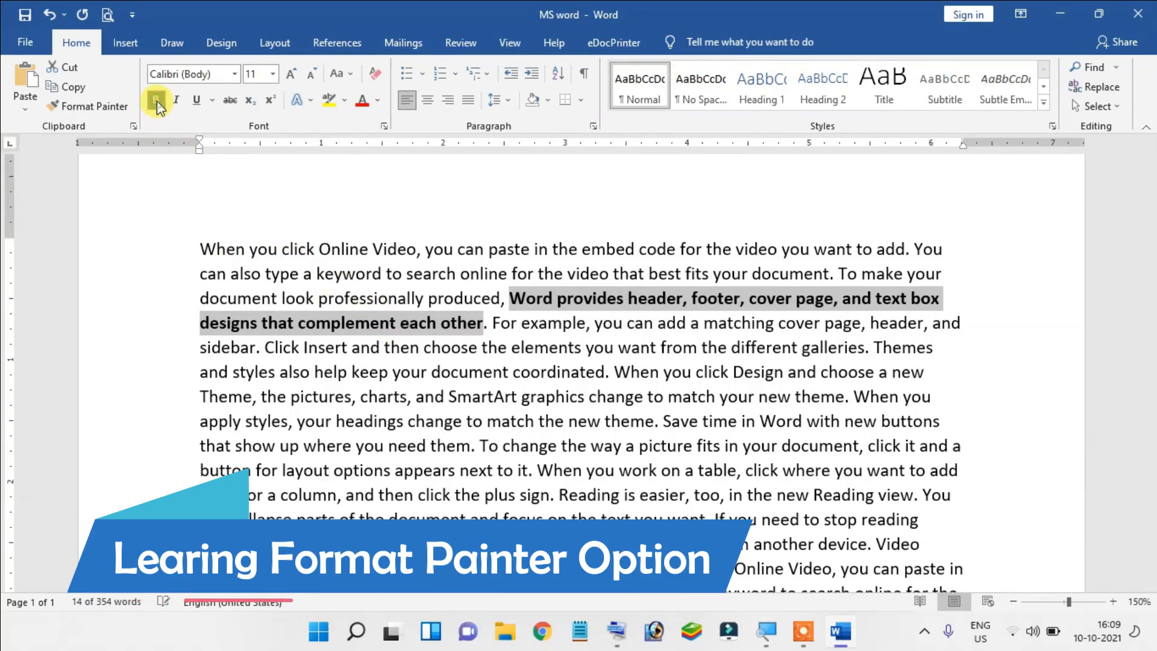
{"action": "left_click", "coordinate": [177, 105]}
{"action": "left_click", "coordinate": [197, 101]}
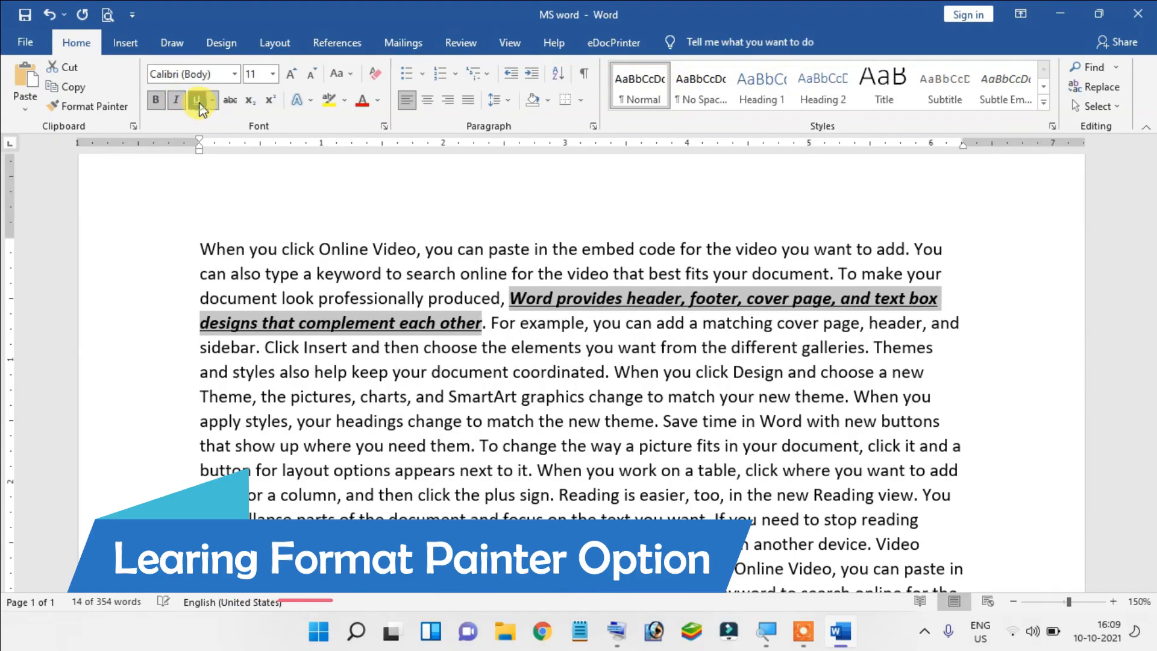
Increase the bold, italic, underlined phrase to font size 12 and set its font color to standard red
{"action": "left_click", "coordinate": [293, 74]}
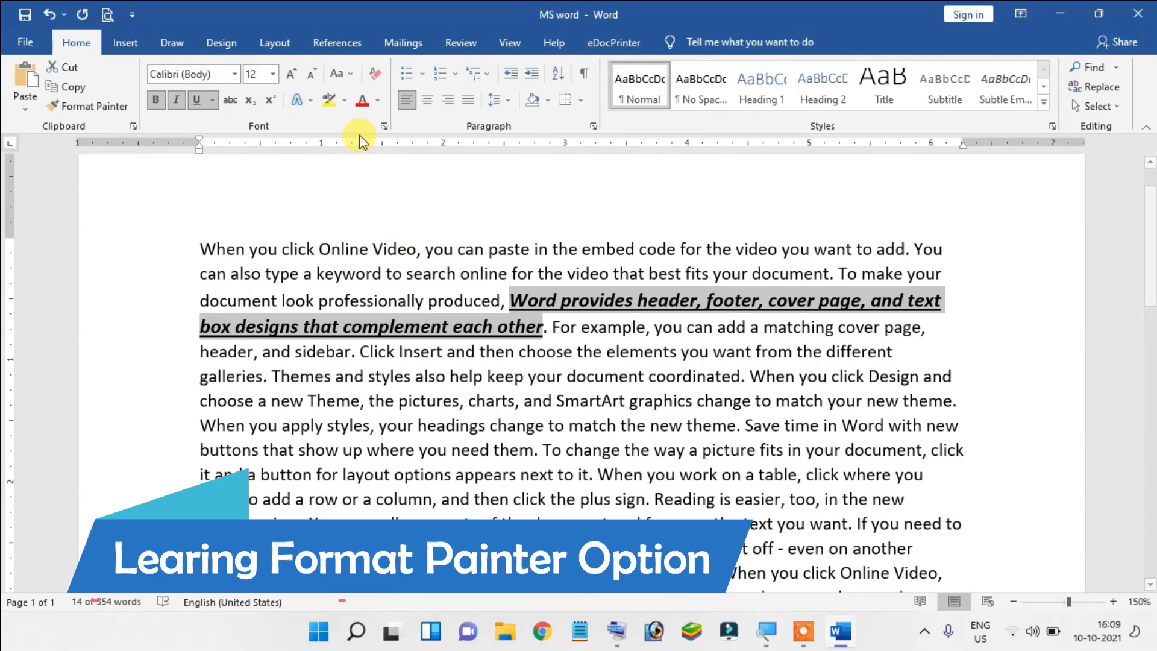
{"action": "left_click", "coordinate": [380, 102]}
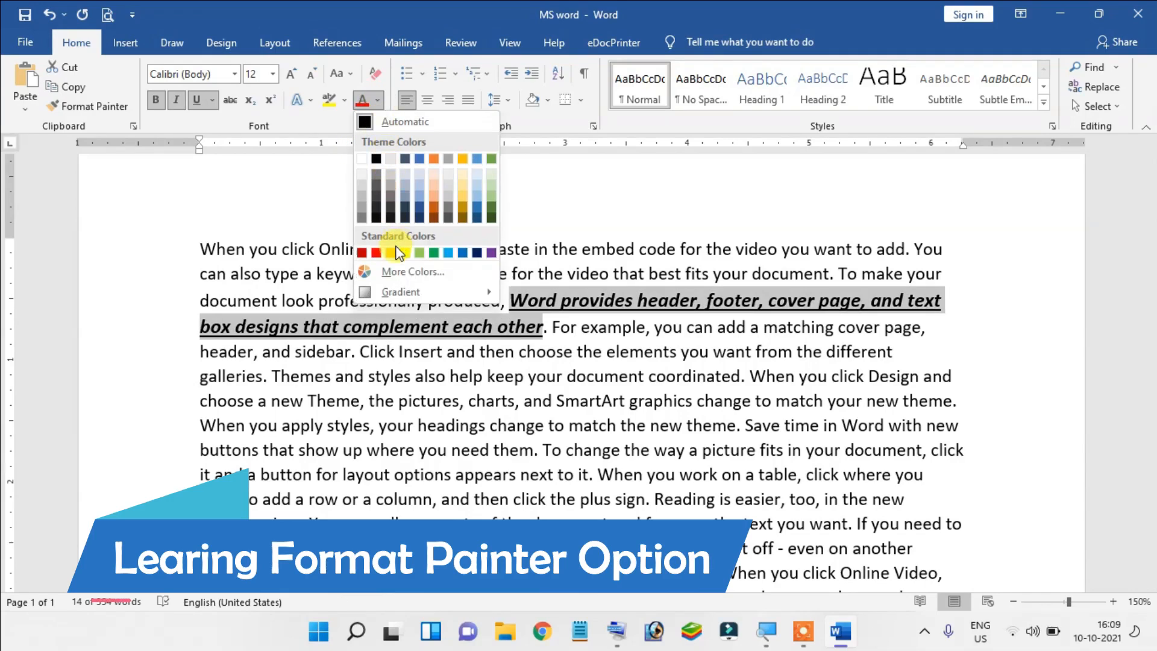
{"action": "left_click", "coordinate": [378, 256]}
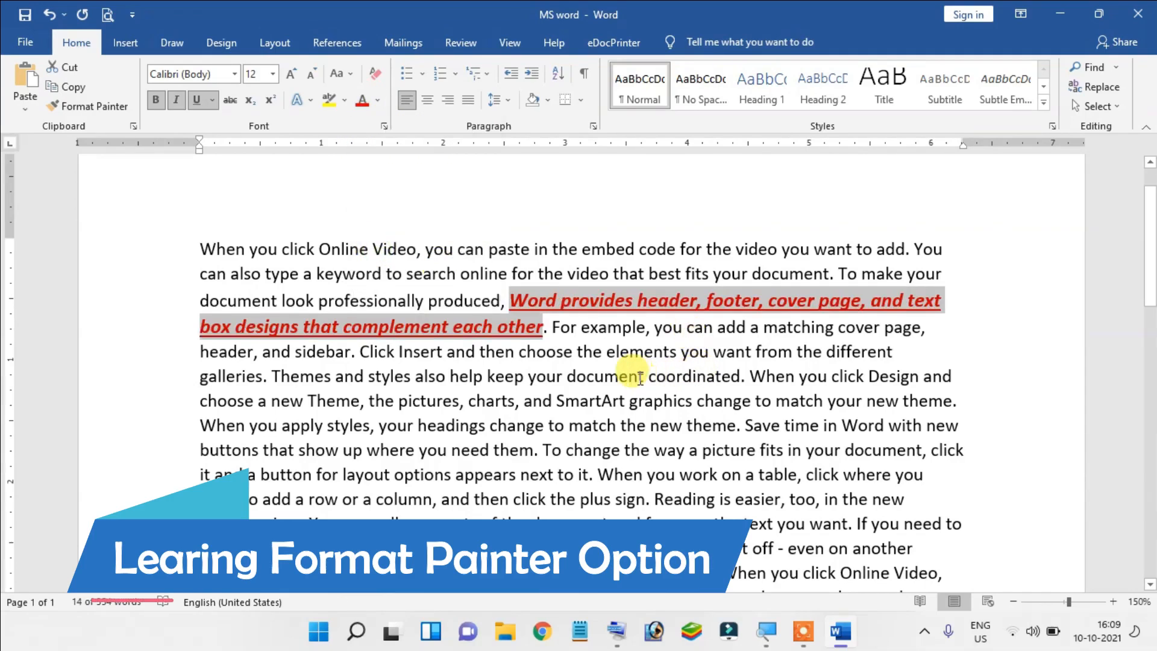
{"action": "left_click", "coordinate": [578, 332]}
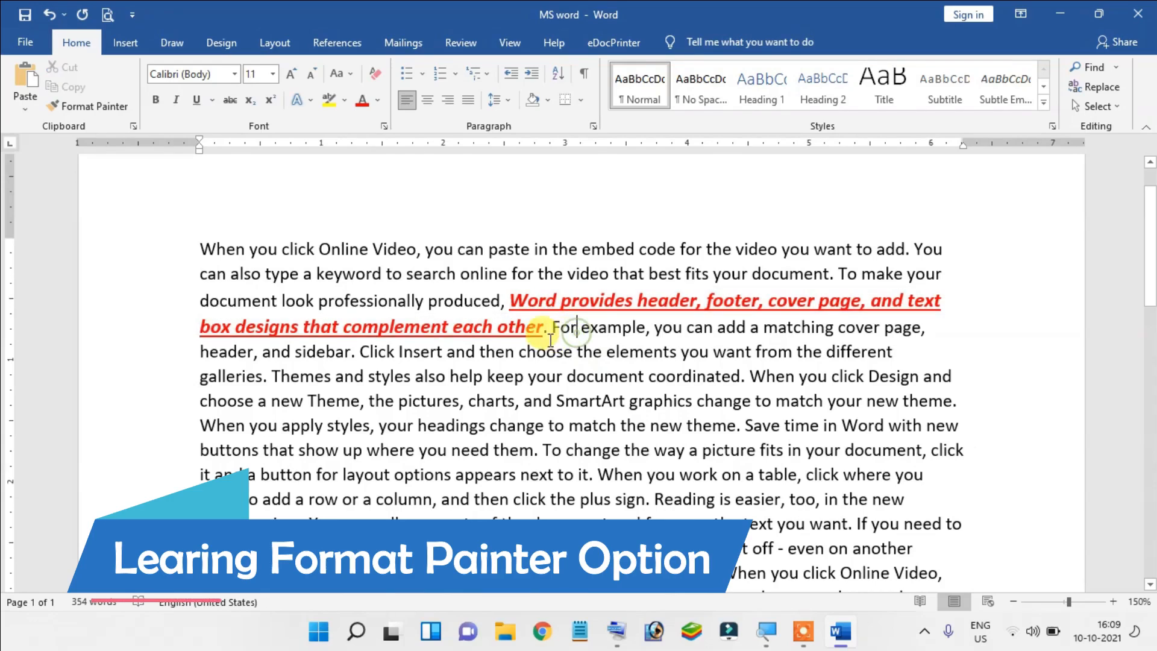
Compare the red formatted phrase with the plain sentence "To change the way a picture fits in your document" in the same paragraph
{"action": "left_click_drag", "start_coordinate": [512, 301], "coordinate": [543, 327]}
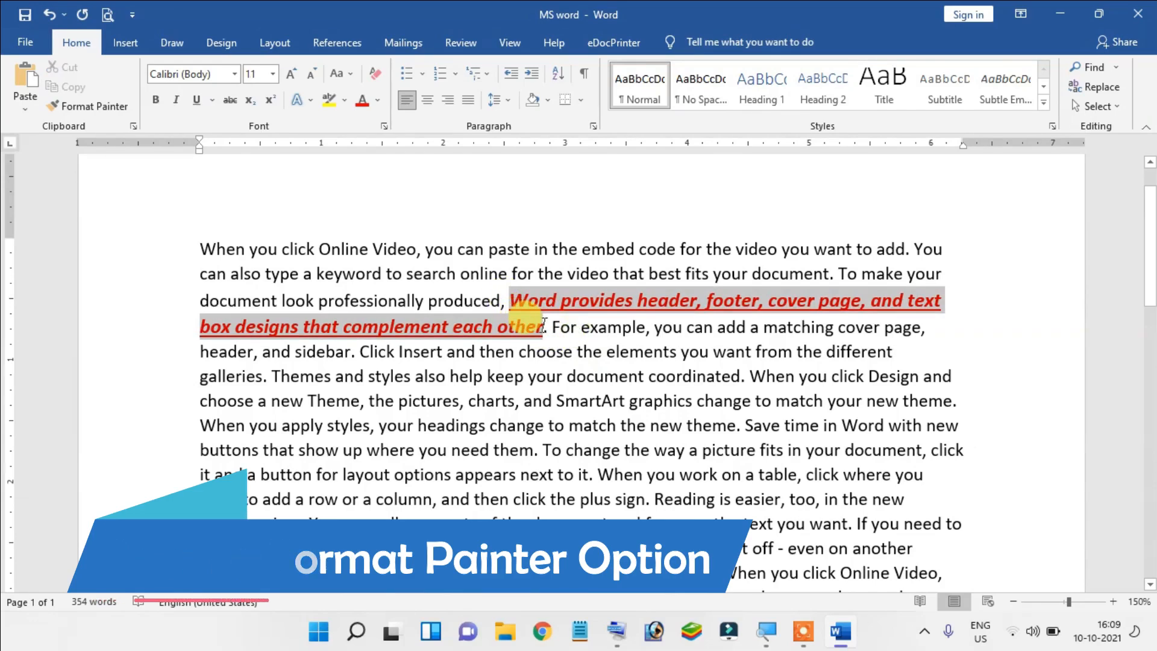
{"action": "left_click", "coordinate": [622, 348]}
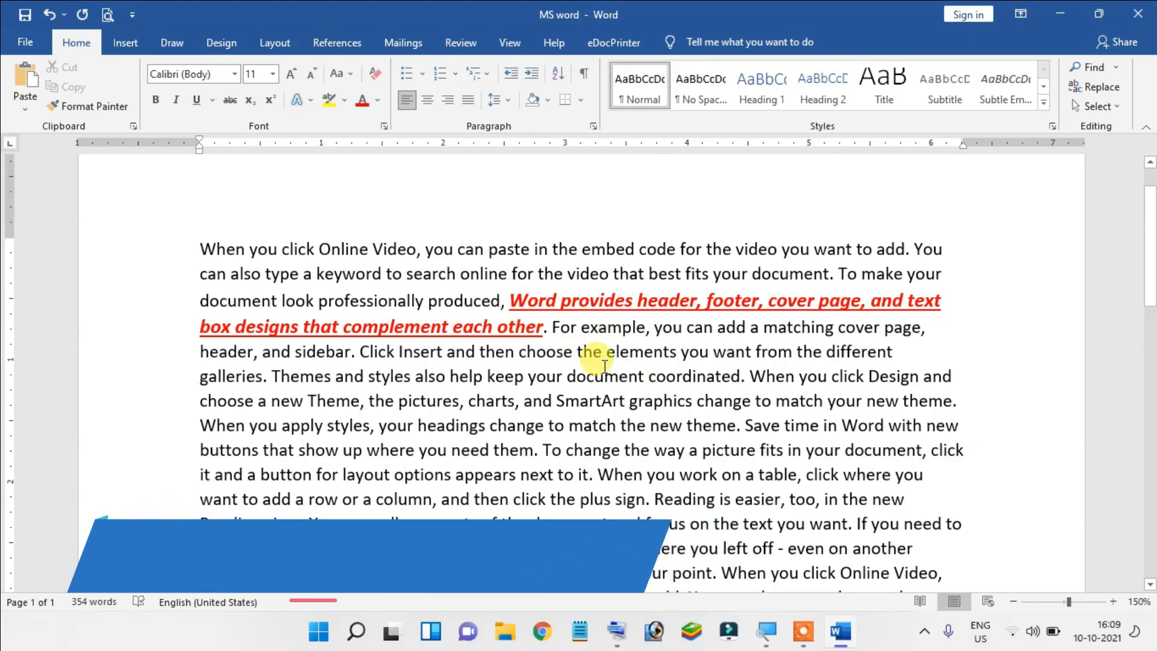
{"action": "left_click_drag", "start_coordinate": [511, 300], "coordinate": [535, 319]}
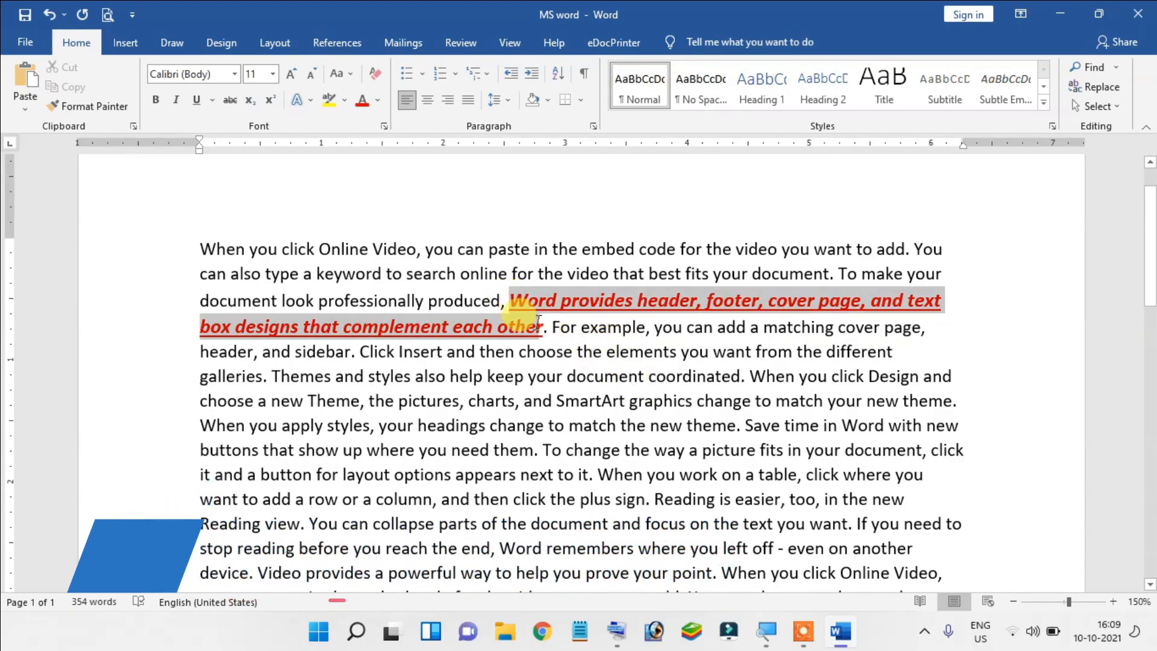
{"action": "left_click", "coordinate": [564, 415]}
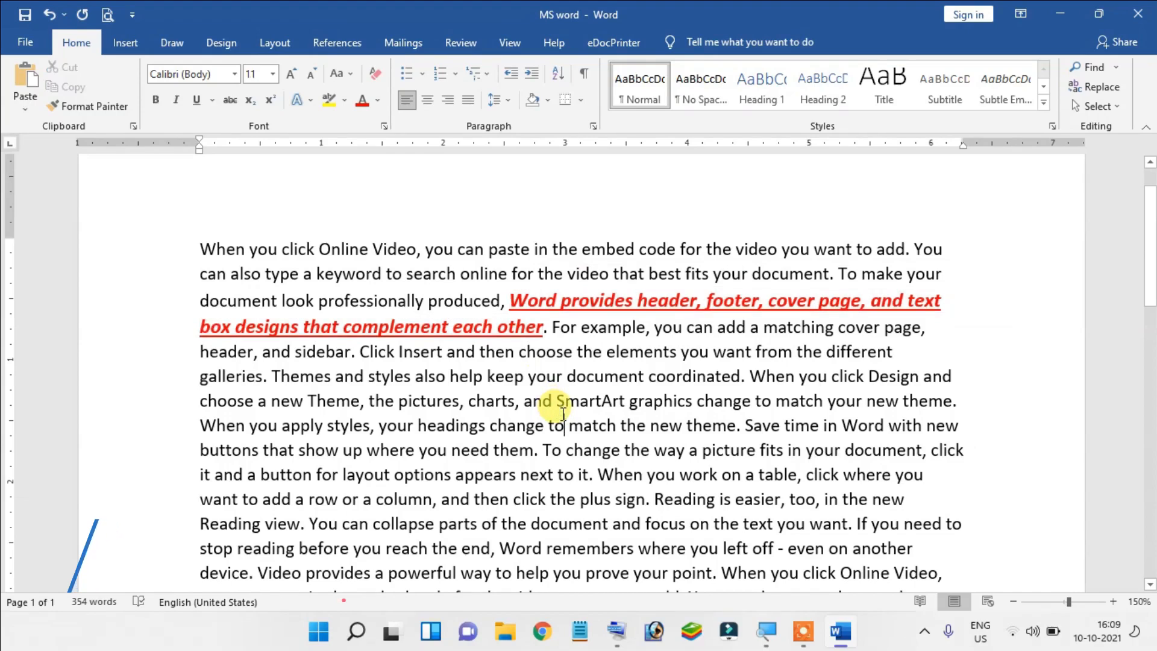
{"action": "scroll", "coordinate": [554, 404], "scroll_direction": "down", "scroll_amount": 1}
{"action": "scroll", "coordinate": [548, 390], "scroll_direction": "up", "scroll_amount": 1}
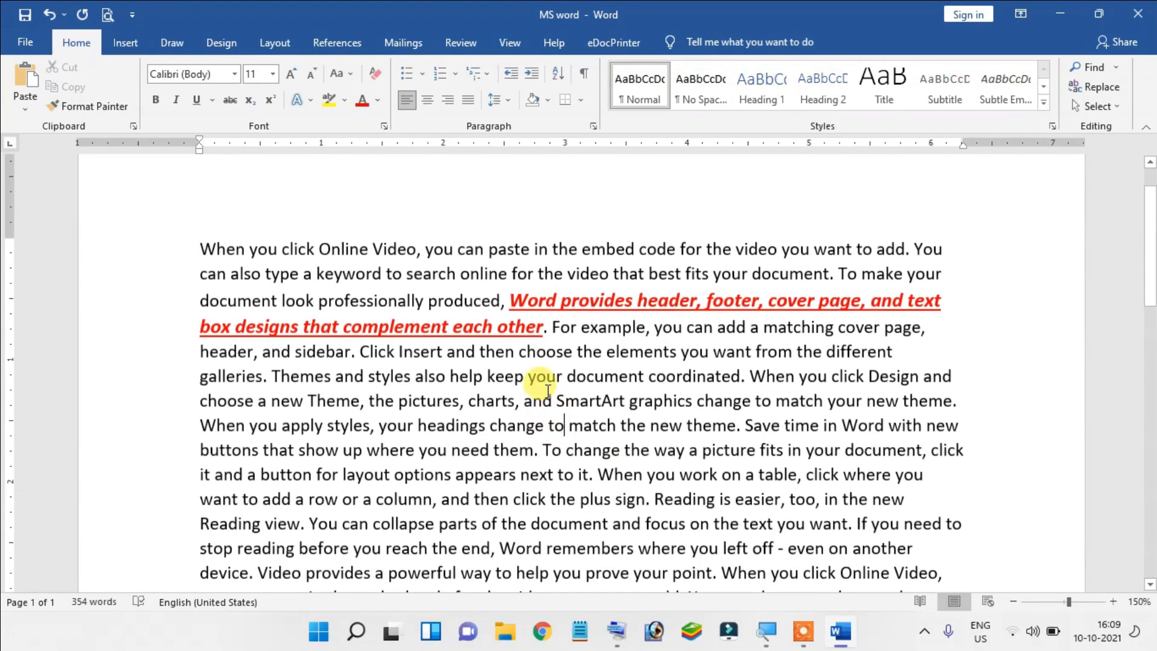
{"action": "scroll", "coordinate": [512, 299], "scroll_direction": "down", "scroll_amount": 2}
{"action": "scroll", "coordinate": [476, 428], "scroll_direction": "down", "scroll_amount": 1}
{"action": "scroll", "coordinate": [603, 428], "scroll_direction": "up", "scroll_amount": 1}
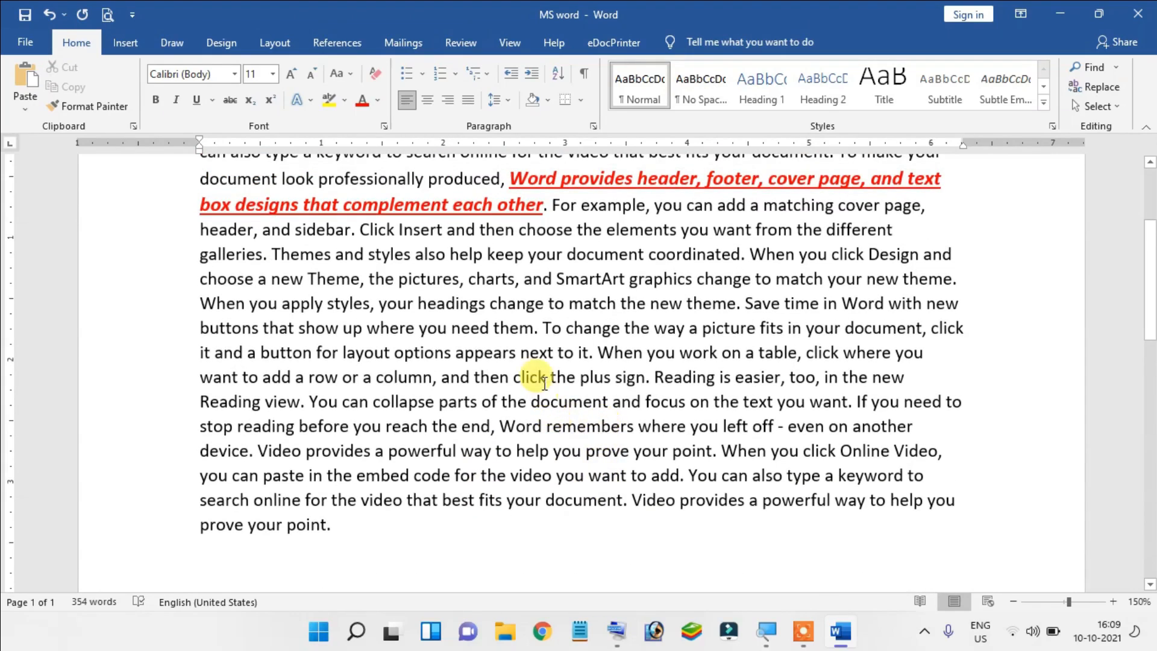
{"action": "left_click_drag", "start_coordinate": [560, 335], "coordinate": [585, 351]}
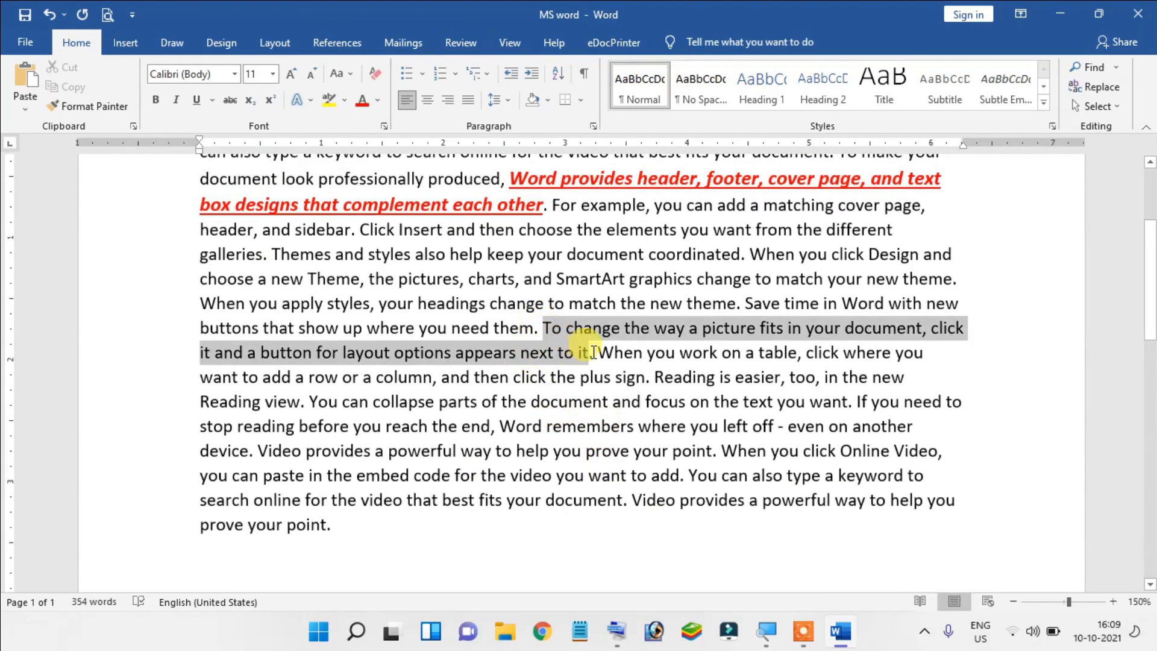
{"action": "scroll", "coordinate": [589, 344], "scroll_direction": "up", "scroll_amount": 2}
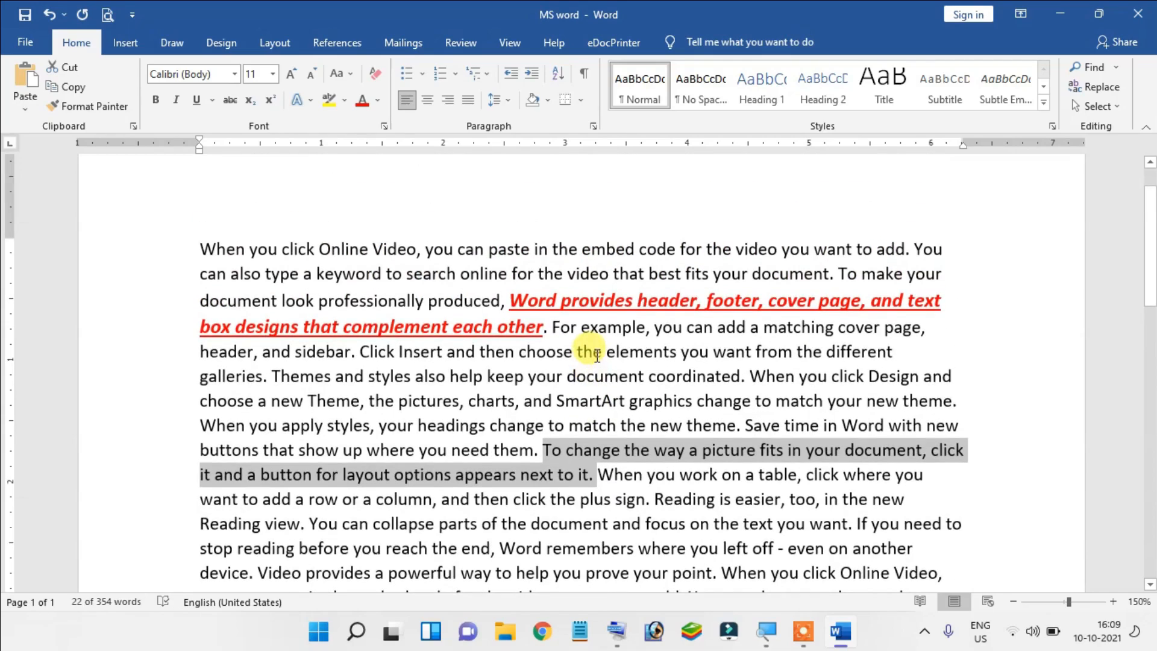
{"action": "scroll", "coordinate": [589, 345], "scroll_direction": "down", "scroll_amount": 1}
{"action": "left_click", "coordinate": [546, 340]}
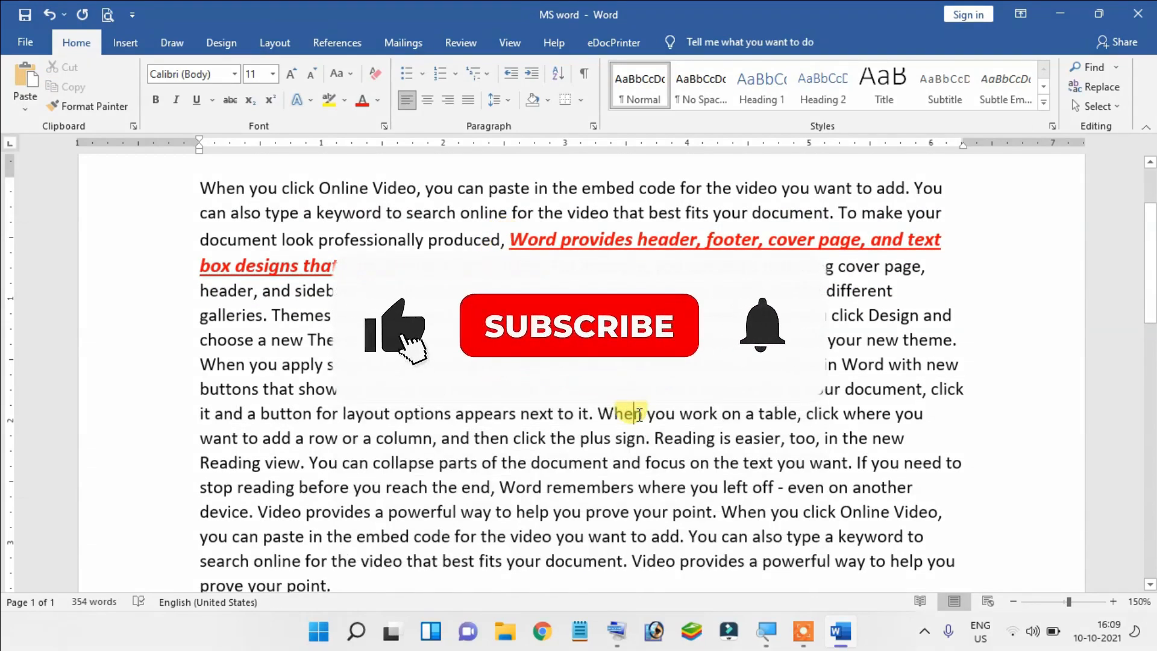
{"action": "scroll", "coordinate": [639, 415], "scroll_direction": "up", "scroll_amount": 1}
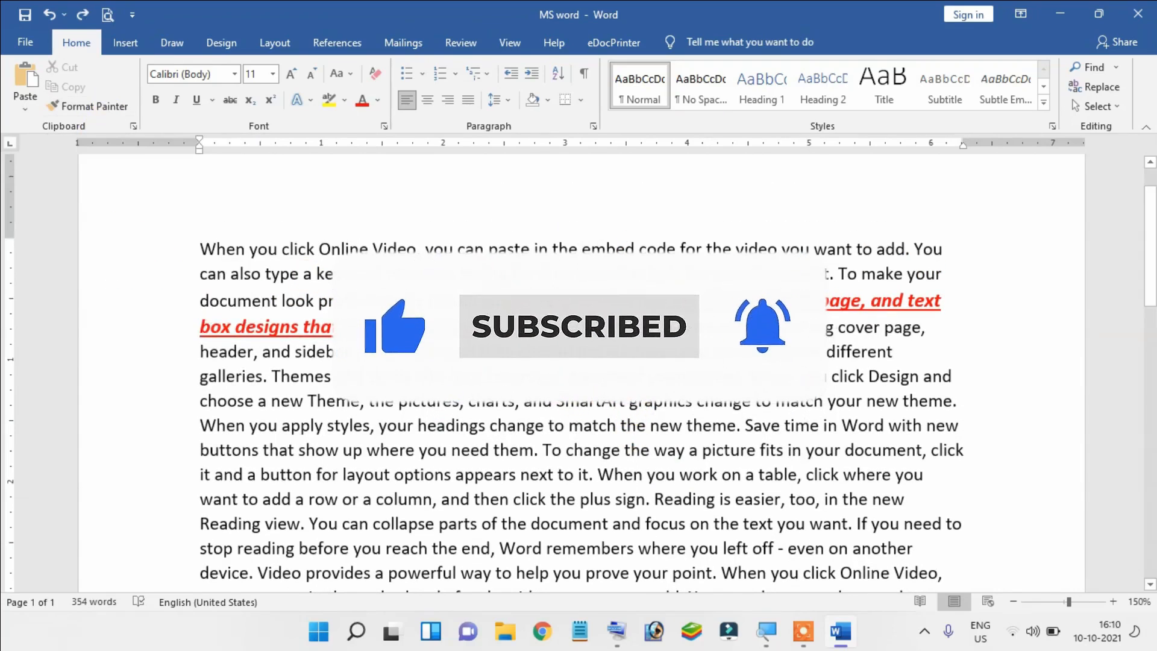
Use Format Painter to copy the red phrase's formatting onto the closing paragraph that starts with "To change the way a picture fits"
{"action": "mouse_move", "coordinate": [538, 323]}
{"action": "left_mouse_down"}
{"action": "mouse_move", "coordinate": [510, 302]}
{"action": "mouse_move", "coordinate": [544, 326]}
{"action": "left_mouse_up"}
{"action": "left_click", "coordinate": [517, 311]}
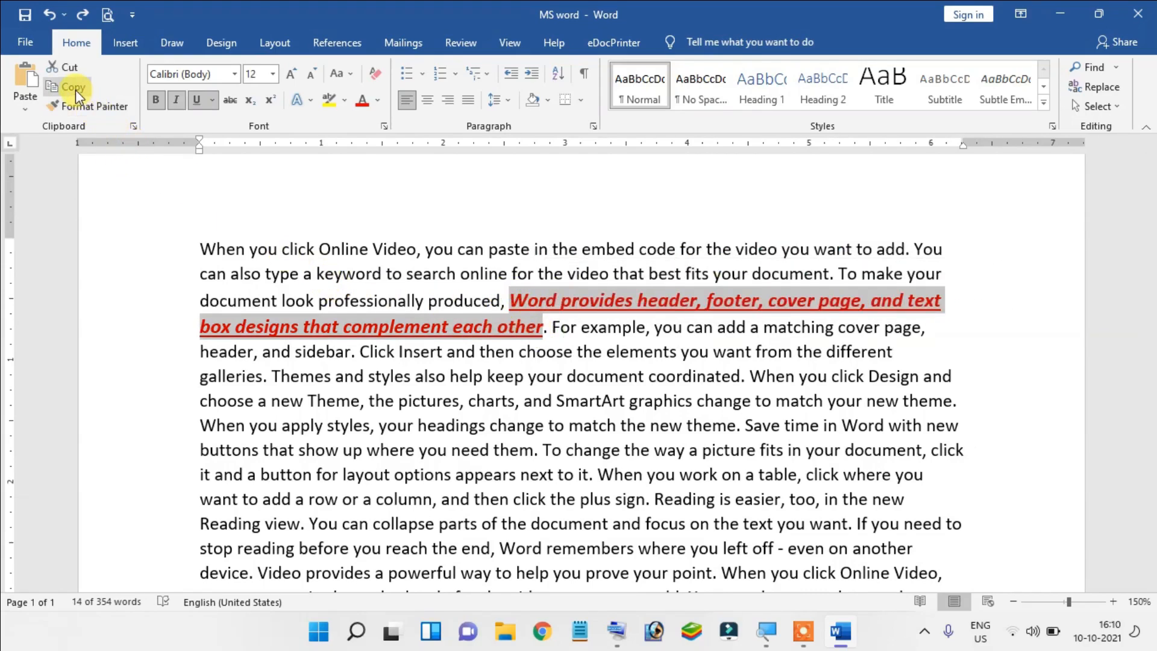
{"action": "left_click", "coordinate": [73, 102]}
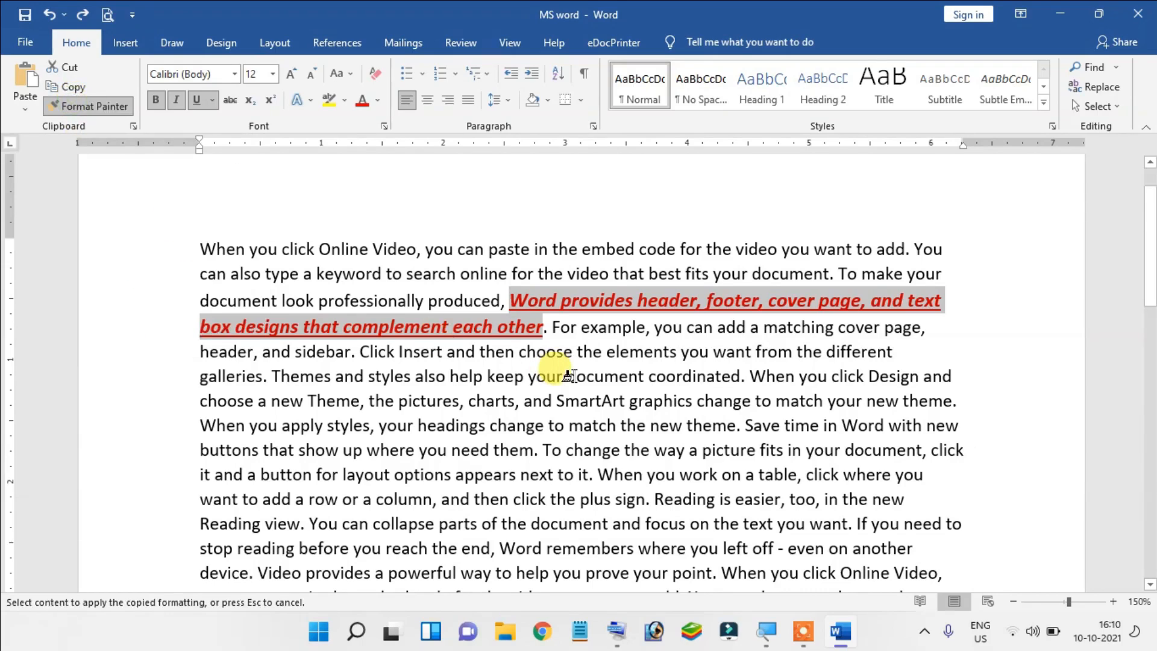
{"action": "scroll", "coordinate": [566, 370], "scroll_direction": "down", "scroll_amount": 1}
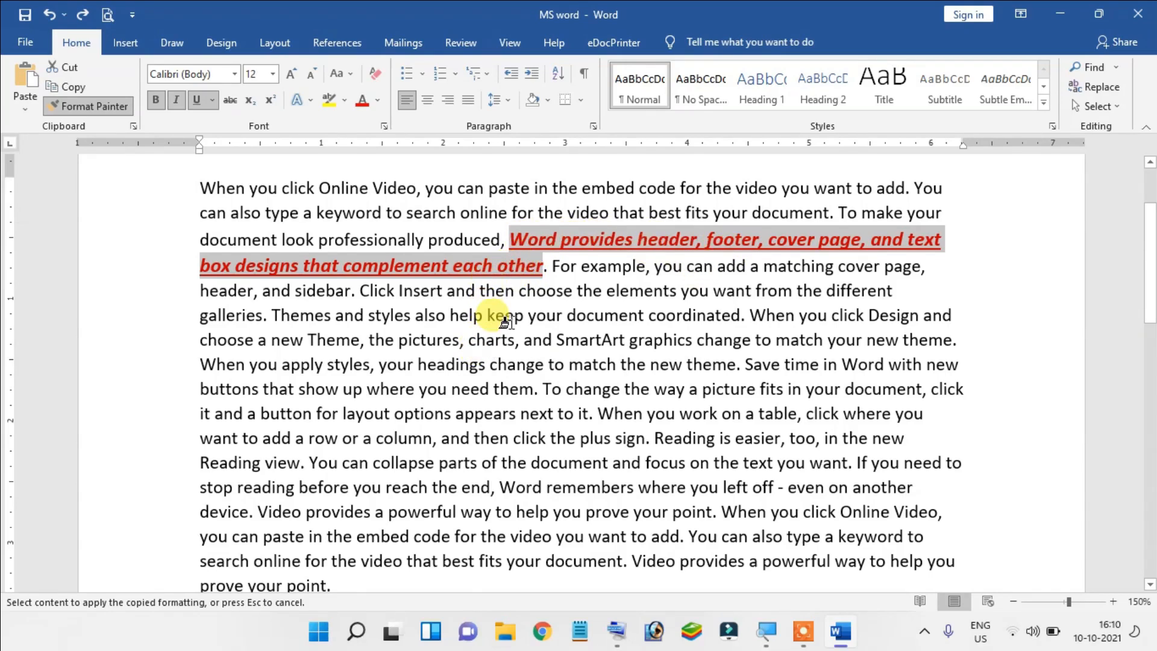
{"action": "scroll", "coordinate": [515, 330], "scroll_direction": "down", "scroll_amount": 2}
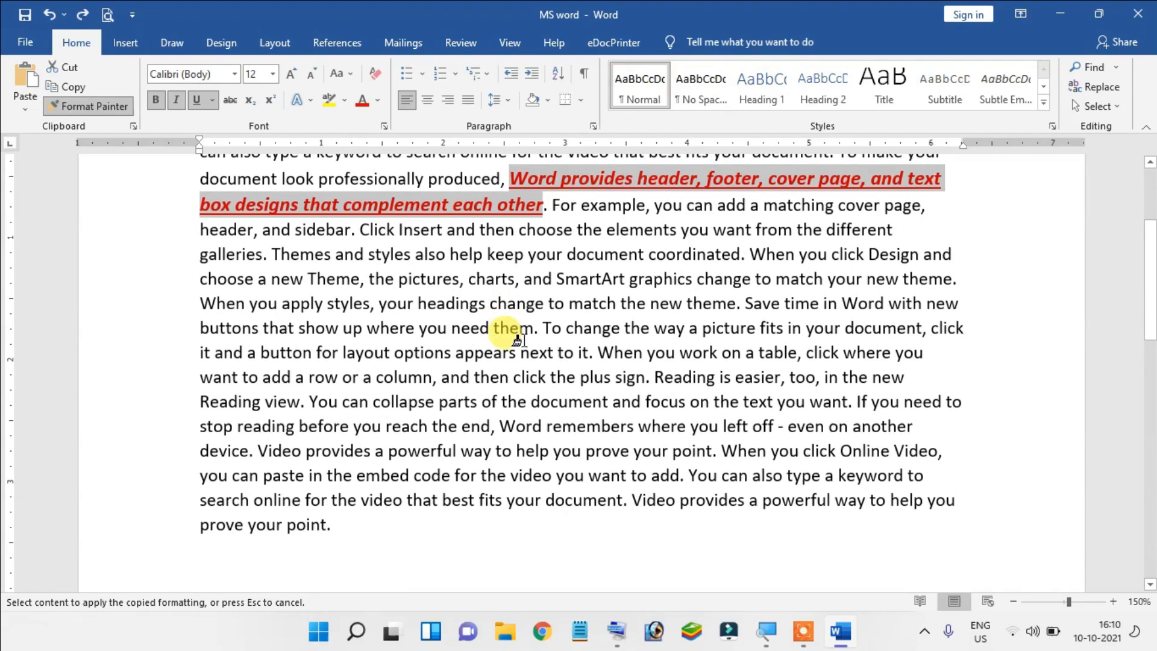
{"action": "scroll", "coordinate": [569, 451], "scroll_direction": "down", "scroll_amount": 3}
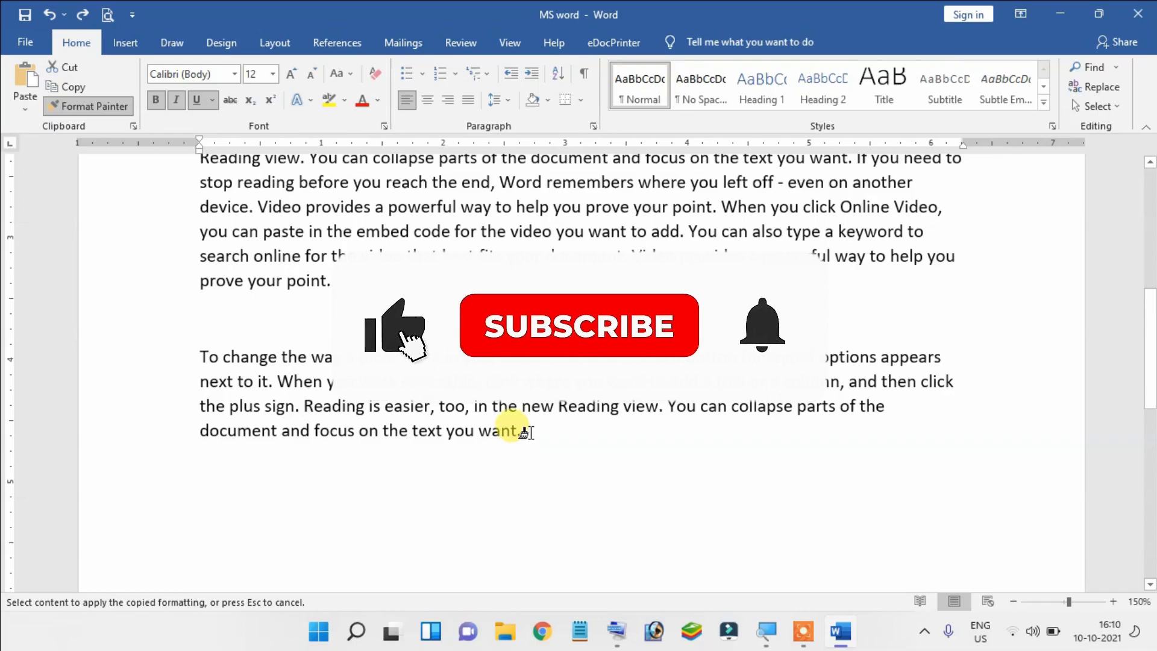
{"action": "mouse_move", "coordinate": [530, 433]}
{"action": "left_mouse_down"}
{"action": "mouse_move", "coordinate": [451, 385]}
{"action": "mouse_move", "coordinate": [204, 351]}
{"action": "left_mouse_up"}
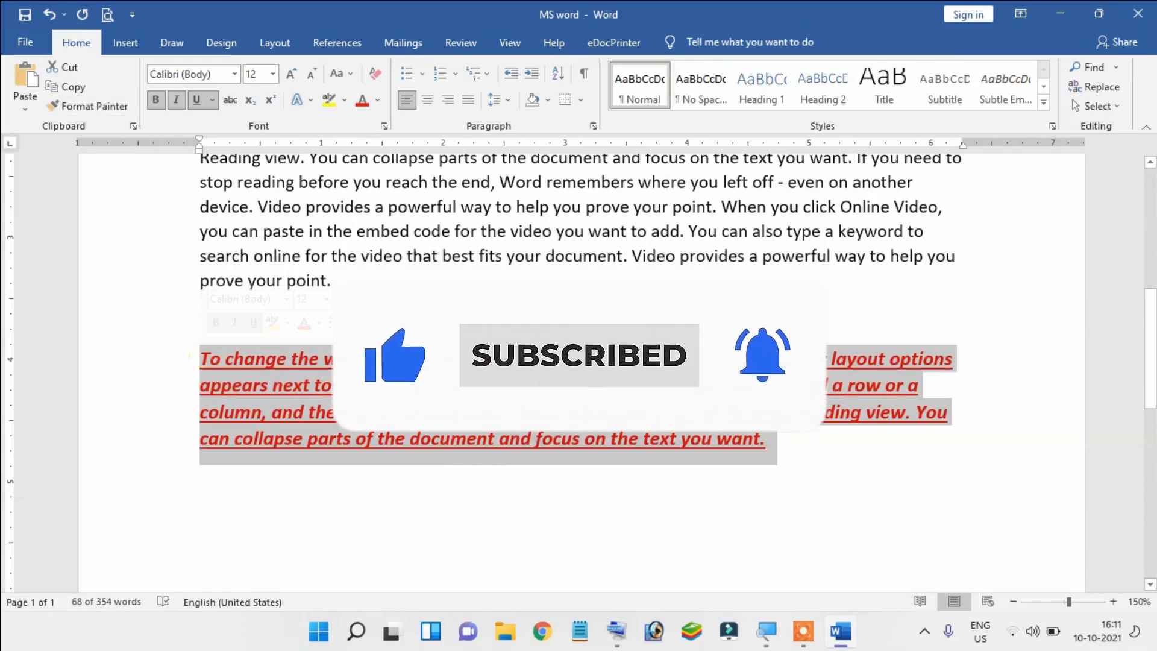
{"action": "left_click", "coordinate": [742, 307]}
Compare the red phrase in the first paragraph with the closing paragraph that received its formatting
{"action": "scroll", "coordinate": [742, 311], "scroll_direction": "up", "scroll_amount": 5}
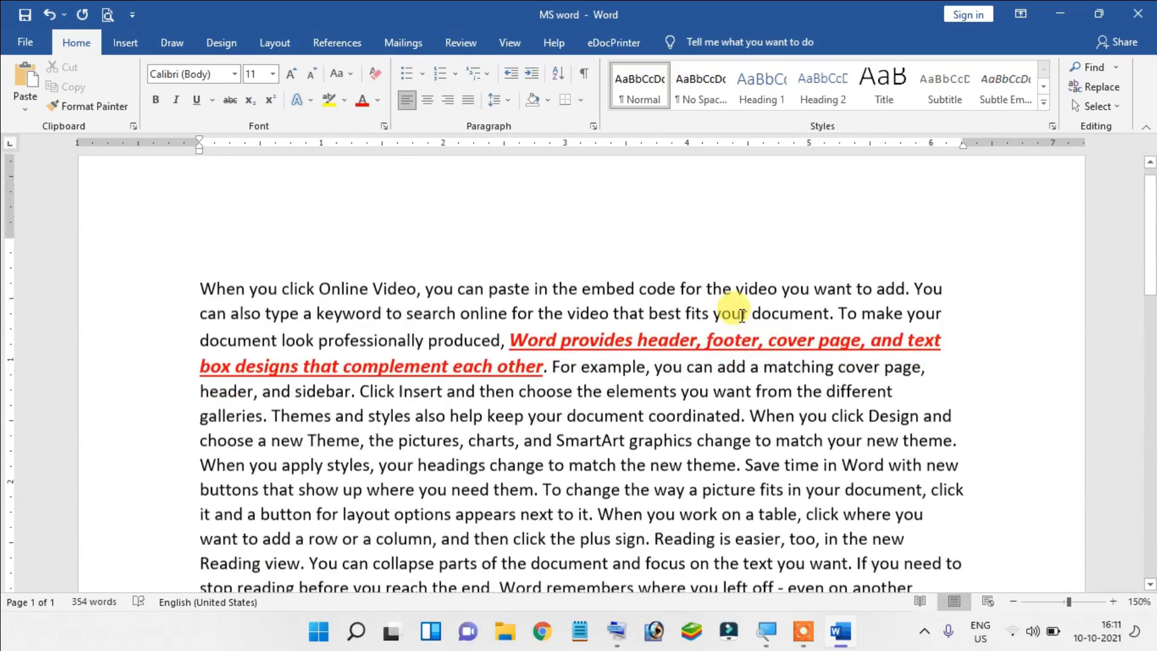
{"action": "scroll", "coordinate": [743, 315], "scroll_direction": "down", "scroll_amount": 1}
{"action": "scroll", "coordinate": [741, 314], "scroll_direction": "down", "scroll_amount": 3}
{"action": "scroll", "coordinate": [741, 314], "scroll_direction": "up", "scroll_amount": 3}
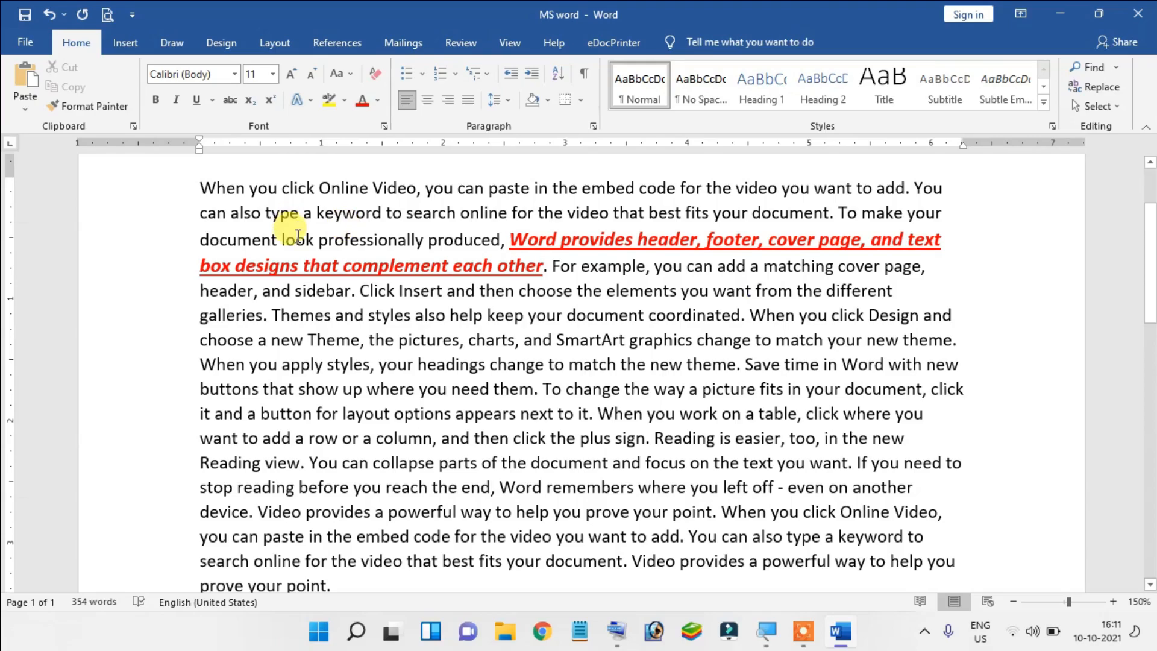
{"action": "scroll", "coordinate": [458, 409], "scroll_direction": "down", "scroll_amount": 2}
{"action": "scroll", "coordinate": [449, 383], "scroll_direction": "up", "scroll_amount": 1}
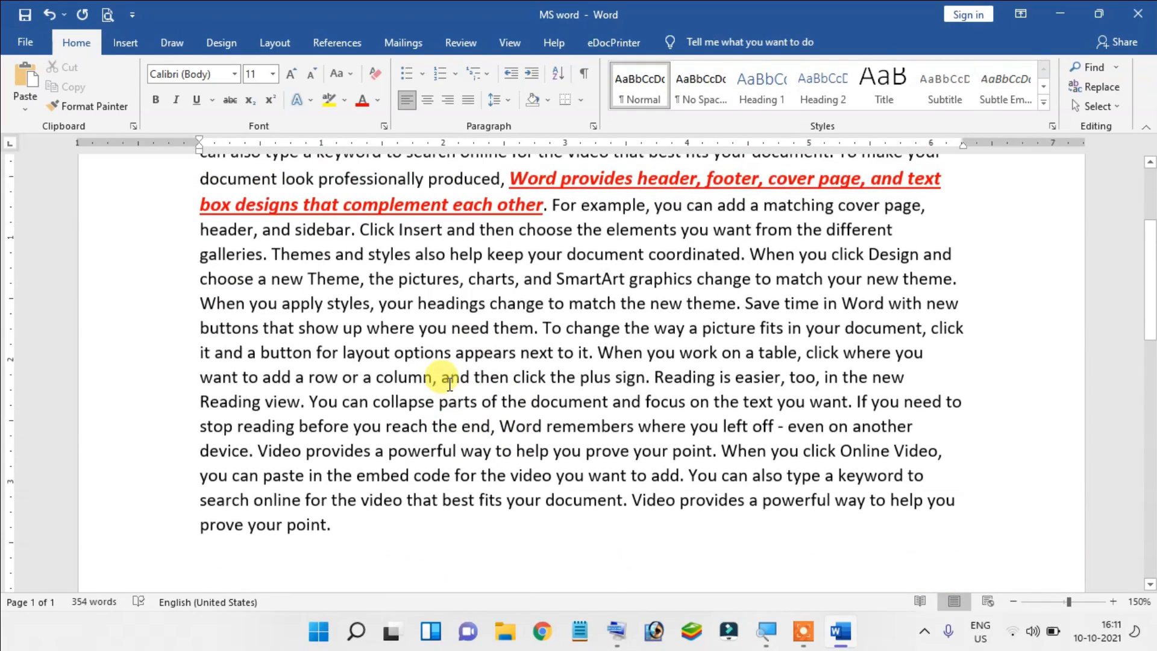
{"action": "scroll", "coordinate": [449, 383], "scroll_direction": "down", "scroll_amount": 3}
{"action": "scroll", "coordinate": [449, 383], "scroll_direction": "up", "scroll_amount": 3}
Increase the word "you" in "buttons that show up where you need them" to font size 16
{"action": "double_click", "coordinate": [419, 330]}
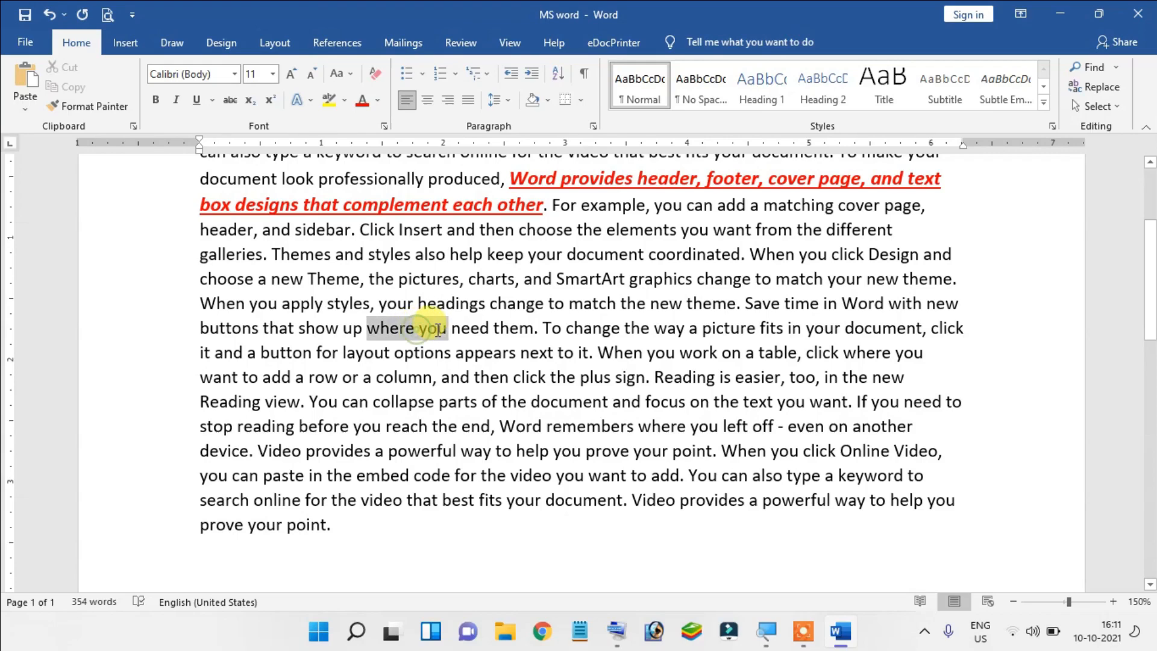
{"action": "left_click", "coordinate": [443, 347]}
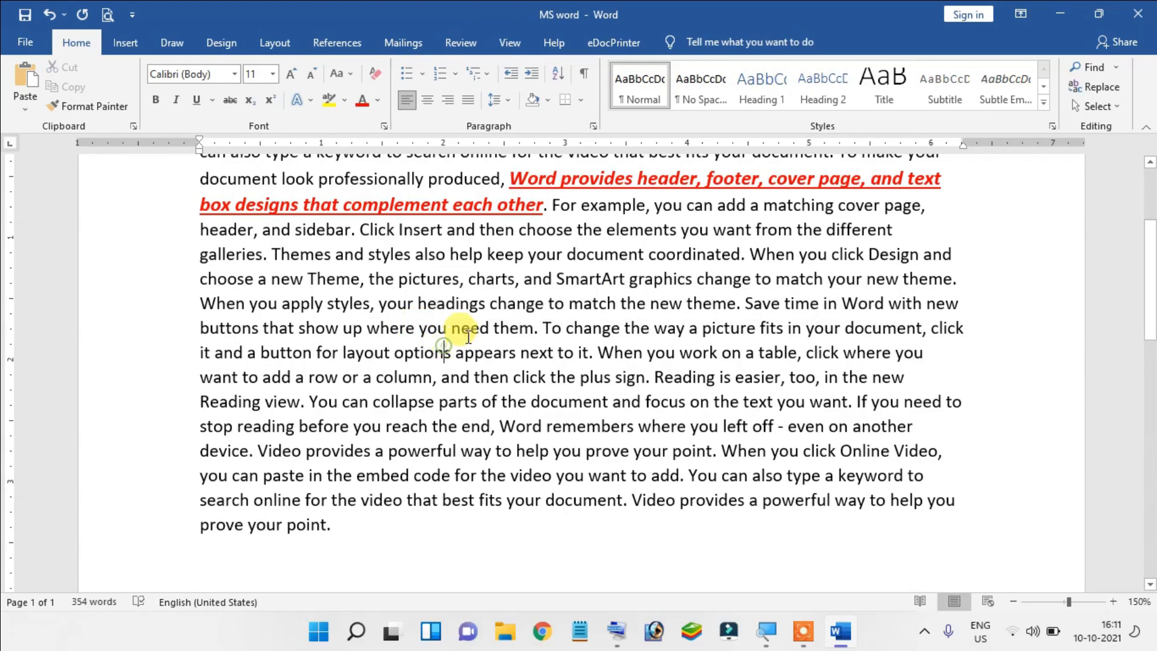
{"action": "double_click", "coordinate": [422, 328]}
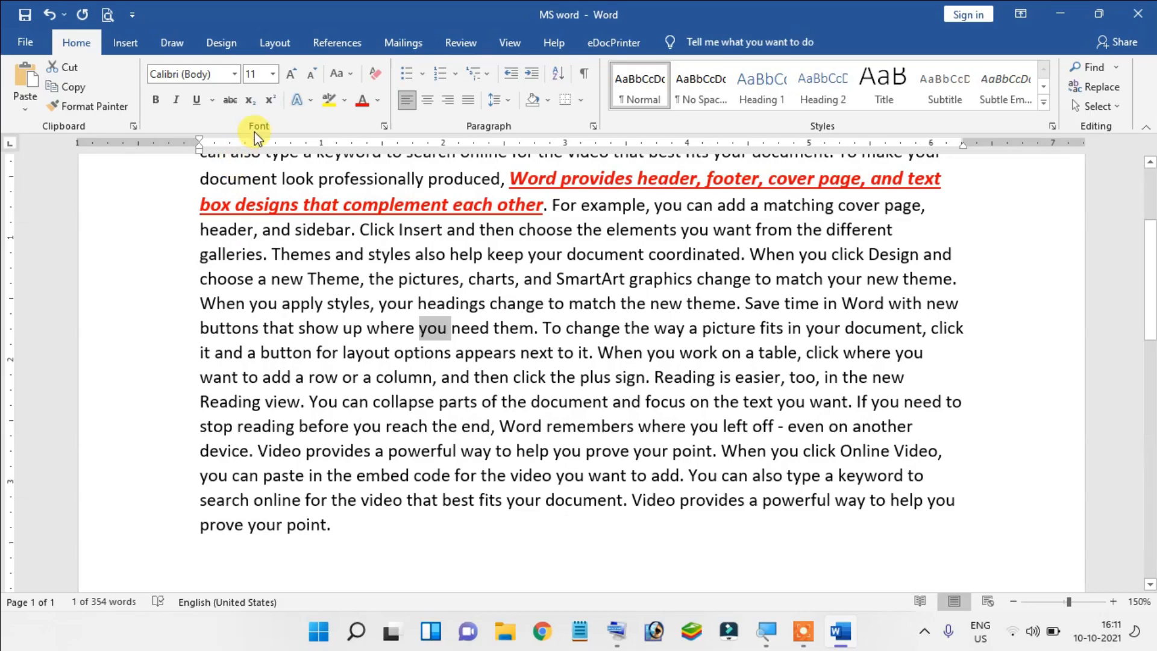
{"action": "left_click", "coordinate": [290, 74]}
{"action": "left_click", "coordinate": [290, 74]}
{"action": "left_click", "coordinate": [291, 74]}
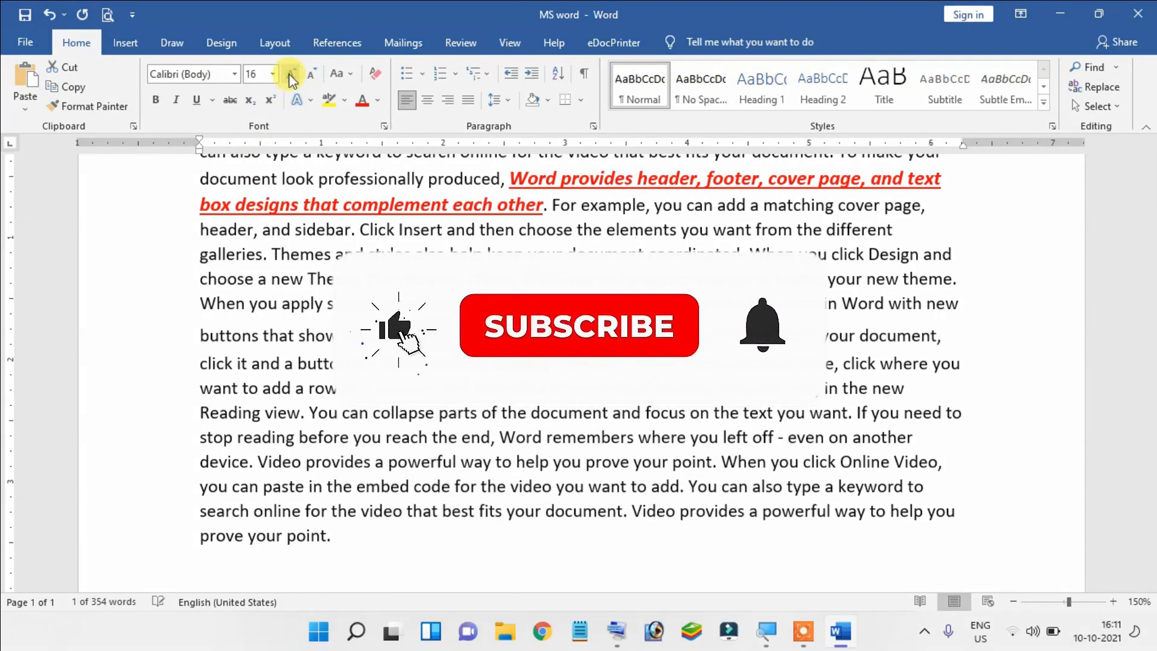
Make the enlarged word "you" bold, italic and underlined, in the Arial Black font with a blue font color
{"action": "left_click", "coordinate": [158, 100]}
{"action": "left_click", "coordinate": [176, 100]}
{"action": "left_click", "coordinate": [196, 100]}
{"action": "left_click", "coordinate": [234, 74]}
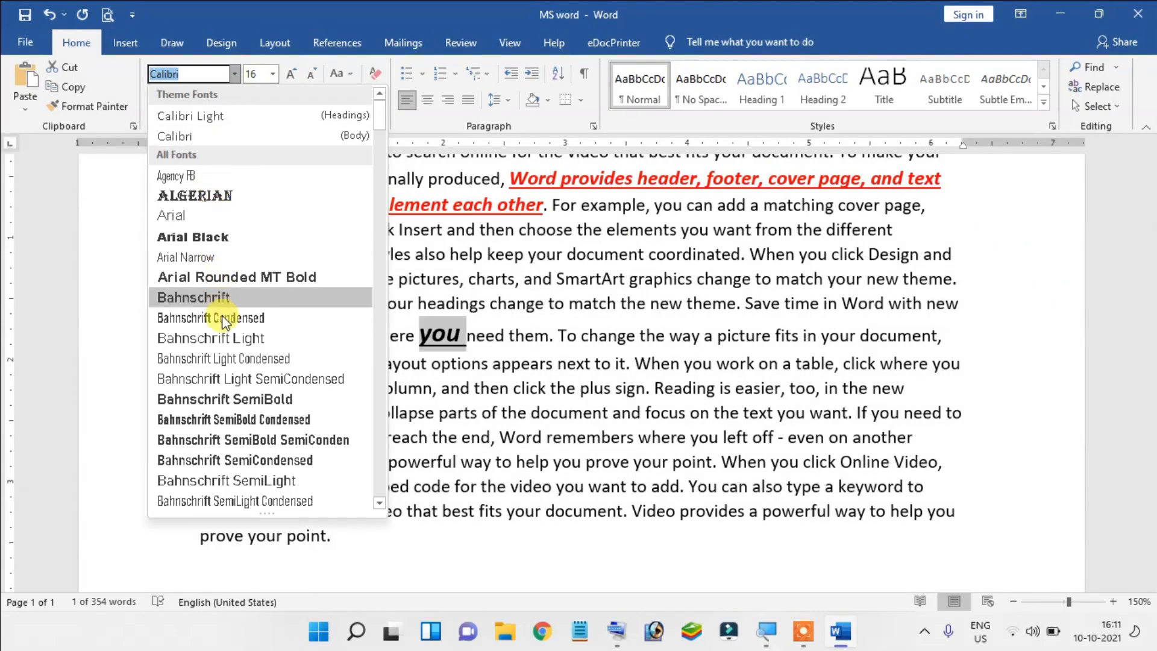
{"action": "left_click", "coordinate": [531, 367]}
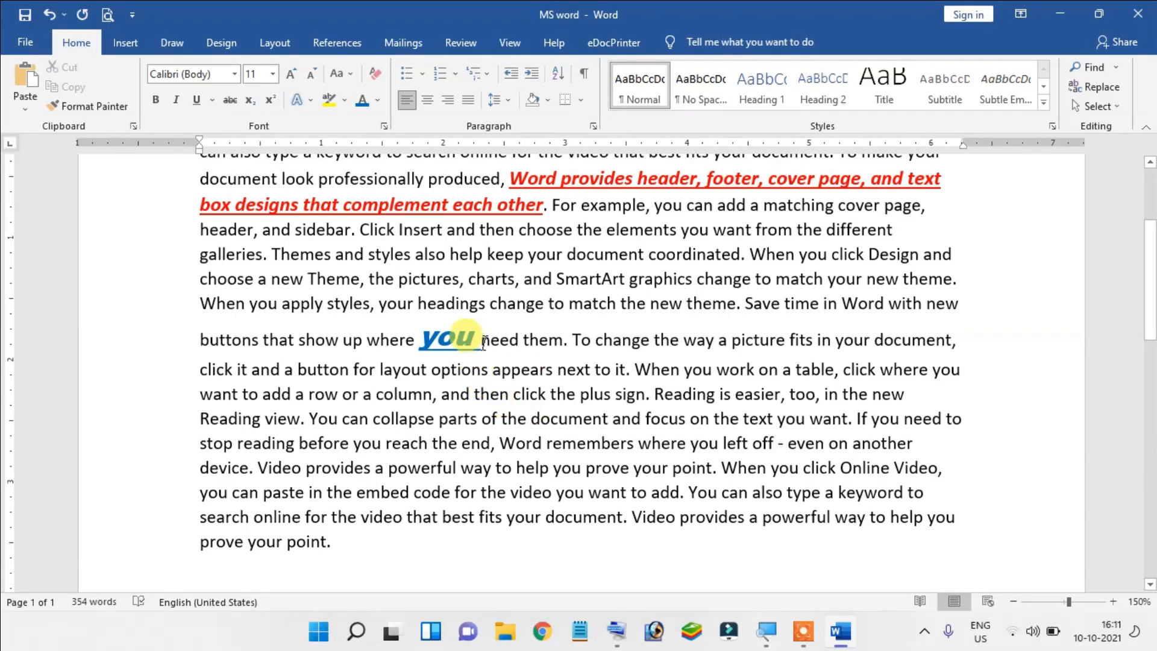
Use Format Painter to copy the formatting of "you" onto the first paragraph's ending, starting at "Video provides a powerful way"
{"action": "left_click_drag", "start_coordinate": [461, 342], "coordinate": [429, 343]}
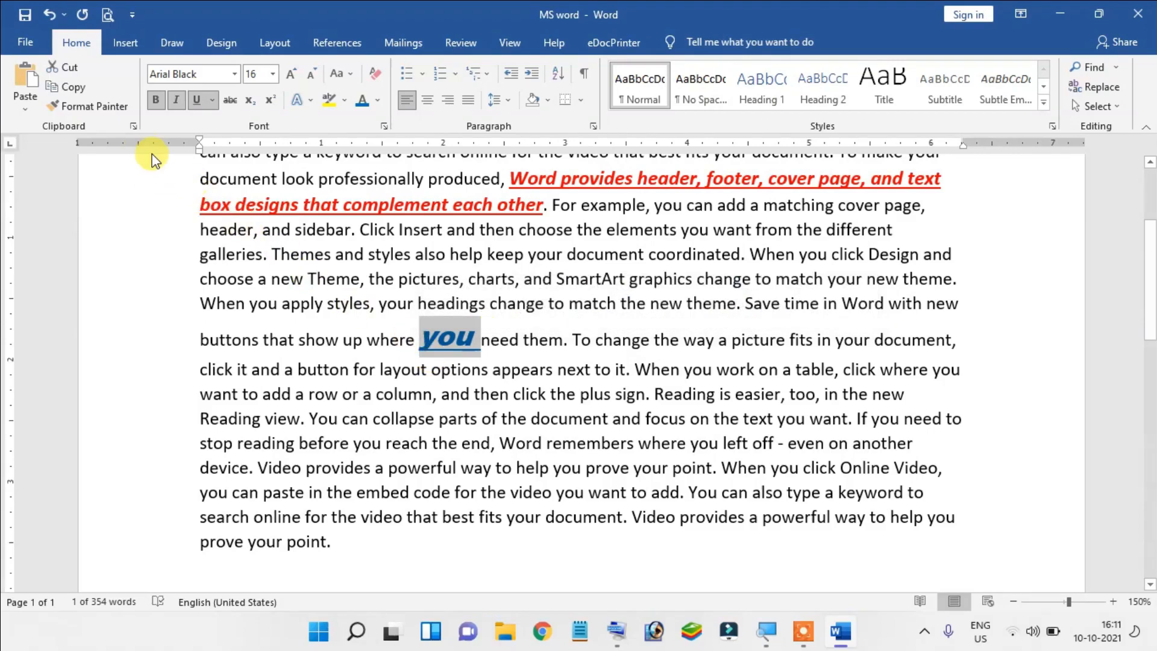
{"action": "left_click", "coordinate": [109, 110]}
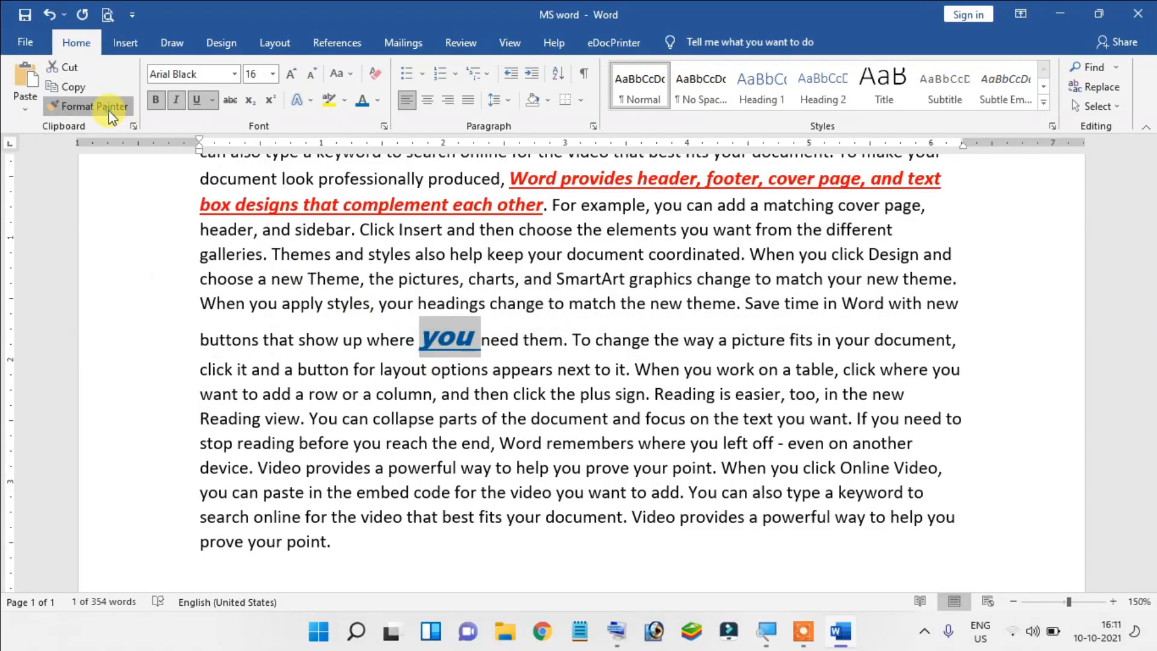
{"action": "scroll", "coordinate": [687, 493], "scroll_direction": "down", "scroll_amount": 2}
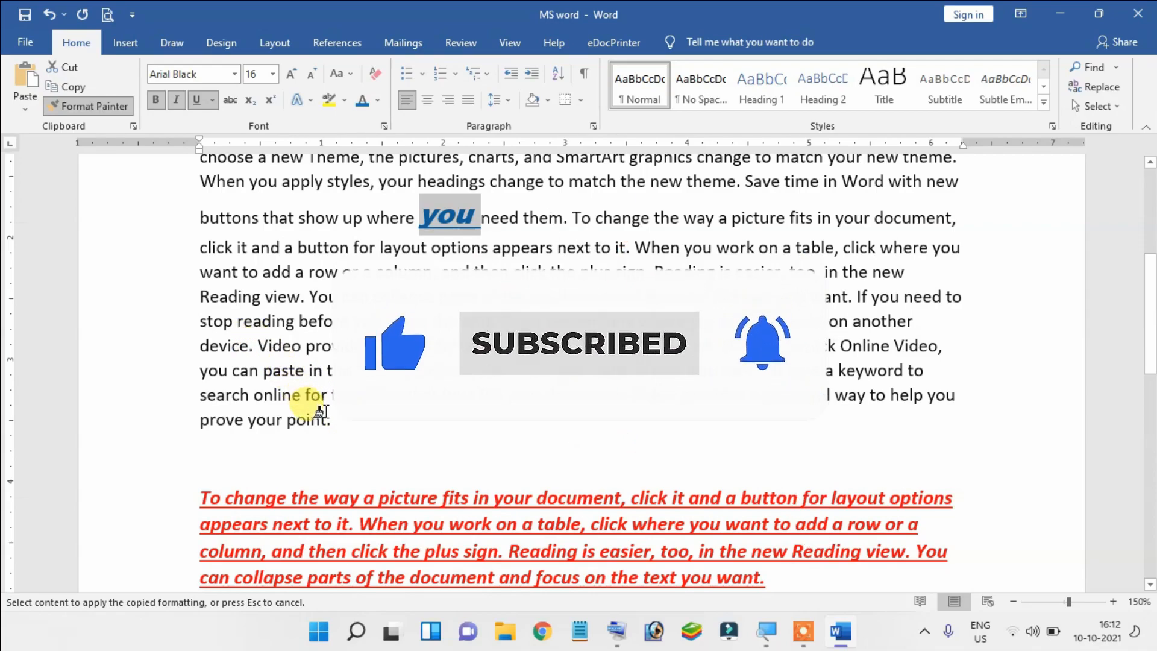
{"action": "mouse_move", "coordinate": [333, 422]}
{"action": "left_mouse_down"}
{"action": "mouse_move", "coordinate": [259, 367]}
{"action": "mouse_move", "coordinate": [264, 345]}
{"action": "left_mouse_up"}
{"action": "left_click", "coordinate": [719, 249]}
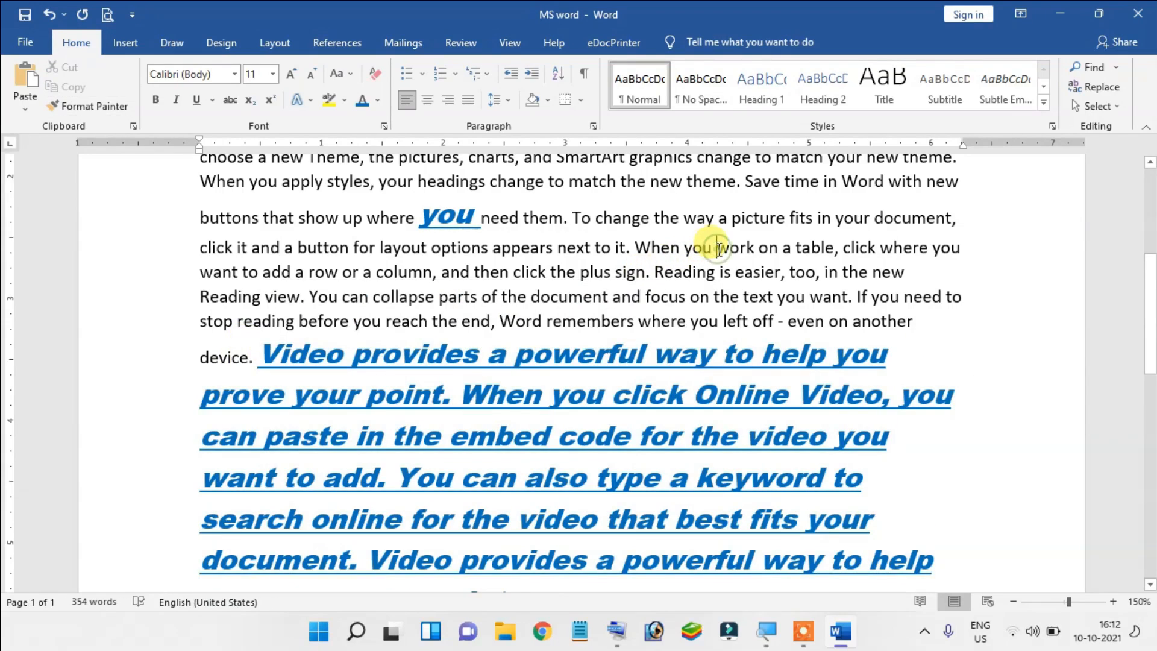
Clear all formatting from the red sentence part "Word provides header, footer, cover page, and text box designs that complement each other."
{"action": "scroll", "coordinate": [736, 320], "scroll_direction": "down", "scroll_amount": 5}
{"action": "scroll", "coordinate": [738, 318], "scroll_direction": "up", "scroll_amount": 9}
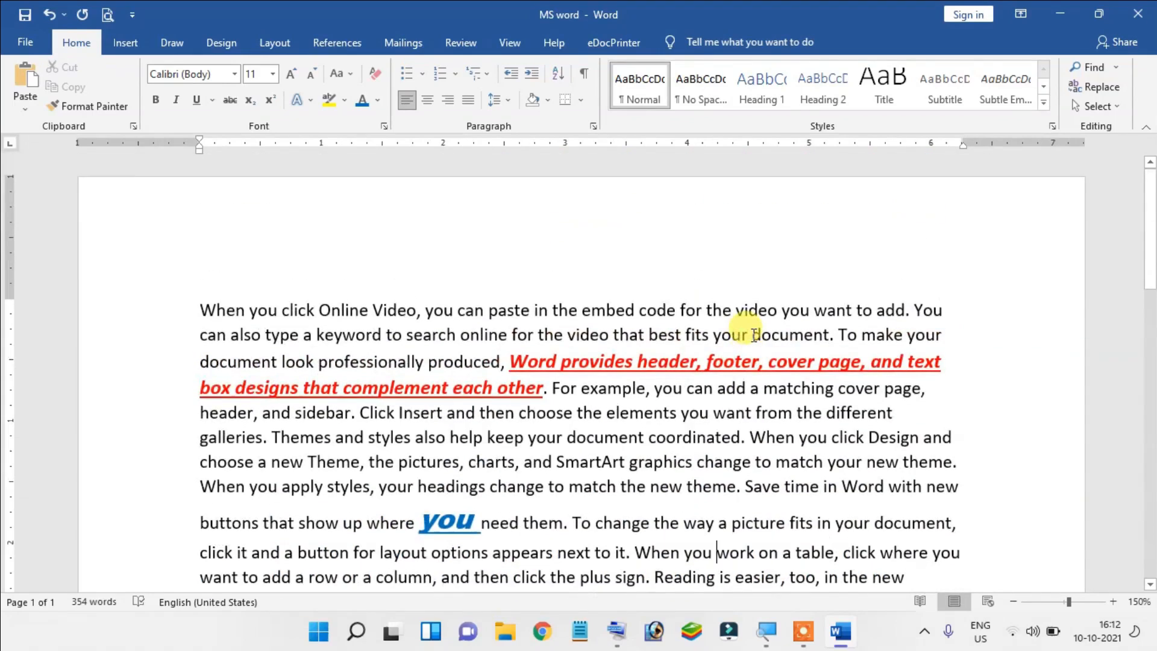
{"action": "scroll", "coordinate": [629, 369], "scroll_direction": "down", "scroll_amount": 2}
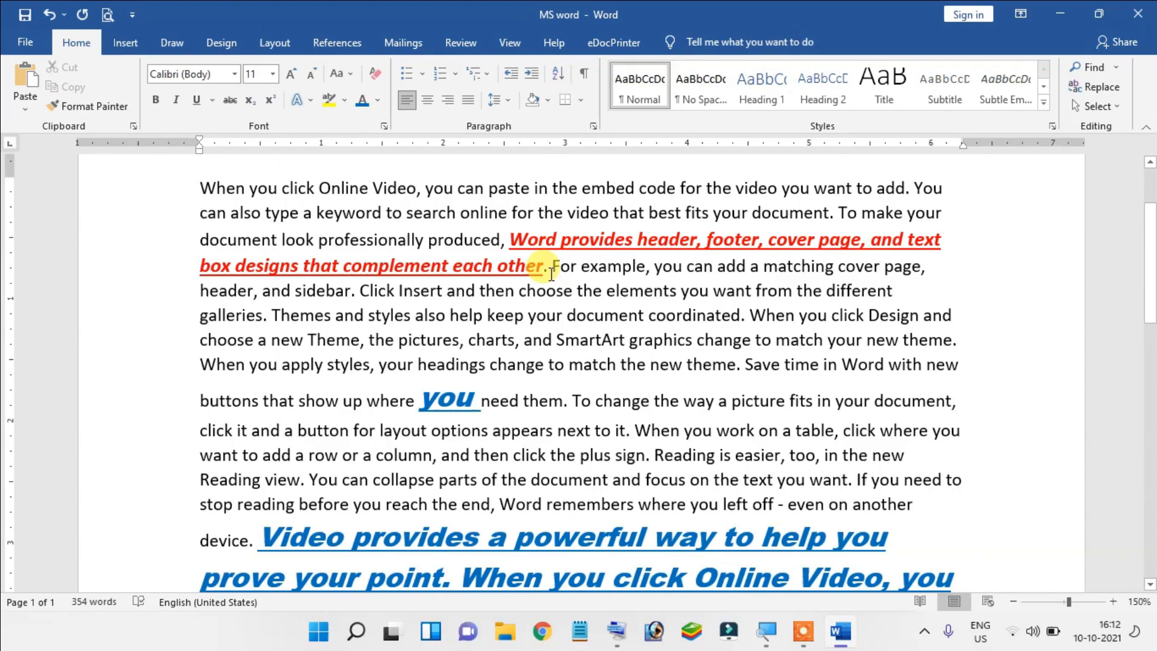
{"action": "left_click_drag", "start_coordinate": [554, 269], "coordinate": [509, 238]}
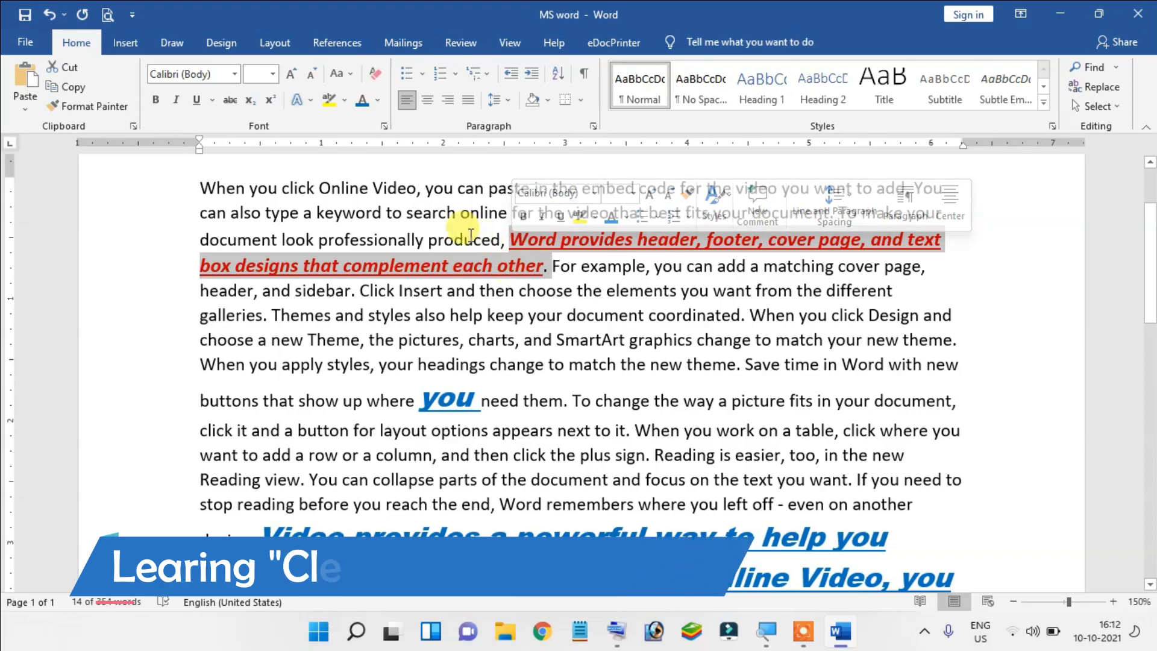
{"action": "left_click", "coordinate": [373, 73]}
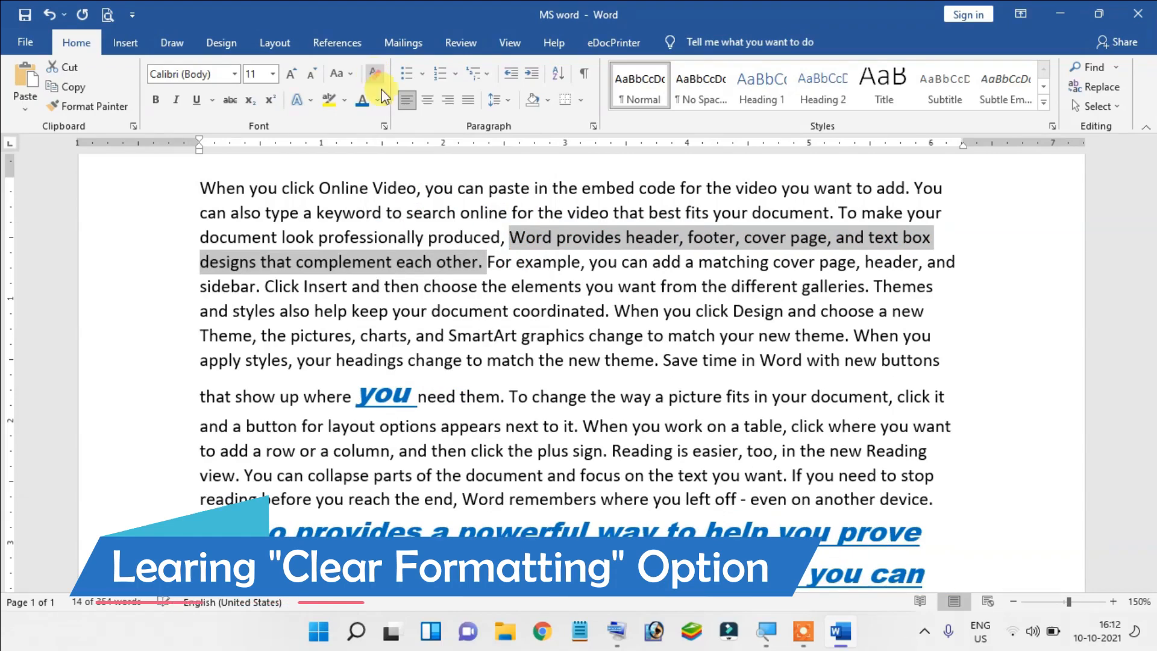
{"action": "left_click", "coordinate": [614, 289]}
Clear the formatting from the blue word "you" and from all the remaining text in the document
{"action": "scroll", "coordinate": [614, 289], "scroll_direction": "down", "scroll_amount": 1}
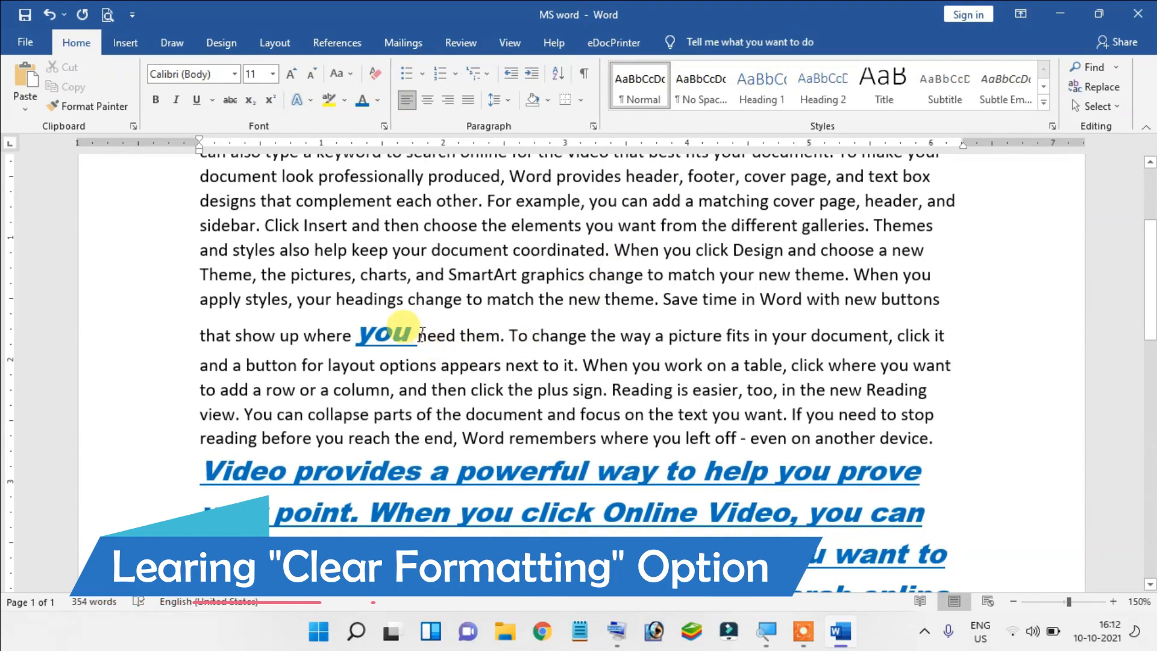
{"action": "left_click_drag", "start_coordinate": [428, 340], "coordinate": [352, 335]}
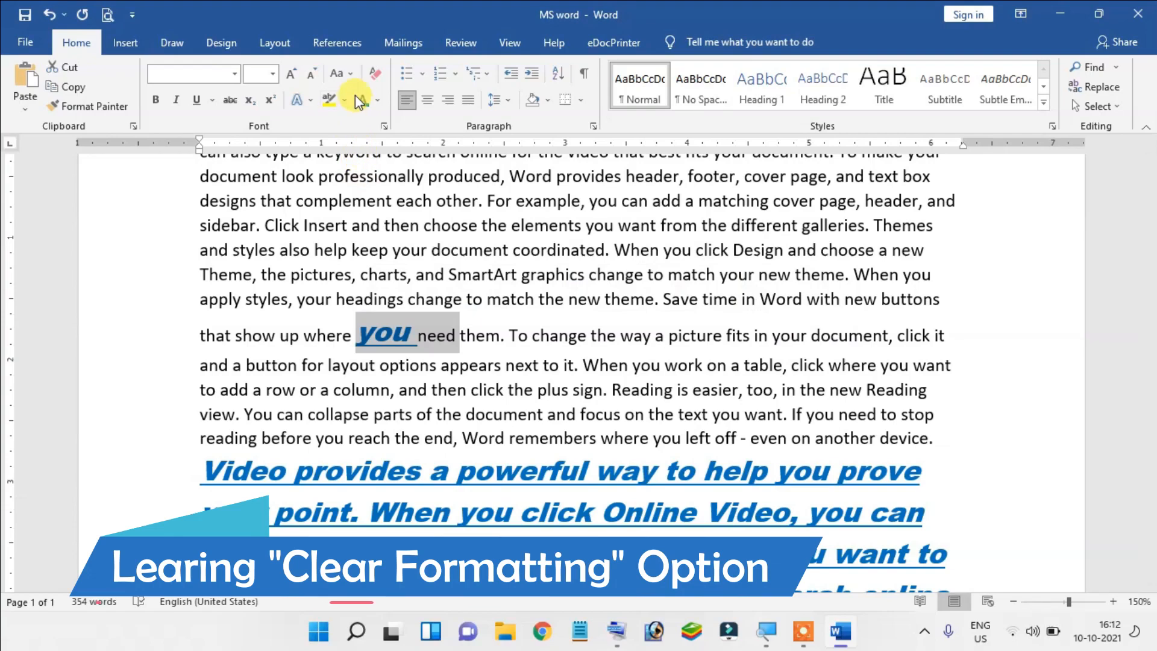
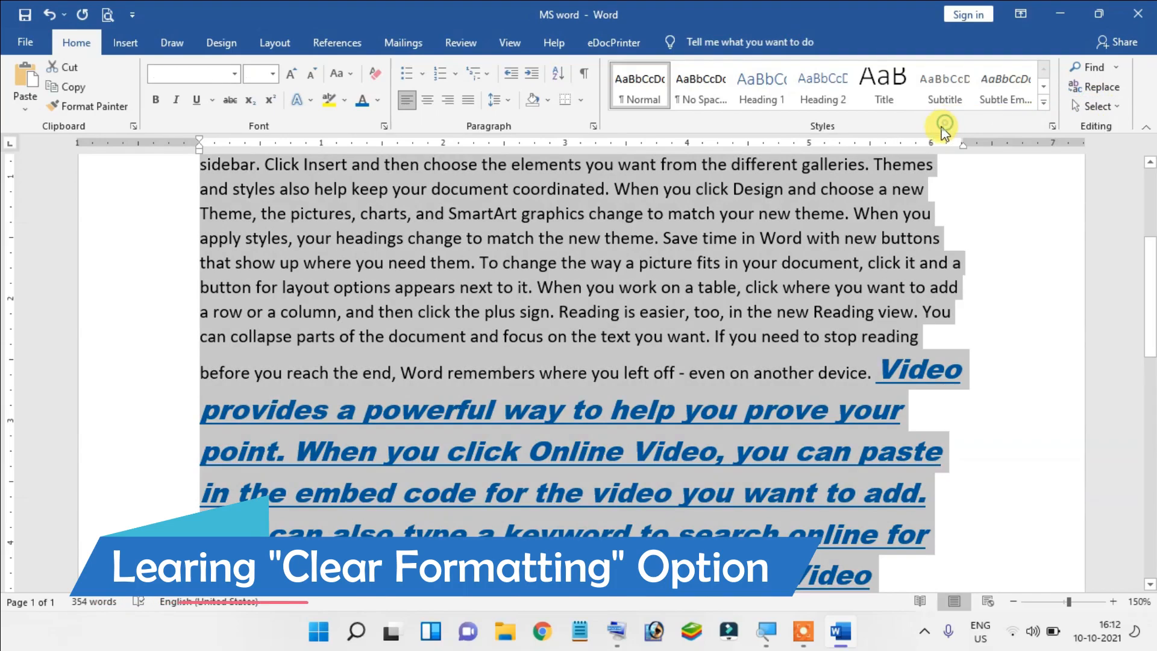
{"action": "left_click", "coordinate": [374, 74]}
{"action": "left_click", "coordinate": [705, 362]}
{"action": "scroll", "coordinate": [710, 371], "scroll_direction": "down", "scroll_amount": 5}
{"action": "scroll", "coordinate": [705, 410], "scroll_direction": "up", "scroll_amount": 5}
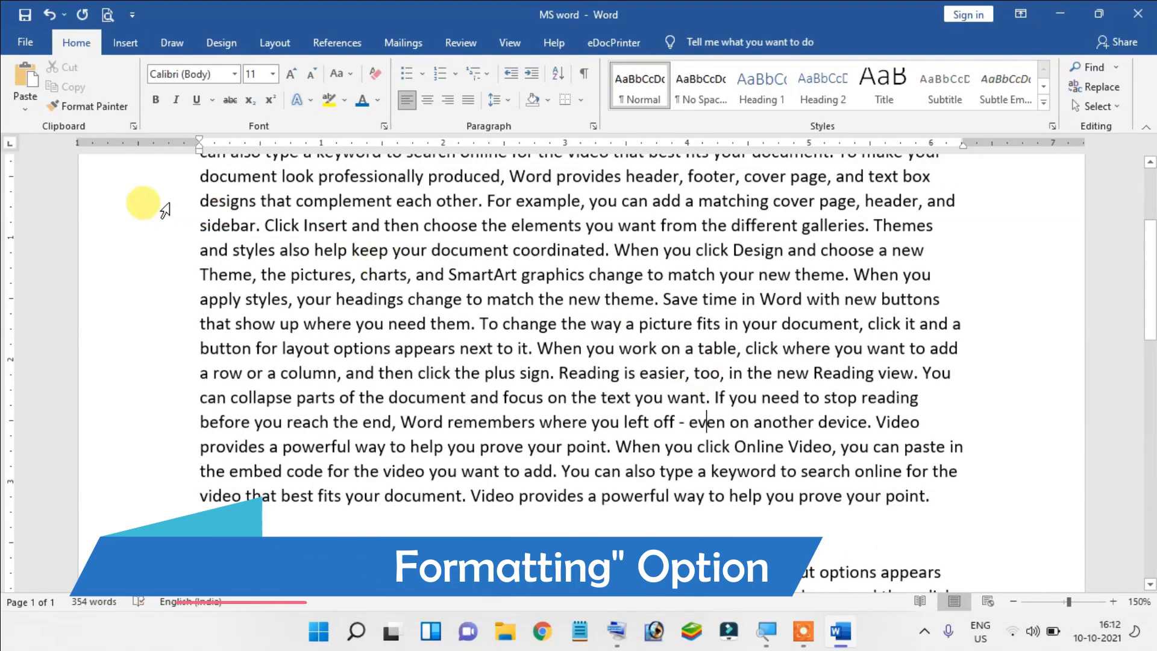
Look over the plain paragraphs for text to use in the Format Painter shortcut demonstration
{"action": "scroll", "coordinate": [164, 209], "scroll_direction": "down", "scroll_amount": 1}
{"action": "left_click", "coordinate": [425, 288]}
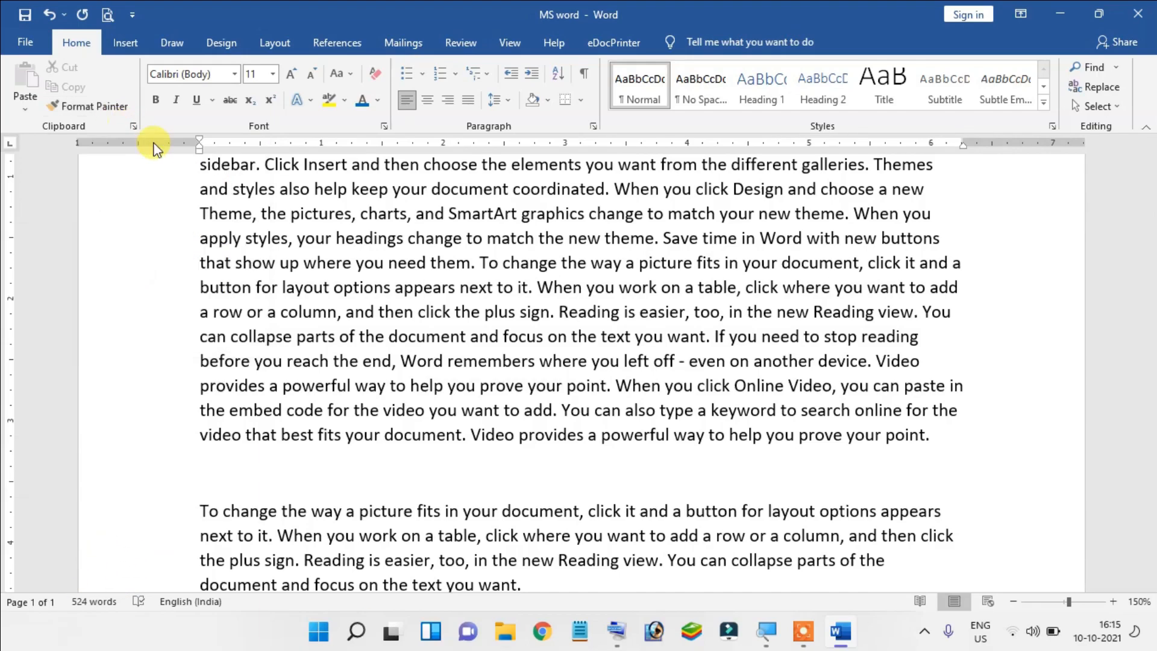
{"action": "left_click", "coordinate": [123, 109]}
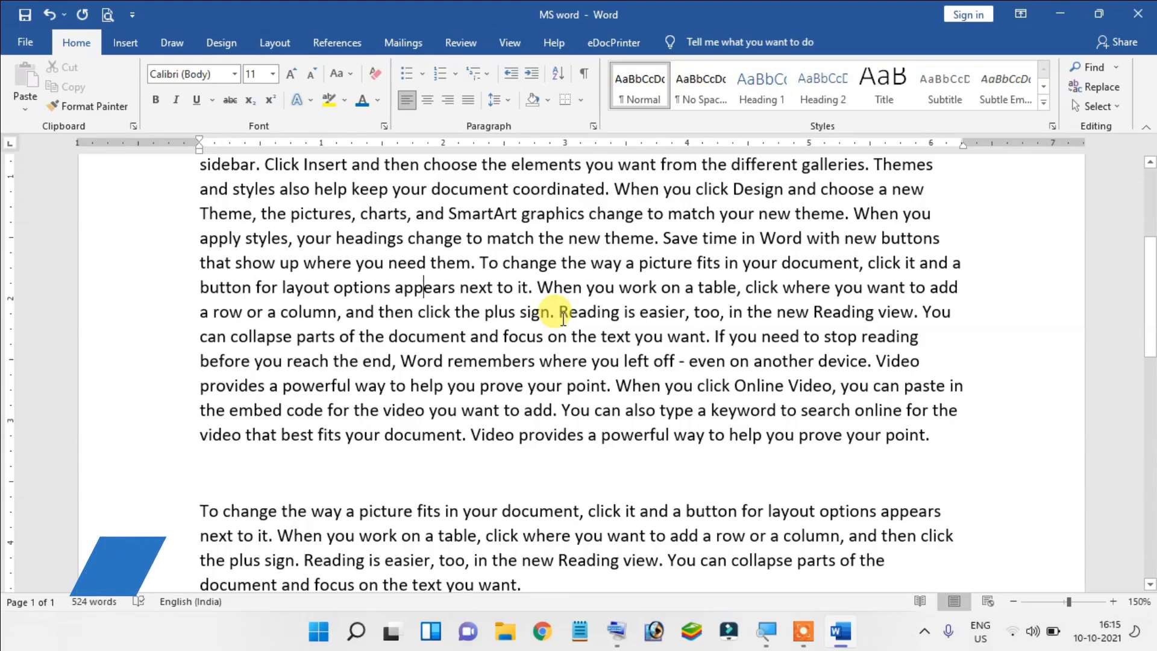
{"action": "scroll", "coordinate": [454, 298], "scroll_direction": "up", "scroll_amount": 3}
{"action": "scroll", "coordinate": [453, 298], "scroll_direction": "down", "scroll_amount": 2}
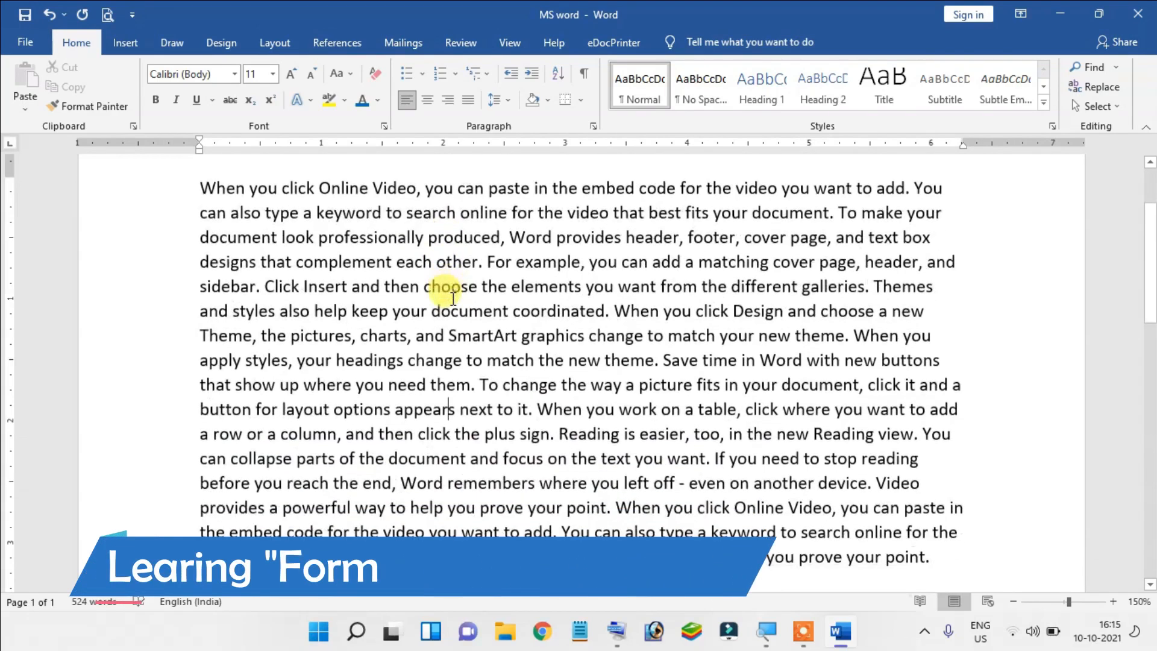
{"action": "scroll", "coordinate": [454, 297], "scroll_direction": "up", "scroll_amount": 1}
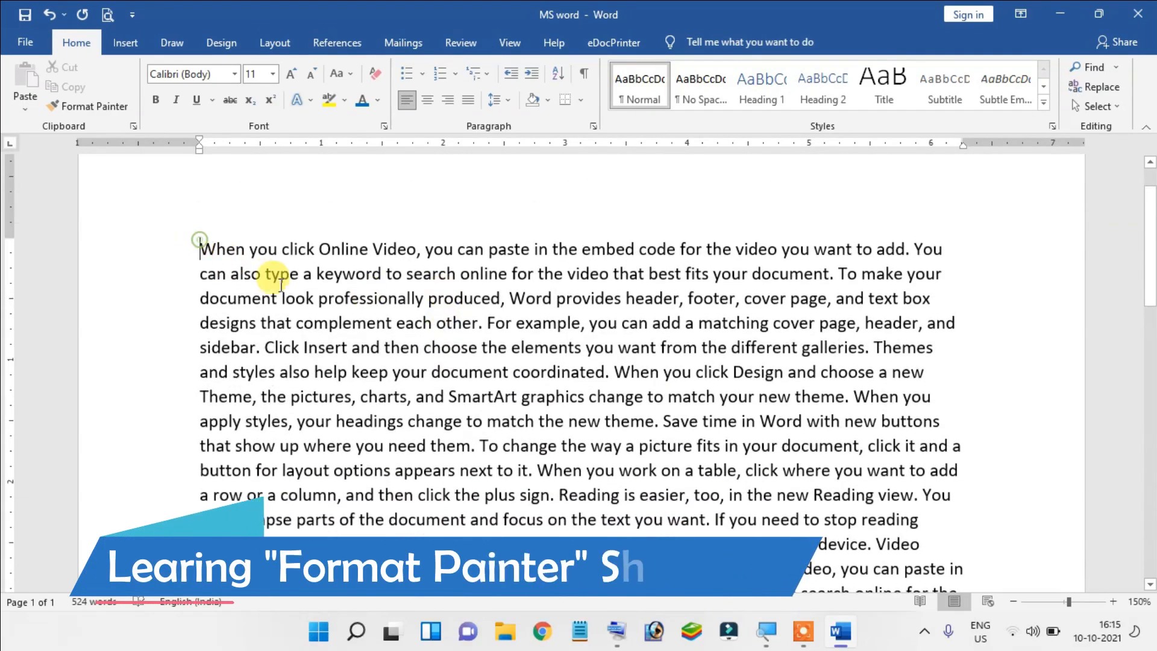
{"action": "scroll", "coordinate": [607, 344], "scroll_direction": "down", "scroll_amount": 2}
{"action": "scroll", "coordinate": [607, 346], "scroll_direction": "up", "scroll_amount": 1}
{"action": "scroll", "coordinate": [607, 346], "scroll_direction": "down", "scroll_amount": 1}
{"action": "scroll", "coordinate": [607, 346], "scroll_direction": "down", "scroll_amount": 1}
{"action": "scroll", "coordinate": [544, 402], "scroll_direction": "up", "scroll_amount": 2}
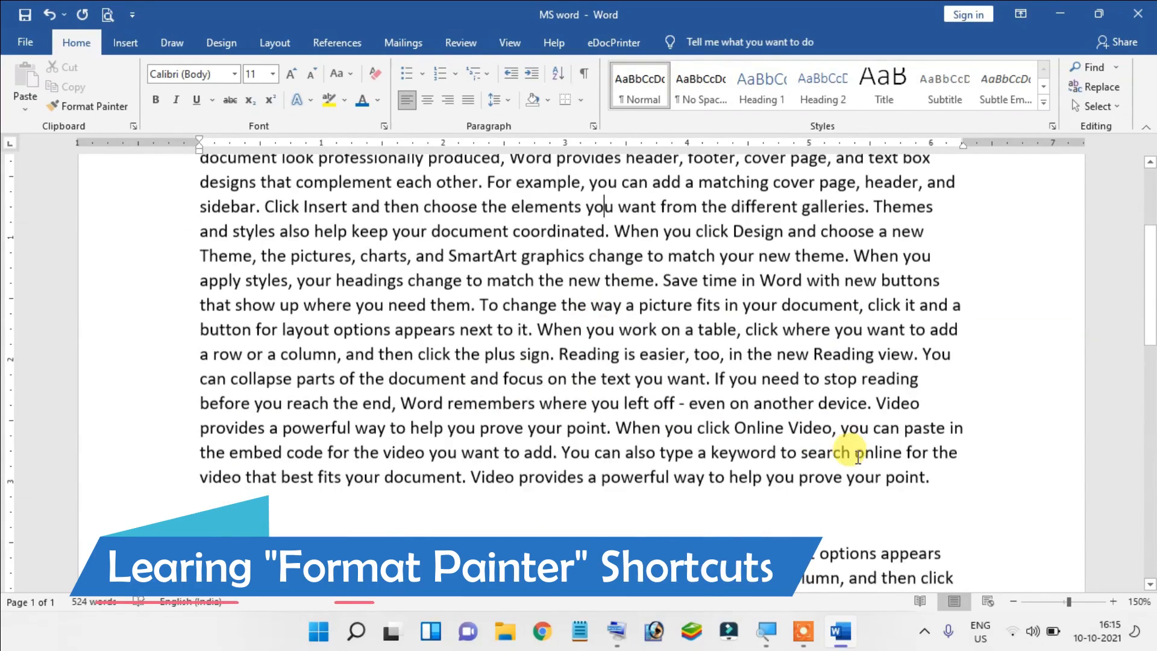
{"action": "scroll", "coordinate": [964, 422], "scroll_direction": "up", "scroll_amount": 2}
Format the opening text from "When you click Online Video" through "choose a new" as bold, italic, underlined and blue at font size 12
{"action": "left_click_drag", "start_coordinate": [926, 374], "coordinate": [178, 247]}
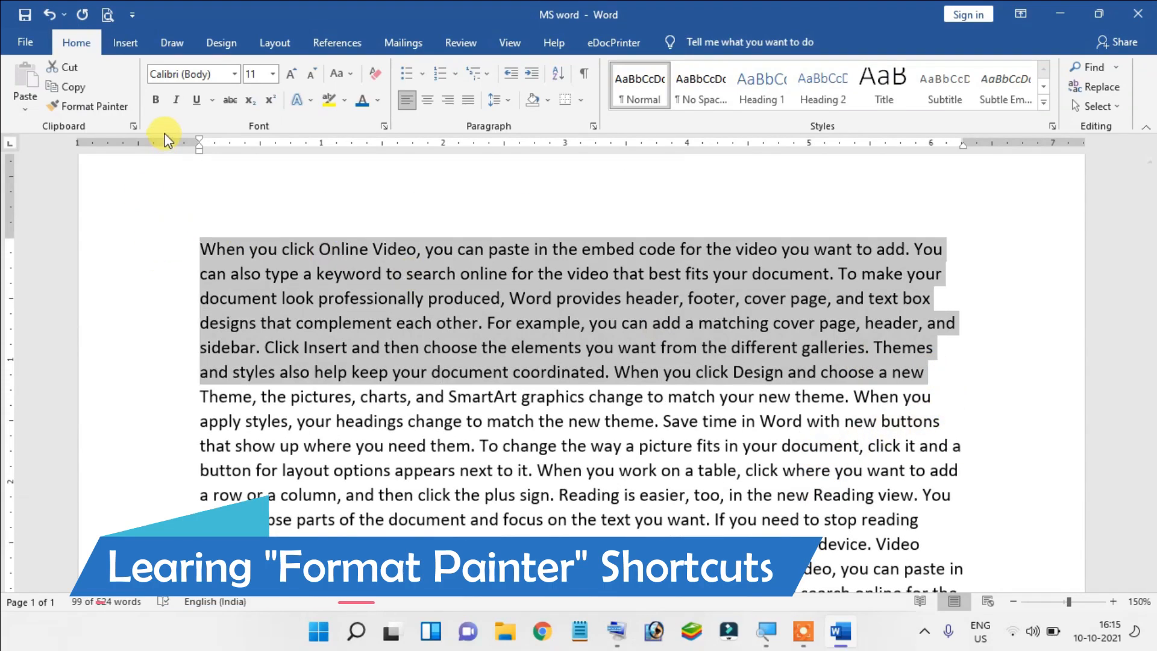
{"action": "left_click", "coordinate": [157, 103]}
{"action": "left_click", "coordinate": [175, 100]}
{"action": "left_click", "coordinate": [196, 101]}
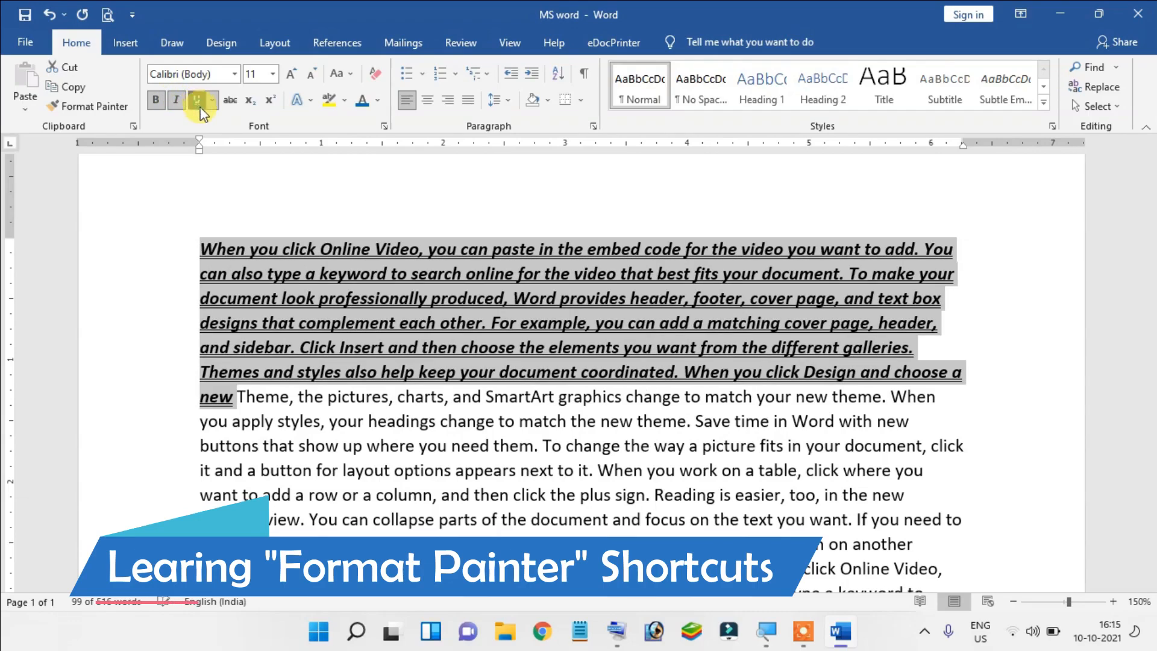
{"action": "left_click", "coordinate": [362, 102]}
{"action": "left_click", "coordinate": [291, 73]}
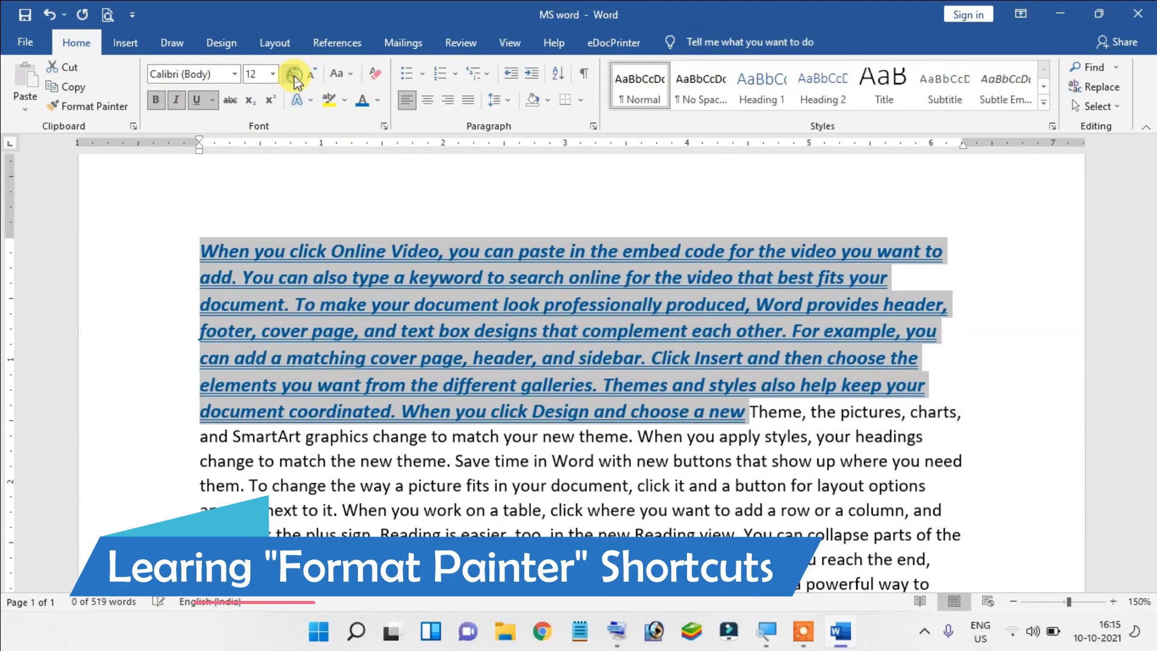
Copy the formatting of the bold blue opening text, from "When you click Online Video" through "choose a new"
{"action": "left_click", "coordinate": [693, 370]}
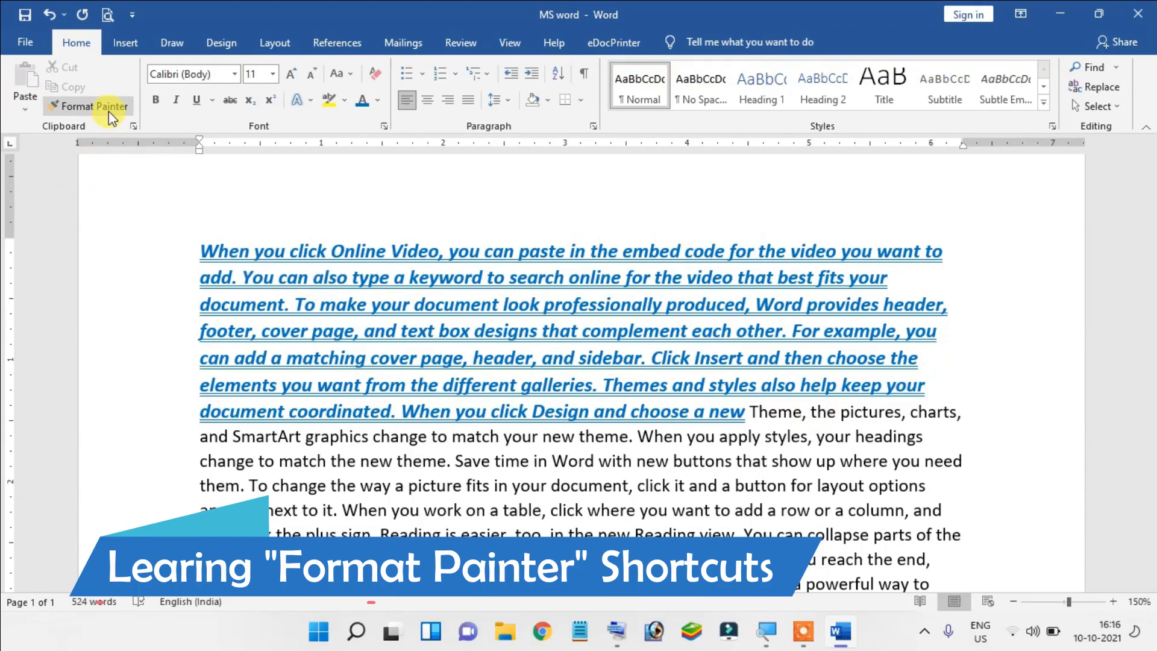
{"action": "left_click", "coordinate": [793, 439]}
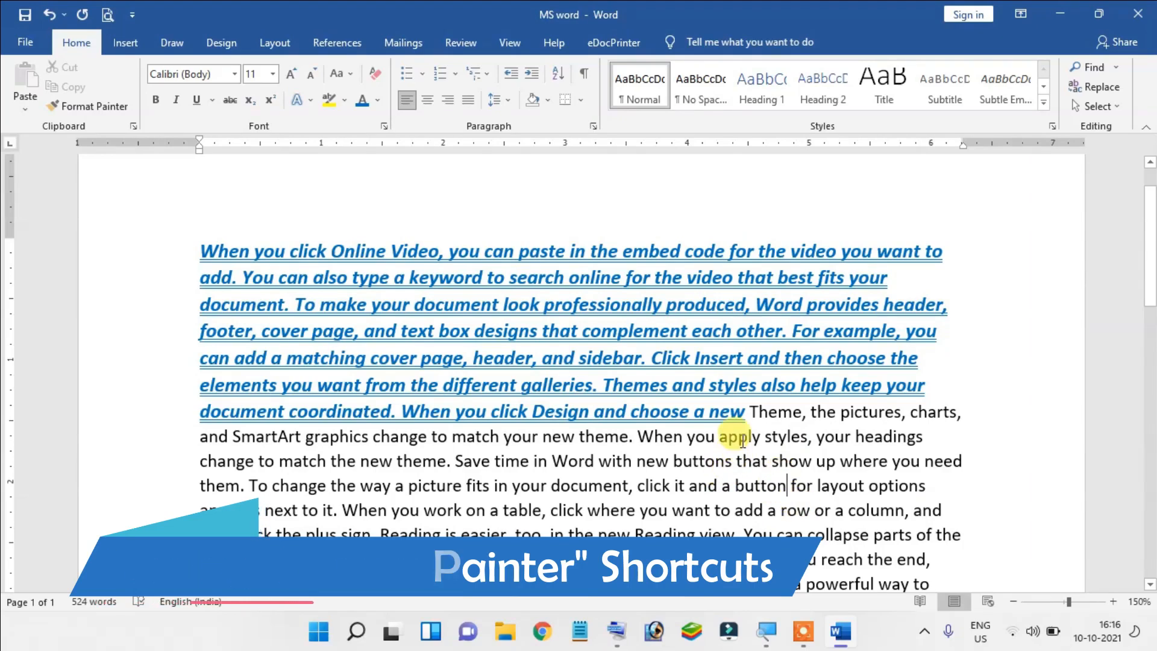
{"action": "left_click_drag", "start_coordinate": [750, 415], "coordinate": [155, 232]}
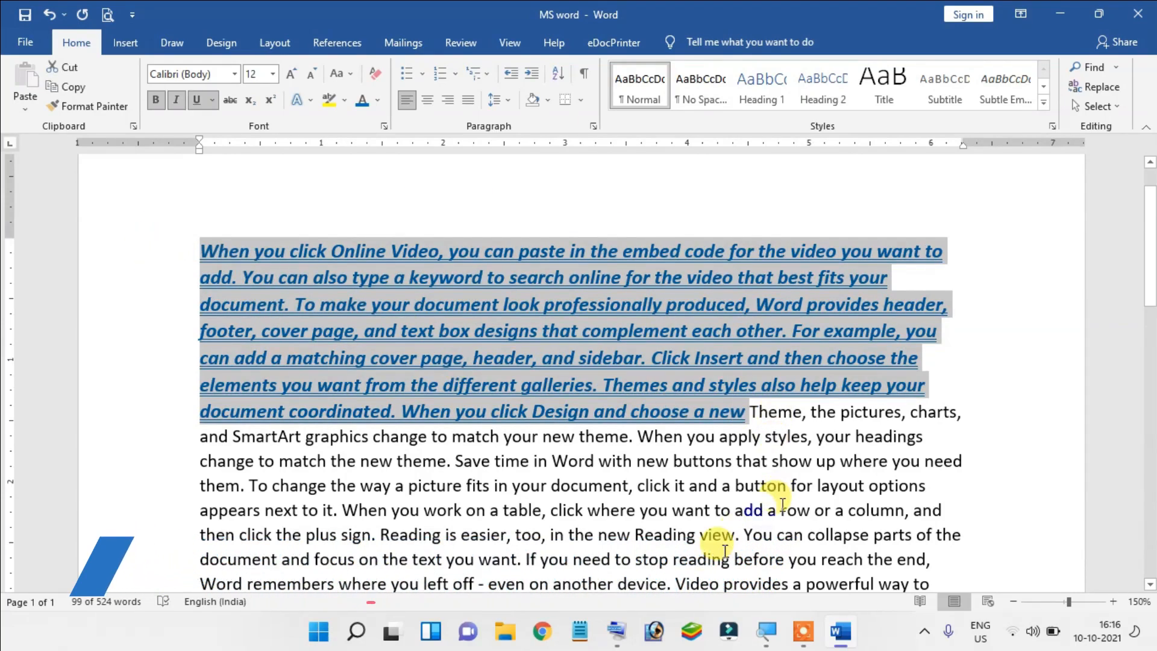
{"action": "left_click", "coordinate": [616, 633]}
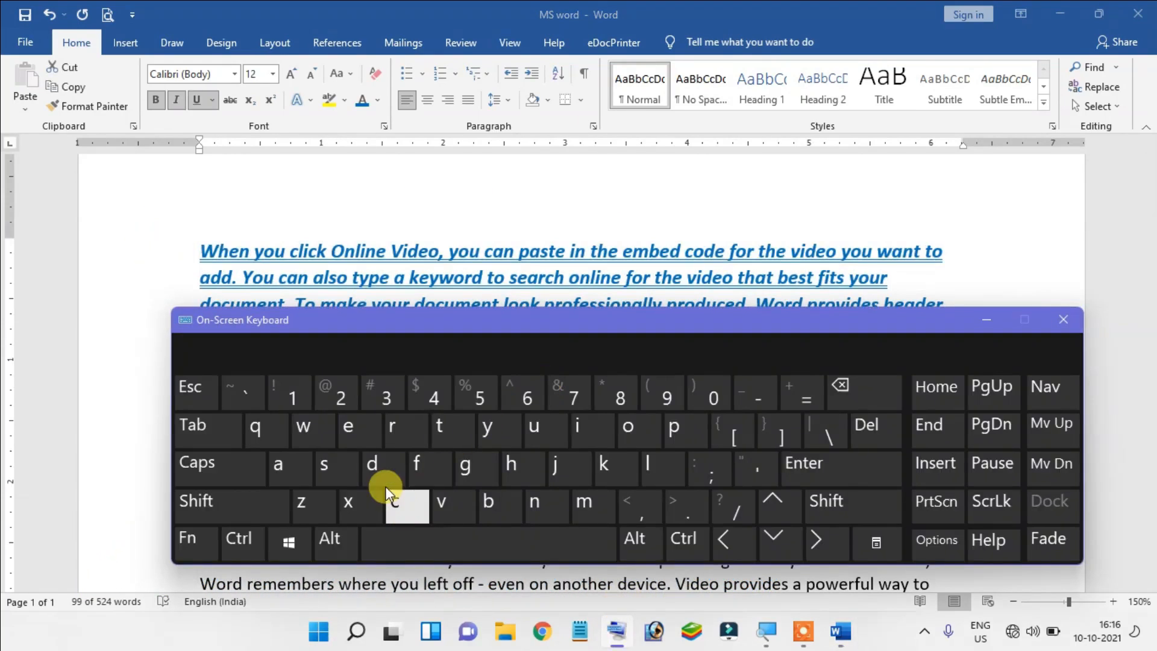
{"action": "left_click", "coordinate": [247, 536]}
{"action": "left_click", "coordinate": [247, 512]}
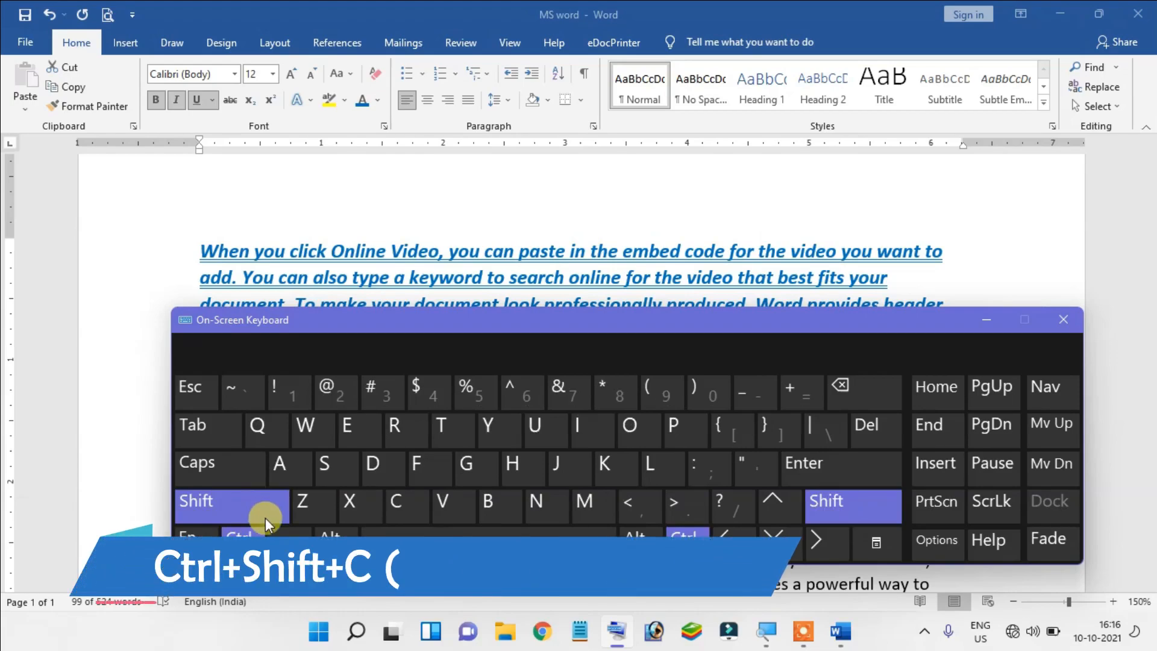
{"action": "left_click", "coordinate": [397, 503]}
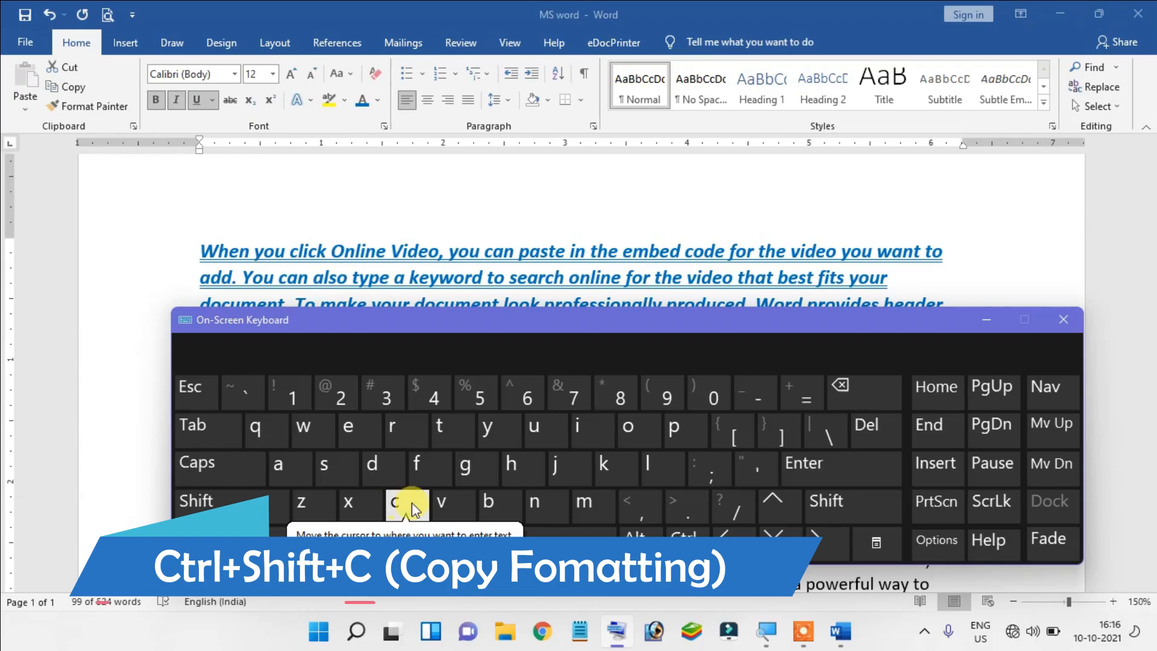
{"action": "left_click", "coordinate": [985, 320]}
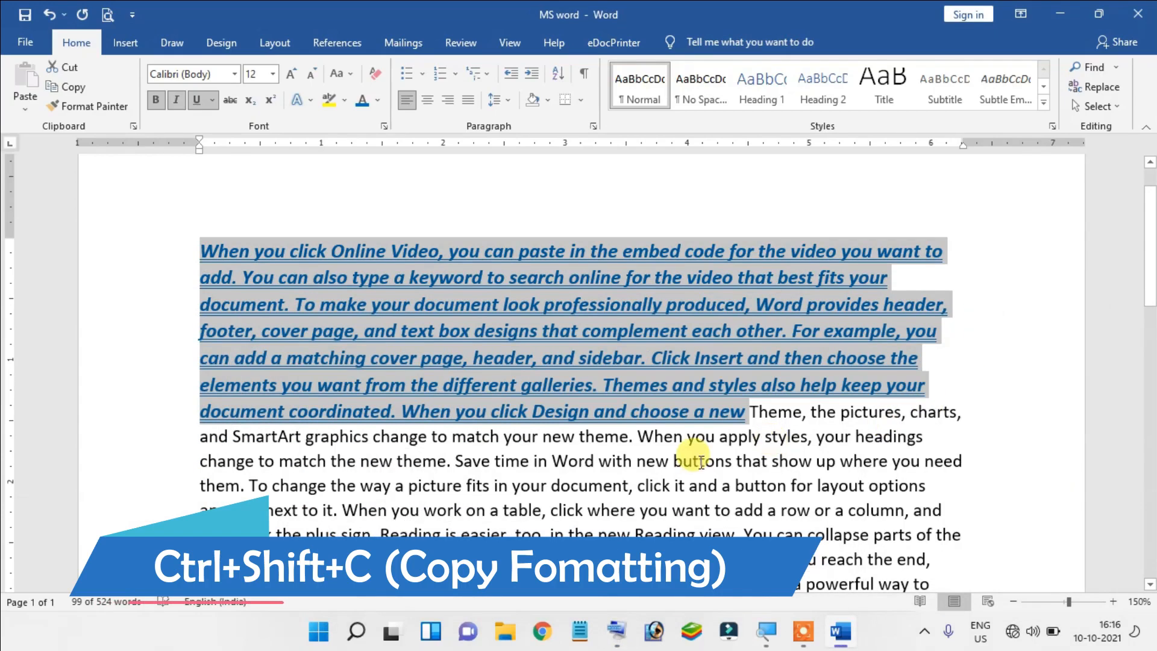
Go through the copy-formatting shortcut on the on-screen keyboard with the plain paragraph starting "To change the way a picture fits" selected
{"action": "left_click", "coordinate": [690, 453]}
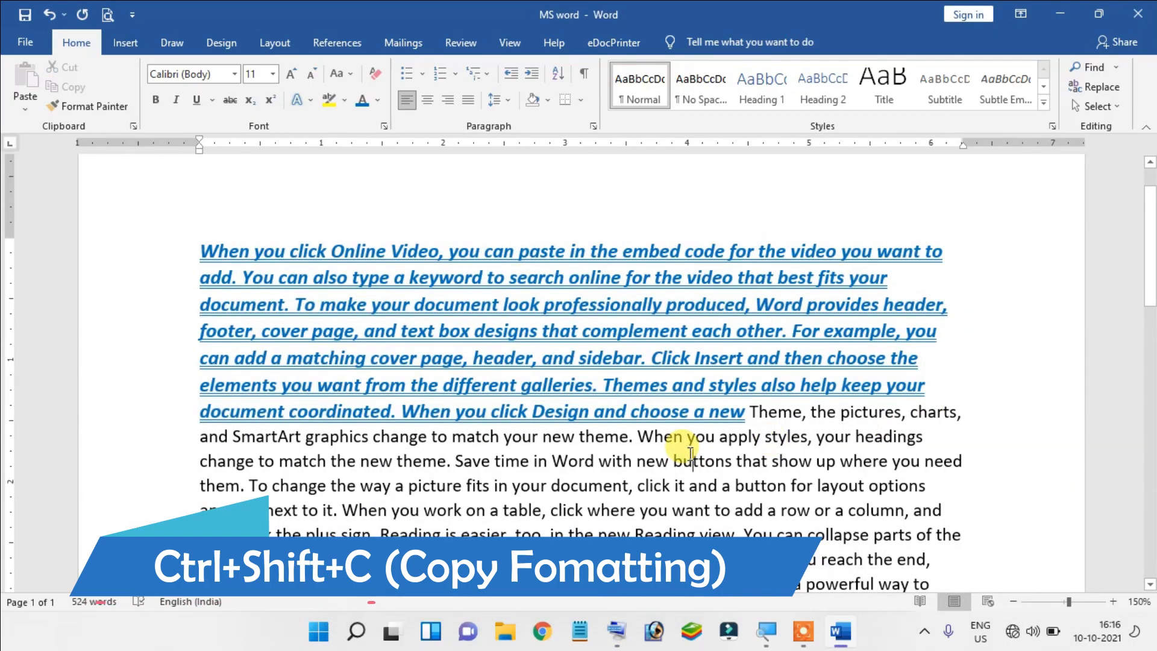
{"action": "scroll", "coordinate": [690, 451], "scroll_direction": "down", "scroll_amount": 2}
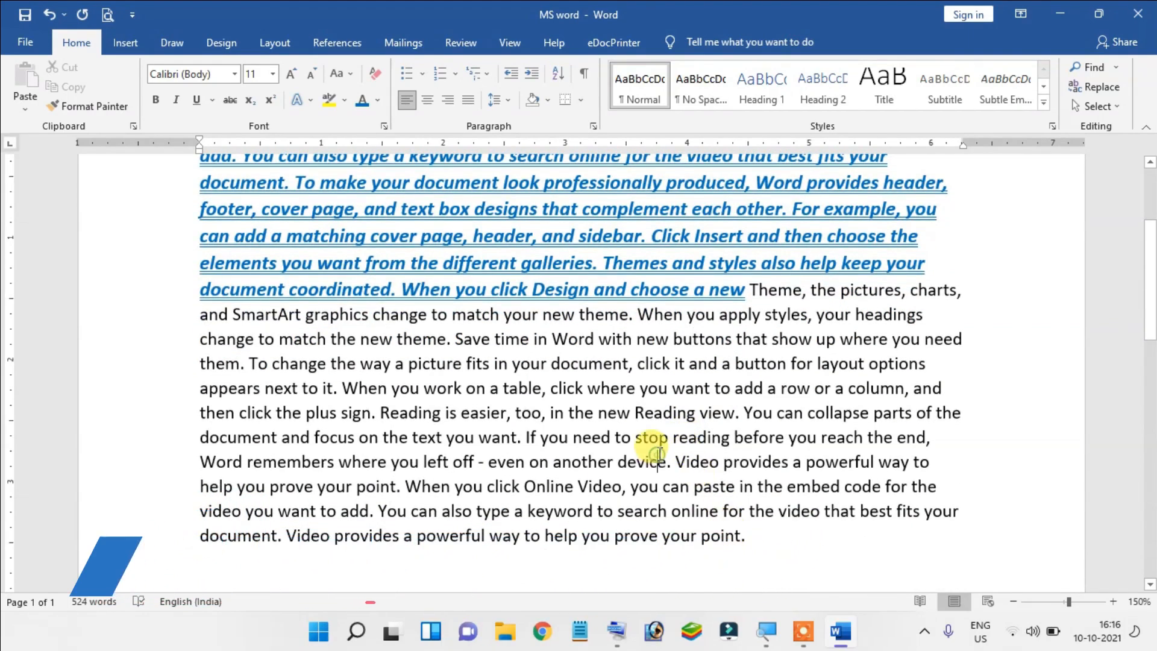
{"action": "scroll", "coordinate": [645, 444], "scroll_direction": "down", "scroll_amount": 5}
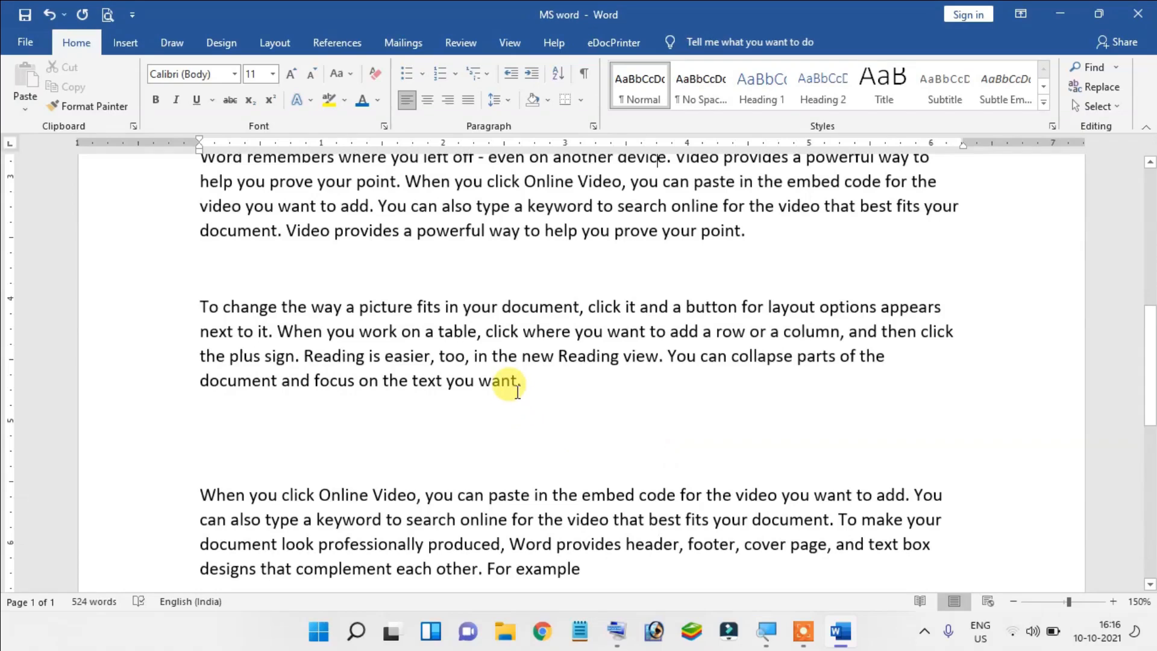
{"action": "left_click_drag", "start_coordinate": [535, 382], "coordinate": [205, 305]}
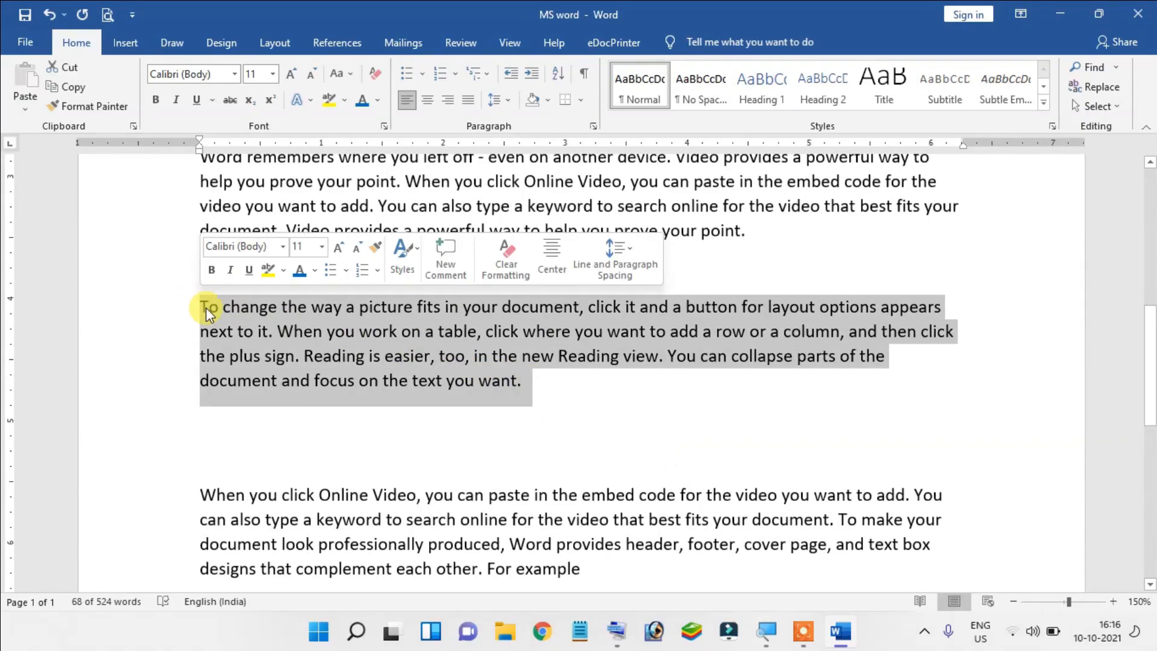
{"action": "left_click", "coordinate": [618, 632]}
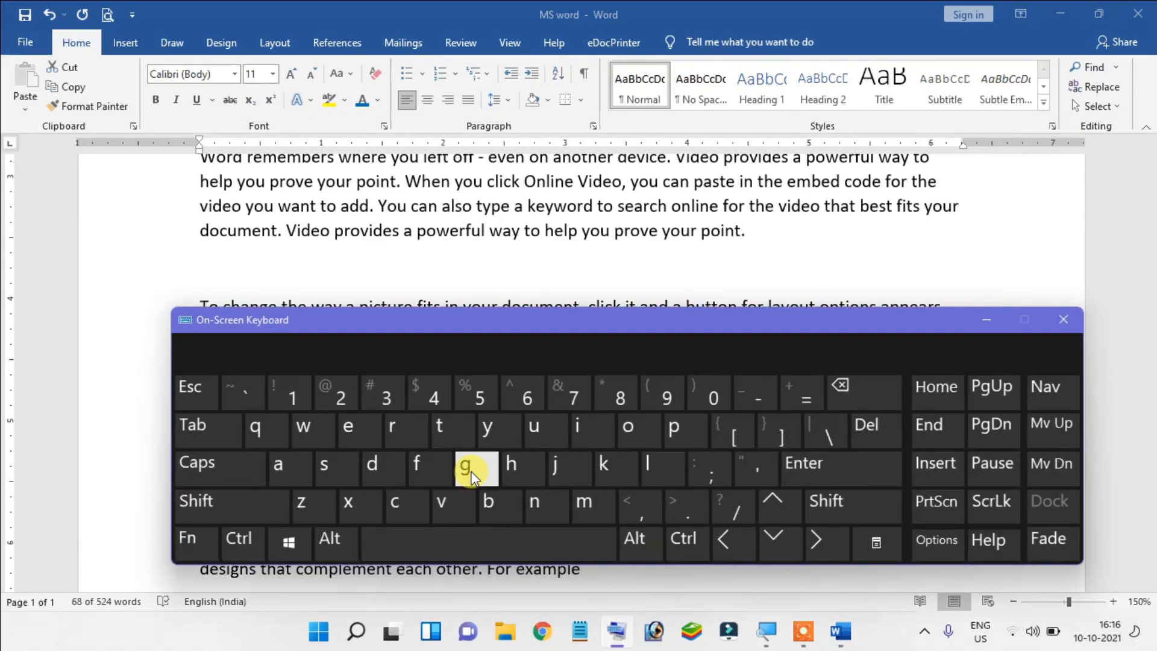
{"action": "left_click_drag", "start_coordinate": [396, 316], "coordinate": [575, 230]}
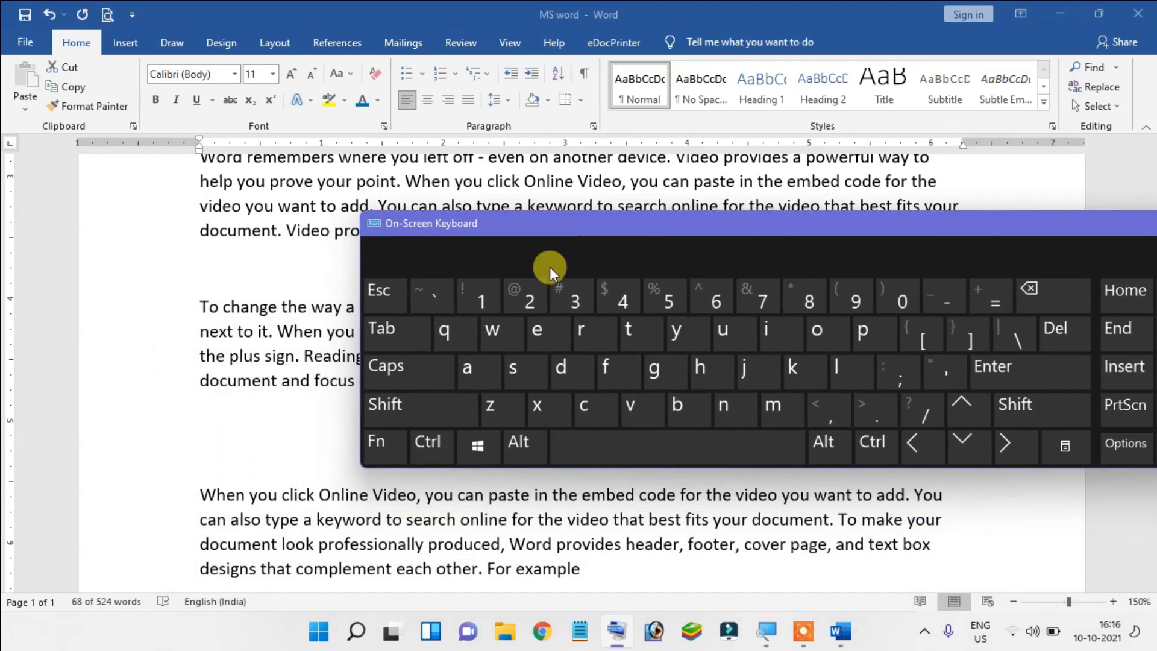
{"action": "left_click", "coordinate": [439, 420]}
{"action": "left_click", "coordinate": [429, 443]}
{"action": "left_click", "coordinate": [583, 407]}
{"action": "left_click_drag", "start_coordinate": [663, 239], "coordinate": [335, 321]}
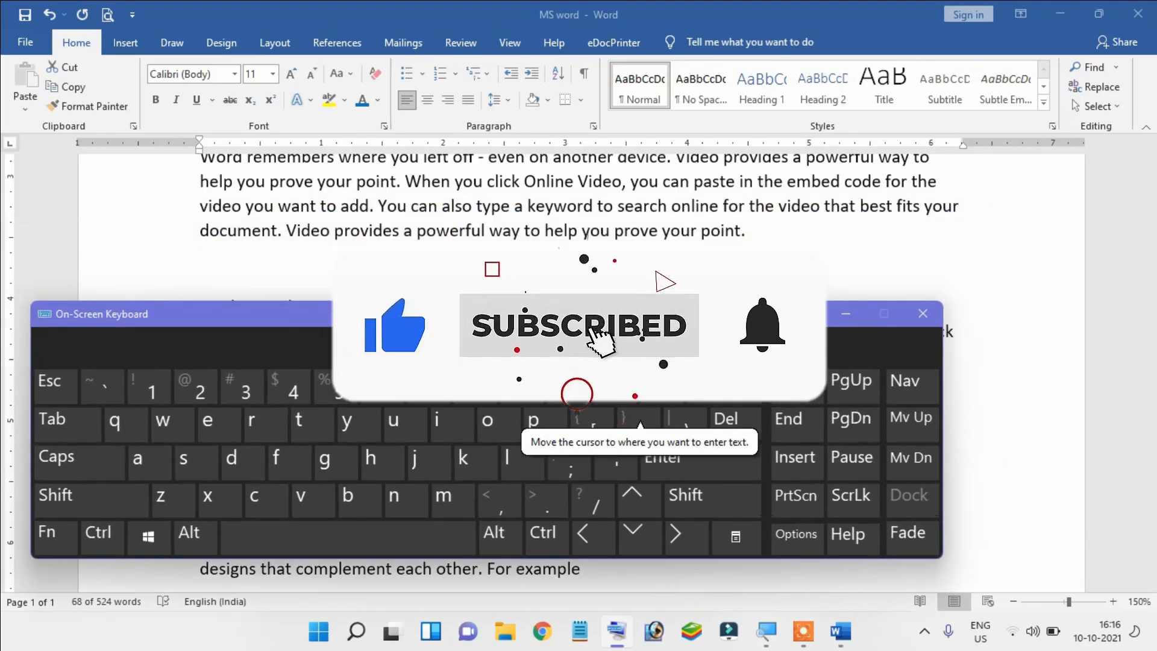
{"action": "left_click", "coordinate": [846, 316]}
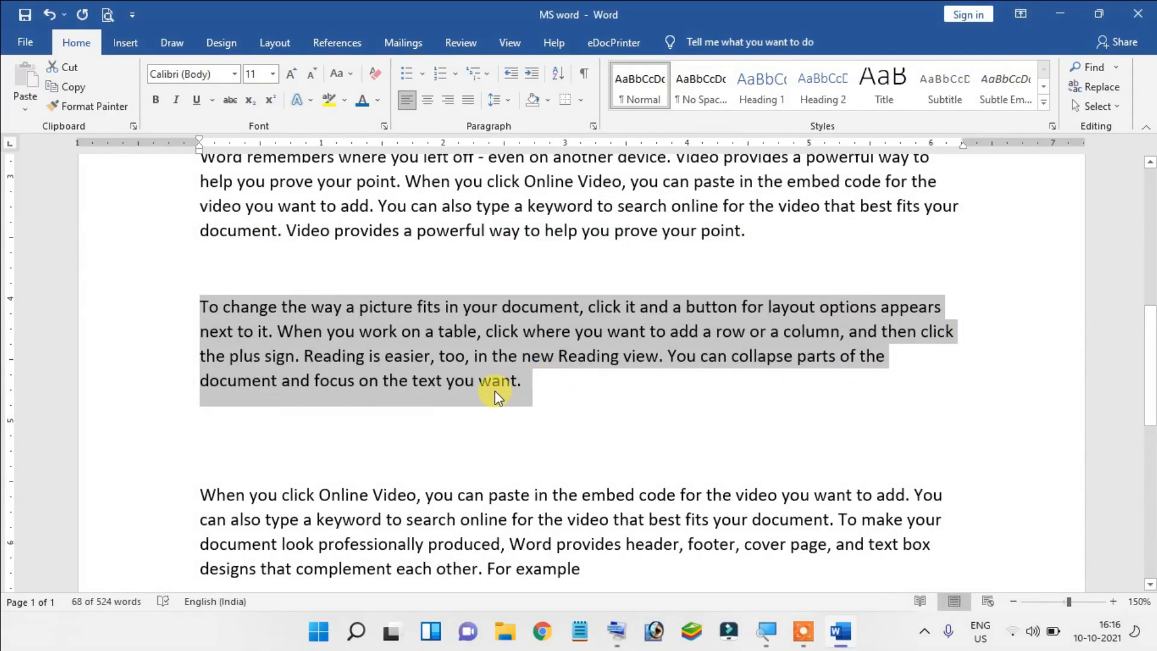
{"action": "scroll", "coordinate": [580, 401], "scroll_direction": "up", "scroll_amount": 5}
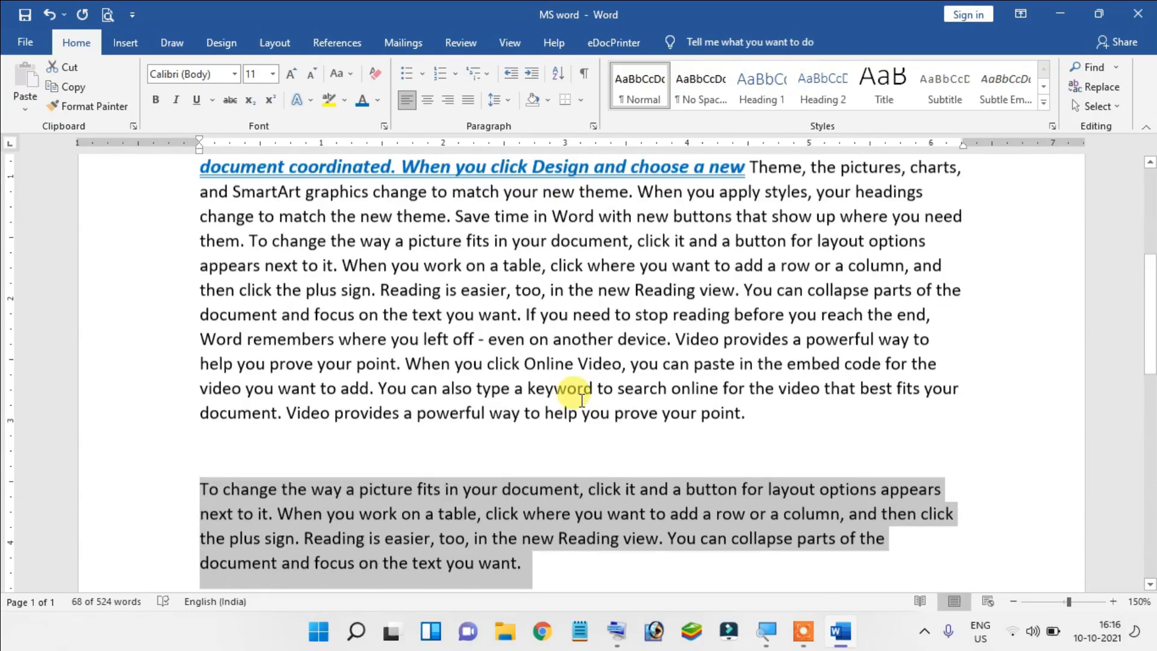
{"action": "scroll", "coordinate": [558, 302], "scroll_direction": "down", "scroll_amount": 1}
{"action": "scroll", "coordinate": [567, 347], "scroll_direction": "up", "scroll_amount": 1}
{"action": "scroll", "coordinate": [567, 347], "scroll_direction": "up", "scroll_amount": 2}
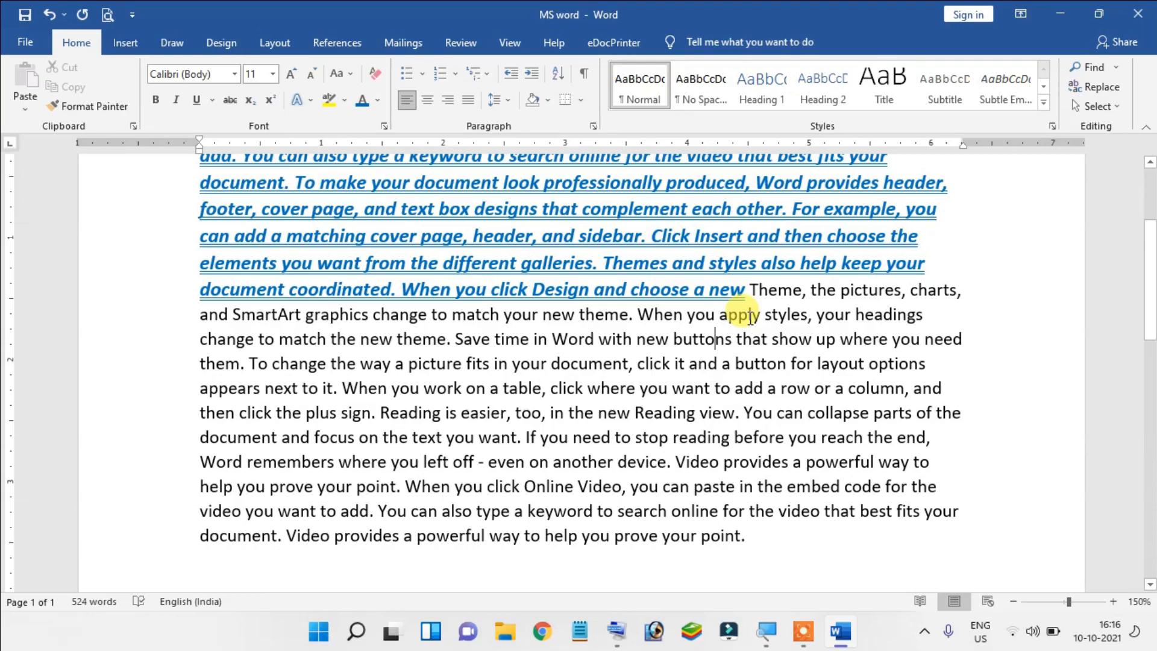
{"action": "scroll", "coordinate": [760, 294], "scroll_direction": "down", "scroll_amount": 4}
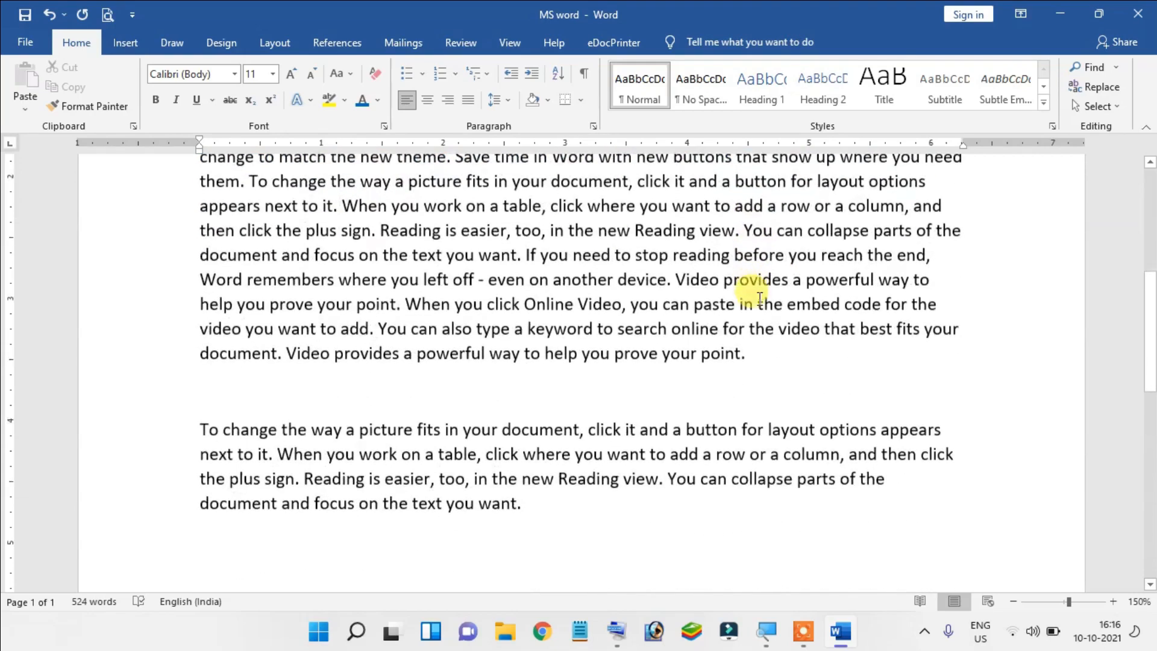
{"action": "left_click", "coordinate": [540, 503]}
{"action": "left_click_drag", "start_coordinate": [442, 483], "coordinate": [194, 413]}
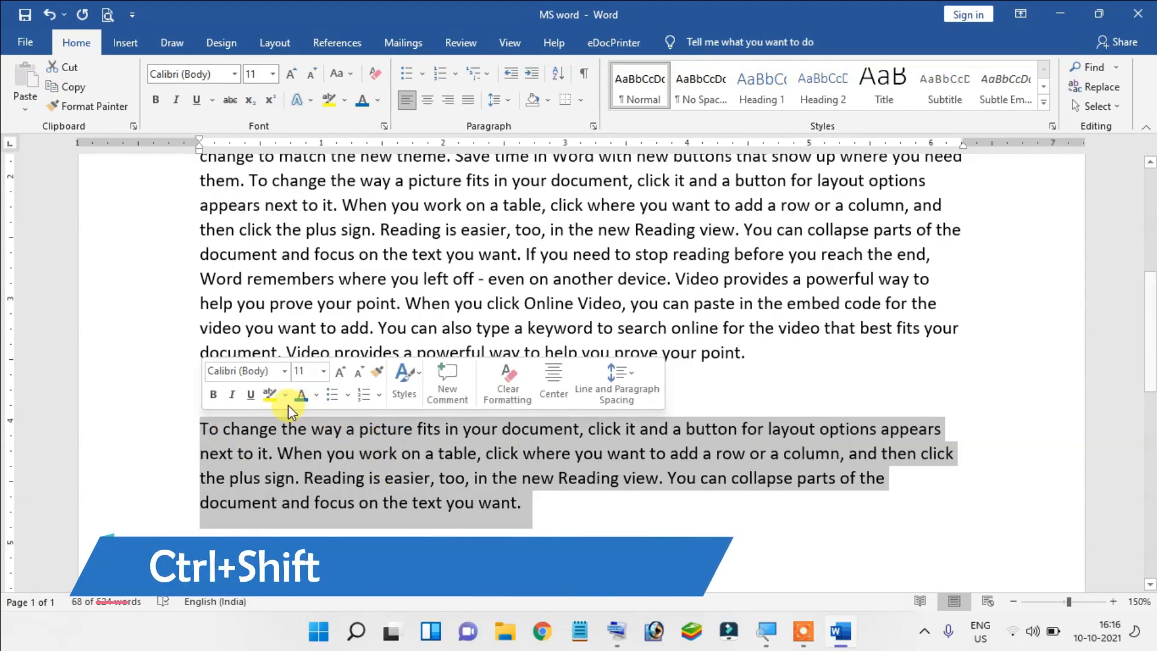
Add a note line reading "Ctrl+shift +V ctrl+V paste" above the paragraph starting "To change the way a picture fits"
{"action": "left_click", "coordinate": [747, 391]}
{"action": "key", "text": "Return"}
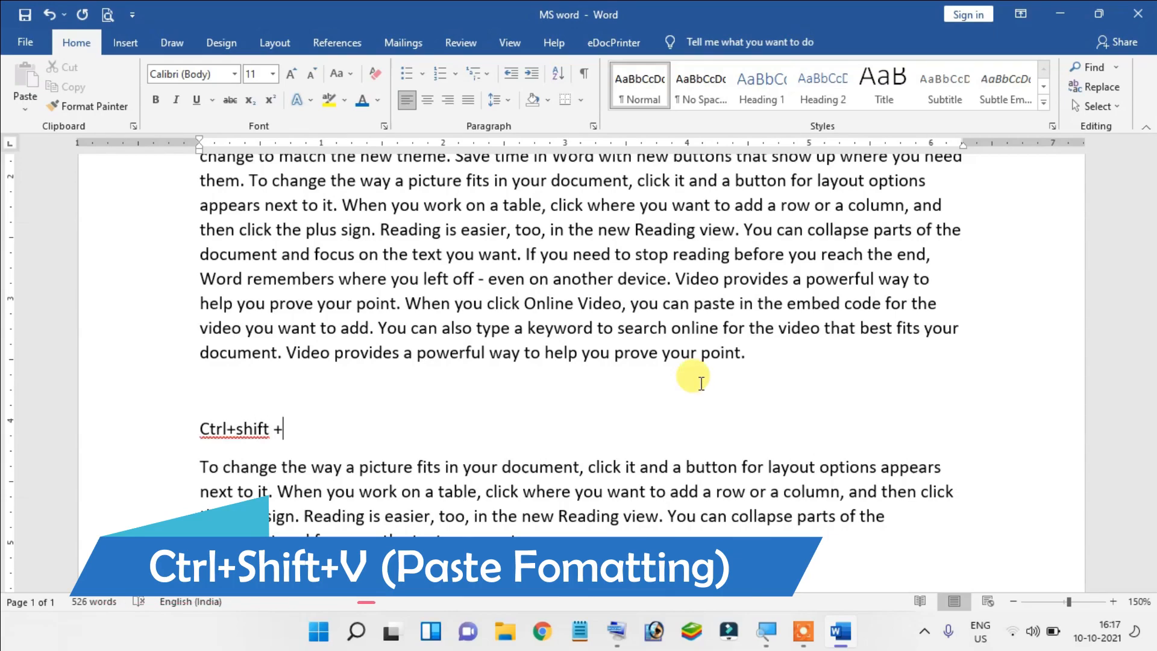
{"action": "scroll", "coordinate": [701, 383], "scroll_direction": "down", "scroll_amount": 1}
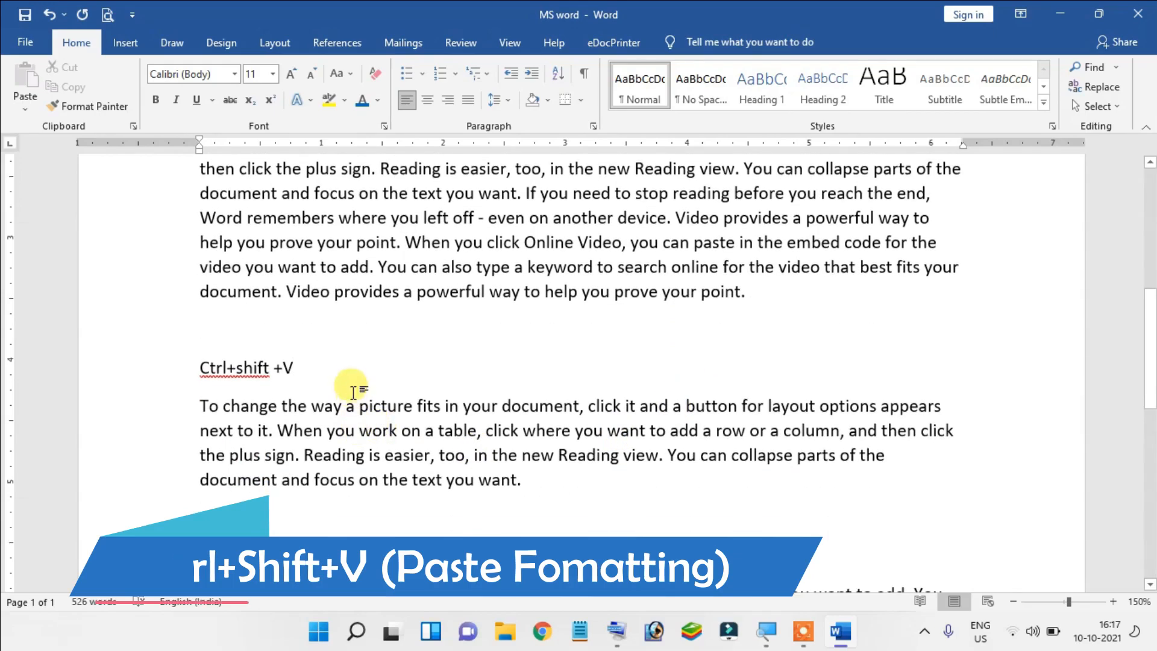
{"action": "left_click", "coordinate": [346, 371]}
{"action": "type", "text": "ctrl+V paste"}
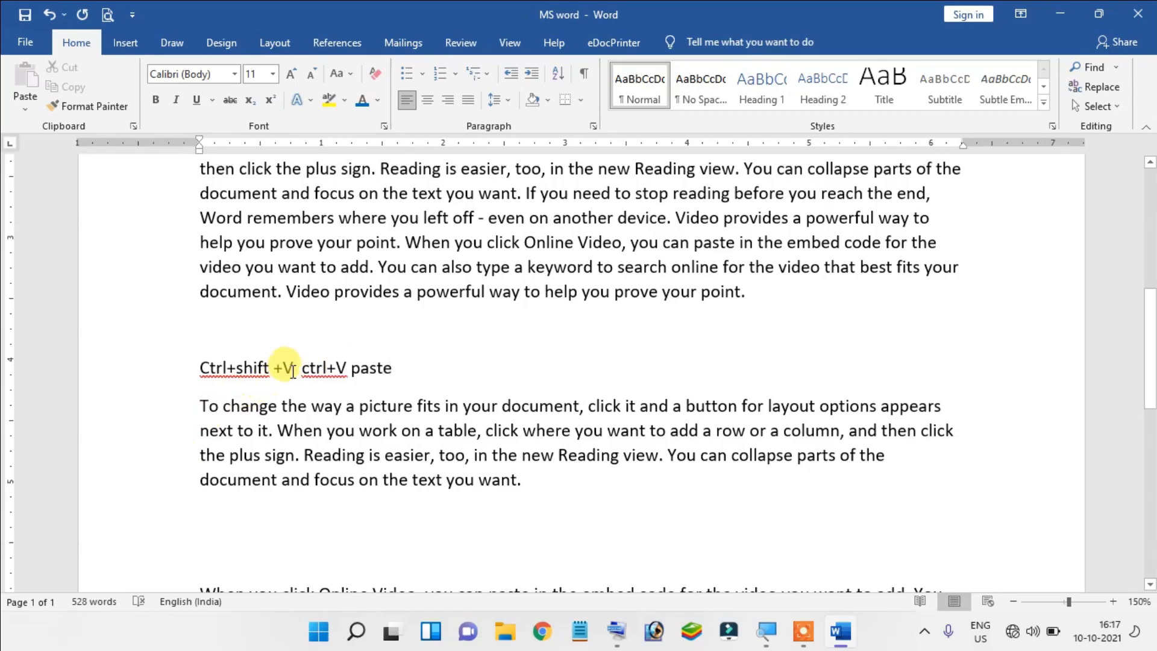
Paste the copied formatting onto the whole plain paragraph from "To change the way a picture fits" through "the text you want."
{"action": "left_click_drag", "start_coordinate": [292, 366], "coordinate": [201, 367]}
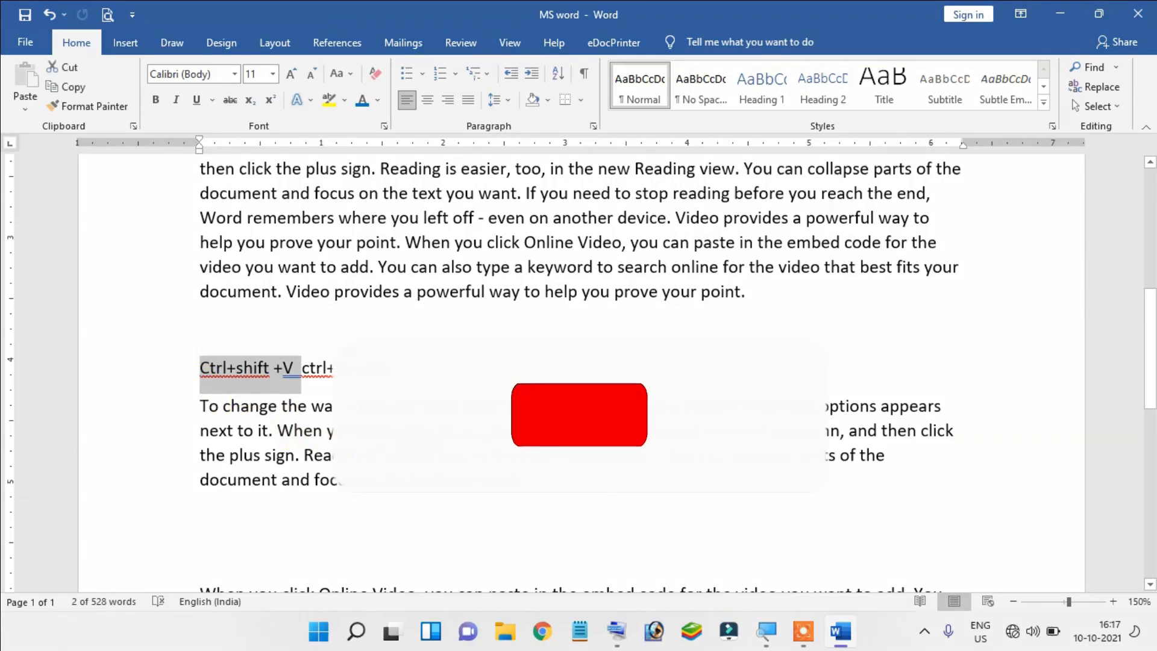
{"action": "left_click", "coordinate": [414, 433]}
{"action": "left_click_drag", "start_coordinate": [533, 485], "coordinate": [211, 408]}
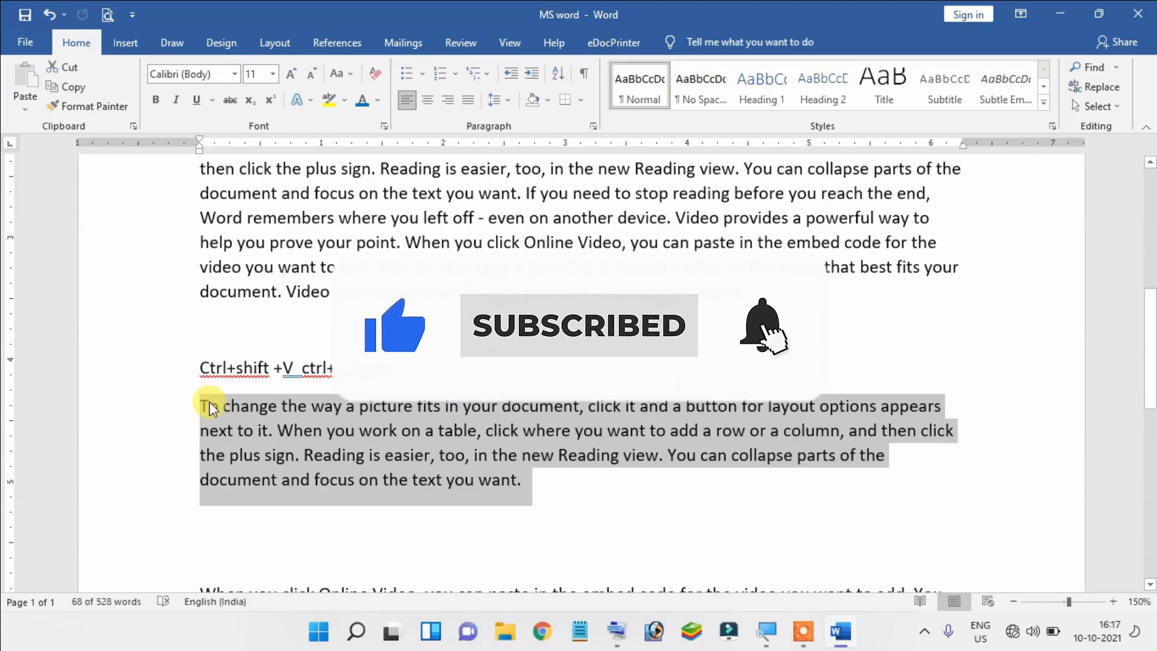
{"action": "key", "text": "ctrl+shift+v"}
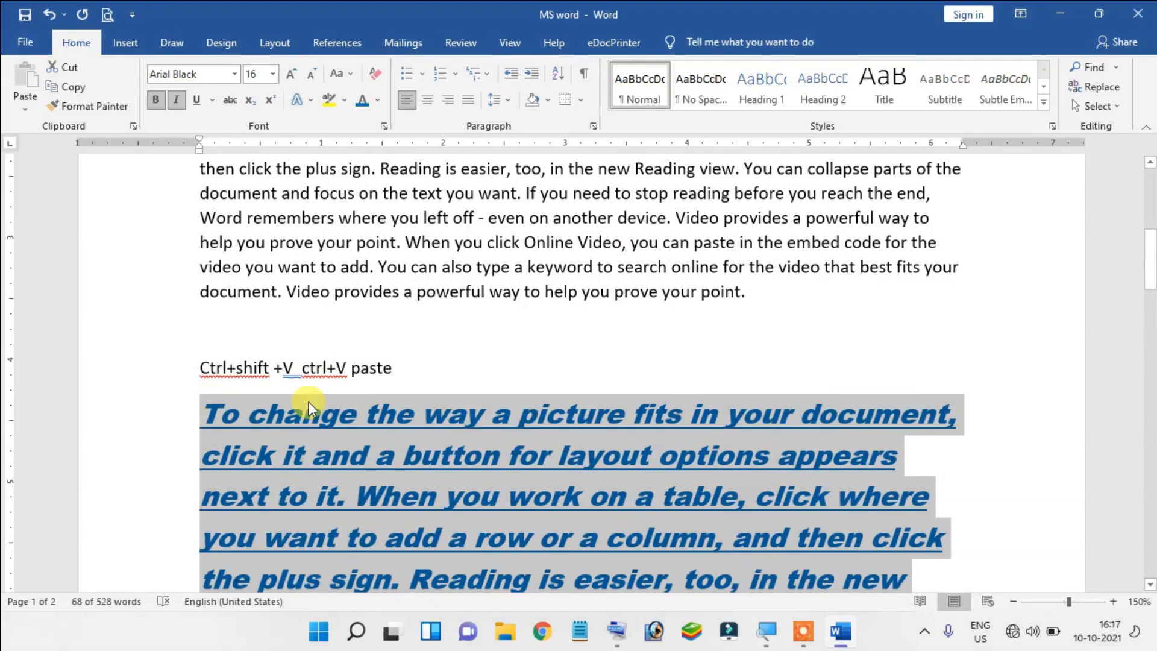
{"action": "scroll", "coordinate": [415, 373], "scroll_direction": "down", "scroll_amount": 4}
{"action": "scroll", "coordinate": [909, 426], "scroll_direction": "up", "scroll_amount": 3}
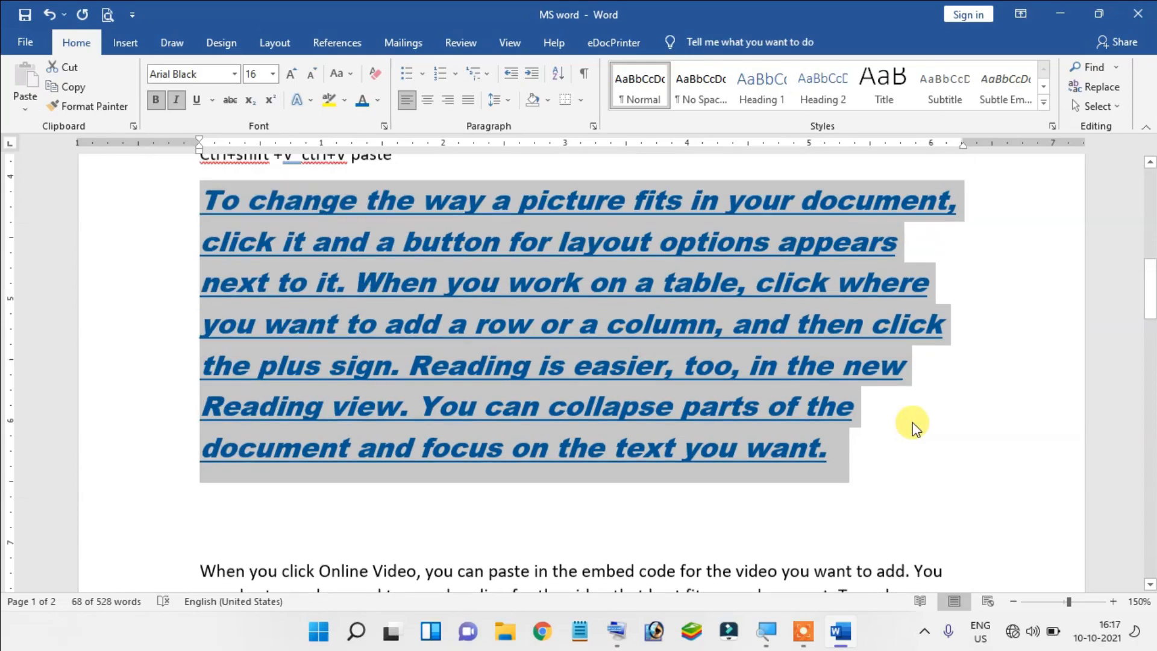
{"action": "left_click", "coordinate": [350, 300]}
{"action": "left_click_drag", "start_coordinate": [300, 306], "coordinate": [203, 297]}
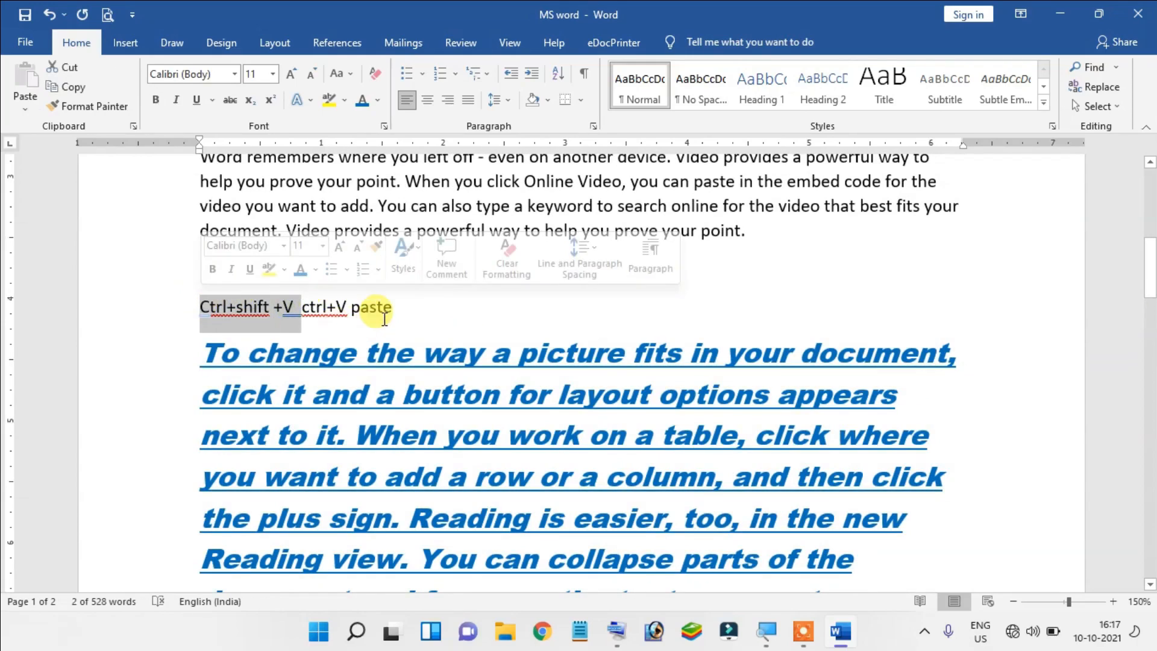
{"action": "left_click", "coordinate": [398, 310]}
{"action": "scroll", "coordinate": [757, 353], "scroll_direction": "down", "scroll_amount": 2}
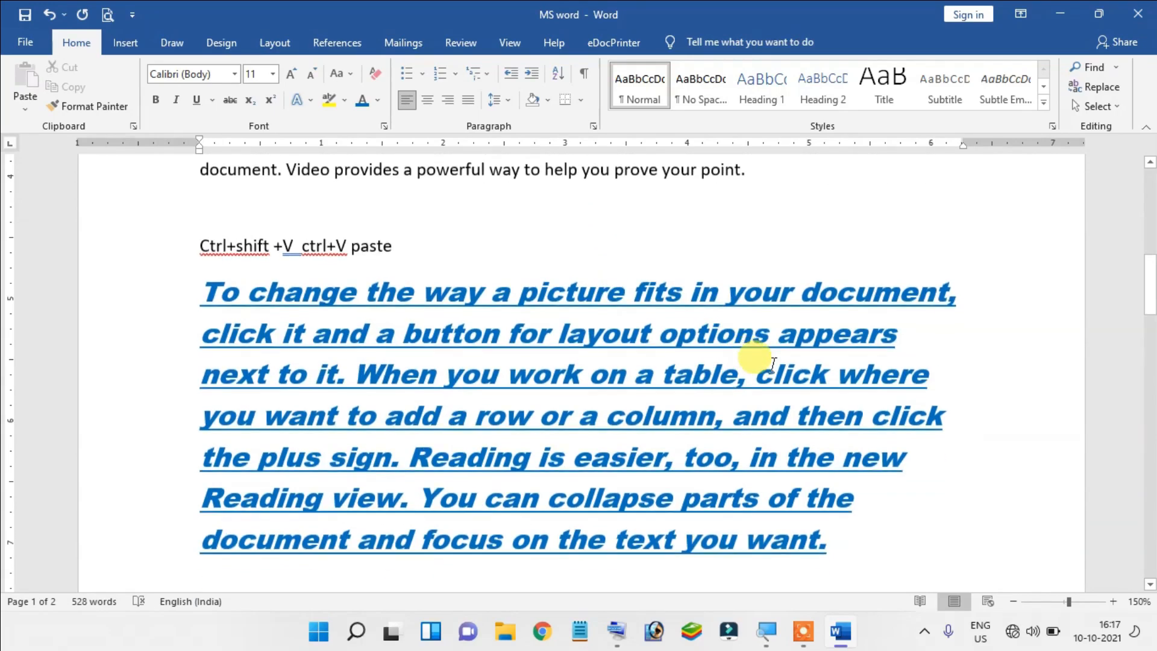
{"action": "scroll", "coordinate": [528, 290], "scroll_direction": "up", "scroll_amount": 1}
{"action": "key", "text": "Up"}
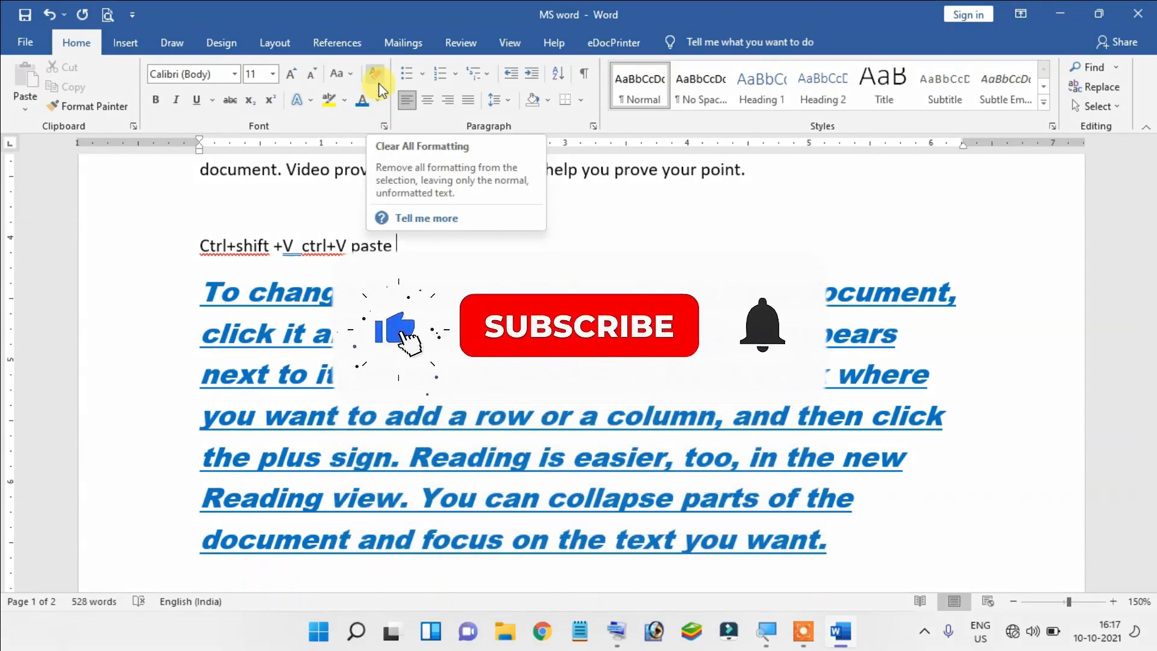
Add a second note line reading "CLEAR FORMATING CTRL+SHIFT+N" below the paste shortcut note
{"action": "left_click", "coordinate": [597, 235]}
{"action": "key", "text": "Return"}
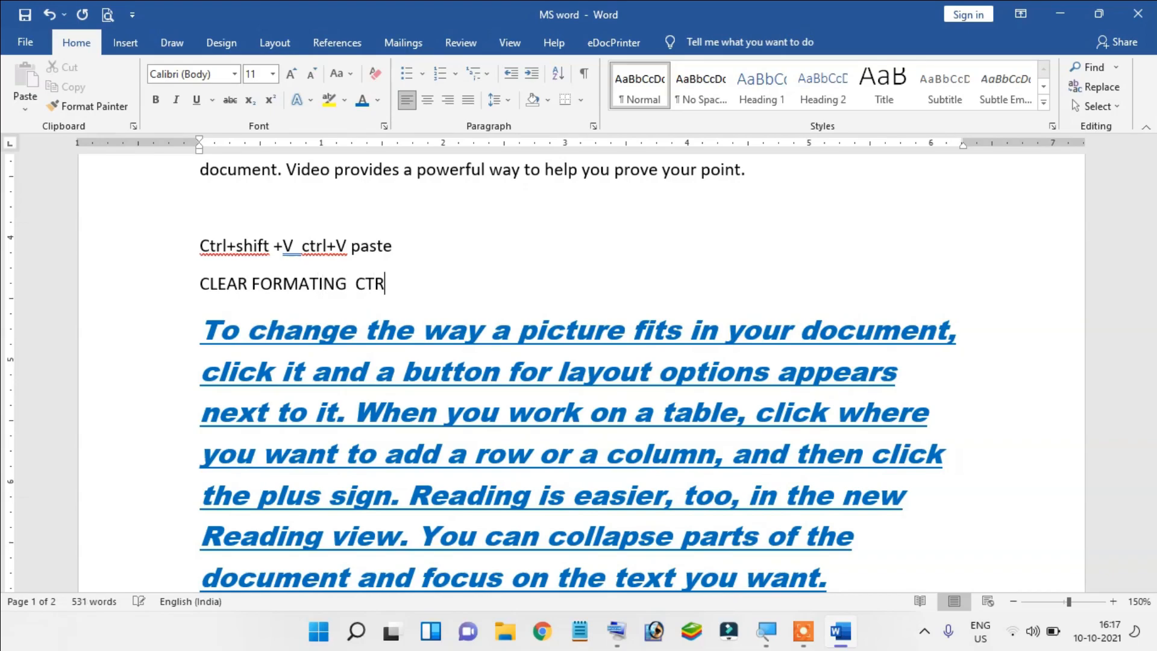
{"action": "type", "text": "SHIFT+N"}
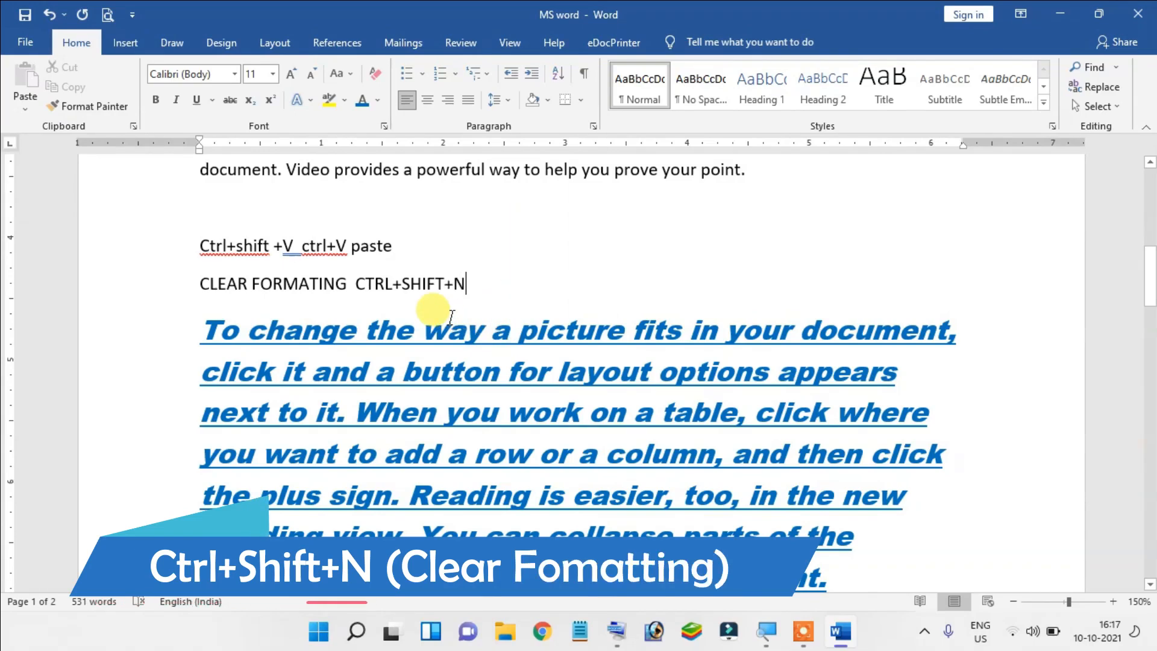
{"action": "left_click_drag", "start_coordinate": [361, 284], "coordinate": [411, 284]}
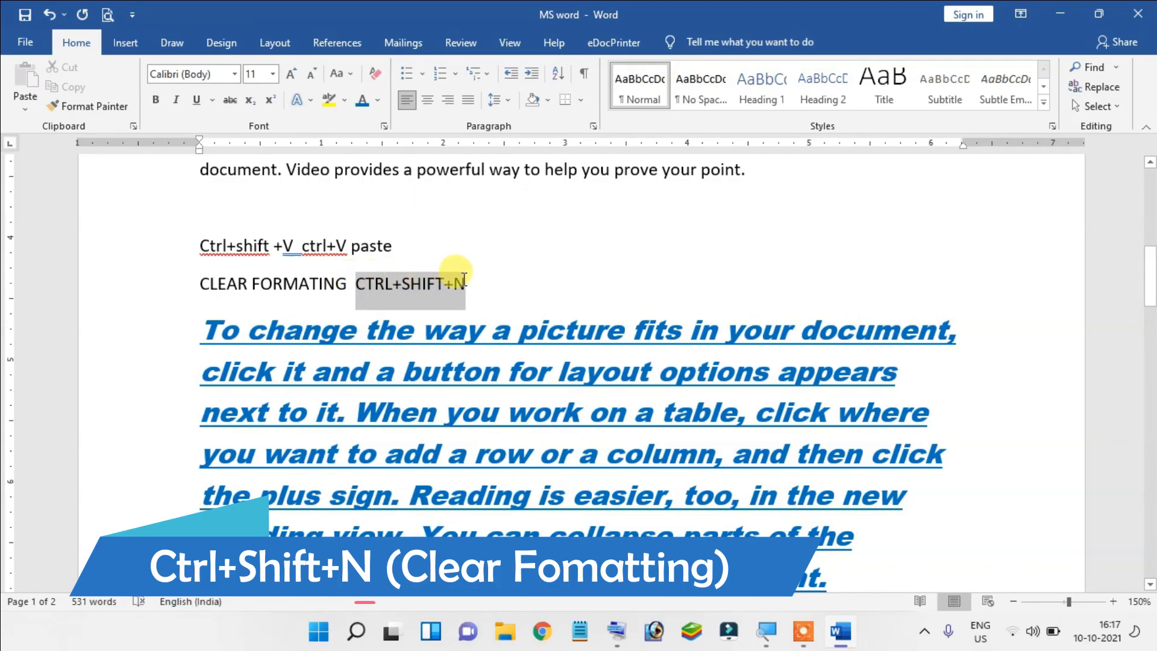
{"action": "left_click", "coordinate": [486, 285]}
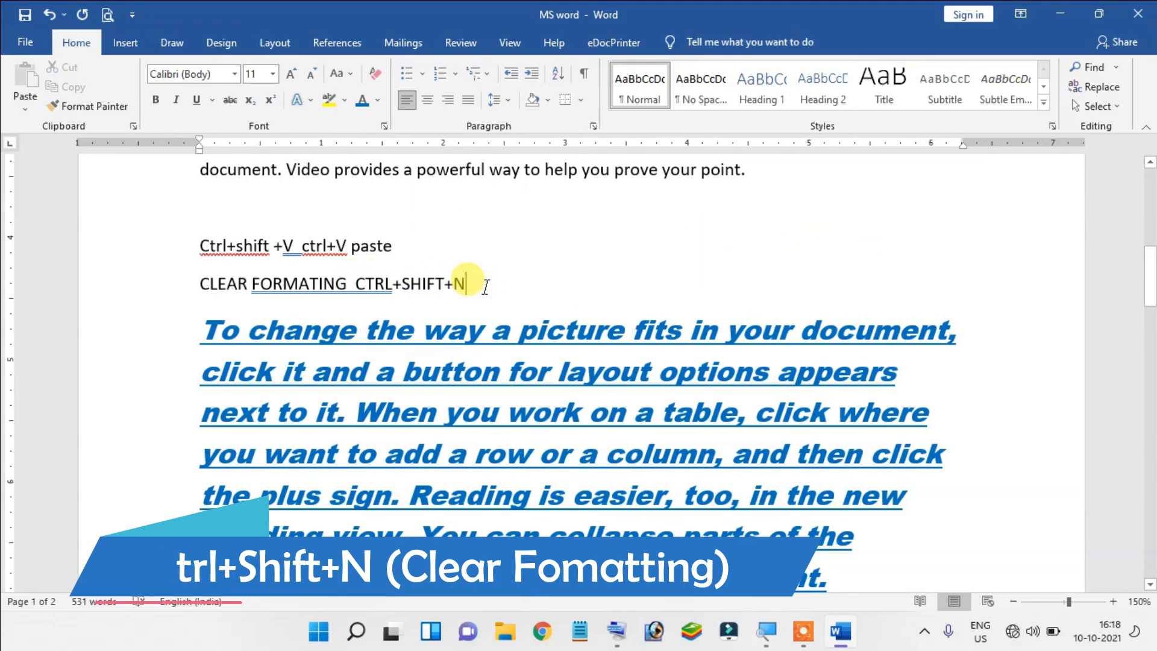
Clear the formatting of the whole blue underlined paragraph from "To change the way a picture fits" through "the text you want."
{"action": "scroll", "coordinate": [452, 323], "scroll_direction": "down", "scroll_amount": 2}
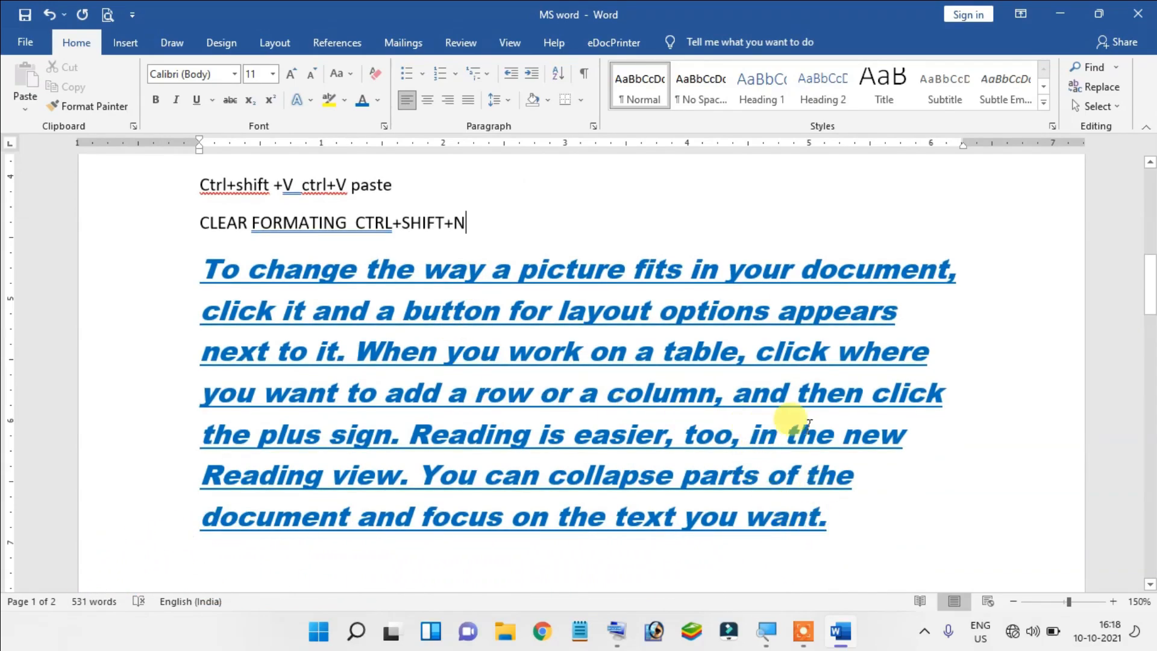
{"action": "left_click_drag", "start_coordinate": [842, 524], "coordinate": [132, 261]}
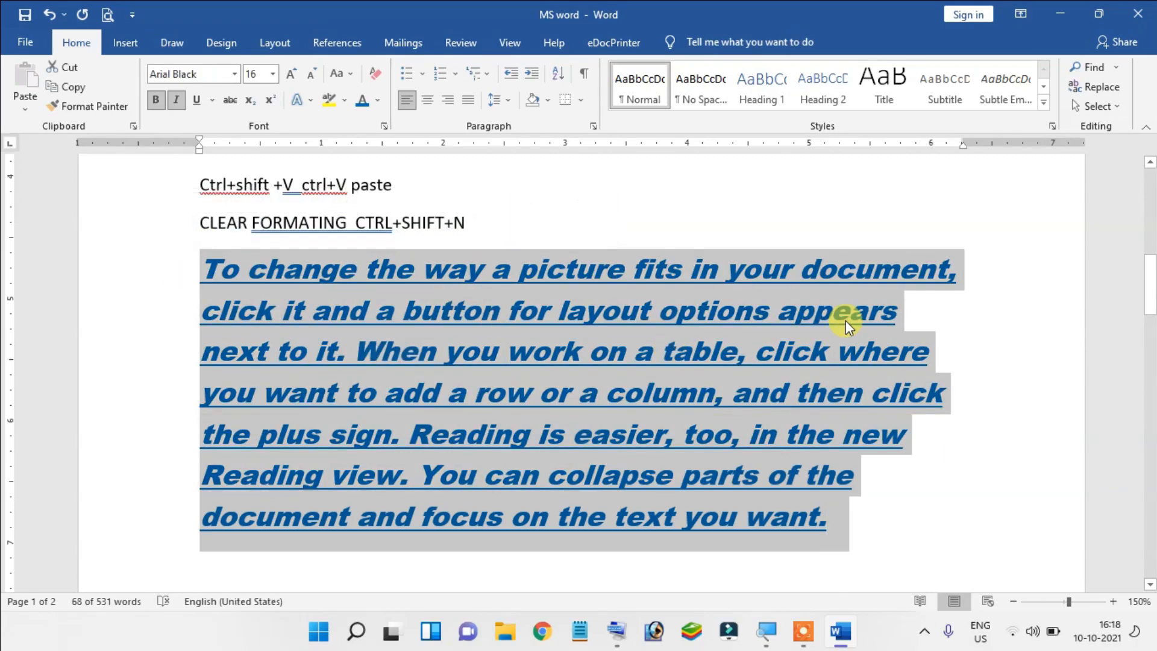
{"action": "key", "text": "ctrl+shift+n"}
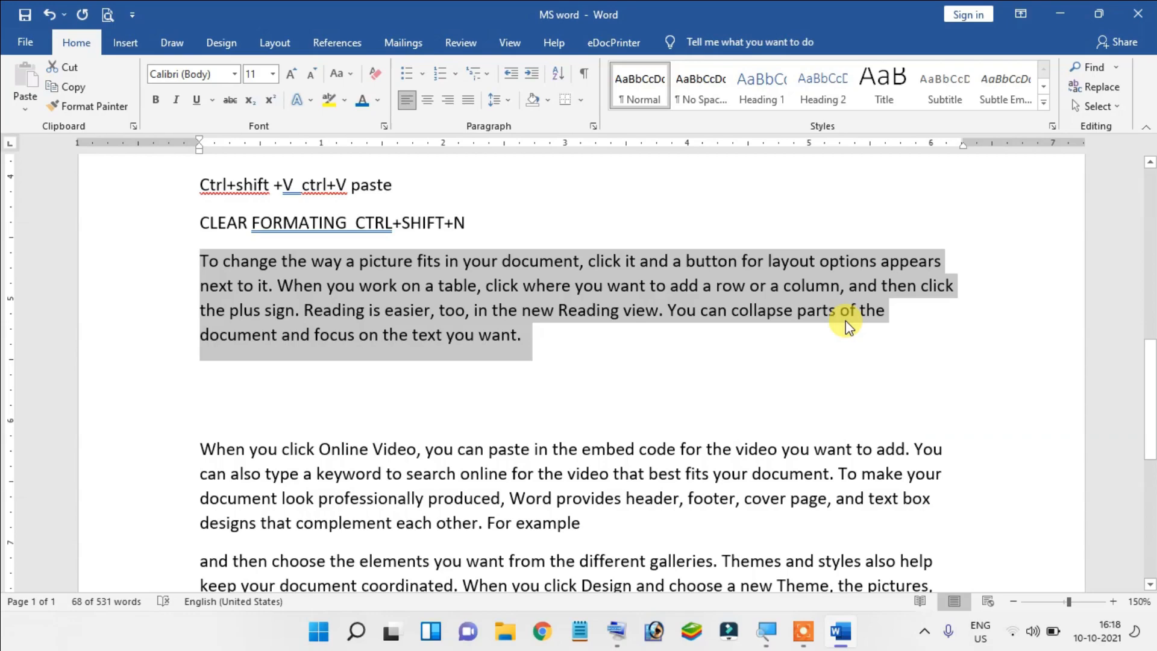
{"action": "left_click", "coordinate": [603, 353]}
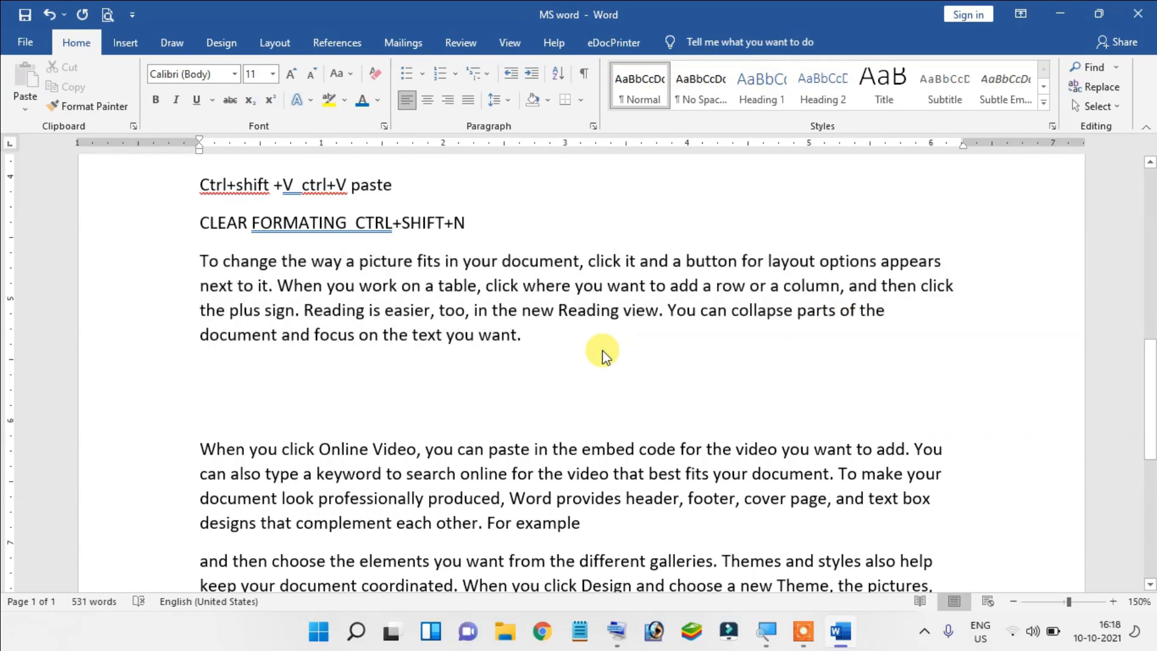
Clear the character formatting of the document's opening text from "When you click Online Video" through "choose a new Theme"
{"action": "key", "text": "ctrl+z"}
{"action": "key", "text": "ctrl+z"}
{"action": "key", "text": "ctrl+z"}
{"action": "key", "text": "ctrl+z"}
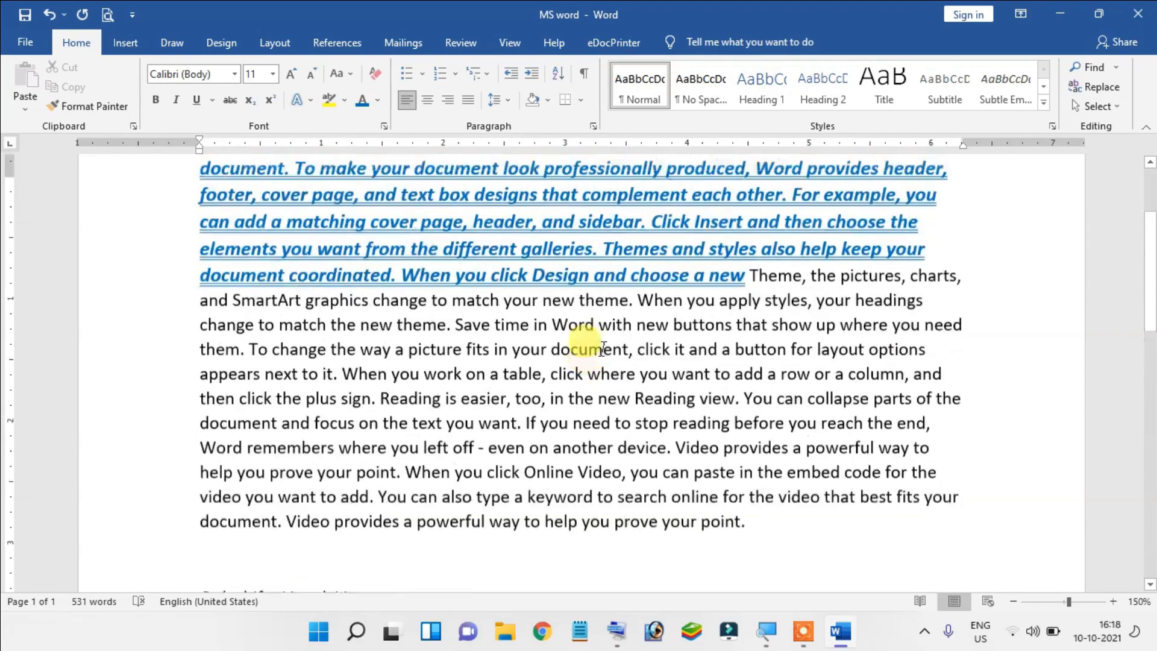
{"action": "left_click_drag", "start_coordinate": [800, 475], "coordinate": [181, 292]}
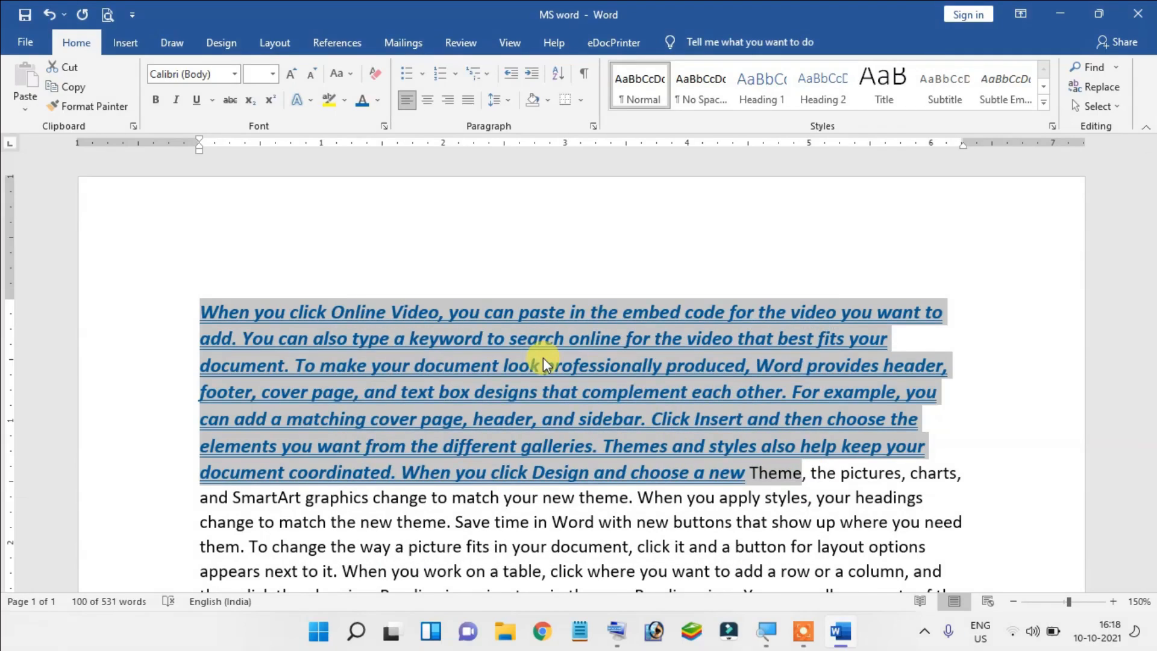
{"action": "key", "text": "ctrl+space"}
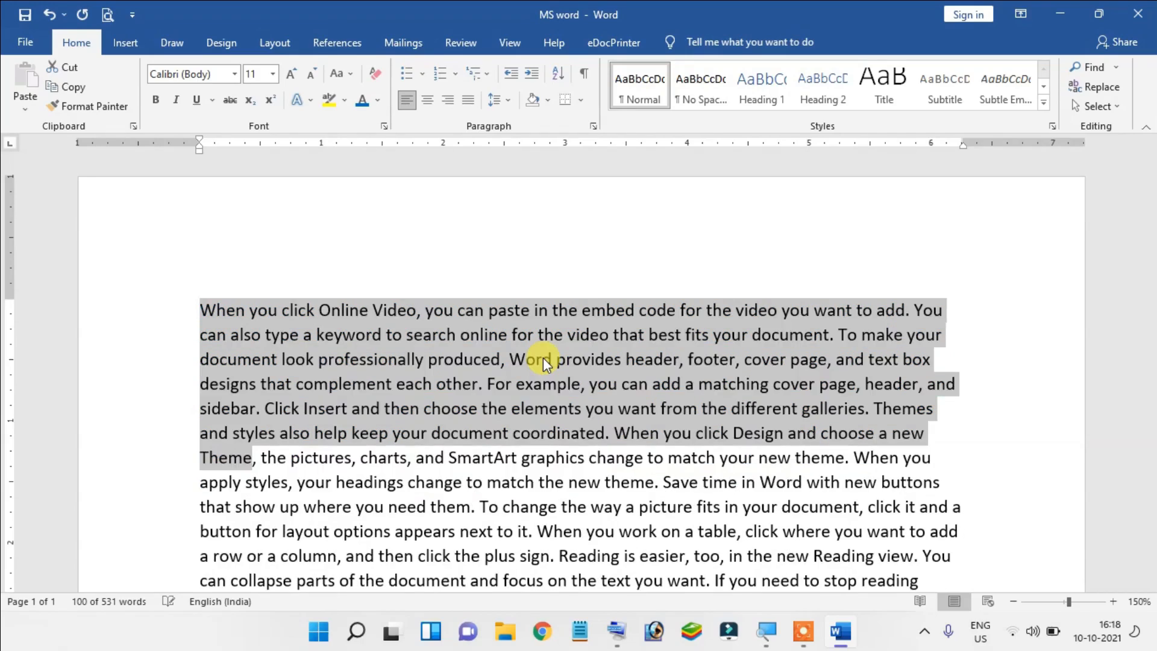
{"action": "left_click", "coordinate": [412, 437]}
Show the Office Clipboard and clear all the items collected in it
{"action": "scroll", "coordinate": [420, 449], "scroll_direction": "down", "scroll_amount": 1}
{"action": "scroll", "coordinate": [420, 449], "scroll_direction": "down", "scroll_amount": 5}
{"action": "scroll", "coordinate": [420, 449], "scroll_direction": "up", "scroll_amount": 6}
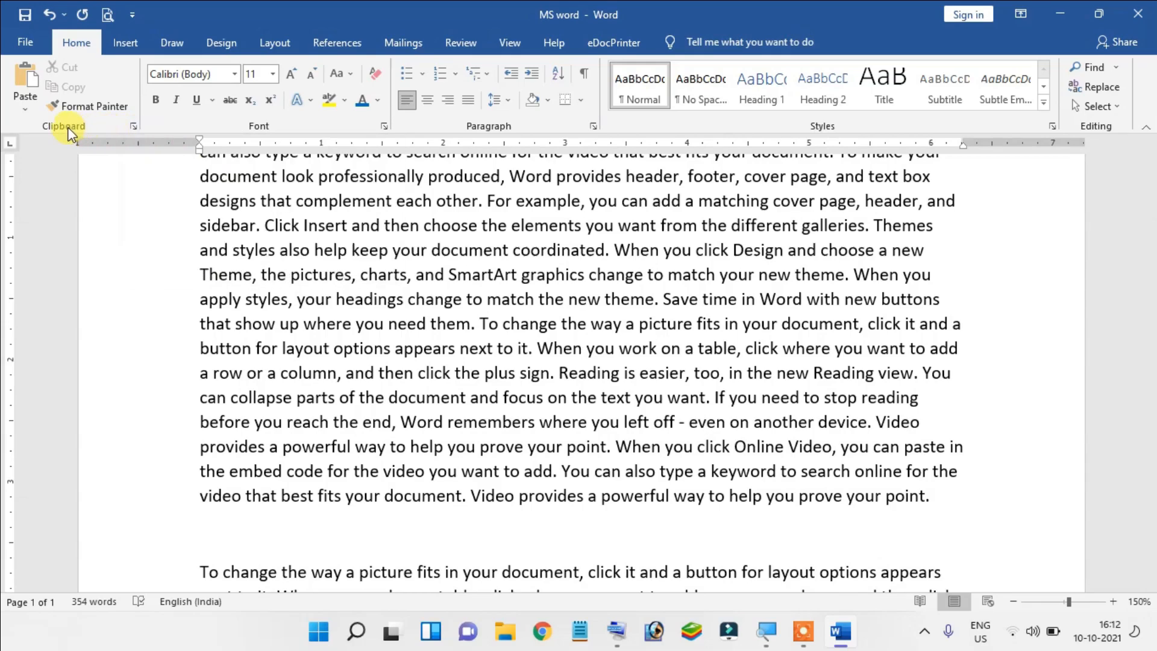
{"action": "left_click", "coordinate": [135, 125]}
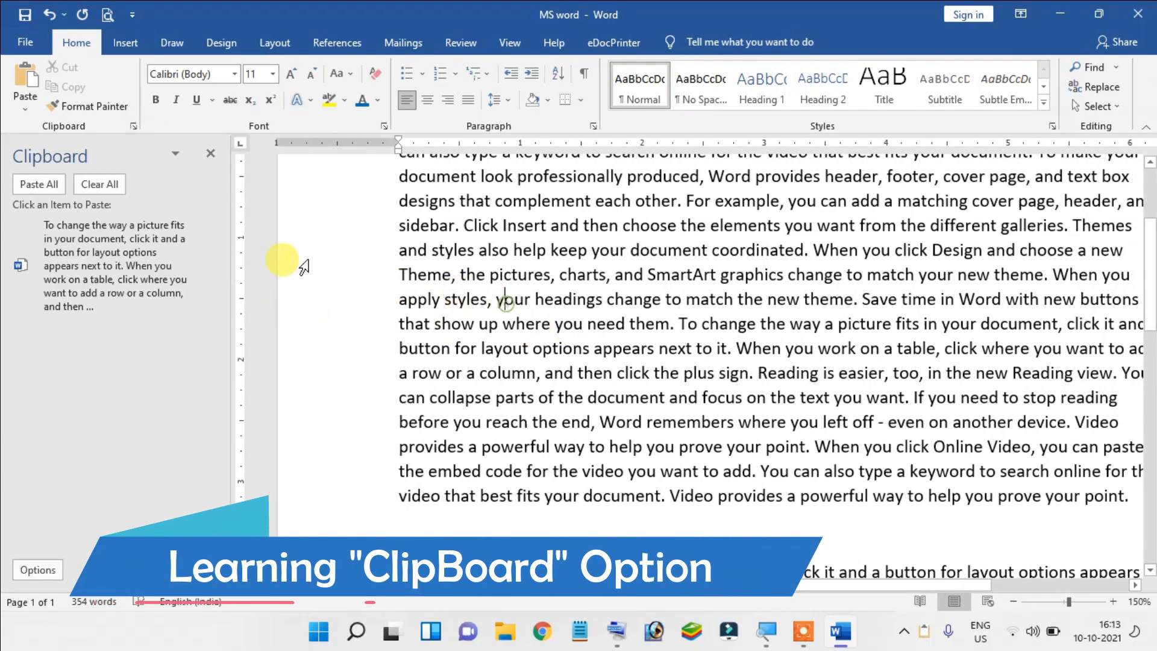
{"action": "left_click", "coordinate": [99, 184]}
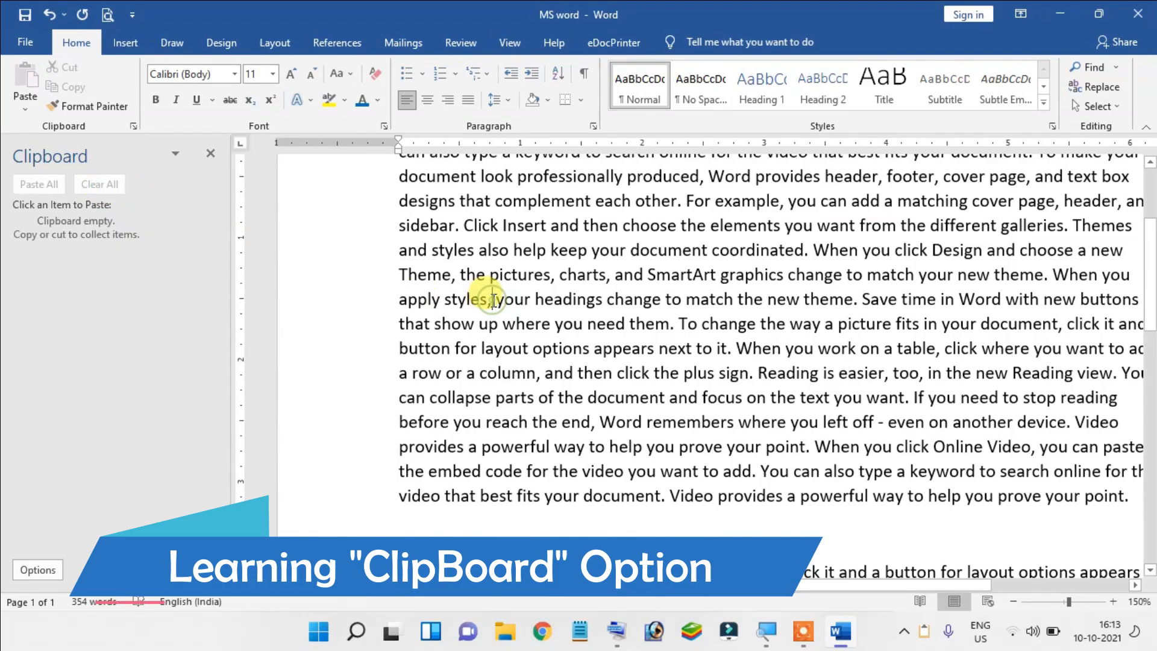
{"action": "scroll", "coordinate": [493, 299], "scroll_direction": "up", "scroll_amount": 3}
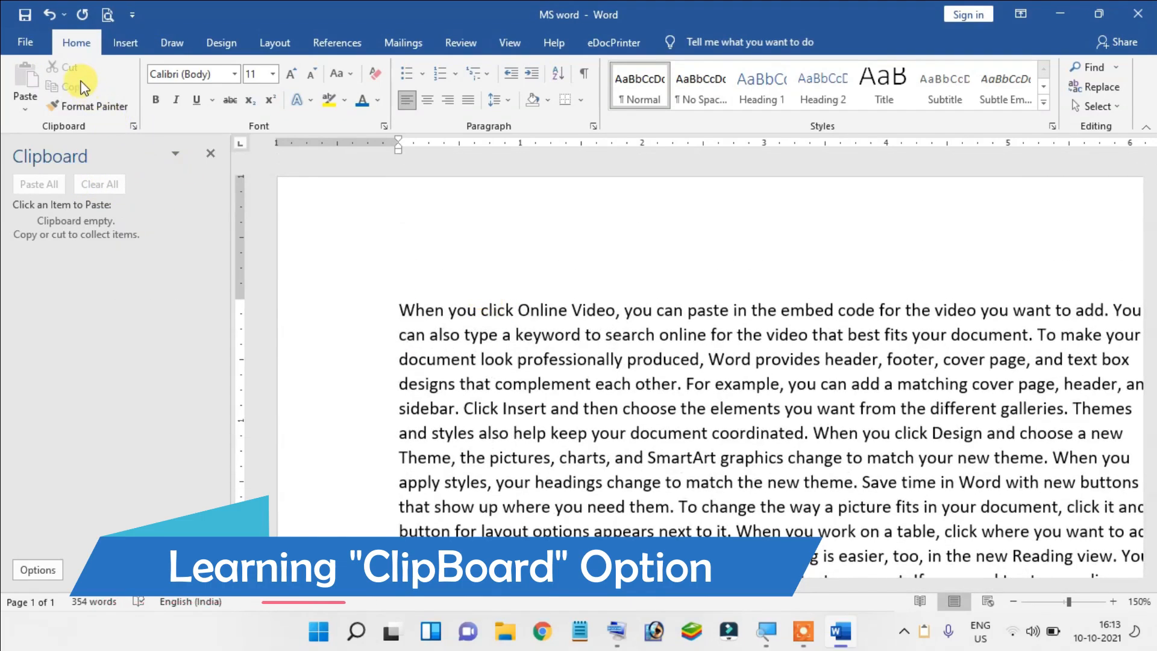
Copy the document's opening text from "When you click Online Video" through "For example" to the clipboard
{"action": "left_click", "coordinate": [494, 284]}
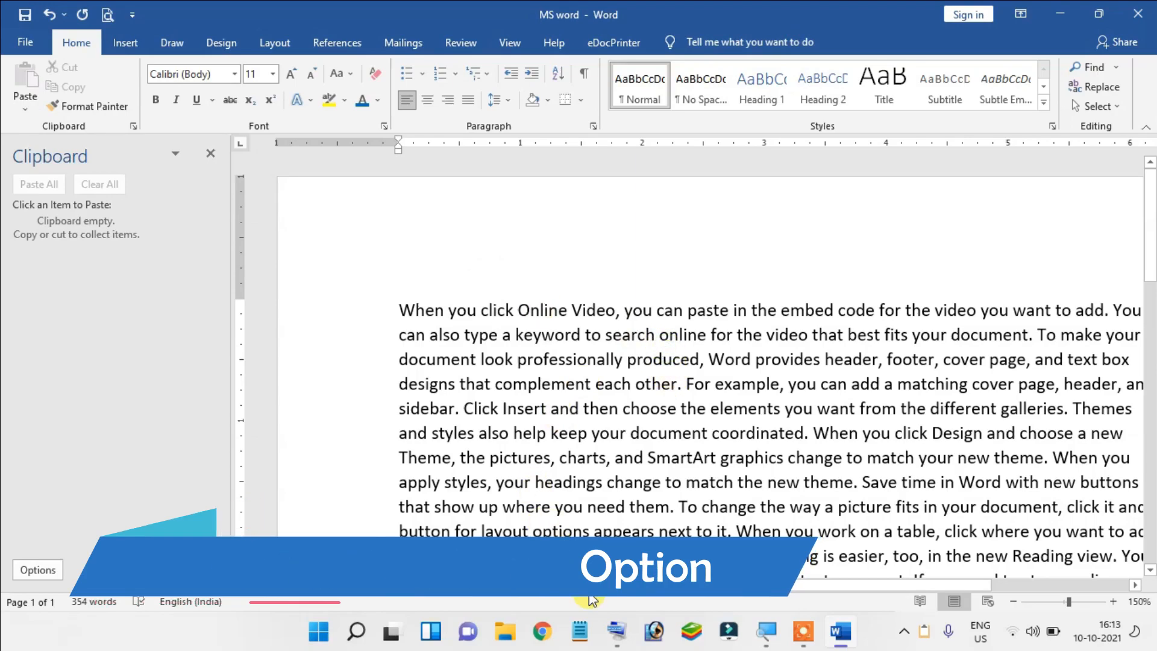
{"action": "left_click_drag", "start_coordinate": [620, 584], "coordinate": [686, 582]}
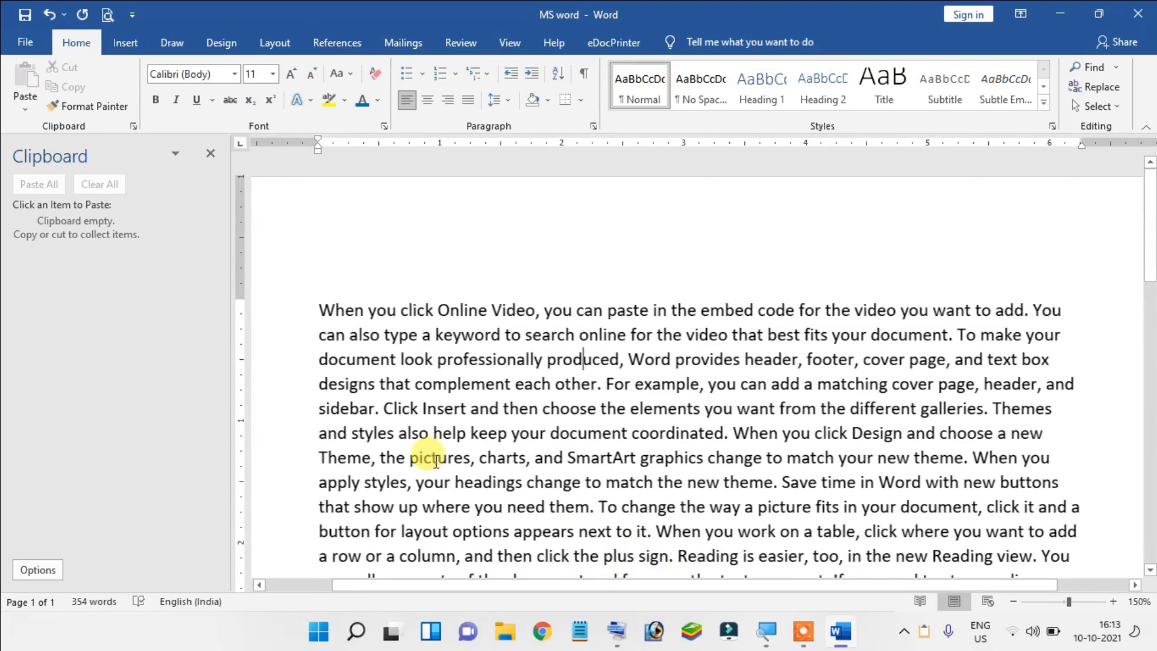
{"action": "left_click_drag", "start_coordinate": [319, 306], "coordinate": [699, 384]}
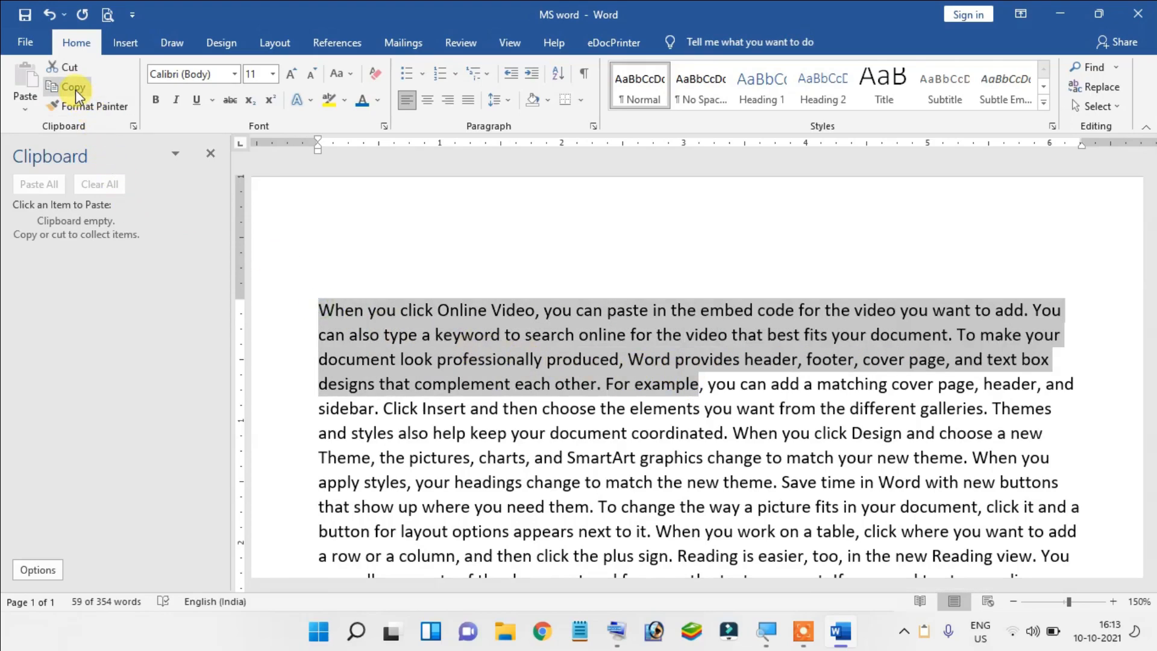
{"action": "left_click", "coordinate": [75, 89]}
{"action": "left_click", "coordinate": [749, 408]}
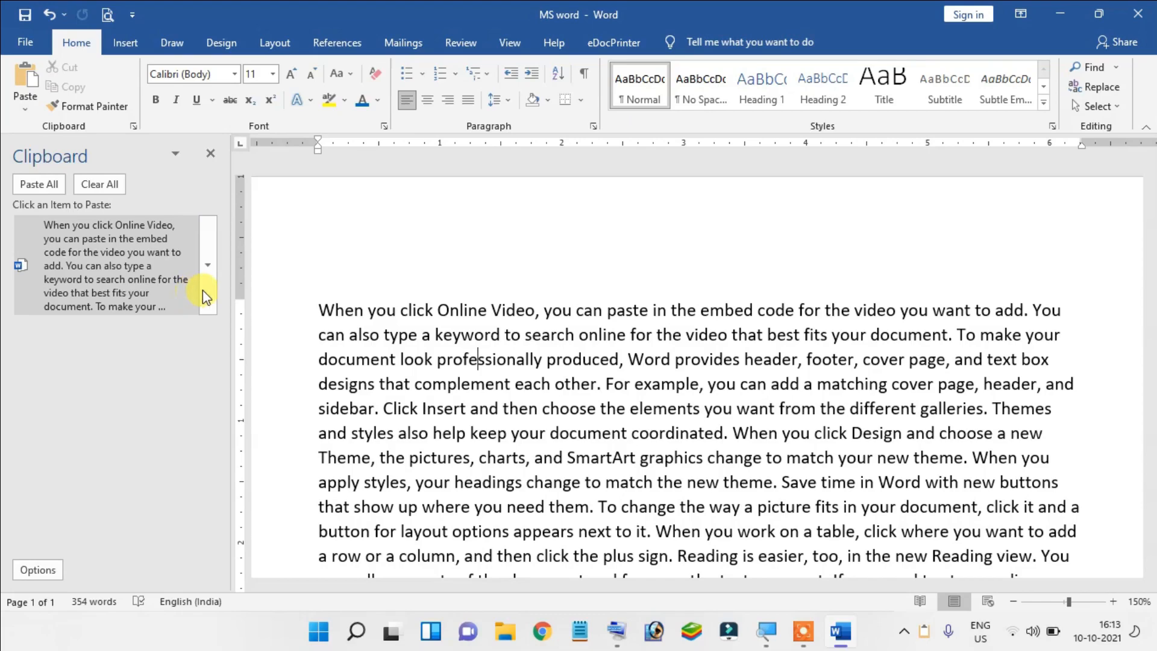
Add two empty lines below the paragraph ending "the text you want." and paste the copied text there
{"action": "scroll", "coordinate": [633, 421], "scroll_direction": "down", "scroll_amount": 5}
{"action": "scroll", "coordinate": [637, 395], "scroll_direction": "down", "scroll_amount": 1}
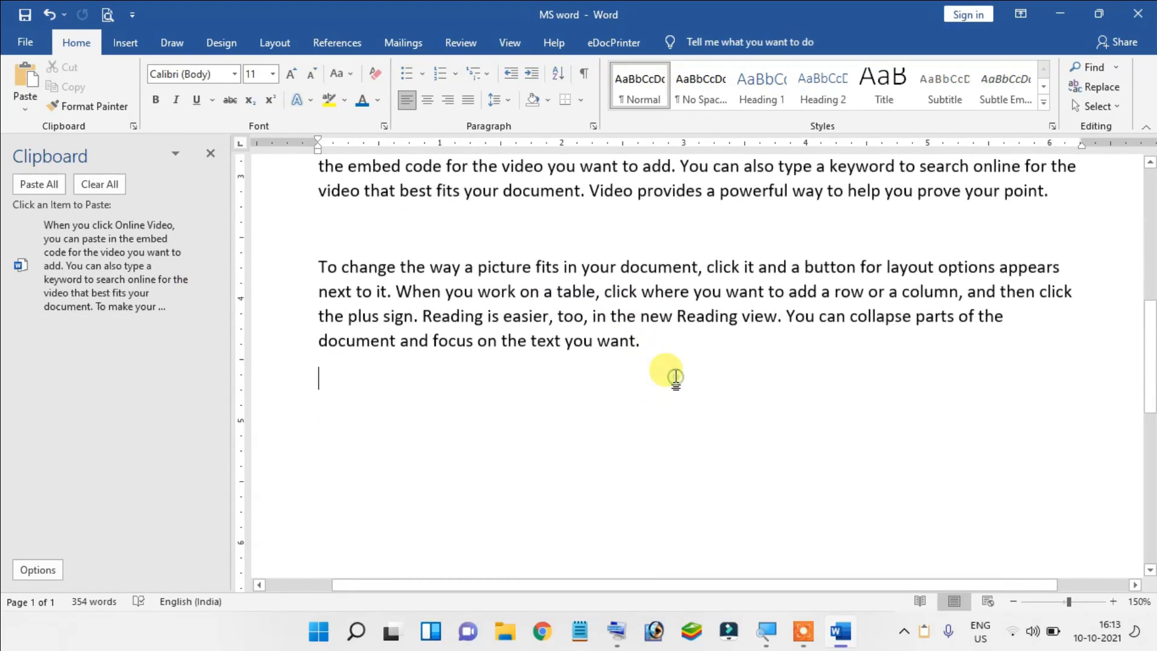
{"action": "key", "text": "Return"}
{"action": "key", "text": "Return"}
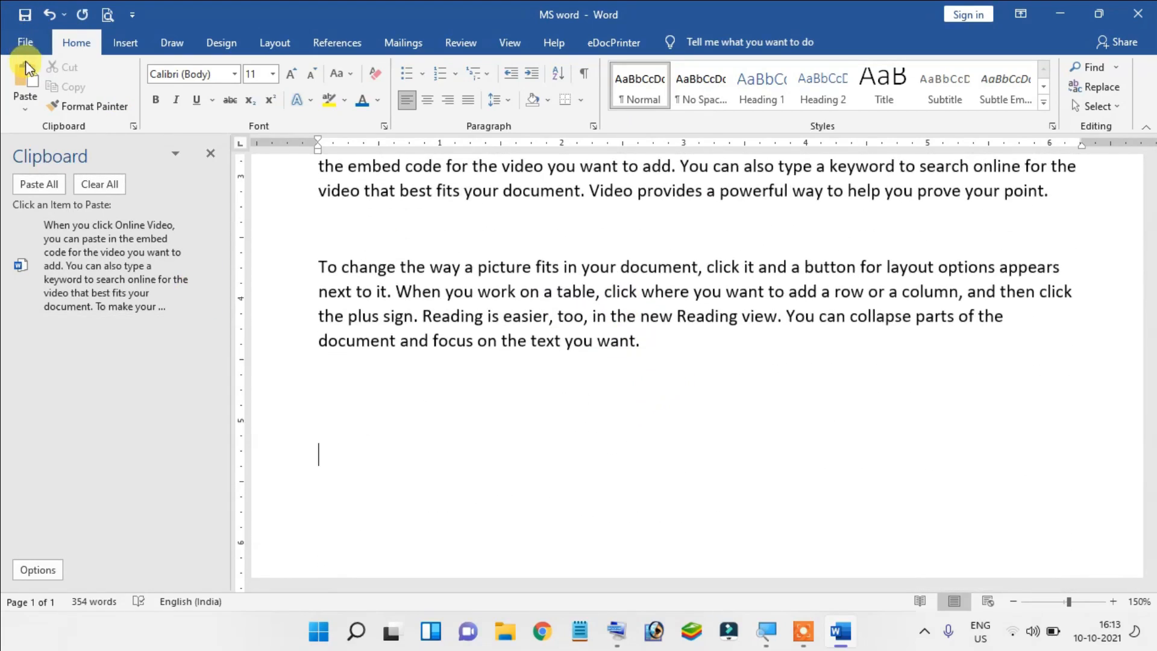
{"action": "left_click", "coordinate": [26, 63]}
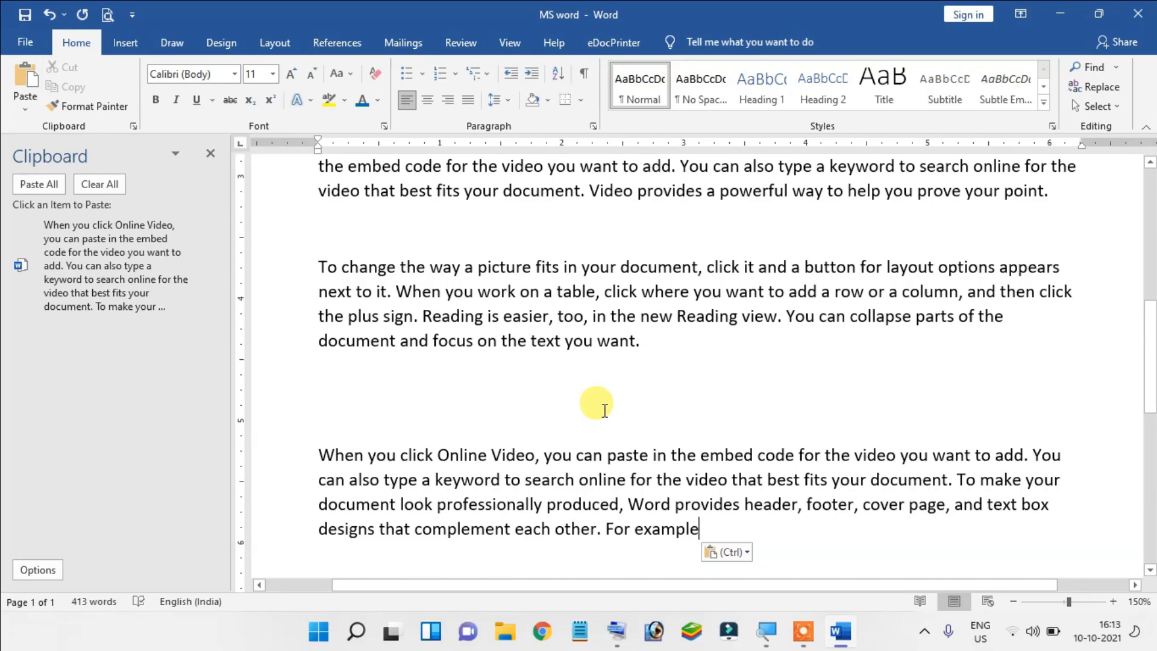
Copy the first paragraph's passage from ". Reading is easier, too" through "left off - even" to the clipboard
{"action": "scroll", "coordinate": [304, 364], "scroll_direction": "up", "scroll_amount": 4}
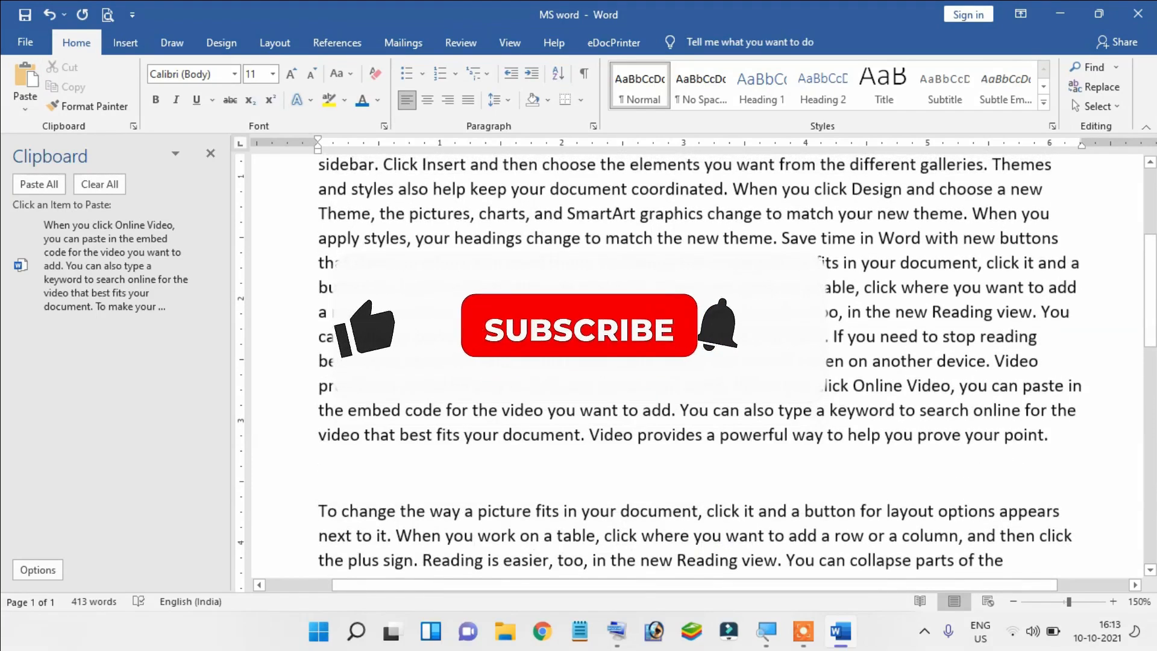
{"action": "mouse_move", "coordinate": [676, 313]}
{"action": "left_mouse_down"}
{"action": "mouse_move", "coordinate": [482, 362]}
{"action": "mouse_move", "coordinate": [846, 362]}
{"action": "left_mouse_up"}
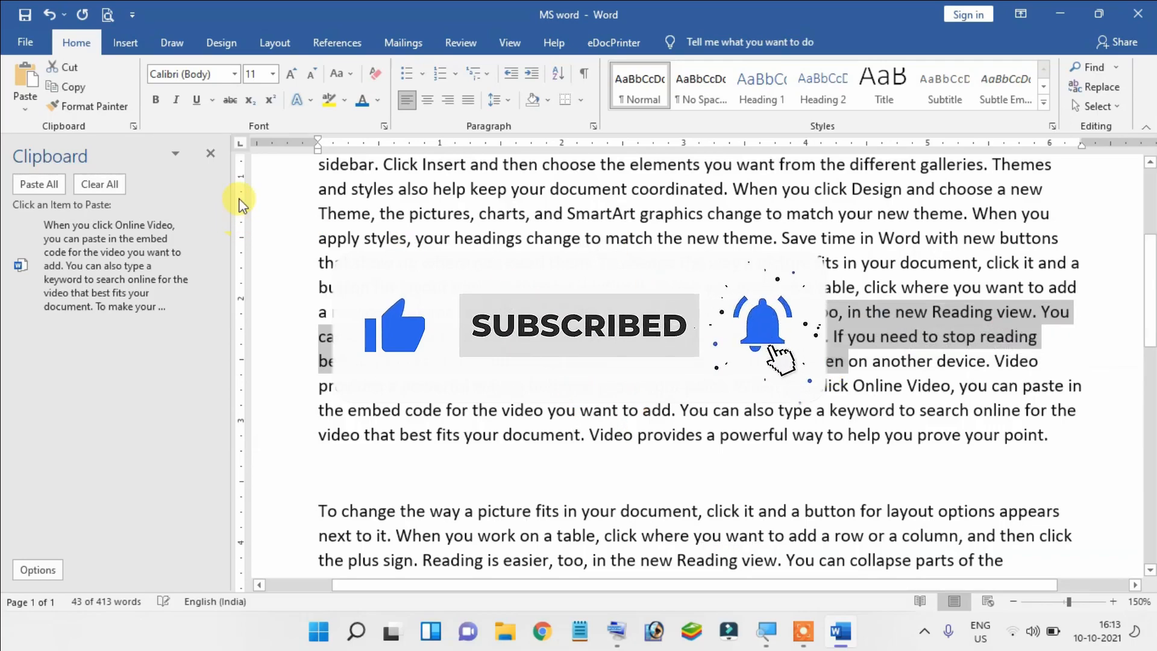
{"action": "left_click", "coordinate": [108, 107]}
{"action": "left_click", "coordinate": [69, 86]}
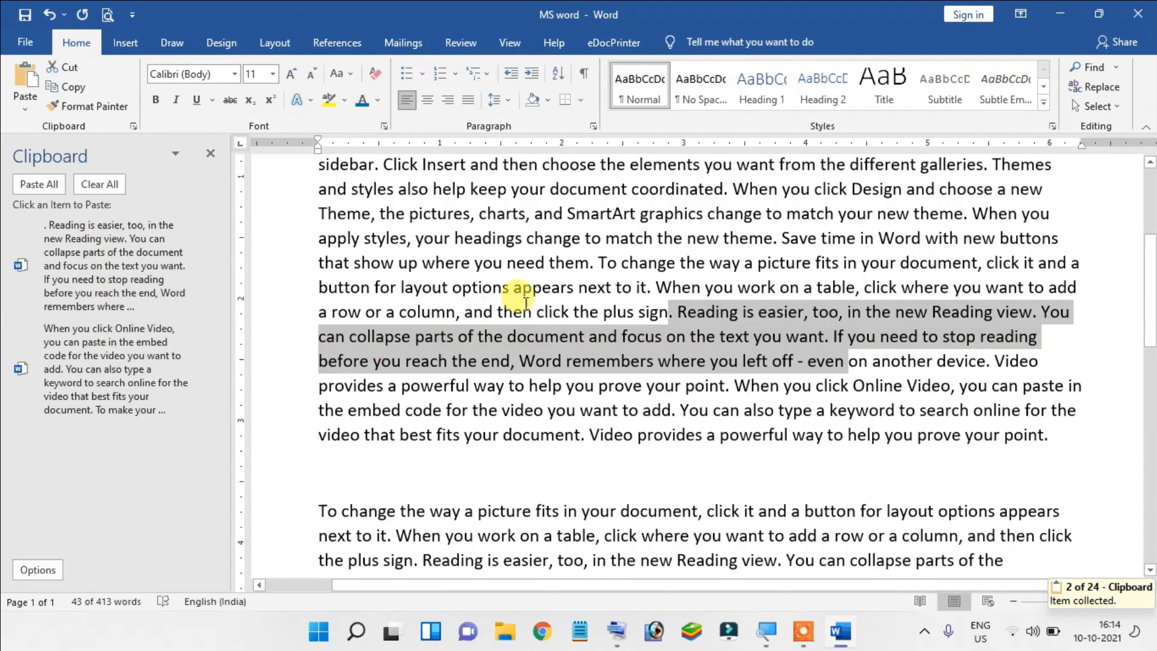
Copy the first paragraph's passage from "and then choose the elements" through "match the new" to the clipboard
{"action": "left_click", "coordinate": [566, 288]}
{"action": "scroll", "coordinate": [518, 283], "scroll_direction": "up", "scroll_amount": 2}
{"action": "left_click_drag", "start_coordinate": [498, 279], "coordinate": [722, 367]}
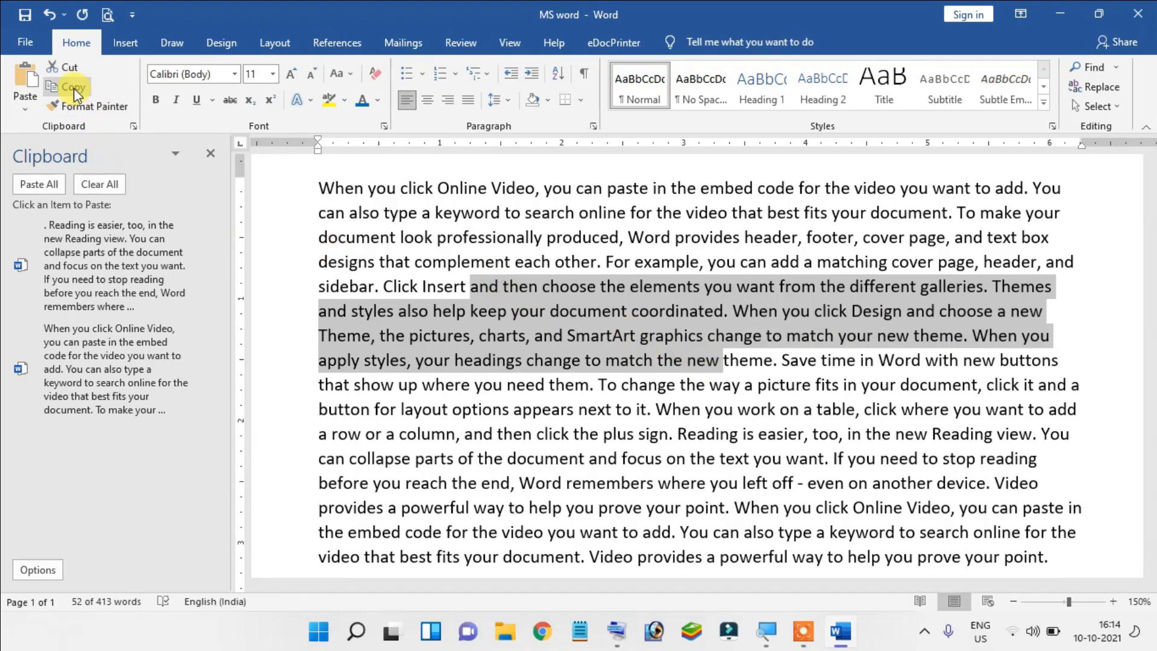
{"action": "left_click", "coordinate": [73, 88]}
Paste the collected "and then choose the elements" item below the pasted paragraph ending "For example"
{"action": "scroll", "coordinate": [591, 420], "scroll_direction": "down", "scroll_amount": 10}
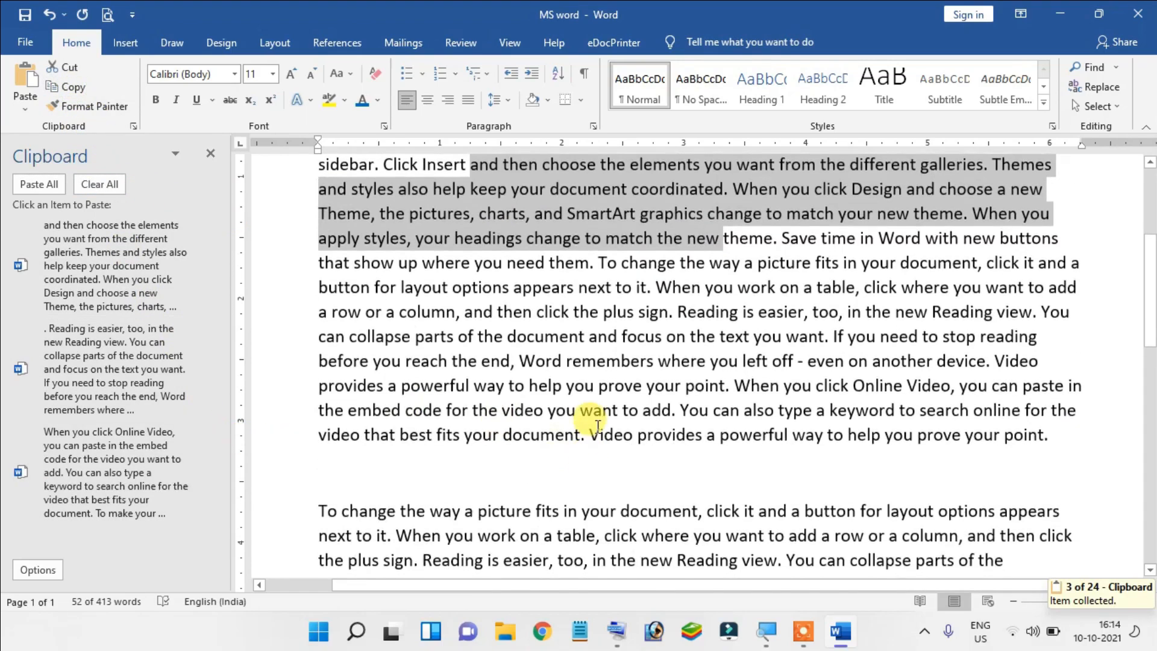
{"action": "left_click", "coordinate": [696, 354]}
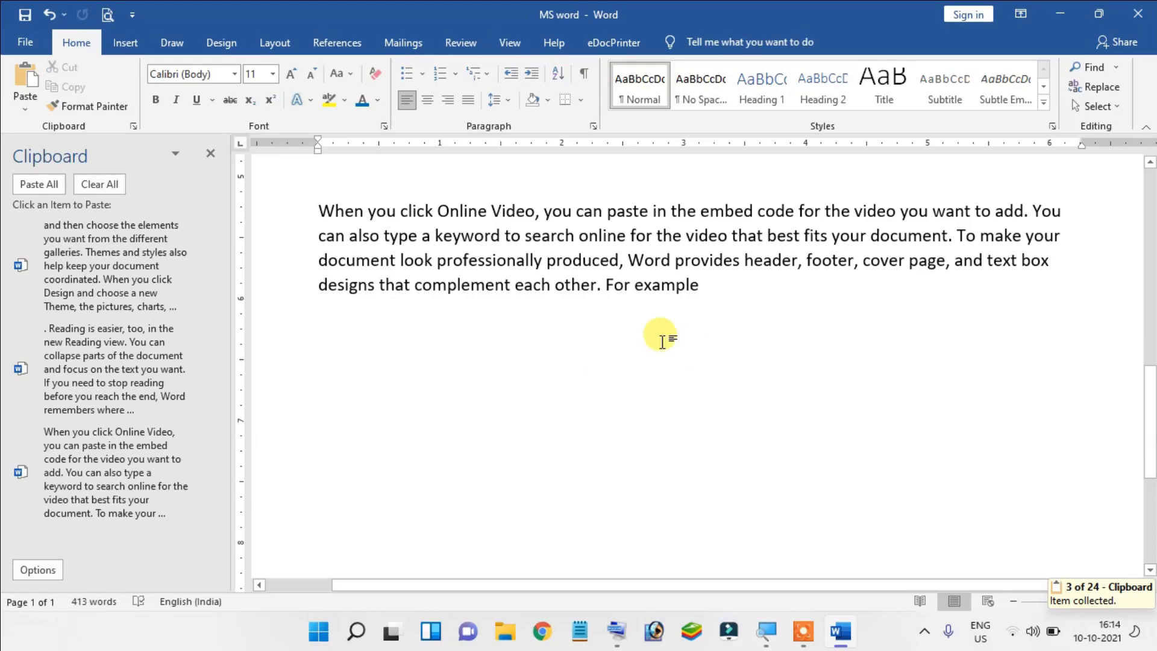
{"action": "left_click", "coordinate": [120, 257]}
Add two line breaks after the pasted passage and insert the collected "When you click Online Video" item there
{"action": "key", "text": "Return"}
{"action": "key", "text": "Return"}
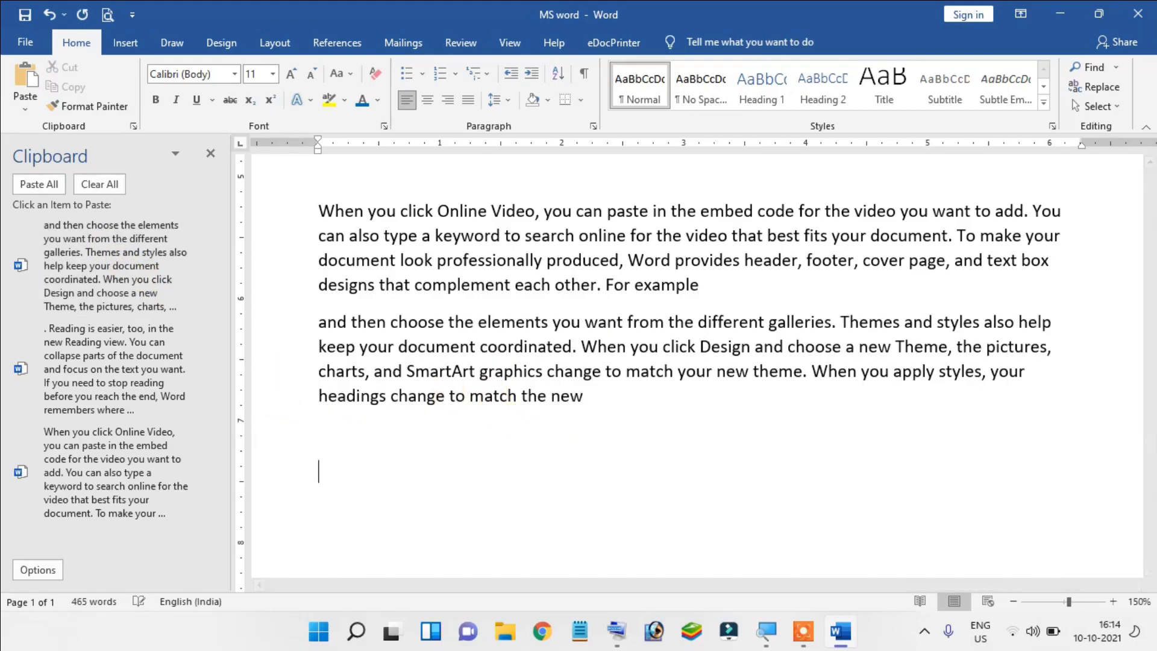
{"action": "left_click", "coordinate": [107, 457]}
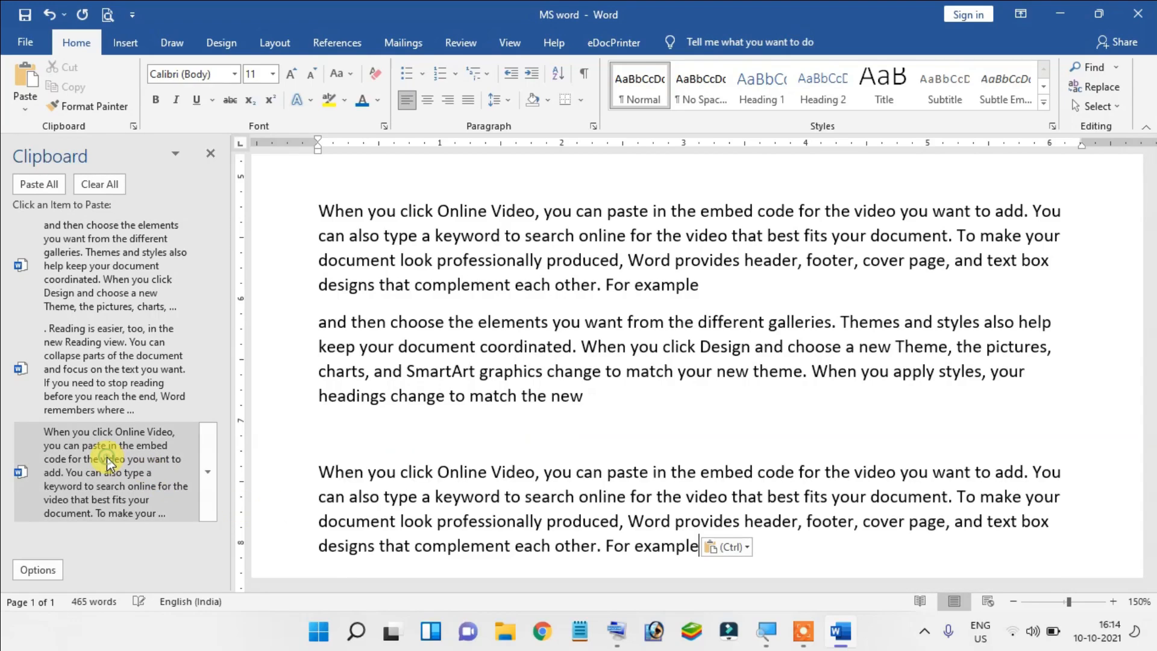
{"action": "scroll", "coordinate": [609, 434], "scroll_direction": "down", "scroll_amount": 3}
{"action": "scroll", "coordinate": [675, 439], "scroll_direction": "up", "scroll_amount": 4}
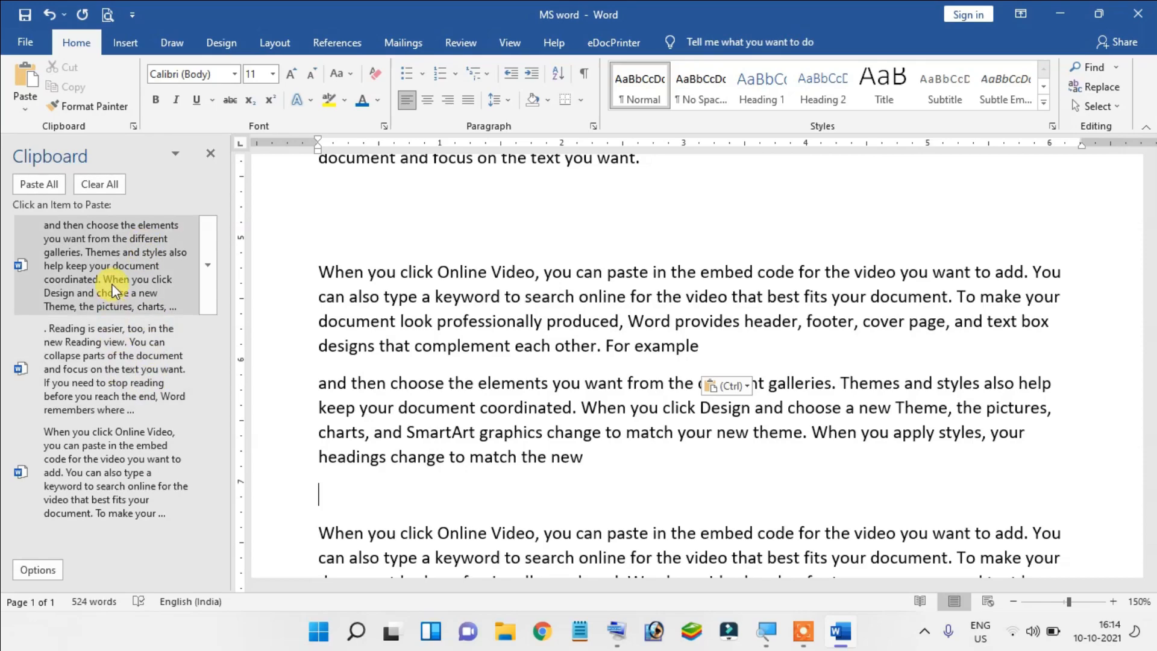
Clear all collected items from the Office Clipboard and close it
{"action": "left_click", "coordinate": [96, 185]}
{"action": "left_click", "coordinate": [473, 228]}
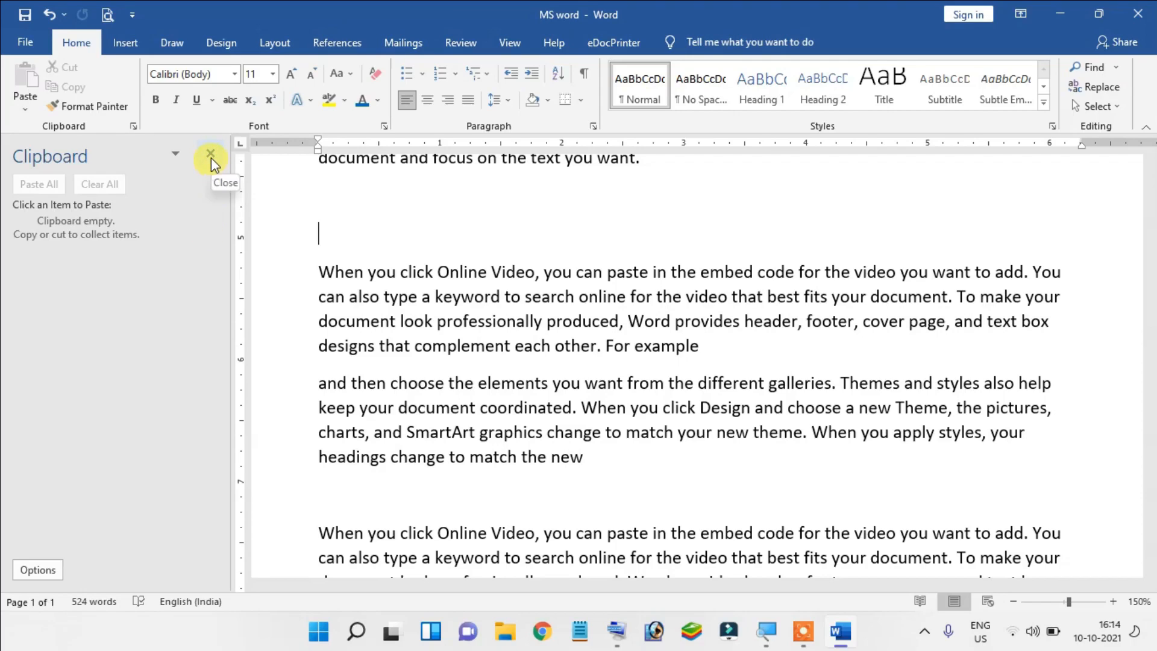
{"action": "left_click", "coordinate": [211, 155]}
{"action": "left_click", "coordinate": [343, 271]}
Apply a double underline to the whole paragraph from "To change the way a picture fits" through "the text you want."
{"action": "scroll", "coordinate": [313, 268], "scroll_direction": "up", "scroll_amount": 5}
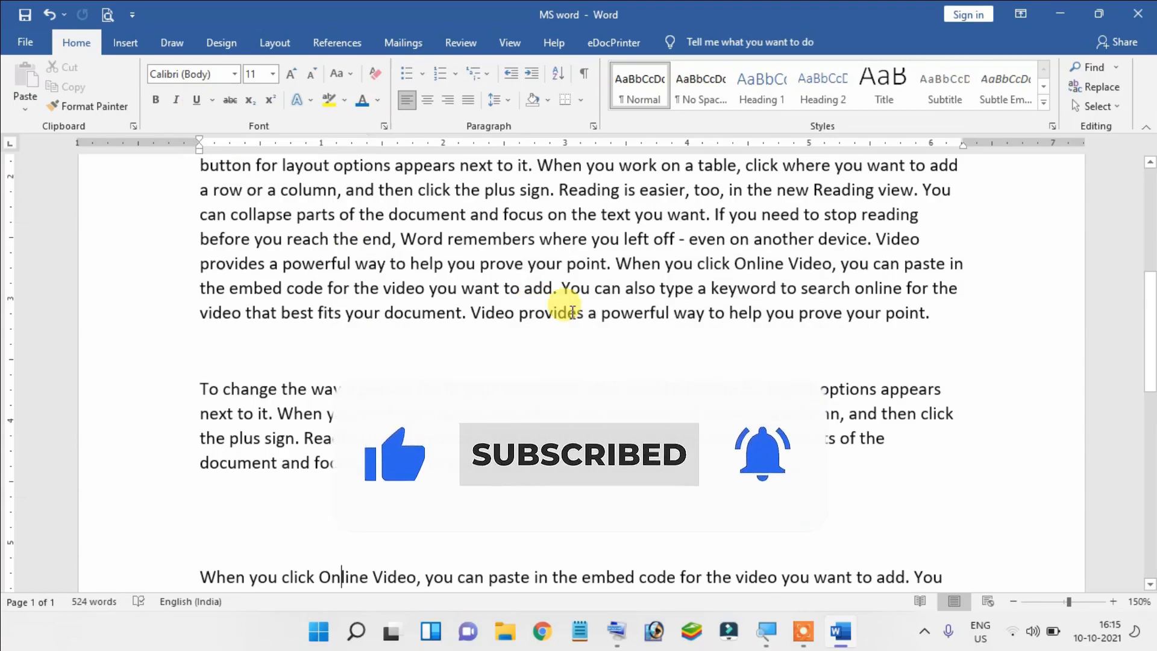
{"action": "scroll", "coordinate": [537, 327], "scroll_direction": "up", "scroll_amount": 2}
{"action": "scroll", "coordinate": [533, 322], "scroll_direction": "down", "scroll_amount": 1}
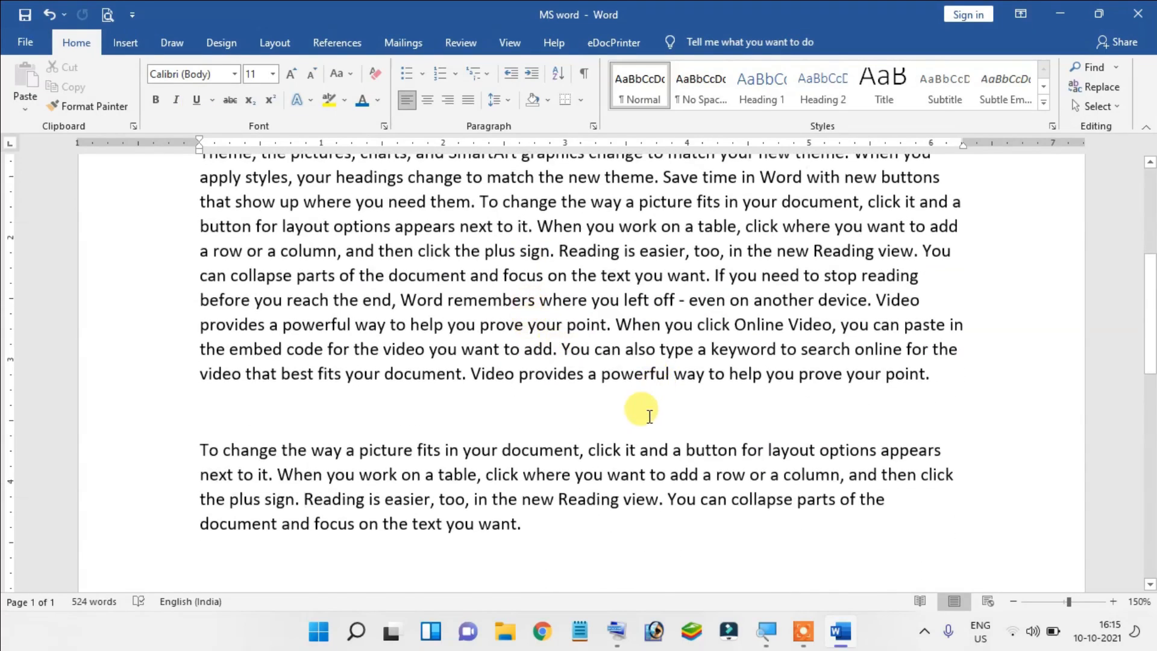
{"action": "scroll", "coordinate": [594, 437], "scroll_direction": "down", "scroll_amount": 1}
{"action": "left_click_drag", "start_coordinate": [533, 466], "coordinate": [199, 385]}
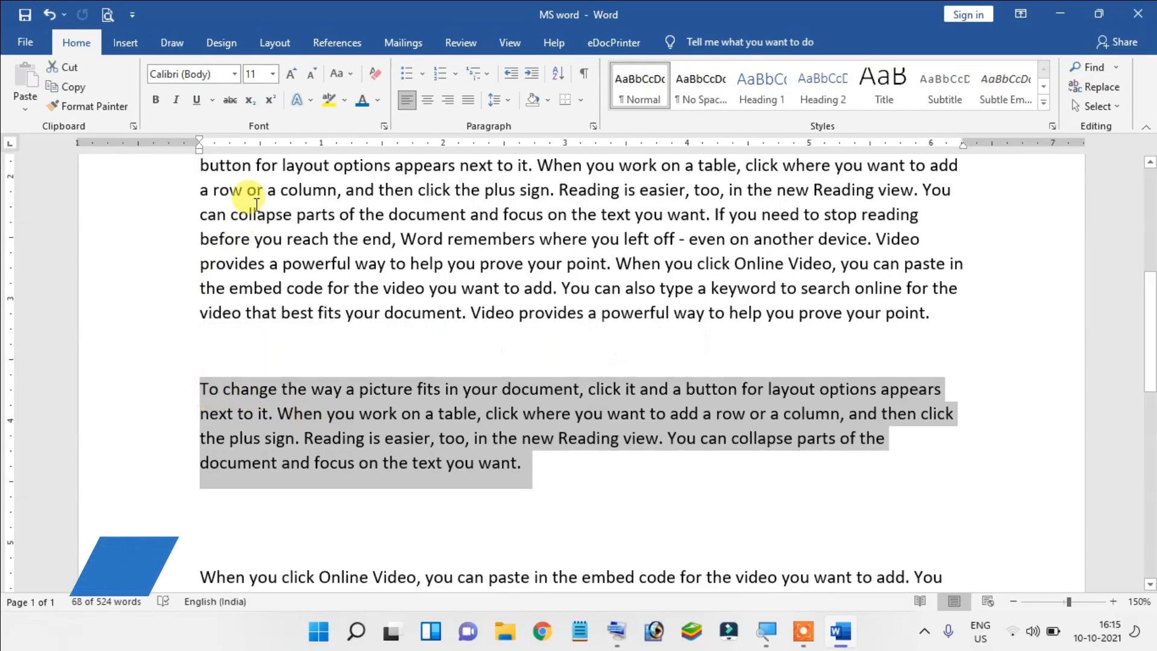
{"action": "left_click", "coordinate": [212, 101]}
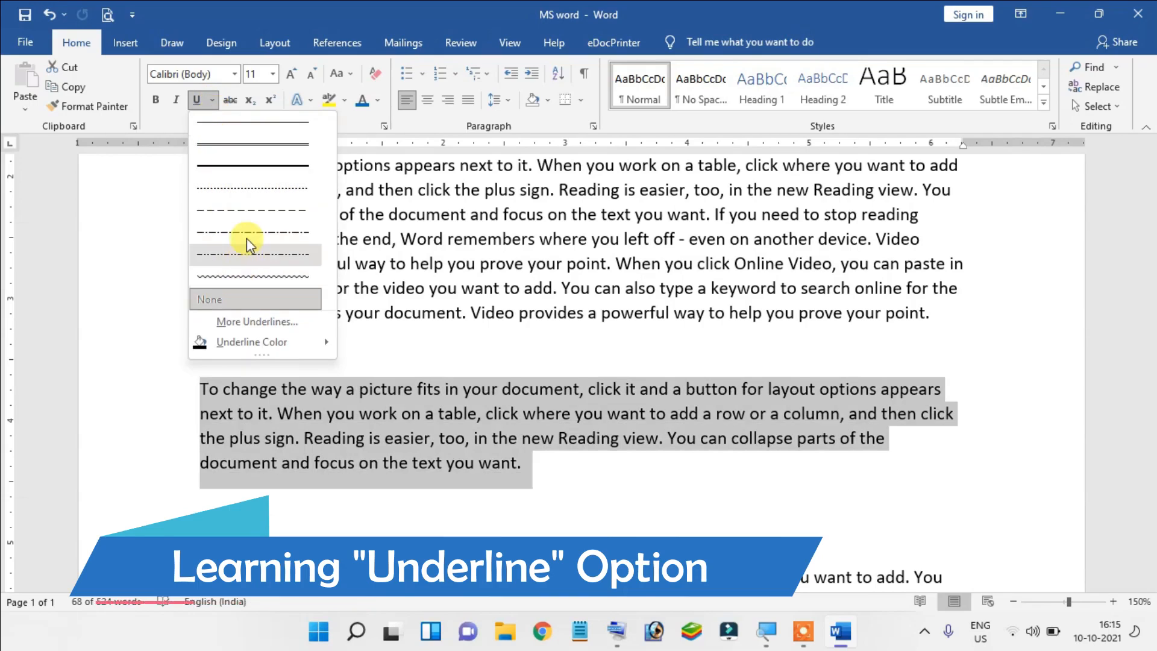
{"action": "left_click", "coordinate": [258, 155]}
{"action": "left_click", "coordinate": [560, 476]}
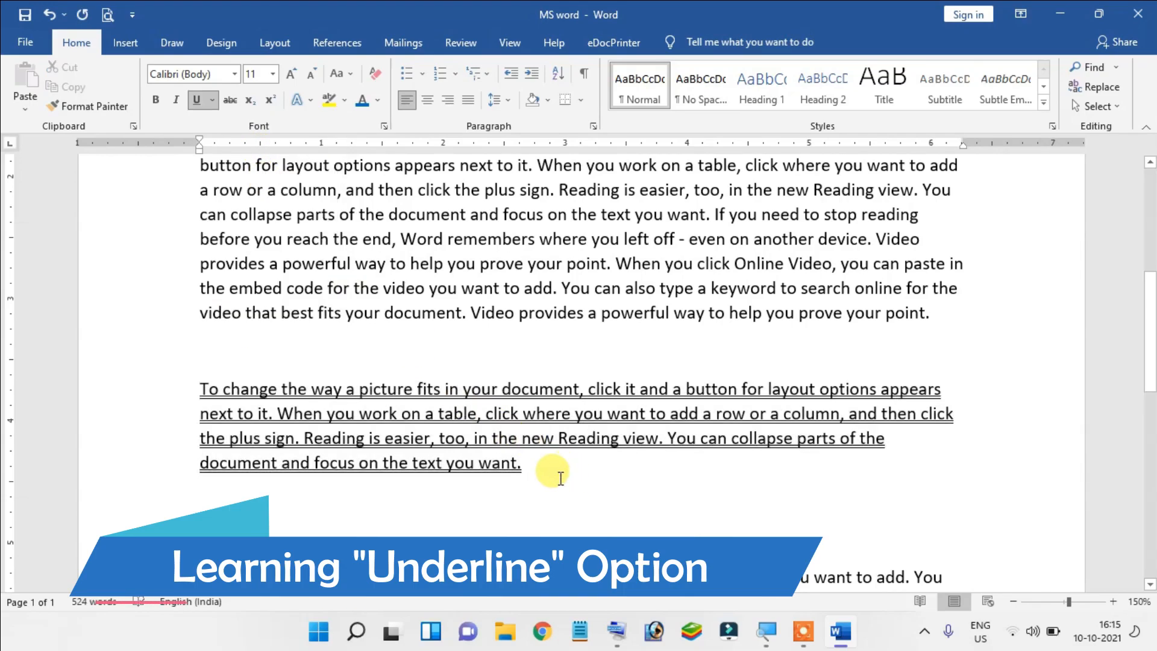
Remove the double underline from the whole paragraph starting "To change the way a picture fits"
{"action": "left_click_drag", "start_coordinate": [550, 472], "coordinate": [196, 381]}
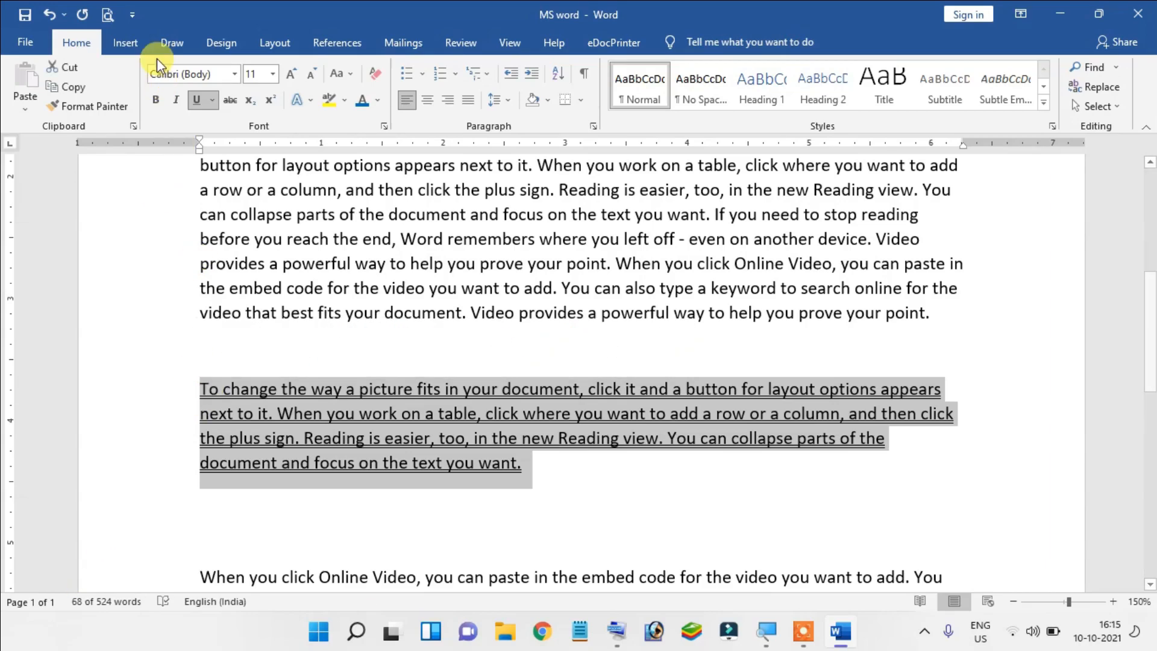
{"action": "left_click", "coordinate": [197, 103]}
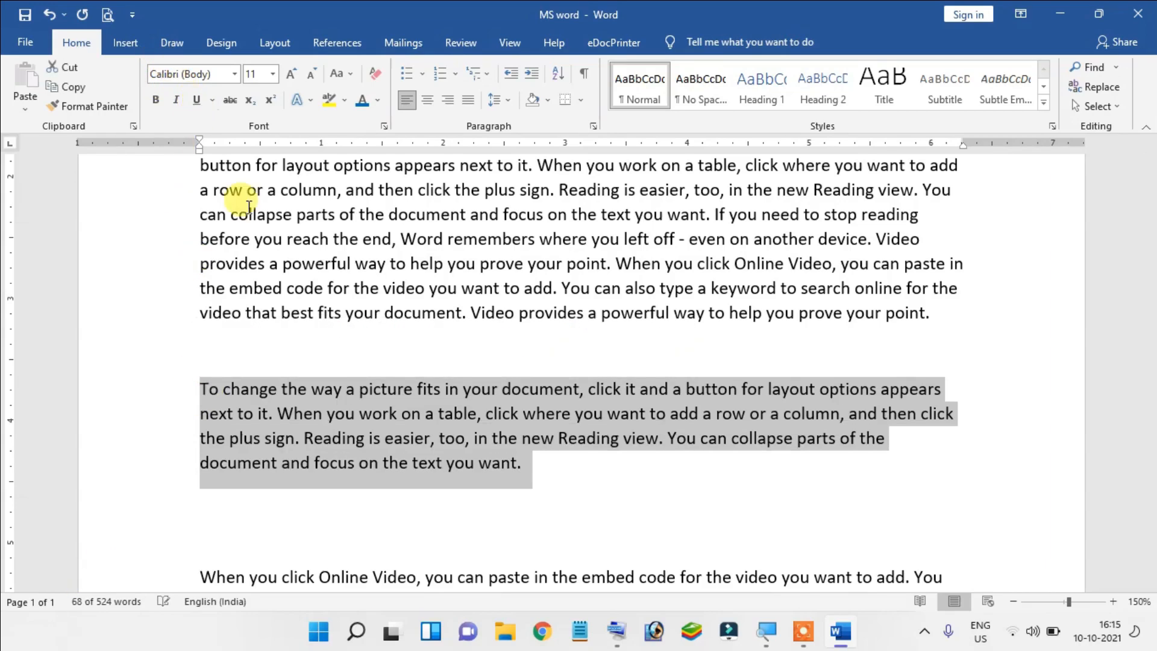
{"action": "left_click", "coordinate": [531, 348]}
{"action": "scroll", "coordinate": [527, 345], "scroll_direction": "up", "scroll_amount": 4}
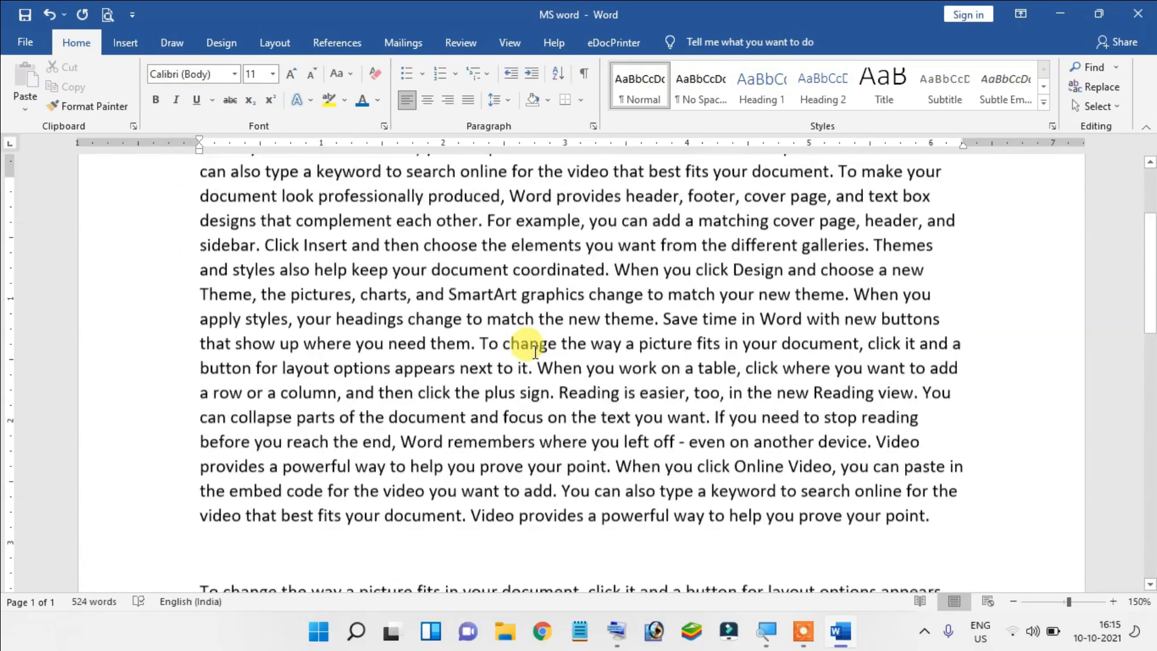
{"action": "scroll", "coordinate": [378, 267], "scroll_direction": "down", "scroll_amount": 3}
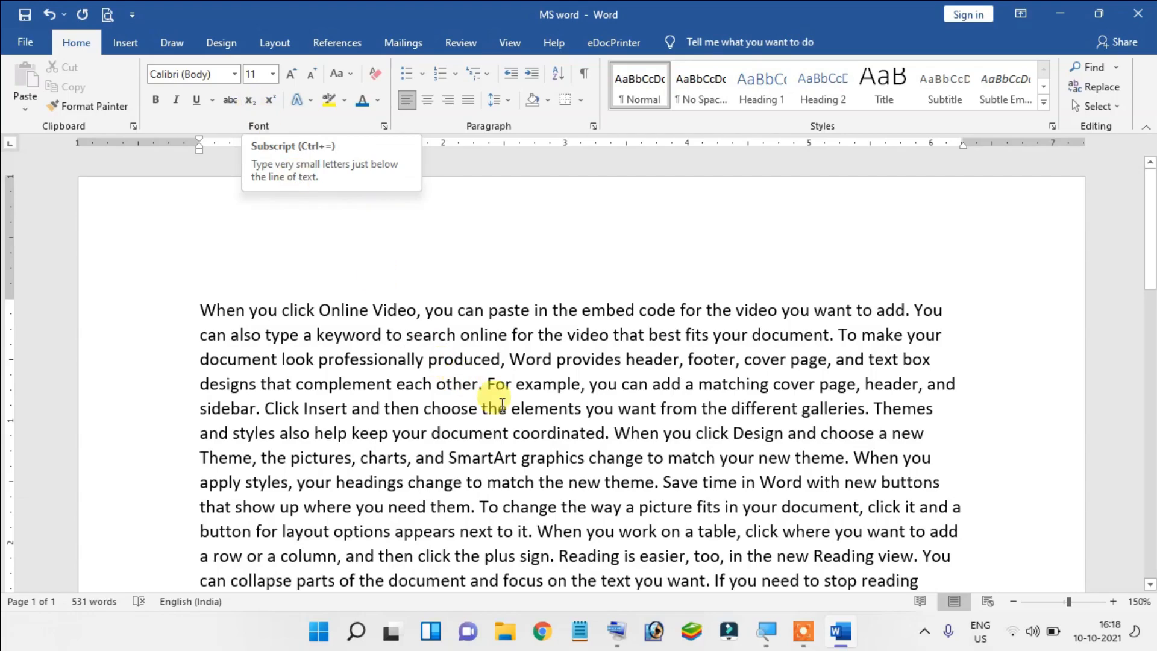
Split the first paragraph after "complement each other." with three line breaks and enter "H20" on the first blank line
{"action": "left_click", "coordinate": [453, 363]}
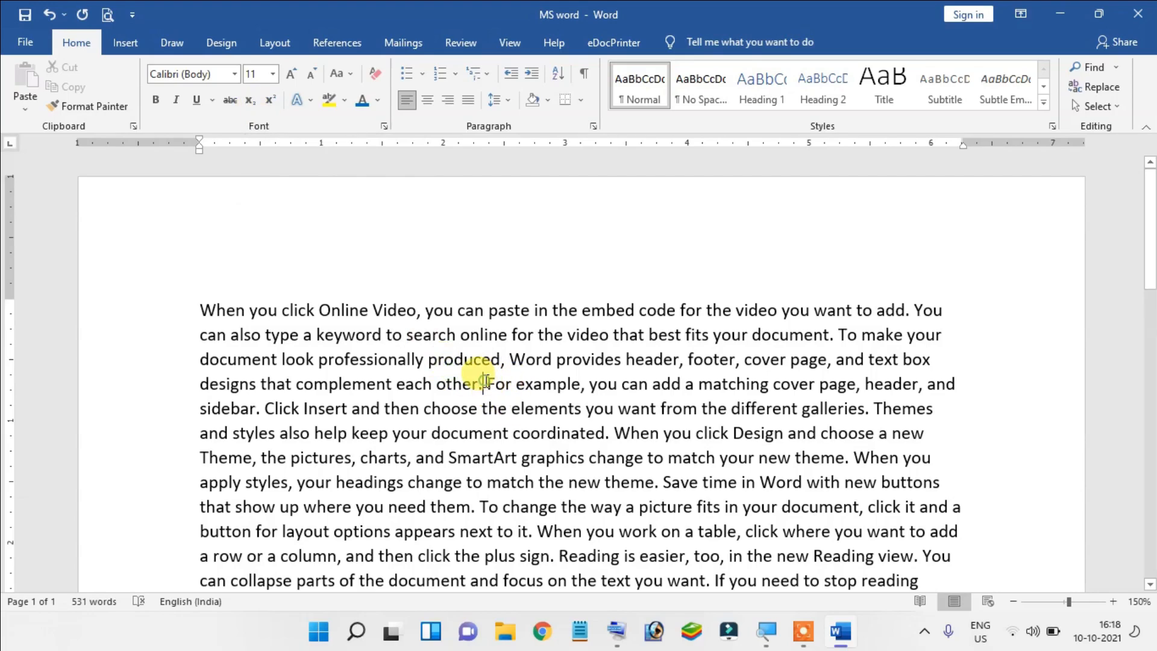
{"action": "left_click", "coordinate": [486, 382]}
{"action": "key", "text": "Return"}
{"action": "key", "text": "Return"}
{"action": "key", "text": "Return"}
{"action": "key", "text": "Up"}
{"action": "key", "text": "Up"}
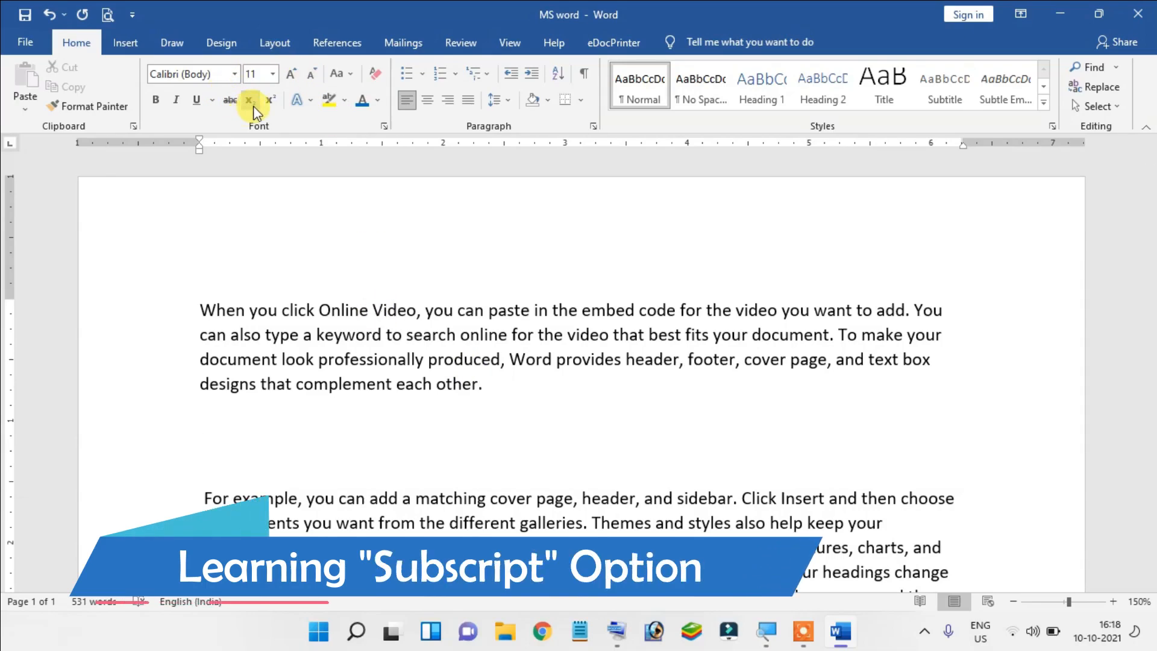
{"action": "type", "text": "H2O"}
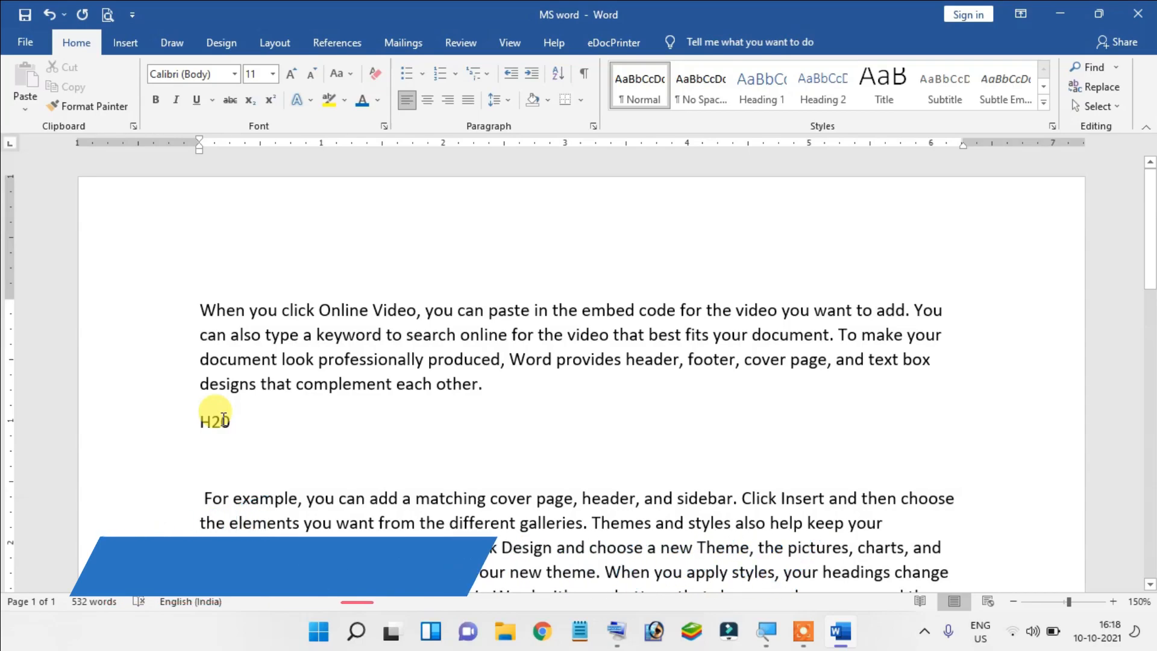
Format the 2 in "H20" as subscript
{"action": "scroll", "coordinate": [223, 420], "scroll_direction": "up", "scroll_amount": 18}
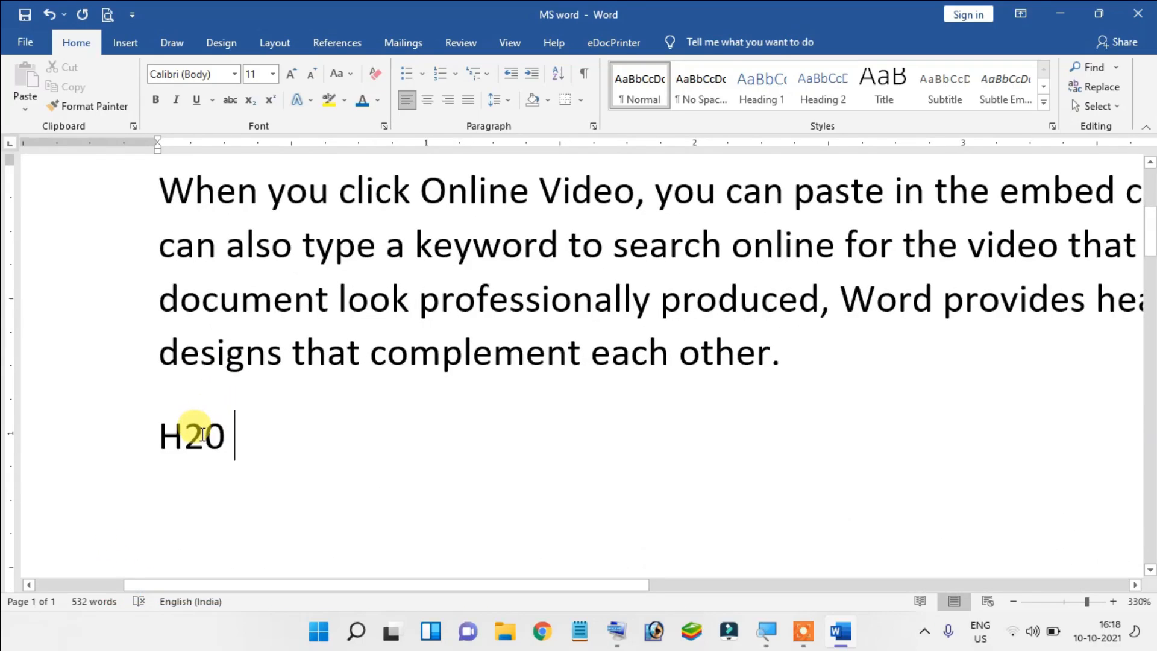
{"action": "left_click_drag", "start_coordinate": [204, 434], "coordinate": [183, 434]}
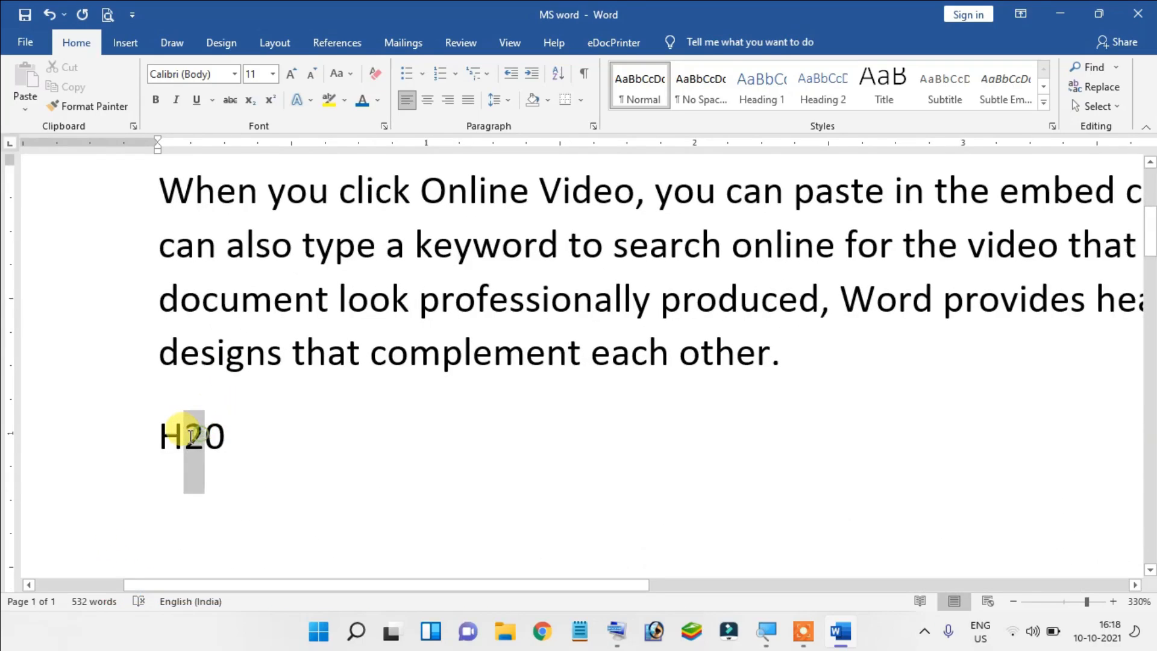
{"action": "left_click", "coordinate": [250, 109]}
{"action": "left_click", "coordinate": [219, 434]}
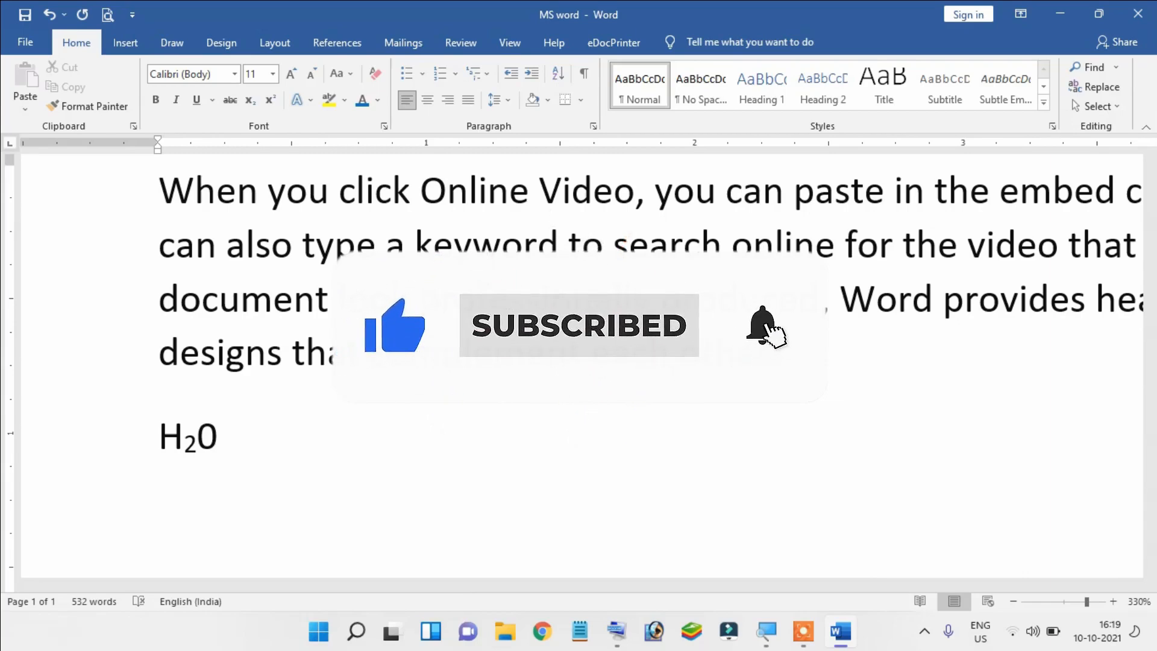
Add "12th" and "10th auto correct" after the H20 formula, separated by spaces
{"action": "type", "text": "12th"}
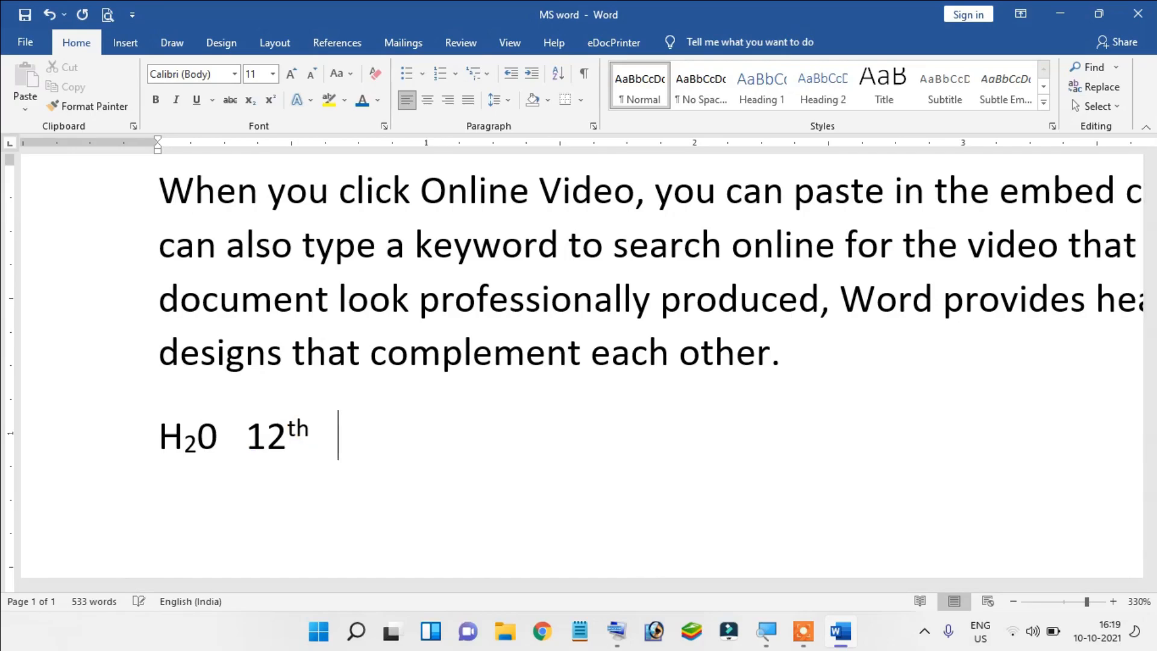
{"action": "type", "text": "10th auto correct"}
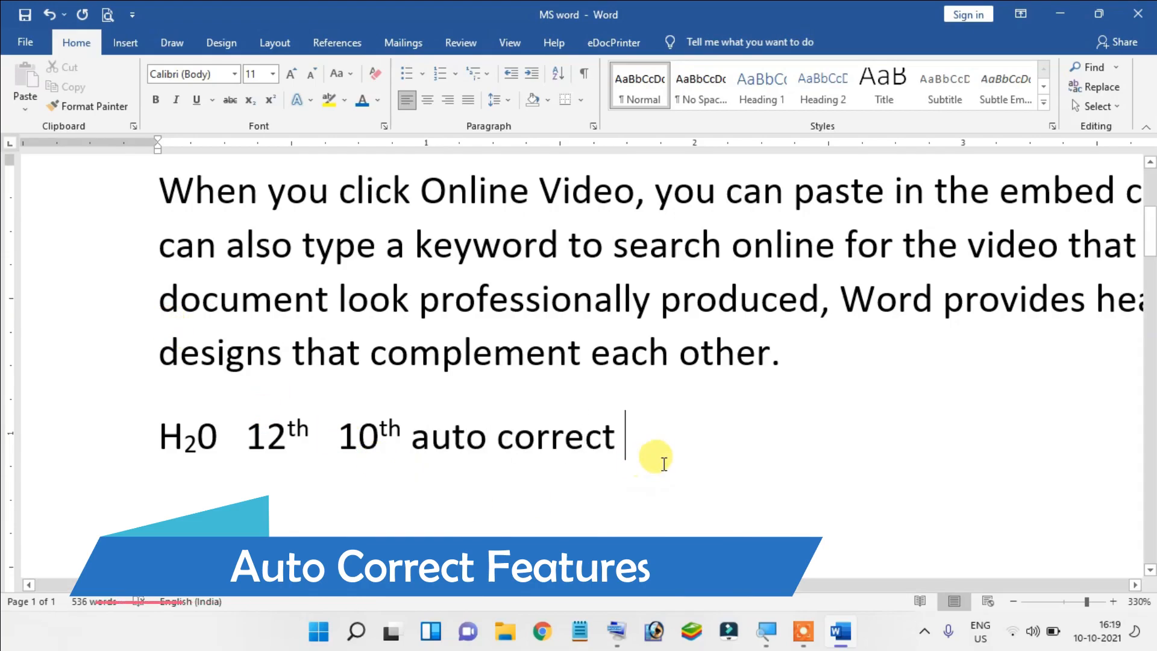
Replace the words "auto correct" after "10th" with a copyright symbol entered as "(c)"
{"action": "left_click_drag", "start_coordinate": [671, 448], "coordinate": [563, 437]}
{"action": "left_click", "coordinate": [425, 437]}
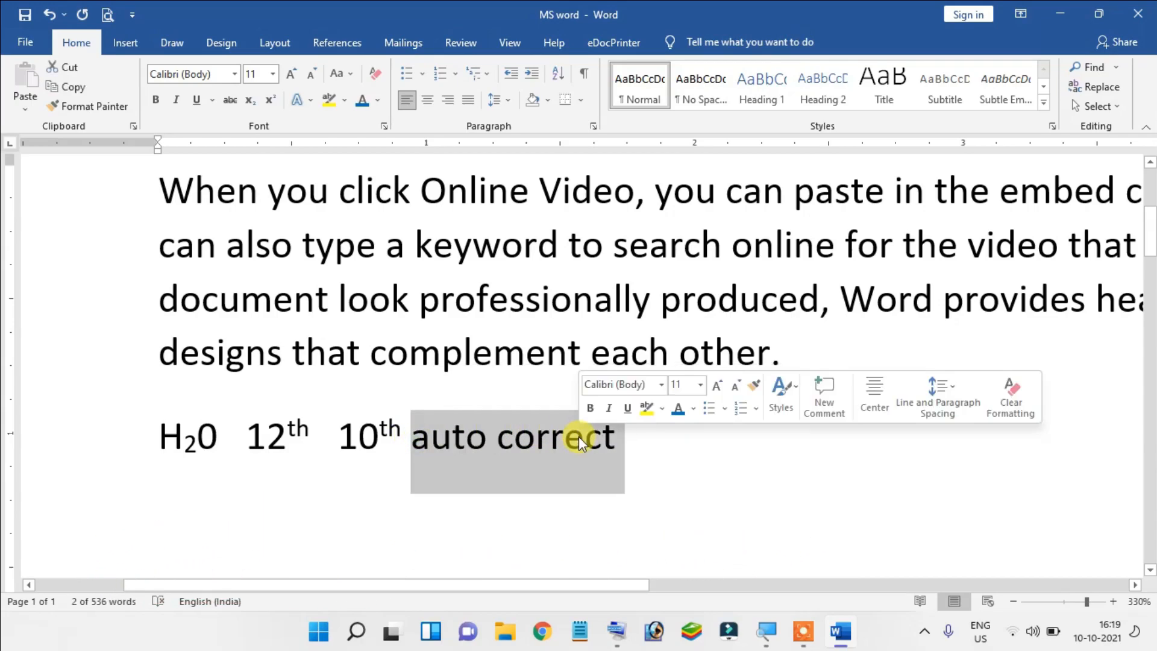
{"action": "key", "text": "Delete"}
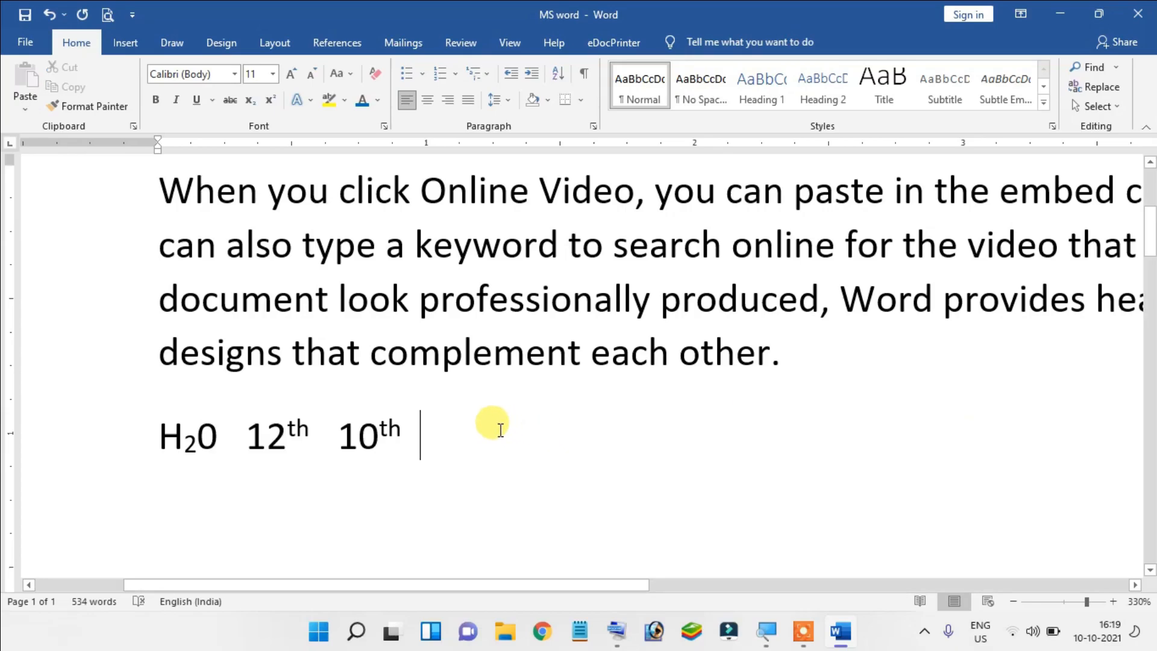
{"action": "type", "text": "(c"}
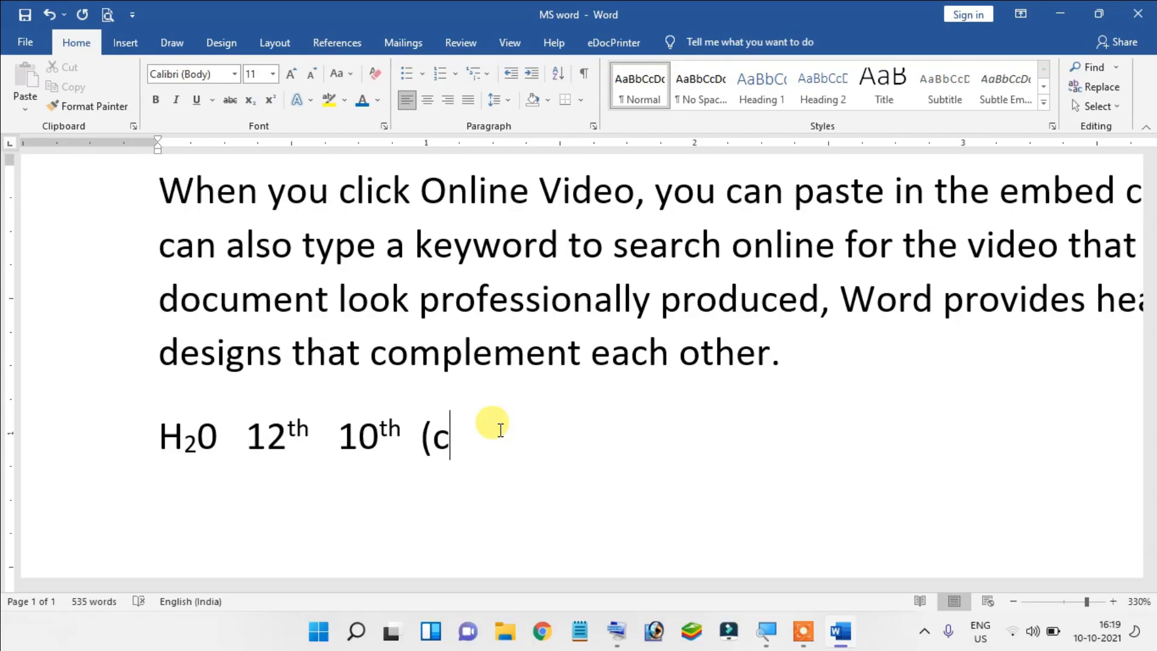
{"action": "type", "text": ")"}
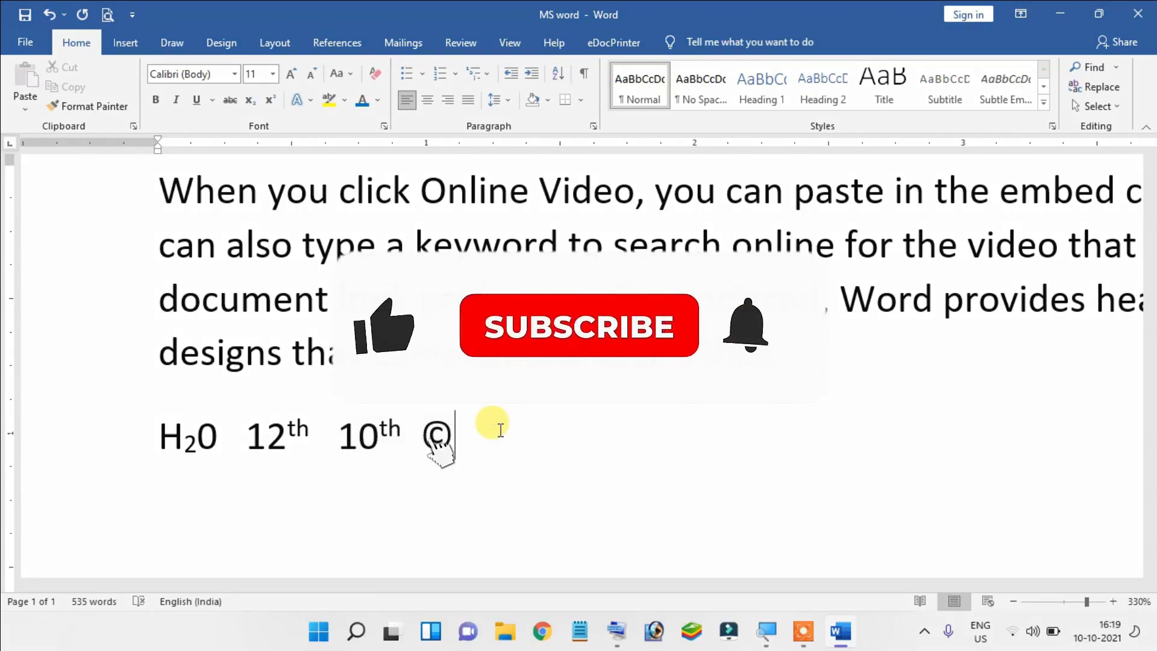
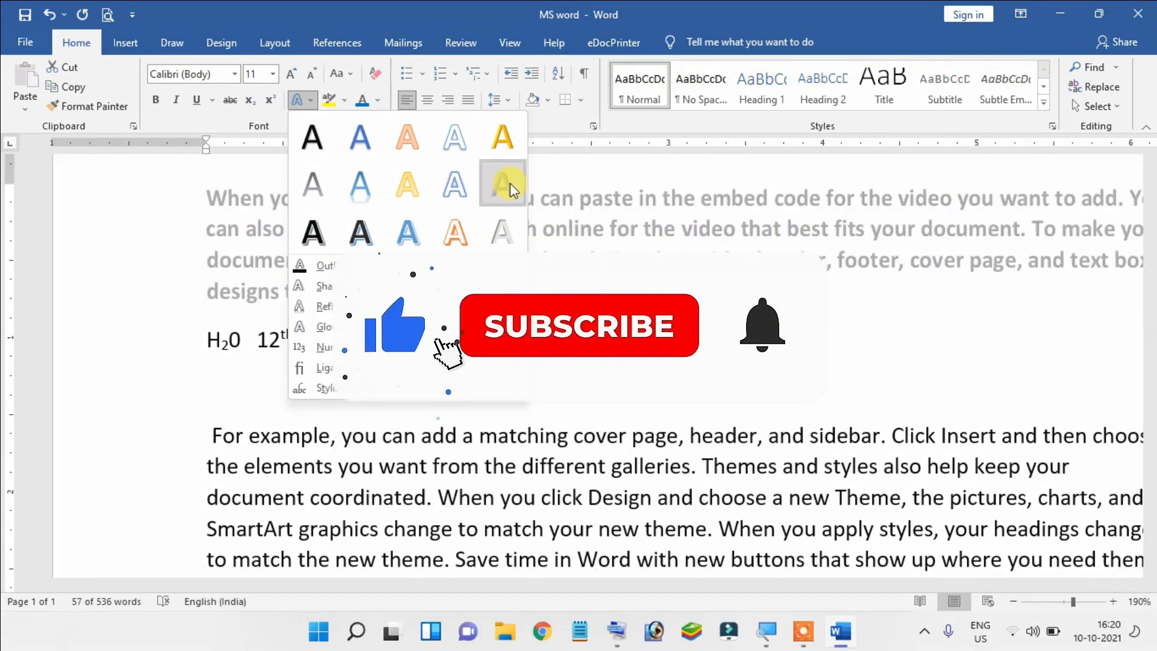
Try a gray text effect and a green highlight on the paragraph starting "When you click Online Video", undoing each one
{"action": "left_click", "coordinate": [510, 182]}
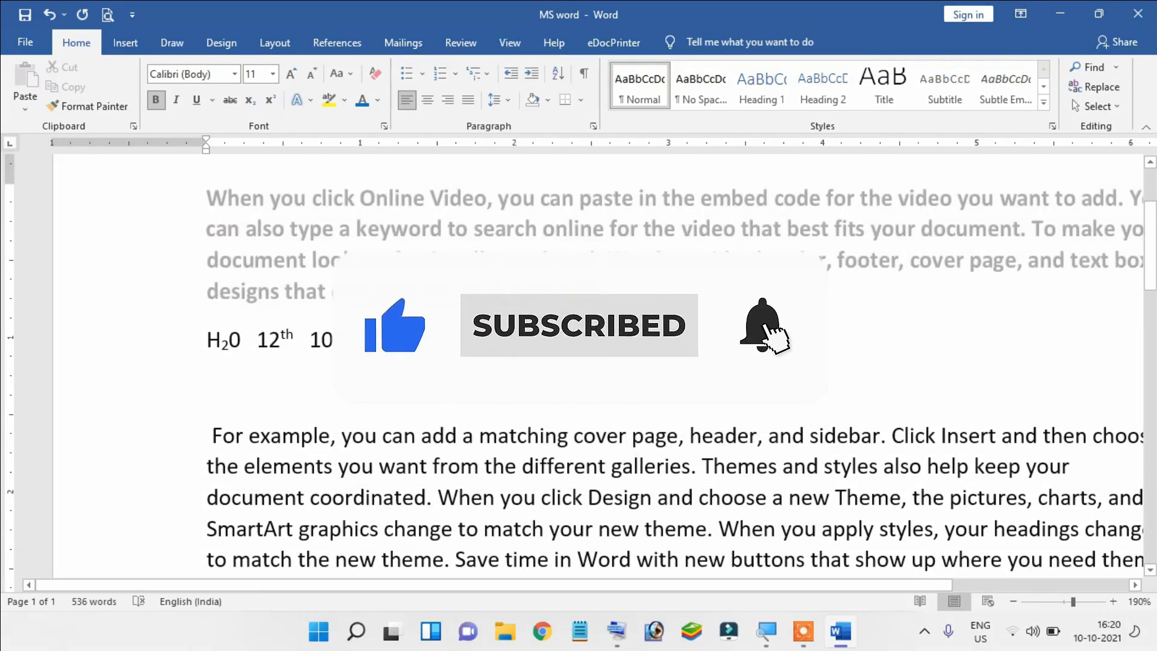
{"action": "key", "text": "ctrl+z"}
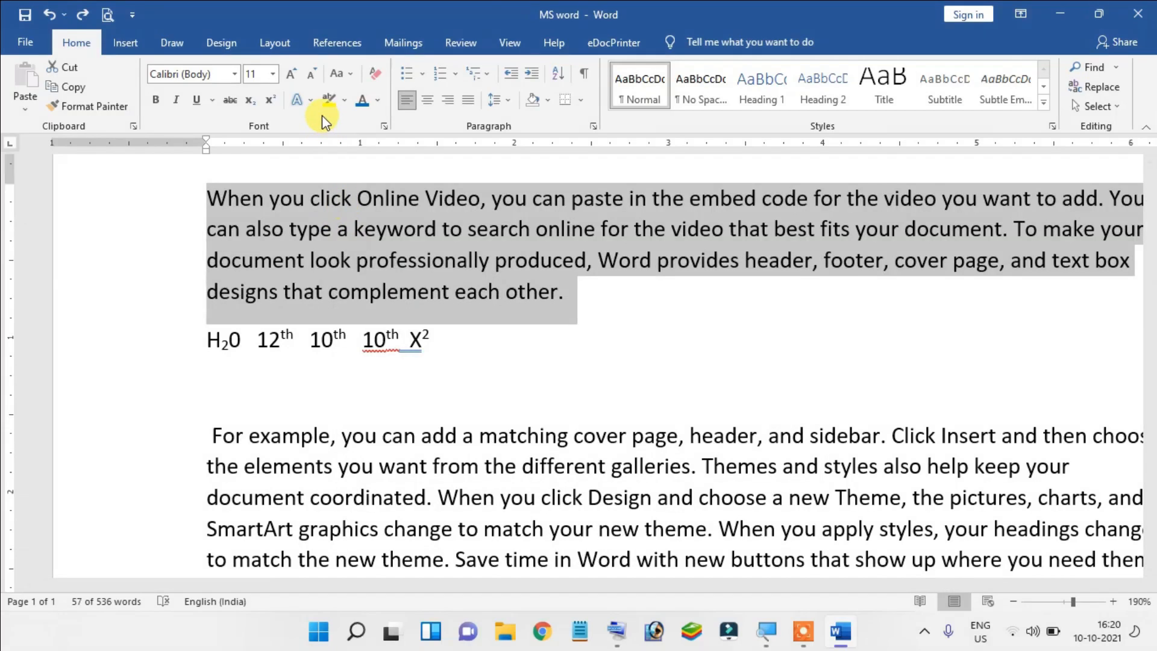
{"action": "left_click", "coordinate": [346, 101]}
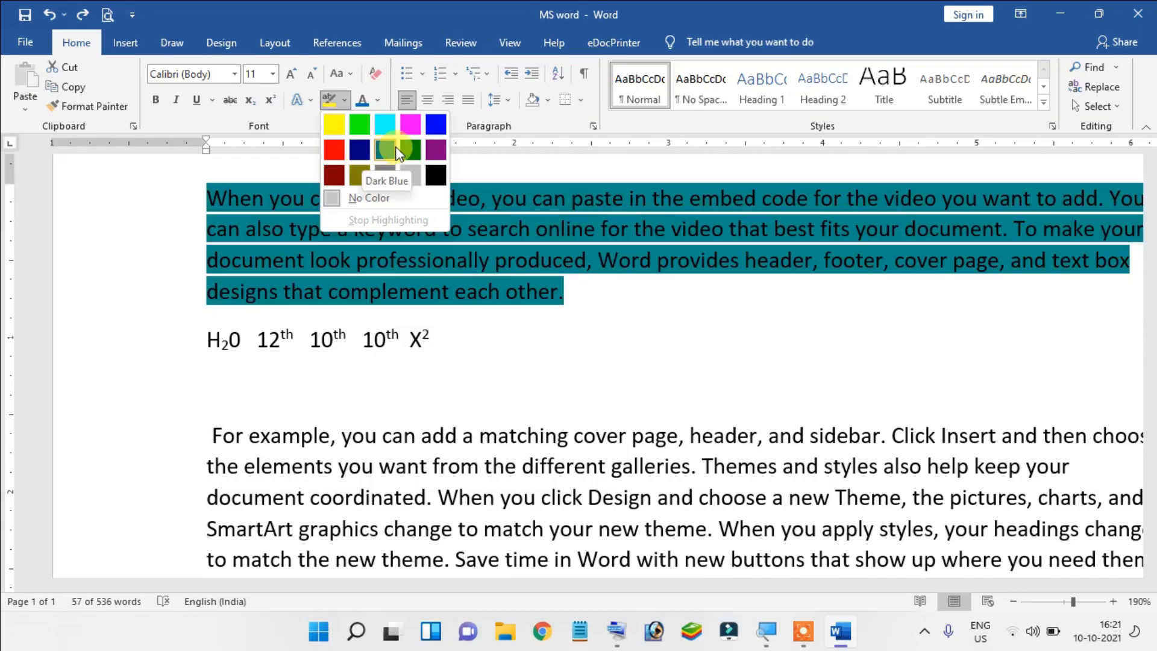
{"action": "left_click", "coordinate": [360, 125]}
{"action": "left_click", "coordinate": [573, 289]}
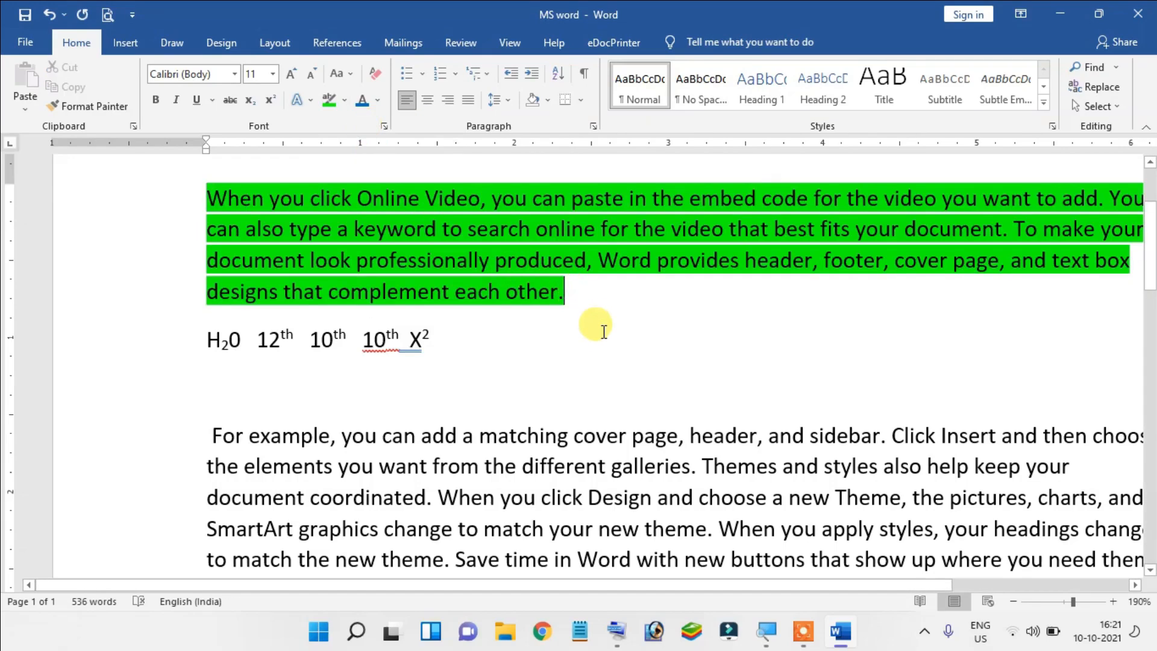
{"action": "triple_click", "coordinate": [556, 316]}
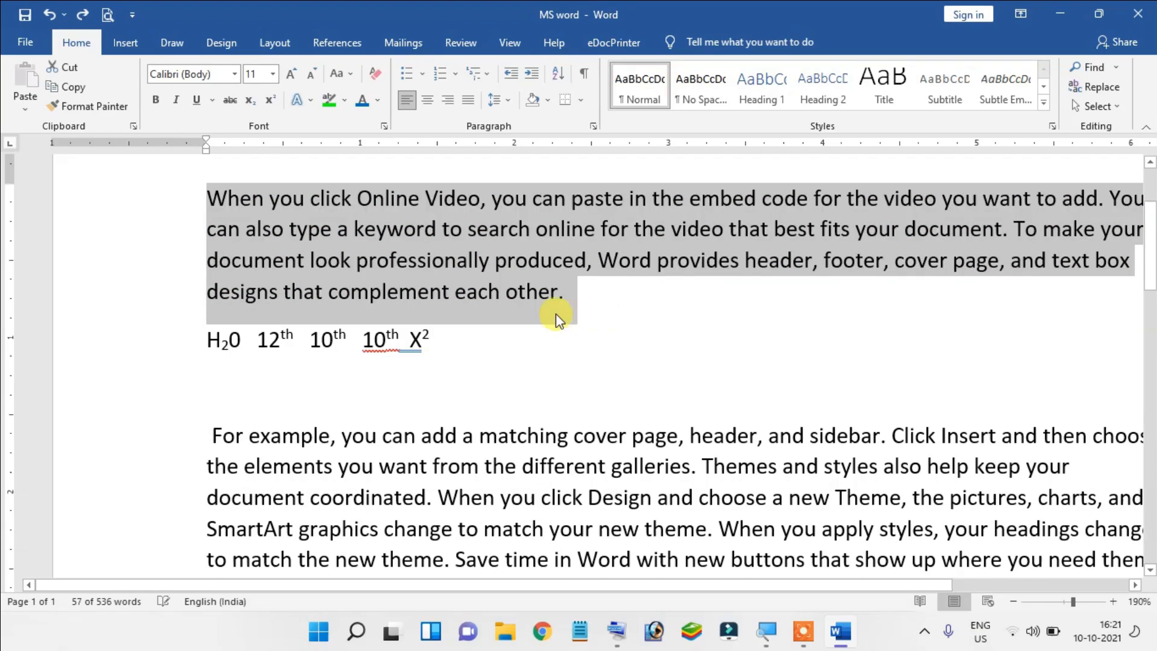
{"action": "left_click", "coordinate": [343, 75]}
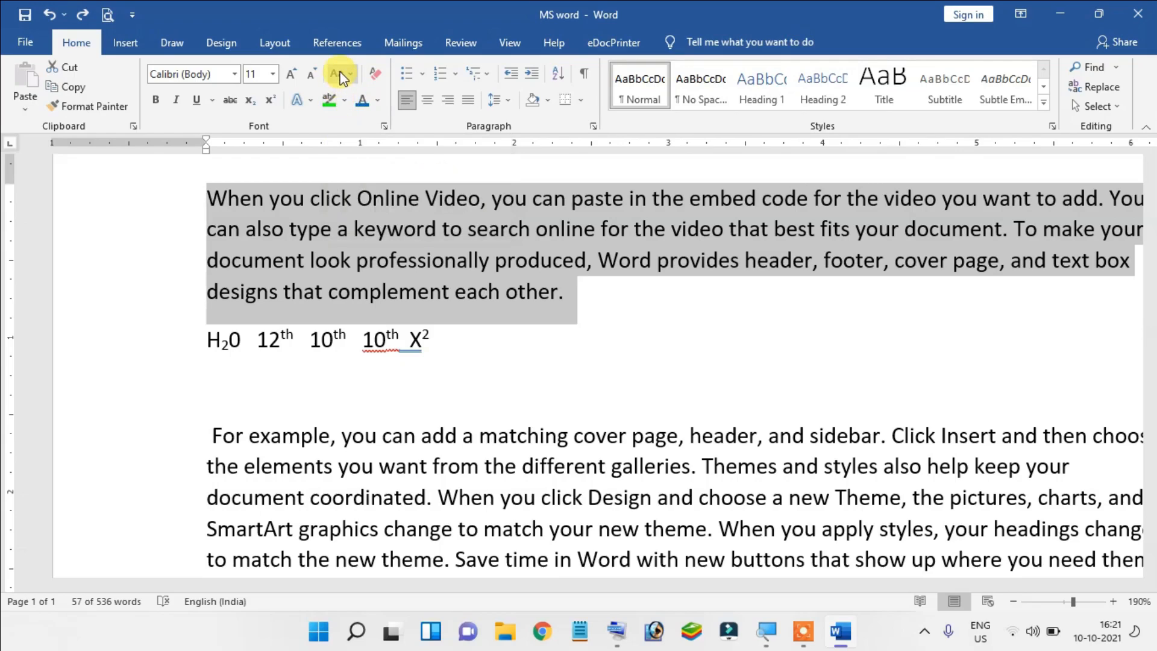
Delete the whole line of subscript and superscript samples starting with "H20" below the first paragraph
{"action": "left_click", "coordinate": [577, 312]}
{"action": "left_click_drag", "start_coordinate": [493, 334], "coordinate": [206, 325]}
{"action": "key", "text": "Delete"}
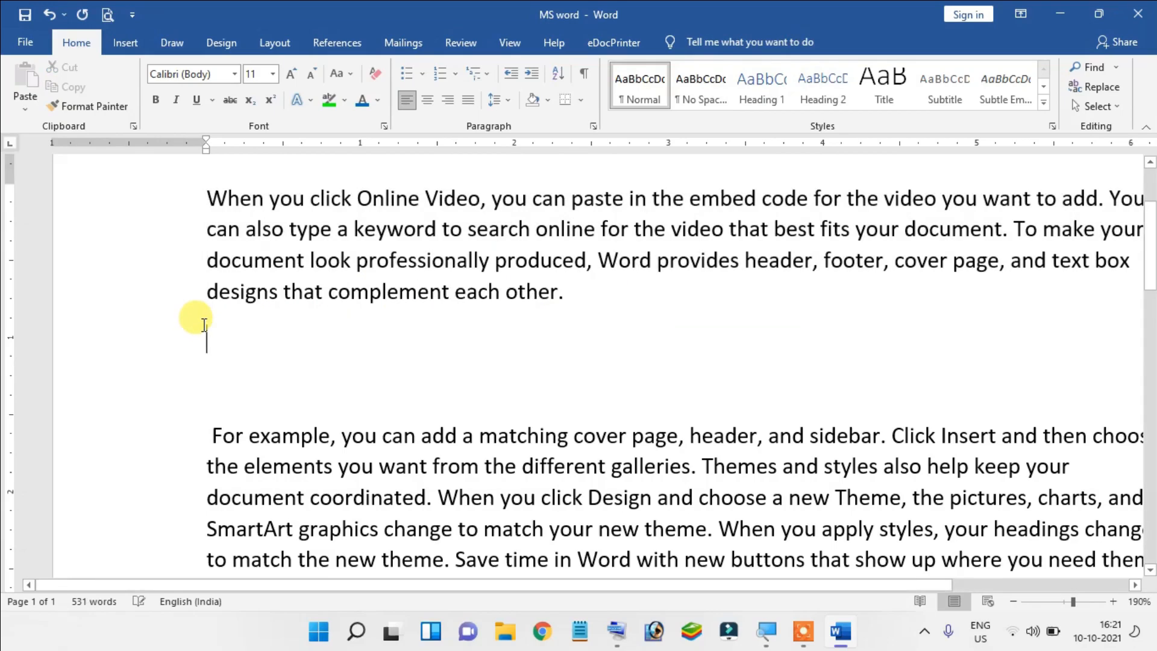
Remove the blank lines after "complement each other." so the "For example" text continues the first paragraph
{"action": "key", "text": "BackSpace"}
{"action": "key", "text": "BackSpace"}
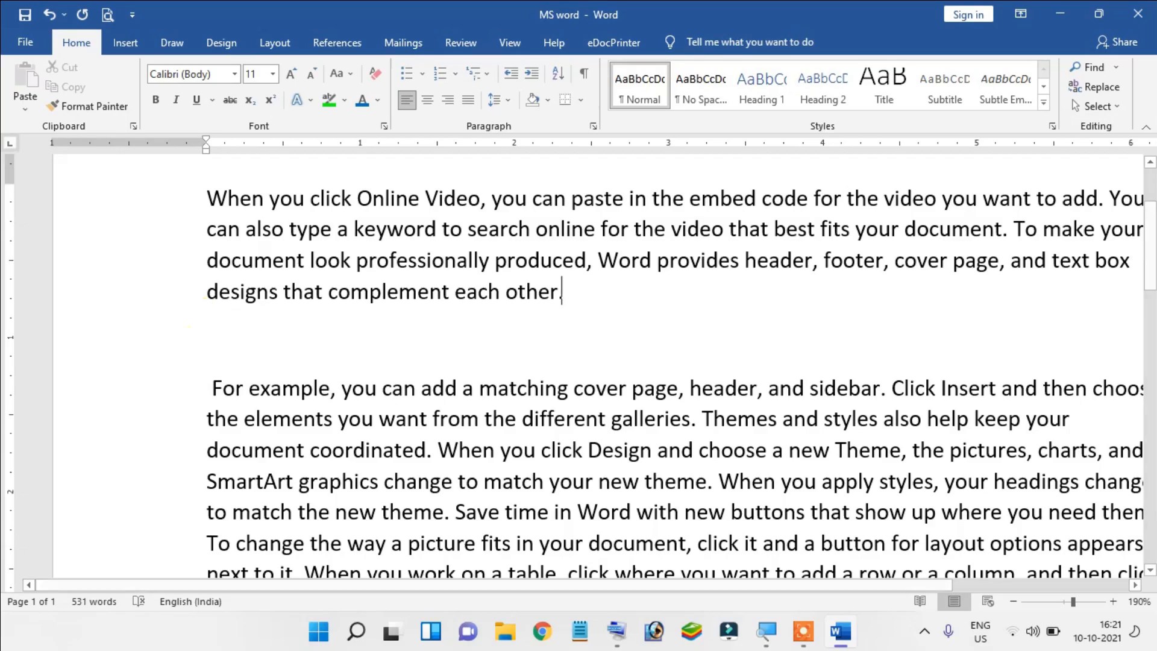
{"action": "type", "text": "."}
{"action": "key", "text": "Delete"}
{"action": "key", "text": "Delete"}
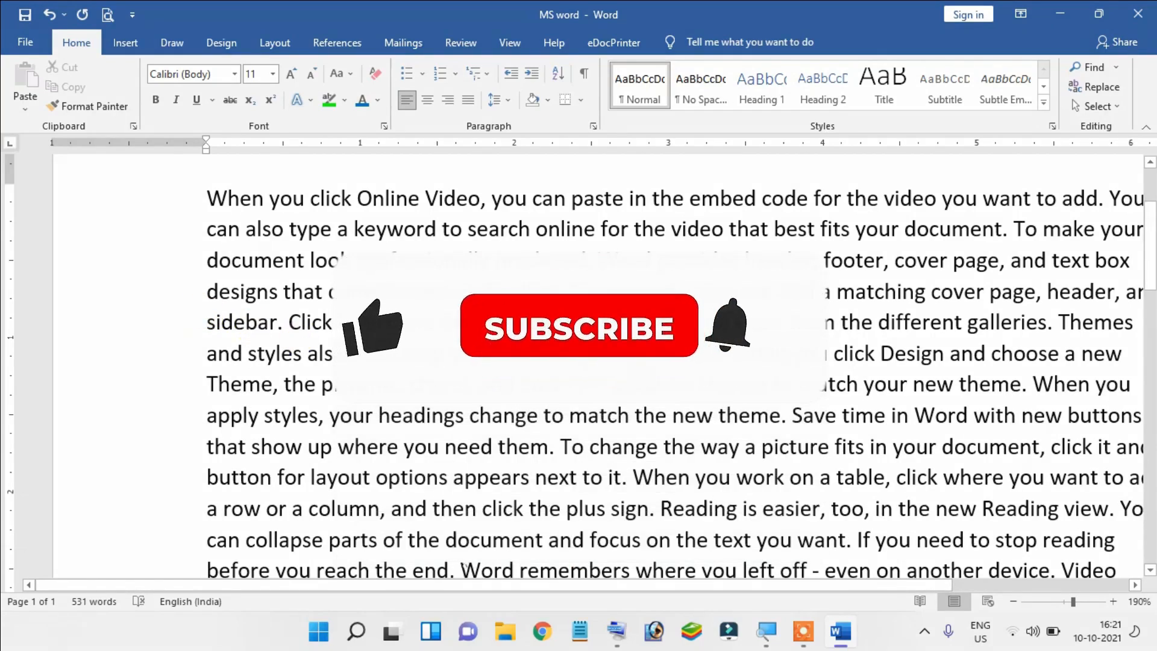
Delete everything below the main paragraph, from the "Ctrl+shift +V ctrl+V paste" line through the closing "For example"
{"action": "scroll", "coordinate": [675, 350], "scroll_direction": "down", "scroll_amount": 3}
{"action": "scroll", "coordinate": [578, 362], "scroll_direction": "down", "scroll_amount": 2}
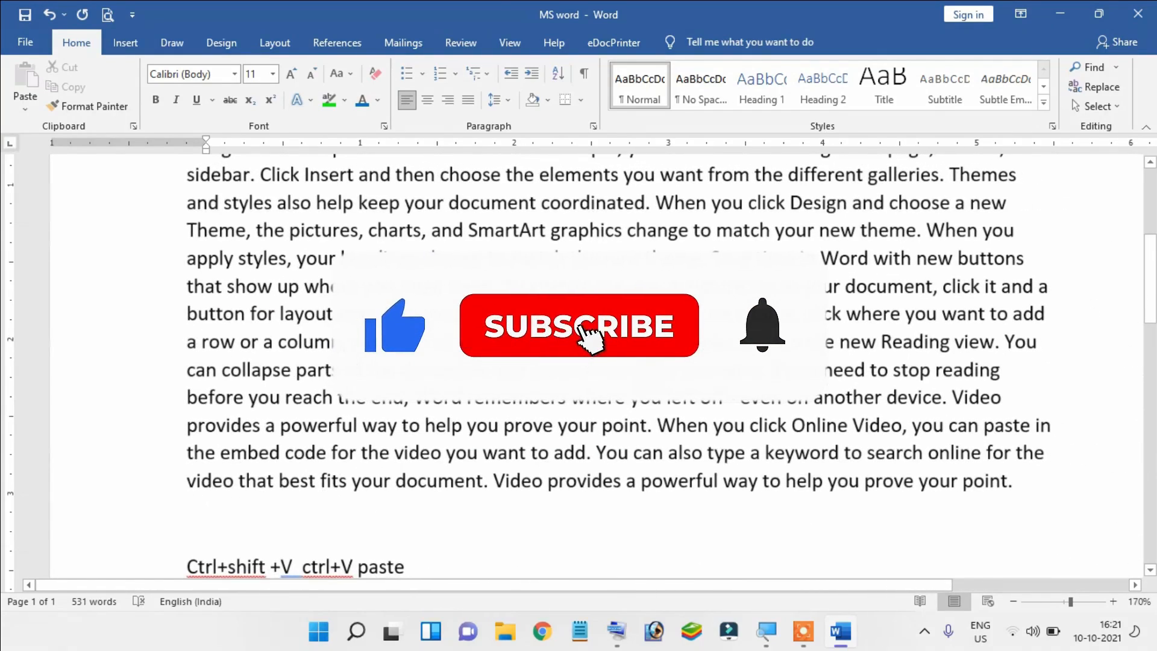
{"action": "scroll", "coordinate": [543, 386], "scroll_direction": "up", "scroll_amount": 2}
{"action": "scroll", "coordinate": [534, 439], "scroll_direction": "down", "scroll_amount": 3}
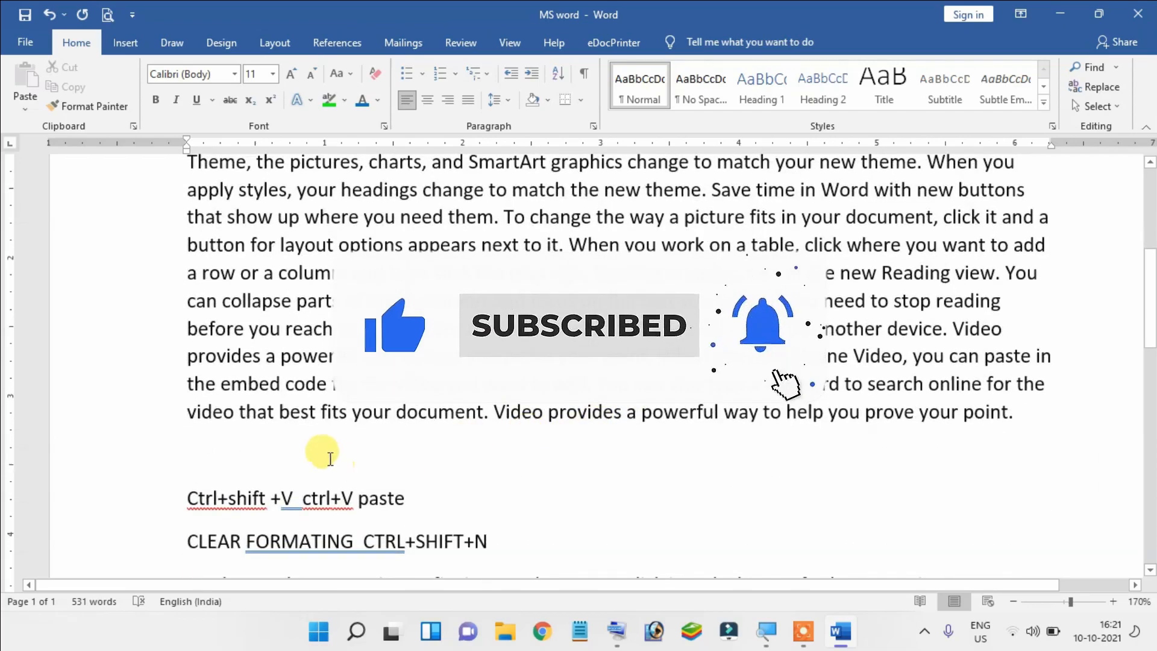
{"action": "left_click_drag", "start_coordinate": [271, 449], "coordinate": [554, 646]}
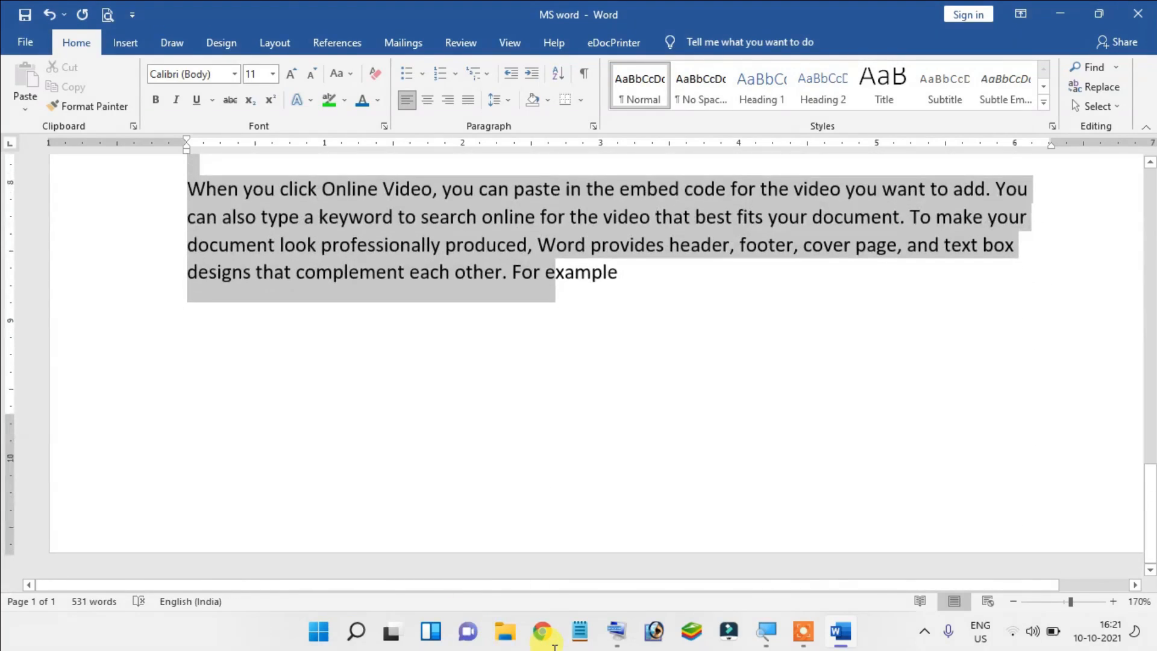
{"action": "key", "text": "Delete"}
{"action": "scroll", "coordinate": [467, 400], "scroll_direction": "up", "scroll_amount": 2}
{"action": "left_click", "coordinate": [176, 279]}
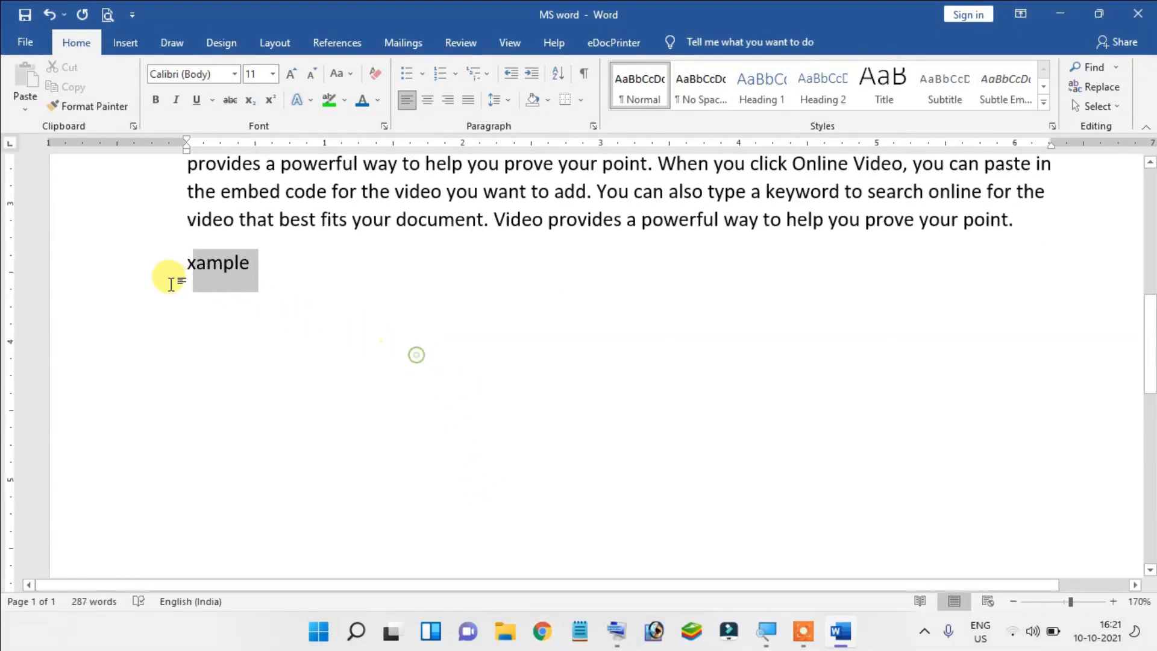
{"action": "key", "text": "Delete"}
{"action": "scroll", "coordinate": [904, 362], "scroll_direction": "up", "scroll_amount": 5}
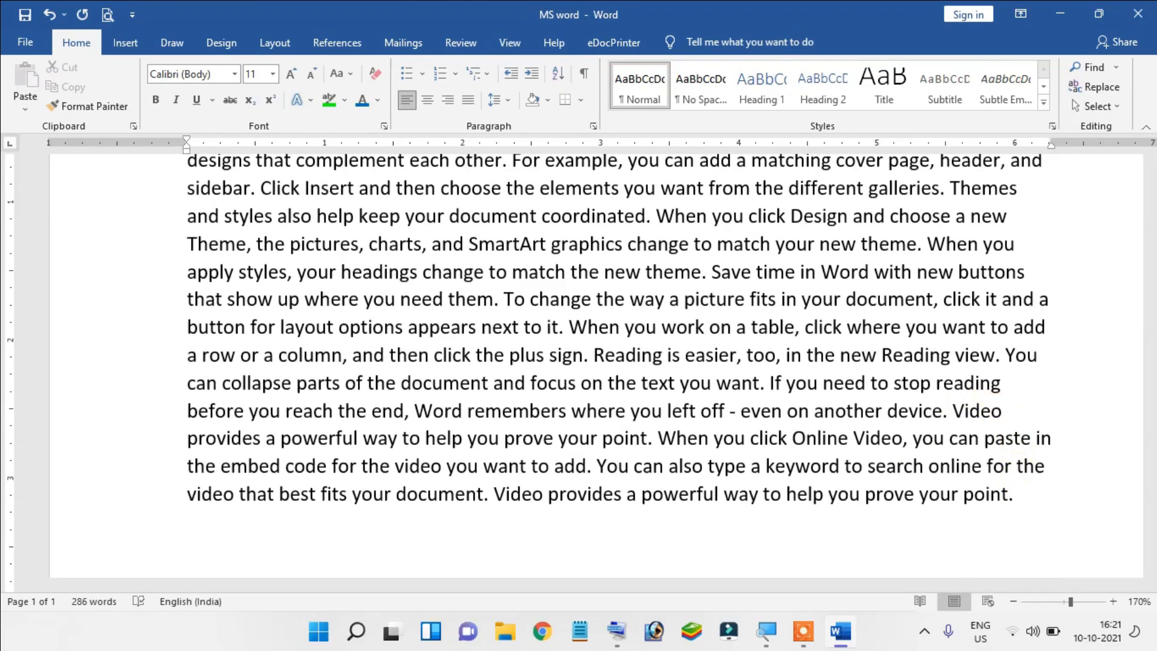
{"action": "scroll", "coordinate": [873, 430], "scroll_direction": "up", "scroll_amount": 4}
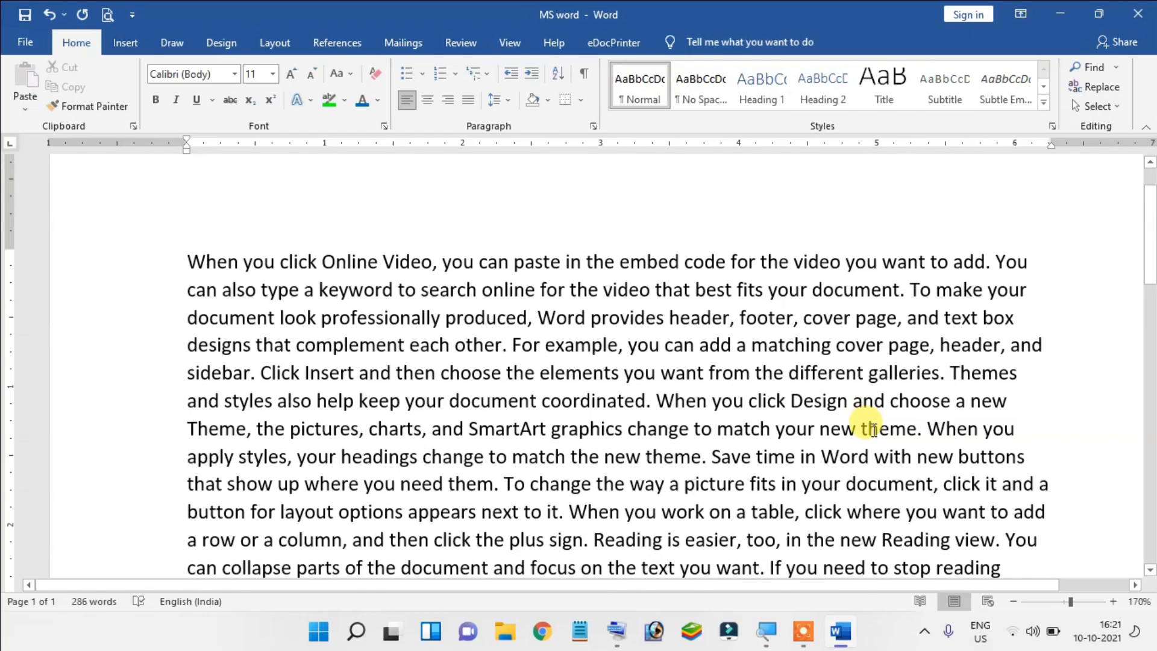
{"action": "scroll", "coordinate": [873, 431], "scroll_direction": "down", "scroll_amount": 1}
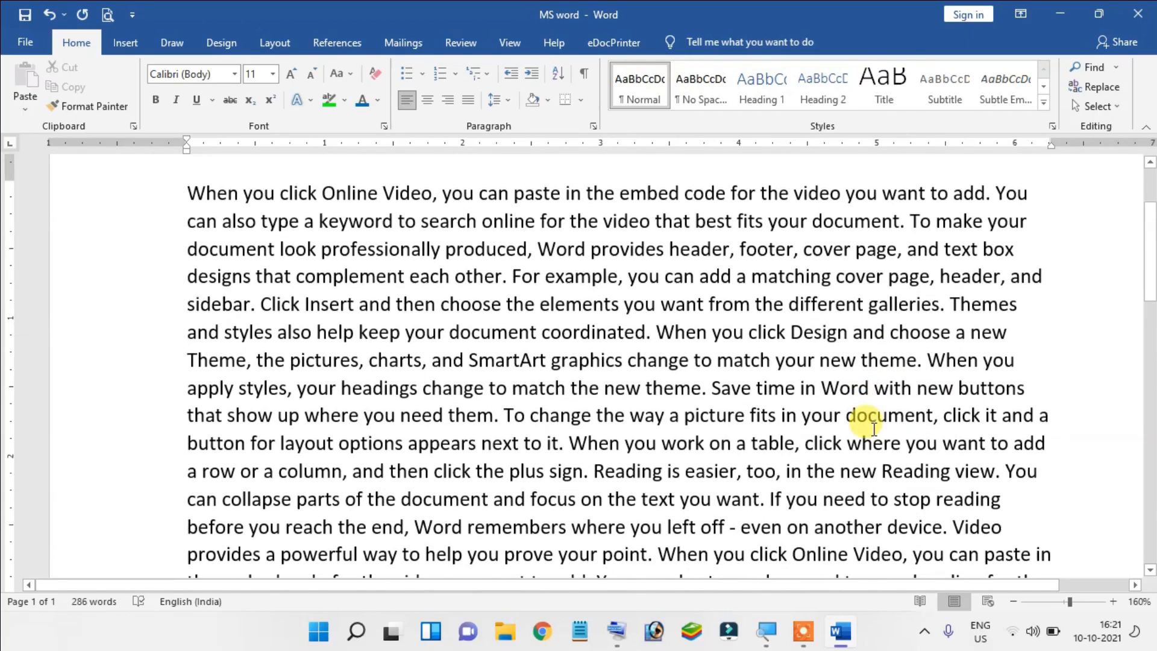
{"action": "scroll", "coordinate": [873, 430], "scroll_direction": "down", "scroll_amount": 2}
{"action": "left_click", "coordinate": [415, 308]}
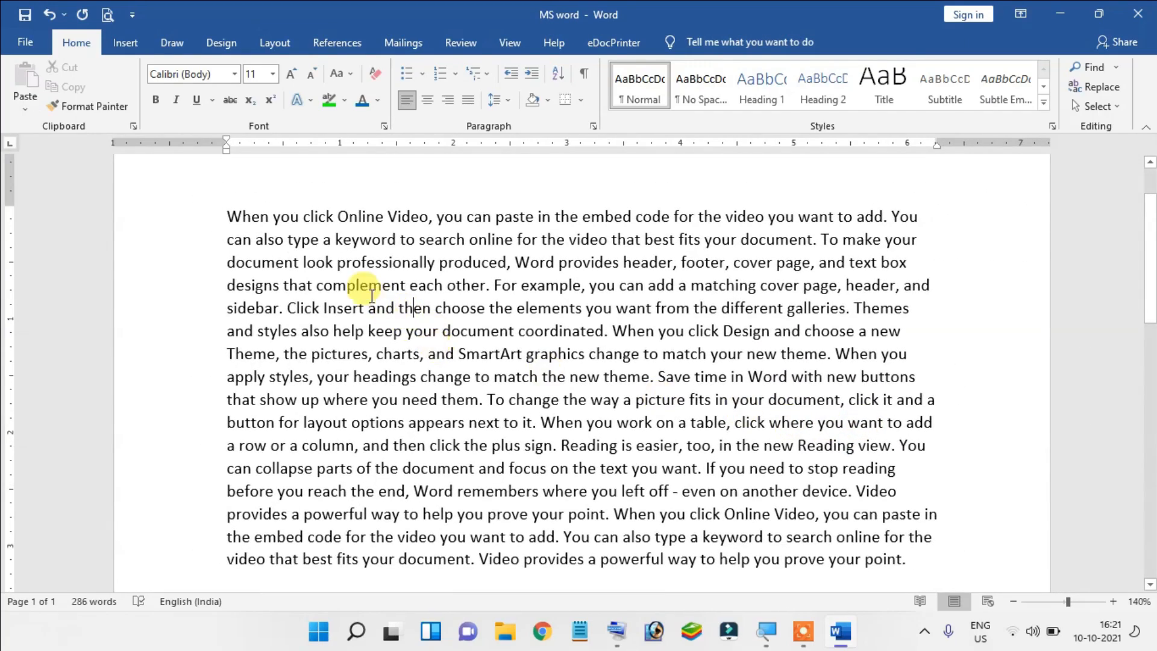
{"action": "left_click", "coordinate": [353, 308]}
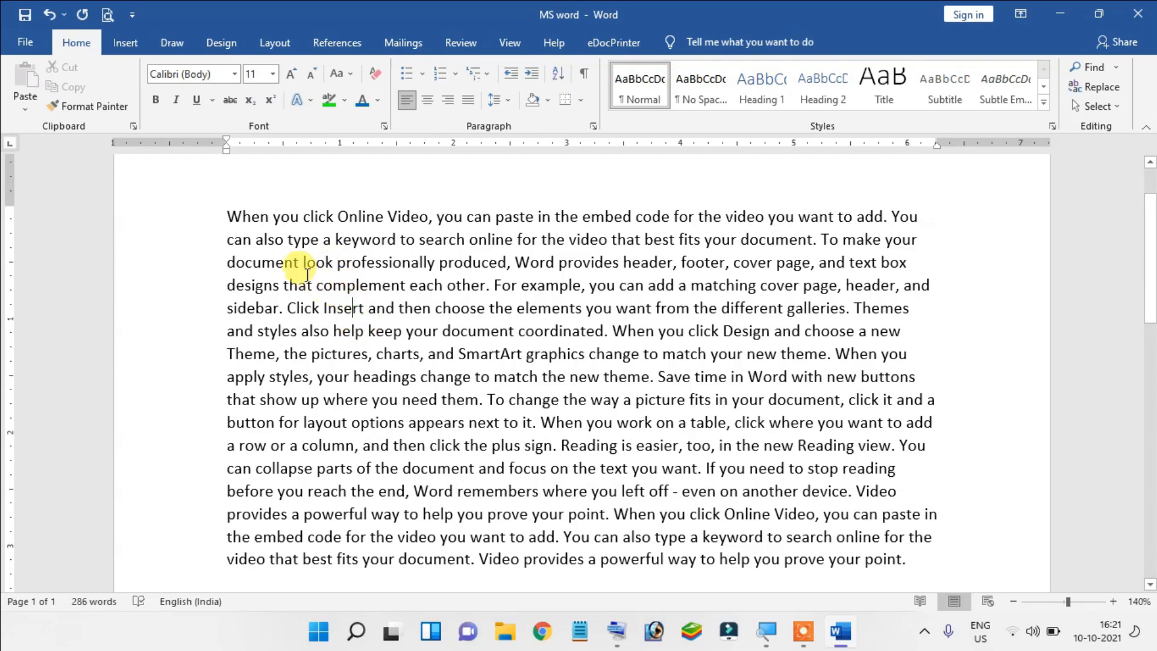
{"action": "left_click", "coordinate": [451, 308]}
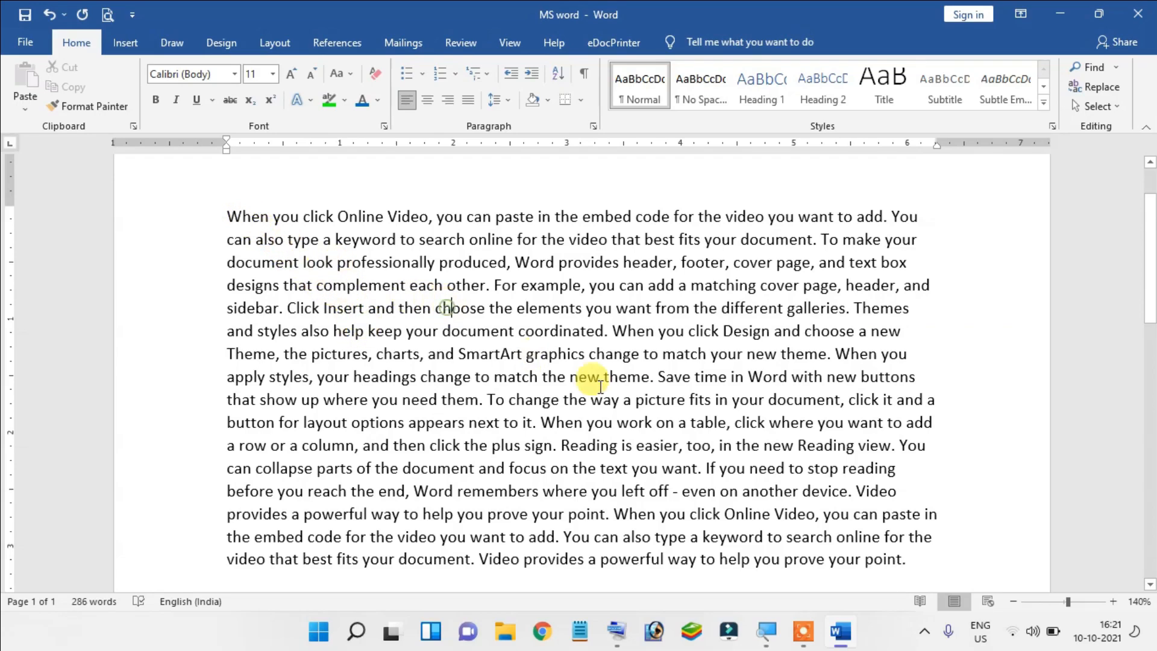
{"action": "scroll", "coordinate": [657, 400], "scroll_direction": "down", "scroll_amount": 2}
{"action": "scroll", "coordinate": [663, 404], "scroll_direction": "up", "scroll_amount": 2}
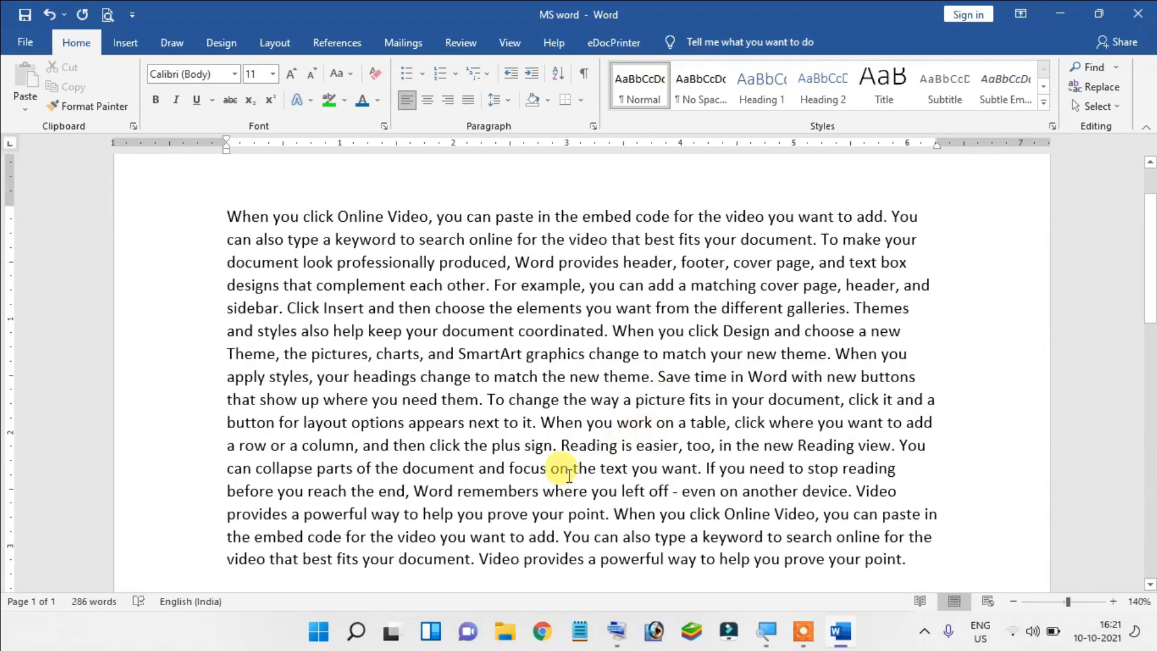
Change the case of the whole paragraph starting "When you click Online Video" to UPPERCASE
{"action": "left_click", "coordinate": [580, 347]}
{"action": "scroll", "coordinate": [752, 412], "scroll_direction": "down", "scroll_amount": 1}
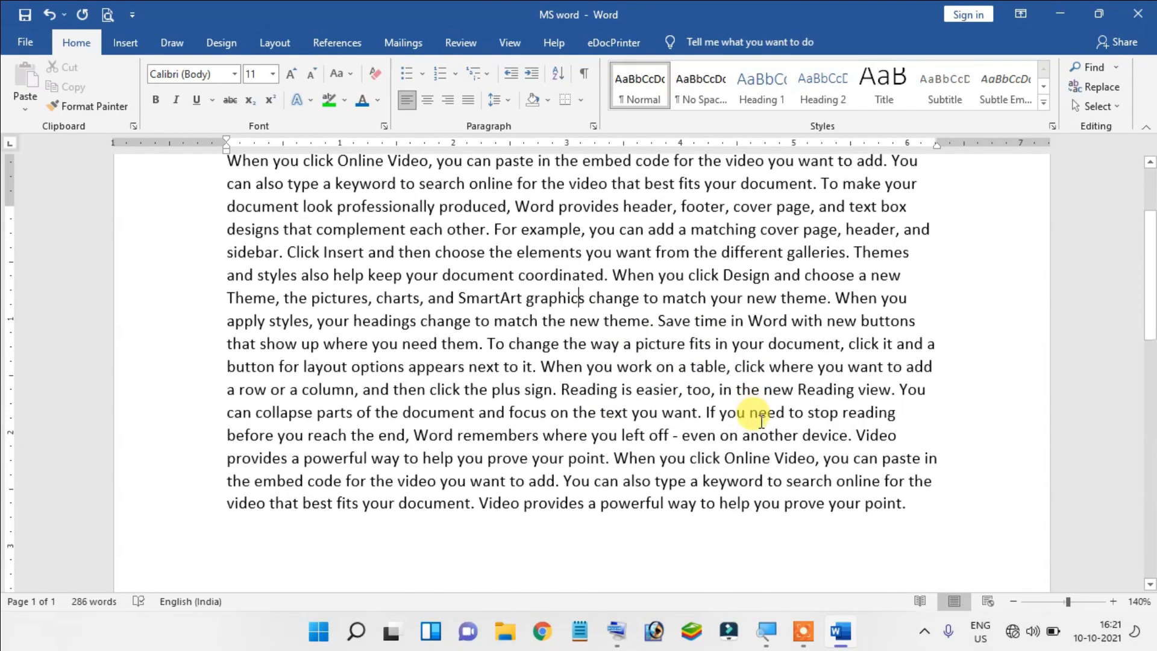
{"action": "scroll", "coordinate": [766, 421], "scroll_direction": "up", "scroll_amount": 2}
{"action": "scroll", "coordinate": [781, 422], "scroll_direction": "down", "scroll_amount": 1}
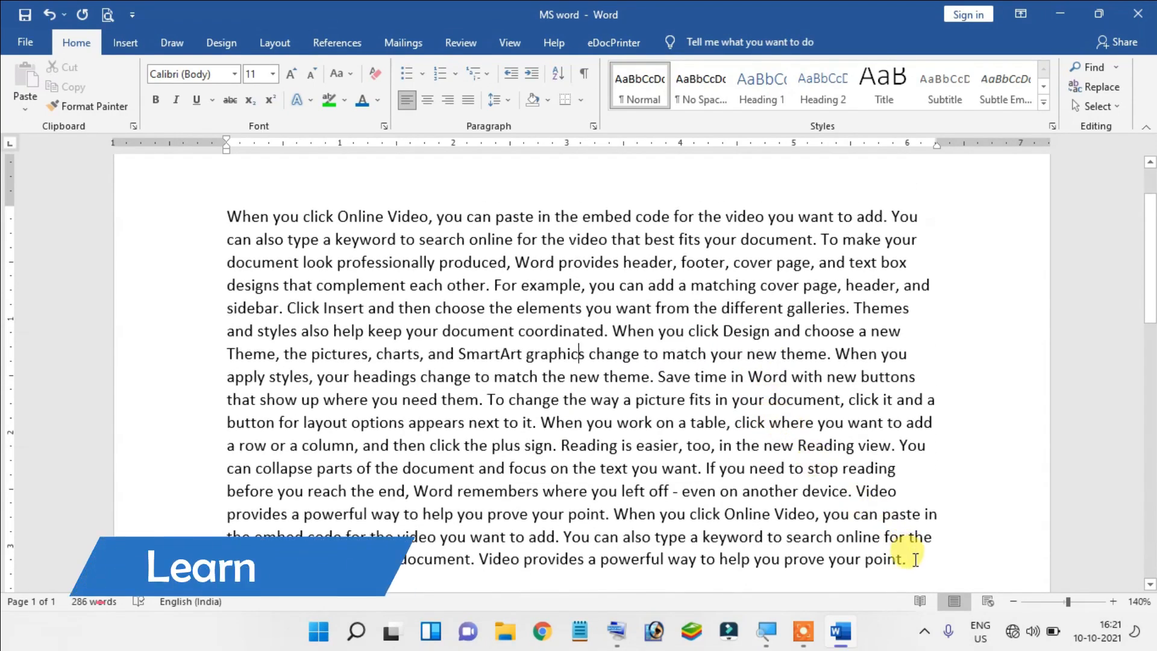
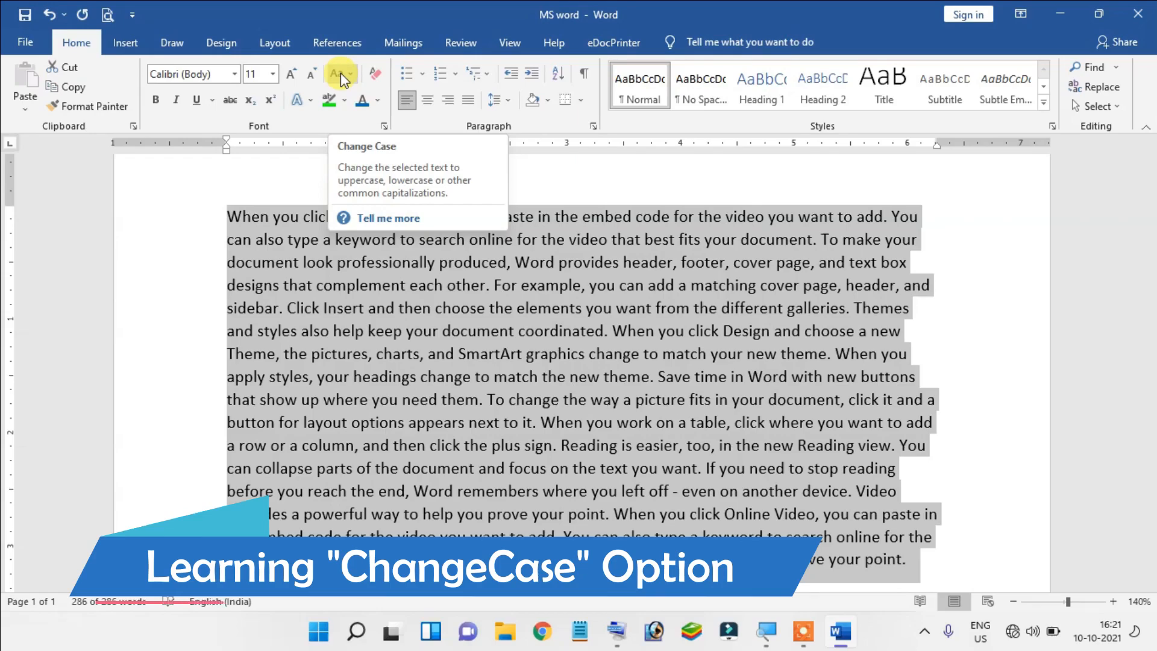
{"action": "left_click", "coordinate": [341, 73]}
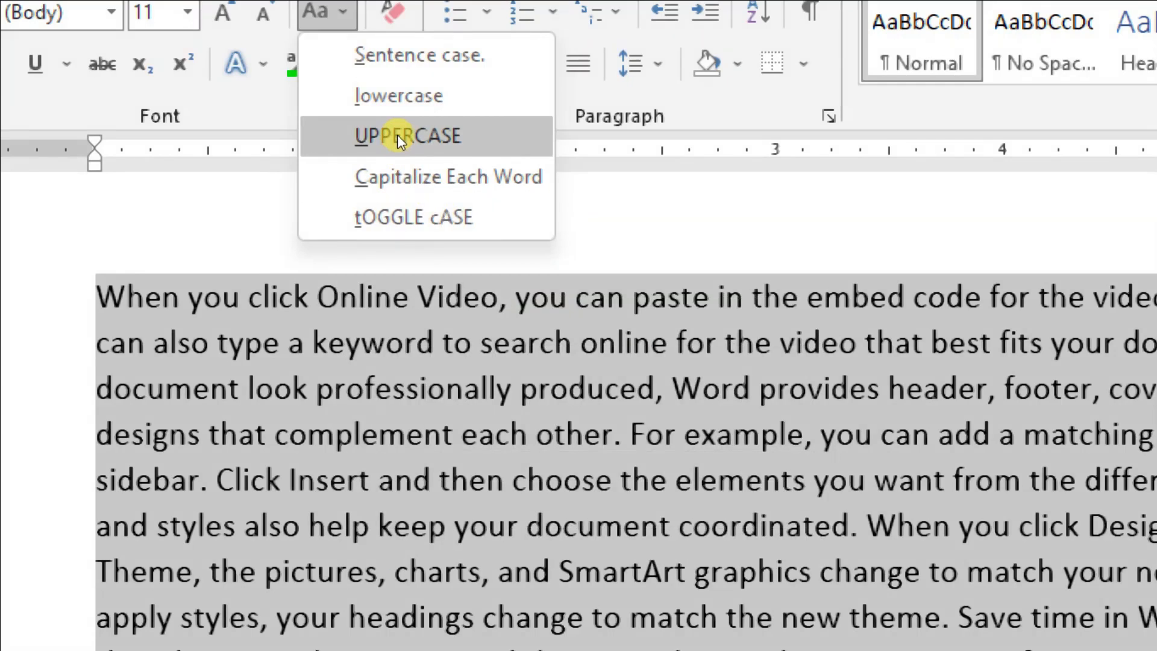
{"action": "left_click", "coordinate": [397, 135]}
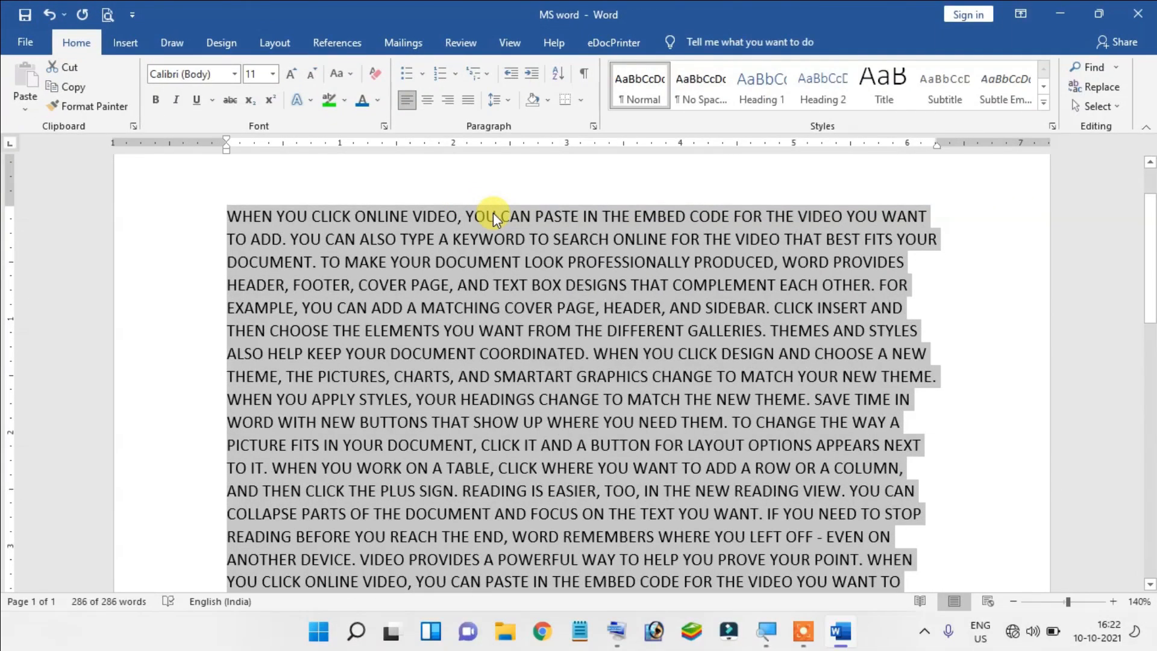
{"action": "scroll", "coordinate": [650, 292], "scroll_direction": "down", "scroll_amount": 3}
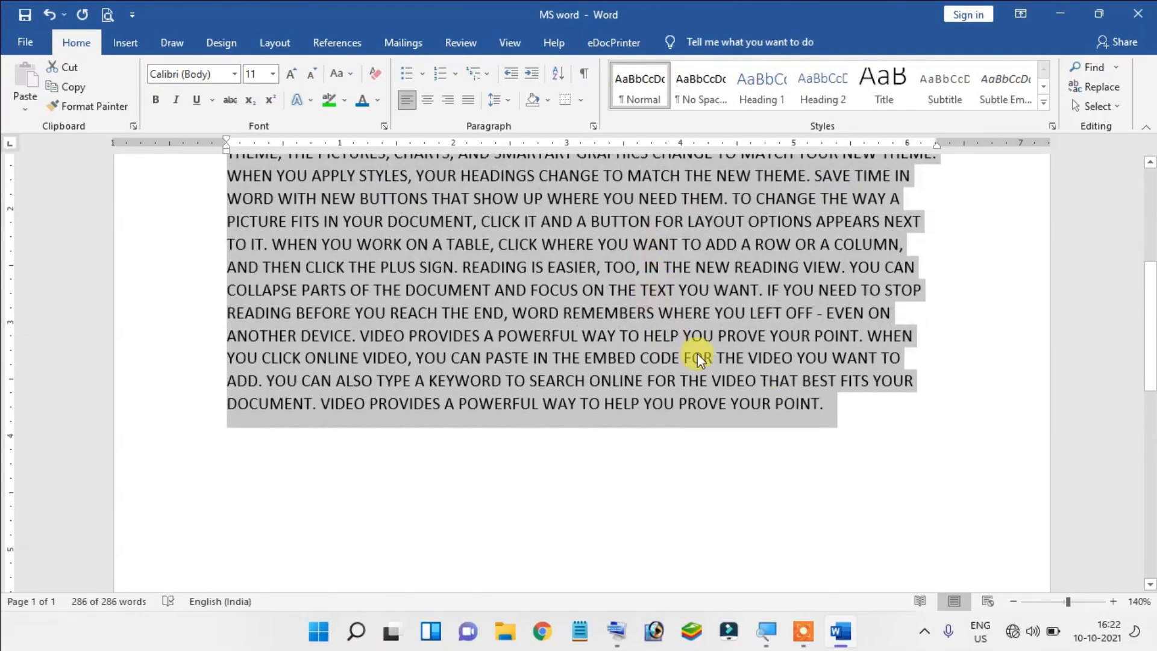
{"action": "scroll", "coordinate": [782, 376], "scroll_direction": "up", "scroll_amount": 2}
{"action": "scroll", "coordinate": [781, 373], "scroll_direction": "up", "scroll_amount": 2}
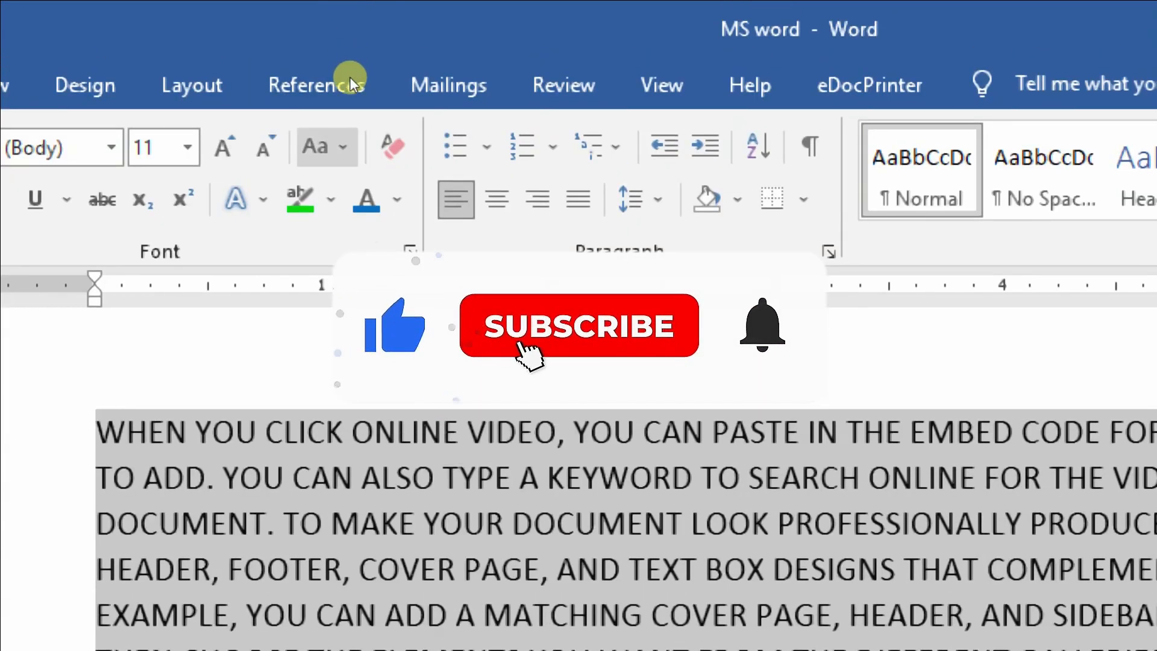
Change the selected paragraph's case to lowercase, followed by Capitalize Each Word
{"action": "left_click", "coordinate": [341, 23]}
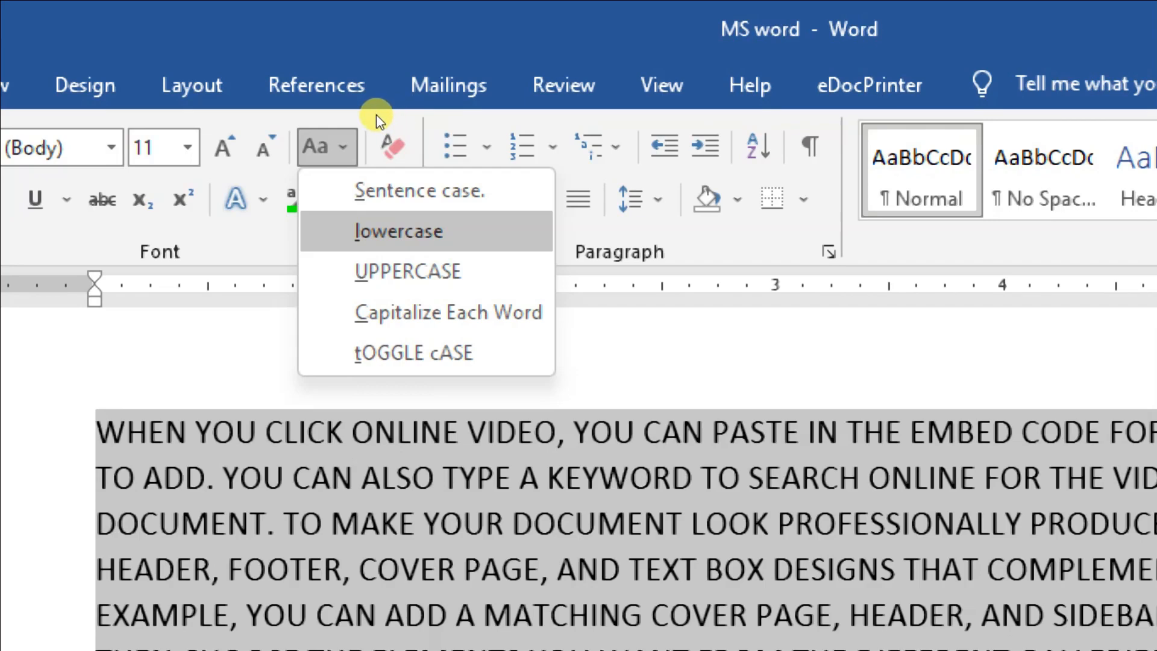
{"action": "key", "text": "Return"}
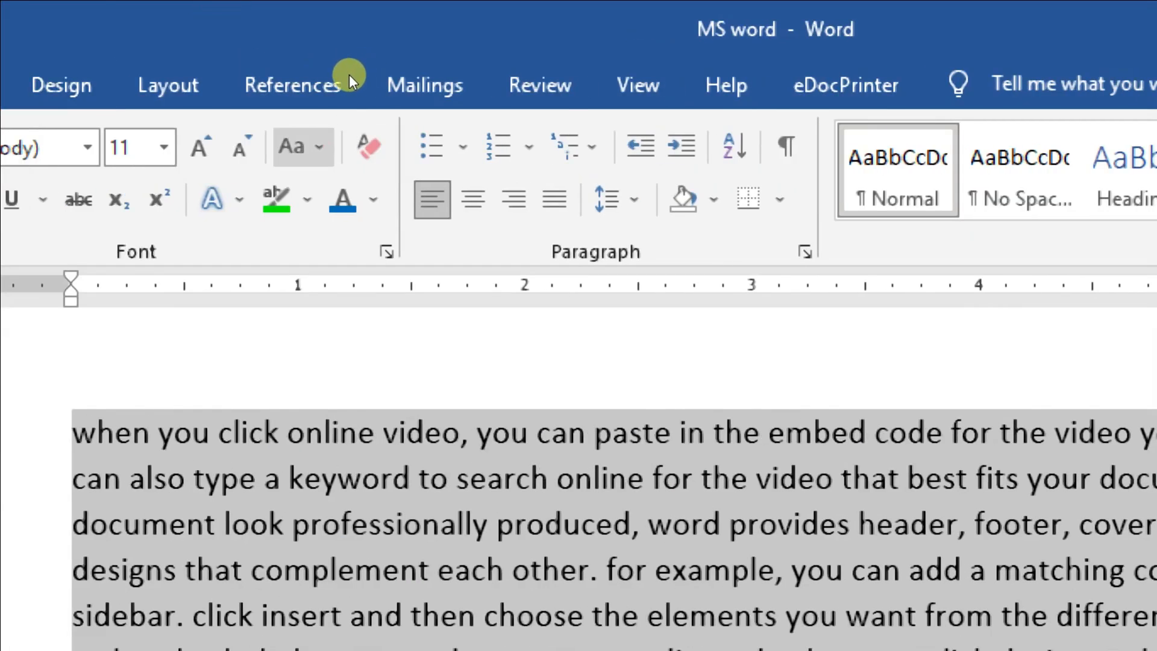
{"action": "left_click", "coordinate": [320, 146]}
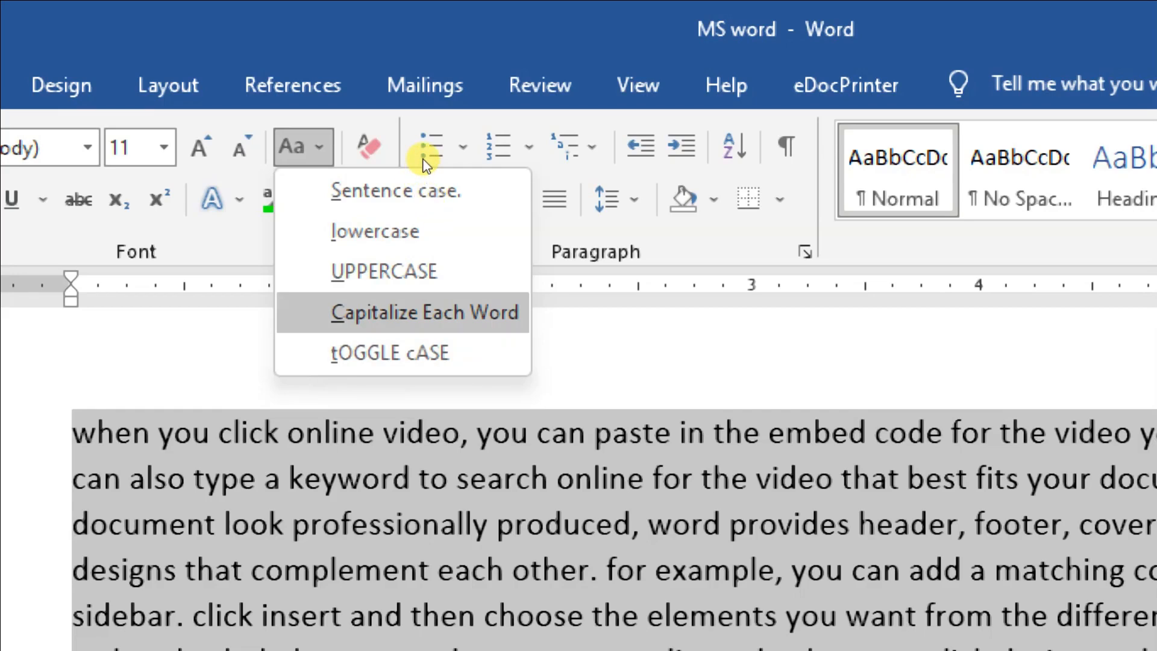
{"action": "key", "text": "Return"}
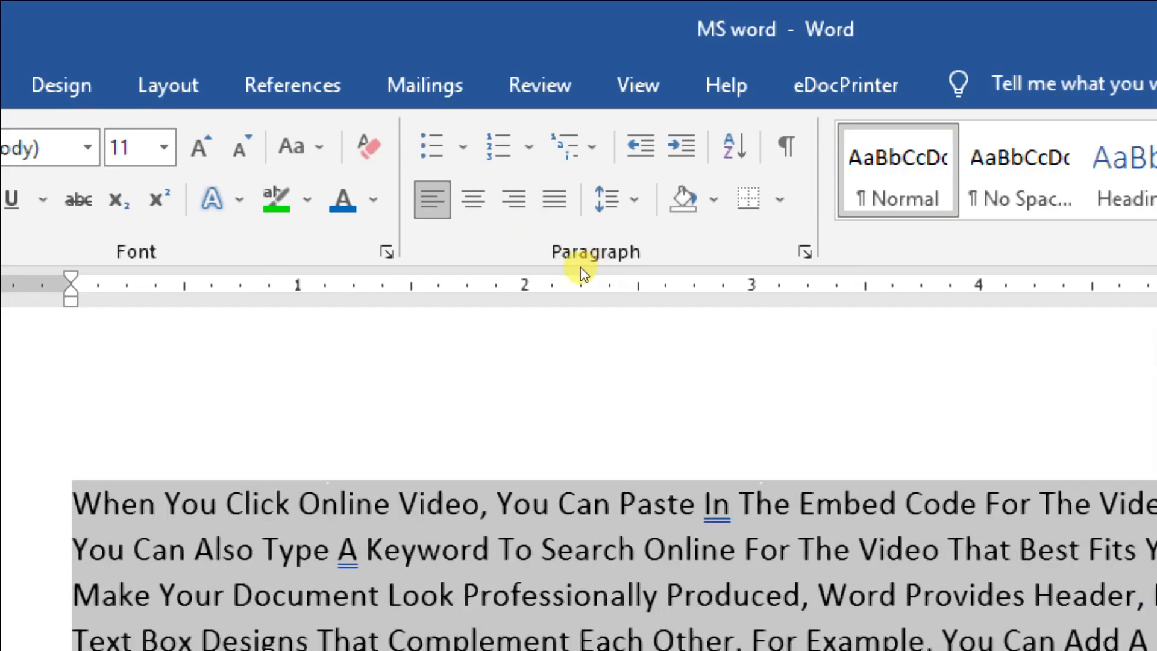
{"action": "scroll", "coordinate": [581, 267], "scroll_direction": "up", "scroll_amount": 1}
{"action": "scroll", "coordinate": [317, 227], "scroll_direction": "down", "scroll_amount": 4}
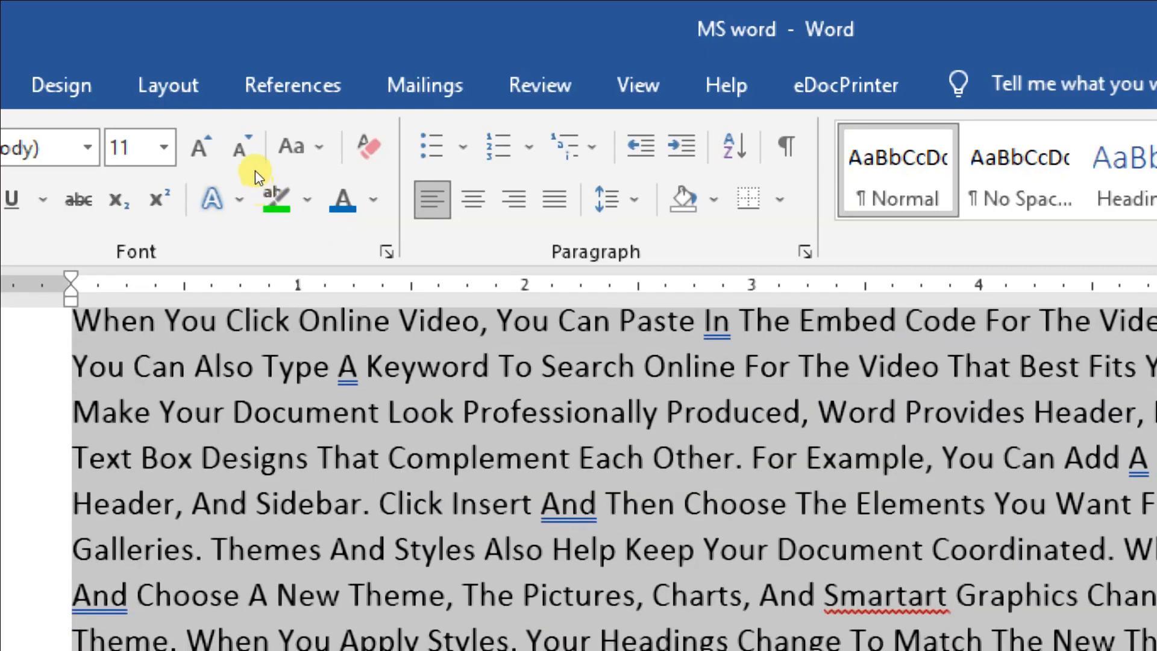
{"action": "scroll", "coordinate": [238, 182], "scroll_direction": "up", "scroll_amount": 1}
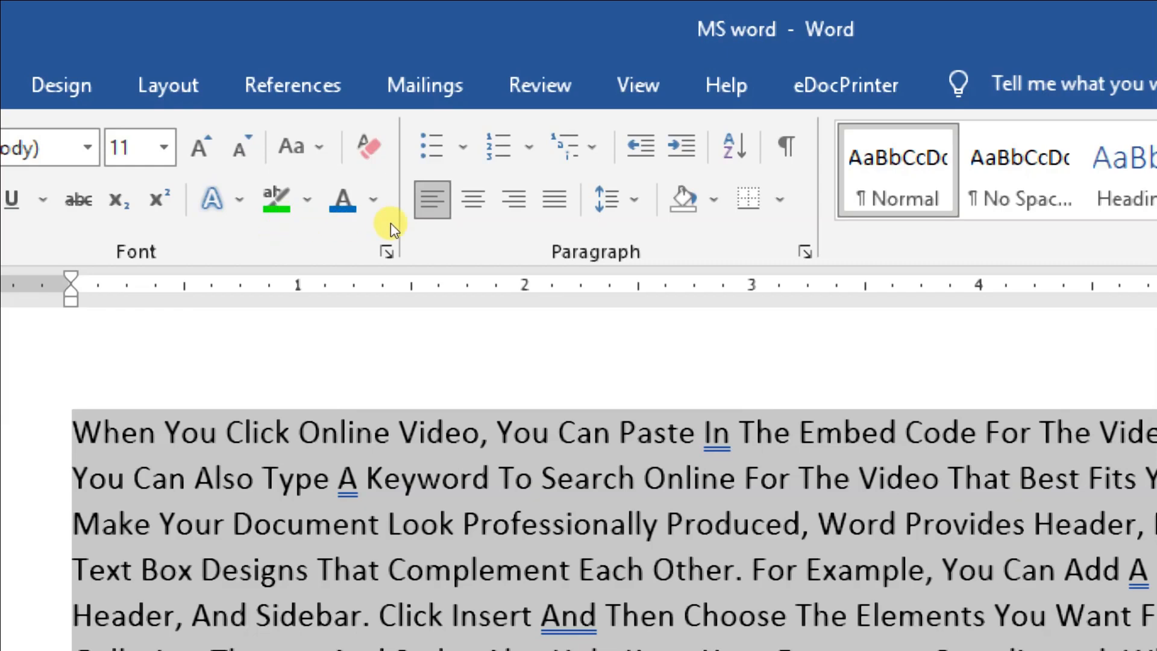
Apply tOGGLE cASE to the whole selected paragraph
{"action": "left_click", "coordinate": [306, 147]}
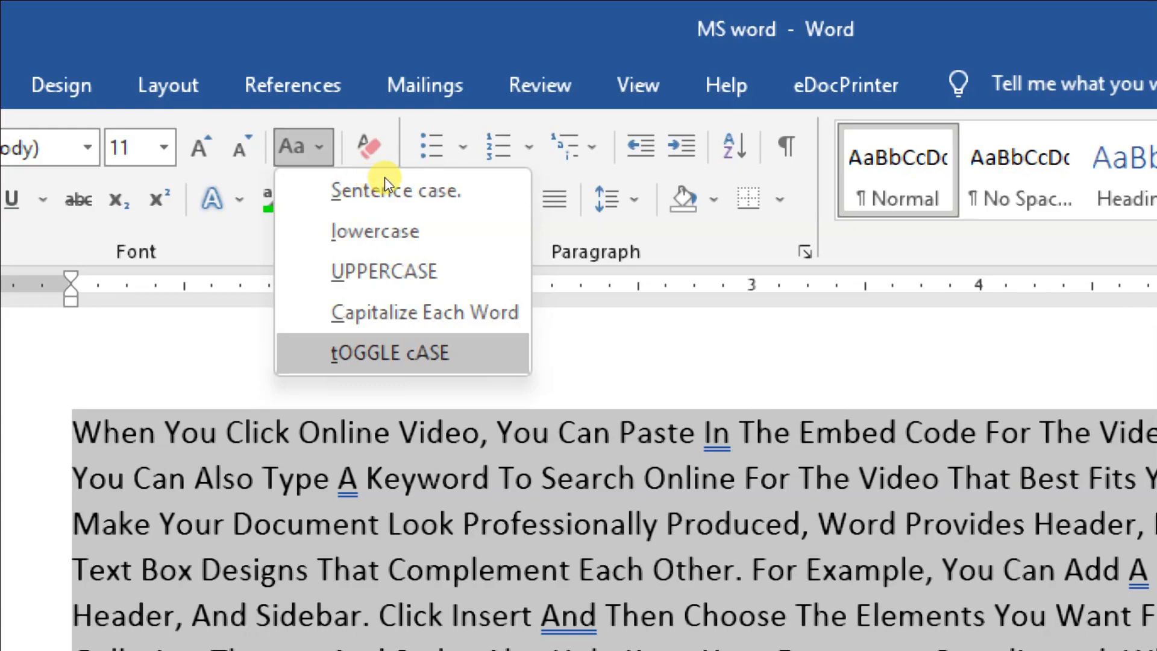
{"action": "left_click", "coordinate": [390, 178]}
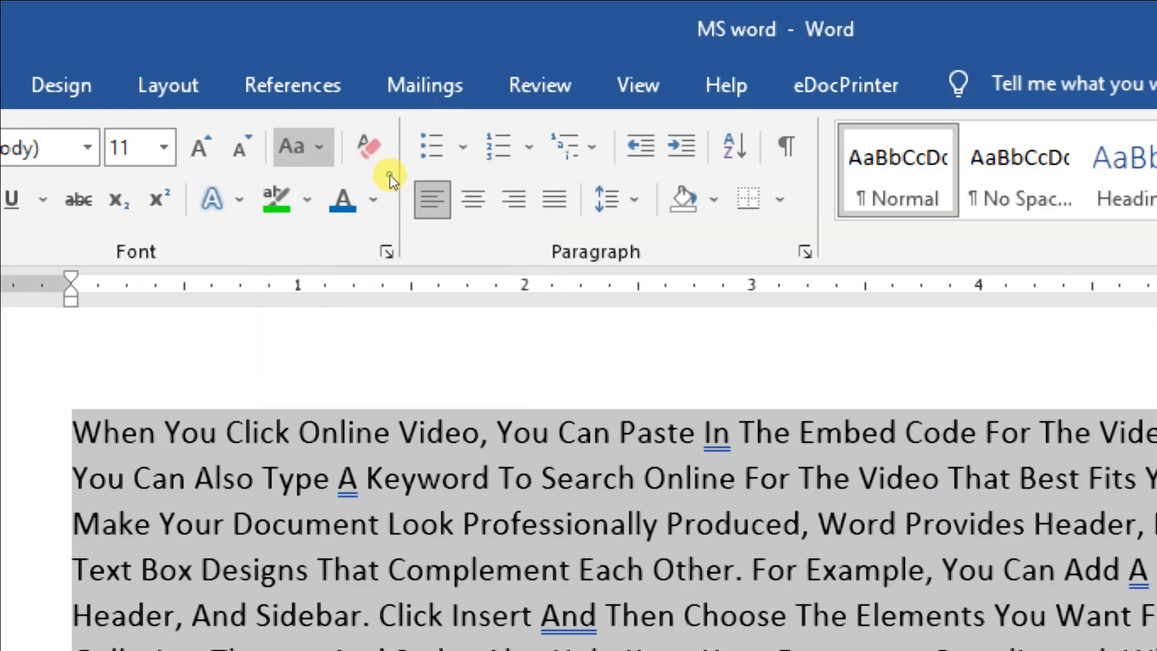
{"action": "scroll", "coordinate": [501, 253], "scroll_direction": "down", "scroll_amount": 3}
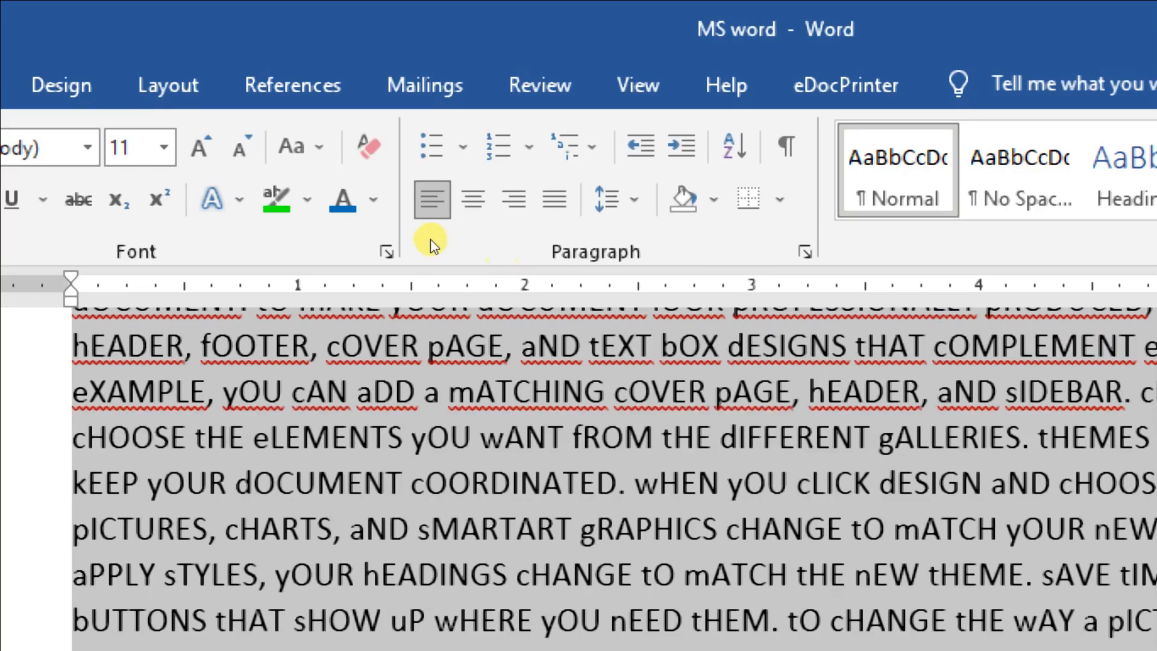
{"action": "scroll", "coordinate": [568, 243], "scroll_direction": "down", "scroll_amount": 1}
{"action": "scroll", "coordinate": [571, 247], "scroll_direction": "up", "scroll_amount": 3}
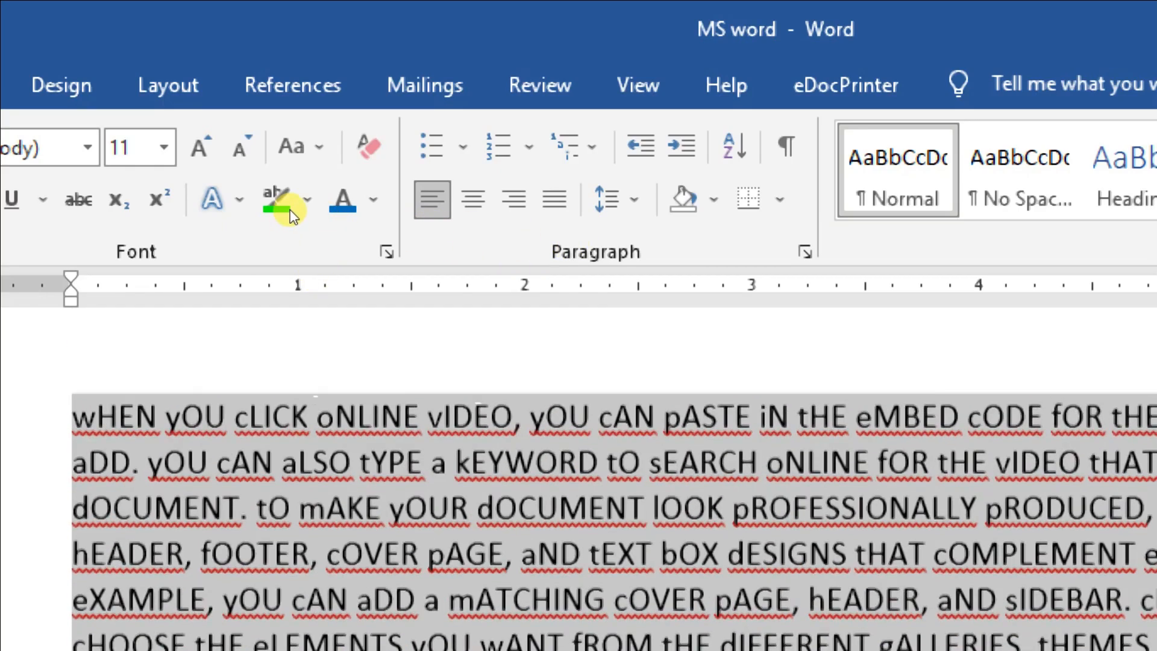
{"action": "scroll", "coordinate": [289, 211], "scroll_direction": "up", "scroll_amount": 1}
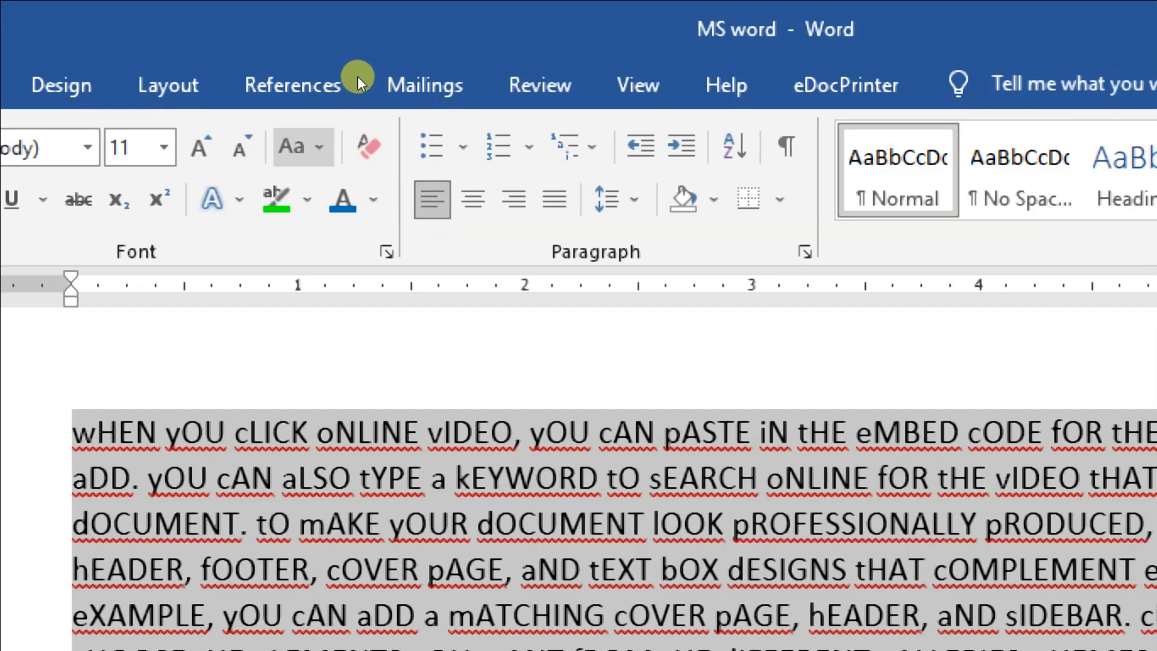
Change the whole selected paragraph to Sentence case and deselect it
{"action": "left_click", "coordinate": [303, 148]}
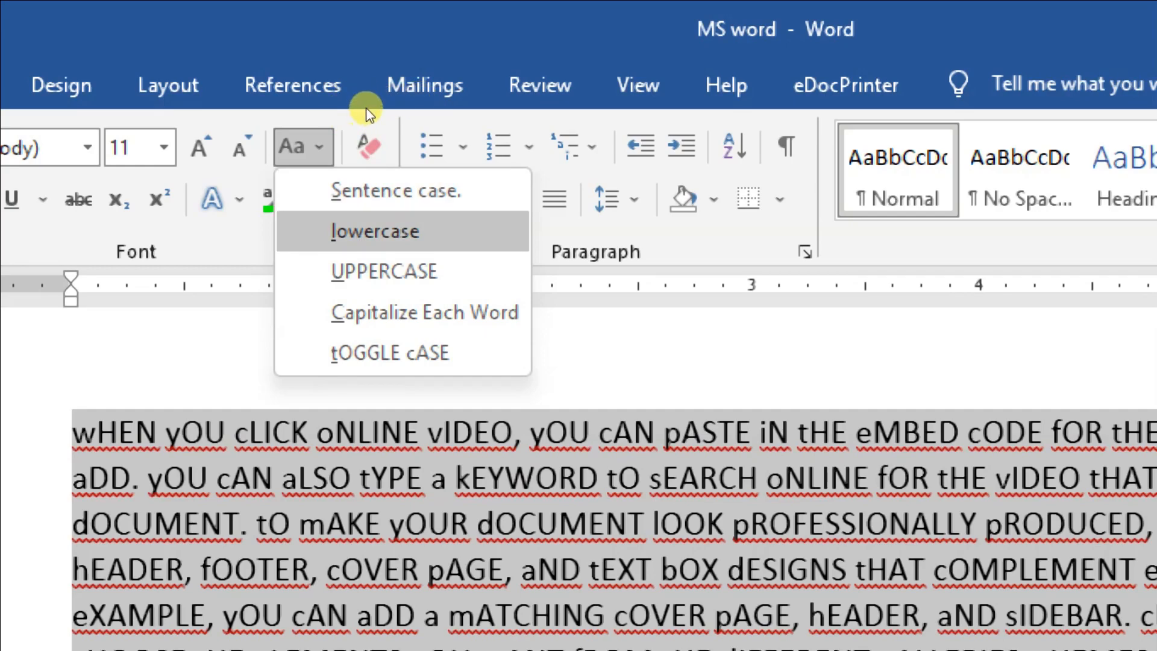
{"action": "key", "text": "Return"}
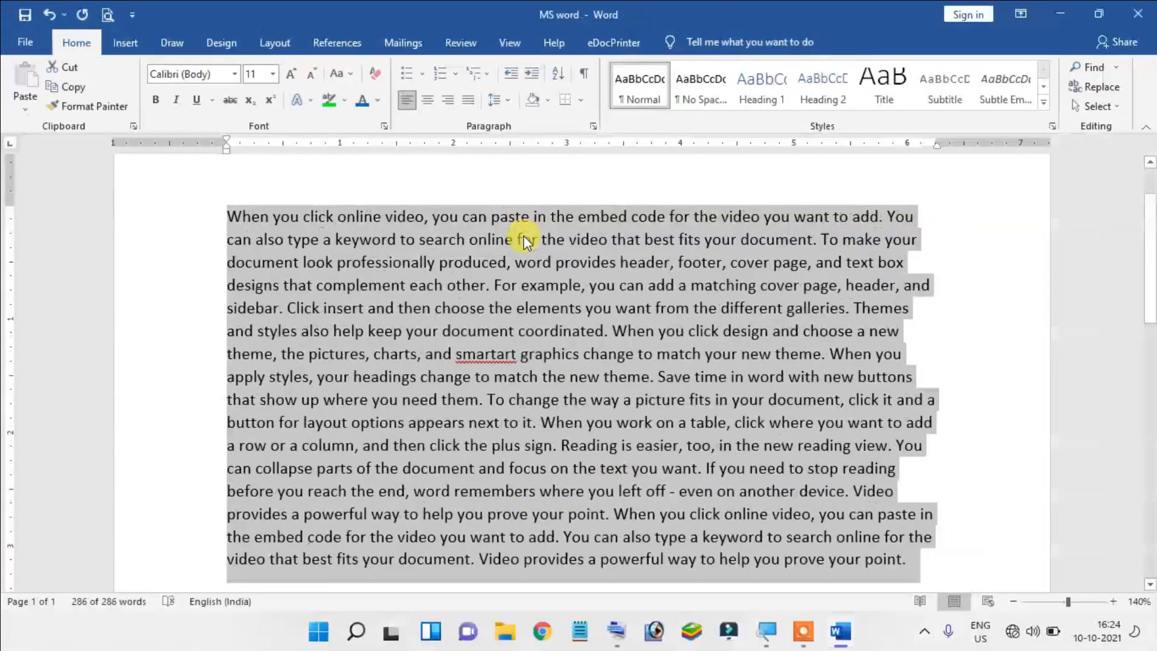
{"action": "left_click", "coordinate": [355, 226]}
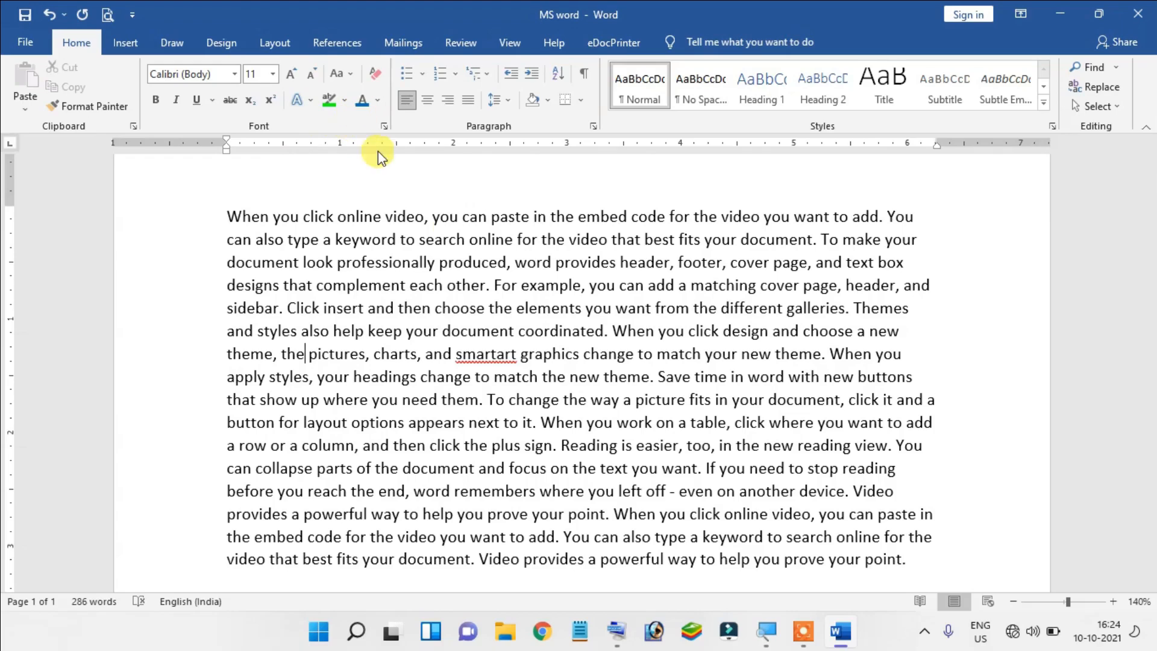
{"action": "scroll", "coordinate": [277, 217], "scroll_direction": "up", "scroll_amount": 2}
{"action": "left_click", "coordinate": [354, 75]}
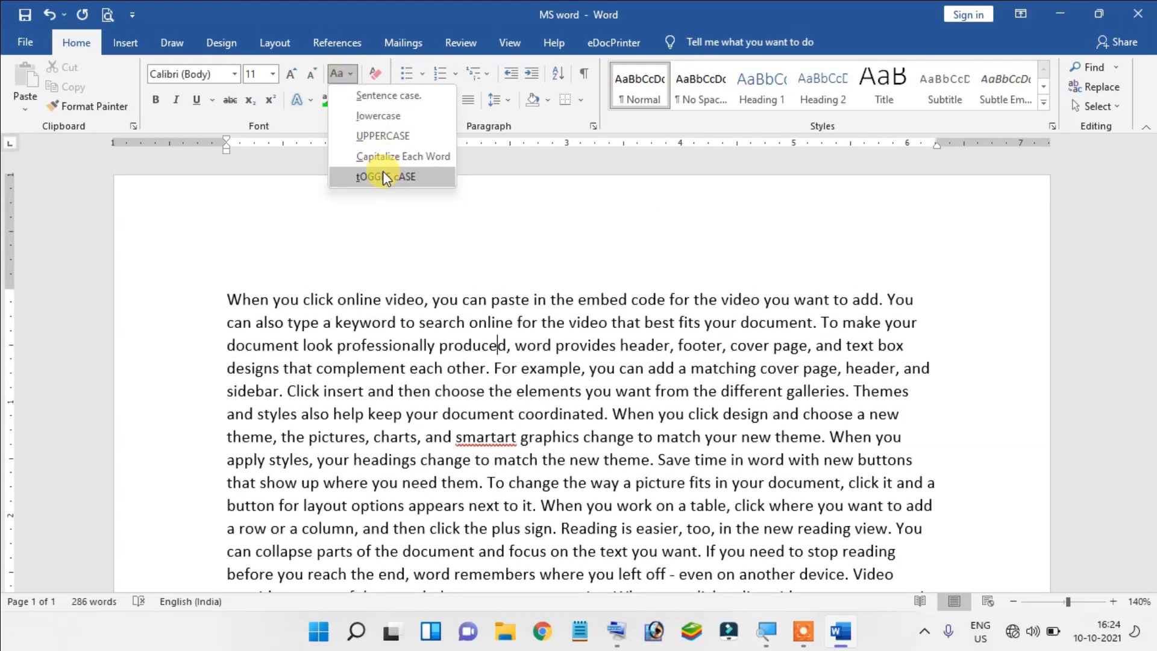
{"action": "scroll", "coordinate": [450, 362], "scroll_direction": "down", "scroll_amount": 3}
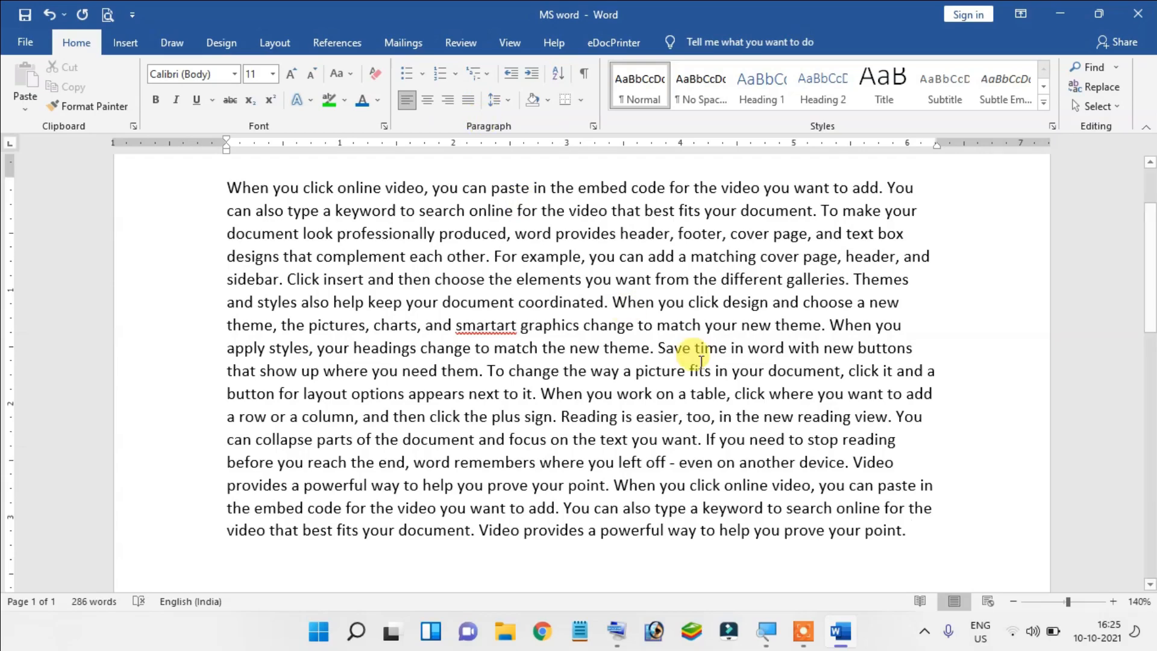
Correct the misspelled word "smartart" before "graphics" to "smart art"
{"action": "left_click", "coordinate": [732, 371]}
{"action": "left_click", "coordinate": [501, 330]}
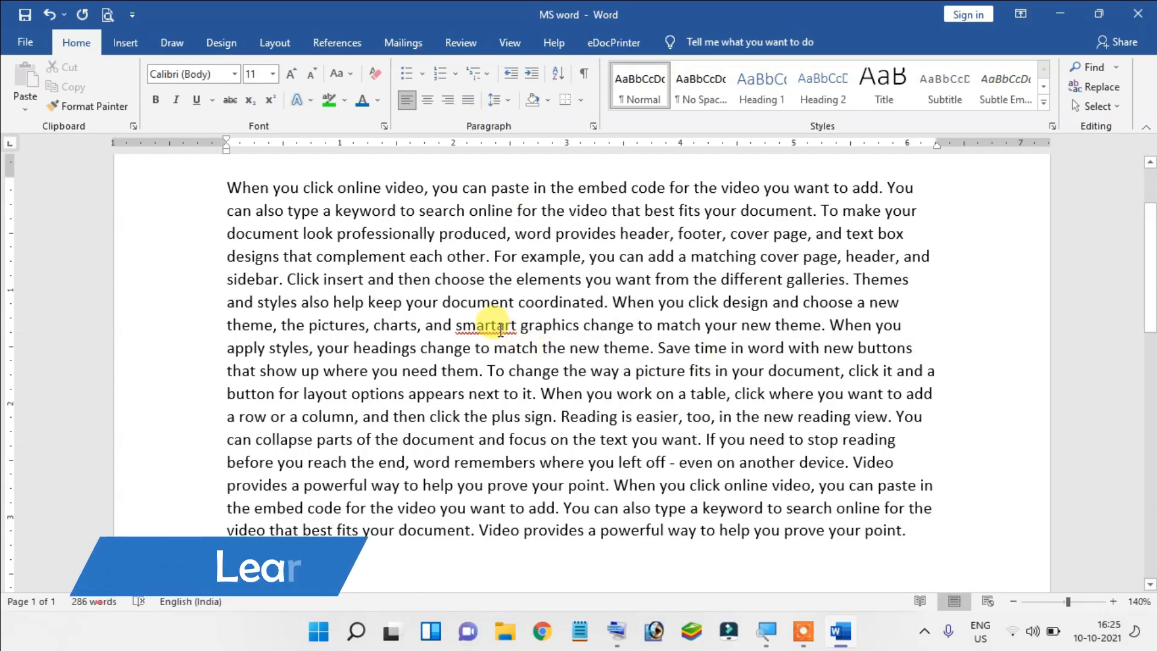
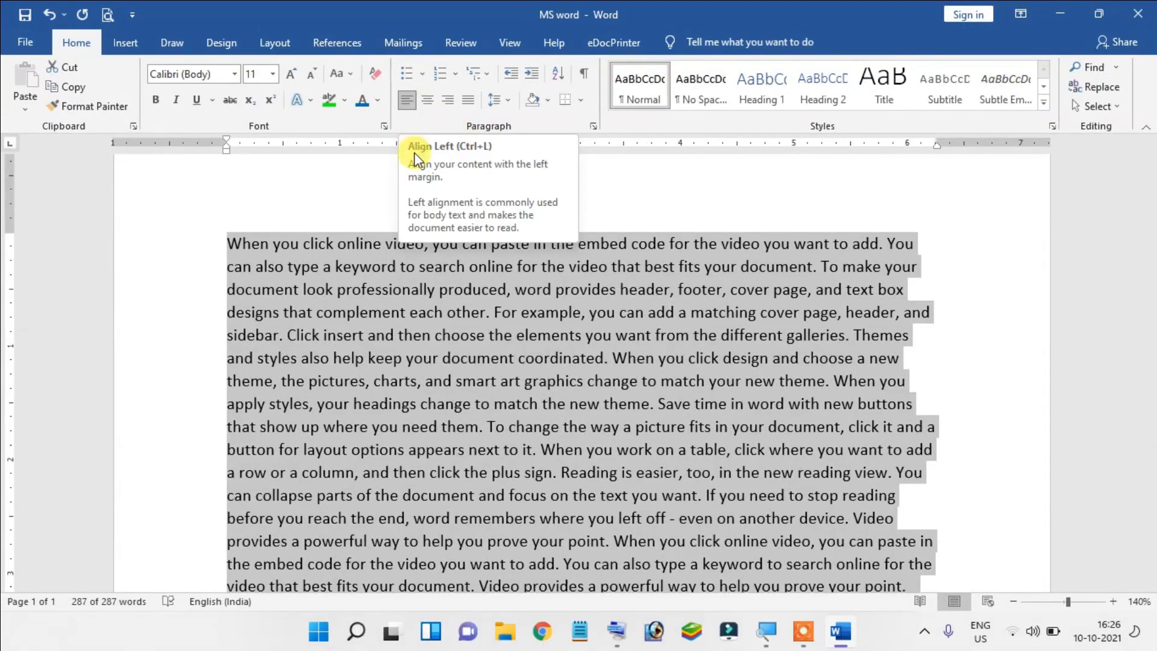
Try center alignment and right alignment on the whole selected paragraph
{"action": "left_click", "coordinate": [428, 102]}
{"action": "scroll", "coordinate": [621, 292], "scroll_direction": "down", "scroll_amount": 3}
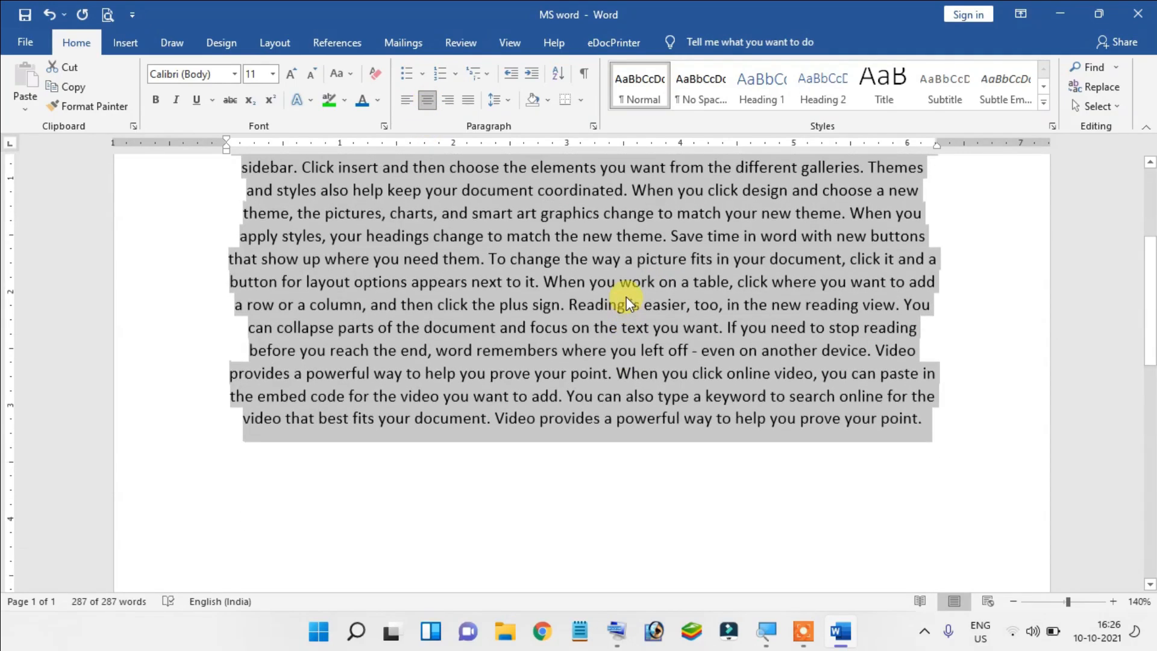
{"action": "scroll", "coordinate": [626, 297], "scroll_direction": "up", "scroll_amount": 2}
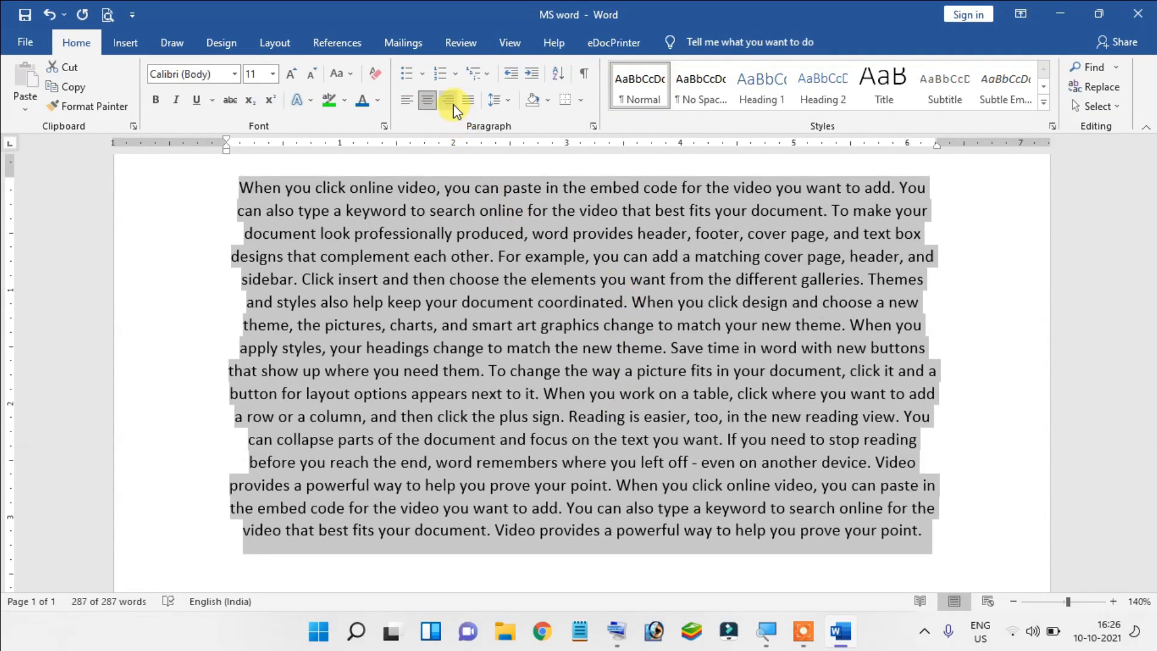
{"action": "left_click", "coordinate": [453, 102]}
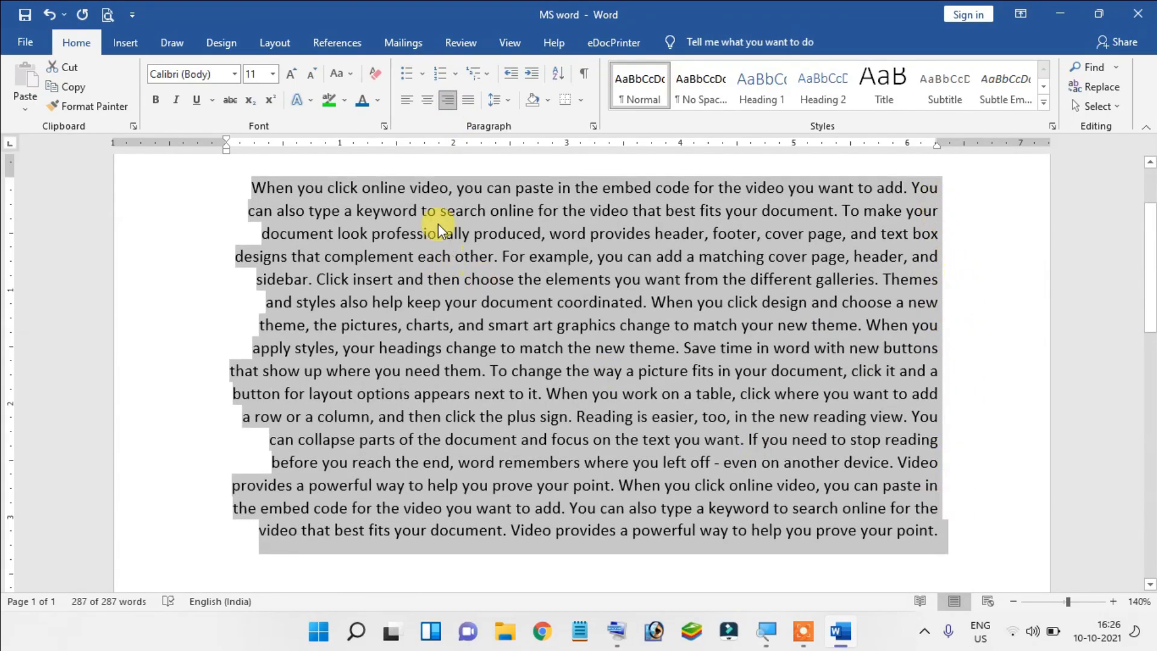
Justify the whole paragraph and deselect it
{"action": "left_click", "coordinate": [467, 101]}
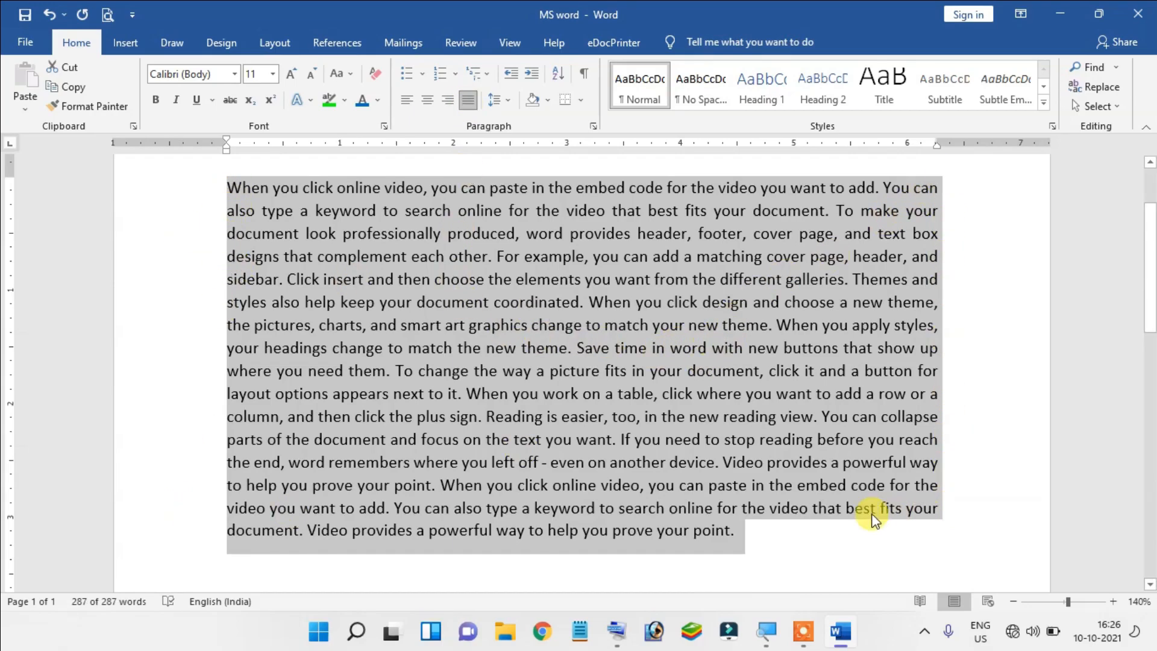
{"action": "left_click", "coordinate": [755, 530]}
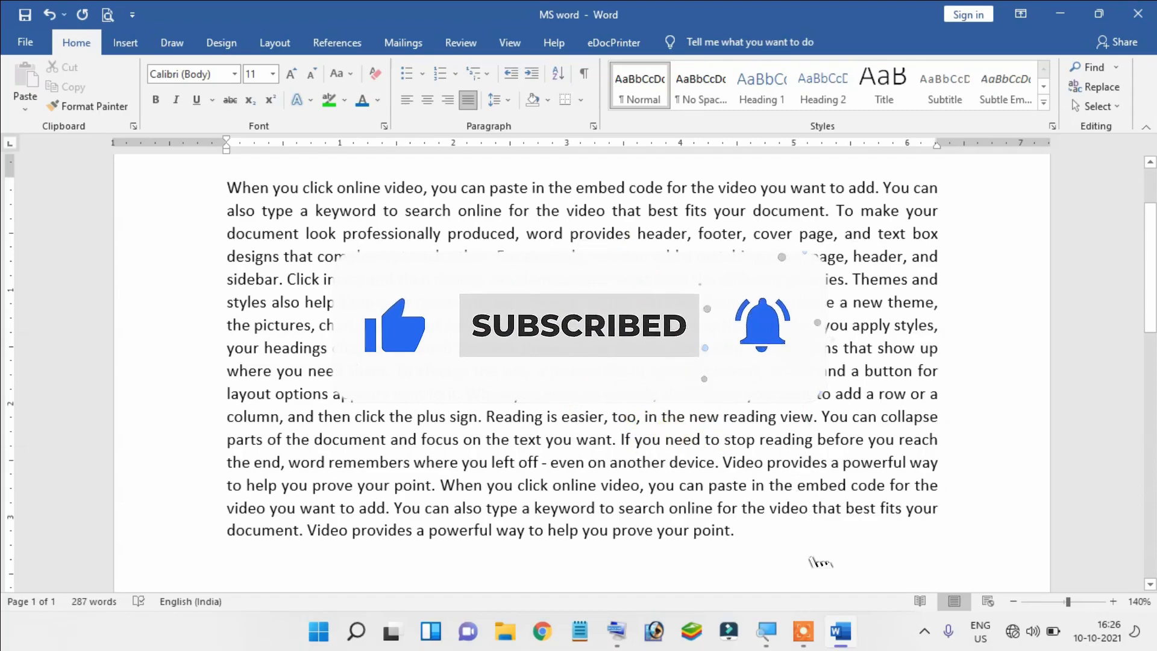
{"action": "key", "text": "Return"}
{"action": "key", "text": "BackSpace"}
{"action": "scroll", "coordinate": [640, 366], "scroll_direction": "up", "scroll_amount": 3}
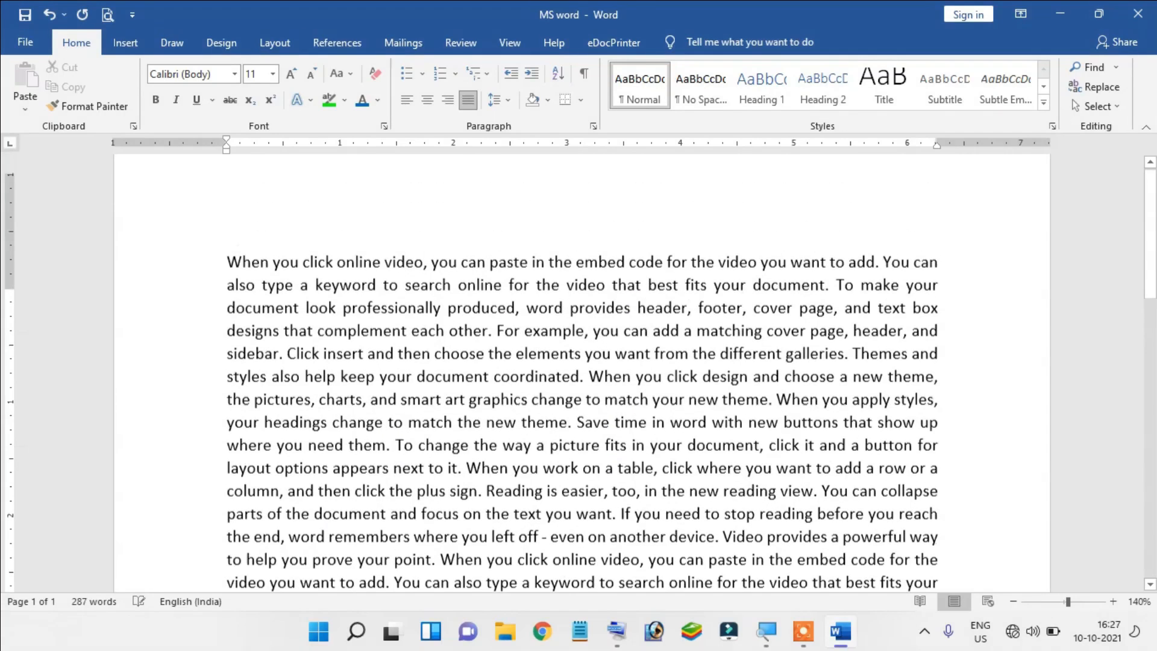
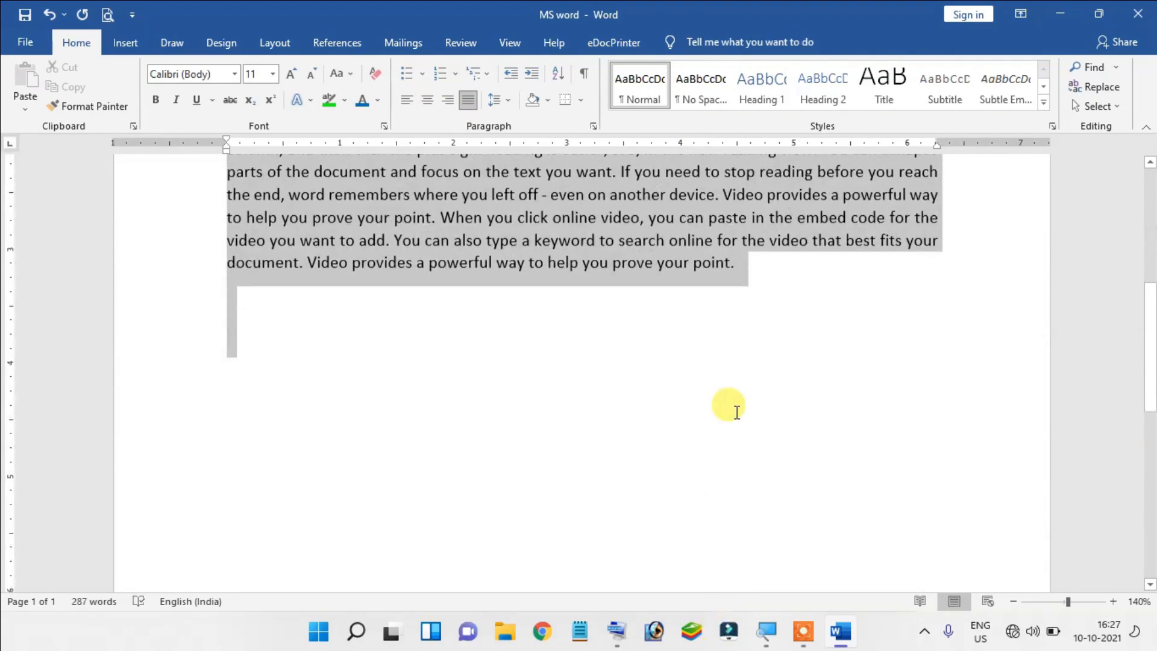
Split the text into three paragraphs by inserting breaks before "Save time in word" and before "For example, you can add"
{"action": "scroll", "coordinate": [746, 370], "scroll_direction": "up", "scroll_amount": 6}
{"action": "left_click", "coordinate": [550, 282]}
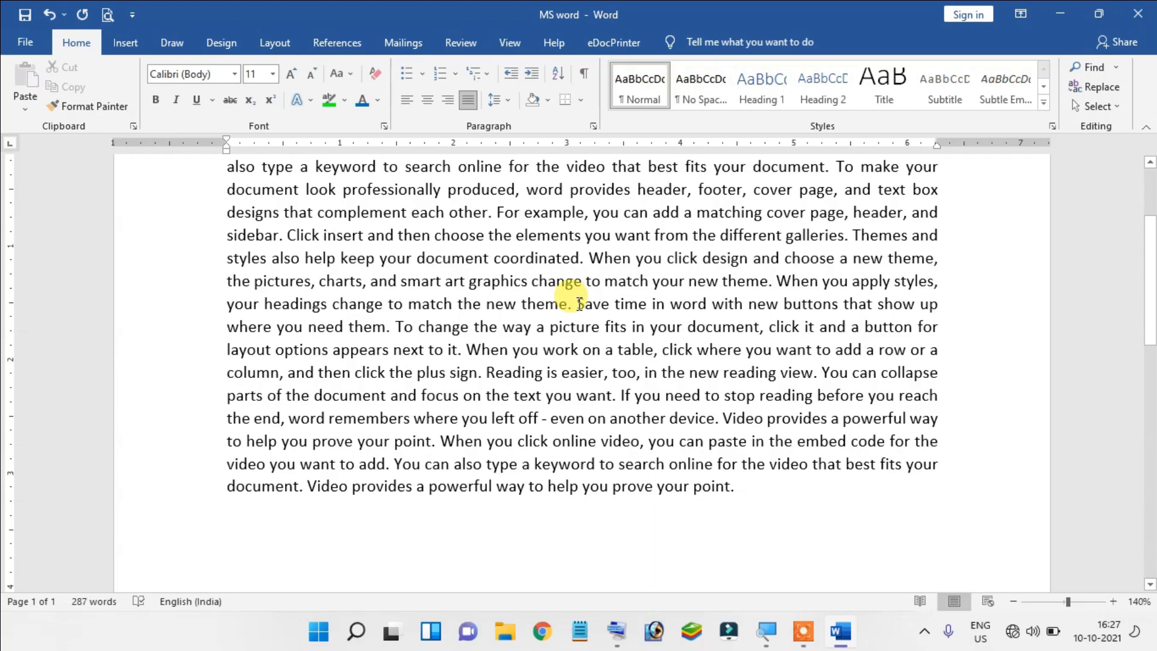
{"action": "key", "text": "Return"}
{"action": "scroll", "coordinate": [579, 331], "scroll_direction": "up", "scroll_amount": 3}
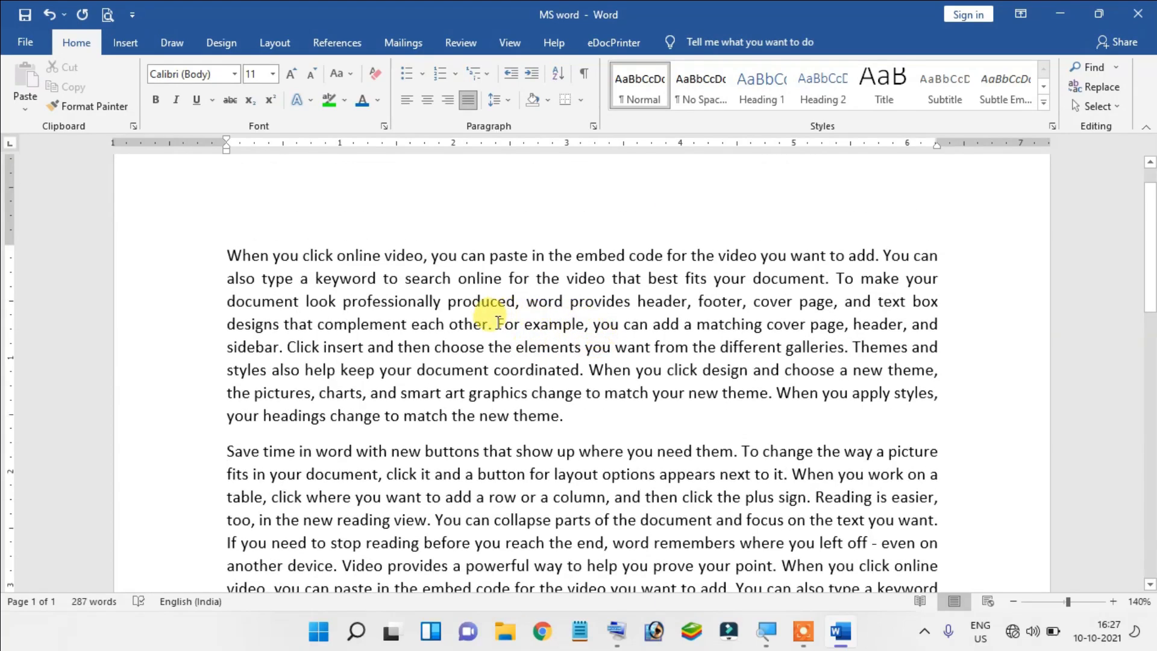
{"action": "left_click", "coordinate": [498, 324]}
{"action": "key", "text": "Return"}
{"action": "scroll", "coordinate": [524, 386], "scroll_direction": "down", "scroll_amount": 4}
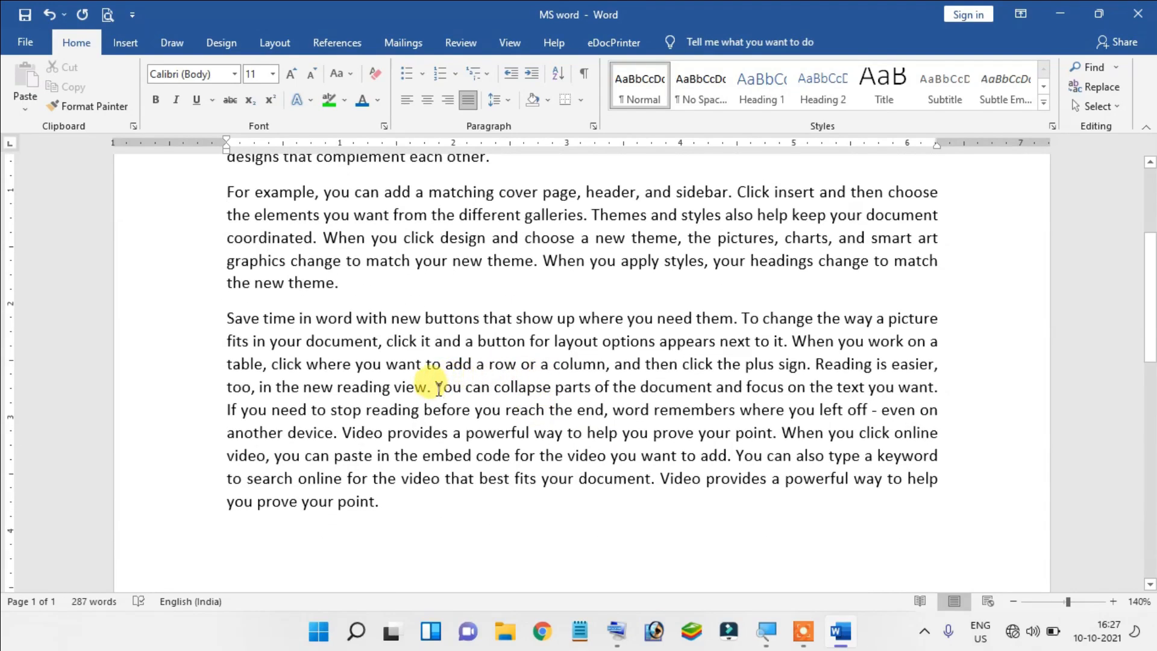
Break the last paragraph before "You can collapse parts" so that text forms its own paragraph
{"action": "left_click", "coordinate": [438, 386]}
{"action": "key", "text": "Return"}
{"action": "scroll", "coordinate": [426, 380], "scroll_direction": "up", "scroll_amount": 4}
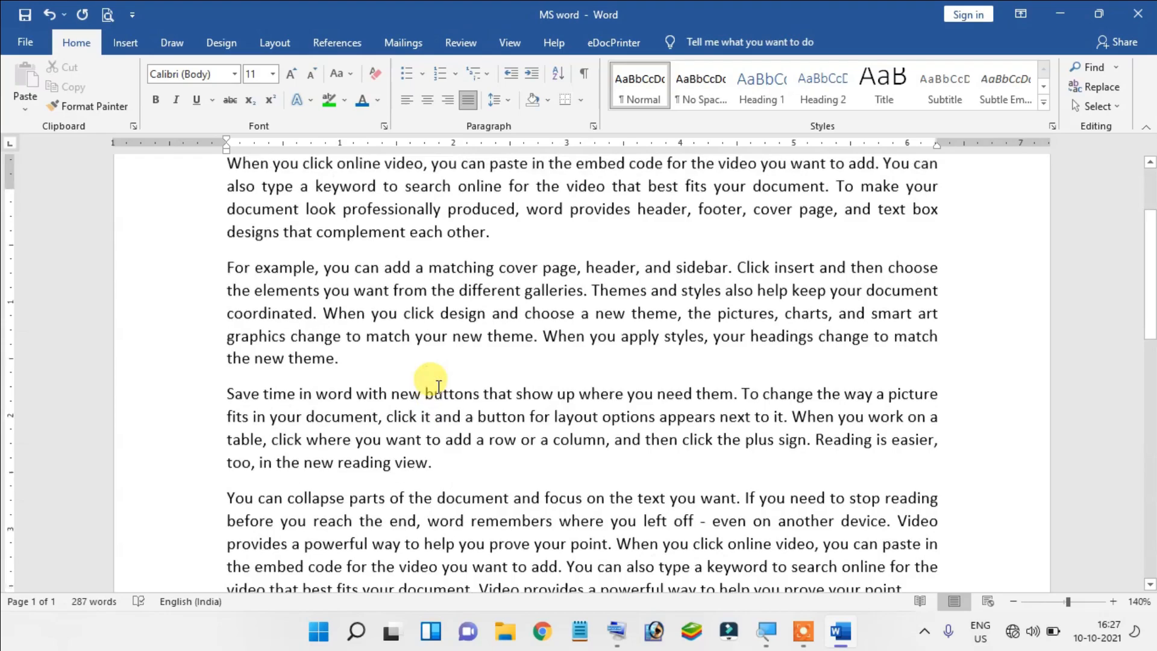
{"action": "scroll", "coordinate": [338, 353], "scroll_direction": "down", "scroll_amount": 3}
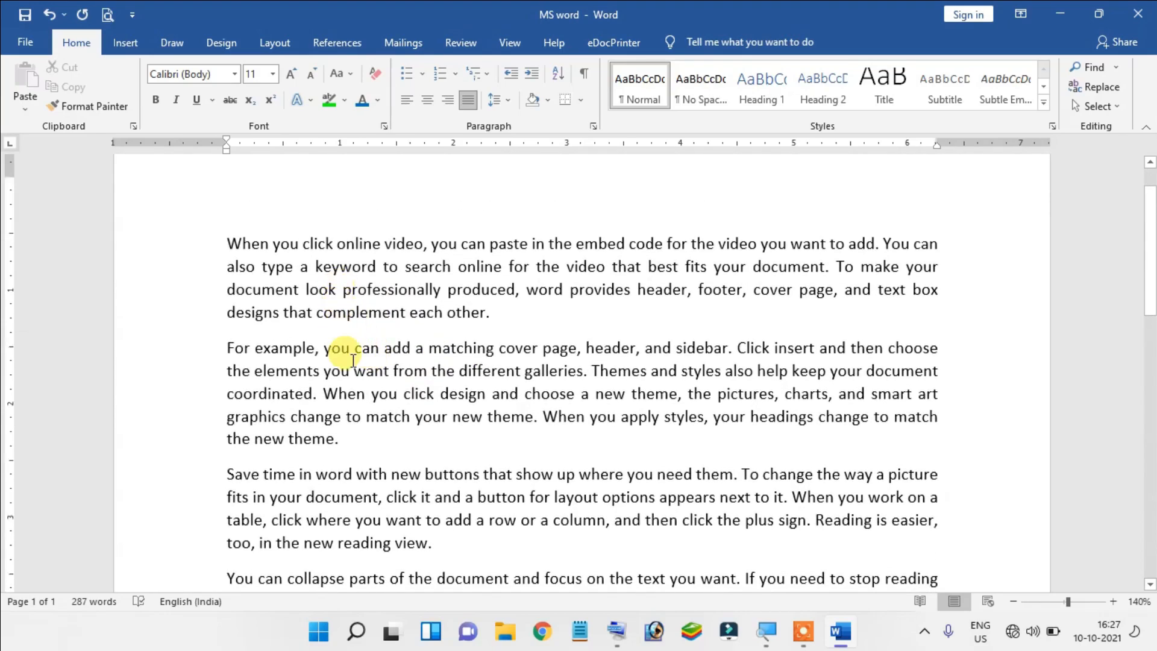
Turn all four paragraphs into a numbered list in the 1. 2. 3. format
{"action": "scroll", "coordinate": [391, 391], "scroll_direction": "down", "scroll_amount": 3}
{"action": "left_click_drag", "start_coordinate": [928, 561], "coordinate": [220, 300]}
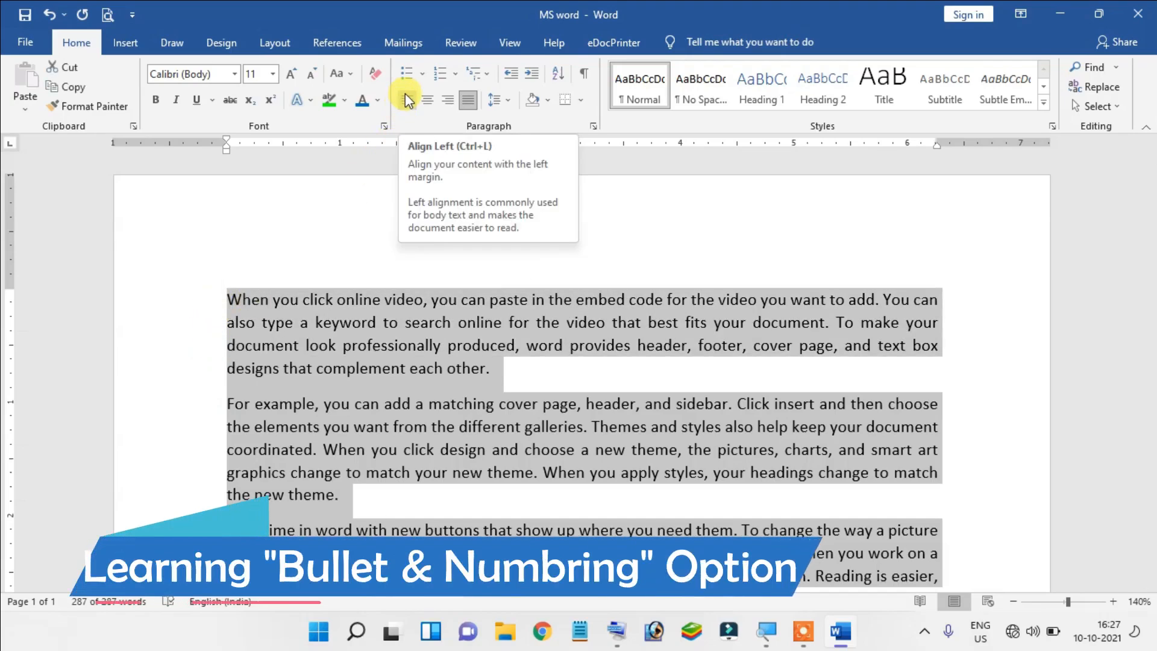
{"action": "left_click", "coordinate": [440, 73]}
{"action": "scroll", "coordinate": [450, 288], "scroll_direction": "down", "scroll_amount": 3}
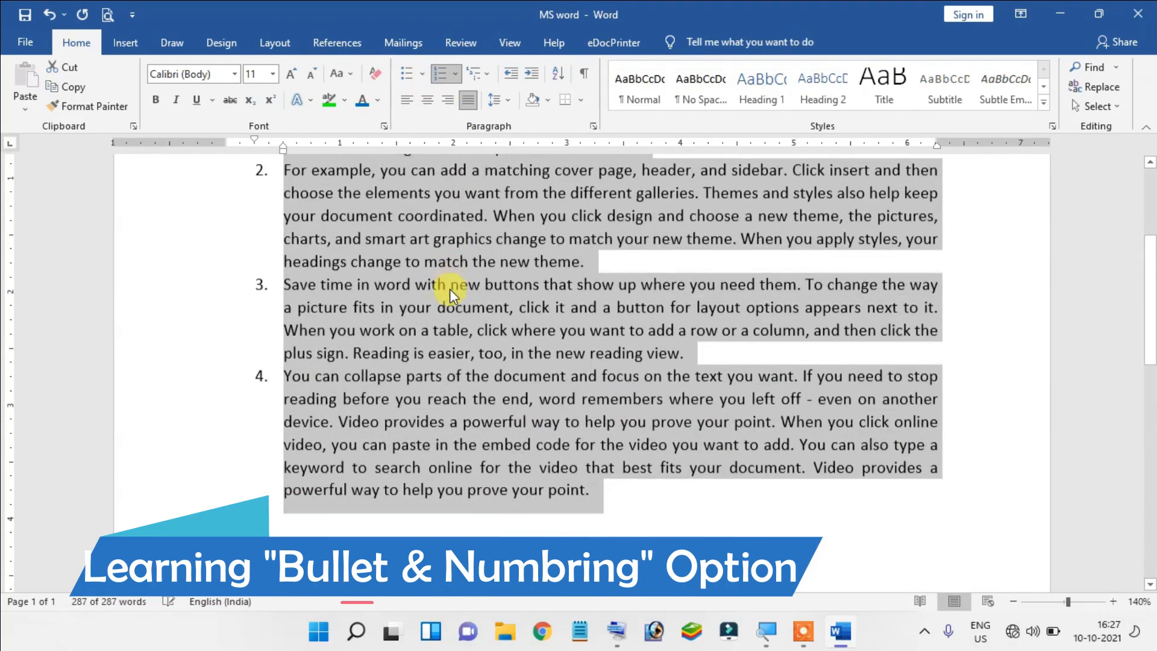
{"action": "scroll", "coordinate": [445, 287], "scroll_direction": "up", "scroll_amount": 1}
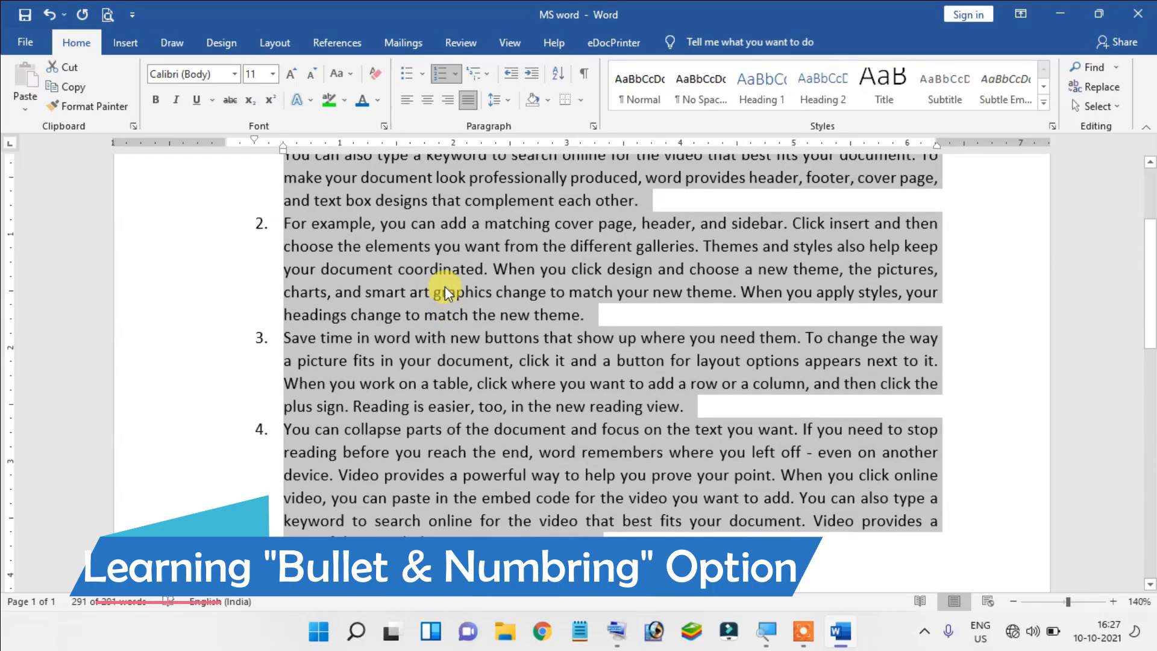
{"action": "scroll", "coordinate": [445, 286], "scroll_direction": "up", "scroll_amount": 3}
{"action": "scroll", "coordinate": [288, 259], "scroll_direction": "down", "scroll_amount": 3}
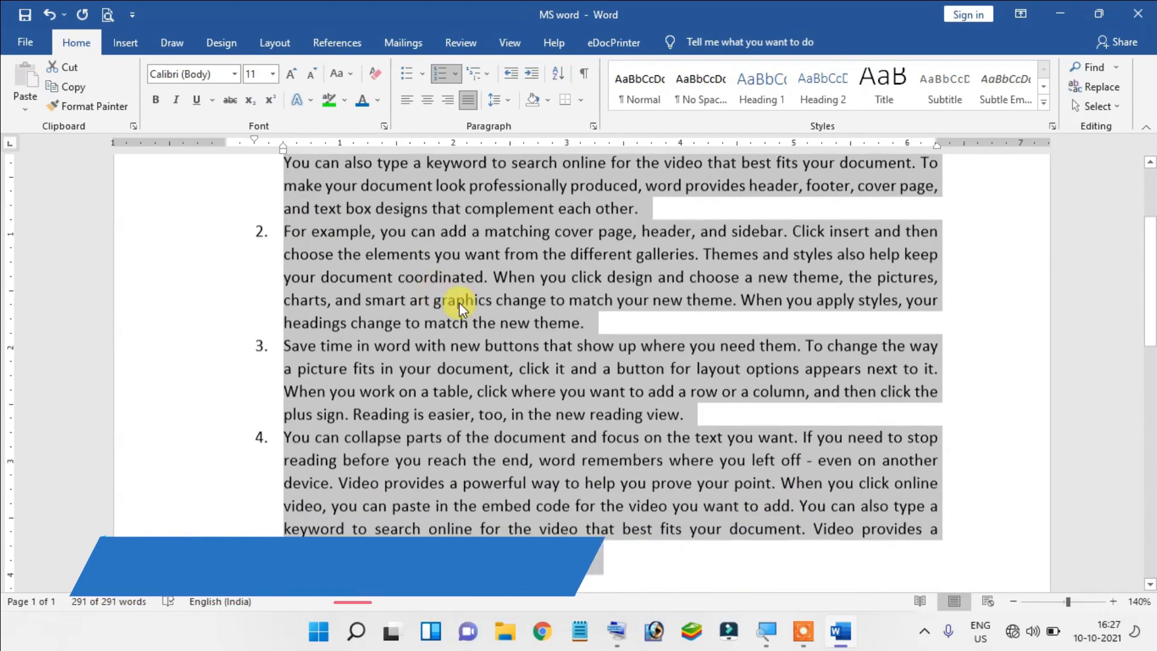
Add a new numbered item reading "COMPUTER" at the end of the list
{"action": "scroll", "coordinate": [482, 319], "scroll_direction": "down", "scroll_amount": 2}
{"action": "left_click", "coordinate": [597, 434]}
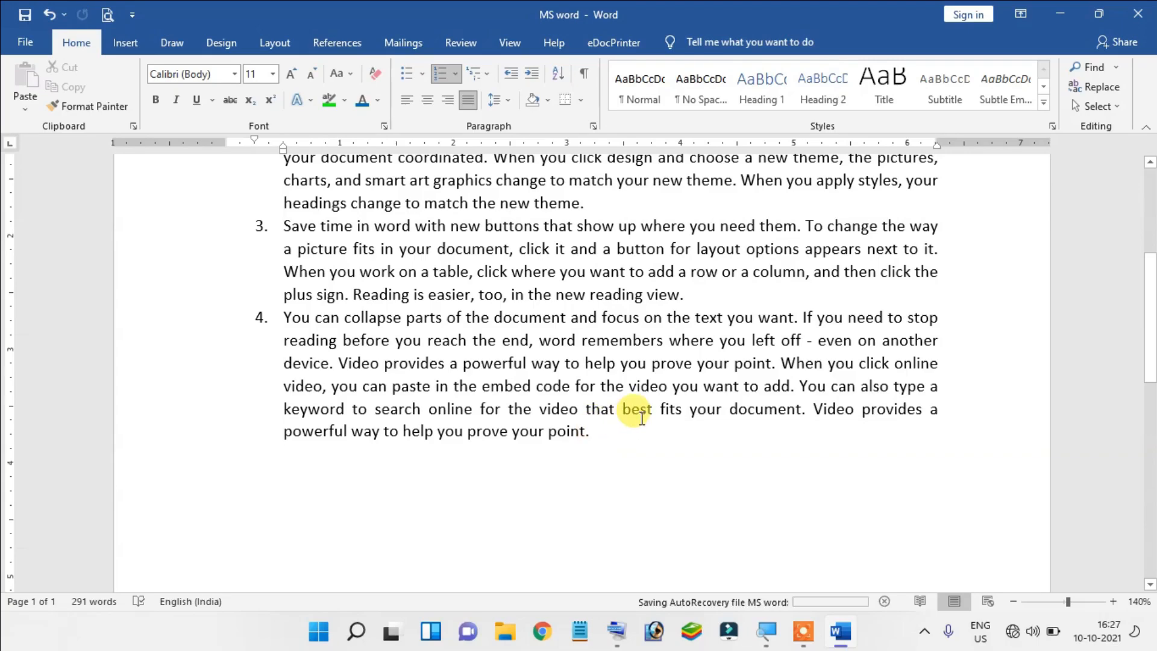
{"action": "key", "text": "Return"}
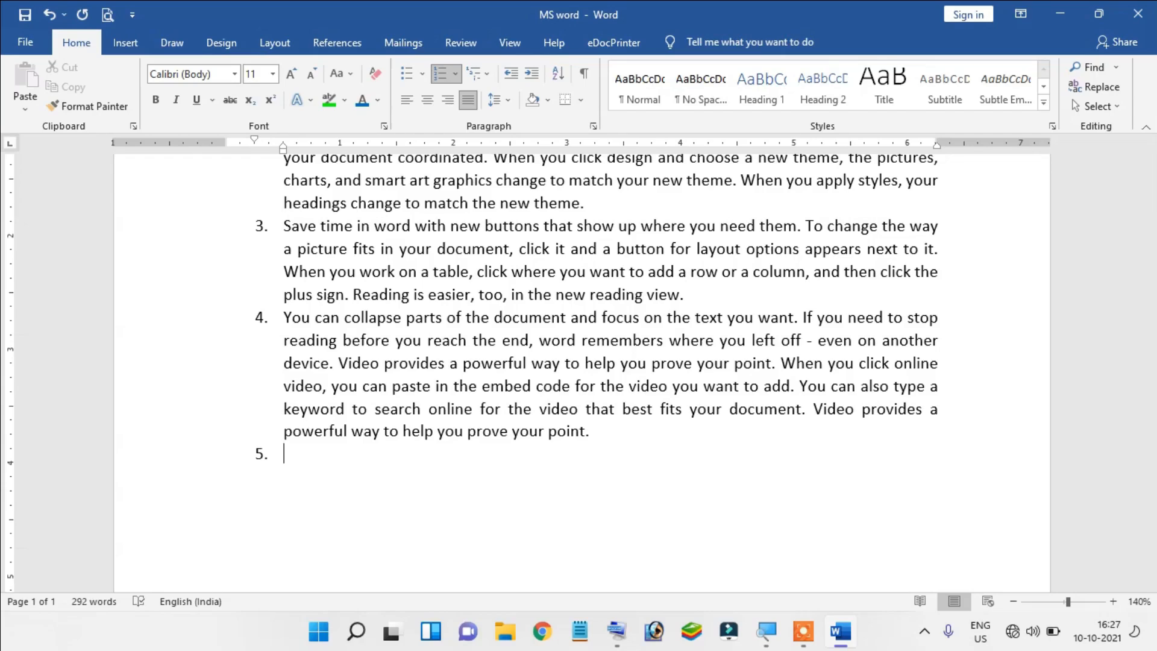
{"action": "type", "text": "T"}
{"action": "key", "text": "BackSpace"}
{"action": "type", "text": "COMPUTER"}
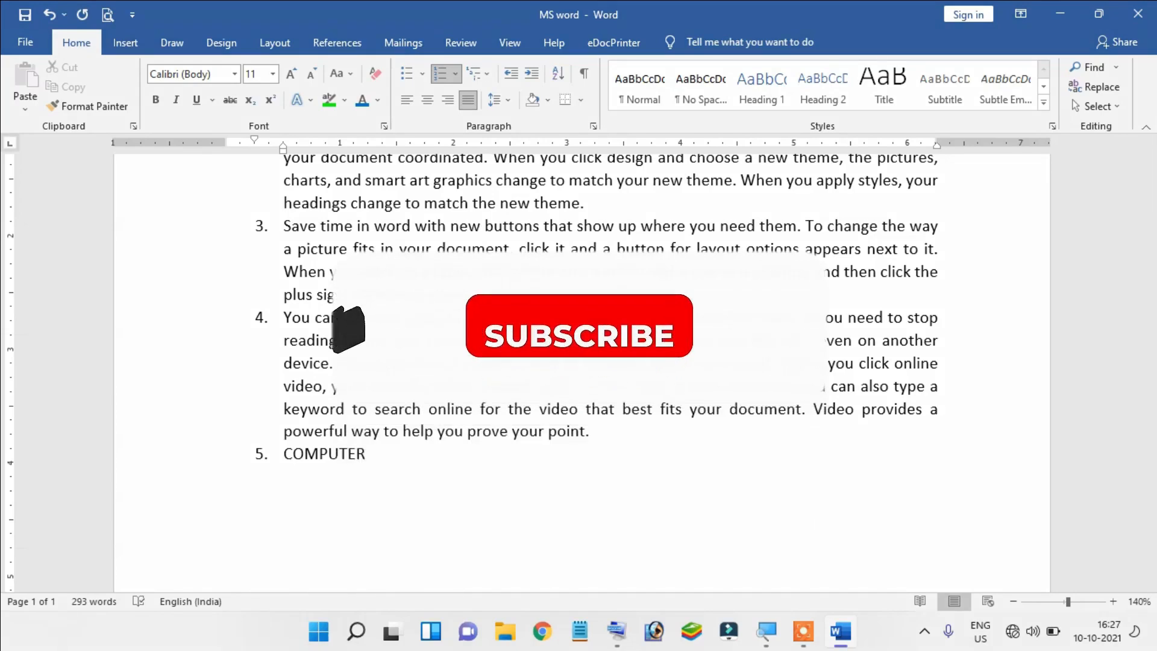
Split the first list item before "search online" and demote the new item to a second-level sub-item
{"action": "scroll", "coordinate": [685, 425], "scroll_direction": "up", "scroll_amount": 2}
{"action": "scroll", "coordinate": [685, 426], "scroll_direction": "up", "scroll_amount": 2}
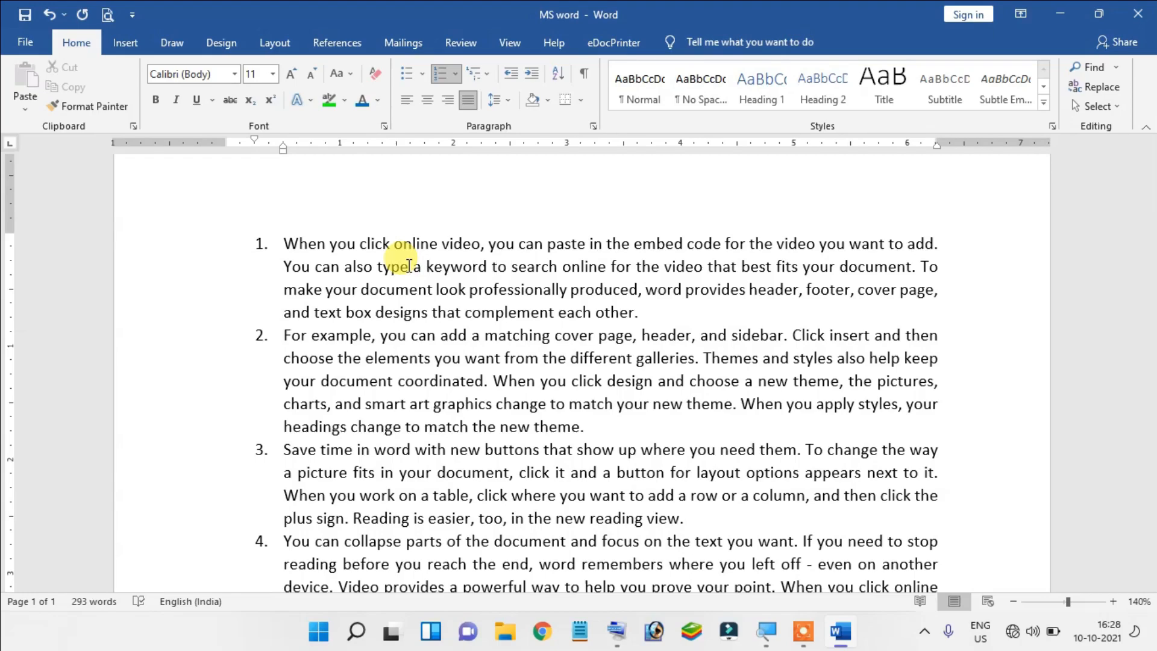
{"action": "key", "text": "Left"}
{"action": "key", "text": "Return"}
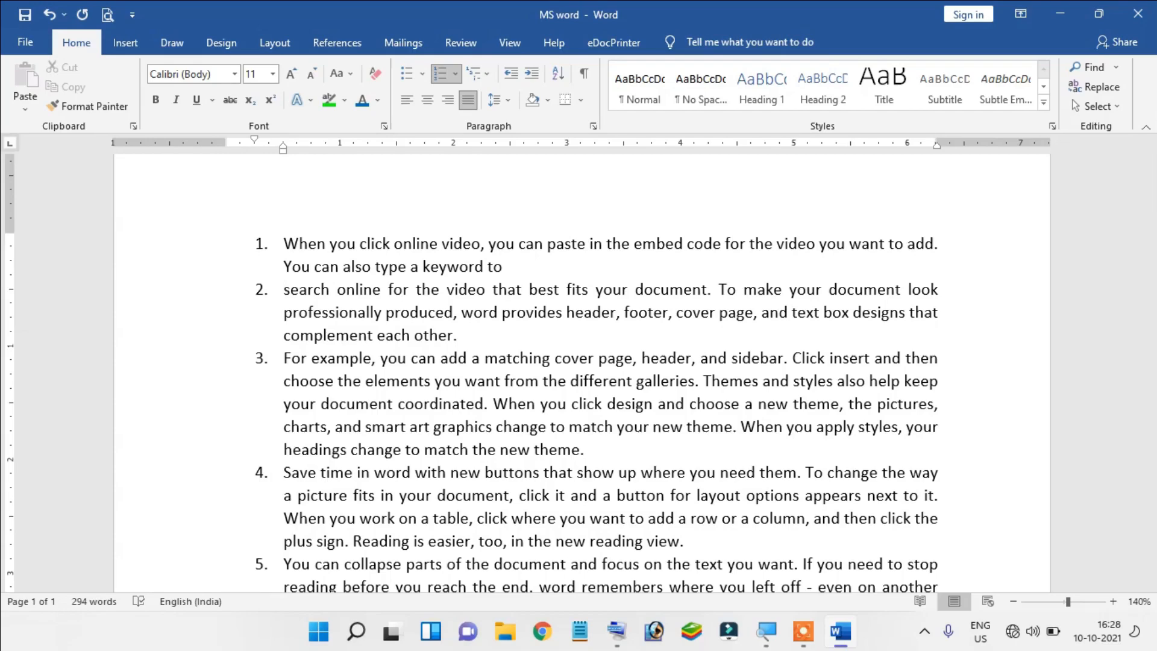
{"action": "key", "text": "Tab"}
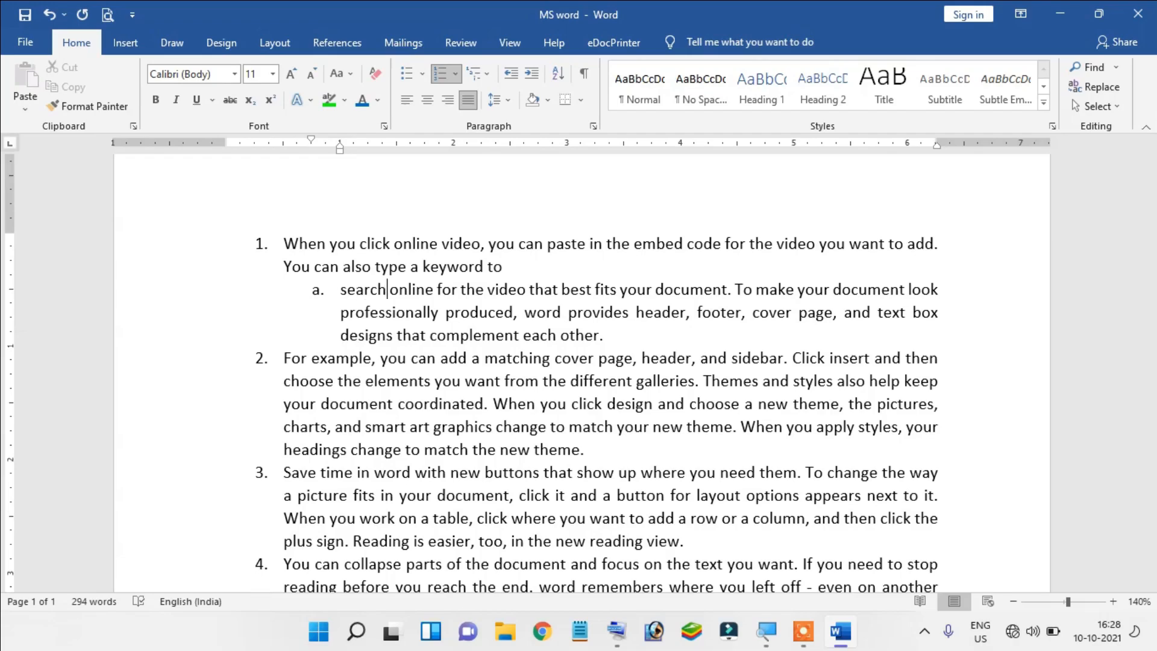
Change the numbering of the "search online" sub-item to the i. ii. iii. format
{"action": "left_click", "coordinate": [317, 290]}
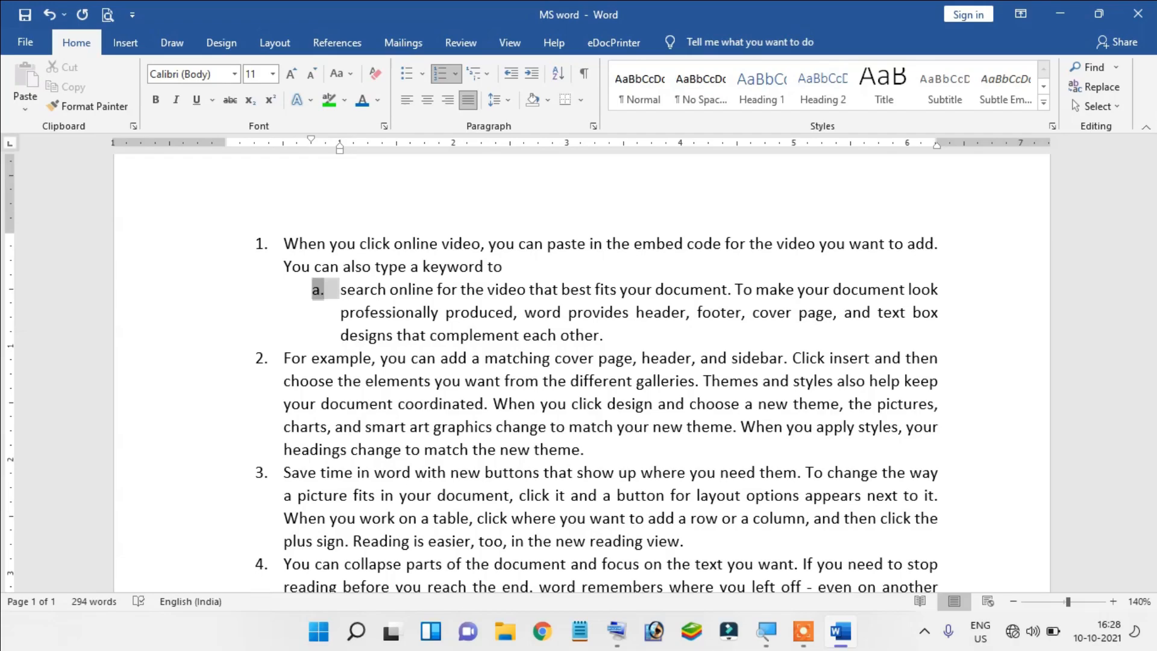
{"action": "left_click", "coordinate": [341, 290]}
{"action": "left_click", "coordinate": [454, 74]}
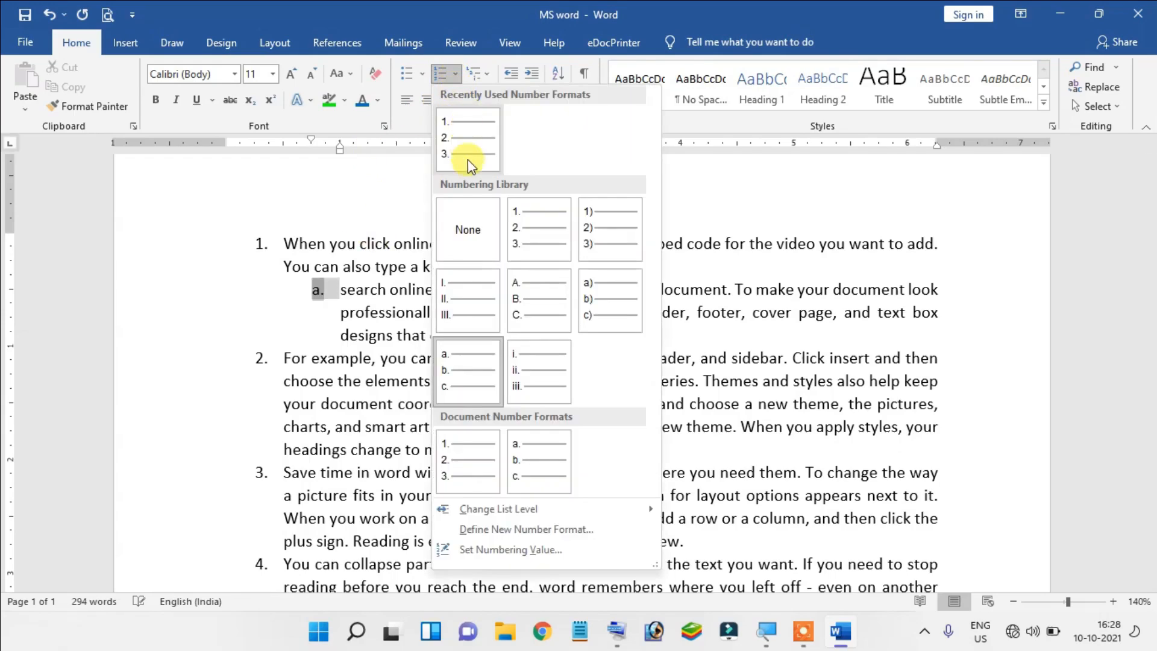
{"action": "left_click", "coordinate": [532, 359]}
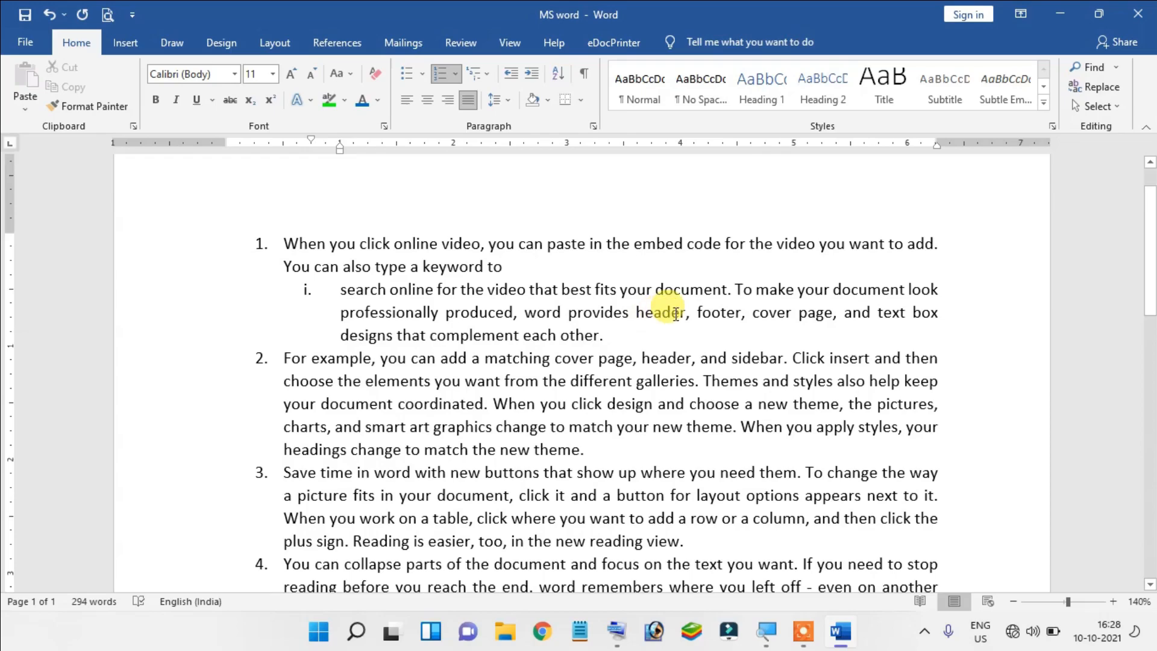
Split the roman-numbered sub-item before "footer" to create a second sub-item
{"action": "left_click", "coordinate": [697, 312]}
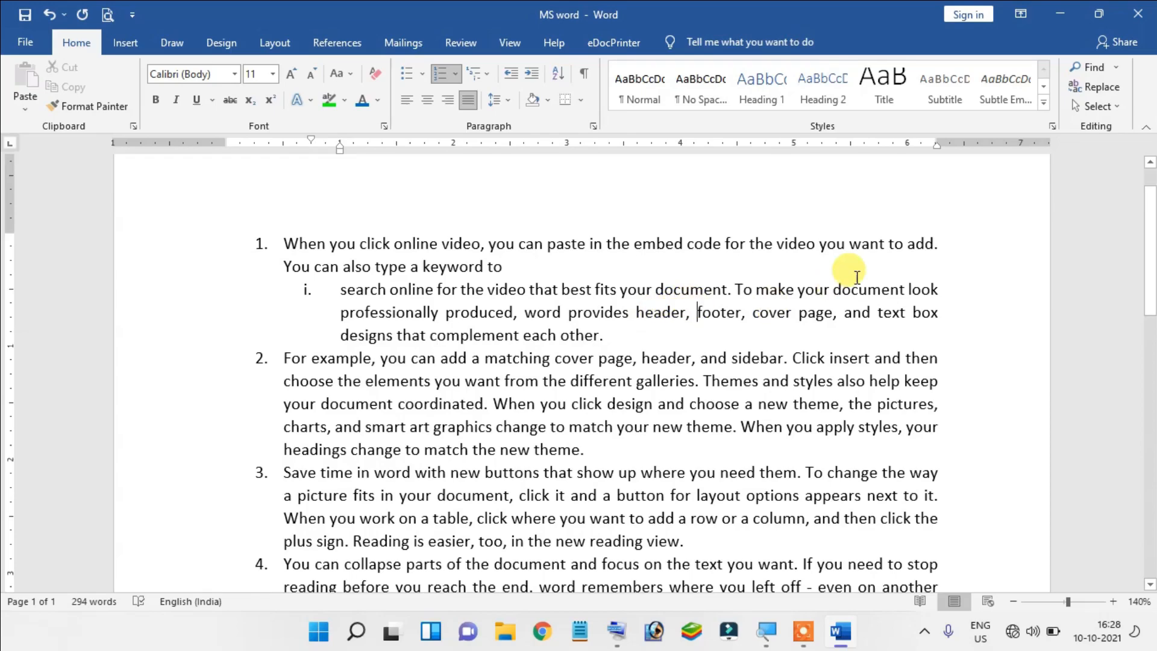
{"action": "key", "text": "Return"}
{"action": "left_click", "coordinate": [837, 336]}
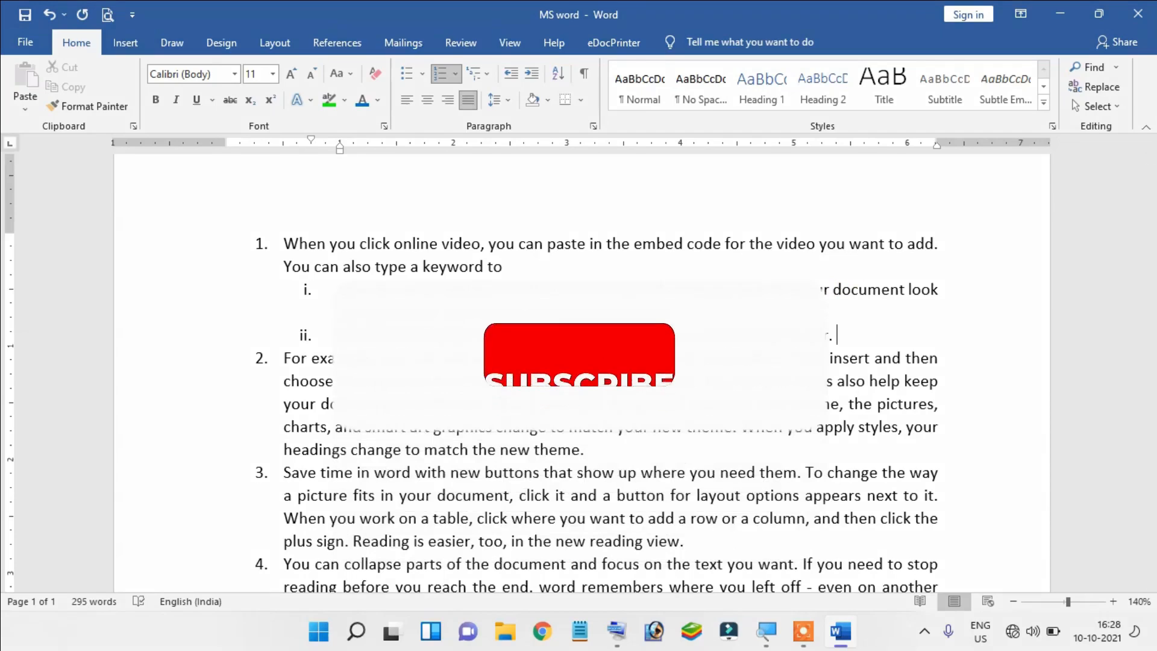
{"action": "left_click", "coordinate": [792, 359]}
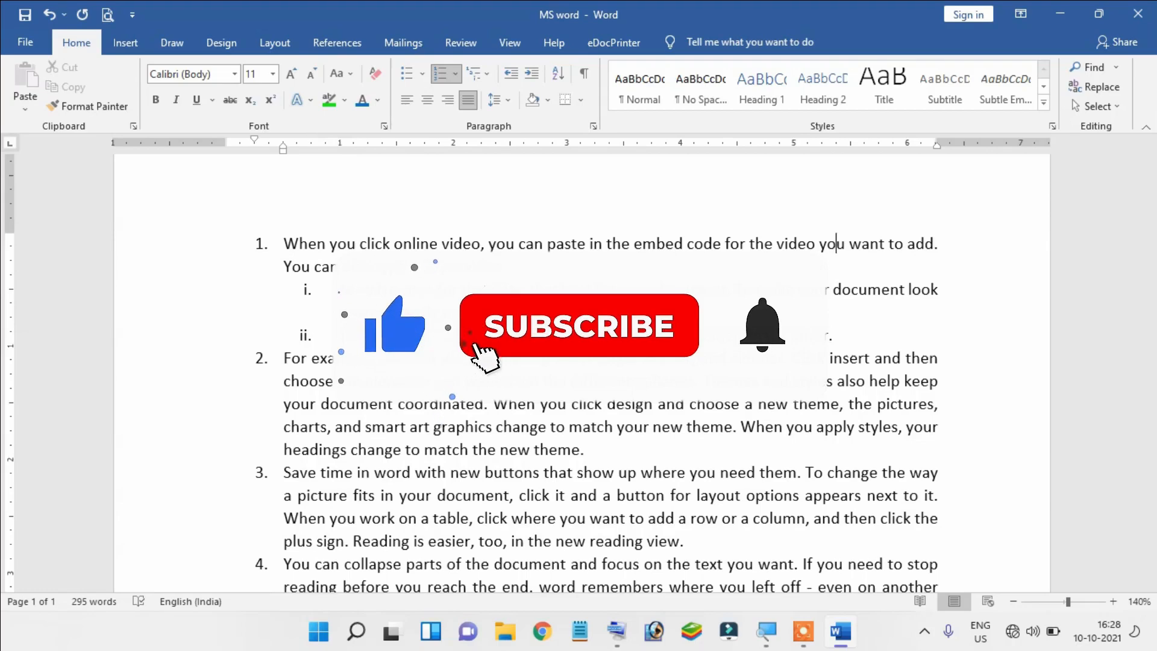
Remove the numbering from the entire list, including its sub-items
{"action": "scroll", "coordinate": [597, 373], "scroll_direction": "down", "scroll_amount": 2}
{"action": "scroll", "coordinate": [498, 472], "scroll_direction": "down", "scroll_amount": 2}
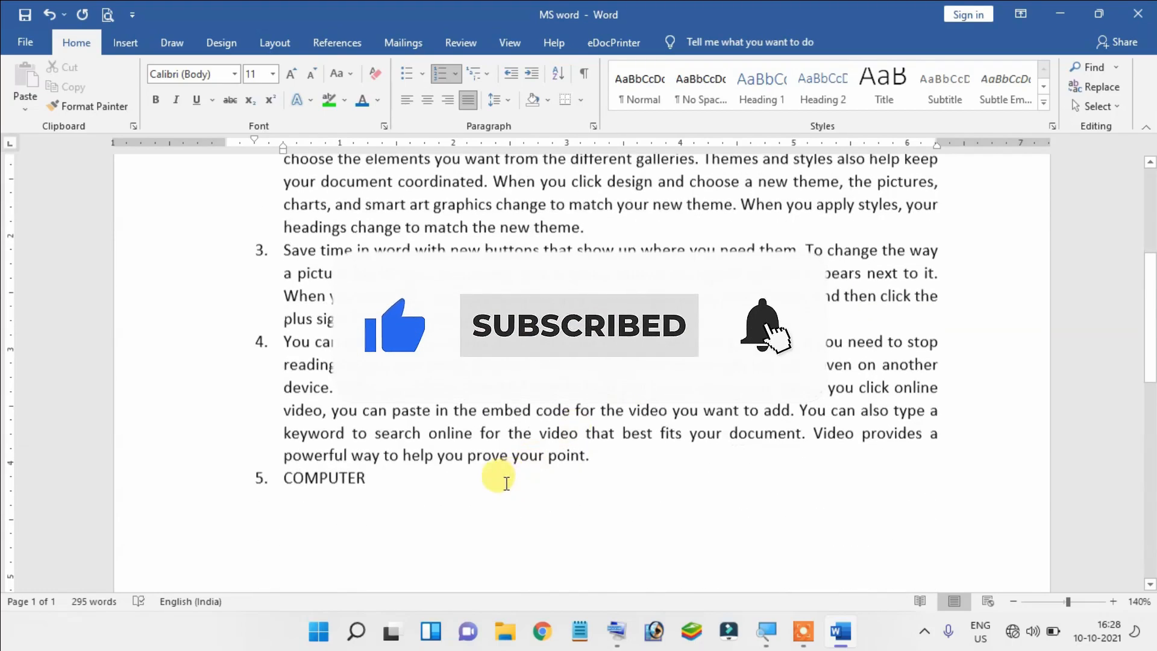
{"action": "left_click_drag", "start_coordinate": [418, 464], "coordinate": [173, 72]}
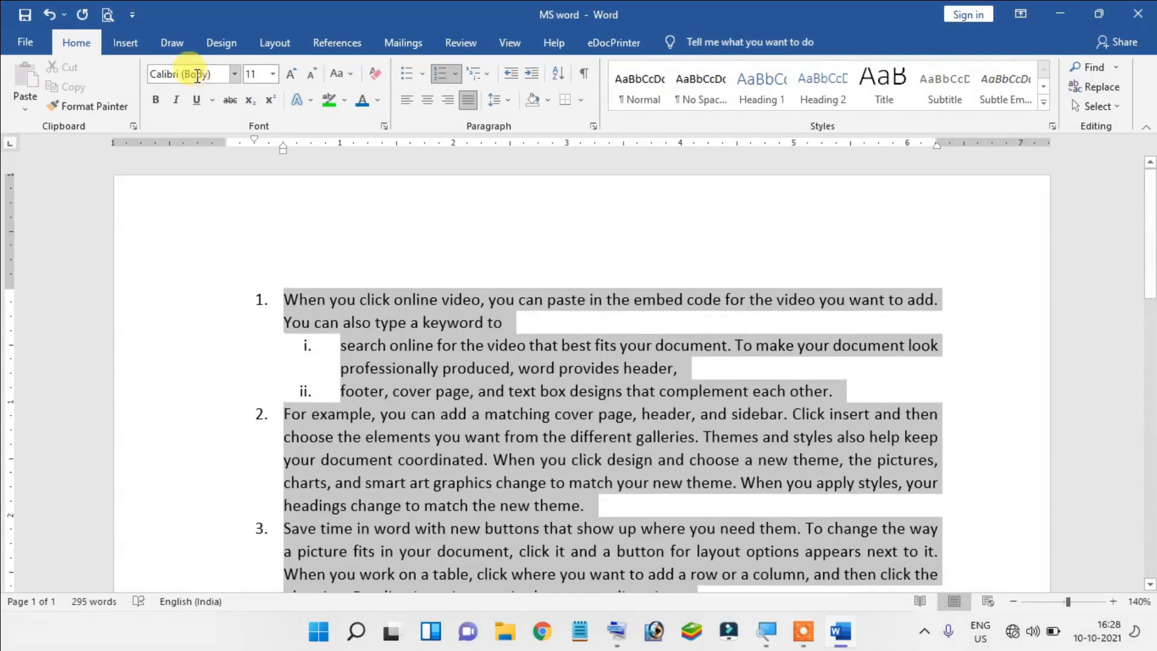
{"action": "left_click", "coordinate": [447, 84]}
{"action": "left_click", "coordinate": [446, 355]}
{"action": "scroll", "coordinate": [515, 358], "scroll_direction": "down", "scroll_amount": 2}
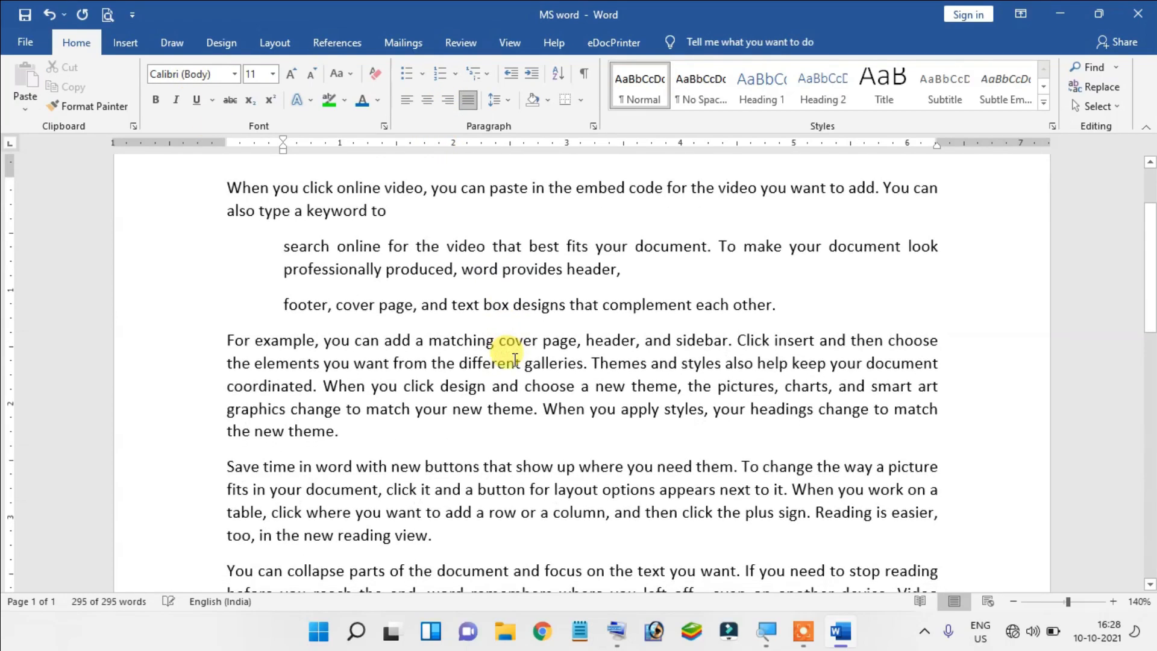
{"action": "scroll", "coordinate": [515, 359], "scroll_direction": "down", "scroll_amount": 4}
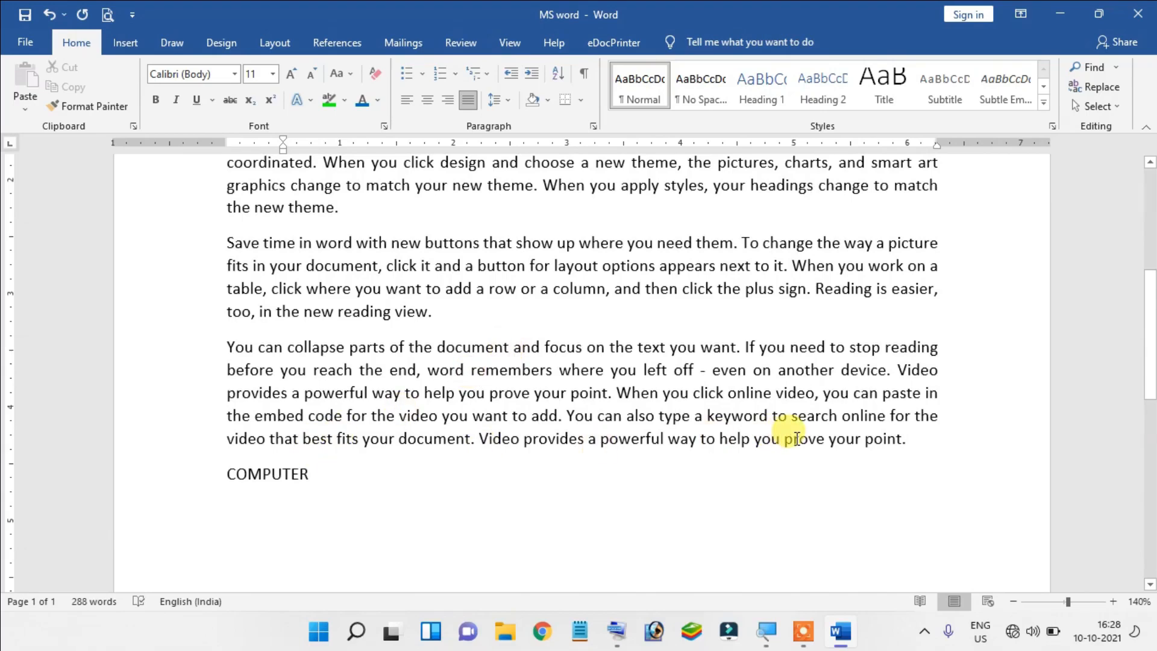
Copy the paragraph starting "You can collapse parts" and paste it over the whole document's content
{"action": "left_click_drag", "start_coordinate": [916, 440], "coordinate": [207, 353]}
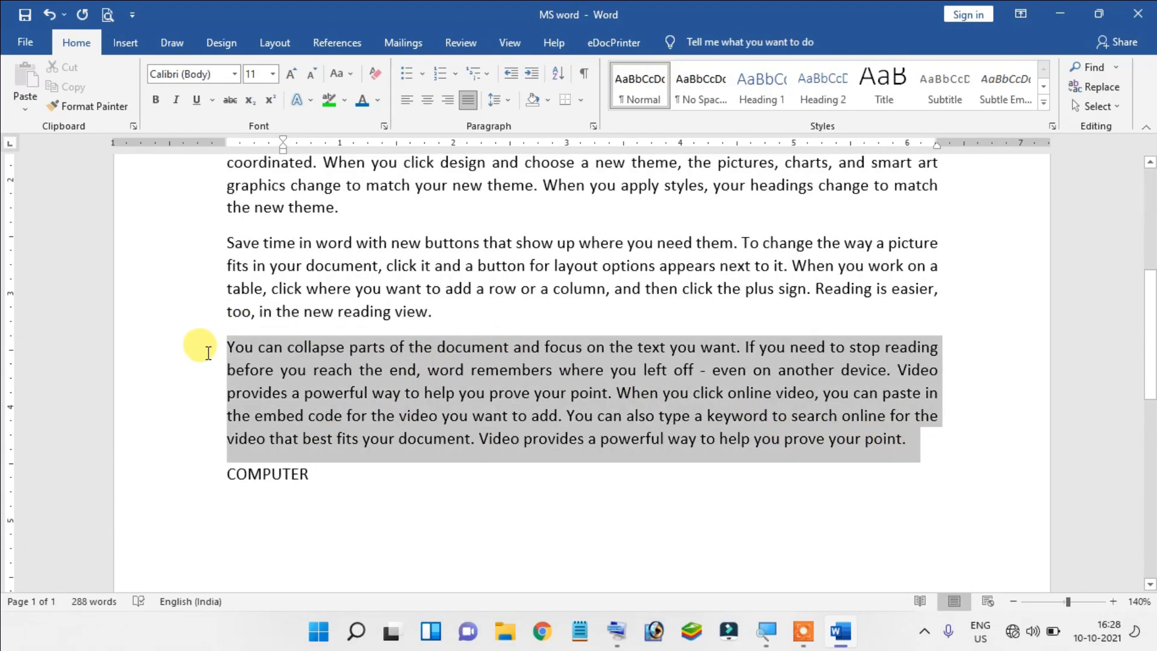
{"action": "key", "text": "ctrl+c"}
{"action": "scroll", "coordinate": [208, 353], "scroll_direction": "up", "scroll_amount": 4}
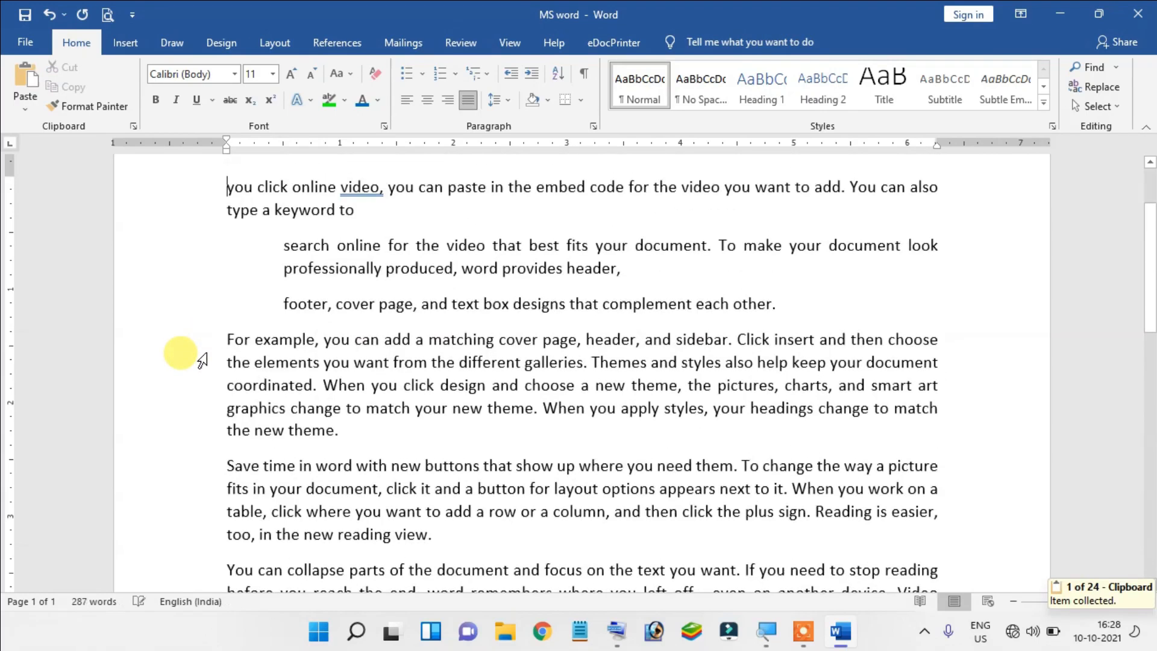
{"action": "key", "text": "ctrl+a"}
{"action": "key", "text": "ctrl+v"}
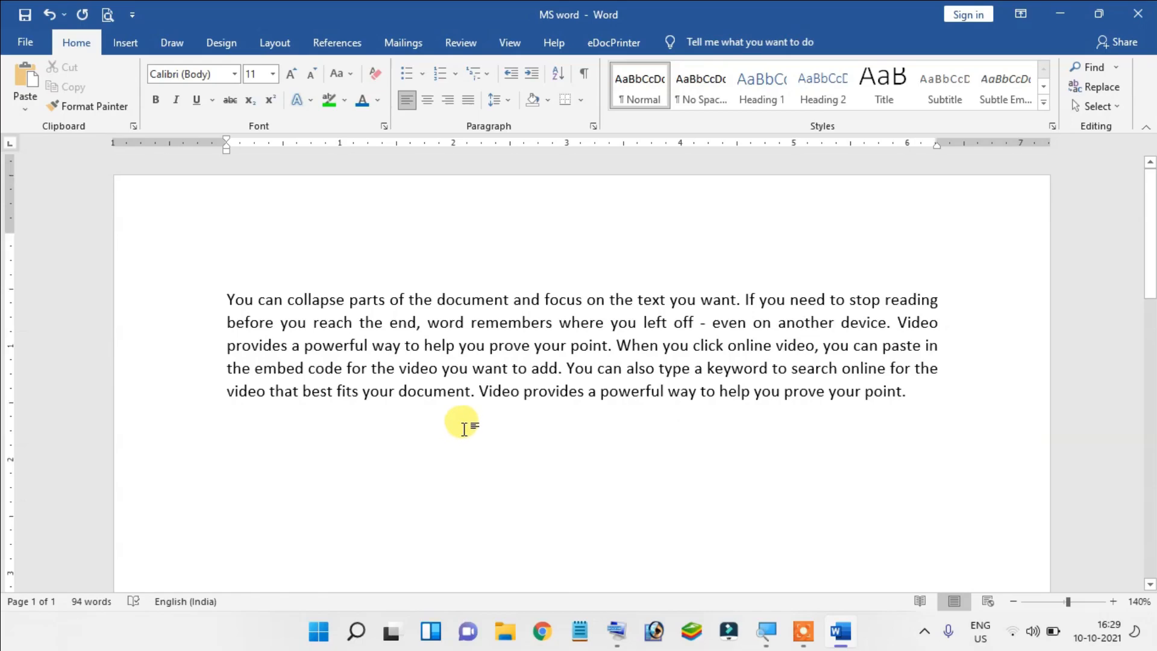
Delete all the remaining text so the page is blank
{"action": "scroll", "coordinate": [464, 426], "scroll_direction": "down", "scroll_amount": 1}
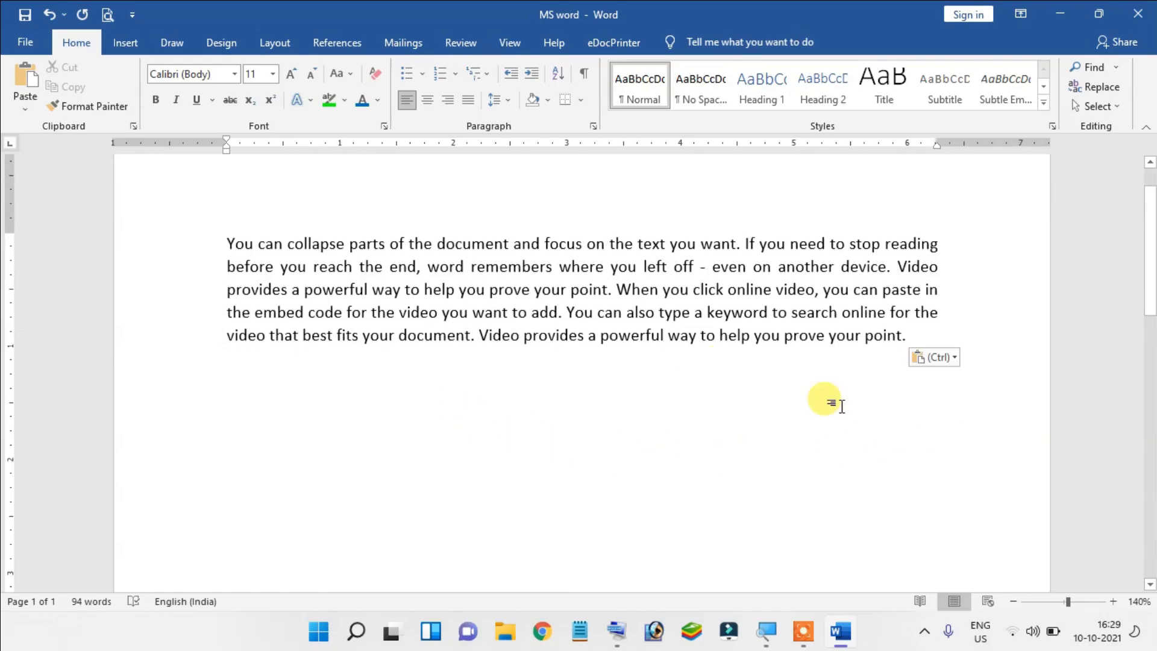
{"action": "left_click_drag", "start_coordinate": [821, 400], "coordinate": [90, 142]}
{"action": "key", "text": "Delete"}
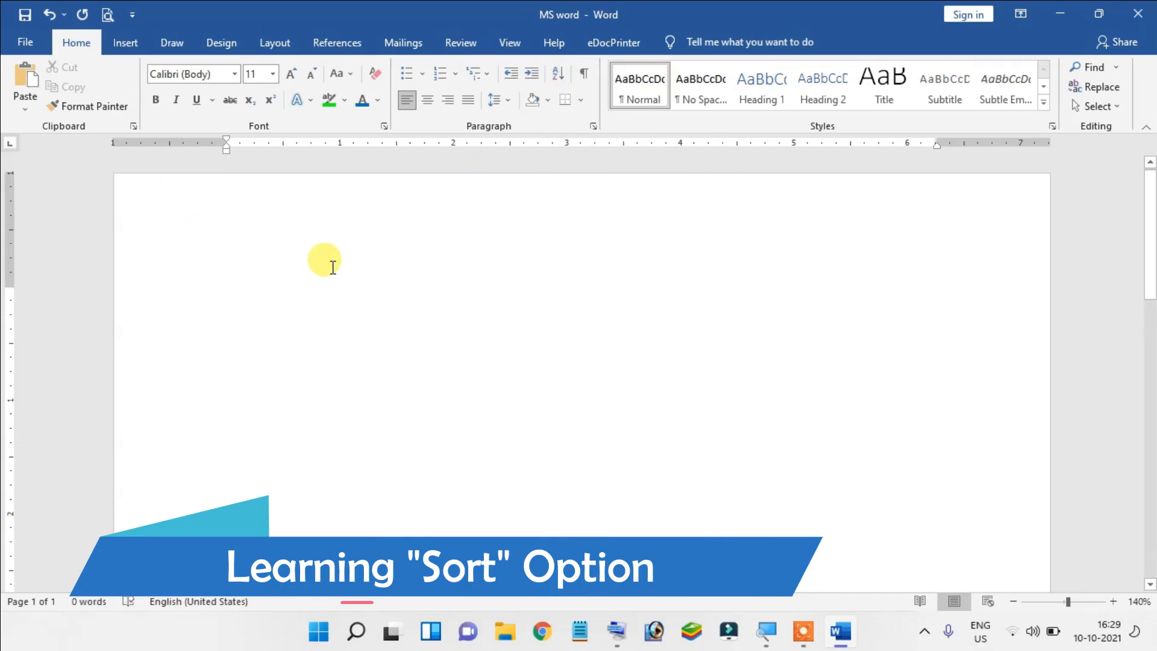
Close the document without saving the changes and reopen "MS word" from the recent files
{"action": "key", "text": "alt+F4"}
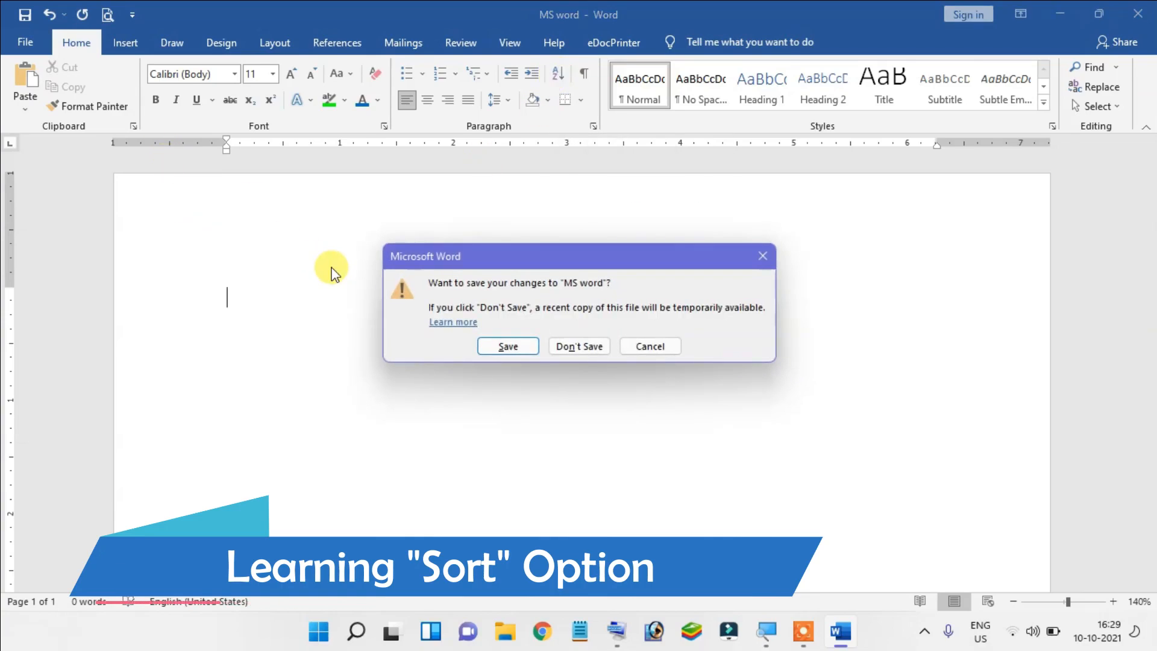
{"action": "key", "text": "n"}
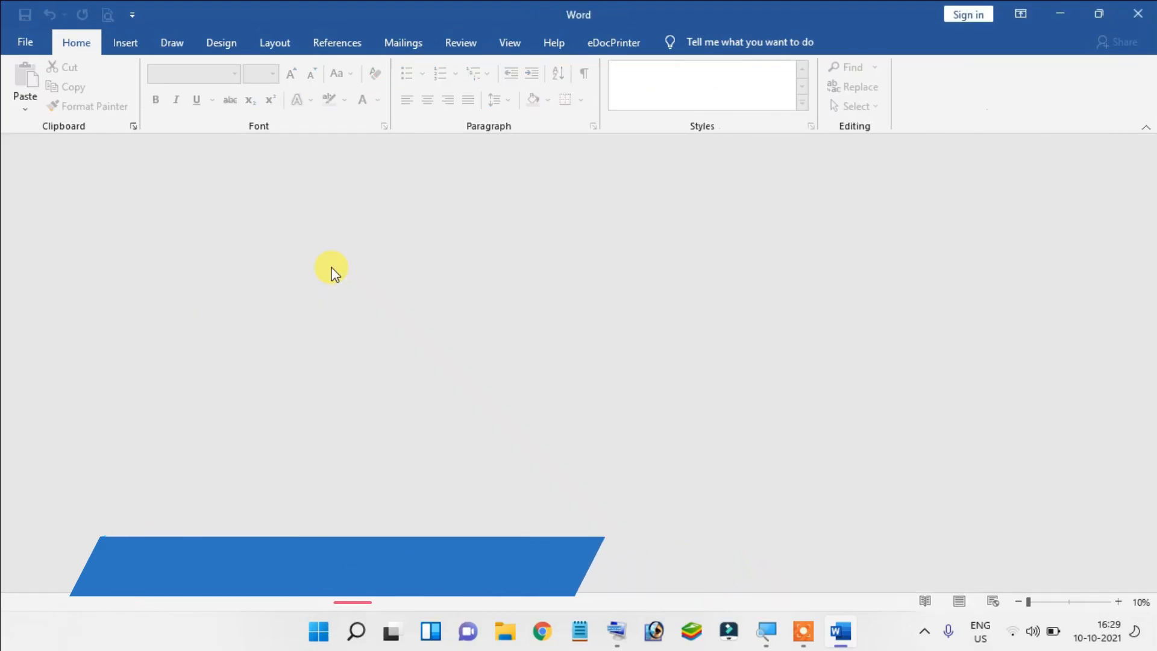
{"action": "left_click", "coordinate": [35, 42]}
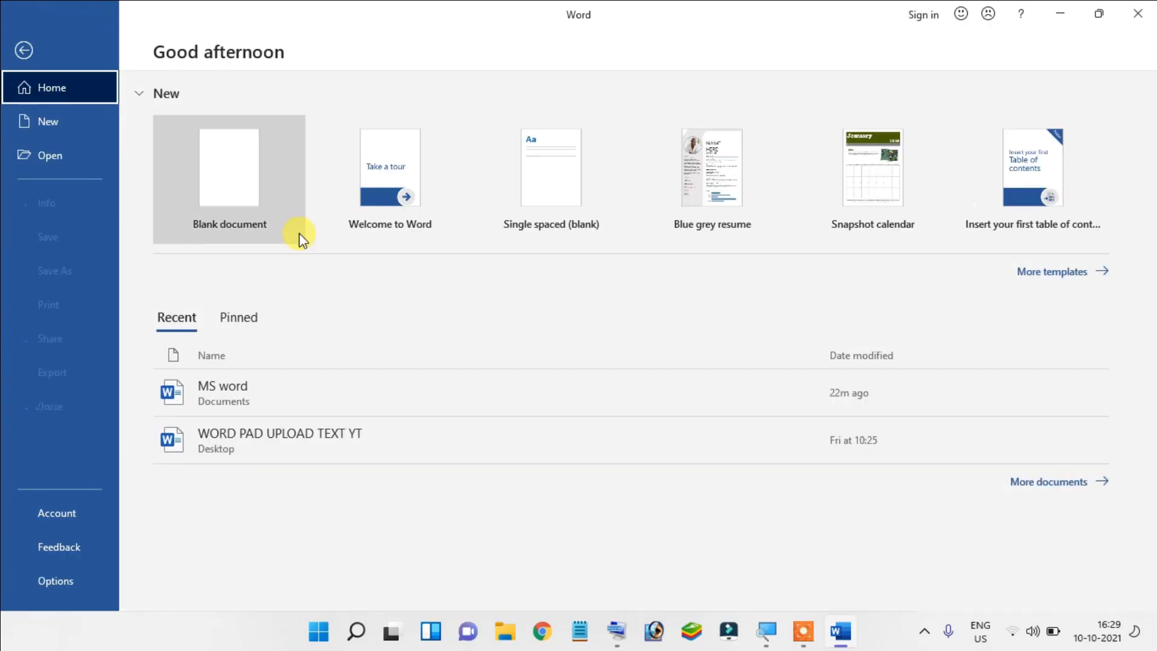
{"action": "left_click", "coordinate": [313, 388]}
{"action": "left_click", "coordinate": [521, 368]}
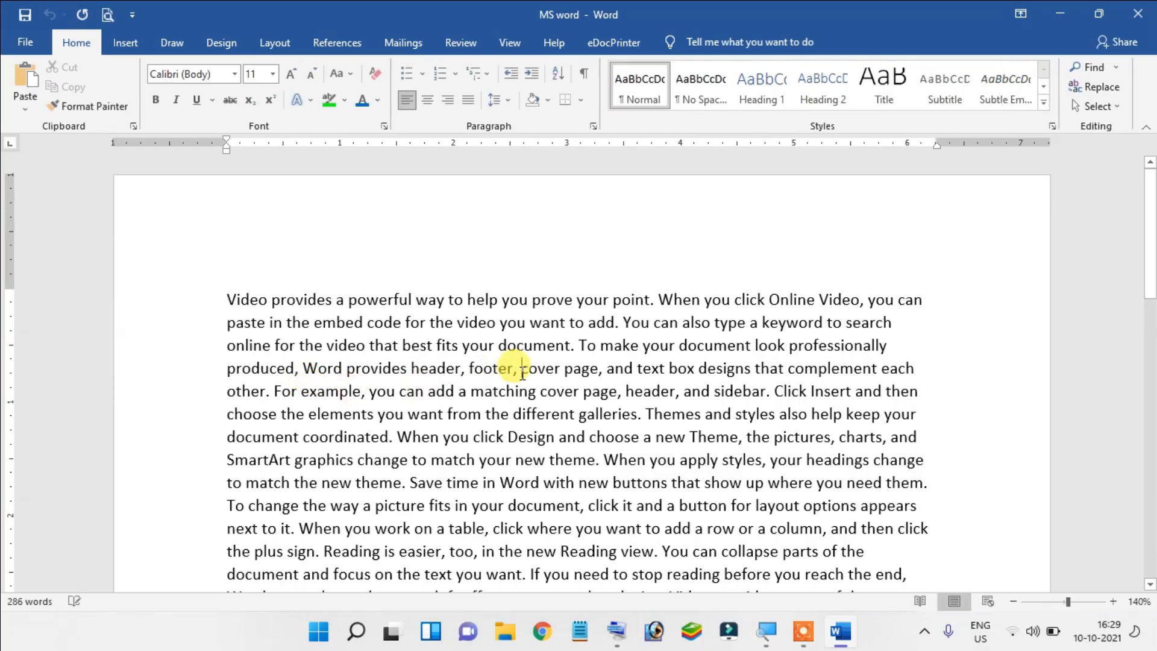
Insert paragraph breaks before "To make your document look" and before "the different galleries"
{"action": "scroll", "coordinate": [654, 398], "scroll_direction": "down", "scroll_amount": 2}
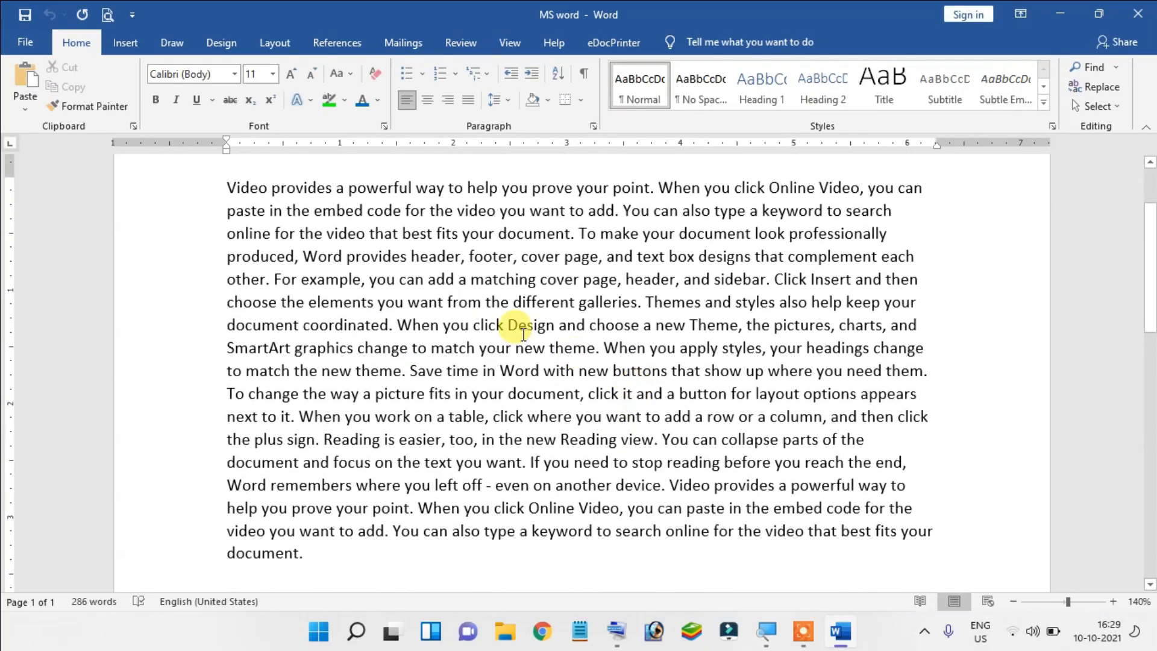
{"action": "scroll", "coordinate": [520, 331], "scroll_direction": "up", "scroll_amount": 1}
{"action": "scroll", "coordinate": [516, 323], "scroll_direction": "down", "scroll_amount": 1}
{"action": "scroll", "coordinate": [517, 314], "scroll_direction": "up", "scroll_amount": 1}
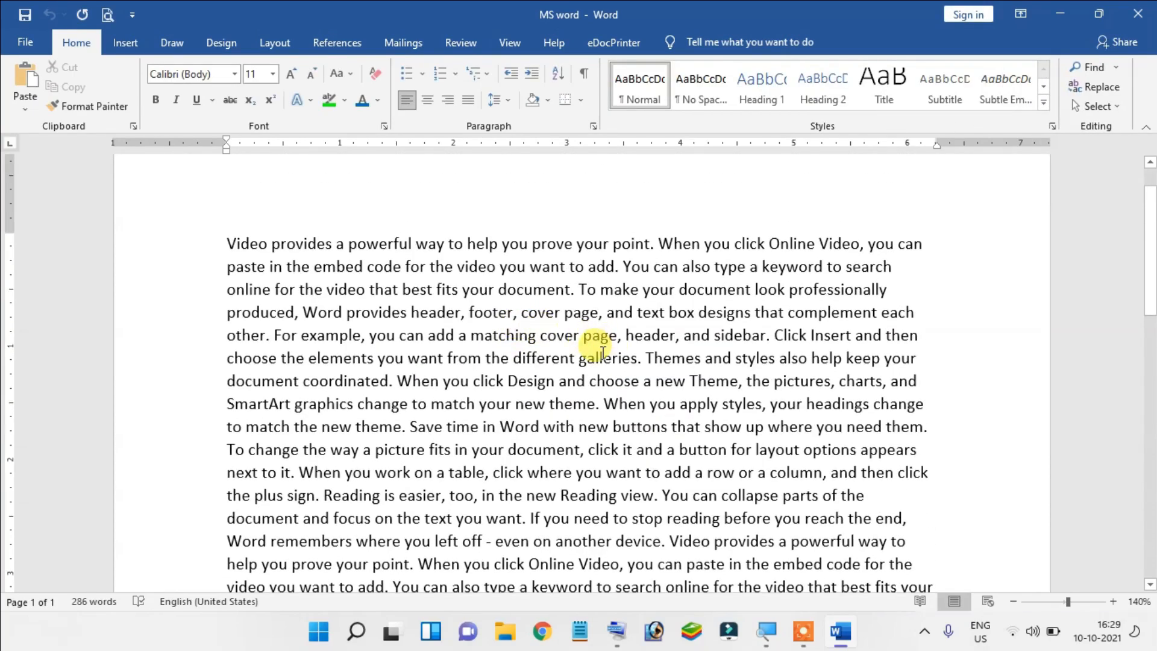
{"action": "left_click", "coordinate": [579, 290]}
{"action": "key", "text": "Return"}
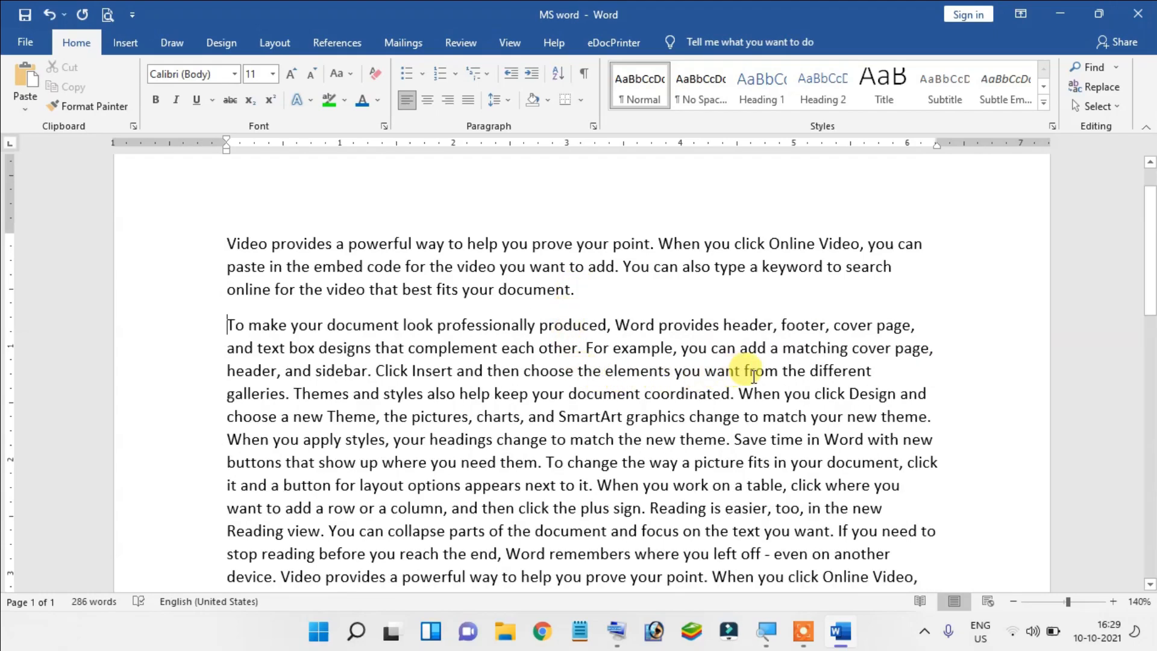
{"action": "left_click", "coordinate": [781, 370]}
{"action": "key", "text": "Return"}
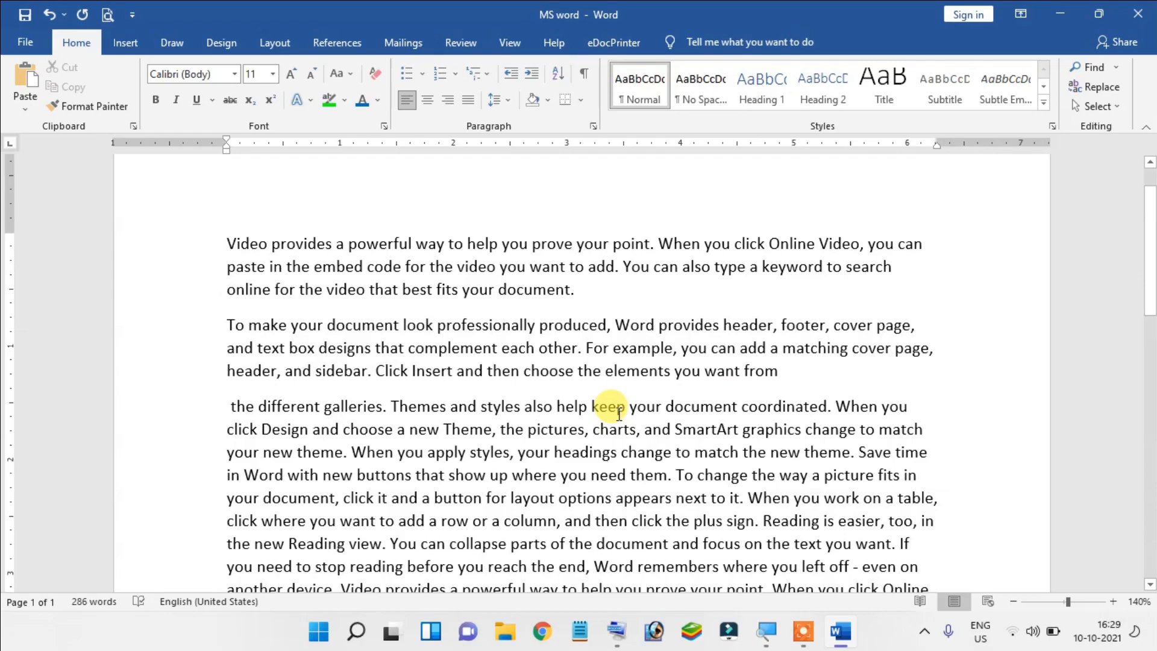
Remove the leading space before "the different galleries" and insert a paragraph break before "To change the way a picture fits"
{"action": "key", "text": "Delete"}
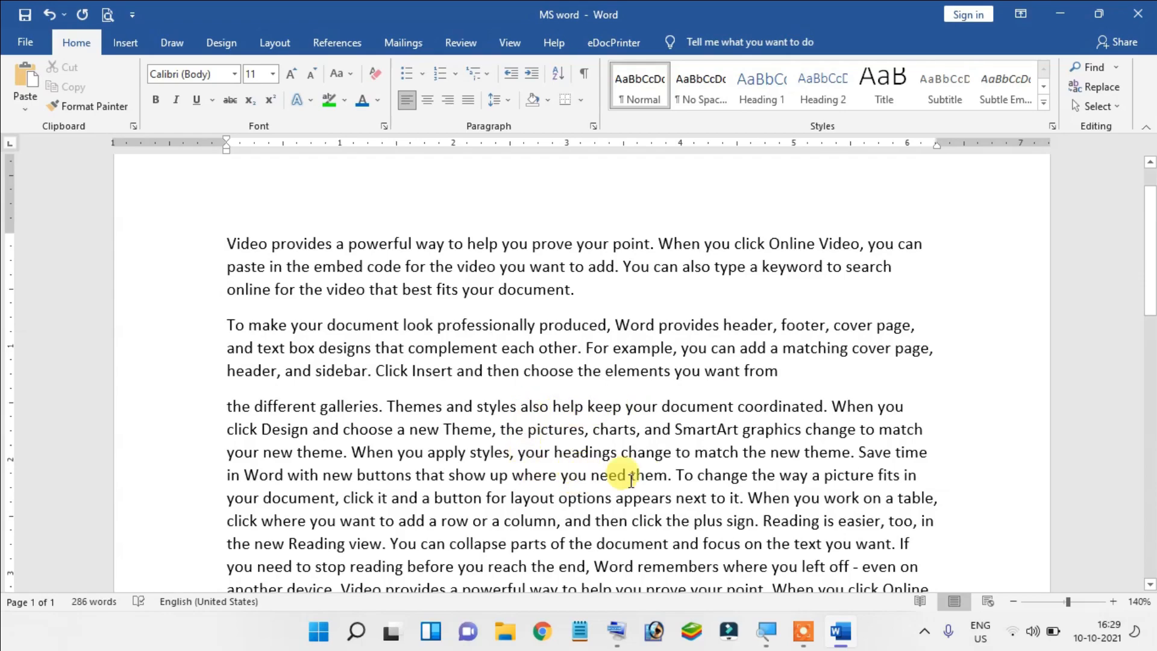
{"action": "left_click", "coordinate": [677, 475]}
{"action": "key", "text": "Return"}
Insert paragraph breaks before "You can collapse parts of the document" and before the last "When you click Online Video"
{"action": "scroll", "coordinate": [675, 470], "scroll_direction": "down", "scroll_amount": 2}
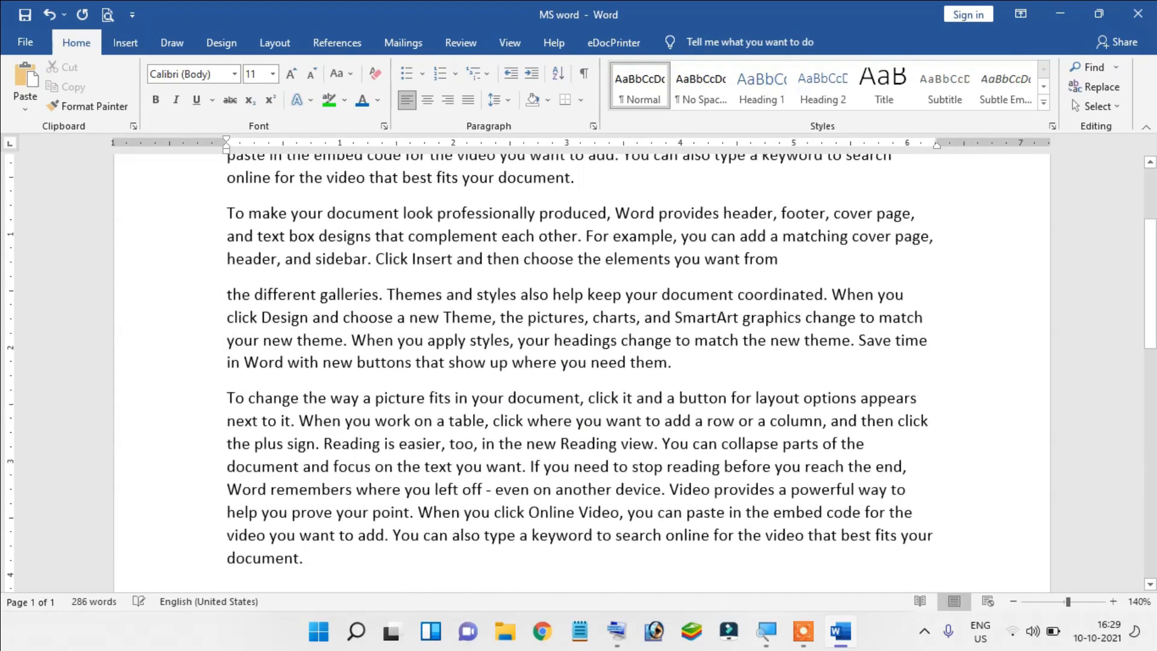
{"action": "left_click", "coordinate": [664, 443]}
{"action": "key", "text": "Return"}
{"action": "scroll", "coordinate": [656, 434], "scroll_direction": "down", "scroll_amount": 2}
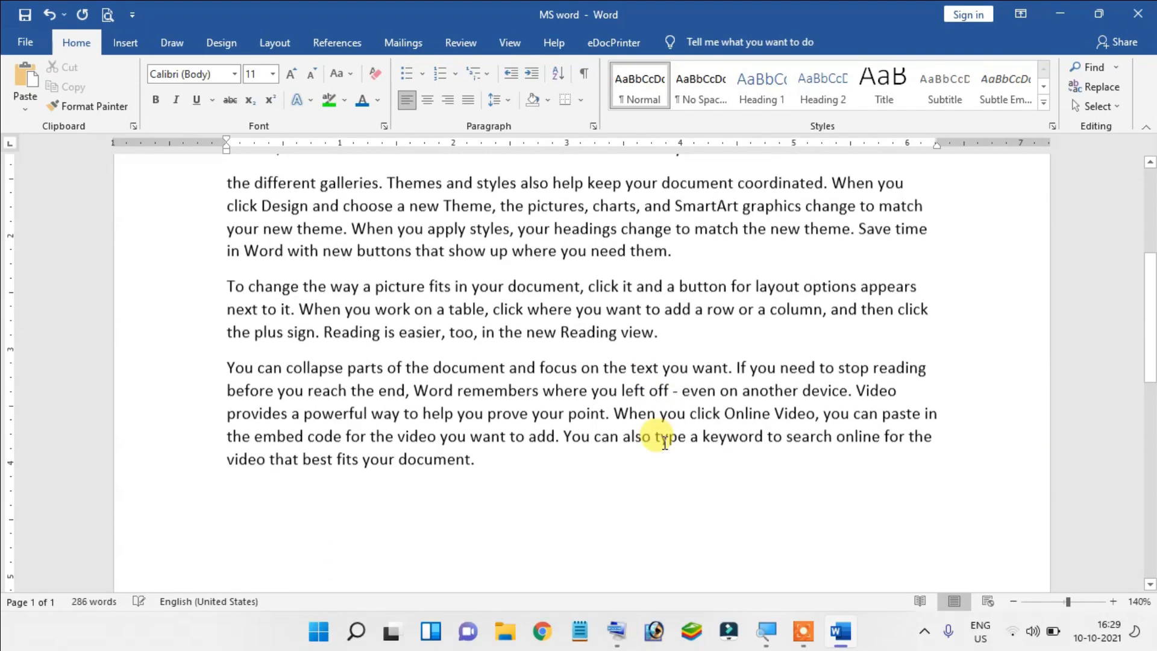
{"action": "left_click", "coordinate": [615, 414]}
{"action": "key", "text": "Return"}
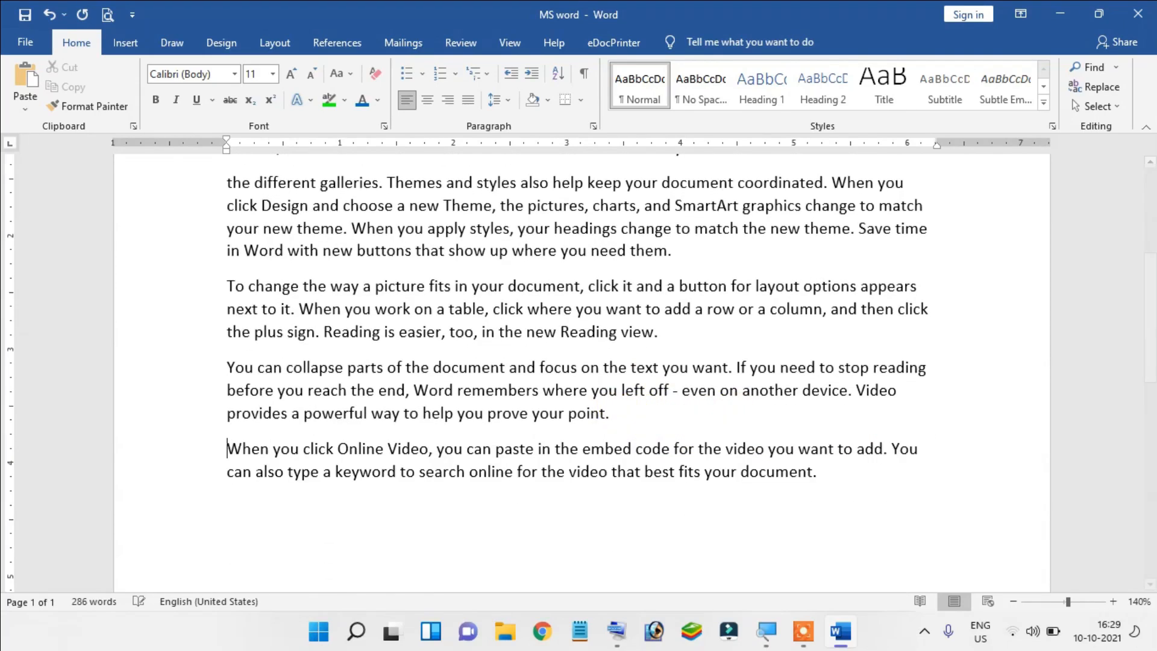
{"action": "scroll", "coordinate": [445, 361], "scroll_direction": "up", "scroll_amount": 5}
{"action": "scroll", "coordinate": [449, 360], "scroll_direction": "down", "scroll_amount": 2}
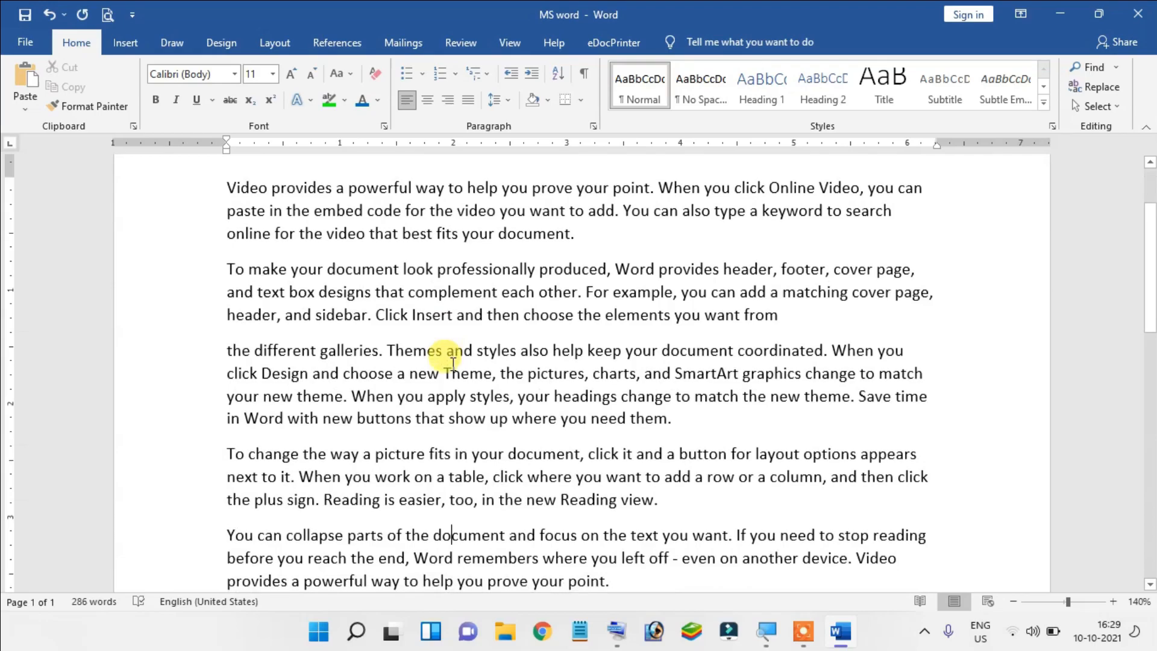
{"action": "scroll", "coordinate": [445, 354], "scroll_direction": "up", "scroll_amount": 1}
{"action": "scroll", "coordinate": [588, 441], "scroll_direction": "down", "scroll_amount": 2}
{"action": "scroll", "coordinate": [588, 441], "scroll_direction": "down", "scroll_amount": 1}
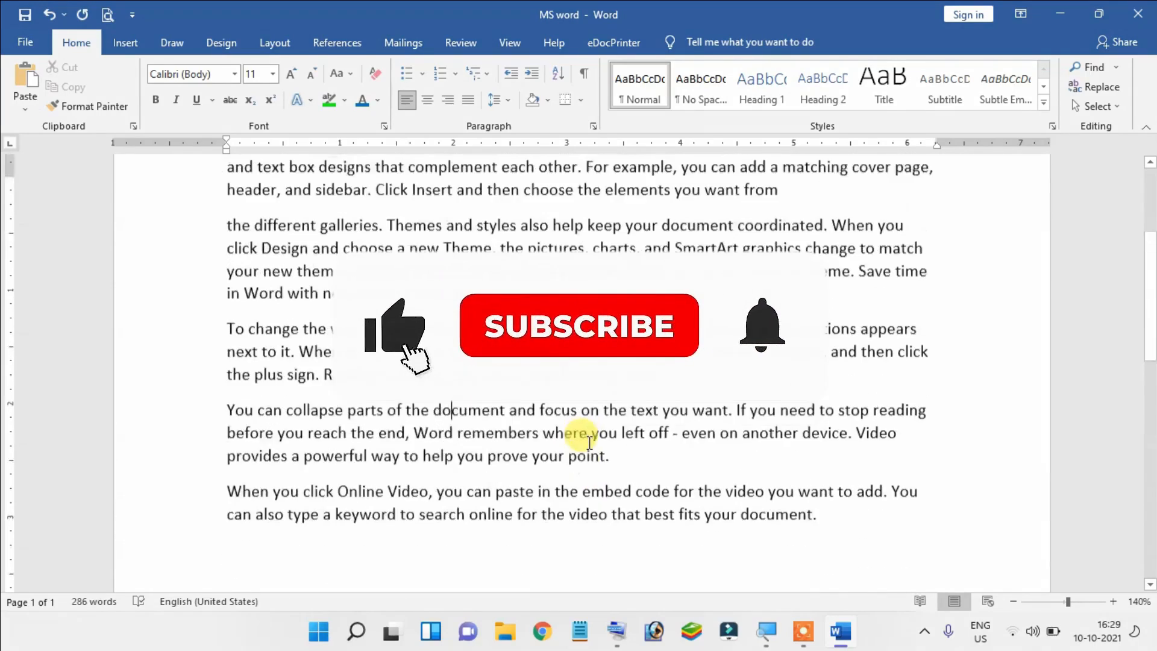
{"action": "scroll", "coordinate": [581, 434], "scroll_direction": "up", "scroll_amount": 3}
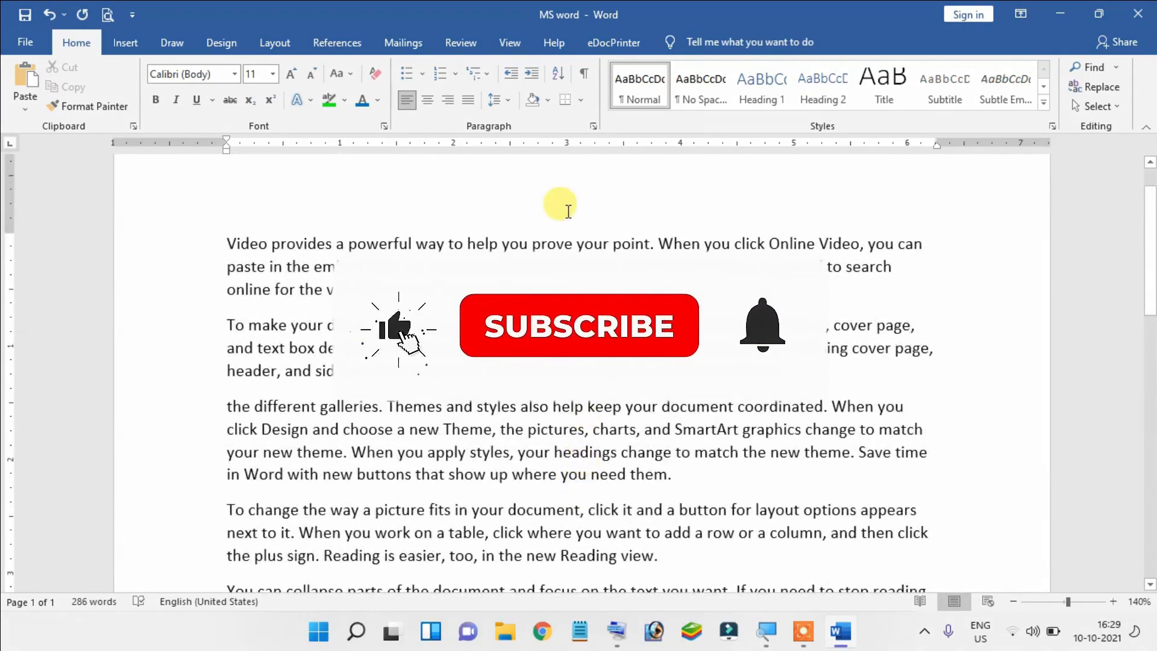
{"action": "left_click", "coordinate": [559, 74]}
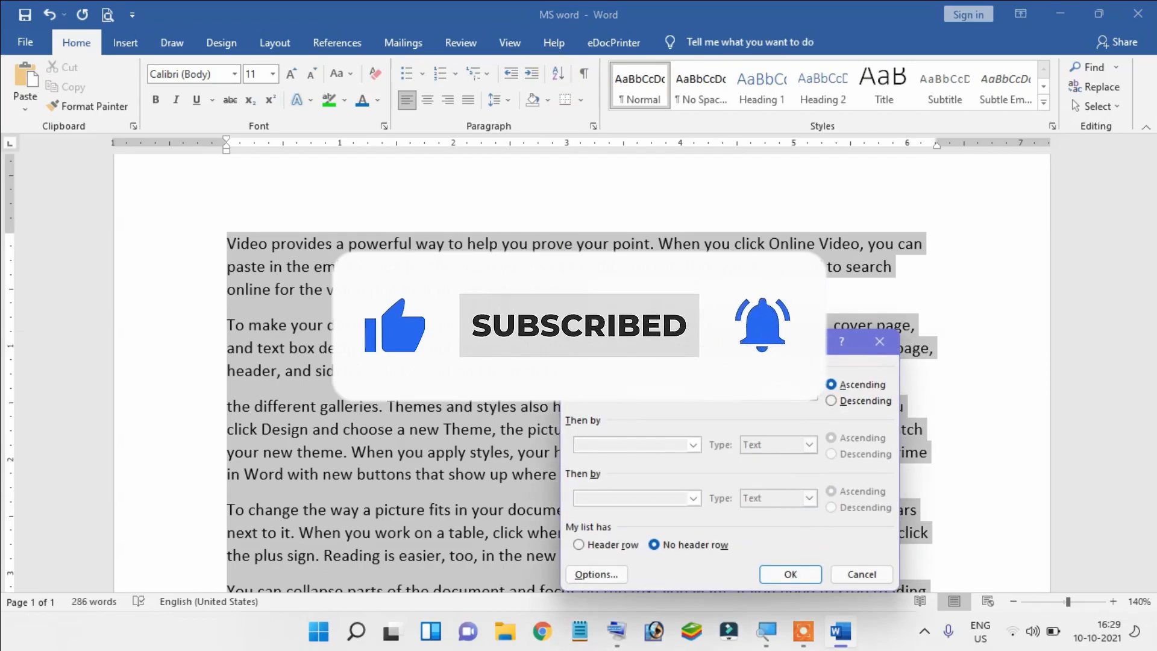
{"action": "left_click_drag", "start_coordinate": [654, 340], "coordinate": [485, 226]}
{"action": "left_click", "coordinate": [692, 459]}
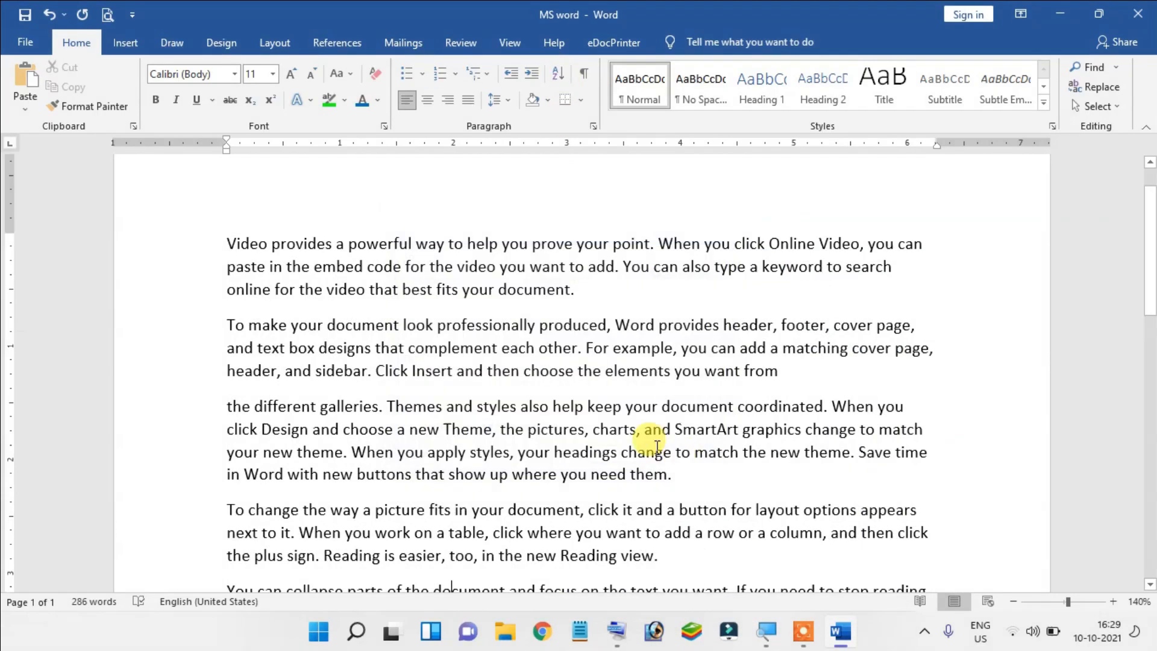
Add four sample first names on separate lines below the last paragraph
{"action": "scroll", "coordinate": [550, 382], "scroll_direction": "down", "scroll_amount": 4}
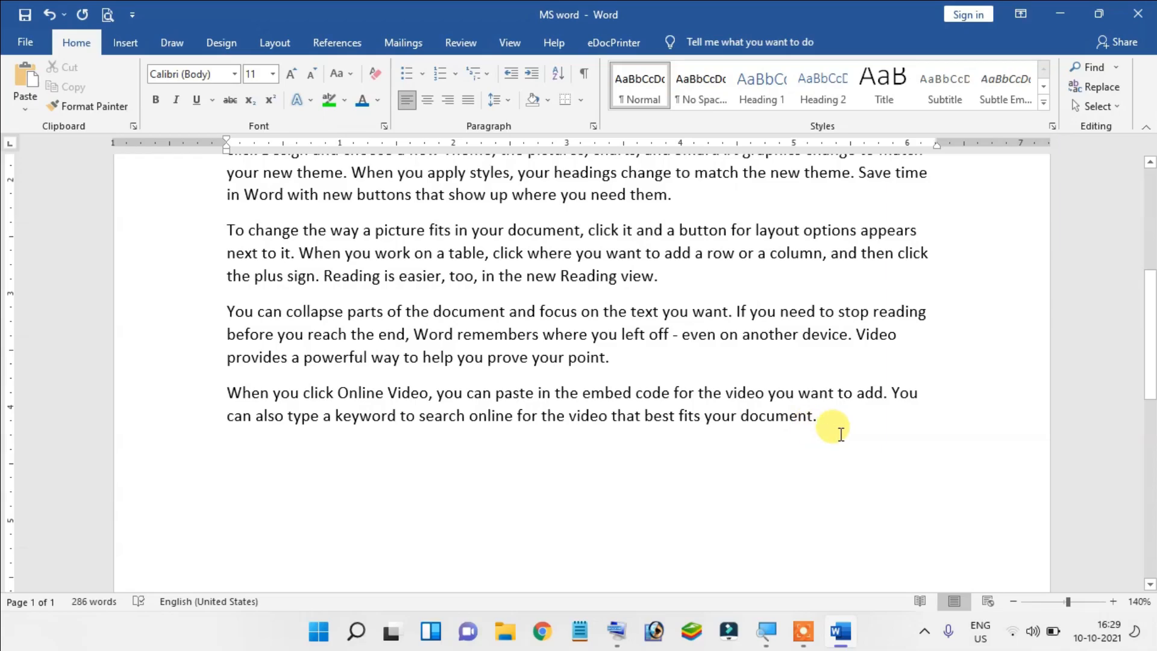
{"action": "key", "text": "Return"}
{"action": "key", "text": "Return"}
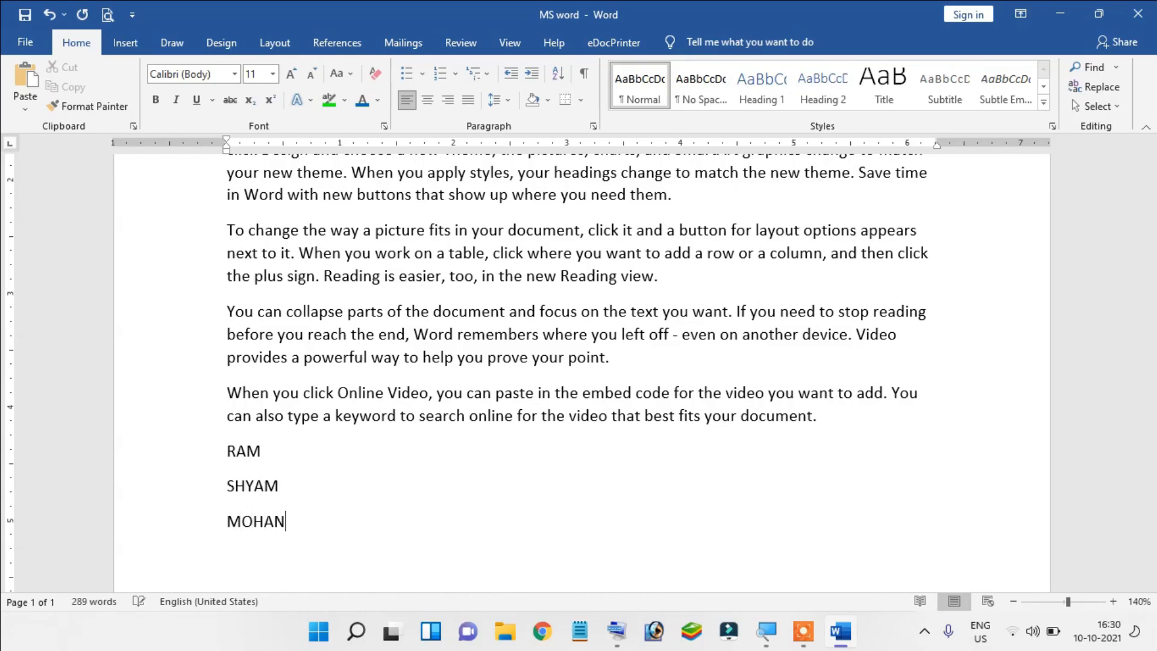
{"action": "key", "text": "Return"}
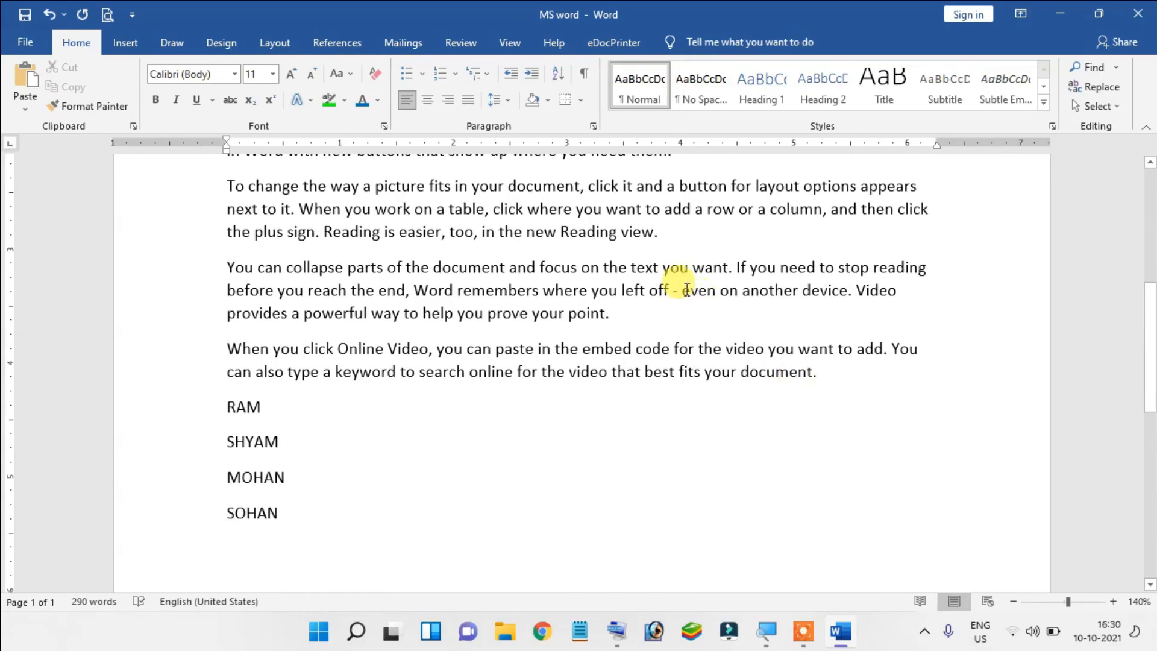
Highlight the list of four names, clear the selection and add the line "A-Z" below the list
{"action": "left_click_drag", "start_coordinate": [300, 513], "coordinate": [219, 406]}
{"action": "left_click", "coordinate": [375, 547]}
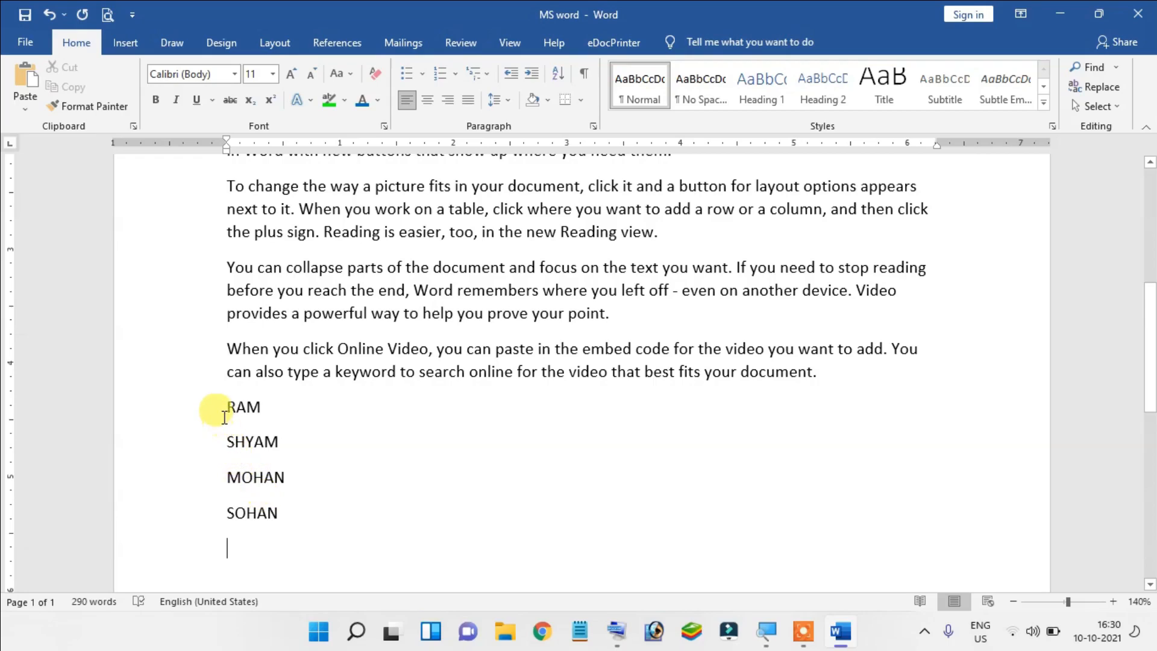
{"action": "left_click_drag", "start_coordinate": [229, 408], "coordinate": [270, 512]}
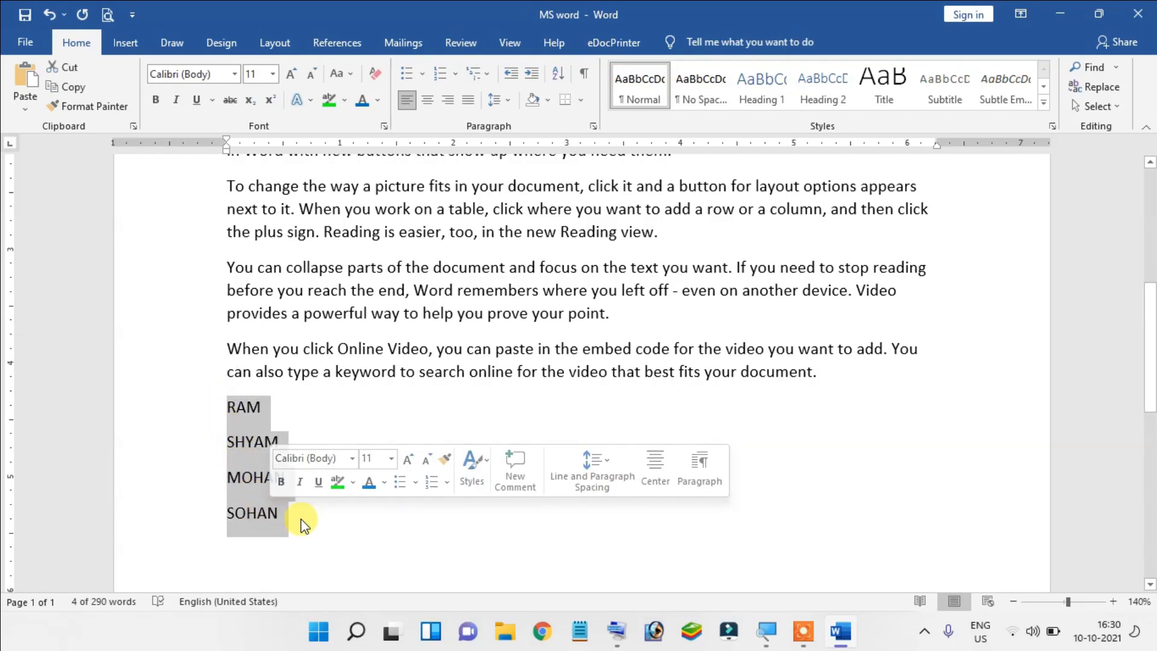
{"action": "left_click", "coordinate": [297, 514]}
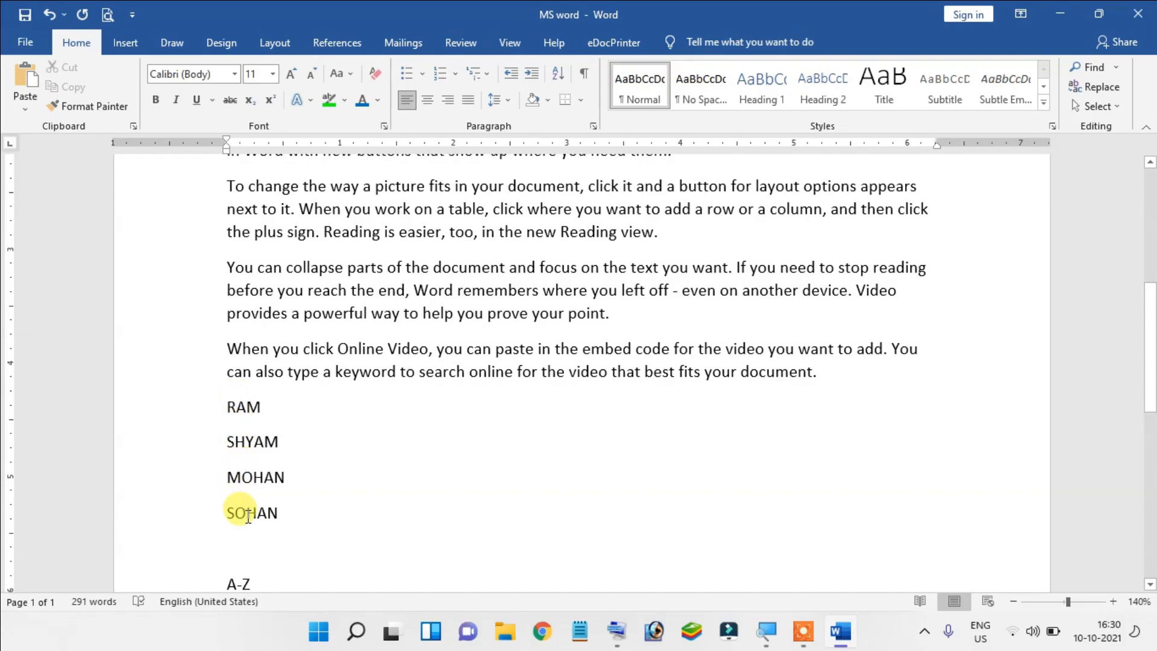
Delete the "A-Z" text and the four names below the last paragraph
{"action": "scroll", "coordinate": [248, 518], "scroll_direction": "down", "scroll_amount": 1}
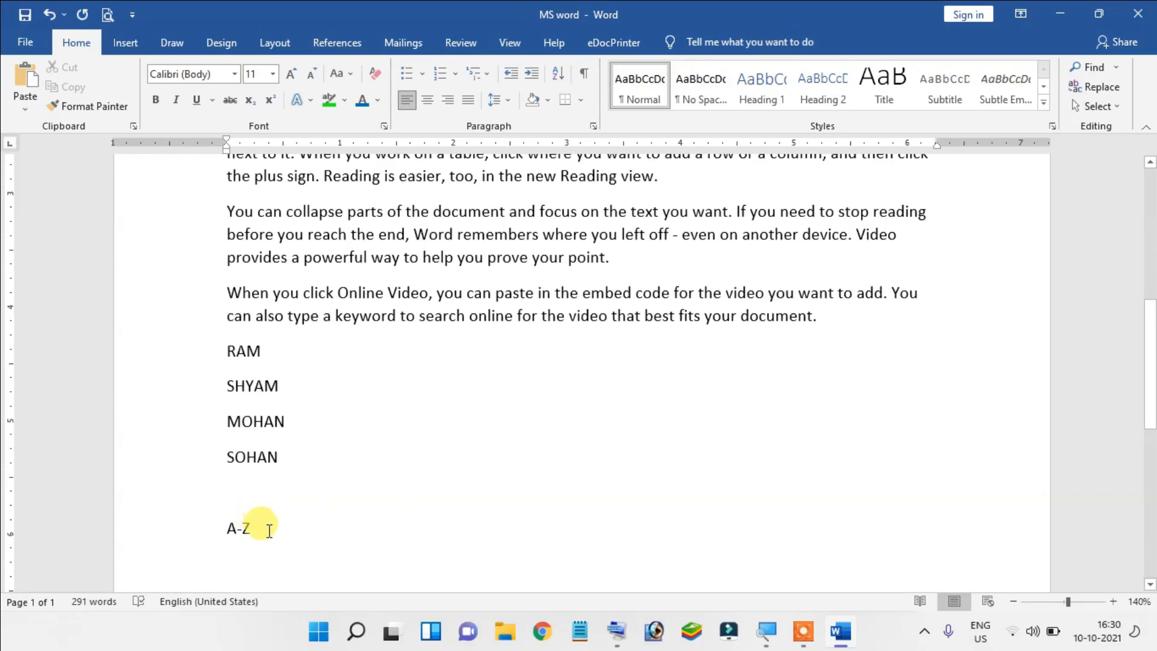
{"action": "left_click_drag", "start_coordinate": [259, 528], "coordinate": [228, 524]}
{"action": "key", "text": "Delete"}
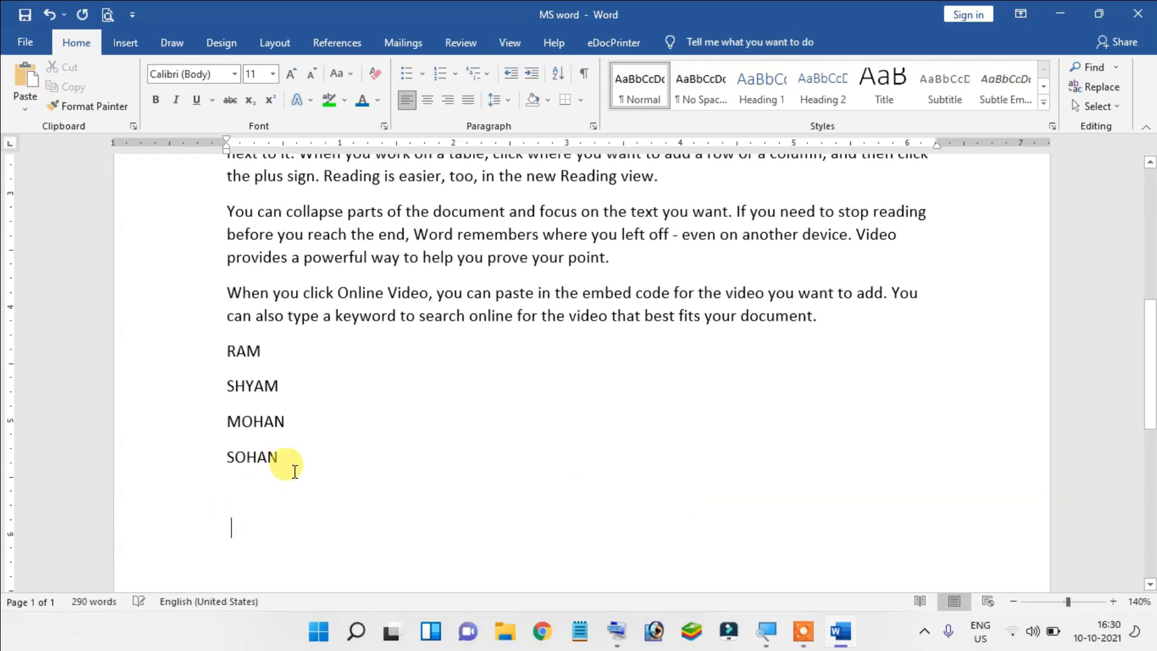
{"action": "left_click_drag", "start_coordinate": [294, 468], "coordinate": [232, 362]}
{"action": "key", "text": "Delete"}
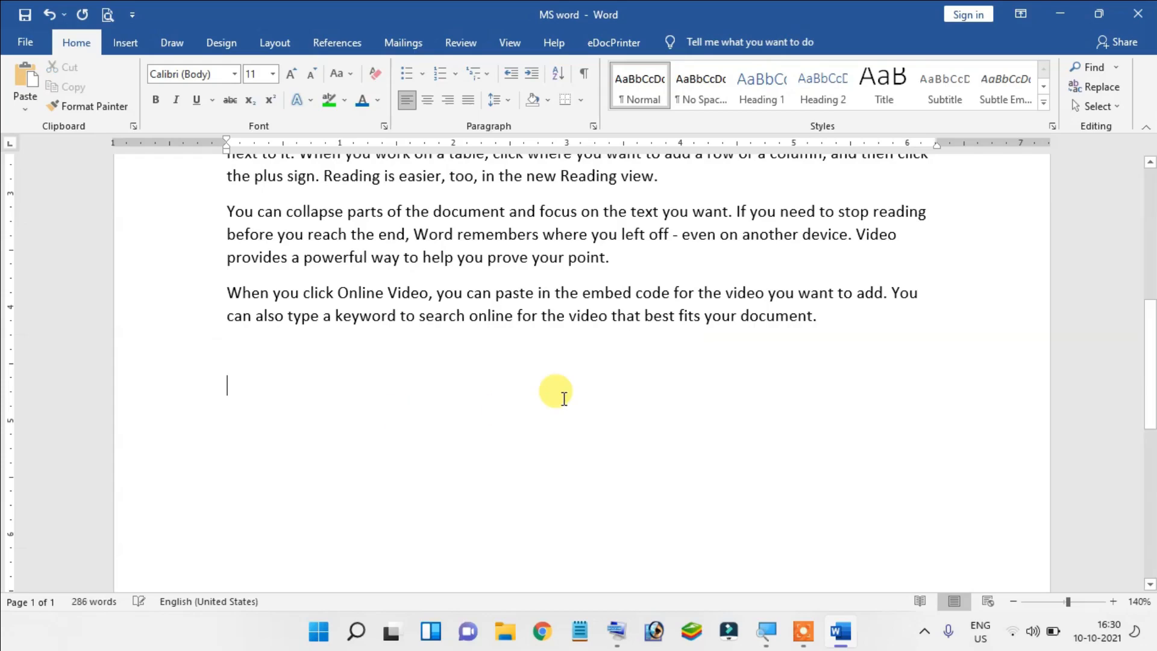
Examine the starting letter of each paragraph in the document, highlighting several of them one after another
{"action": "scroll", "coordinate": [556, 393], "scroll_direction": "up", "scroll_amount": 7}
{"action": "scroll", "coordinate": [569, 437], "scroll_direction": "down", "scroll_amount": 3}
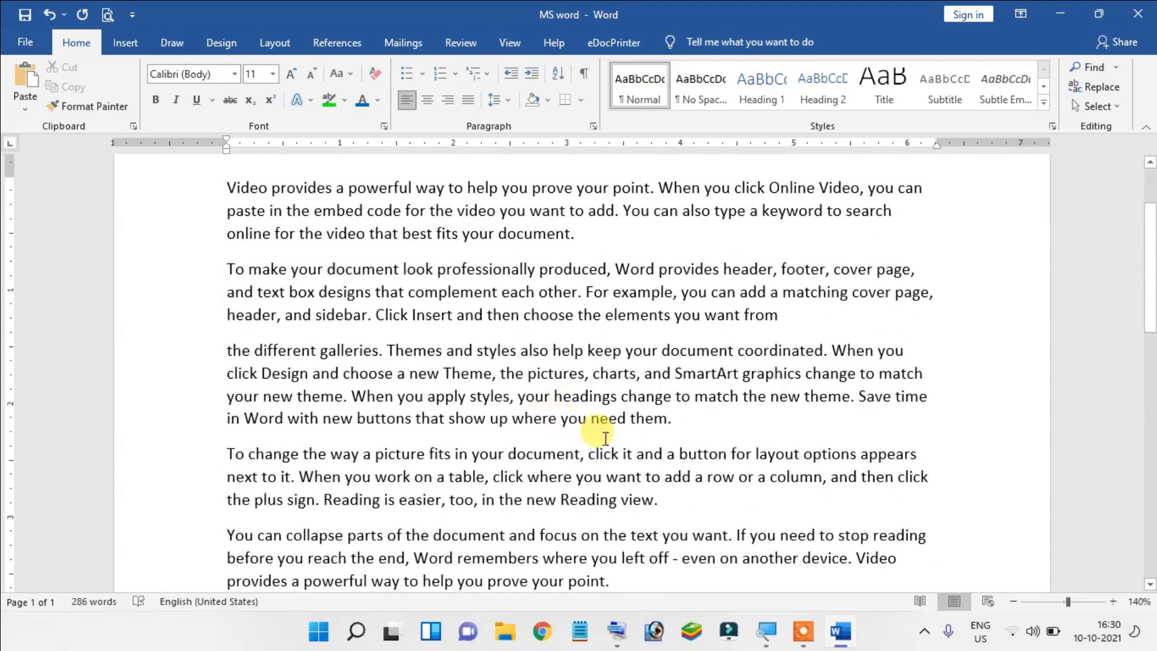
{"action": "scroll", "coordinate": [659, 442], "scroll_direction": "up", "scroll_amount": 2}
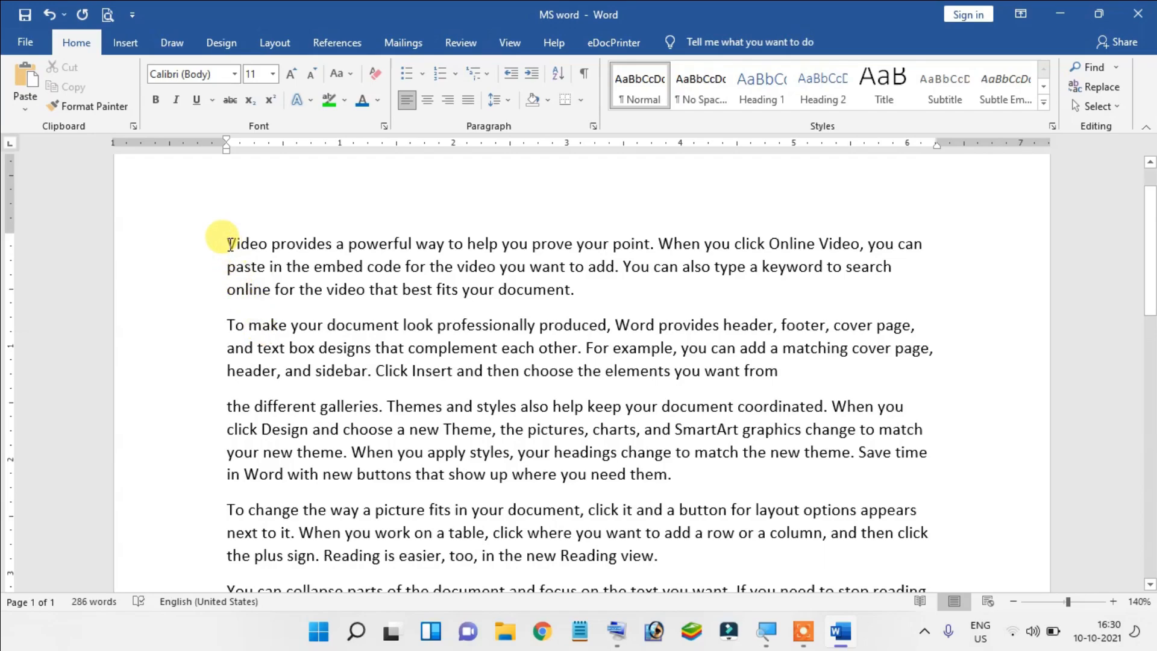
{"action": "left_click_drag", "start_coordinate": [234, 244], "coordinate": [237, 244]}
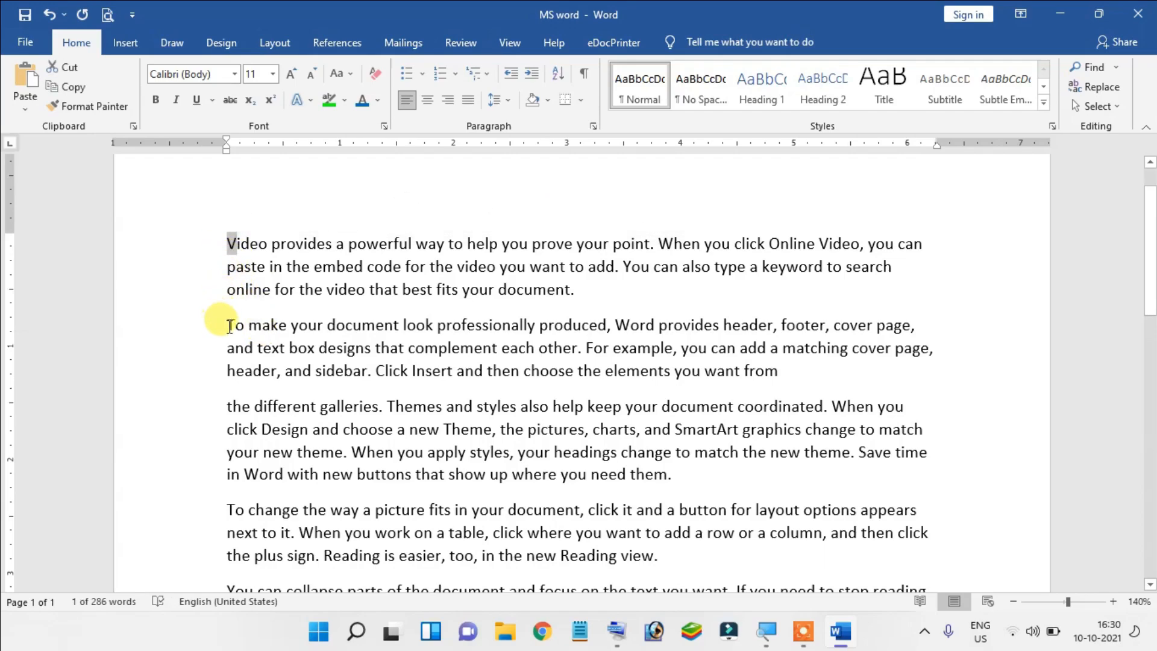
{"action": "left_click_drag", "start_coordinate": [229, 326], "coordinate": [236, 326]}
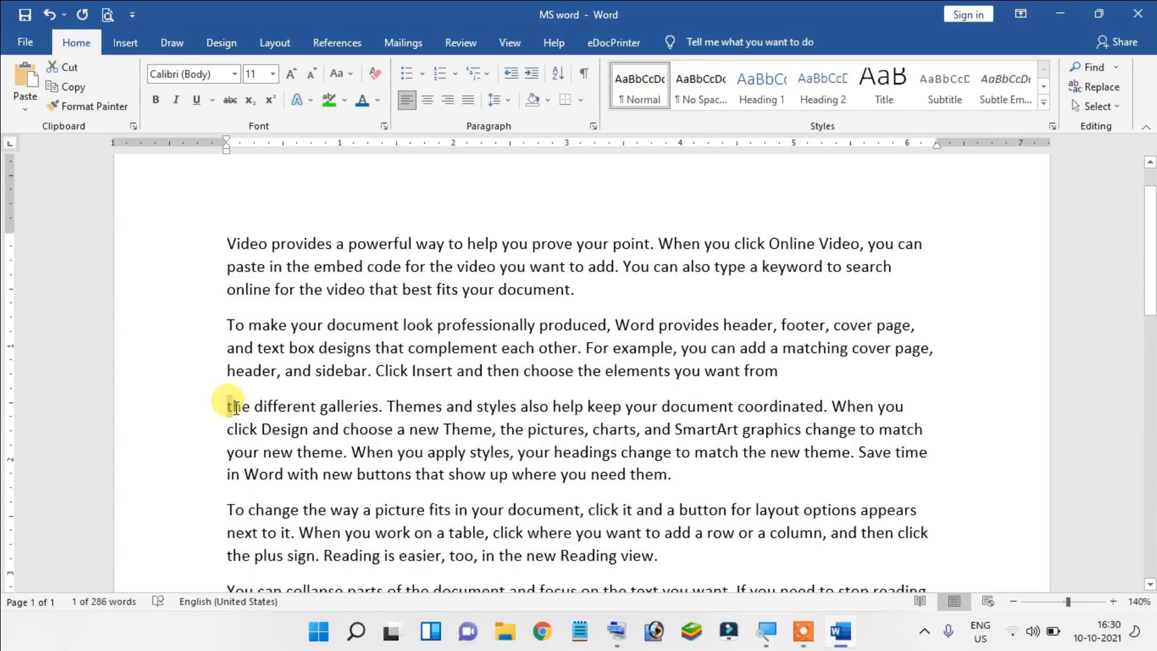
{"action": "scroll", "coordinate": [236, 407], "scroll_direction": "down", "scroll_amount": 5}
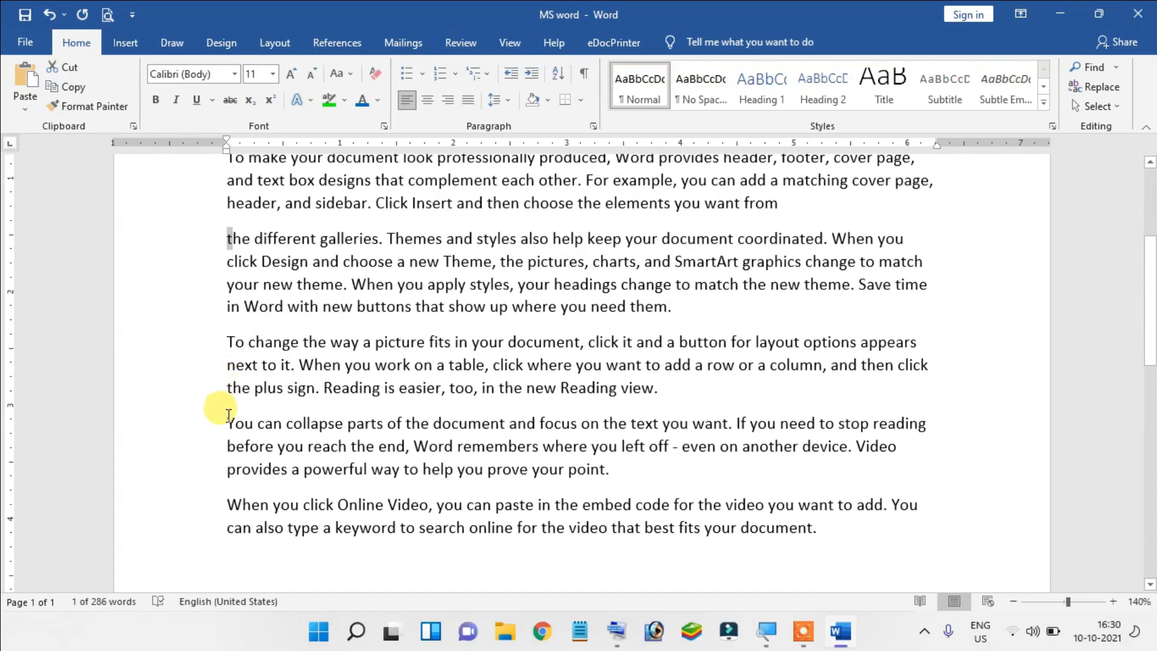
{"action": "left_click_drag", "start_coordinate": [229, 416], "coordinate": [236, 415]}
{"action": "left_click_drag", "start_coordinate": [228, 505], "coordinate": [260, 511]}
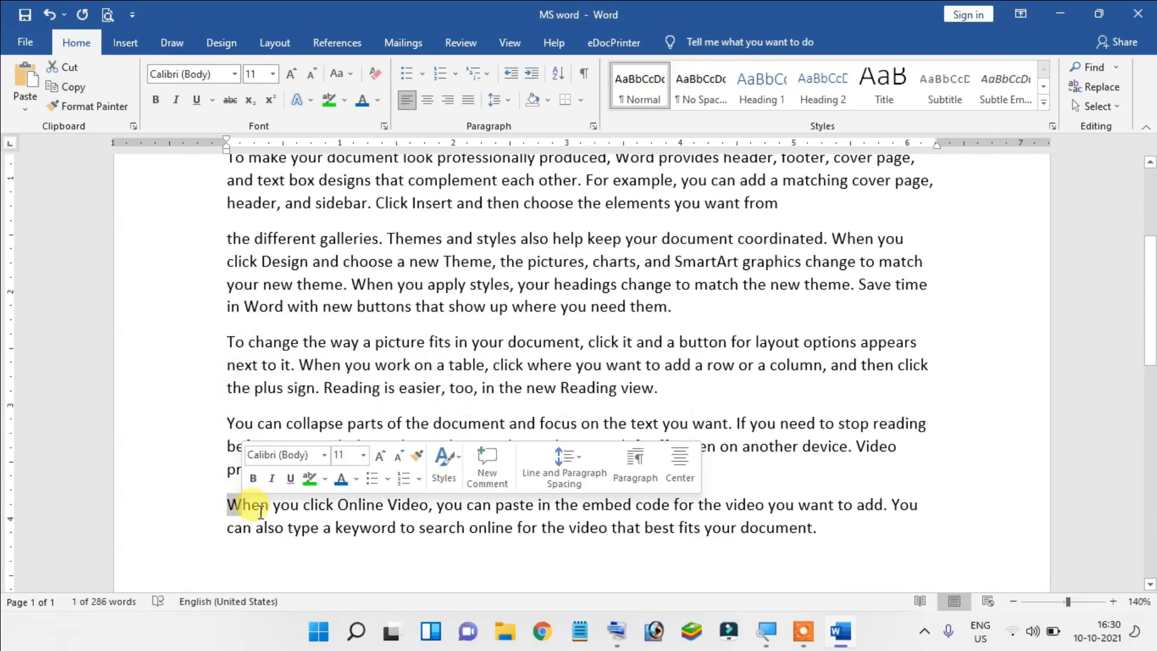
{"action": "left_click", "coordinate": [383, 308]}
{"action": "scroll", "coordinate": [384, 307], "scroll_direction": "up", "scroll_amount": 3}
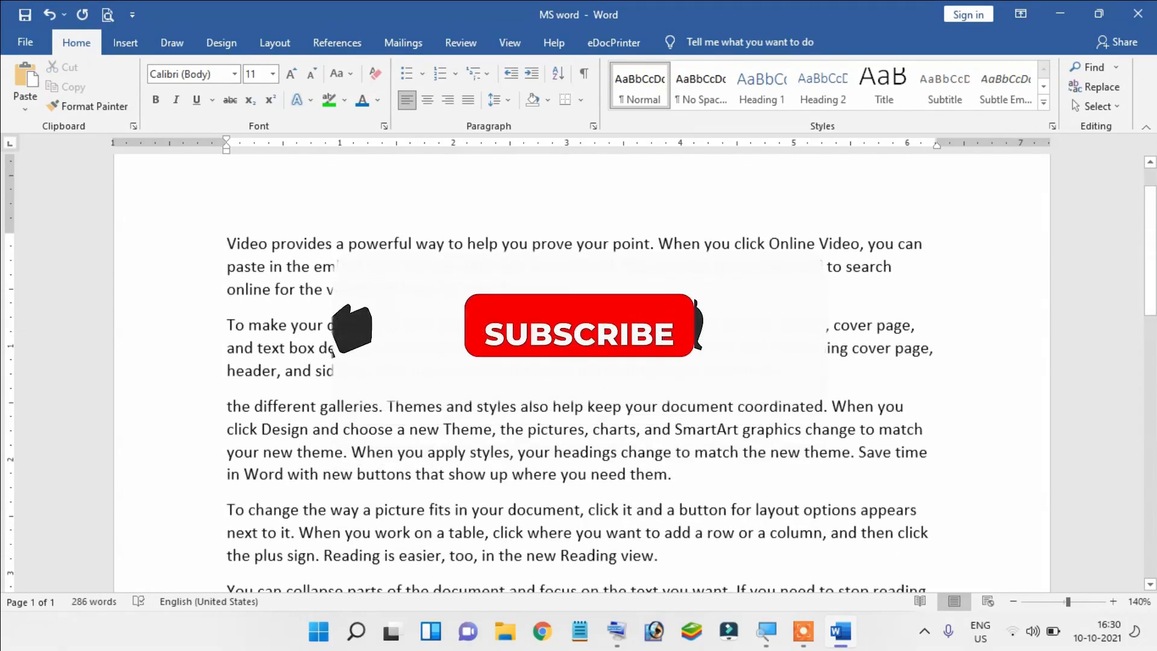
{"action": "scroll", "coordinate": [733, 413], "scroll_direction": "down", "scroll_amount": 3}
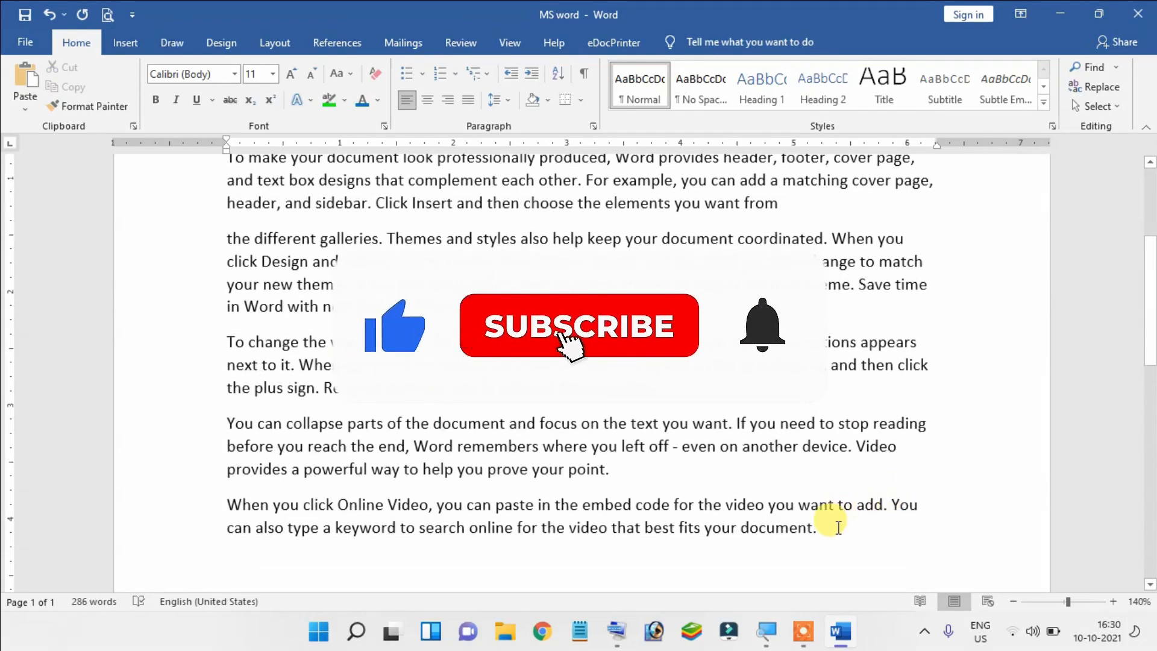
Sort all of the document's paragraphs as text in ascending order with no header row, and review their new order
{"action": "left_click_drag", "start_coordinate": [821, 529], "coordinate": [199, 147]}
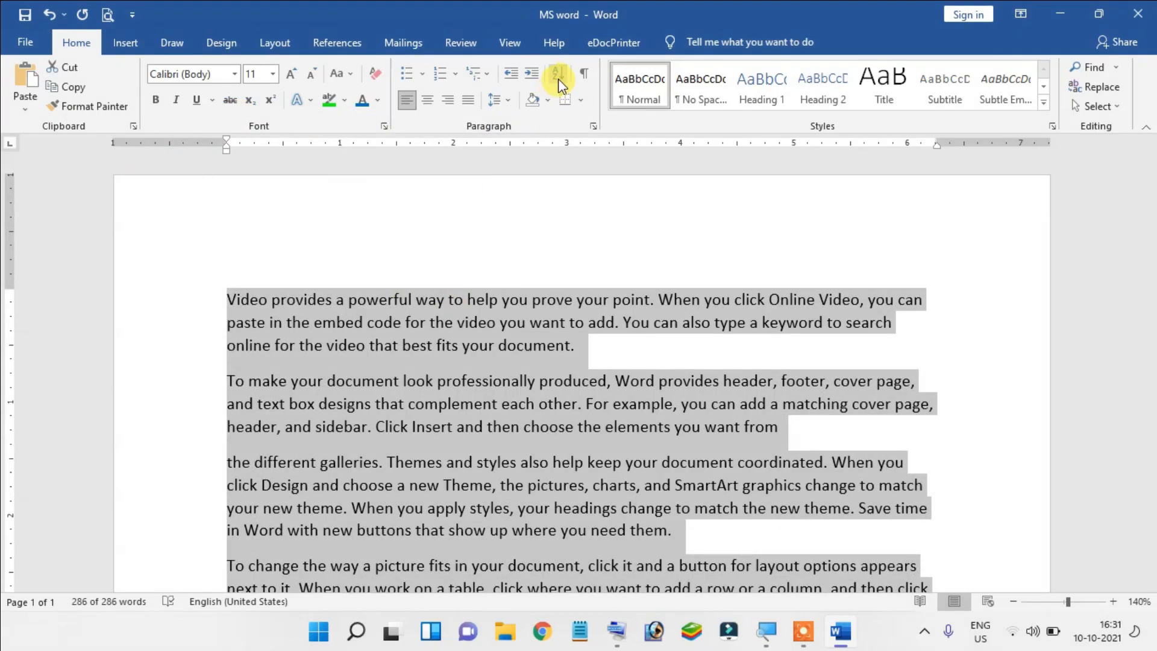
{"action": "left_click", "coordinate": [558, 77]}
{"action": "left_click_drag", "start_coordinate": [533, 225], "coordinate": [602, 180]}
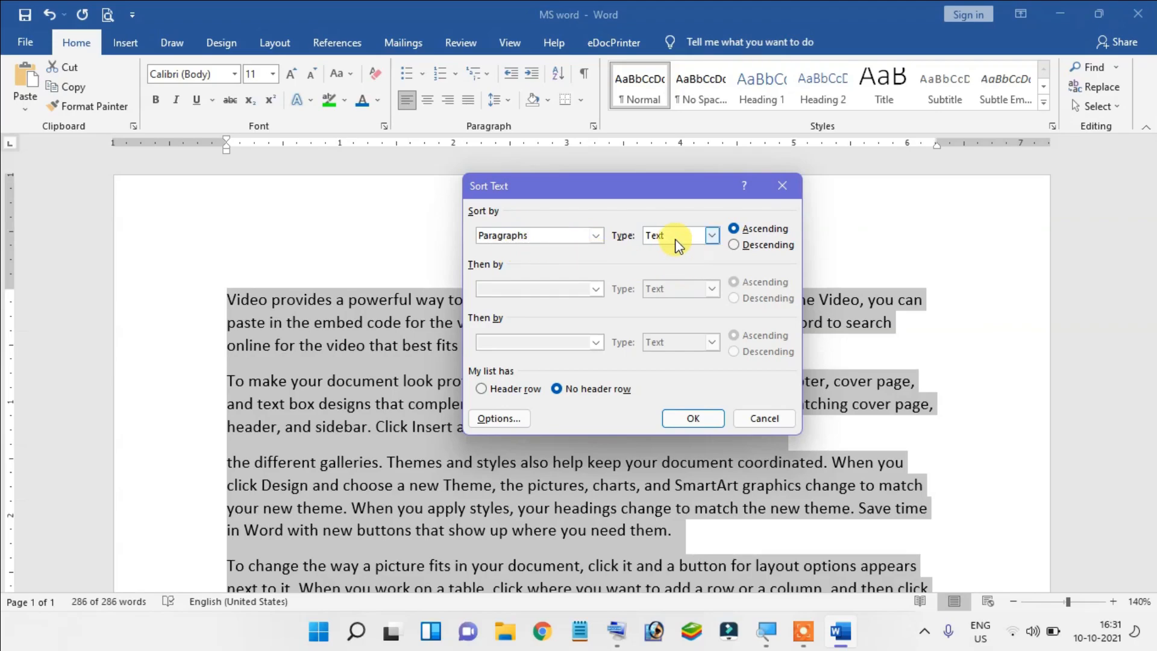
{"action": "left_click_drag", "start_coordinate": [687, 186], "coordinate": [558, 181]}
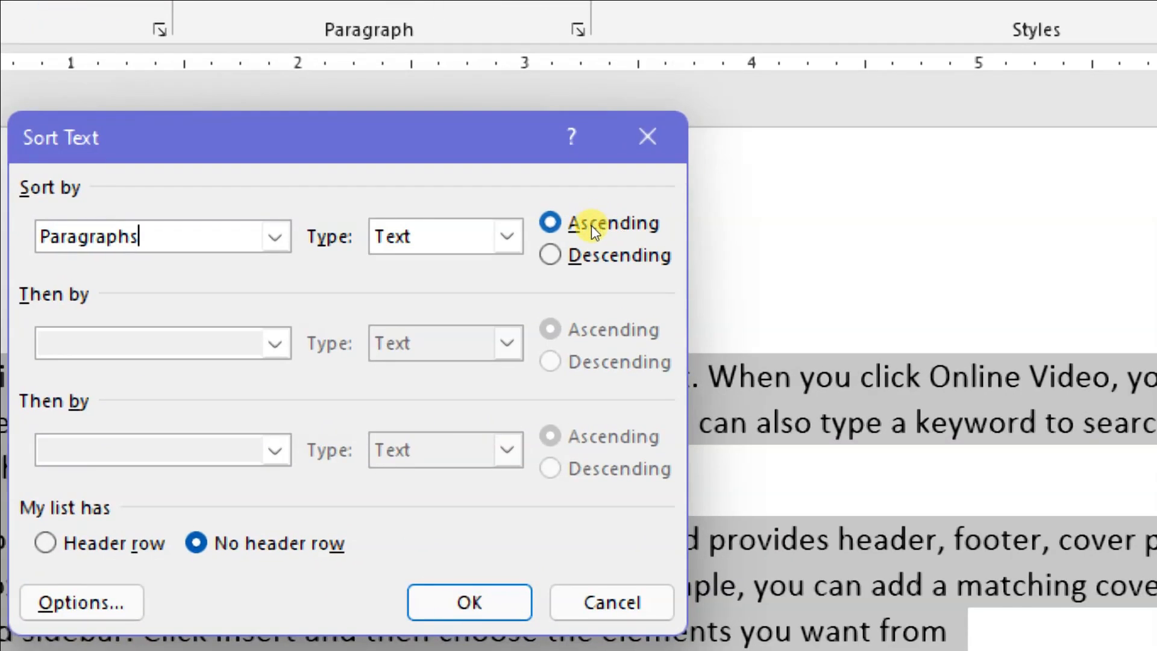
{"action": "left_click_drag", "start_coordinate": [544, 185], "coordinate": [575, 183]}
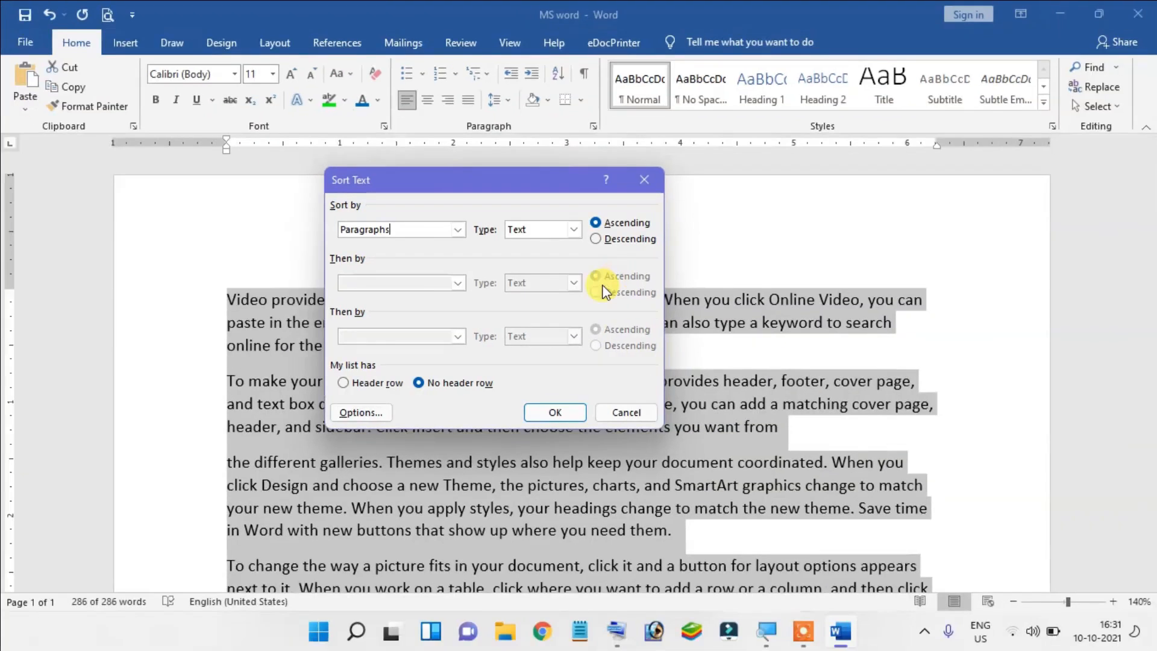
{"action": "left_click", "coordinate": [615, 224]}
{"action": "left_click", "coordinate": [555, 413]}
{"action": "scroll", "coordinate": [450, 337], "scroll_direction": "down", "scroll_amount": 5}
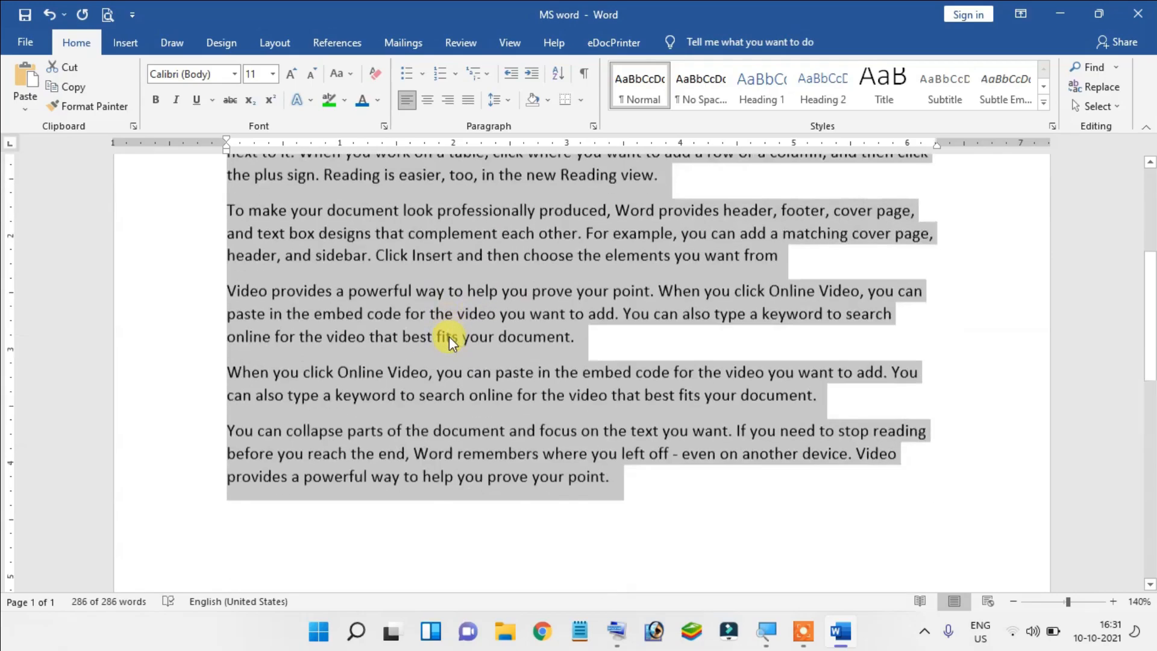
{"action": "scroll", "coordinate": [449, 336], "scroll_direction": "up", "scroll_amount": 3}
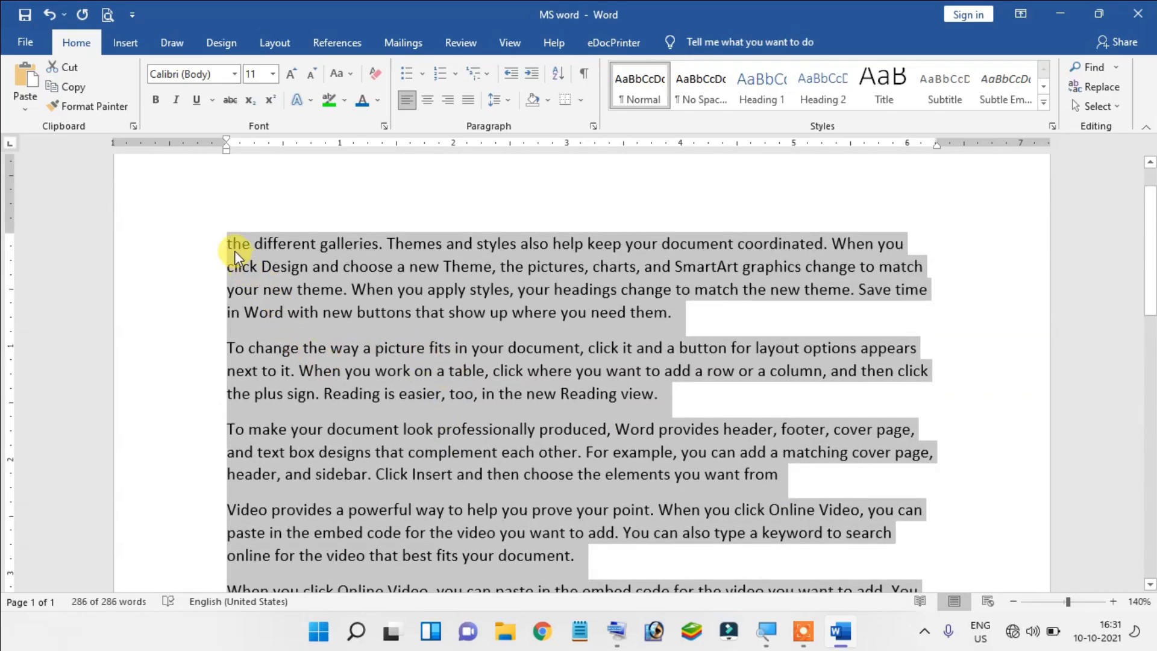
{"action": "scroll", "coordinate": [234, 253], "scroll_direction": "down", "scroll_amount": 2}
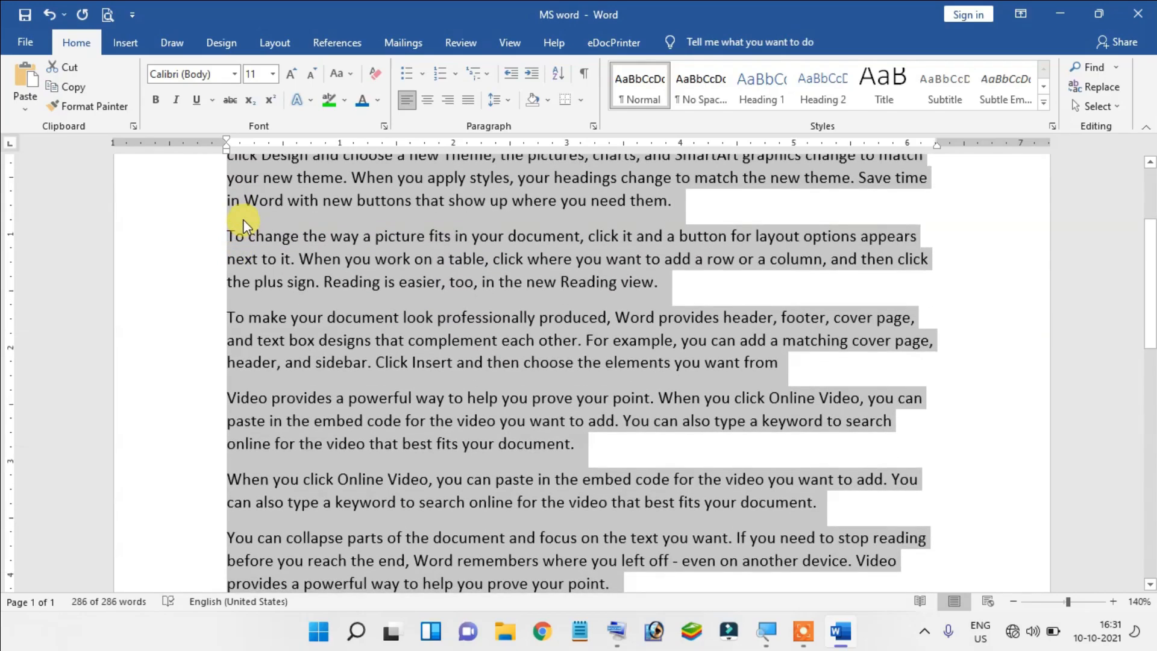
{"action": "scroll", "coordinate": [241, 282], "scroll_direction": "down", "scroll_amount": 1}
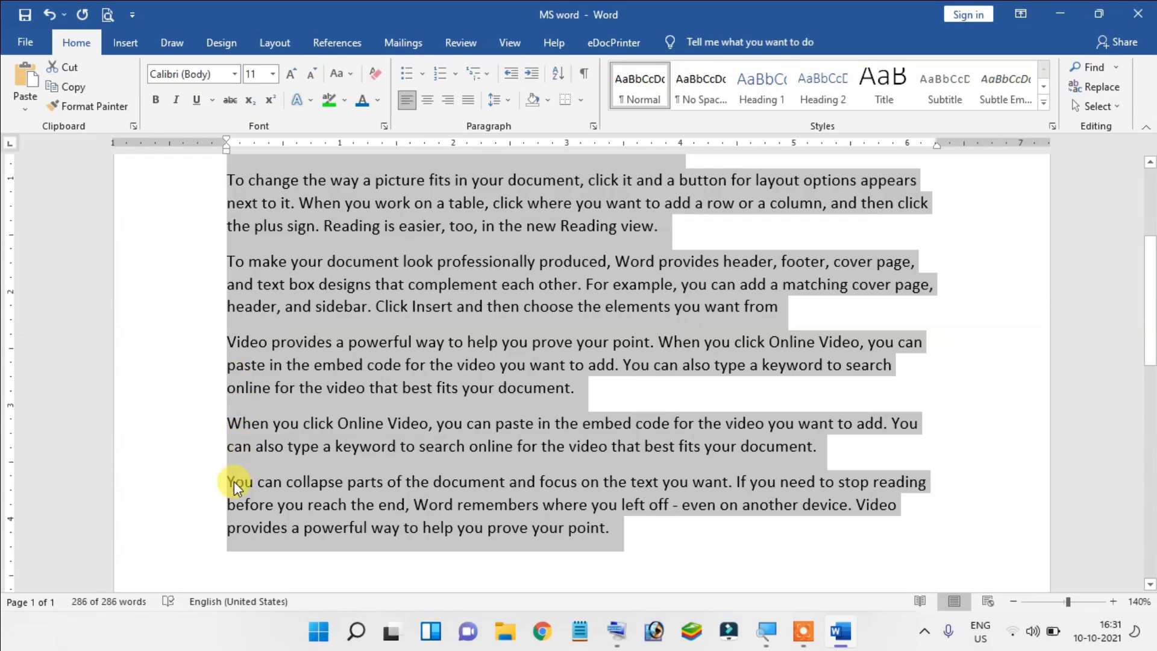
{"action": "scroll", "coordinate": [414, 363], "scroll_direction": "up", "scroll_amount": 4}
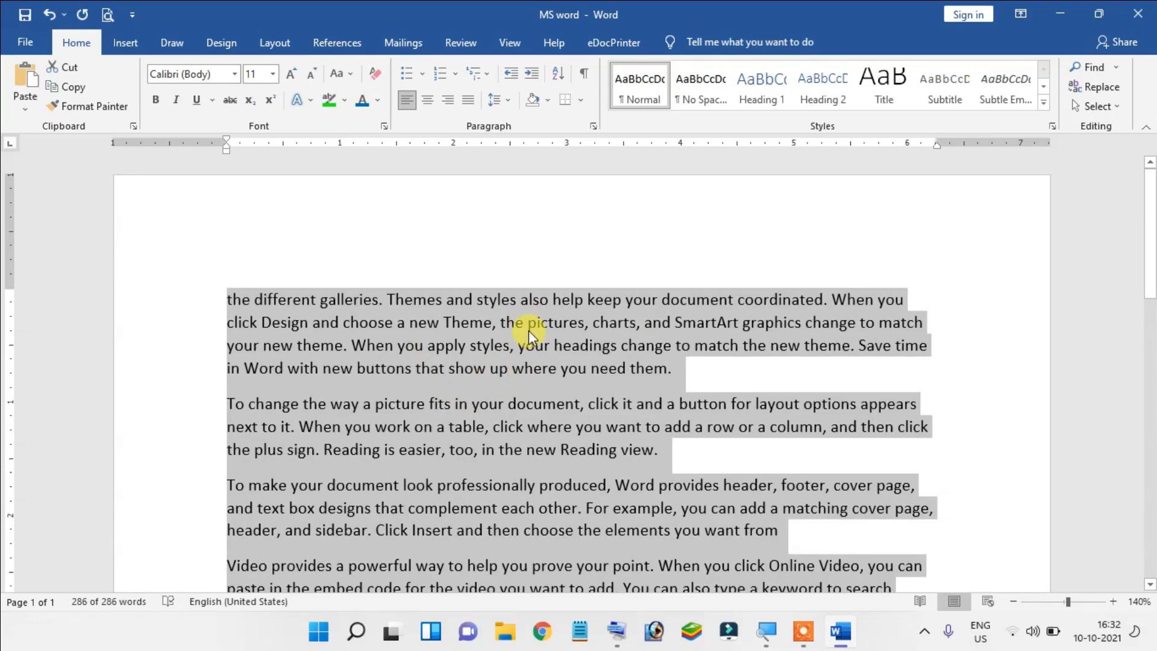
Sort all of the document's paragraphs as text in descending order with no header row, and review the first letters from start to end
{"action": "scroll", "coordinate": [529, 330], "scroll_direction": "down", "scroll_amount": 4}
{"action": "scroll", "coordinate": [529, 202], "scroll_direction": "up", "scroll_amount": 4}
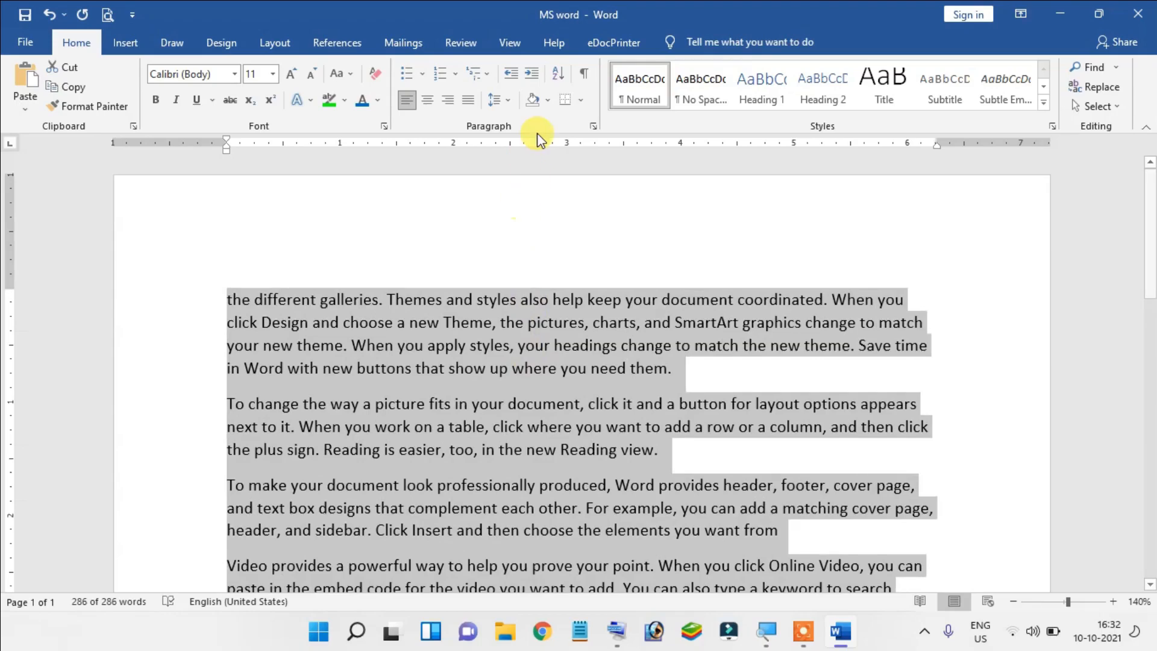
{"action": "left_click", "coordinate": [560, 77]}
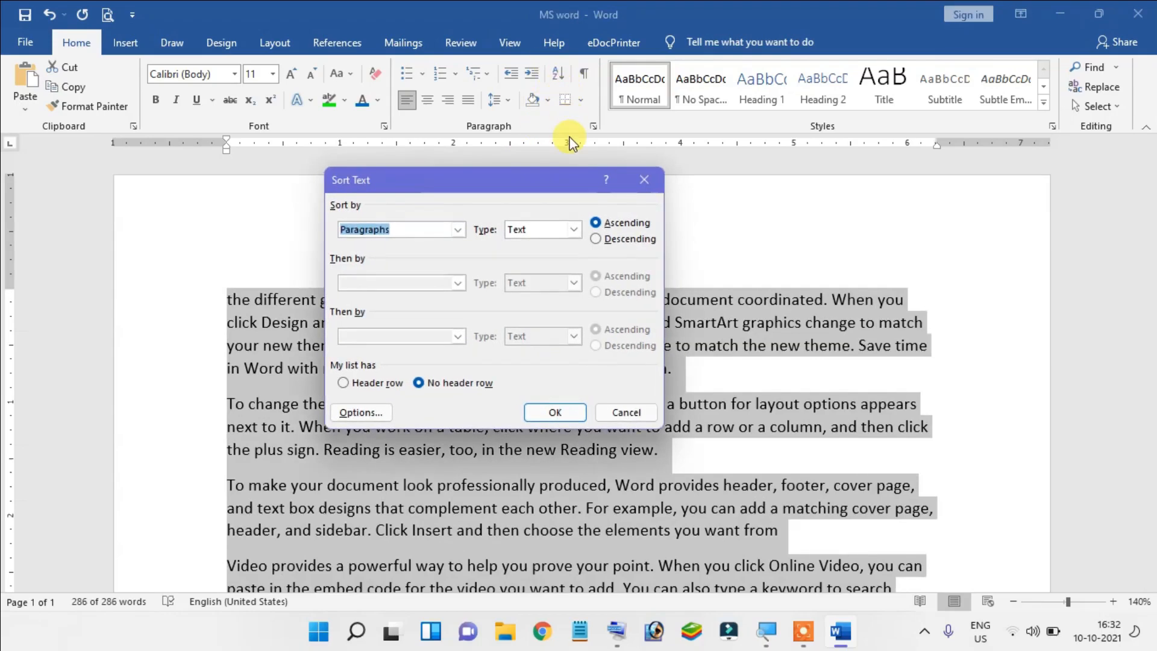
{"action": "left_click", "coordinate": [597, 239]}
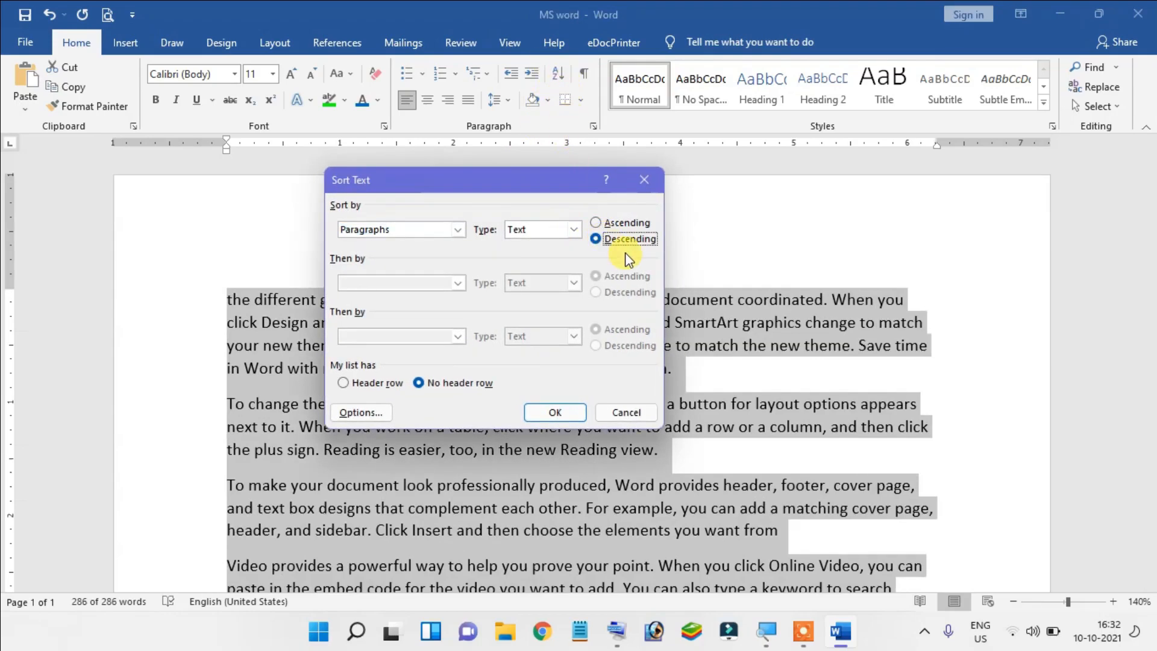
{"action": "left_click", "coordinate": [555, 412]}
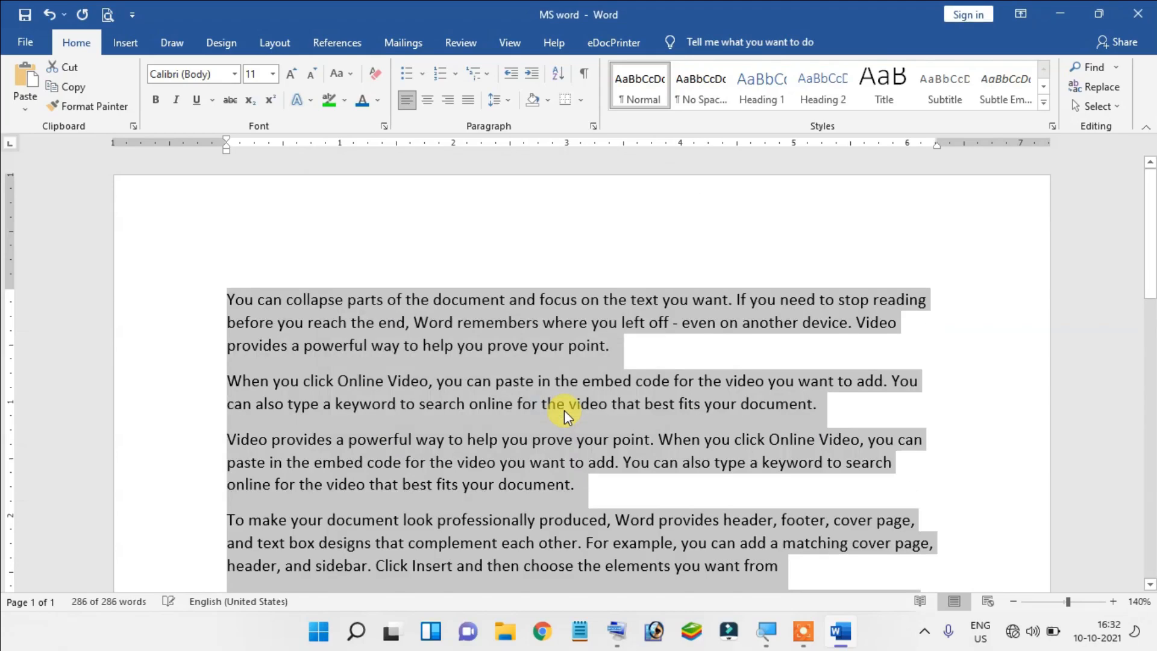
{"action": "scroll", "coordinate": [553, 405], "scroll_direction": "down", "scroll_amount": 2}
{"action": "scroll", "coordinate": [313, 306], "scroll_direction": "down", "scroll_amount": 2}
{"action": "scroll", "coordinate": [313, 306], "scroll_direction": "up", "scroll_amount": 3}
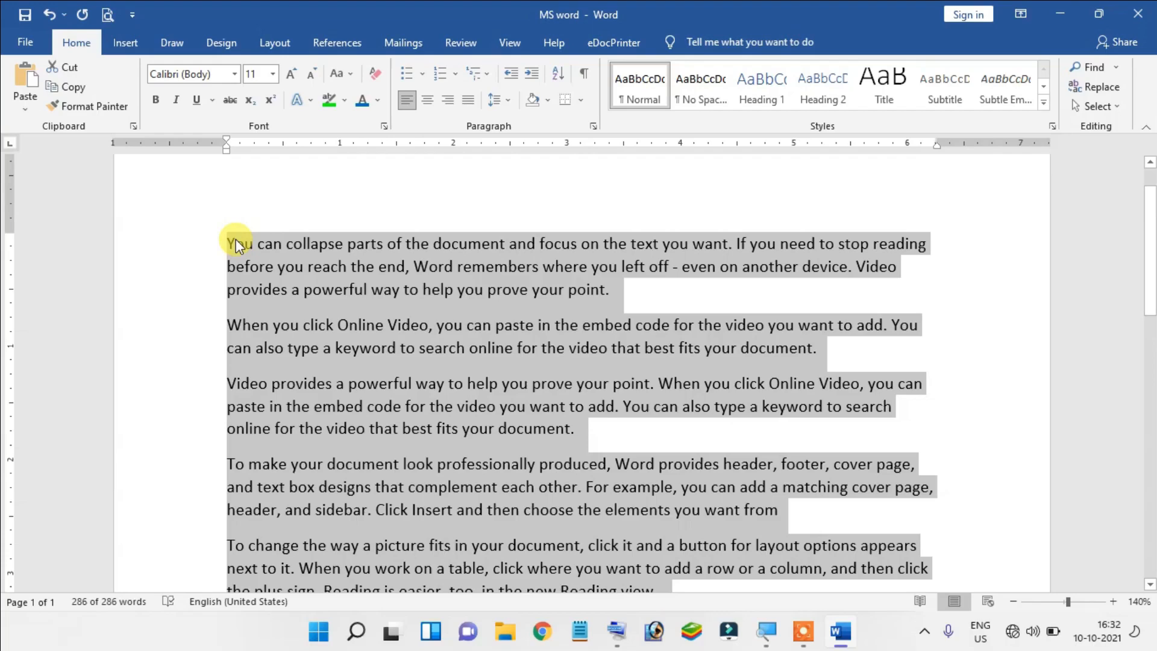
{"action": "scroll", "coordinate": [231, 266], "scroll_direction": "down", "scroll_amount": 2}
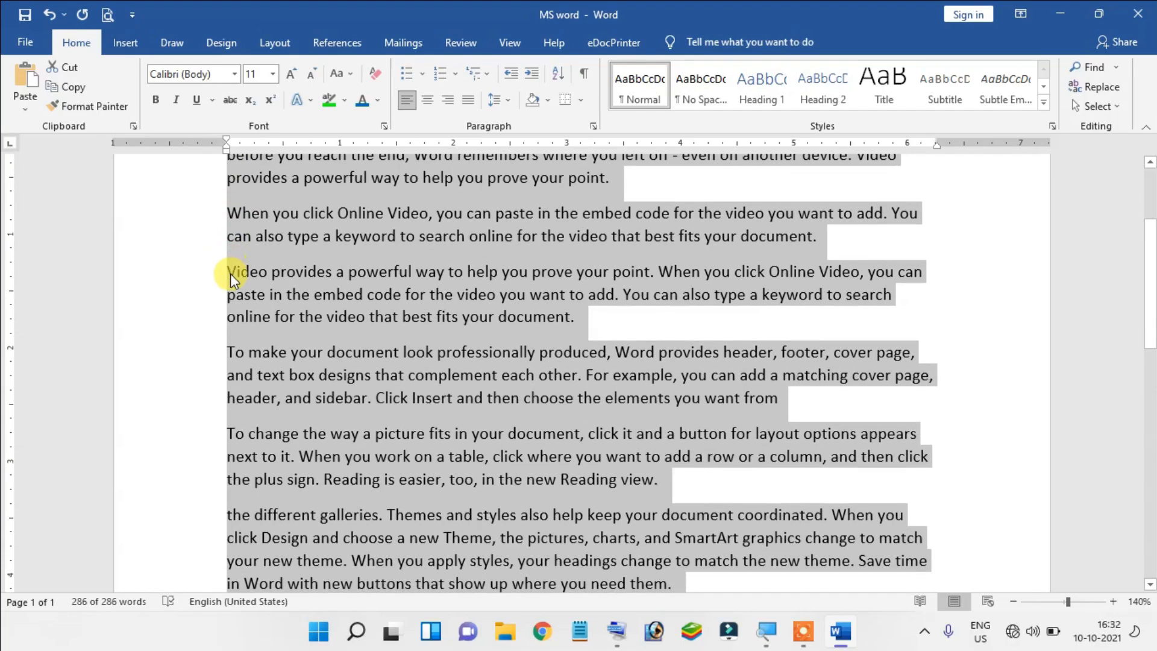
{"action": "scroll", "coordinate": [232, 301], "scroll_direction": "down", "scroll_amount": 1}
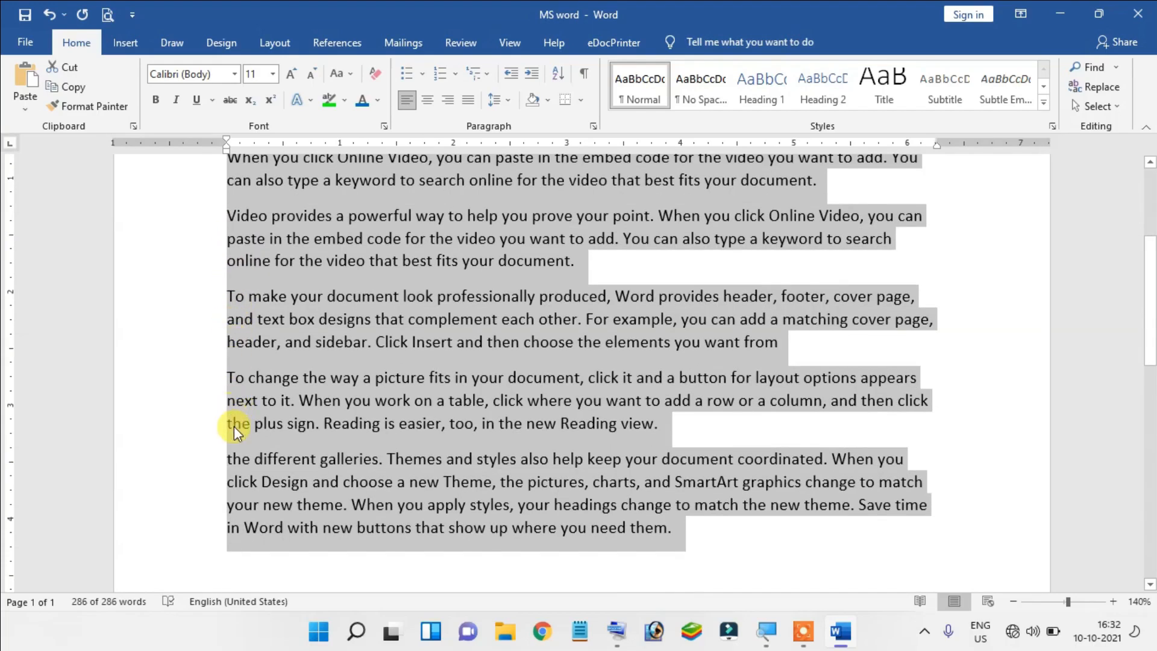
{"action": "scroll", "coordinate": [580, 378], "scroll_direction": "up", "scroll_amount": 4}
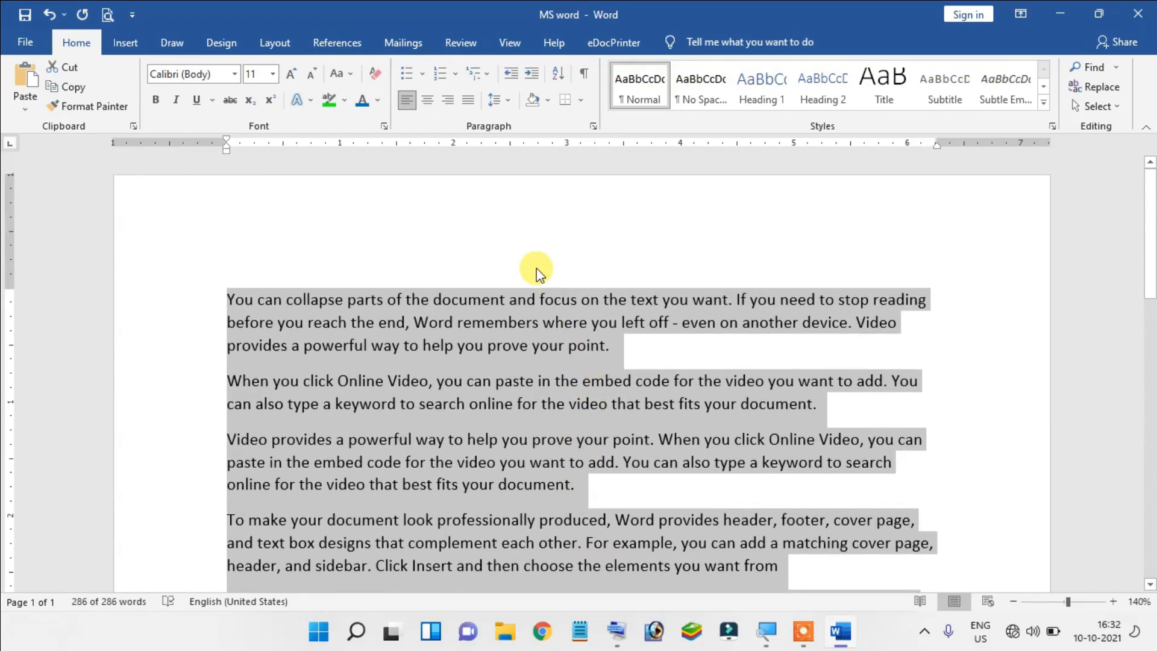
Re-sort the selected paragraphs as text in ascending order with no header row, and check their order
{"action": "left_click", "coordinate": [556, 74]}
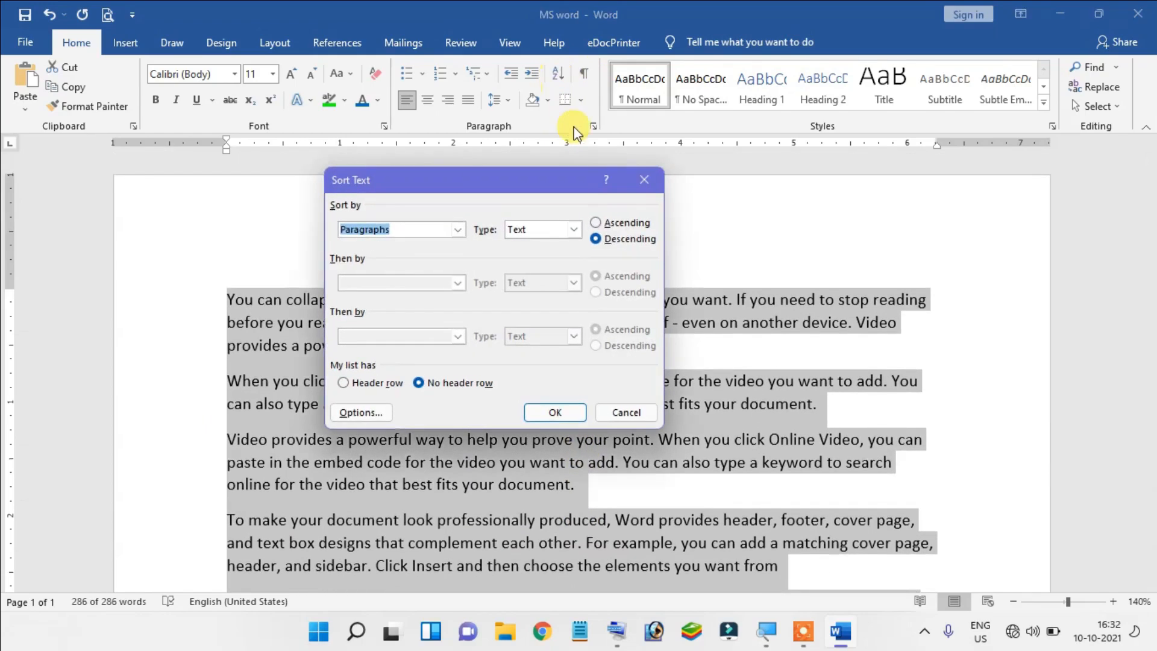
{"action": "left_click", "coordinate": [608, 224]}
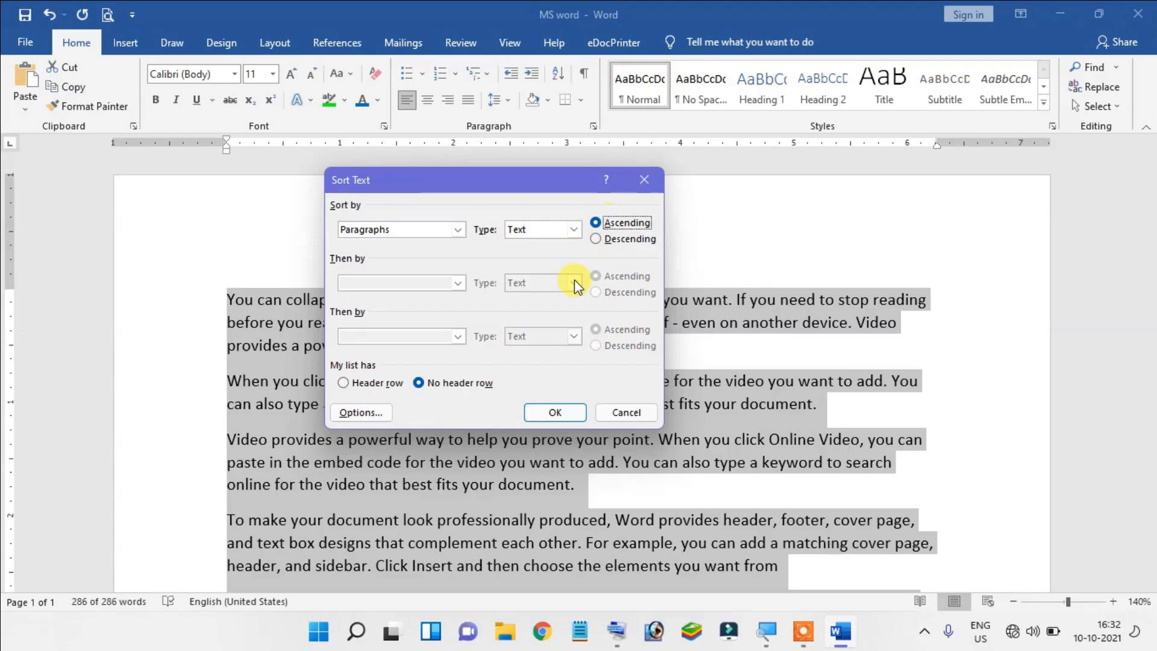
{"action": "left_click", "coordinate": [564, 407]}
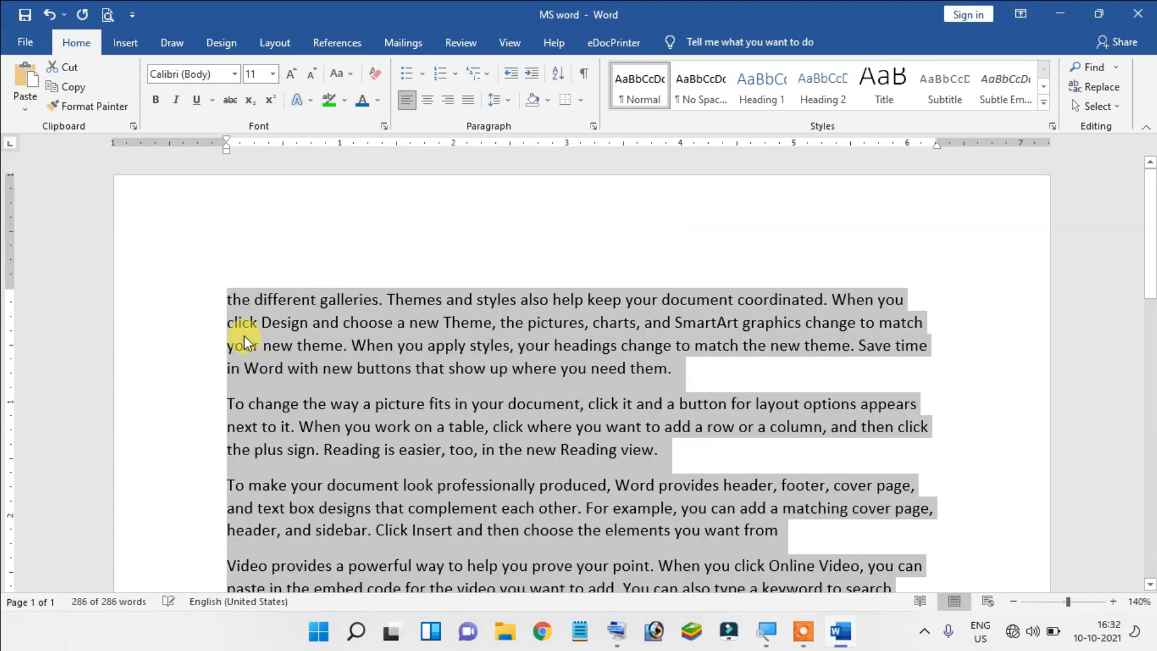
{"action": "scroll", "coordinate": [244, 335], "scroll_direction": "down", "scroll_amount": 3}
{"action": "scroll", "coordinate": [650, 389], "scroll_direction": "up", "scroll_amount": 2}
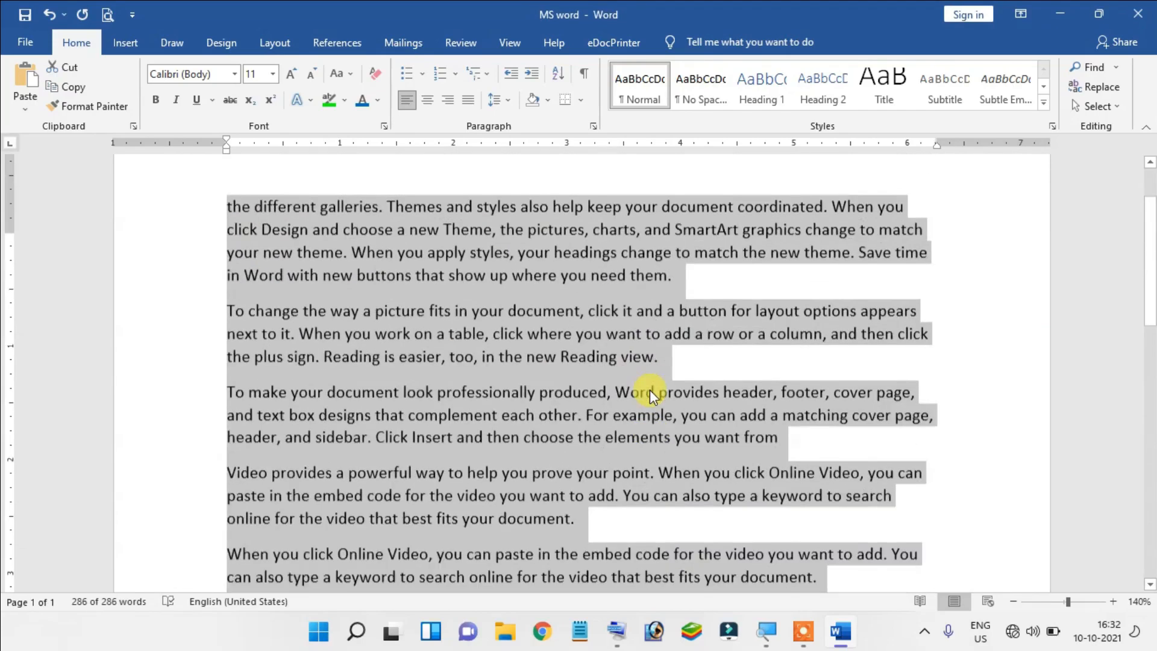
{"action": "scroll", "coordinate": [650, 390], "scroll_direction": "up", "scroll_amount": 2}
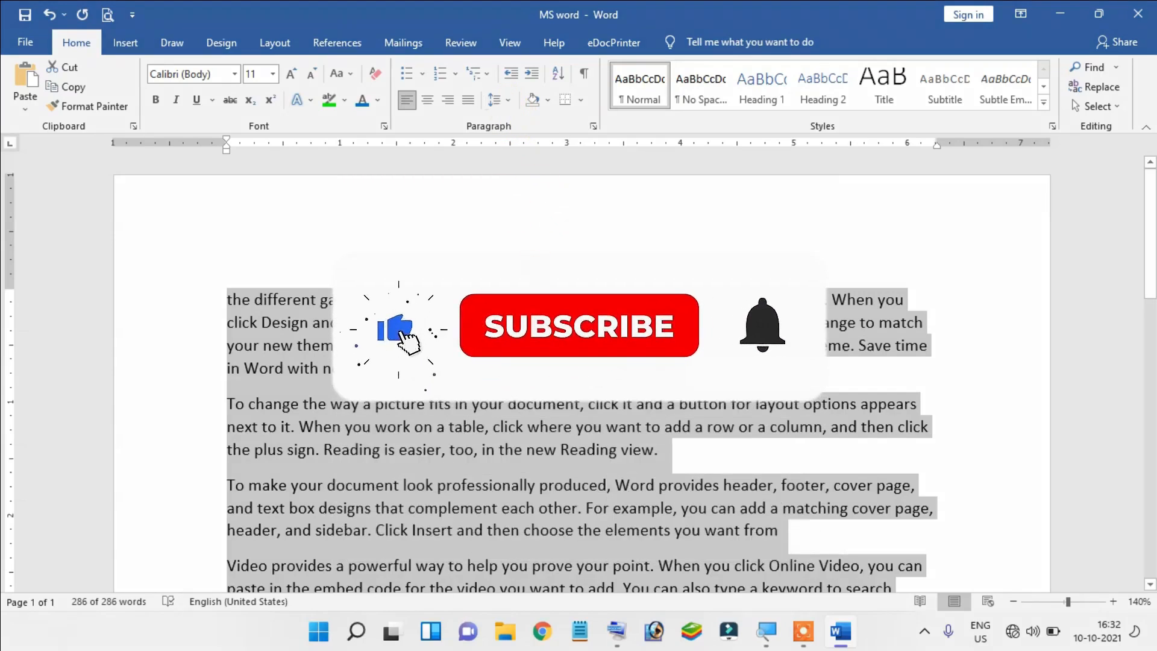
View the available line spacing values without applying one, and clear the selection of the paragraphs
{"action": "left_click", "coordinate": [505, 103]}
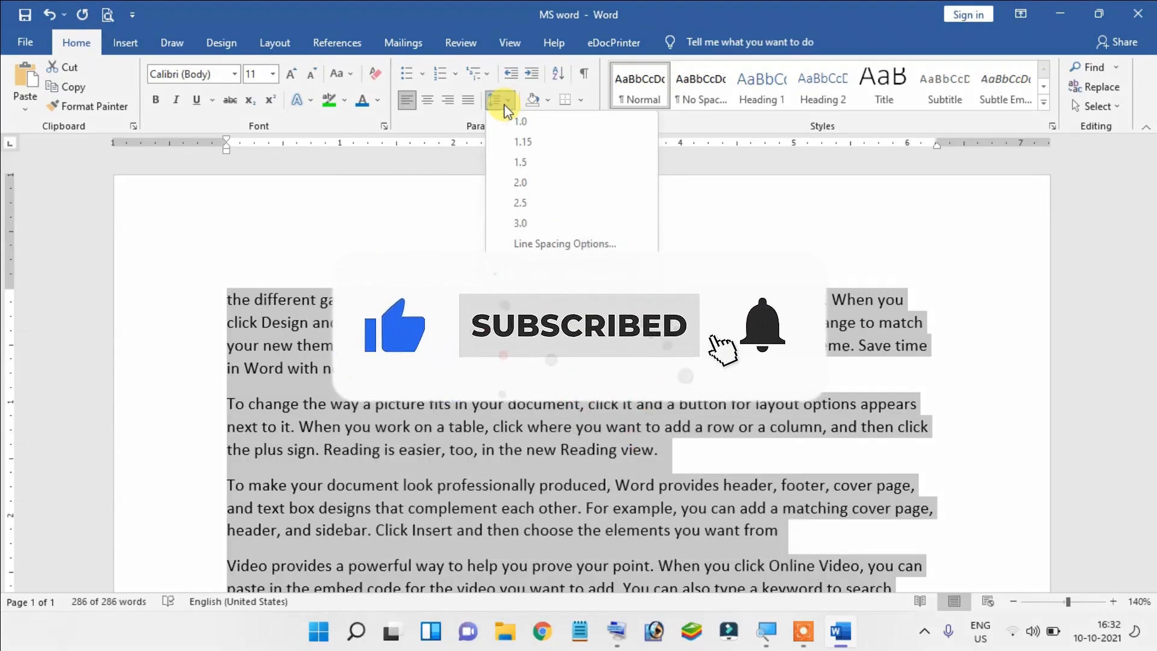
{"action": "left_click", "coordinate": [608, 381]}
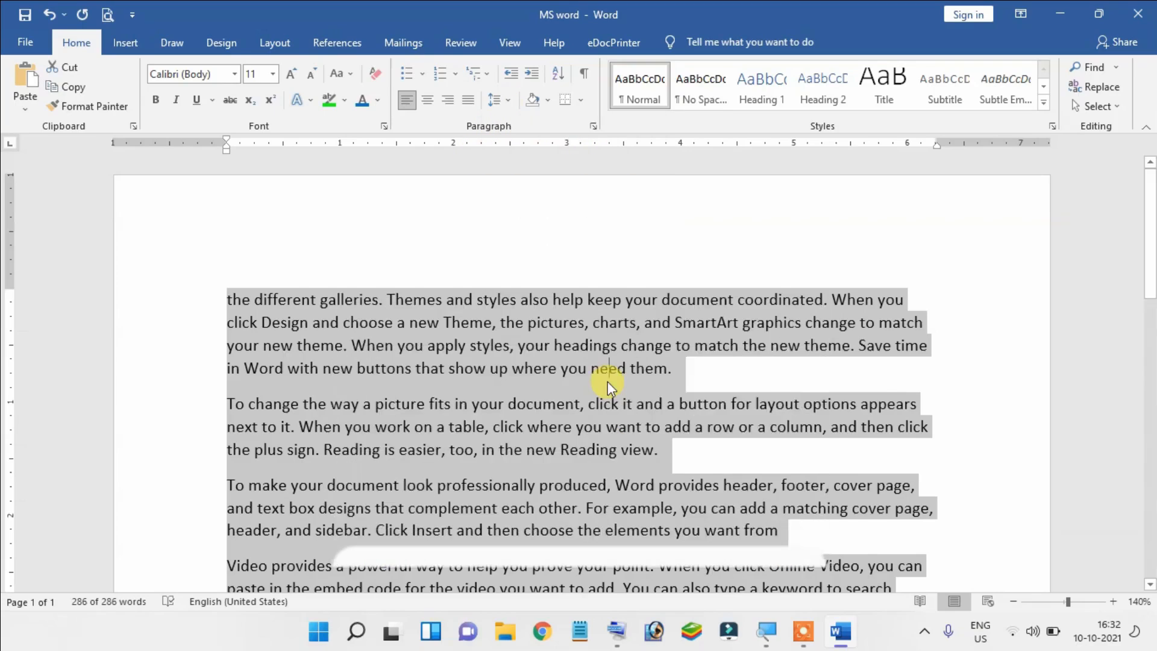
{"action": "left_click", "coordinate": [608, 381]}
{"action": "scroll", "coordinate": [675, 369], "scroll_direction": "down", "scroll_amount": 3}
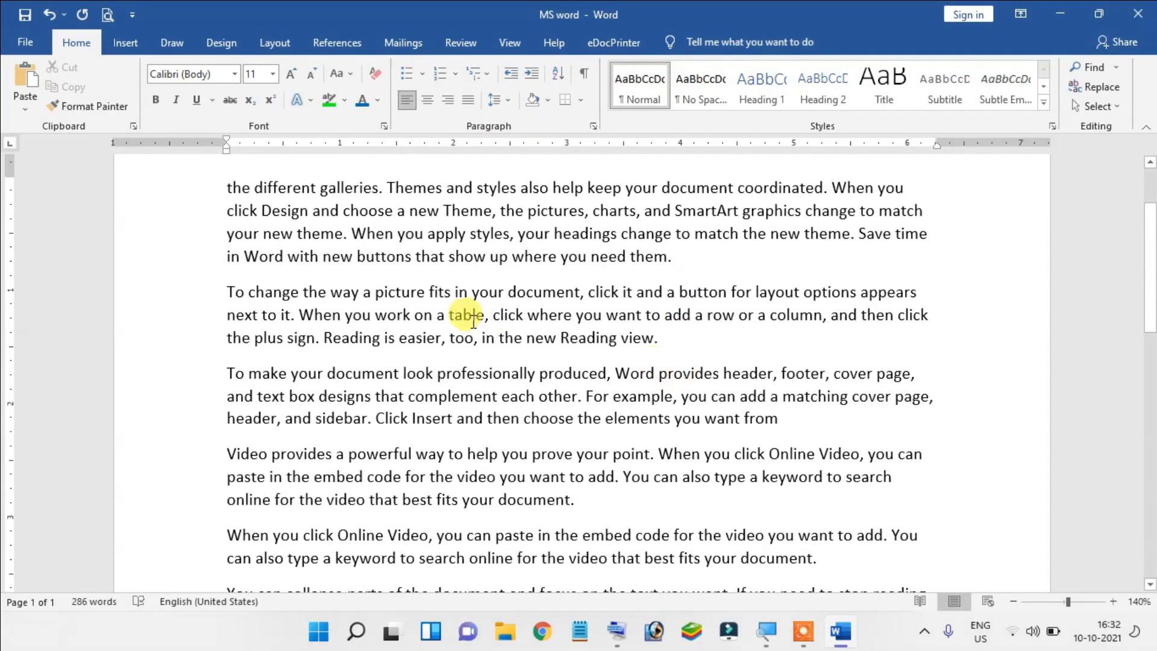
Merge the first three paragraphs into one continuous paragraph, with a space between "them." and "To change"
{"action": "left_click", "coordinate": [715, 260]}
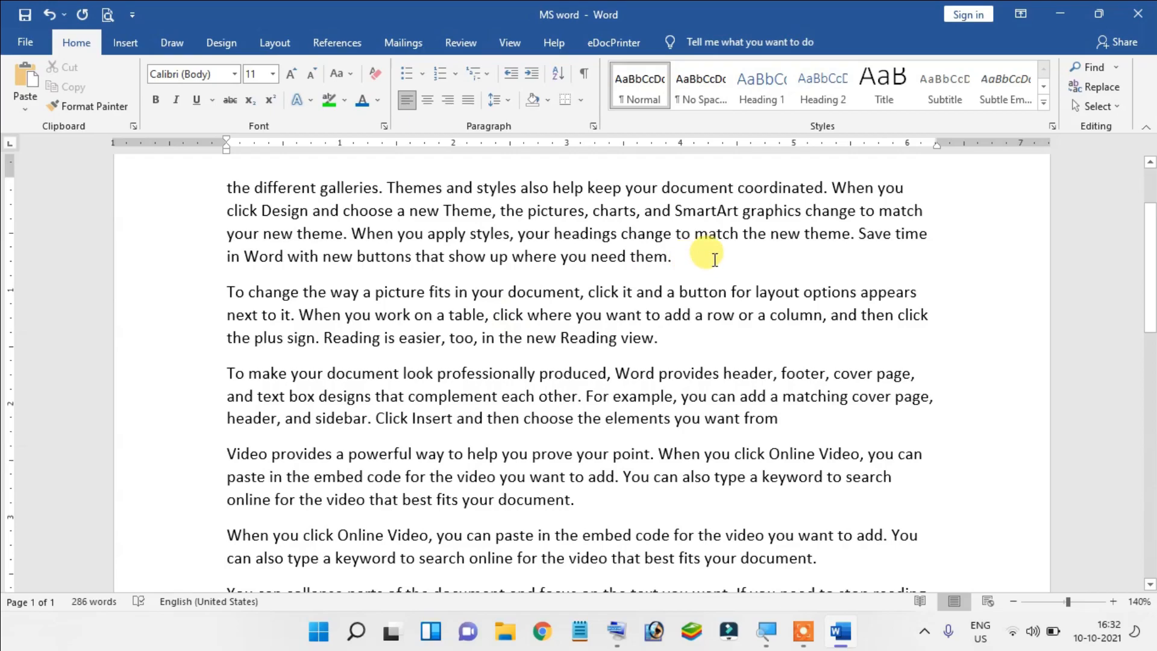
{"action": "key", "text": "Delete"}
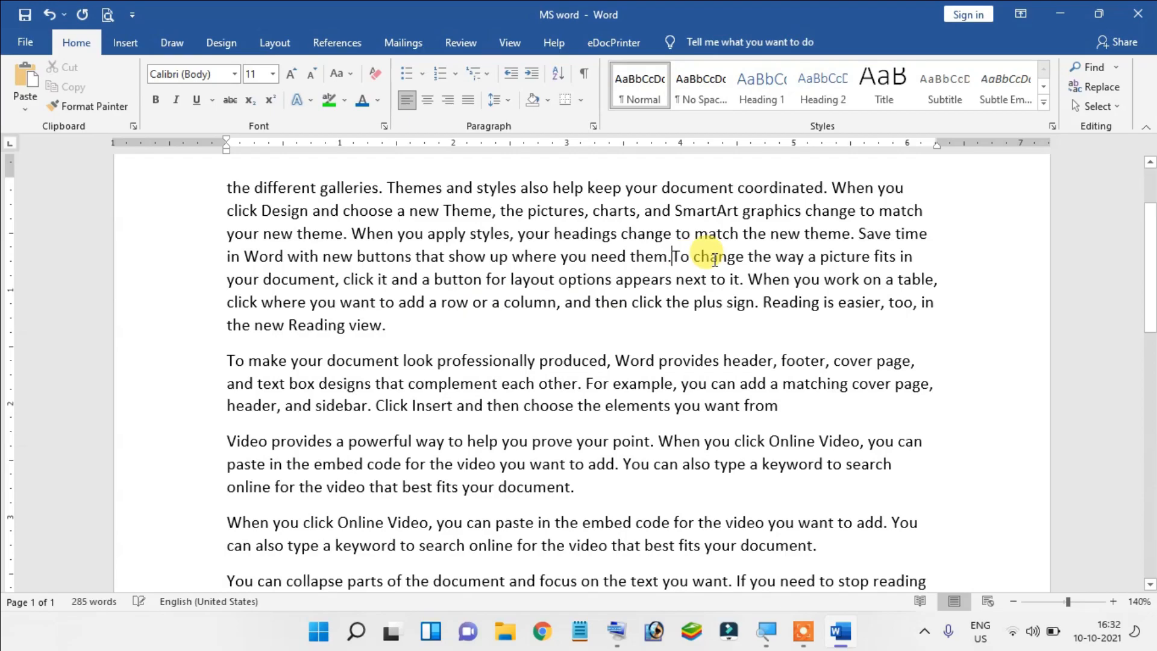
{"action": "key", "text": "Delete"}
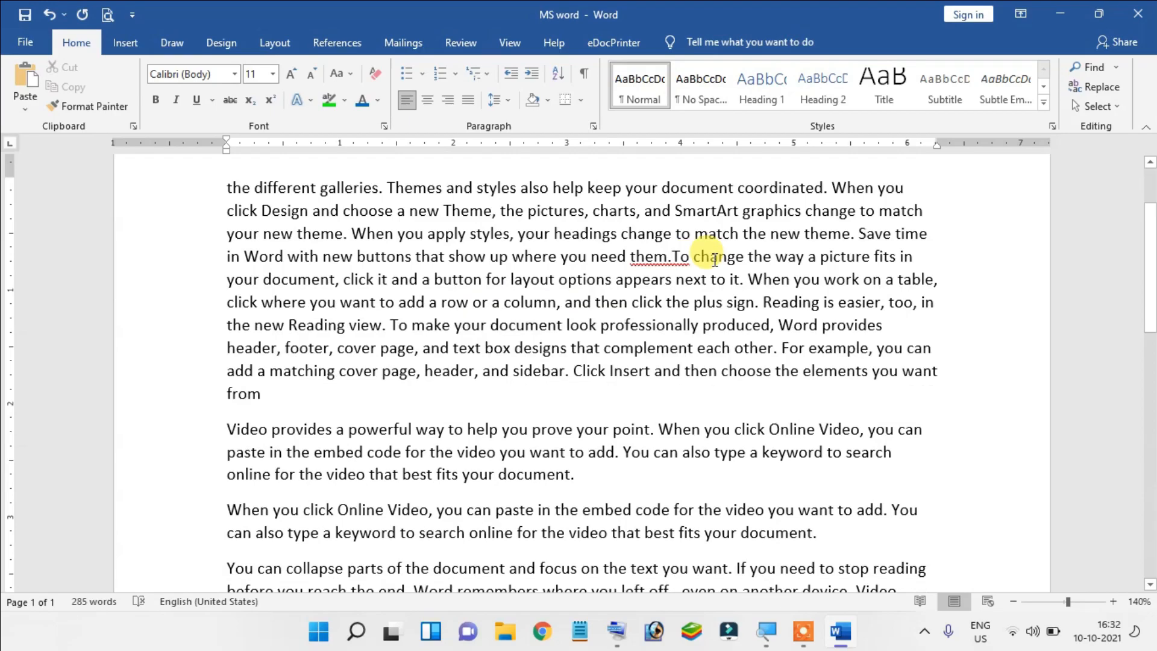
{"action": "scroll", "coordinate": [637, 214], "scroll_direction": "up", "scroll_amount": 1}
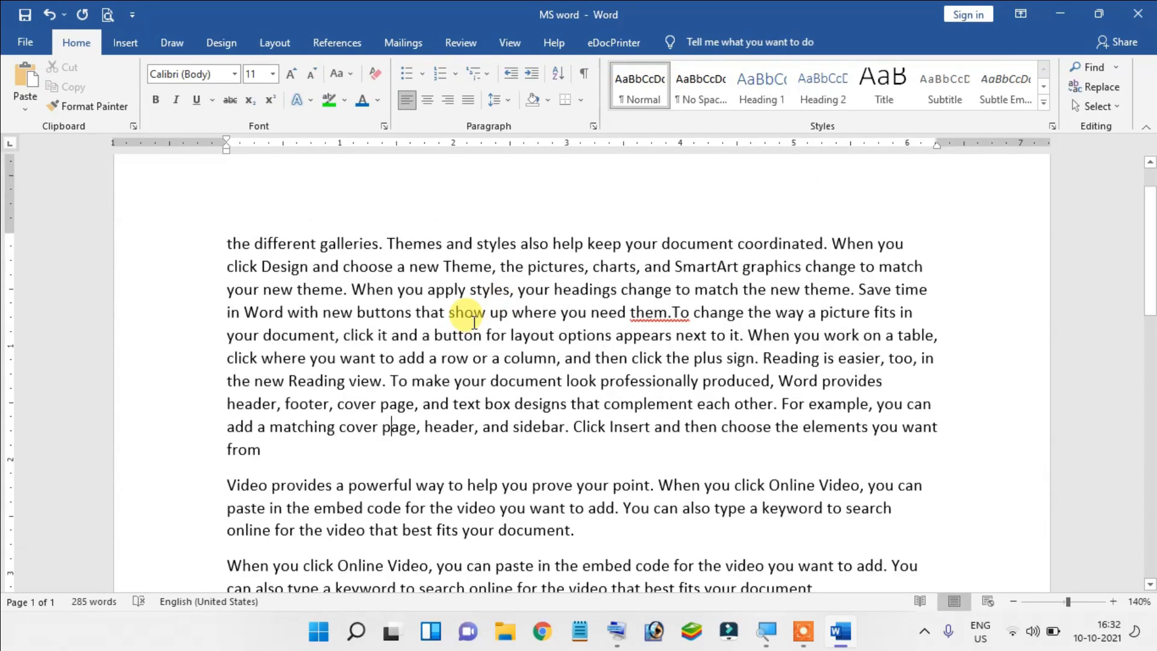
{"action": "left_click", "coordinate": [671, 312]}
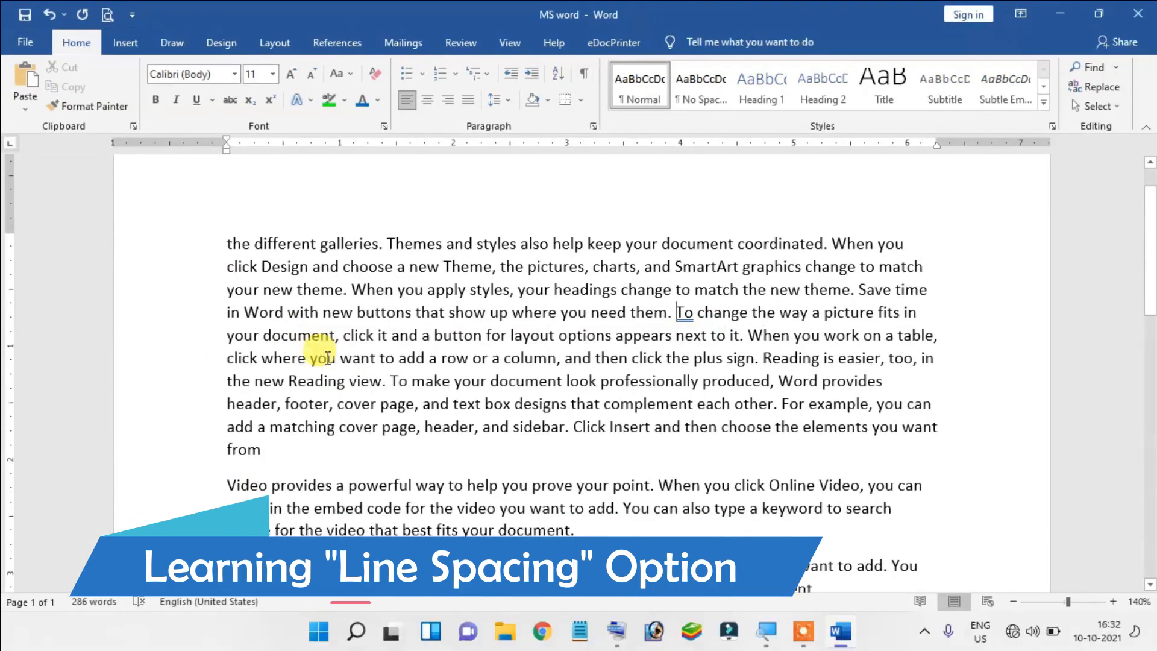
Set the line spacing of the merged first paragraph to 2.0
{"action": "left_click_drag", "start_coordinate": [272, 446], "coordinate": [221, 238]}
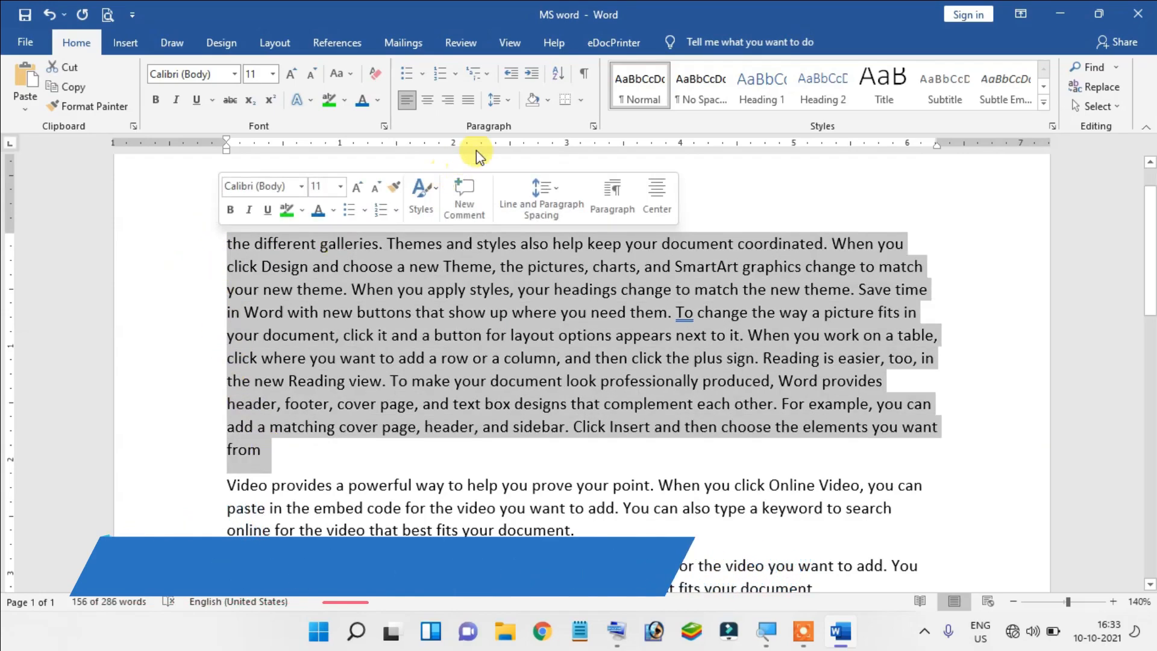
{"action": "left_click", "coordinate": [508, 103]}
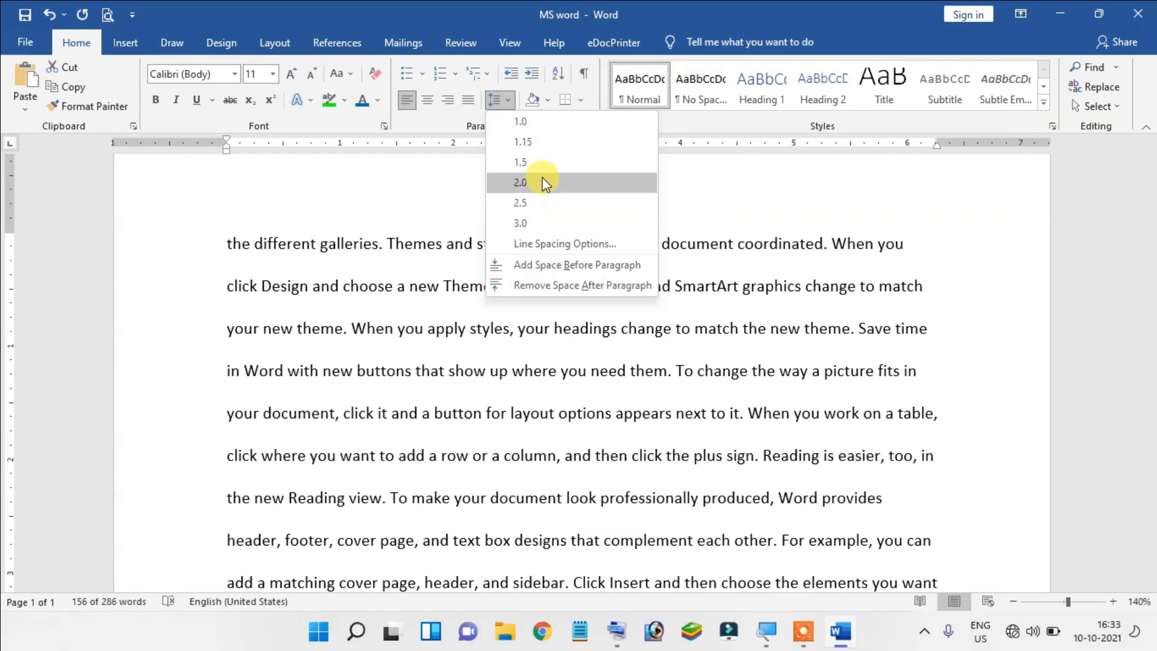
{"action": "left_click", "coordinate": [545, 182]}
{"action": "scroll", "coordinate": [662, 337], "scroll_direction": "down", "scroll_amount": 3}
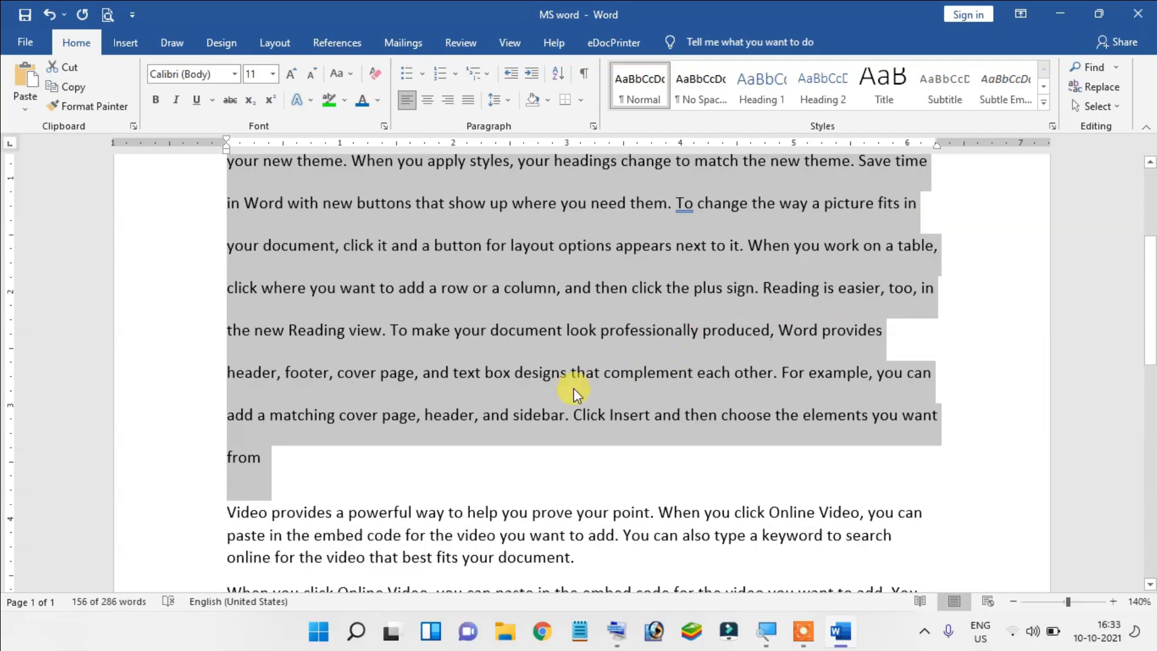
Add a new line reading "2.0" directly below the merged first paragraph
{"action": "left_click", "coordinate": [278, 451]}
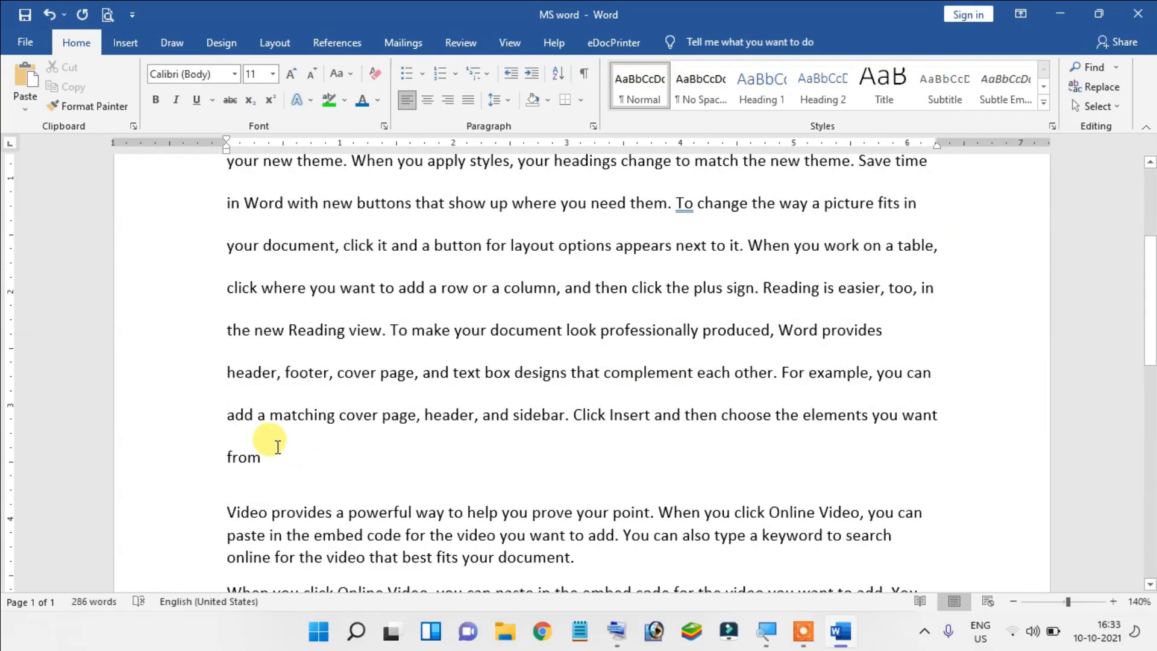
{"action": "key", "text": "Return"}
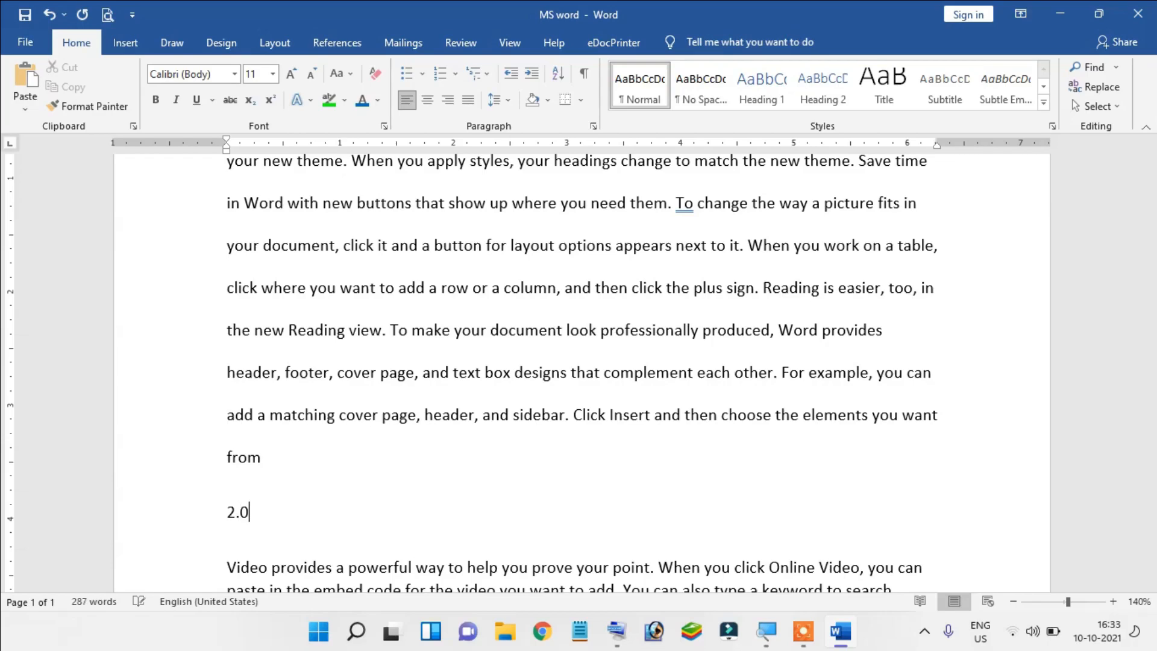
{"action": "scroll", "coordinate": [271, 400], "scroll_direction": "up", "scroll_amount": 2}
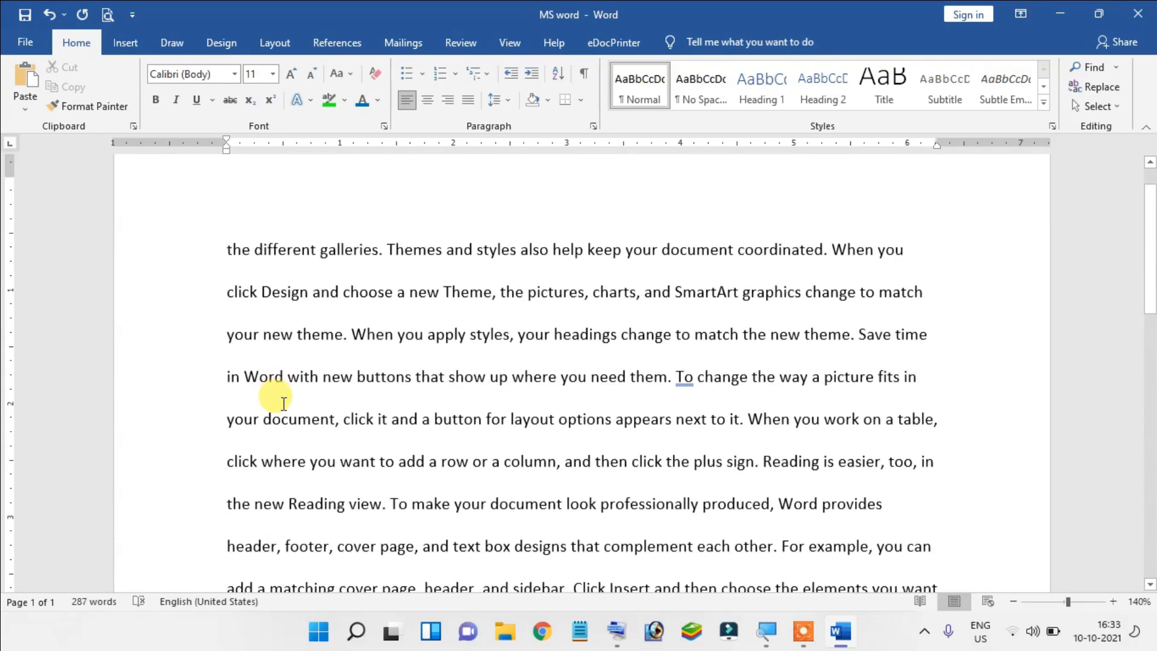
{"action": "scroll", "coordinate": [285, 413], "scroll_direction": "down", "scroll_amount": 2}
Set the line spacing of the first paragraph and the "2.0" line to 1.0
{"action": "left_click_drag", "start_coordinate": [258, 511], "coordinate": [212, 259]}
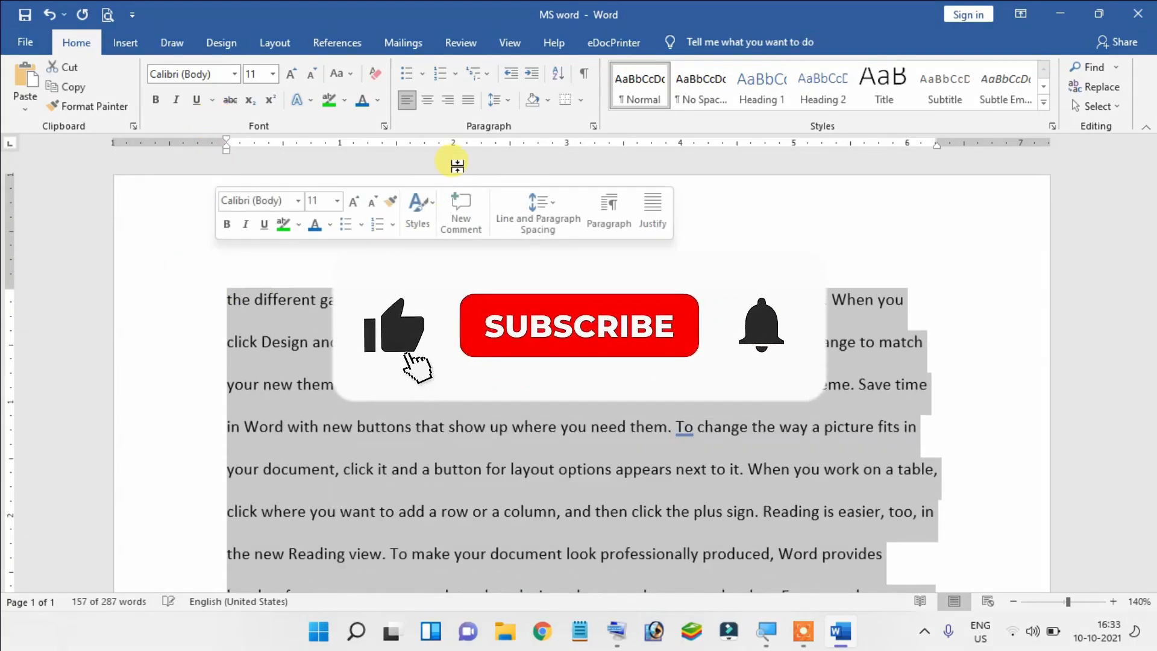
{"action": "left_click", "coordinate": [510, 102]}
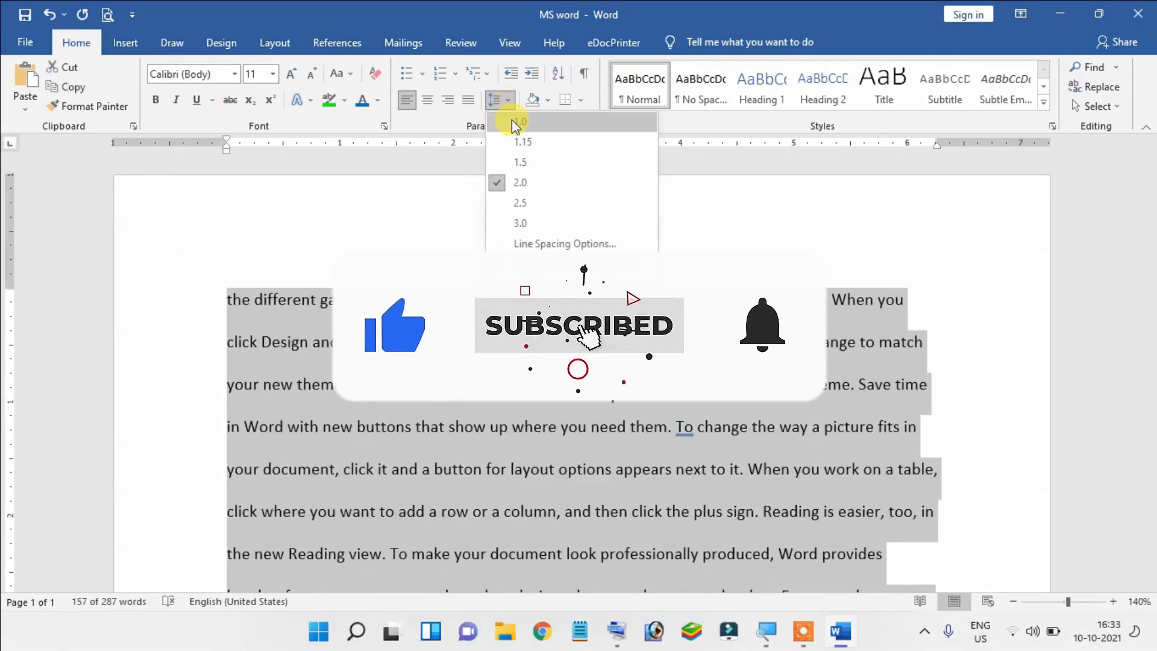
{"action": "left_click", "coordinate": [511, 121]}
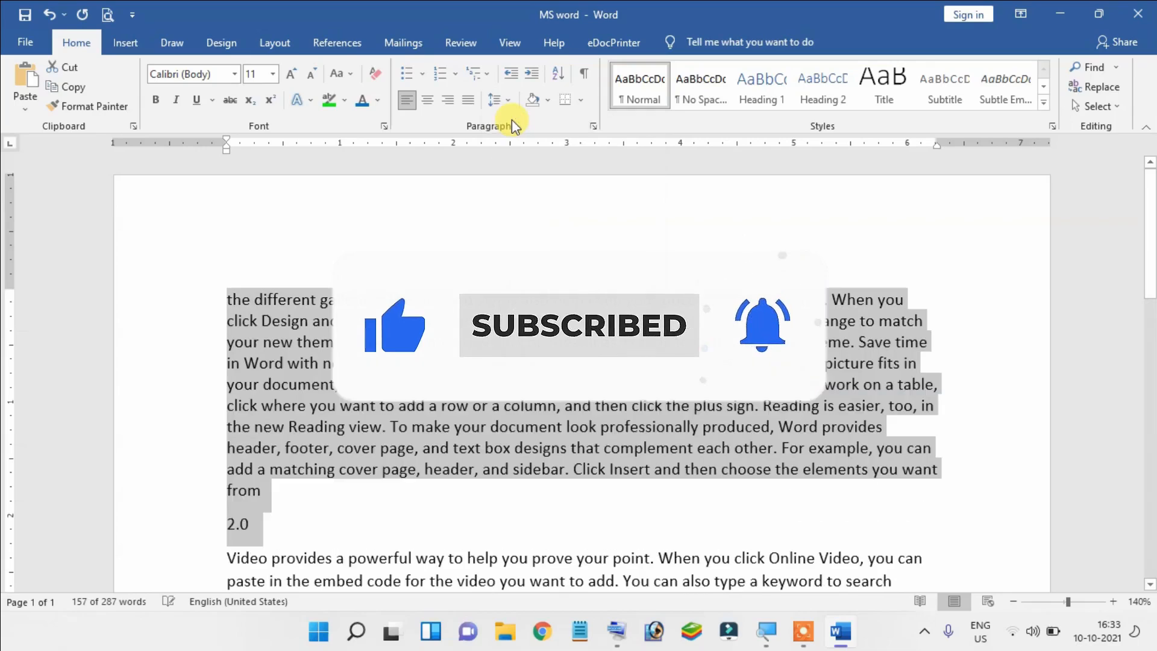
{"action": "left_click", "coordinate": [400, 408]}
{"action": "scroll", "coordinate": [400, 410], "scroll_direction": "down", "scroll_amount": 3}
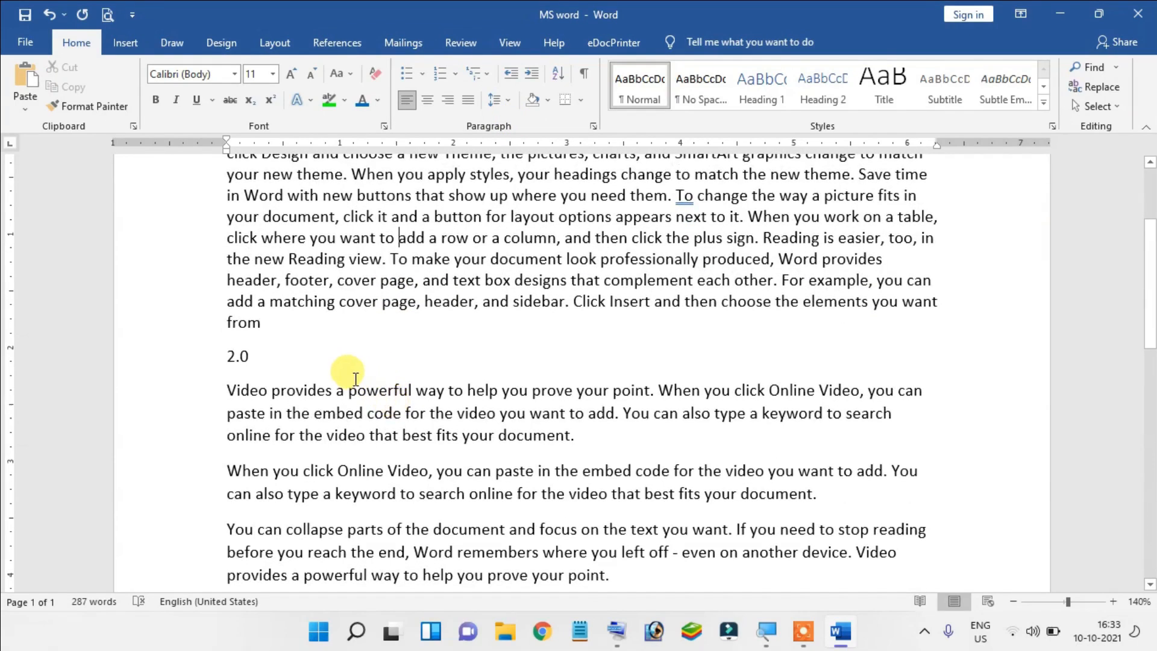
Delete the "2.0" text below the first paragraph, keeping the empty line
{"action": "left_click", "coordinate": [196, 362]}
{"action": "key", "text": "Delete"}
{"action": "left_click", "coordinate": [481, 281]}
{"action": "scroll", "coordinate": [476, 286], "scroll_direction": "up", "scroll_amount": 3}
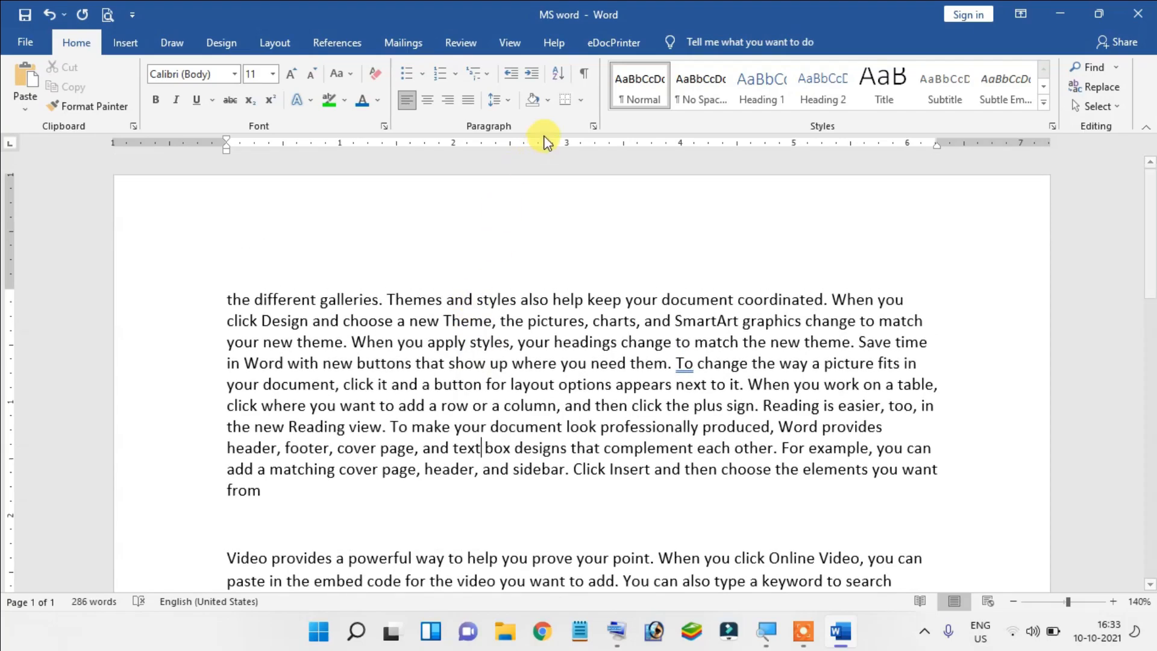
Apply the standard red shading to the whole first paragraph
{"action": "left_click", "coordinate": [547, 100]}
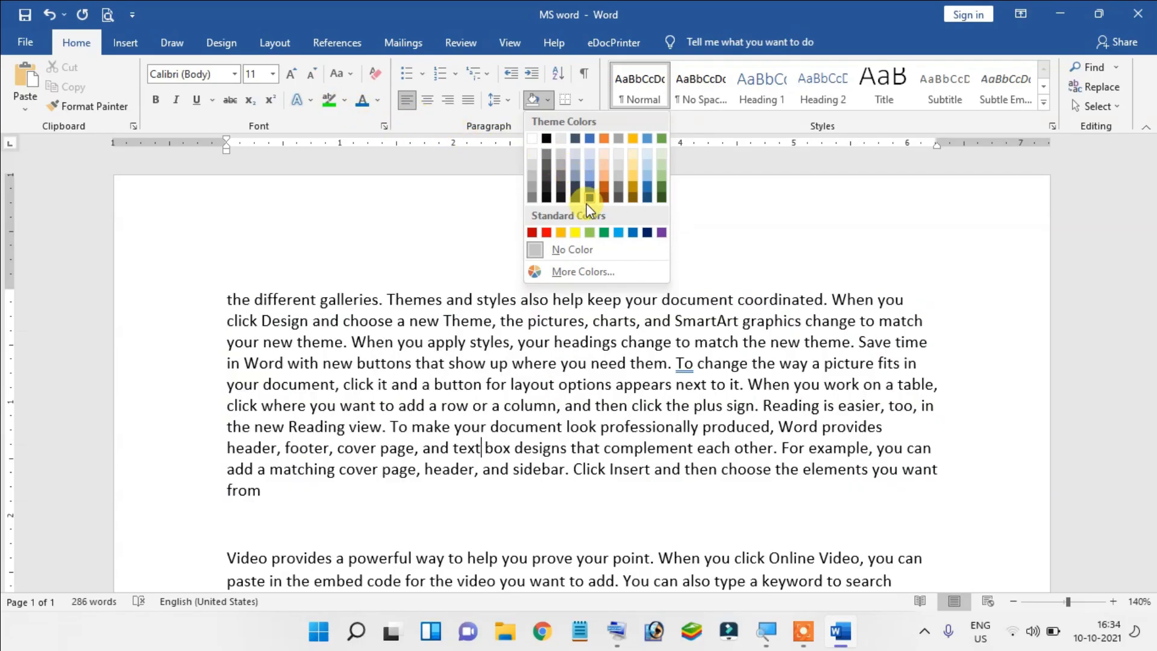
{"action": "left_click", "coordinate": [614, 338]}
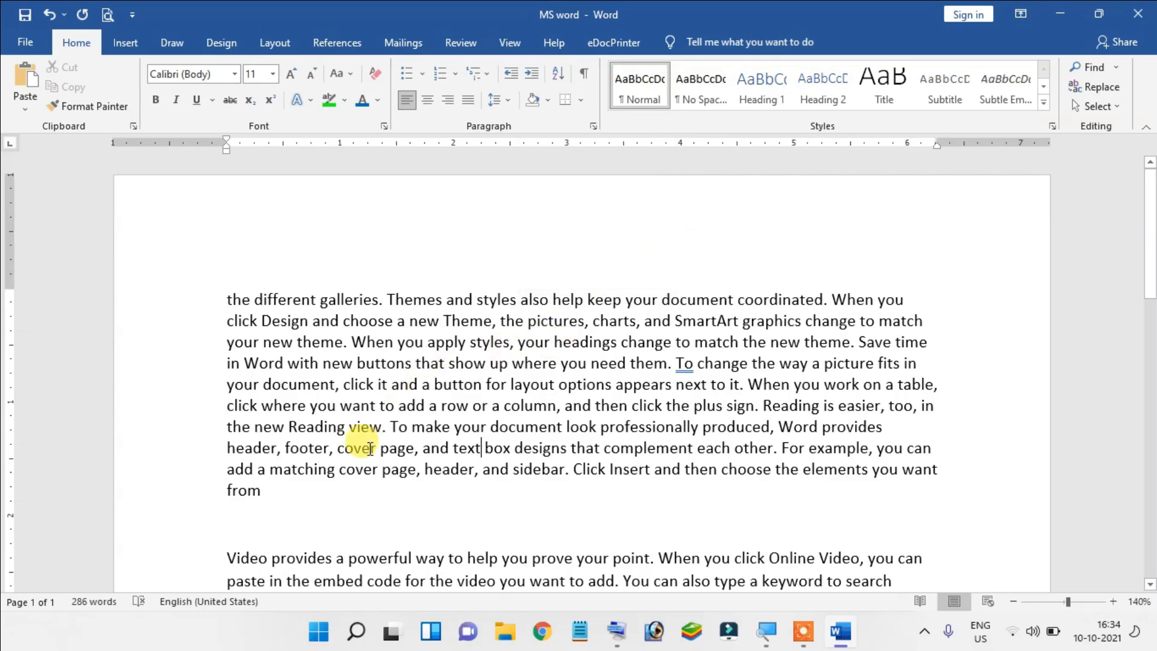
{"action": "left_click_drag", "start_coordinate": [316, 493], "coordinate": [189, 302]}
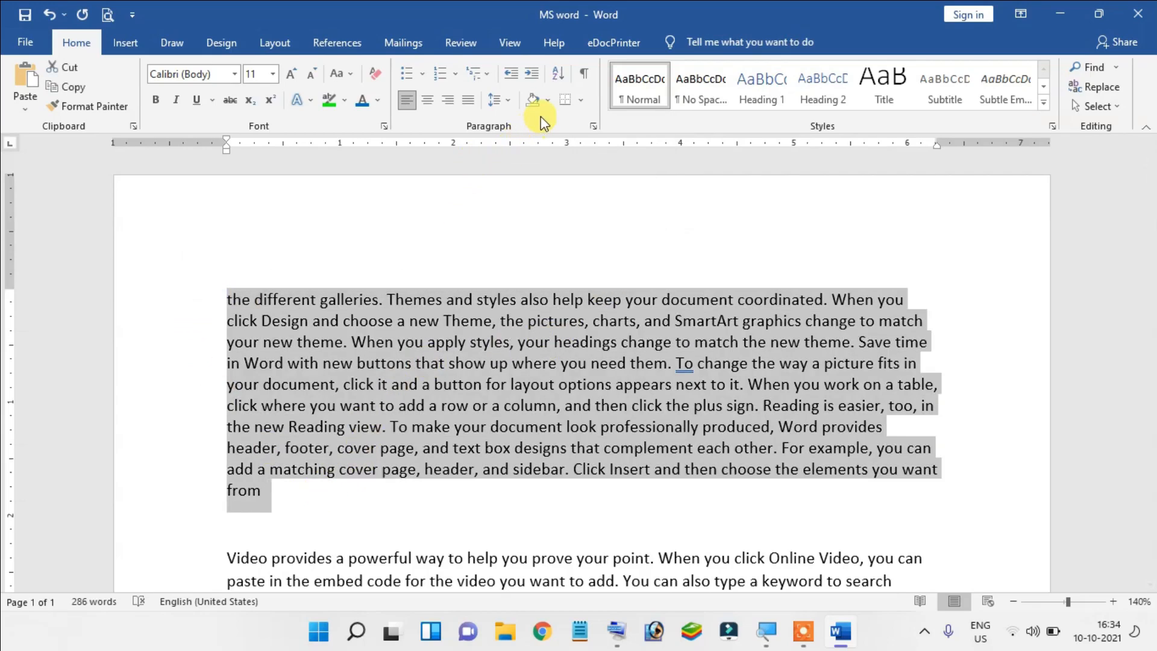
{"action": "left_click", "coordinate": [547, 100]}
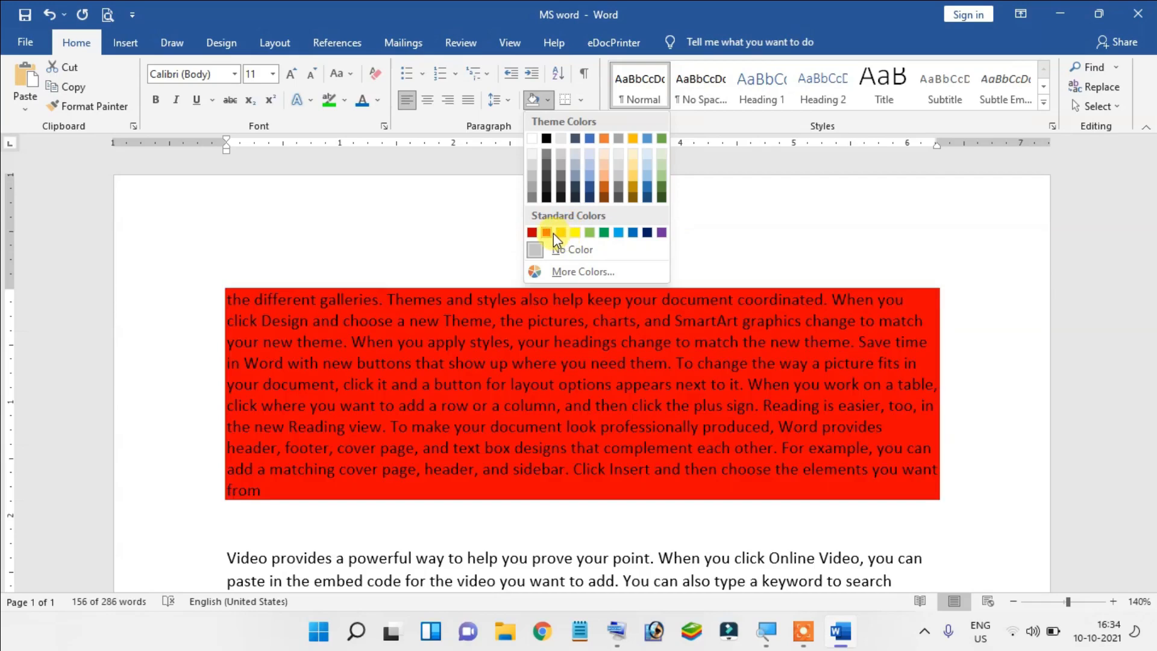
{"action": "left_click", "coordinate": [547, 233]}
{"action": "left_click", "coordinate": [458, 375]}
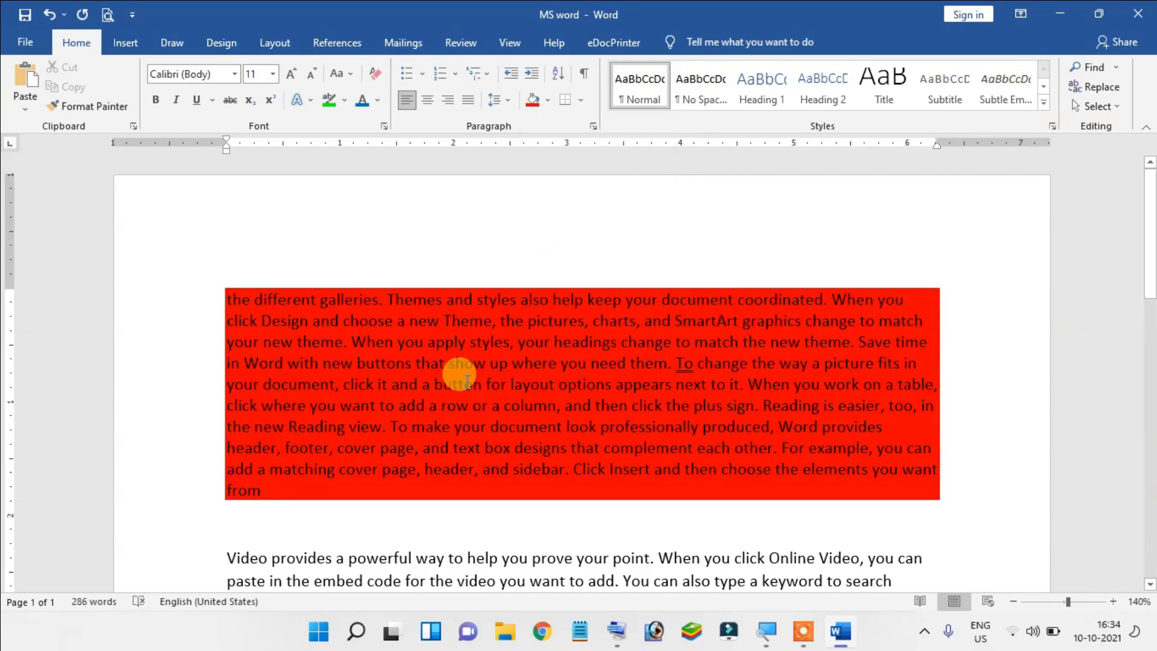
{"action": "left_click", "coordinate": [355, 445]}
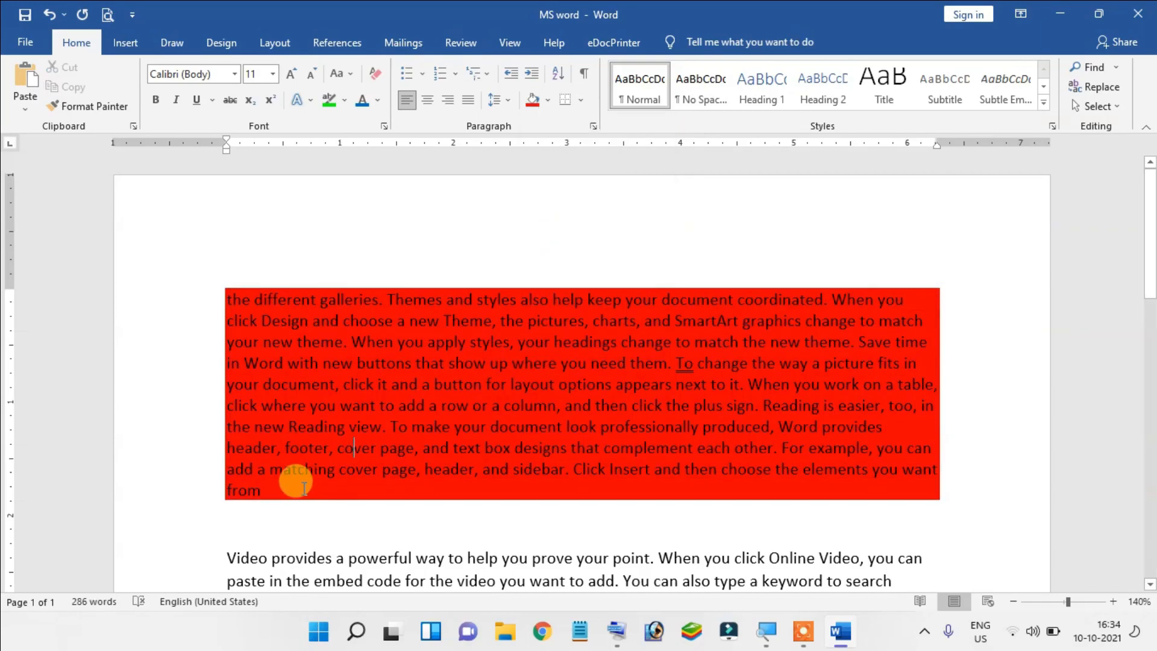
Undo the red shading on the first paragraph
{"action": "left_click_drag", "start_coordinate": [305, 487], "coordinate": [284, 464]}
{"action": "key", "text": "ctrl+z"}
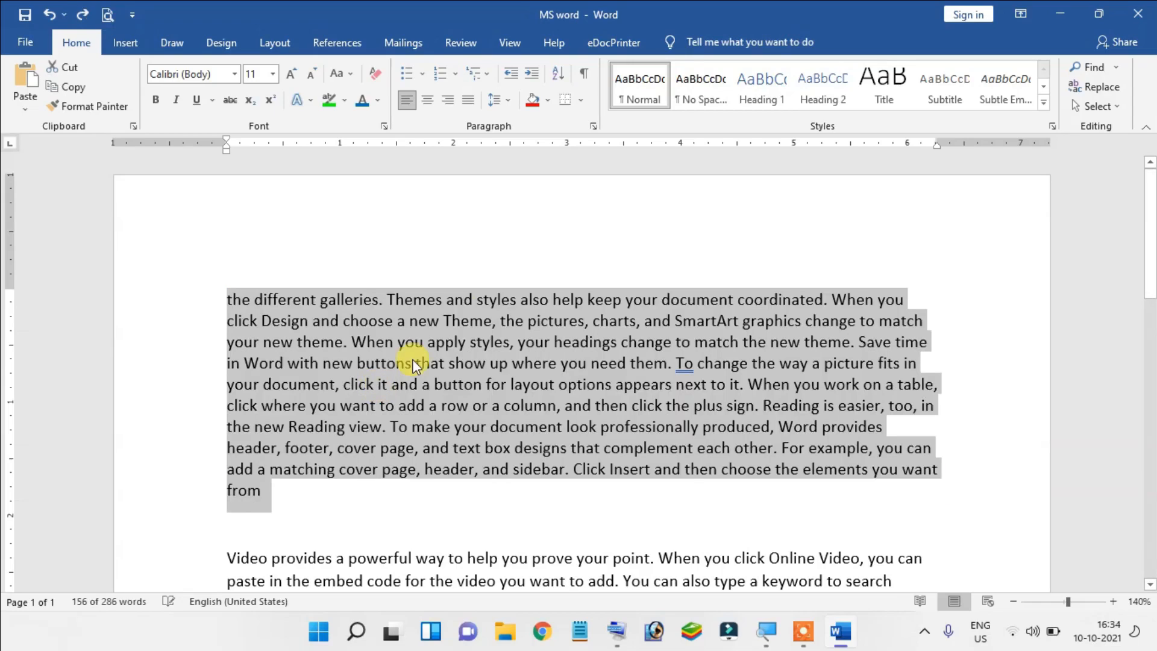
{"action": "left_click", "coordinate": [581, 100]}
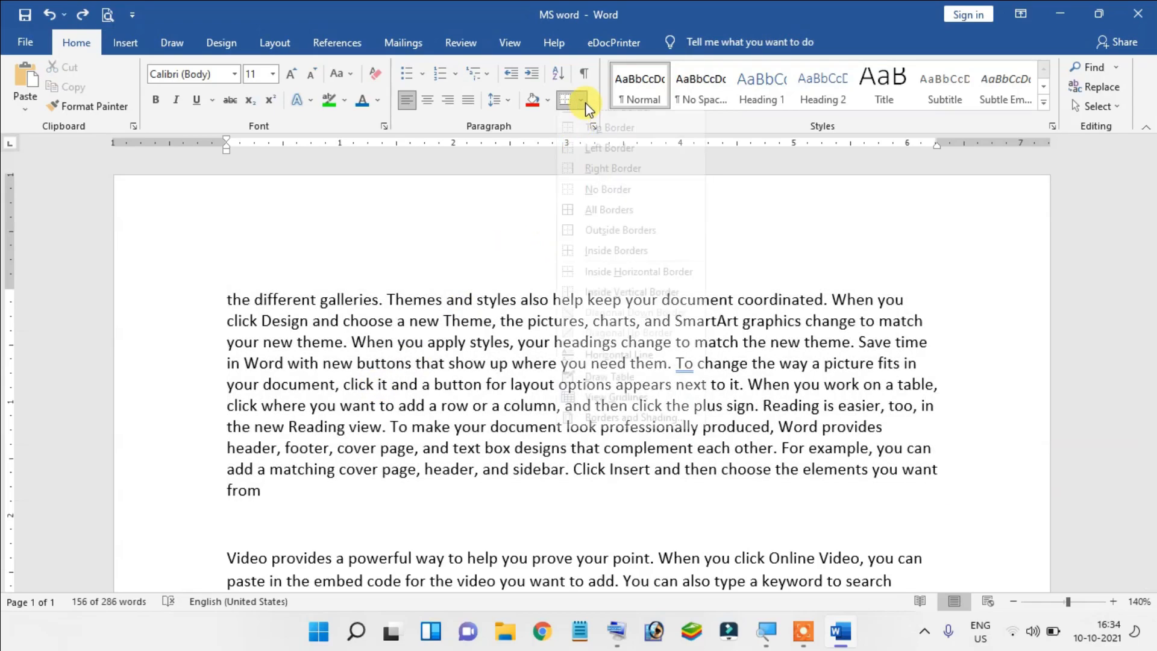
{"action": "left_click", "coordinate": [438, 325]}
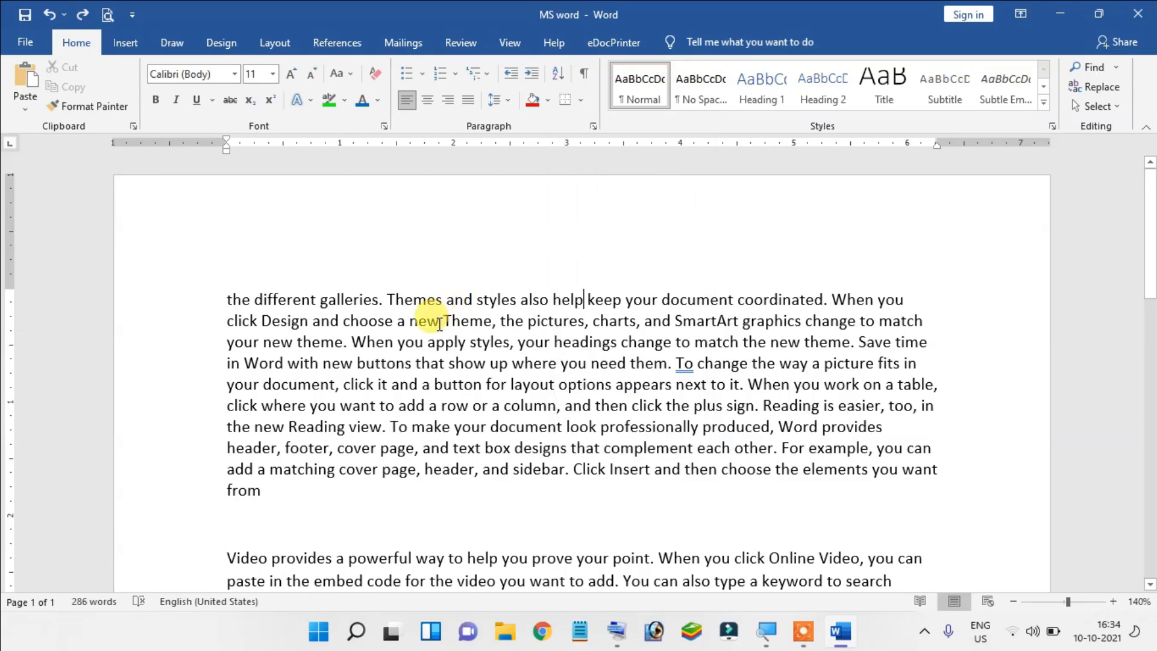
Apply All Borders to the whole first paragraph
{"action": "scroll", "coordinate": [439, 331], "scroll_direction": "down", "scroll_amount": 1}
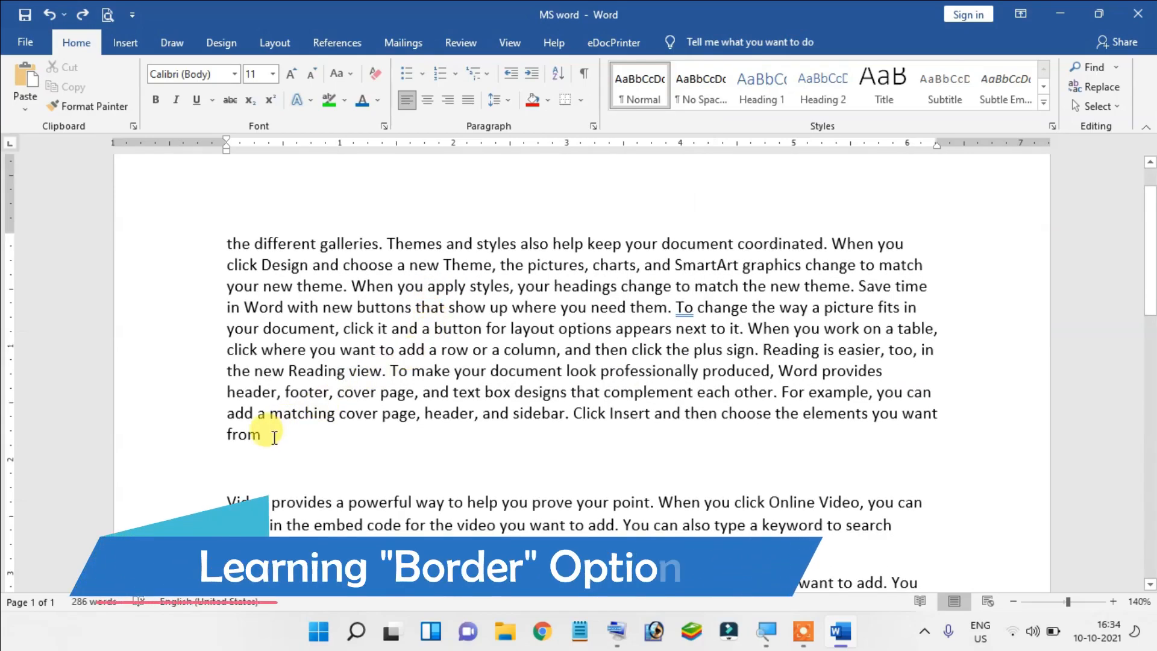
{"action": "left_click_drag", "start_coordinate": [264, 435], "coordinate": [274, 251]}
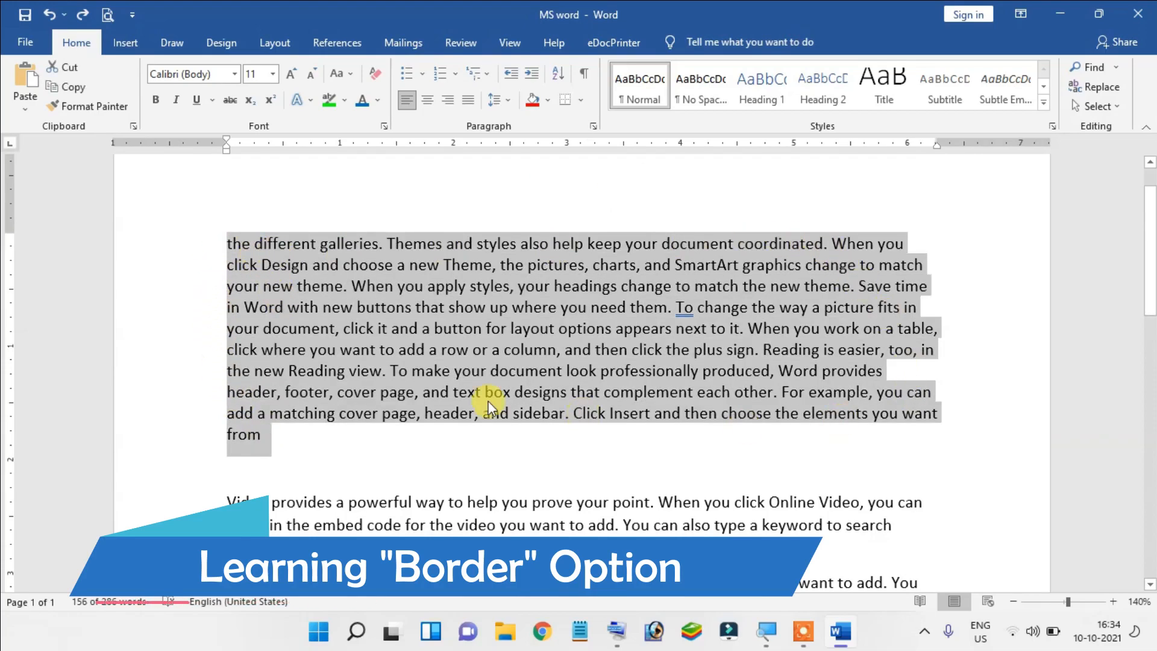
{"action": "left_click", "coordinate": [580, 103]}
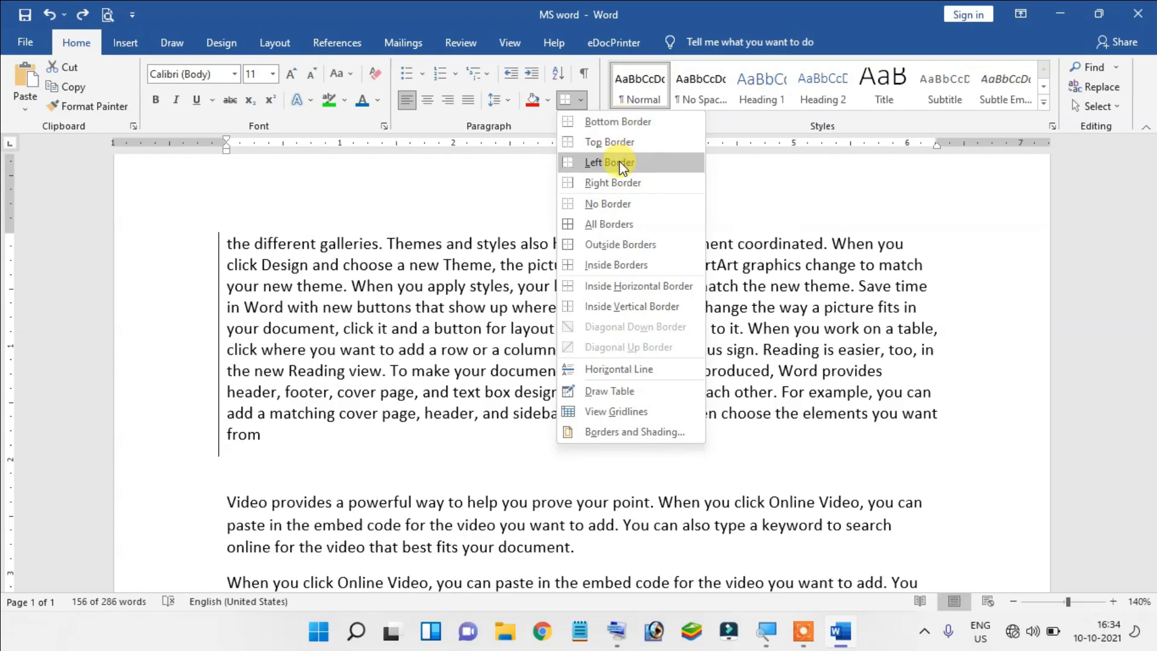
{"action": "left_click", "coordinate": [621, 227]}
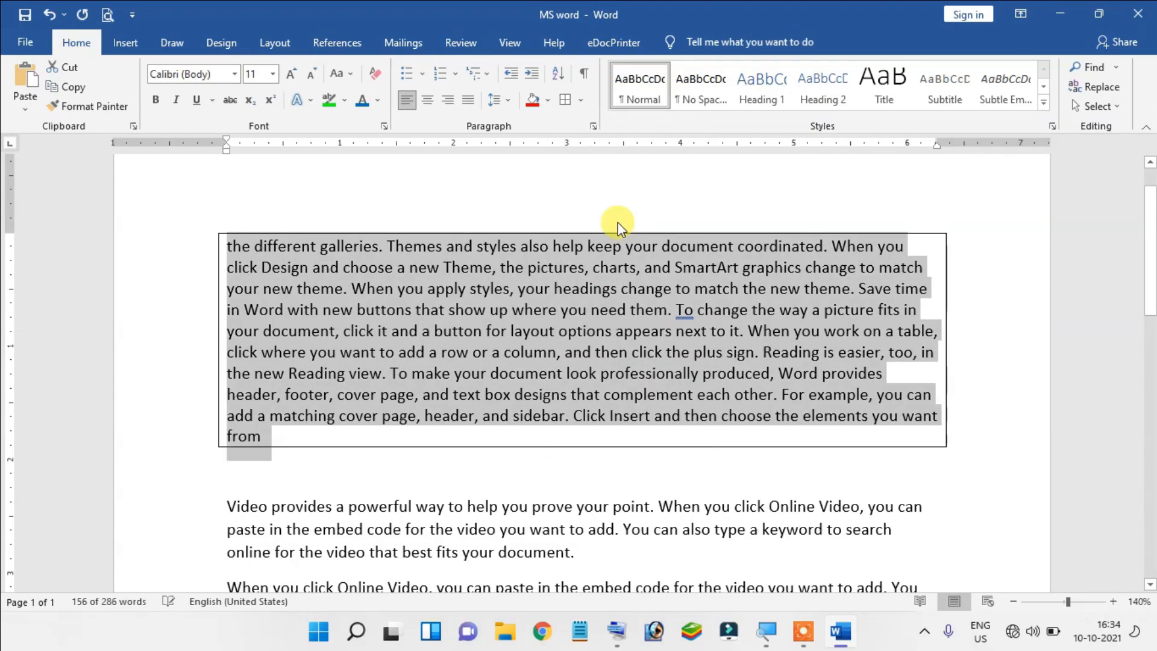
{"action": "left_click", "coordinate": [631, 352]}
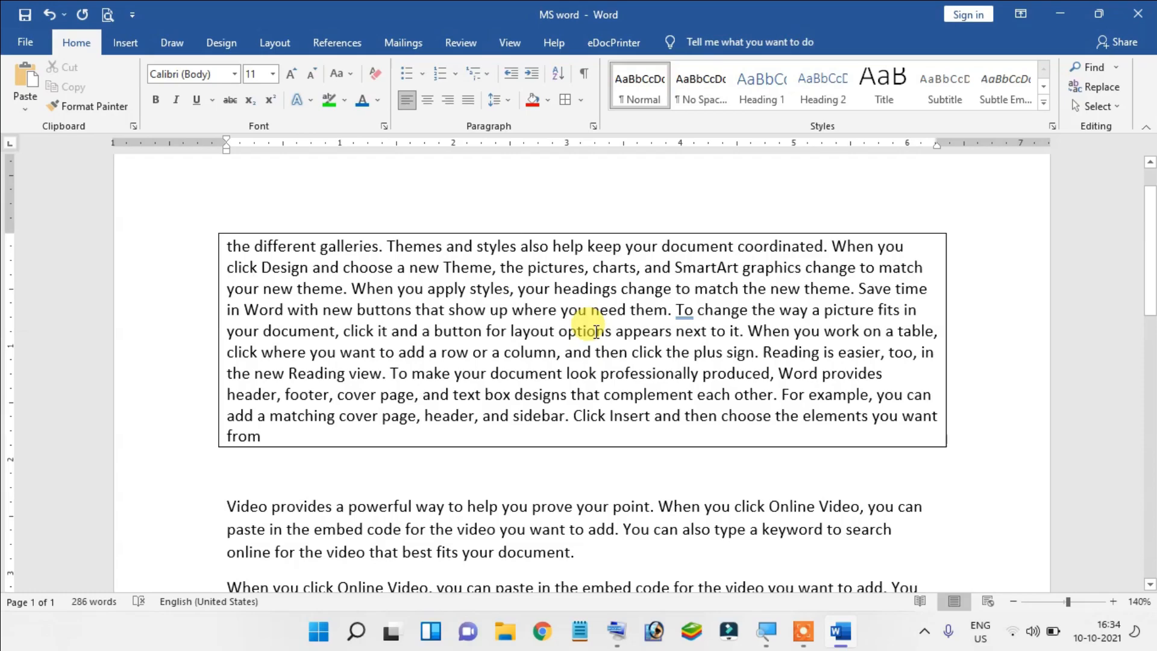
Remove the borders from the first paragraph with the No Border option
{"action": "left_click_drag", "start_coordinate": [328, 435], "coordinate": [223, 236]}
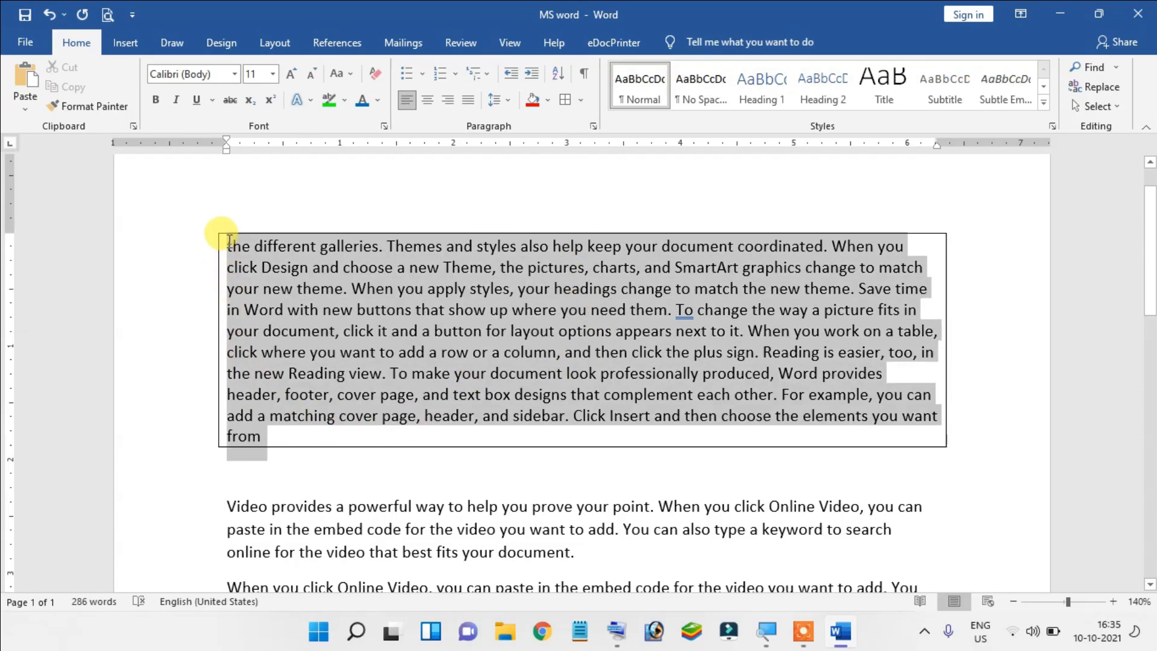
{"action": "left_click", "coordinate": [583, 100]}
{"action": "left_click", "coordinate": [599, 206]}
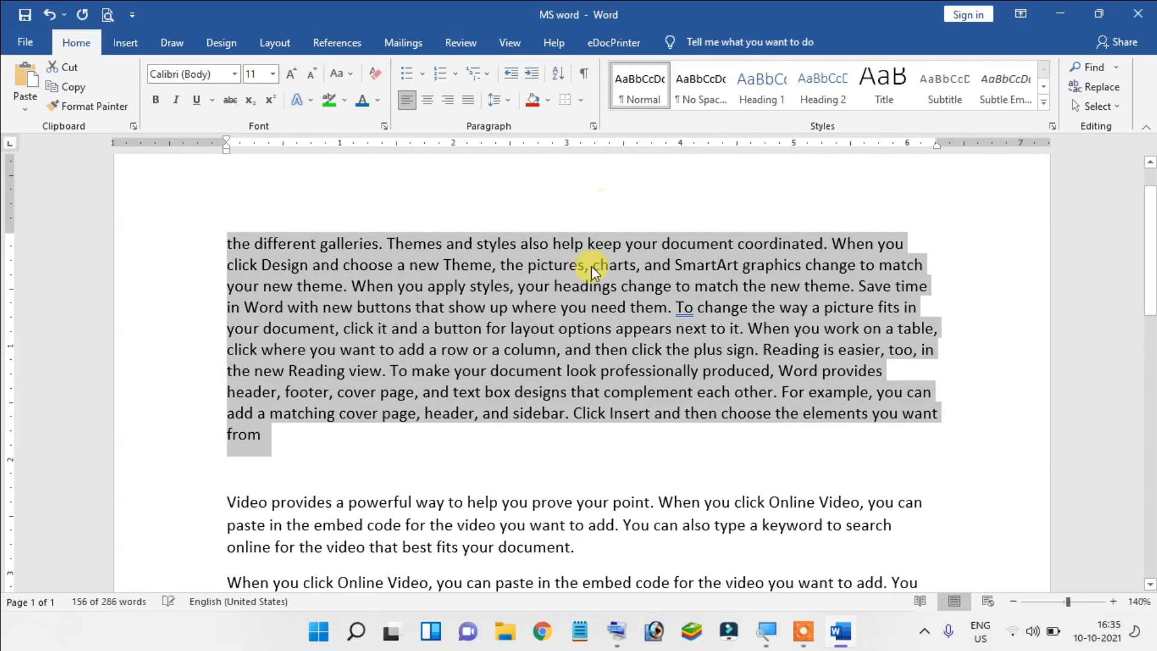
Split the first paragraph into four, with breaks before "the pictures", "To change the way" and "in the new Reading view"
{"action": "left_click", "coordinate": [500, 369]}
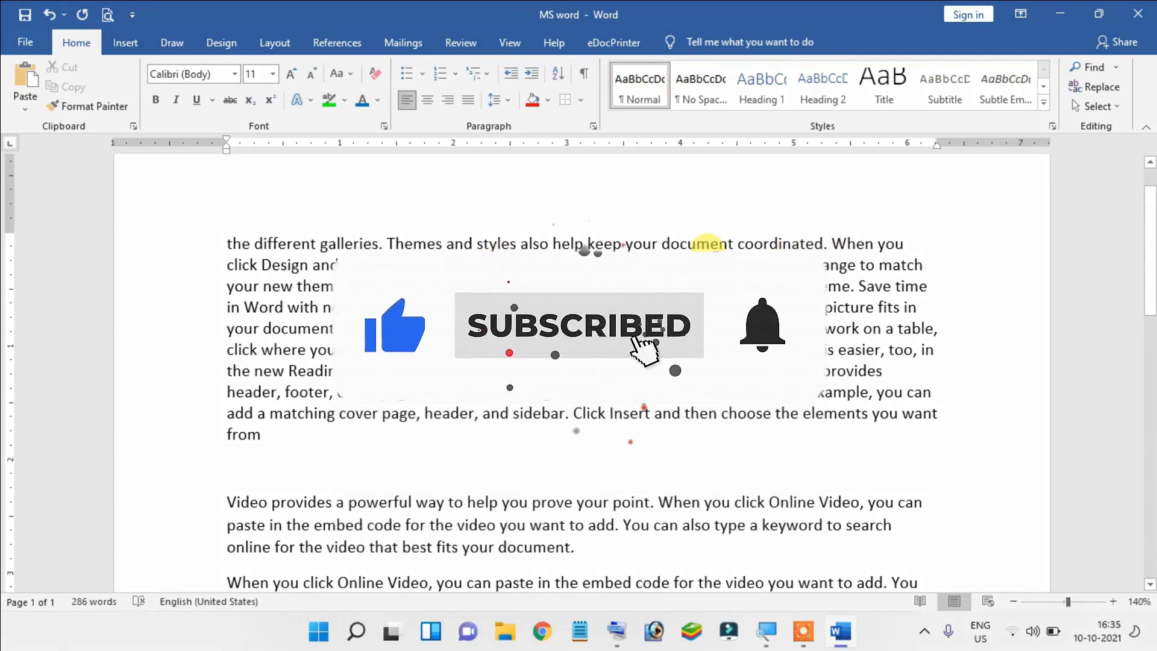
{"action": "key", "text": "Return"}
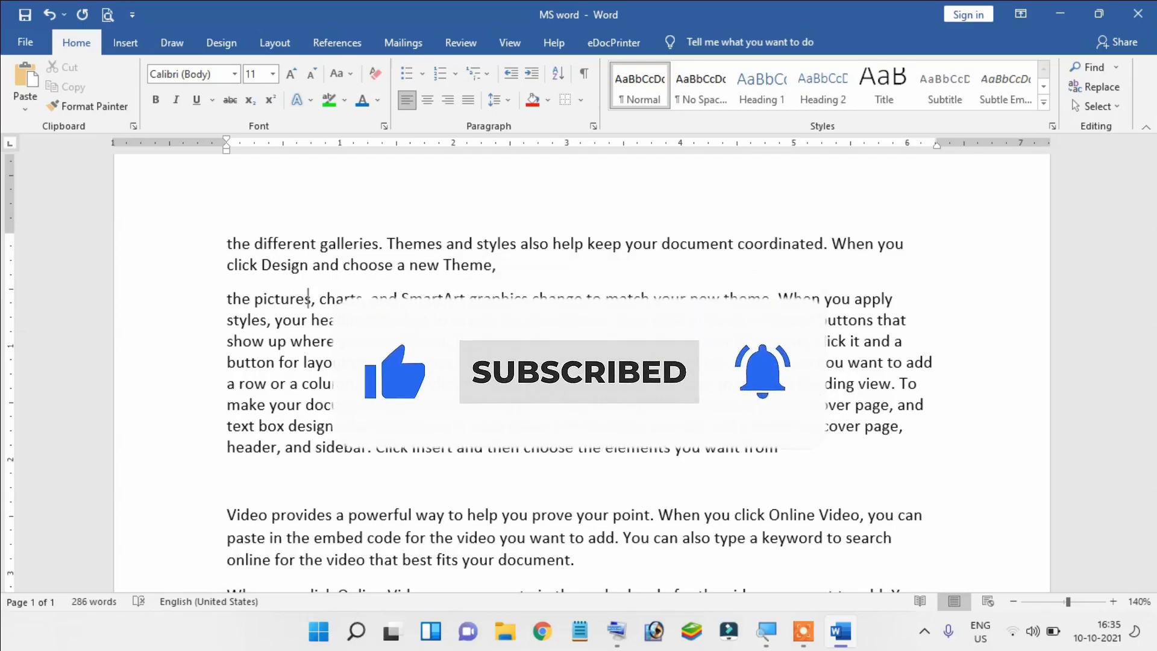
{"action": "key", "text": "Right"}
{"action": "key", "text": "Right"}
{"action": "key", "text": "Right"}
{"action": "key", "text": "Right"}
{"action": "key", "text": "Right"}
{"action": "key", "text": "Right"}
{"action": "key", "text": "Right"}
{"action": "key", "text": "Right"}
{"action": "key", "text": "Right"}
{"action": "key", "text": "Right"}
{"action": "key", "text": "Right"}
{"action": "key", "text": "Right"}
{"action": "key", "text": "Right"}
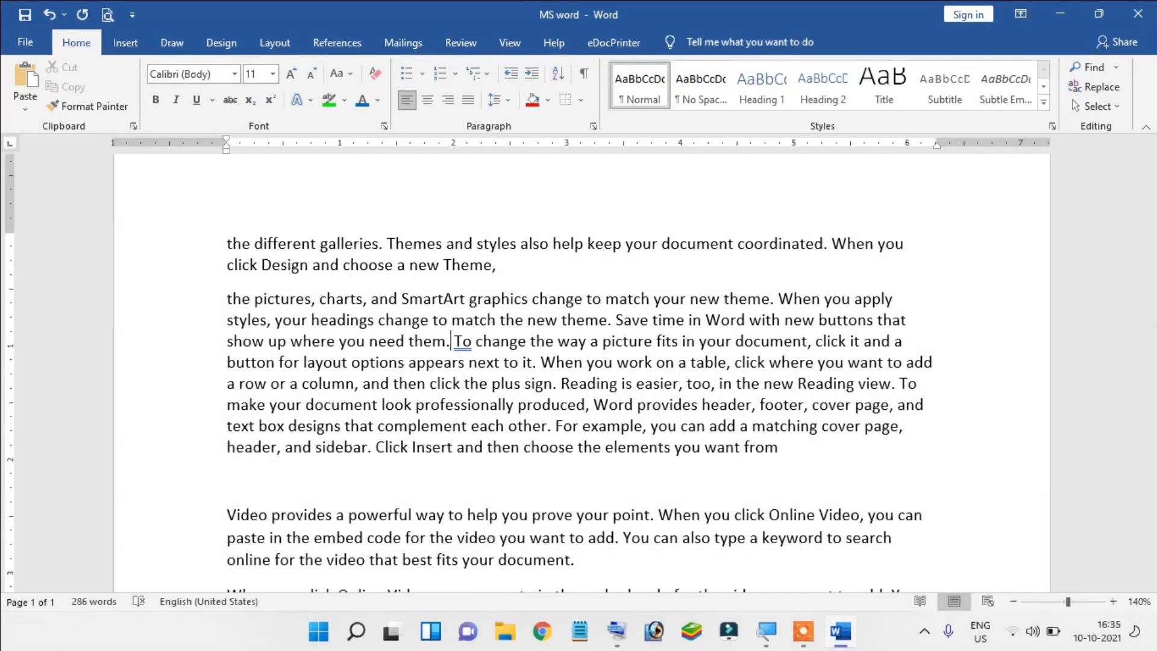
{"action": "key", "text": "Return"}
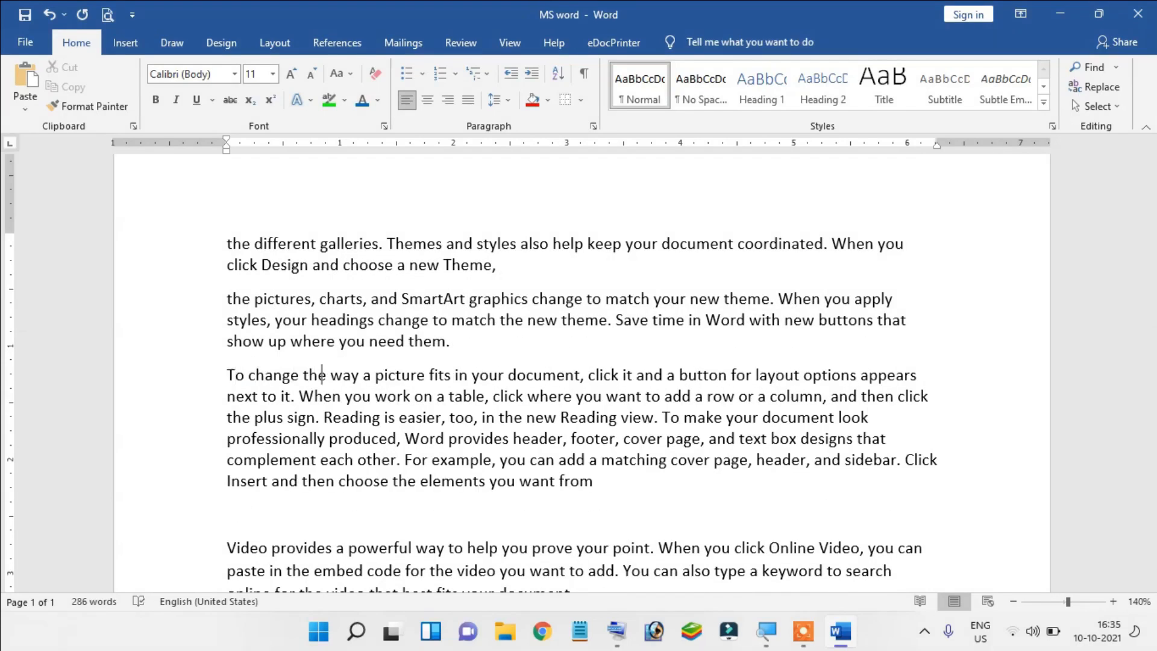
{"action": "key", "text": "Return"}
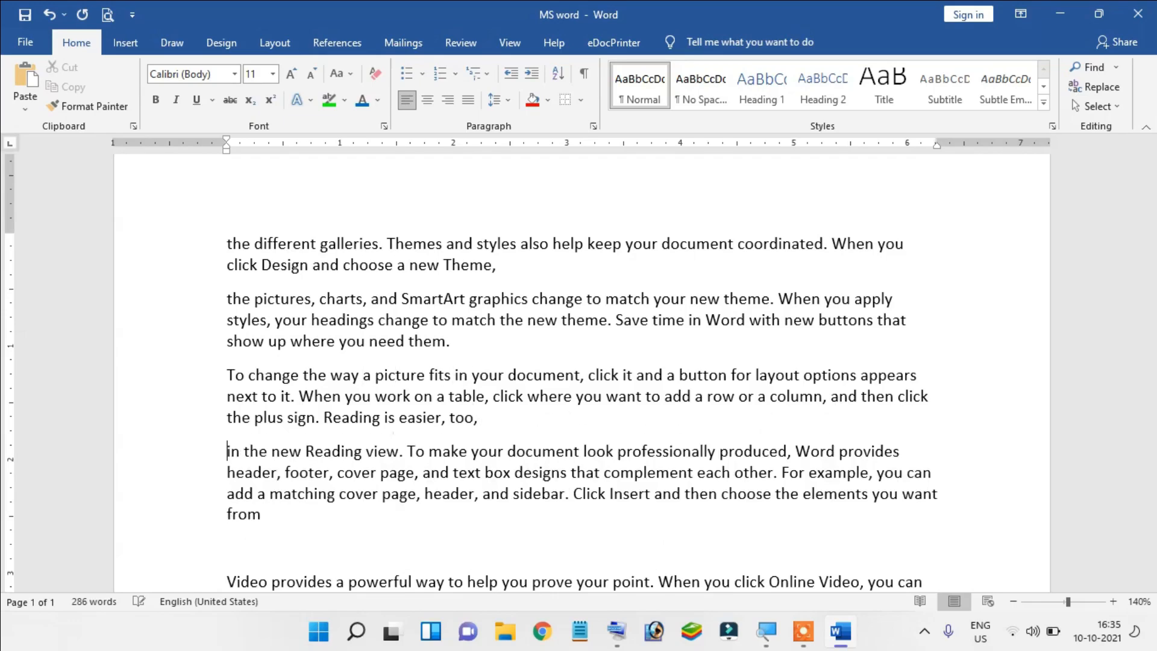
Apply All Borders to the four newly split paragraphs at the start of the document
{"action": "scroll", "coordinate": [400, 323], "scroll_direction": "down", "scroll_amount": 2}
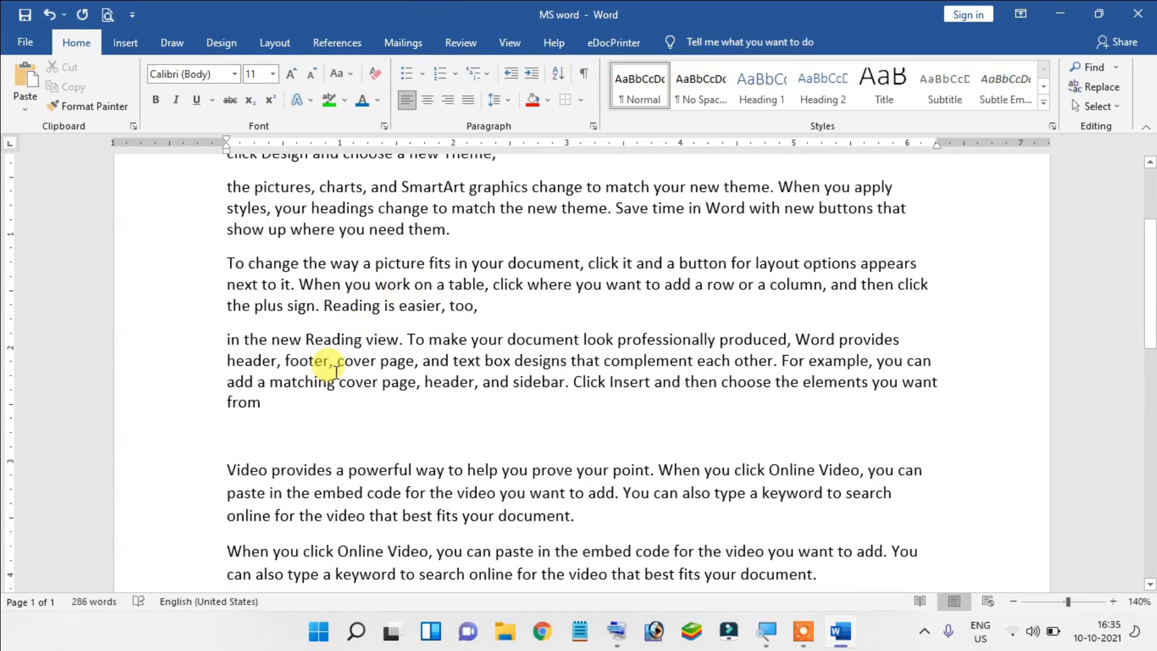
{"action": "left_click_drag", "start_coordinate": [282, 402], "coordinate": [337, 295]}
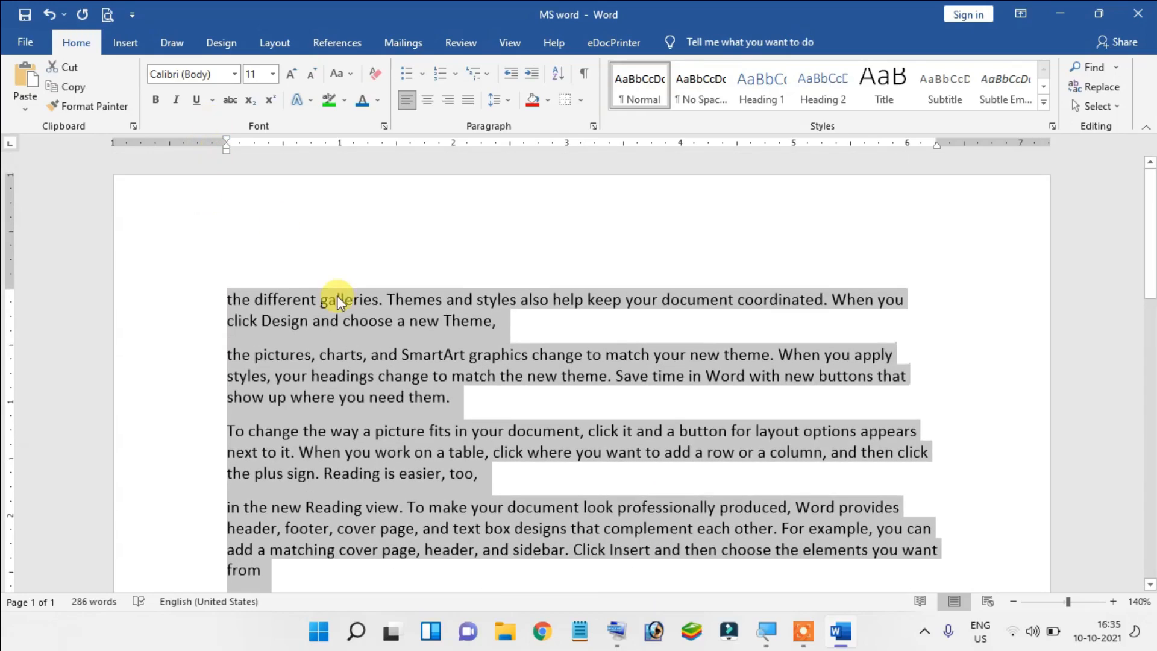
{"action": "left_click", "coordinate": [582, 101]}
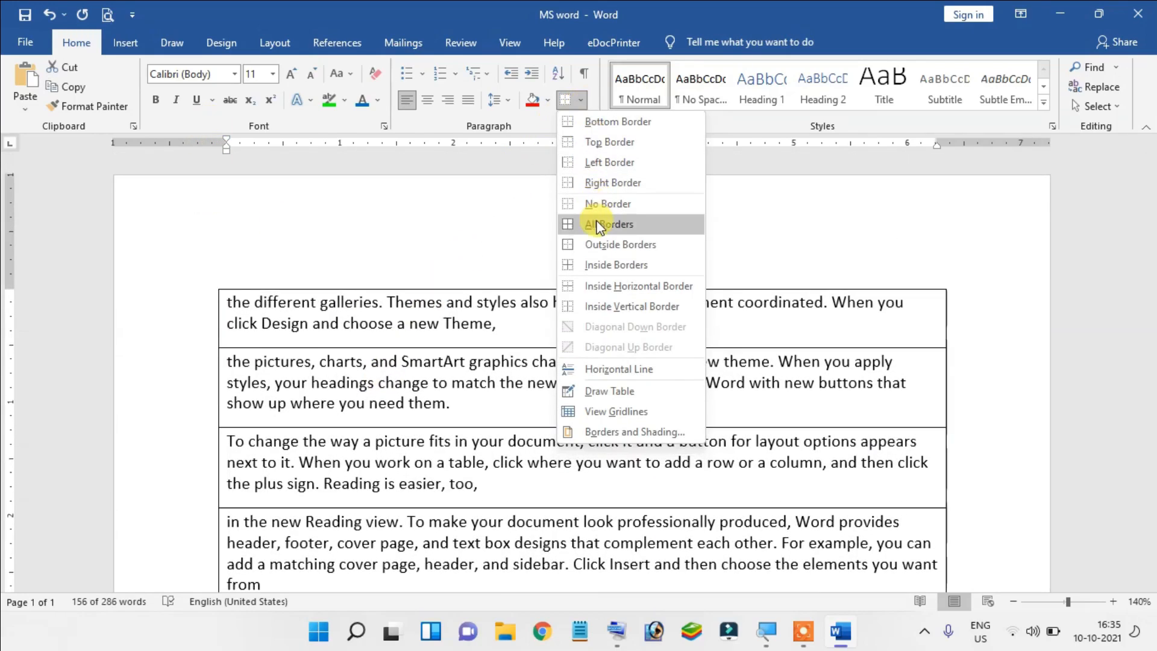
{"action": "left_click", "coordinate": [599, 226]}
{"action": "left_click", "coordinate": [501, 324]}
{"action": "scroll", "coordinate": [736, 410], "scroll_direction": "down", "scroll_amount": 3}
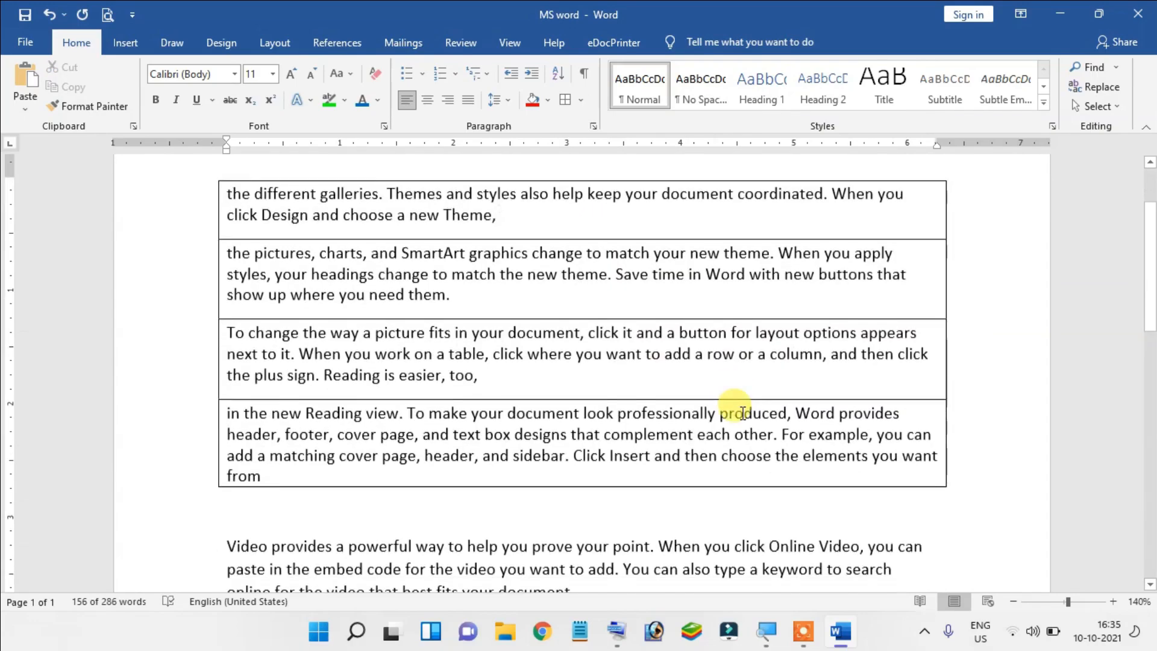
{"action": "scroll", "coordinate": [742, 413], "scroll_direction": "up", "scroll_amount": 2}
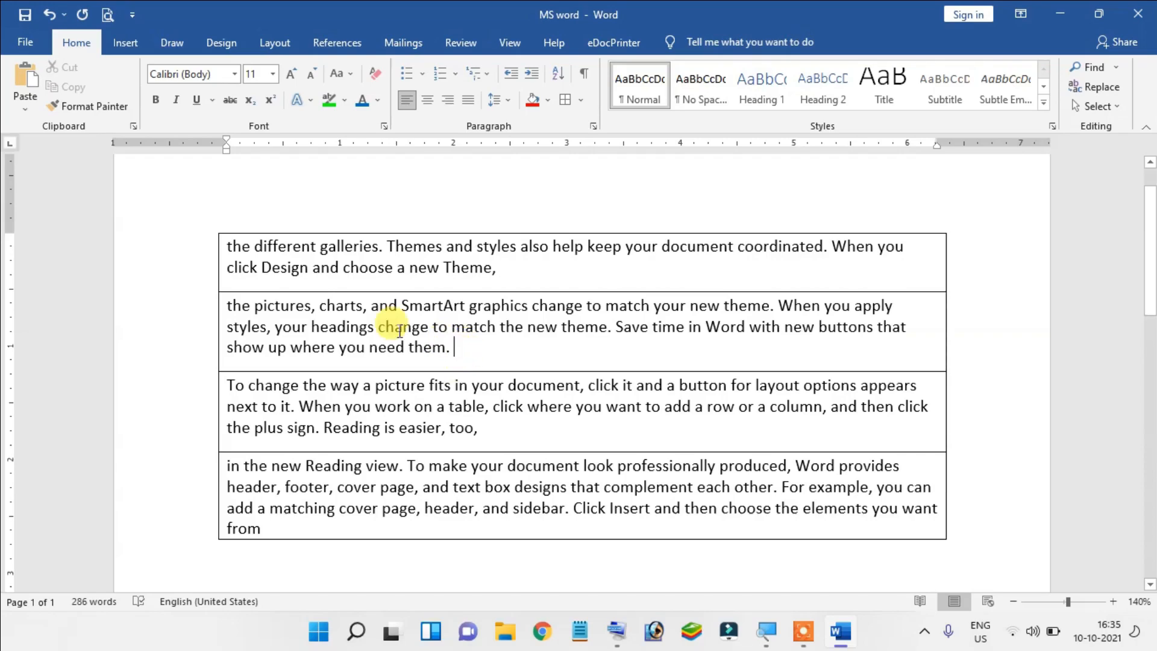
Remove the borders from the first four paragraphs with the No Border option
{"action": "left_click", "coordinate": [562, 274]}
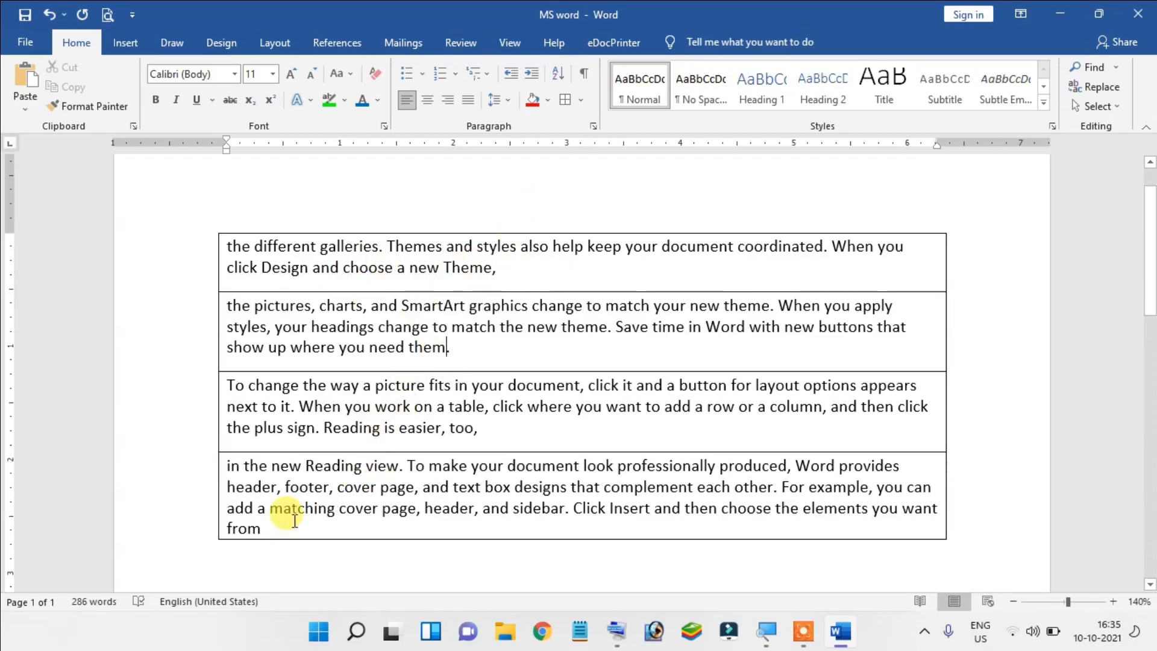
{"action": "left_click_drag", "start_coordinate": [284, 531], "coordinate": [173, 235]}
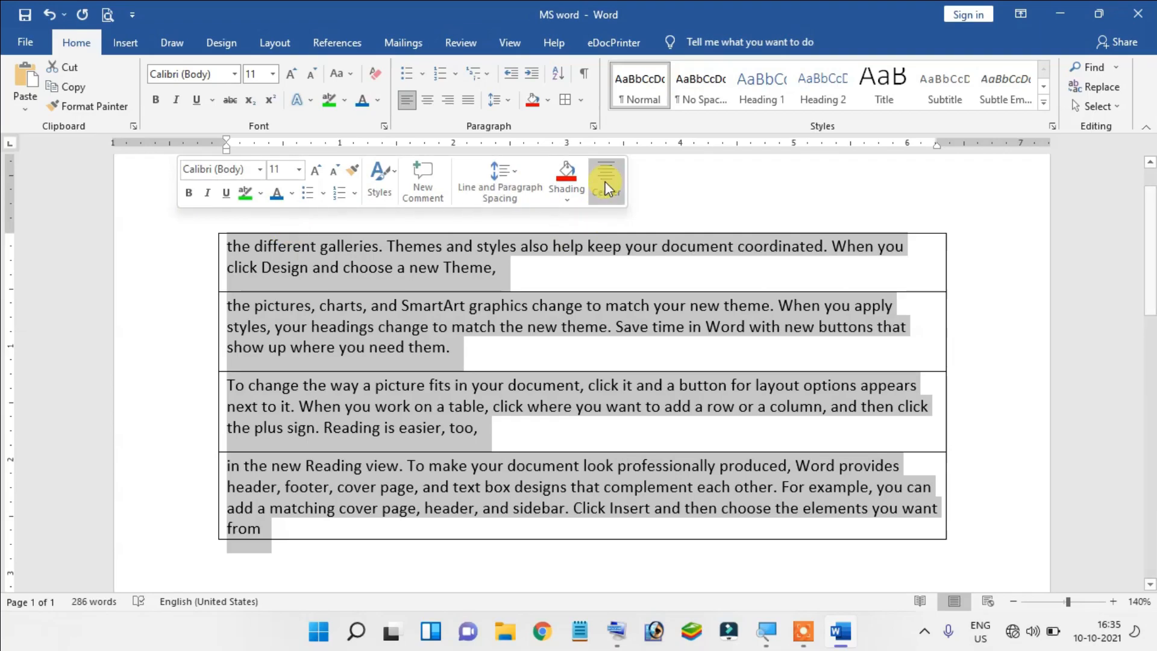
{"action": "left_click", "coordinate": [581, 100]}
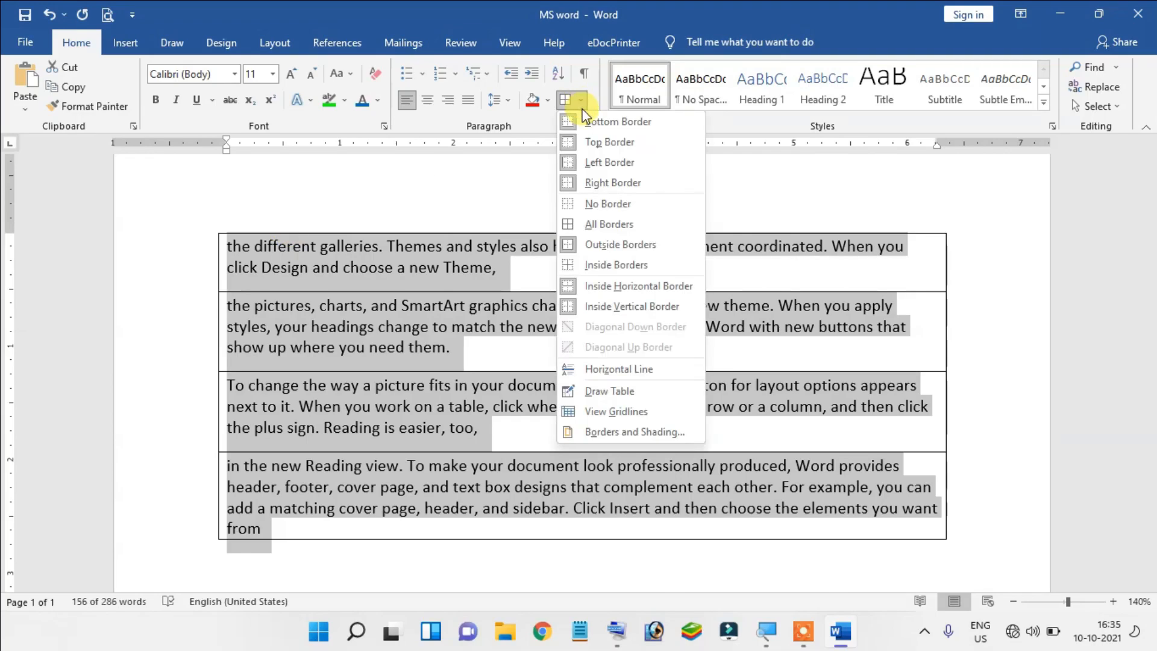
{"action": "left_click", "coordinate": [600, 204]}
{"action": "left_click", "coordinate": [600, 204]}
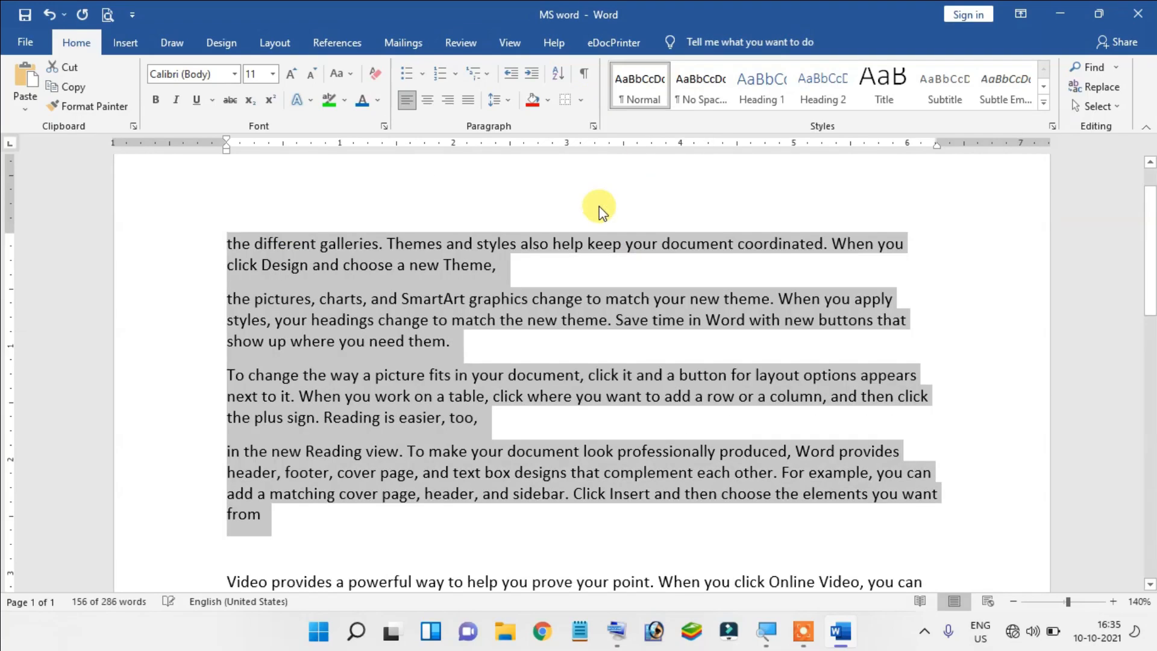
{"action": "left_click", "coordinate": [479, 382]}
{"action": "scroll", "coordinate": [479, 382], "scroll_direction": "up", "scroll_amount": 2}
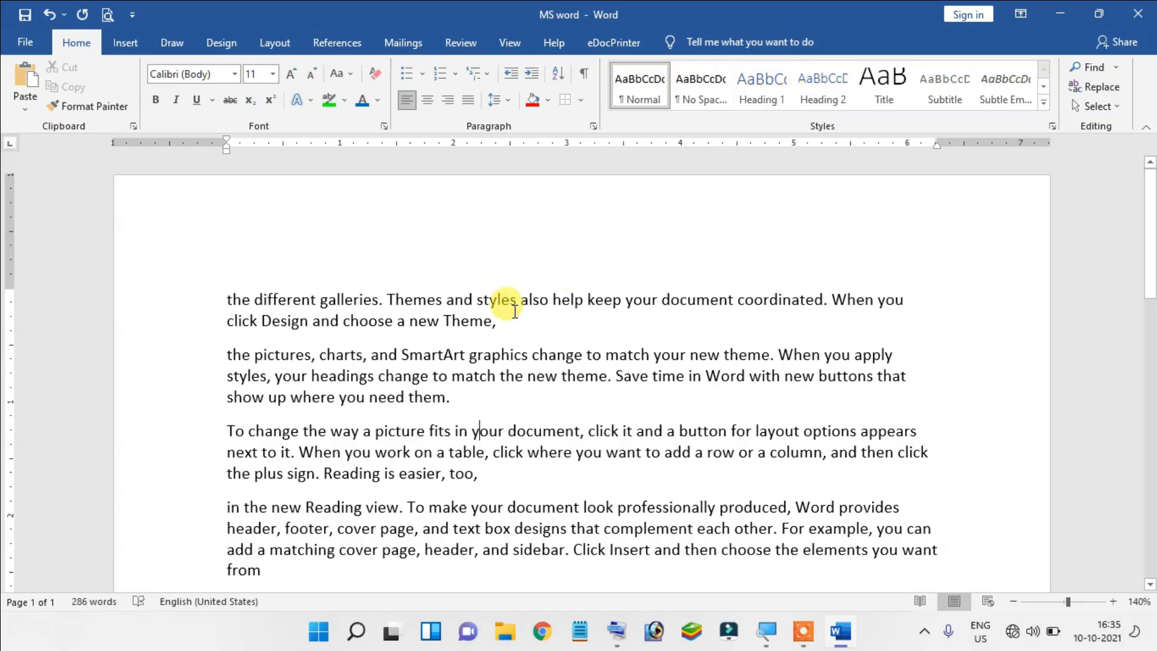
Delete the comma after "Reading is easier, too" at the end of the third paragraph
{"action": "left_click", "coordinate": [427, 321]}
{"action": "scroll", "coordinate": [513, 381], "scroll_direction": "down", "scroll_amount": 1}
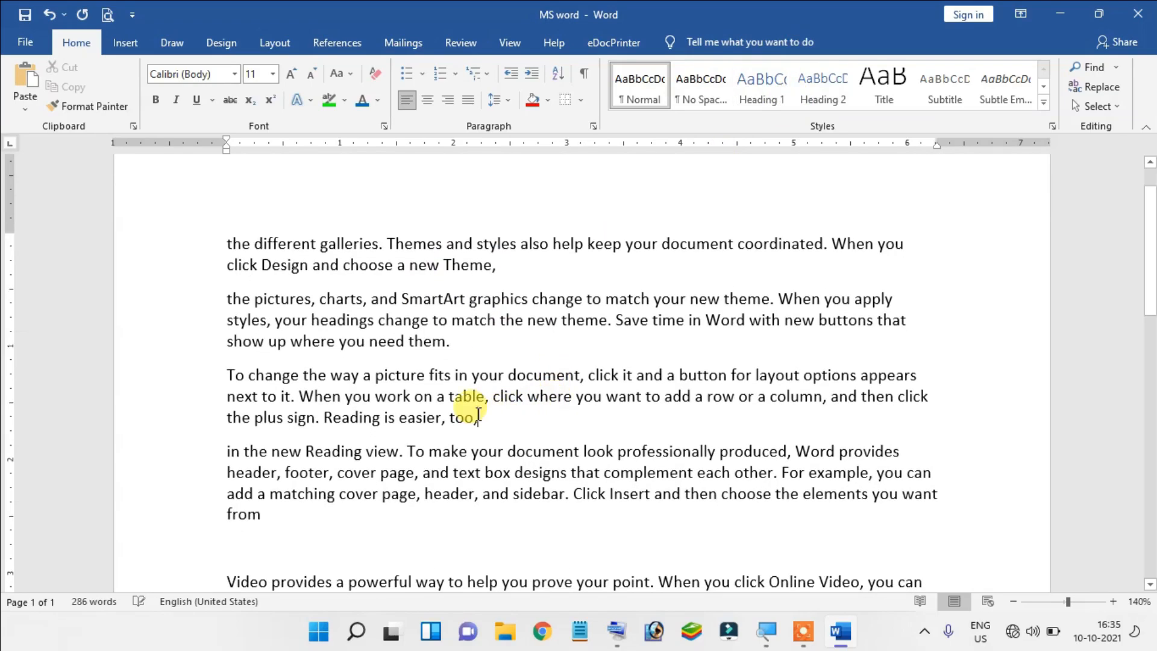
{"action": "left_click", "coordinate": [473, 320]}
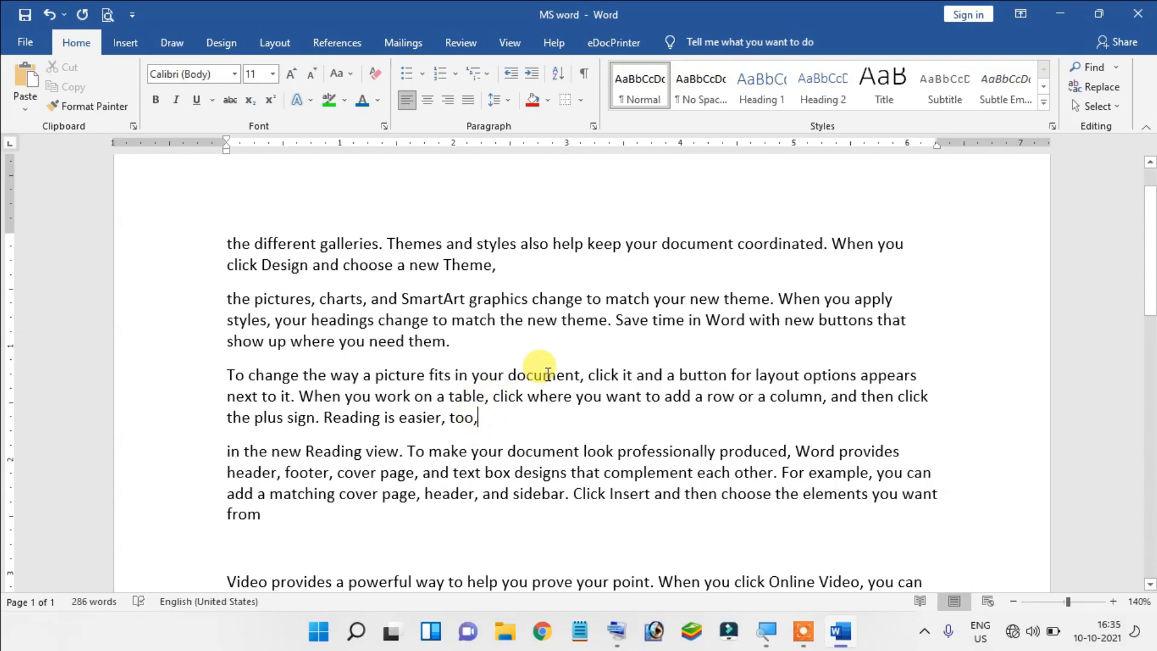
{"action": "key", "text": "BackSpace"}
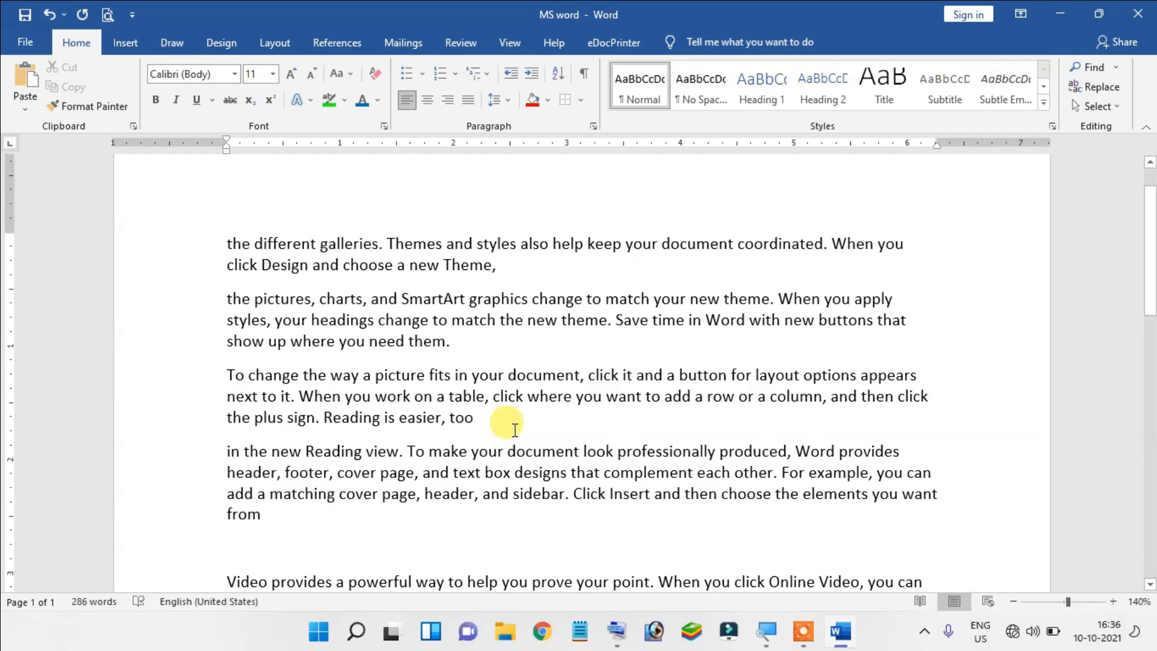
Apply the Intense Emphasis style to the first four paragraphs
{"action": "scroll", "coordinate": [518, 427], "scroll_direction": "down", "scroll_amount": 1}
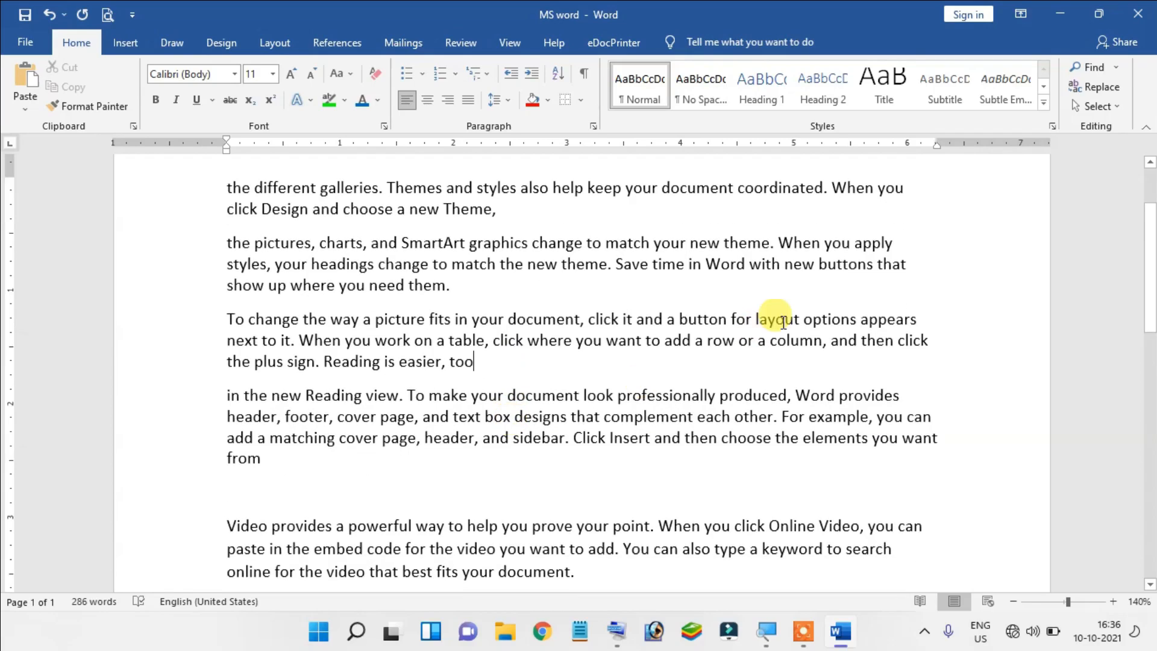
{"action": "left_click_drag", "start_coordinate": [306, 466], "coordinate": [191, 297]}
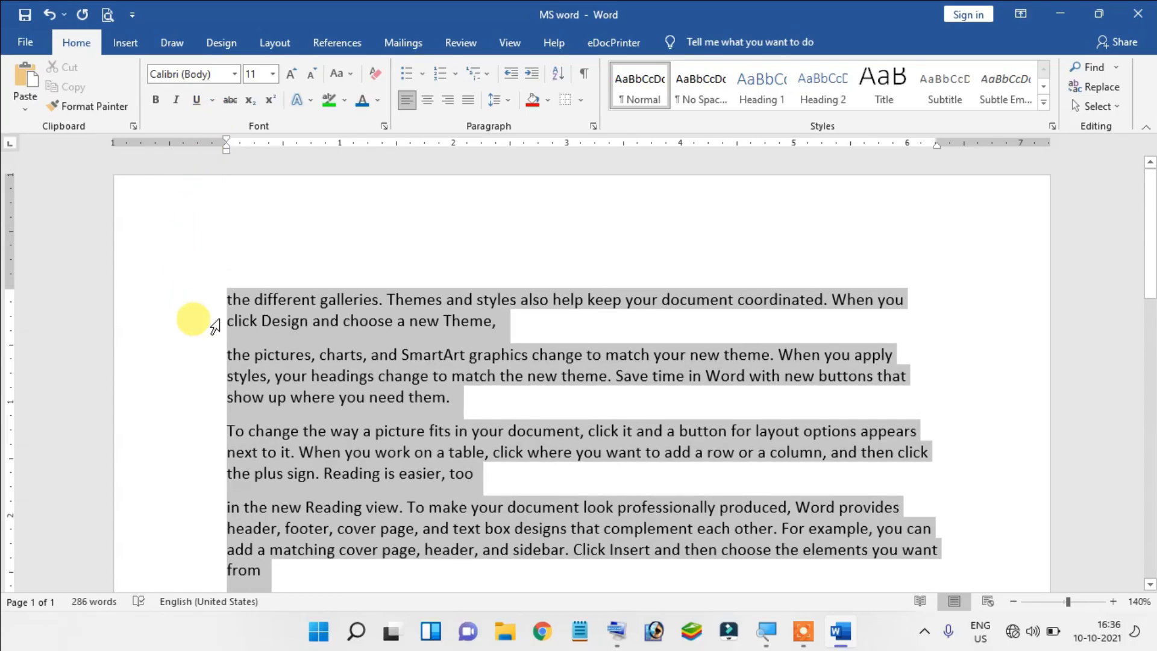
{"action": "left_click", "coordinate": [1044, 106]}
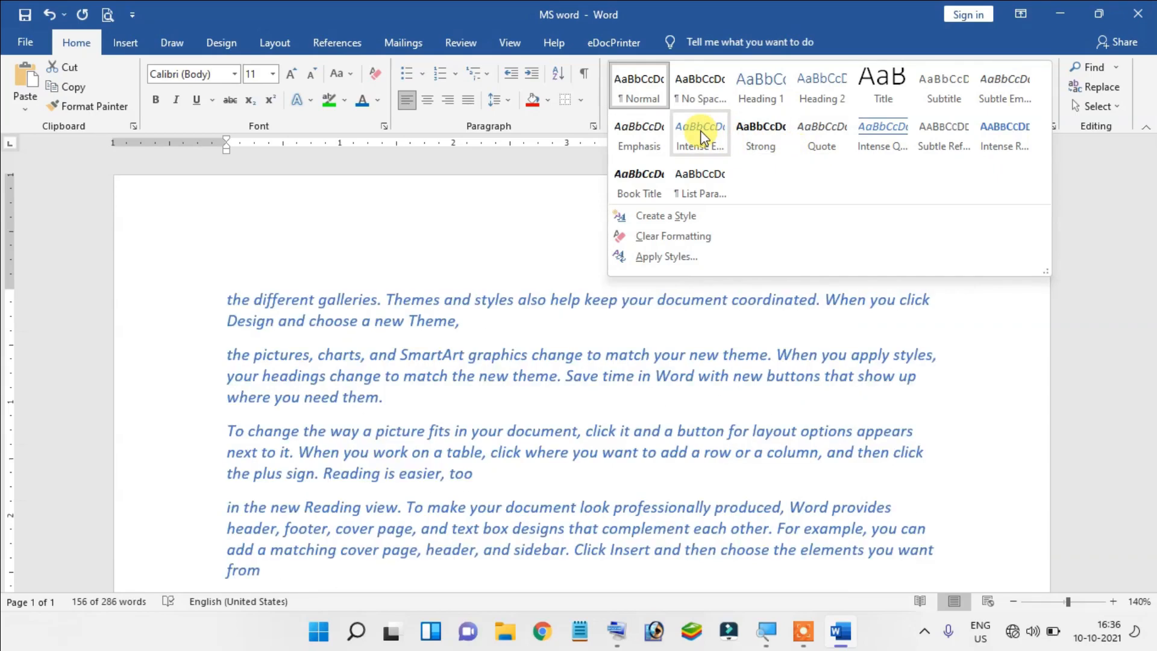
{"action": "left_click", "coordinate": [702, 135]}
{"action": "left_click", "coordinate": [475, 326]}
{"action": "scroll", "coordinate": [530, 315], "scroll_direction": "down", "scroll_amount": 4}
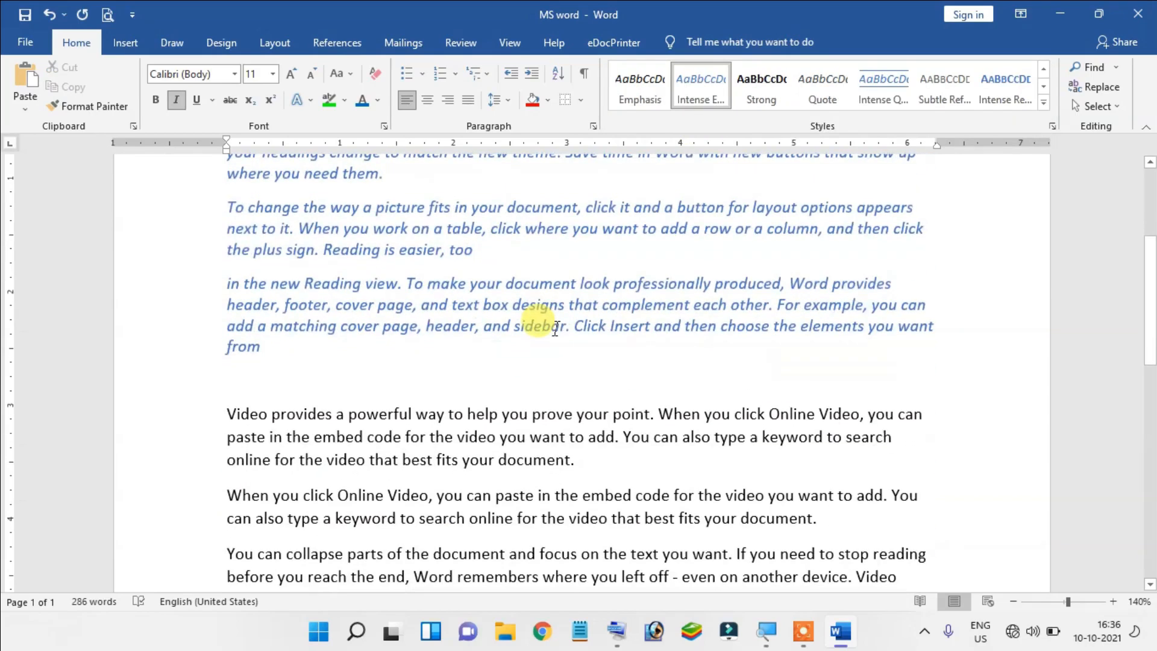
{"action": "scroll", "coordinate": [529, 315], "scroll_direction": "up", "scroll_amount": 4}
{"action": "left_click", "coordinate": [392, 321]}
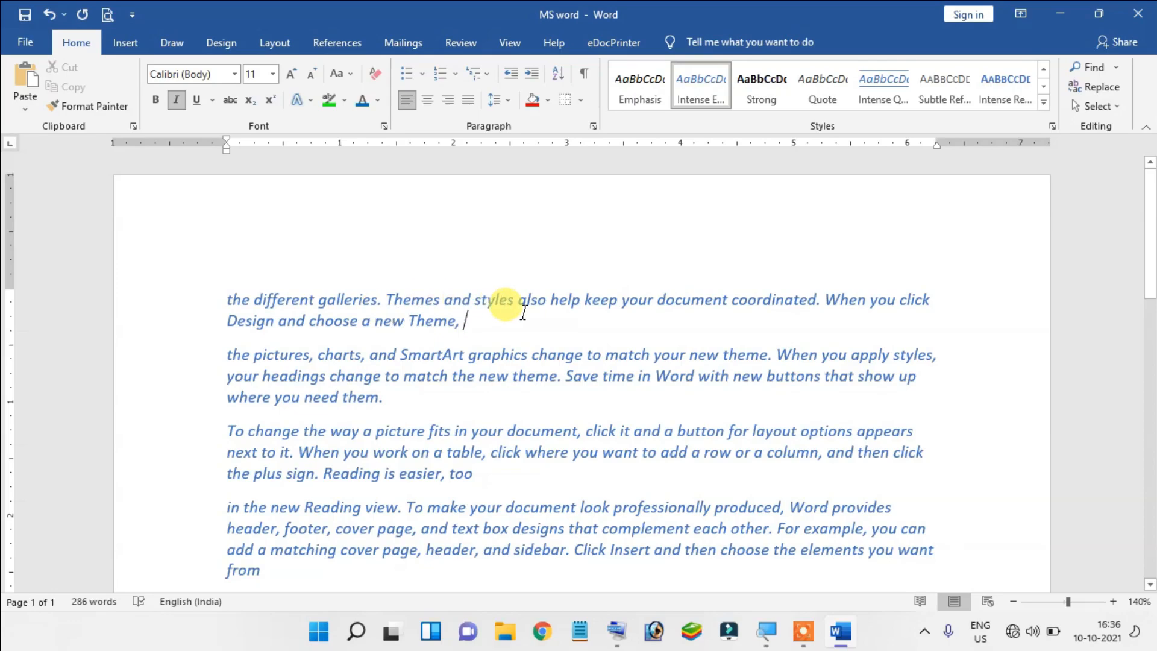
{"action": "scroll", "coordinate": [523, 313], "scroll_direction": "down", "scroll_amount": 3}
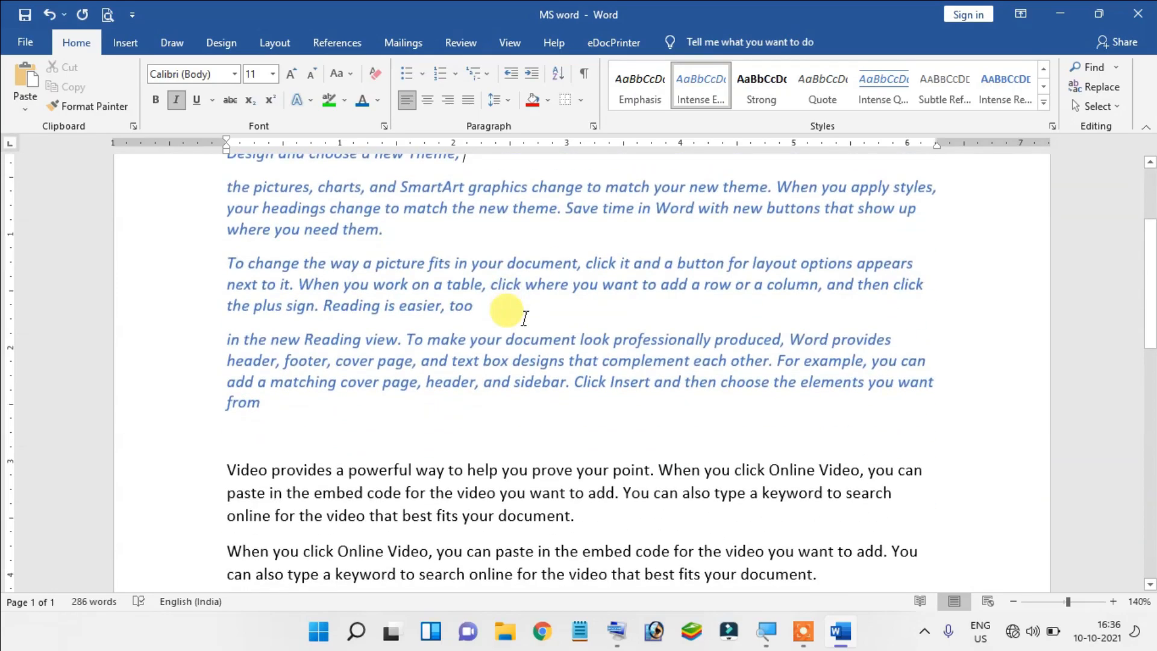
Undo the Intense Emphasis style on the first four paragraphs
{"action": "key", "text": "ctrl+z"}
{"action": "left_click", "coordinate": [731, 264]}
{"action": "scroll", "coordinate": [988, 213], "scroll_direction": "up", "scroll_amount": 1}
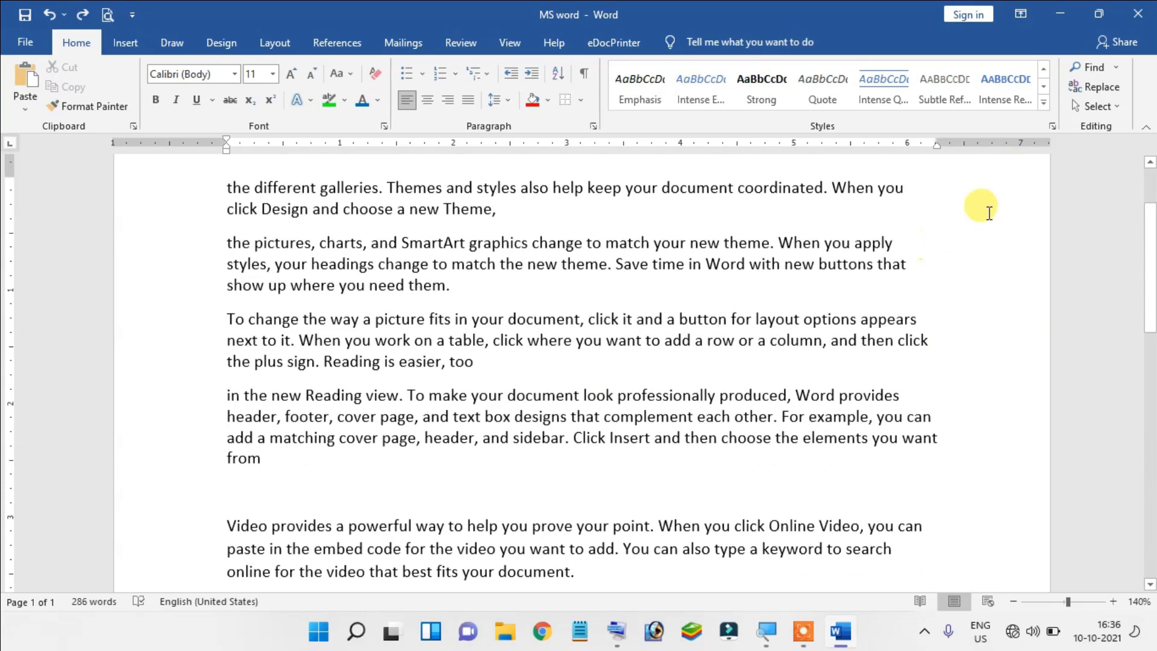
{"action": "left_click", "coordinate": [1093, 68]}
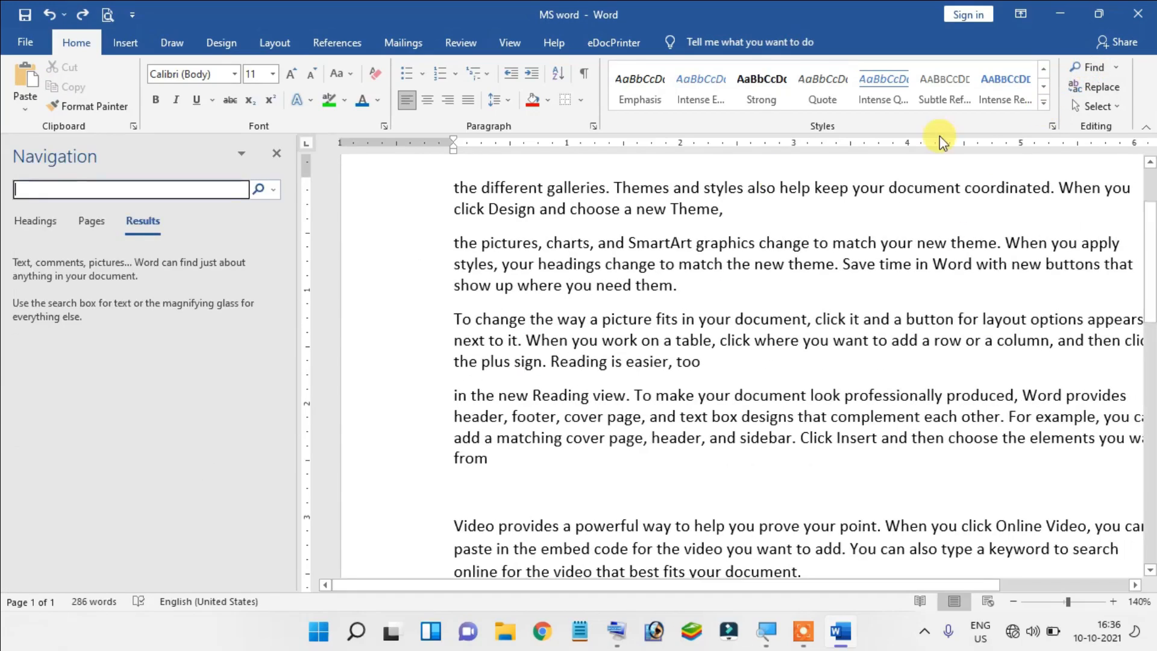
{"action": "left_click", "coordinate": [276, 156]}
{"action": "scroll", "coordinate": [548, 282], "scroll_direction": "up", "scroll_amount": 1}
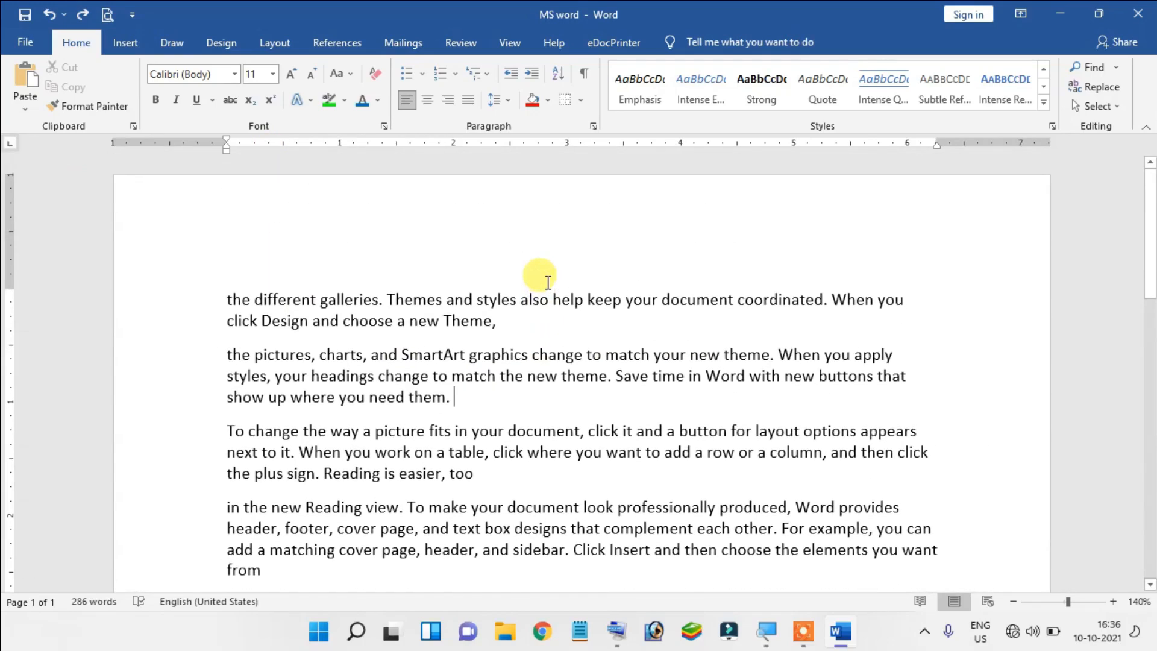
{"action": "key", "text": "Return"}
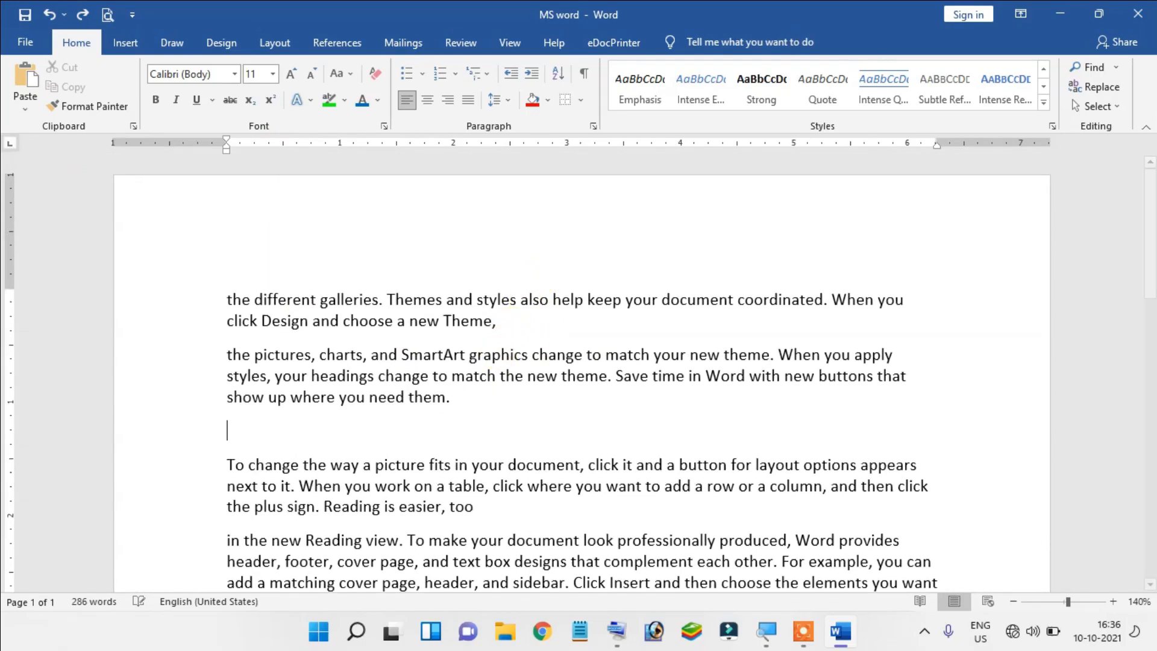
{"action": "key", "text": "BackSpace"}
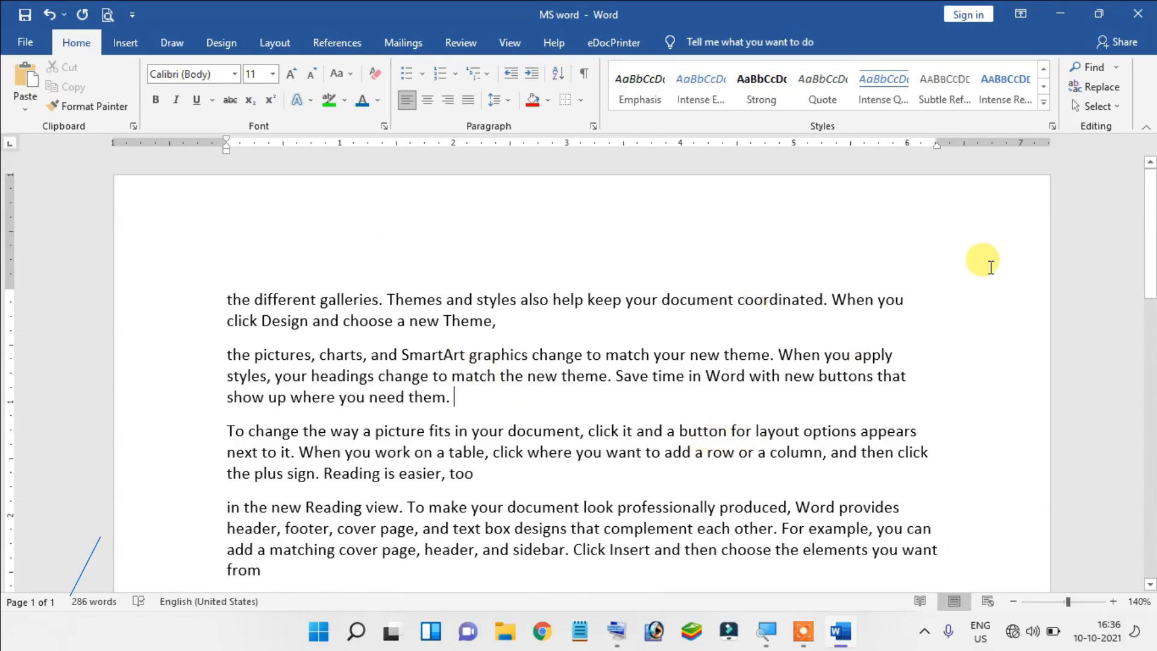
Search the document for "CLICK" with Find and review the highlighted occurrences throughout the text
{"action": "left_click", "coordinate": [1088, 67]}
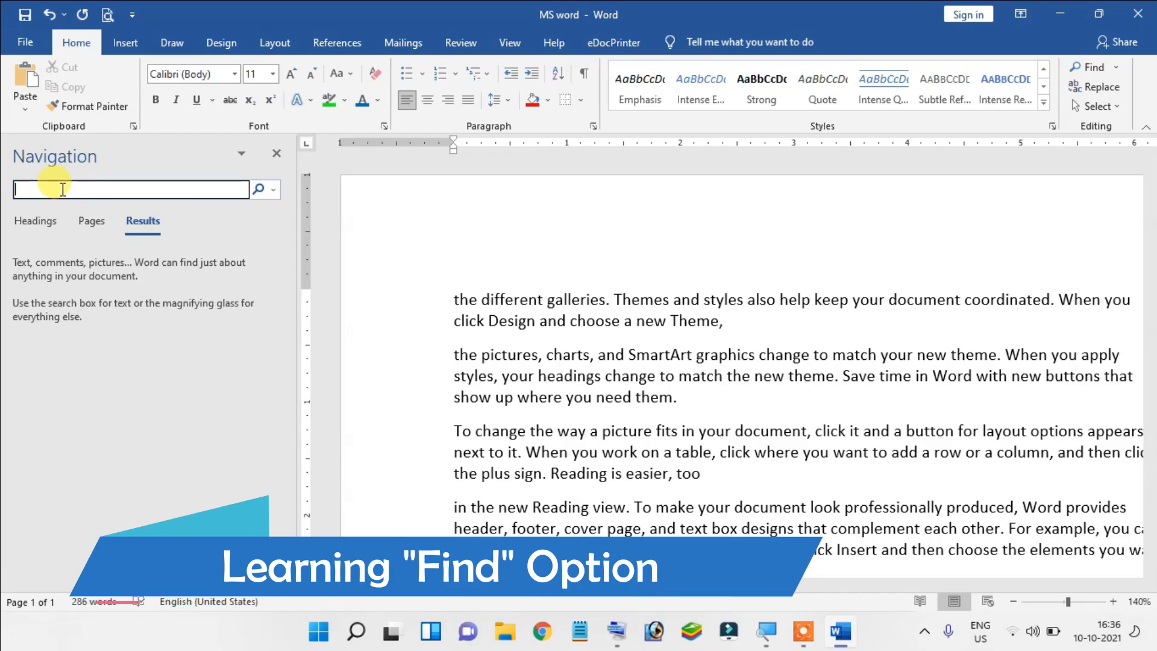
{"action": "type", "text": "CLICK"}
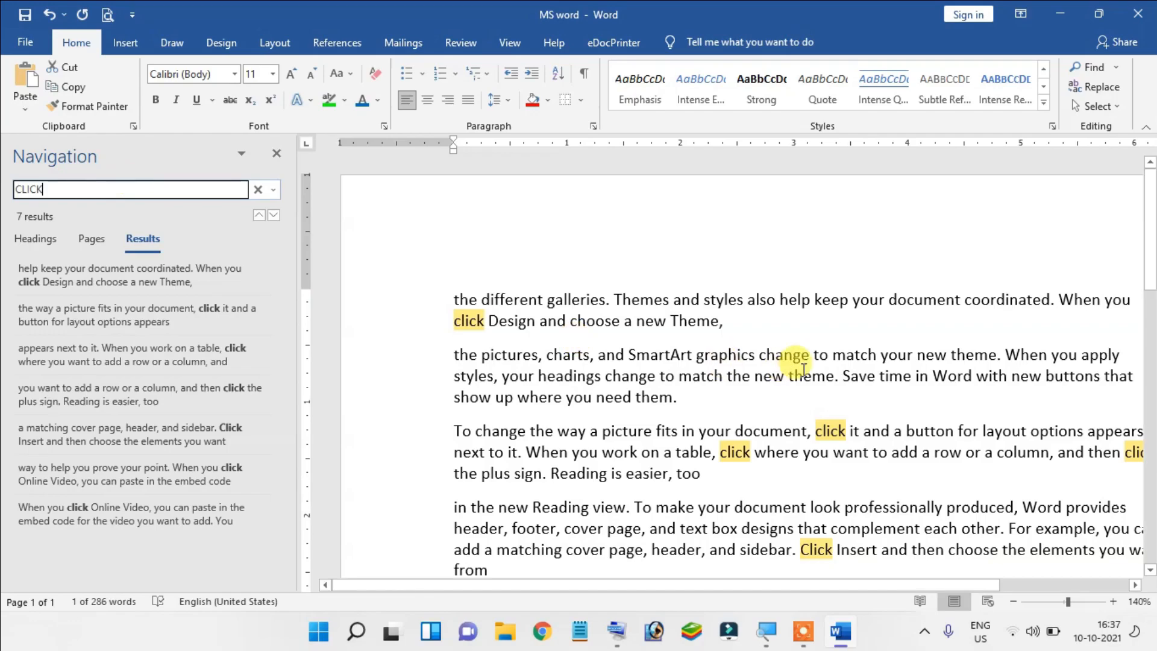
{"action": "scroll", "coordinate": [803, 369], "scroll_direction": "down", "scroll_amount": 3}
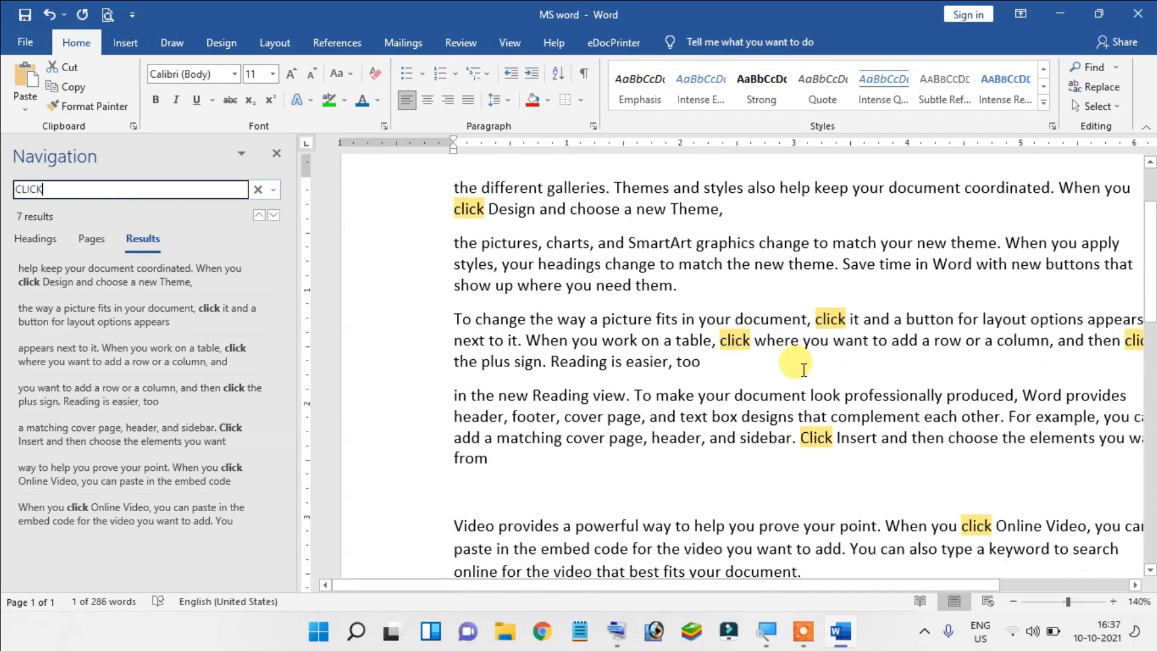
{"action": "scroll", "coordinate": [803, 369], "scroll_direction": "down", "scroll_amount": 7}
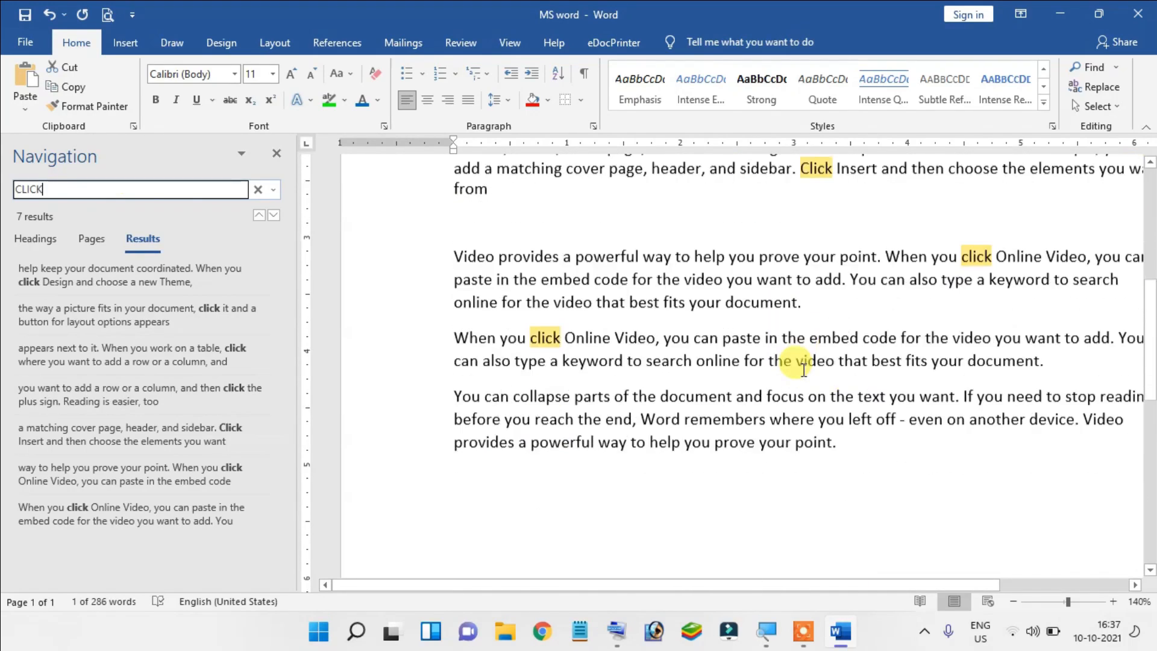
{"action": "scroll", "coordinate": [642, 331], "scroll_direction": "up", "scroll_amount": 8}
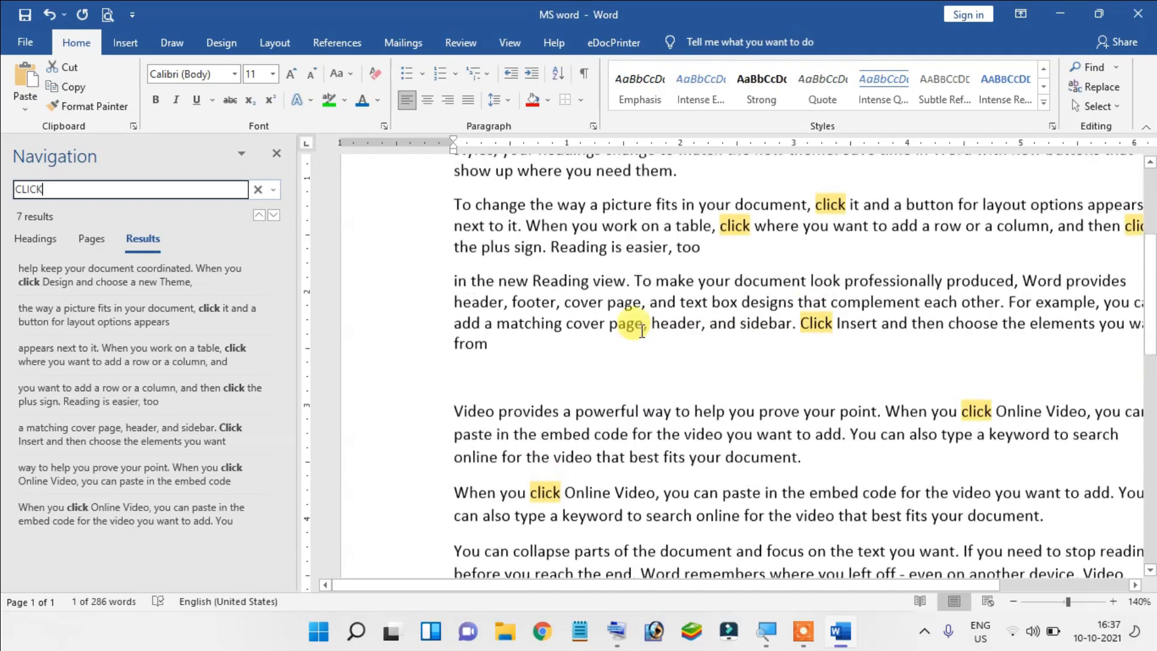
{"action": "scroll", "coordinate": [713, 372], "scroll_direction": "down", "scroll_amount": 5}
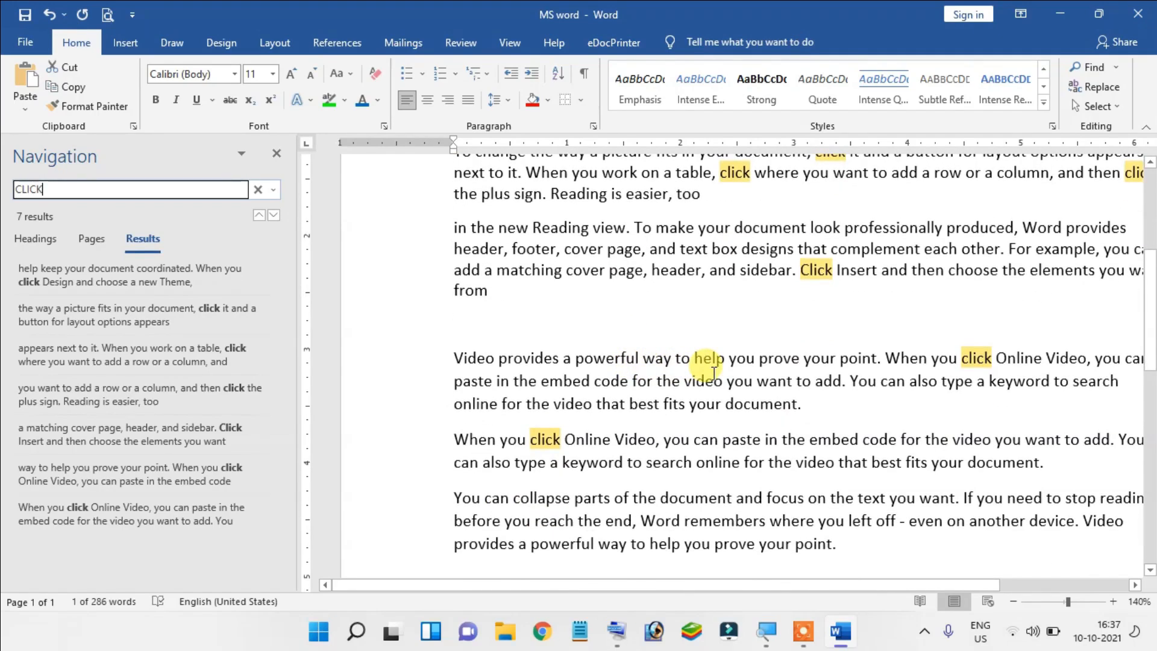
Search the document for "THEME", review the highlighted occurrences and close the search results
{"action": "scroll", "coordinate": [713, 372], "scroll_direction": "down", "scroll_amount": 3, "text": "ctrl"}
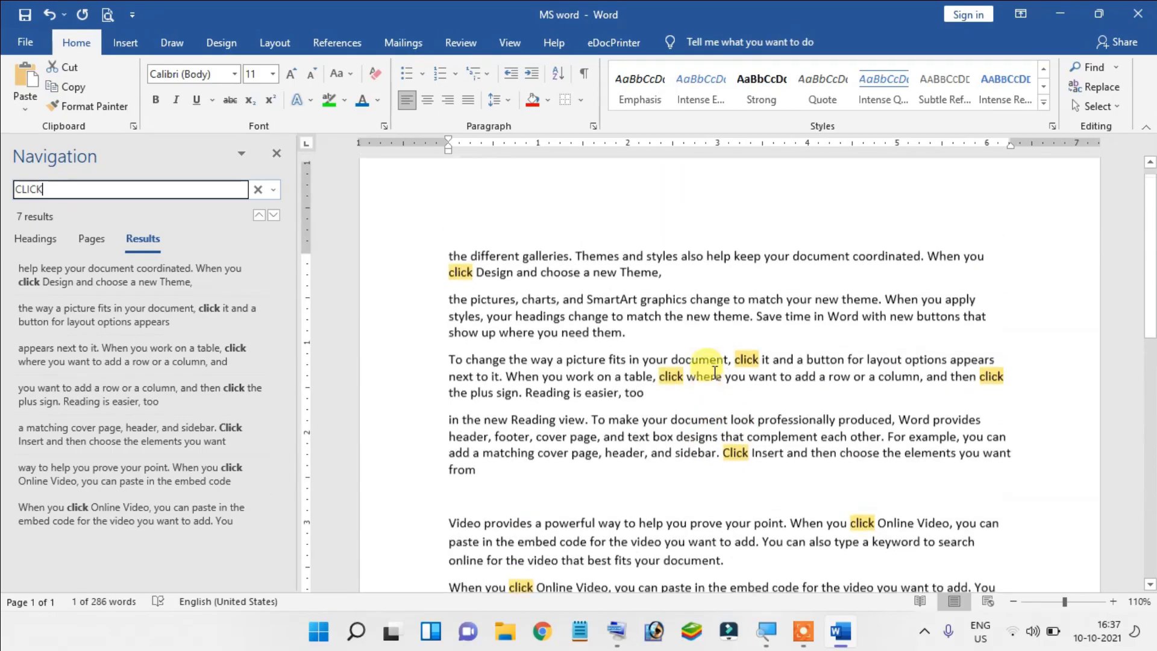
{"action": "scroll", "coordinate": [573, 293], "scroll_direction": "down", "scroll_amount": 2}
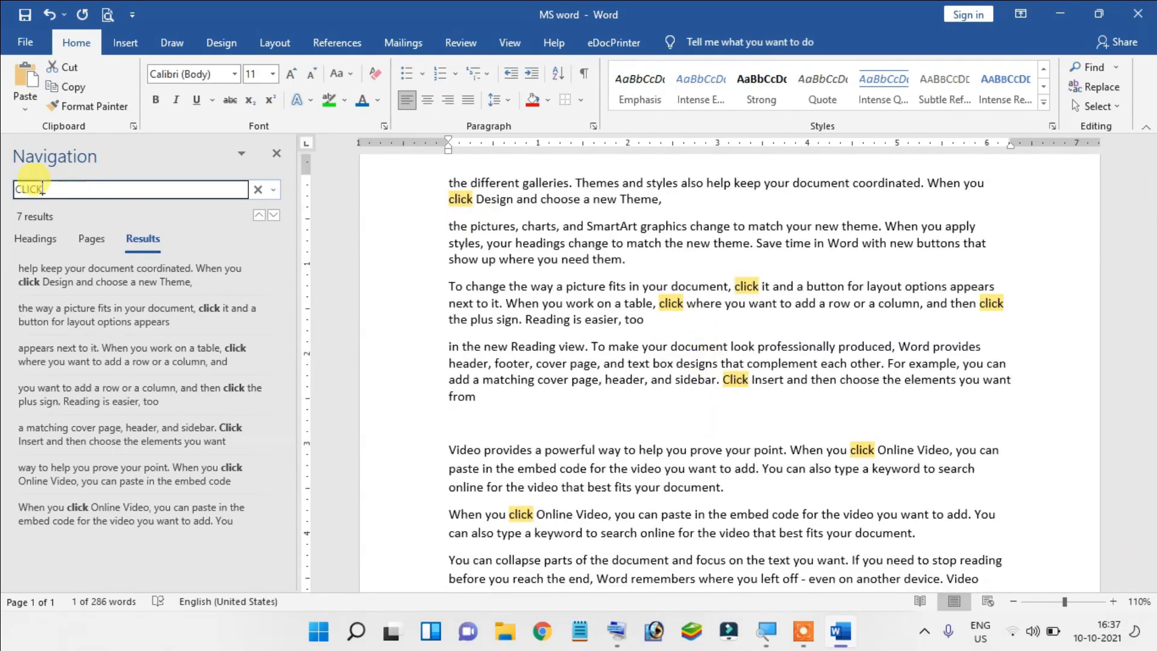
{"action": "type", "text": "THEME"}
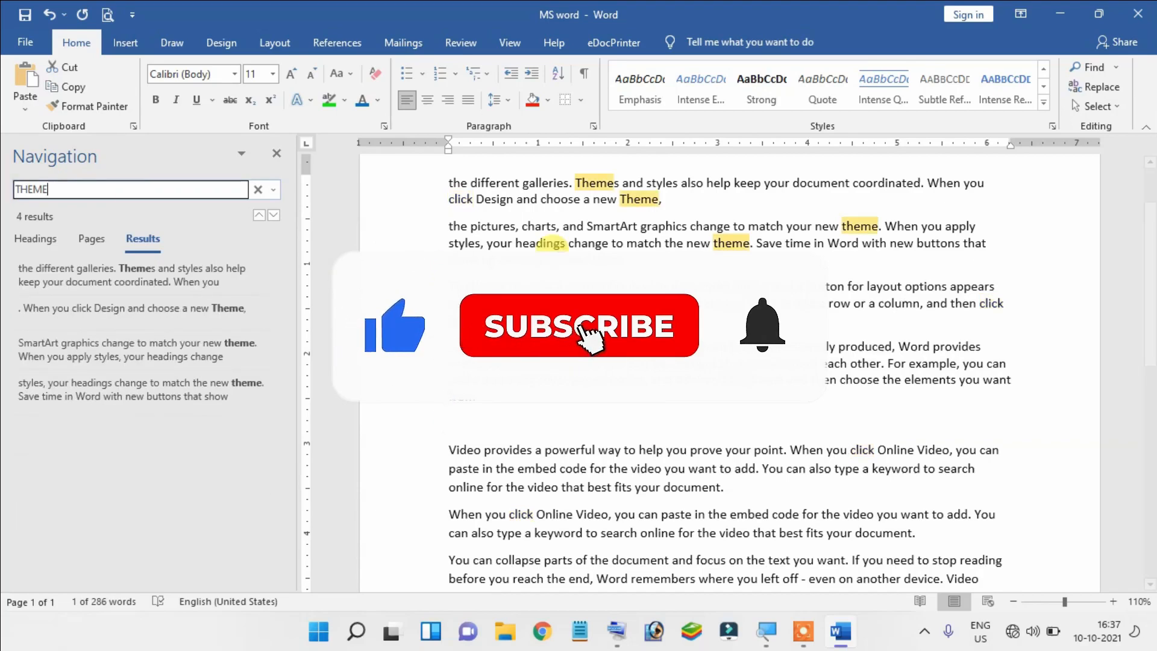
{"action": "scroll", "coordinate": [913, 336], "scroll_direction": "down", "scroll_amount": 6}
{"action": "scroll", "coordinate": [914, 336], "scroll_direction": "up", "scroll_amount": 7}
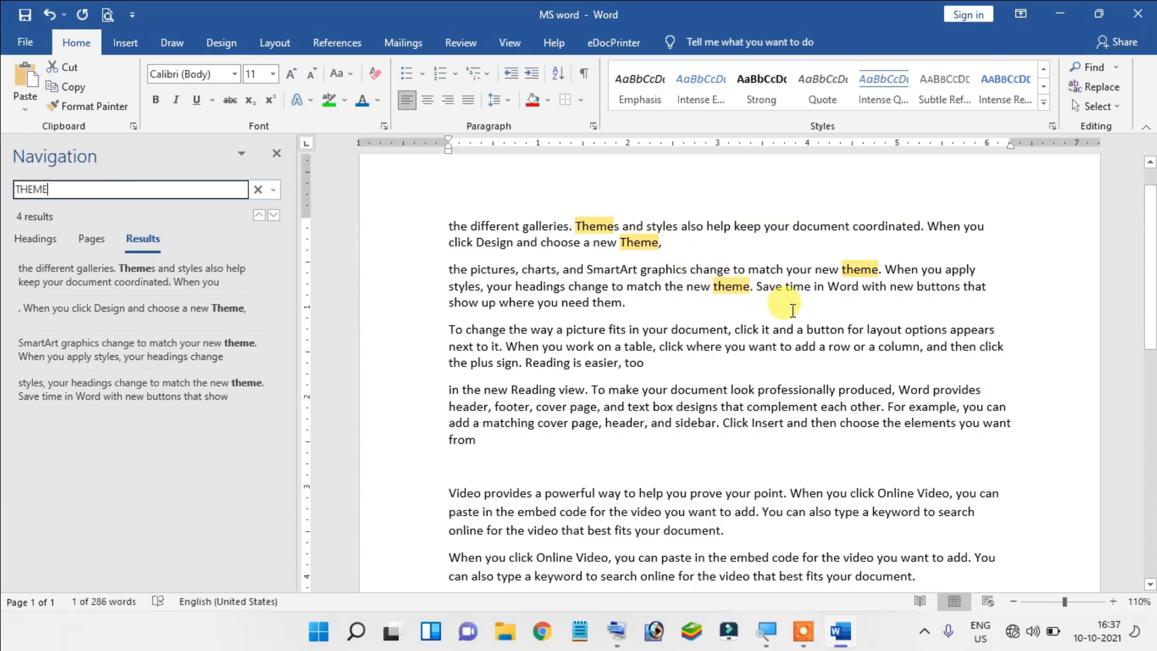
{"action": "scroll", "coordinate": [783, 308], "scroll_direction": "up", "scroll_amount": 2}
{"action": "left_click", "coordinate": [277, 155]}
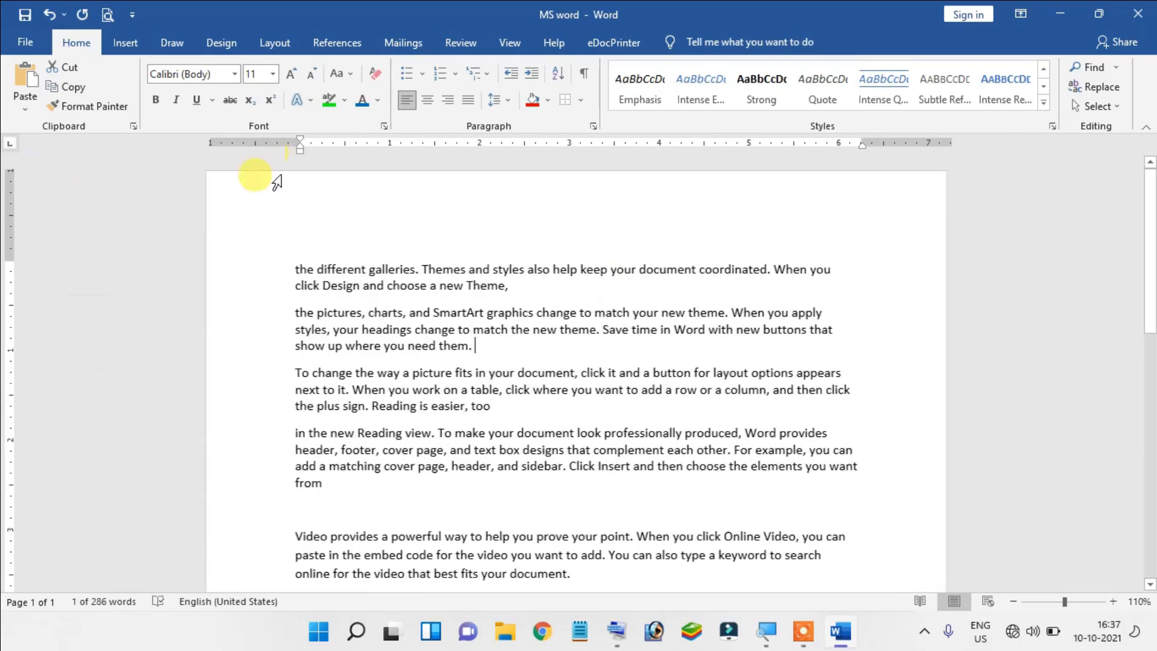
Add an empty paragraph after the second paragraph, which ends with "show up where you need them."
{"action": "left_click", "coordinate": [560, 359]}
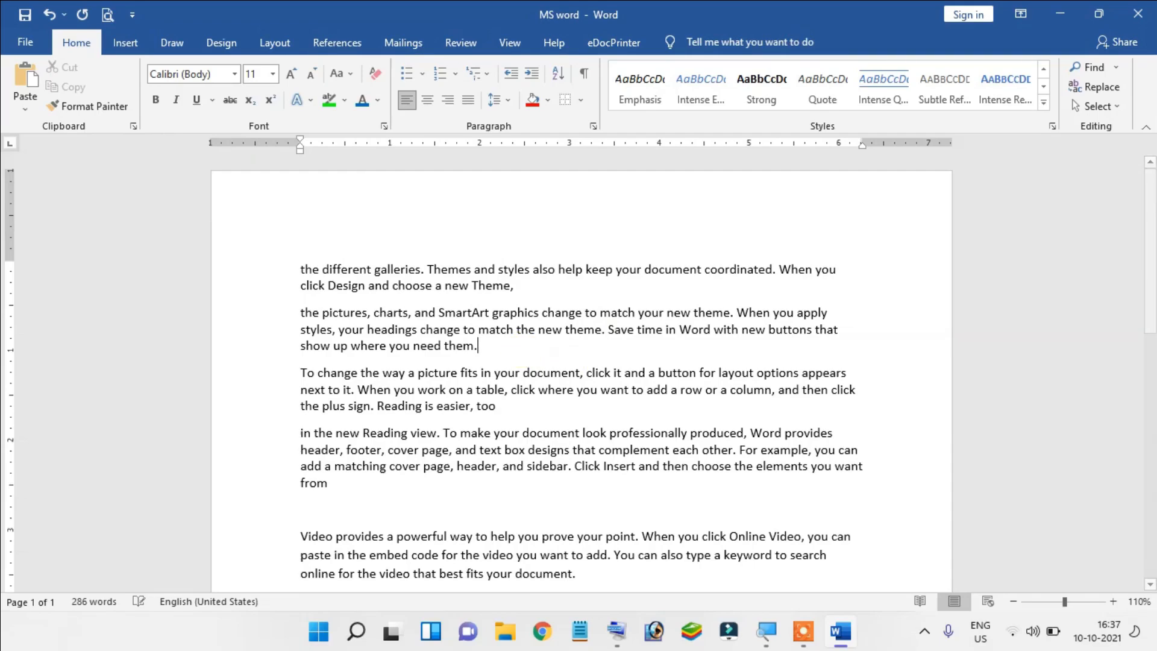
{"action": "key", "text": "Return"}
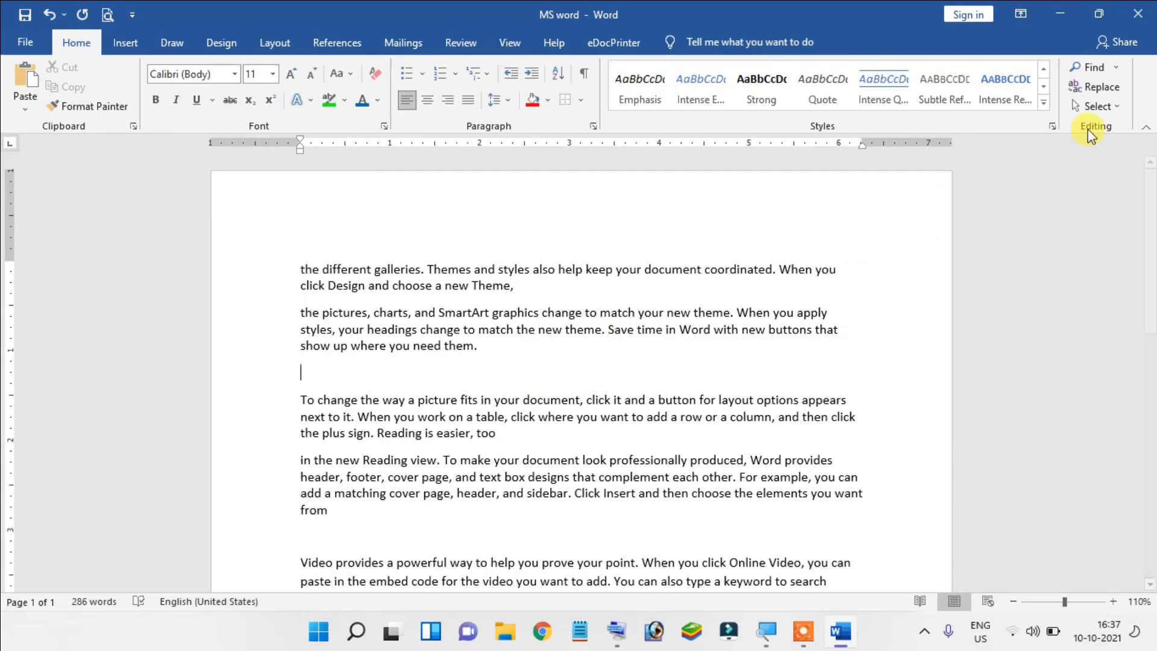
Replace every occurrence of "click" with "button" throughout the document using Find and Replace
{"action": "left_click", "coordinate": [1099, 88]}
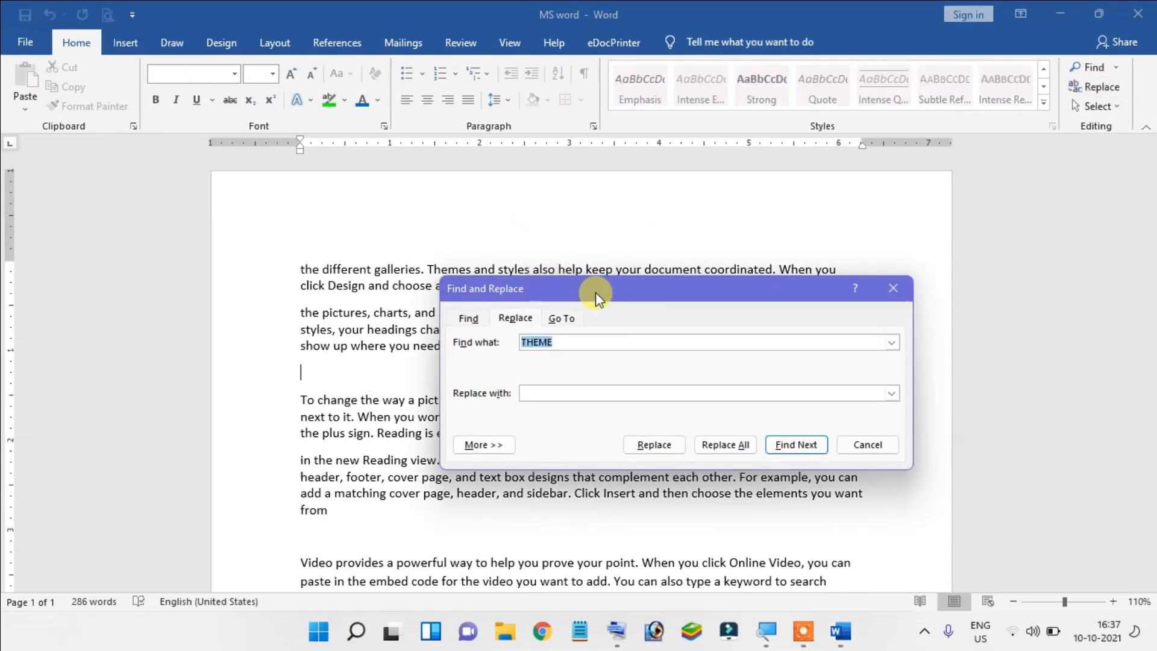
{"action": "left_click_drag", "start_coordinate": [595, 292], "coordinate": [667, 299]}
{"action": "left_click_drag", "start_coordinate": [661, 355], "coordinate": [518, 361]}
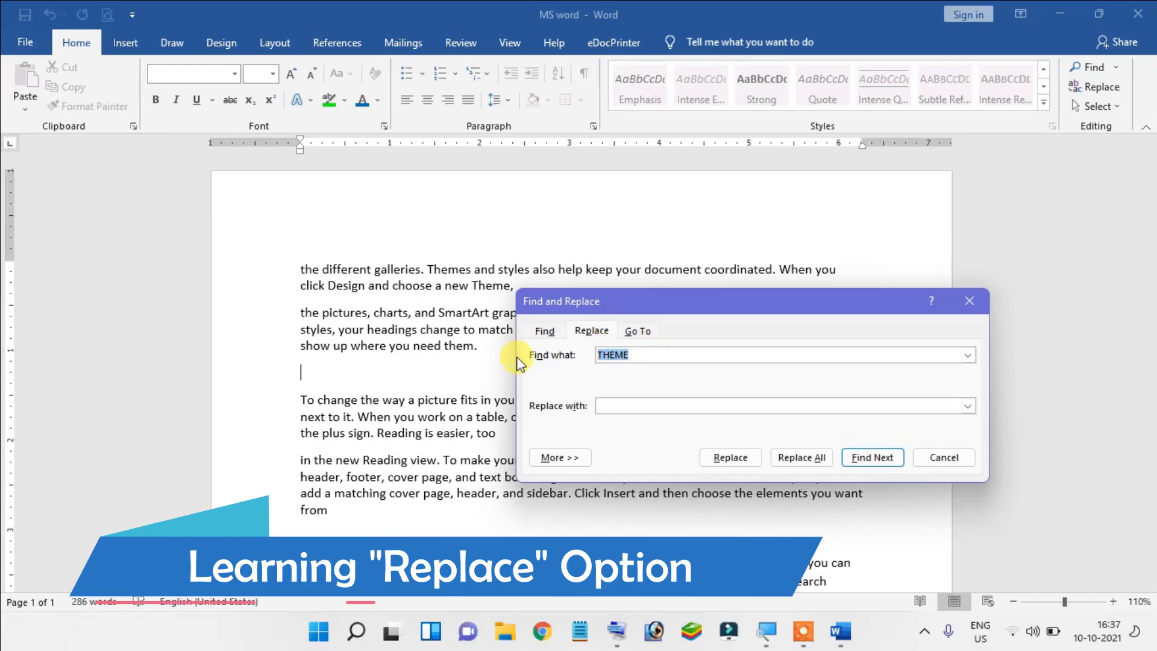
{"action": "key", "text": "BackSpace"}
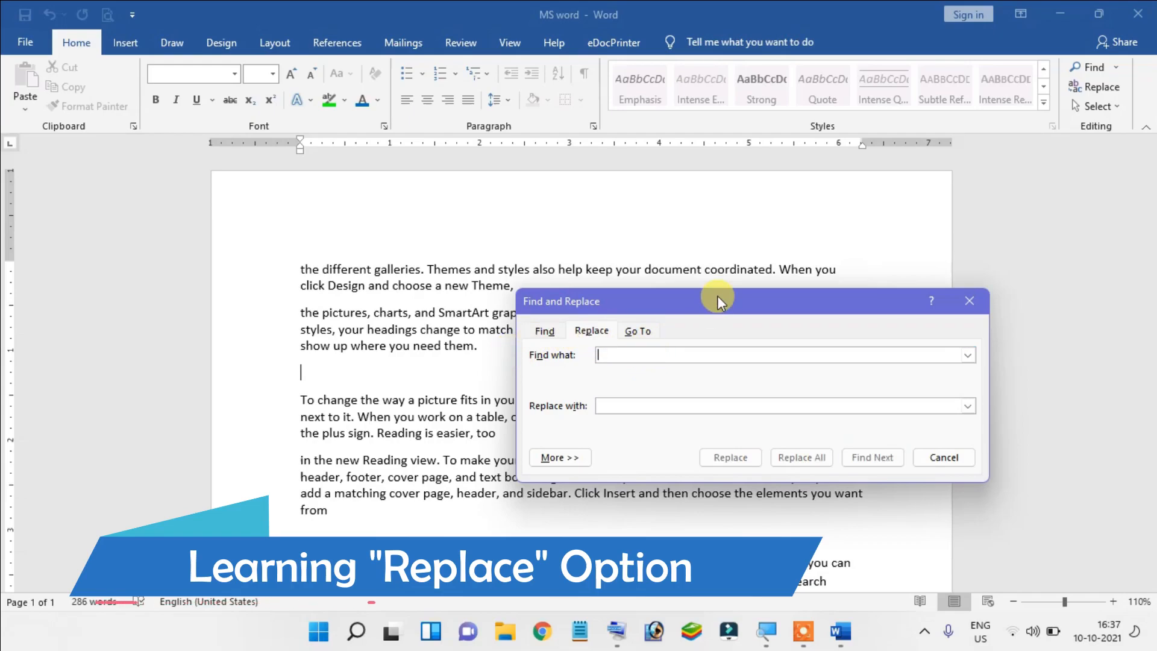
{"action": "left_click_drag", "start_coordinate": [717, 295], "coordinate": [719, 375]}
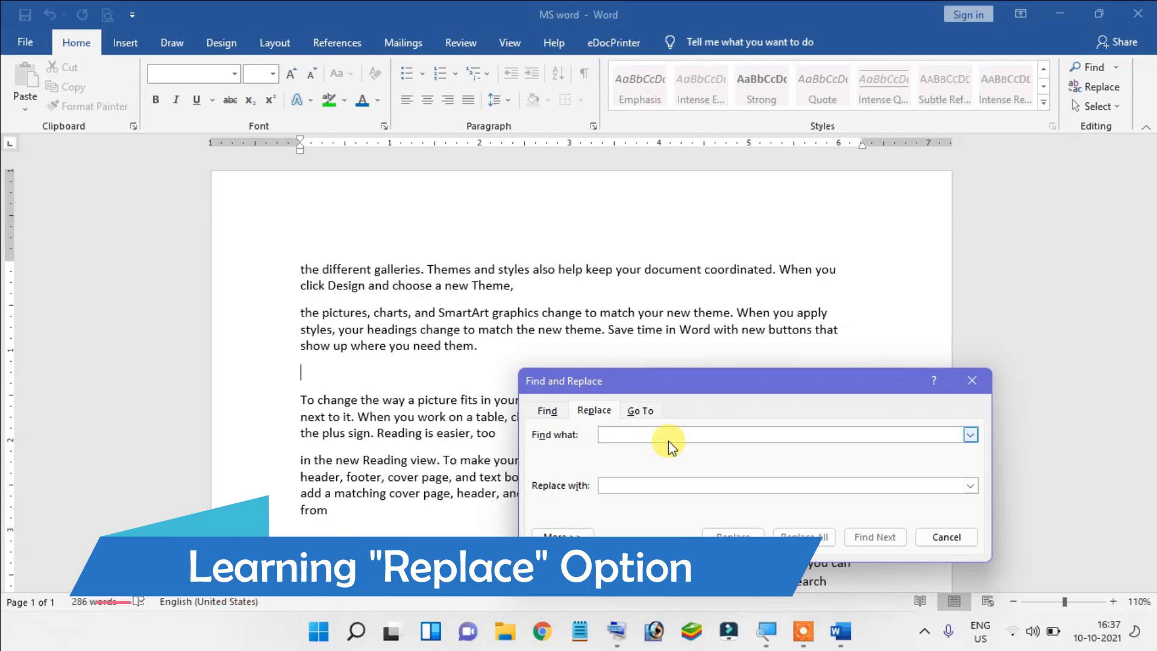
{"action": "type", "text": "click"}
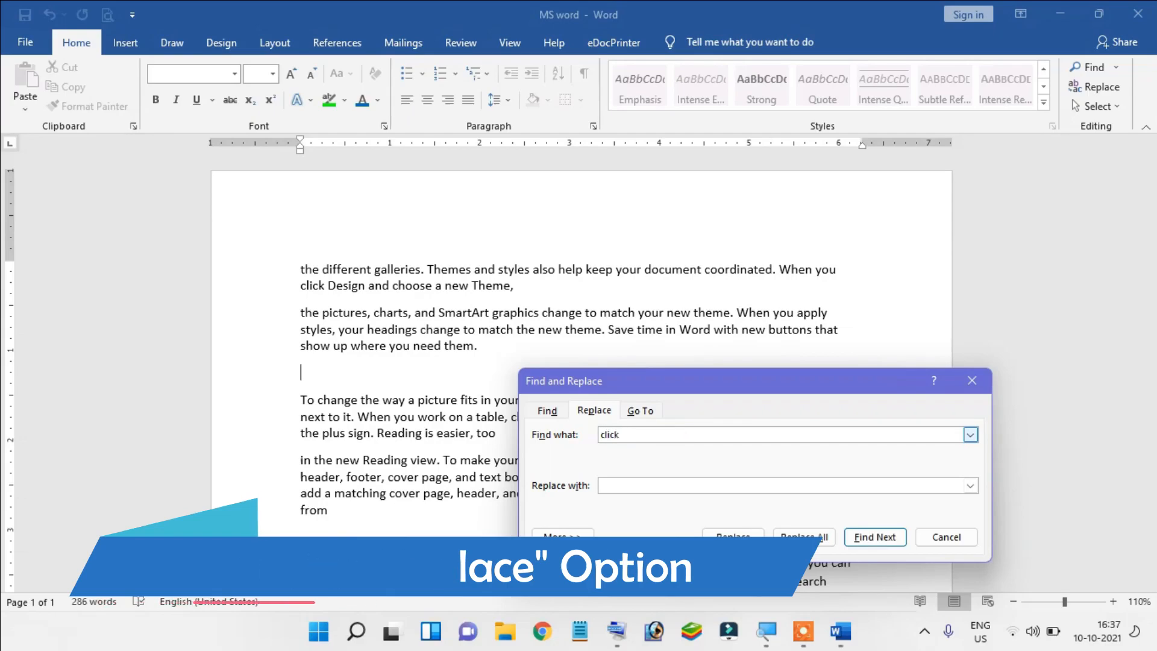
{"action": "key", "text": "Tab"}
{"action": "type", "text": "but"}
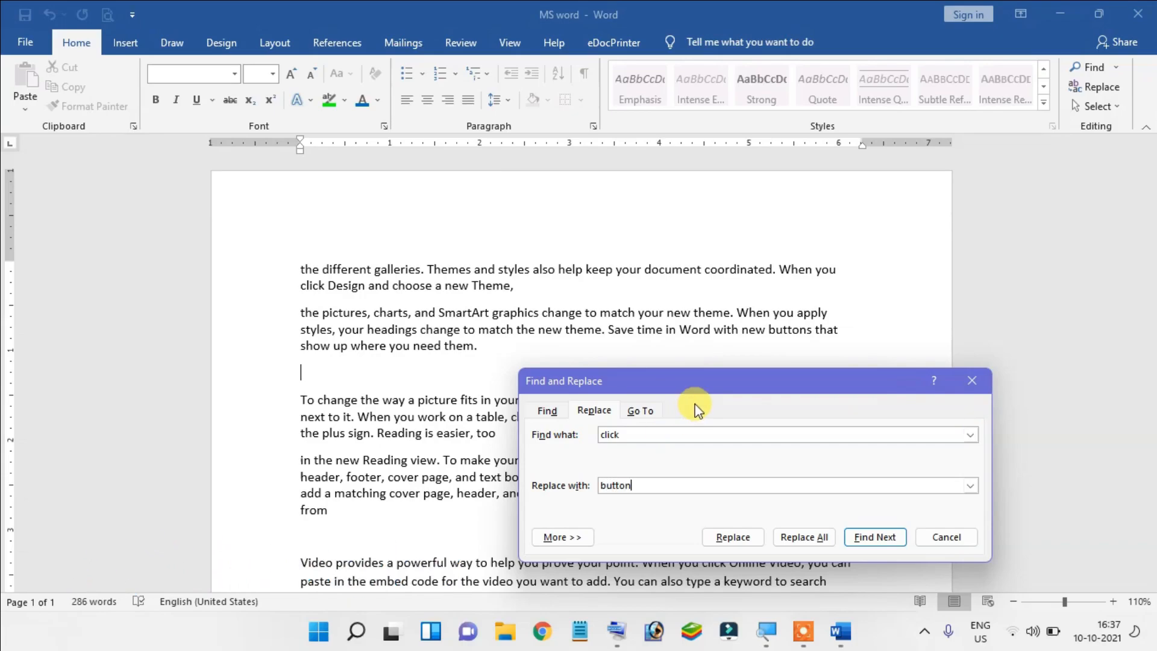
{"action": "left_click", "coordinate": [801, 536]}
{"action": "left_click", "coordinate": [595, 360]}
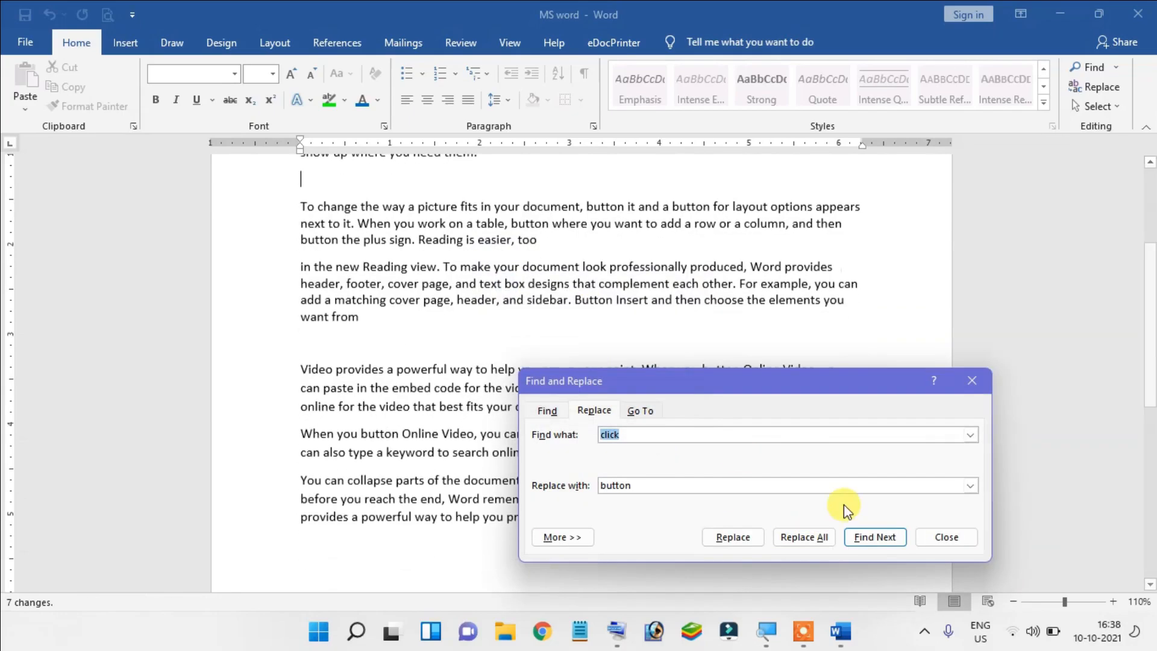
{"action": "left_click", "coordinate": [940, 538]}
{"action": "left_click", "coordinate": [589, 411]}
Search the document for "click" to check whether any occurrences remain after the replacement
{"action": "scroll", "coordinate": [589, 411], "scroll_direction": "up", "scroll_amount": 3}
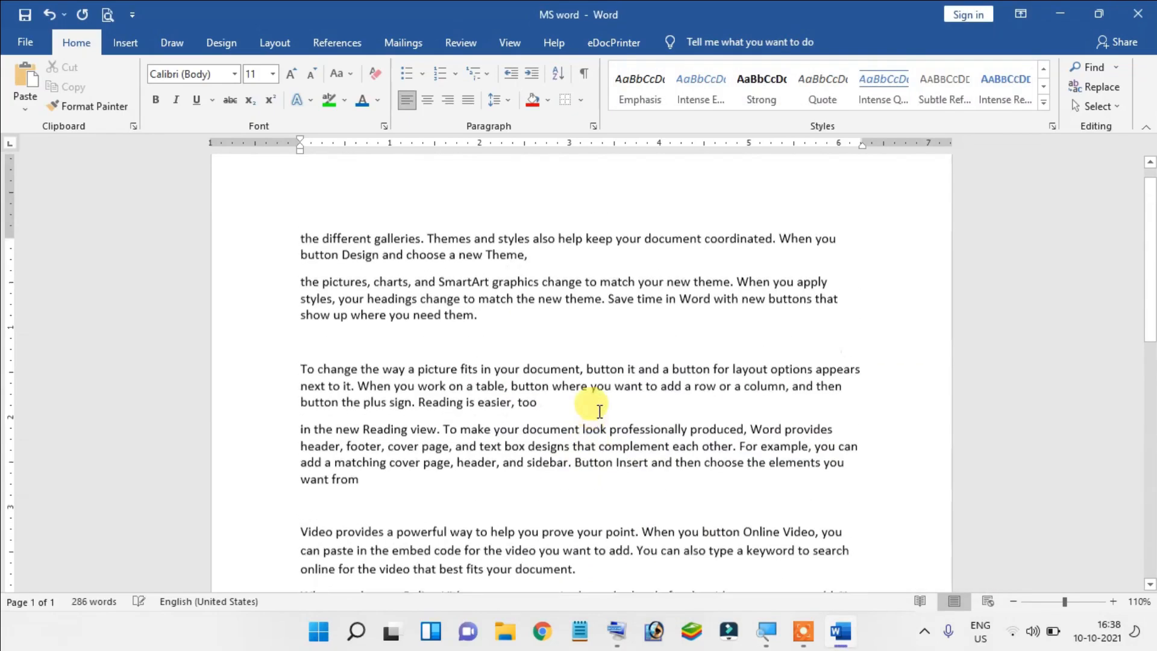
{"action": "left_click", "coordinate": [1091, 68]}
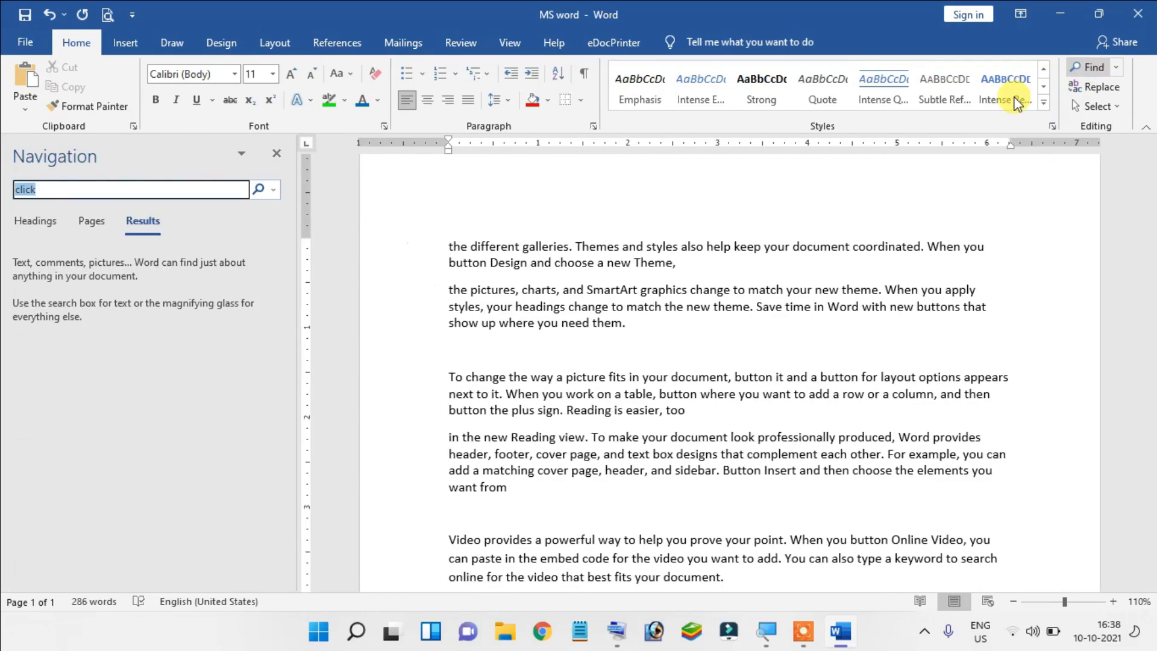
{"action": "type", "text": "click"}
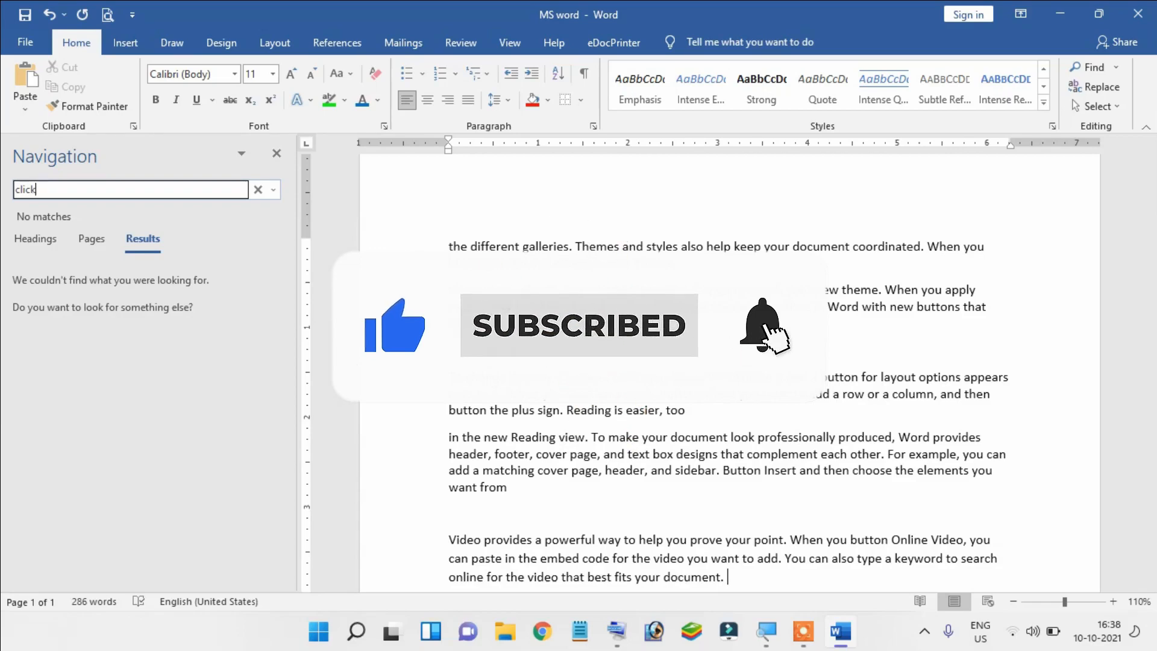
{"action": "scroll", "coordinate": [695, 349], "scroll_direction": "down", "scroll_amount": 4}
{"action": "scroll", "coordinate": [695, 350], "scroll_direction": "up", "scroll_amount": 4}
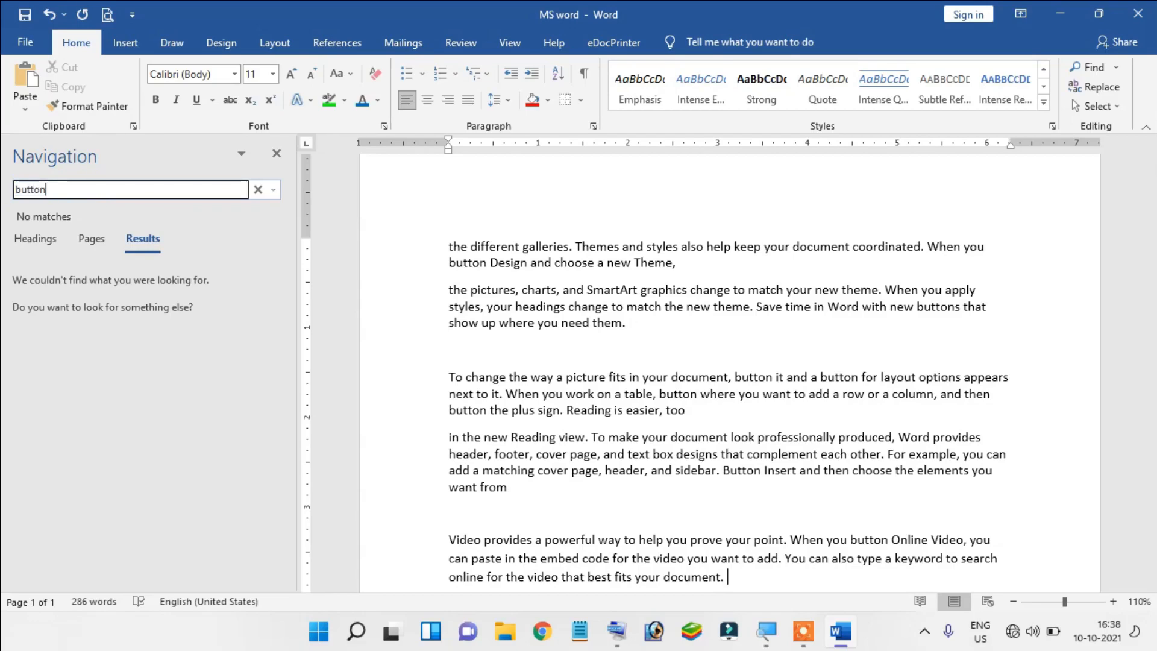
Search the document for "button", review the highlighted occurrences and close the search results
{"action": "scroll", "coordinate": [673, 338], "scroll_direction": "up", "scroll_amount": 6}
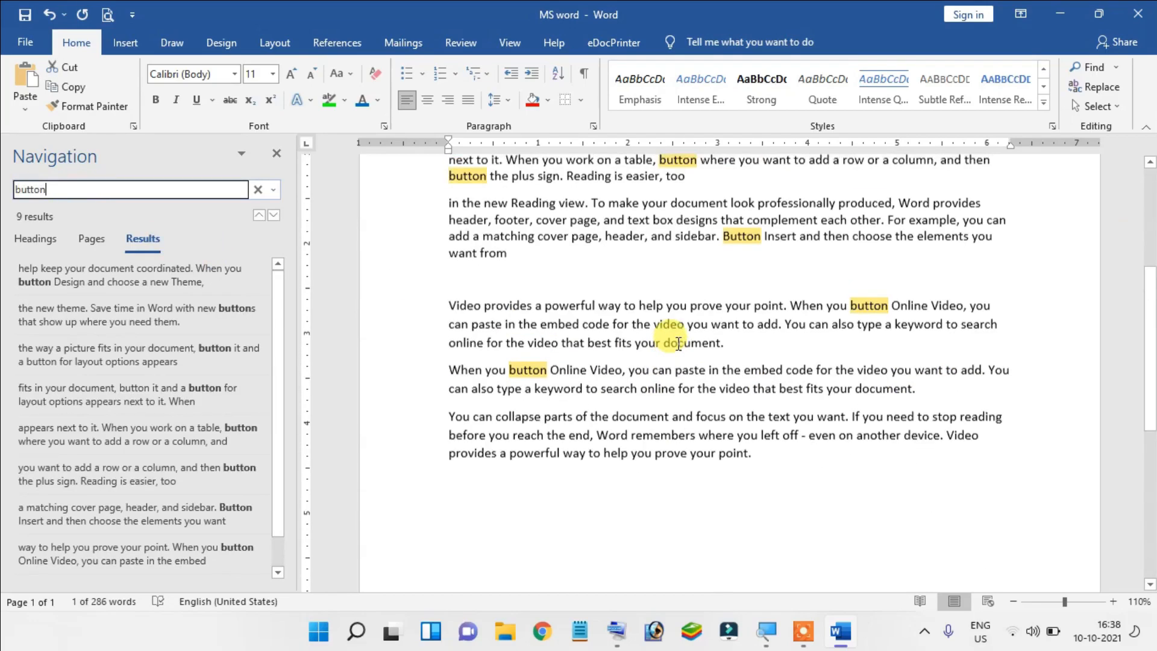
{"action": "scroll", "coordinate": [675, 339], "scroll_direction": "down", "scroll_amount": 5}
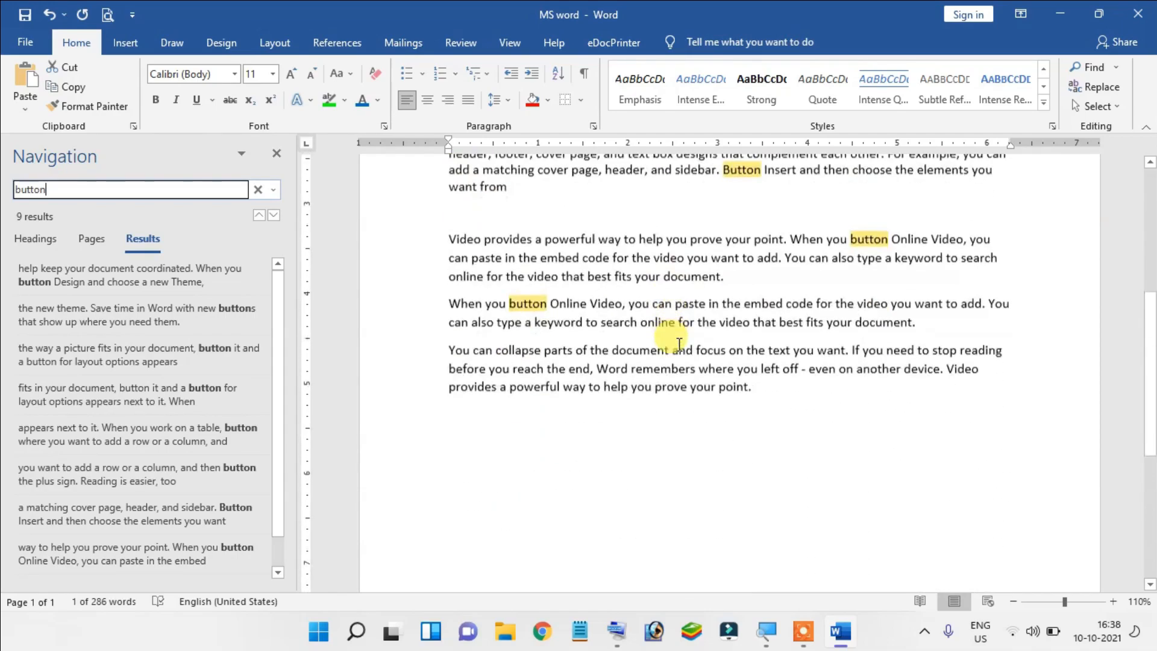
{"action": "scroll", "coordinate": [677, 336], "scroll_direction": "up", "scroll_amount": 6}
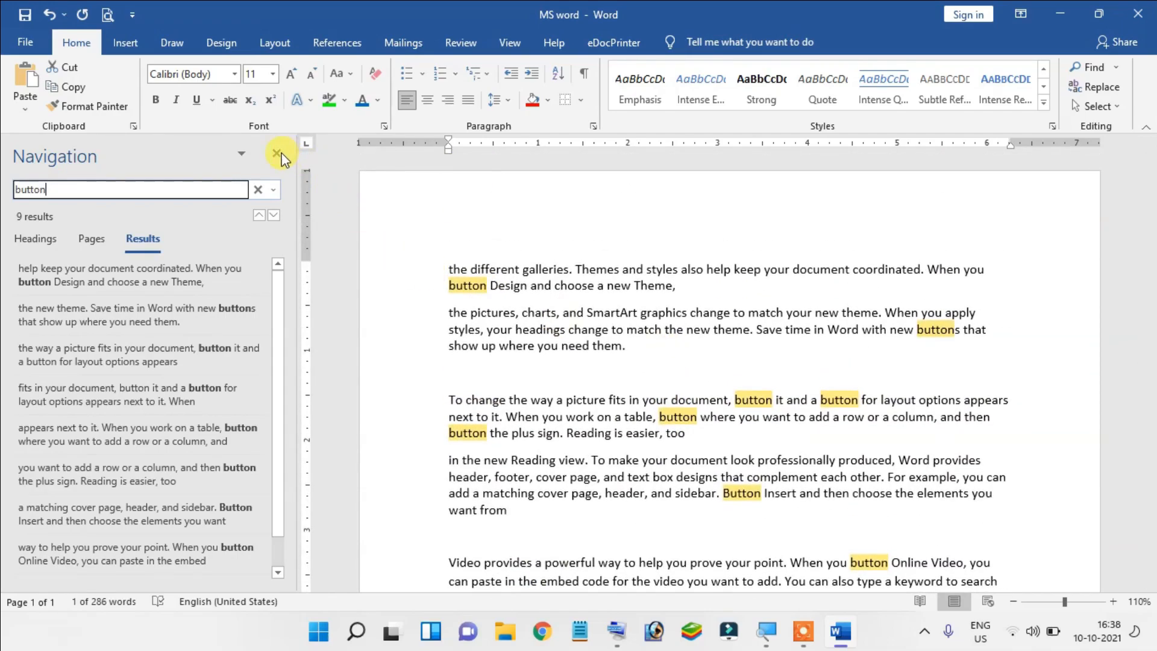
{"action": "left_click", "coordinate": [276, 153]}
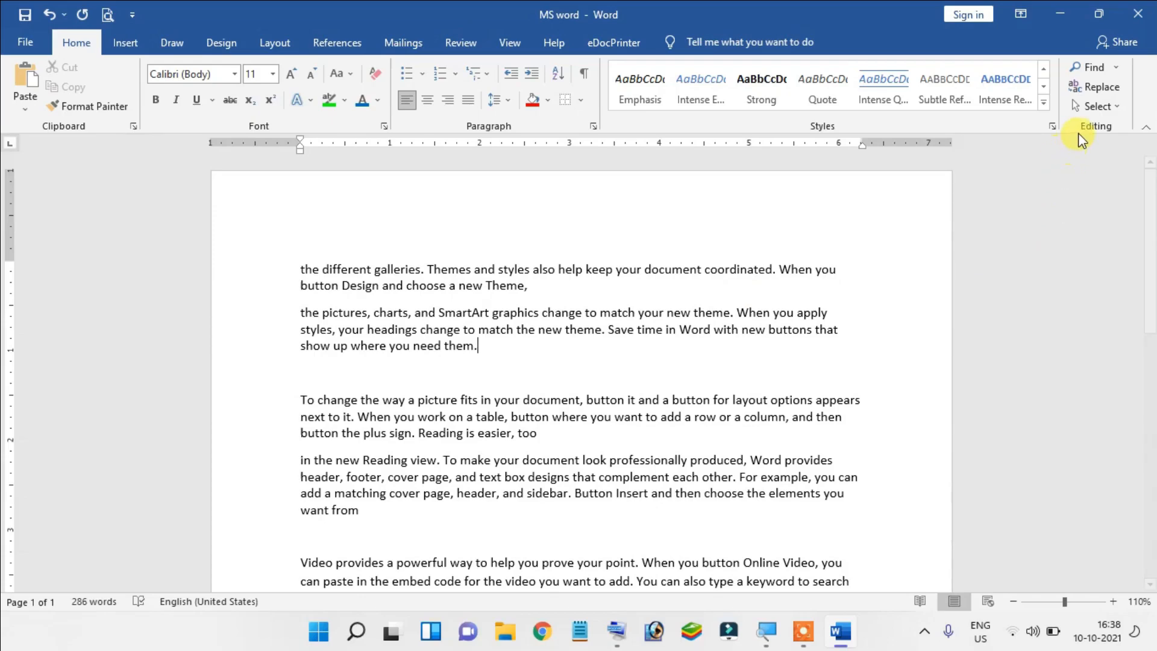
Select all the content of the document with Select All and clear the selection
{"action": "left_click", "coordinate": [1103, 107]}
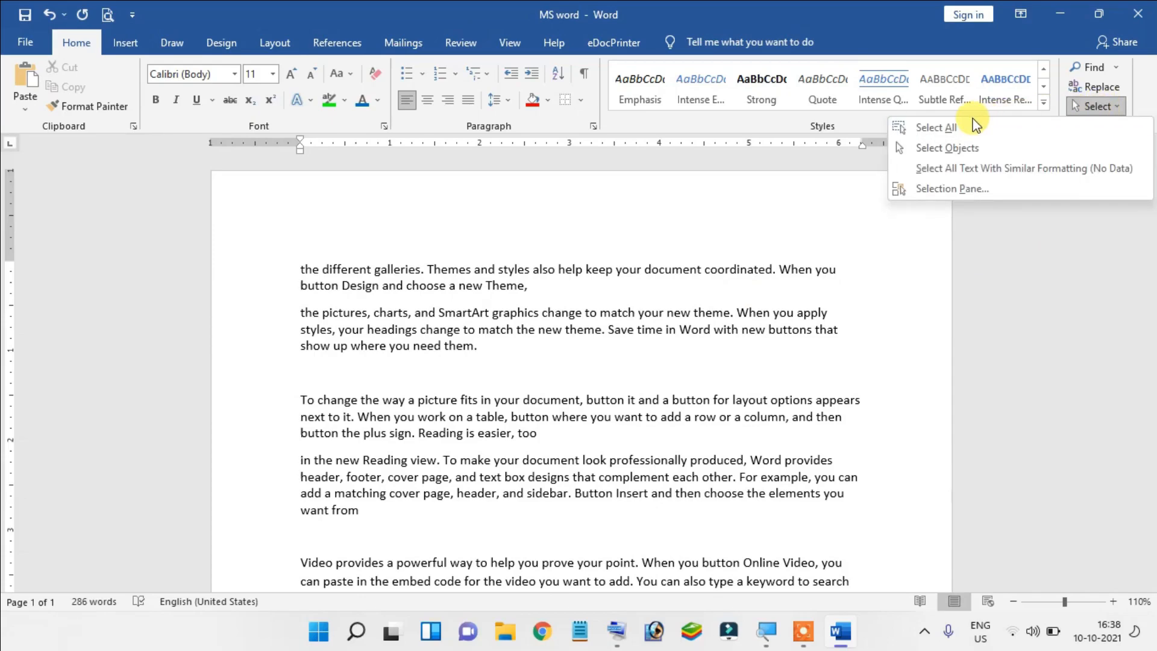
{"action": "left_click", "coordinate": [936, 127]}
{"action": "left_click", "coordinate": [642, 312]}
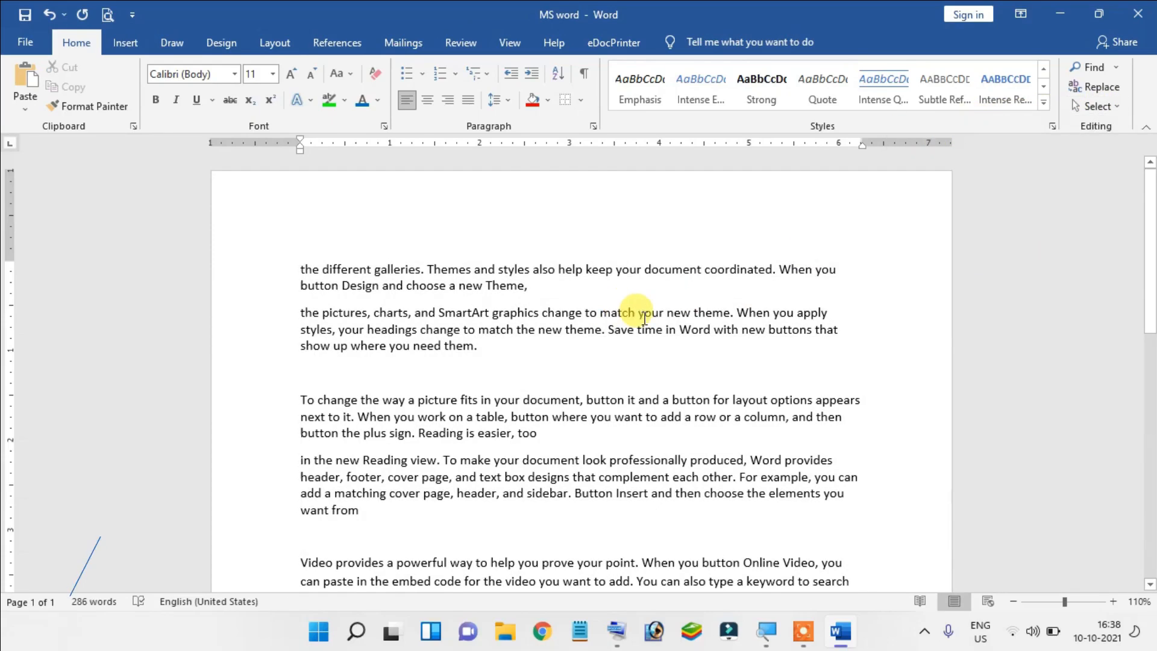
Add two more empty paragraphs below the paragraph ending with "show up where you need them."
{"action": "left_click", "coordinate": [546, 347]}
{"action": "key", "text": "Return"}
{"action": "key", "text": "Return"}
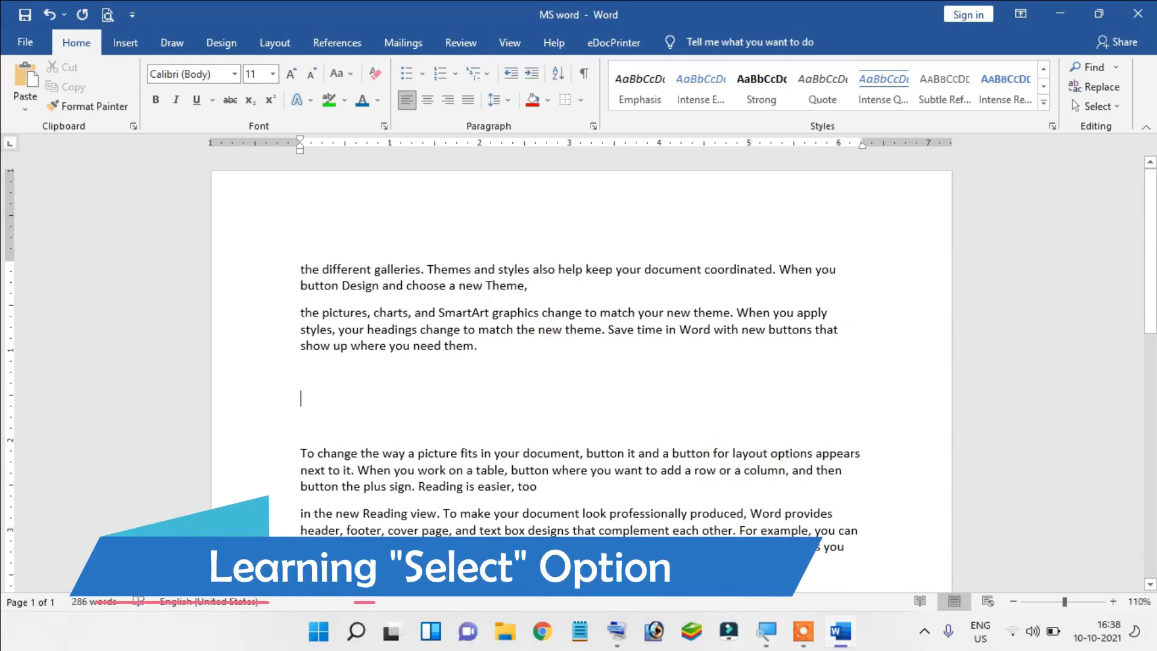
Select the whole document's text through the On-Screen Keyboard, minimize the keyboard and clear the selection
{"action": "left_click", "coordinate": [616, 631]}
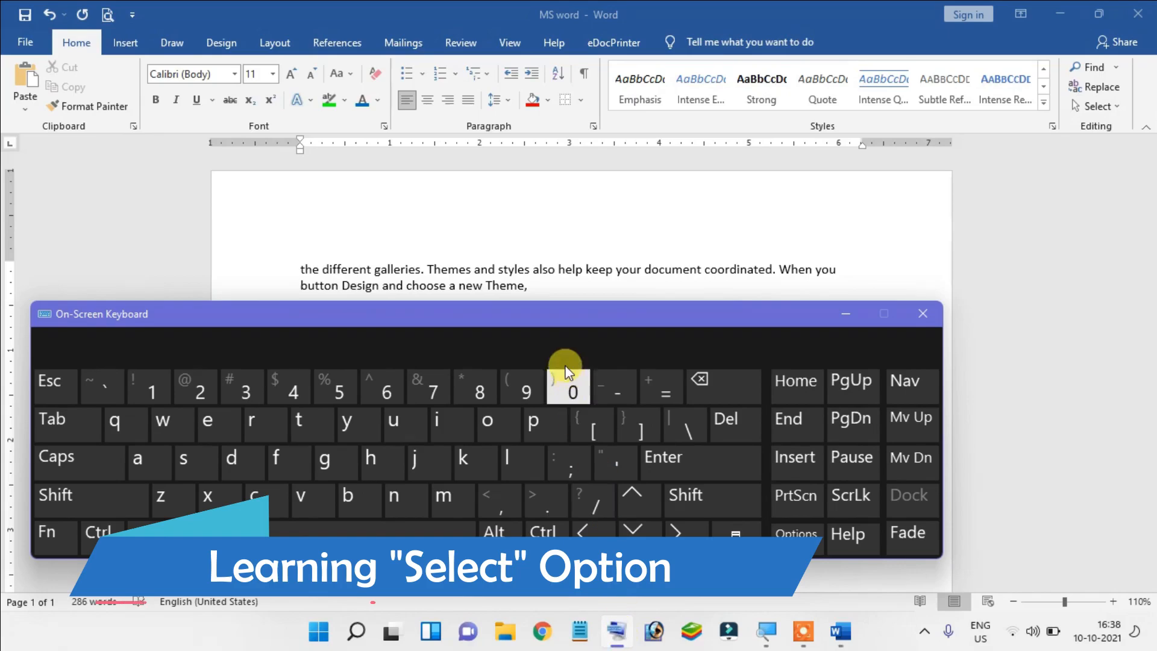
{"action": "left_click_drag", "start_coordinate": [553, 316], "coordinate": [995, 360]}
{"action": "left_click", "coordinate": [624, 313]}
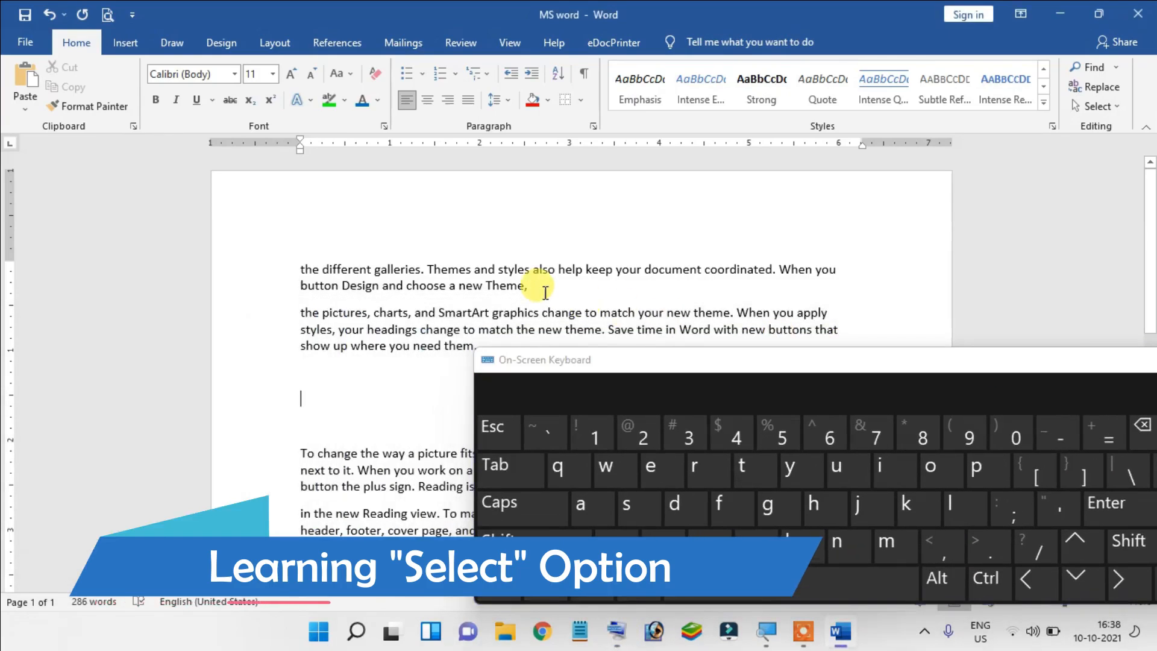
{"action": "left_click", "coordinate": [986, 578]}
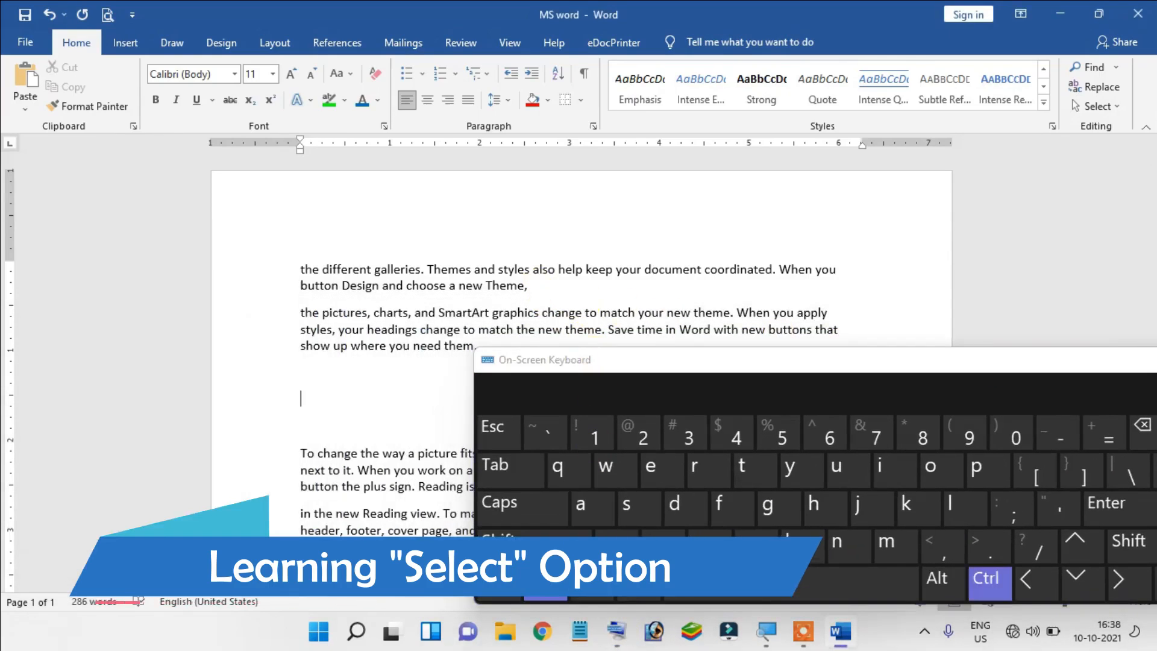
{"action": "left_click", "coordinate": [580, 504]}
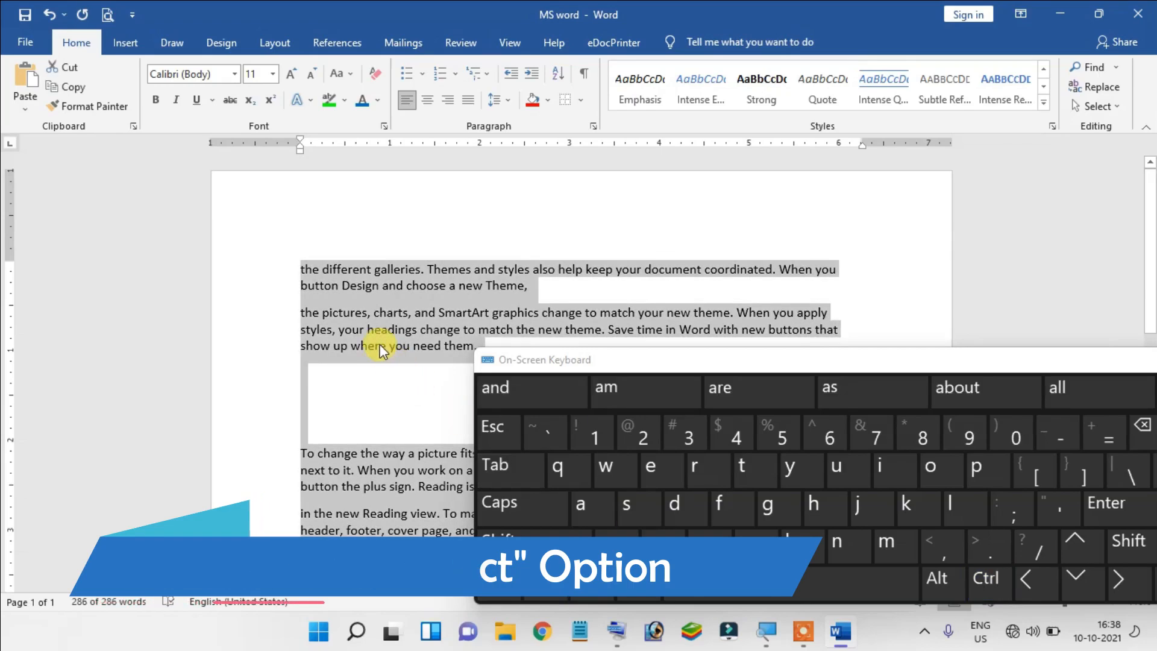
{"action": "left_click_drag", "start_coordinate": [552, 362], "coordinate": [120, 293]}
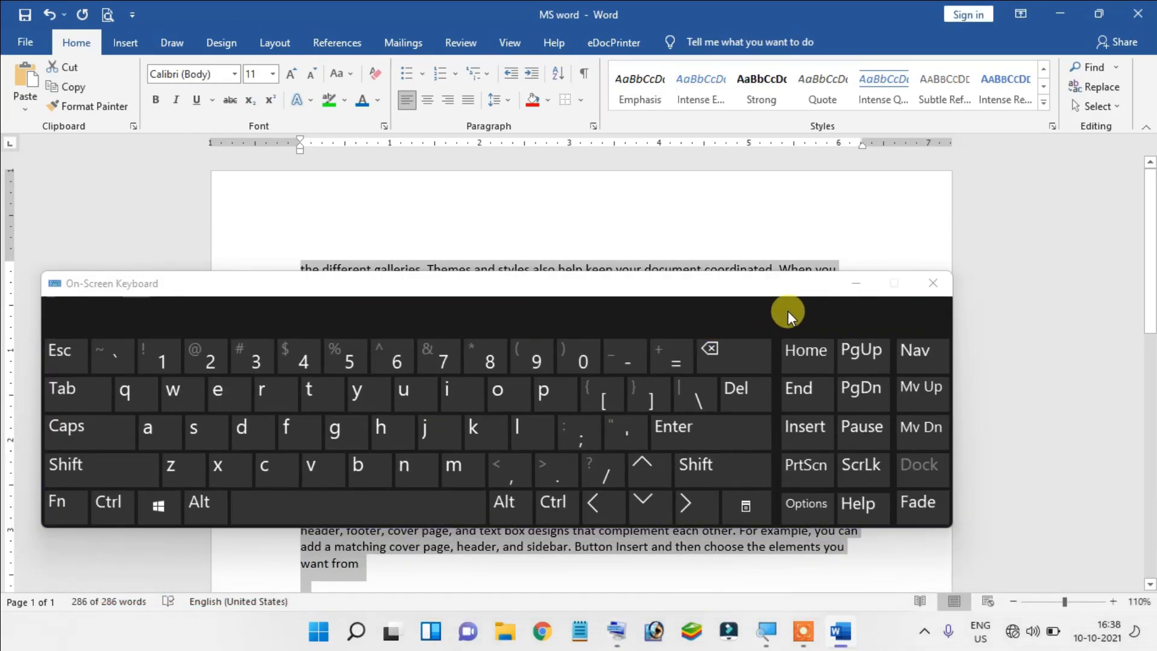
{"action": "left_click", "coordinate": [856, 284]}
{"action": "left_click", "coordinate": [663, 412]}
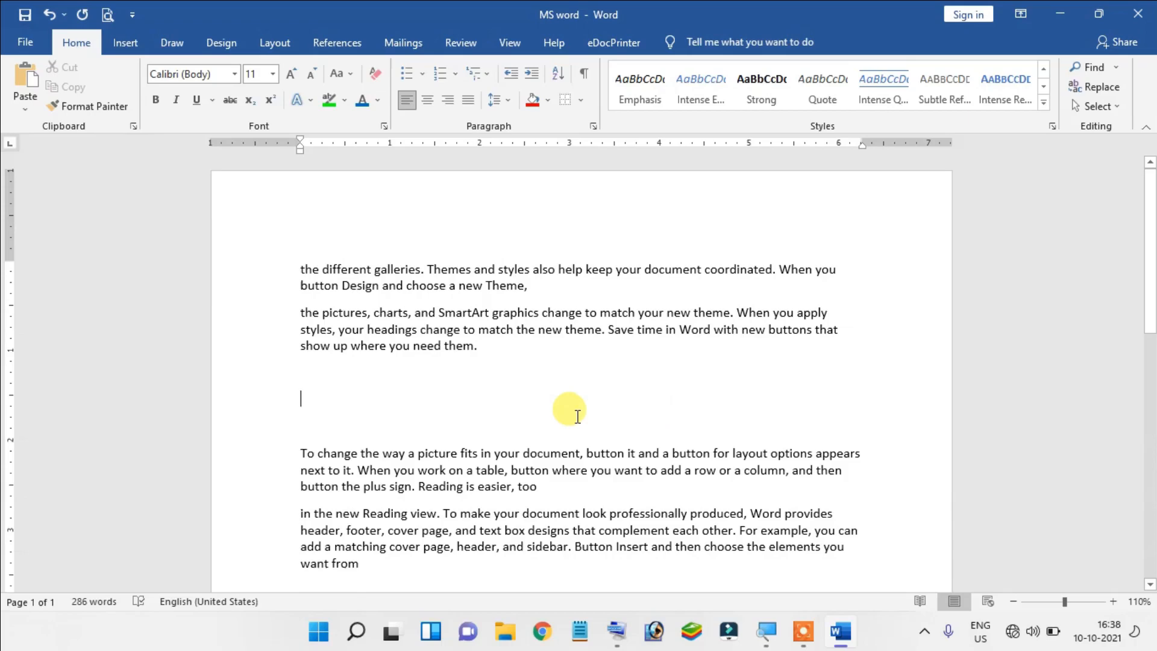
{"action": "key", "text": "Return"}
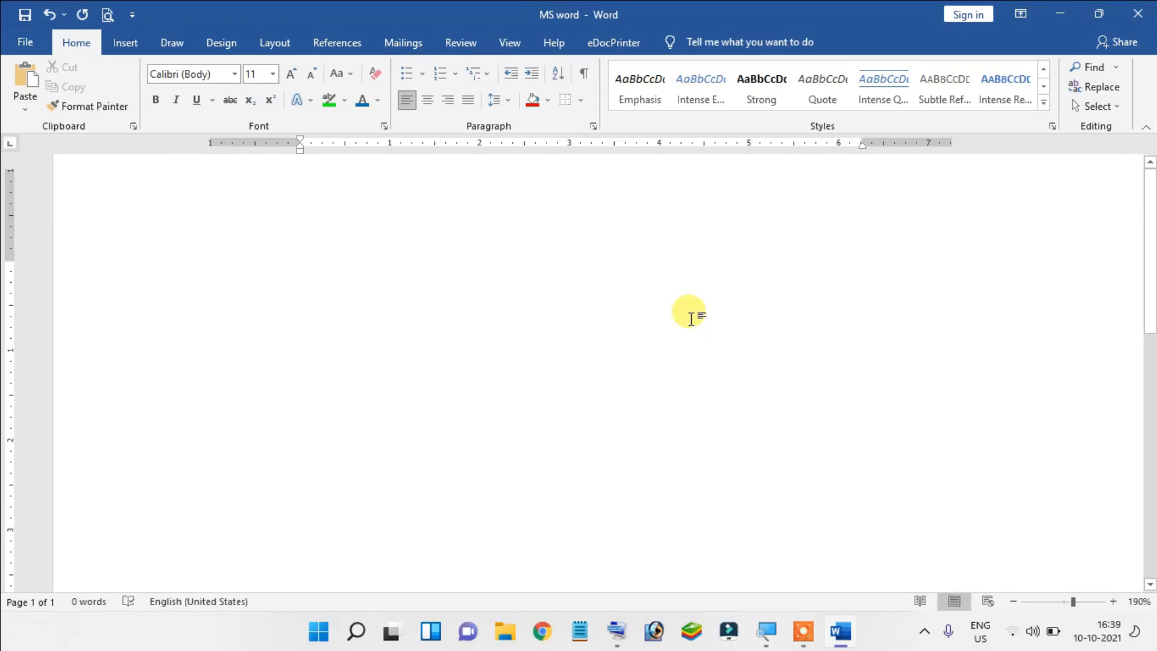
Write "Format painter" on the blank page and "Ctrl +shift +C" on the line below it
{"action": "scroll", "coordinate": [694, 316], "scroll_direction": "up", "scroll_amount": 1}
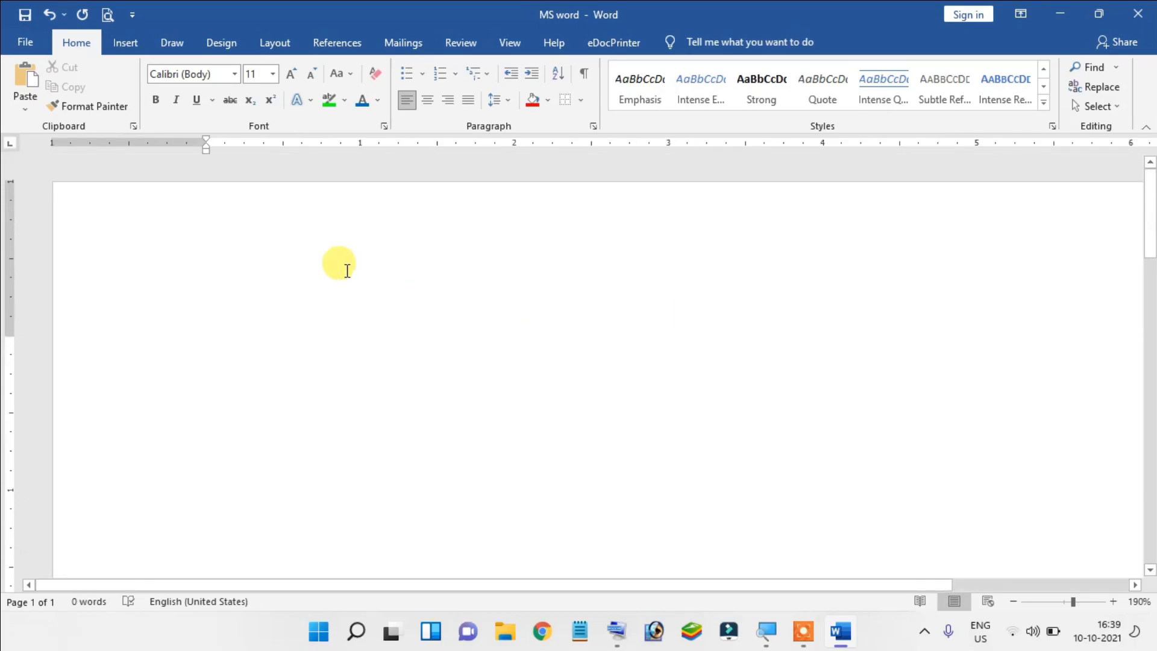
{"action": "scroll", "coordinate": [347, 270], "scroll_direction": "up", "scroll_amount": 3}
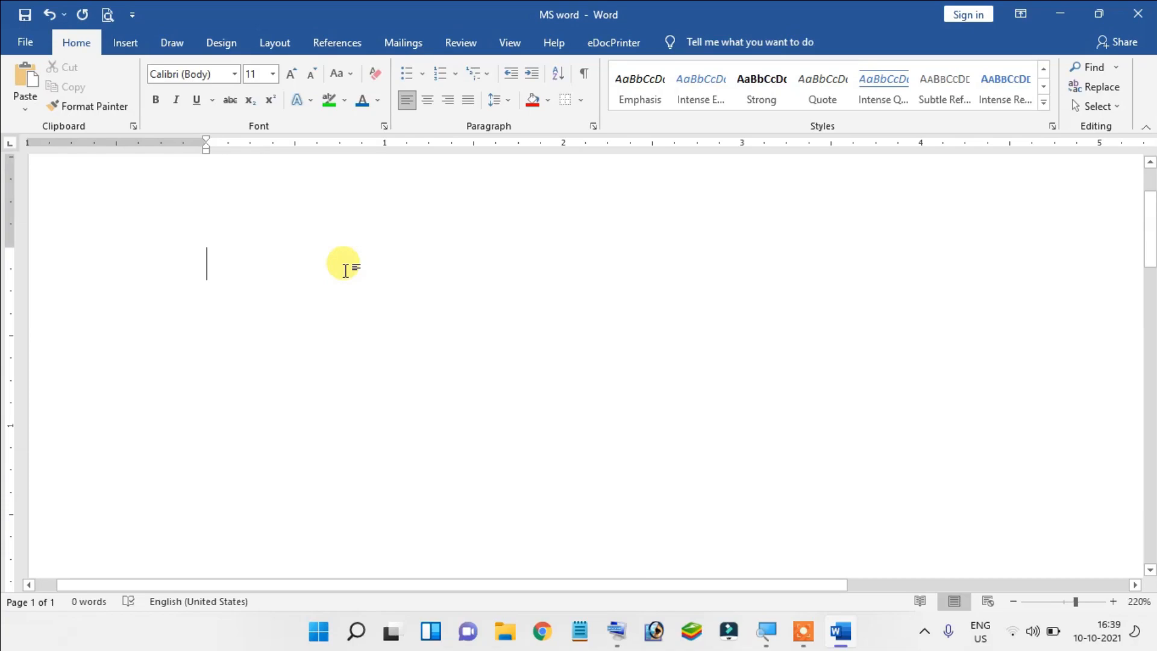
{"action": "type", "text": "Format pa"}
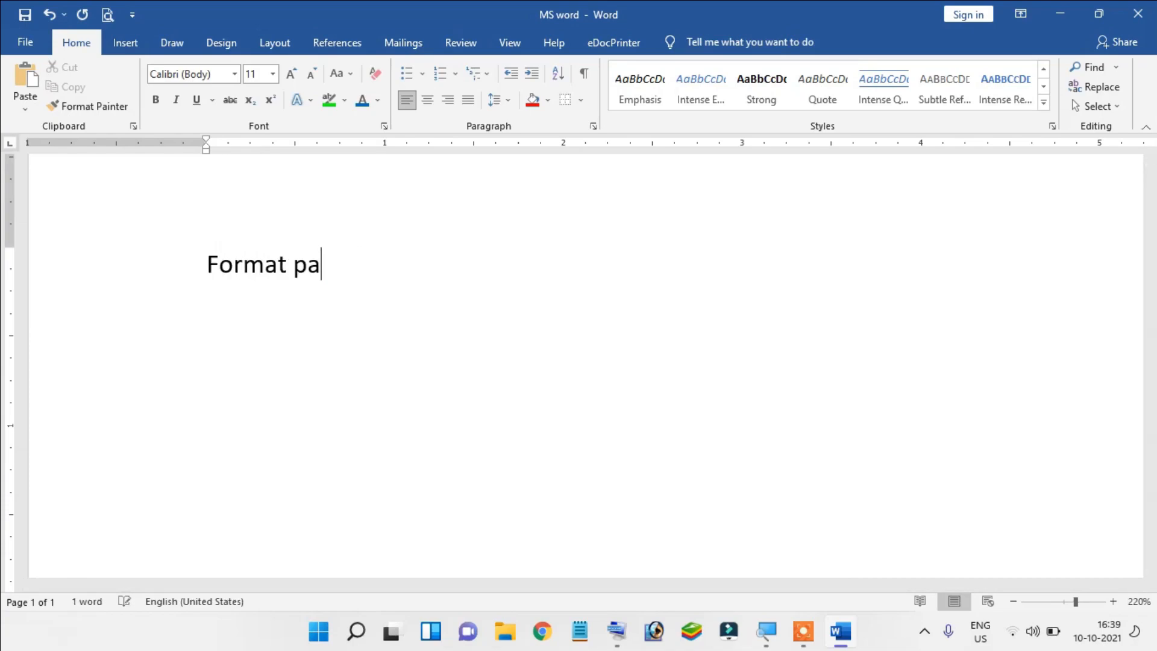
{"action": "type", "text": "inter "}
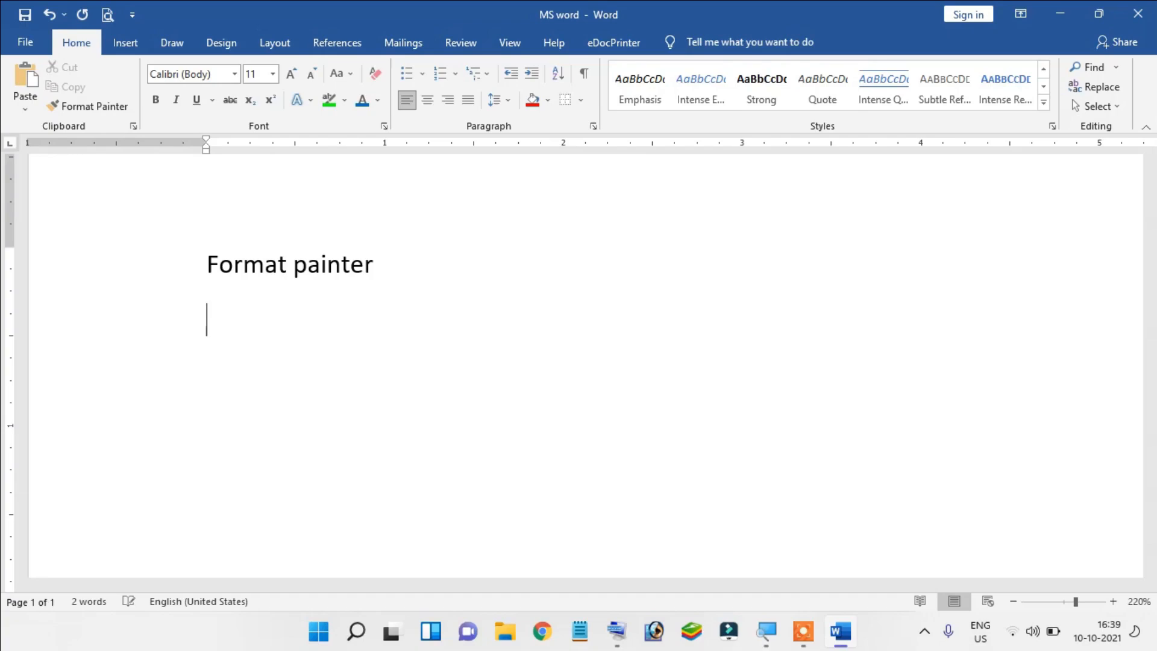
{"action": "type", "text": " Ctrl +"}
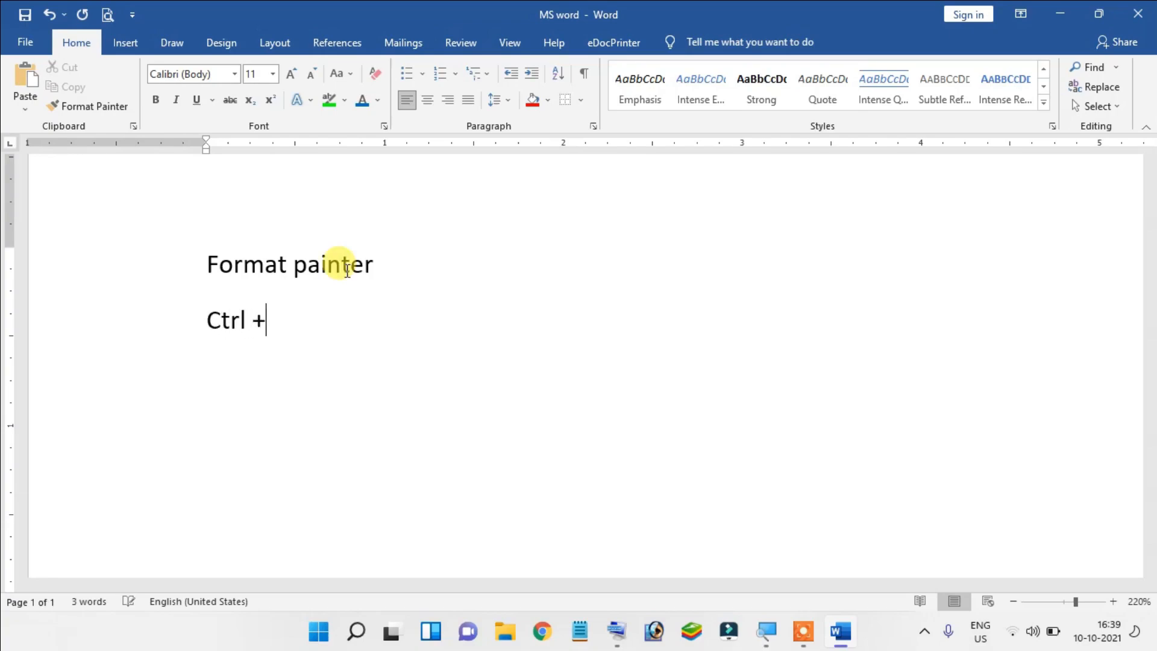
{"action": "type", "text": "shift ="}
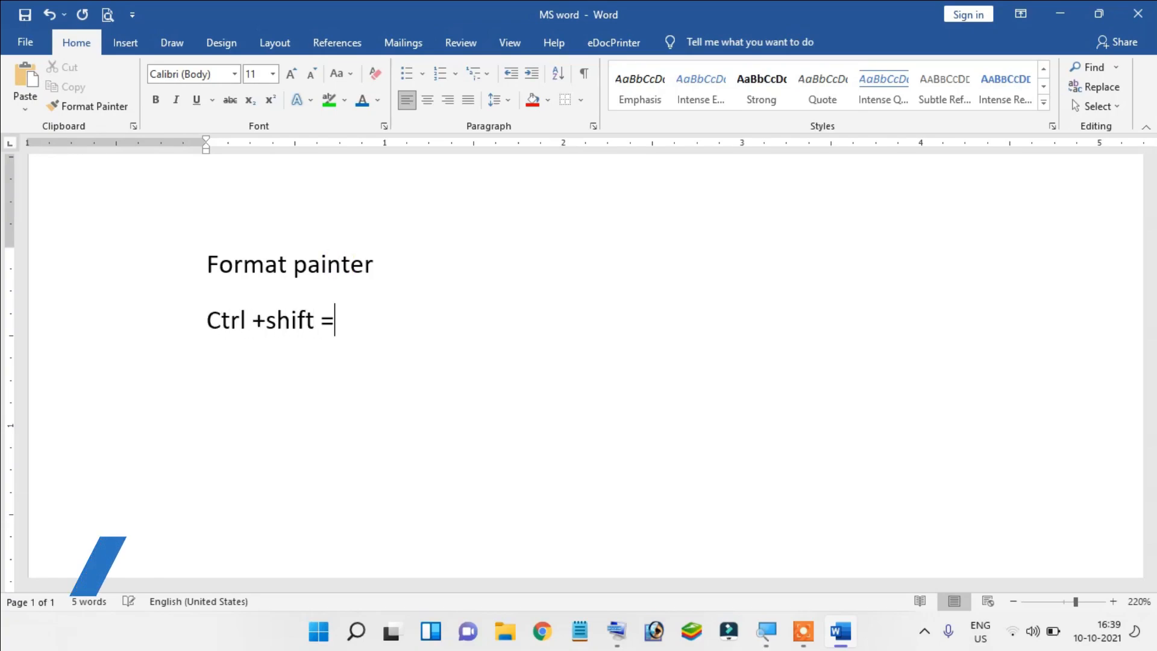
{"action": "key", "text": "BackSpace"}
{"action": "type", "text": "+C"}
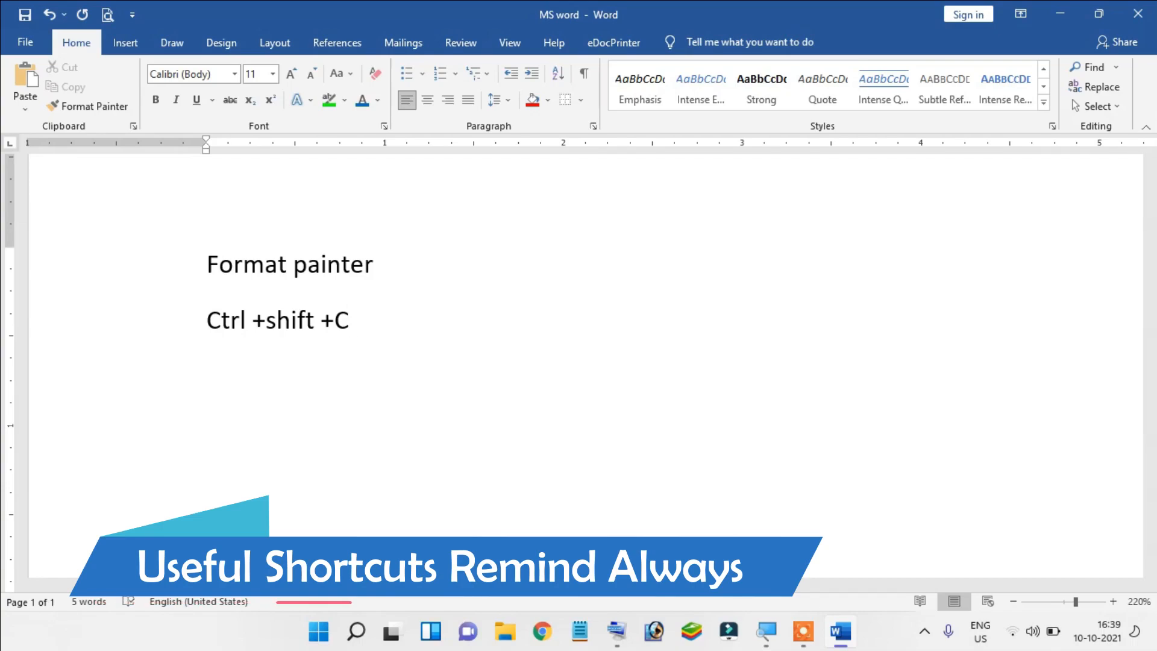
Select "+shift +C" at the end of the shortcut line and clear the selection
{"action": "key", "text": "shift+Left"}
{"action": "key", "text": "shift+Left"}
{"action": "key", "text": "shift+Left"}
{"action": "key", "text": "shift+Left"}
{"action": "key", "text": "shift+Left"}
{"action": "key", "text": "shift+Left"}
{"action": "key", "text": "shift+Left"}
{"action": "key", "text": "shift+Left"}
{"action": "key", "text": "shift+Left"}
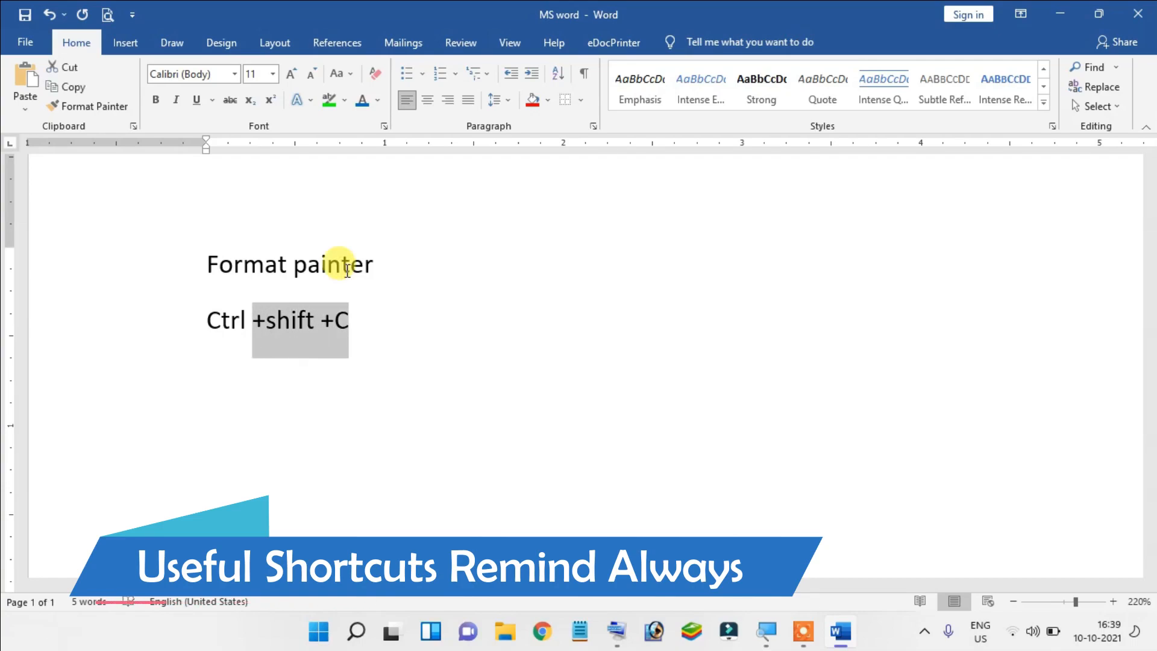
{"action": "key", "text": "Right"}
Add a third line reading "Ctrl+shift+ V" below the first shortcut
{"action": "key", "text": "Return"}
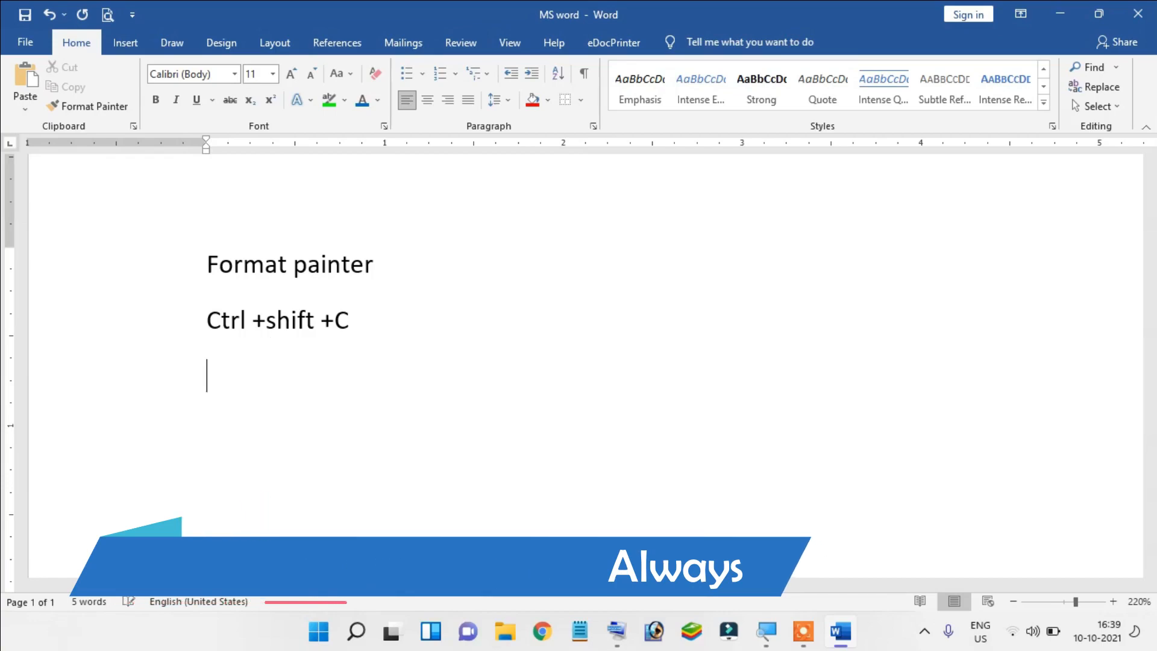
{"action": "type", "text": "ctrl"}
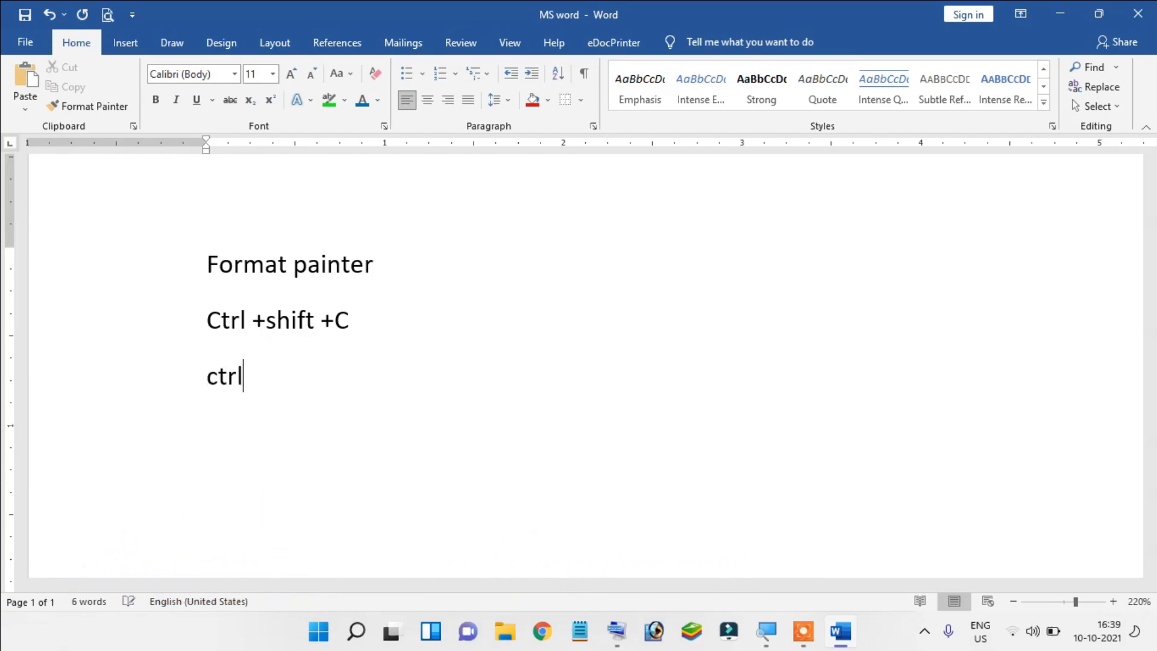
{"action": "type", "text": "+shi"}
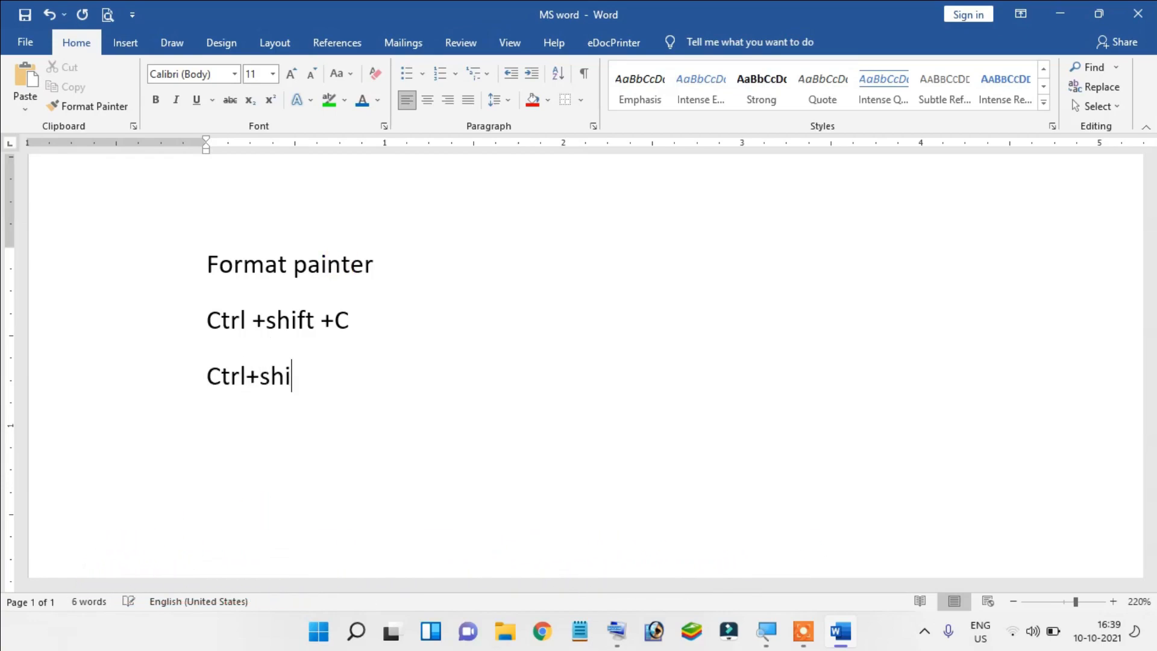
{"action": "type", "text": "ft+ V"}
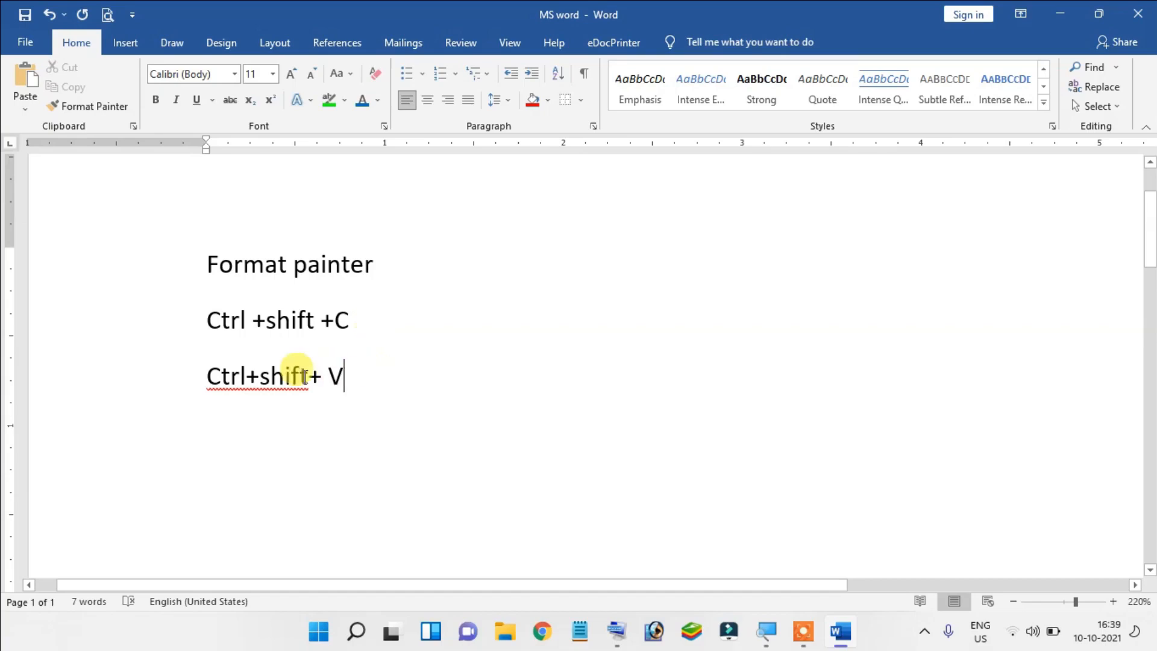
Delete all three lines of the Format Painter shortcut notes from the page
{"action": "left_click", "coordinate": [198, 366]}
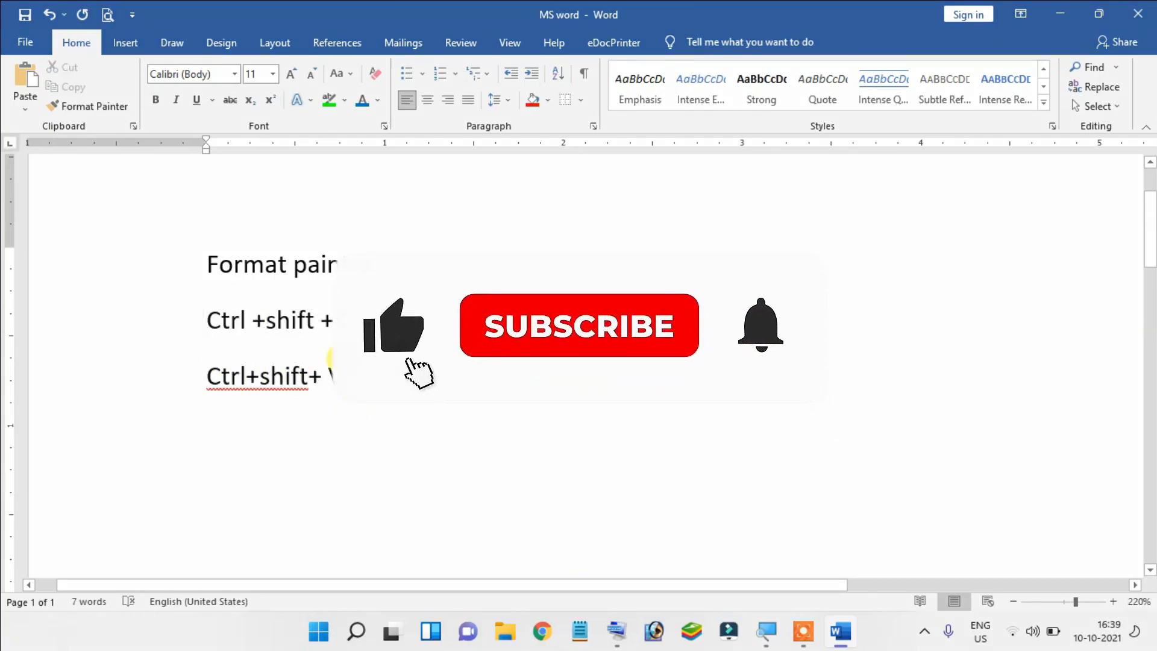
{"action": "mouse_move", "coordinate": [331, 370]}
{"action": "left_mouse_down"}
{"action": "mouse_move", "coordinate": [206, 250]}
{"action": "mouse_move", "coordinate": [208, 265]}
{"action": "left_mouse_up"}
{"action": "key", "text": "Delete"}
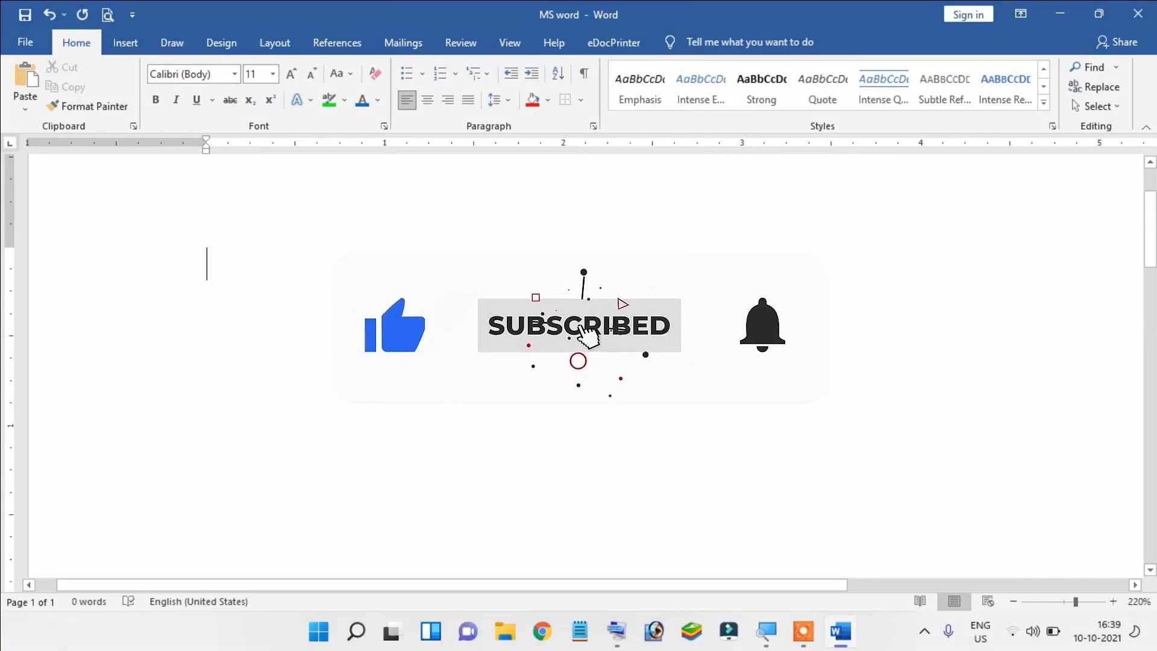
Open the Font dialog, reposition it to view its settings, and close it without applying changes
{"action": "scroll", "coordinate": [208, 265], "scroll_direction": "down", "scroll_amount": 5}
{"action": "scroll", "coordinate": [452, 305], "scroll_direction": "down", "scroll_amount": 2}
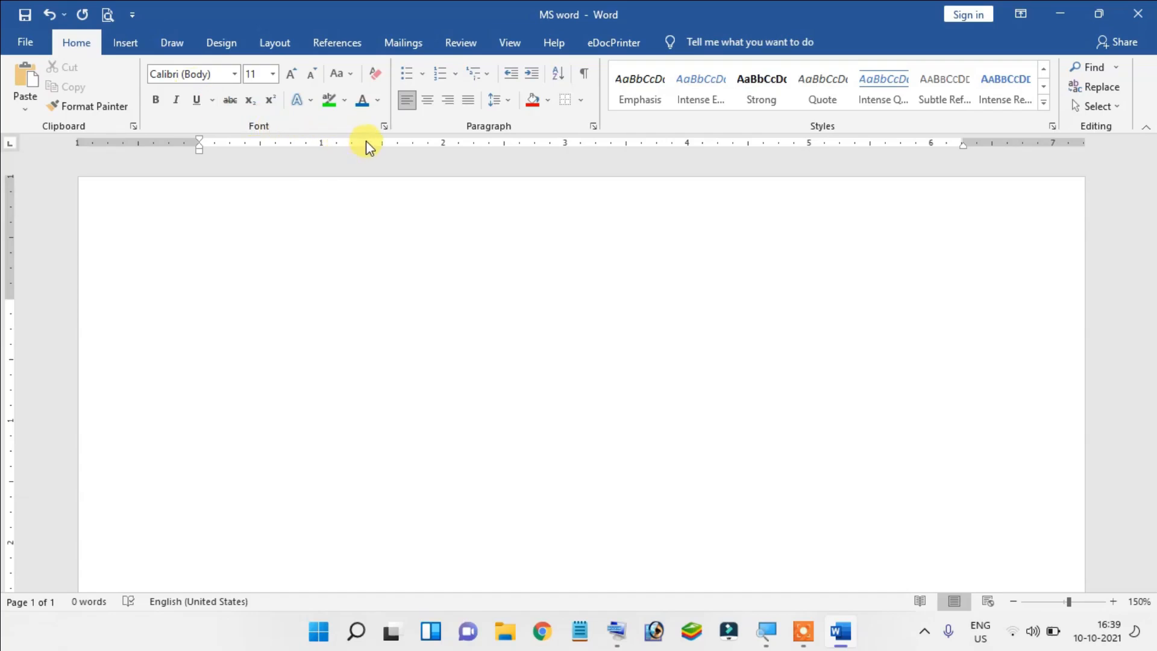
{"action": "left_click", "coordinate": [384, 126]}
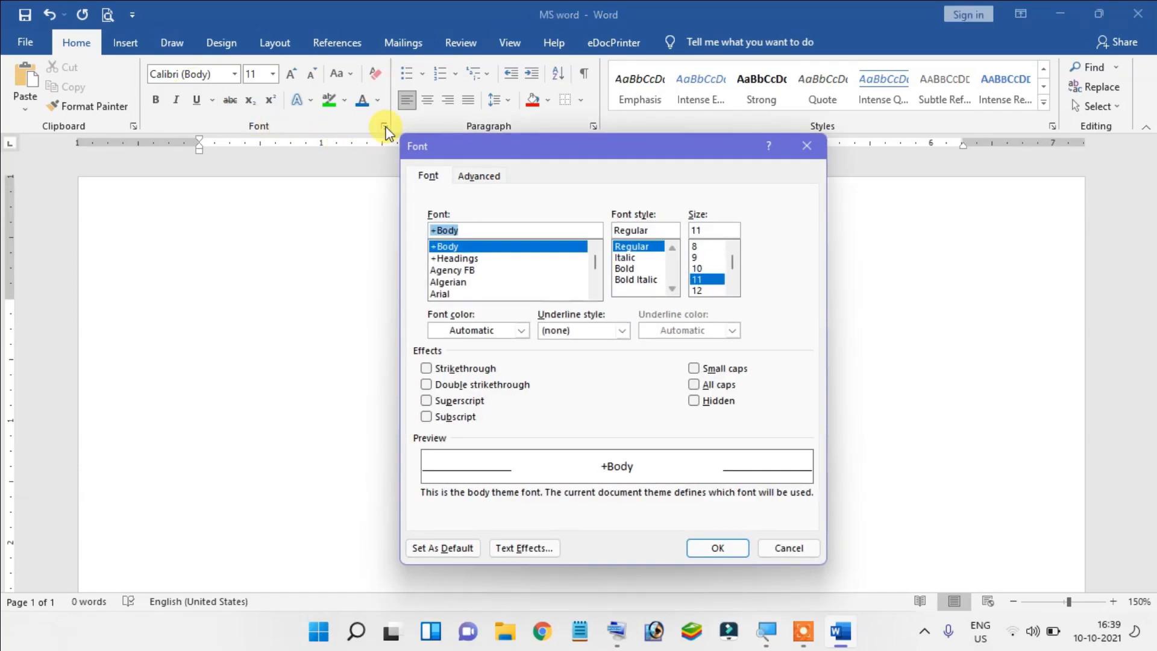
{"action": "left_click_drag", "start_coordinate": [519, 155], "coordinate": [444, 140]}
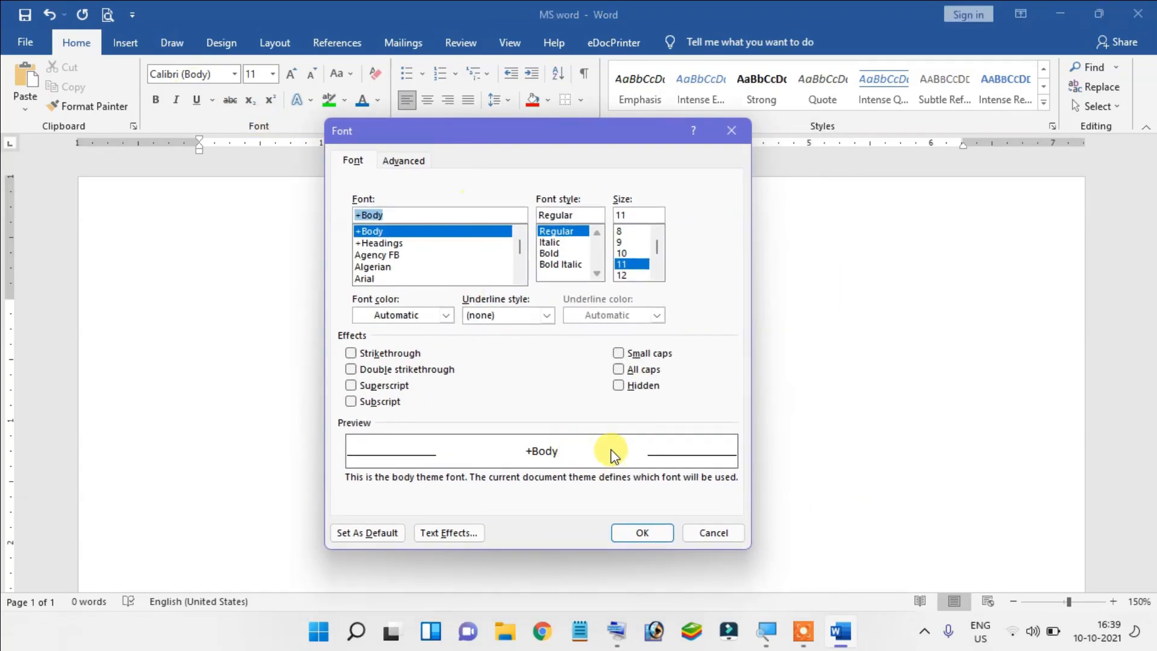
{"action": "left_click", "coordinate": [703, 534]}
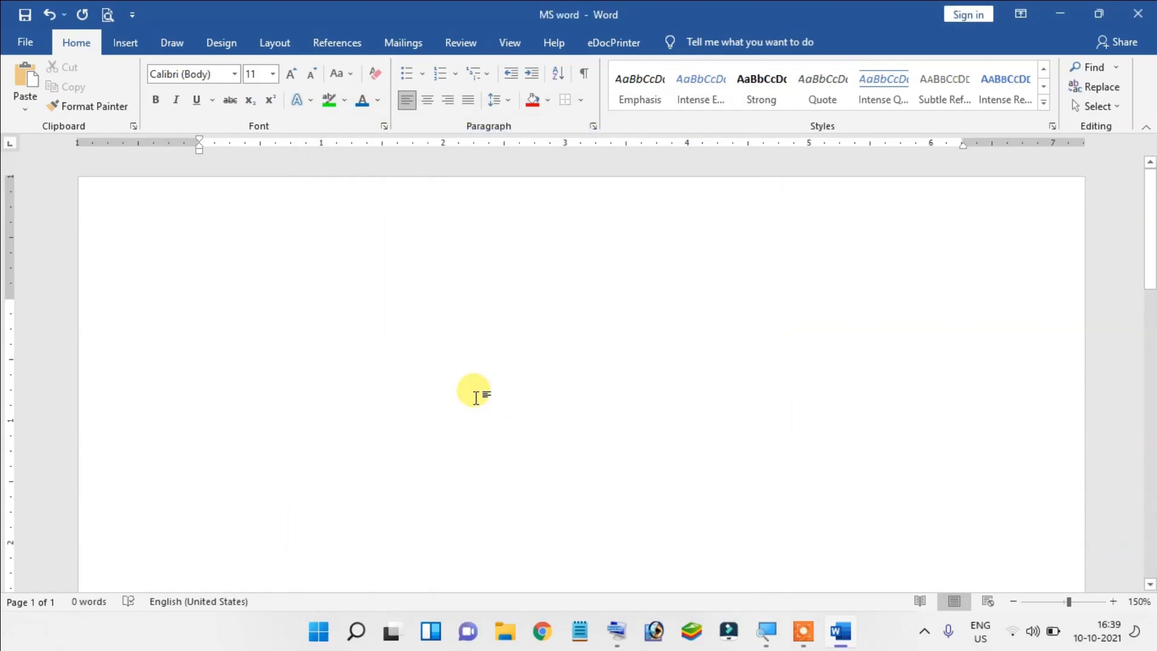
Write the Font dialog's shortcut "Ctrl +D" on the blank page
{"action": "type", "text": "ctrl"}
{"action": "key", "text": "BackSpace"}
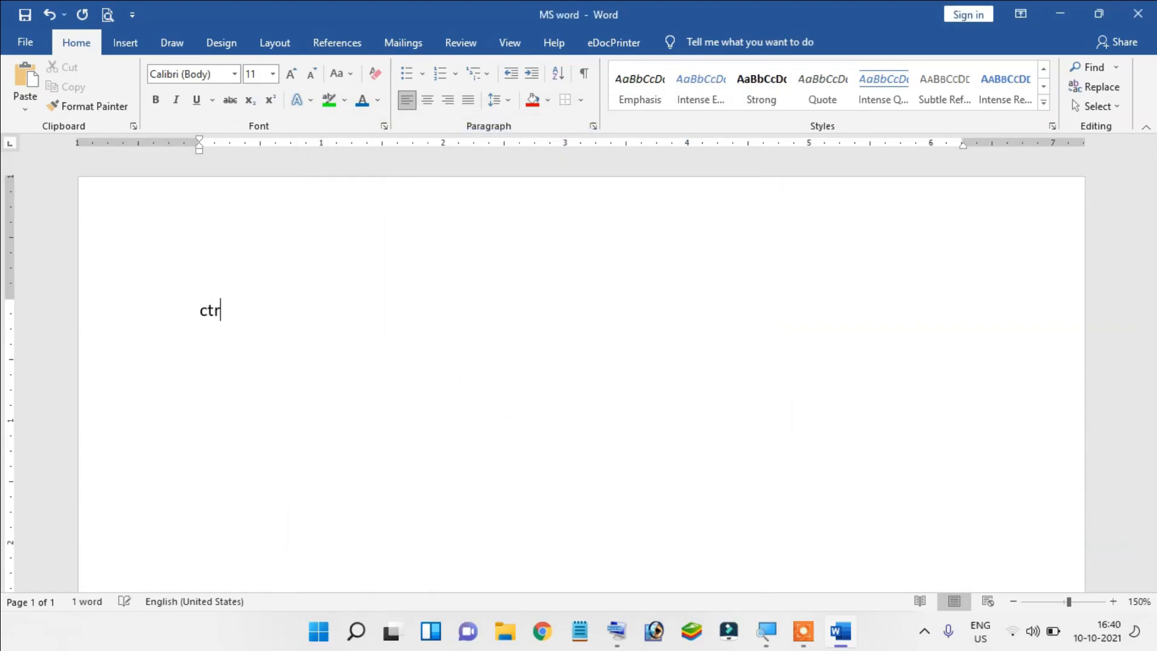
{"action": "type", "text": "l +D"}
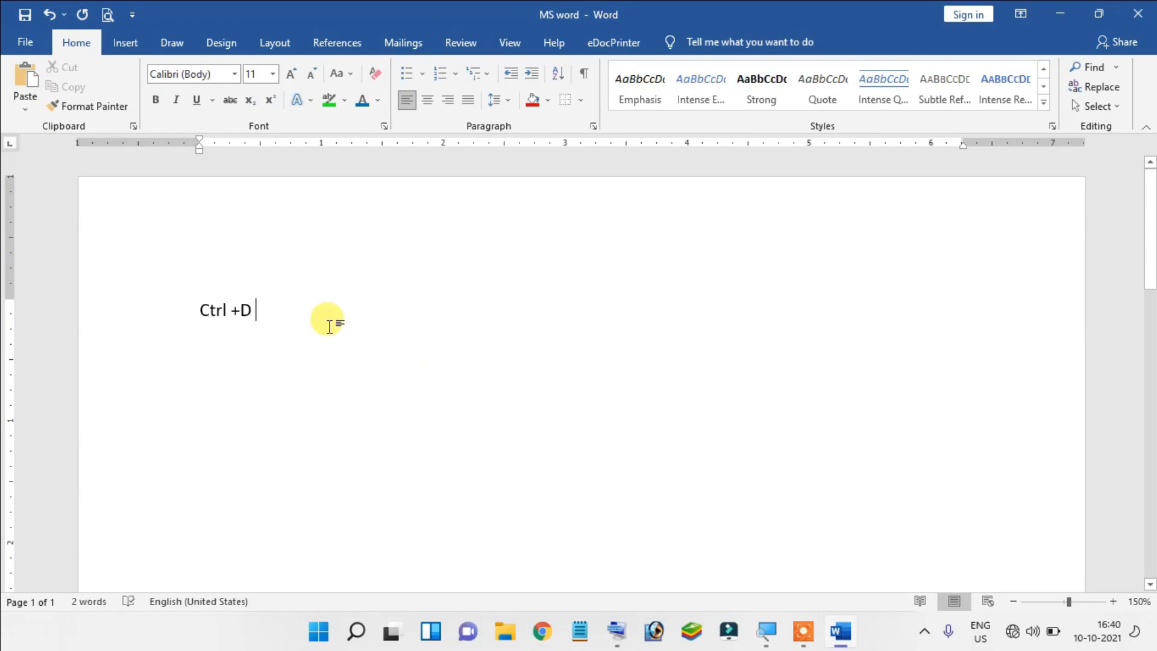
Bring up the Font dialog with its keyboard shortcut and cancel it without changing the font
{"action": "key", "text": "ctrl+d"}
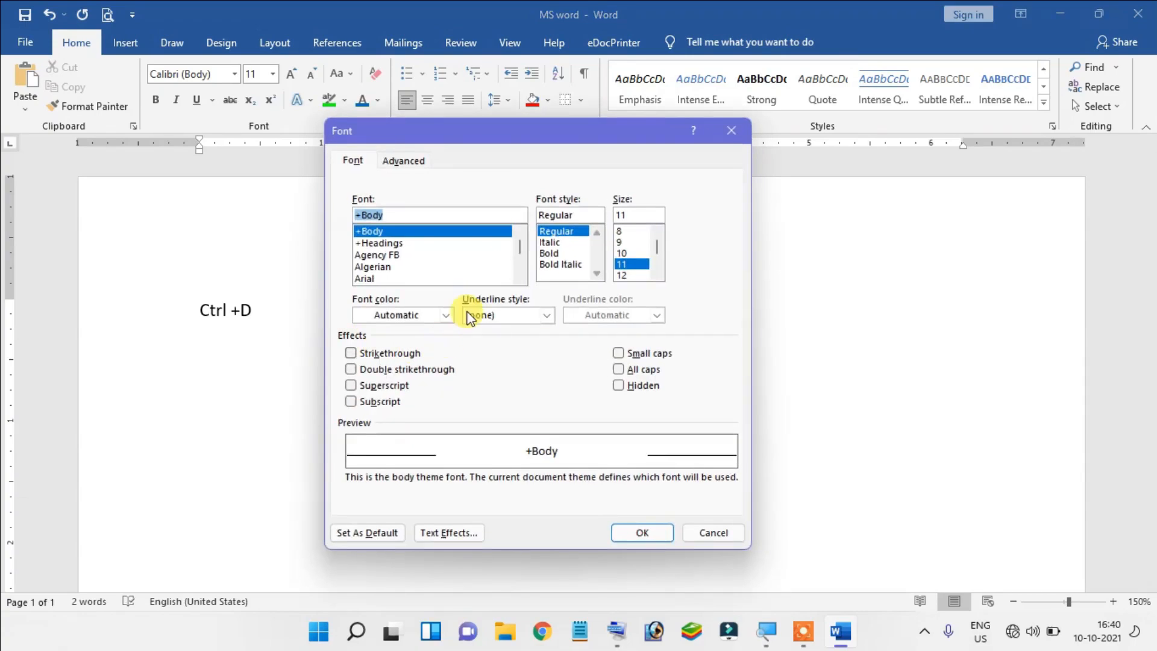
{"action": "left_click_drag", "start_coordinate": [494, 132], "coordinate": [522, 143]}
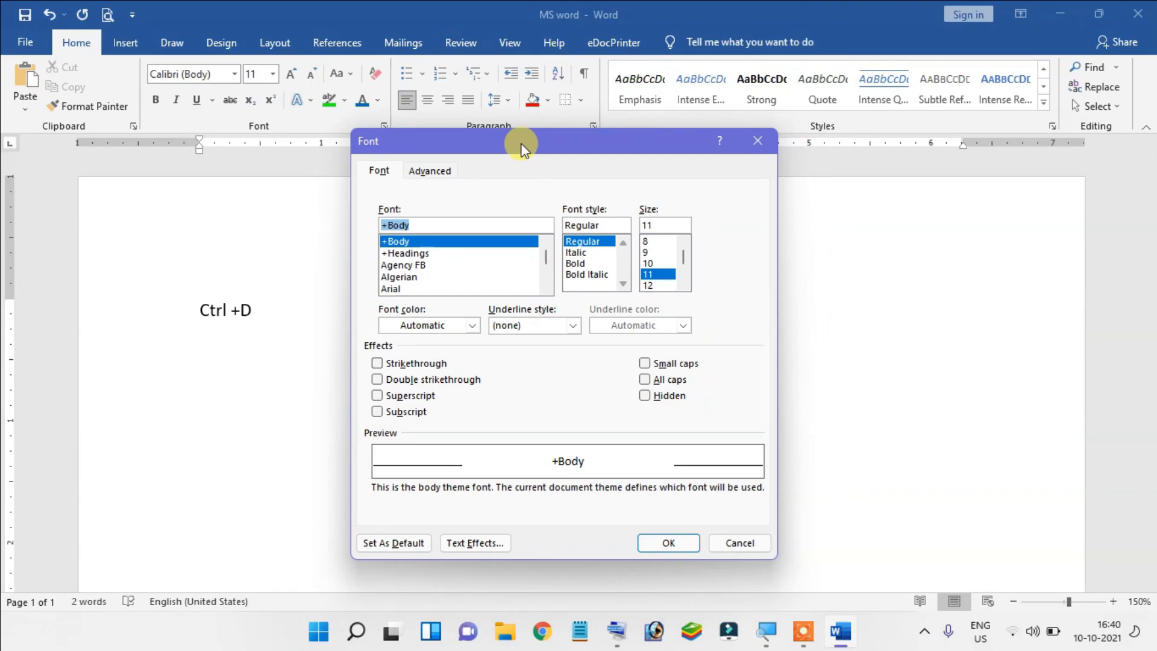
{"action": "left_click", "coordinate": [740, 543]}
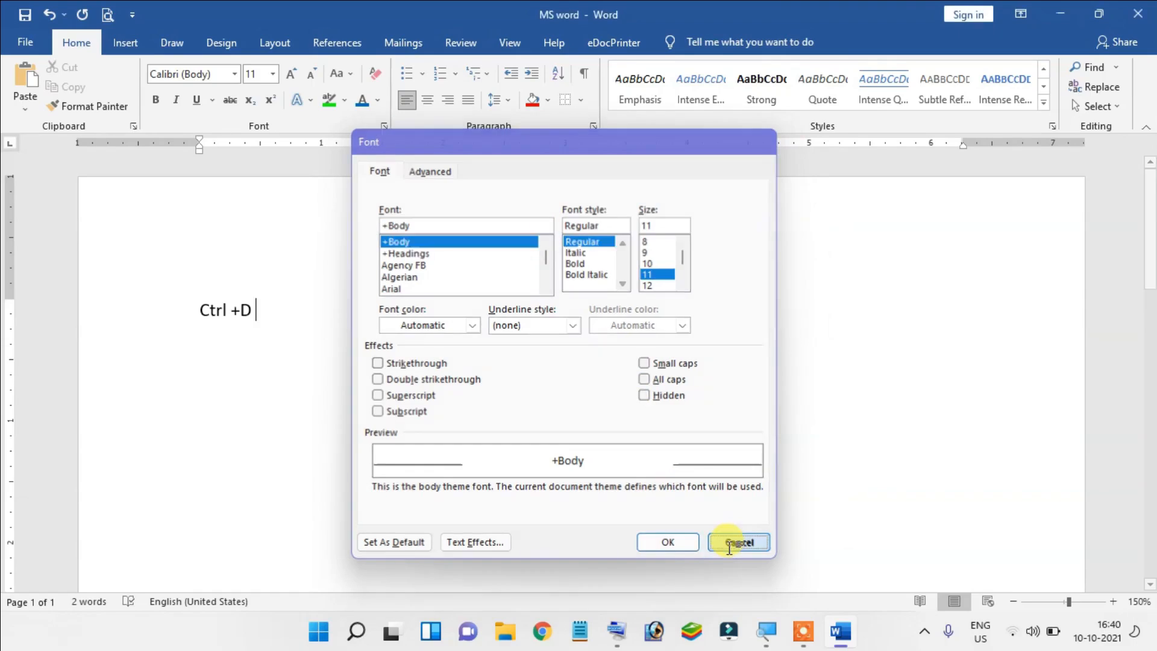
{"action": "left_click_drag", "start_coordinate": [335, 316], "coordinate": [119, 274]}
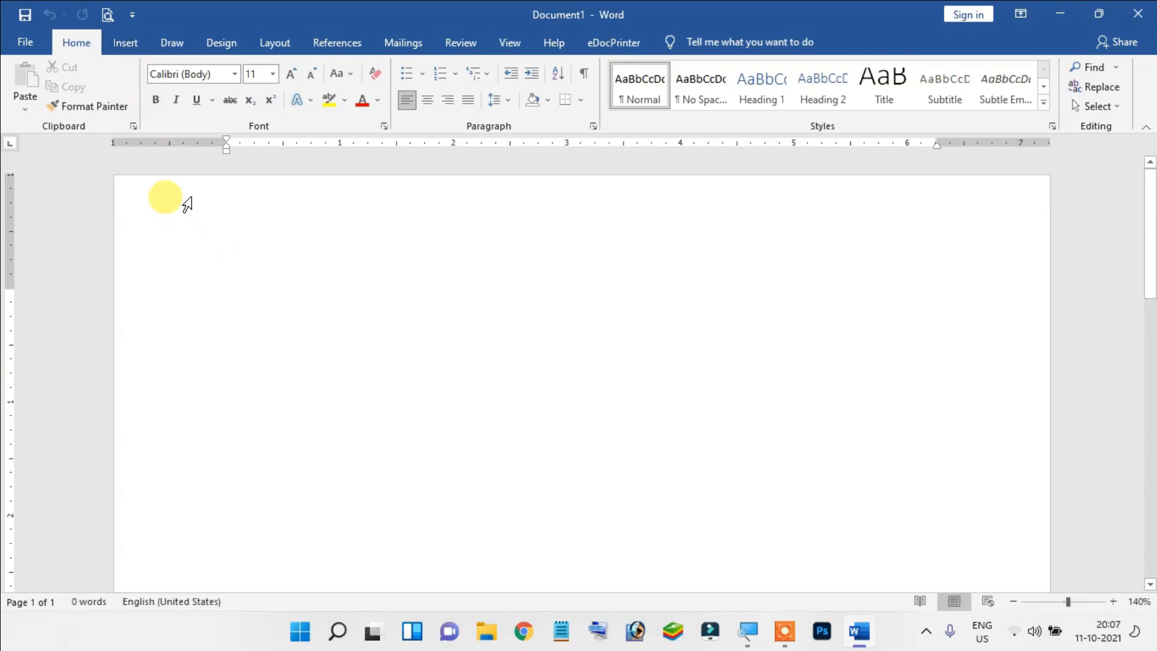
Insert a table with five columns and four rows in the blank document
{"action": "left_click", "coordinate": [136, 46]}
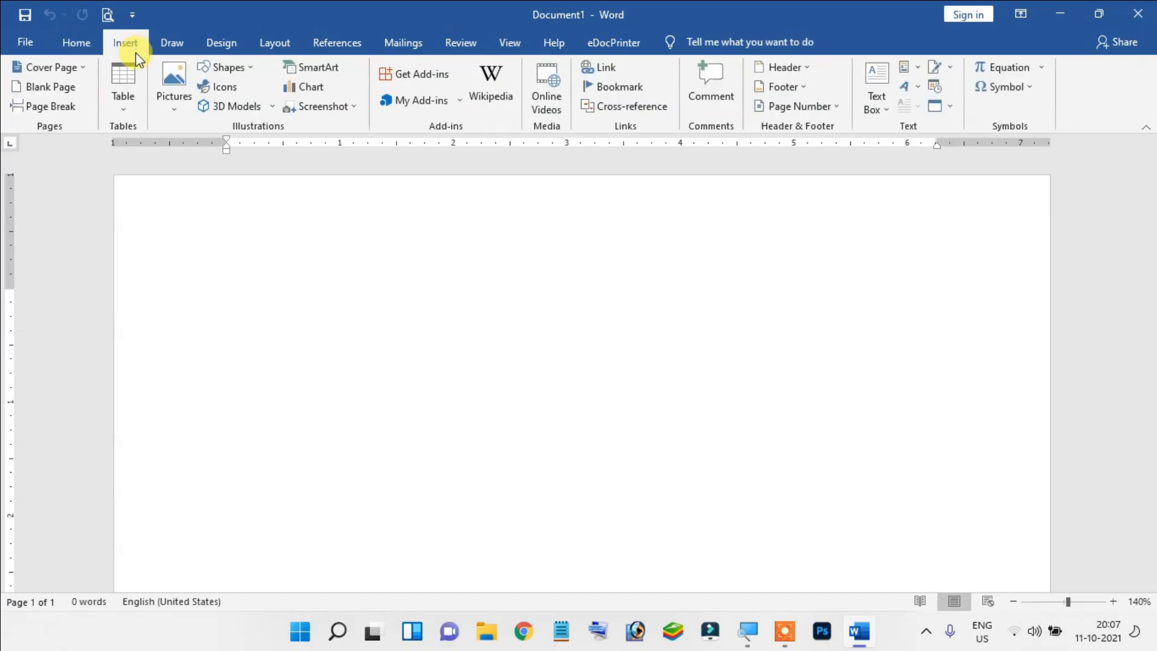
{"action": "left_click", "coordinate": [128, 107]}
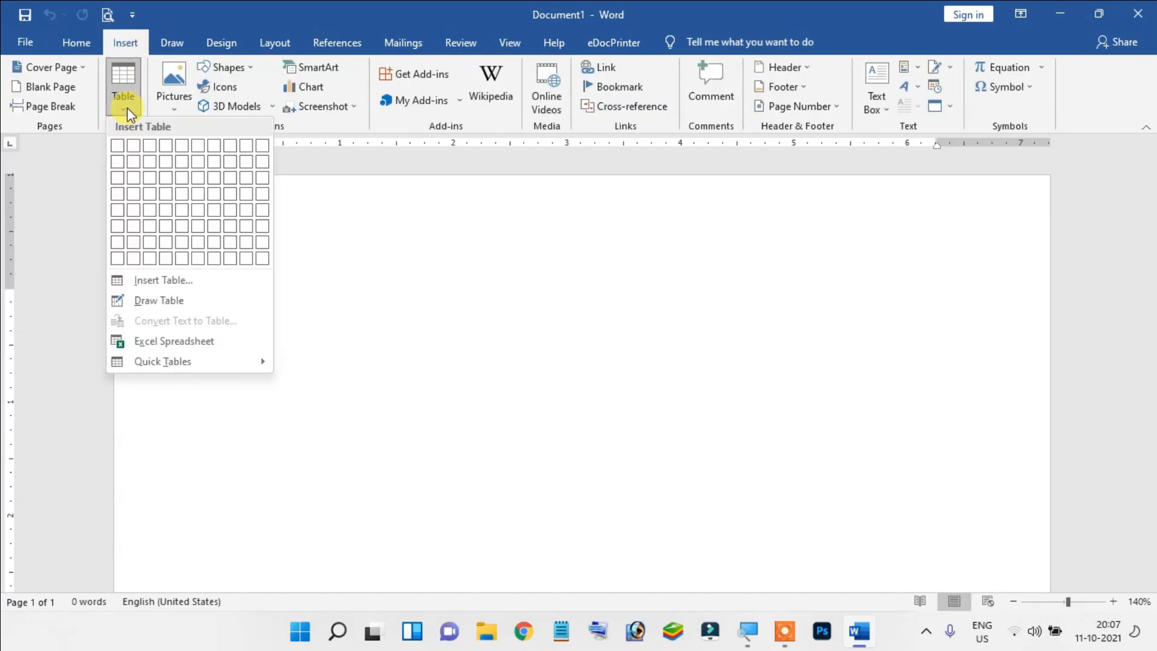
{"action": "left_click", "coordinate": [177, 198]}
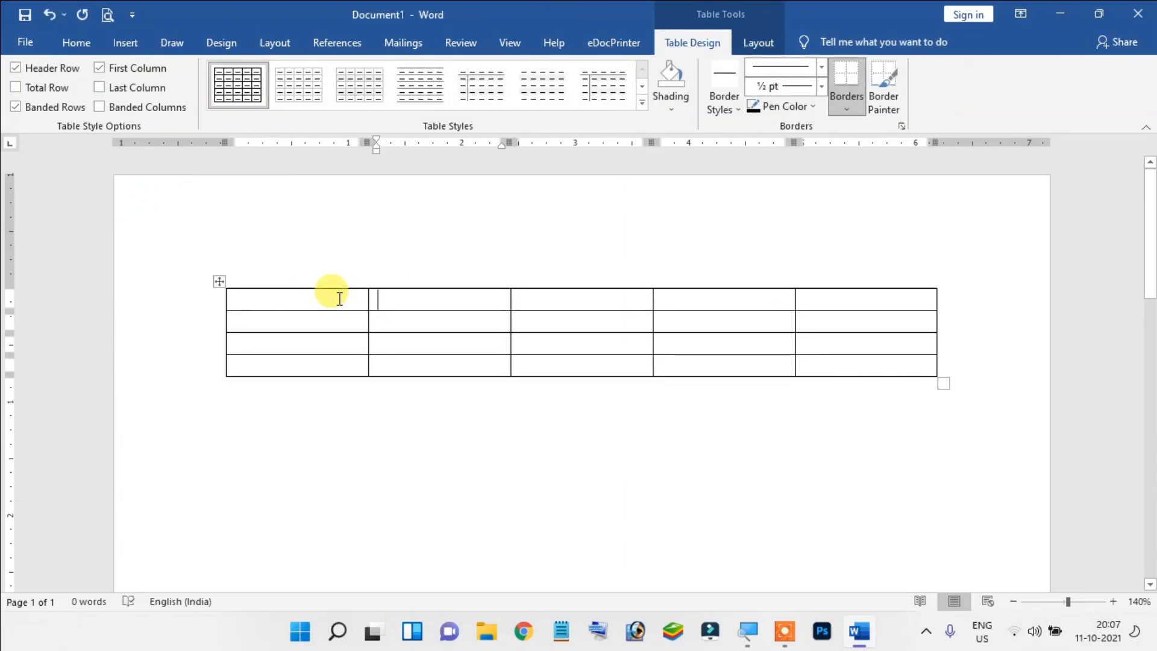
Place the cursor in the table's first cell and look over the table's layout and design options
{"action": "left_click", "coordinate": [339, 299]}
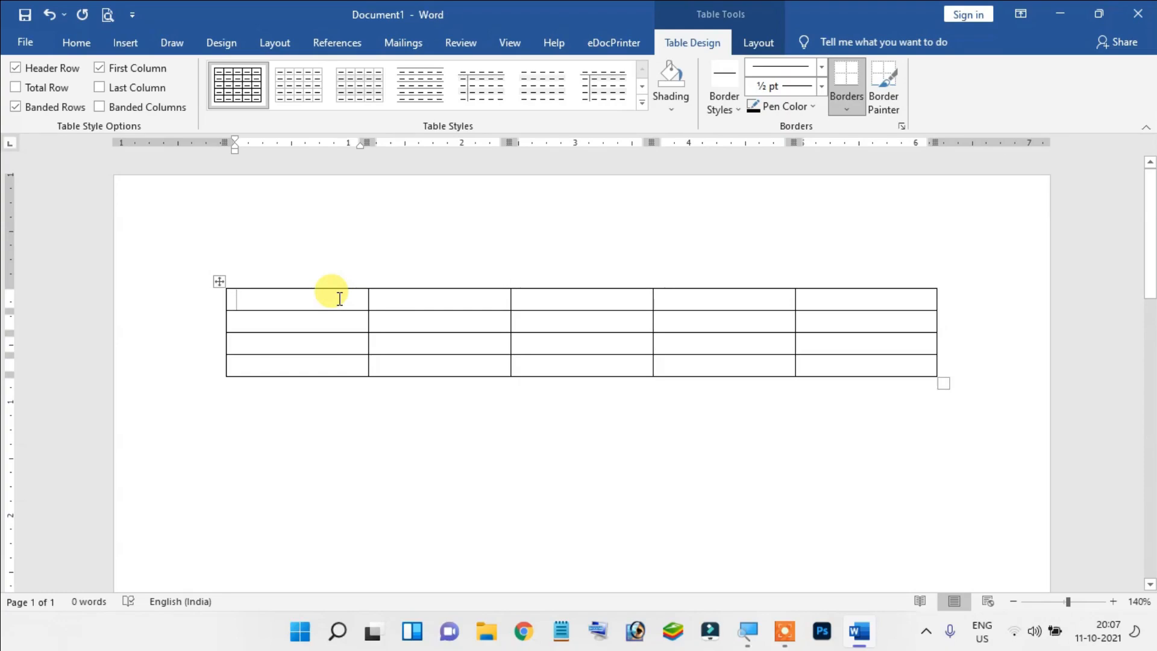
{"action": "left_click", "coordinate": [770, 41]}
{"action": "left_click", "coordinate": [702, 42]}
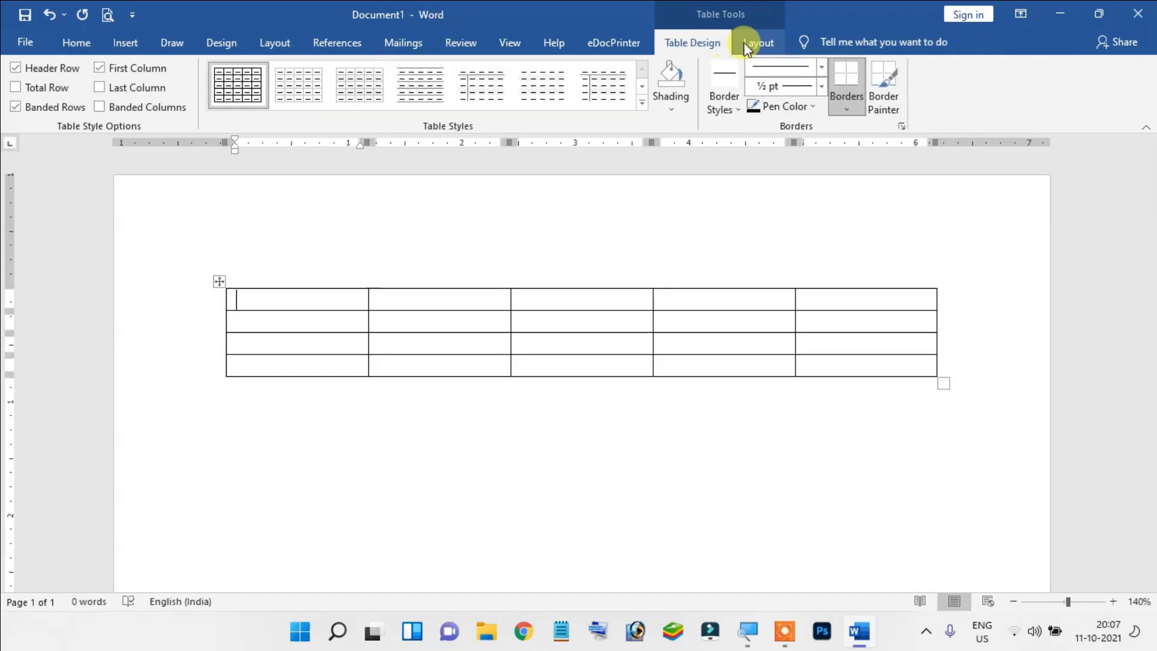
{"action": "left_click", "coordinate": [751, 42]}
{"action": "left_click", "coordinate": [708, 44]}
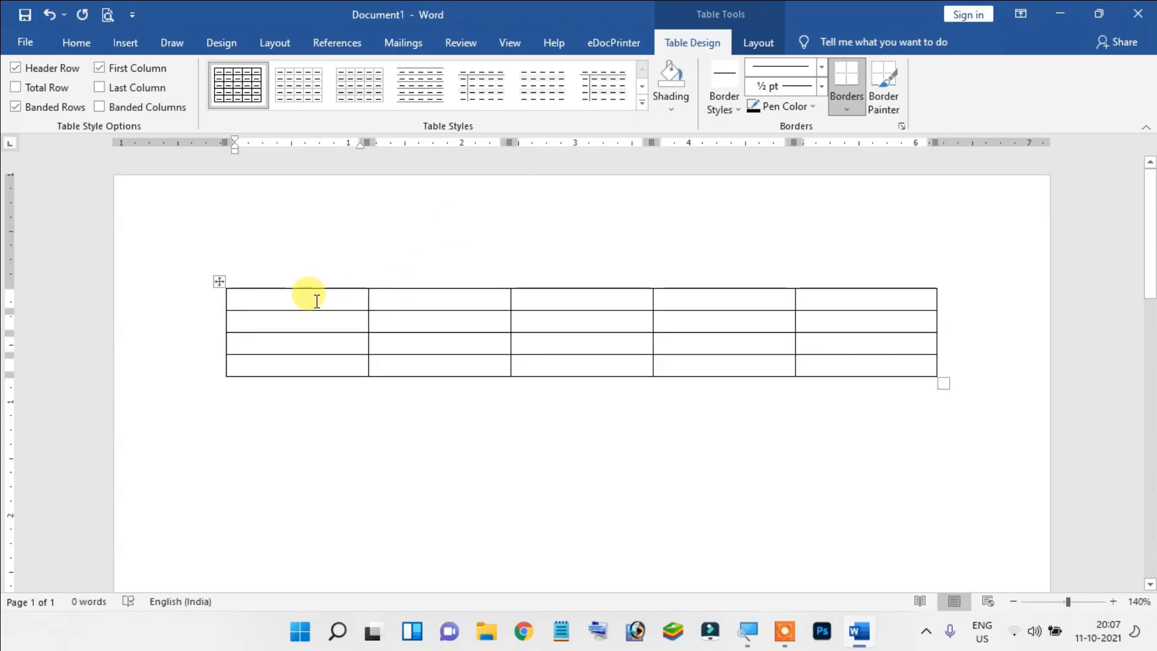
Fill the table's header row with Name, English, Math, Sci and Total
{"action": "type", "text": "Name"}
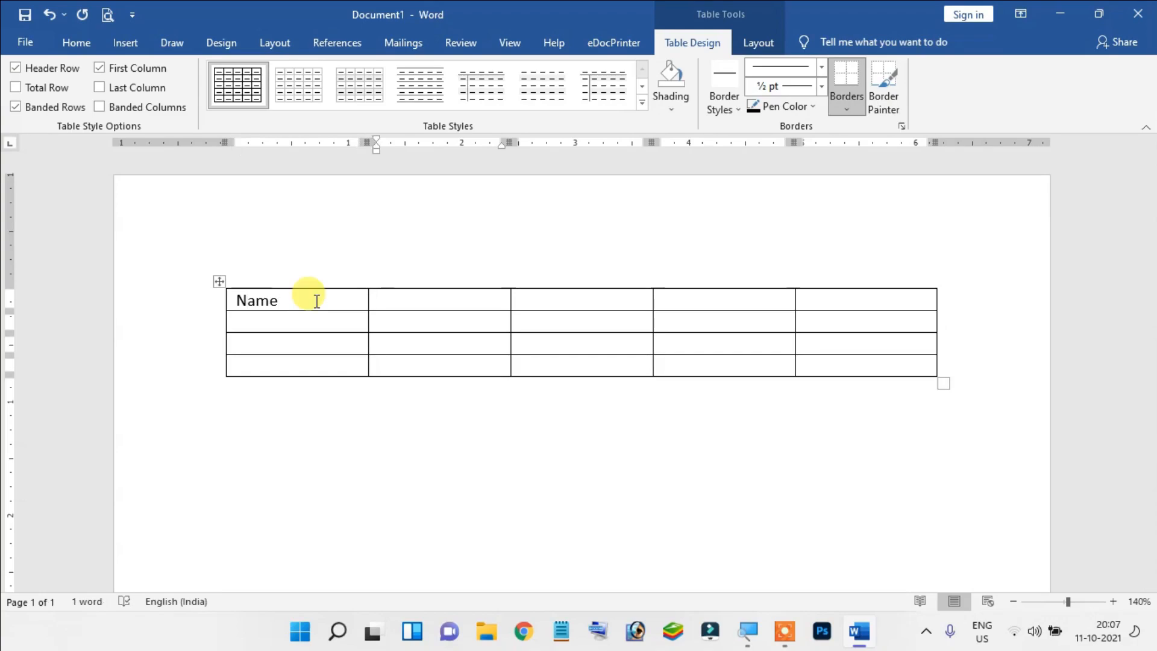
{"action": "type", "text": "En"}
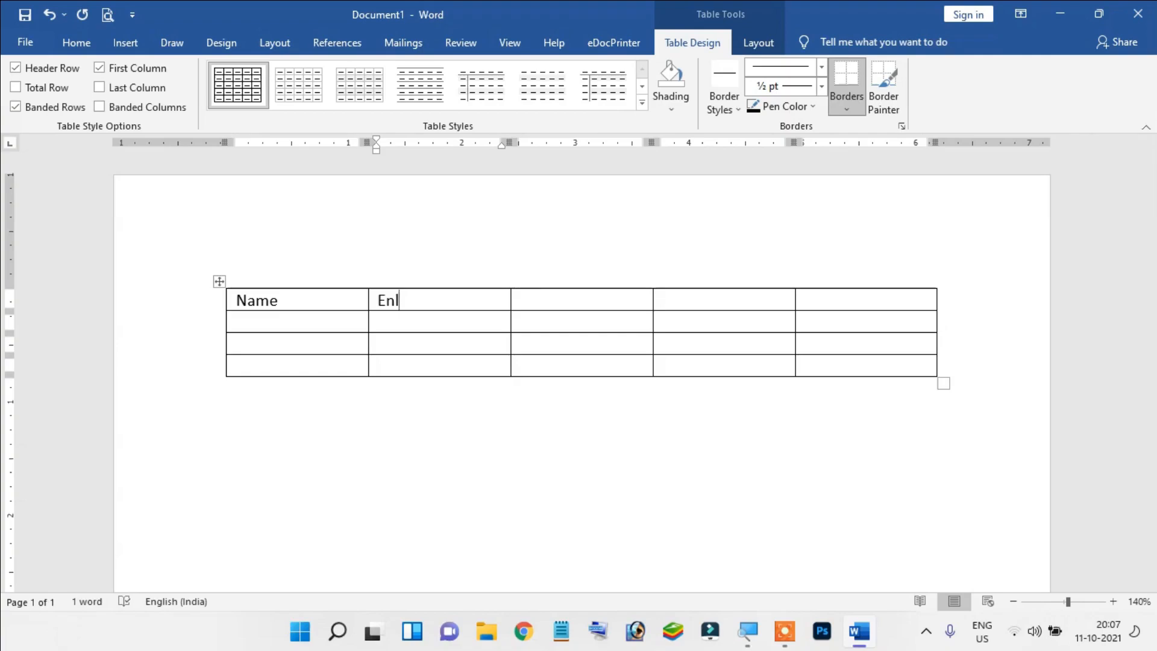
{"action": "type", "text": "glish"}
{"action": "key", "text": "Tab"}
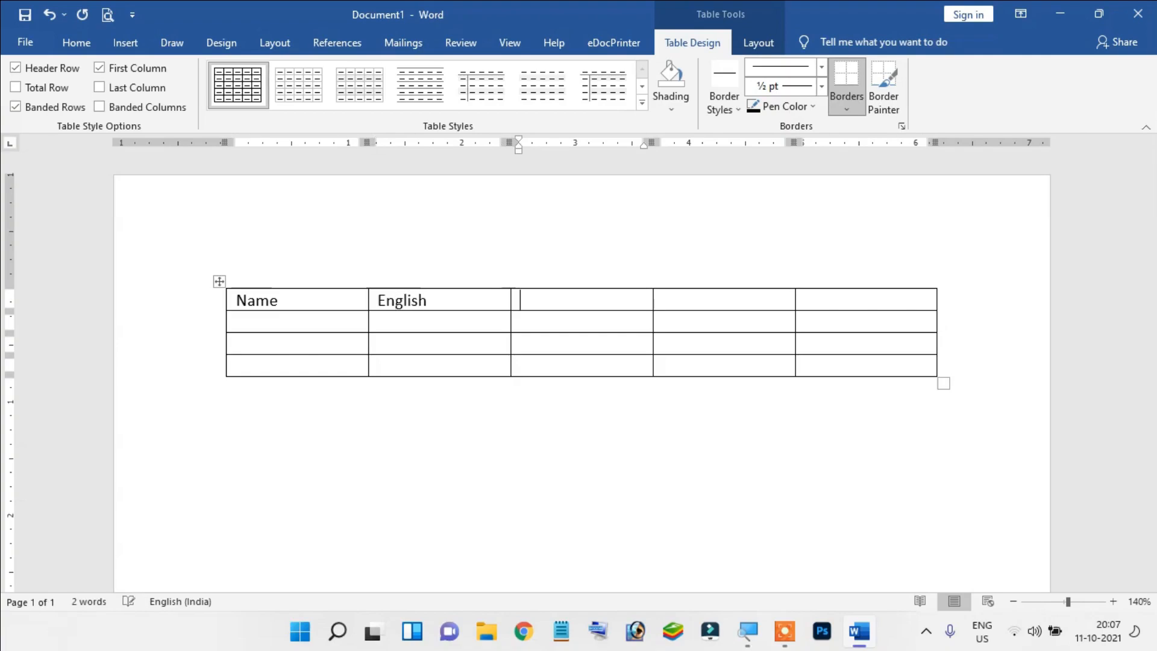
{"action": "type", "text": "m"}
{"action": "type", "text": "ath"}
{"action": "type", "text": "sci"}
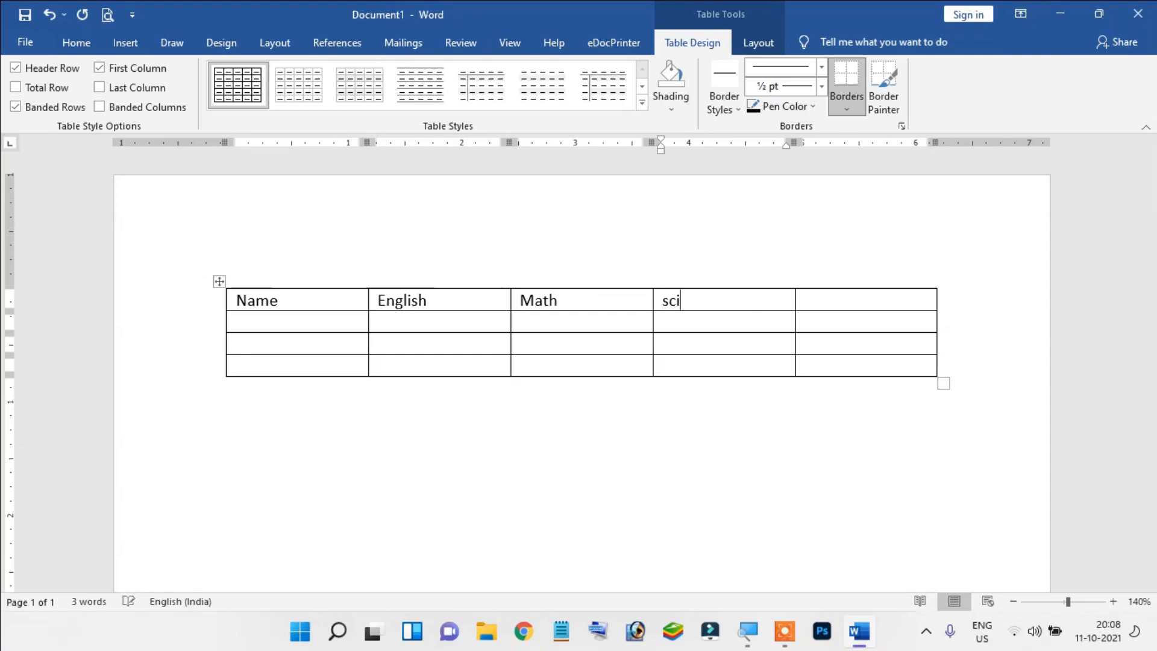
{"action": "type", "text": "totl"}
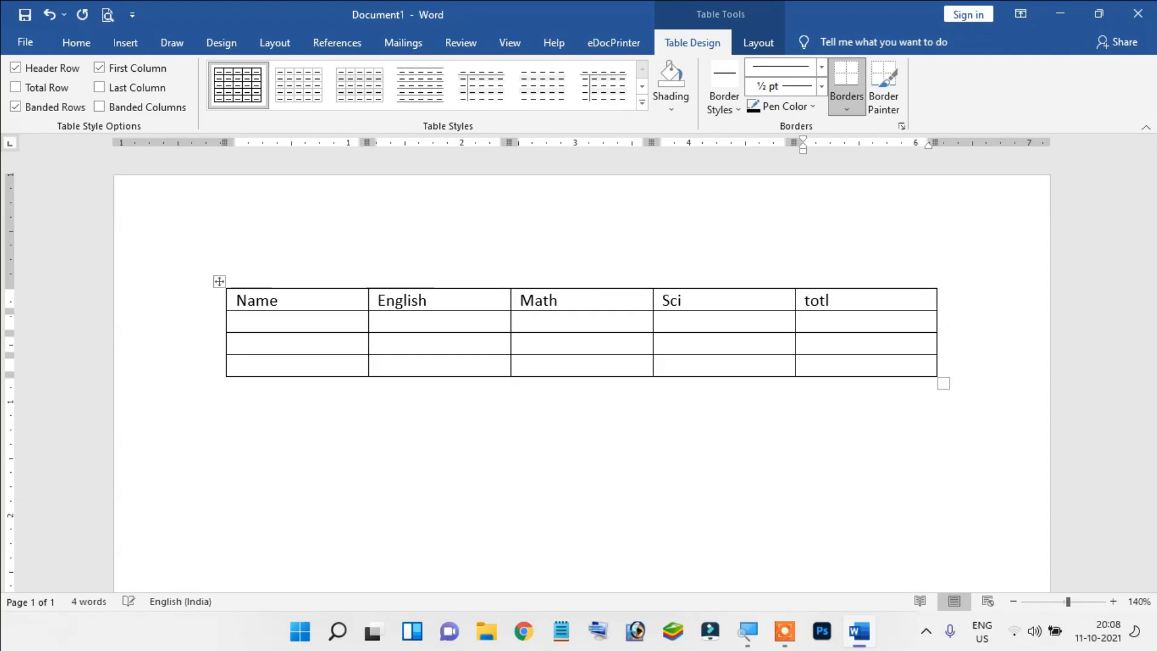
{"action": "key", "text": "BackSpace"}
{"action": "type", "text": "al"}
{"action": "key", "text": "Tab"}
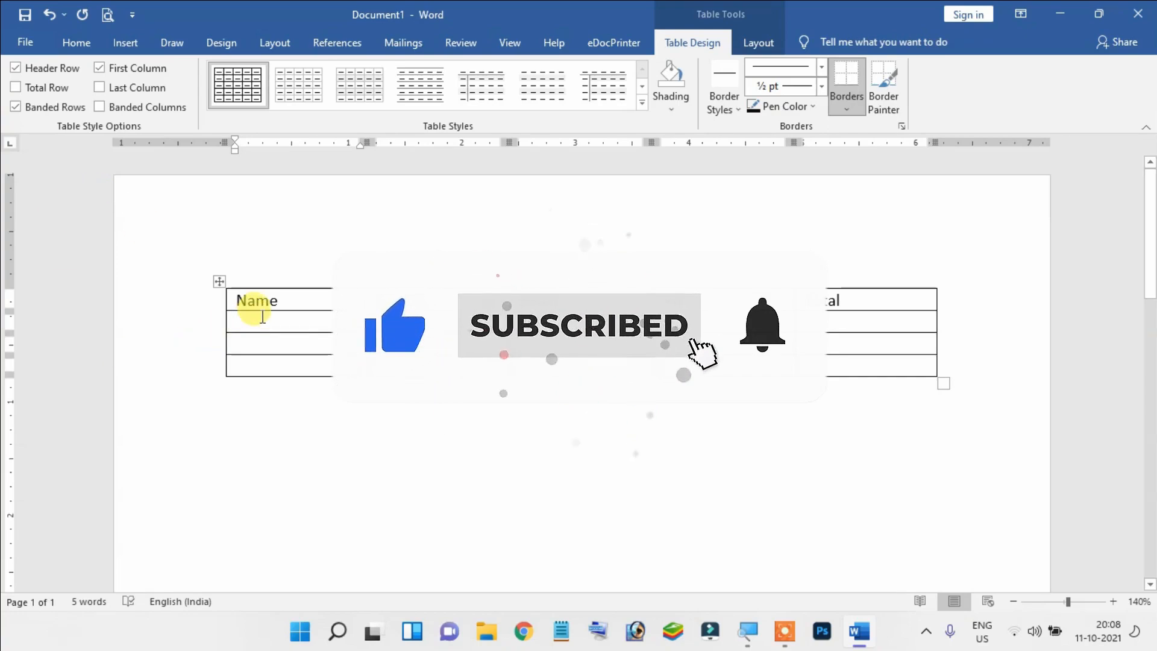
Enter JAN, FEB and MAR in the three rows of the Name column
{"action": "type", "text": "JAN"}
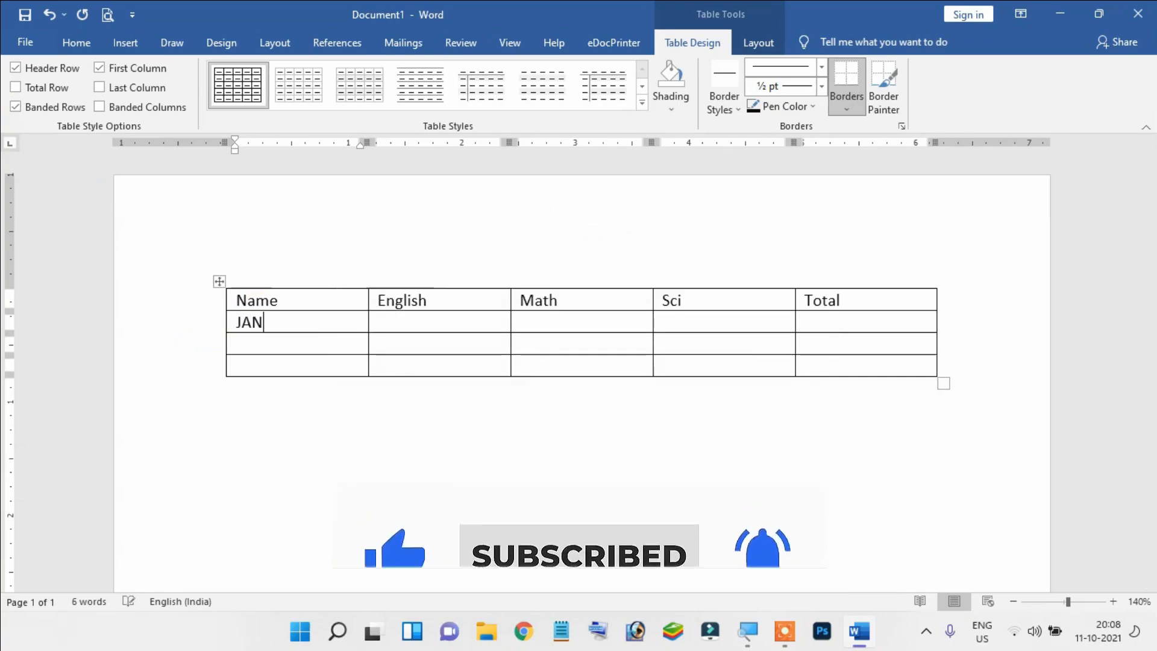
{"action": "key", "text": "Down"}
{"action": "type", "text": "FEB"}
{"action": "key", "text": "Down"}
{"action": "type", "text": "M"}
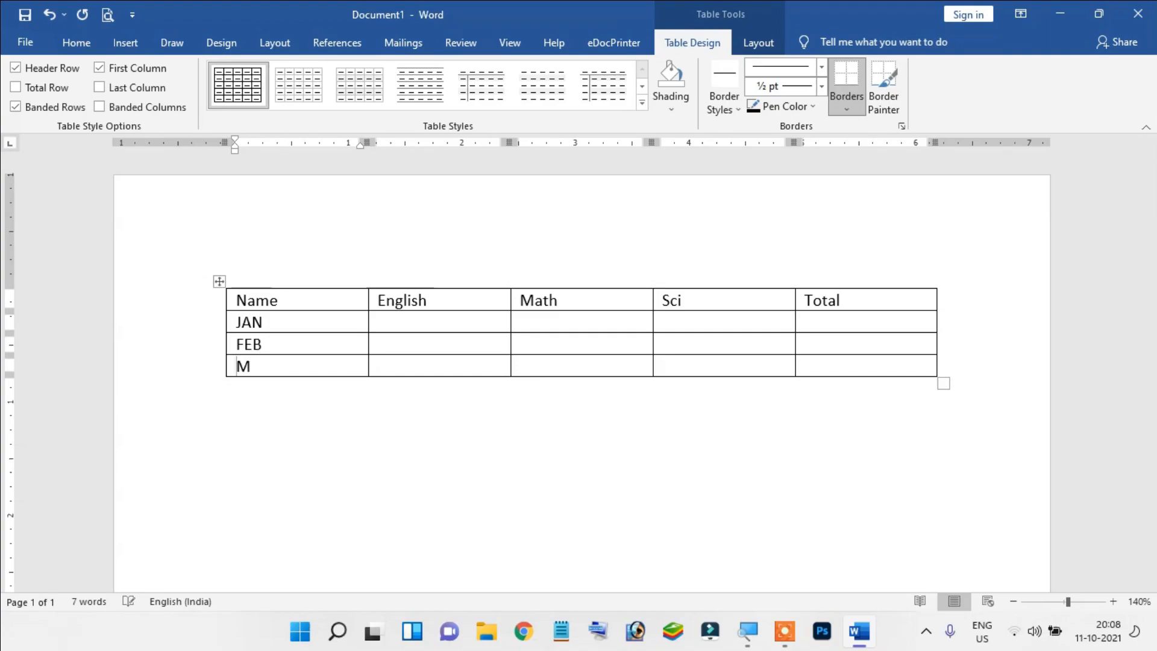
{"action": "type", "text": "AR"}
Enter 58, 42 and 63 in the English column for JAN, FEB and MAR
{"action": "key", "text": "Tab"}
{"action": "key", "text": "Up"}
{"action": "key", "text": "Up"}
{"action": "type", "text": "58 "}
{"action": "type", "text": "42 "}
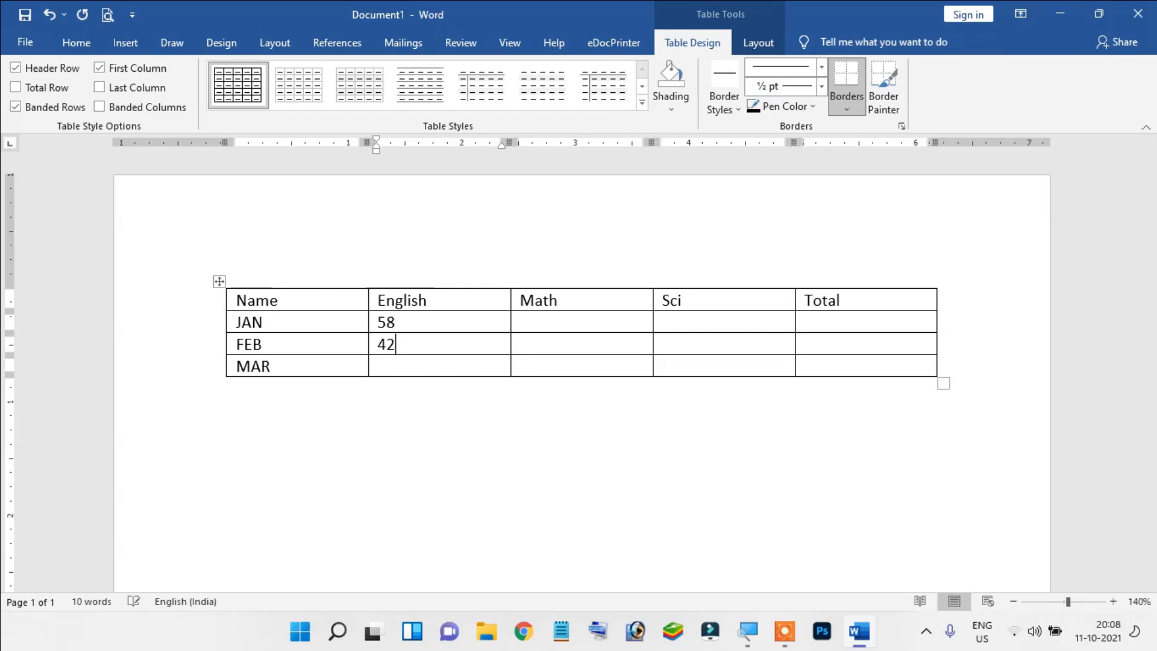
{"action": "type", "text": "63"}
Enter 47, 85 and 69 in the Math column for JAN, FEB and MAR
{"action": "key", "text": "Tab"}
{"action": "key", "text": "Up"}
{"action": "key", "text": "Up"}
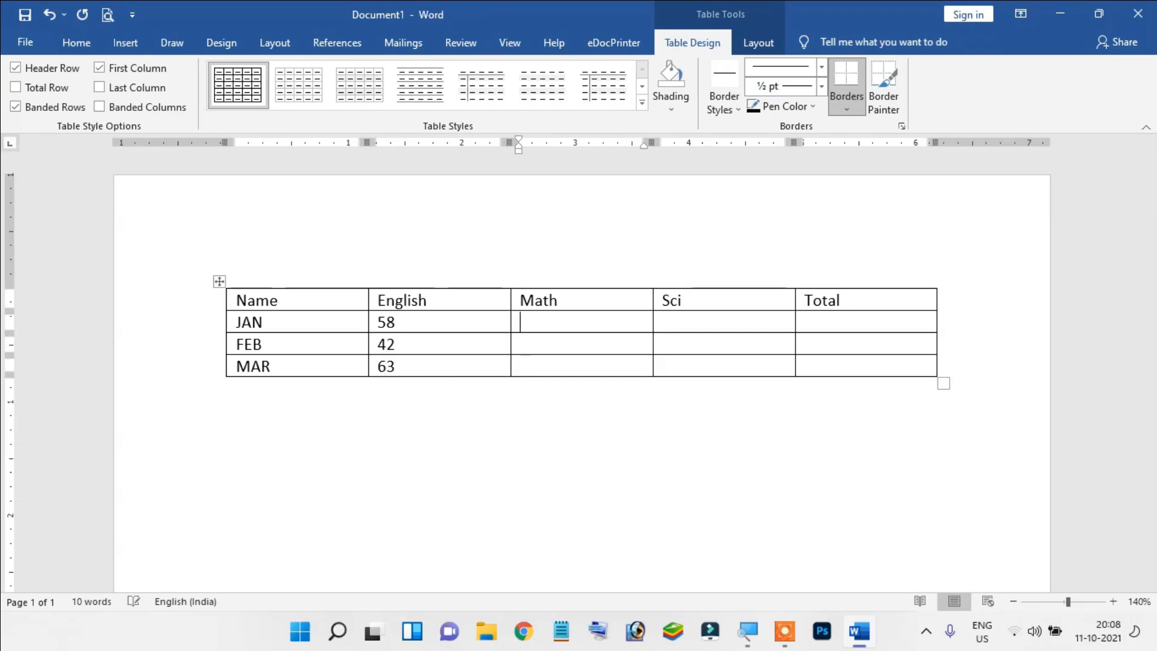
{"action": "type", "text": "69"}
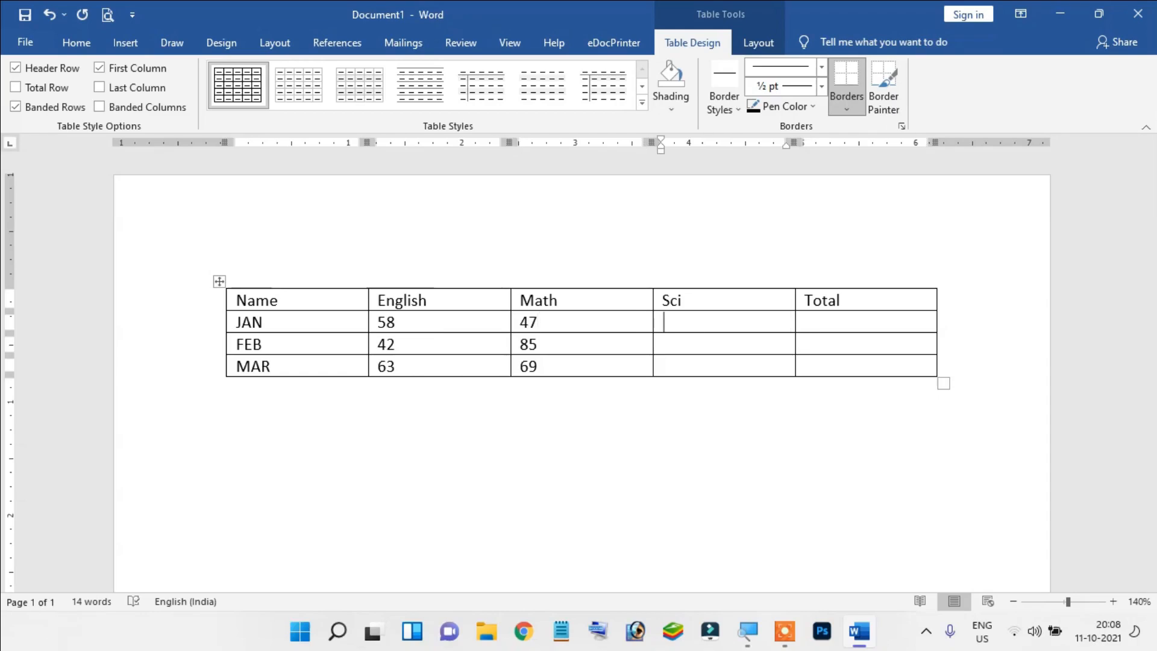
Enter 58, 74 and 56 in the Sci column for JAN, FEB and MAR
{"action": "type", "text": "58"}
{"action": "key", "text": "Down"}
{"action": "type", "text": "74"}
{"action": "key", "text": "Down"}
{"action": "key", "text": "Left"}
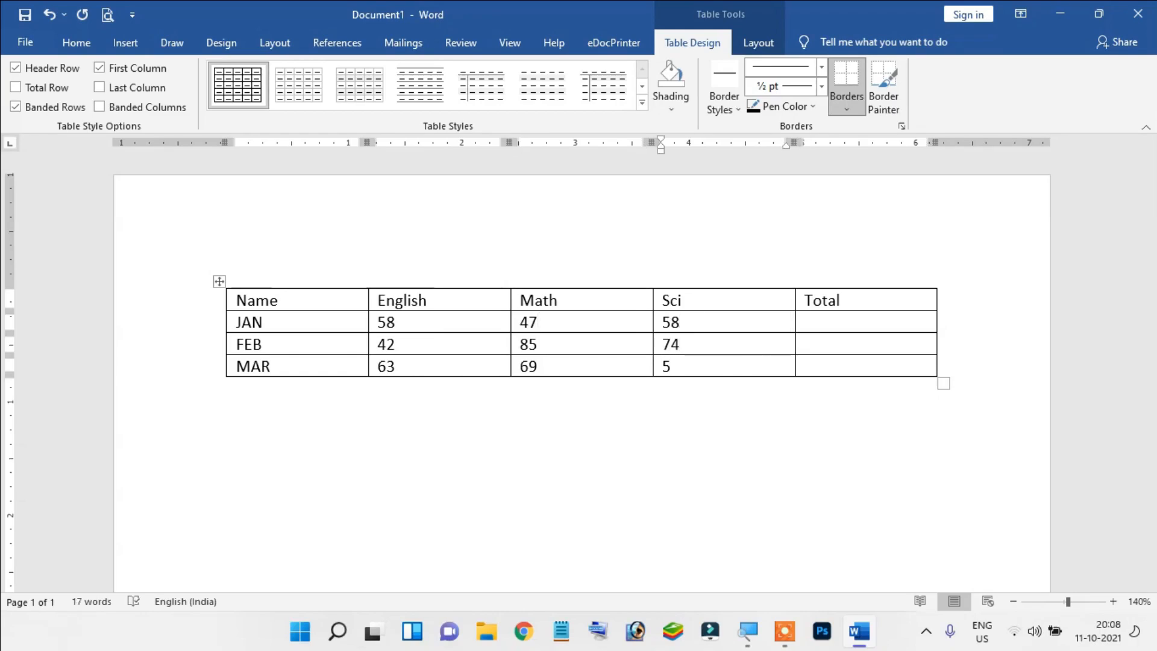
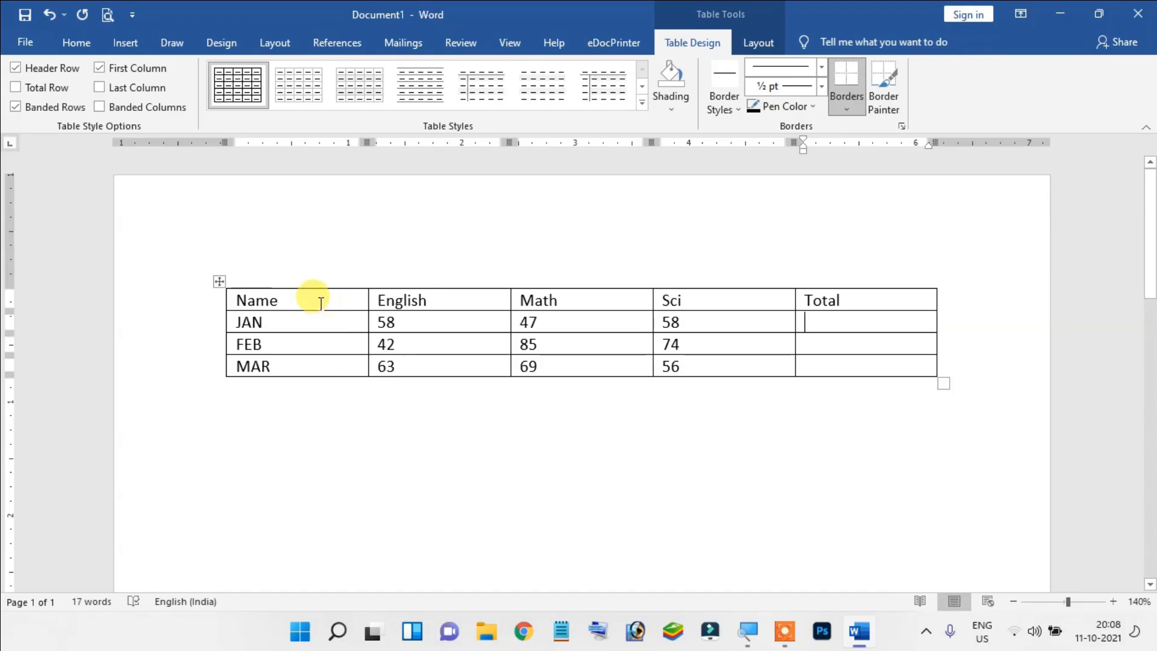
Write ROW, COLUMN and CELL on separate lines below the table and highlight the terms for explanation
{"action": "left_click", "coordinate": [311, 438]}
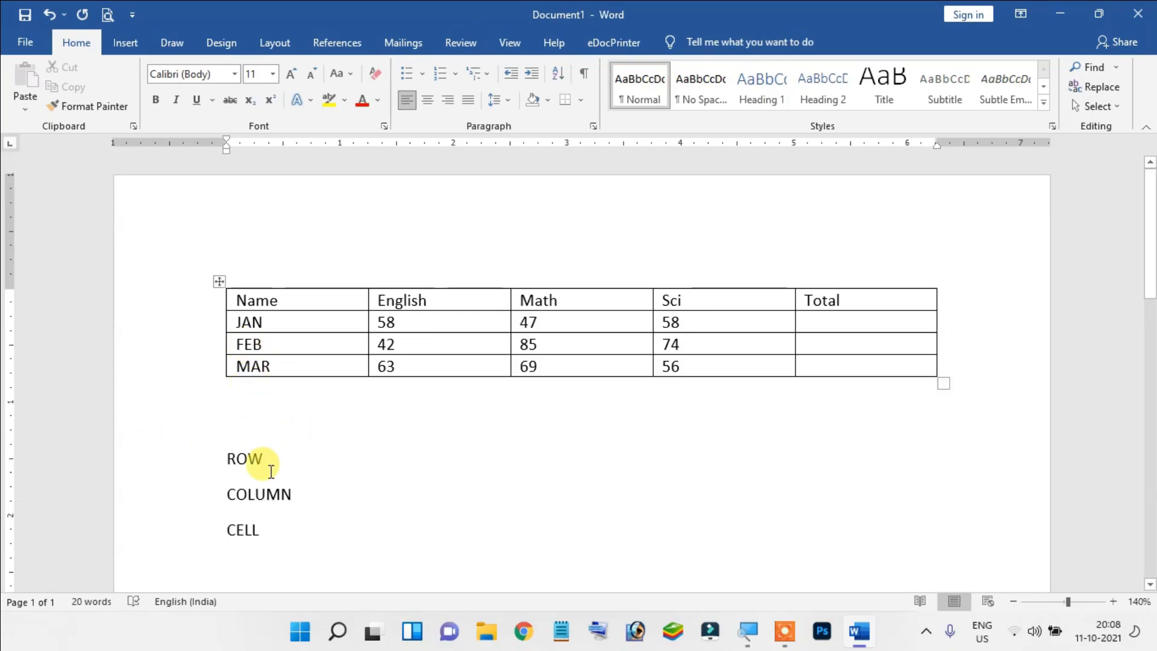
{"action": "left_click_drag", "start_coordinate": [230, 457], "coordinate": [269, 528]}
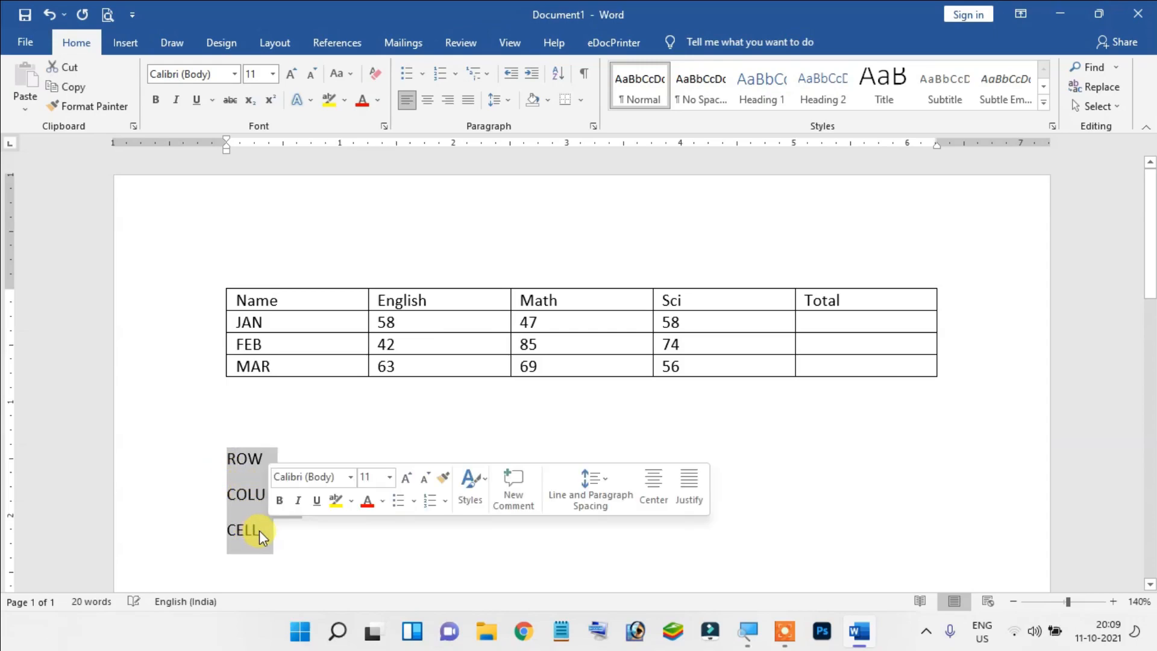
{"action": "left_click", "coordinate": [258, 533]}
{"action": "left_click", "coordinate": [254, 494]}
{"action": "left_click_drag", "start_coordinate": [269, 459], "coordinate": [212, 453]}
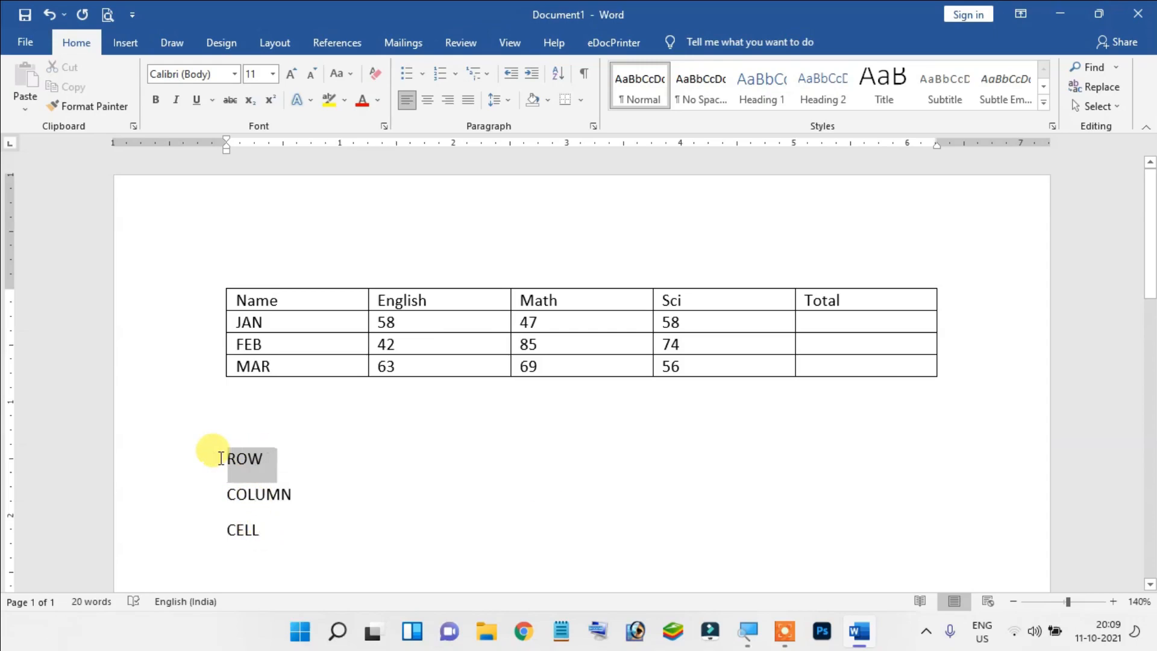
{"action": "left_click", "coordinate": [335, 476]}
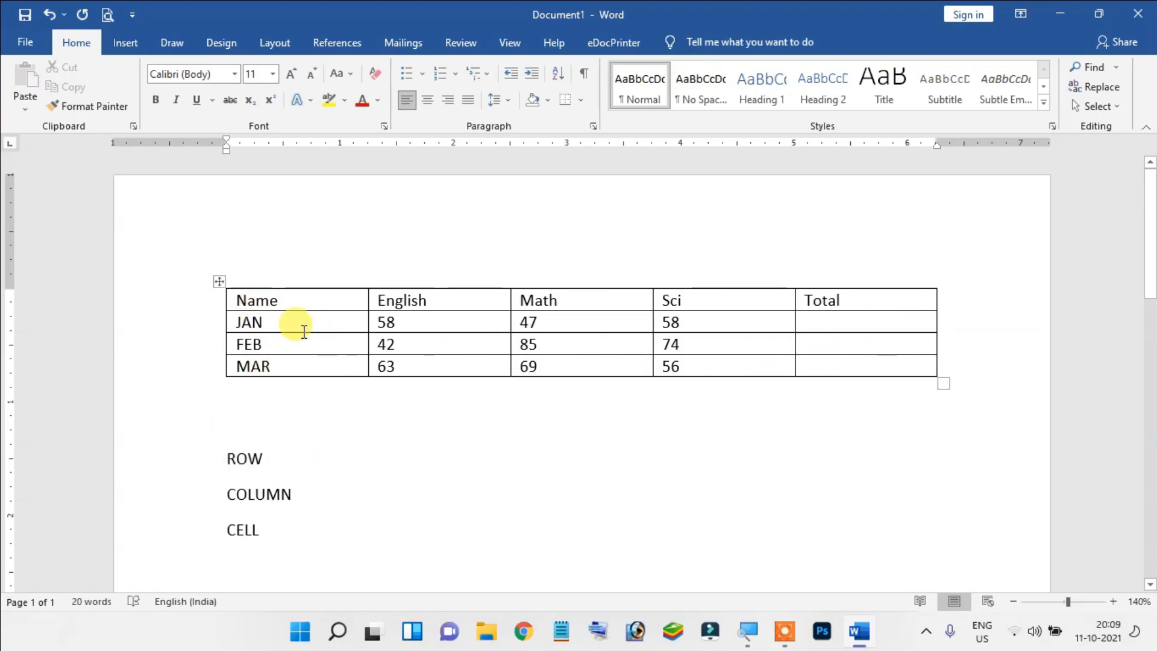
Select the table's header row and each of its columns to illustrate what a row and a column are
{"action": "left_click_drag", "start_coordinate": [239, 300], "coordinate": [839, 305]}
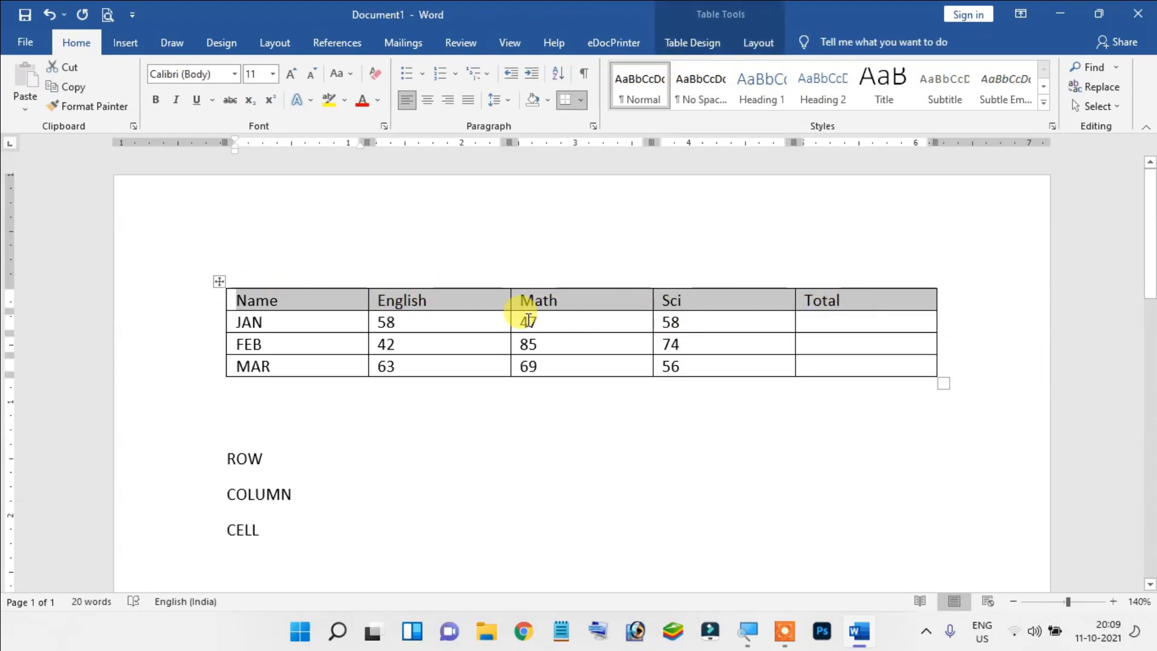
{"action": "left_click", "coordinate": [328, 339]}
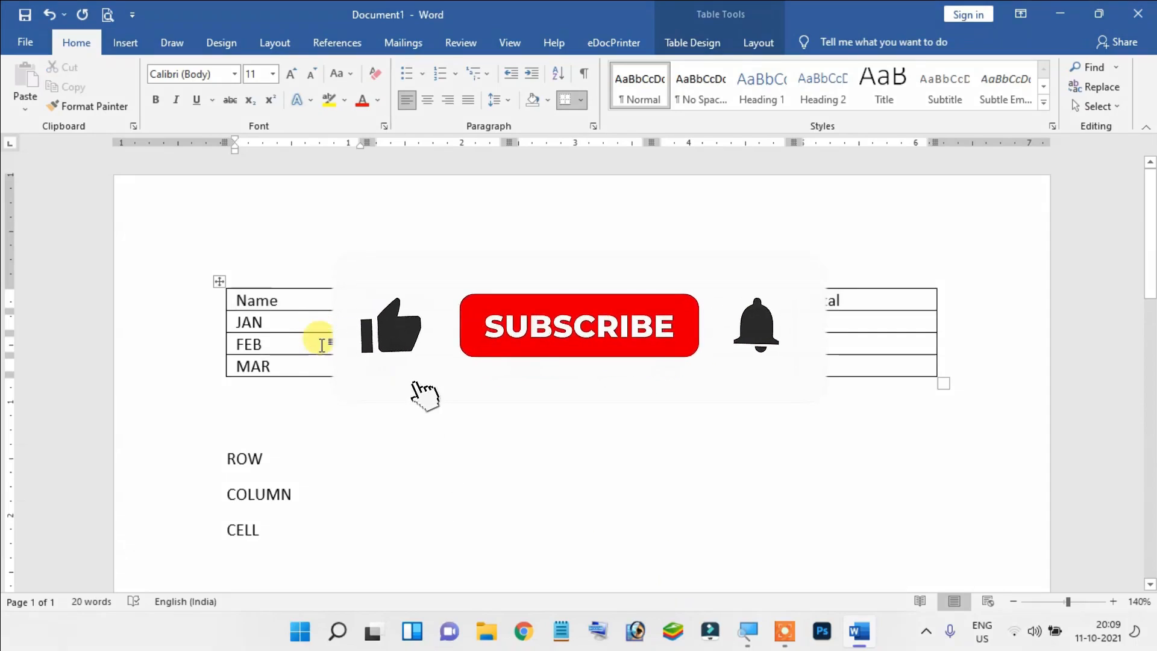
{"action": "left_click", "coordinate": [282, 276]}
{"action": "left_click", "coordinate": [422, 277]}
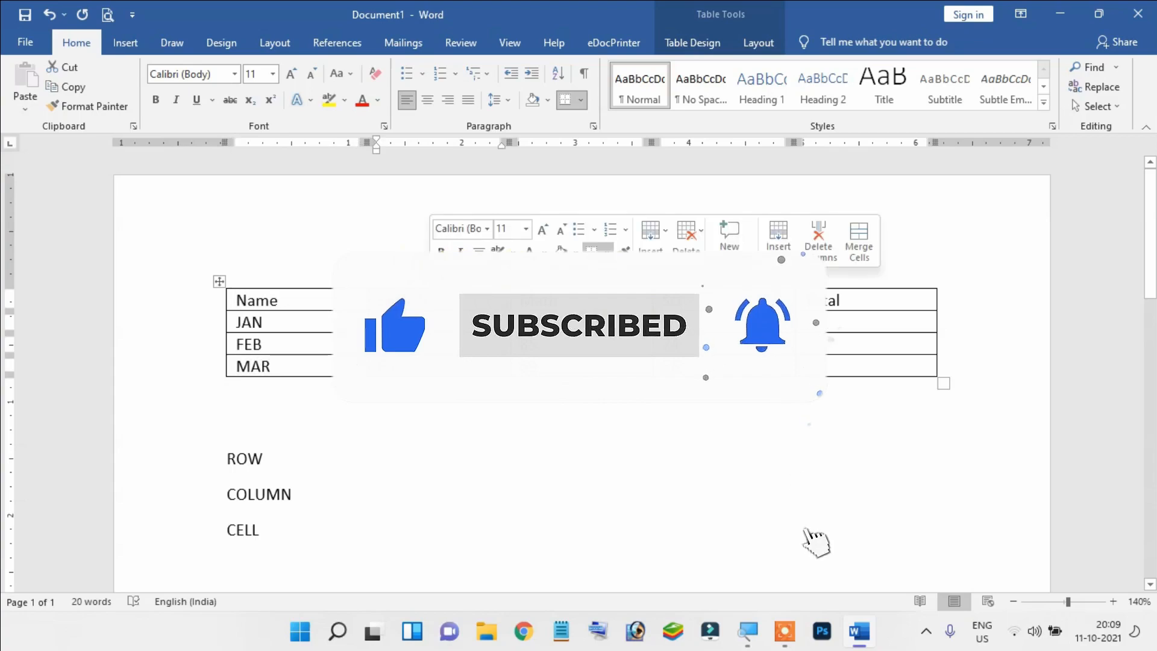
{"action": "left_click", "coordinate": [557, 277]}
{"action": "left_click", "coordinate": [696, 276]}
{"action": "left_click", "coordinate": [796, 279]}
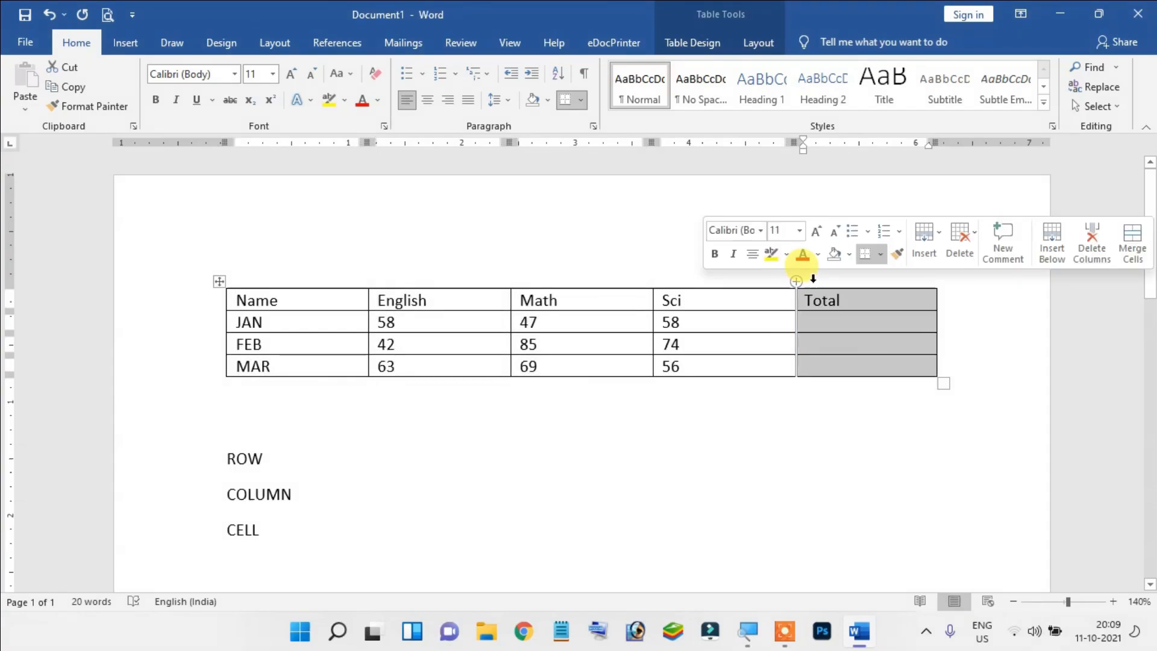
Highlight the text in the Name cell and the word CELL below the table to illustrate a cell
{"action": "left_click", "coordinate": [268, 300]}
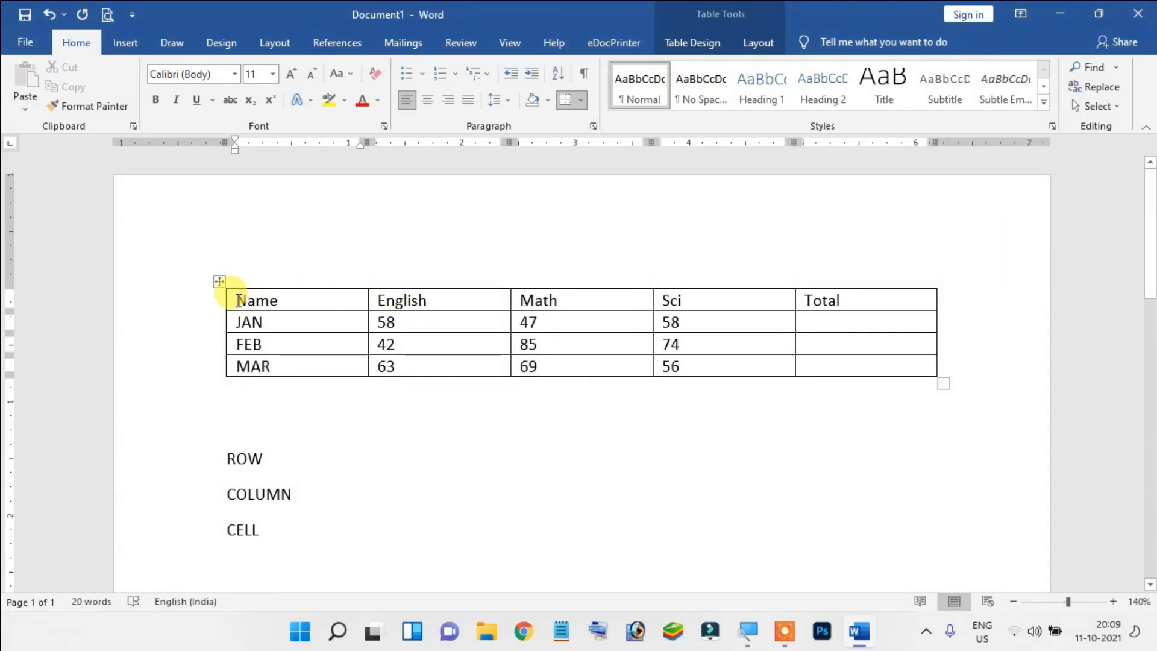
{"action": "left_click_drag", "start_coordinate": [235, 299], "coordinate": [302, 297]}
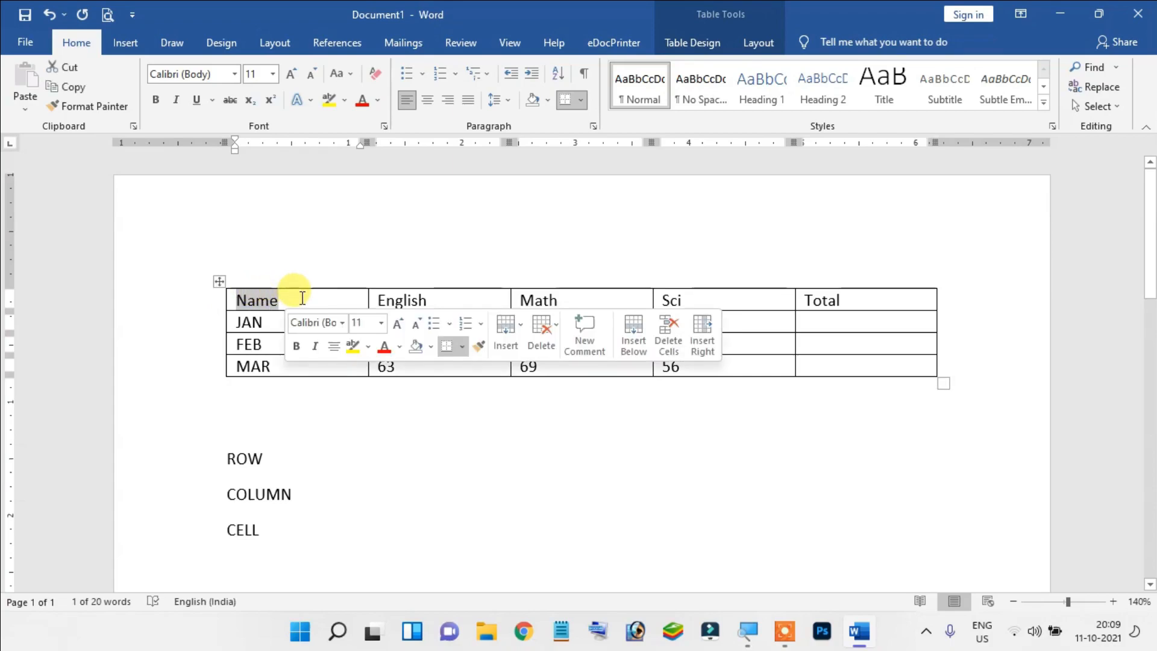
{"action": "left_click_drag", "start_coordinate": [272, 530], "coordinate": [230, 532]}
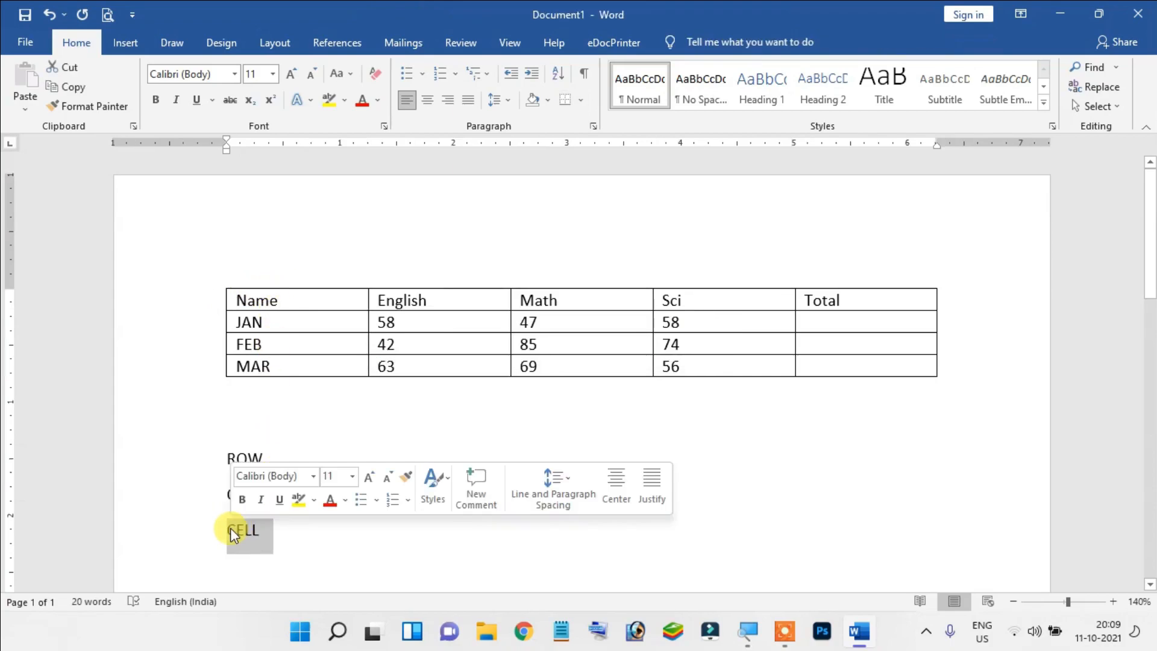
Go over the header row, the Name column and the Name cell again as examples of row, column and cell
{"action": "left_click", "coordinate": [227, 422]}
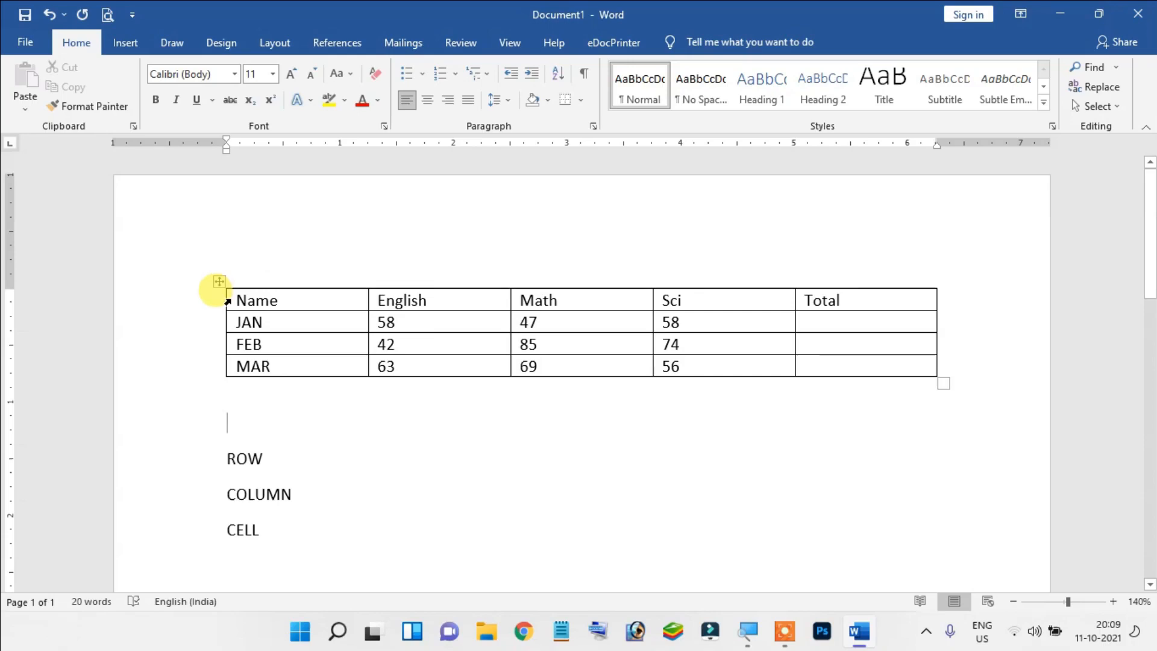
{"action": "left_click_drag", "start_coordinate": [227, 294], "coordinate": [771, 304]}
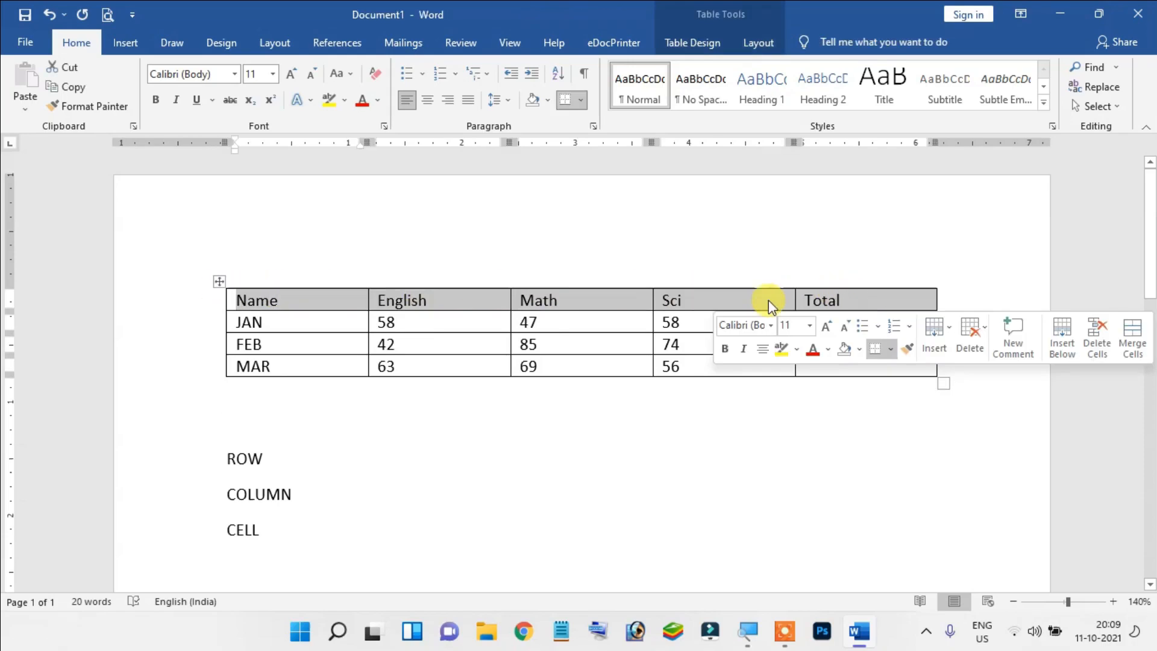
{"action": "left_click", "coordinate": [326, 303]}
{"action": "left_click", "coordinate": [303, 272]}
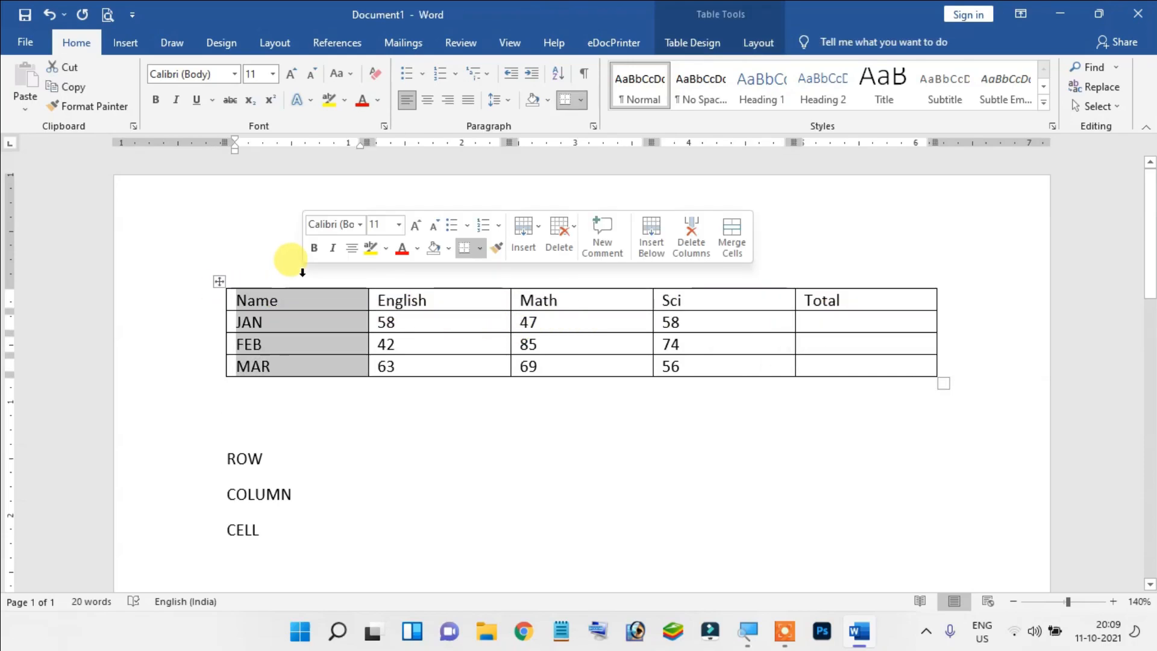
{"action": "left_click", "coordinate": [239, 300]}
{"action": "double_click", "coordinate": [249, 299]}
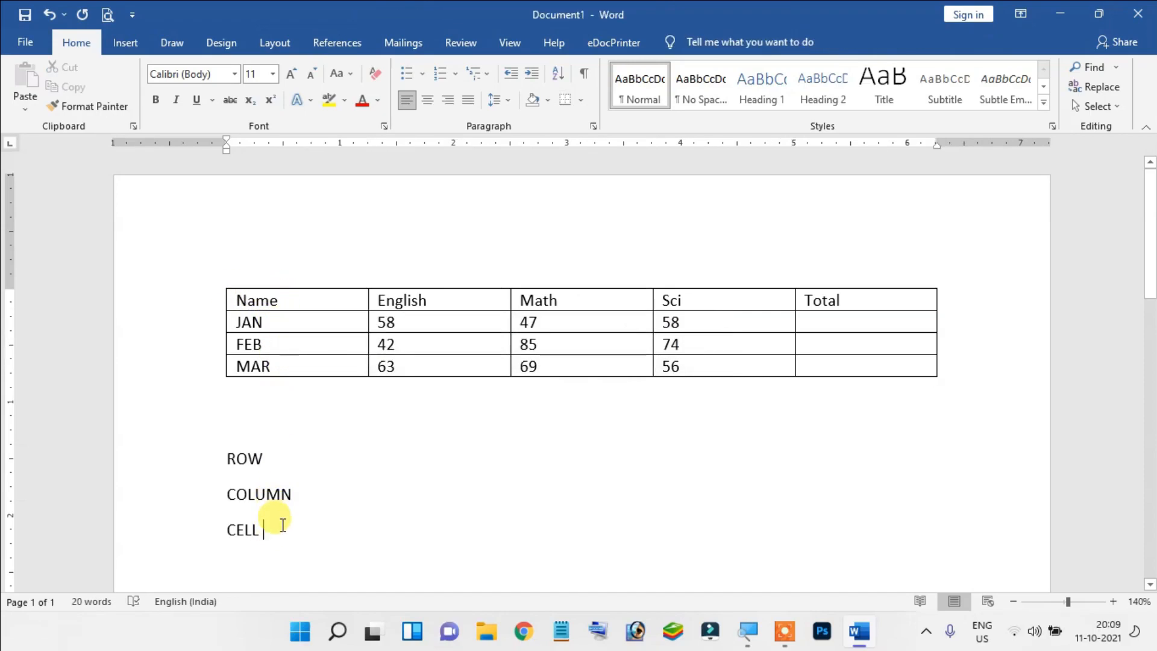
Delete the ROW, COLUMN and CELL lines below the table
{"action": "left_click_drag", "start_coordinate": [271, 536], "coordinate": [227, 458]}
{"action": "key", "text": "BackSpace"}
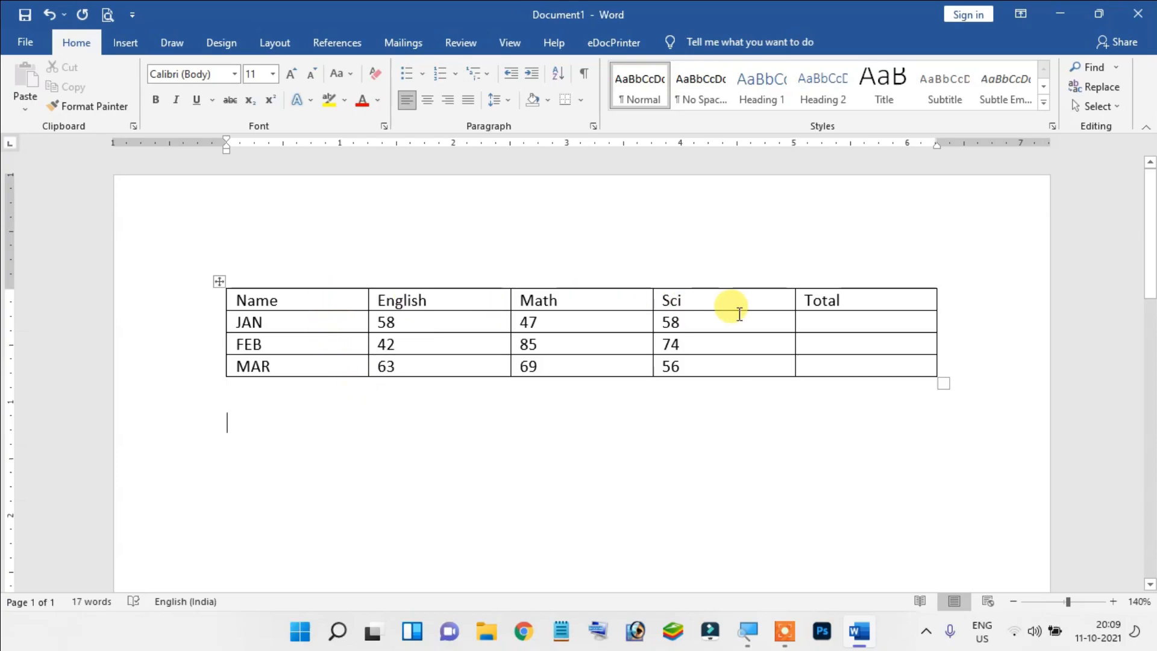
Calculate JAN's total by inserting the table formula =SUM(LEFT) in the Total cell of that row
{"action": "left_click", "coordinate": [314, 328]}
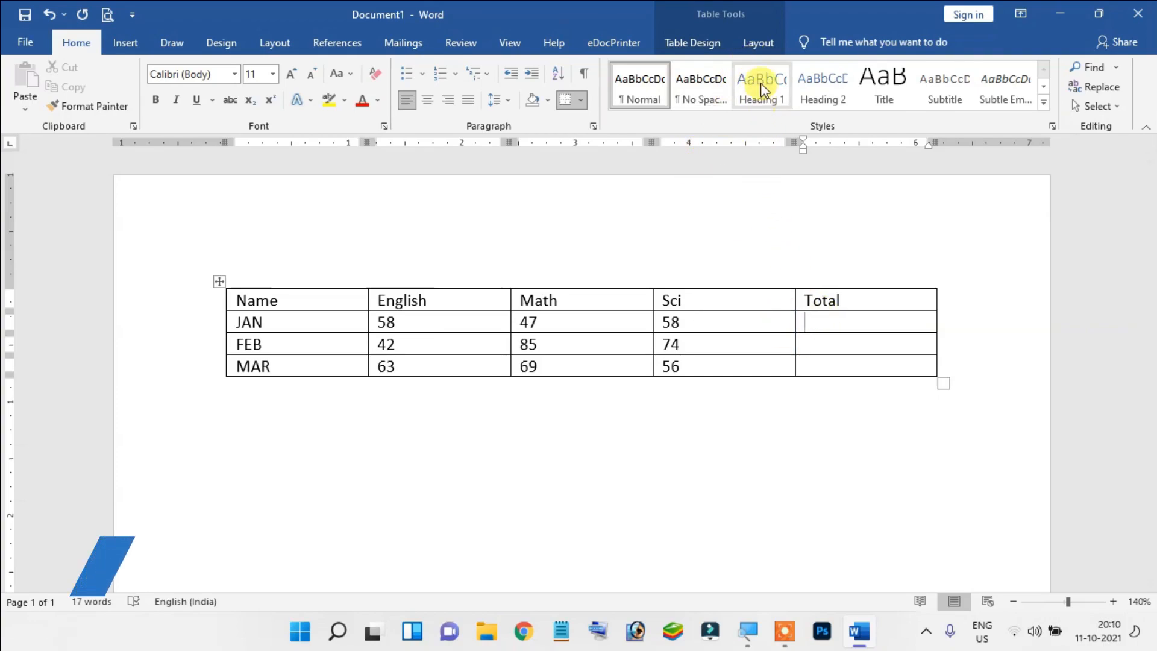
{"action": "left_click", "coordinate": [762, 44]}
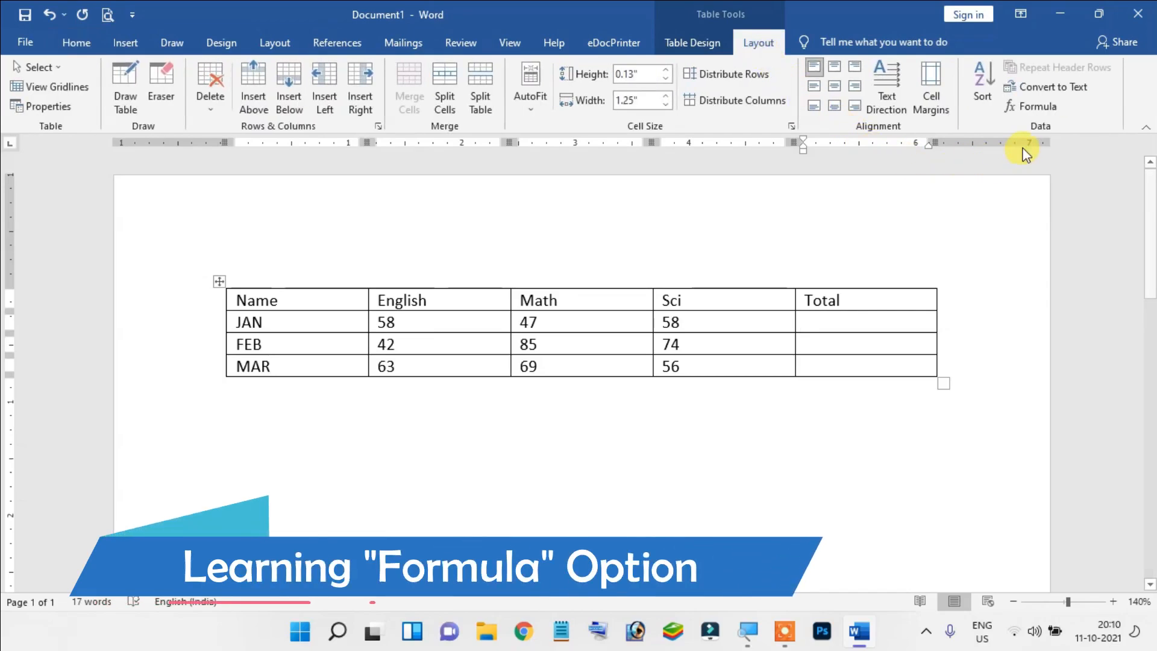
{"action": "left_click", "coordinate": [1029, 111]}
{"action": "left_click", "coordinate": [1029, 111]}
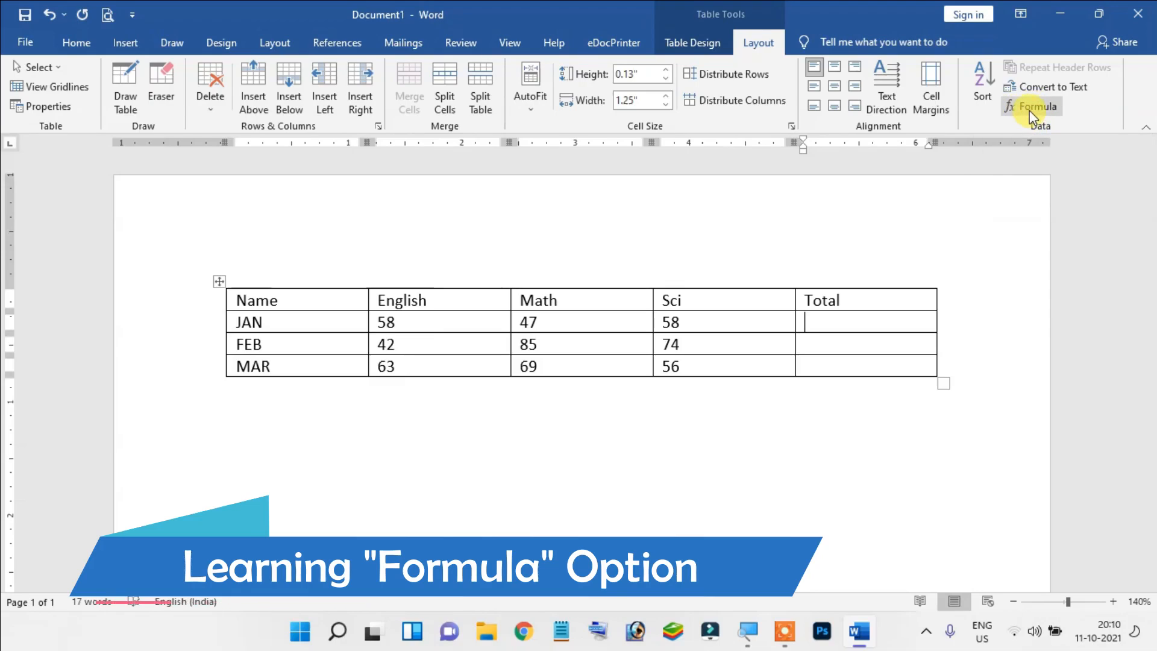
{"action": "left_click_drag", "start_coordinate": [829, 404], "coordinate": [756, 413]}
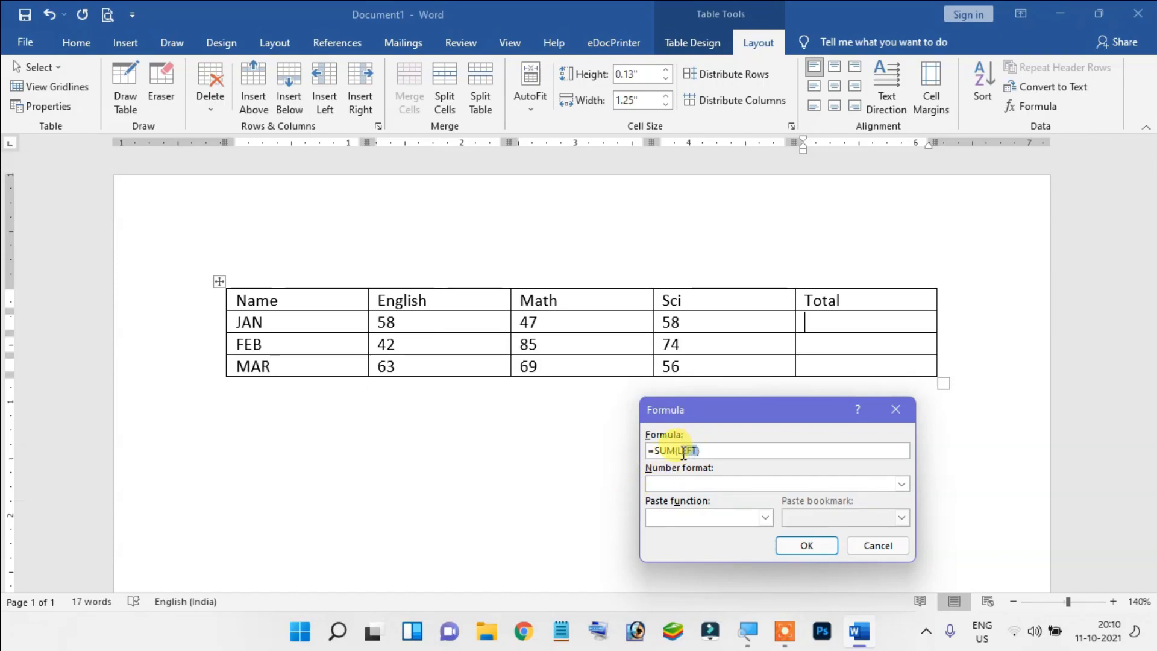
{"action": "left_click_drag", "start_coordinate": [692, 455], "coordinate": [710, 453]}
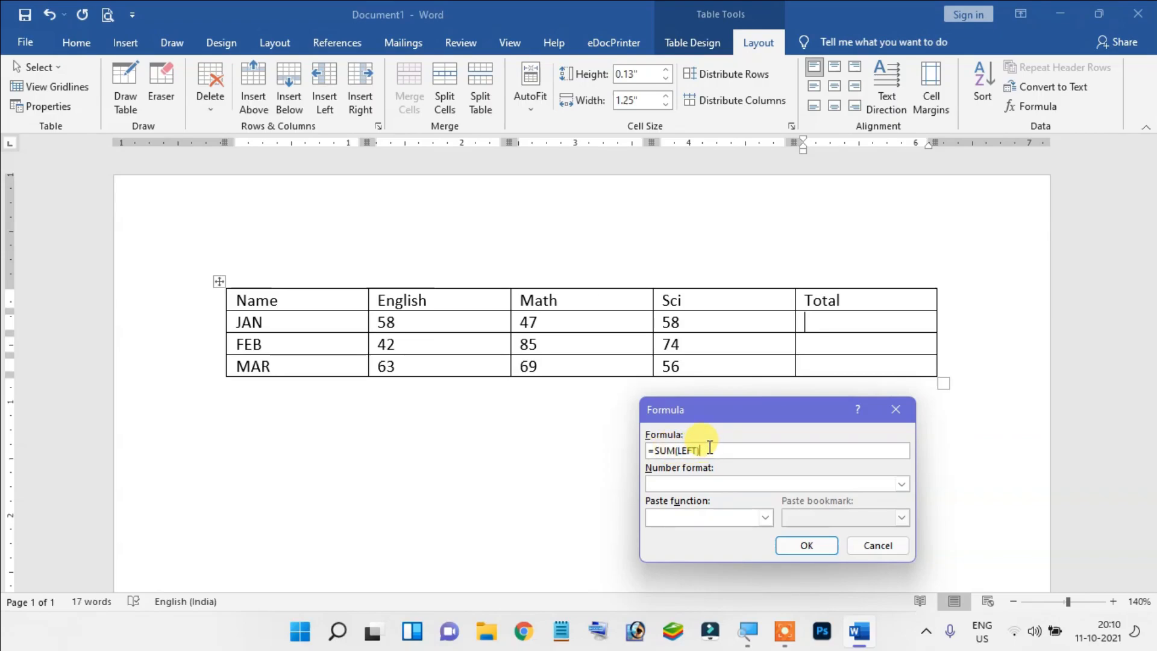
{"action": "left_click_drag", "start_coordinate": [710, 414], "coordinate": [793, 413]}
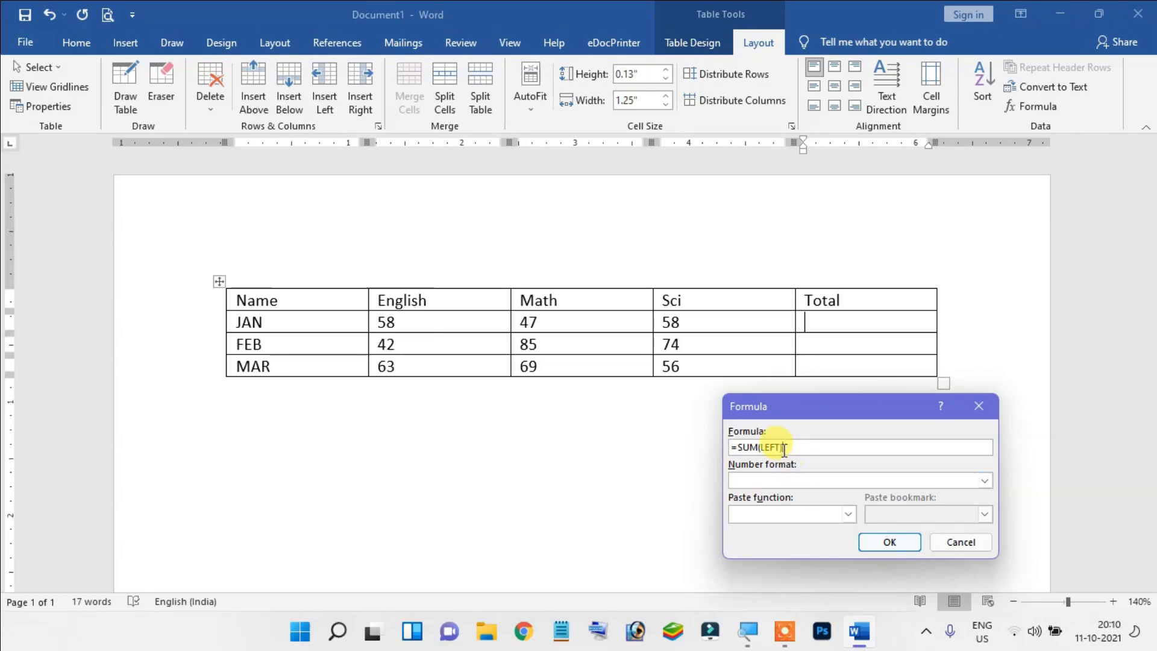
{"action": "left_click_drag", "start_coordinate": [765, 447], "coordinate": [761, 446]}
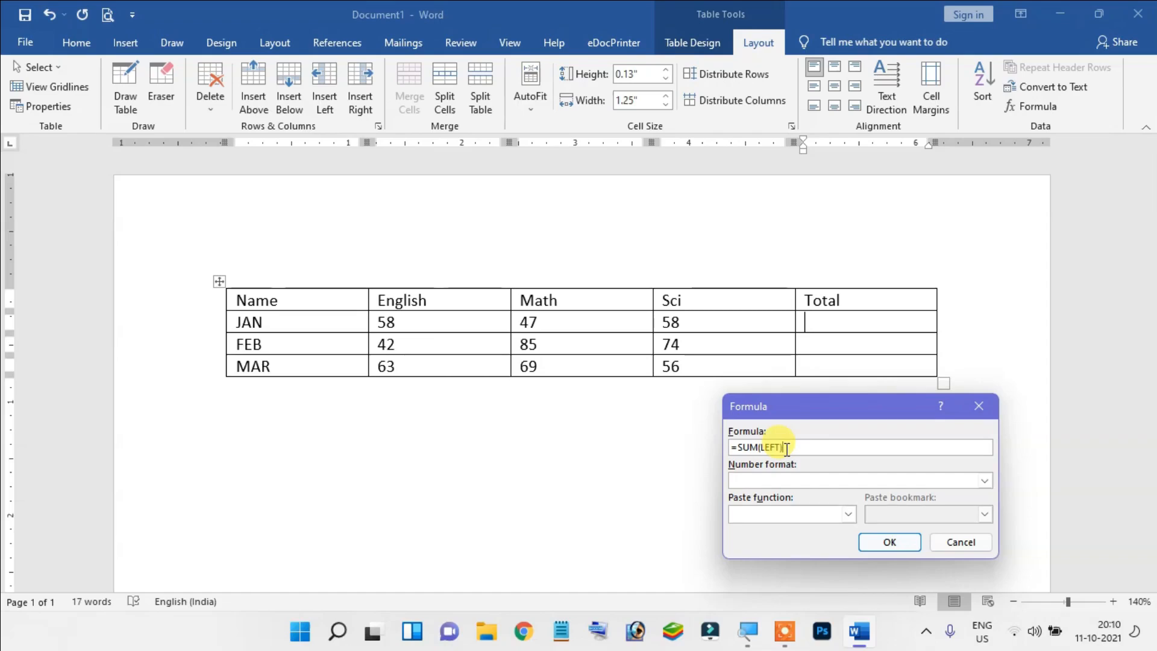
{"action": "left_click", "coordinate": [880, 543]}
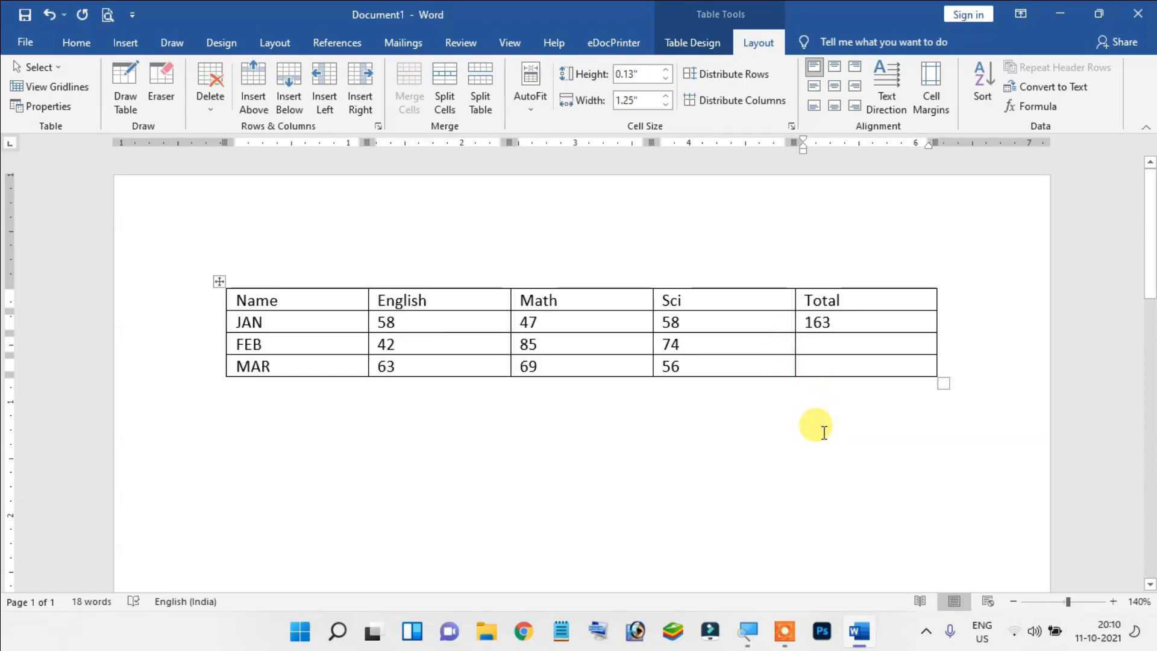
Insert the table formula =SUM(ABOVE) in FEB's Total cell and highlight its result against JAN's total
{"action": "left_click", "coordinate": [1043, 107]}
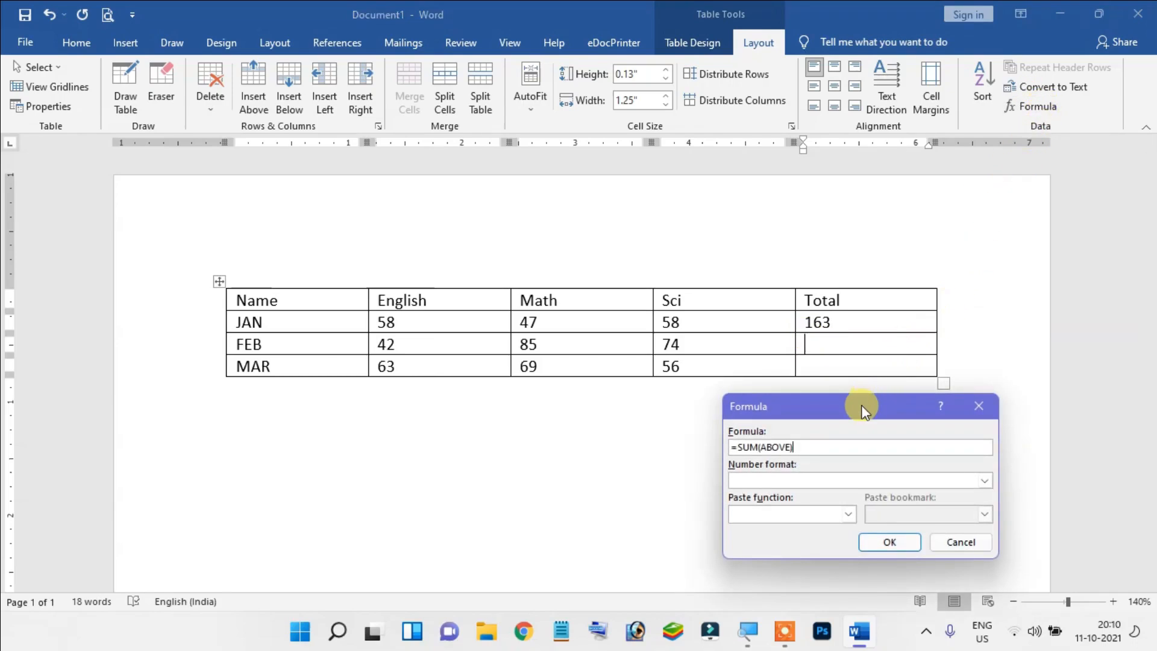
{"action": "mouse_move", "coordinate": [864, 412]}
{"action": "left_mouse_down"}
{"action": "mouse_move", "coordinate": [836, 408]}
{"action": "mouse_move", "coordinate": [858, 415]}
{"action": "left_mouse_up"}
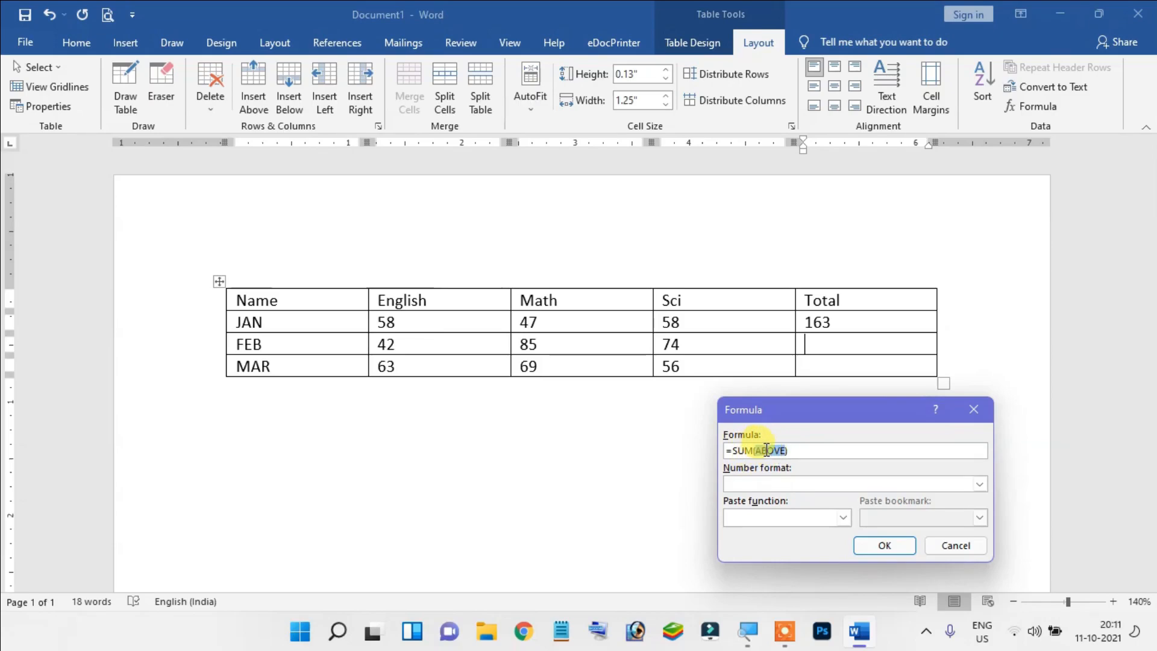
{"action": "left_click", "coordinate": [795, 454]}
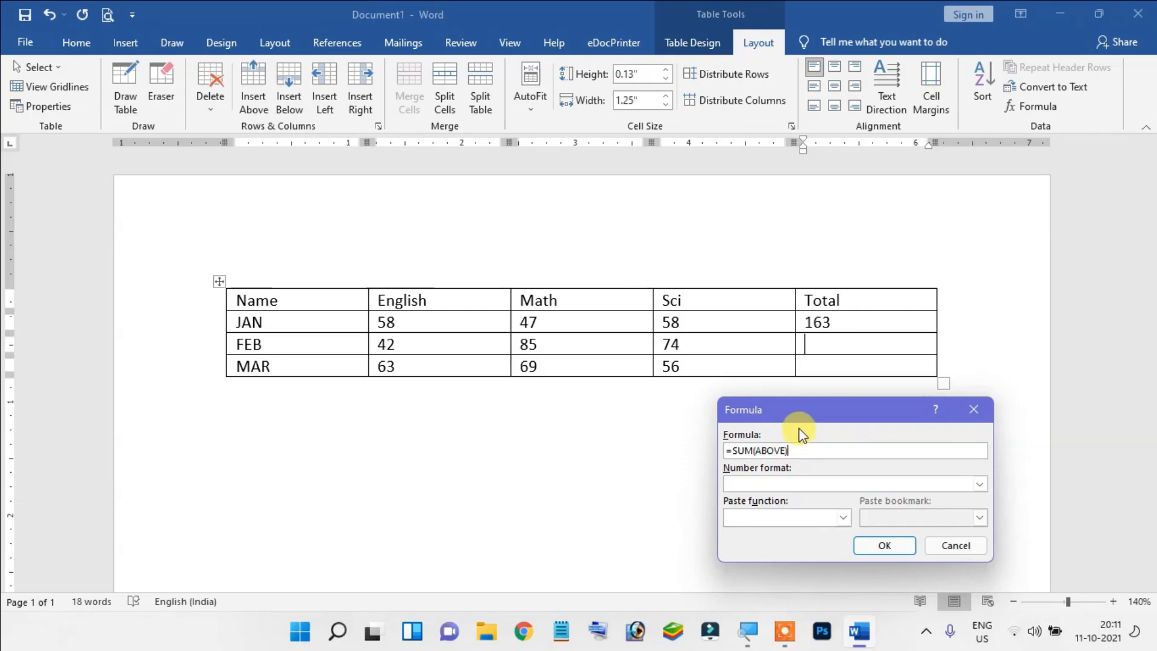
{"action": "left_click_drag", "start_coordinate": [805, 406], "coordinate": [858, 369]}
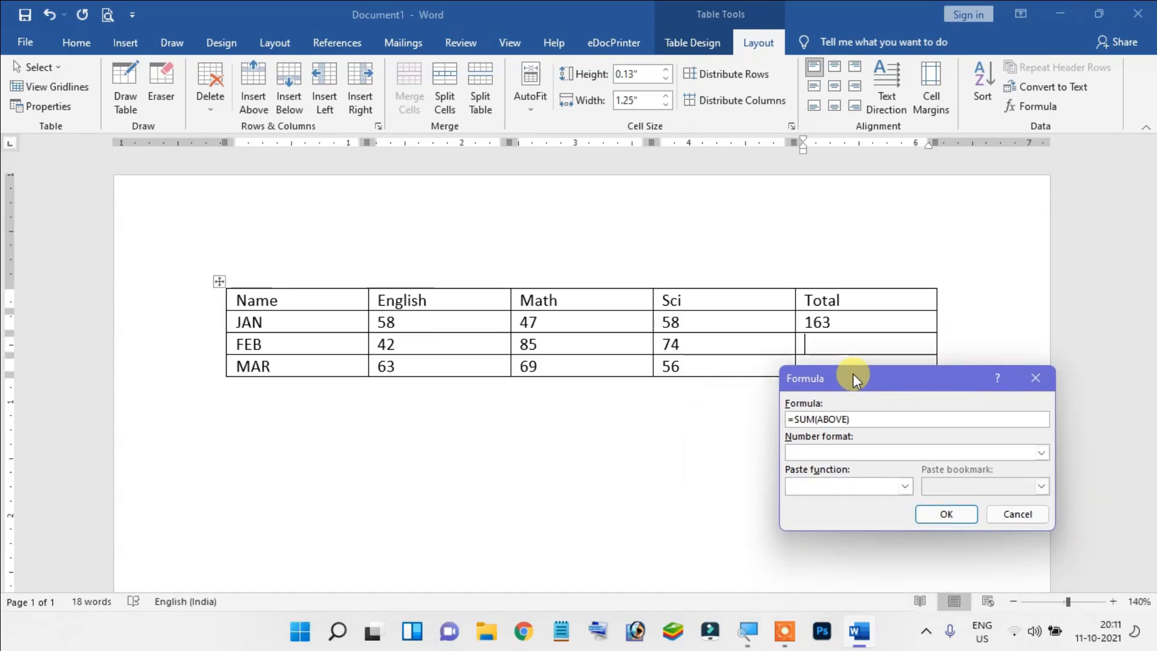
{"action": "left_click", "coordinate": [932, 505]}
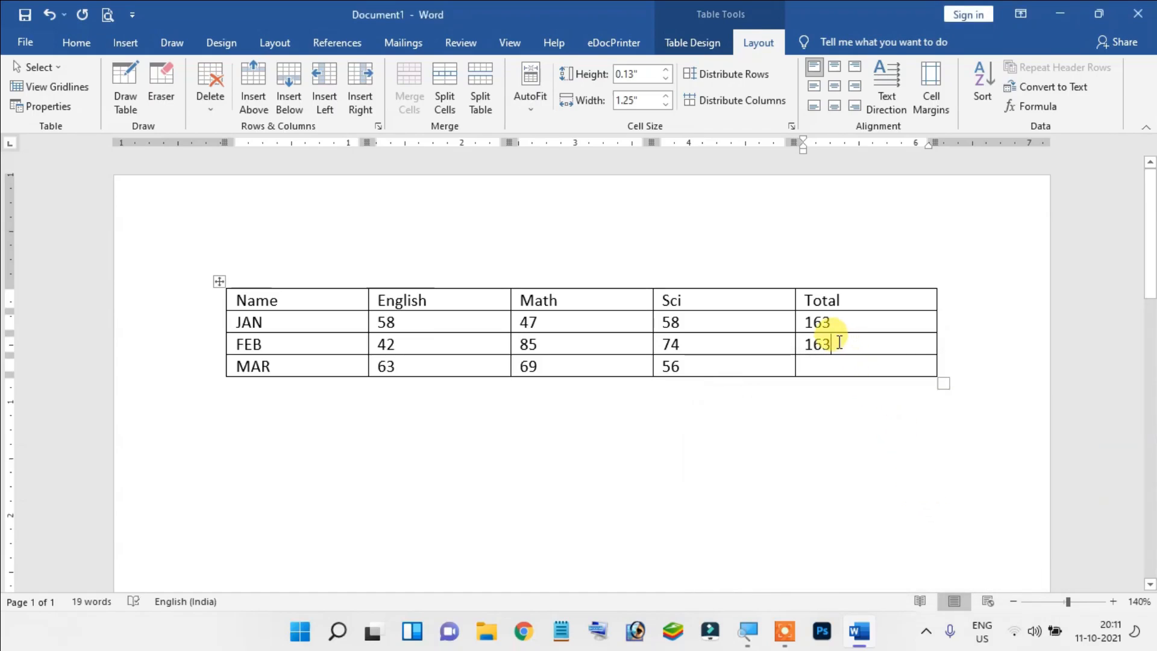
{"action": "double_click", "coordinate": [819, 344]}
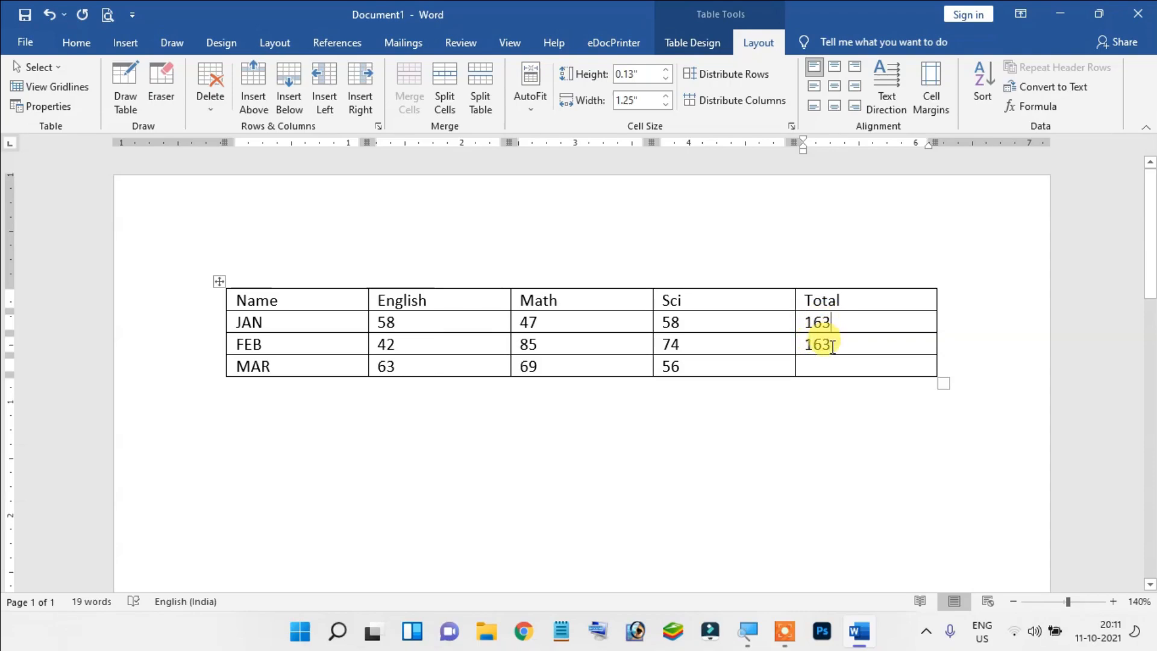
{"action": "left_click", "coordinate": [832, 346]}
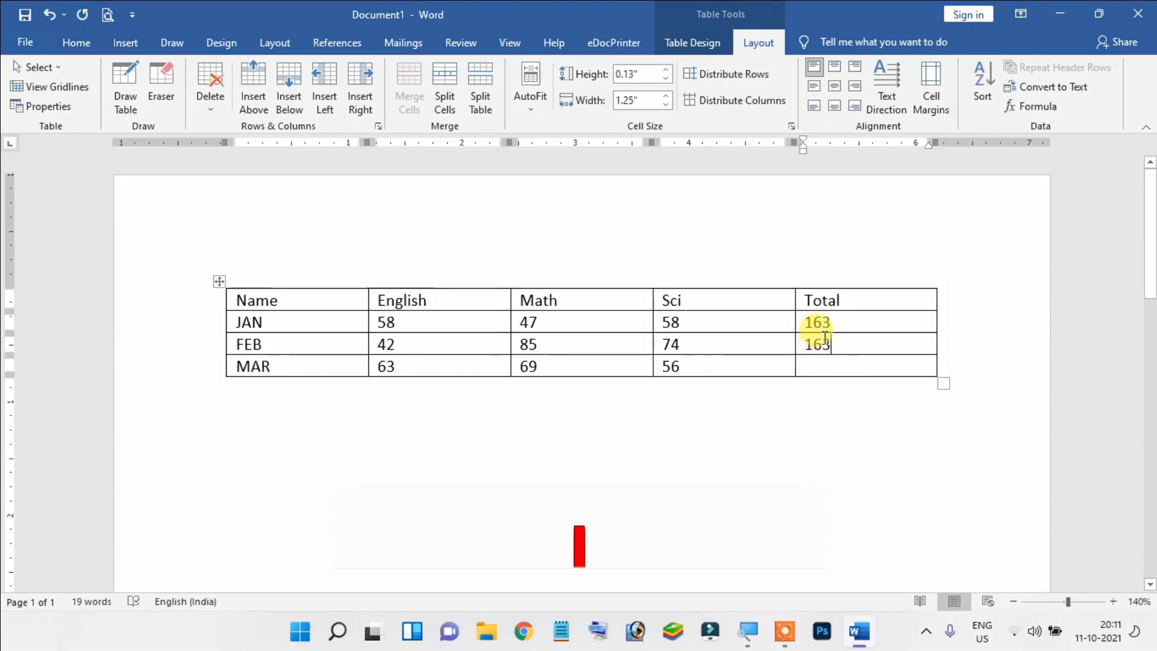
{"action": "left_click_drag", "start_coordinate": [835, 344], "coordinate": [806, 345]}
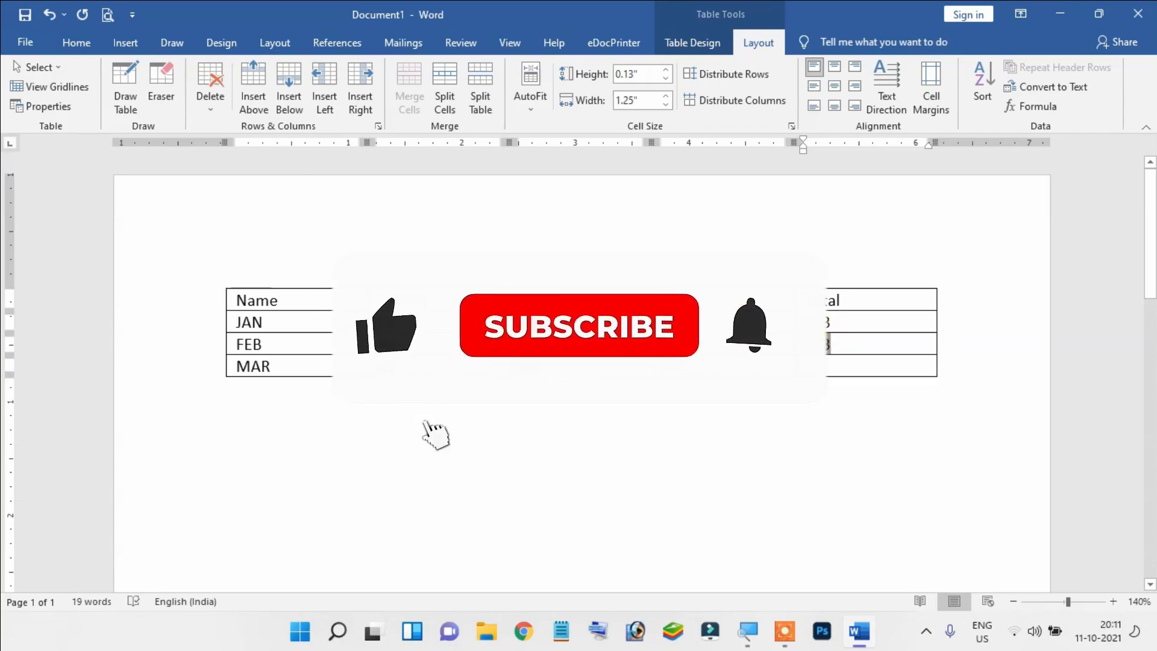
Insert the table formula =SUM(ABOVE) in MAR's Total cell and highlight the two totals above it
{"action": "left_click", "coordinate": [856, 346]}
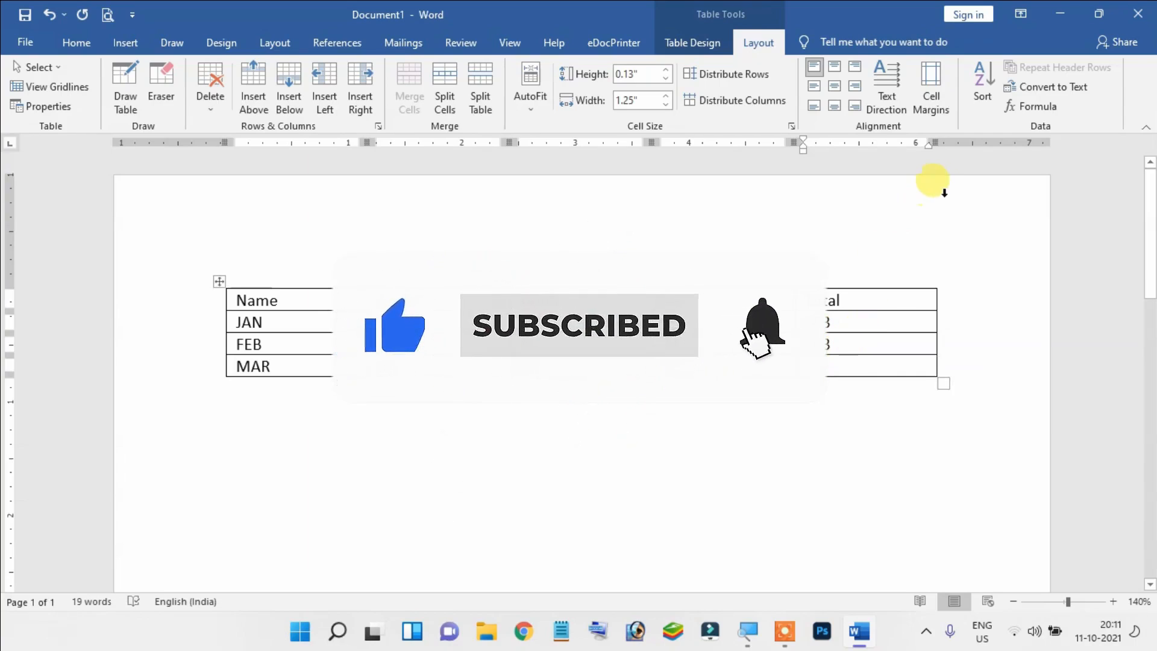
{"action": "left_click", "coordinate": [1029, 106]}
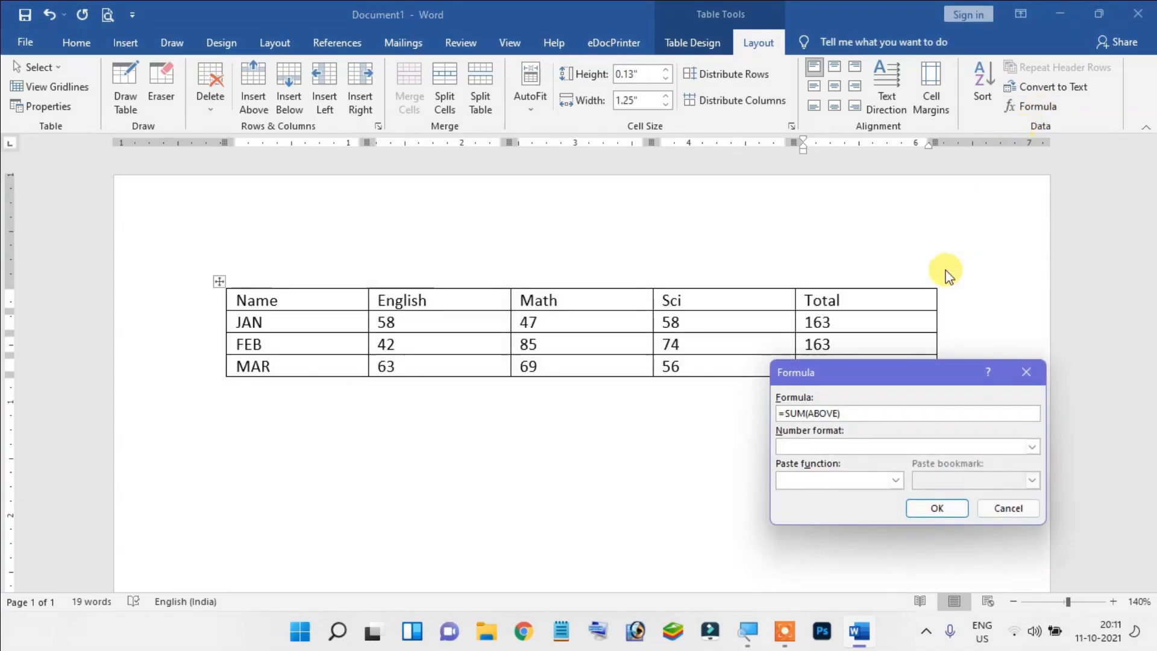
{"action": "left_click", "coordinate": [939, 509]}
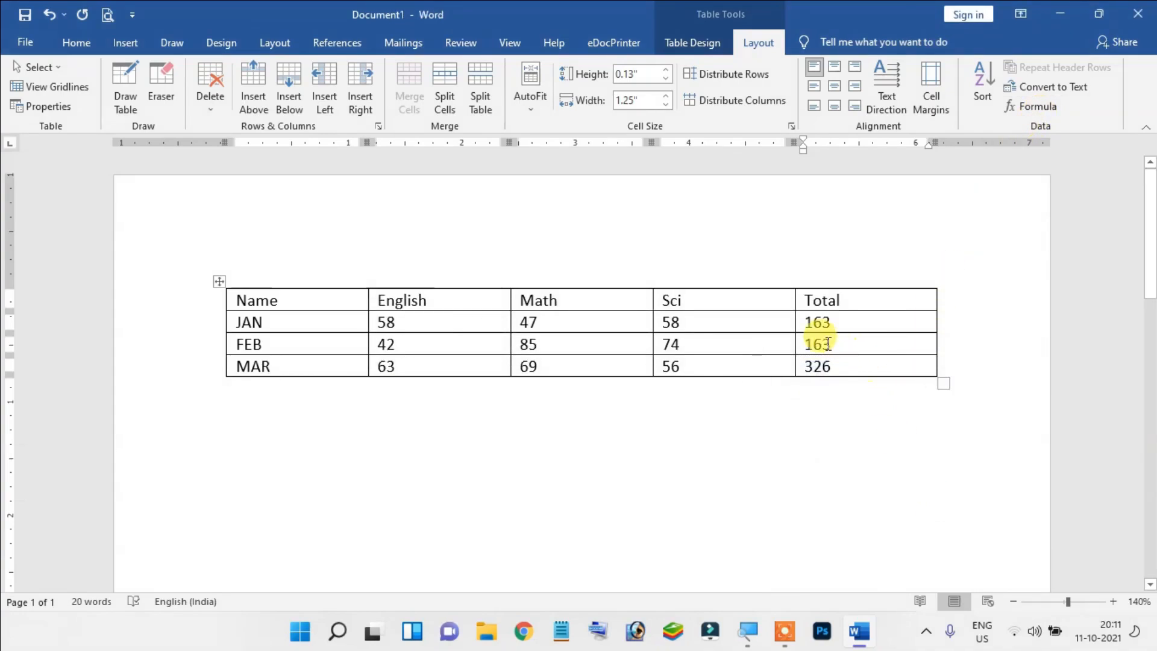
{"action": "left_click_drag", "start_coordinate": [806, 318], "coordinate": [815, 344]}
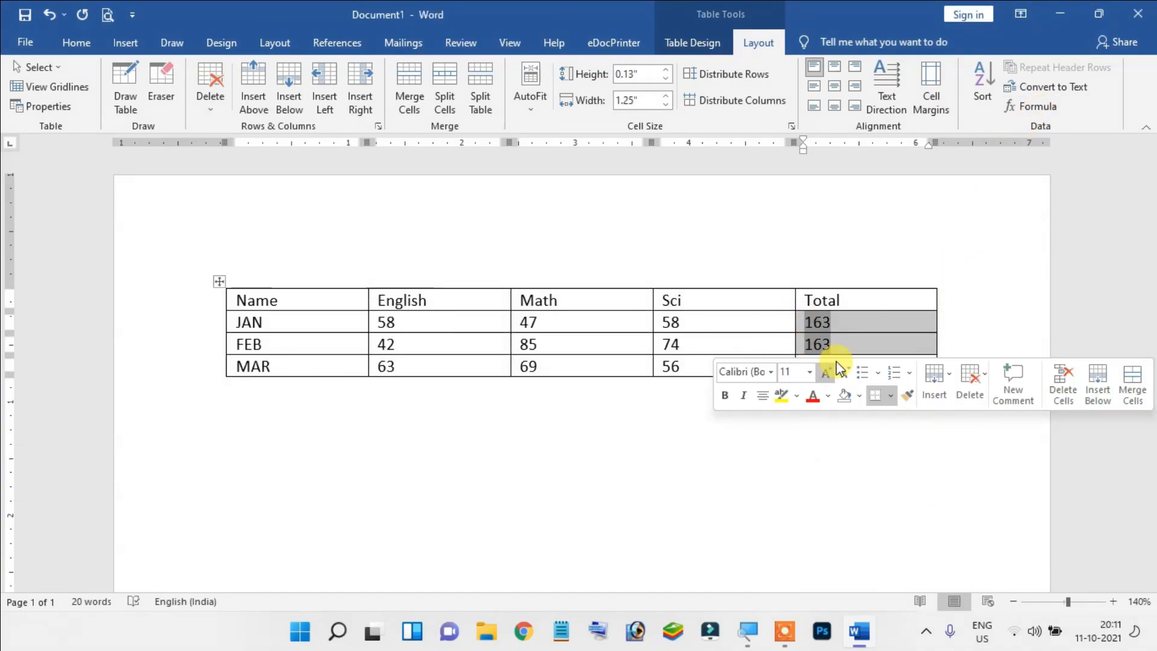
{"action": "left_click", "coordinate": [831, 366]}
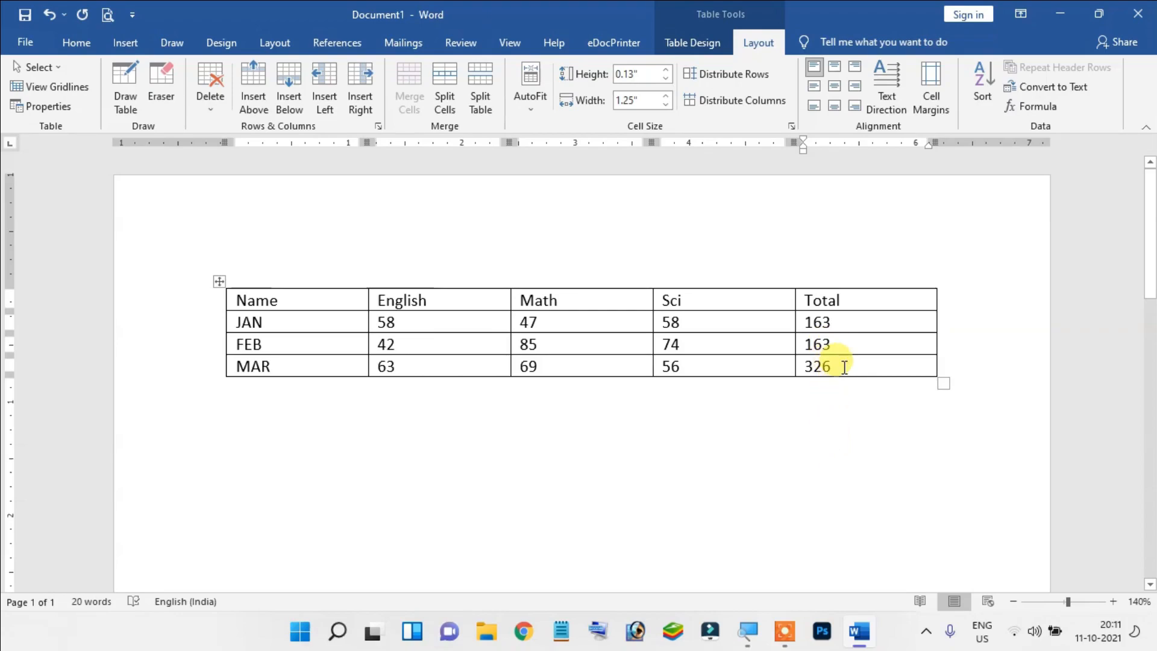
Clear the FEB and MAR totals and insert the table formula =SUM(LEFT) in FEB's Total cell
{"action": "left_click_drag", "start_coordinate": [845, 367], "coordinate": [811, 346]}
{"action": "key", "text": "Delete"}
{"action": "left_click", "coordinate": [1038, 108]}
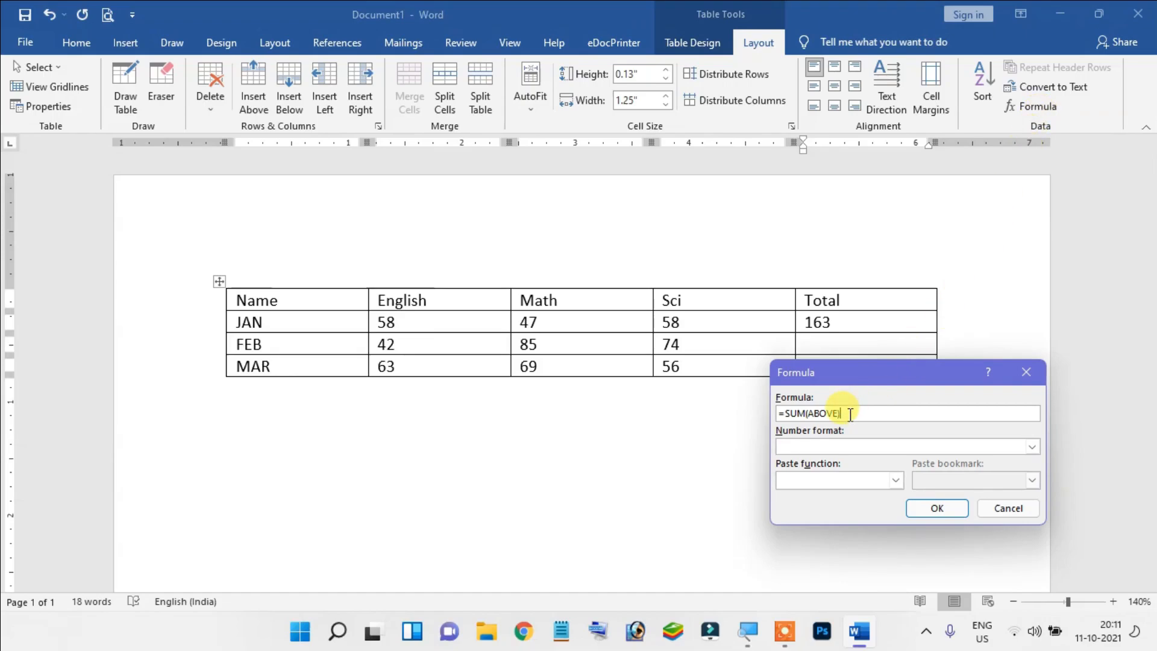
{"action": "key", "text": "BackSpace"}
{"action": "key", "text": "BackSpace"}
{"action": "key", "text": "BackSpace"}
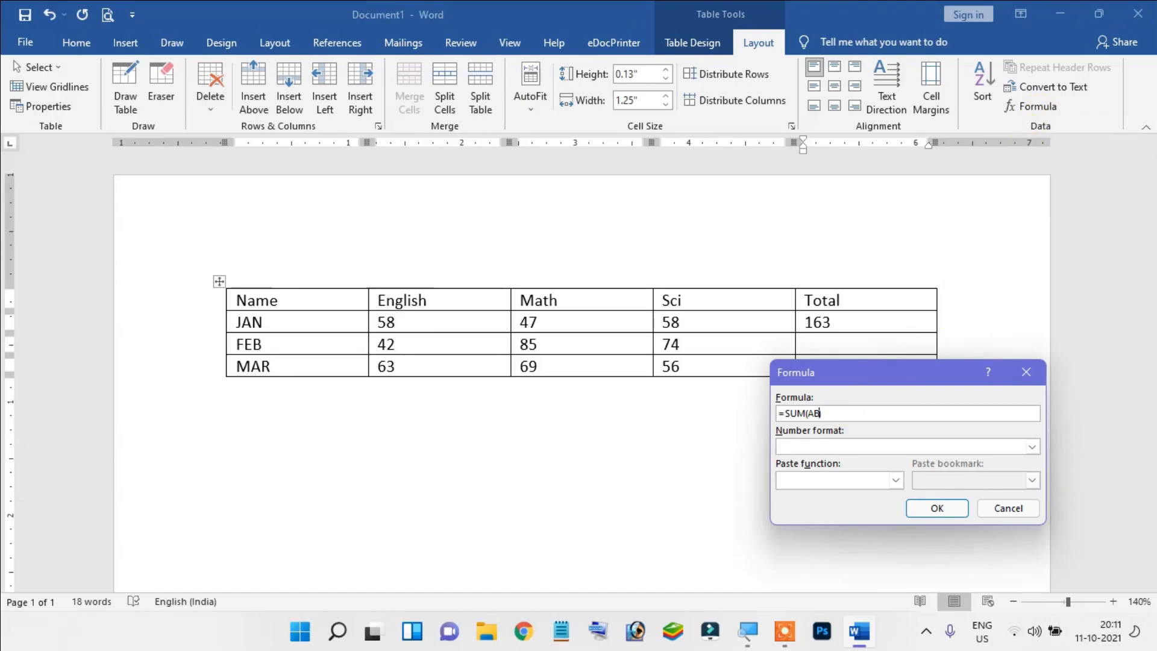
{"action": "type", "text": "LEFT"}
{"action": "left_click", "coordinate": [931, 508]}
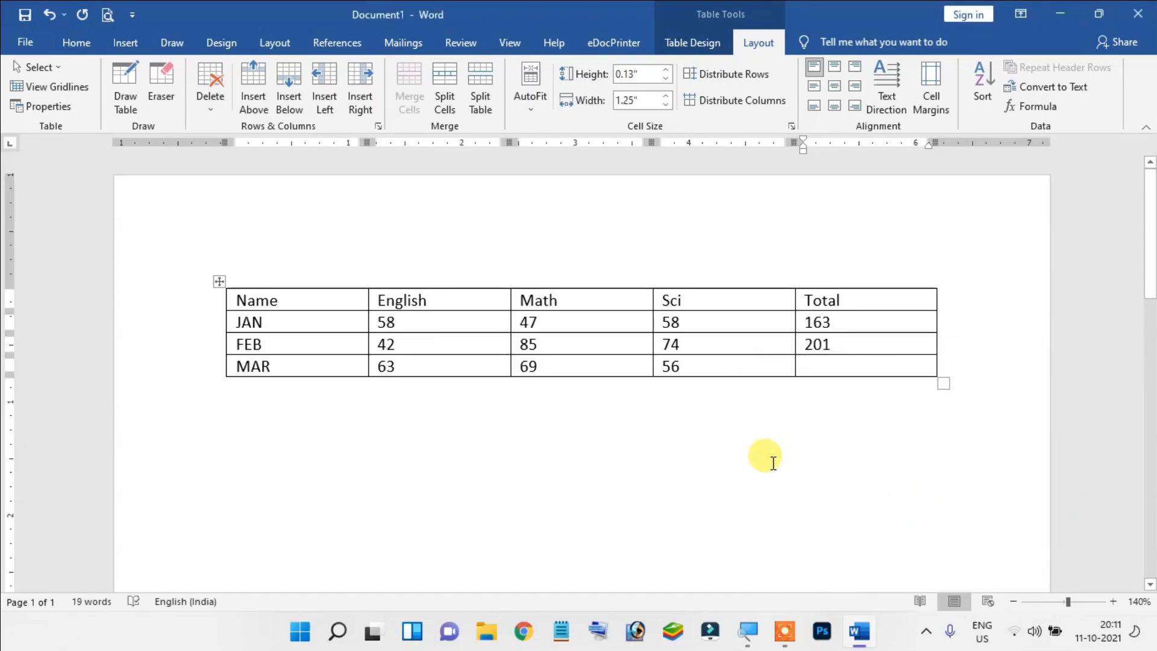
Insert a table formula in MAR's Total cell, replacing the ABOVE argument so that it reads =SUM(LEFT)
{"action": "left_click", "coordinate": [821, 367]}
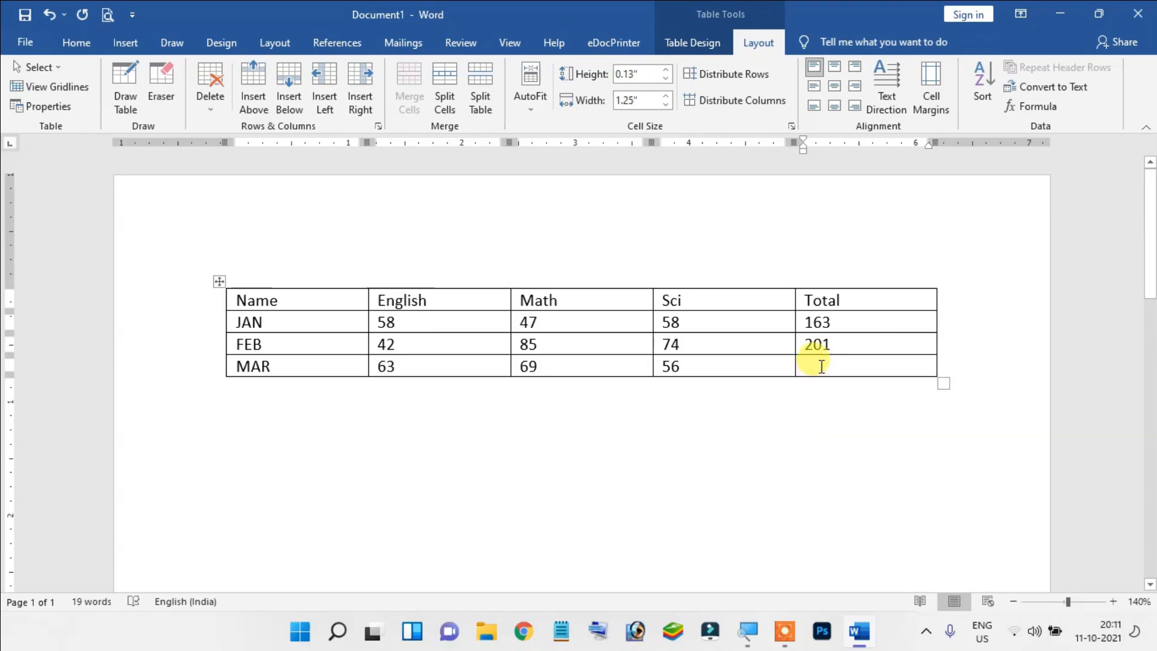
{"action": "left_click", "coordinate": [1032, 108]}
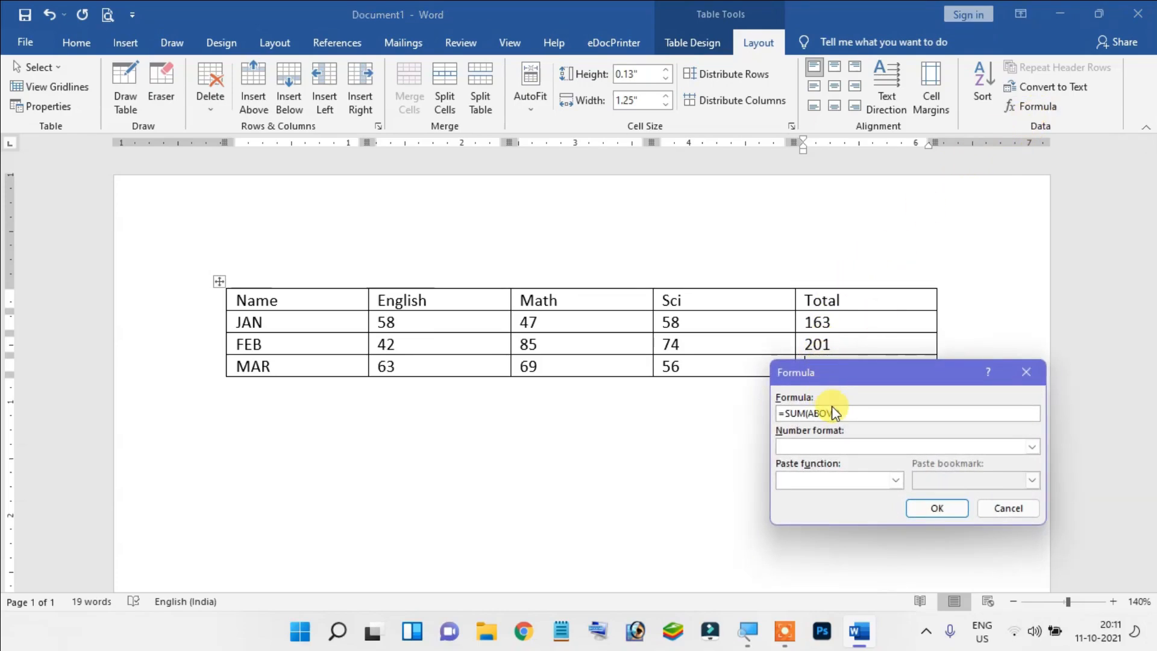
{"action": "key", "text": "BackSpace"}
{"action": "key", "text": "BackSpace"}
{"action": "key", "text": "BackSpace"}
{"action": "key", "text": "BackSpace"}
{"action": "key", "text": "BackSpace"}
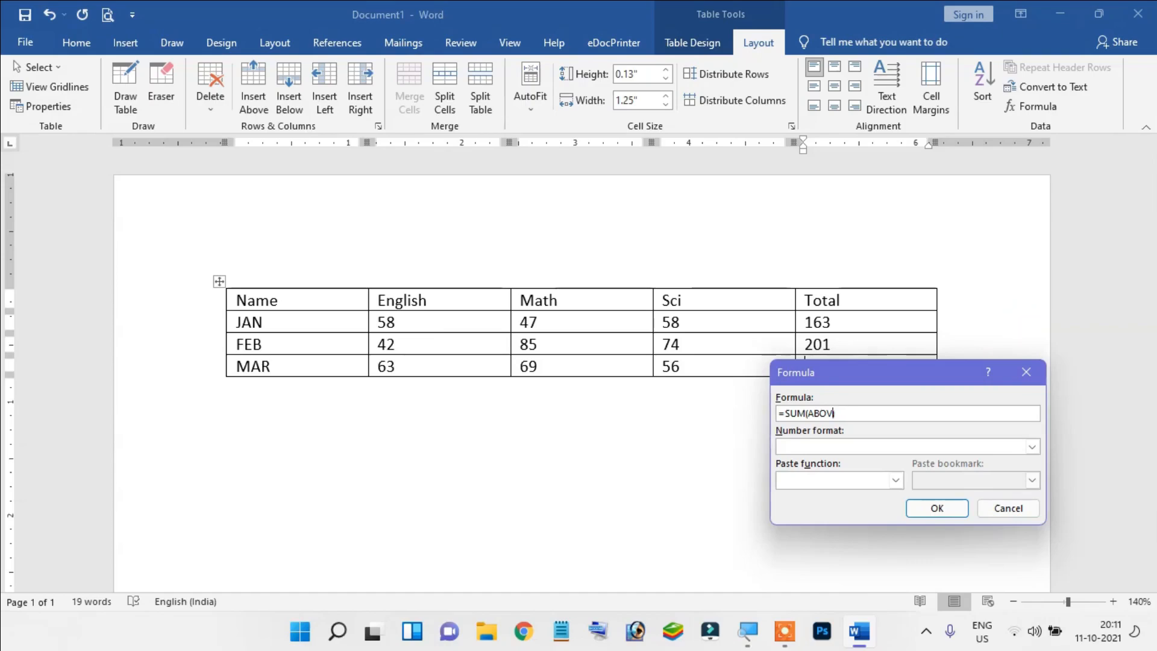
{"action": "type", "text": "LEF"}
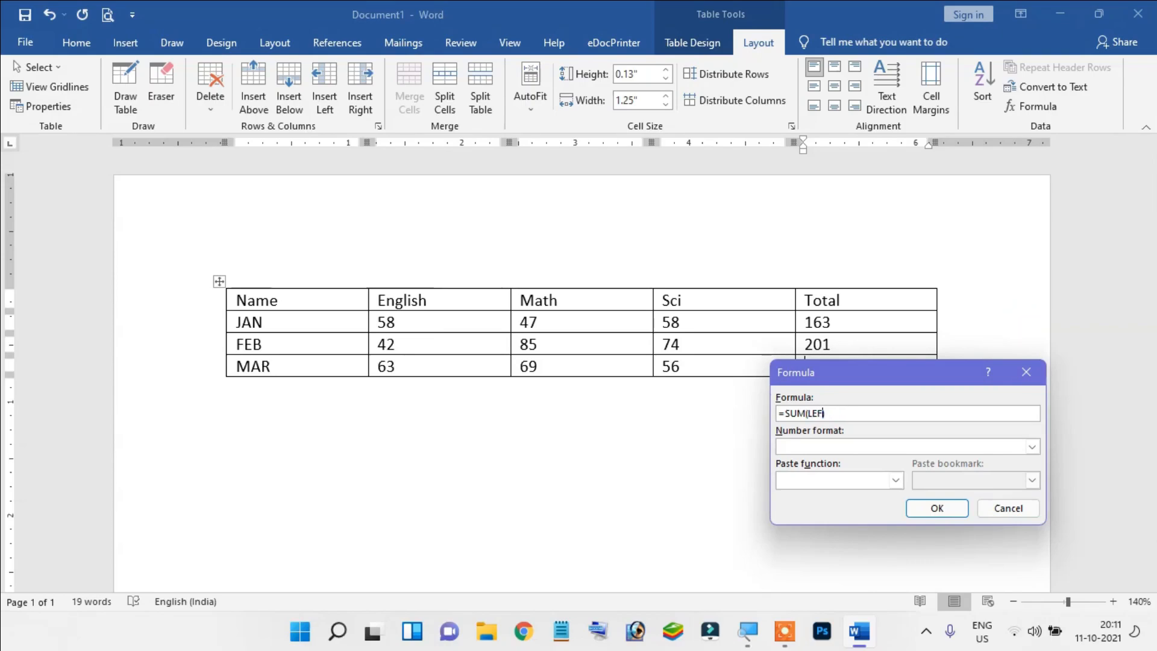
{"action": "type", "text": "T)"}
{"action": "left_click", "coordinate": [956, 509]}
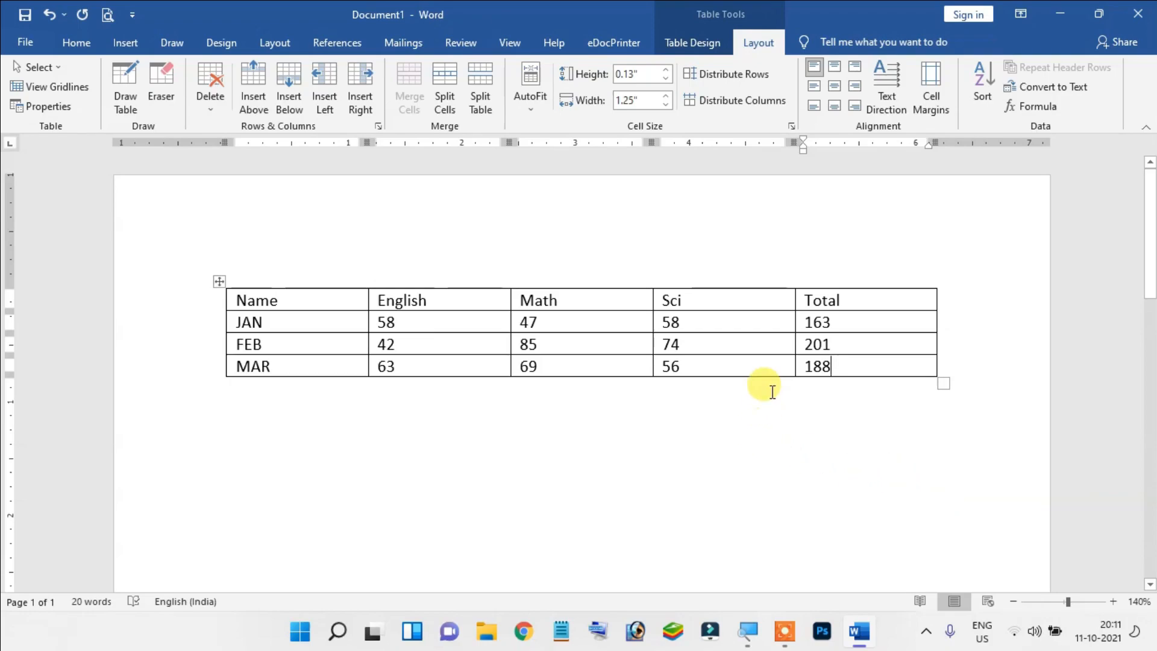
Go over the calculated totals and clear the JAN, FEB and MAR cells of the Total column
{"action": "left_click", "coordinate": [848, 321]}
{"action": "left_click", "coordinate": [844, 364]}
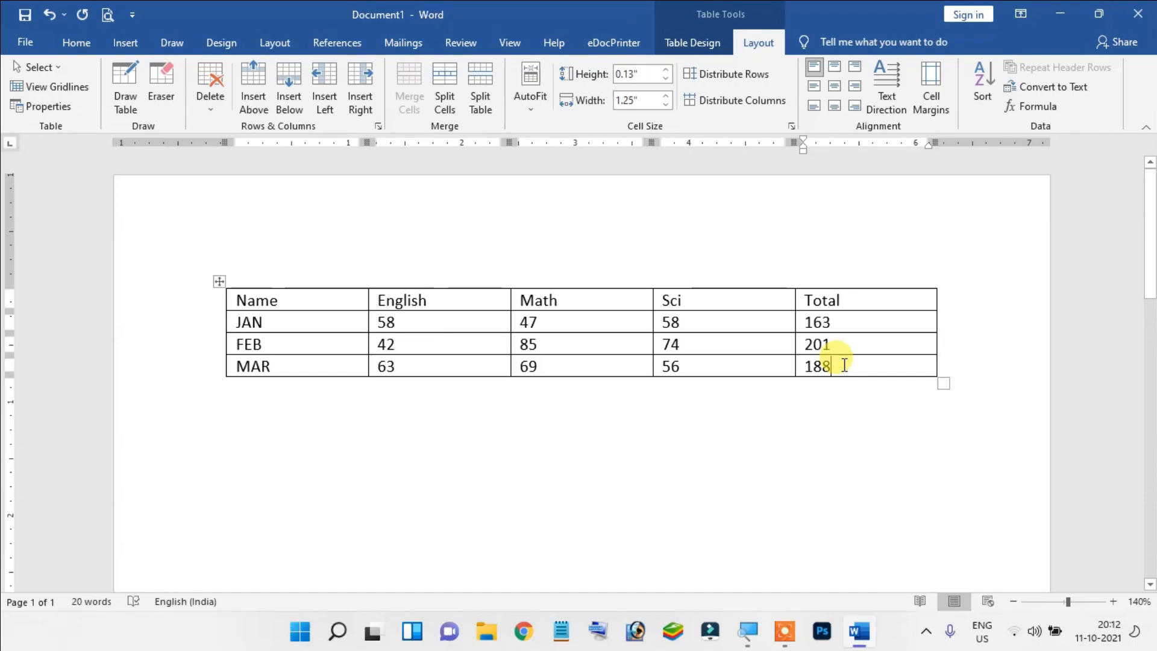
{"action": "left_click", "coordinate": [834, 322]}
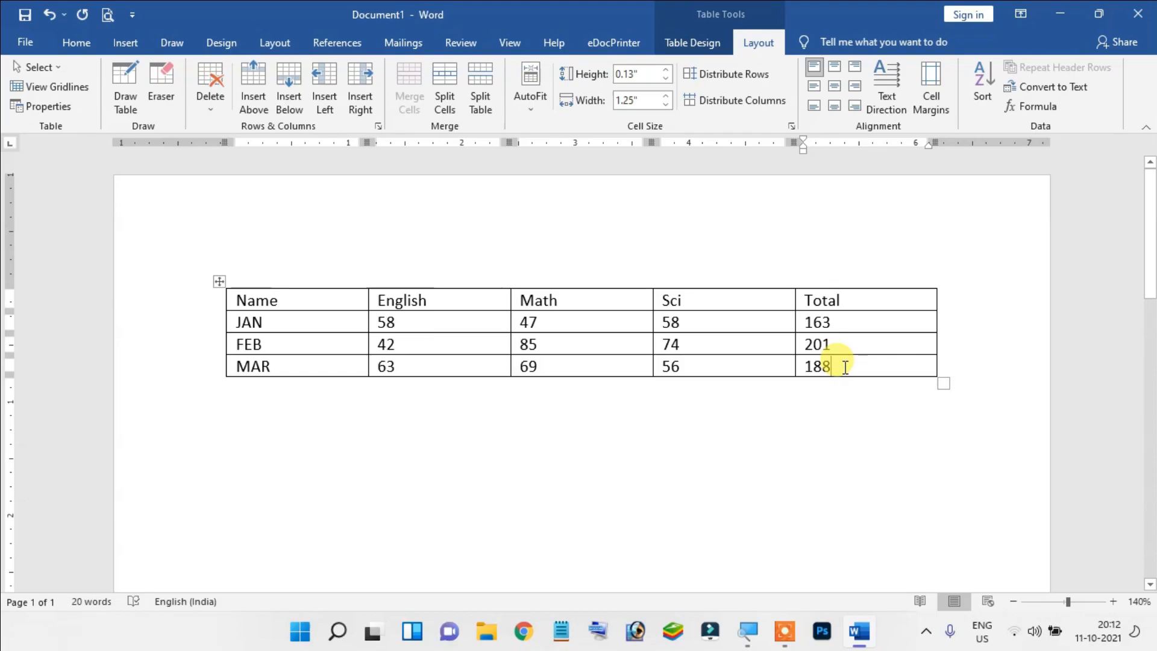
{"action": "left_click_drag", "start_coordinate": [845, 367], "coordinate": [808, 322]}
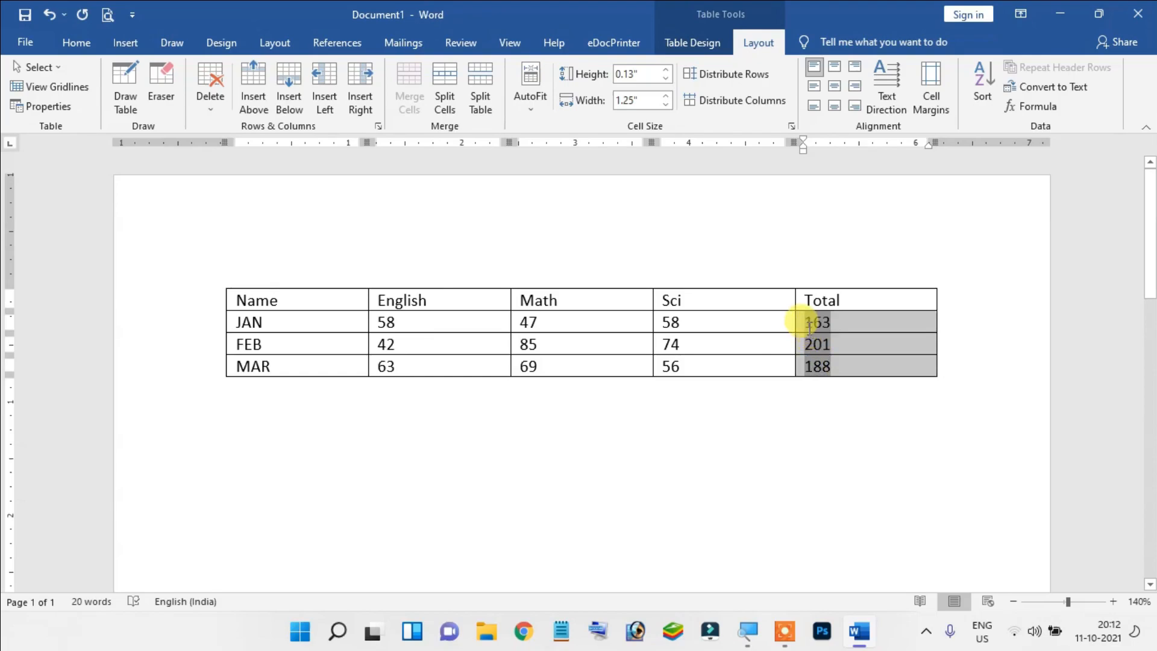
{"action": "right_click", "coordinate": [809, 325]}
{"action": "key", "text": "Delete"}
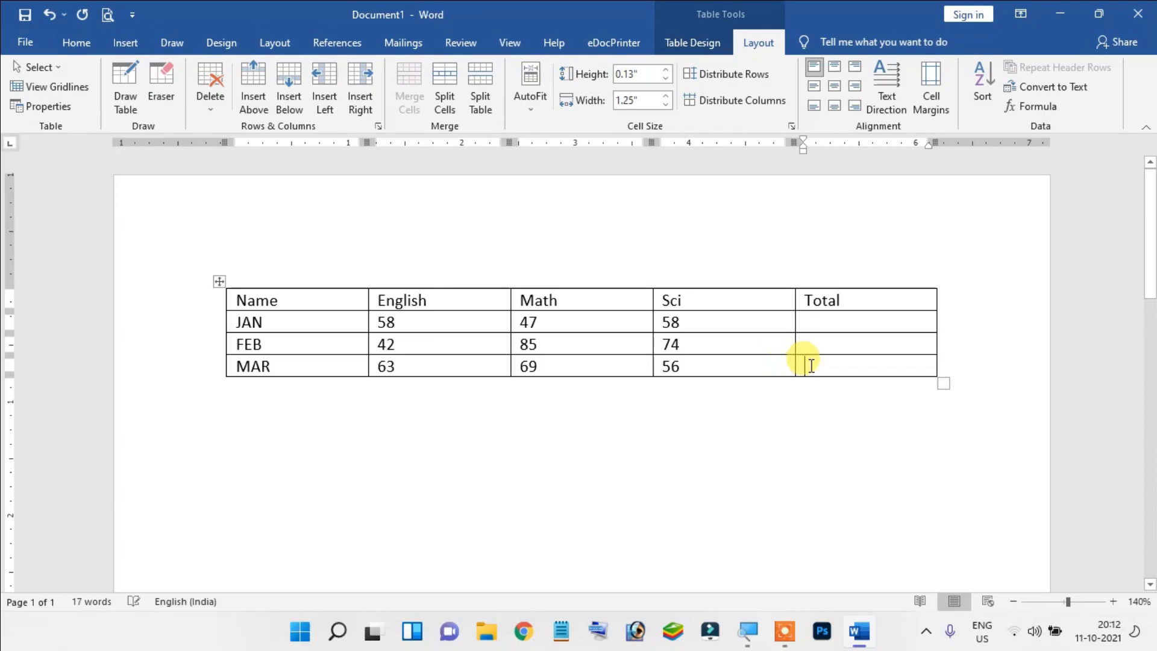
{"action": "left_click", "coordinate": [847, 370]}
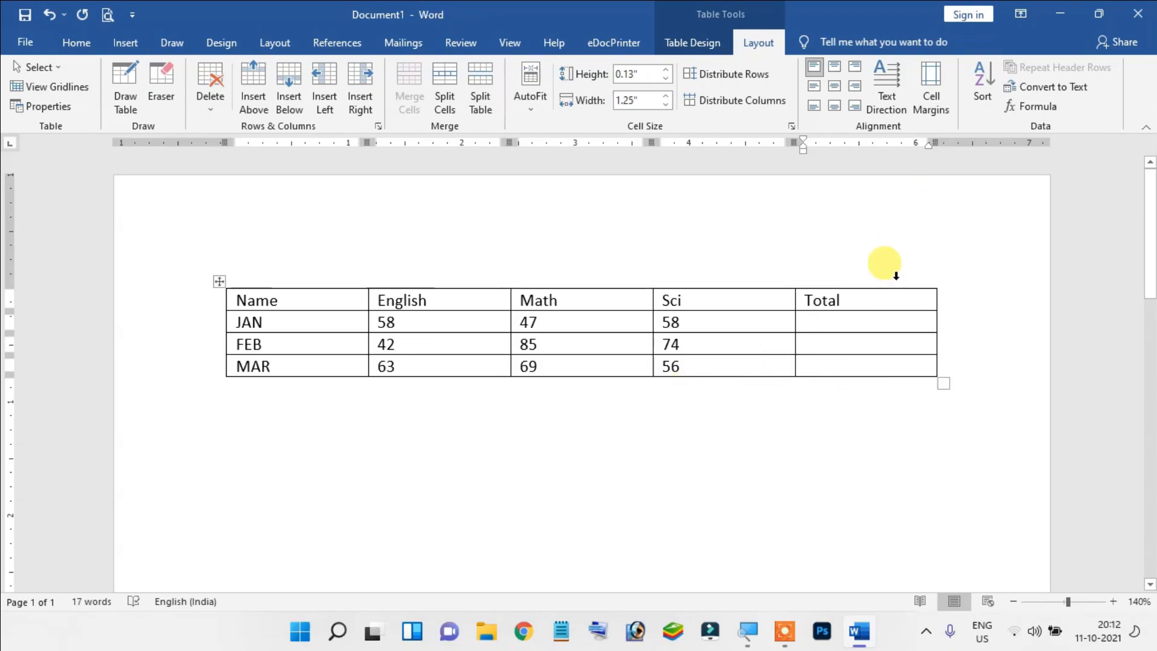
{"action": "left_click", "coordinate": [835, 300]}
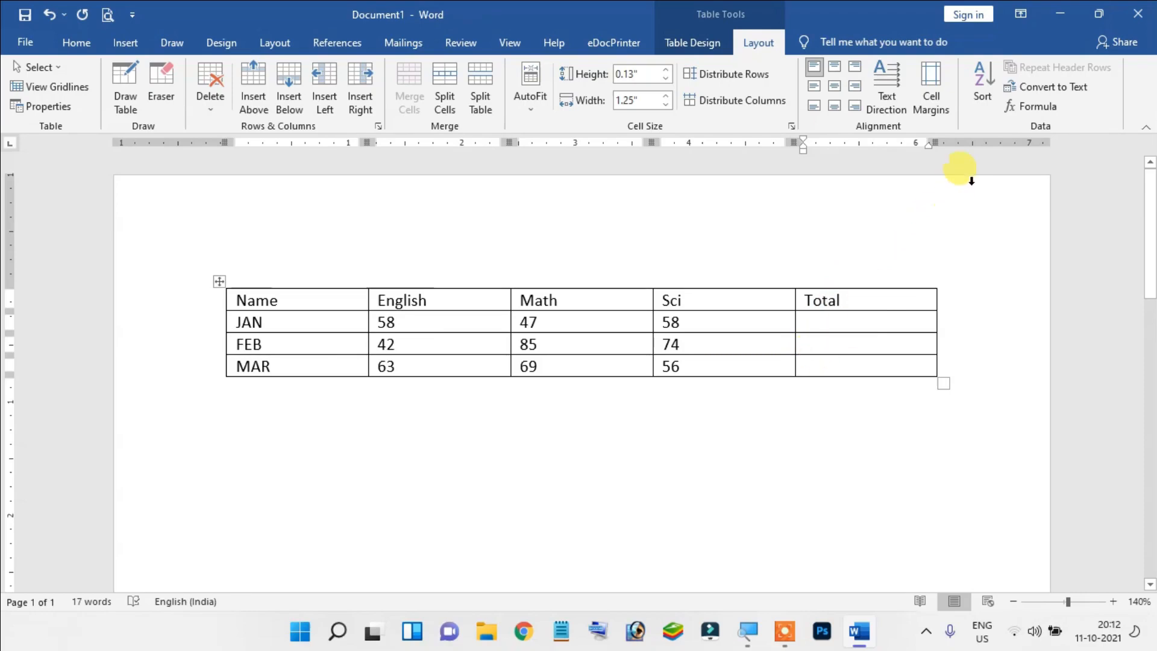
Insert the table formula =SUM(LEFT) in the Total cells of MAR, FEB and JAN, working from the bottom row up
{"action": "left_click", "coordinate": [1024, 108]}
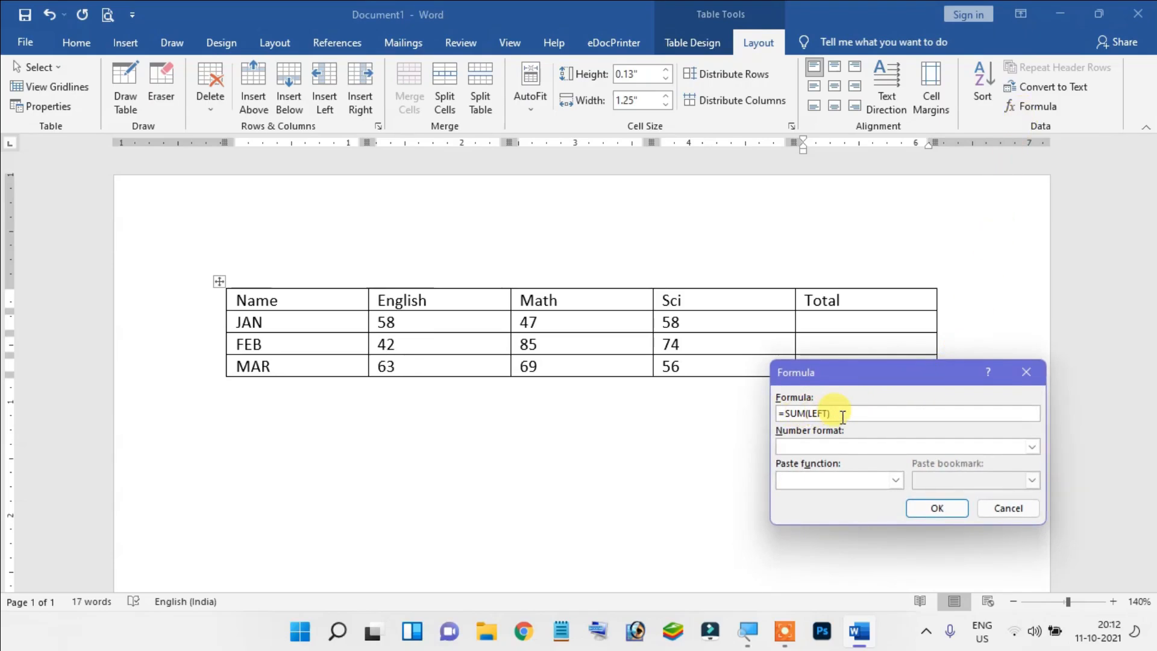
{"action": "left_click", "coordinate": [924, 511]}
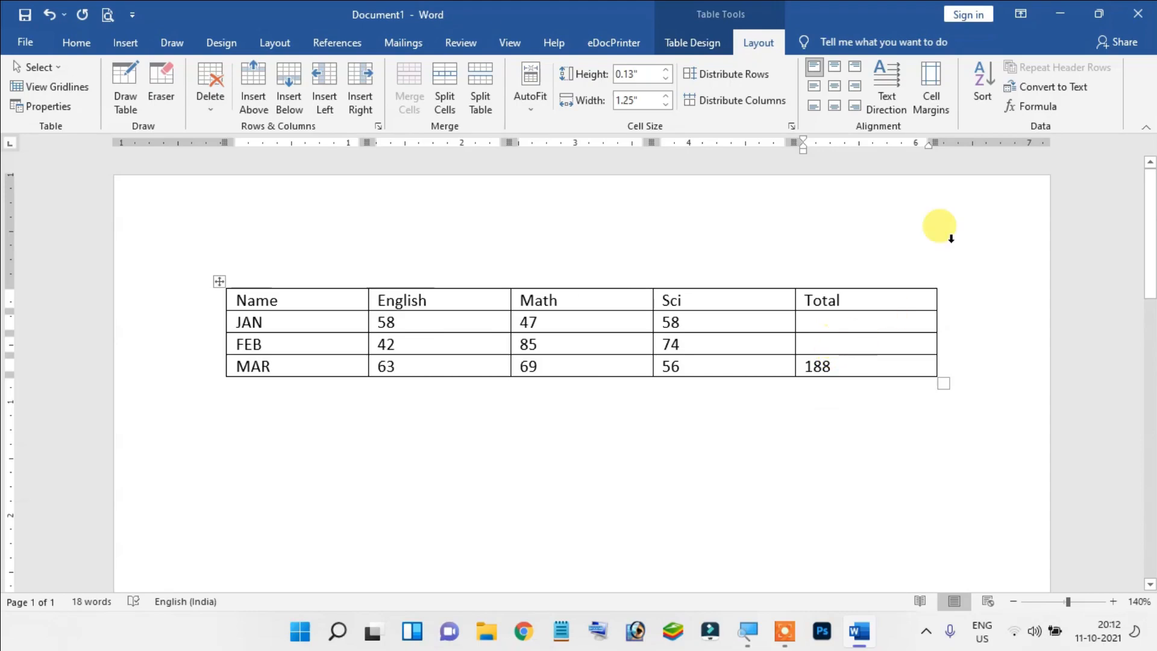
{"action": "left_click", "coordinate": [1036, 107]}
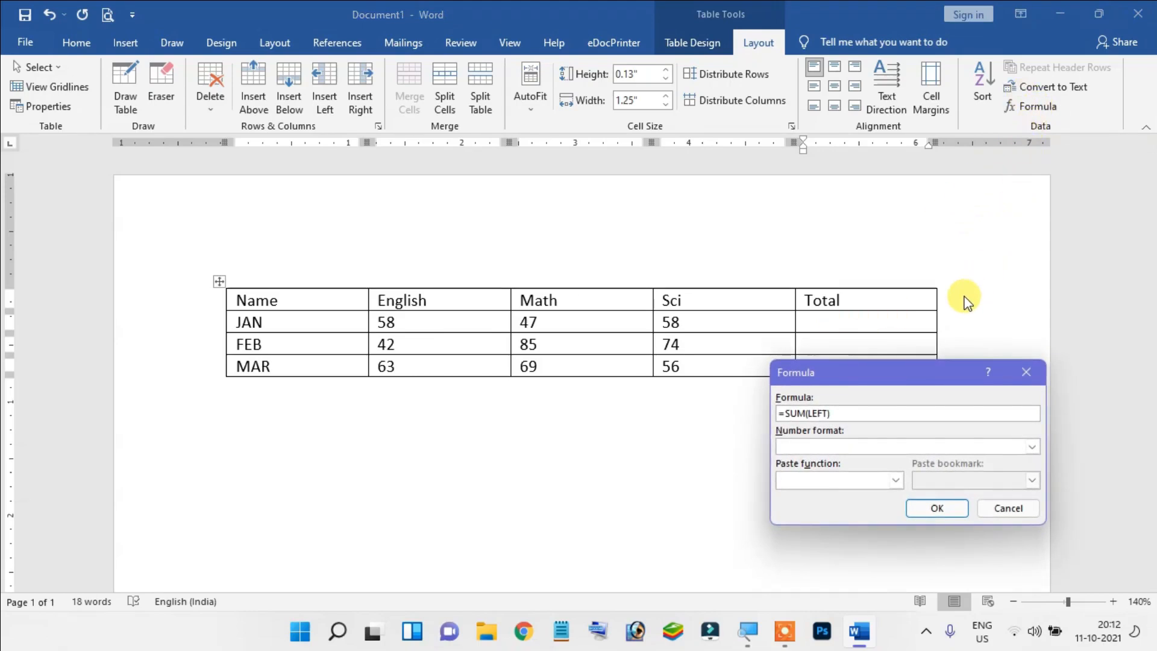
{"action": "key", "text": "Return"}
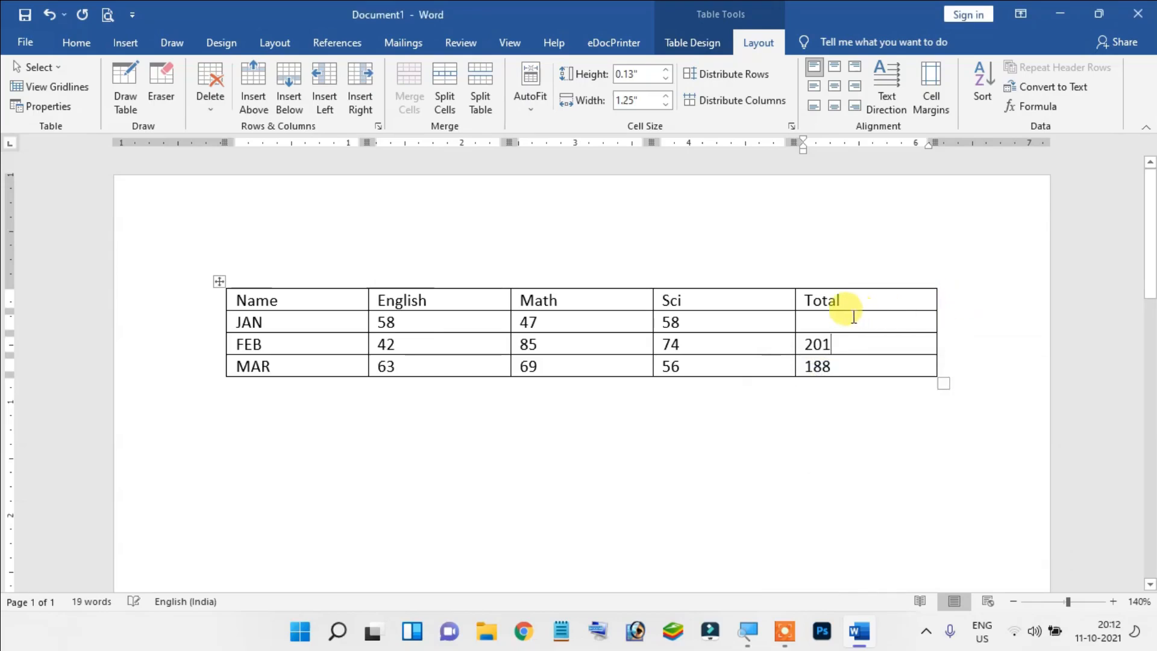
{"action": "left_click", "coordinate": [1036, 111]}
{"action": "key", "text": "Return"}
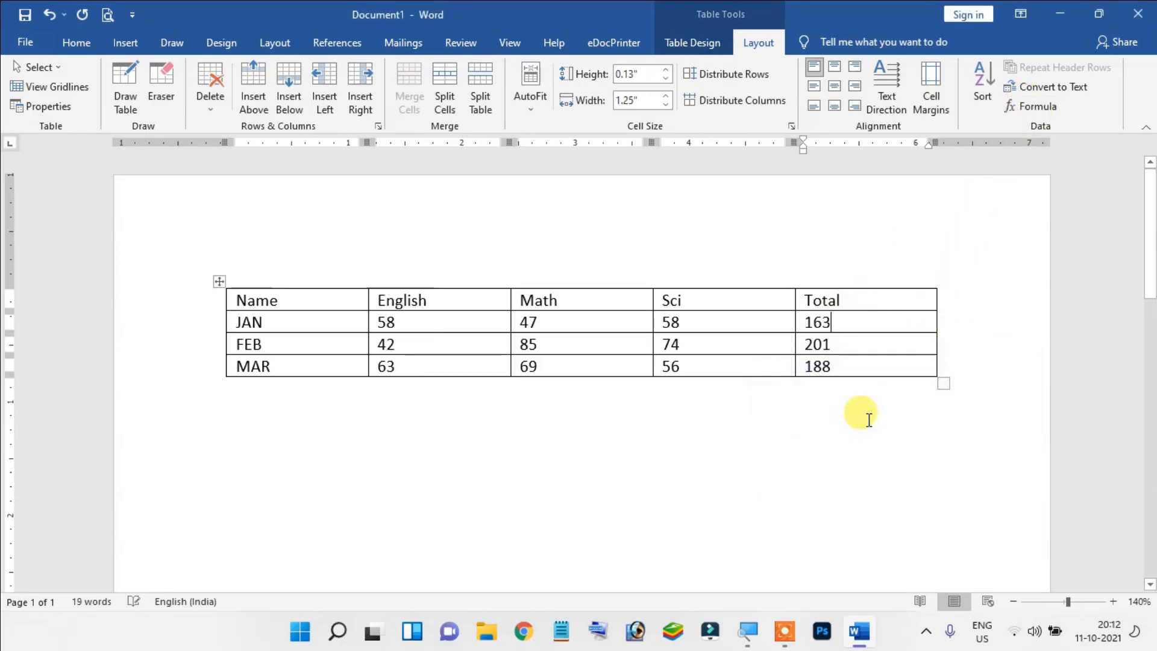
Go over the table's header row, the JAN row and the entries in the Name column
{"action": "left_click", "coordinate": [842, 300]}
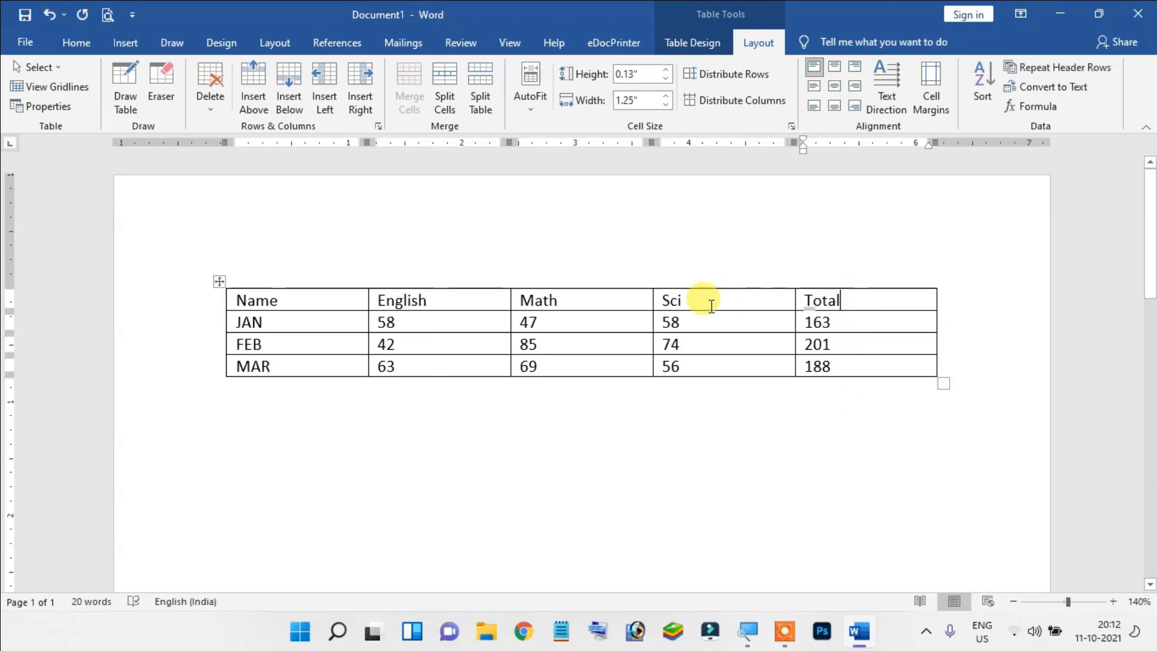
{"action": "left_click", "coordinate": [600, 304]}
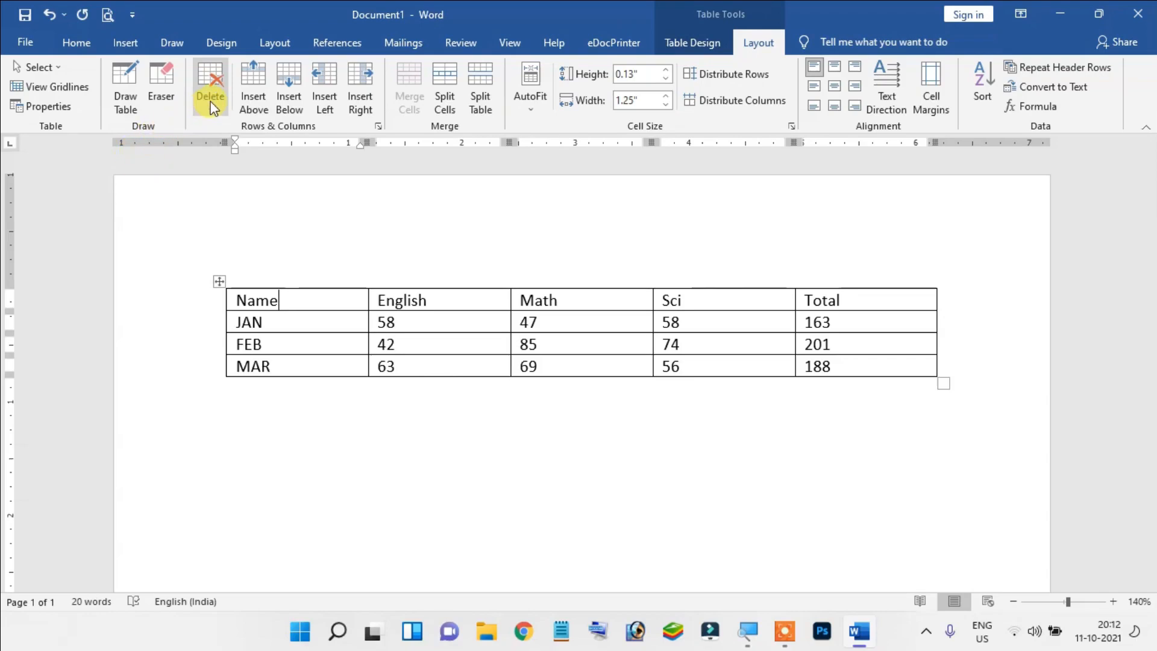
{"action": "left_click", "coordinate": [412, 300]}
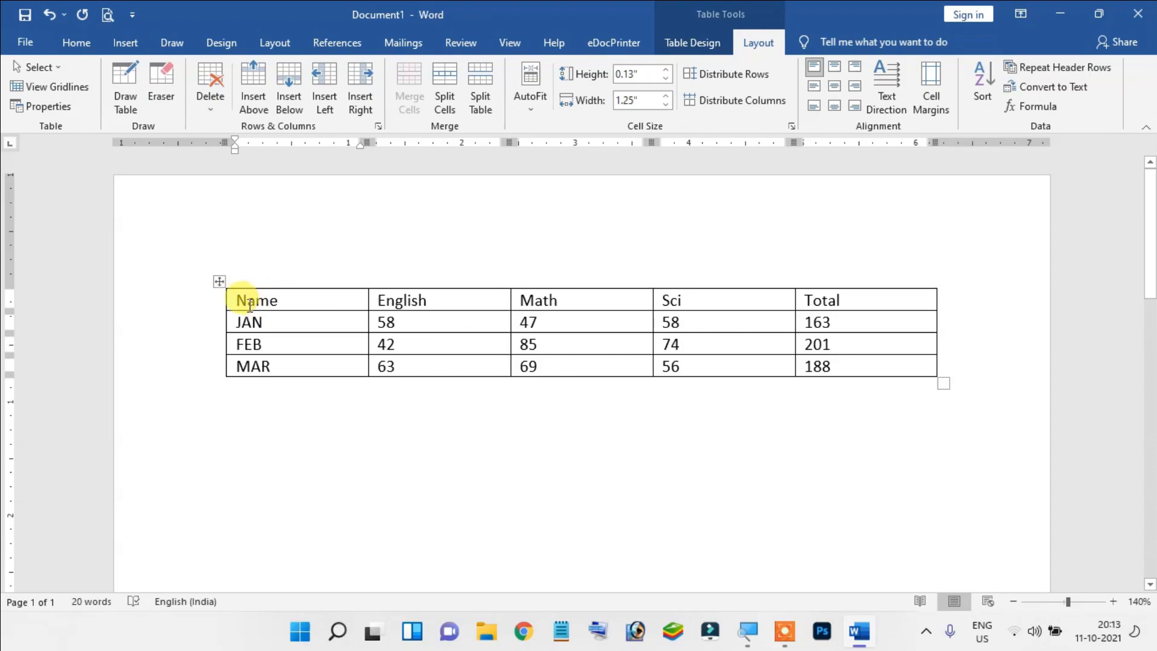
{"action": "left_click_drag", "start_coordinate": [231, 300], "coordinate": [847, 306]}
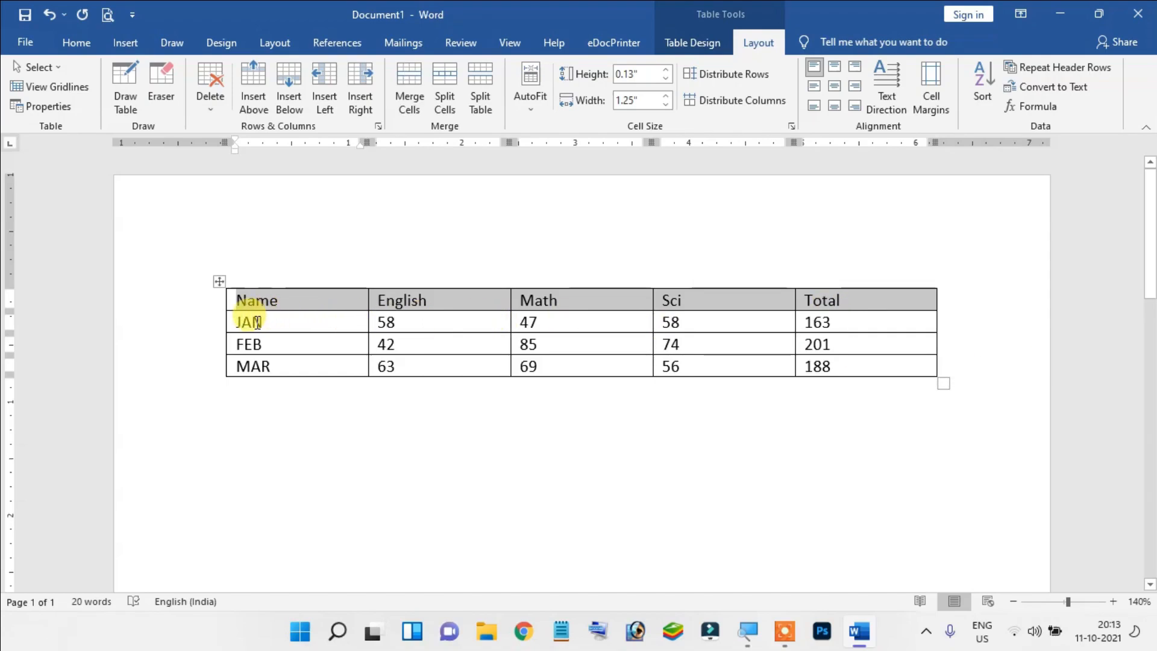
{"action": "left_click_drag", "start_coordinate": [241, 324], "coordinate": [820, 322]}
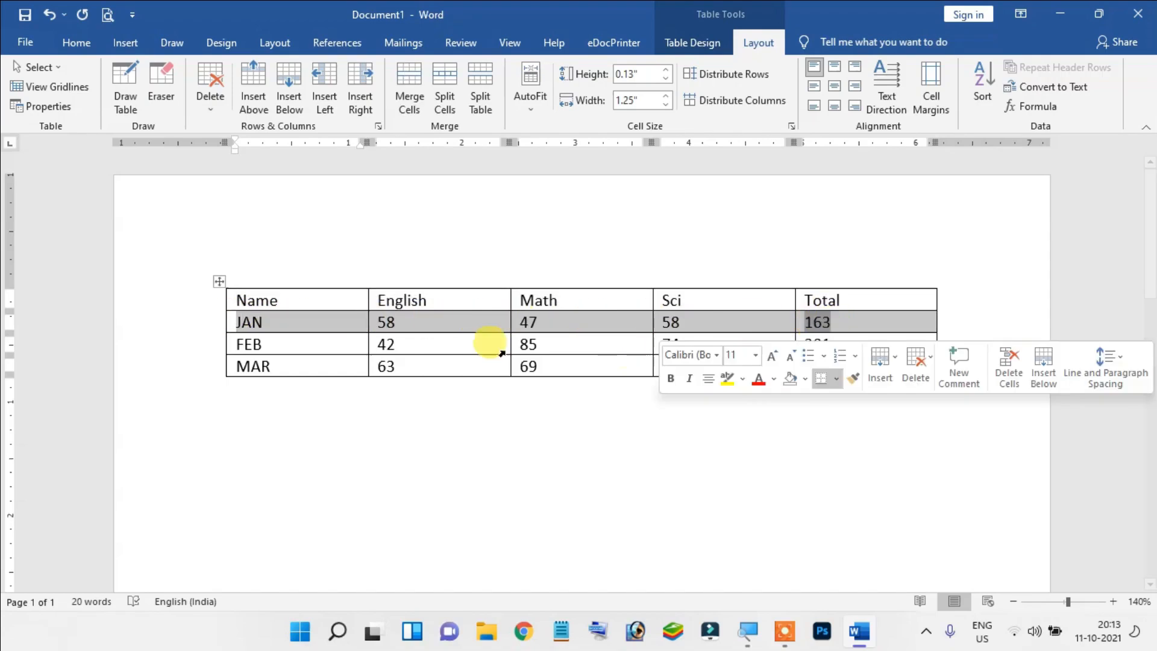
{"action": "left_click", "coordinate": [290, 360]}
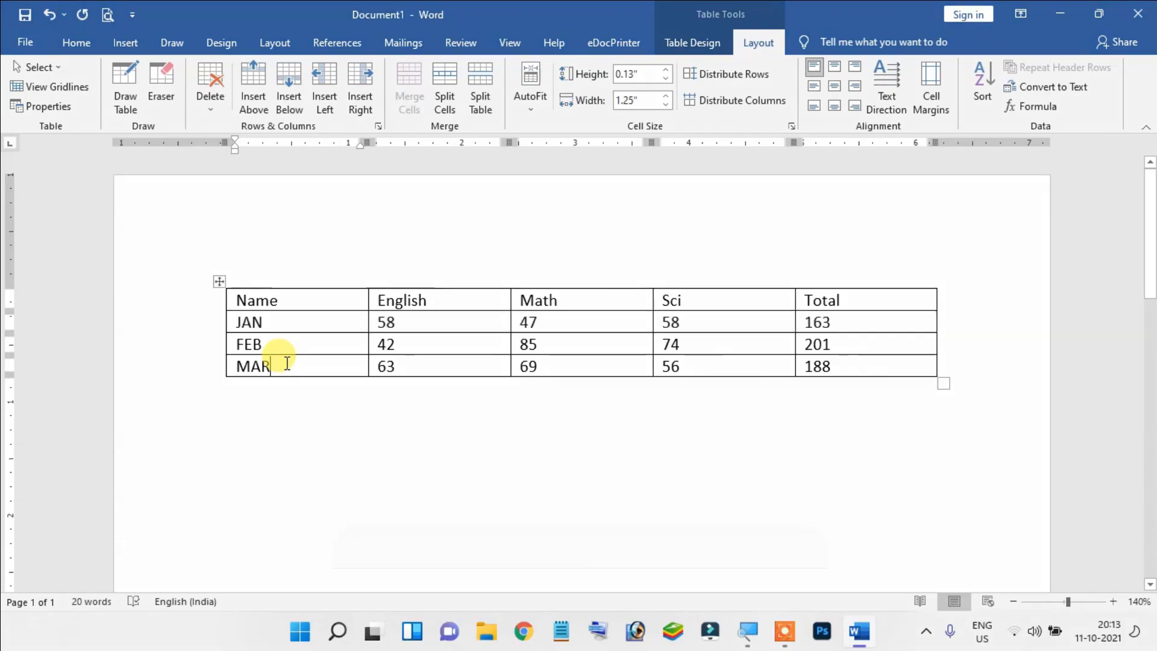
{"action": "left_click", "coordinate": [293, 299]}
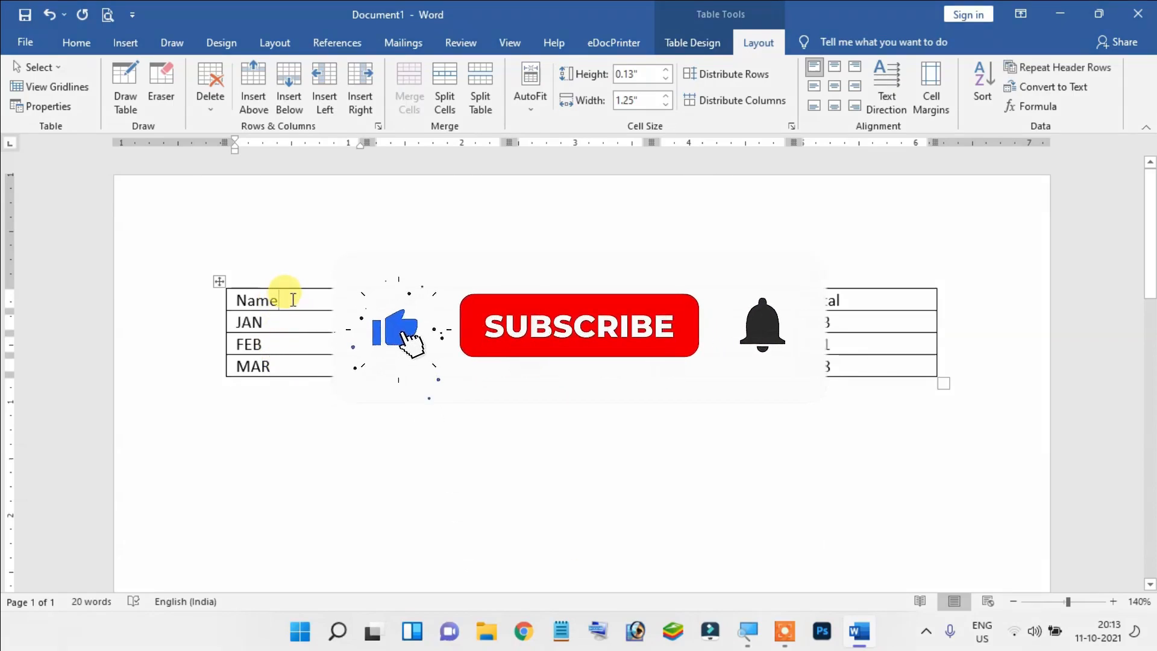
{"action": "left_click", "coordinate": [275, 328]}
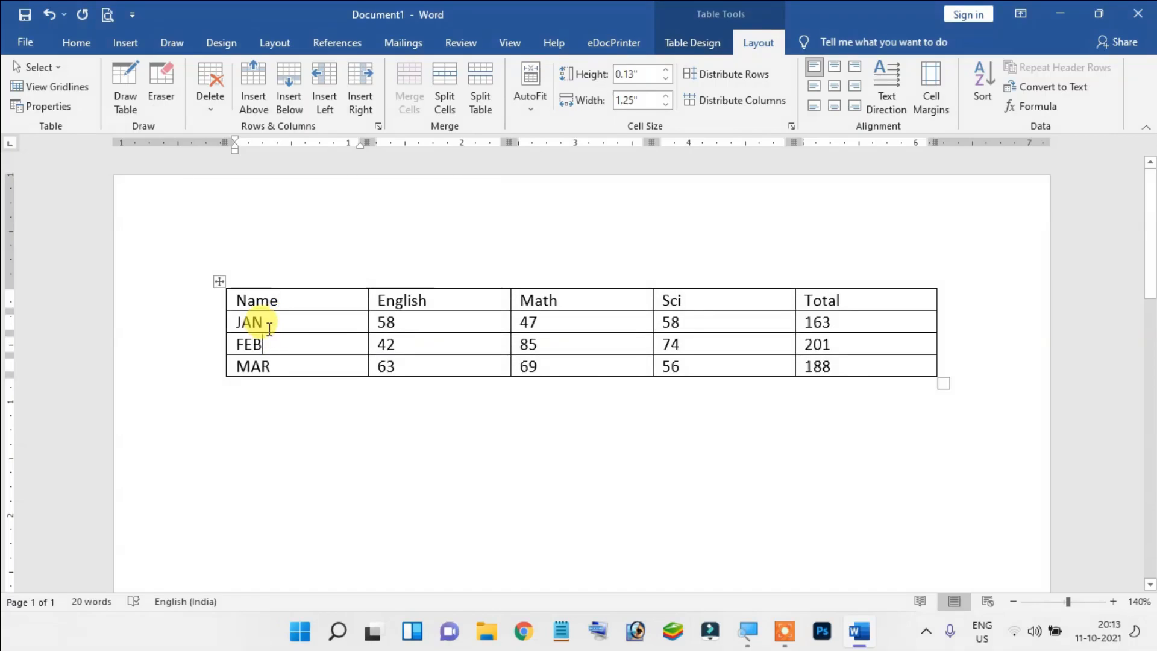
{"action": "left_click", "coordinate": [268, 346]}
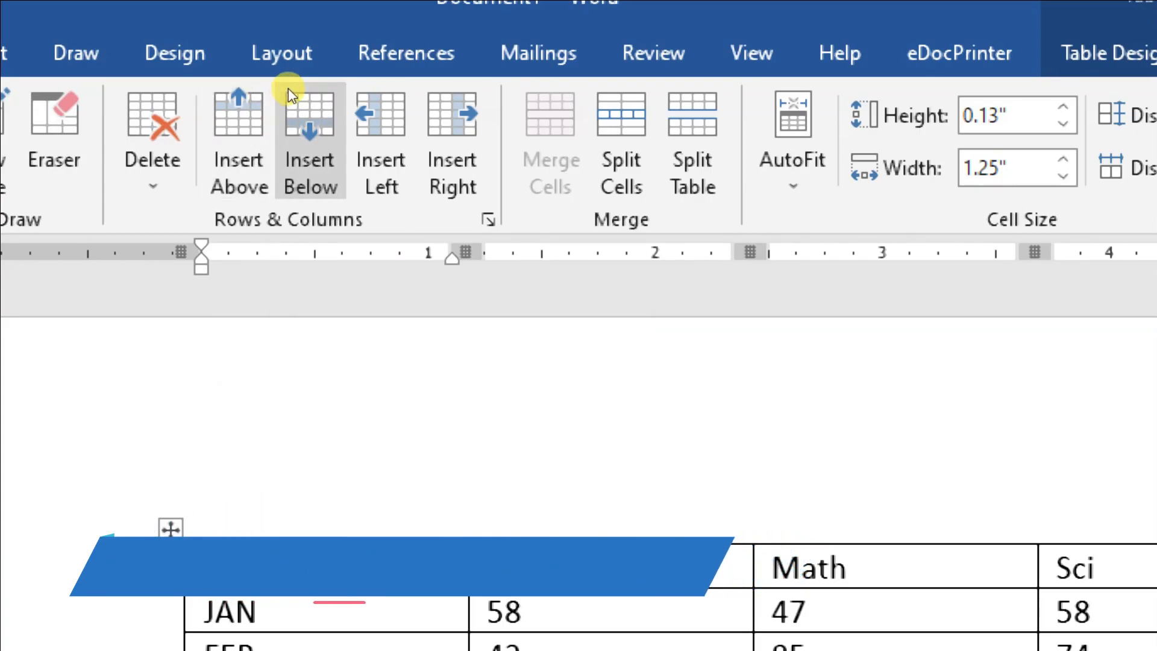
Insert an empty row below the MAR row and place the cursor in its first cell
{"action": "left_click", "coordinate": [294, 113]}
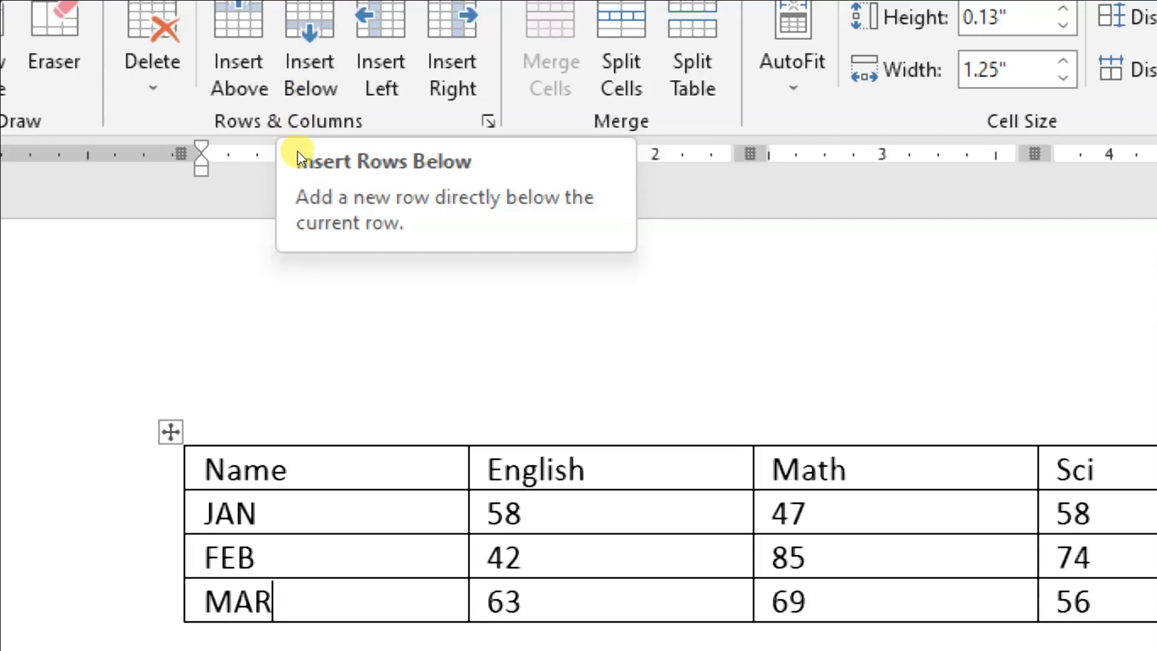
{"action": "left_click", "coordinate": [290, 86]}
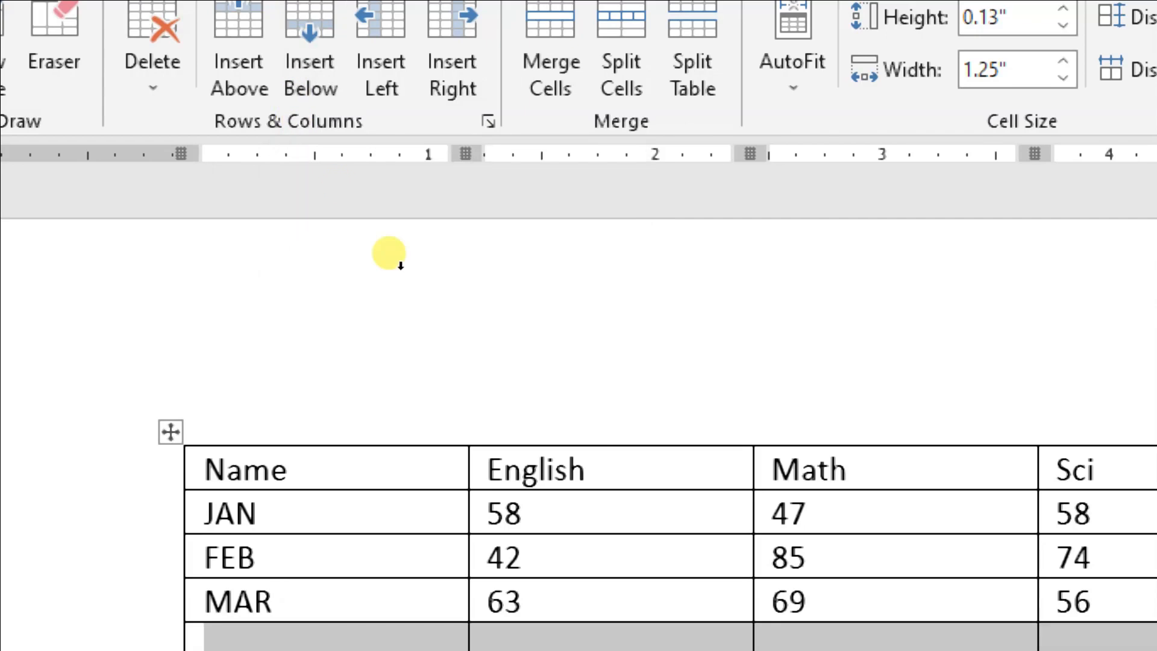
{"action": "scroll", "coordinate": [482, 289], "scroll_direction": "down", "scroll_amount": 3}
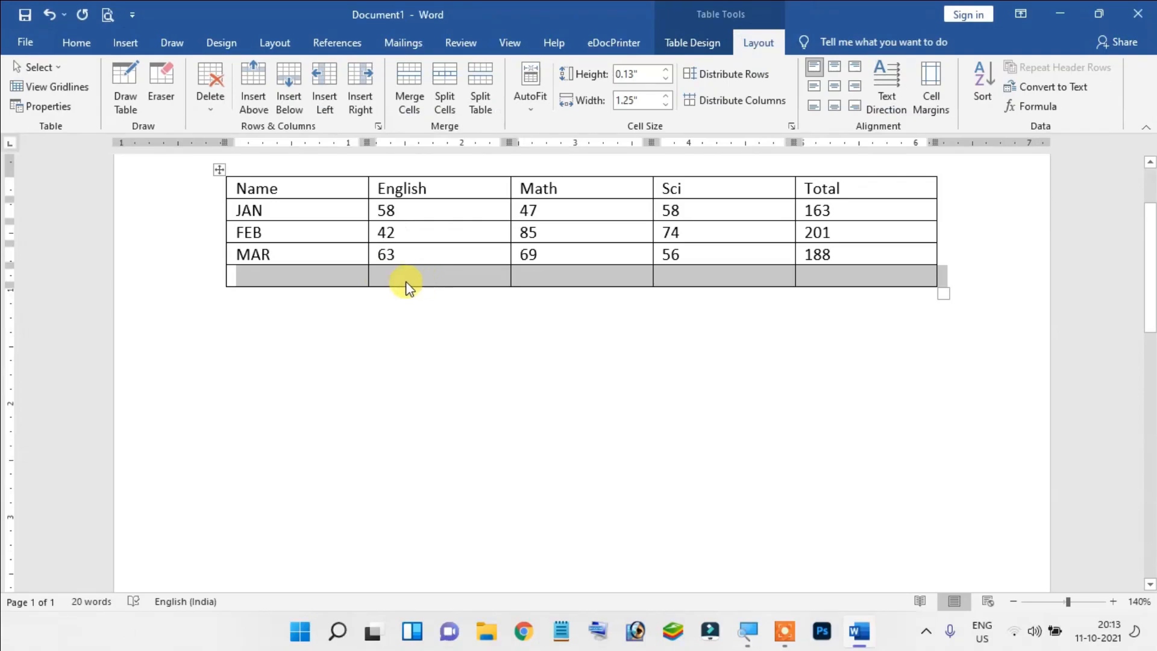
{"action": "left_click", "coordinate": [343, 276]}
{"action": "scroll", "coordinate": [331, 254], "scroll_direction": "up", "scroll_amount": 3}
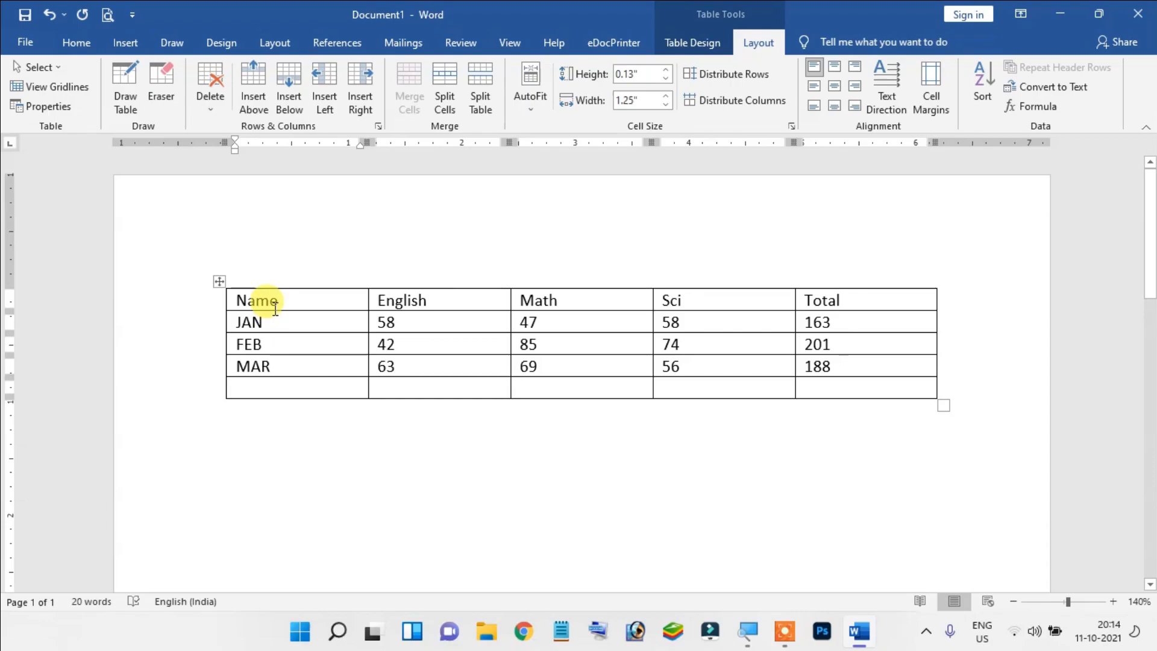
Insert an empty row above the FEB row and another empty row above the JAN row
{"action": "left_click", "coordinate": [257, 105]}
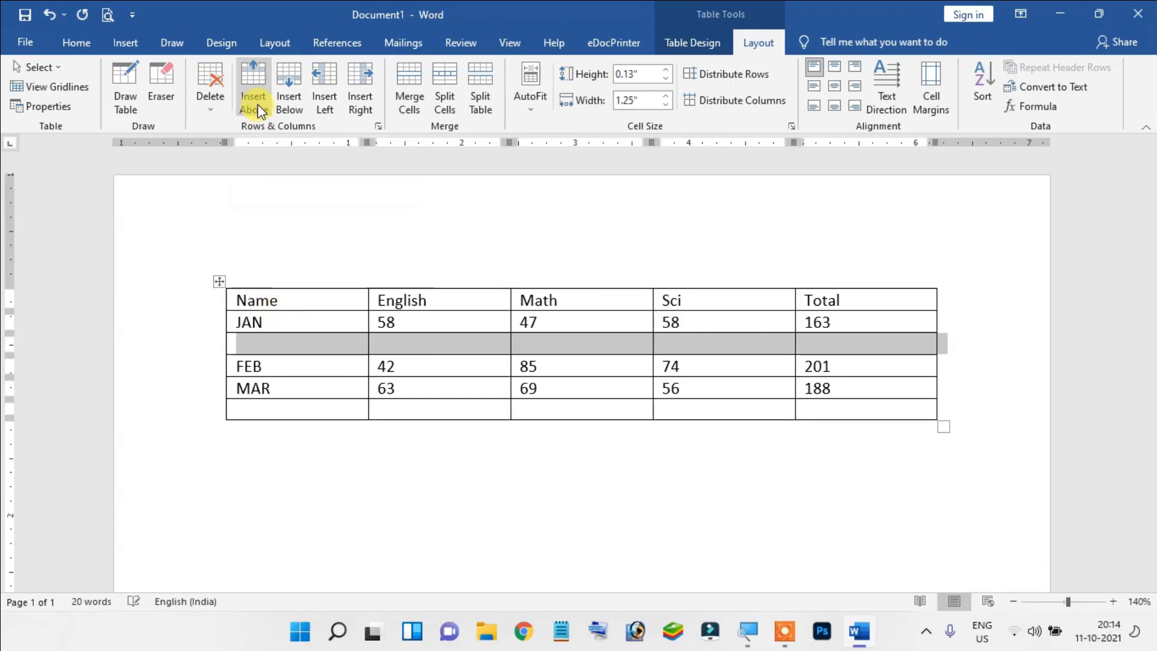
{"action": "left_click", "coordinate": [284, 345]}
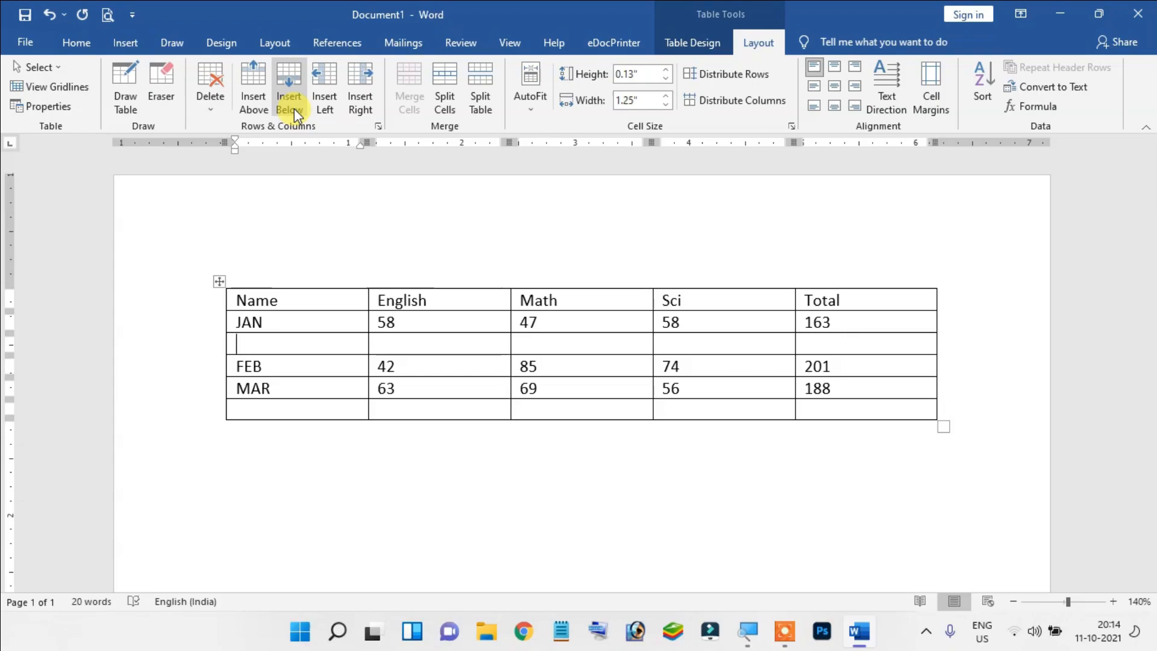
{"action": "right_click", "coordinate": [280, 322]}
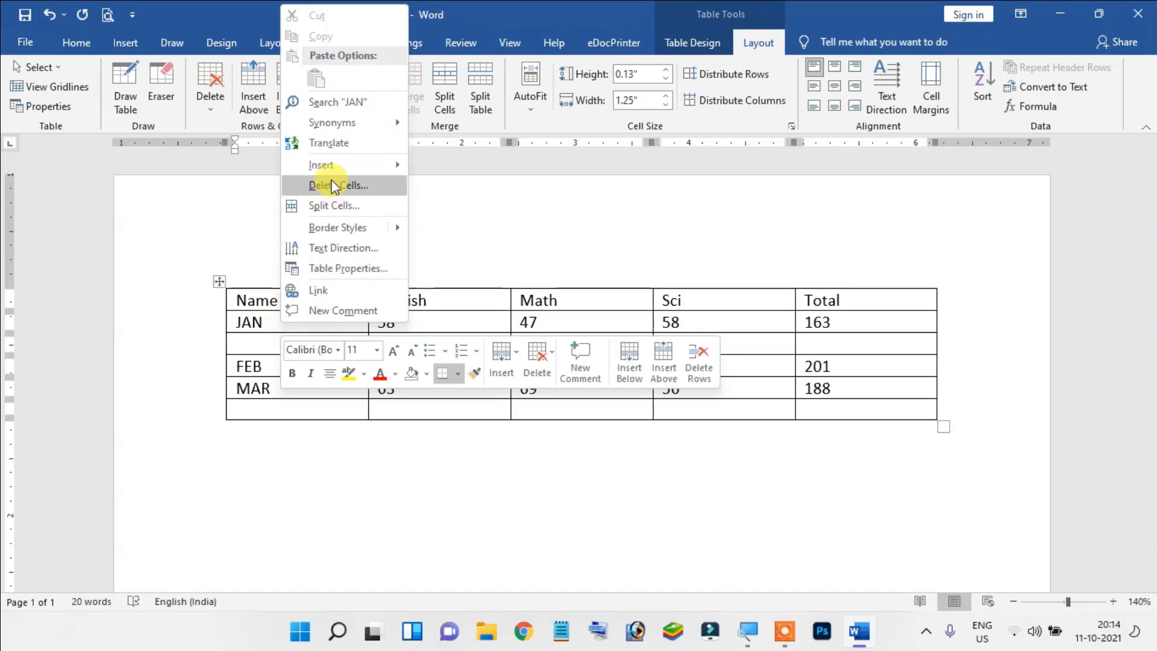
{"action": "mouse_move", "coordinate": [336, 165]}
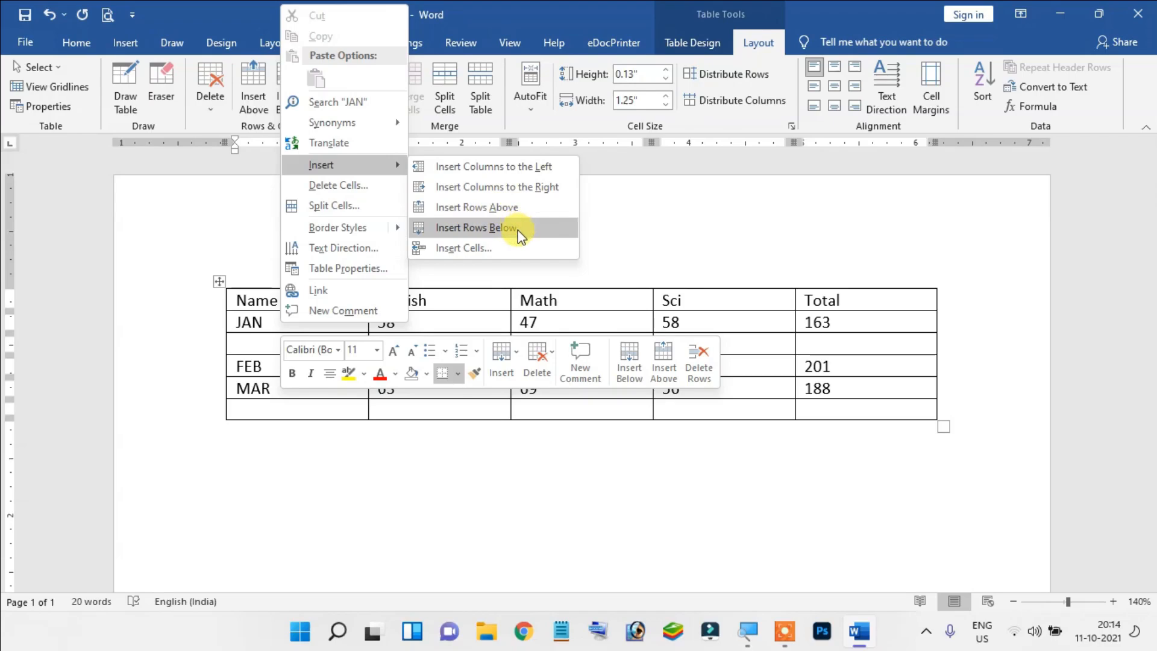
{"action": "left_click", "coordinate": [514, 209]}
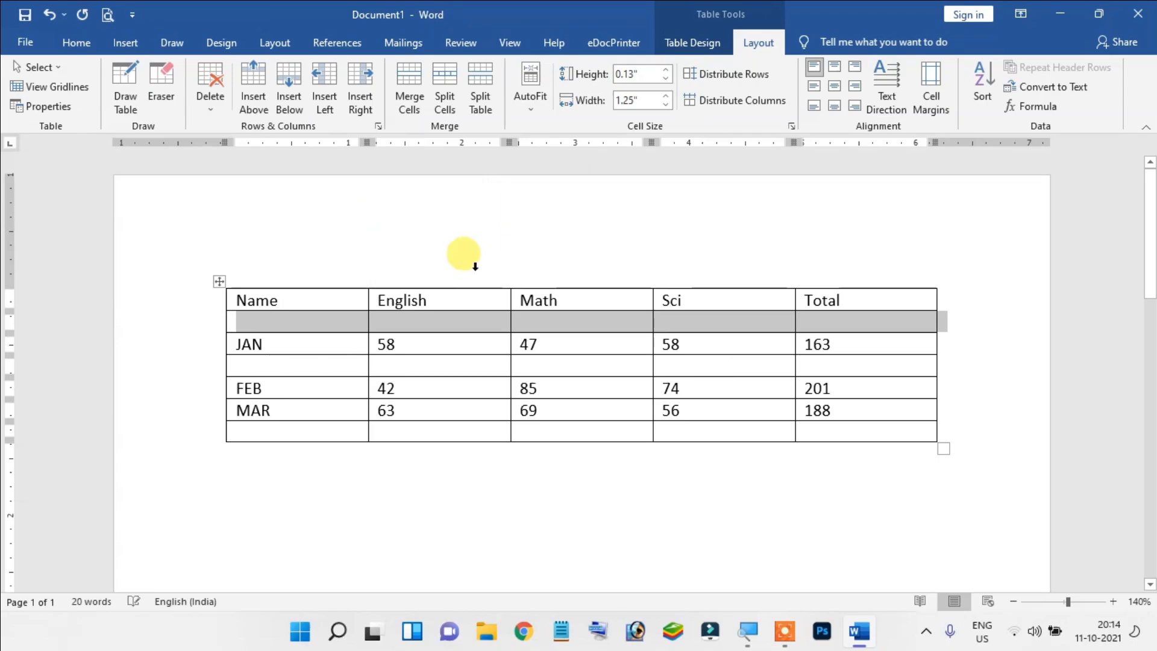
Move through the cells of the blank row above JAN and delete that row
{"action": "left_click", "coordinate": [349, 374]}
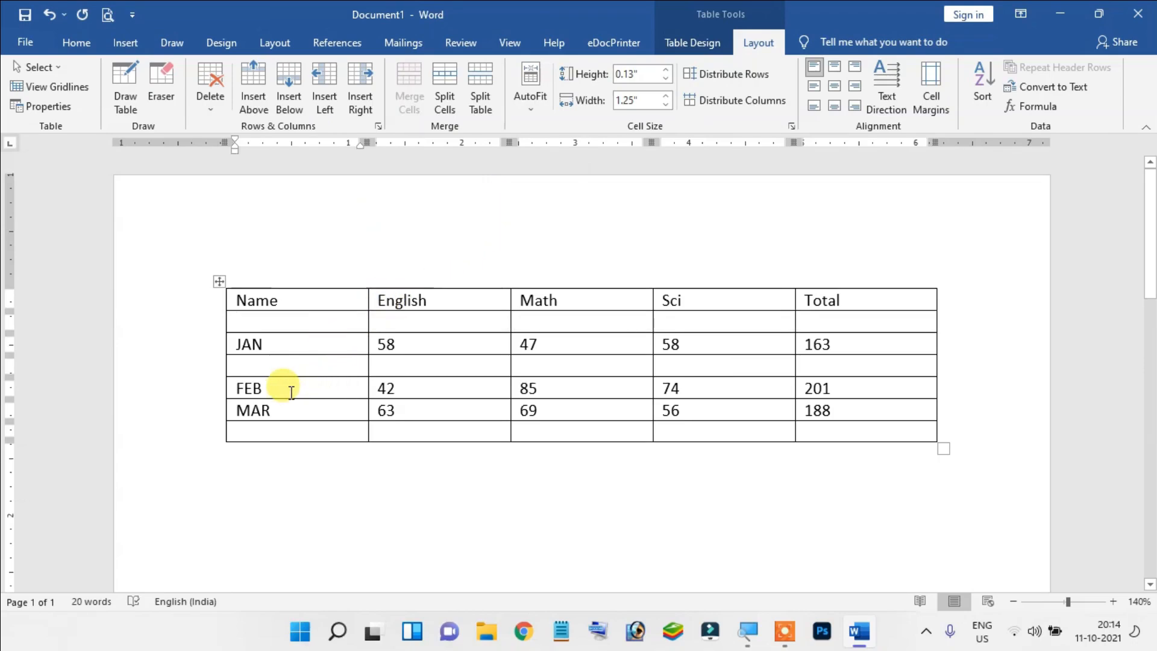
{"action": "left_click", "coordinate": [393, 325]}
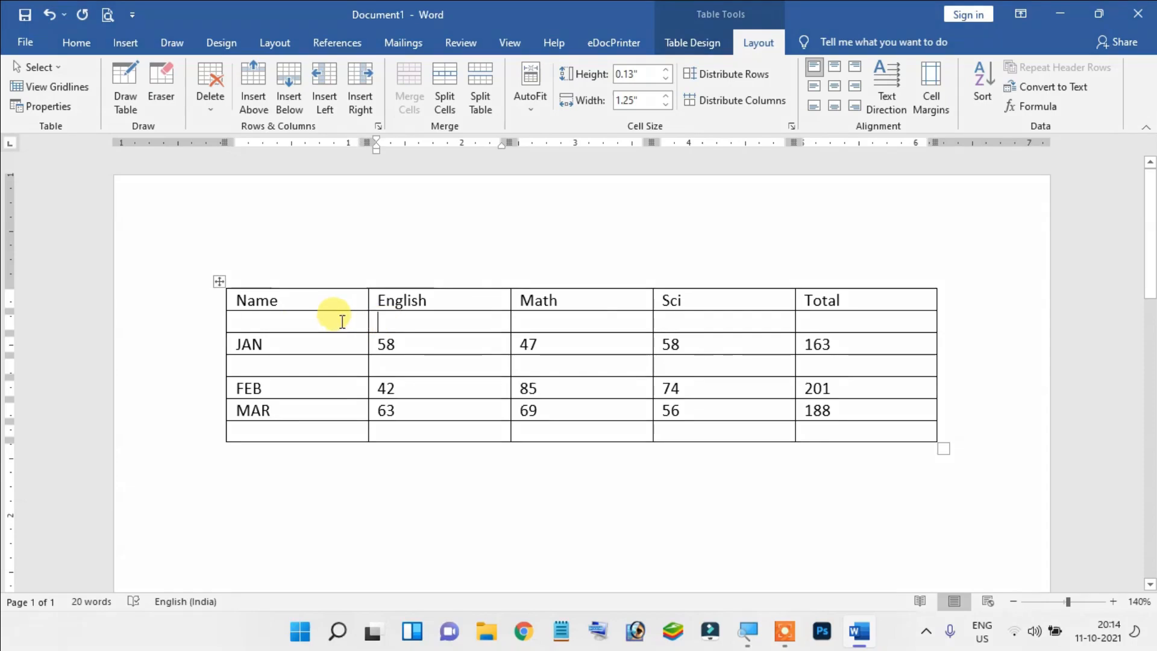
{"action": "left_click", "coordinate": [341, 325]}
{"action": "left_click", "coordinate": [393, 326]}
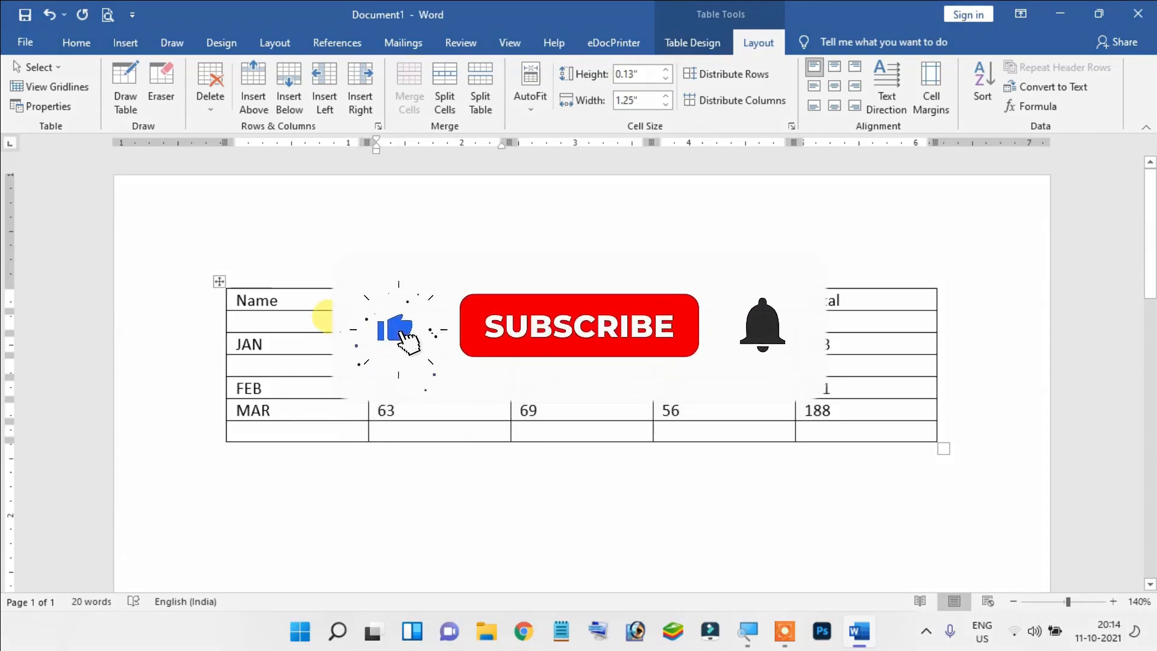
{"action": "left_click", "coordinate": [304, 322]}
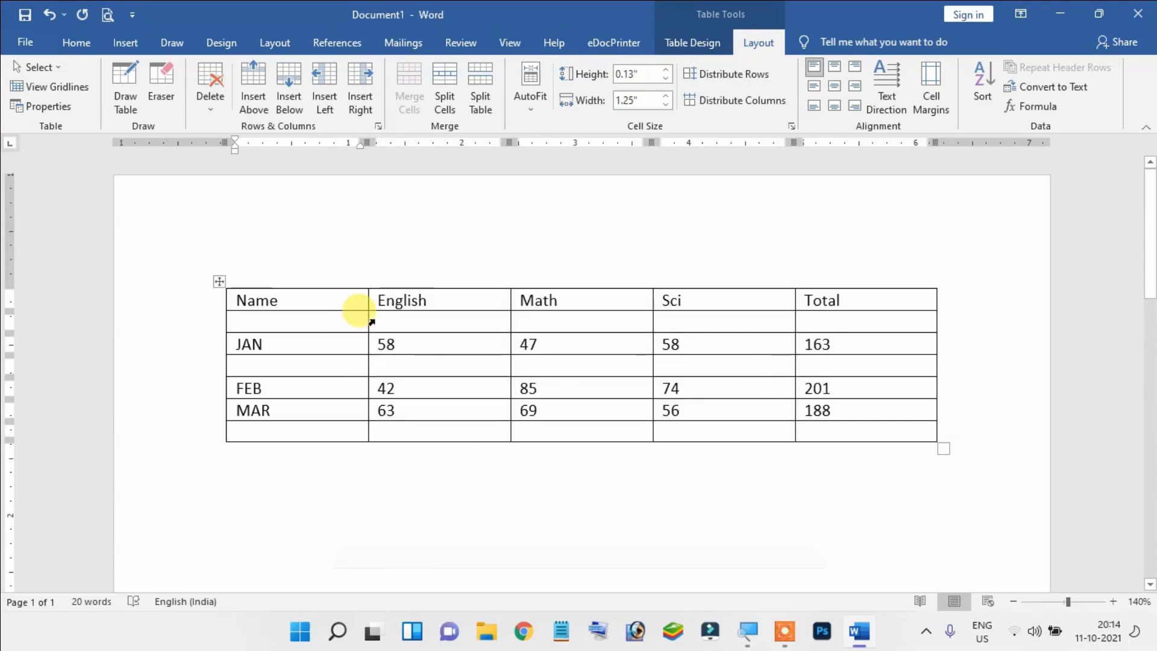
{"action": "key", "text": "Tab"}
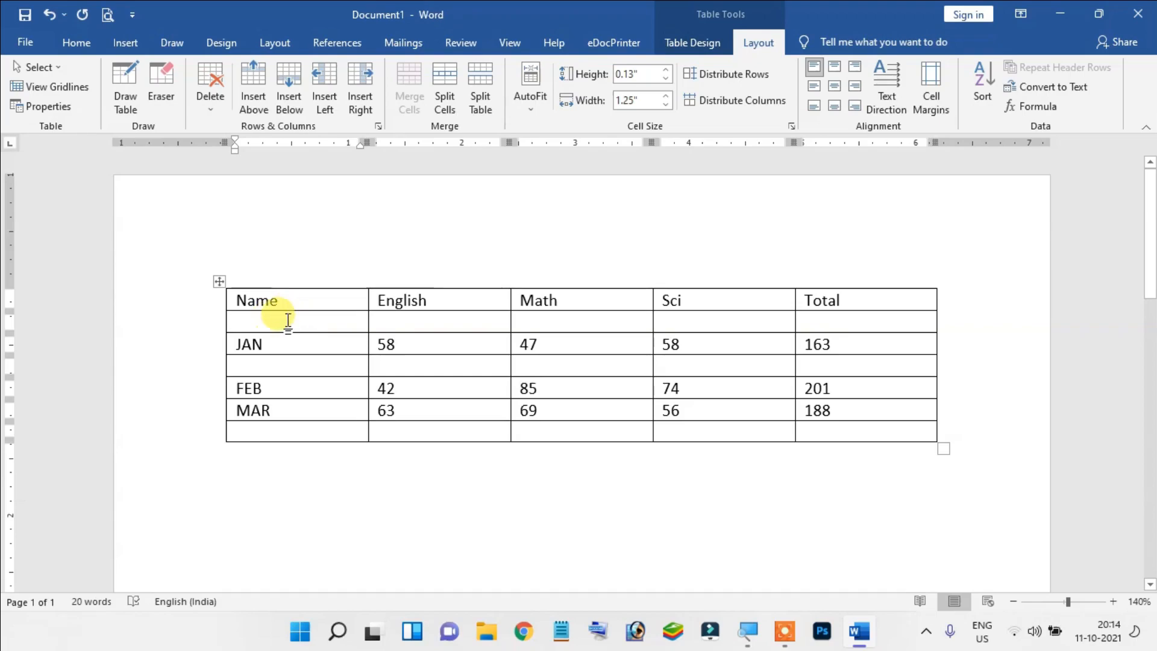
{"action": "left_click", "coordinate": [213, 104]}
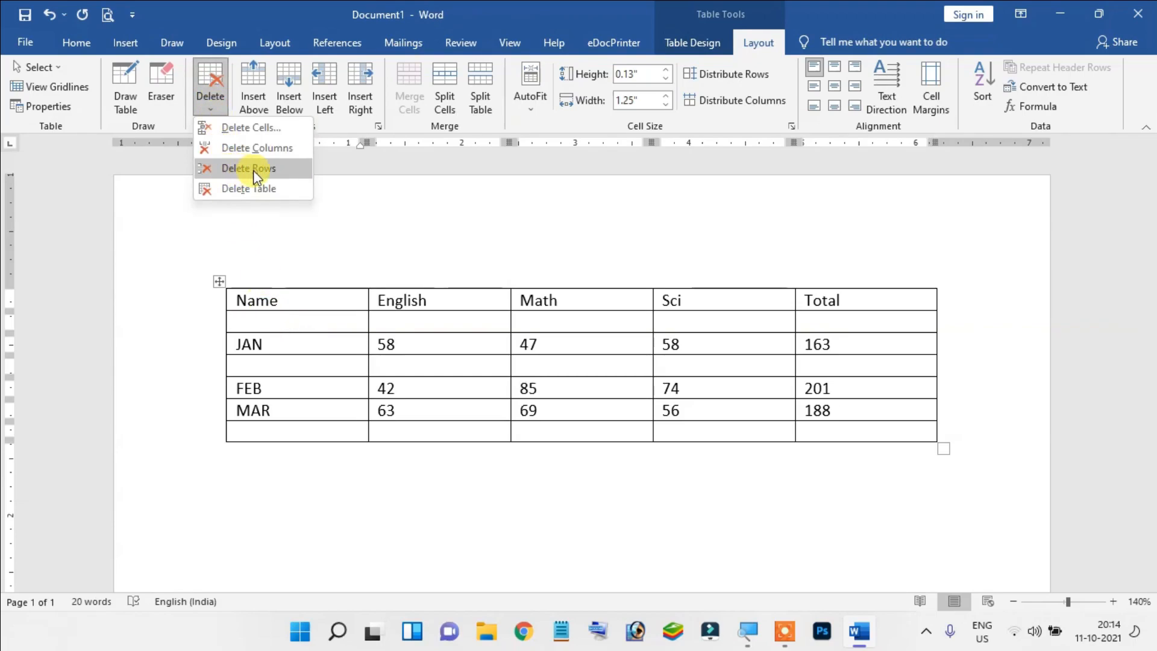
{"action": "left_click", "coordinate": [273, 172]}
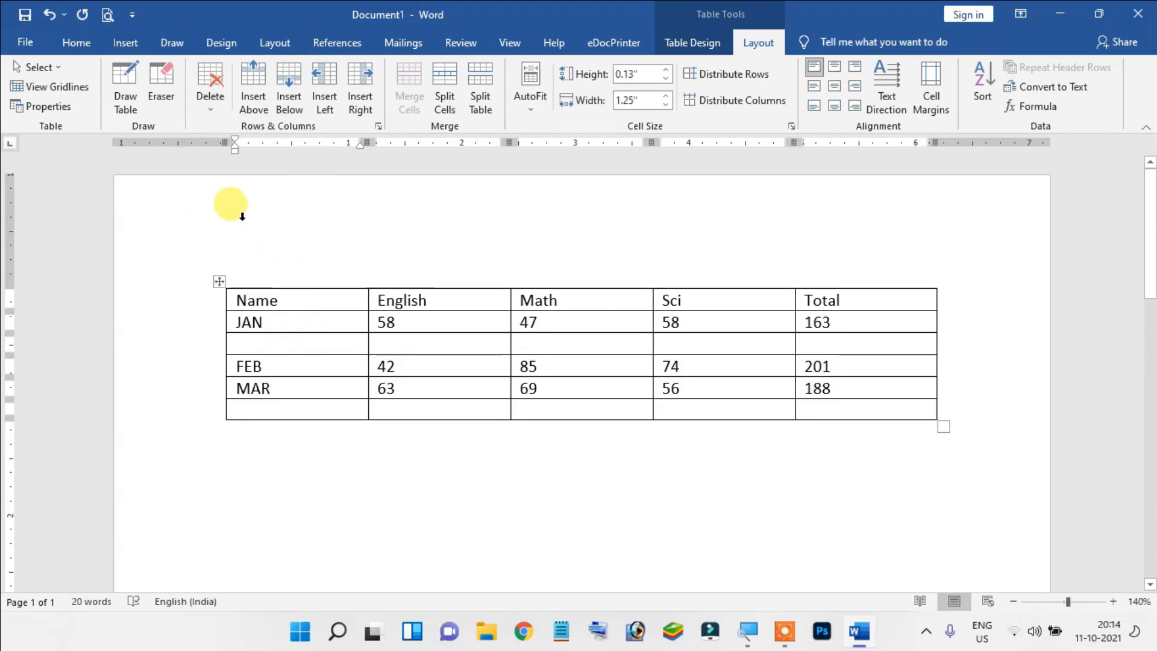
Delete the remaining blank rows, the one between JAN and FEB and the one below MAR
{"action": "left_click", "coordinate": [212, 107]}
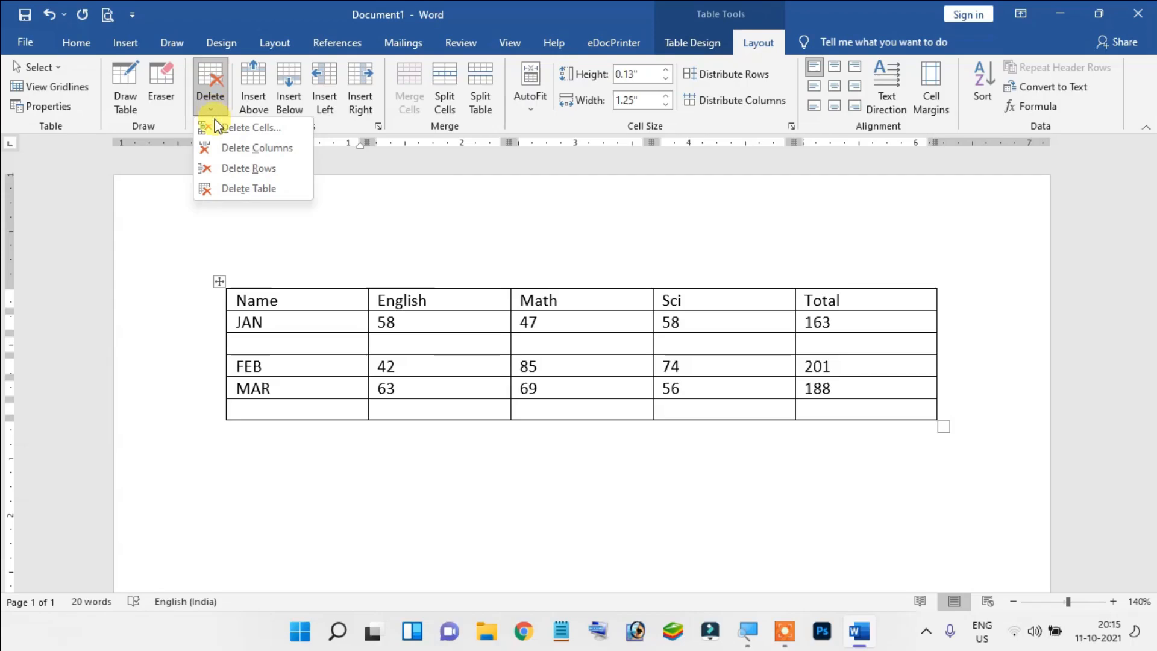
{"action": "left_click", "coordinate": [227, 168]}
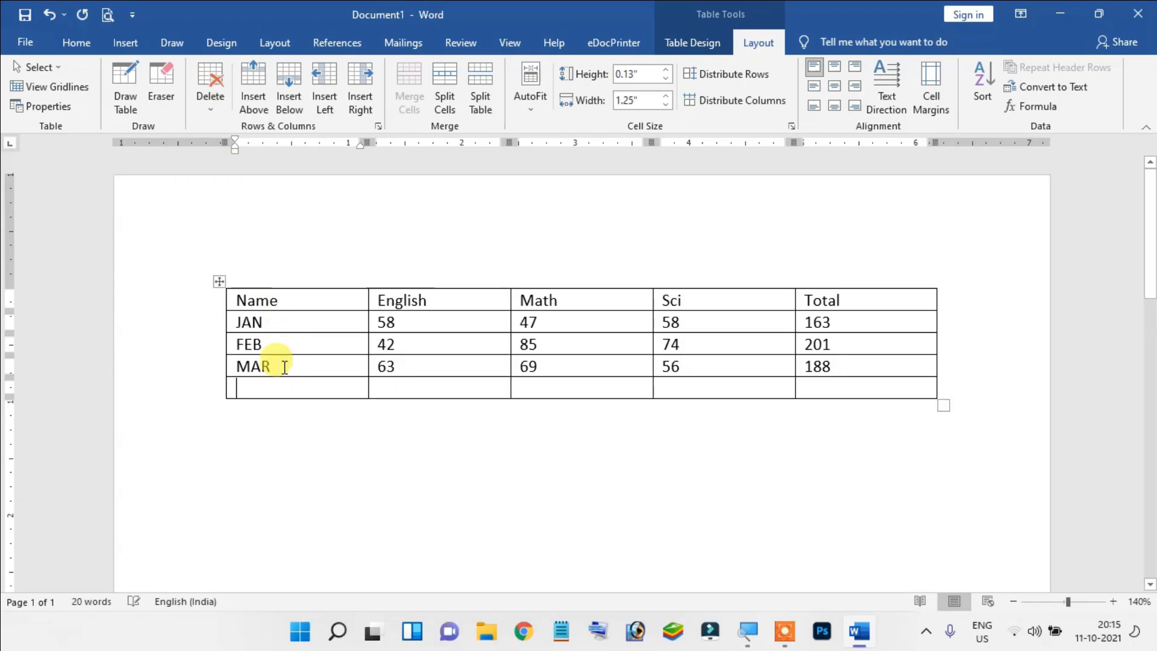
{"action": "left_click", "coordinate": [210, 106]}
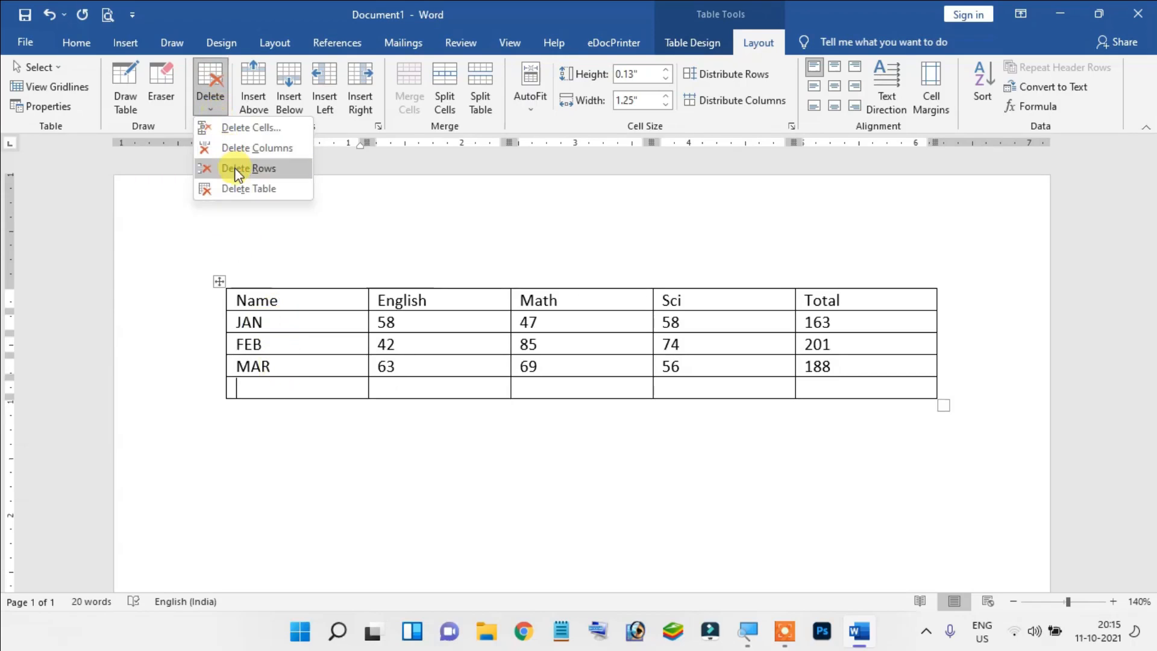
{"action": "left_click", "coordinate": [234, 167]}
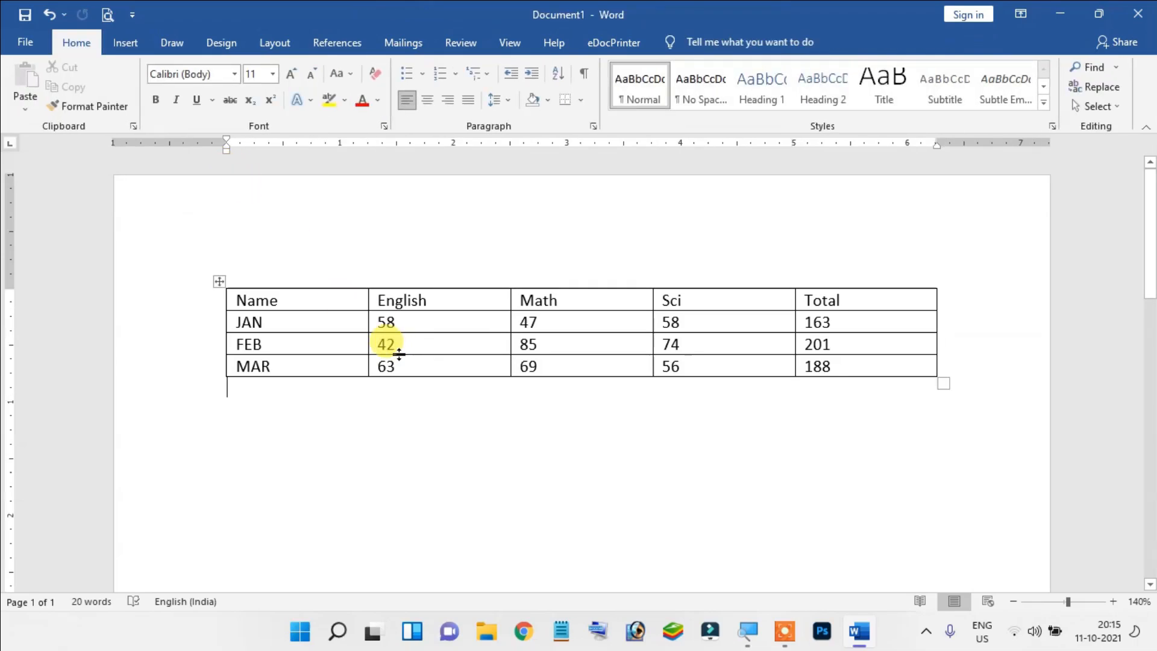
{"action": "left_click", "coordinate": [310, 335]}
{"action": "left_click_drag", "start_coordinate": [228, 322], "coordinate": [807, 365]}
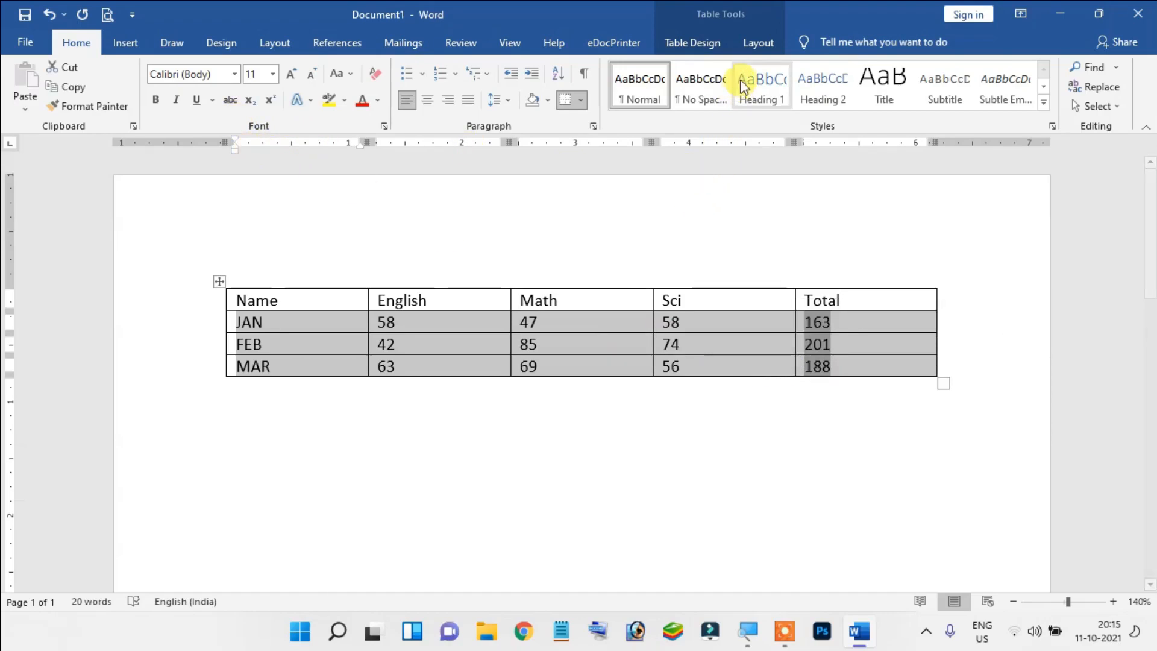
{"action": "left_click", "coordinate": [760, 46]}
{"action": "left_click", "coordinate": [210, 97]}
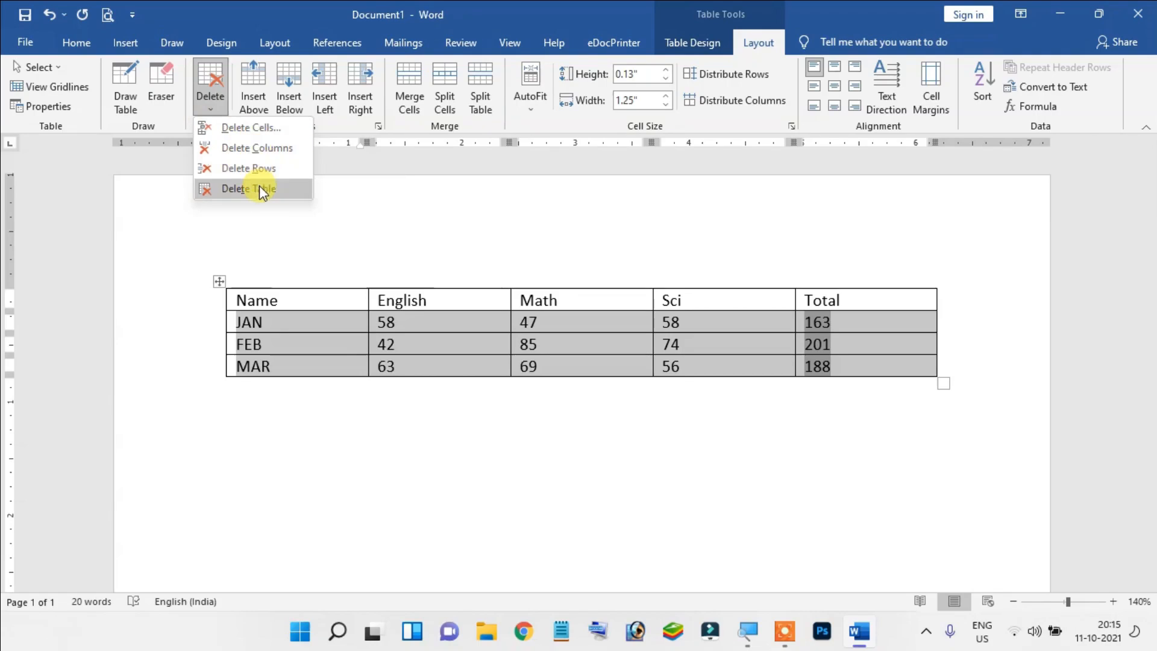
{"action": "left_click", "coordinate": [415, 324]}
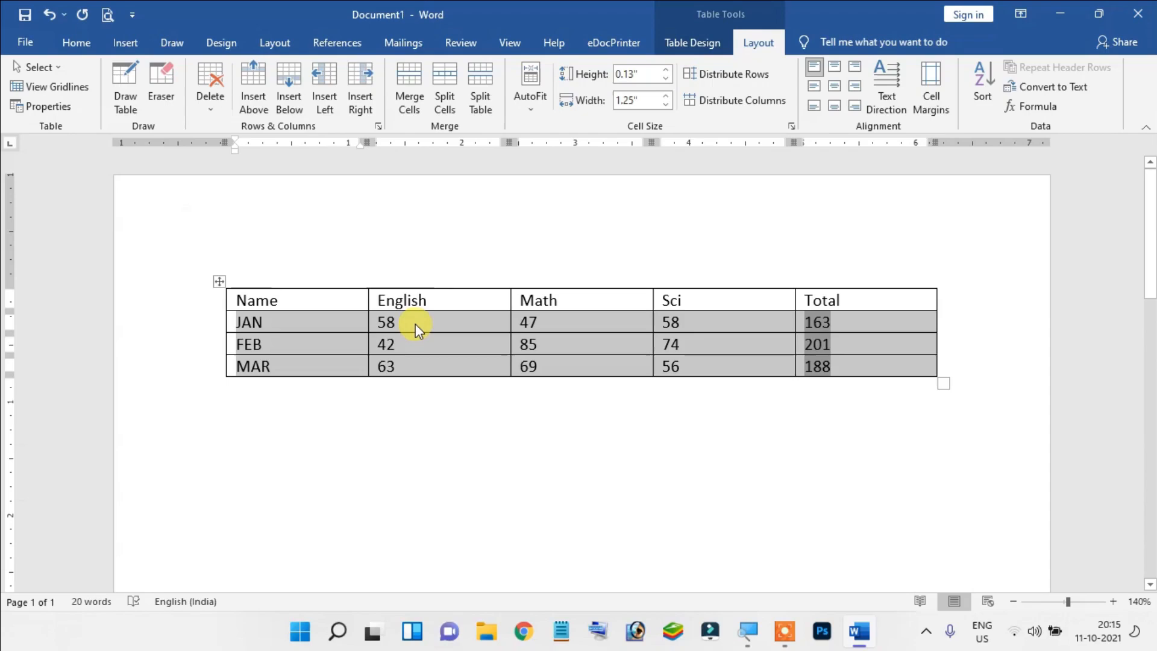
{"action": "left_click", "coordinate": [331, 324]}
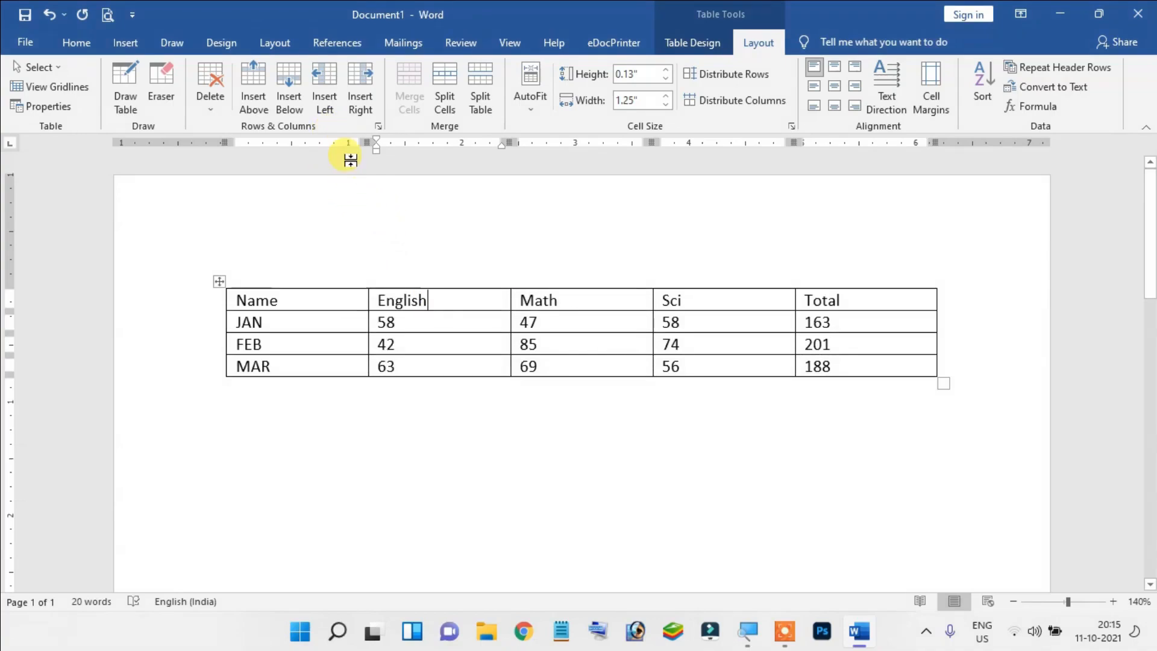
Insert an empty column before the English column and another empty column after the Math column
{"action": "left_click", "coordinate": [325, 102]}
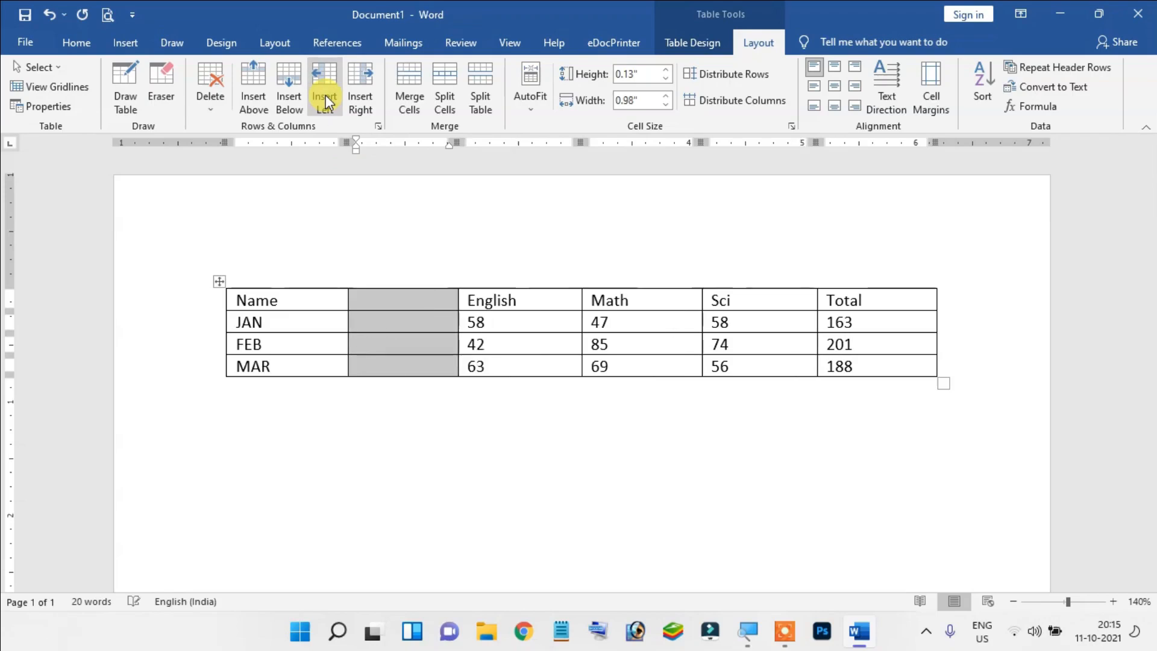
{"action": "left_click", "coordinate": [436, 304]}
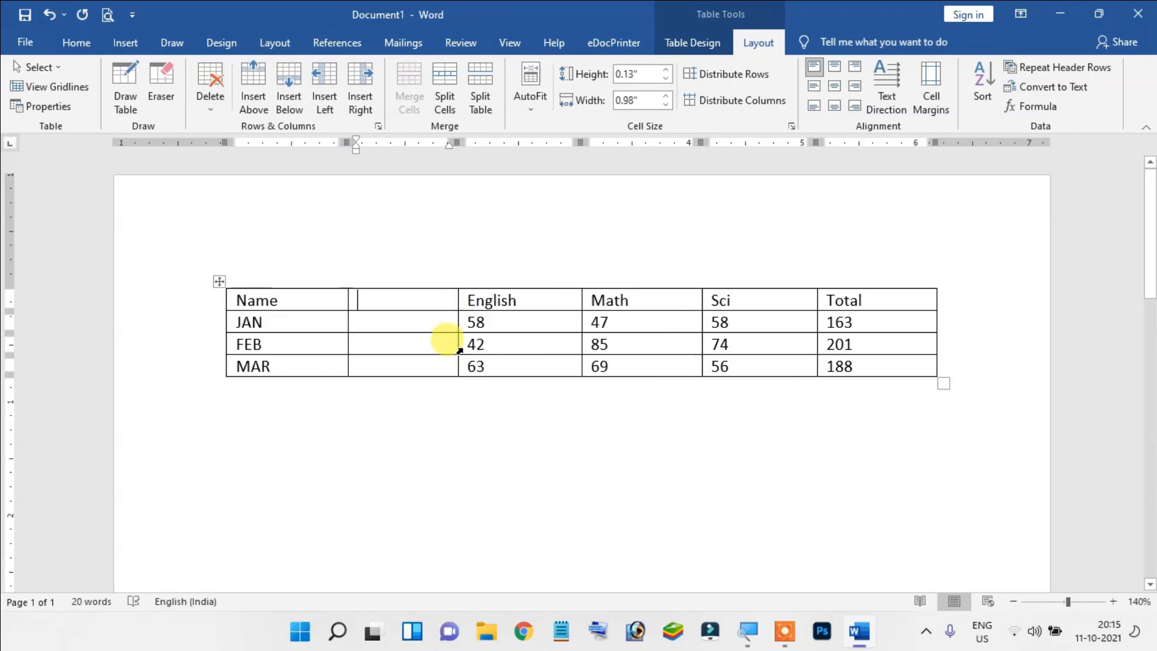
{"action": "left_click", "coordinate": [641, 300]}
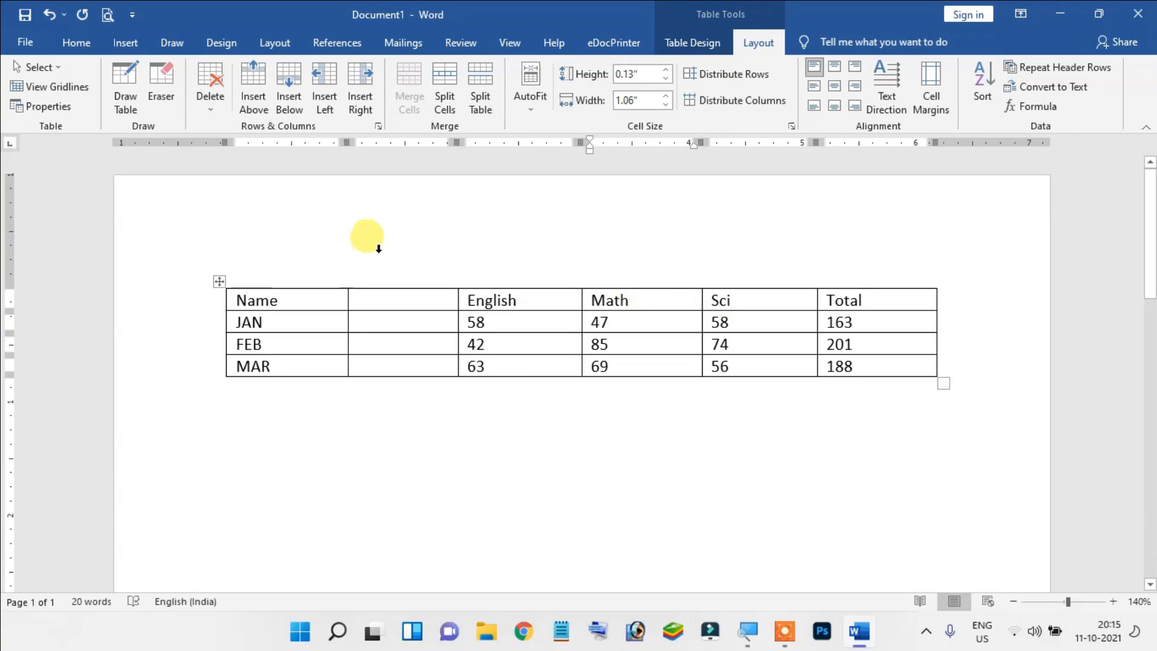
{"action": "left_click", "coordinate": [365, 107]}
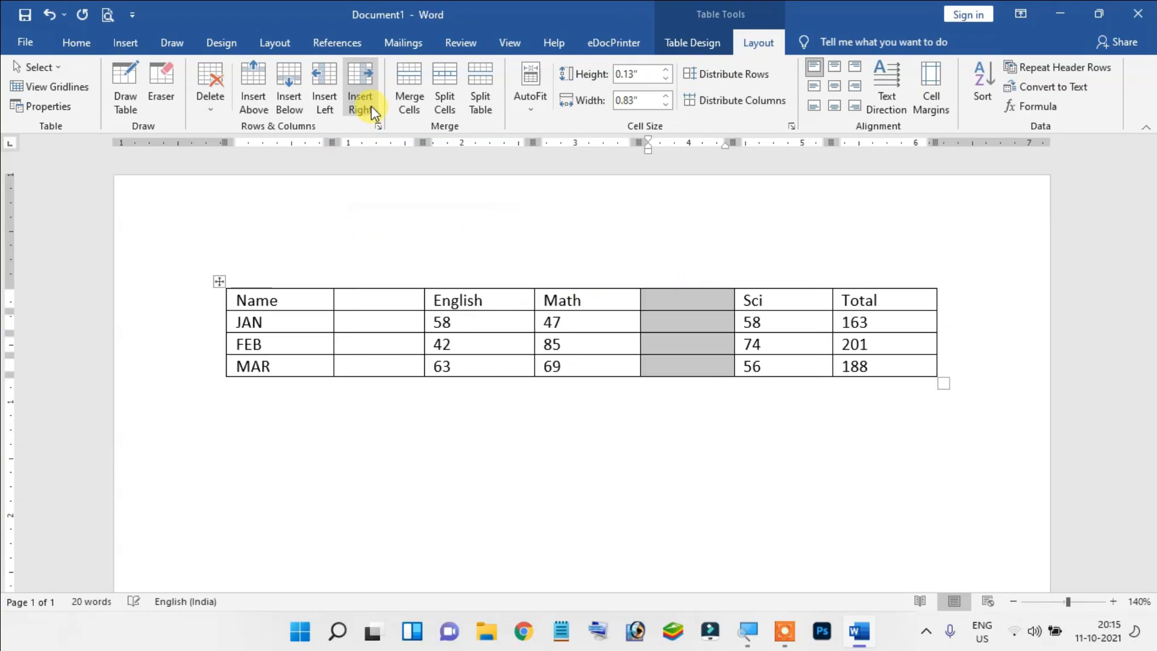
{"action": "left_click", "coordinate": [481, 341]}
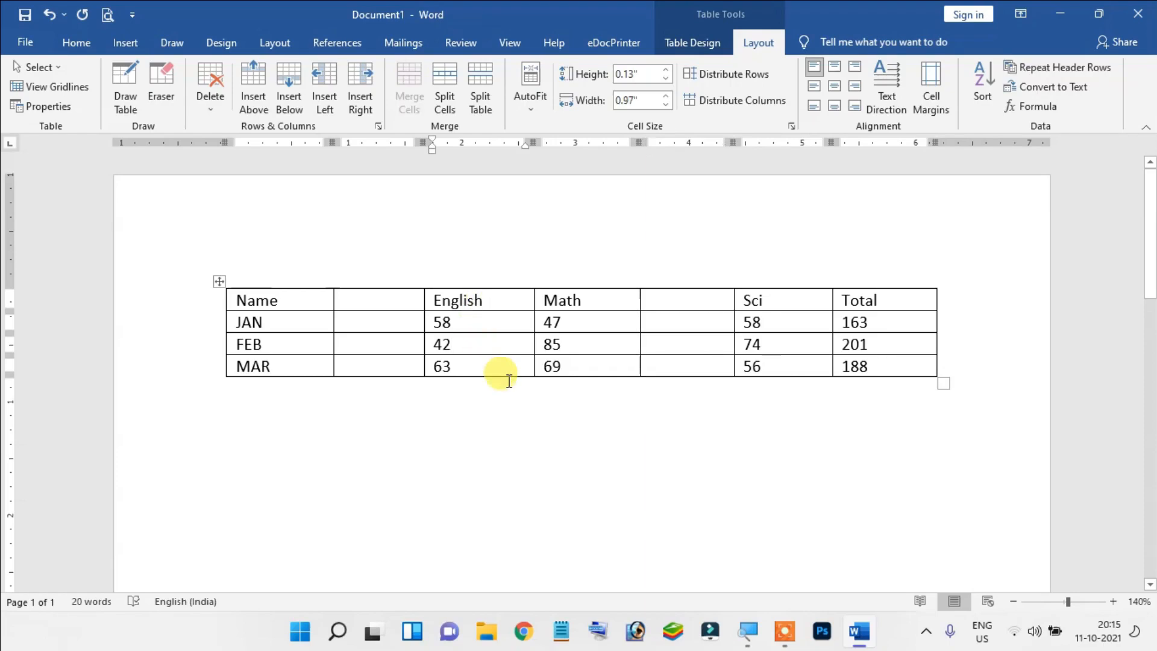
{"action": "left_click", "coordinate": [493, 366]}
{"action": "left_click", "coordinate": [491, 301]}
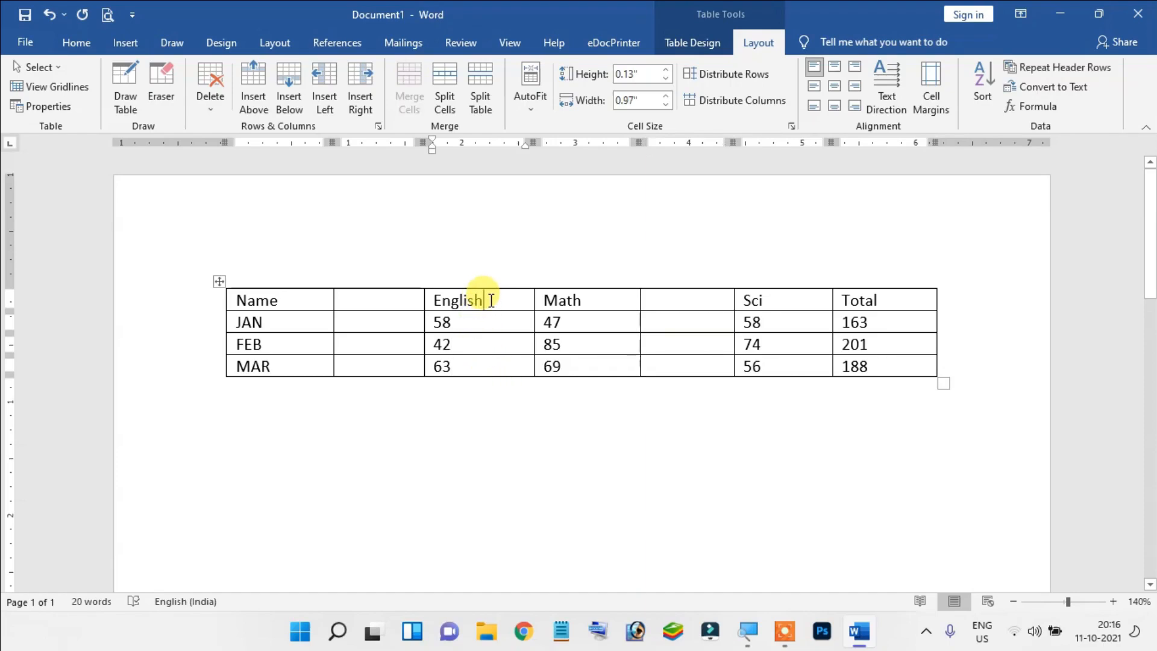
{"action": "right_click", "coordinate": [491, 300]}
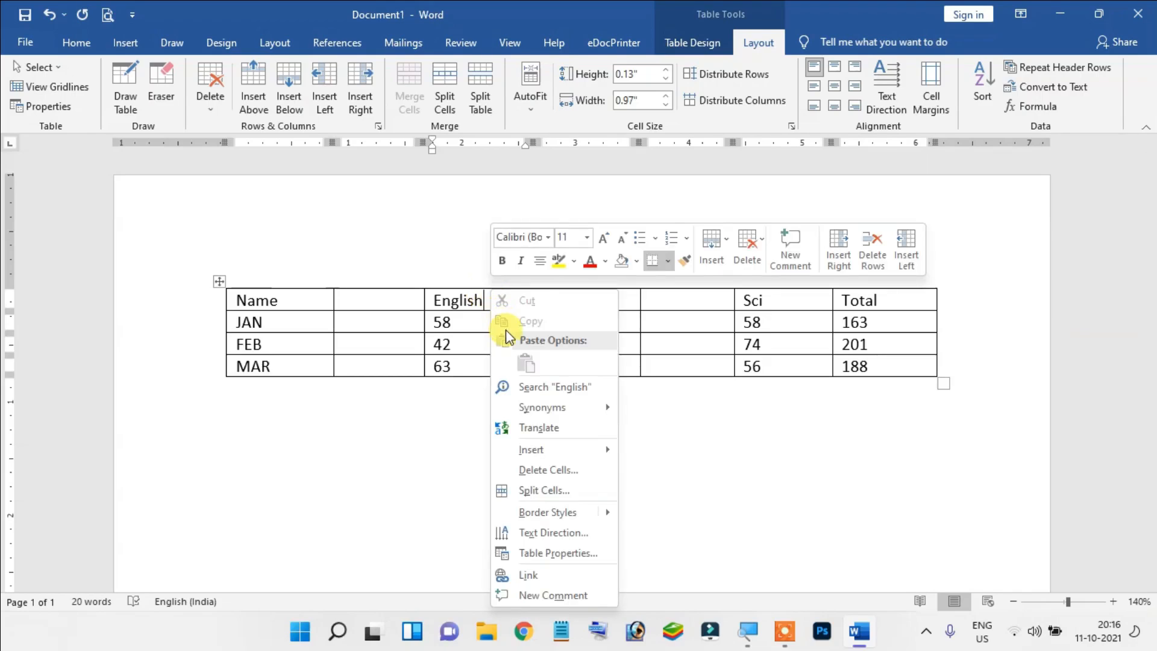
{"action": "mouse_move", "coordinate": [548, 449]}
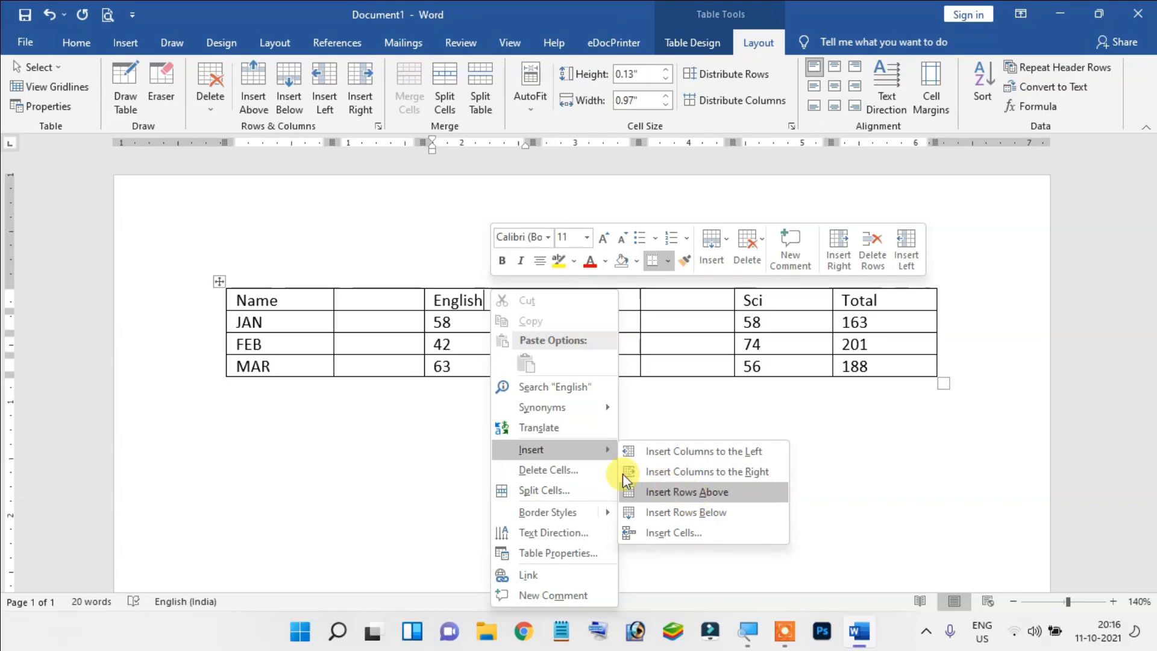
{"action": "left_click", "coordinate": [445, 359]}
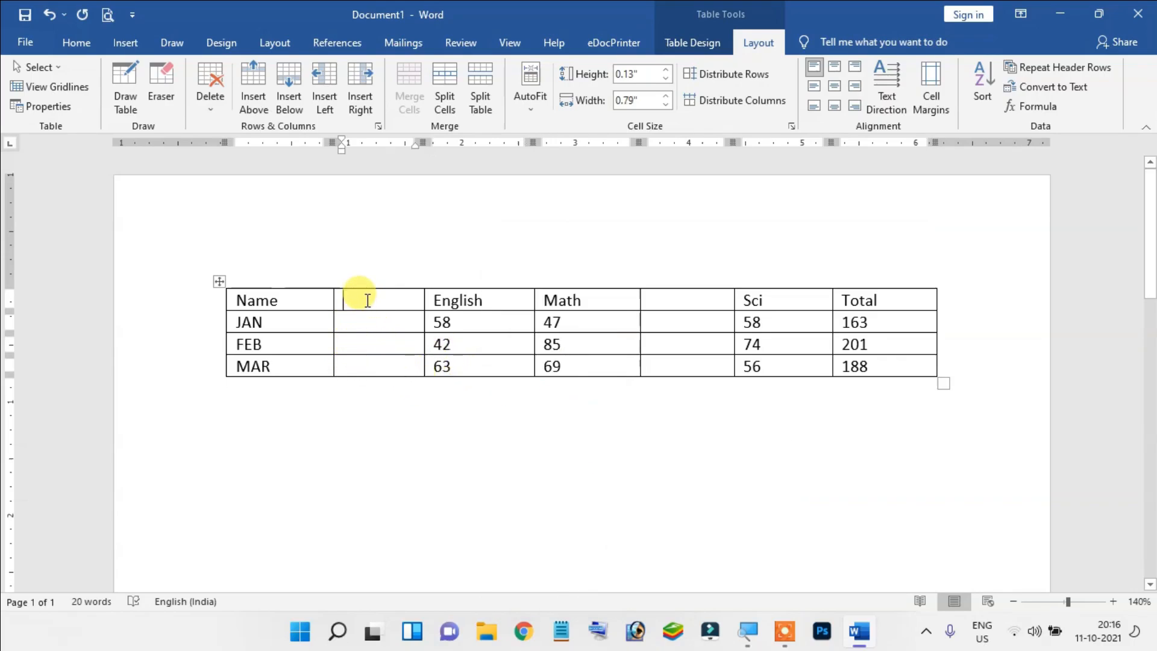
Delete the blank column between Name and English, and remove the one between Math and Sci with the Delete entire column option
{"action": "left_click", "coordinate": [207, 112]}
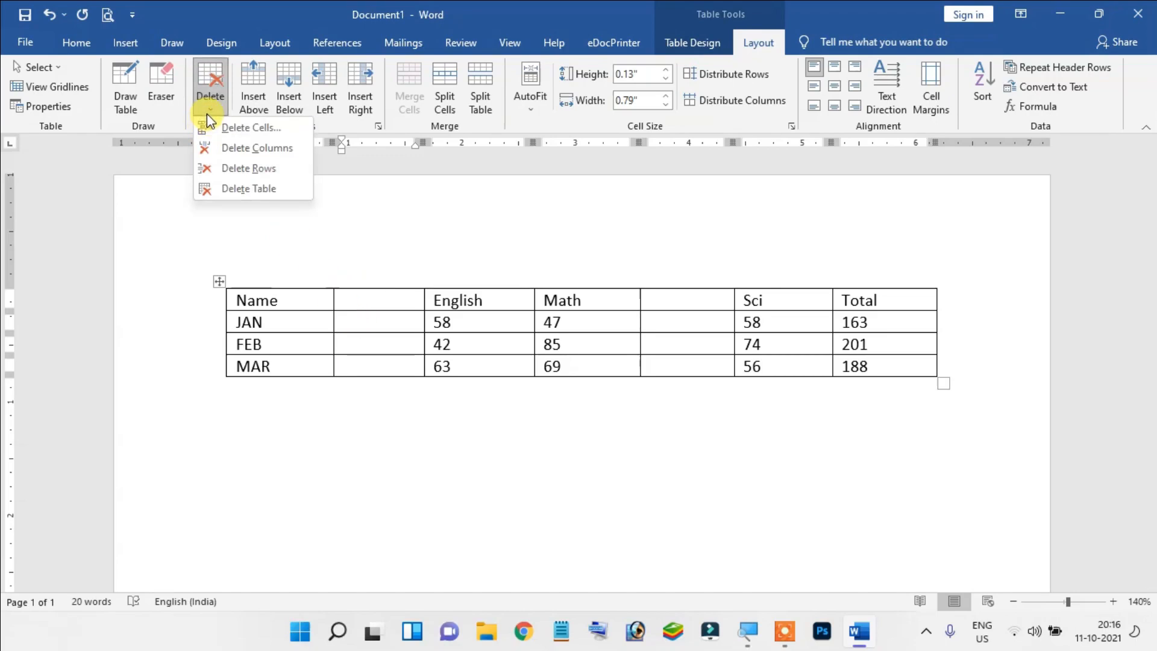
{"action": "left_click", "coordinate": [281, 151]}
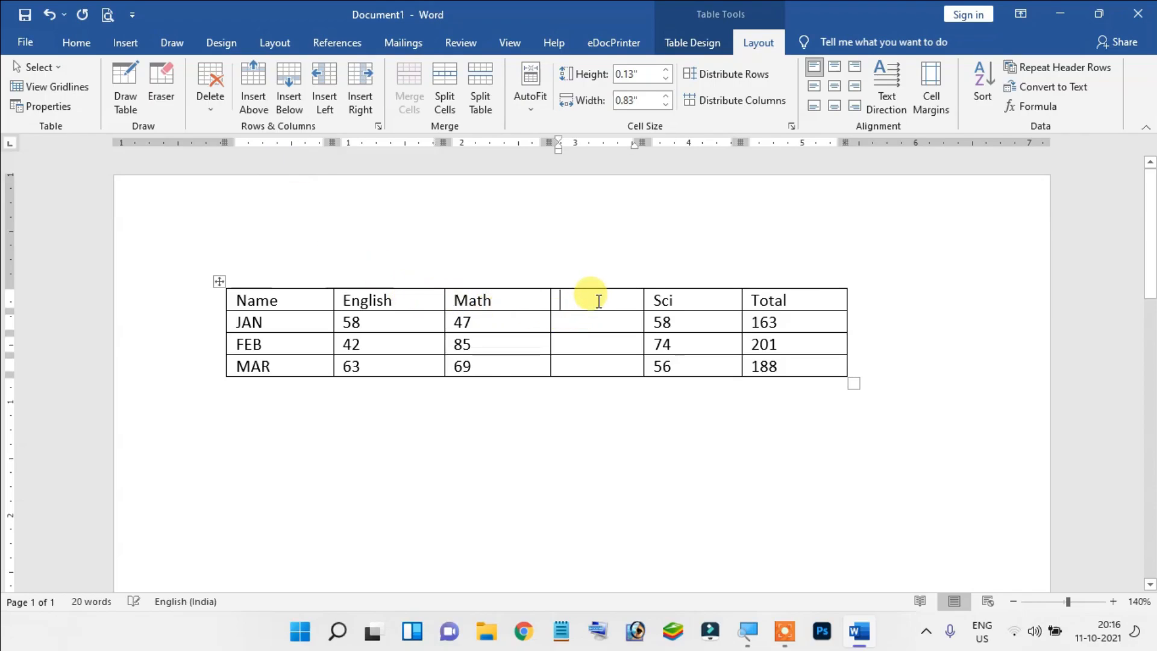
{"action": "right_click", "coordinate": [599, 300]}
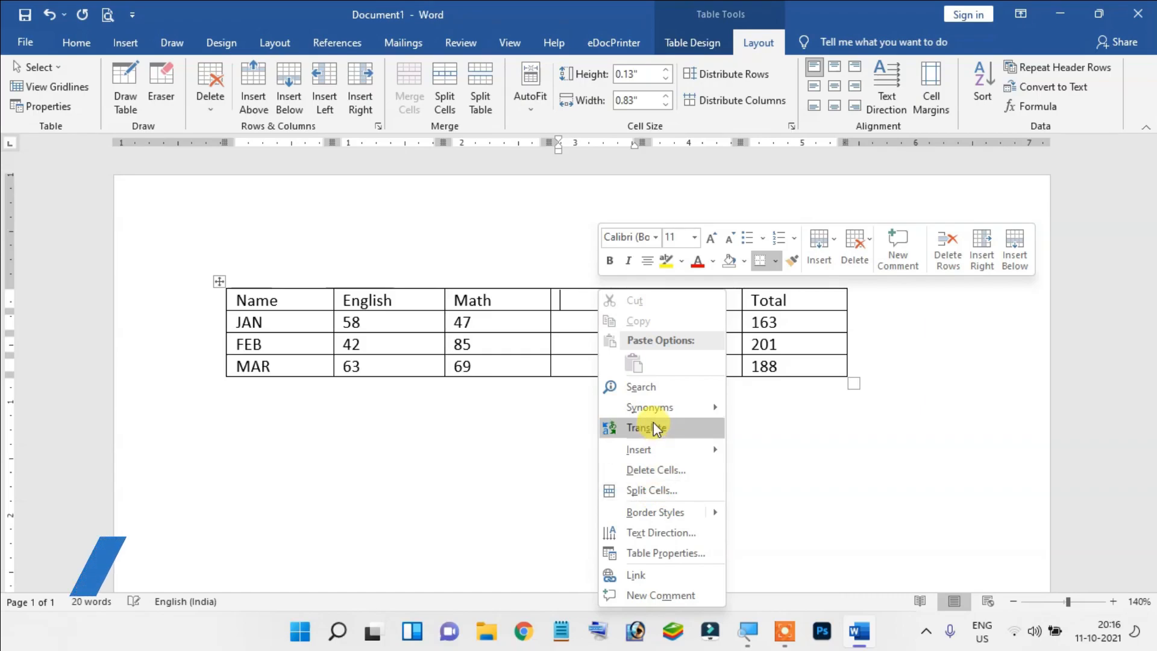
{"action": "left_click", "coordinate": [658, 468]}
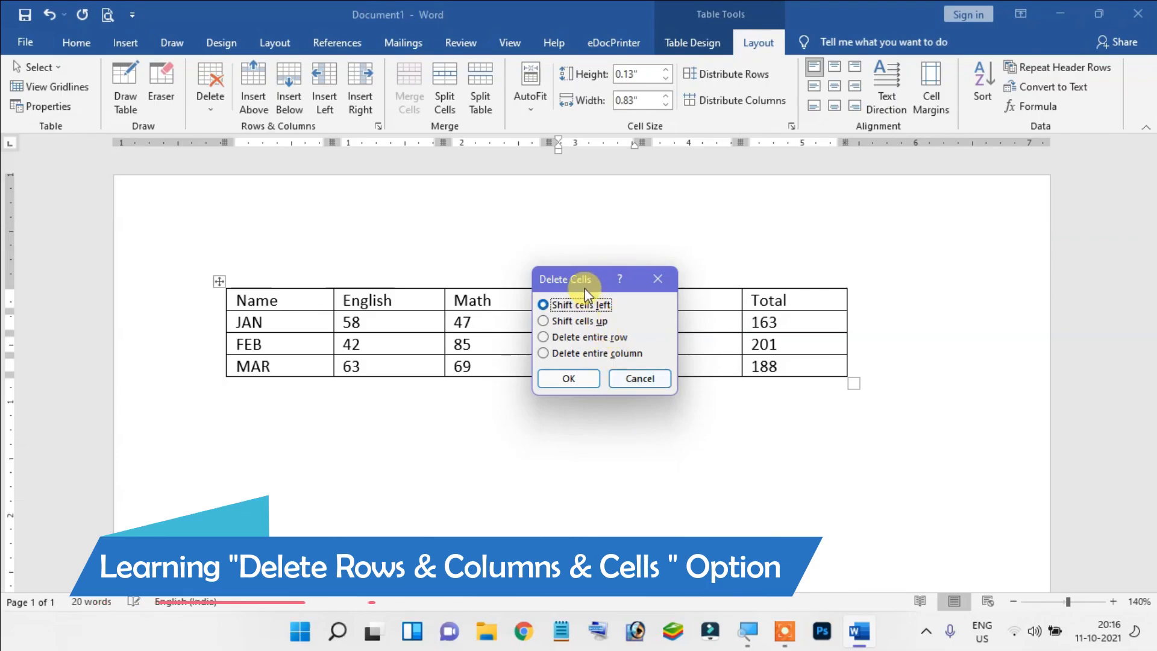
{"action": "left_click_drag", "start_coordinate": [584, 290], "coordinate": [589, 277]}
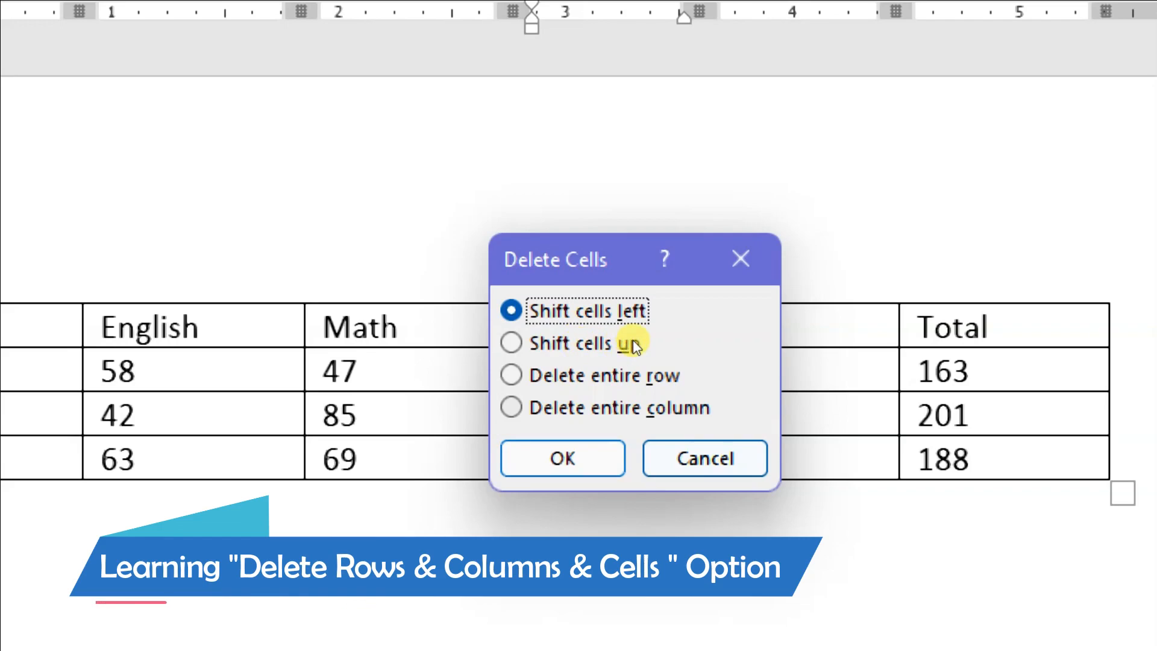
{"action": "key", "text": "alt+c"}
{"action": "key", "text": "Return"}
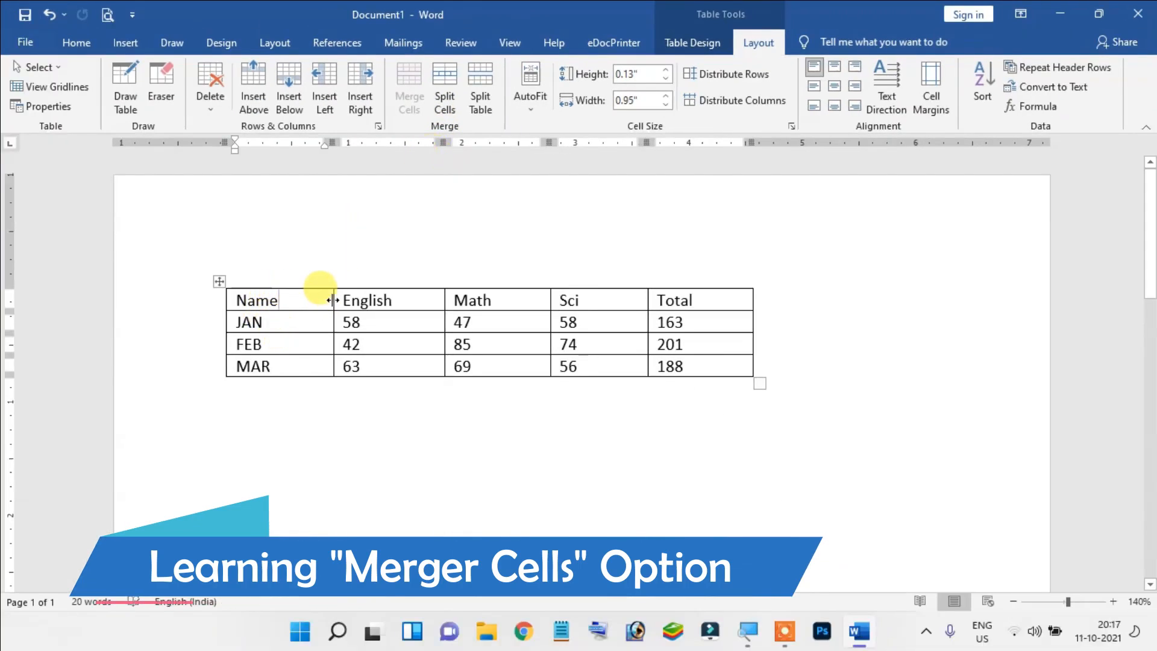
Insert an empty row below the MAR row and place the cursor in its cell under Total
{"action": "left_click", "coordinate": [284, 364]}
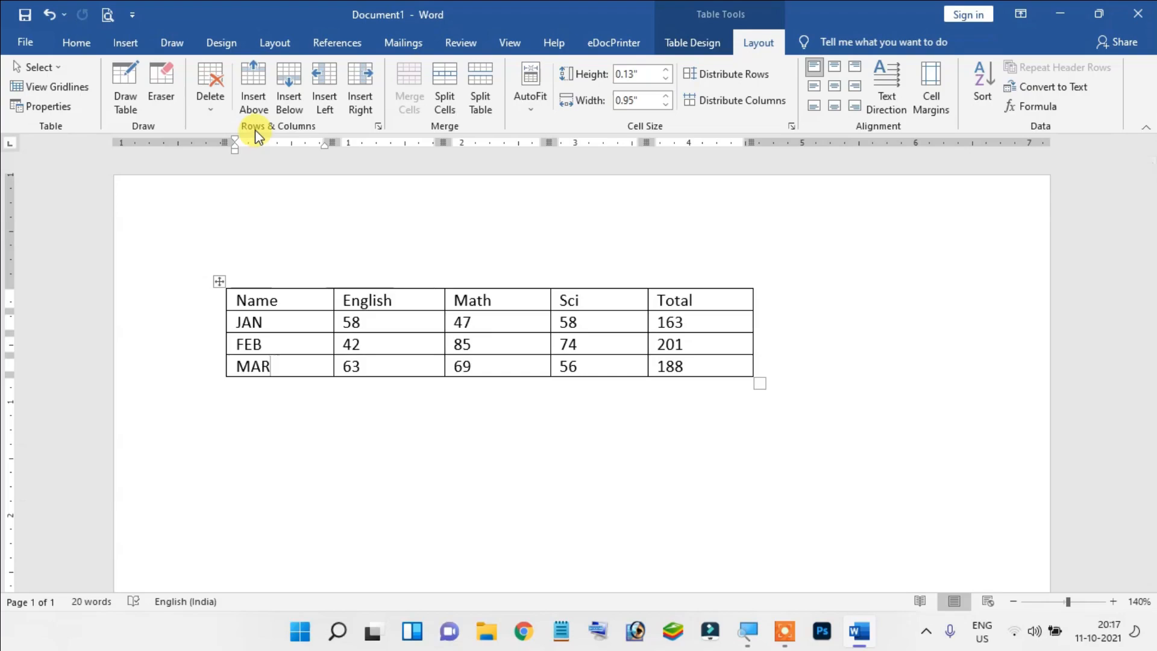
{"action": "left_click", "coordinate": [288, 96]}
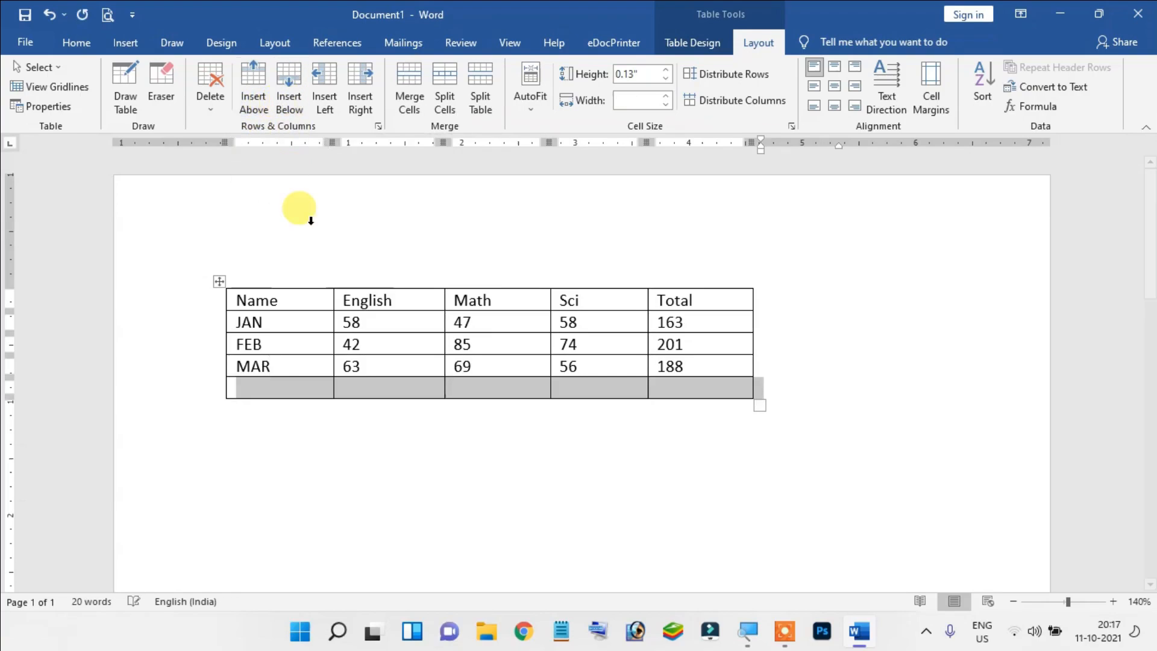
{"action": "left_click", "coordinate": [349, 386]}
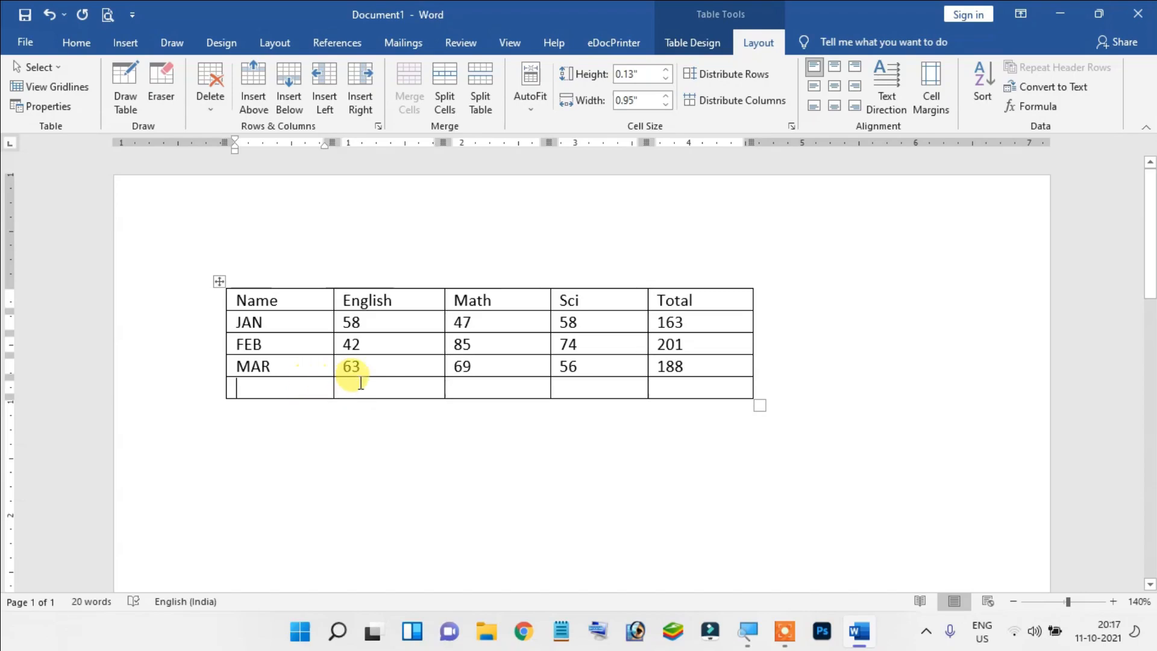
{"action": "left_click", "coordinate": [683, 389]}
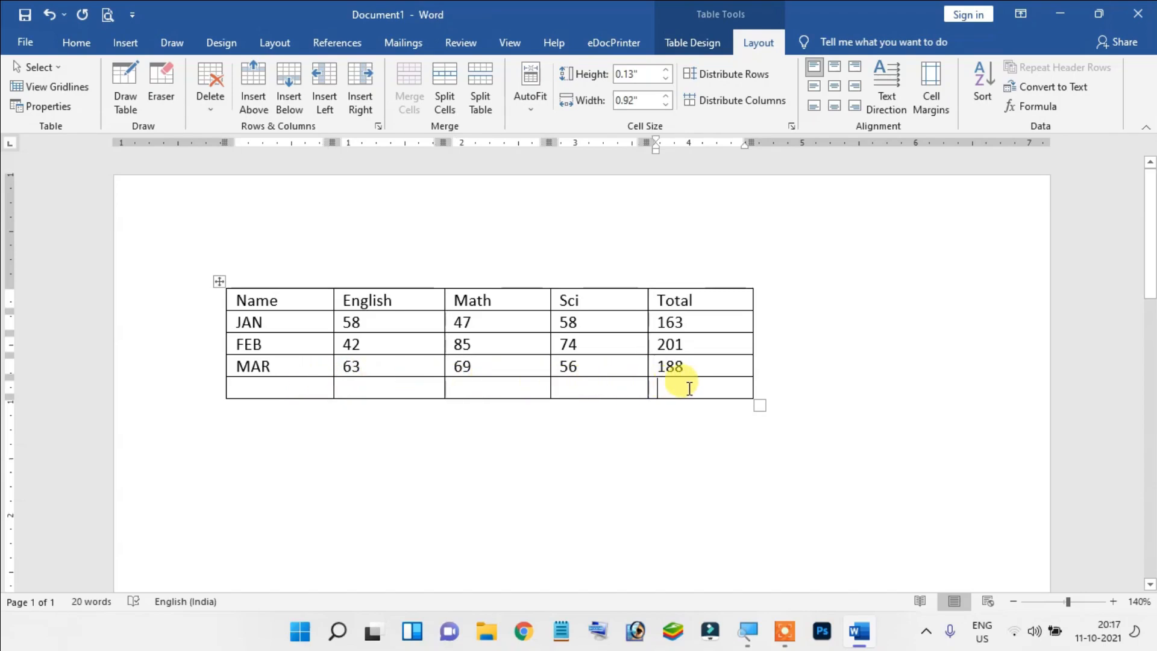
Enter a long run of sample letters beginning FDSFDSFDSFD in the empty row's first cell, and undo the entry
{"action": "left_click_drag", "start_coordinate": [689, 387], "coordinate": [298, 389]}
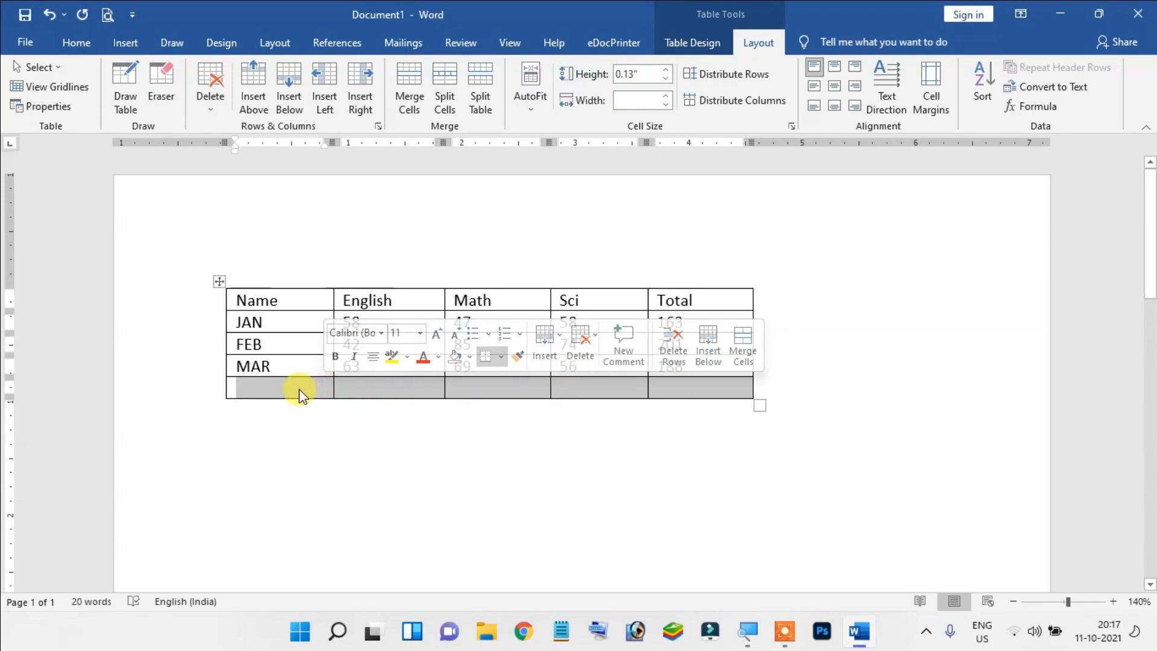
{"action": "left_click", "coordinate": [298, 389]}
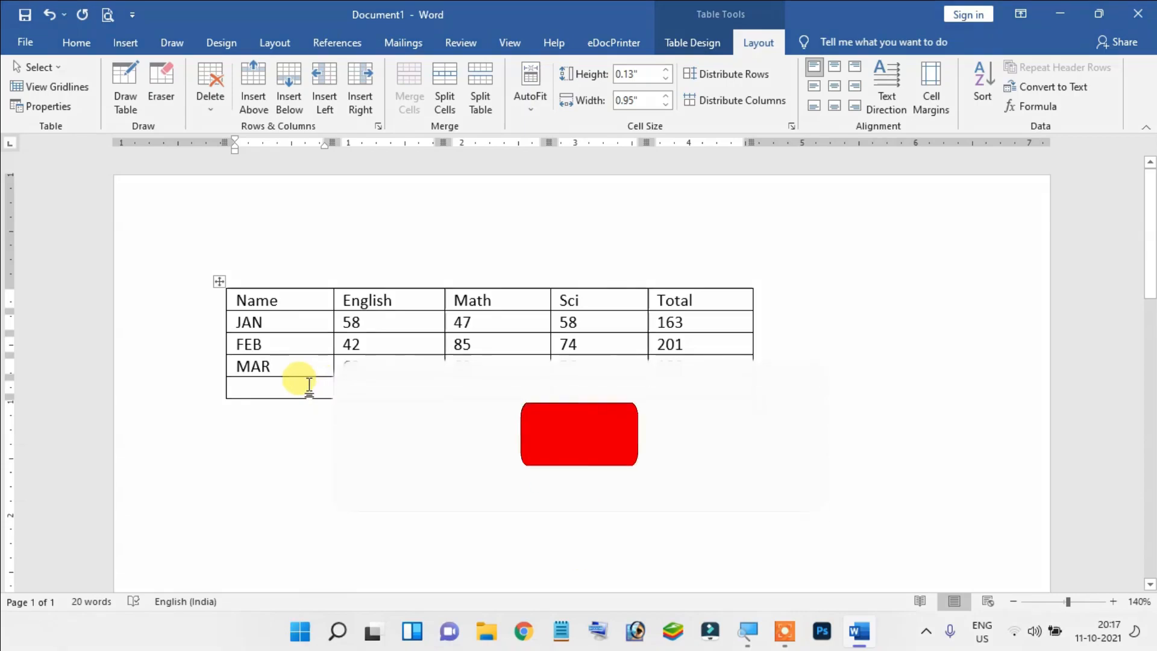
{"action": "type", "text": "FDSFDSFDSFD"}
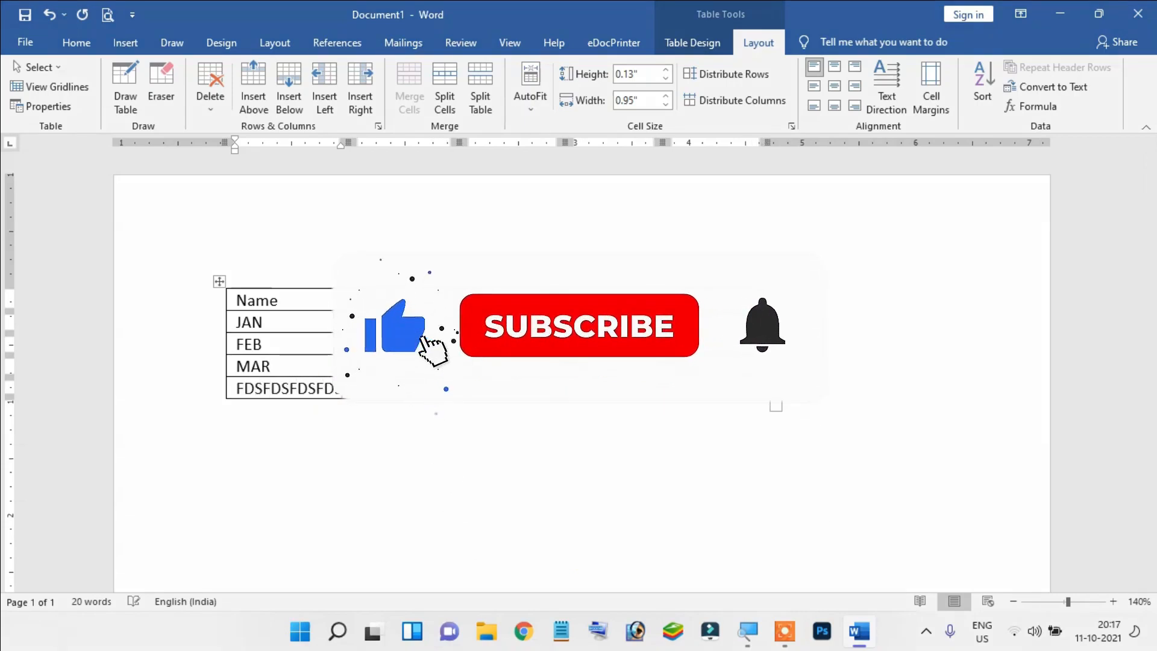
{"action": "type", "text": "SFDSFDSFDSF"}
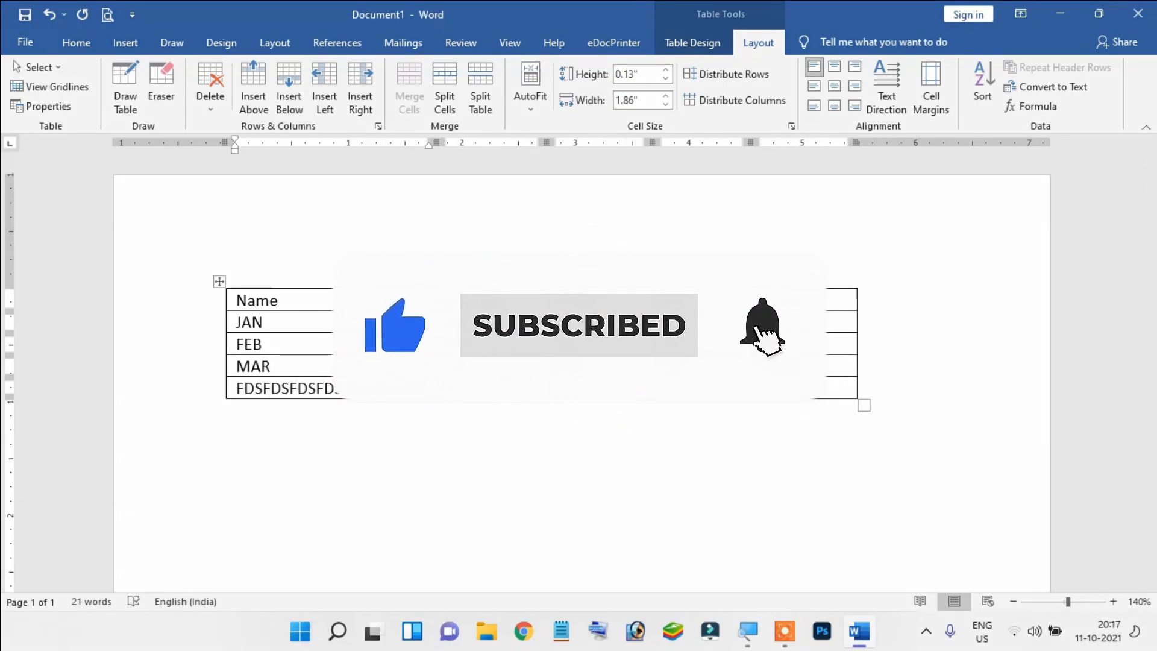
{"action": "key", "text": "ctrl+z"}
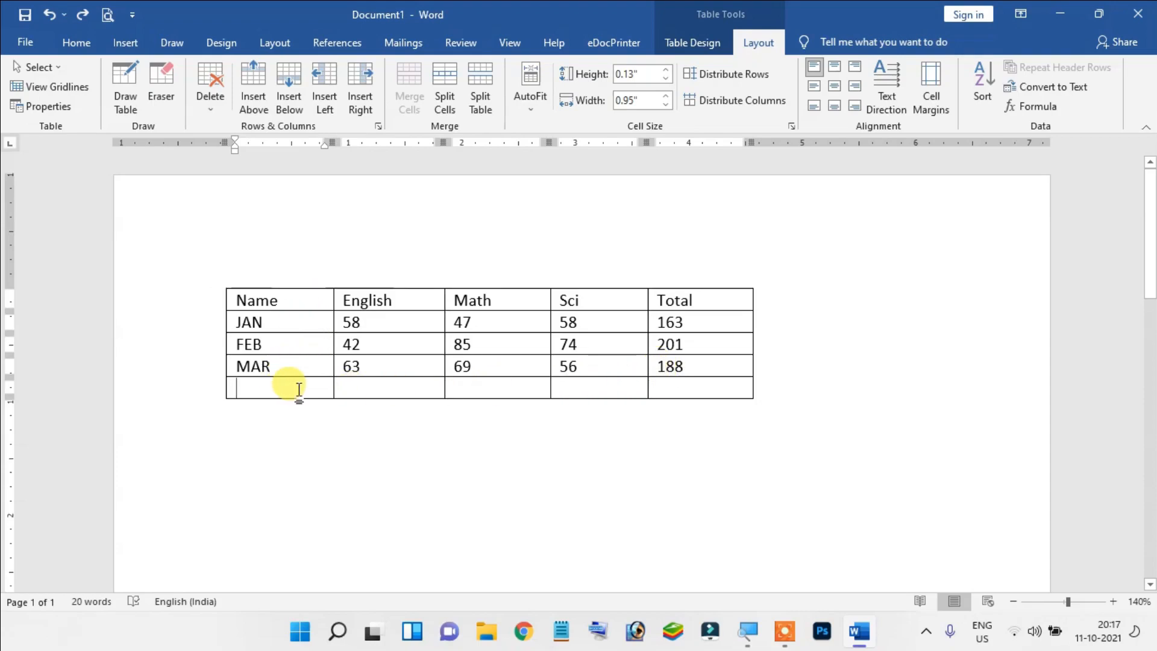
Merge all five cells of the empty row below MAR into one cell, and undo the merge
{"action": "left_click_drag", "start_coordinate": [299, 389], "coordinate": [671, 389]}
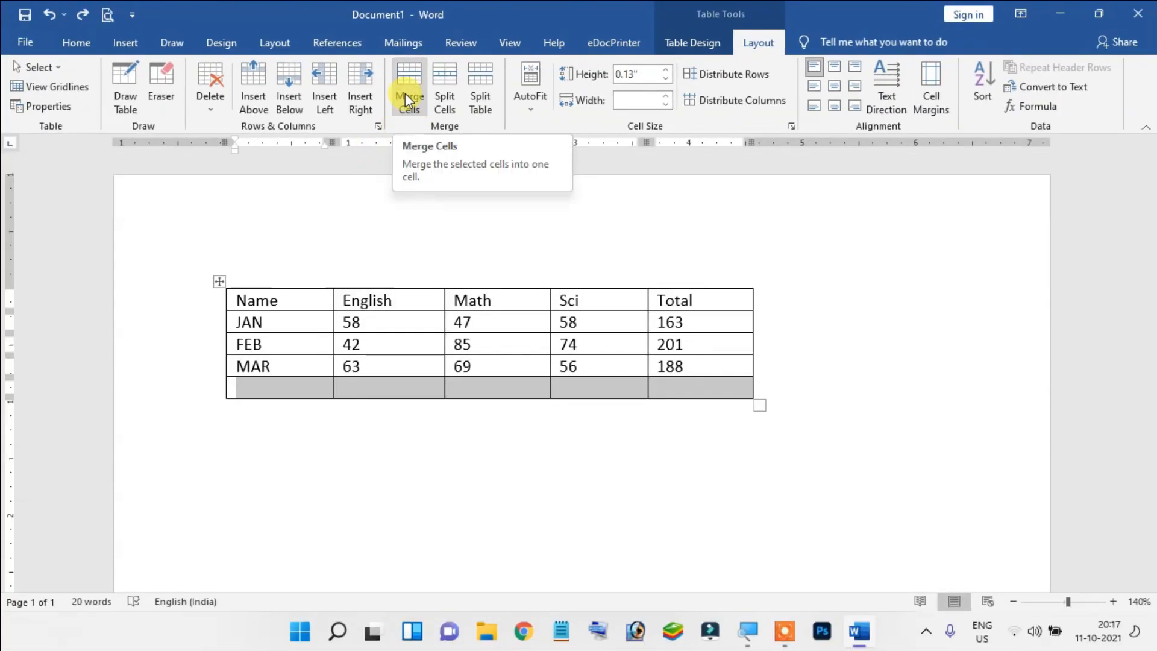
{"action": "left_click", "coordinate": [407, 97]}
{"action": "left_click", "coordinate": [446, 392]}
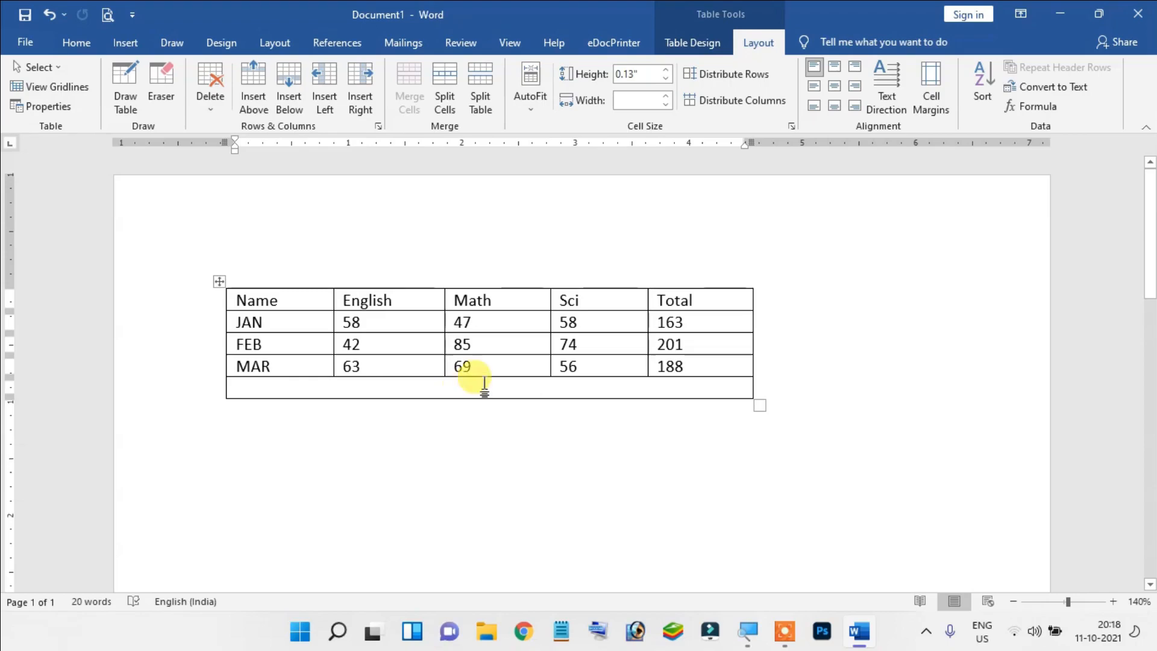
{"action": "left_click", "coordinate": [53, 20]}
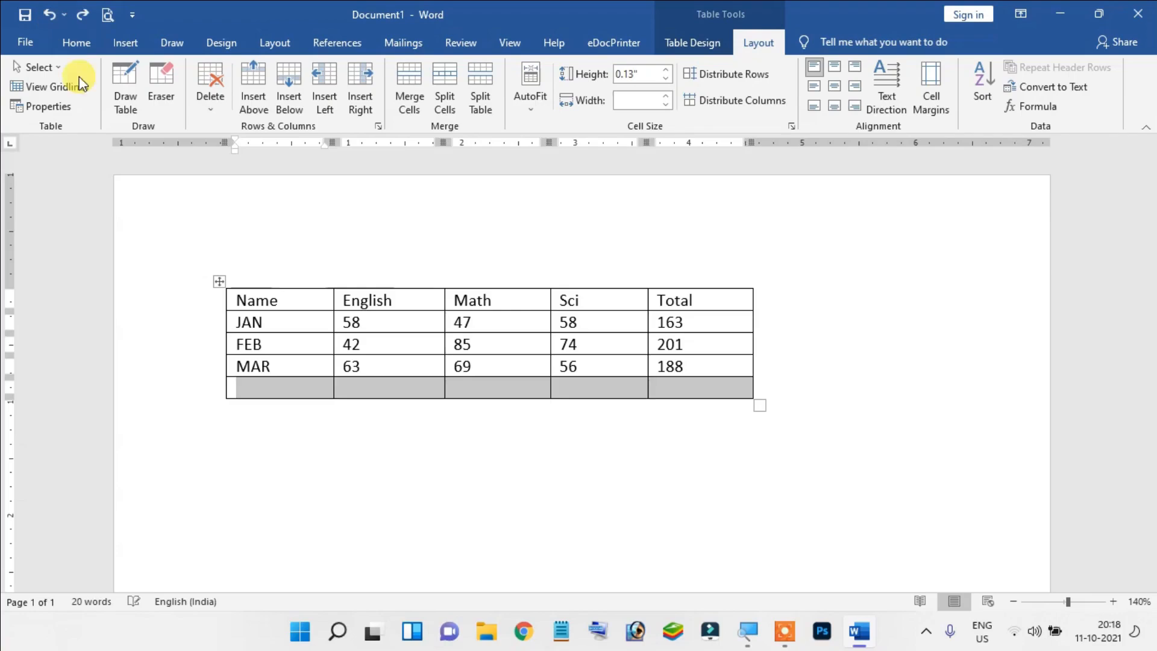
{"action": "left_click", "coordinate": [524, 385]}
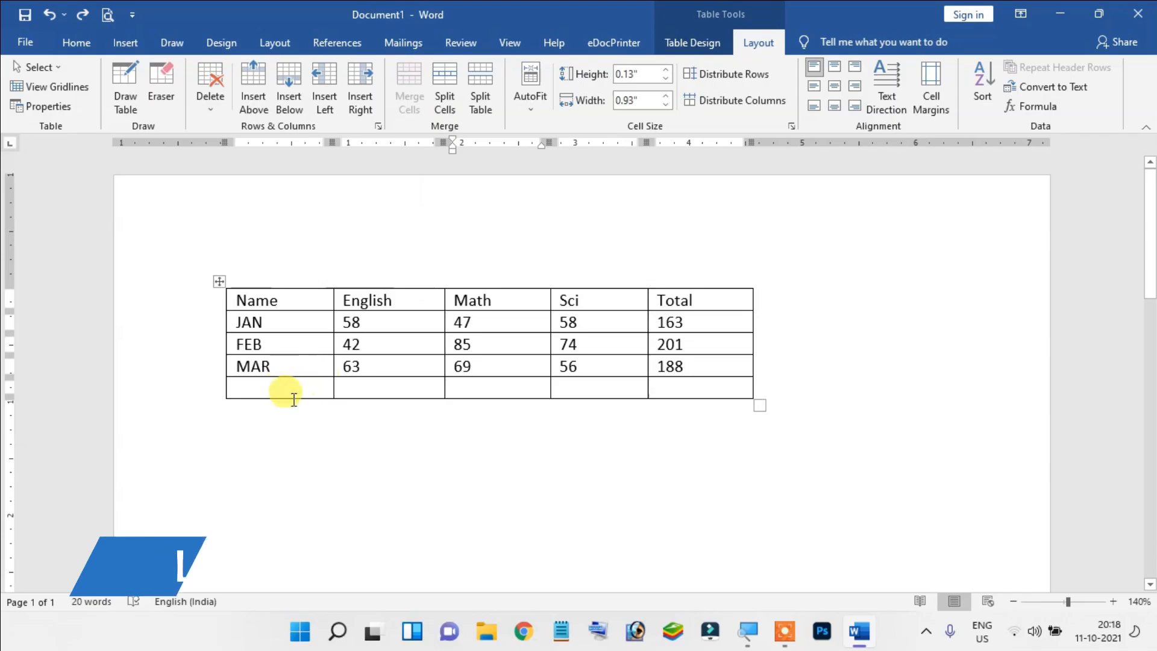
Split the Name header cell into 3 columns and 1 row
{"action": "left_click", "coordinate": [280, 385]}
{"action": "scroll", "coordinate": [280, 386], "scroll_direction": "up", "scroll_amount": 5, "text": "ctrl"}
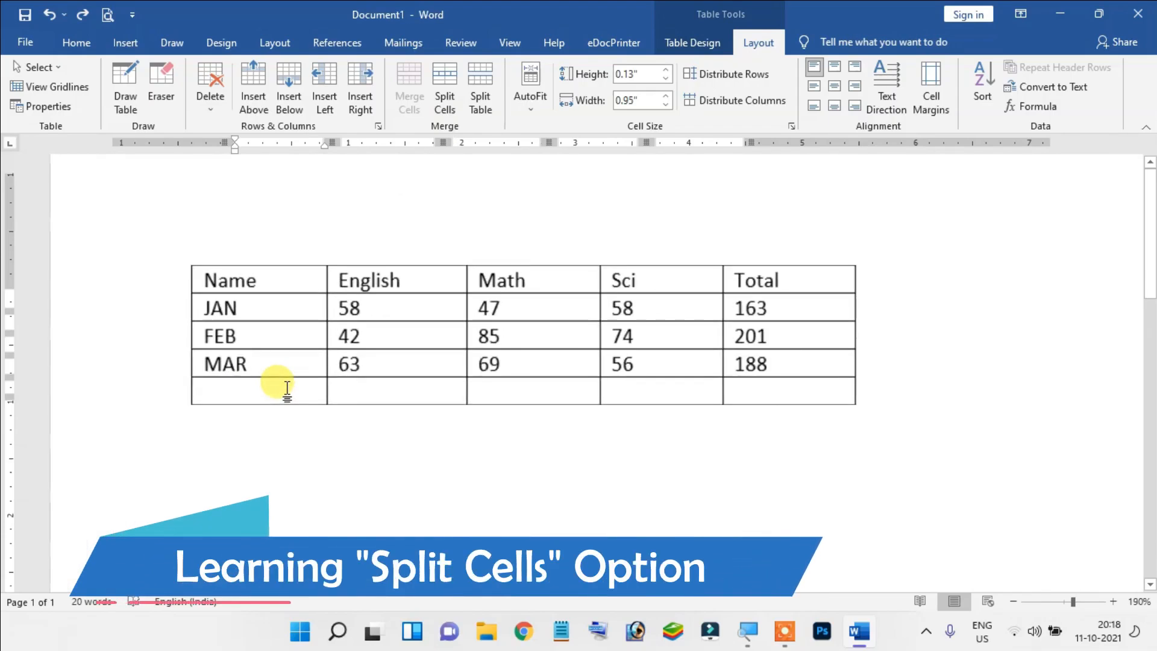
{"action": "scroll", "coordinate": [282, 385], "scroll_direction": "up", "scroll_amount": 1, "text": "ctrl"}
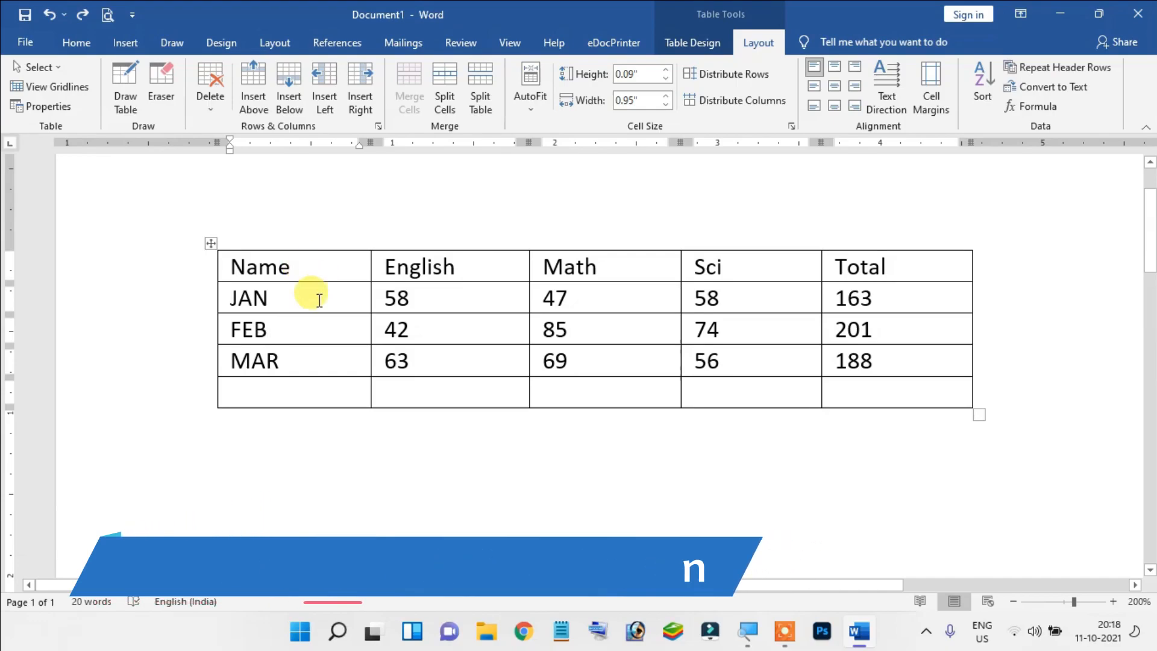
{"action": "left_click", "coordinate": [435, 106]}
{"action": "left_click_drag", "start_coordinate": [576, 240], "coordinate": [465, 277]}
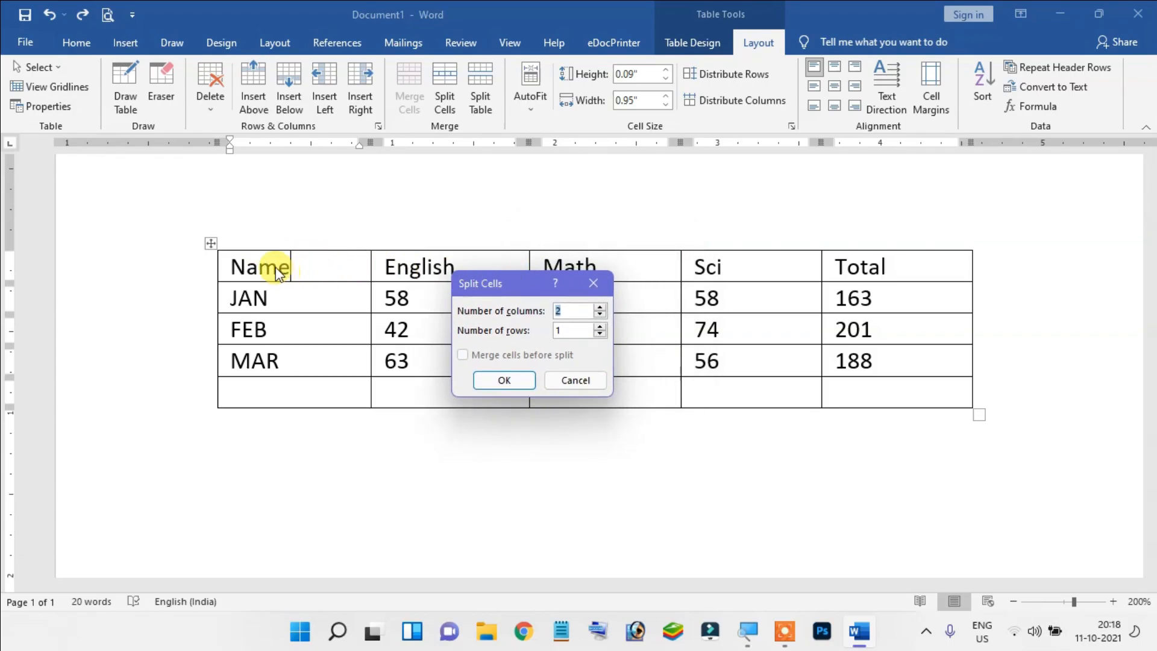
{"action": "left_click_drag", "start_coordinate": [499, 292], "coordinate": [536, 295]}
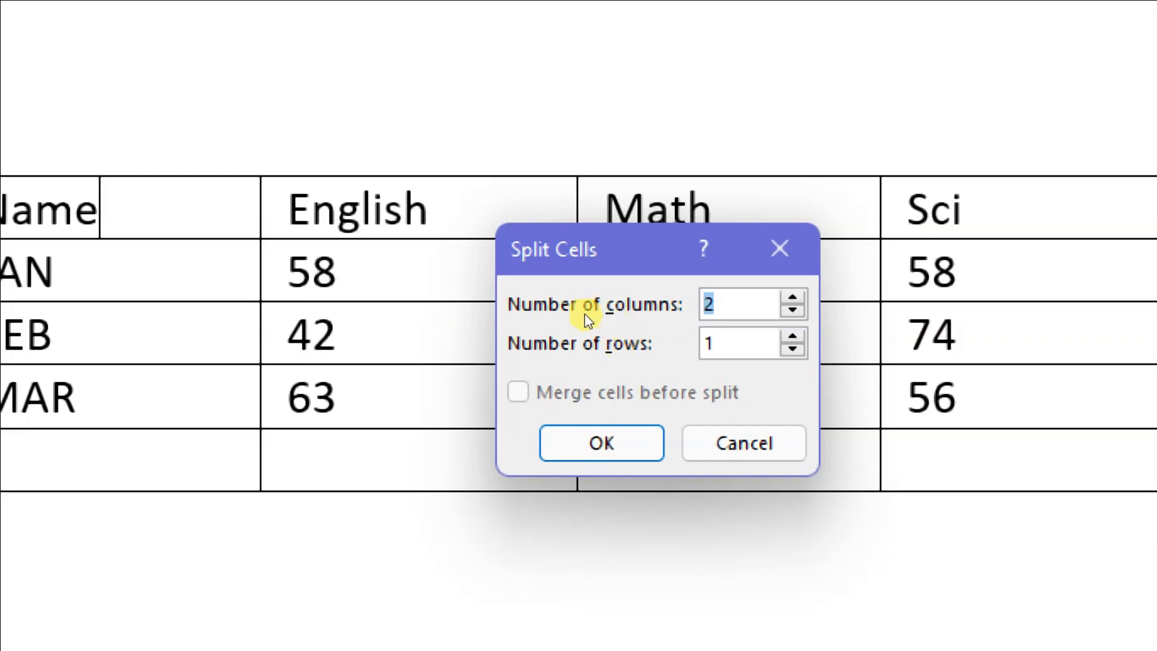
{"action": "type", "text": "3"}
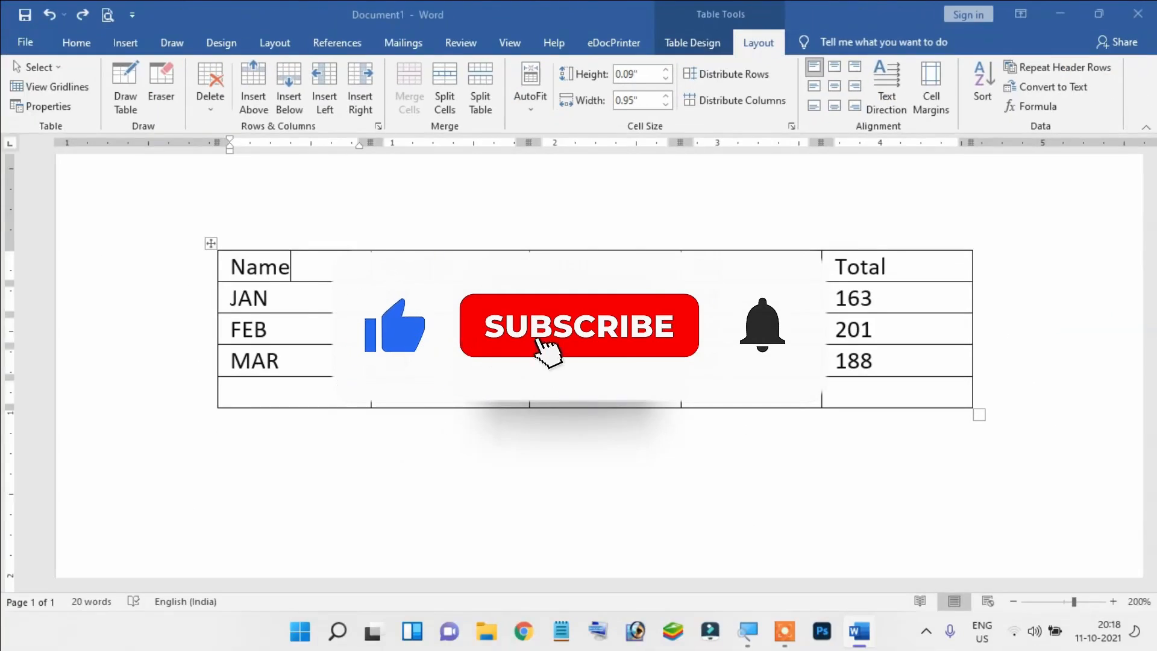
{"action": "left_click", "coordinate": [541, 383]}
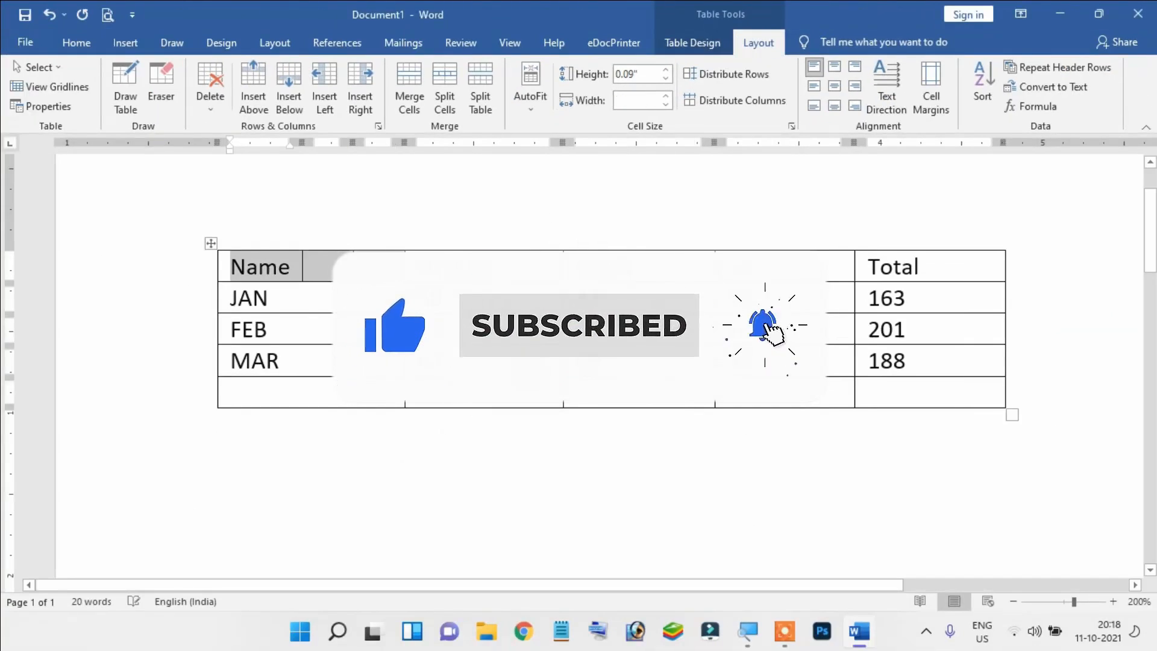
Place the cursor in each new cell beside Name, and undo the cell split
{"action": "left_click", "coordinate": [325, 272]}
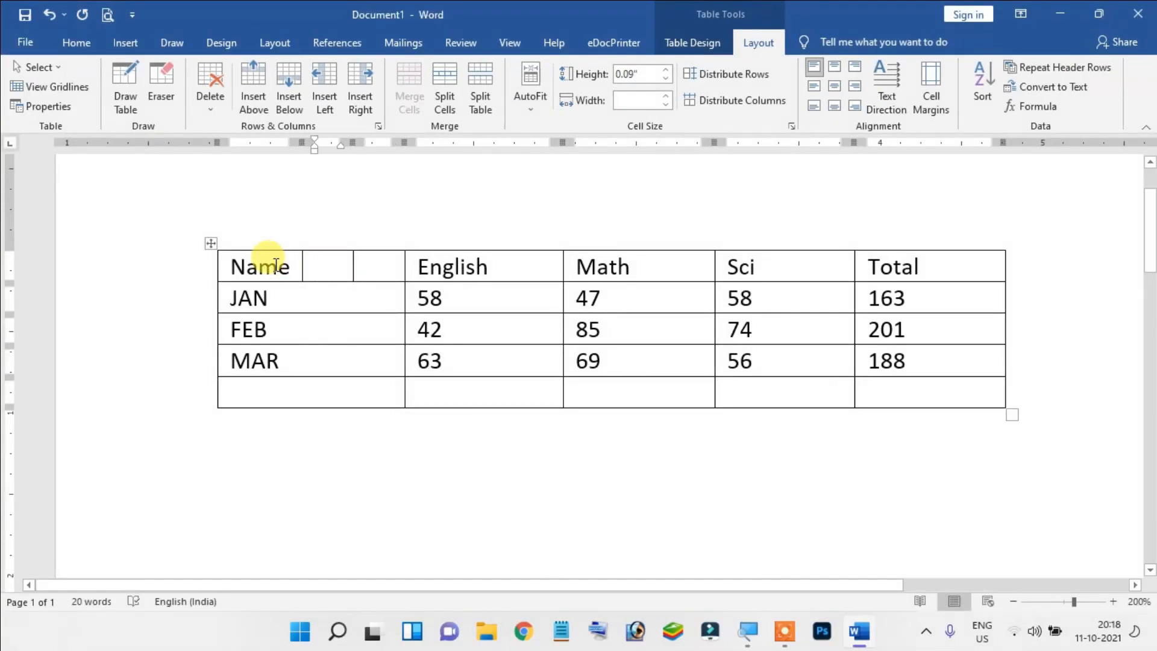
{"action": "left_click_drag", "start_coordinate": [315, 265], "coordinate": [366, 266]}
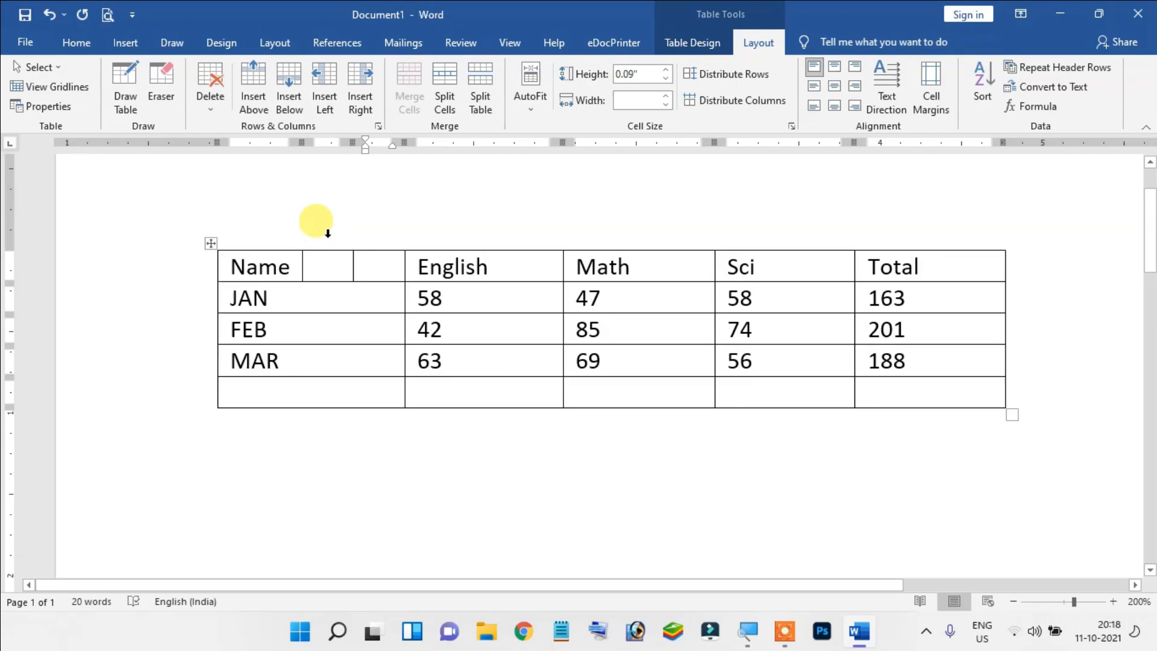
{"action": "key", "text": "ctrl+z"}
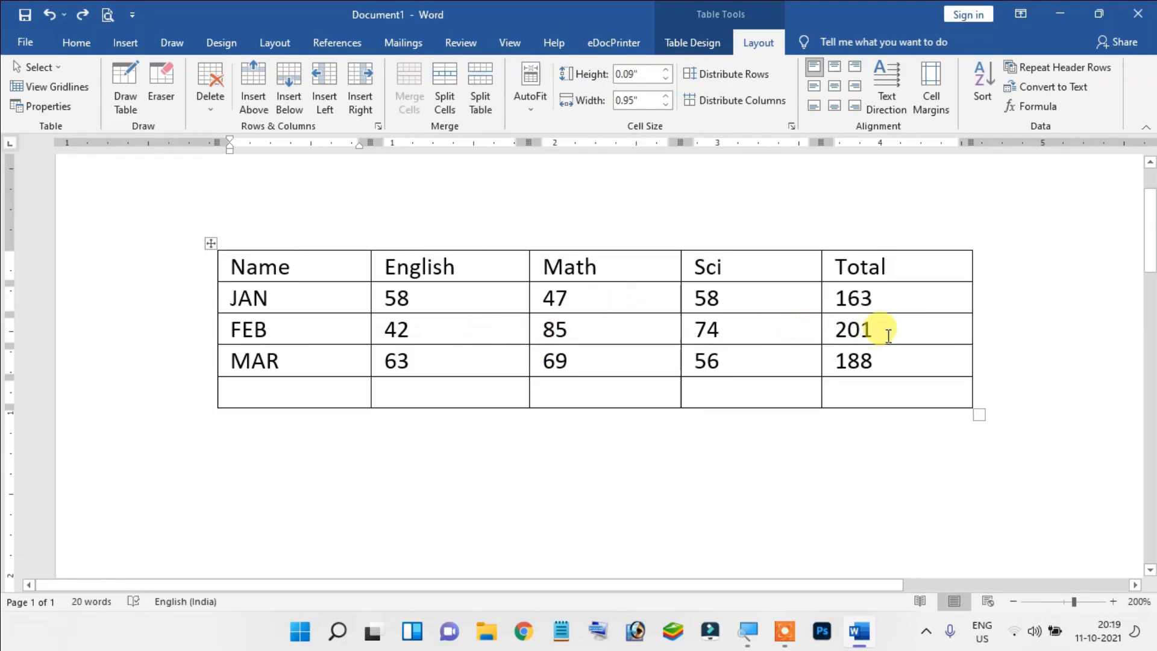
Split the table above the FEB row, and undo the split
{"action": "left_click", "coordinate": [916, 329]}
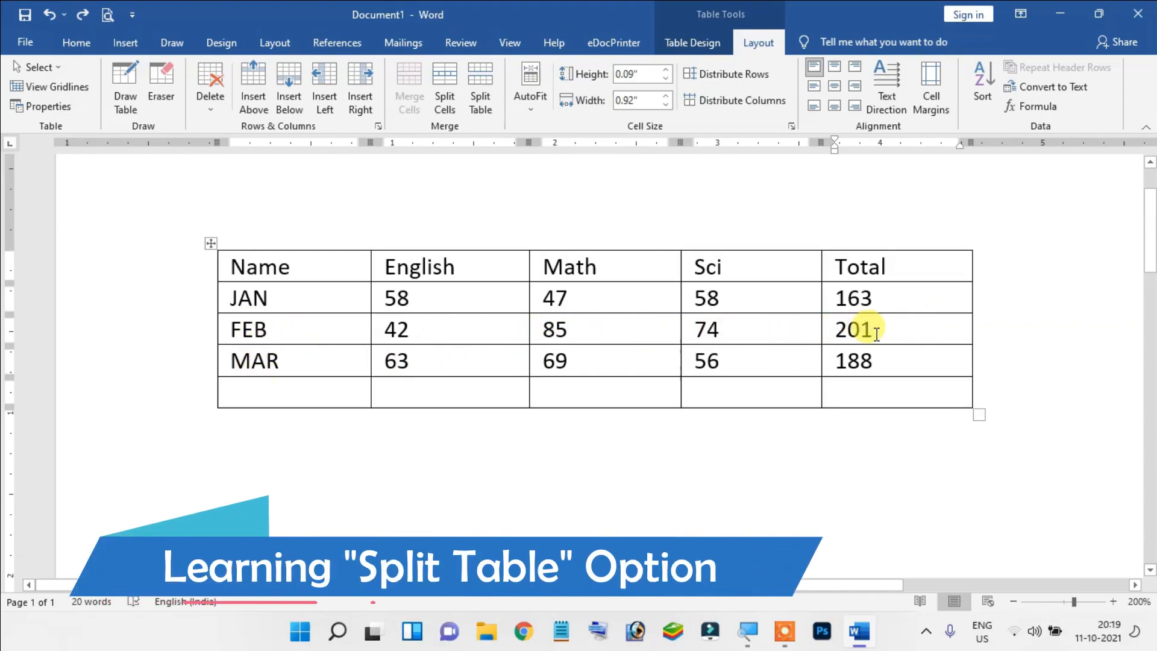
{"action": "left_click", "coordinate": [881, 354]}
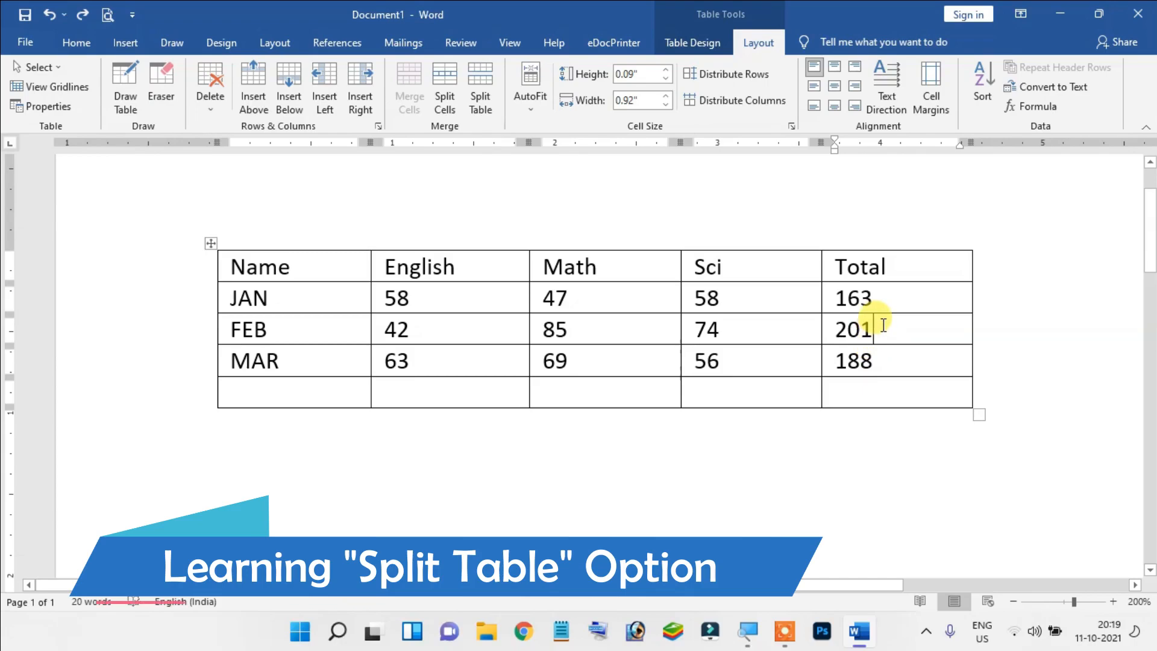
{"action": "left_click", "coordinate": [489, 104]}
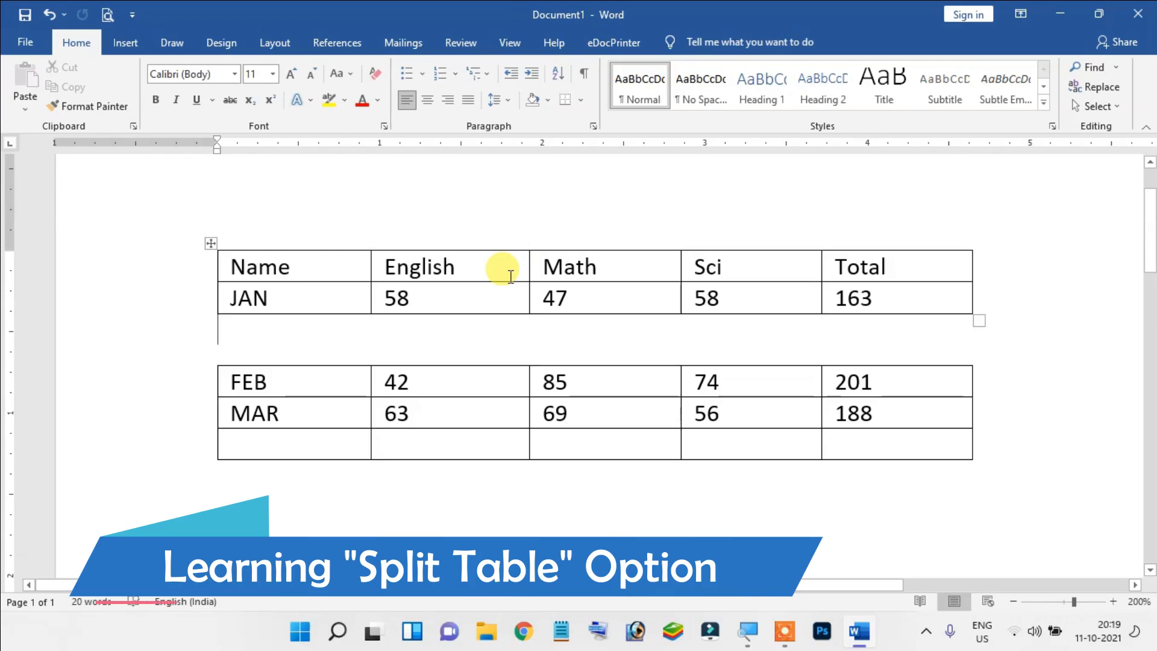
{"action": "key", "text": "ctrl+z"}
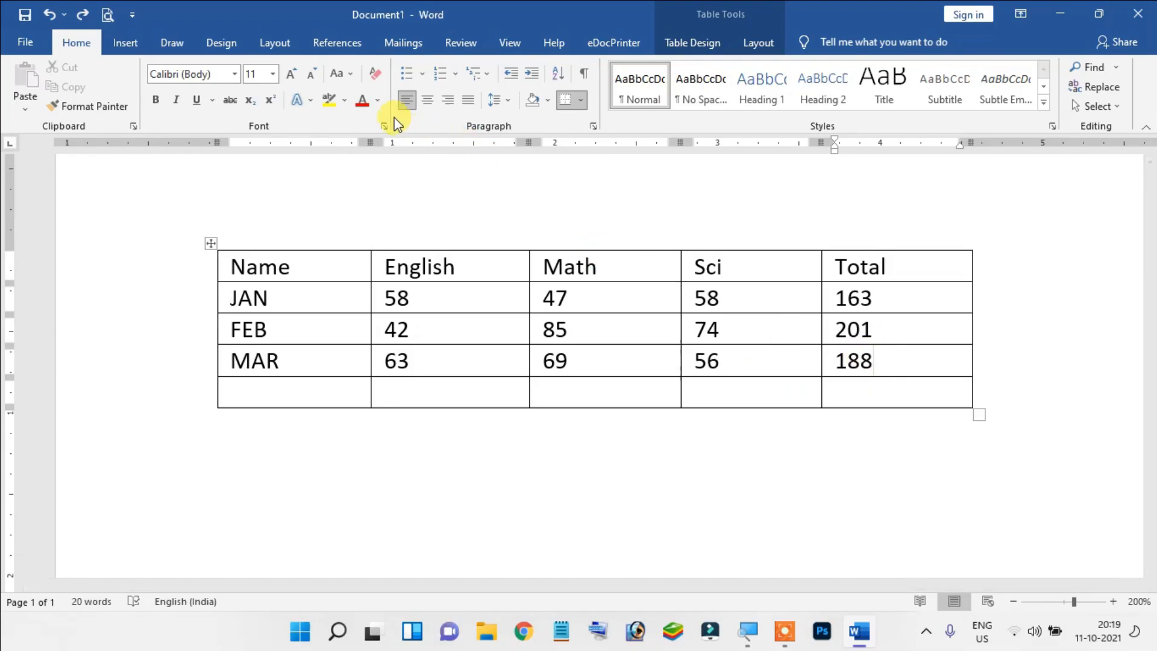
Split the table above the MAR row, and undo the split
{"action": "left_click", "coordinate": [759, 44]}
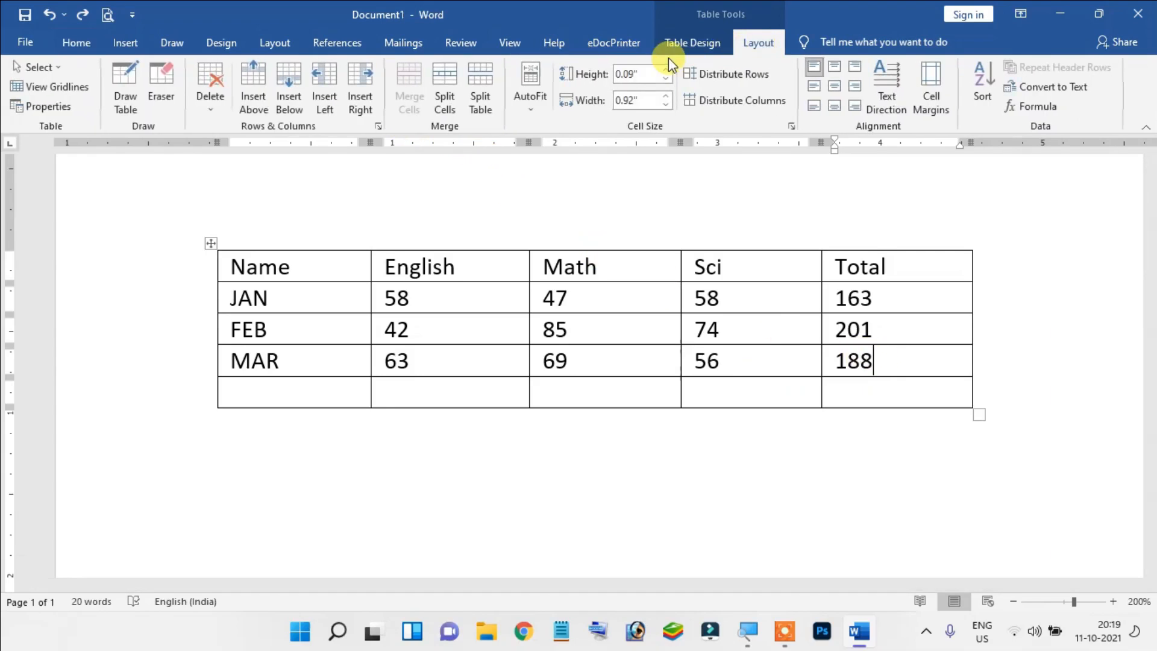
{"action": "left_click", "coordinate": [491, 94]}
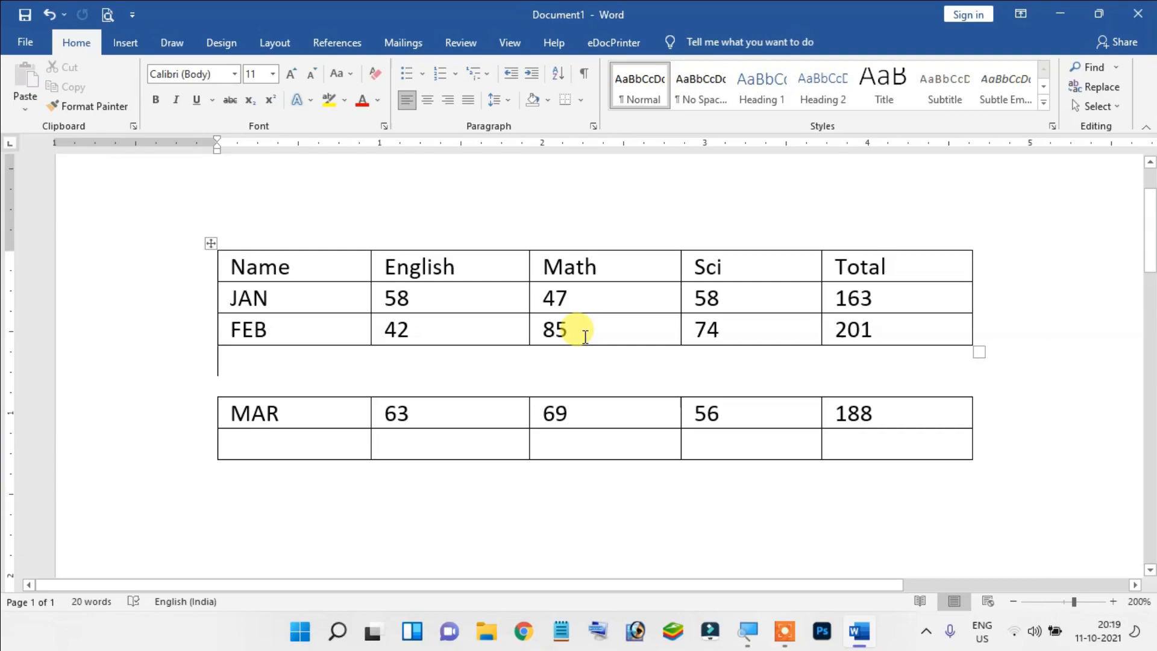
{"action": "key", "text": "ctrl+z"}
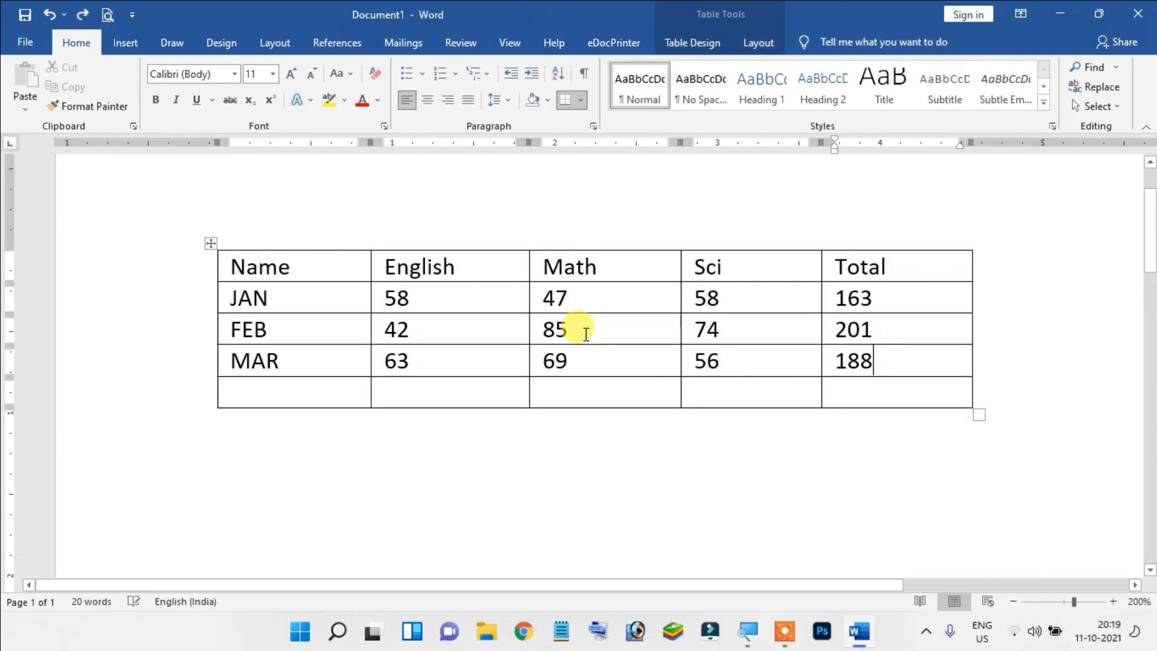
Split the table above the JAN row and place the cursor on the blank line between the two parts
{"action": "left_click", "coordinate": [880, 327]}
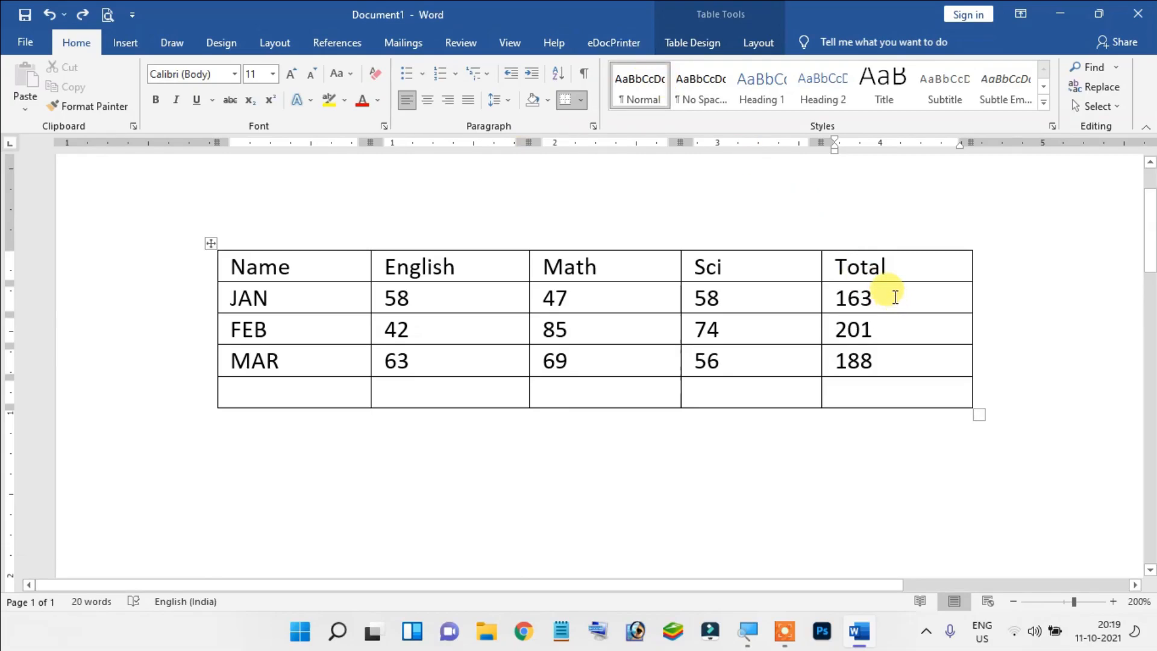
{"action": "left_click", "coordinate": [757, 44]}
{"action": "left_click", "coordinate": [487, 96]}
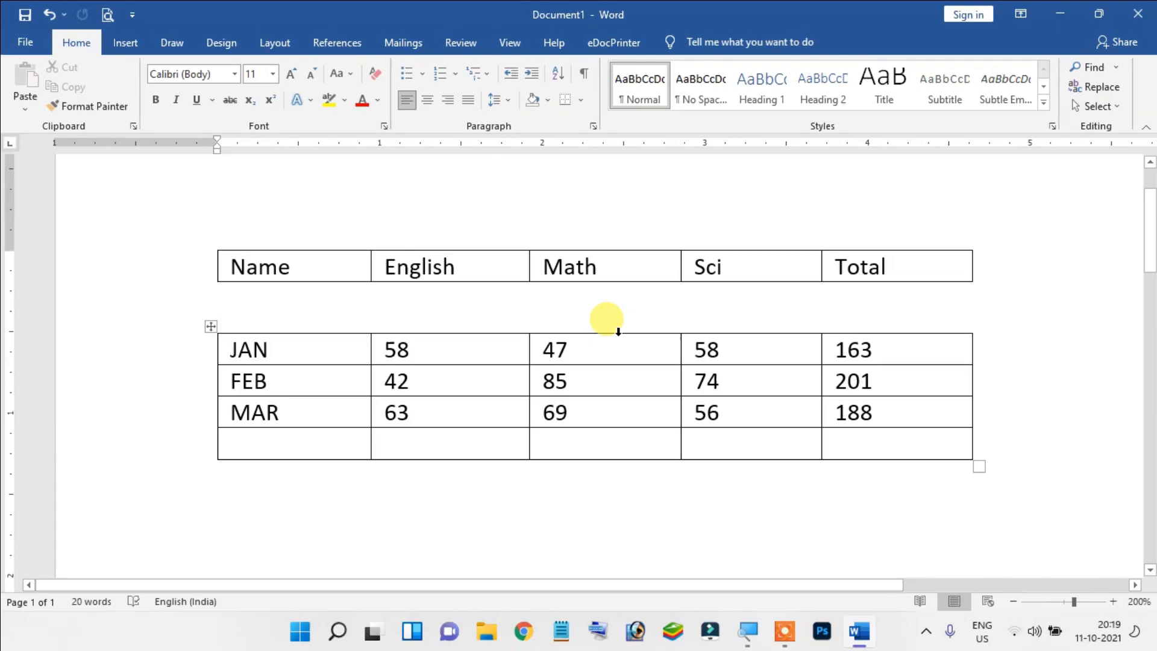
{"action": "left_click", "coordinate": [392, 241]}
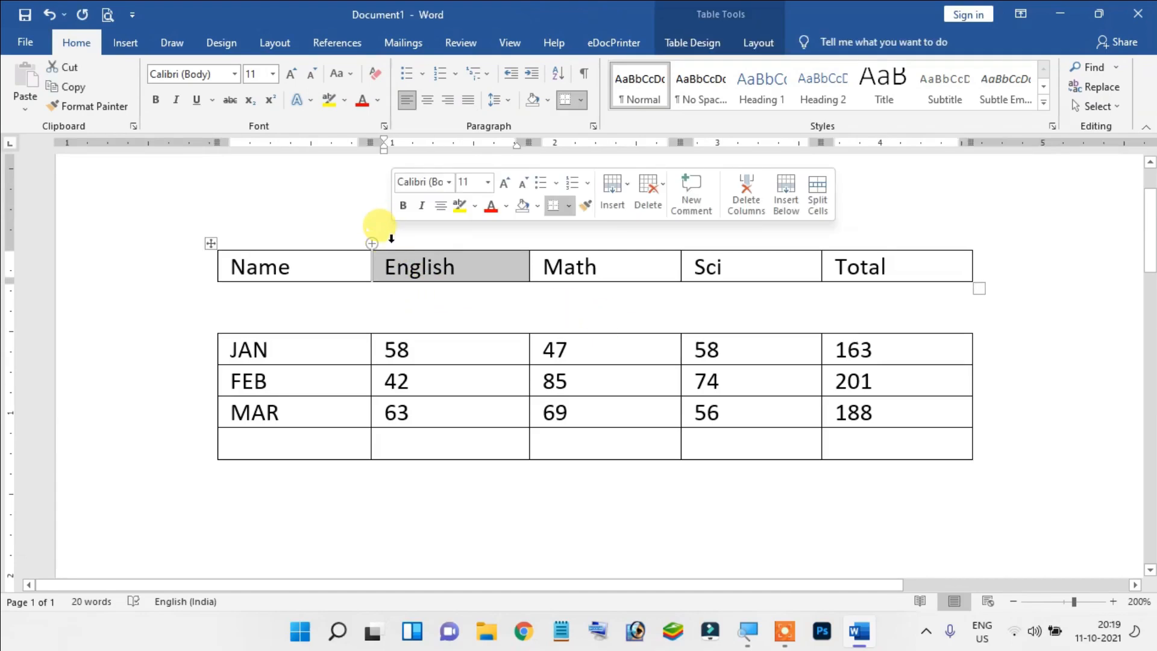
{"action": "left_click", "coordinate": [302, 294]}
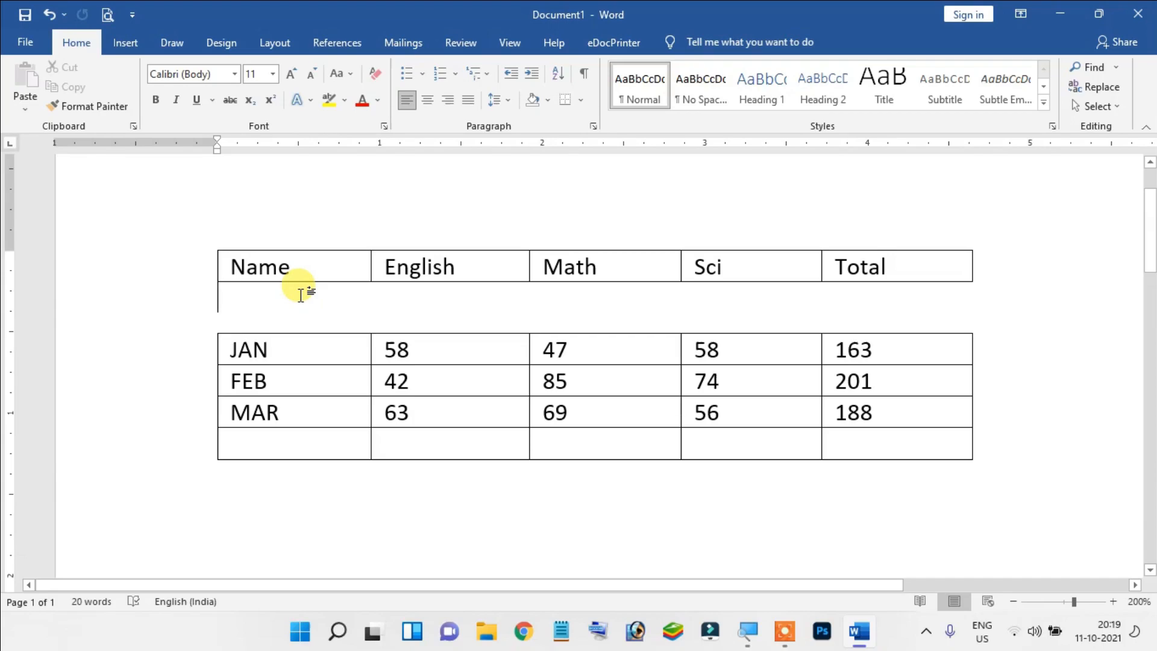
{"action": "left_click", "coordinate": [294, 462]}
{"action": "left_click", "coordinate": [224, 295]}
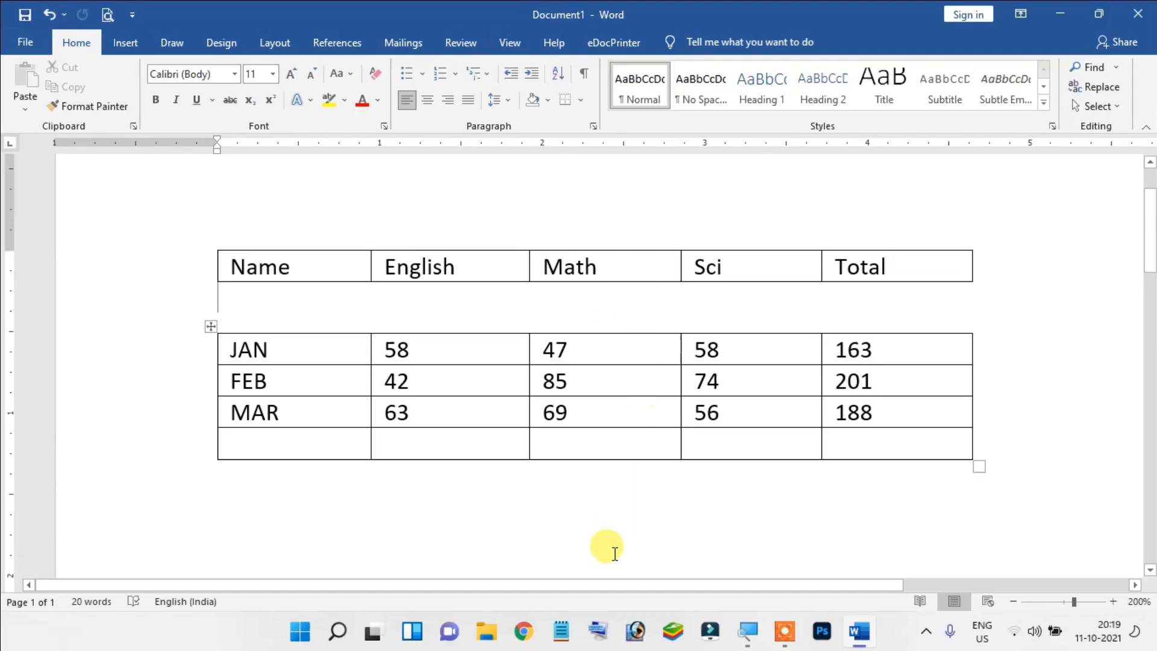
Rejoin the two tables by deleting the blank line between them with the on-screen keyboard, and place the cursor in the empty row's first cell
{"action": "left_click", "coordinate": [607, 622]}
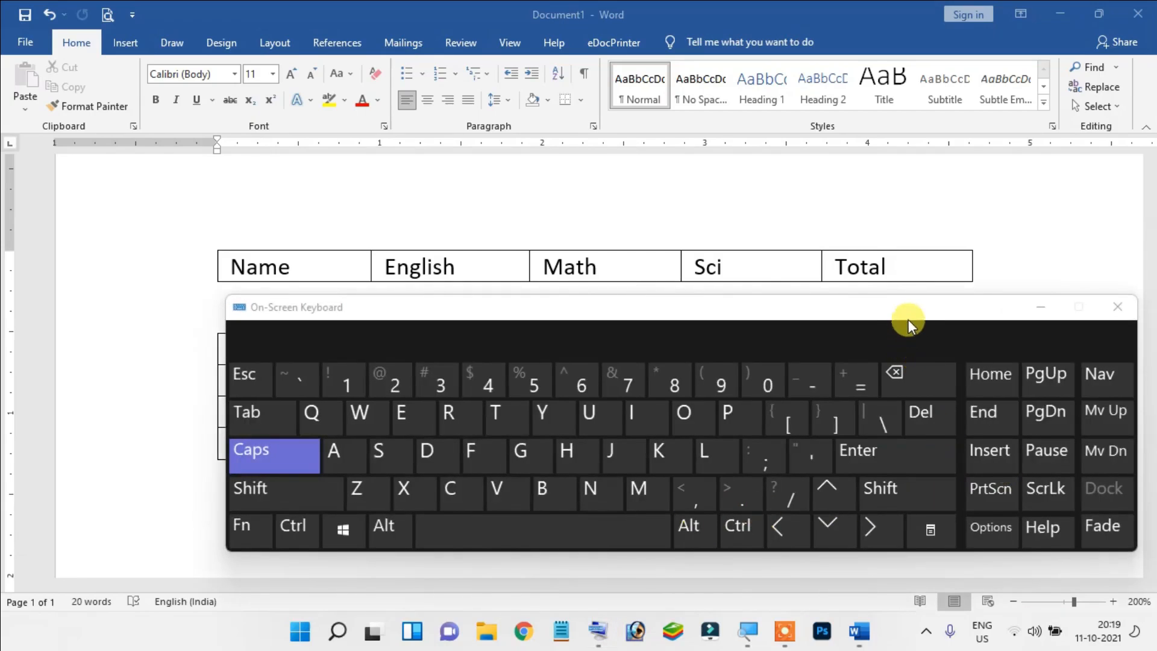
{"action": "left_click_drag", "start_coordinate": [909, 320], "coordinate": [780, 407]}
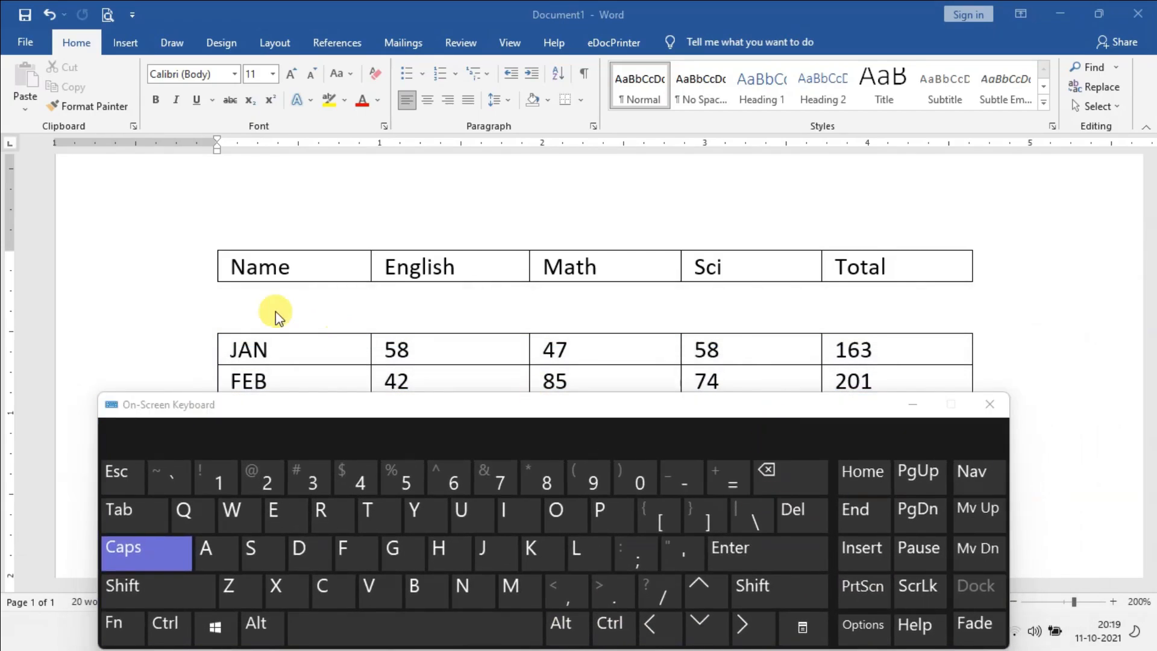
{"action": "left_click", "coordinate": [226, 301]}
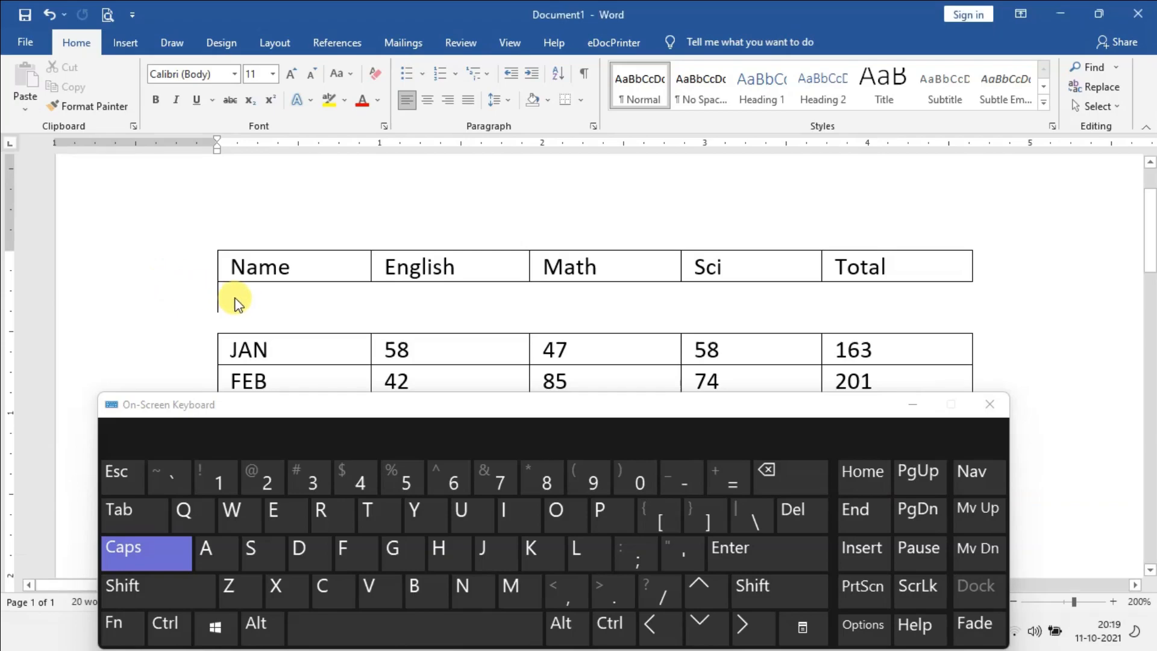
{"action": "left_click", "coordinate": [797, 511]}
{"action": "left_click", "coordinate": [913, 404]}
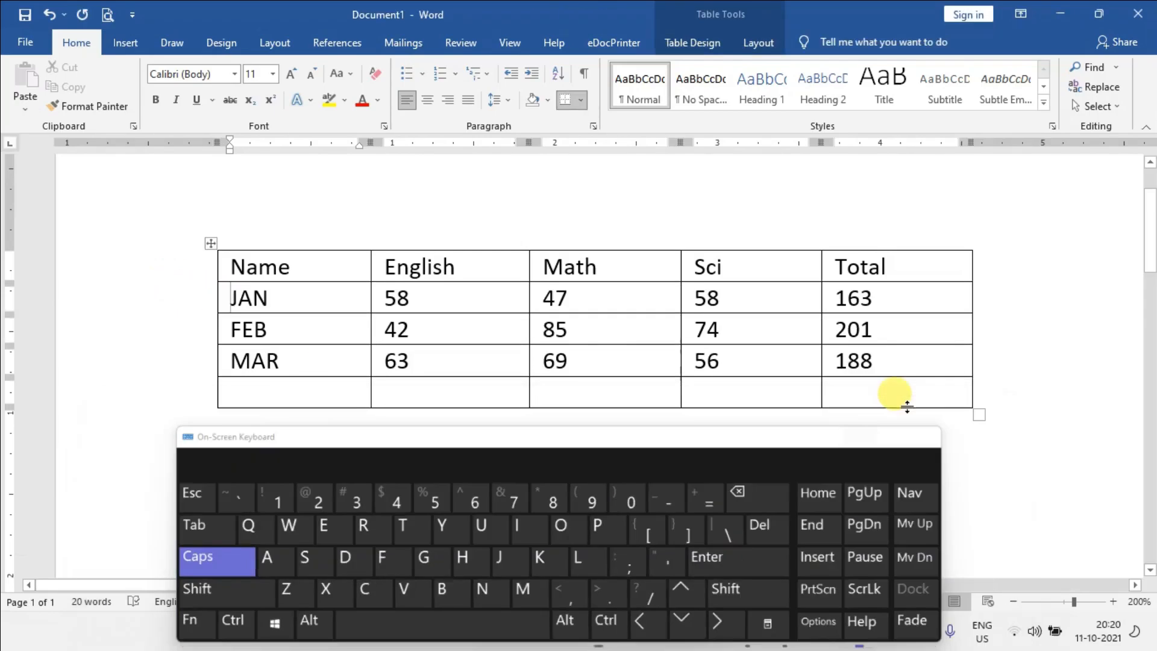
{"action": "left_click", "coordinate": [335, 401]}
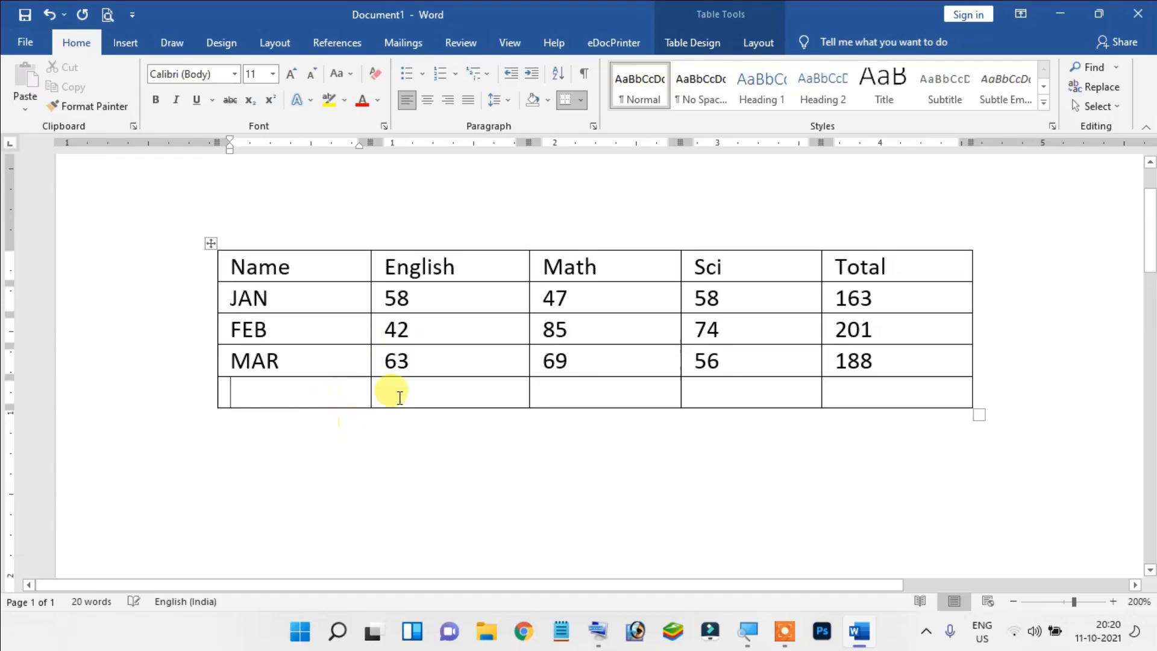
Resize the columns by moving their borders, making Name about 0.87" wide and English about 0.88" wide
{"action": "left_click", "coordinate": [748, 51]}
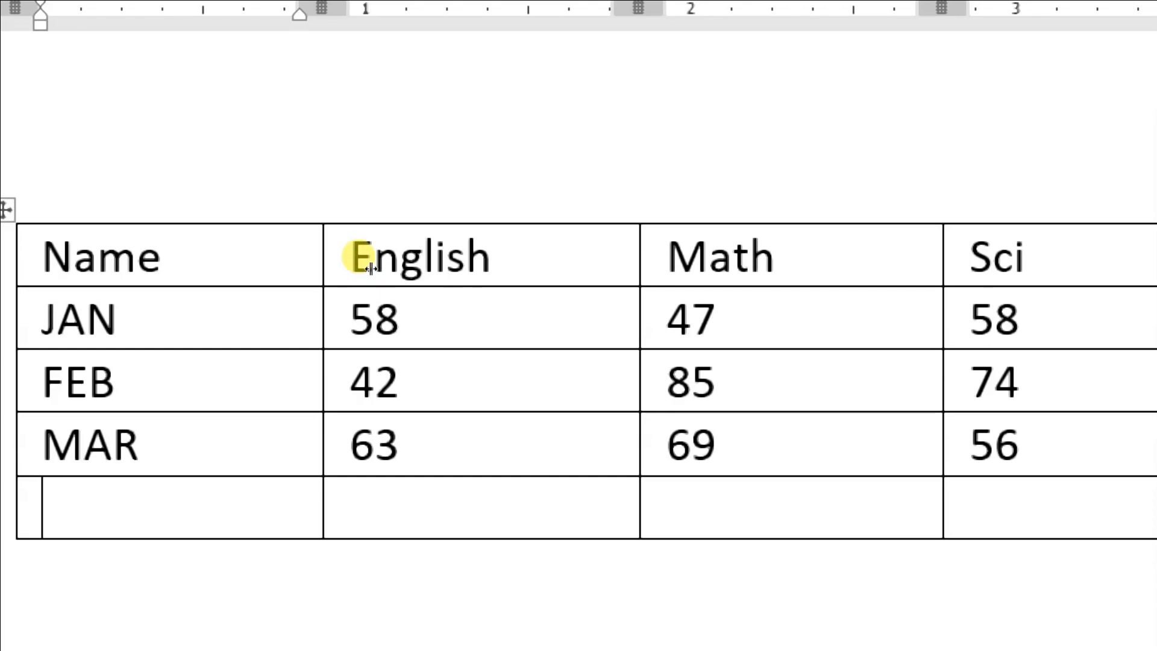
{"action": "left_click_drag", "start_coordinate": [371, 267], "coordinate": [409, 266]}
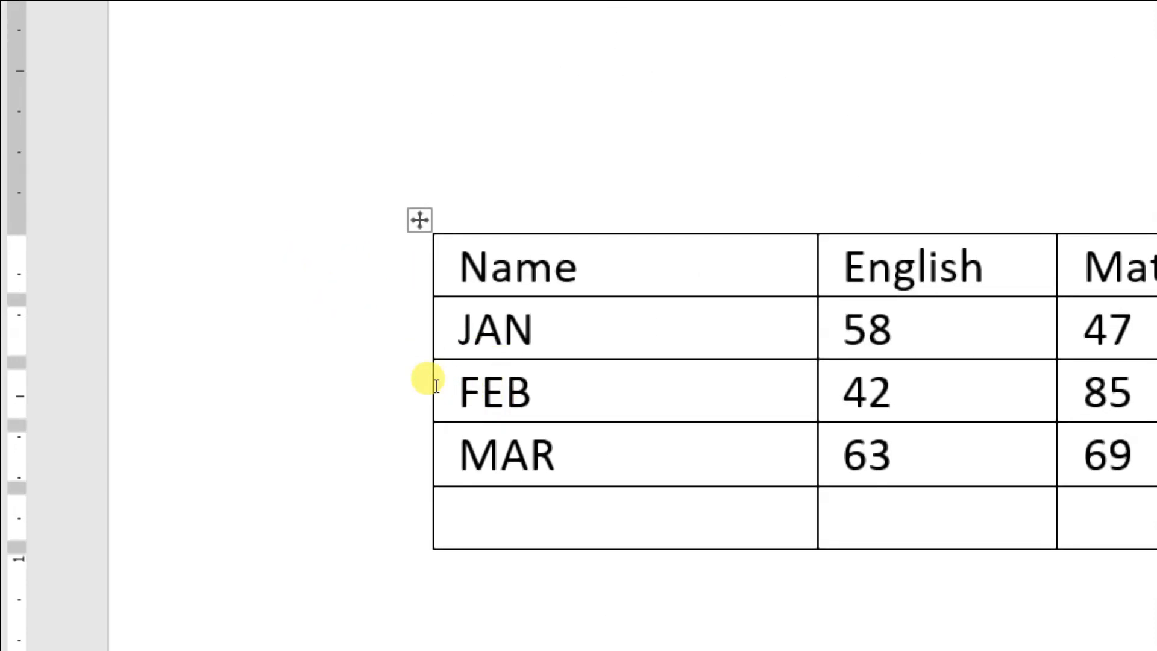
{"action": "left_click_drag", "start_coordinate": [410, 360], "coordinate": [362, 353]}
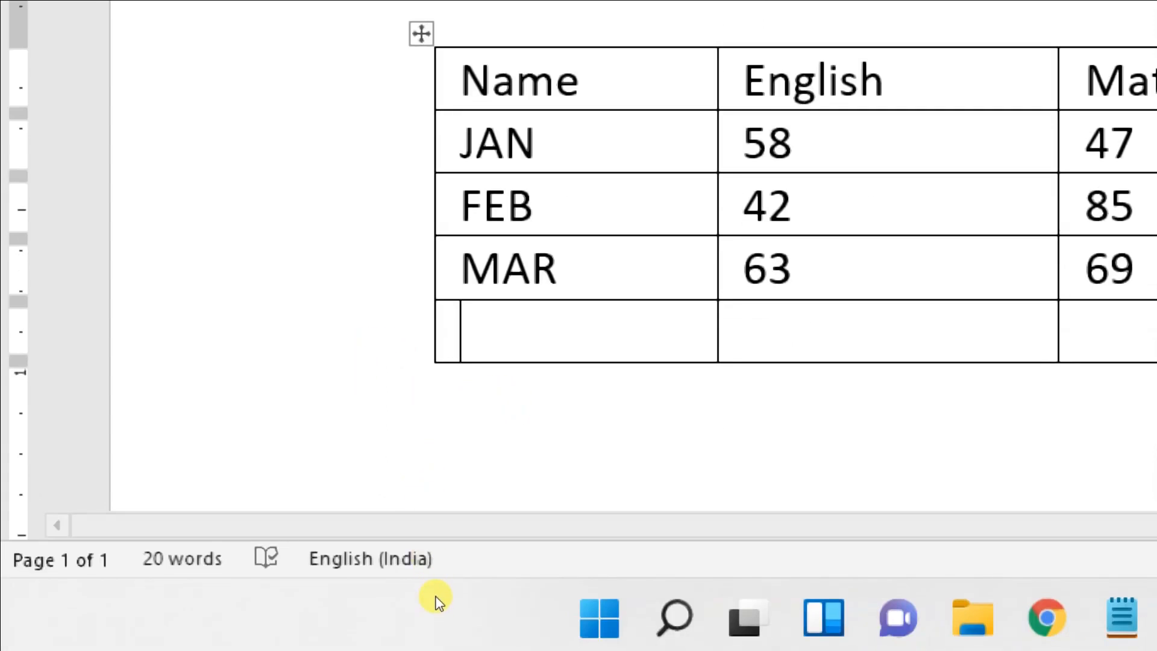
{"action": "left_click_drag", "start_coordinate": [457, 584], "coordinate": [555, 584]}
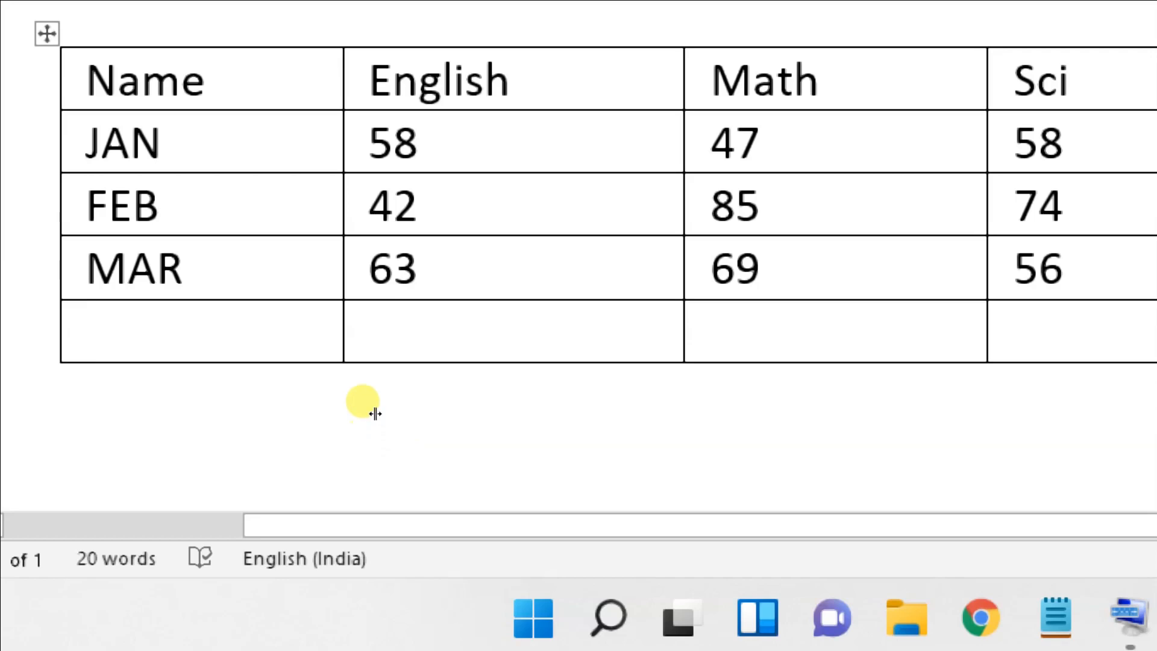
{"action": "left_click_drag", "start_coordinate": [374, 390], "coordinate": [343, 392]}
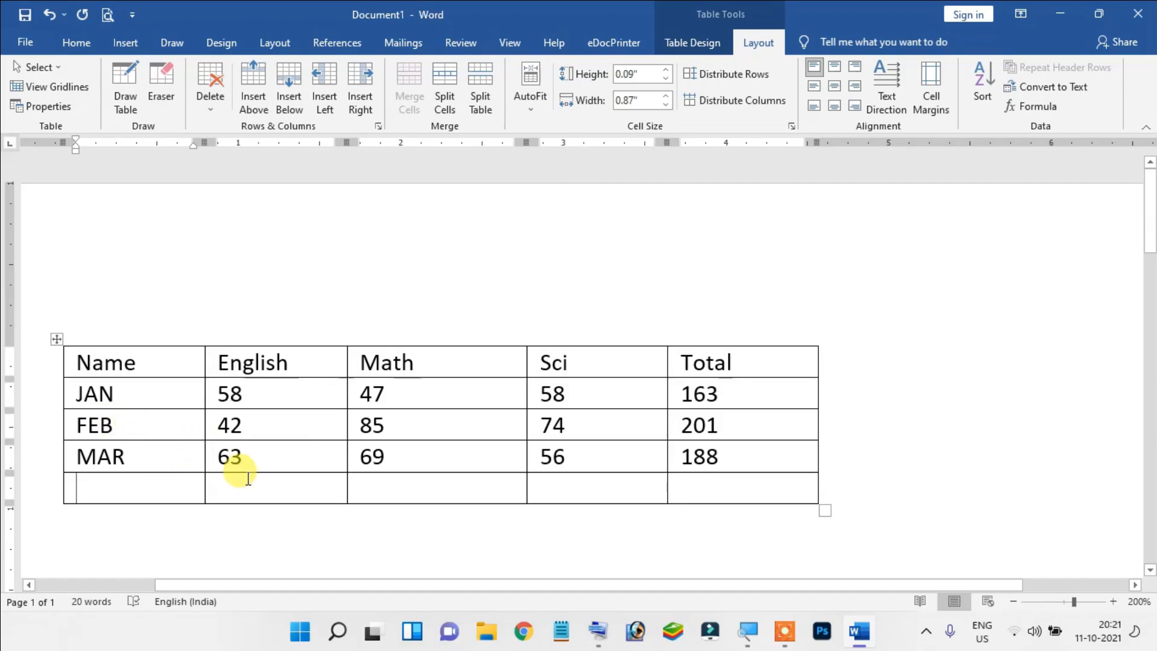
{"action": "left_click", "coordinate": [293, 397]}
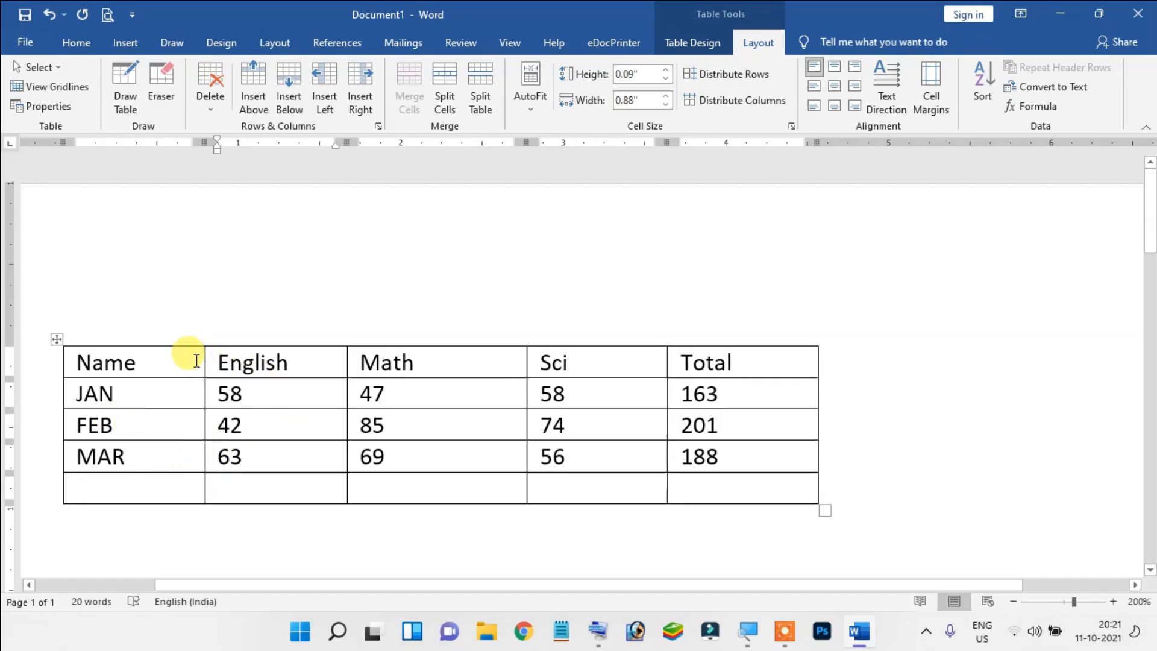
Reduce the cell width of the header through MAR rows, and undo the change along with the previous column resize
{"action": "mouse_move", "coordinate": [76, 361]}
{"action": "left_mouse_down"}
{"action": "mouse_move", "coordinate": [517, 400]}
{"action": "mouse_move", "coordinate": [702, 429]}
{"action": "mouse_move", "coordinate": [708, 440]}
{"action": "left_mouse_up"}
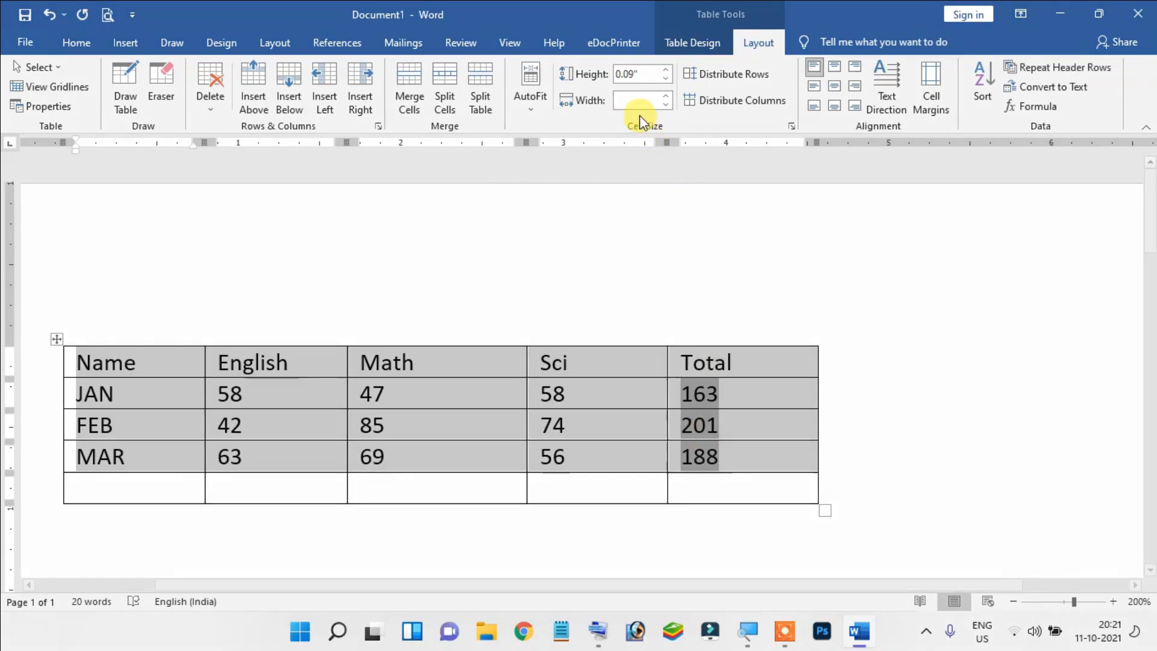
{"action": "left_click", "coordinate": [640, 75]}
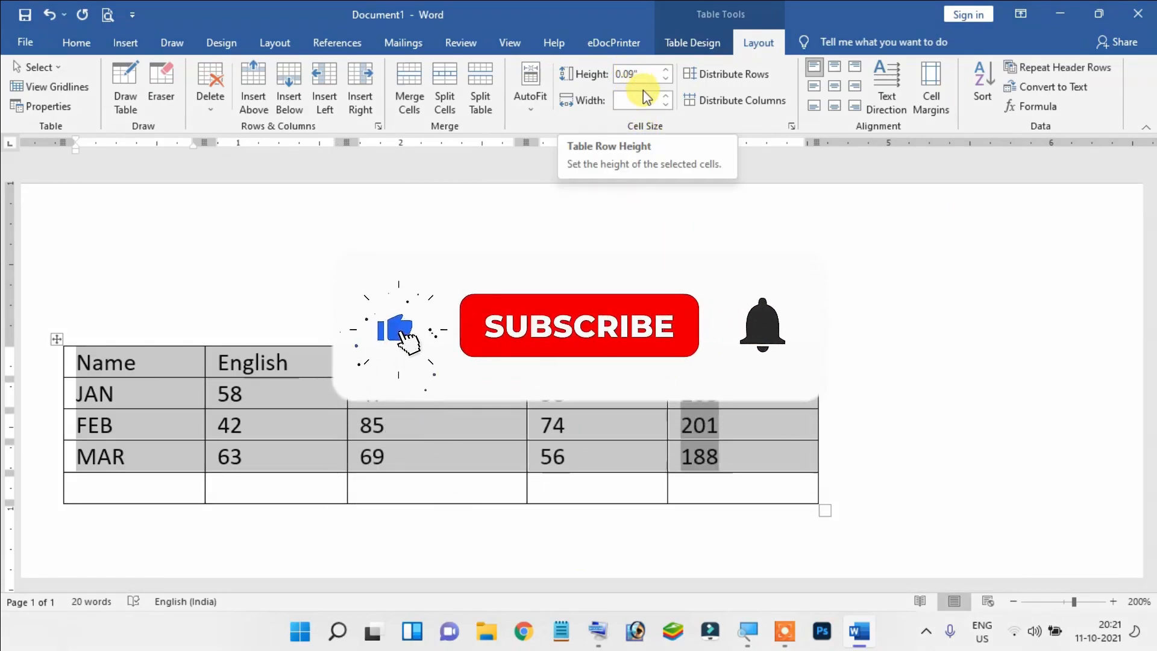
{"action": "left_click", "coordinate": [666, 103]}
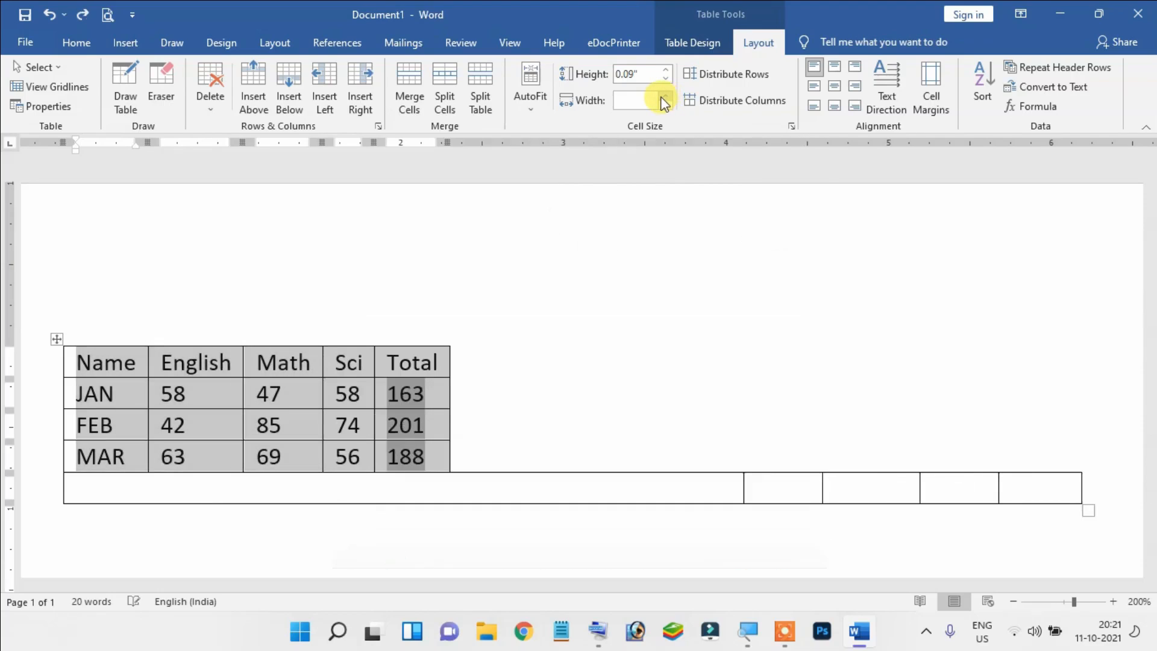
{"action": "key", "text": "ctrl+z"}
{"action": "key", "text": "ctrl+z"}
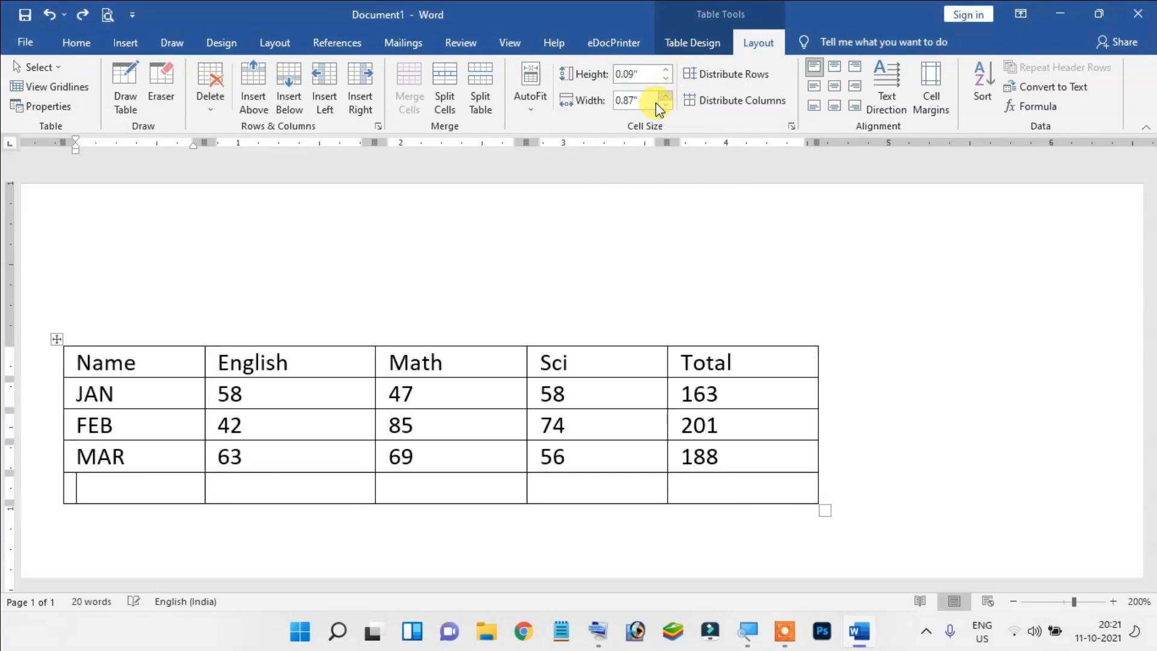
Place the cursor in the Name header cell and widen its column to 1.7"
{"action": "left_click", "coordinate": [167, 354]}
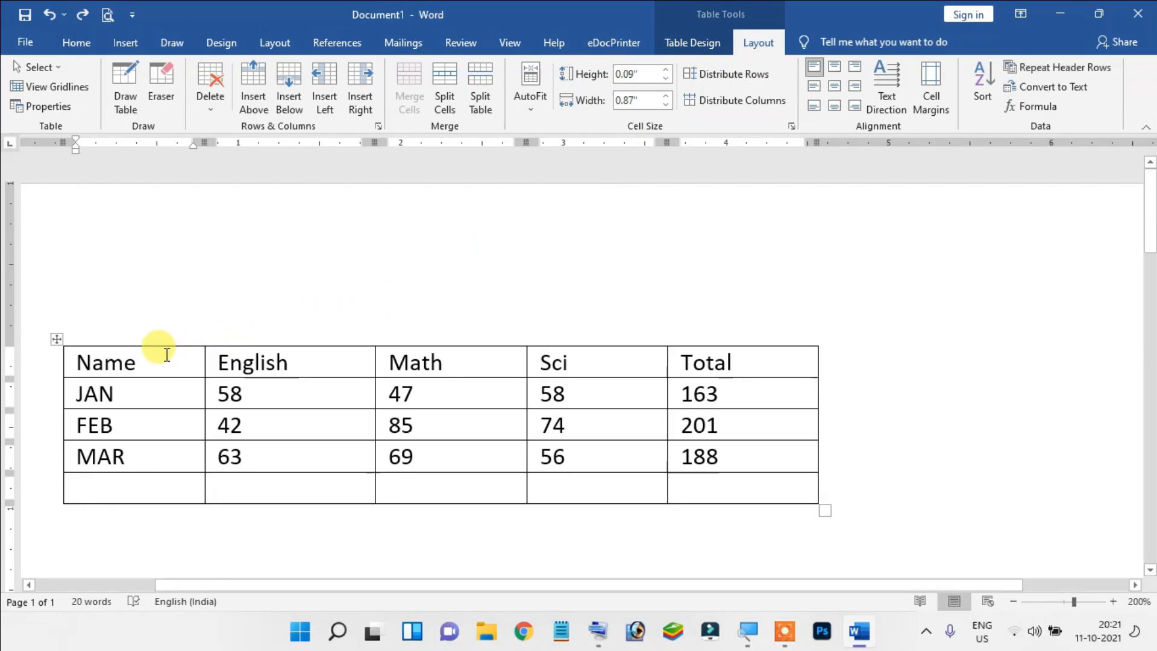
{"action": "left_click", "coordinate": [275, 362]}
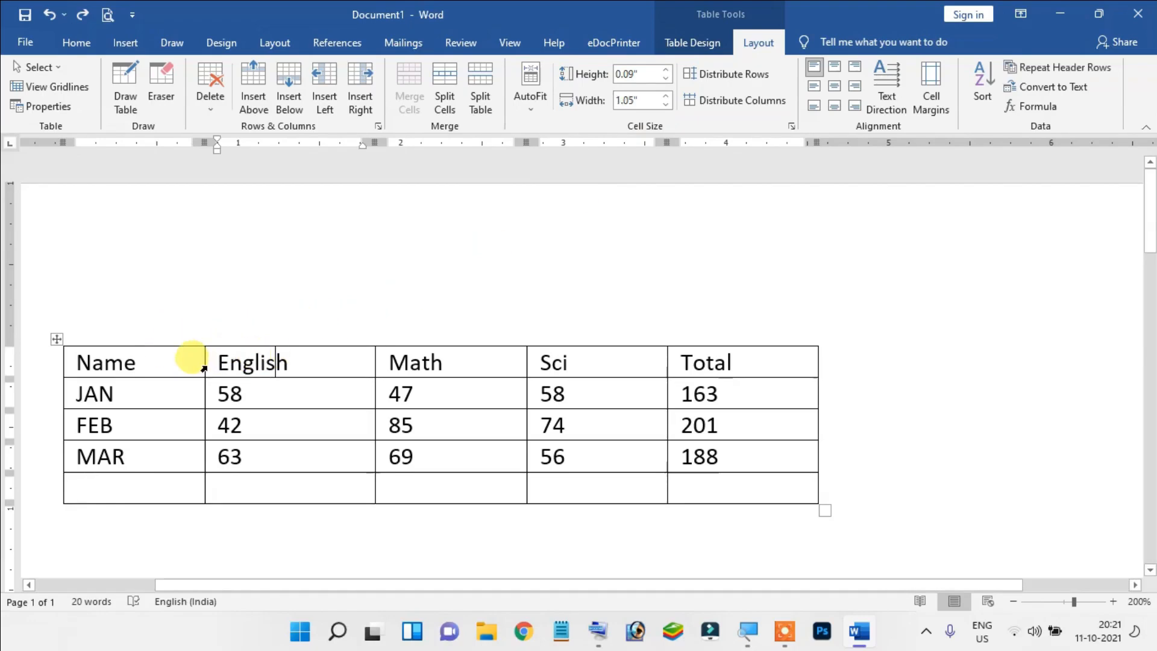
{"action": "left_click", "coordinate": [172, 356]}
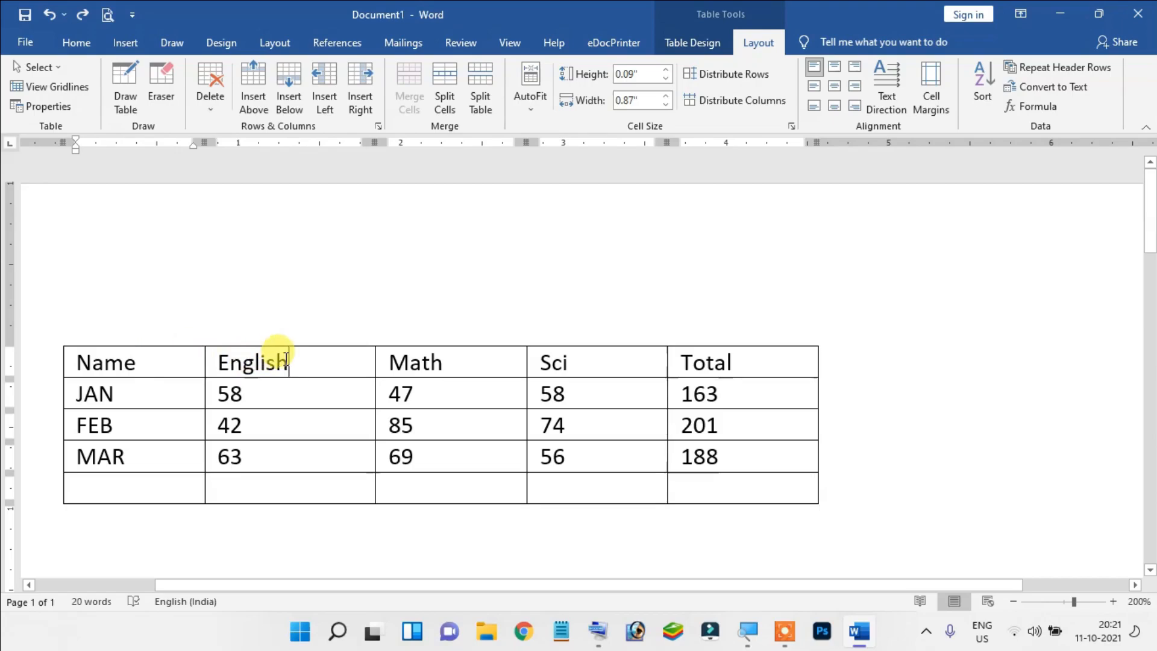
{"action": "left_click", "coordinate": [665, 96]}
{"action": "left_click", "coordinate": [665, 97]}
{"action": "left_click", "coordinate": [666, 97]}
{"action": "left_click", "coordinate": [665, 97]}
{"action": "left_click", "coordinate": [665, 97]}
{"action": "left_click", "coordinate": [665, 97]}
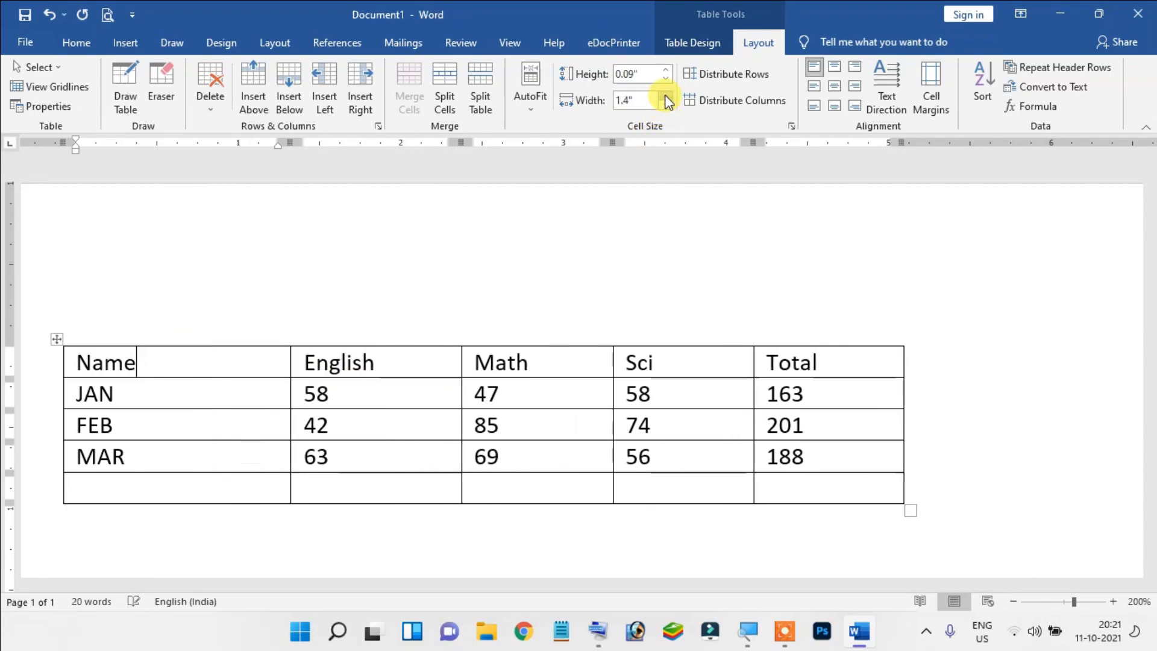
{"action": "left_click", "coordinate": [665, 96]}
{"action": "left_click", "coordinate": [665, 97]}
{"action": "left_click", "coordinate": [665, 96]}
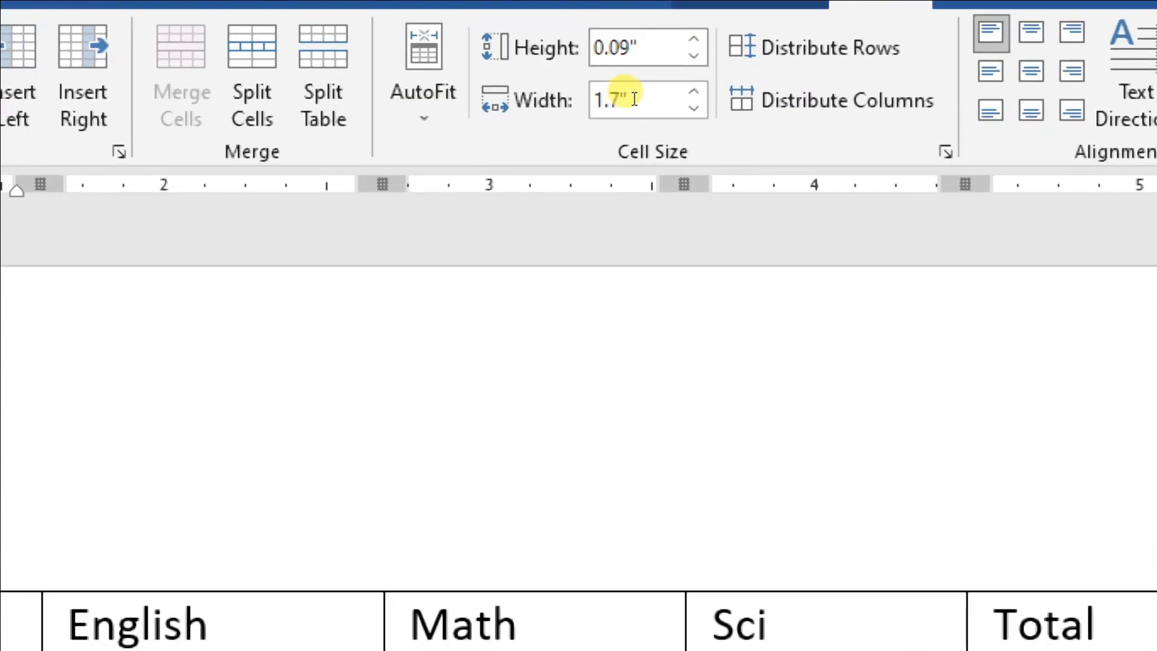
Widen the Name column further to 2.4", and narrow it to 0.7"
{"action": "left_click", "coordinate": [634, 99]}
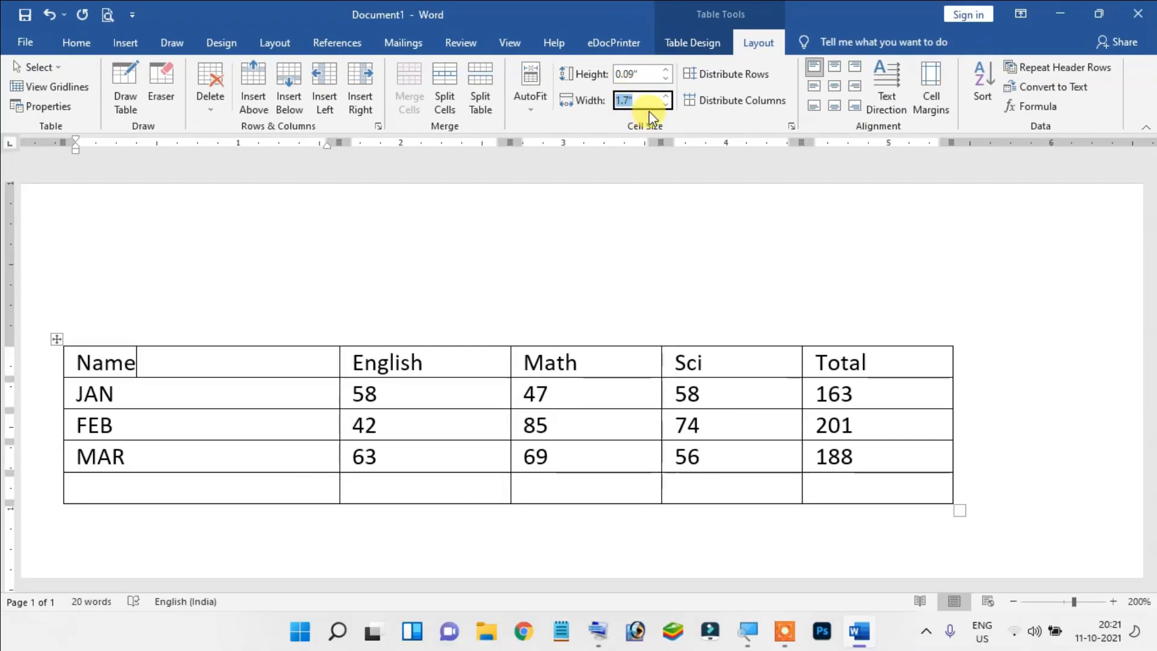
{"action": "left_click", "coordinate": [665, 96]}
{"action": "left_click", "coordinate": [666, 96]}
{"action": "left_click", "coordinate": [665, 96]}
{"action": "left_click", "coordinate": [666, 96]}
{"action": "left_click", "coordinate": [666, 96]}
{"action": "left_click", "coordinate": [666, 96]}
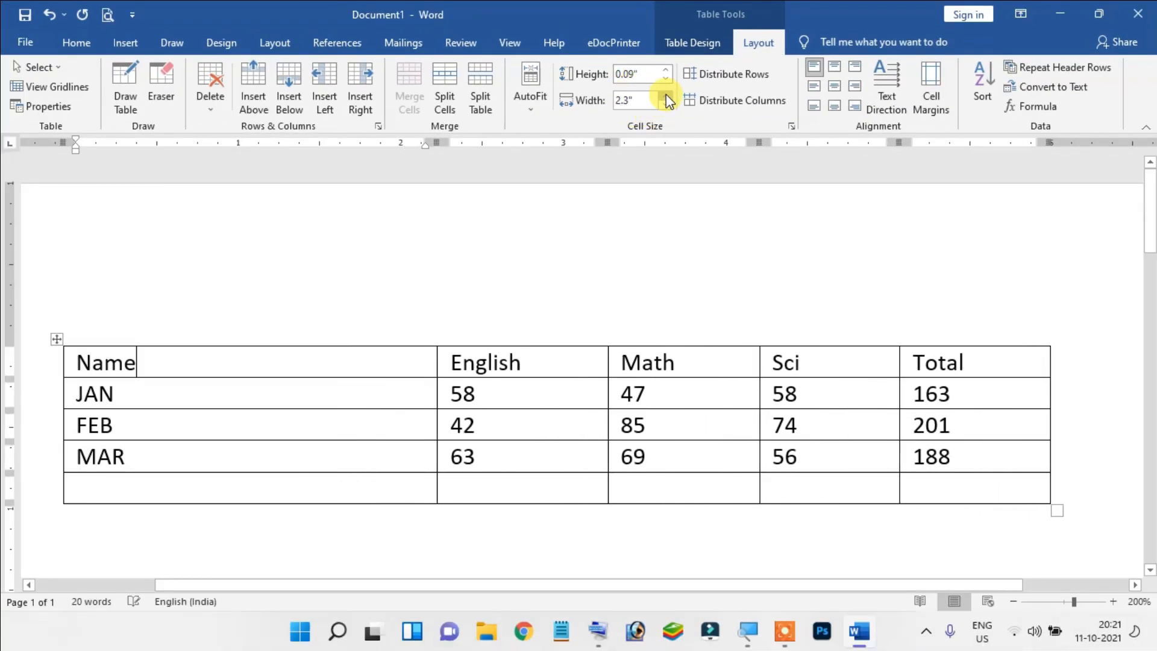
{"action": "left_click", "coordinate": [666, 95]}
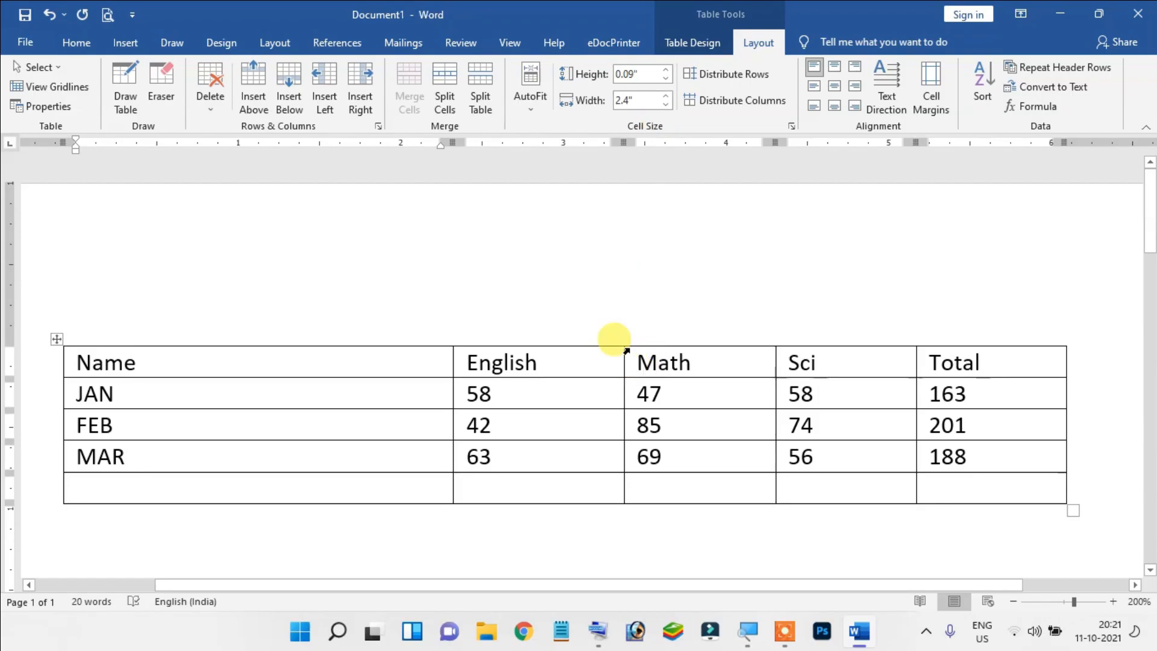
{"action": "left_click_drag", "start_coordinate": [666, 105], "coordinate": [665, 105]}
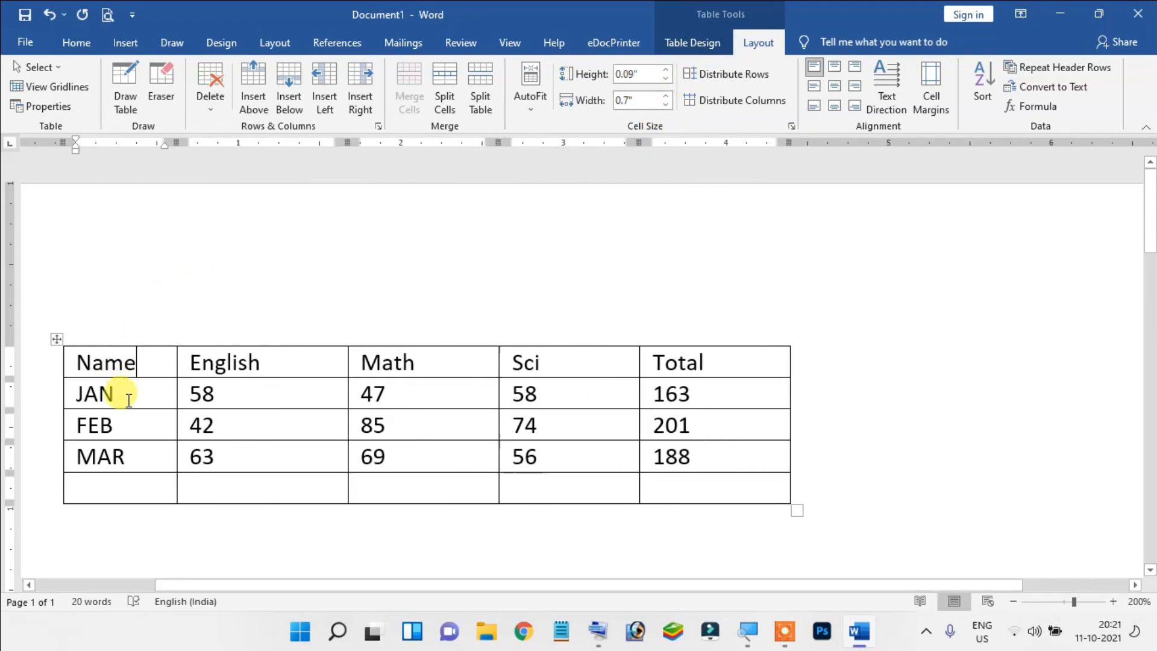
Increase the table's header row height to 0.9"
{"action": "left_click", "coordinate": [666, 69]}
{"action": "left_click", "coordinate": [666, 69]}
{"action": "left_click", "coordinate": [666, 69]}
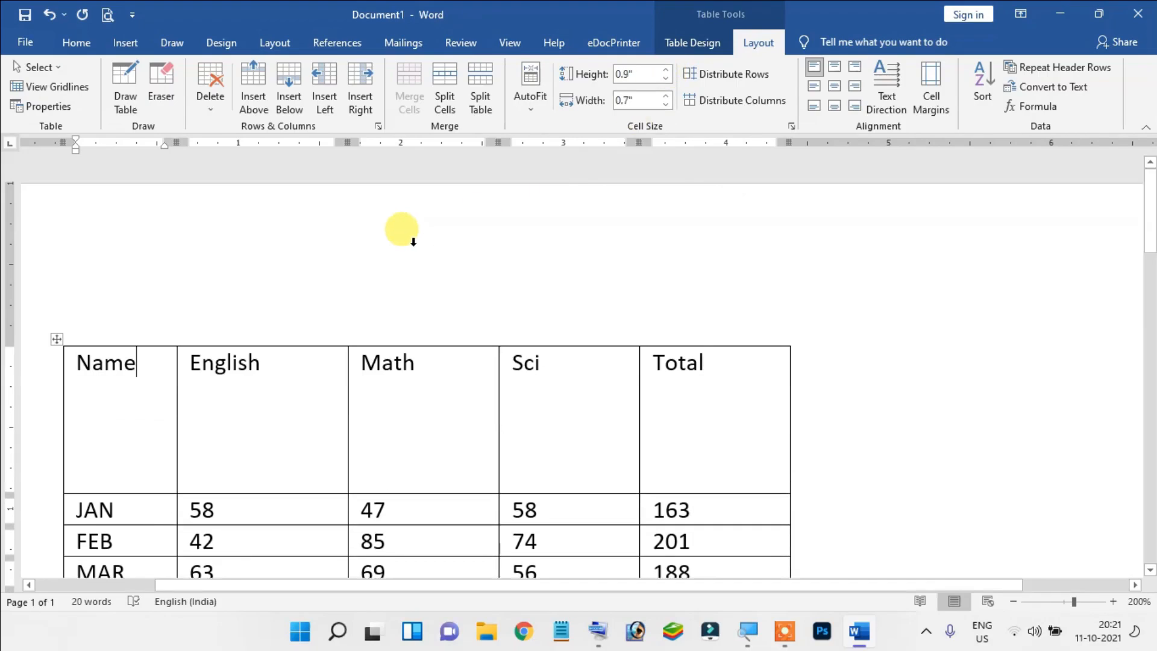
Reduce the table's header row height to 0.2"
{"action": "left_click", "coordinate": [666, 79]}
{"action": "left_click", "coordinate": [666, 78]}
{"action": "left_click", "coordinate": [665, 78]}
{"action": "left_click", "coordinate": [665, 79]}
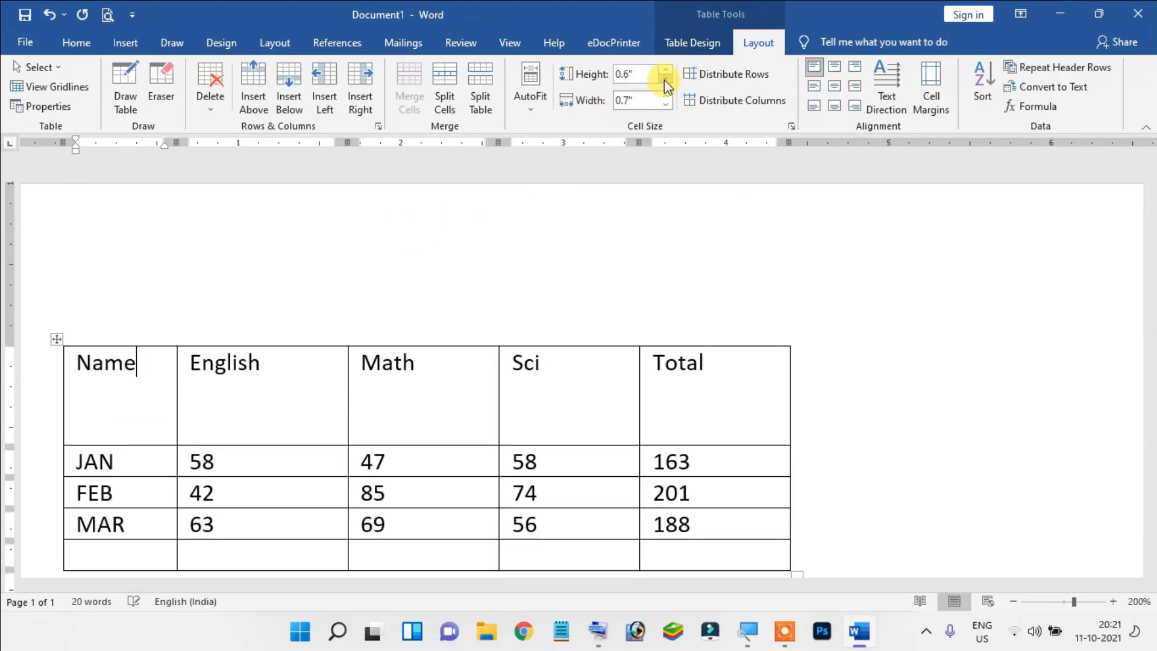
{"action": "left_click", "coordinate": [665, 79]}
{"action": "left_click", "coordinate": [666, 79]}
{"action": "left_click", "coordinate": [665, 78]}
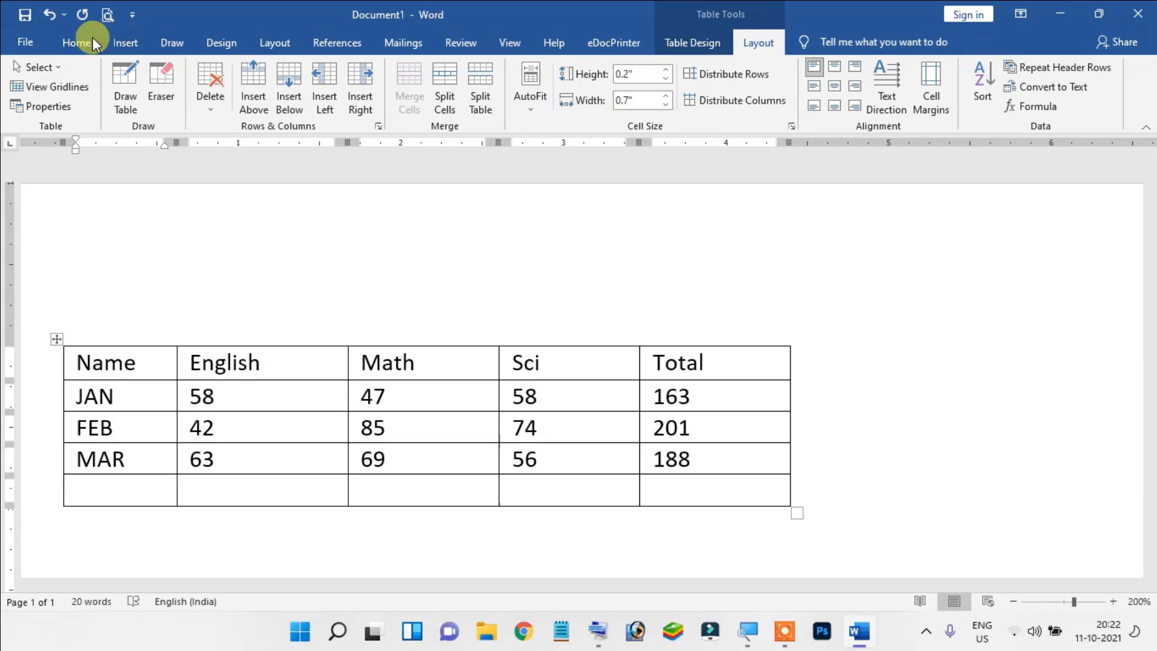
Raise the header row's height by one increment, and undo the change
{"action": "left_click", "coordinate": [76, 42]}
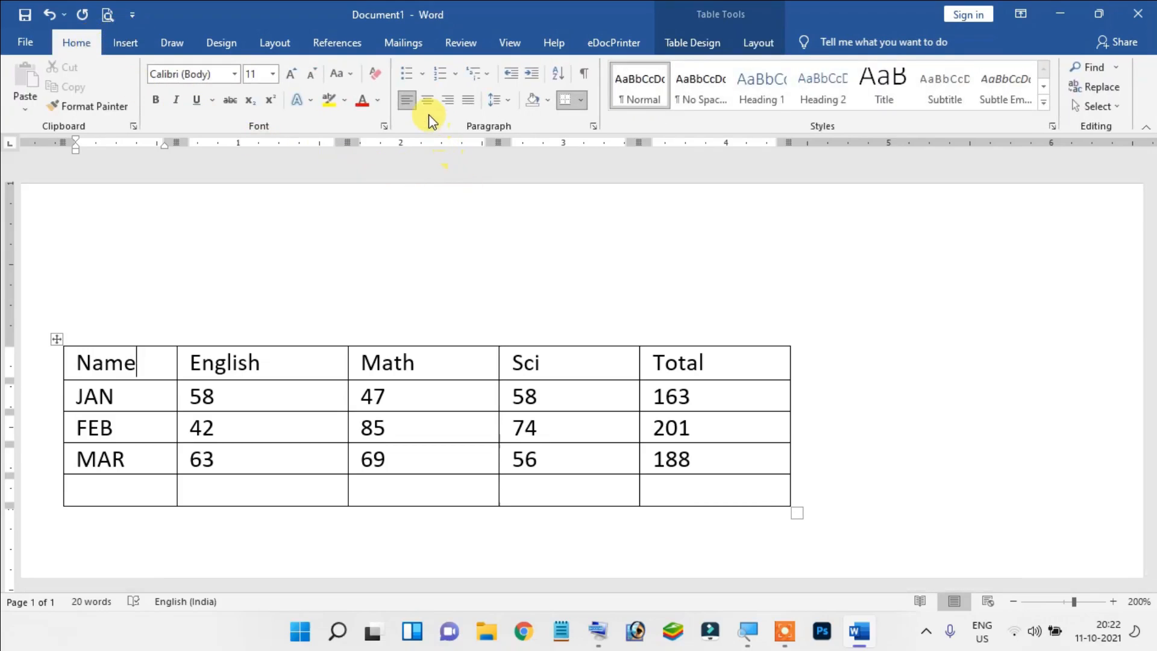
{"action": "left_click", "coordinate": [746, 48]}
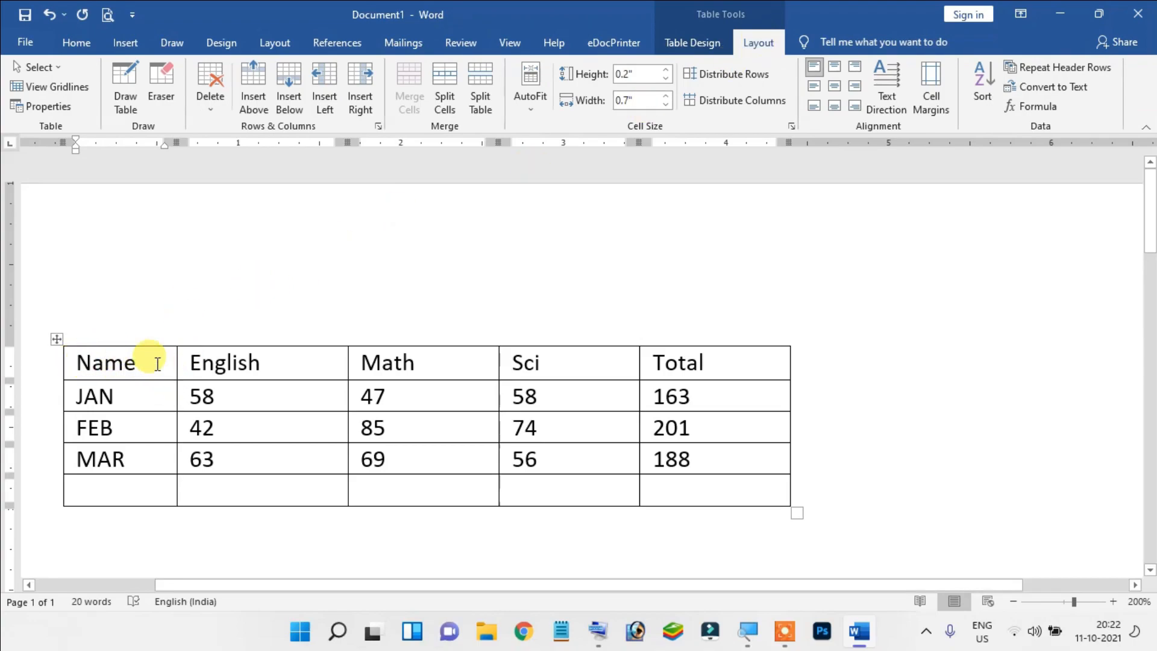
{"action": "left_click", "coordinate": [666, 70]}
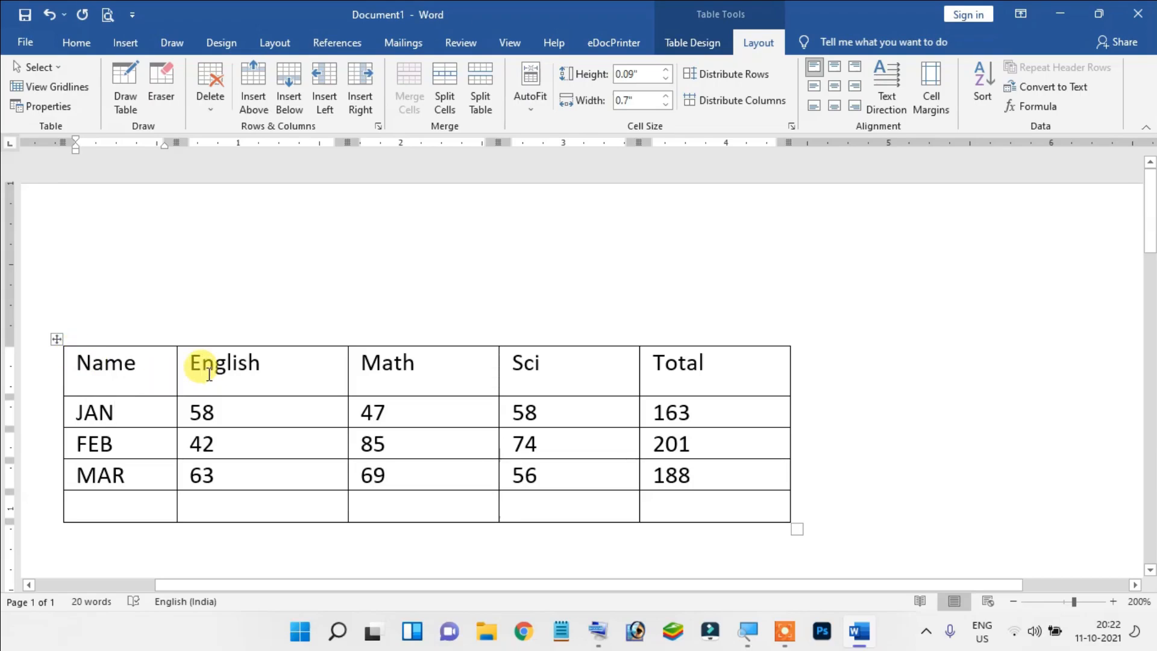
{"action": "key", "text": "ctrl+z"}
Select the whole Name column and set the height of all table rows to 0.4"
{"action": "left_click_drag", "start_coordinate": [77, 362], "coordinate": [116, 490]}
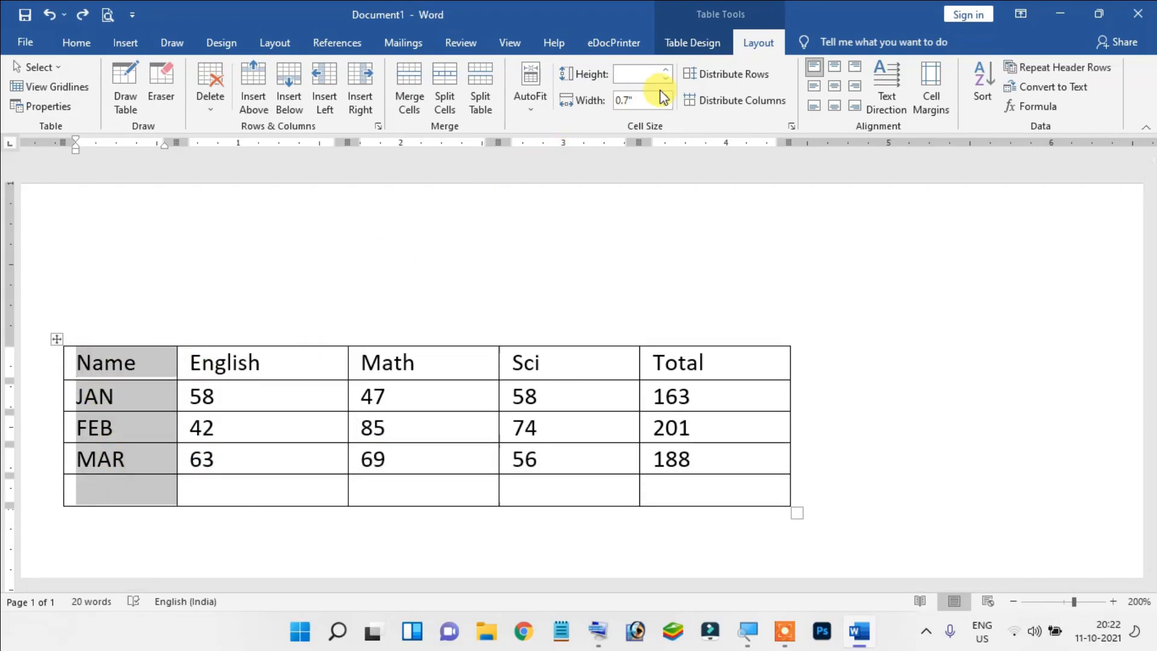
{"action": "left_click", "coordinate": [669, 76]}
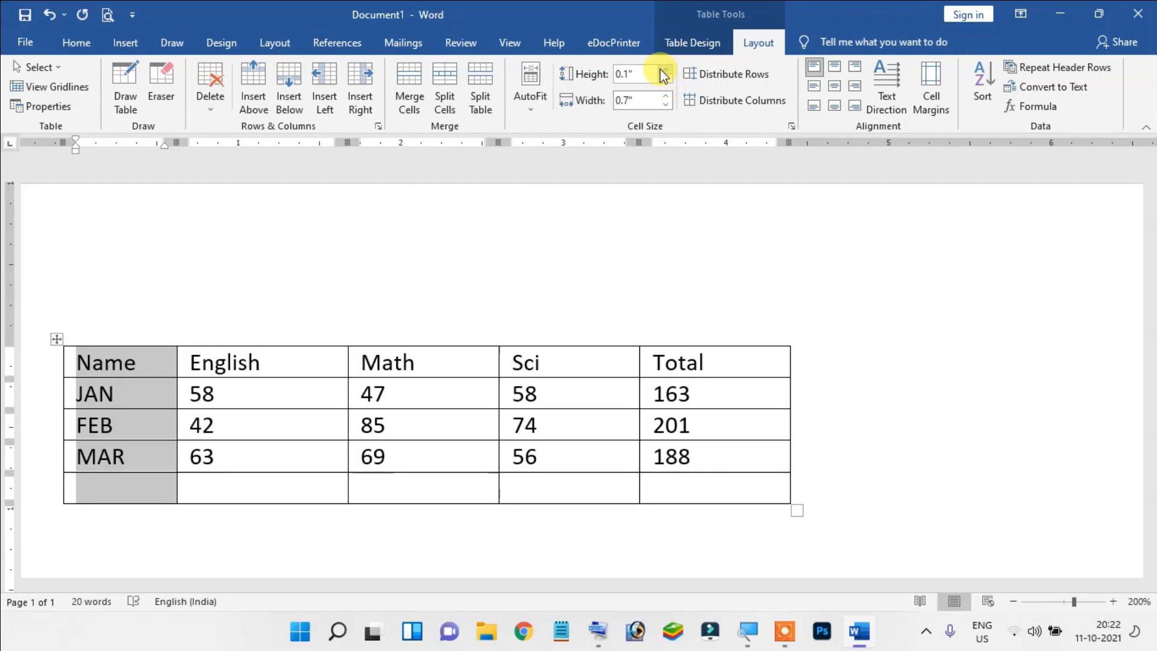
{"action": "left_click", "coordinate": [665, 70]}
{"action": "left_click", "coordinate": [666, 70]}
{"action": "left_click", "coordinate": [665, 70]}
{"action": "scroll", "coordinate": [331, 295], "scroll_direction": "down", "scroll_amount": 3}
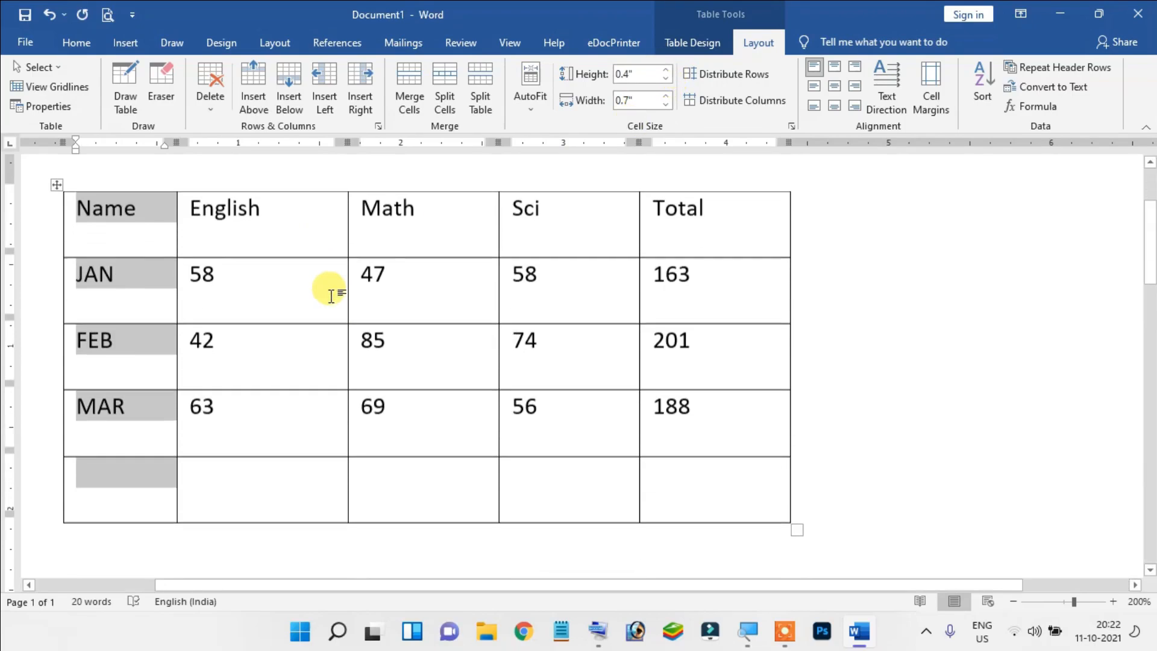
Examine how the text sits inside the taller cells across the table's rows
{"action": "left_click", "coordinate": [247, 329]}
{"action": "scroll", "coordinate": [247, 328], "scroll_direction": "up", "scroll_amount": 1}
{"action": "scroll", "coordinate": [302, 331], "scroll_direction": "down", "scroll_amount": 1}
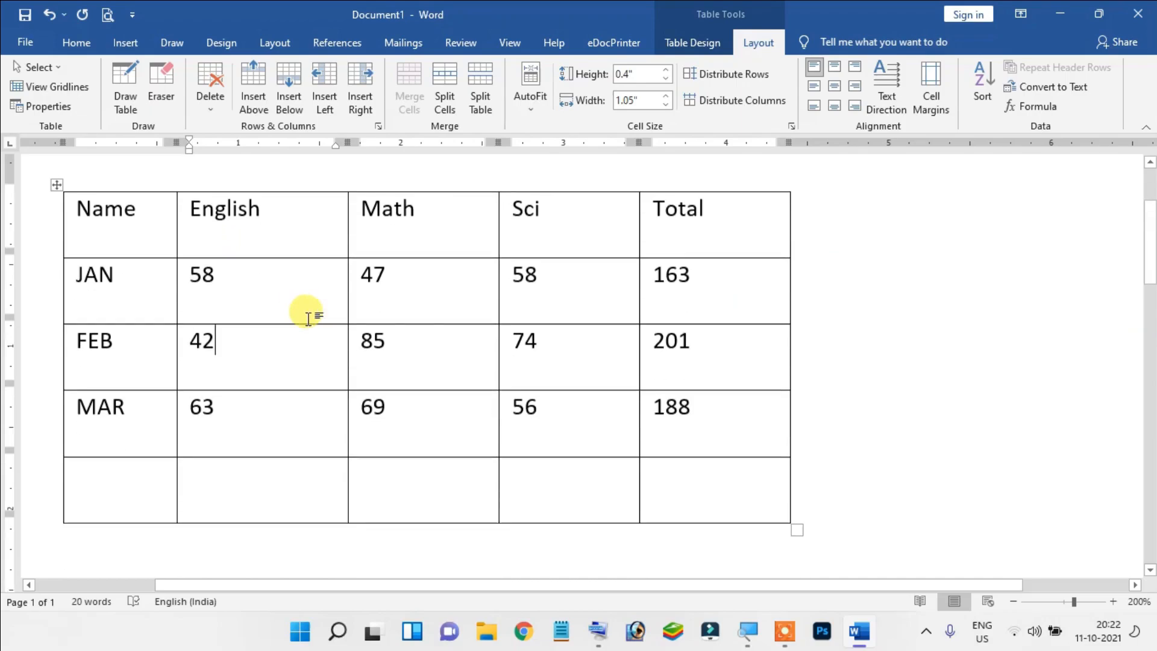
{"action": "left_click", "coordinate": [83, 200]}
{"action": "left_click", "coordinate": [270, 215]}
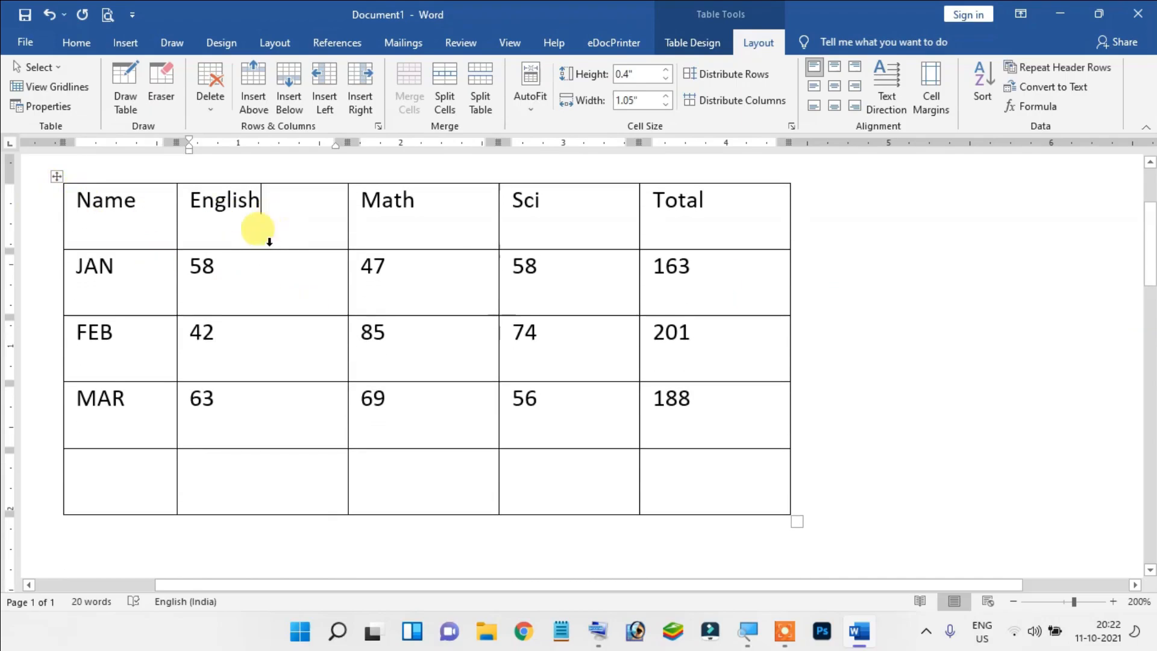
{"action": "scroll", "coordinate": [259, 242], "scroll_direction": "up", "scroll_amount": 2}
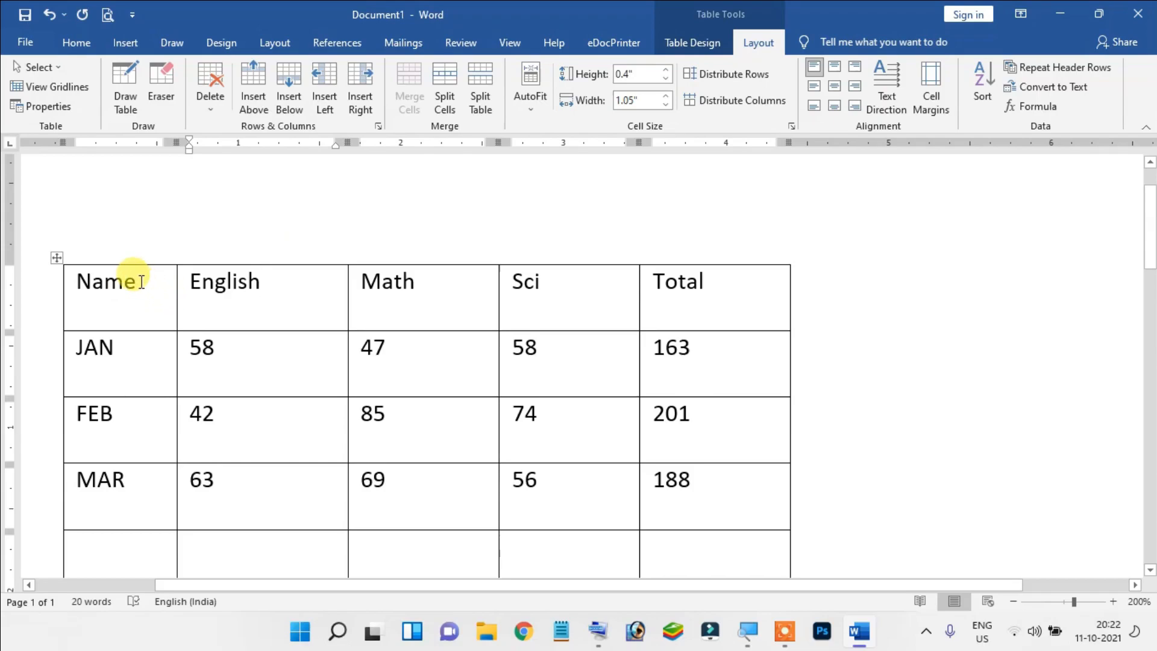
{"action": "scroll", "coordinate": [627, 416], "scroll_direction": "down", "scroll_amount": 2}
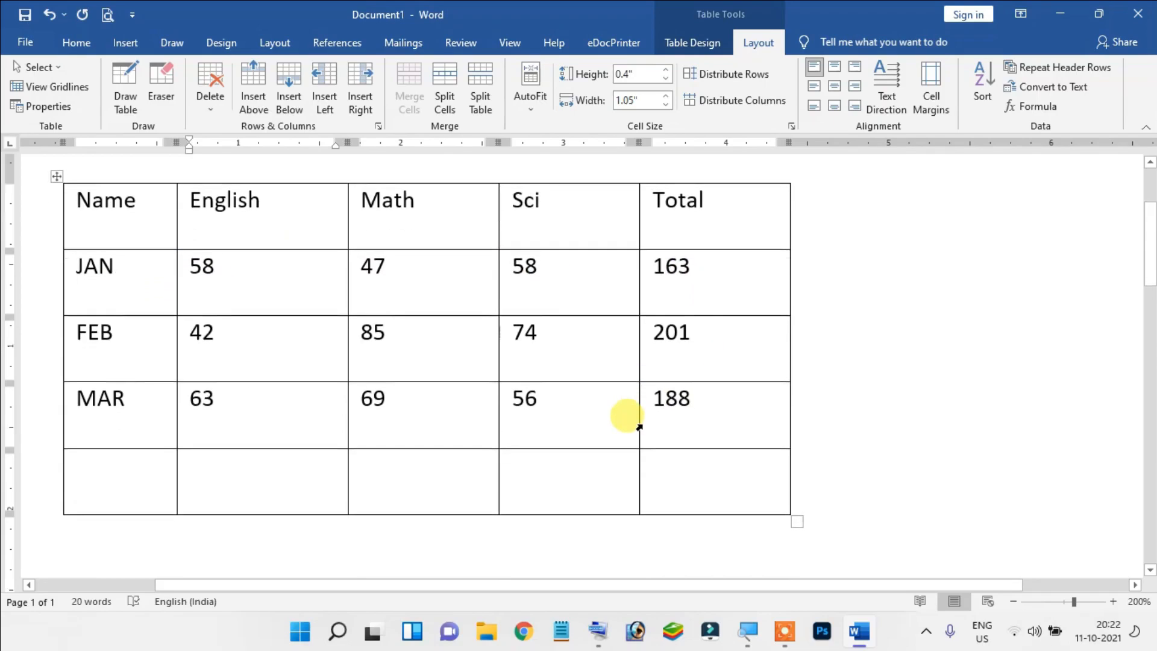
{"action": "scroll", "coordinate": [627, 416], "scroll_direction": "up", "scroll_amount": 2}
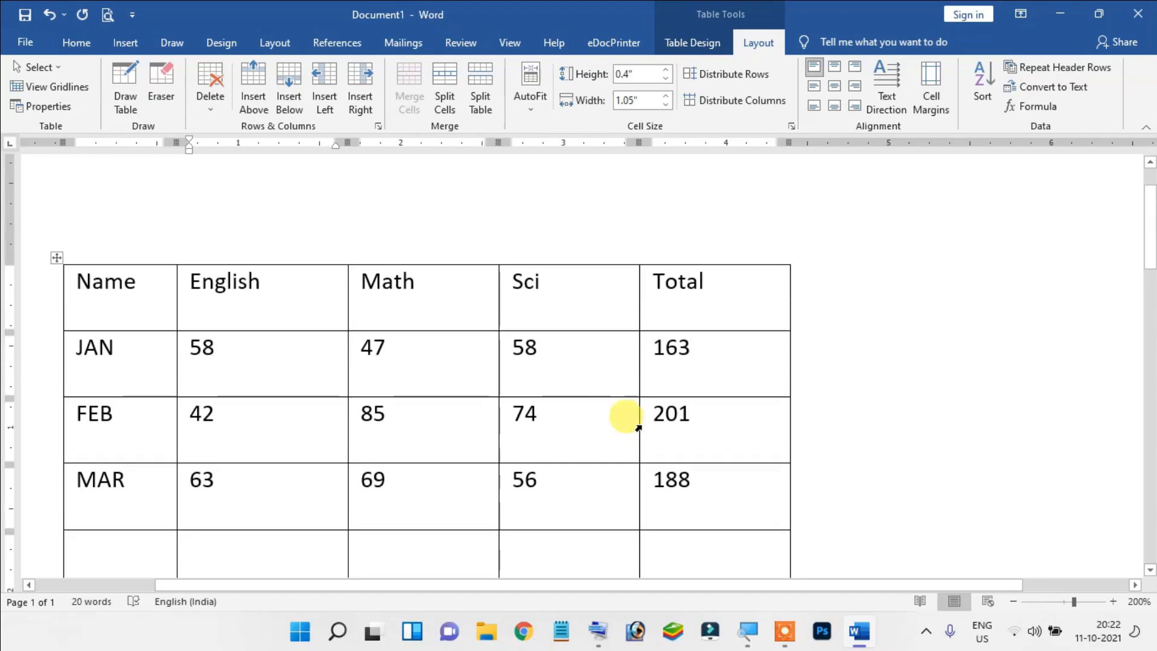
Select the header through MAR rows and align their text top center, followed by top right
{"action": "left_click_drag", "start_coordinate": [81, 281], "coordinate": [658, 486]}
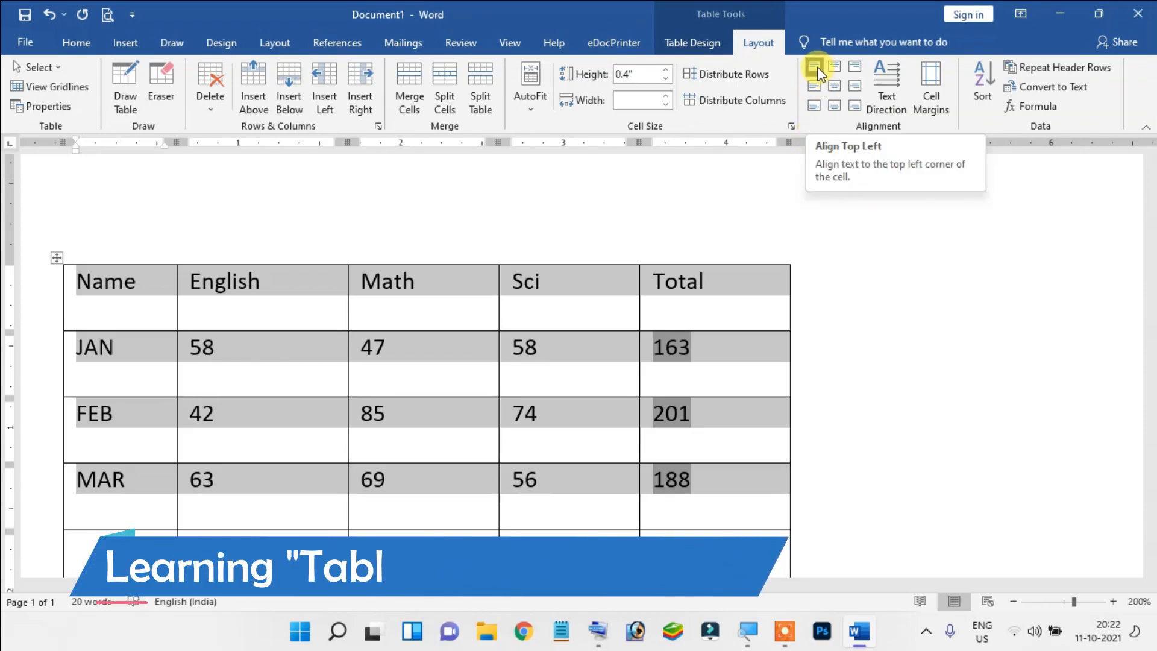
{"action": "left_click", "coordinate": [833, 65]}
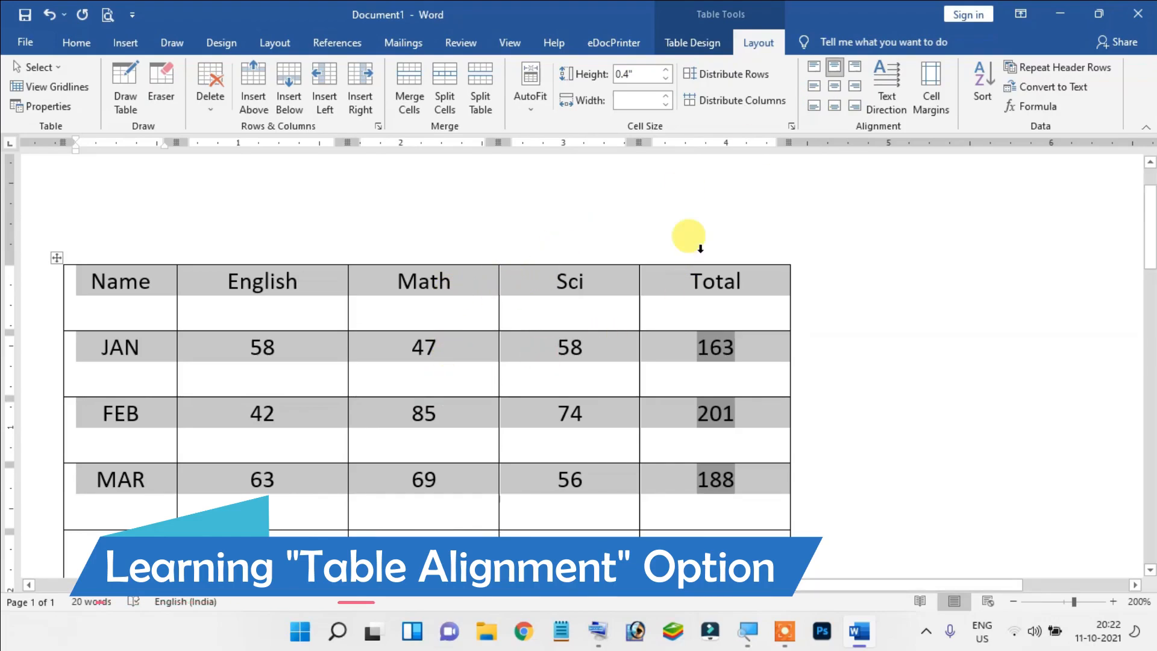
{"action": "left_click", "coordinate": [858, 74]}
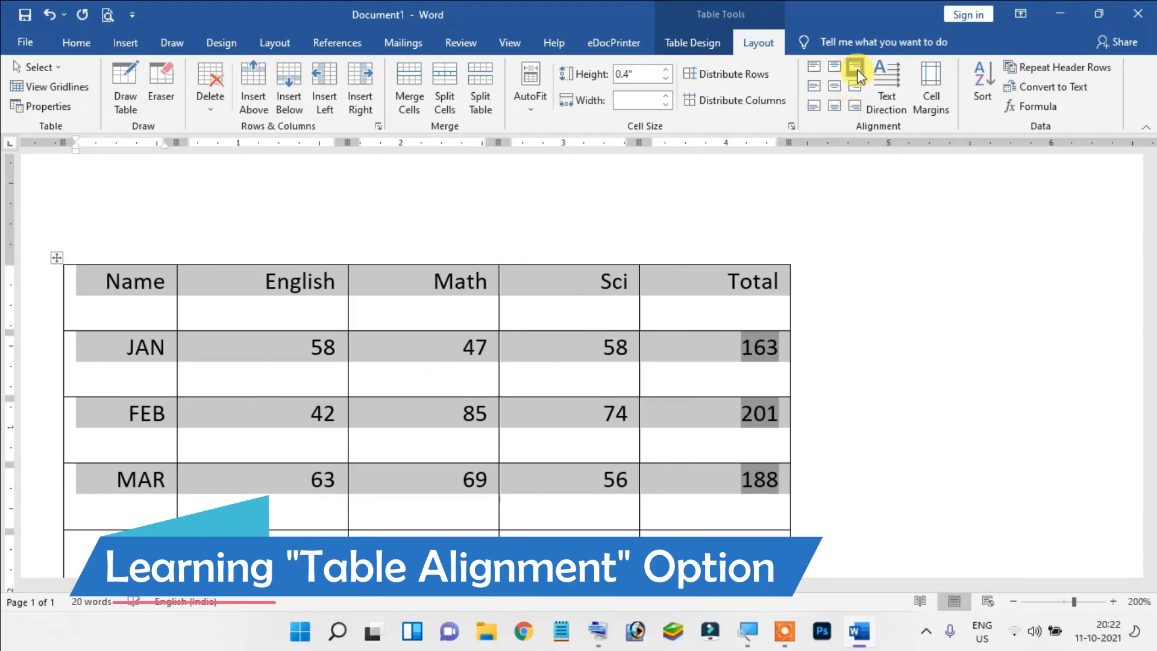
Align the selected cells' text center left, switch them to fully centered, and deselect by placing the cursor in the Name header
{"action": "left_click", "coordinate": [813, 86]}
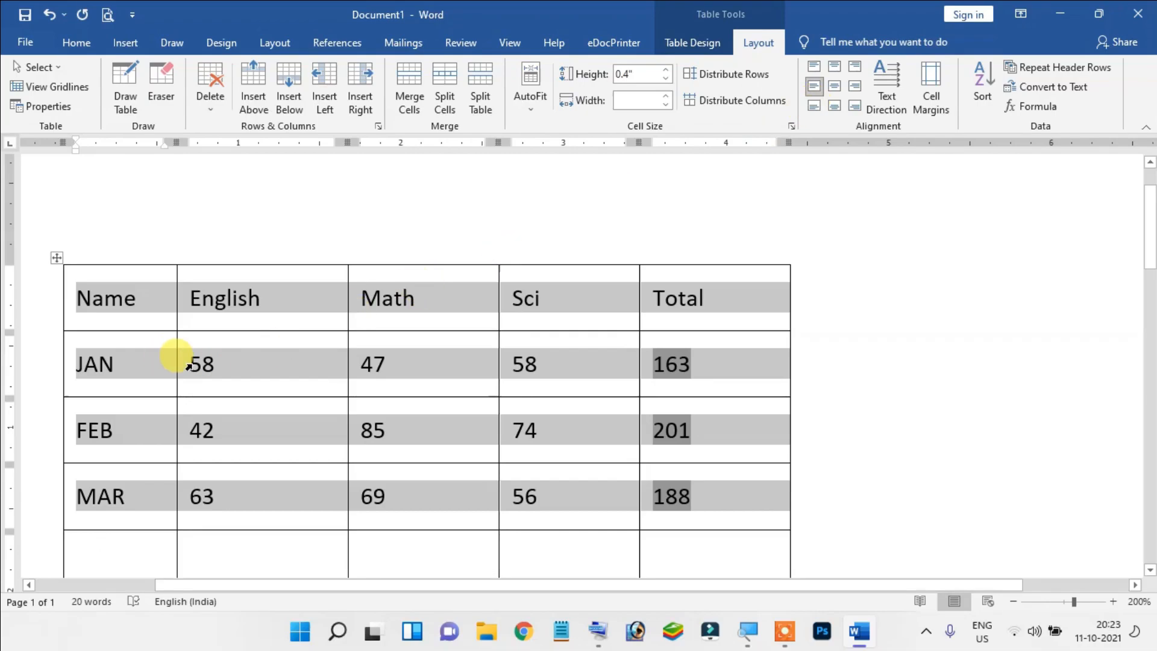
{"action": "left_click", "coordinate": [837, 90]}
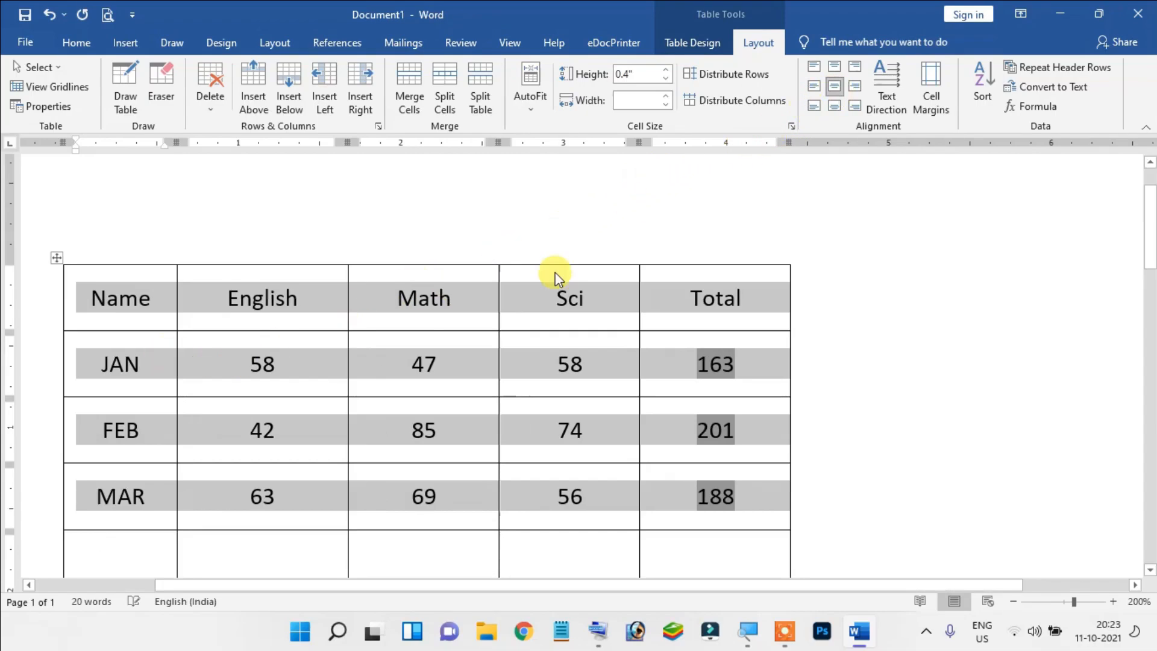
{"action": "scroll", "coordinate": [305, 373], "scroll_direction": "down", "scroll_amount": 2}
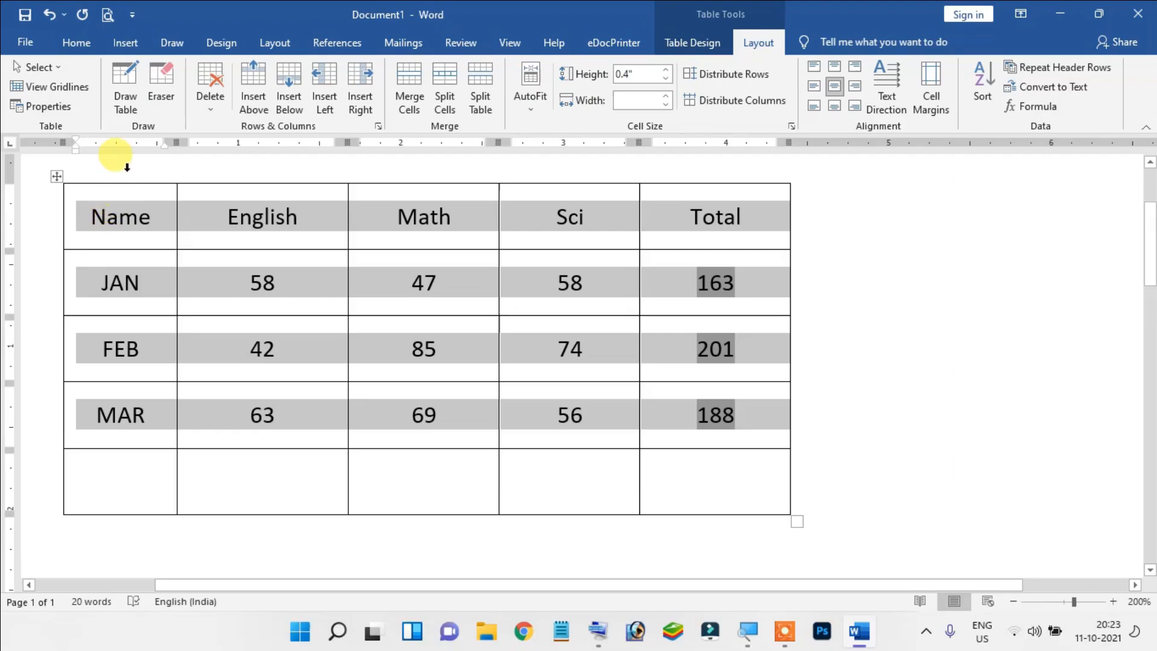
{"action": "left_click", "coordinate": [148, 224]}
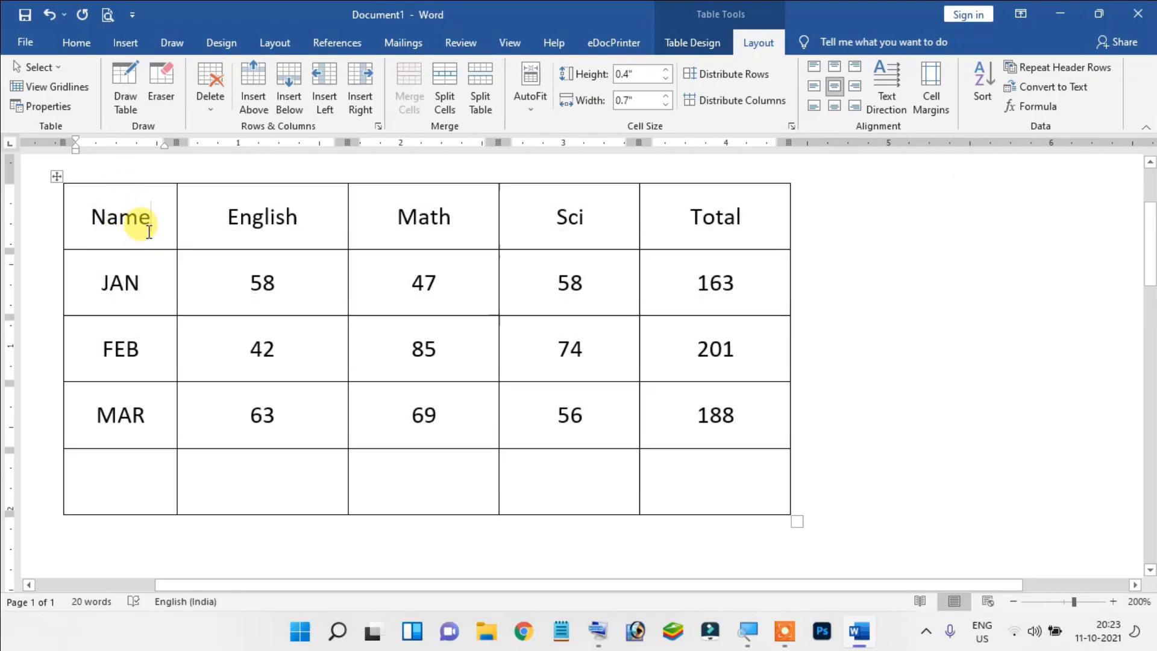
Place the cursor on the line below the table and add a blank line there
{"action": "scroll", "coordinate": [331, 335], "scroll_direction": "down", "scroll_amount": 1}
{"action": "left_click", "coordinate": [262, 485]}
{"action": "scroll", "coordinate": [262, 482], "scroll_direction": "down", "scroll_amount": 4}
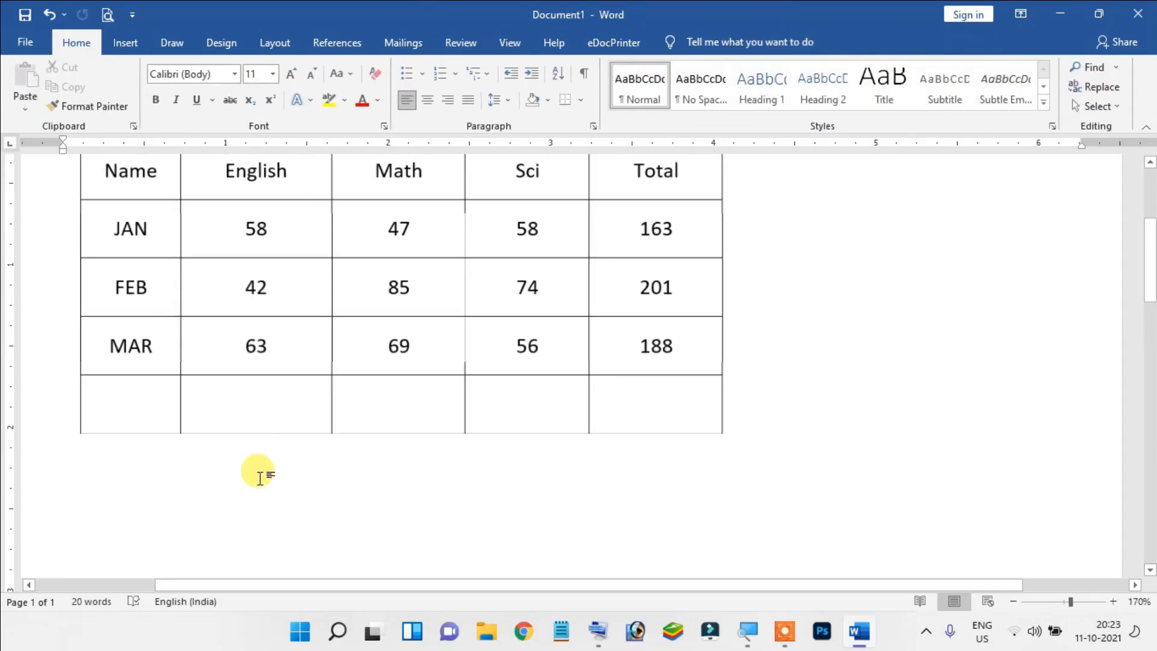
{"action": "key", "text": "Return"}
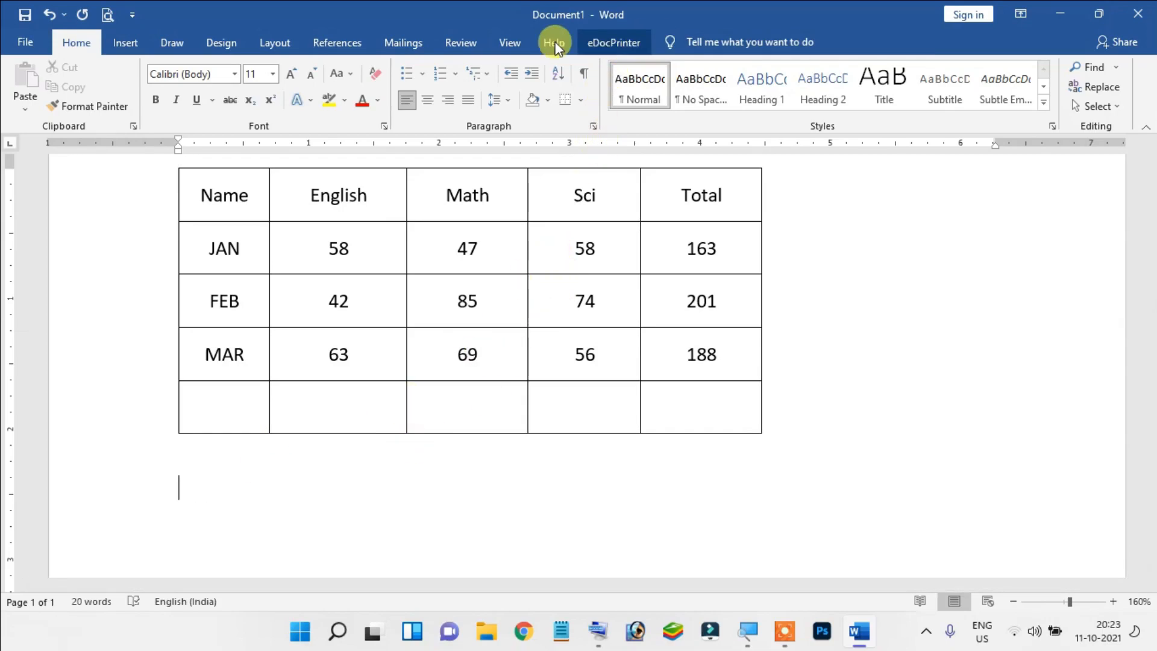
Try the Top Center, Top Right and Top Left cell alignments on the table's header row, ending with Top Left
{"action": "left_click", "coordinate": [250, 203]}
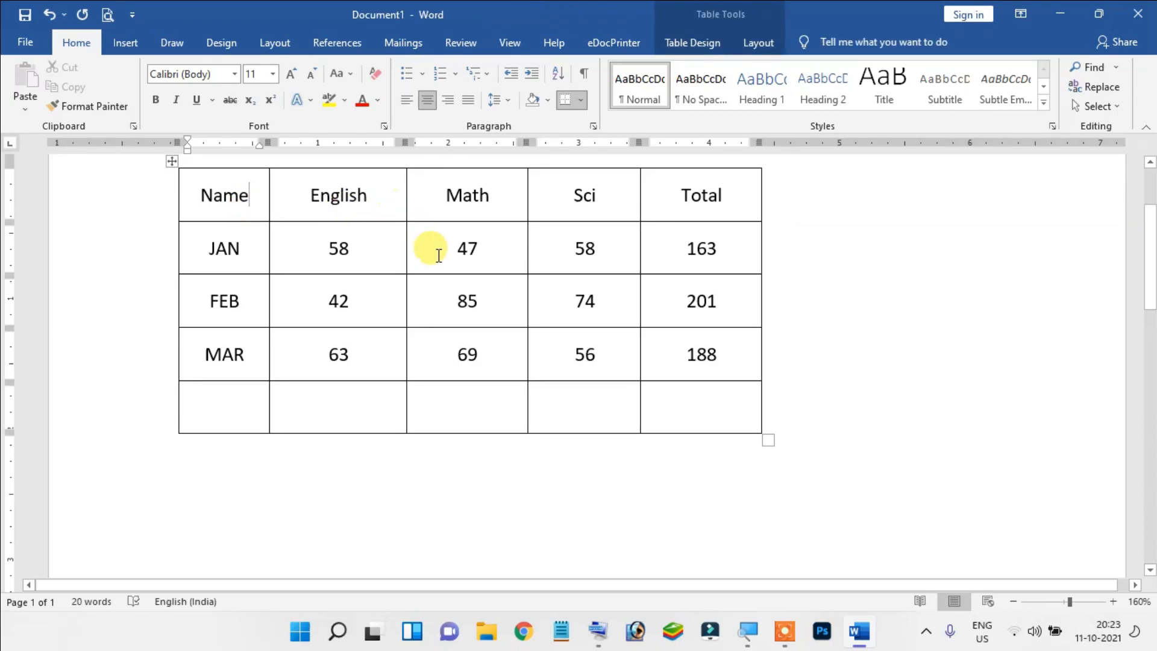
{"action": "left_click", "coordinate": [758, 42]}
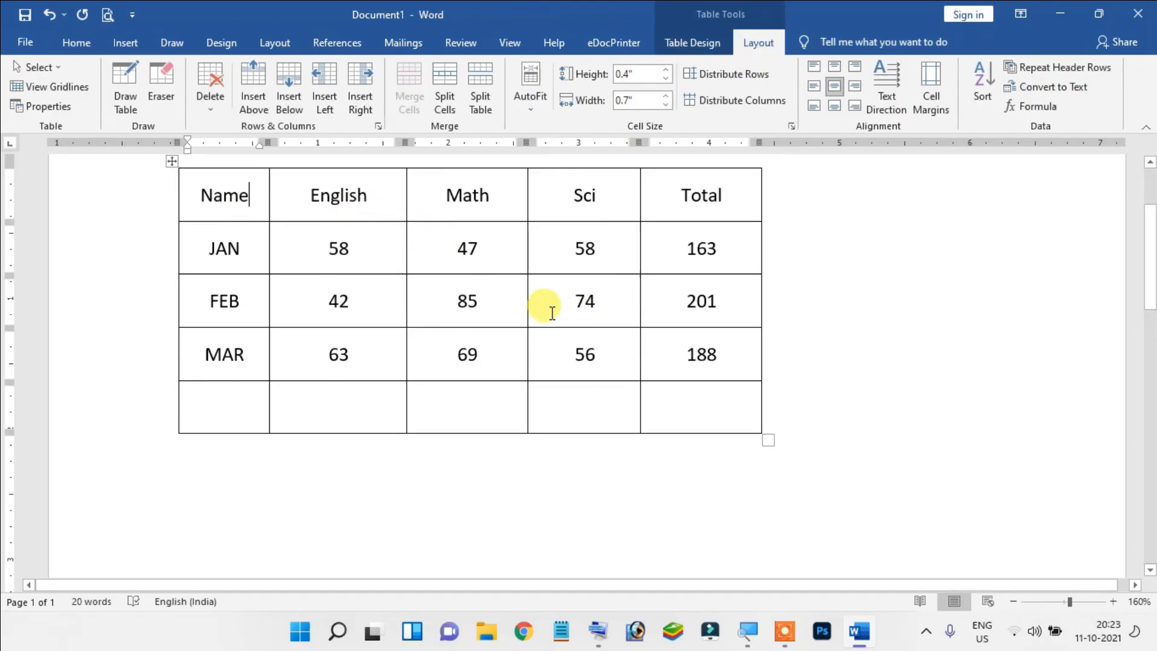
{"action": "scroll", "coordinate": [550, 308], "scroll_direction": "up", "scroll_amount": 1}
{"action": "scroll", "coordinate": [297, 259], "scroll_direction": "up", "scroll_amount": 3}
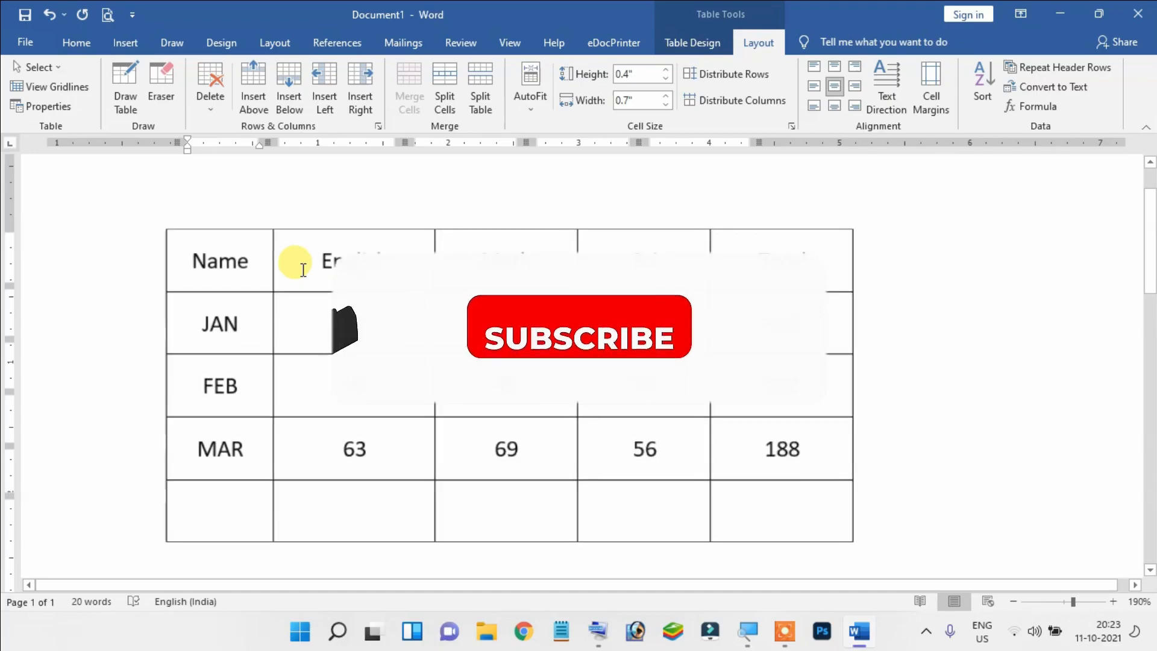
{"action": "scroll", "coordinate": [303, 269], "scroll_direction": "up", "scroll_amount": 2}
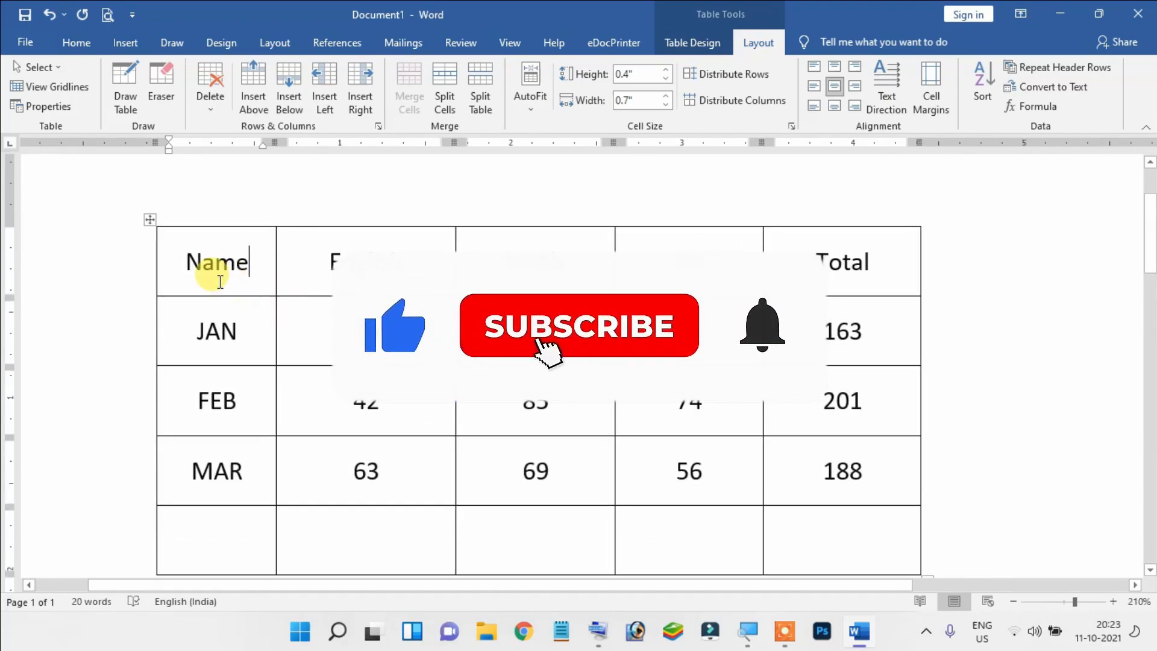
{"action": "left_click_drag", "start_coordinate": [171, 258], "coordinate": [814, 256]}
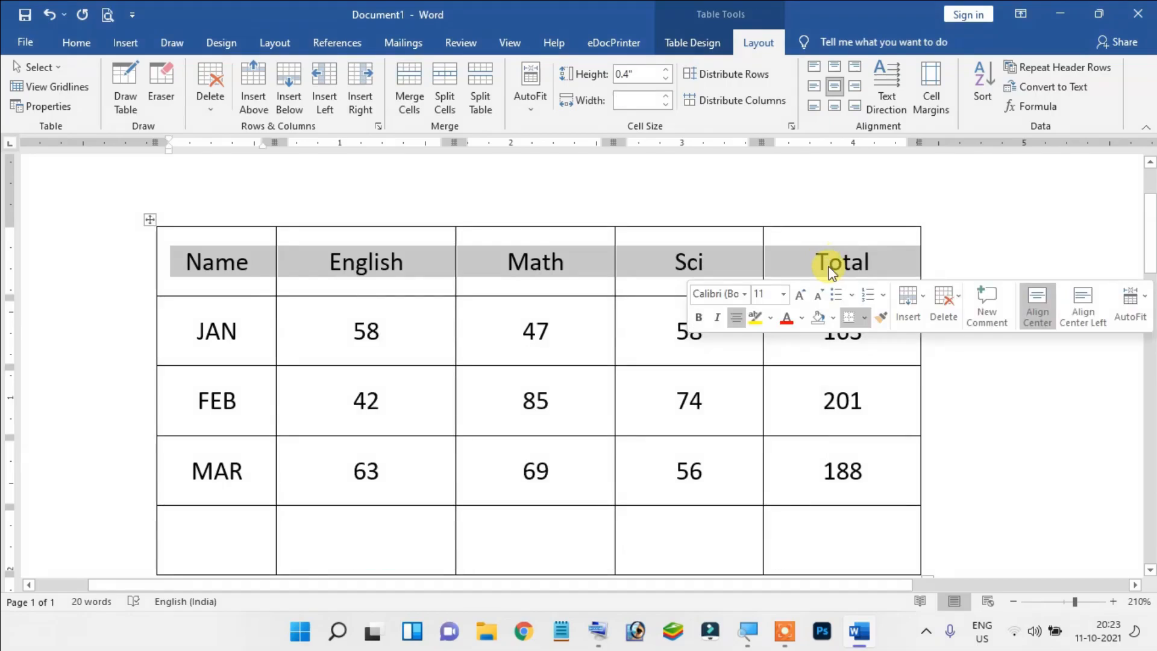
{"action": "left_click", "coordinate": [797, 261]}
{"action": "left_click_drag", "start_coordinate": [166, 259], "coordinate": [808, 261]}
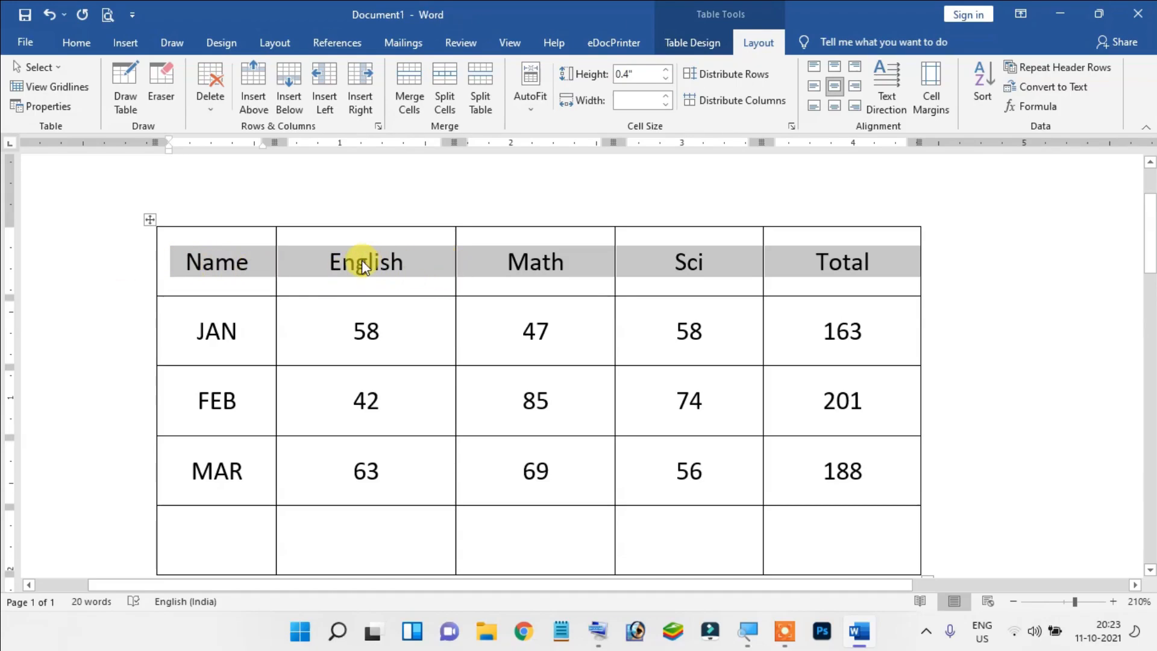
{"action": "left_click", "coordinate": [815, 68]}
{"action": "left_click", "coordinate": [835, 68]}
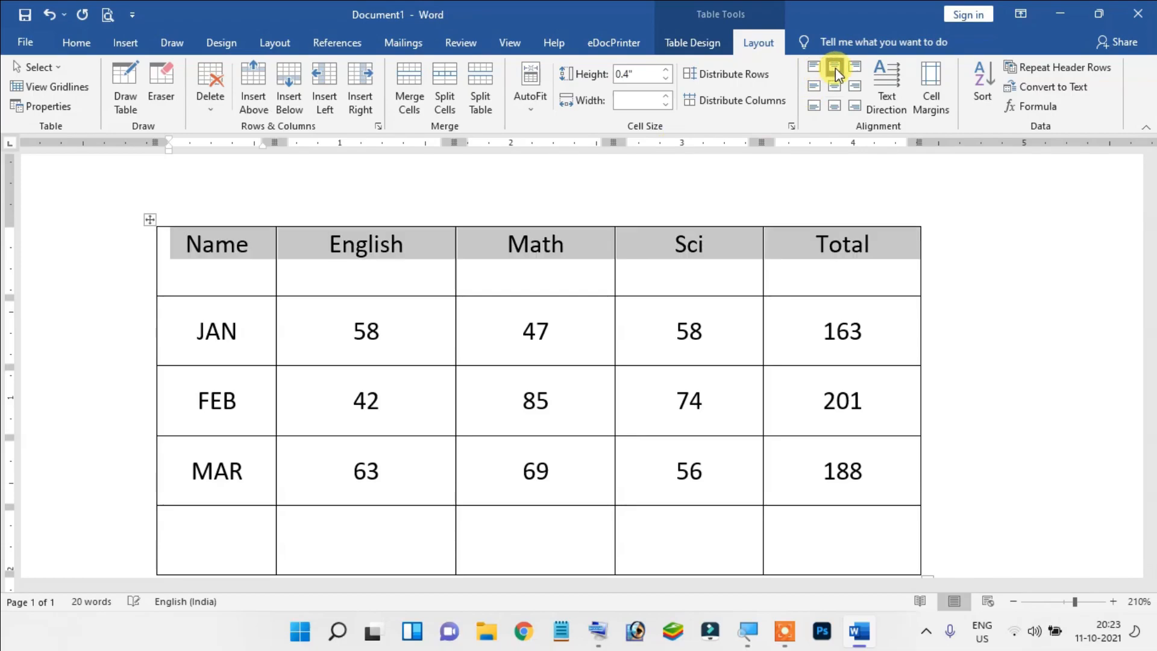
{"action": "left_click", "coordinate": [854, 69]}
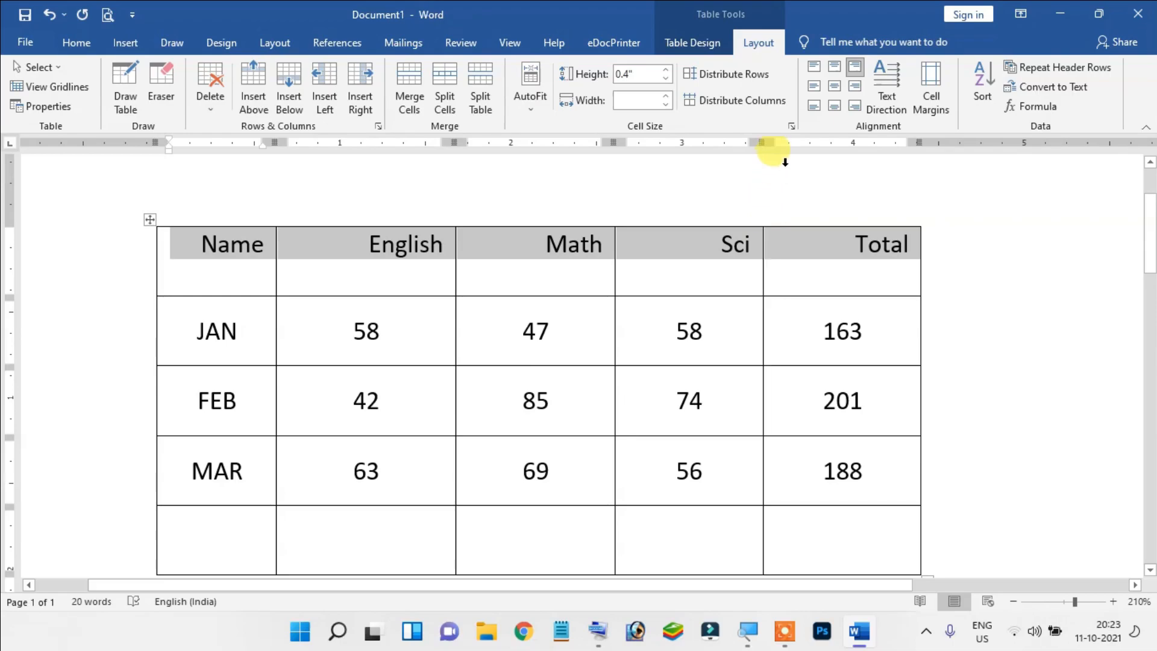
{"action": "left_click", "coordinate": [818, 68]}
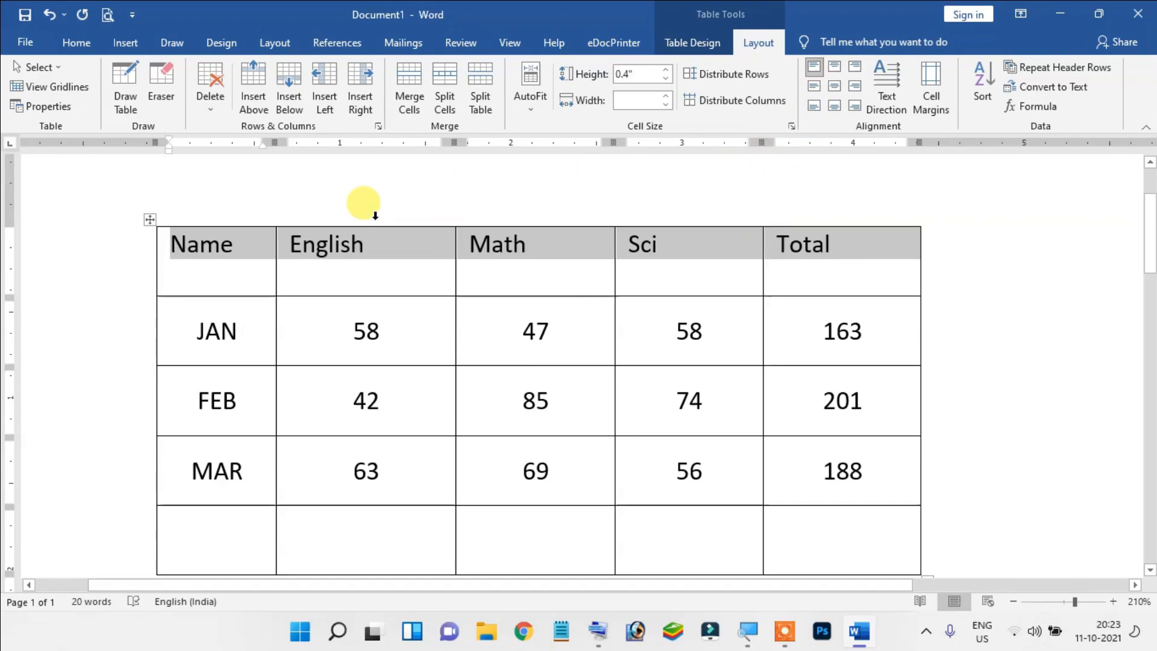
Try the Center Left and Center Right alignments on the Name header cell, ending with Align Top Left
{"action": "left_click", "coordinate": [228, 251]}
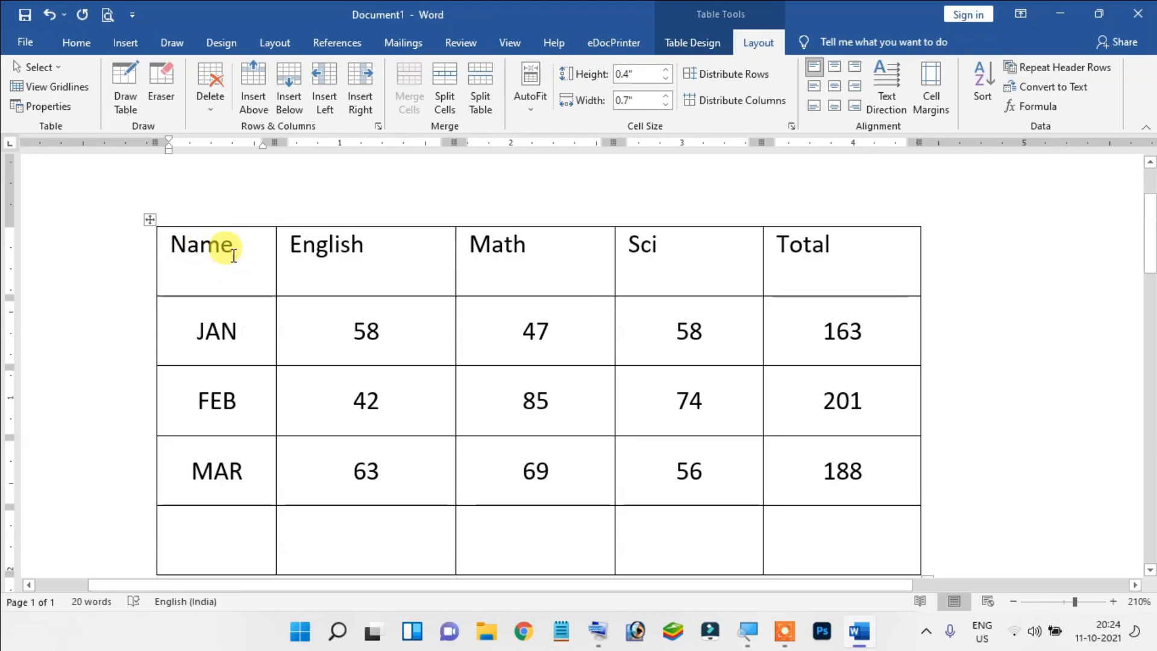
{"action": "left_click", "coordinate": [815, 86]}
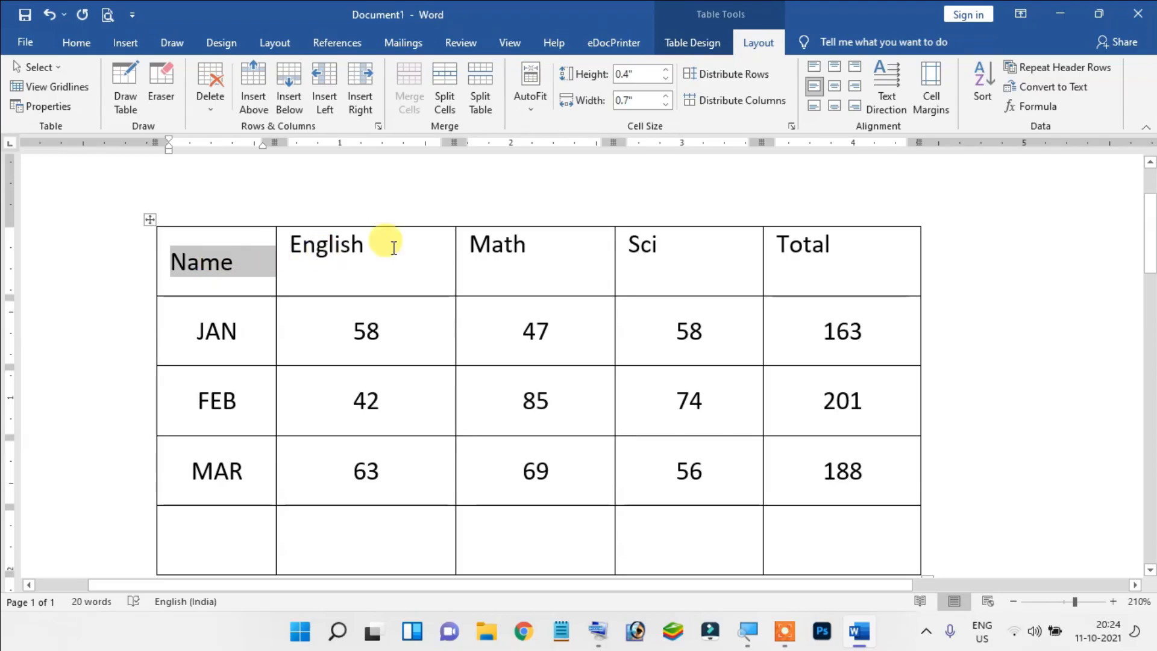
{"action": "left_click", "coordinate": [832, 88]}
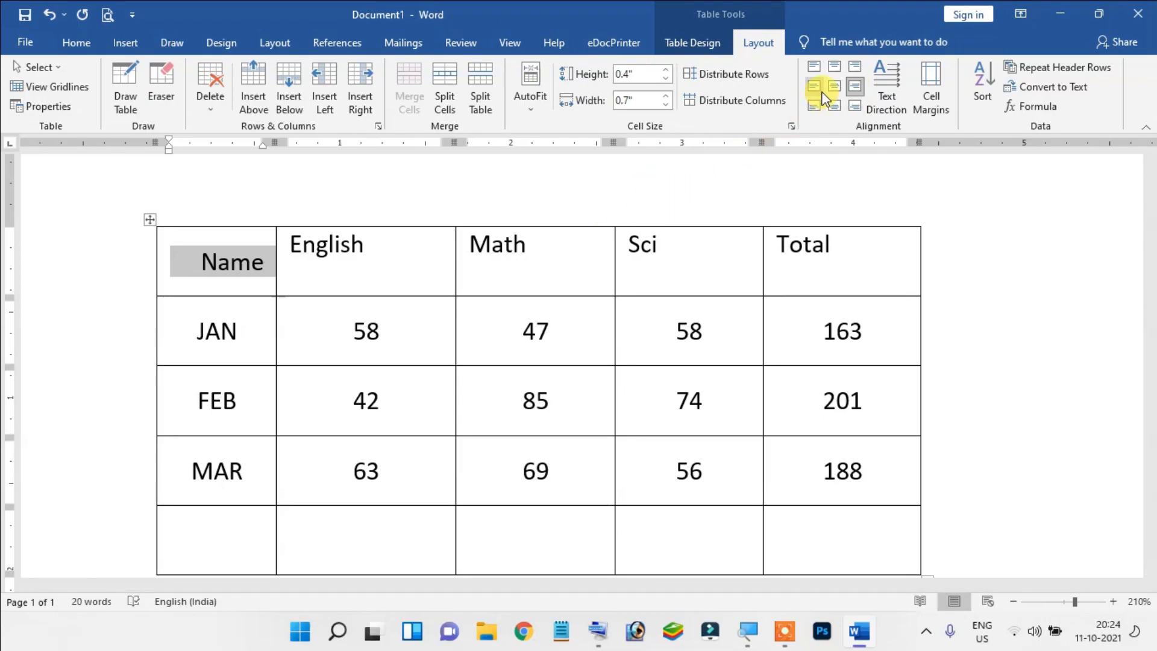
{"action": "left_click", "coordinate": [815, 68]}
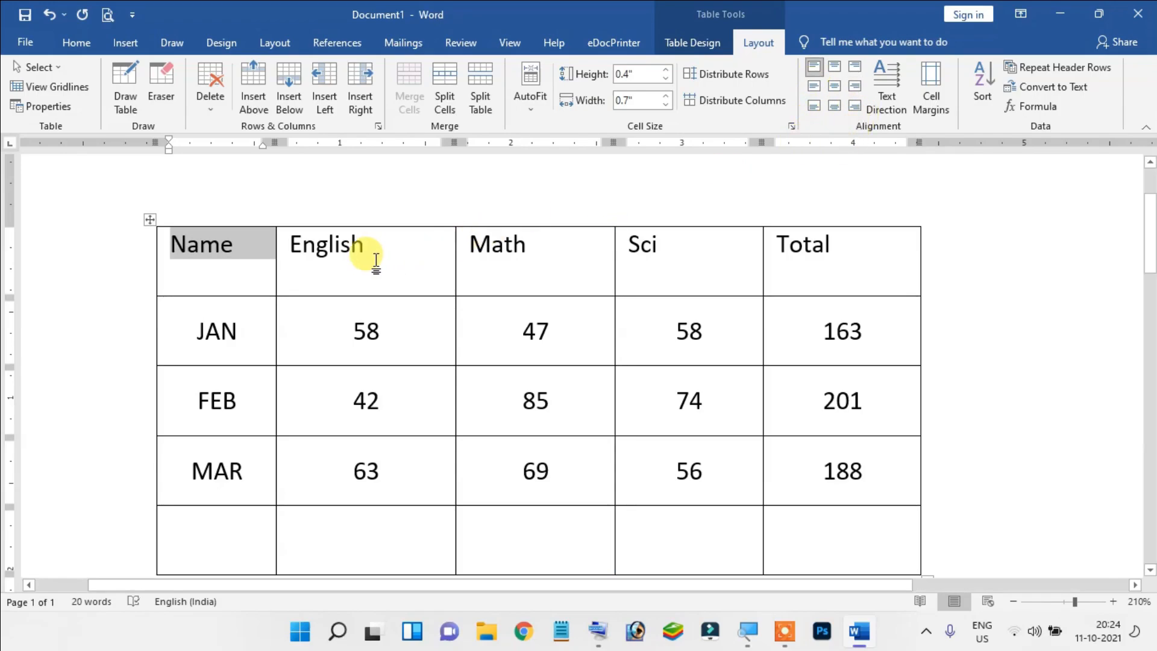
Apply Align Center to the header row and the JAN, FEB and MAR rows
{"action": "left_click", "coordinate": [376, 261]}
{"action": "left_click_drag", "start_coordinate": [170, 241], "coordinate": [793, 452]}
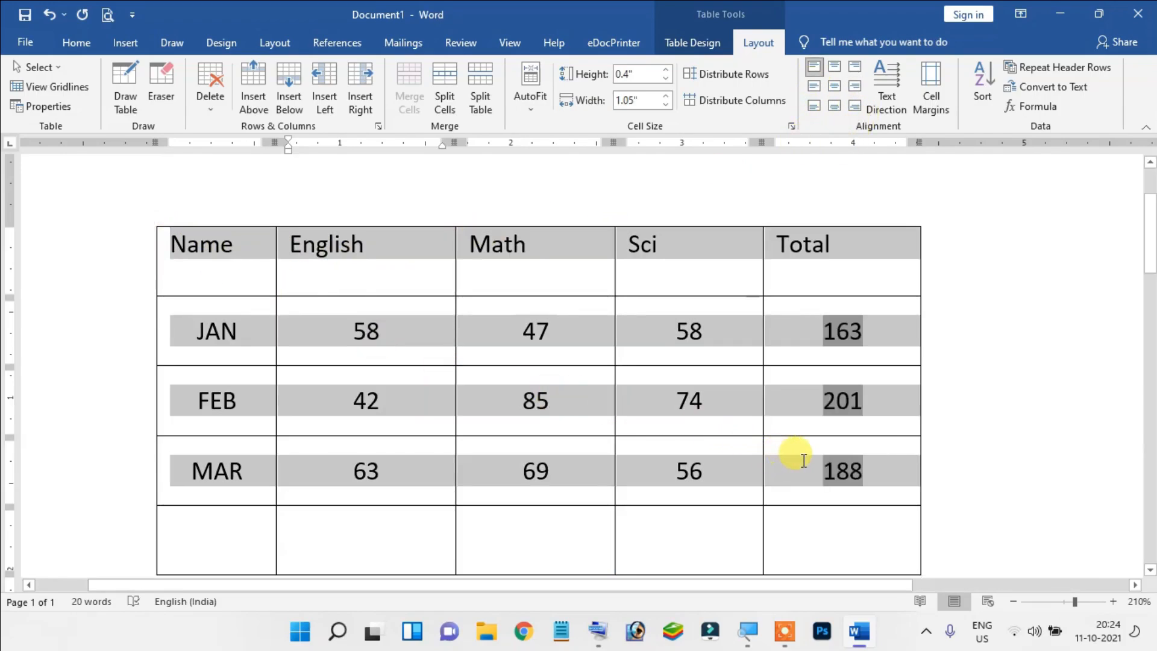
{"action": "left_click", "coordinate": [836, 86]}
{"action": "left_click", "coordinate": [354, 391]}
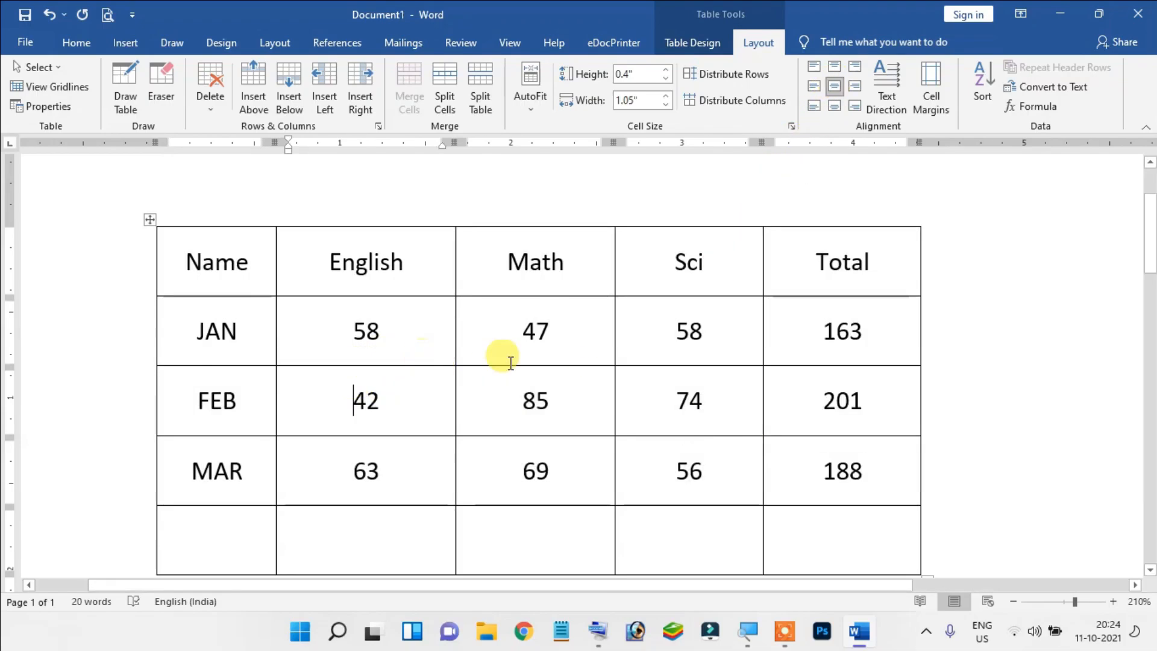
Narrow the table's Name column to 0.52"
{"action": "scroll", "coordinate": [645, 361], "scroll_direction": "down", "scroll_amount": 1}
{"action": "scroll", "coordinate": [645, 361], "scroll_direction": "up", "scroll_amount": 1}
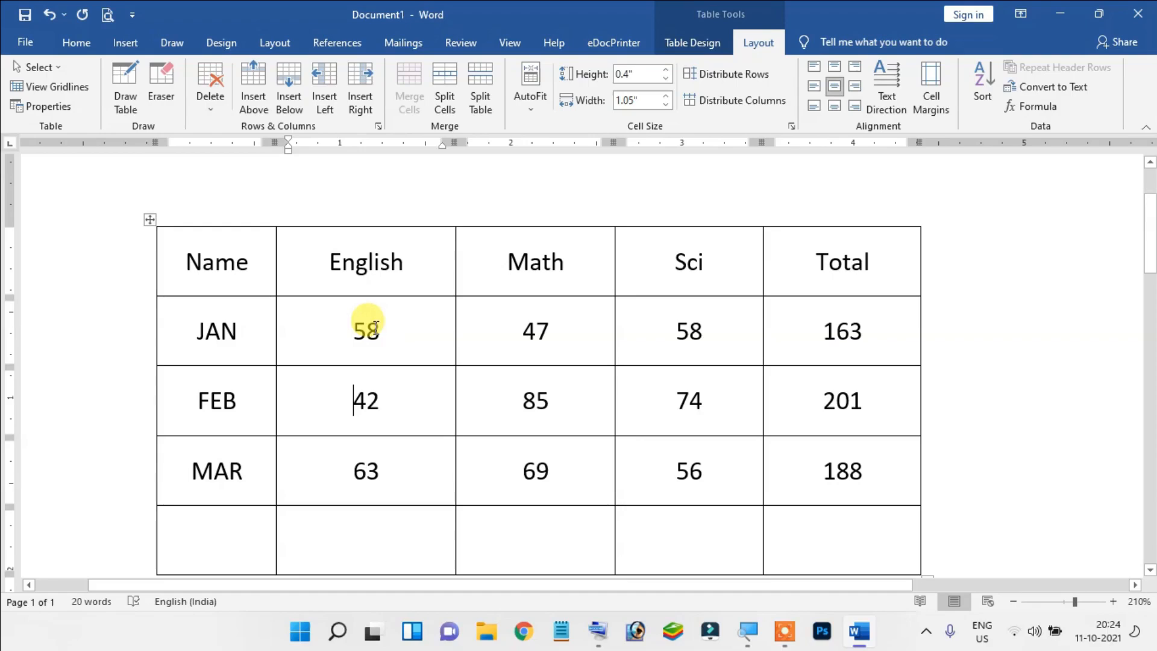
{"action": "scroll", "coordinate": [371, 326], "scroll_direction": "down", "scroll_amount": 3}
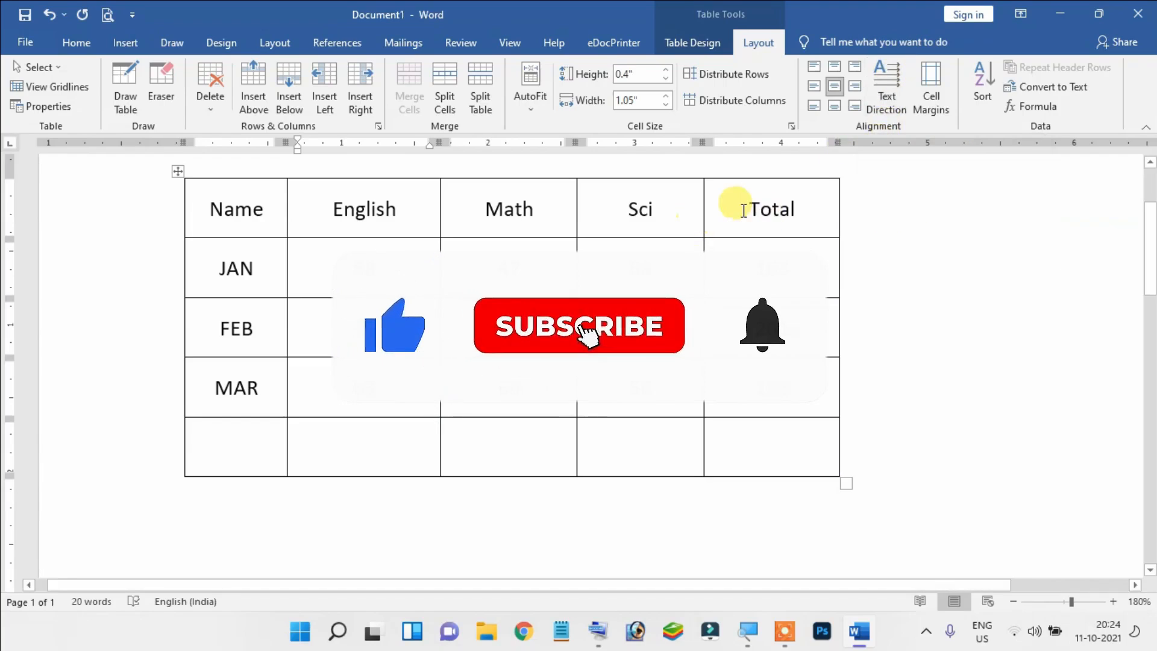
{"action": "scroll", "coordinate": [522, 189], "scroll_direction": "up", "scroll_amount": 2}
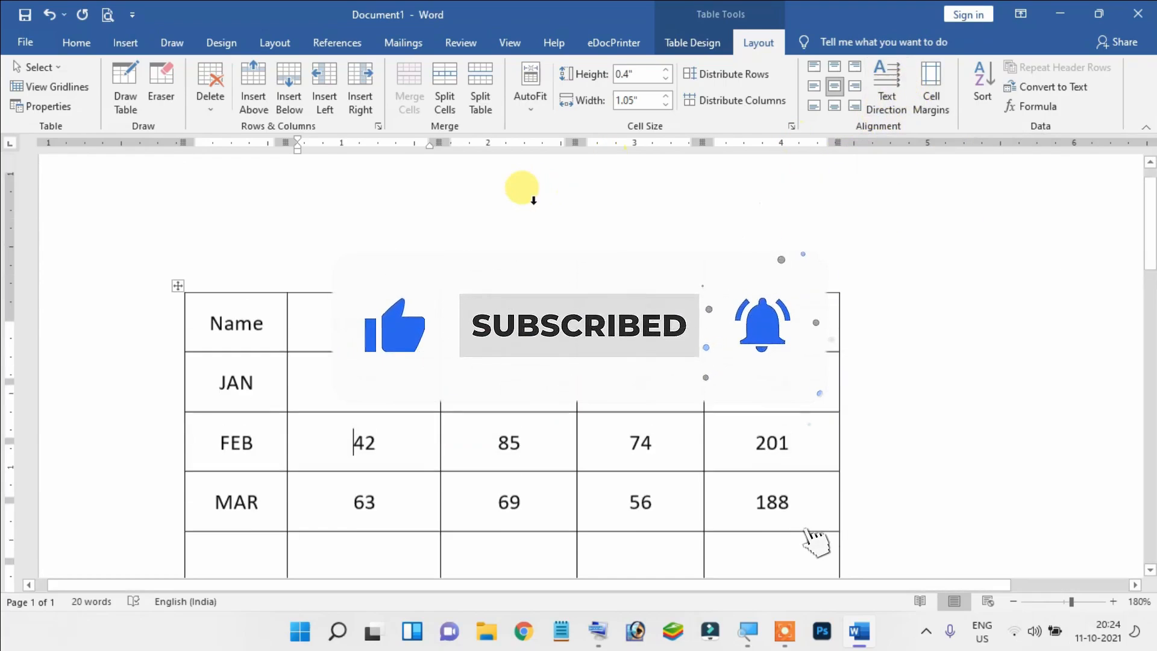
{"action": "scroll", "coordinate": [410, 250], "scroll_direction": "down", "scroll_amount": 2}
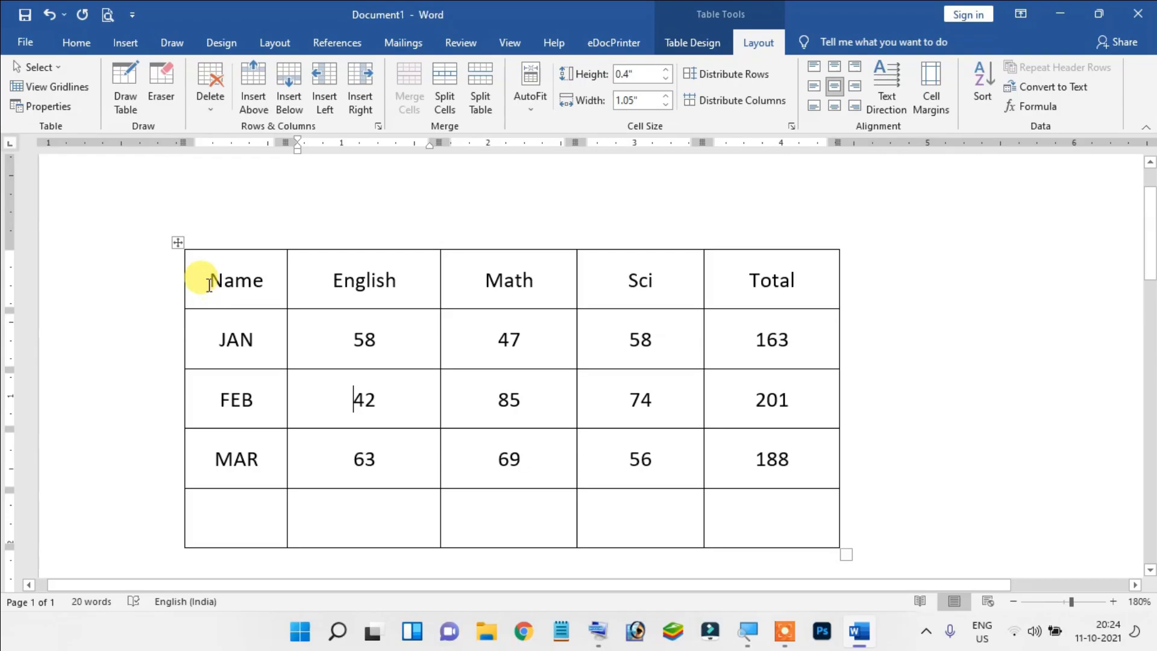
{"action": "left_click_drag", "start_coordinate": [209, 282], "coordinate": [267, 282]}
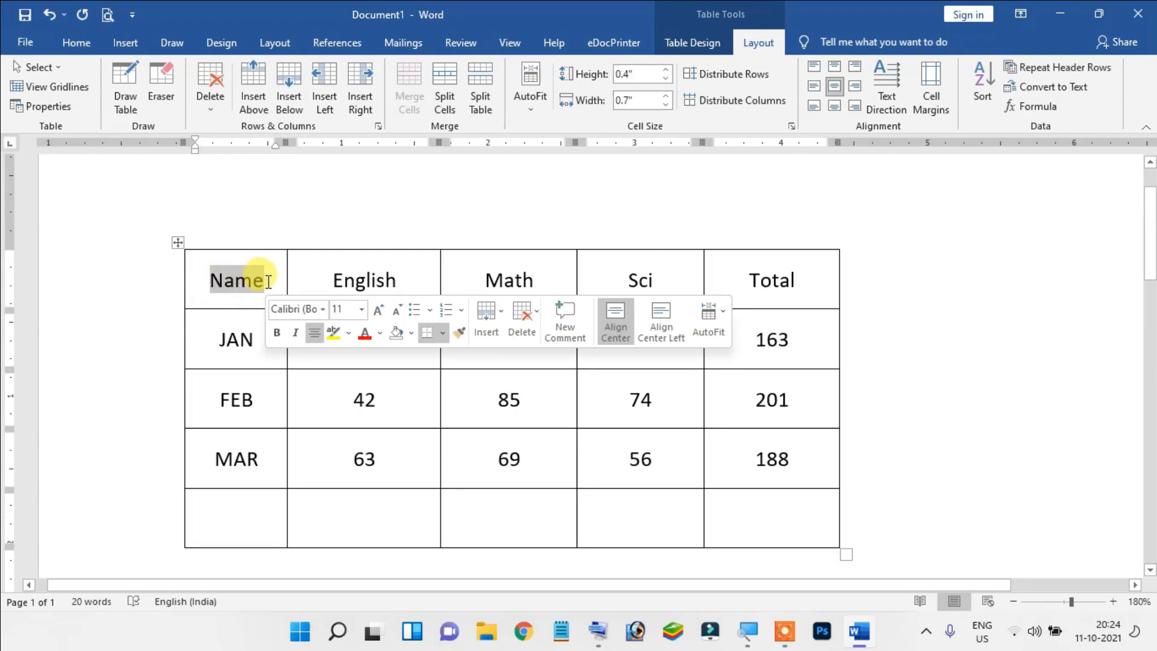
{"action": "left_click", "coordinate": [322, 274]}
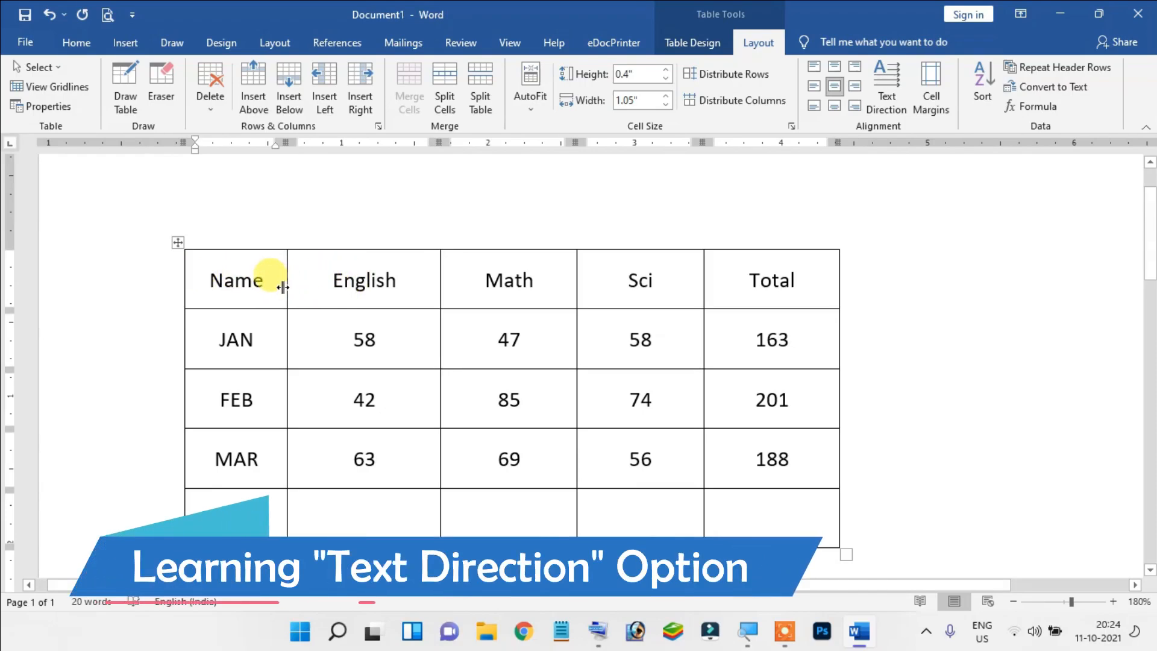
{"action": "left_click_drag", "start_coordinate": [282, 288], "coordinate": [234, 288]}
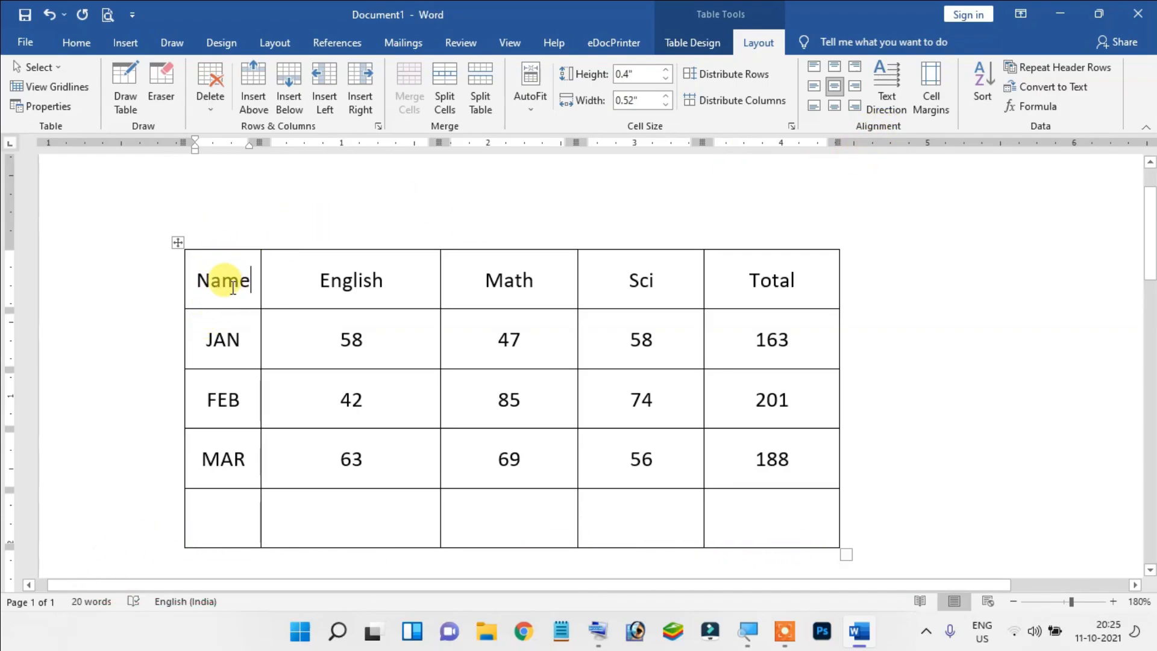
Cycle the text direction of the Name header cell through the vertical orientations and back to horizontal
{"action": "left_click", "coordinate": [896, 104]}
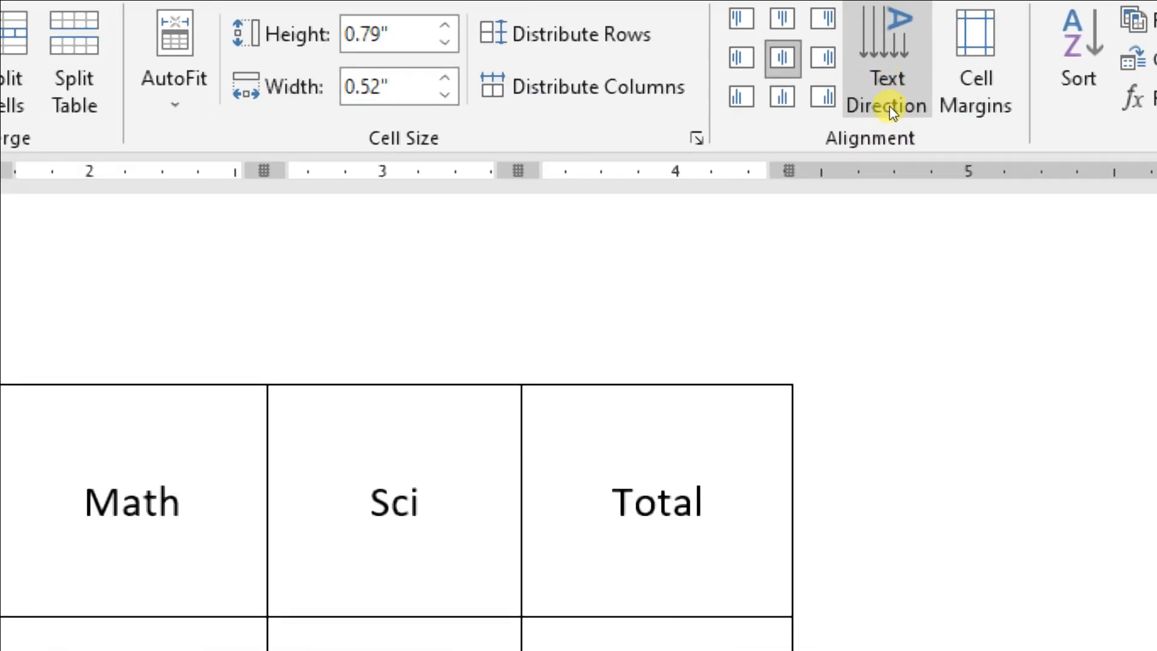
{"action": "key", "text": "super"}
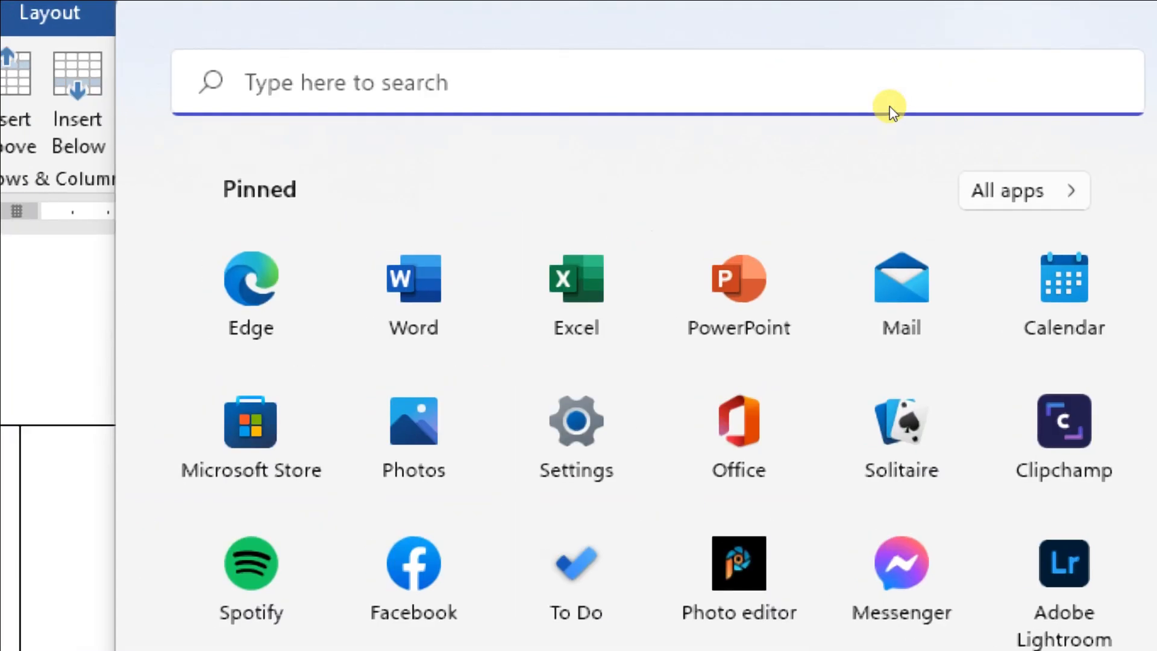
{"action": "key", "text": "super"}
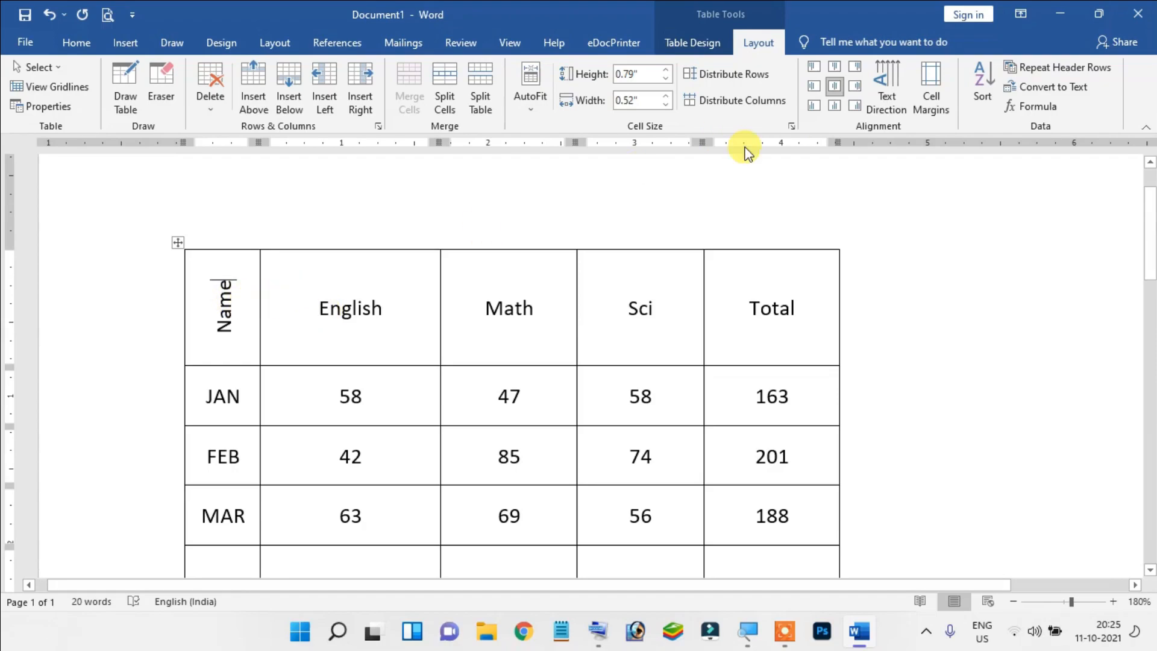
{"action": "left_click", "coordinate": [895, 93]}
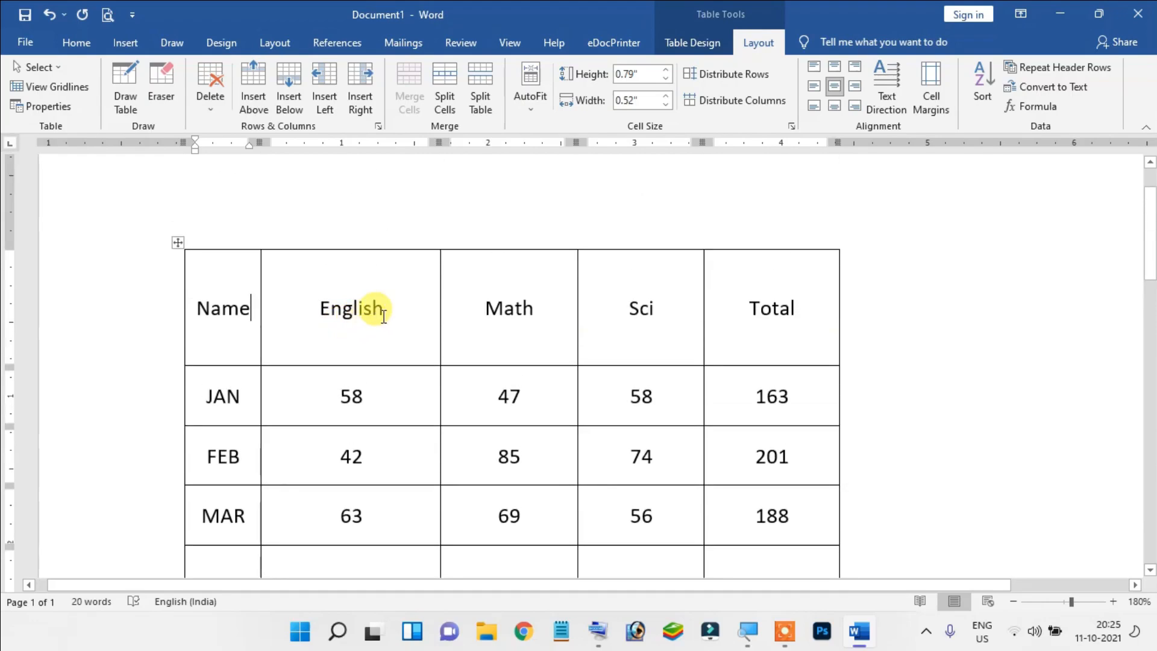
View the Sort options for the header and the three filled data rows, and close them without sorting
{"action": "left_click", "coordinate": [212, 307]}
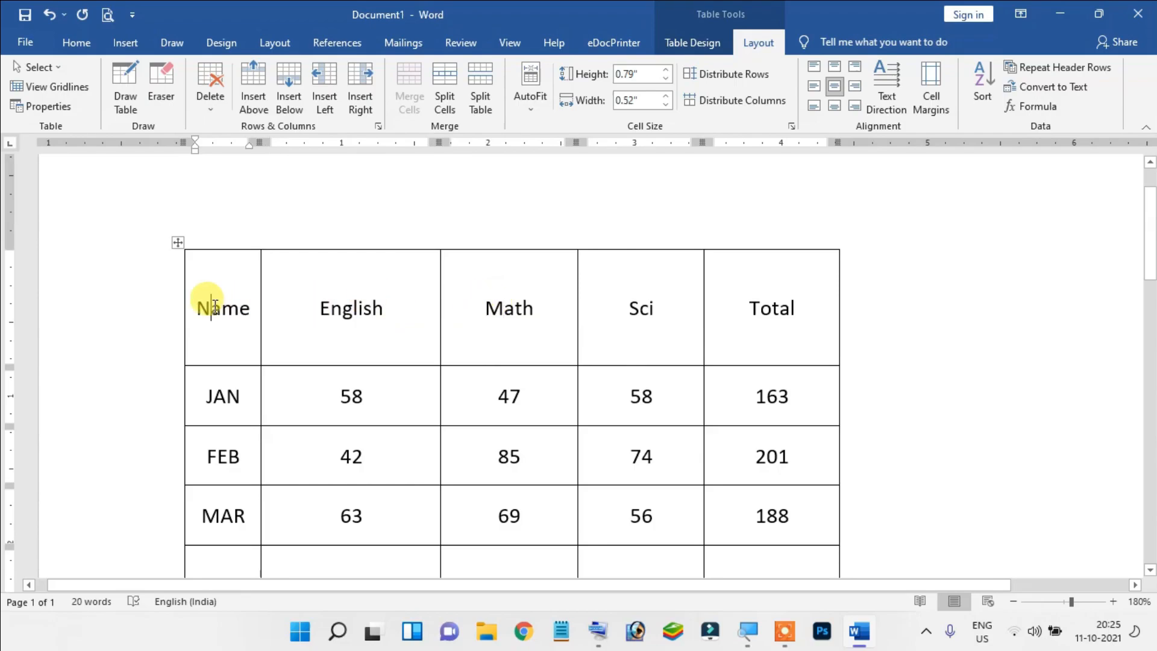
{"action": "scroll", "coordinate": [216, 305], "scroll_direction": "down", "scroll_amount": 2}
{"action": "scroll", "coordinate": [215, 305], "scroll_direction": "up", "scroll_amount": 2}
{"action": "scroll", "coordinate": [215, 304], "scroll_direction": "down", "scroll_amount": 1}
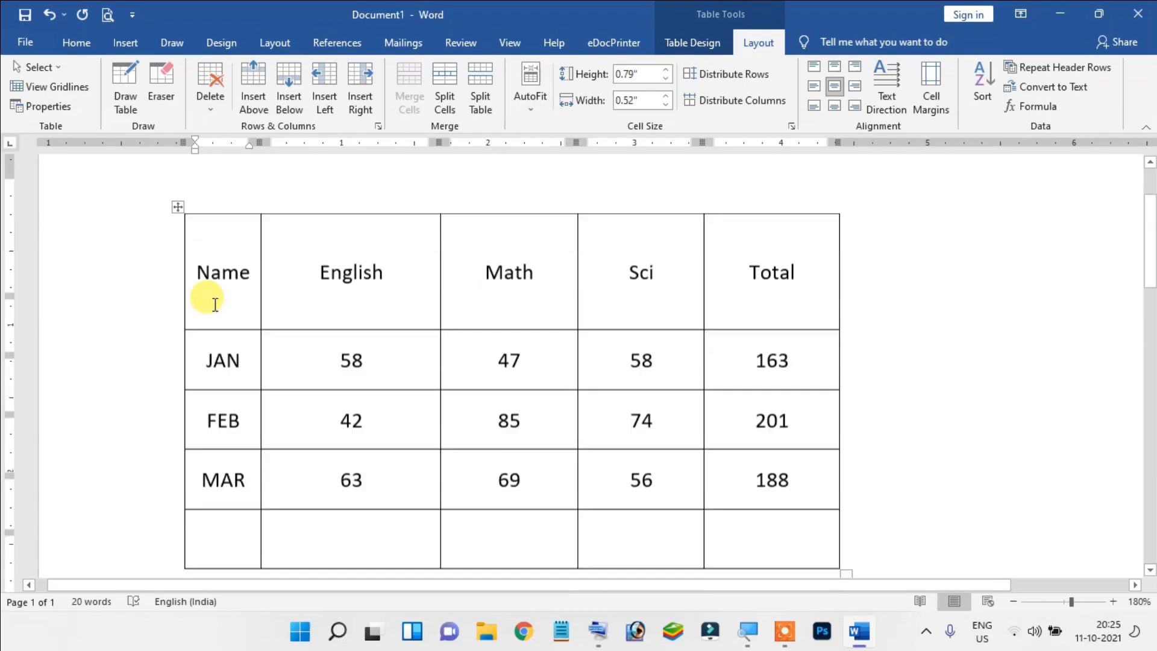
{"action": "scroll", "coordinate": [215, 304], "scroll_direction": "down", "scroll_amount": 1}
{"action": "left_click_drag", "start_coordinate": [194, 227], "coordinate": [760, 463]}
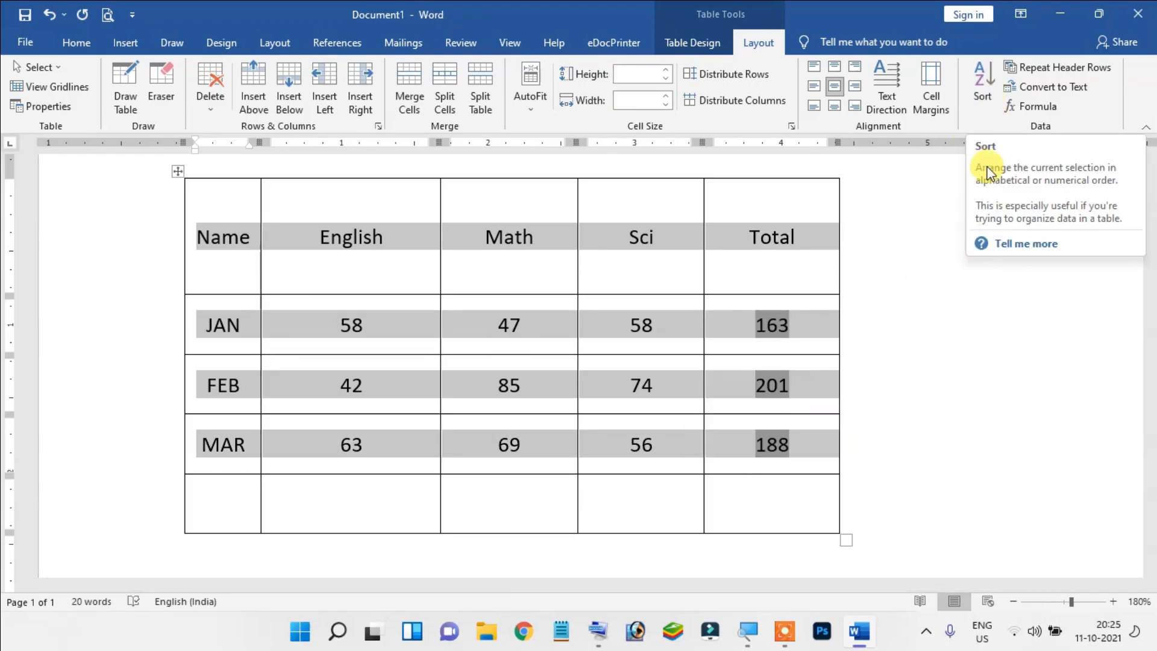
{"action": "left_click", "coordinate": [76, 42]}
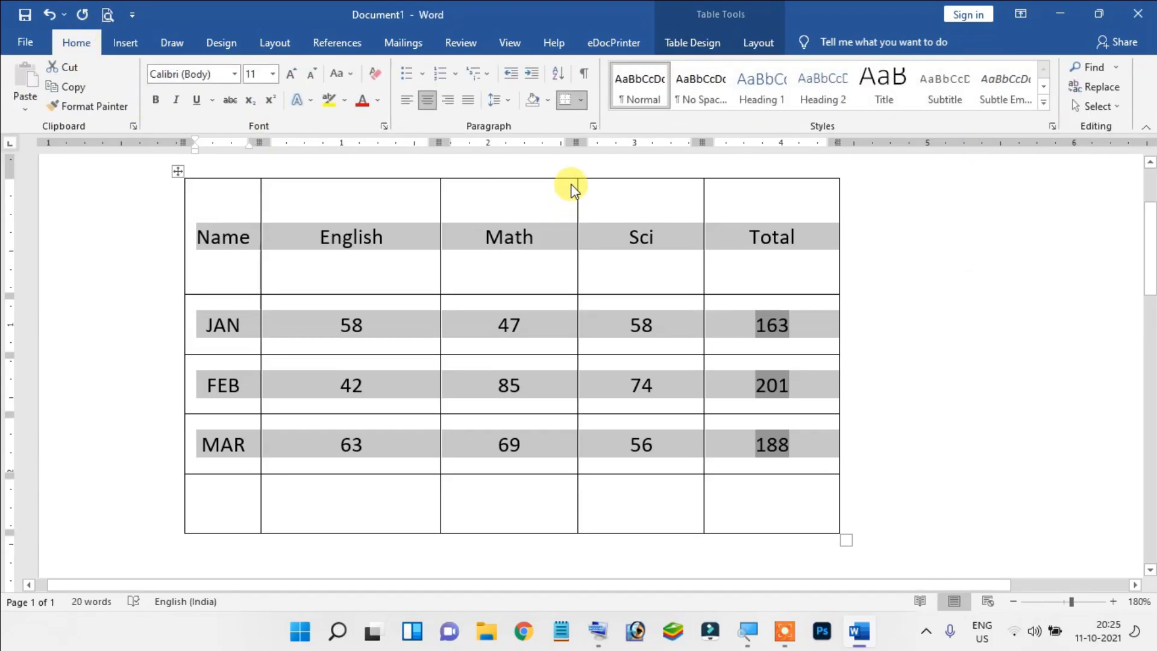
{"action": "left_click", "coordinate": [559, 75]}
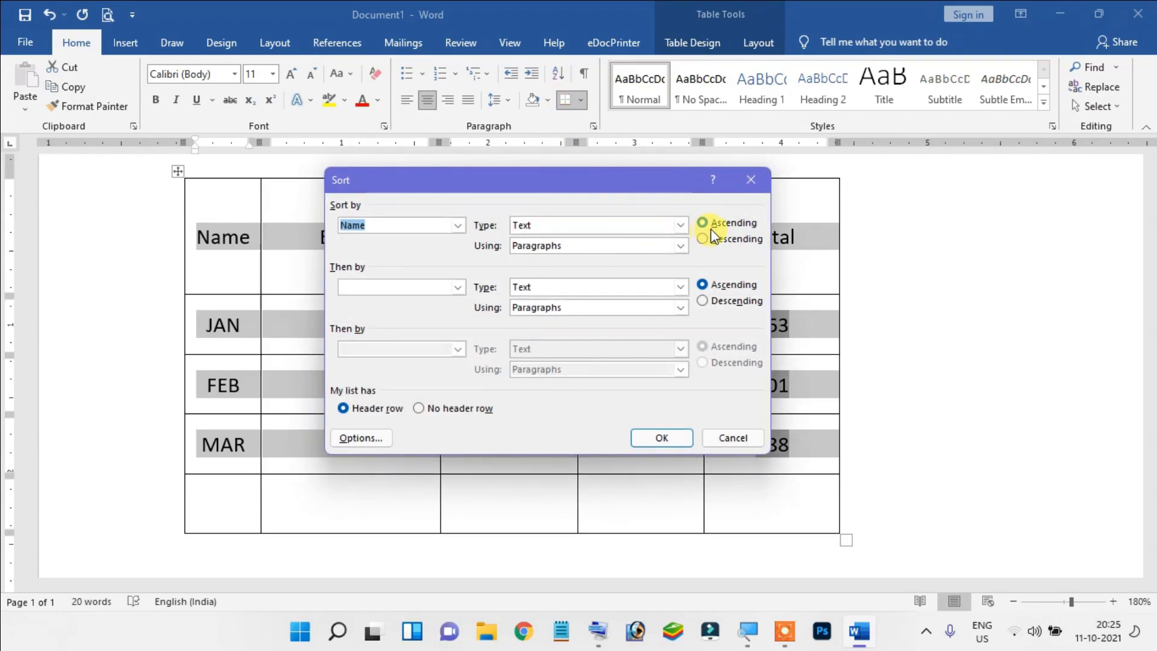
{"action": "left_click", "coordinate": [724, 438]}
{"action": "left_click", "coordinate": [765, 42]}
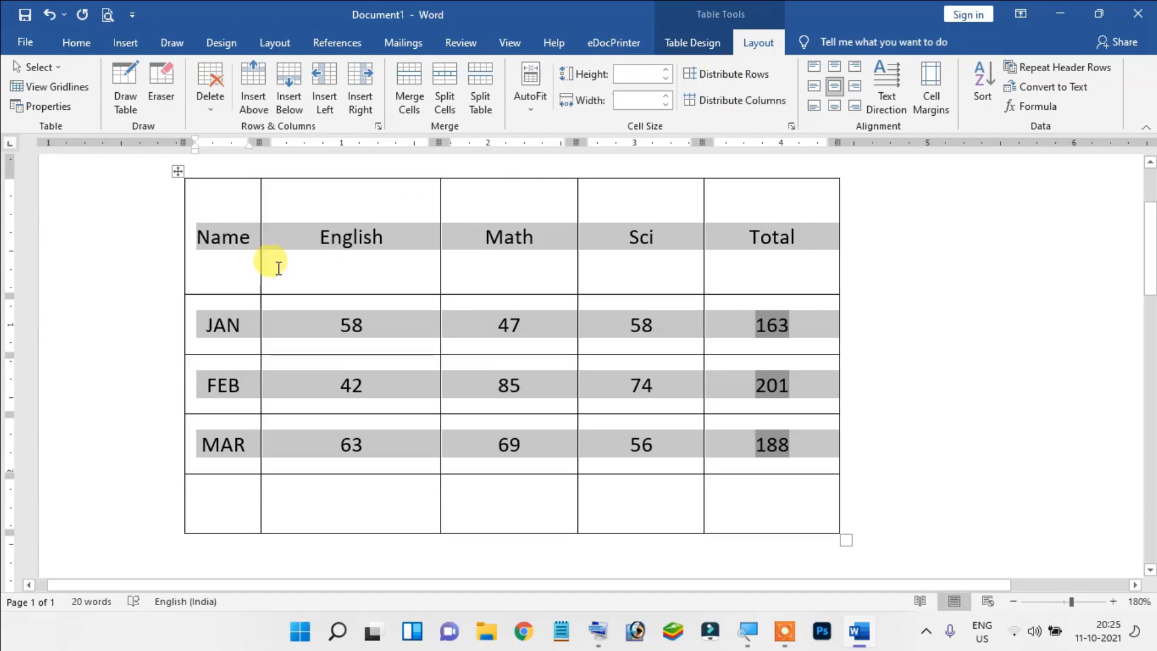
Sort the header and the JAN, FEB and MAR rows by Name as text in ascending order, with a header row
{"action": "left_click", "coordinate": [229, 329]}
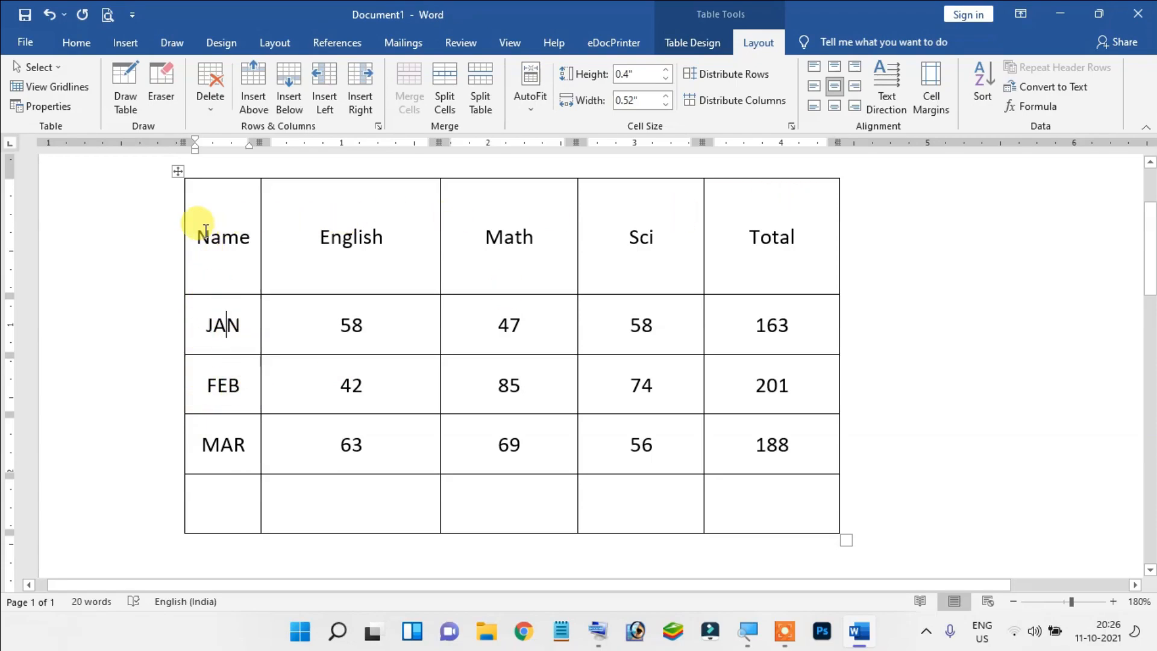
{"action": "left_click_drag", "start_coordinate": [248, 257], "coordinate": [757, 440]}
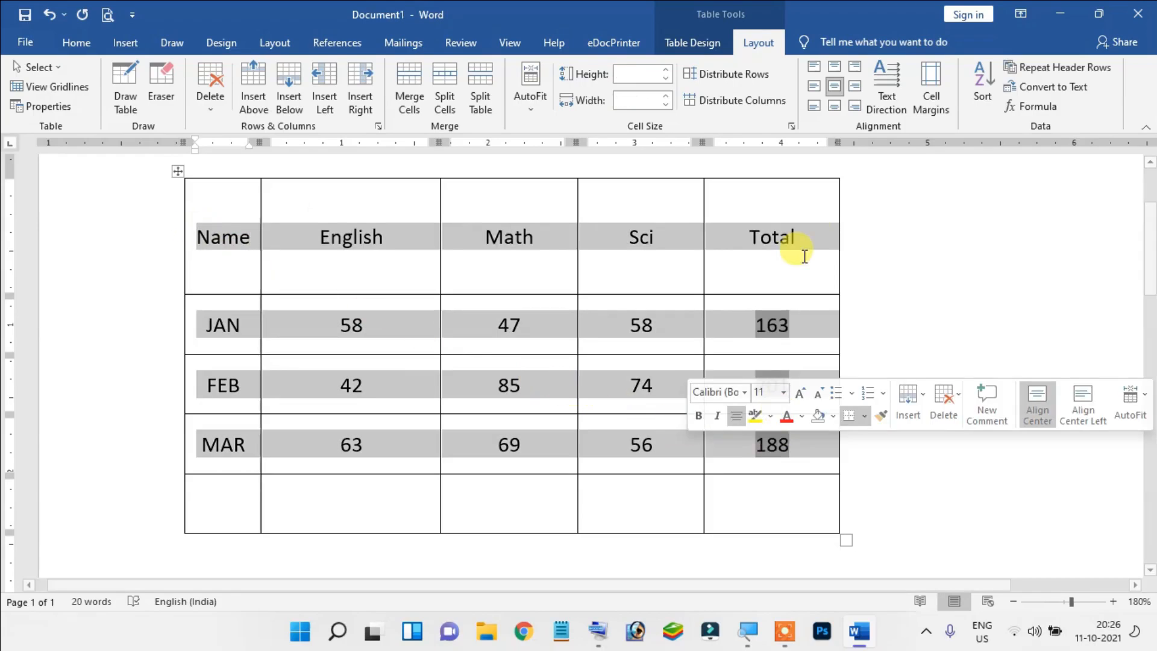
{"action": "left_click", "coordinate": [986, 79]}
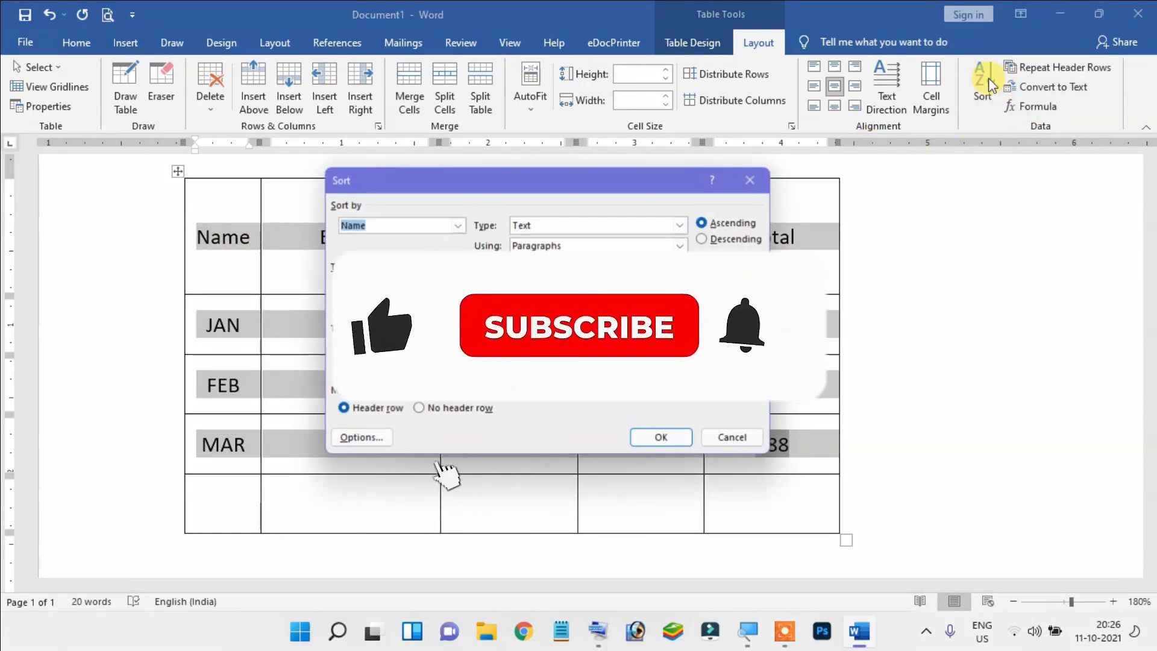
{"action": "left_click_drag", "start_coordinate": [539, 180], "coordinate": [622, 247]}
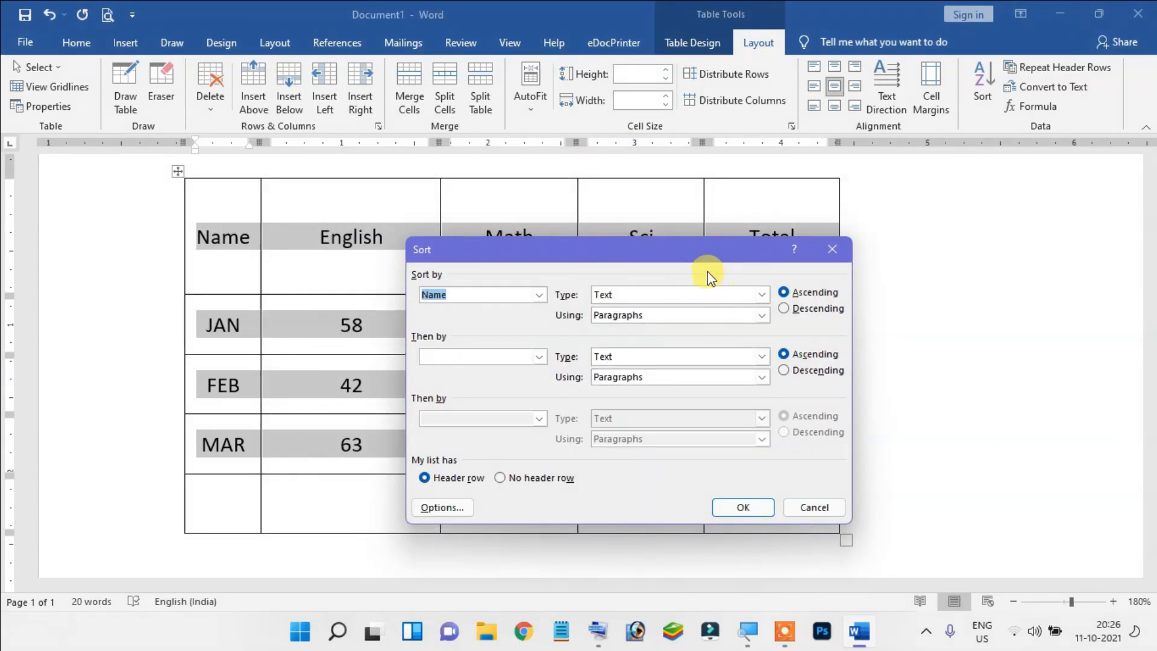
{"action": "left_click_drag", "start_coordinate": [701, 256], "coordinate": [703, 295]}
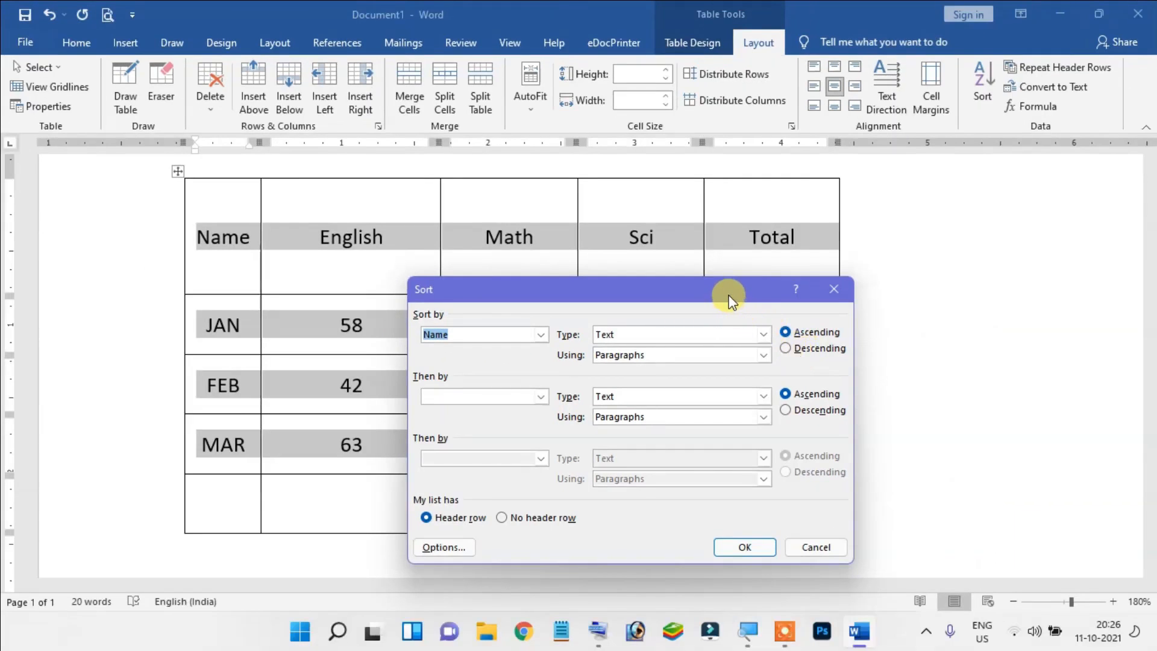
{"action": "left_click_drag", "start_coordinate": [729, 295], "coordinate": [825, 261]}
{"action": "left_click", "coordinate": [885, 298]}
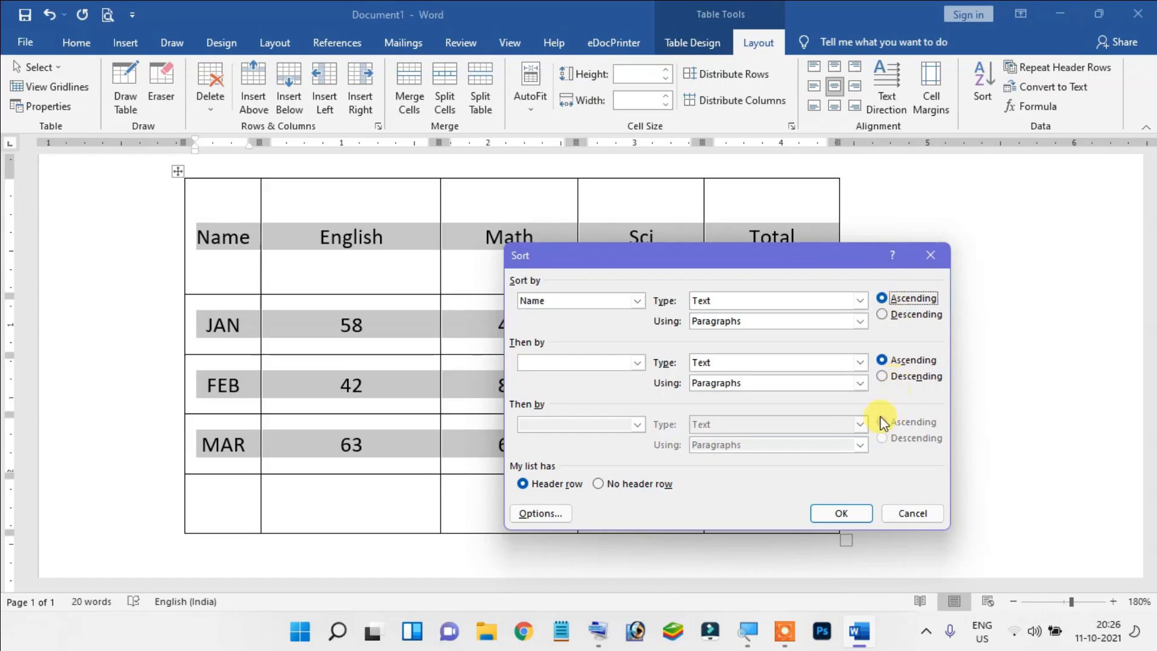
{"action": "left_click", "coordinate": [841, 513]}
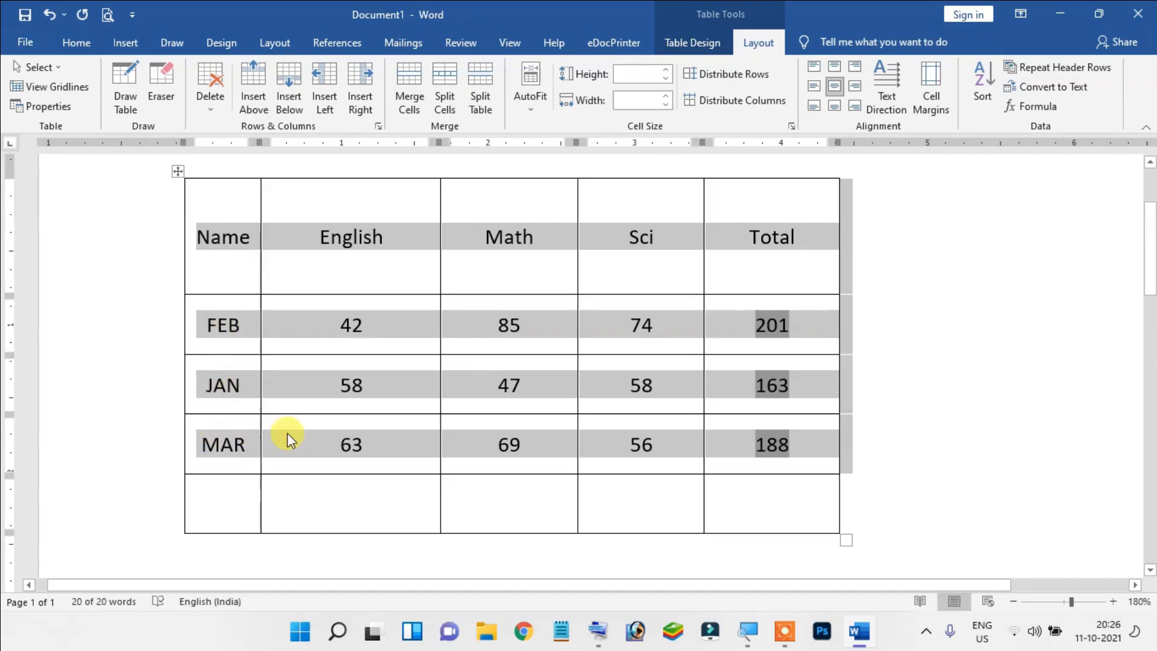
Sort the selected table rows by Name in descending order
{"action": "left_click", "coordinate": [984, 93]}
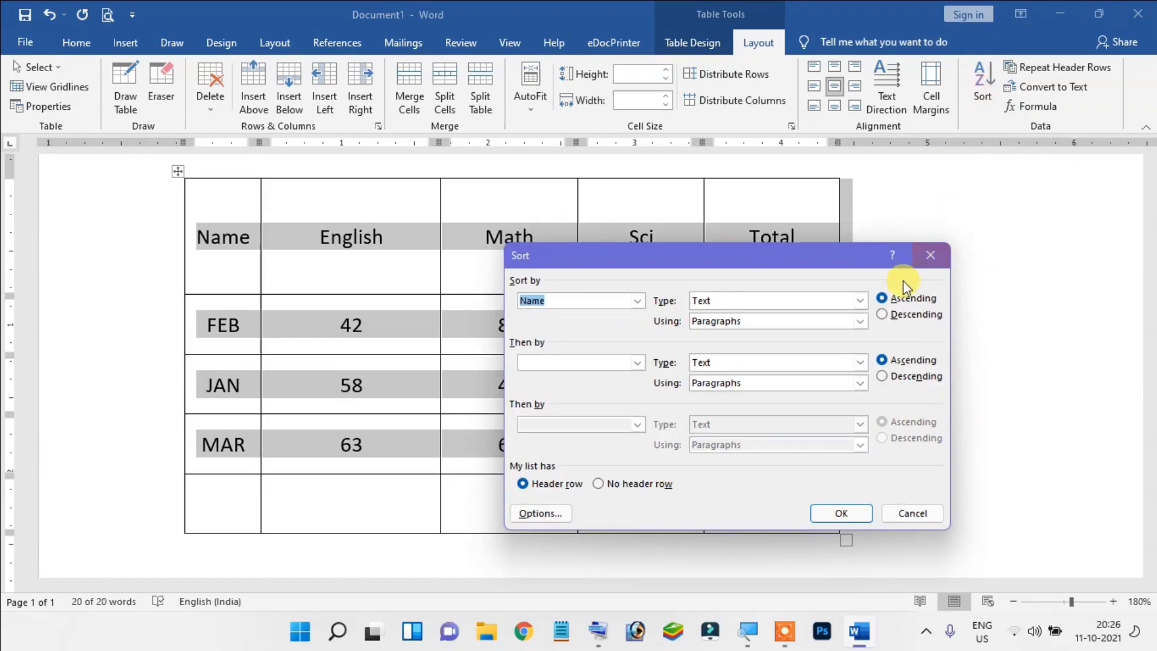
{"action": "left_click", "coordinate": [886, 314]}
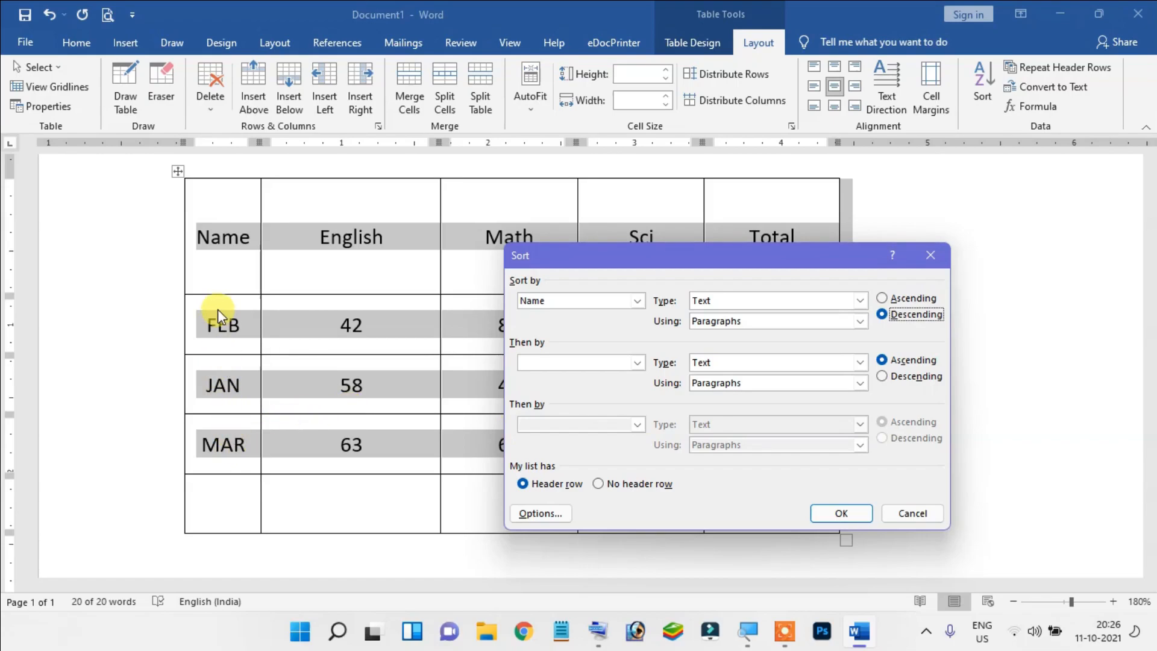
{"action": "left_click", "coordinate": [837, 514]}
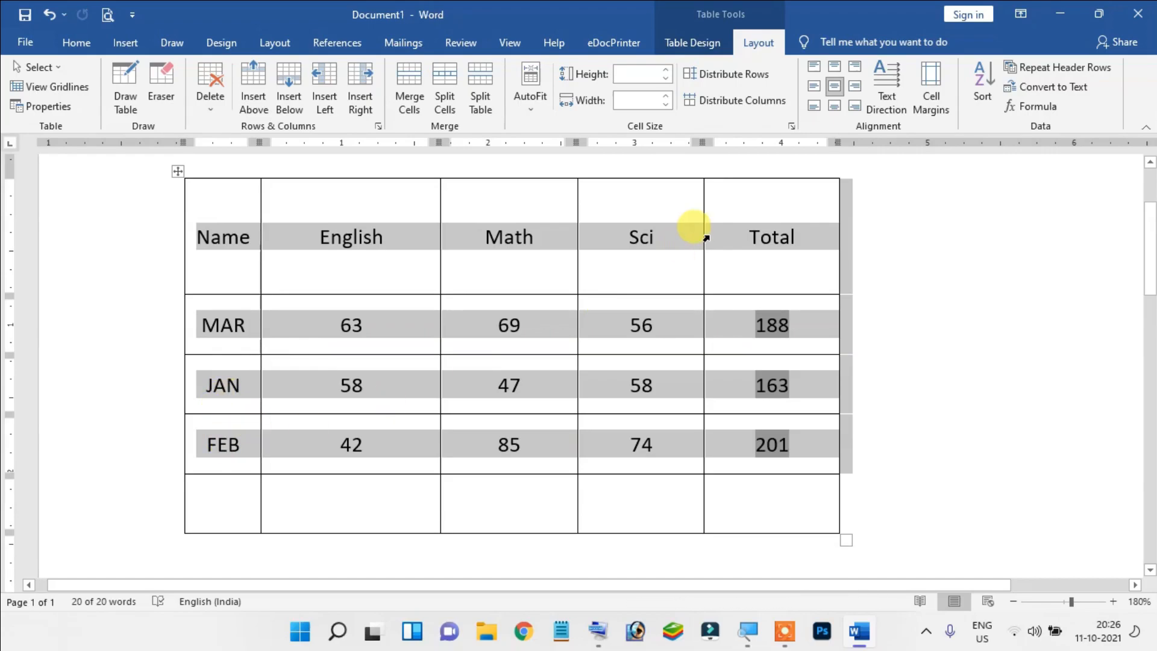
Sort the selected table rows by Name in ascending order again, and deselect them
{"action": "left_click", "coordinate": [979, 83]}
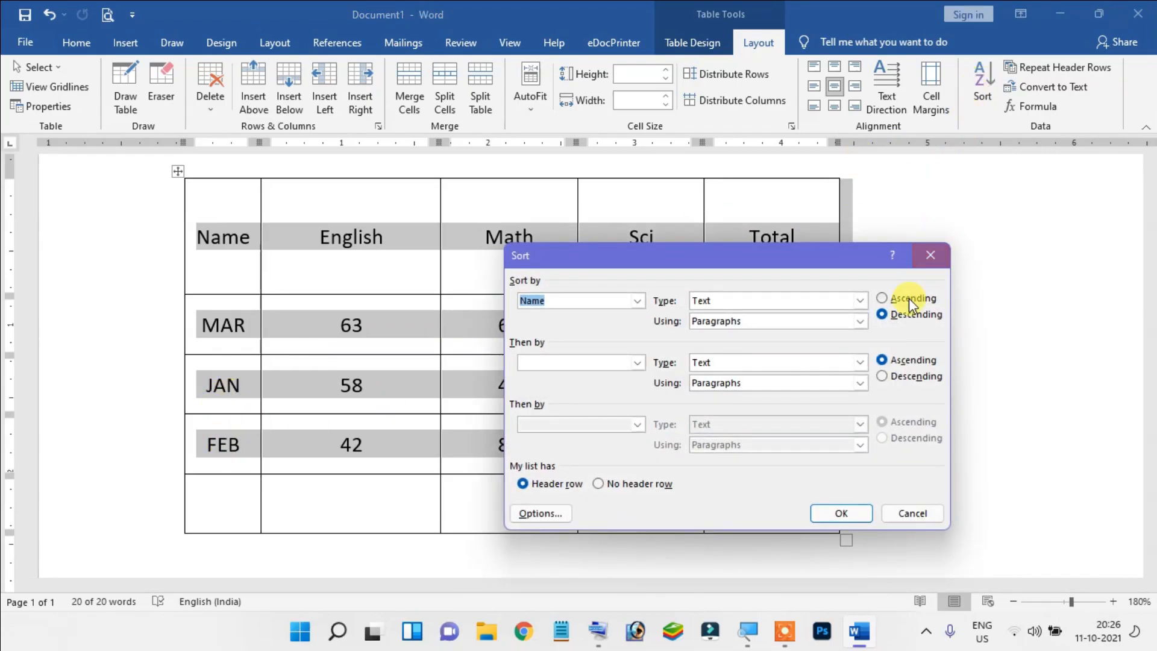
{"action": "left_click", "coordinate": [842, 513]}
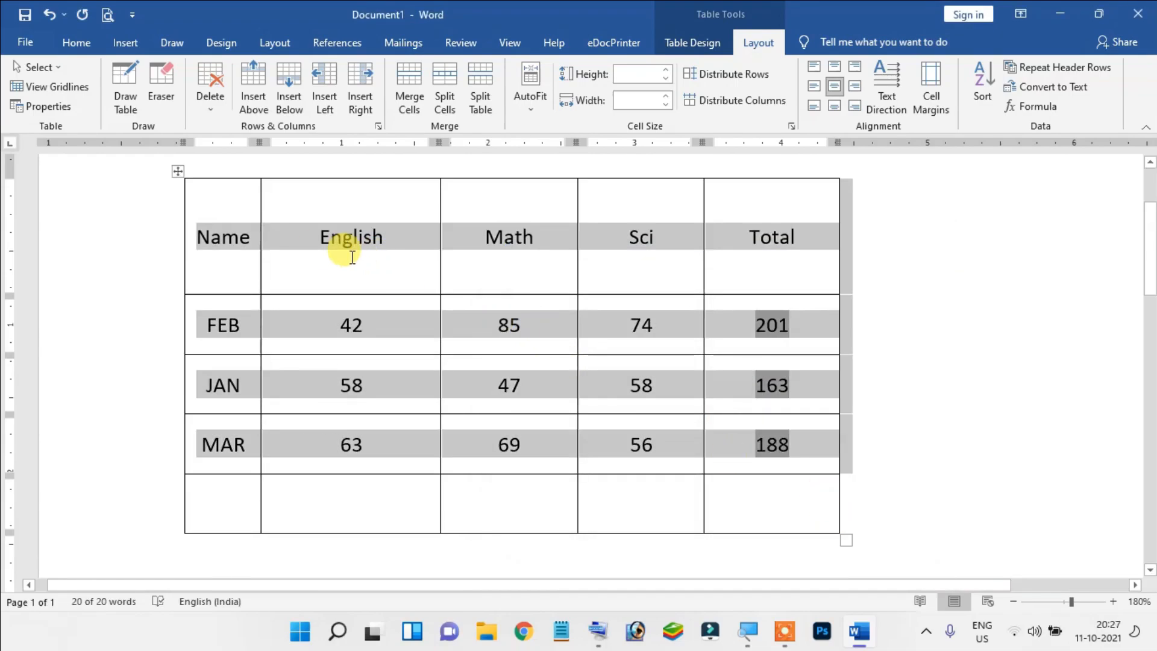
{"action": "left_click", "coordinate": [248, 236]}
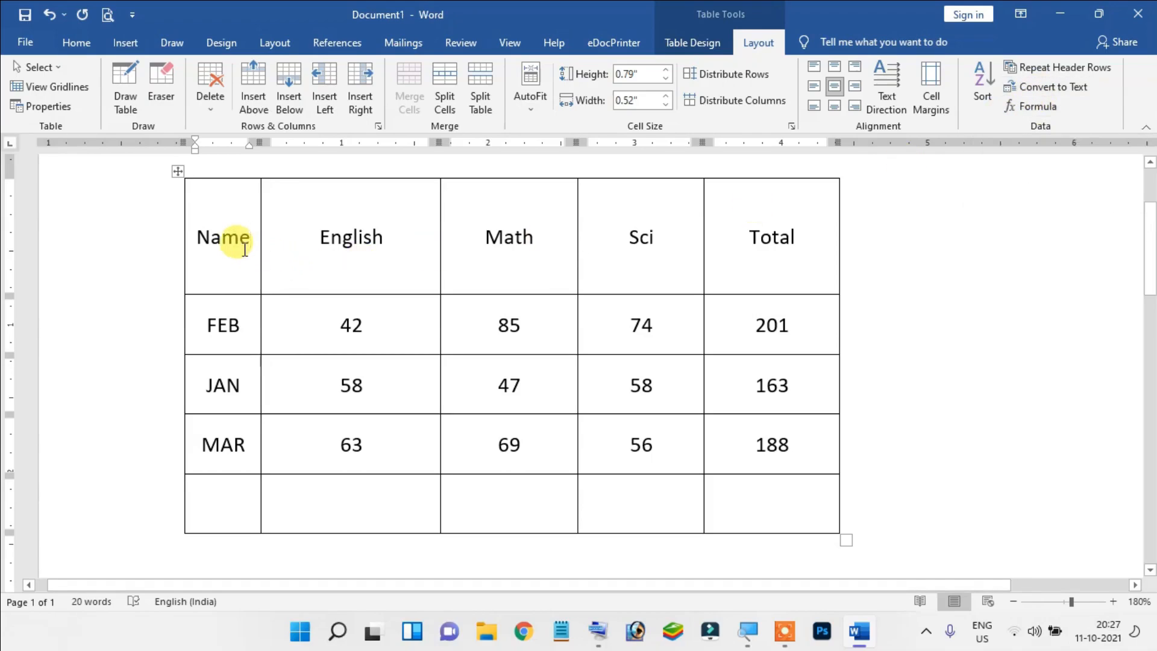
Widen the table's Name column to about 0.62"
{"action": "right_click", "coordinate": [249, 213]}
{"action": "left_click", "coordinate": [242, 220]}
{"action": "left_click_drag", "start_coordinate": [259, 218], "coordinate": [274, 219]}
{"action": "left_click", "coordinate": [368, 232]}
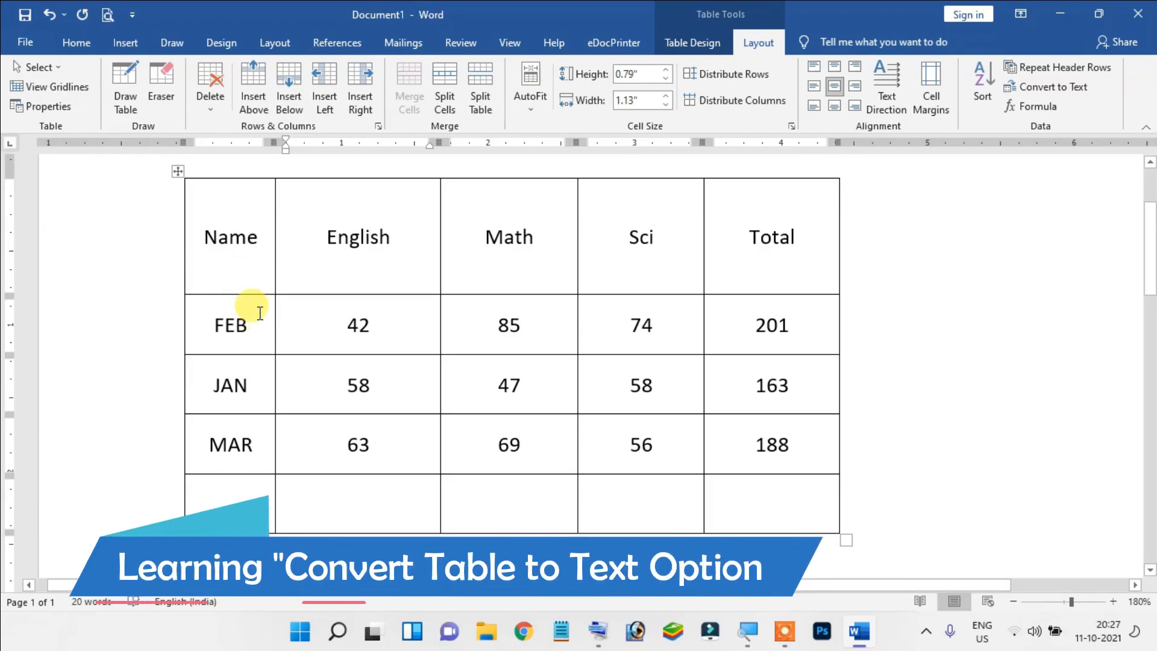
Convert the header and the FEB, JAN and MAR rows to text separated by commas
{"action": "left_click_drag", "start_coordinate": [205, 238], "coordinate": [762, 445]}
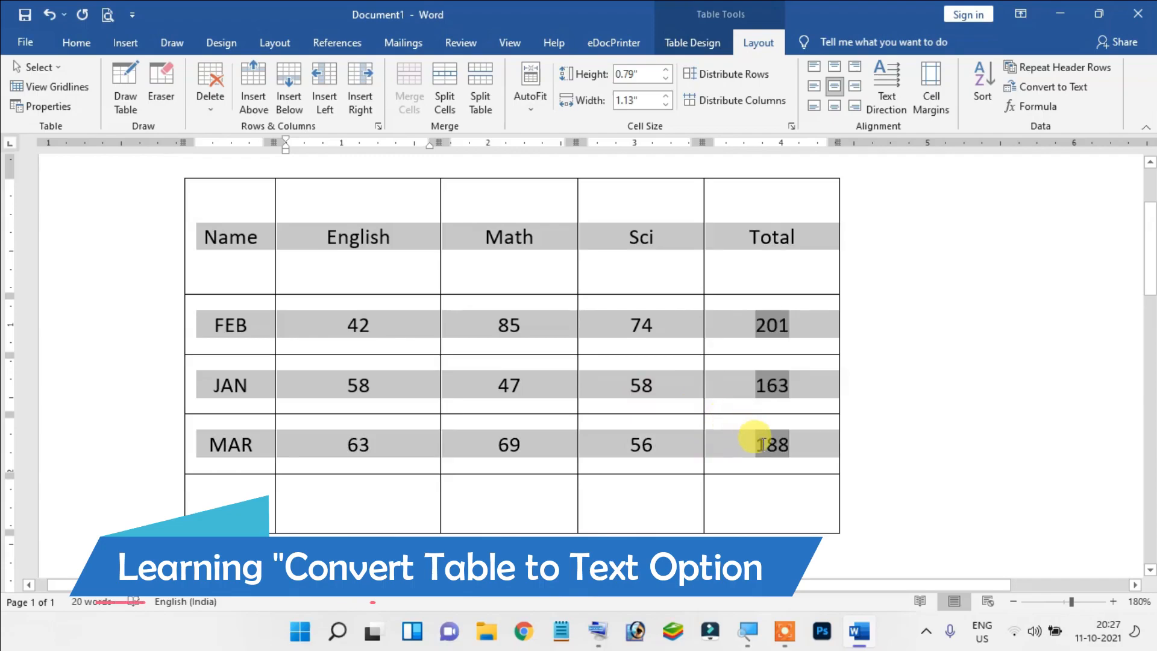
{"action": "left_click", "coordinate": [1050, 92]}
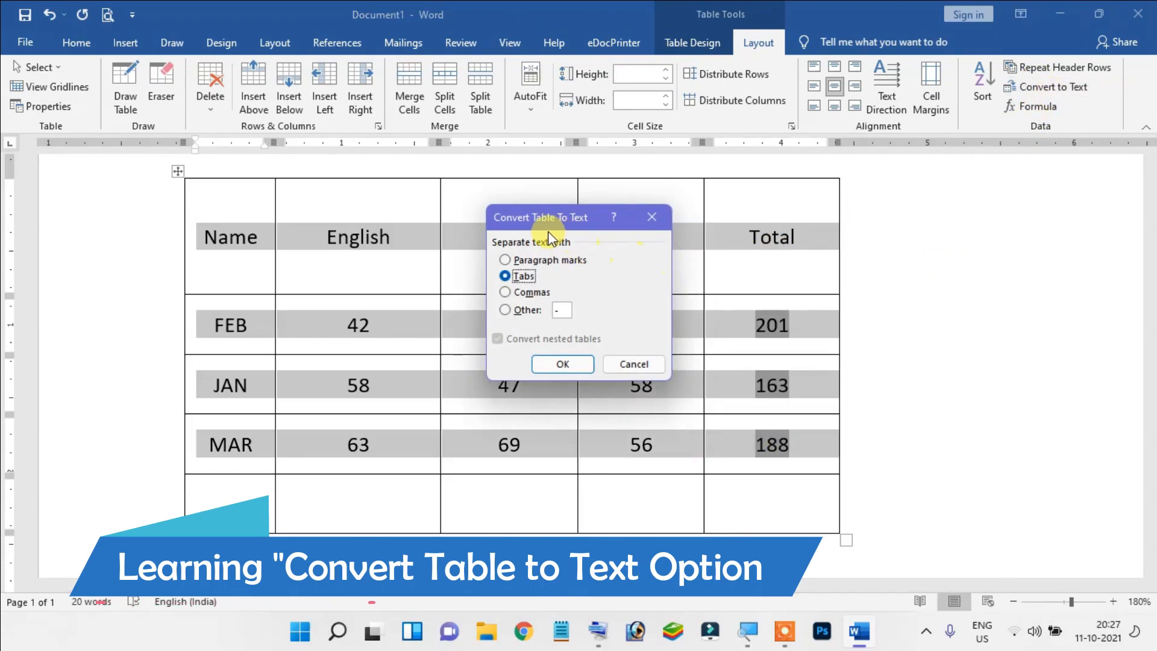
{"action": "left_click_drag", "start_coordinate": [607, 206], "coordinate": [555, 213]}
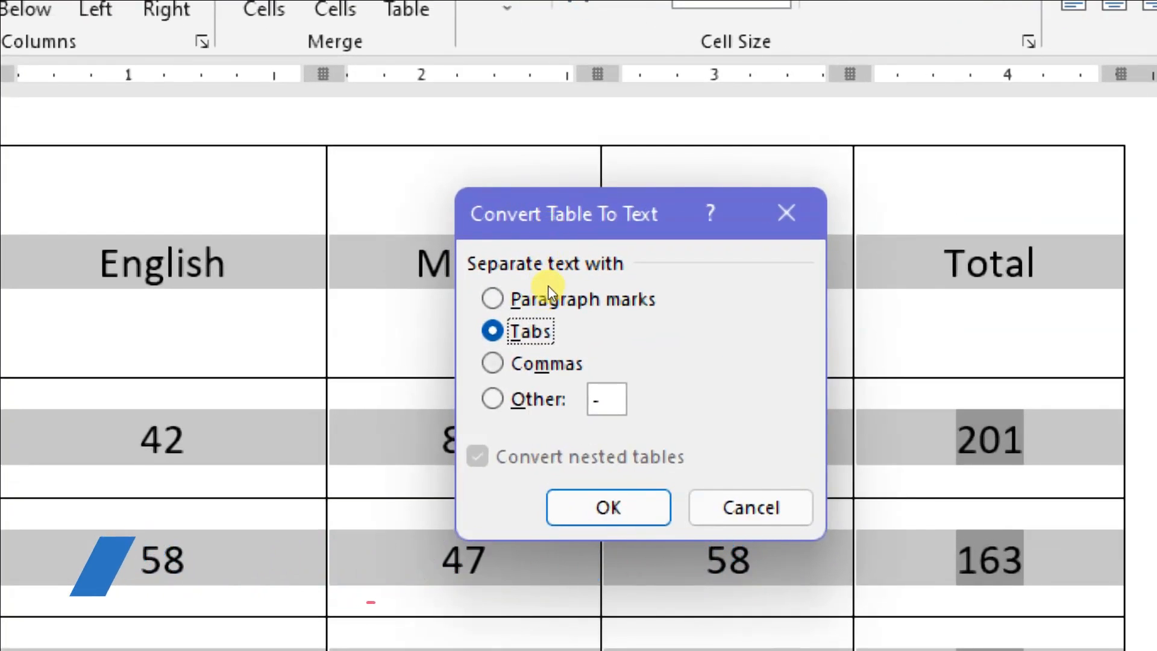
{"action": "key", "text": "Up"}
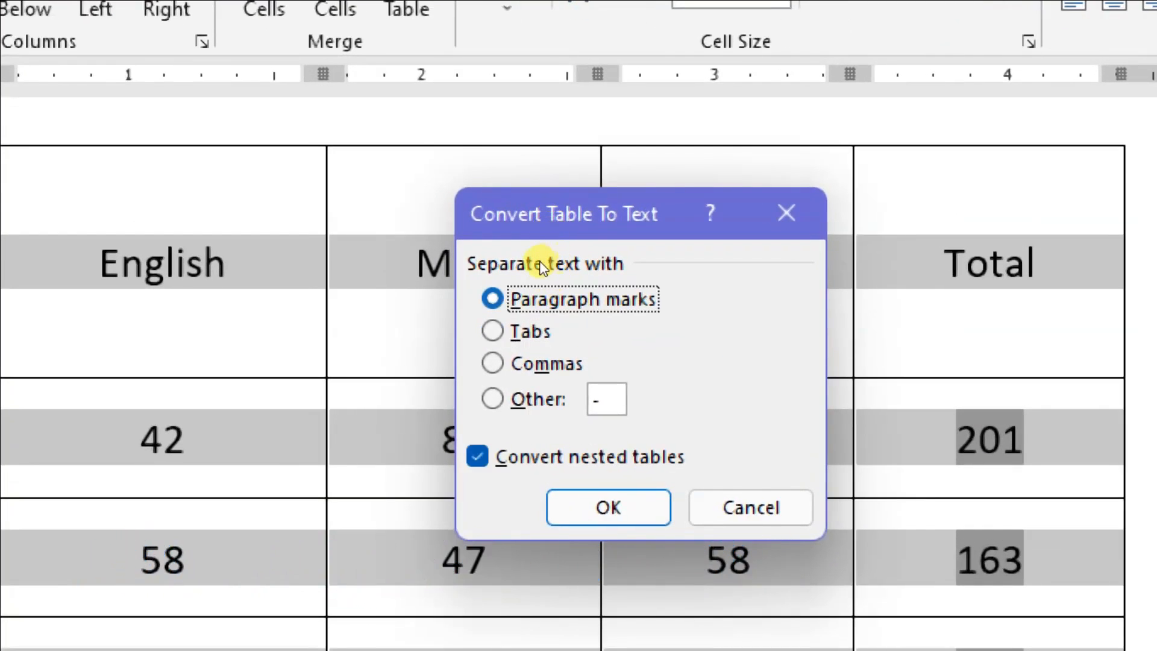
{"action": "key", "text": "Down"}
{"action": "key", "text": "Down"}
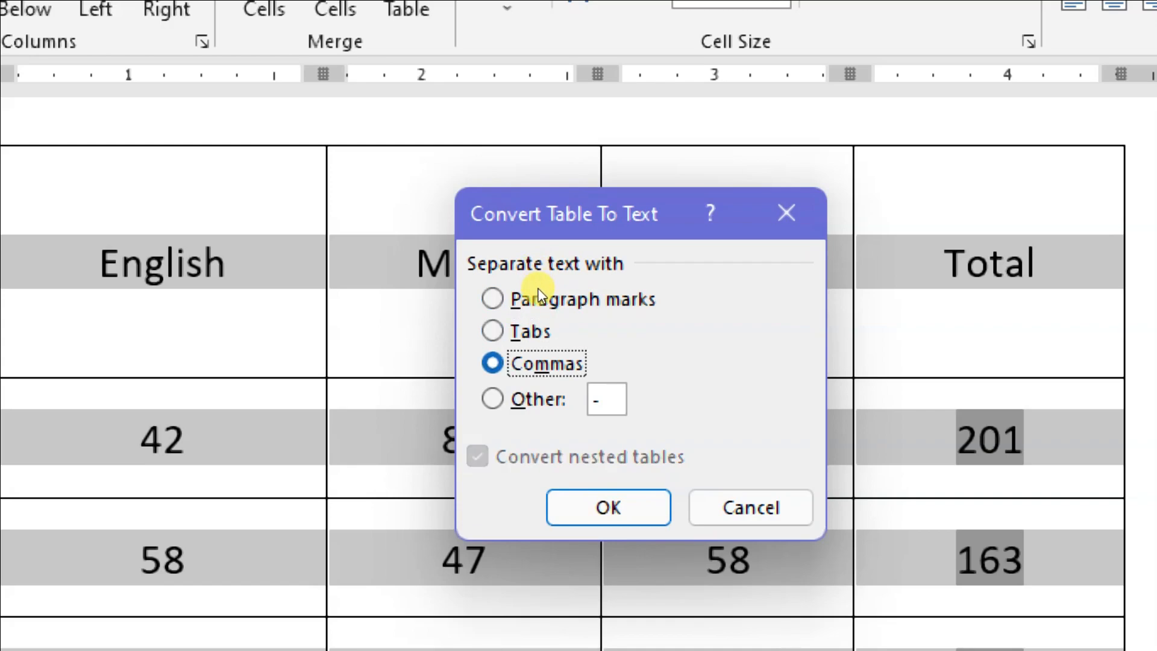
{"action": "key", "text": "Down"}
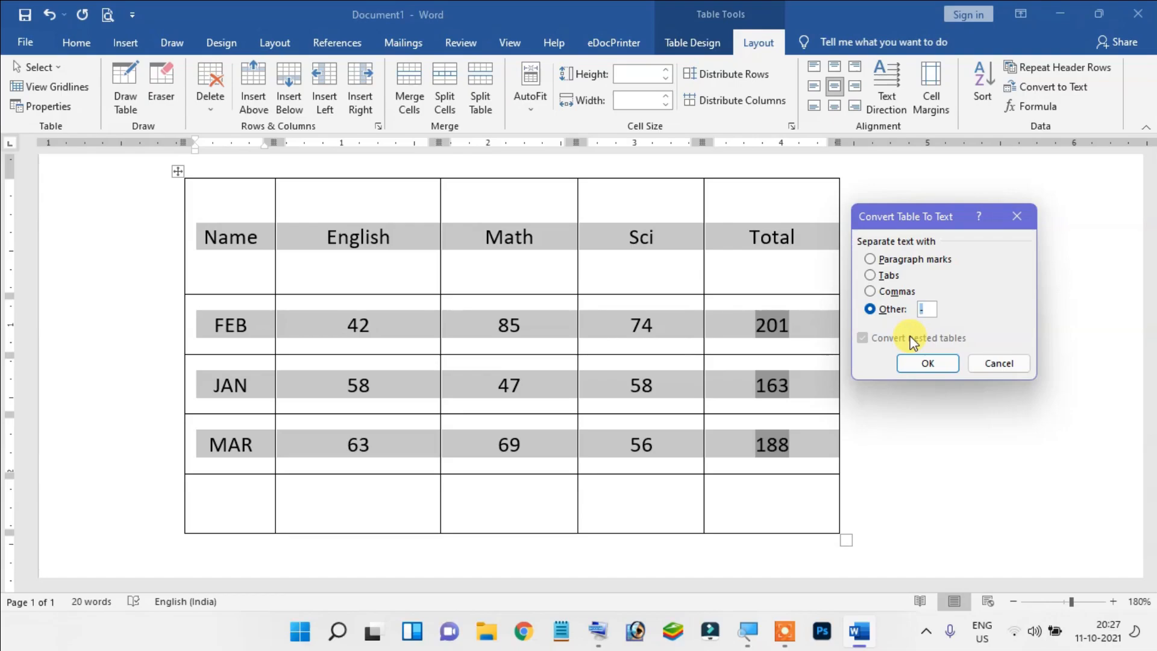
{"action": "left_click", "coordinate": [881, 292]}
{"action": "left_click", "coordinate": [925, 363]}
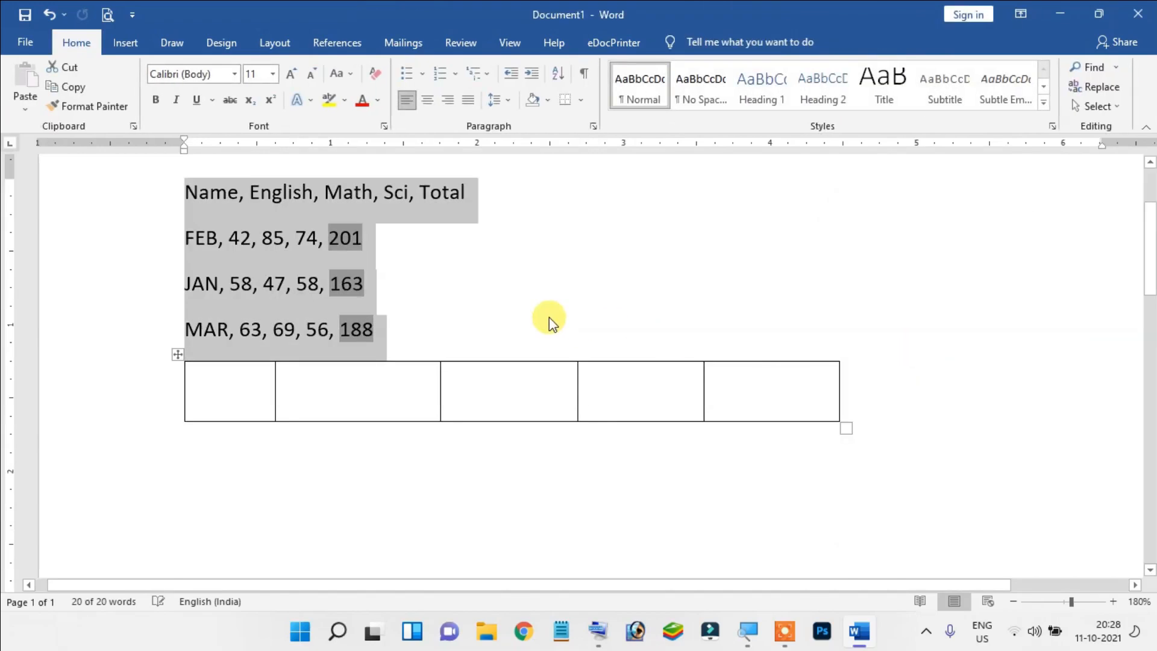
Examine the comma-separated lines, and undo the table-to-text conversion
{"action": "left_click", "coordinate": [388, 297]}
{"action": "scroll", "coordinate": [313, 283], "scroll_direction": "up", "scroll_amount": 1}
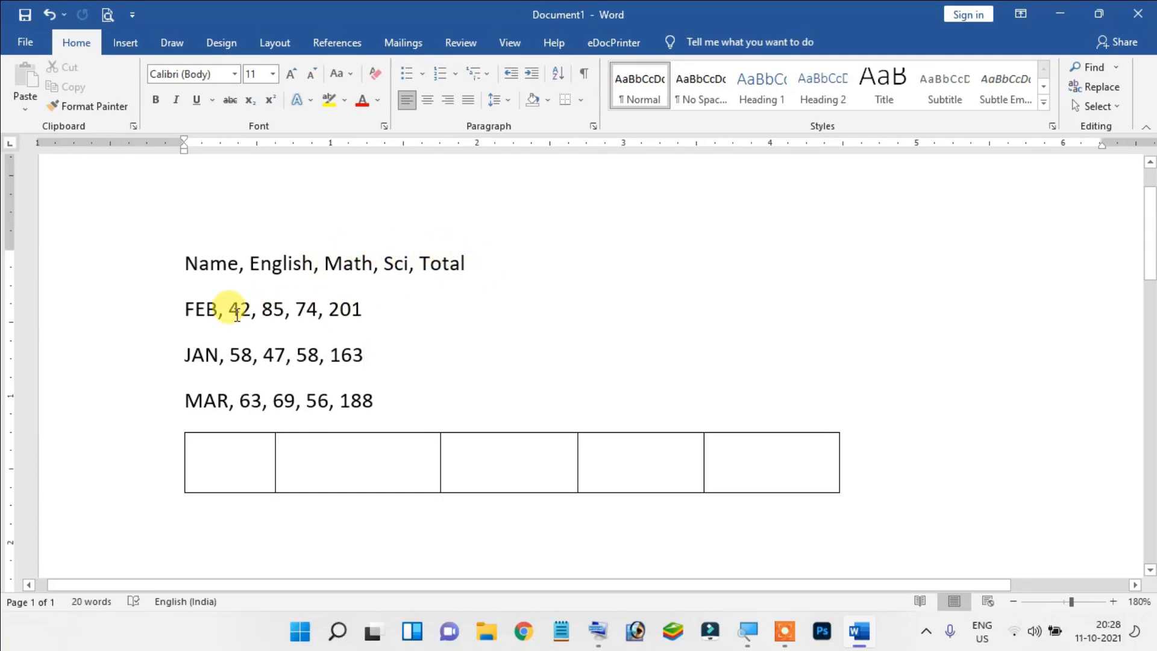
{"action": "left_click_drag", "start_coordinate": [382, 400], "coordinate": [191, 263]}
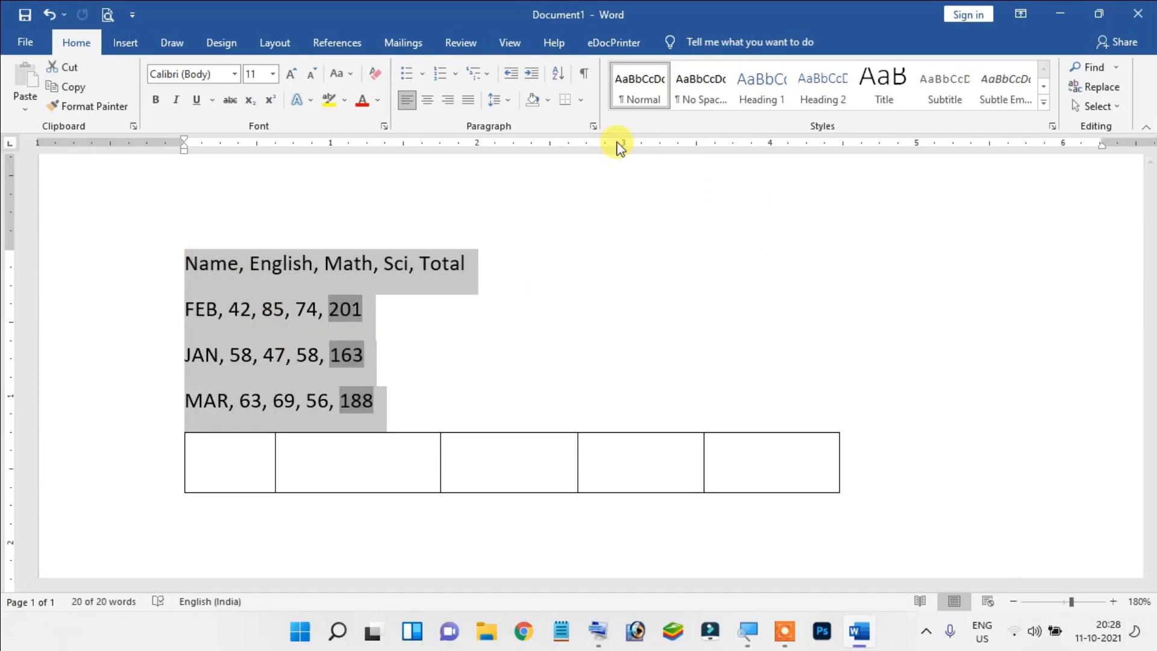
{"action": "left_click", "coordinate": [412, 320]}
{"action": "key", "text": "ctrl+z"}
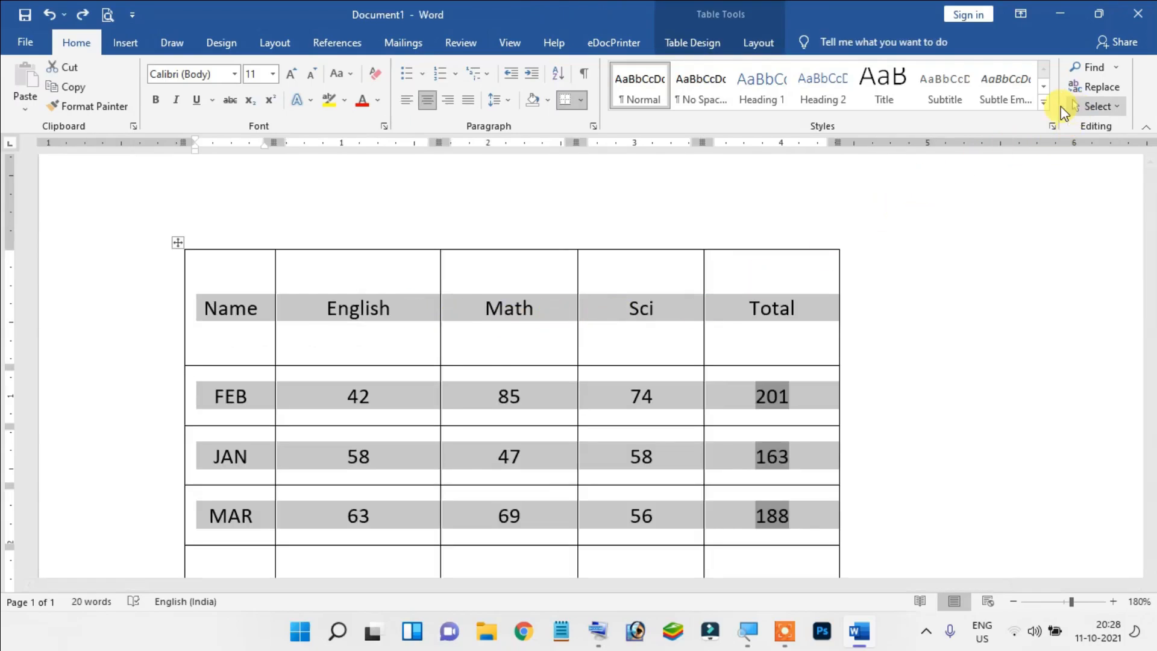
Convert the header and the three filled data rows to text with * as the custom separator
{"action": "left_click", "coordinate": [758, 42]}
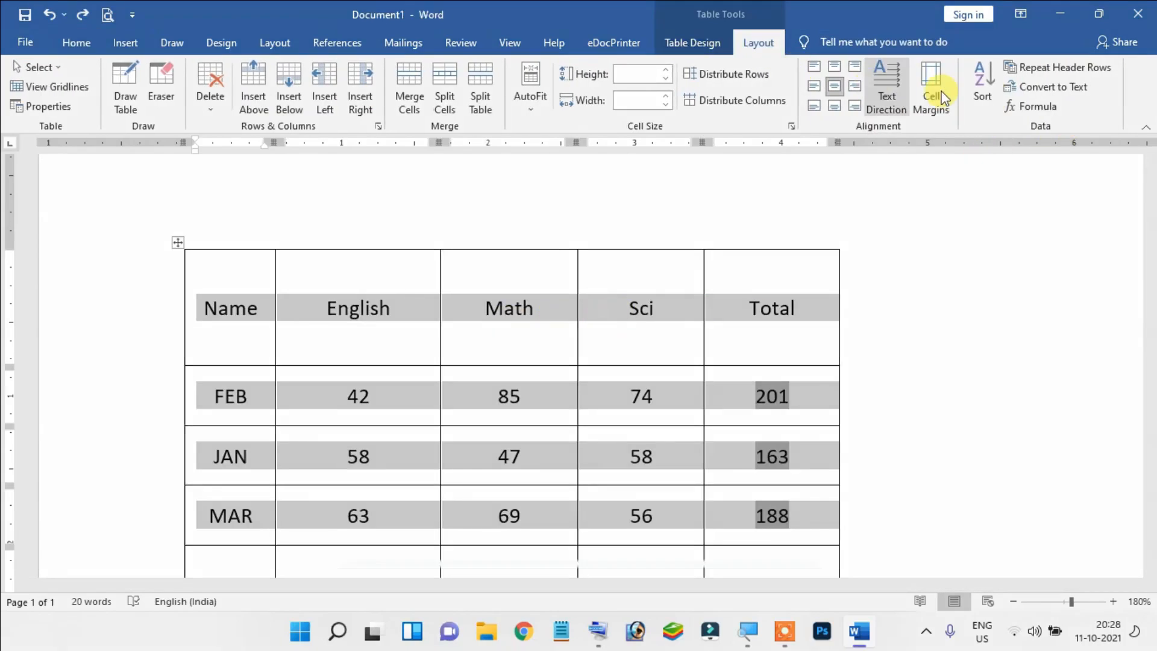
{"action": "left_click", "coordinate": [1045, 91]}
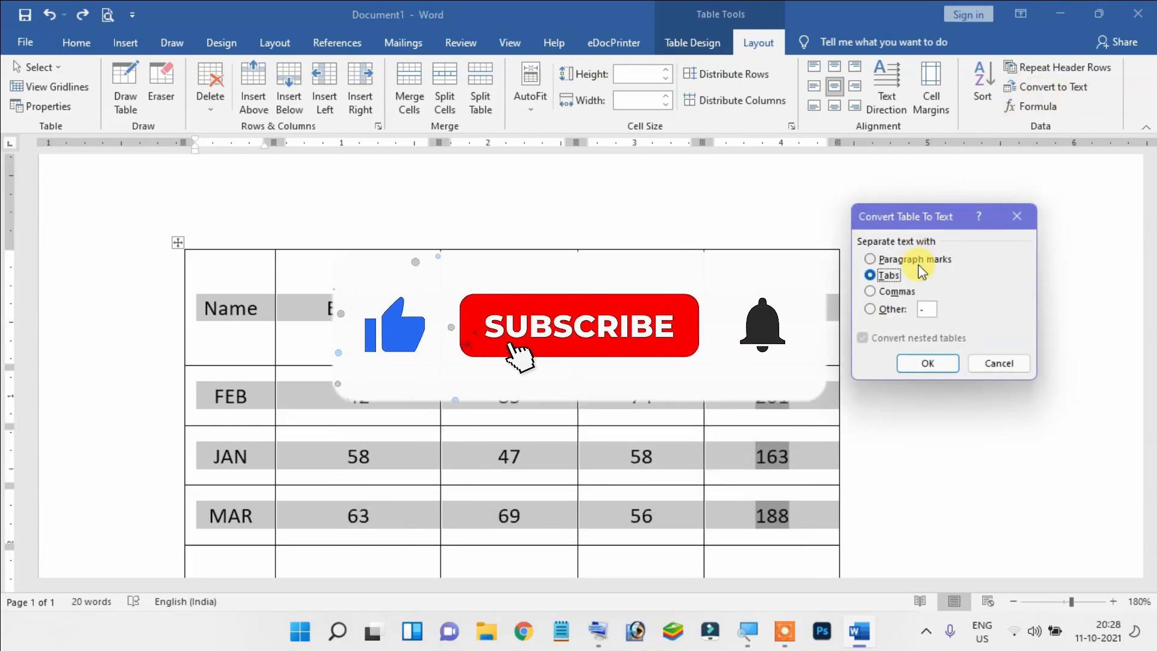
{"action": "left_click", "coordinate": [892, 309]}
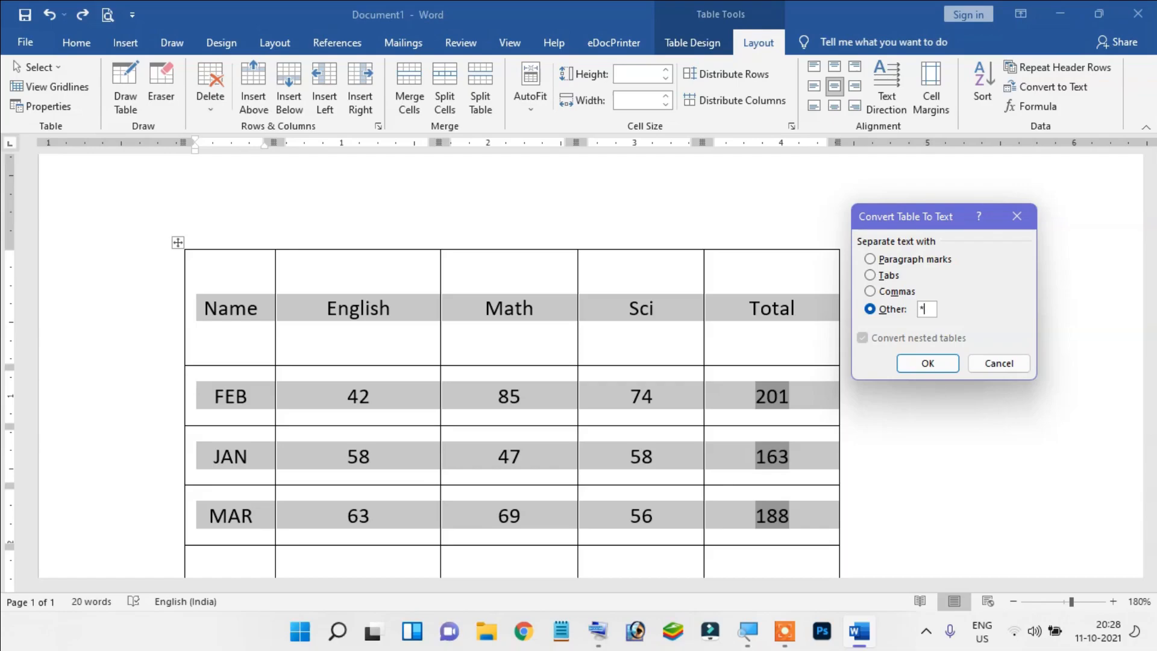
{"action": "left_click", "coordinate": [922, 363]}
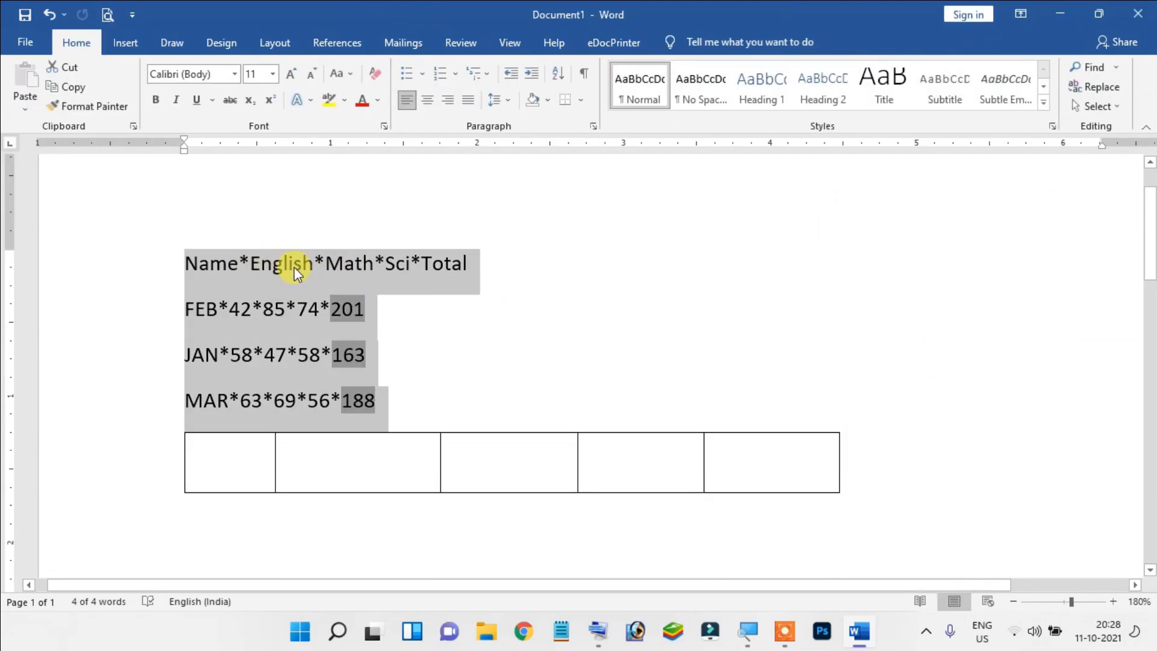
Undo the conversion to asterisk-separated text
{"action": "left_click", "coordinate": [326, 265]}
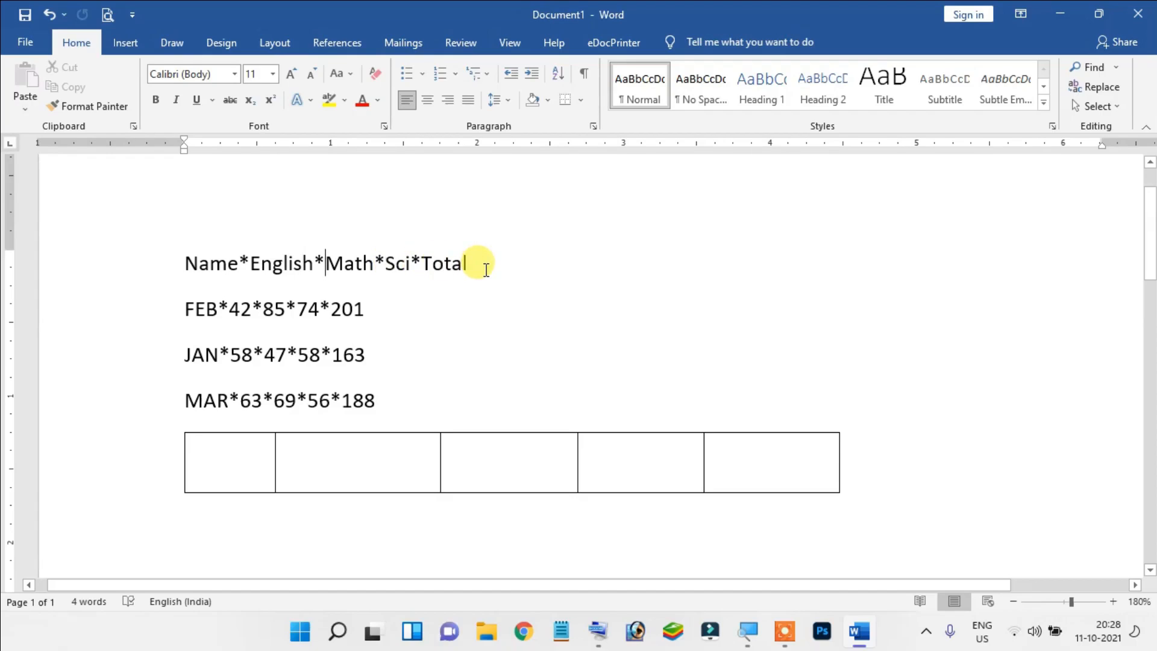
{"action": "key", "text": "ctrl+z"}
{"action": "left_click", "coordinate": [383, 302]}
{"action": "scroll", "coordinate": [394, 303], "scroll_direction": "down", "scroll_amount": 2}
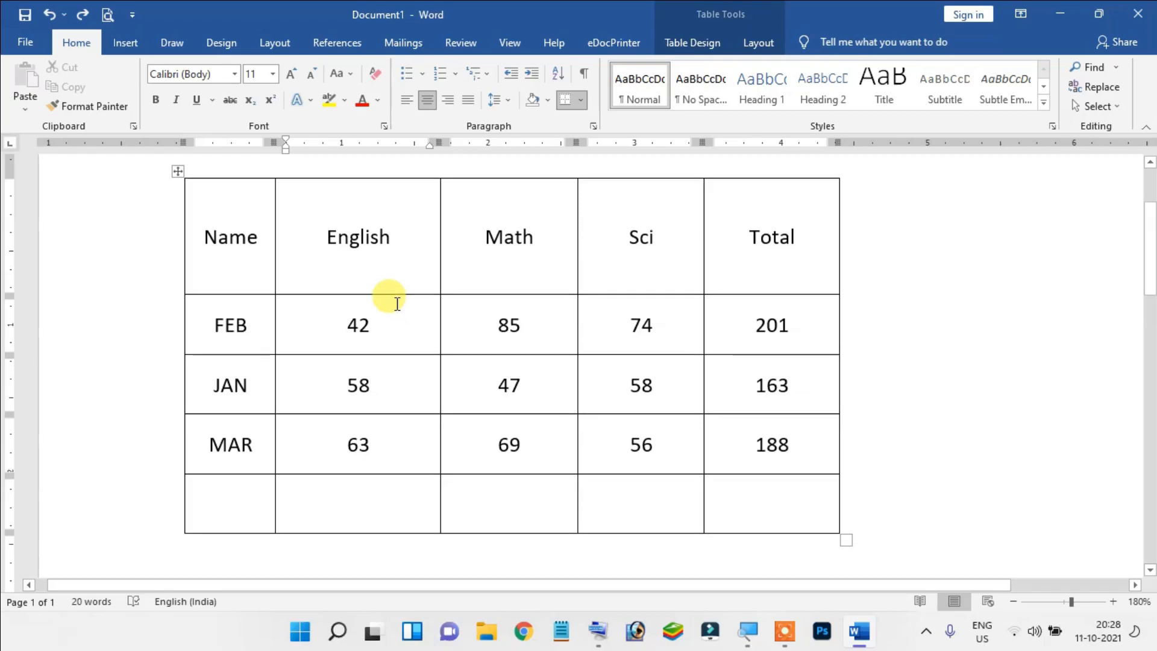
{"action": "left_click", "coordinate": [386, 244]}
{"action": "left_click", "coordinate": [754, 46]}
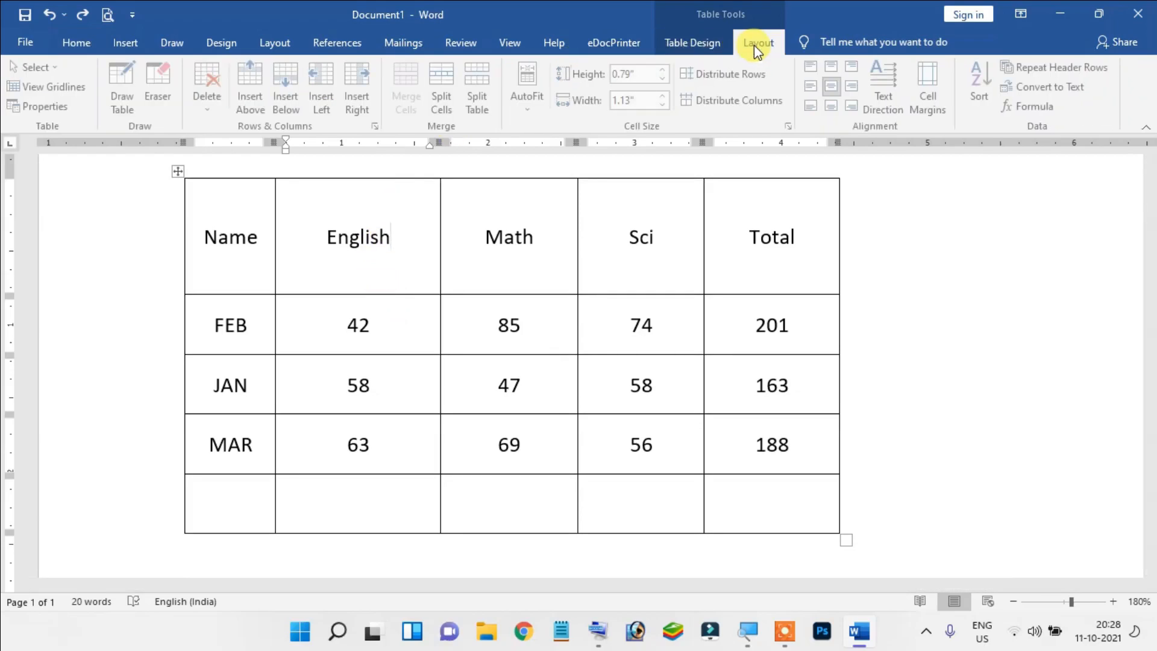
{"action": "left_click", "coordinate": [534, 237]}
{"action": "scroll", "coordinate": [559, 288], "scroll_direction": "down", "scroll_amount": 4}
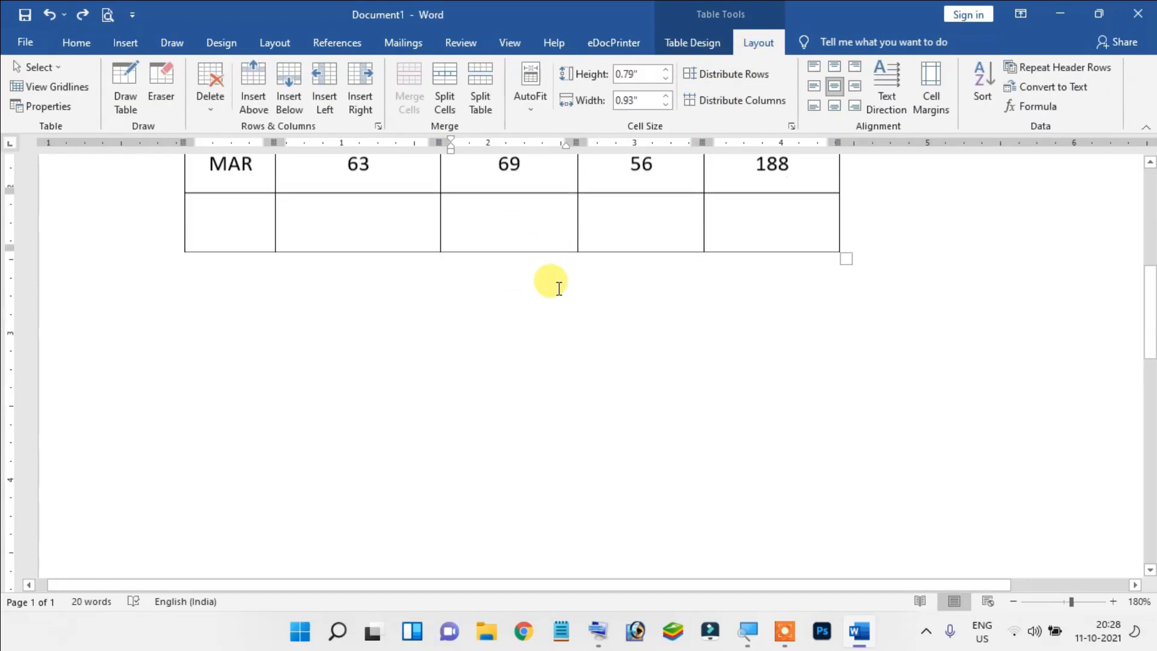
{"action": "scroll", "coordinate": [547, 279], "scroll_direction": "up", "scroll_amount": 4}
{"action": "scroll", "coordinate": [663, 392], "scroll_direction": "up", "scroll_amount": 1}
{"action": "double_click", "coordinate": [763, 388]}
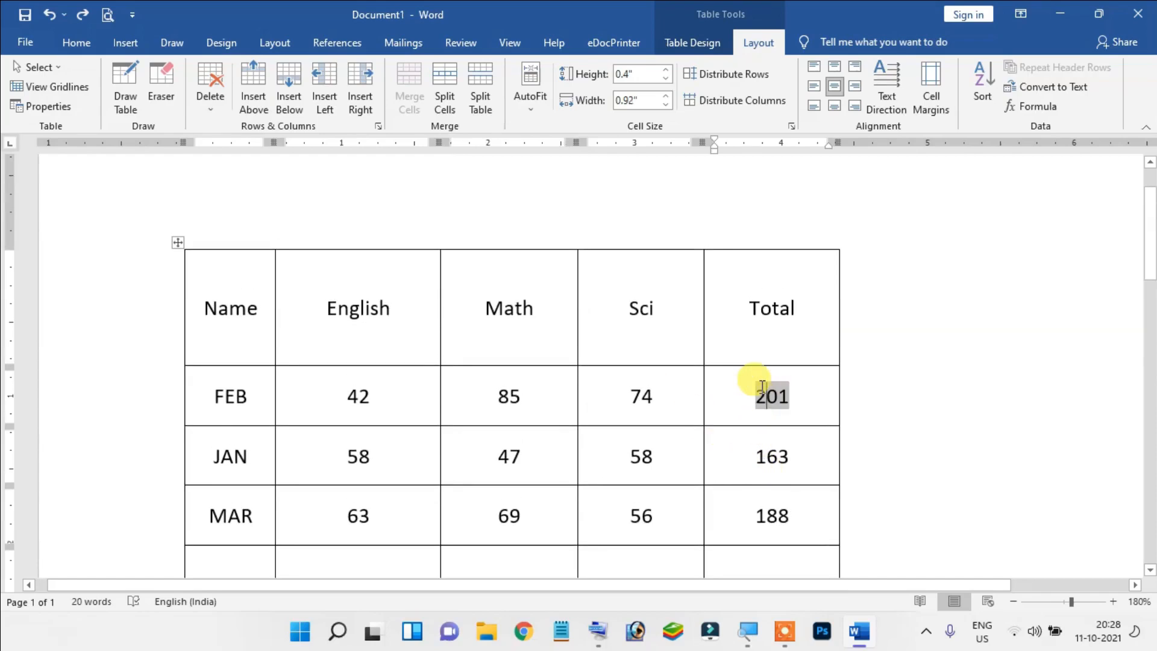
{"action": "left_click", "coordinate": [627, 308]}
{"action": "left_click", "coordinate": [227, 290]}
{"action": "scroll", "coordinate": [227, 290], "scroll_direction": "down", "scroll_amount": 4}
{"action": "scroll", "coordinate": [253, 299], "scroll_direction": "up", "scroll_amount": 2}
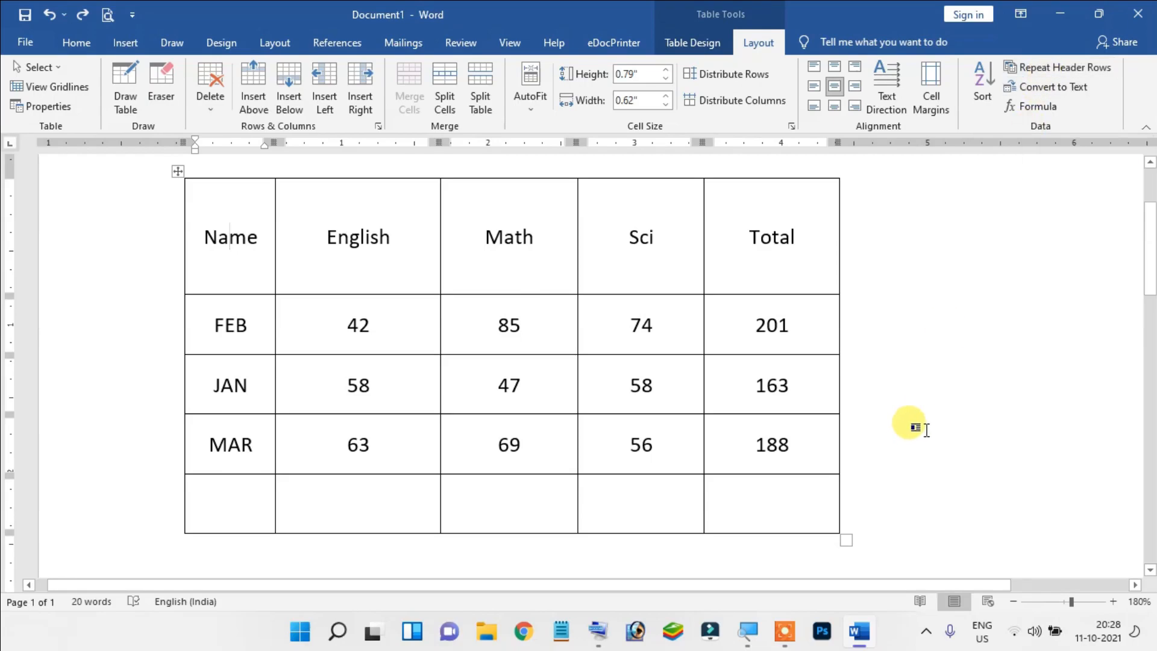
{"action": "left_click", "coordinate": [789, 637]}
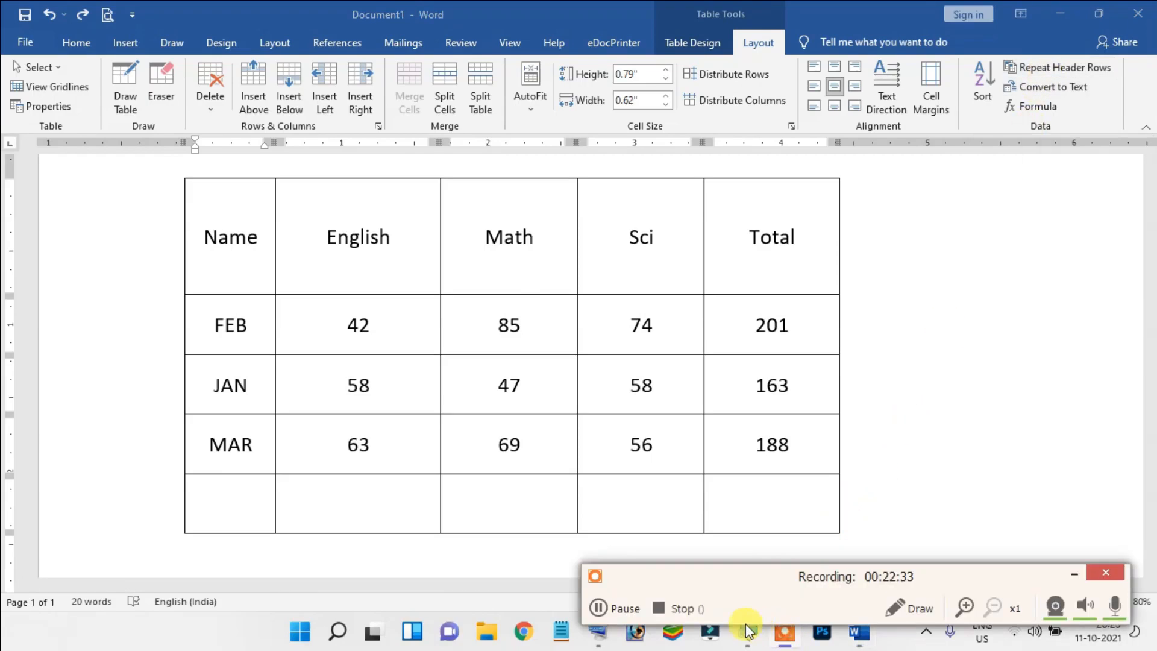
{"action": "left_click", "coordinate": [625, 608]}
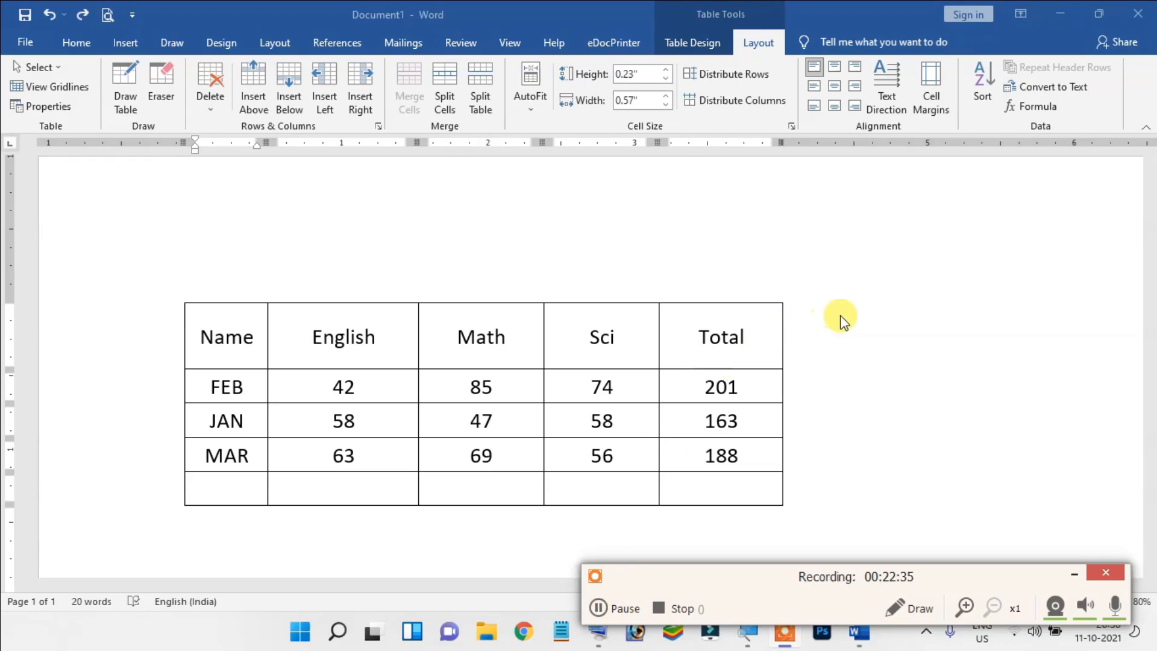
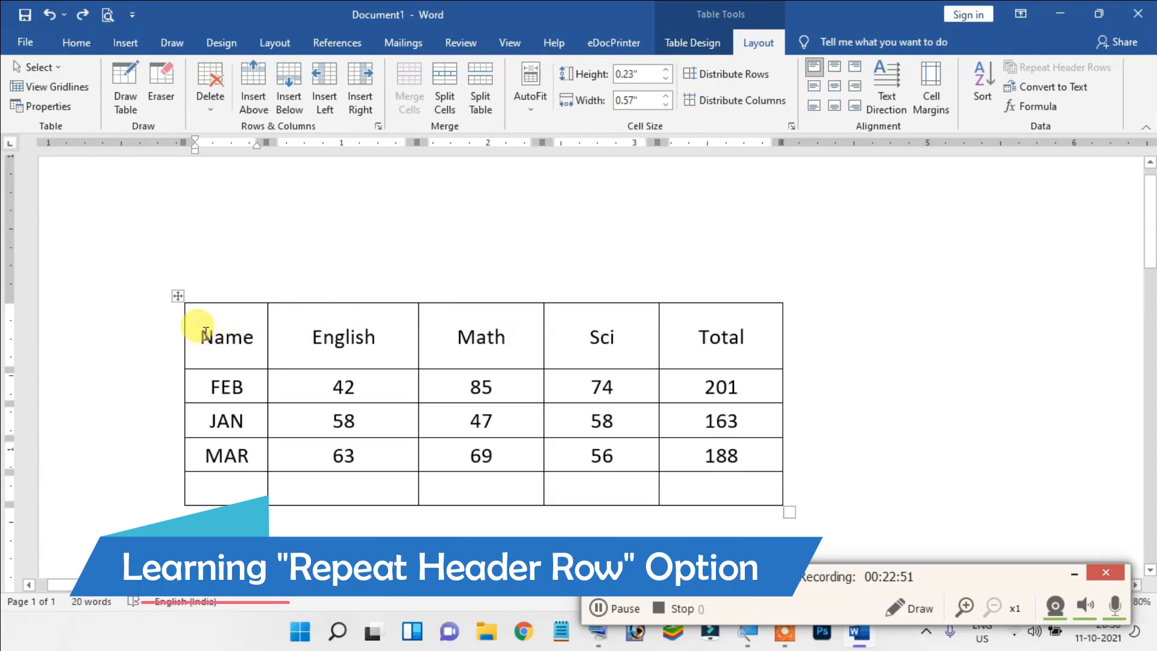
{"action": "left_click_drag", "start_coordinate": [206, 334], "coordinate": [687, 340]}
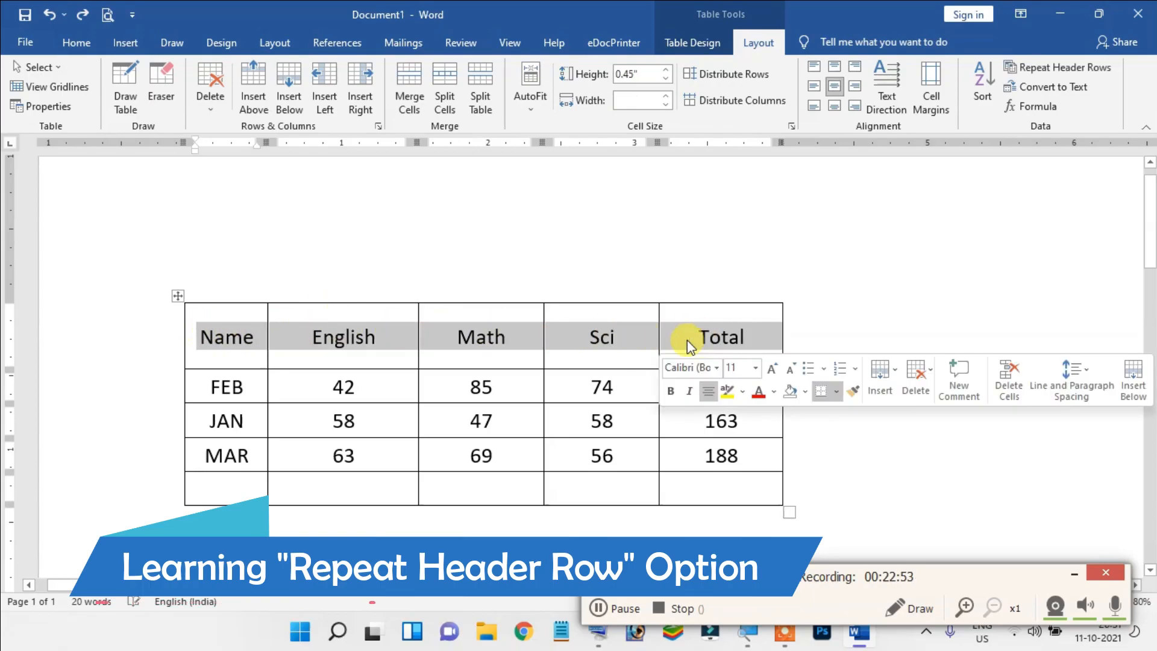
{"action": "left_click", "coordinate": [616, 339]}
{"action": "scroll", "coordinate": [616, 339], "scroll_direction": "down", "scroll_amount": 2}
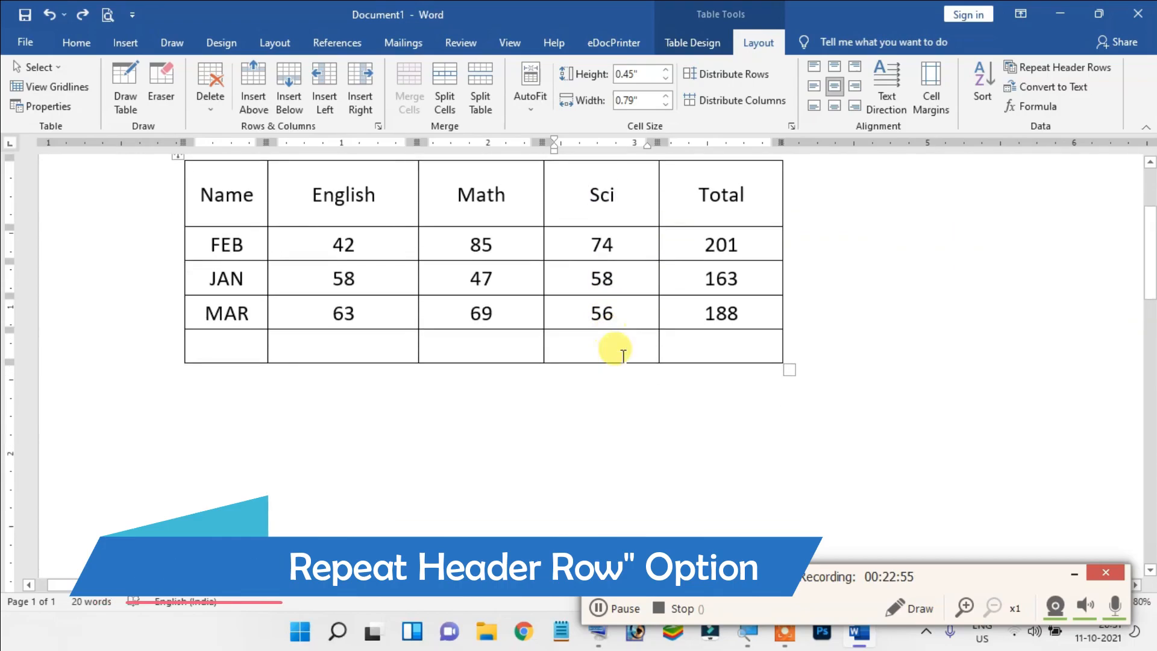
{"action": "left_click", "coordinate": [1074, 571]}
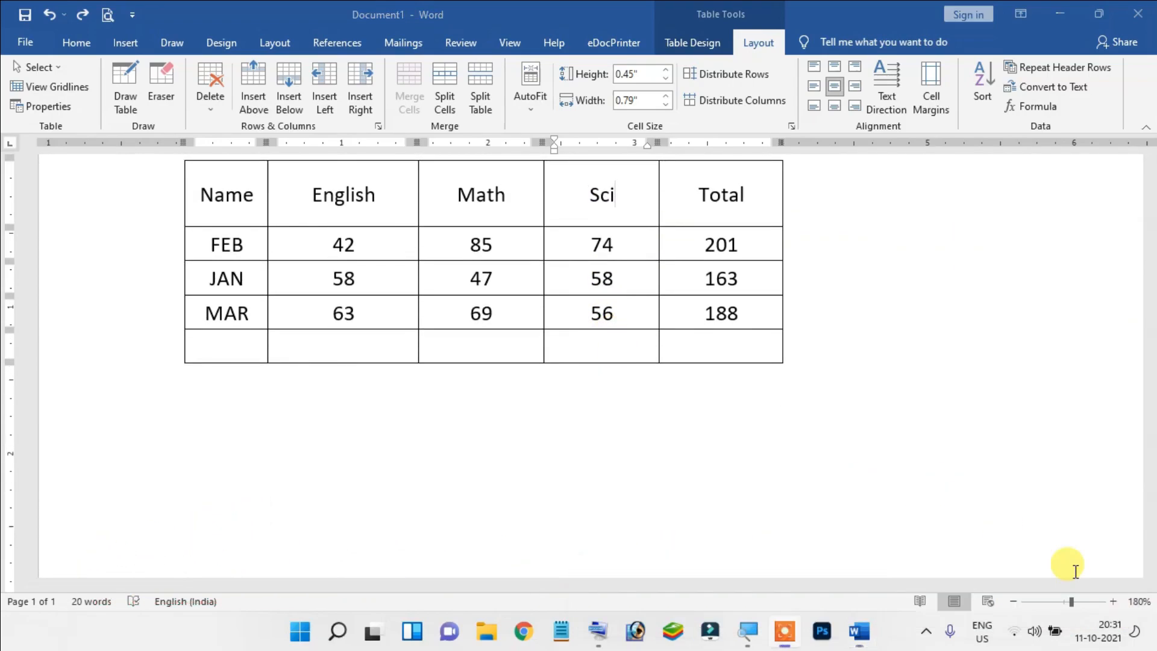
{"action": "scroll", "coordinate": [555, 386], "scroll_direction": "up", "scroll_amount": 2}
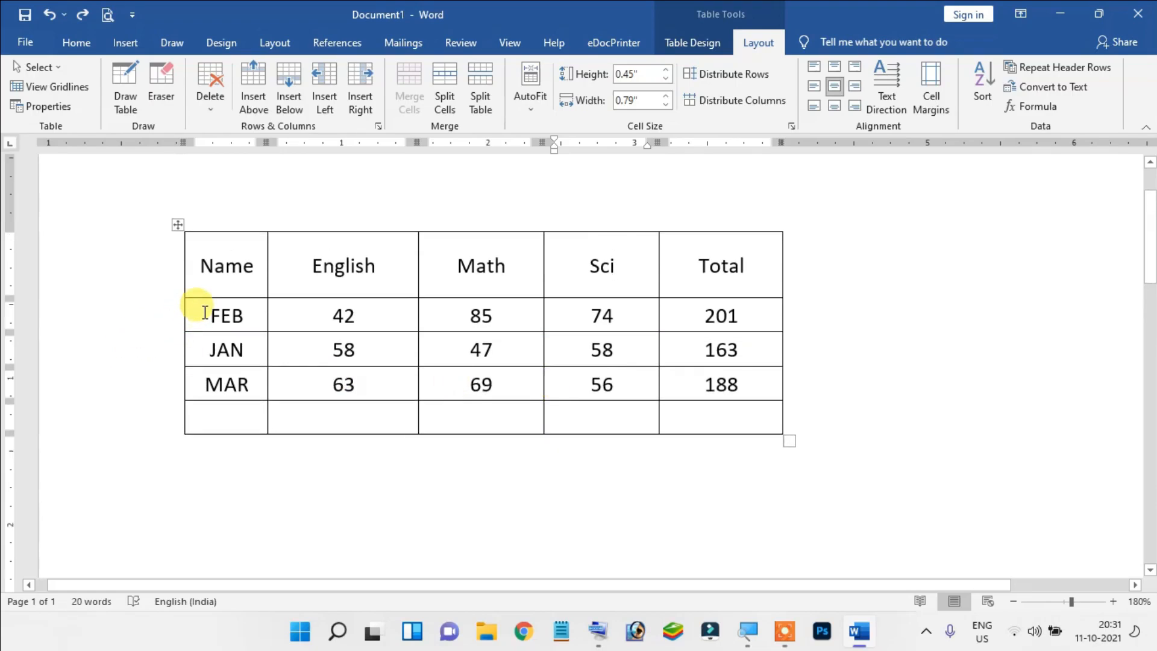
{"action": "left_click_drag", "start_coordinate": [205, 312], "coordinate": [595, 352]}
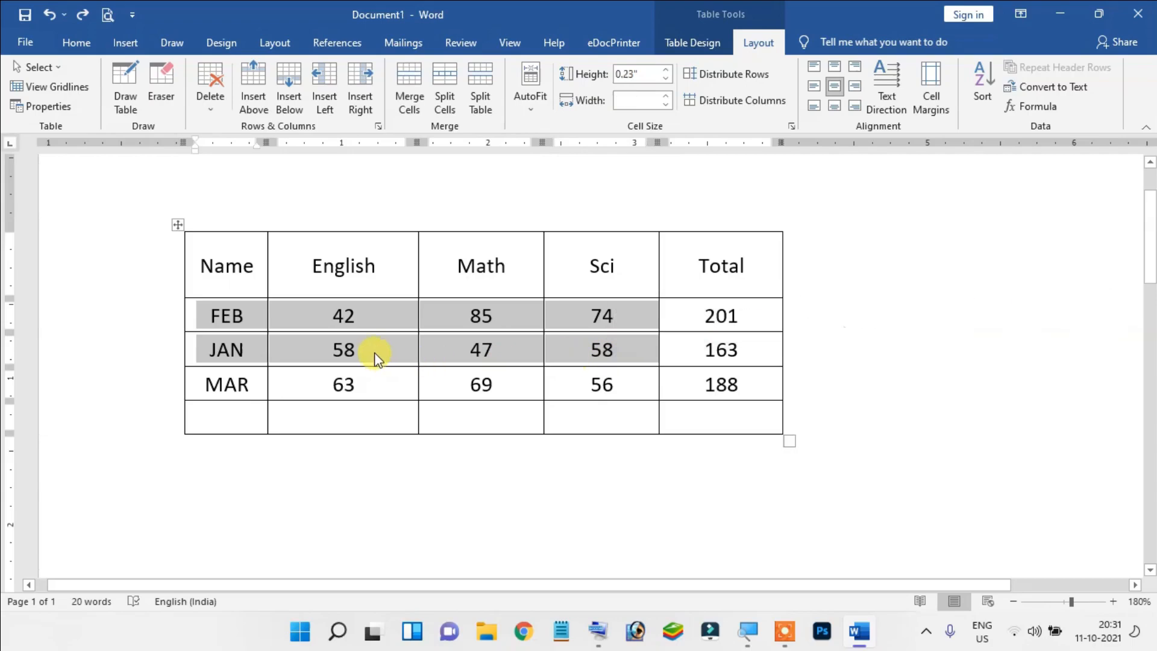
{"action": "left_click", "coordinate": [356, 349]}
{"action": "scroll", "coordinate": [356, 344], "scroll_direction": "down", "scroll_amount": 1}
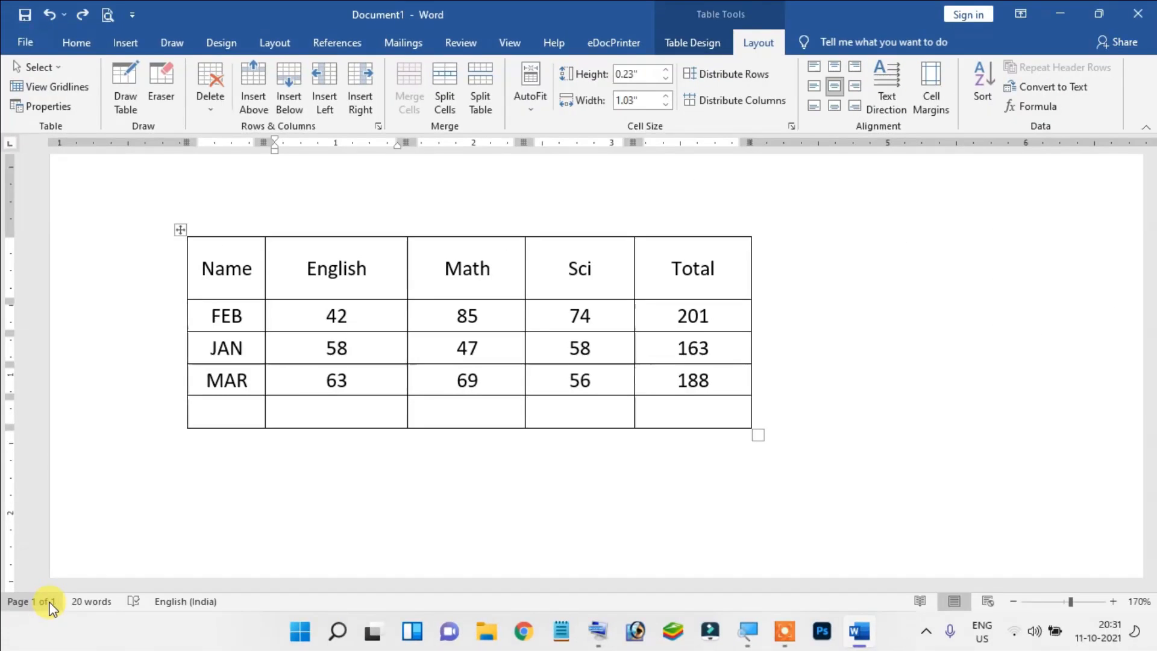
Insert a large block of empty rows below the empty last row of the marks table
{"action": "scroll", "coordinate": [405, 479], "scroll_direction": "down", "scroll_amount": 1}
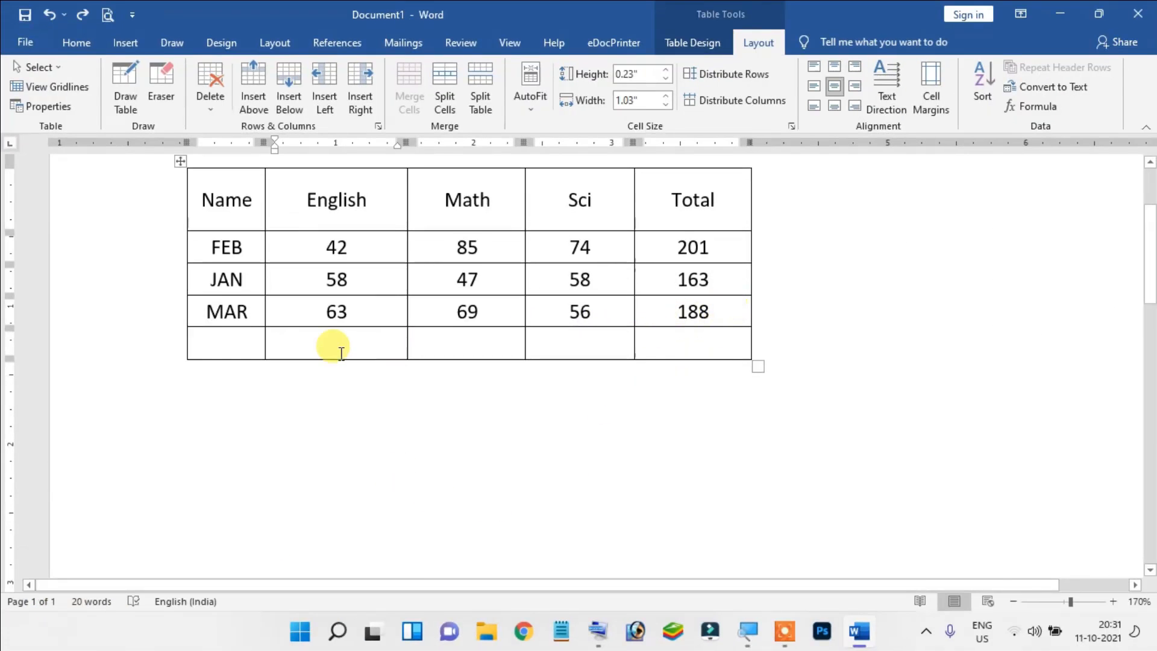
{"action": "left_click", "coordinate": [231, 343]}
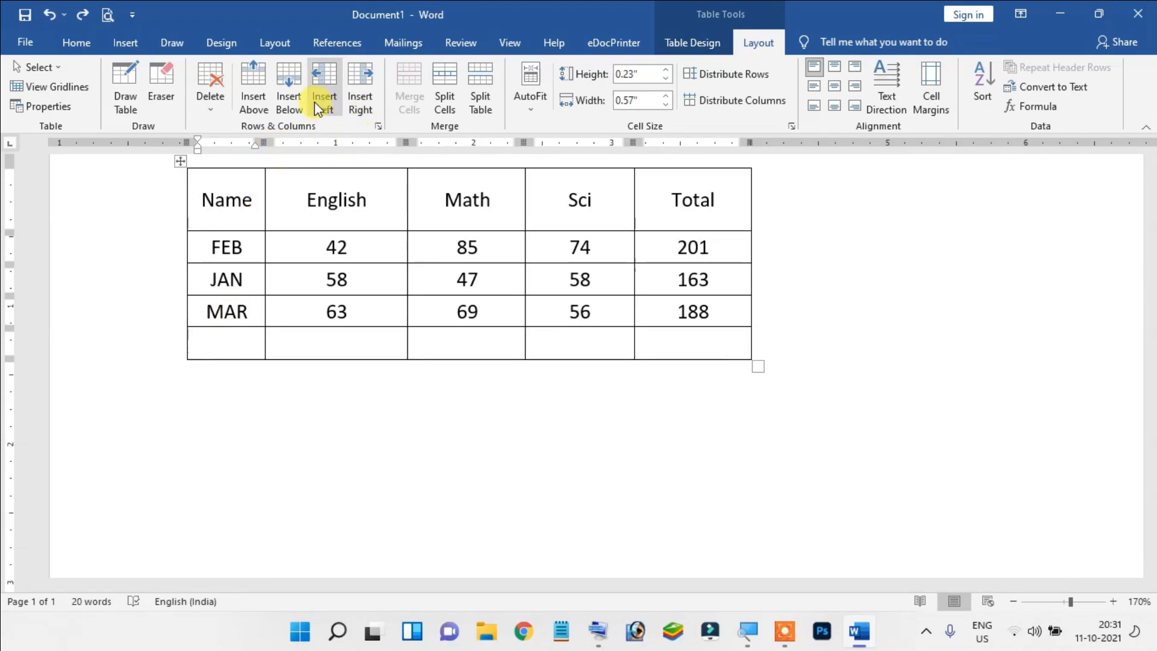
{"action": "left_click", "coordinate": [292, 104]}
{"action": "left_click", "coordinate": [291, 104]}
{"action": "left_click", "coordinate": [291, 103]}
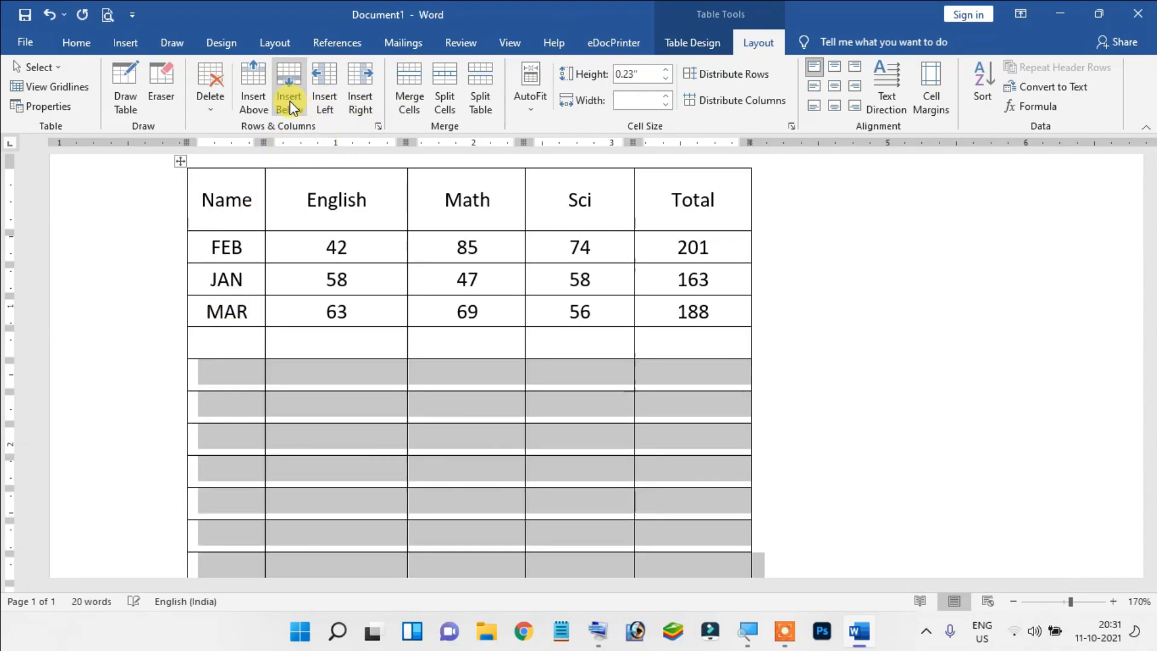
{"action": "left_click", "coordinate": [291, 107]}
{"action": "left_click", "coordinate": [290, 104]}
{"action": "left_click", "coordinate": [291, 104]}
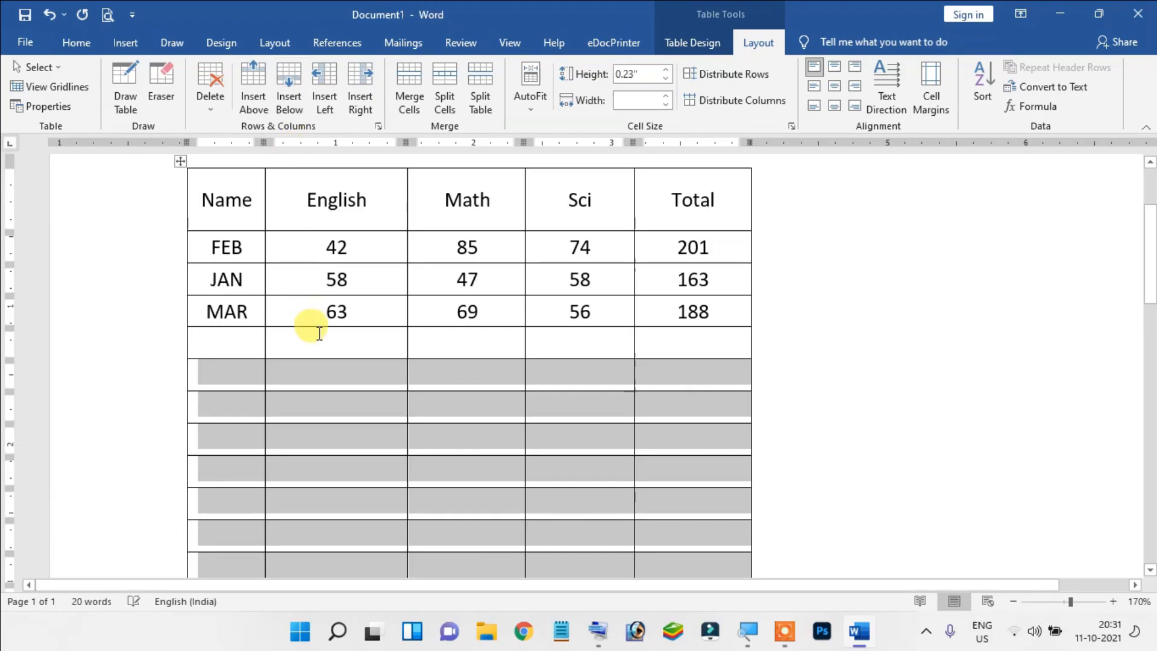
Insert more empty rows at the end of the table so that it extends onto a second page
{"action": "scroll", "coordinate": [309, 332], "scroll_direction": "down", "scroll_amount": 10}
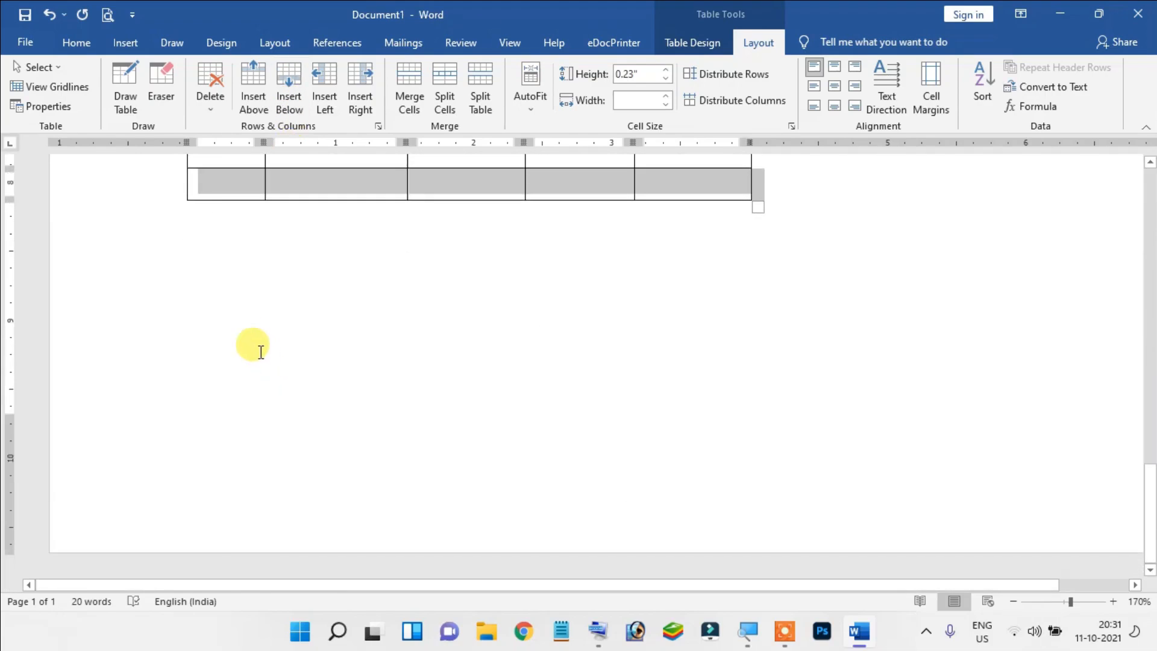
{"action": "left_click", "coordinate": [237, 170]}
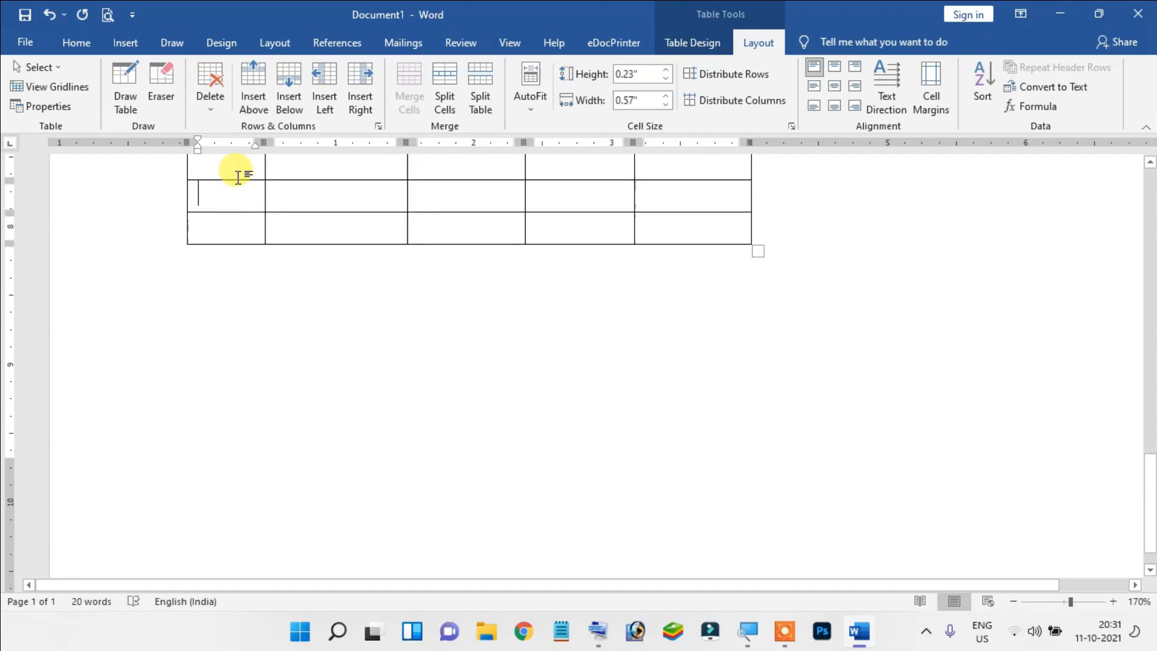
{"action": "left_click", "coordinate": [293, 104]}
{"action": "left_click", "coordinate": [293, 103]}
{"action": "left_click", "coordinate": [292, 101]}
{"action": "left_click", "coordinate": [292, 102]}
{"action": "left_click", "coordinate": [293, 101]}
{"action": "left_click", "coordinate": [293, 99]}
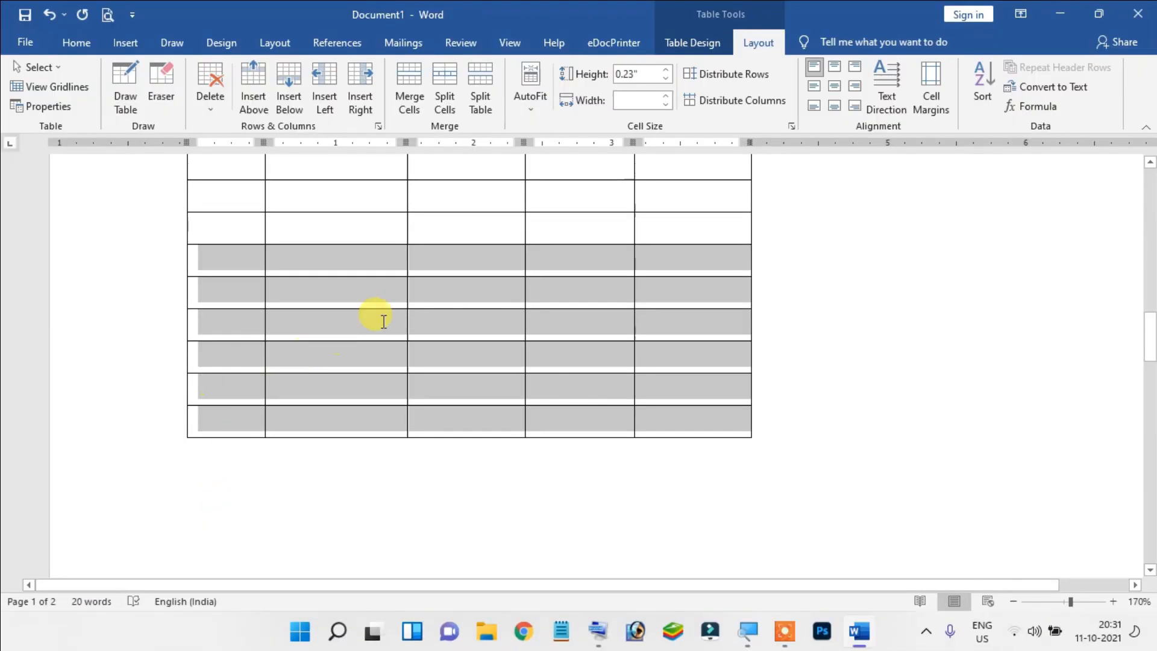
Copy the FEB, JAN and MAR rows and paste them three times in a row into the empty rows directly below
{"action": "scroll", "coordinate": [394, 309], "scroll_direction": "up", "scroll_amount": 4}
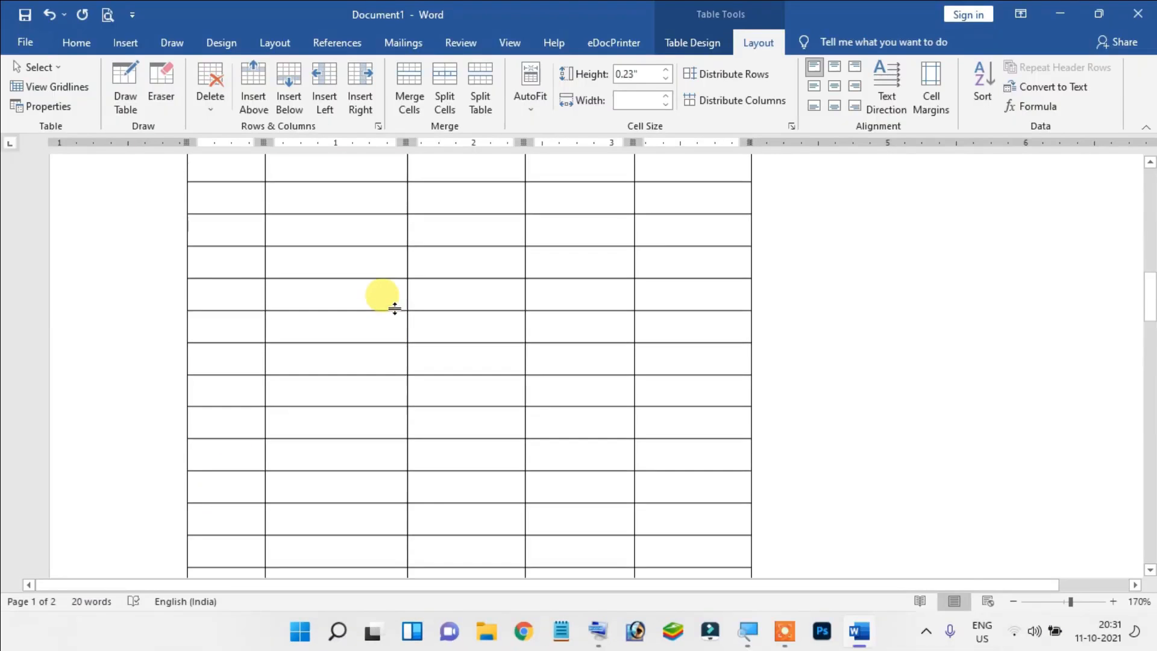
{"action": "scroll", "coordinate": [391, 301], "scroll_direction": "up", "scroll_amount": 5}
{"action": "scroll", "coordinate": [215, 289], "scroll_direction": "down", "scroll_amount": 1}
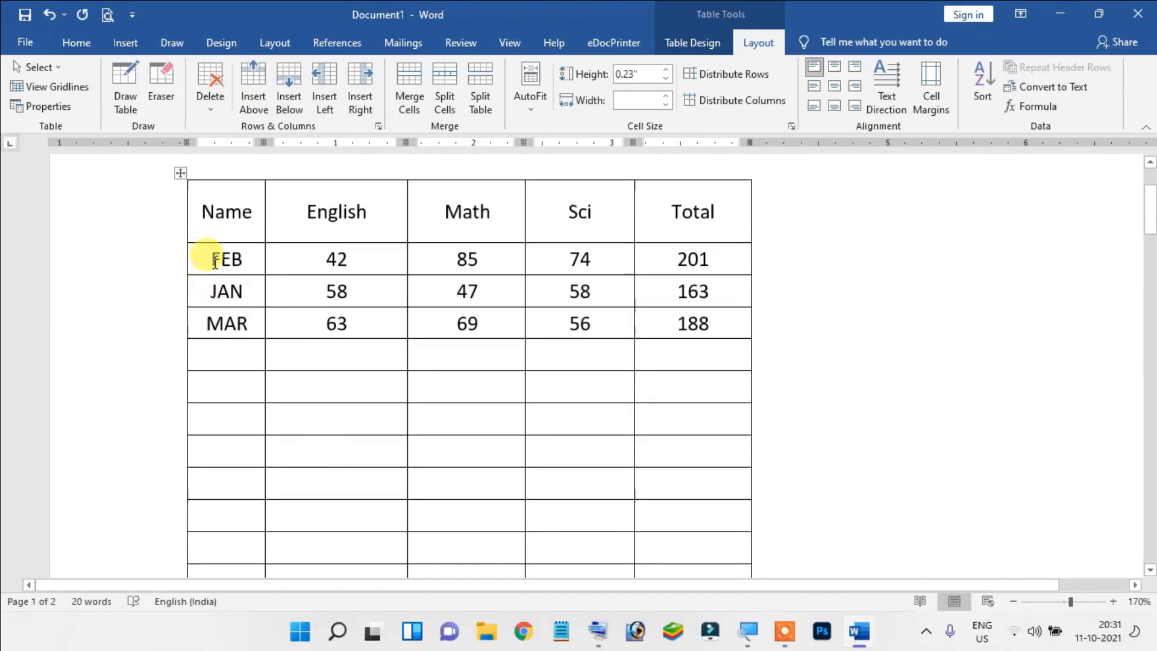
{"action": "mouse_move", "coordinate": [215, 260]}
{"action": "left_mouse_down"}
{"action": "mouse_move", "coordinate": [268, 291]}
{"action": "mouse_move", "coordinate": [662, 314]}
{"action": "left_mouse_up"}
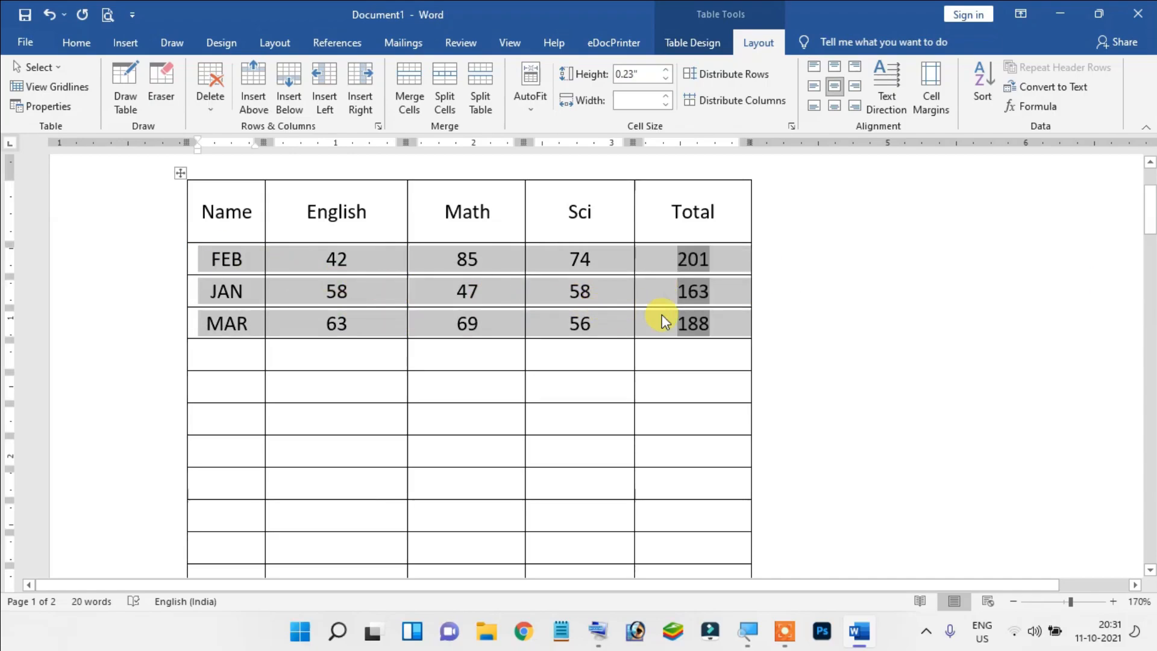
{"action": "key", "text": "ctrl+c"}
{"action": "left_click", "coordinate": [229, 356]}
{"action": "key", "text": "ctrl+v"}
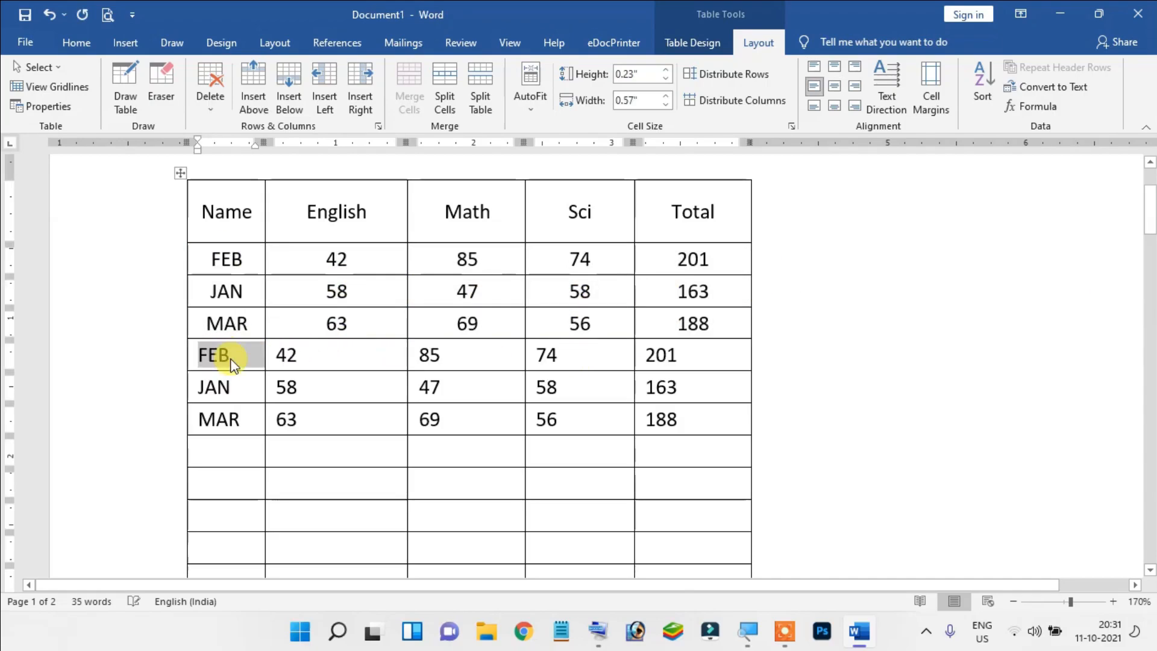
{"action": "left_click", "coordinate": [236, 453]}
{"action": "key", "text": "ctrl+v"}
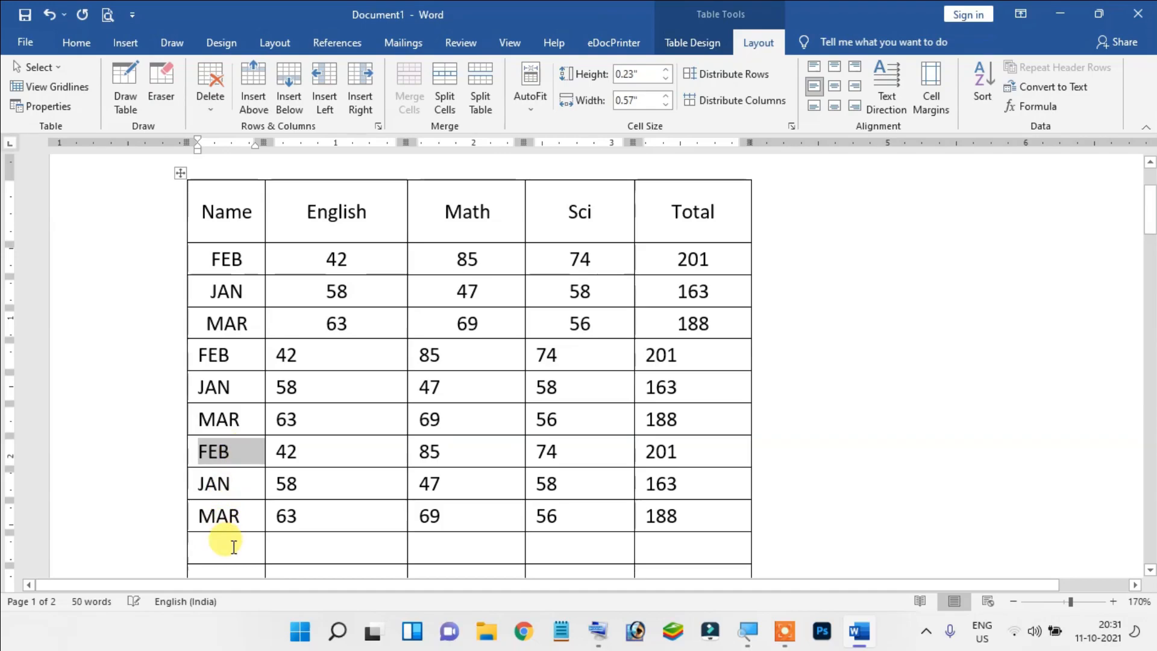
{"action": "left_click", "coordinate": [234, 545]}
{"action": "key", "text": "ctrl+v"}
{"action": "scroll", "coordinate": [637, 422], "scroll_direction": "down", "scroll_amount": 2}
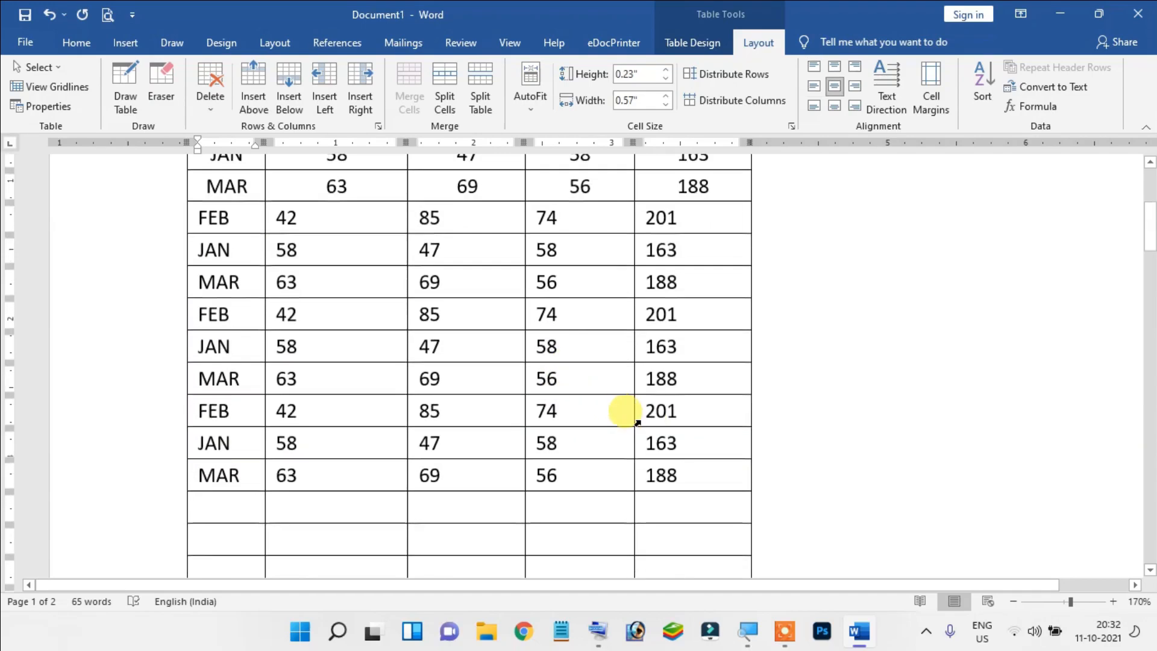
Copy all twelve filled data rows and paste them starting at the first empty row below
{"action": "left_click", "coordinate": [692, 479], "text": "shift"}
{"action": "scroll", "coordinate": [476, 422], "scroll_direction": "down", "scroll_amount": 3}
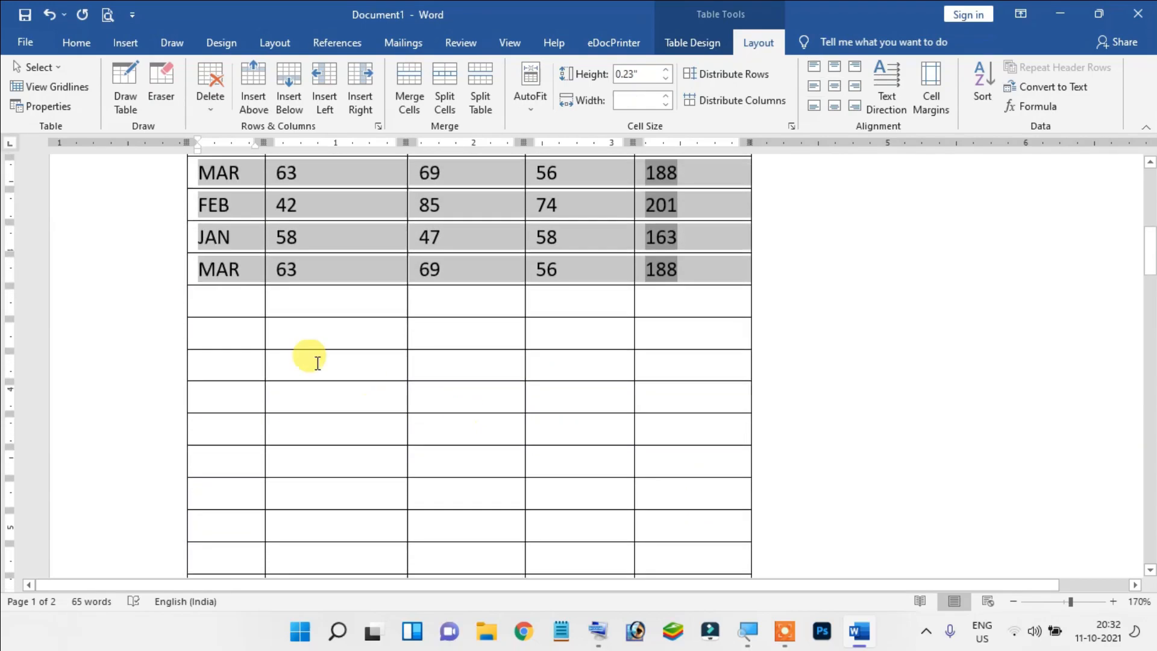
{"action": "left_click", "coordinate": [246, 302]}
{"action": "key", "text": "ctrl+v"}
{"action": "scroll", "coordinate": [241, 352], "scroll_direction": "down", "scroll_amount": 5}
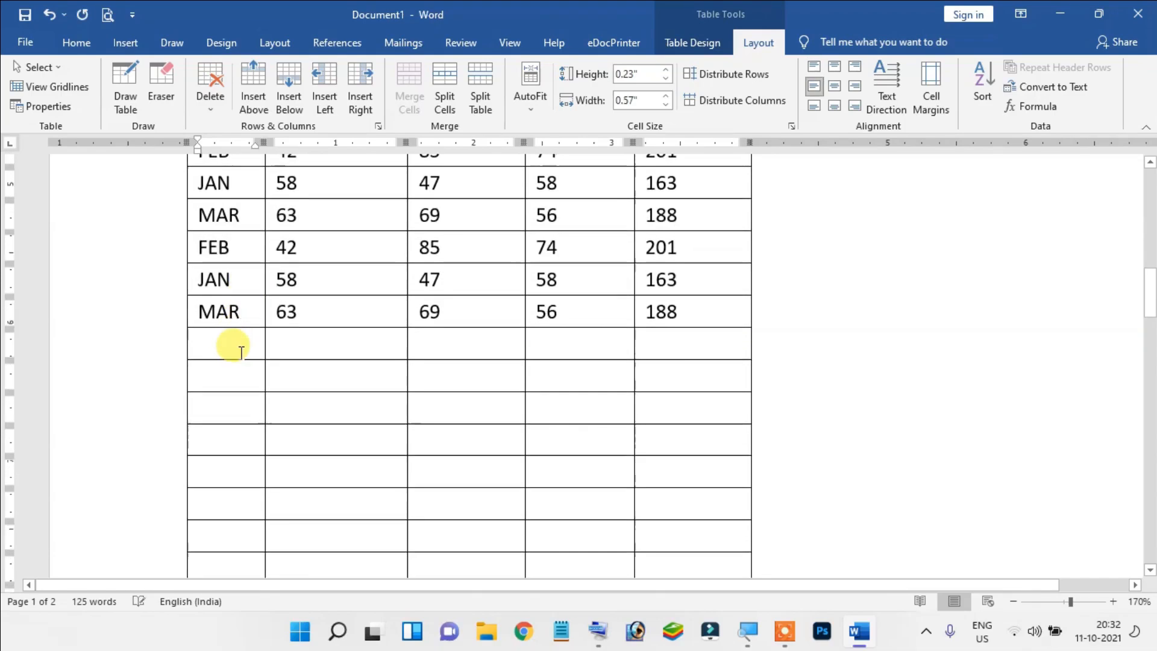
Paste the twelve-row block two more times to fill the remaining empty rows through the second page
{"action": "key", "text": "ctrl+v"}
{"action": "scroll", "coordinate": [229, 371], "scroll_direction": "down", "scroll_amount": 5}
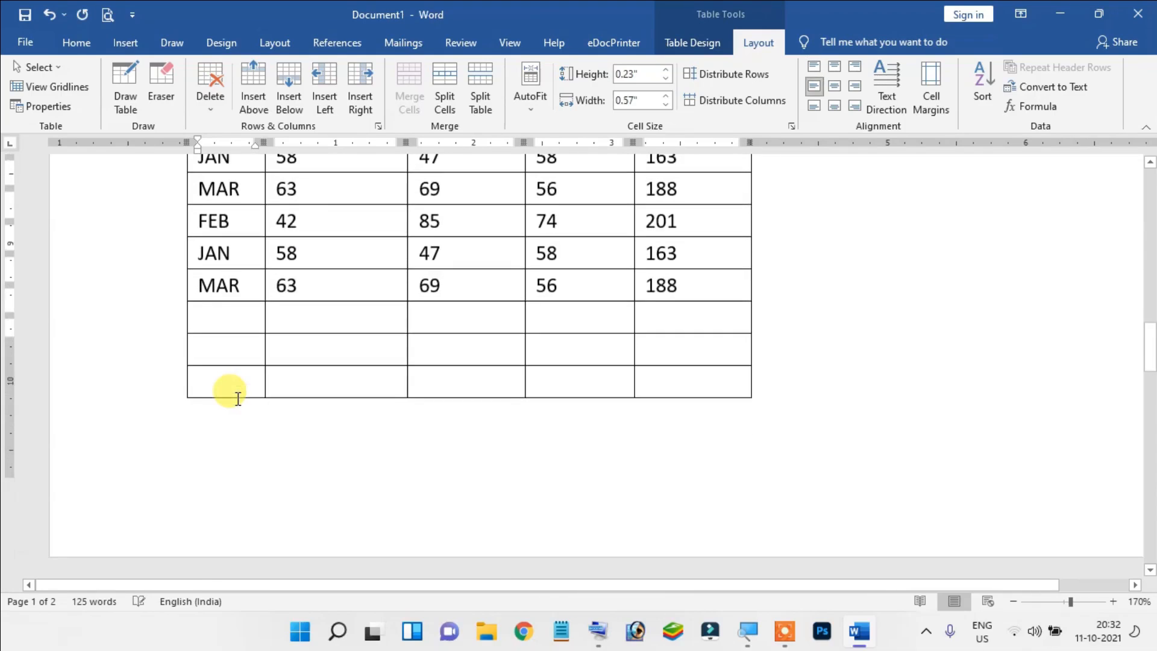
{"action": "left_click", "coordinate": [229, 228]}
{"action": "key", "text": "ctrl+v"}
{"action": "scroll", "coordinate": [479, 405], "scroll_direction": "down", "scroll_amount": 5}
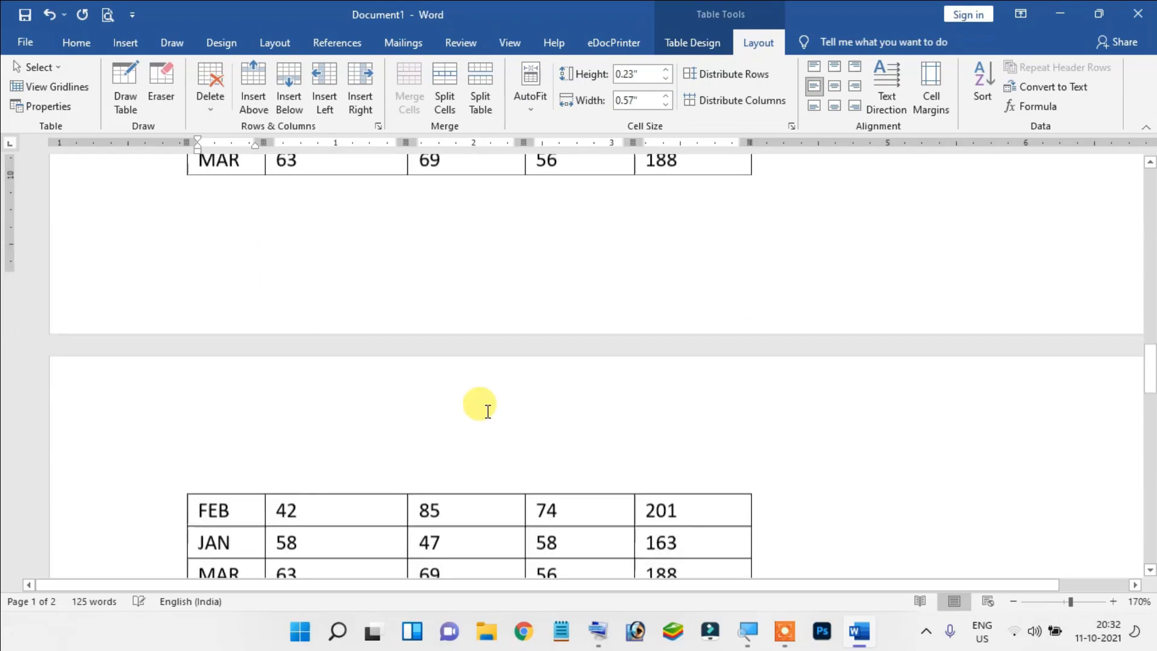
{"action": "scroll", "coordinate": [319, 392], "scroll_direction": "down", "scroll_amount": 3}
{"action": "left_click", "coordinate": [692, 423]}
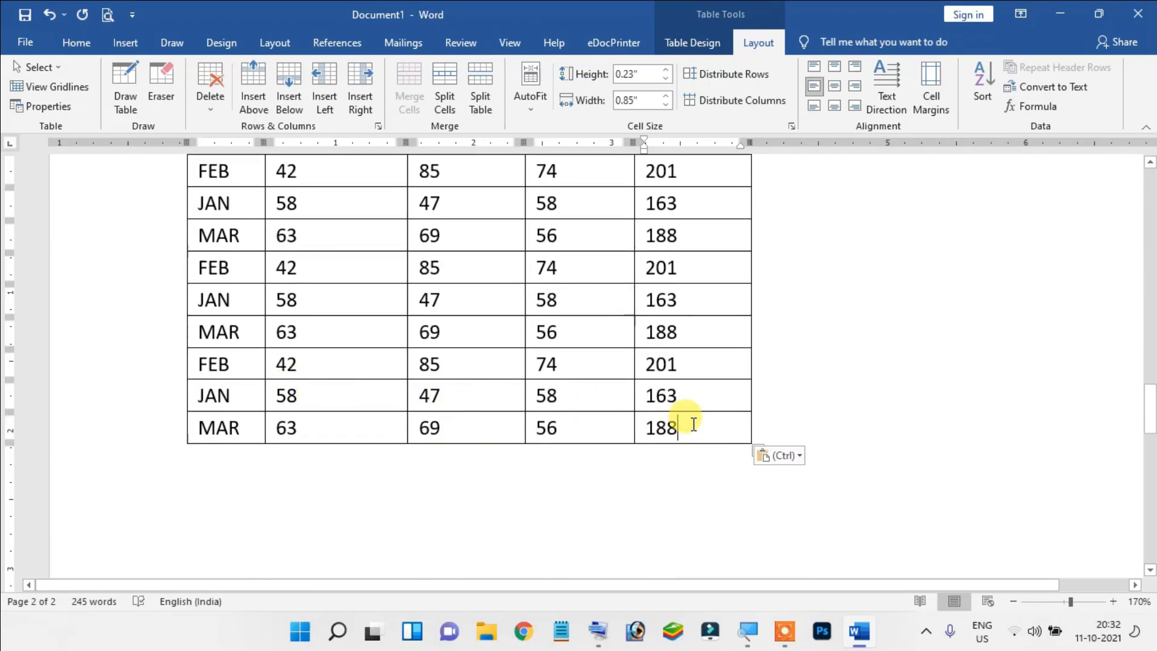
{"action": "key", "text": "ctrl+v"}
Check in the print preview and in the document how the table's header row appears across both pages
{"action": "scroll", "coordinate": [691, 423], "scroll_direction": "up", "scroll_amount": 5}
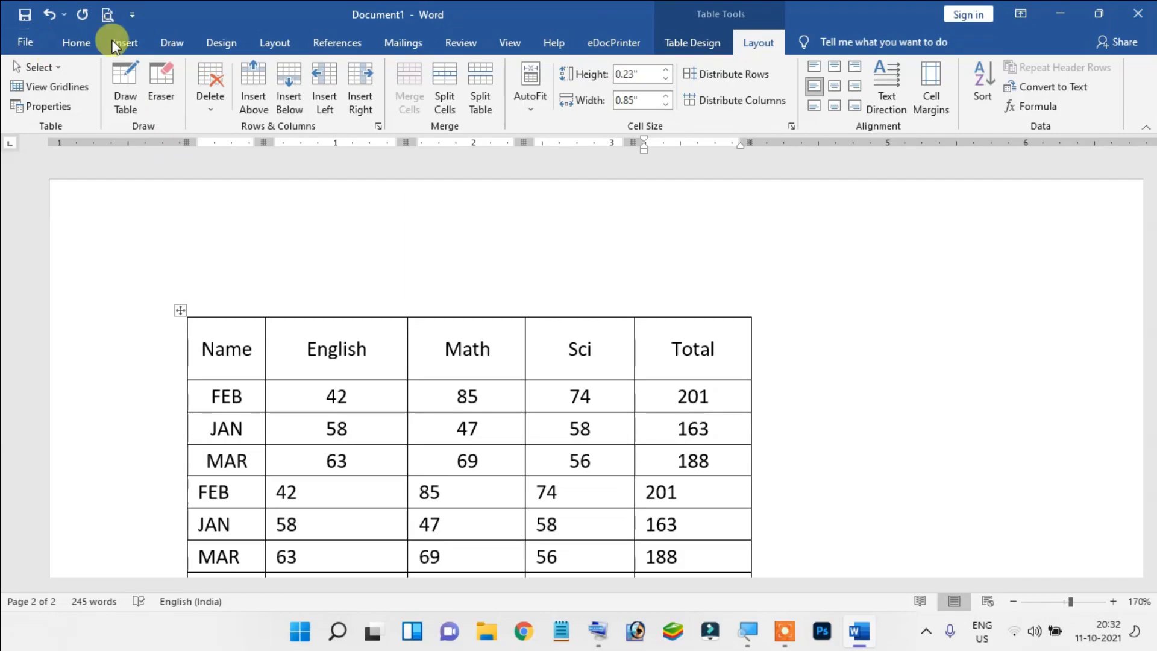
{"action": "left_click", "coordinate": [25, 41]}
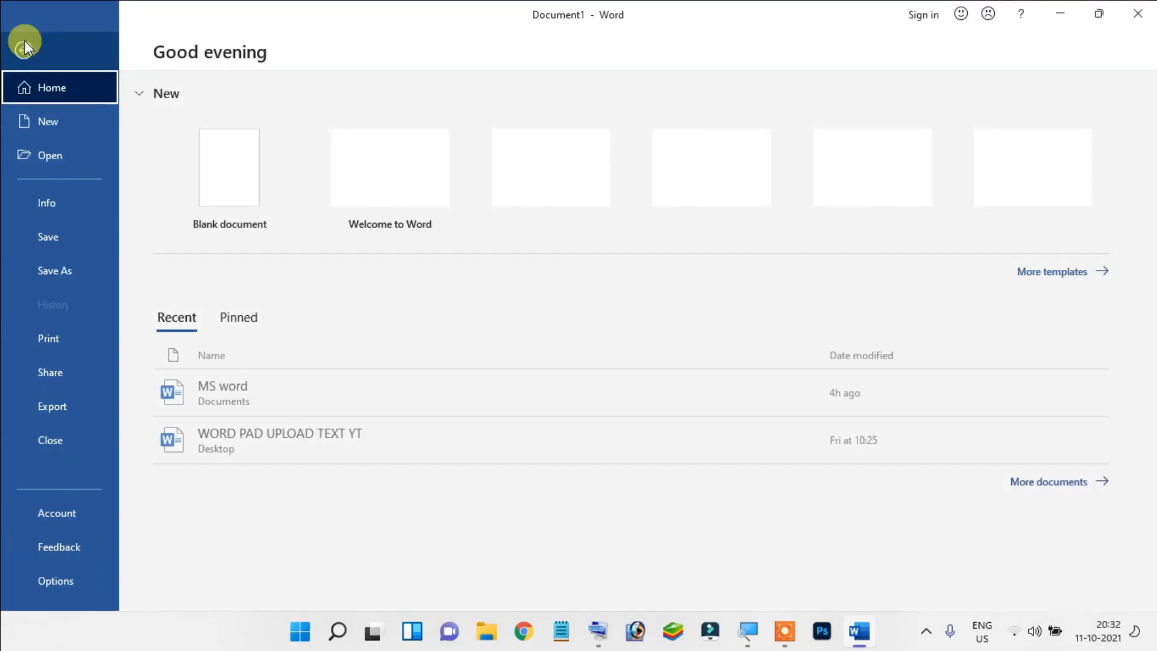
{"action": "left_click", "coordinate": [60, 343]}
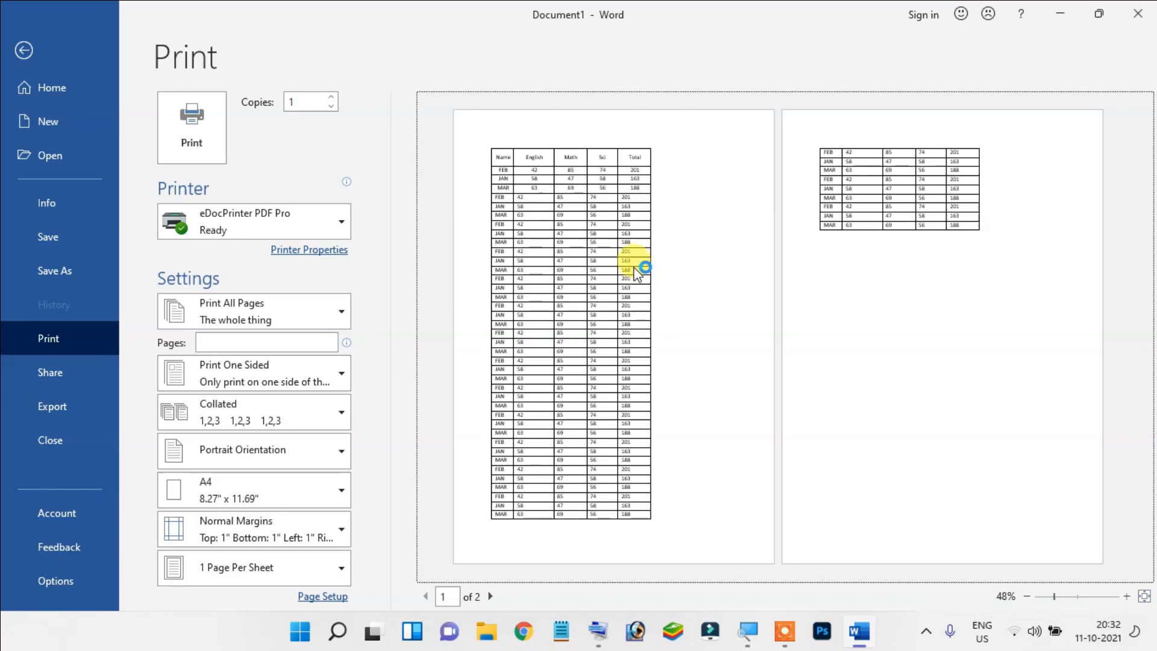
{"action": "key", "text": "Escape"}
{"action": "scroll", "coordinate": [550, 305], "scroll_direction": "down", "scroll_amount": 5}
{"action": "scroll", "coordinate": [550, 302], "scroll_direction": "up", "scroll_amount": 8}
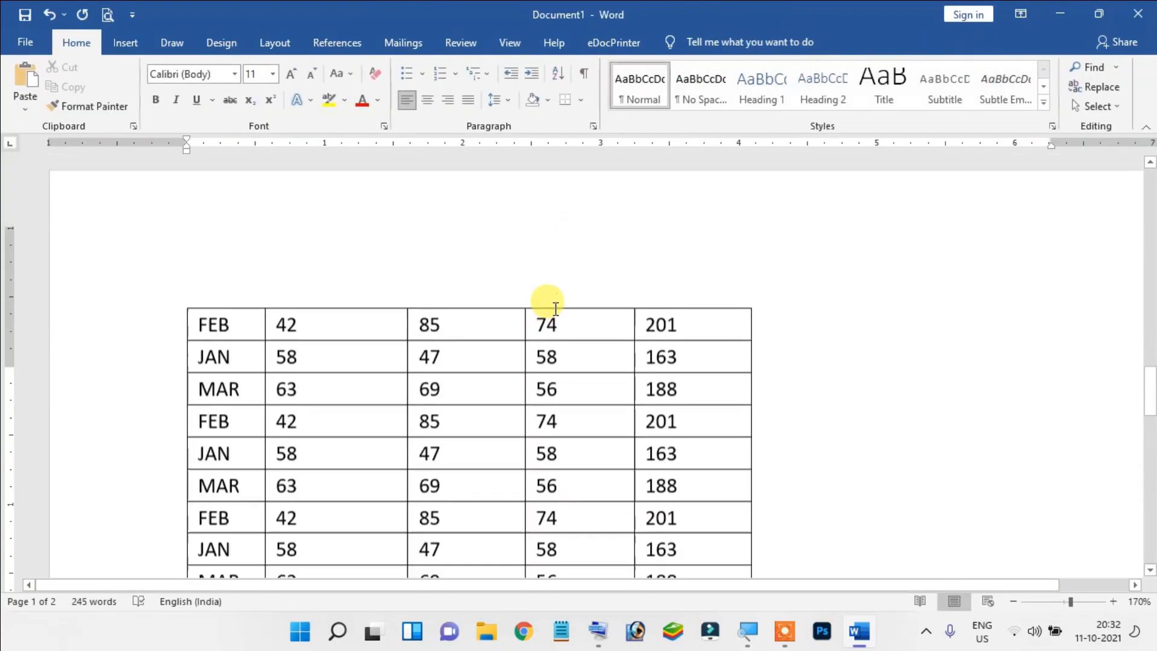
{"action": "scroll", "coordinate": [528, 247], "scroll_direction": "down", "scroll_amount": 1}
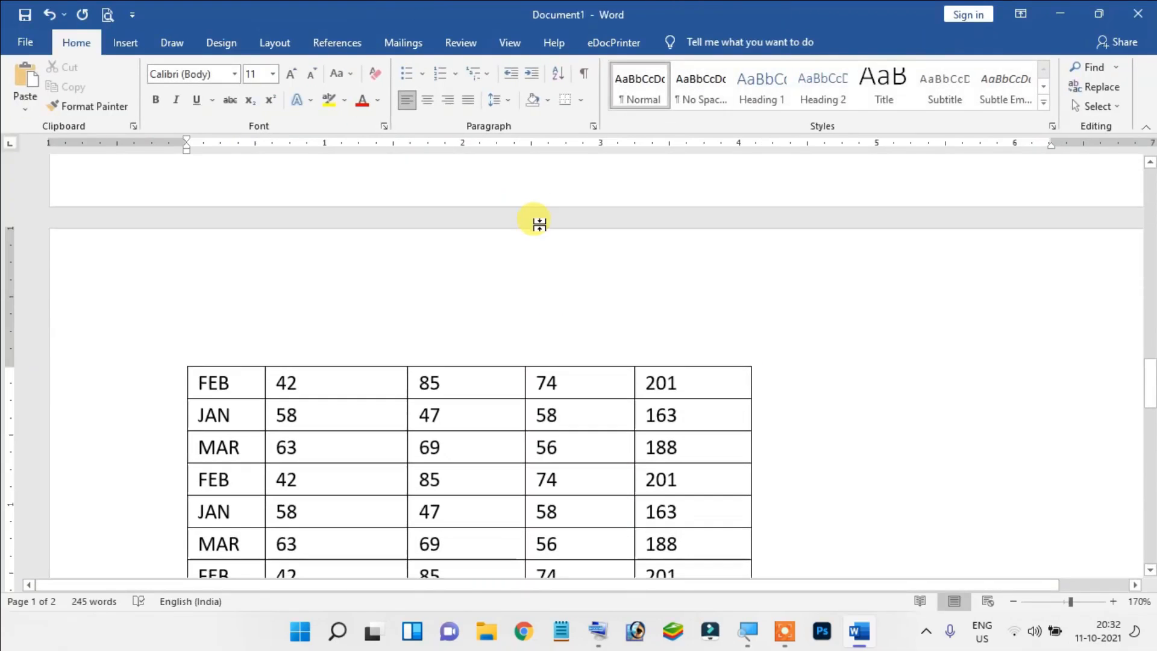
View the table's last rows in Read Mode, and return to Print Layout to review the table from its header row
{"action": "left_click", "coordinate": [512, 43]}
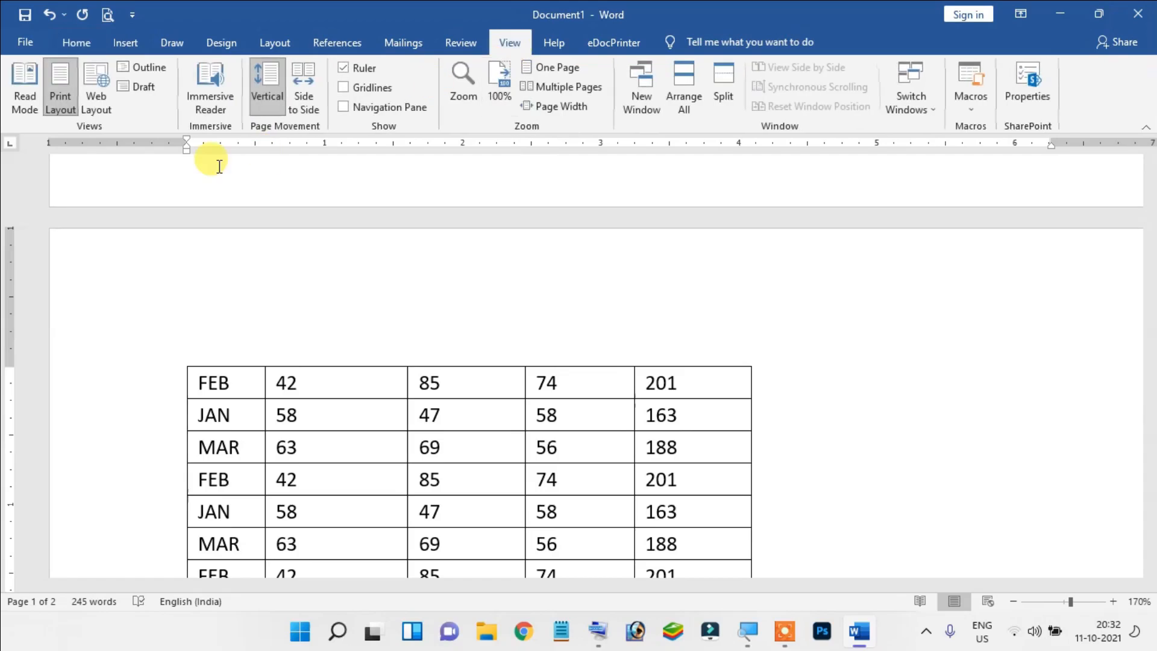
{"action": "left_click", "coordinate": [29, 93]}
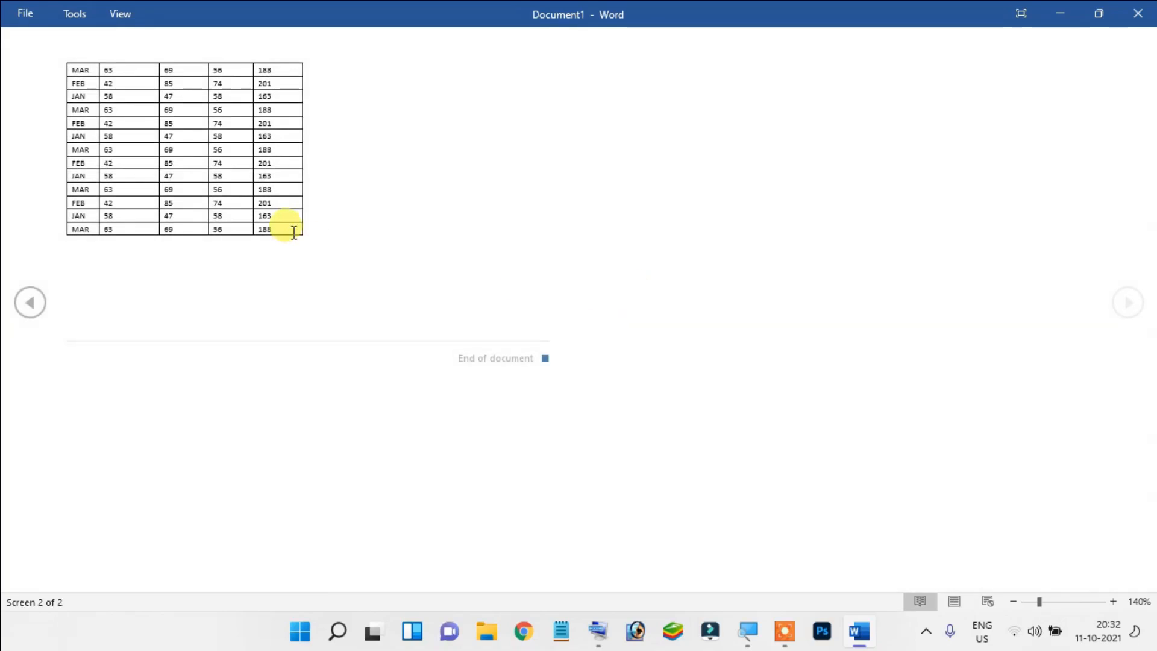
{"action": "scroll", "coordinate": [294, 233], "scroll_direction": "up", "scroll_amount": 1}
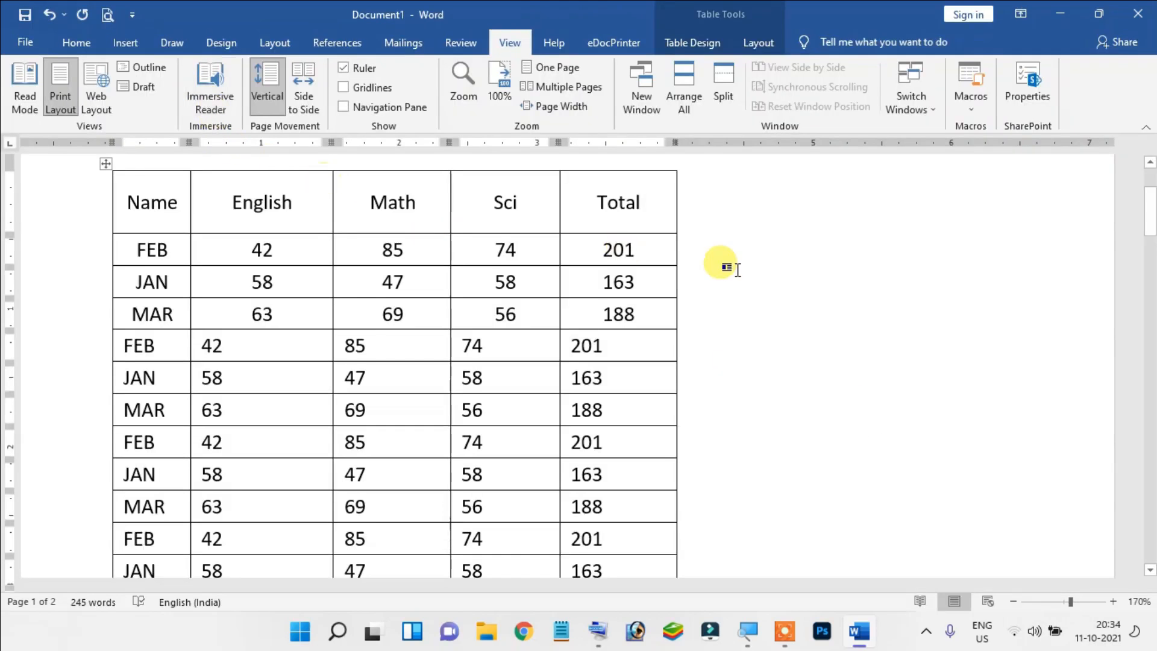
{"action": "scroll", "coordinate": [774, 312], "scroll_direction": "down", "scroll_amount": 5}
{"action": "scroll", "coordinate": [772, 312], "scroll_direction": "up", "scroll_amount": 8}
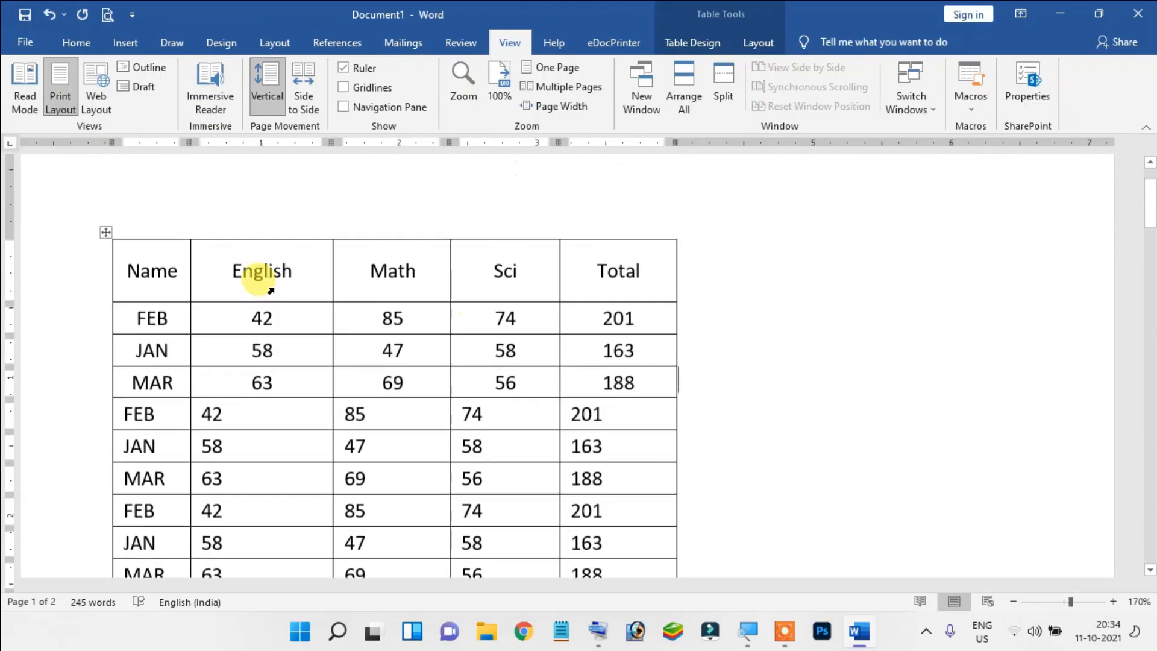
Centre the contents of every table cell horizontally and vertically, from the Name header to the last row on page two
{"action": "left_click", "coordinate": [128, 273]}
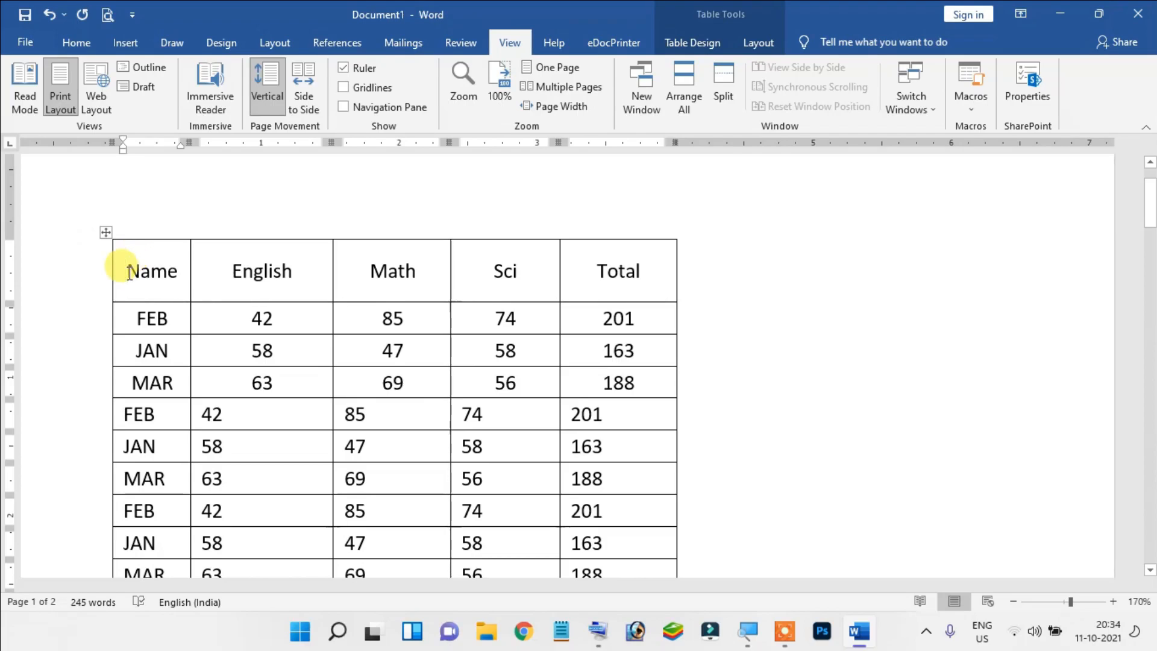
{"action": "scroll", "coordinate": [91, 301], "scroll_direction": "down", "scroll_amount": 10}
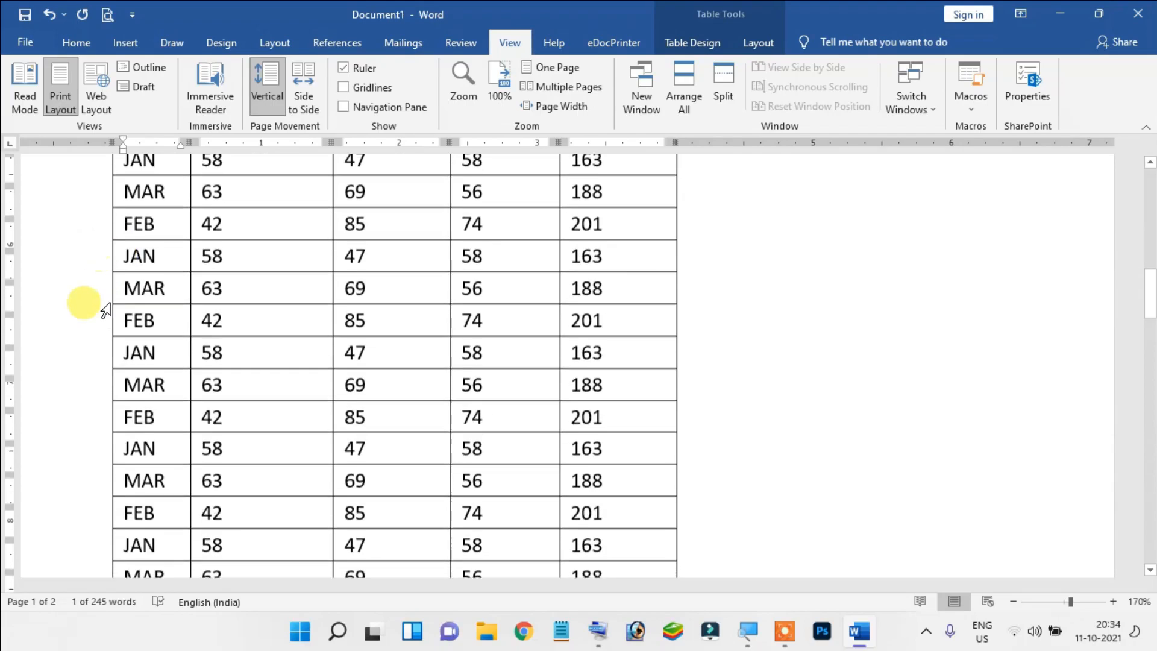
{"action": "scroll", "coordinate": [114, 305], "scroll_direction": "down", "scroll_amount": 9}
{"action": "scroll", "coordinate": [394, 402], "scroll_direction": "up", "scroll_amount": 3}
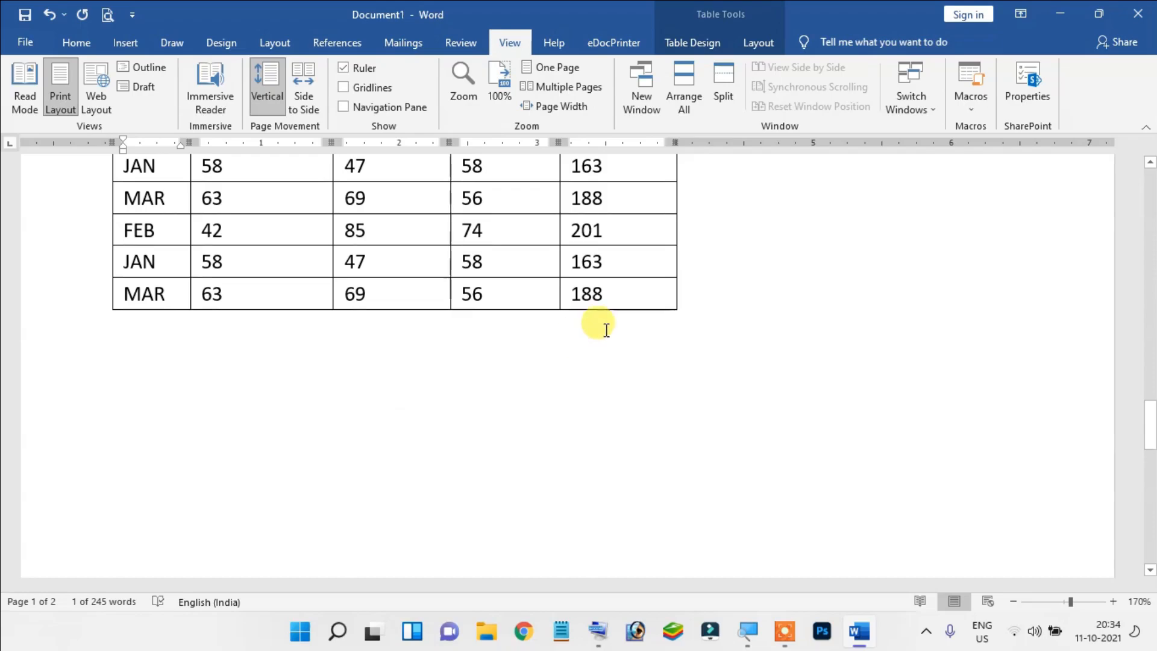
{"action": "left_click", "coordinate": [628, 295], "text": "shift"}
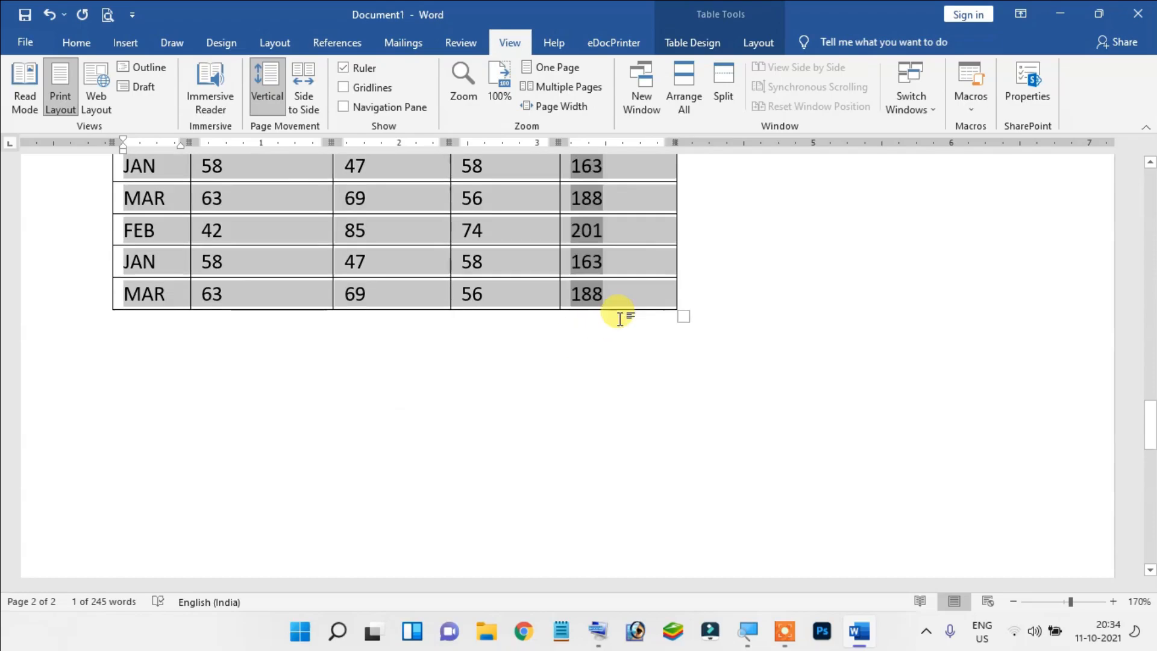
{"action": "left_click", "coordinate": [758, 42]}
{"action": "left_click", "coordinate": [835, 90]}
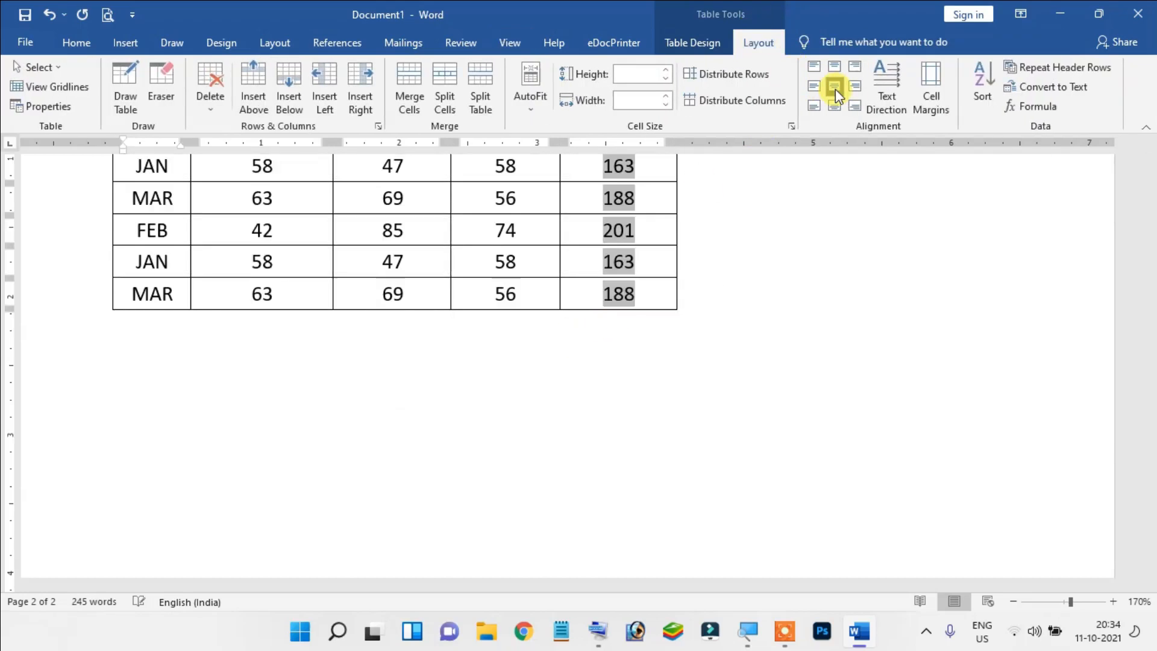
{"action": "left_click", "coordinate": [519, 275]}
Compare the table's top row on both pages in the print preview, zooming in on the header row
{"action": "scroll", "coordinate": [519, 275], "scroll_direction": "up", "scroll_amount": 3}
{"action": "scroll", "coordinate": [519, 276], "scroll_direction": "up", "scroll_amount": 10}
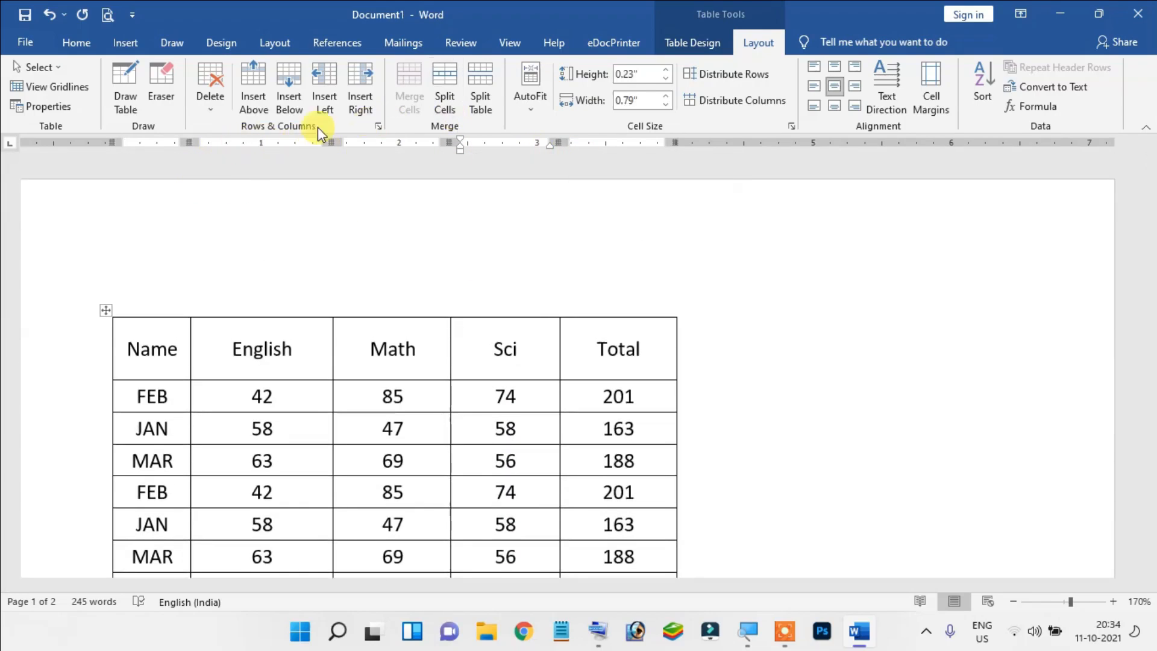
{"action": "left_click", "coordinate": [110, 22]}
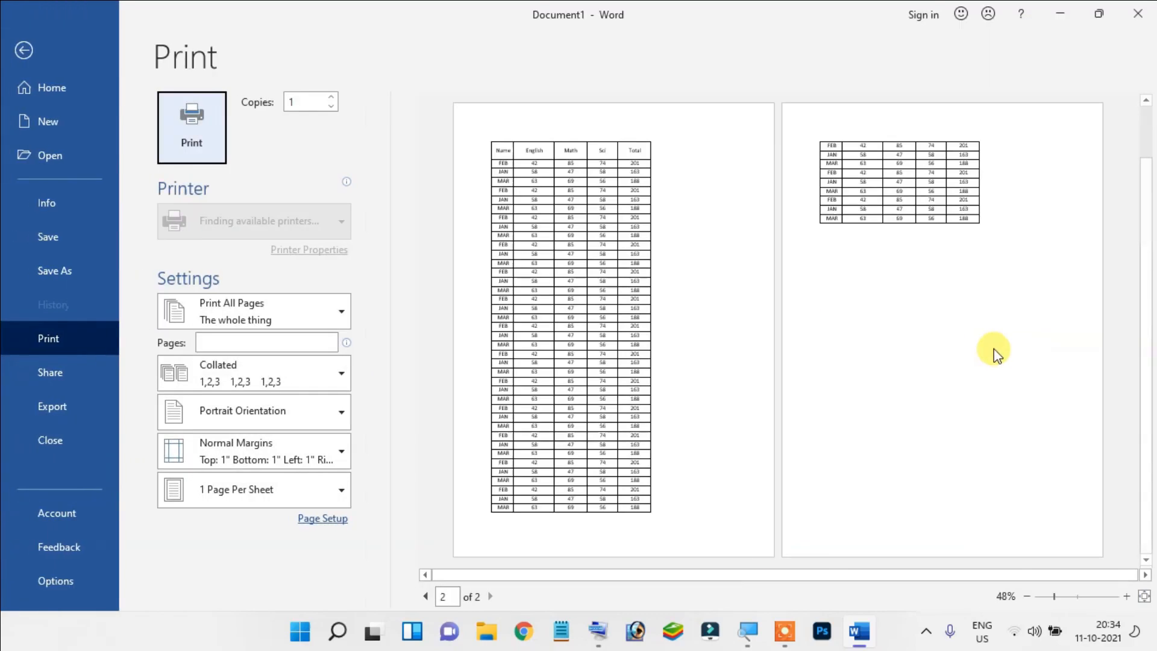
{"action": "left_click", "coordinate": [660, 292]}
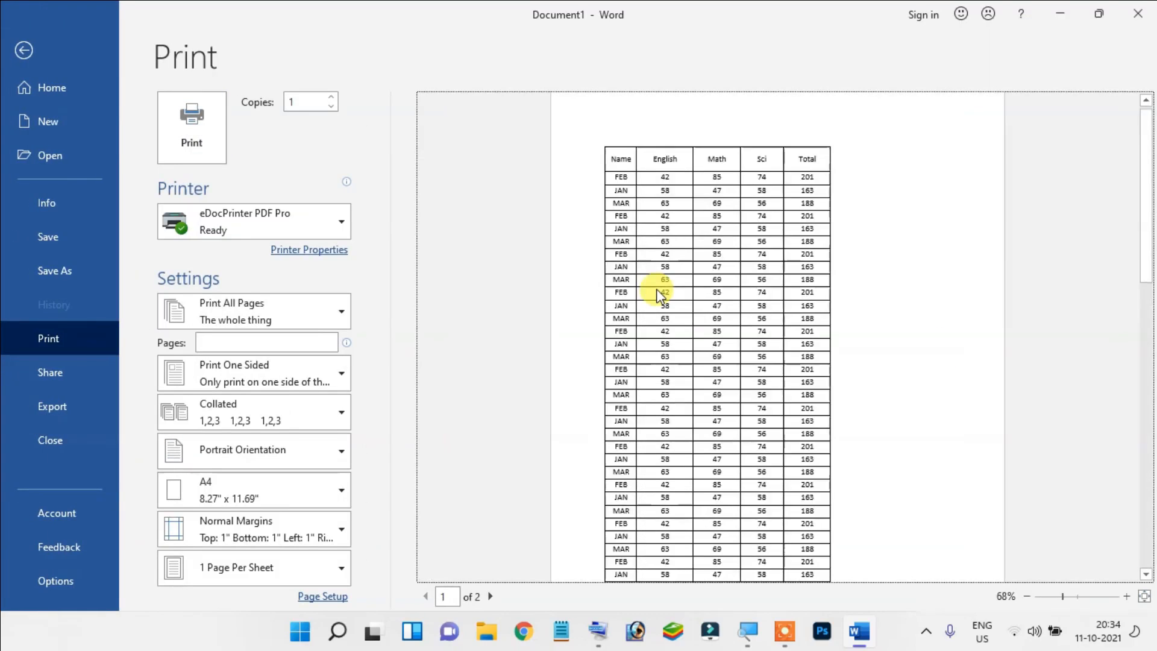
{"action": "left_click", "coordinate": [656, 289]}
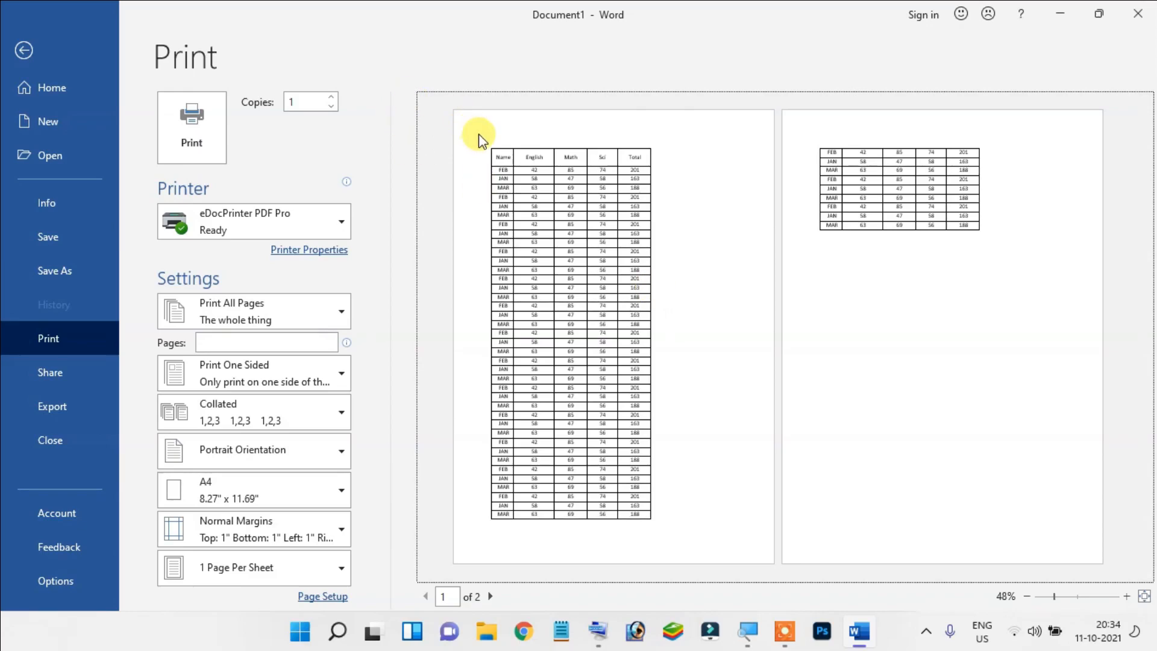
{"action": "left_click", "coordinate": [498, 185]}
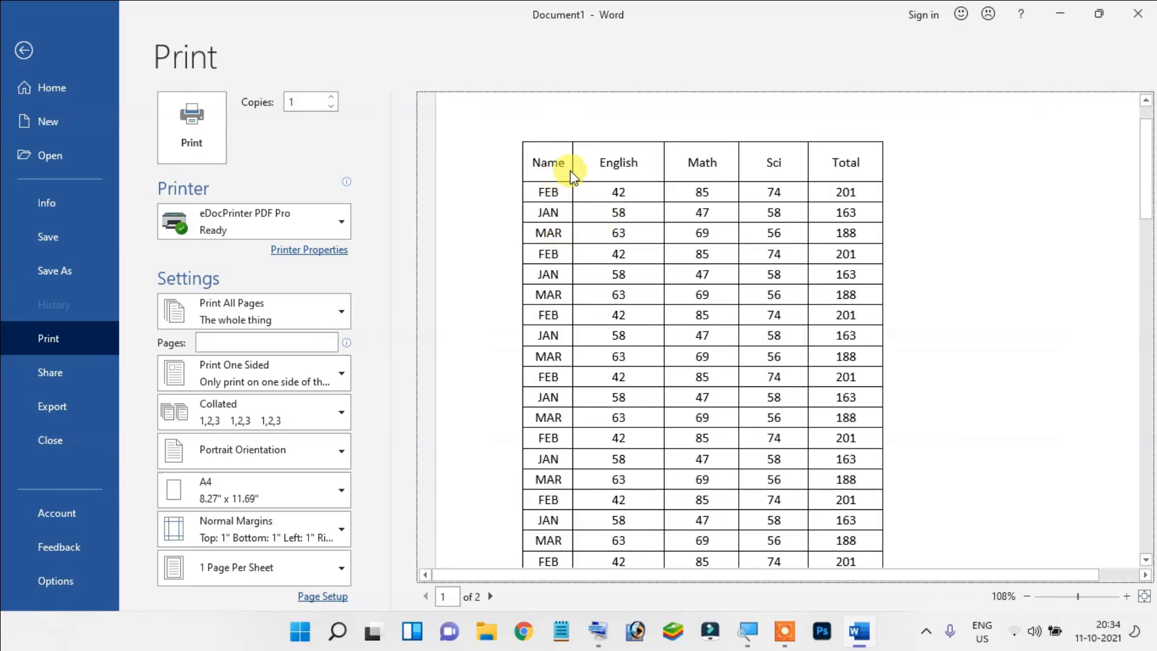
{"action": "left_click", "coordinate": [846, 174]}
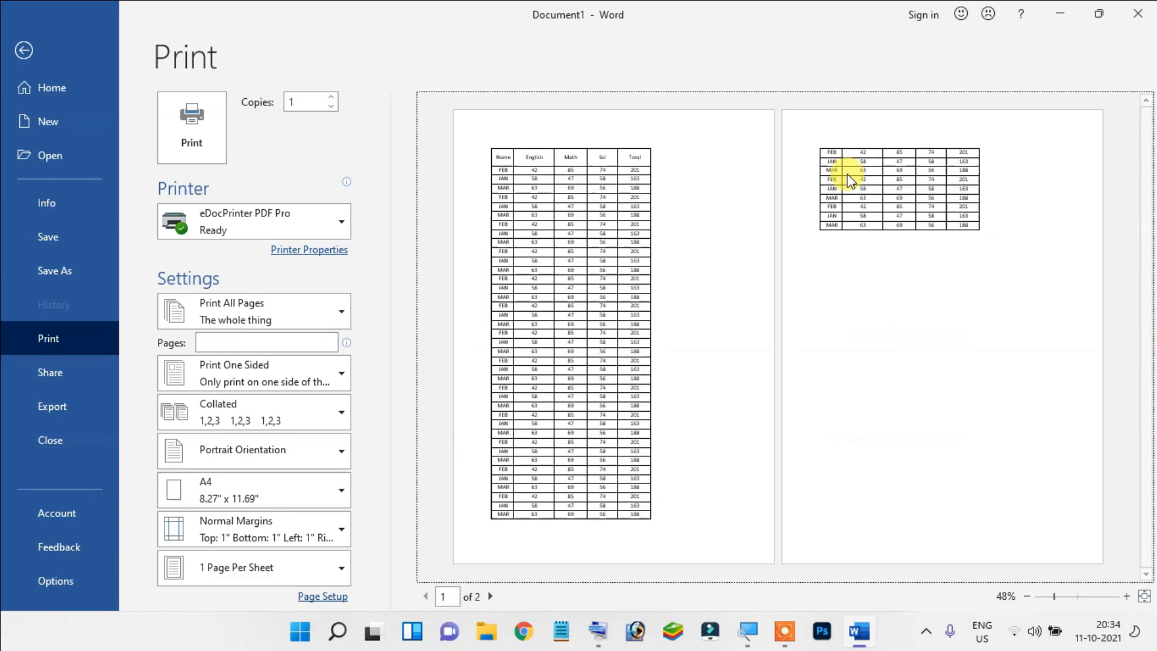
{"action": "left_click", "coordinate": [1015, 172]}
{"action": "left_click", "coordinate": [1028, 176]}
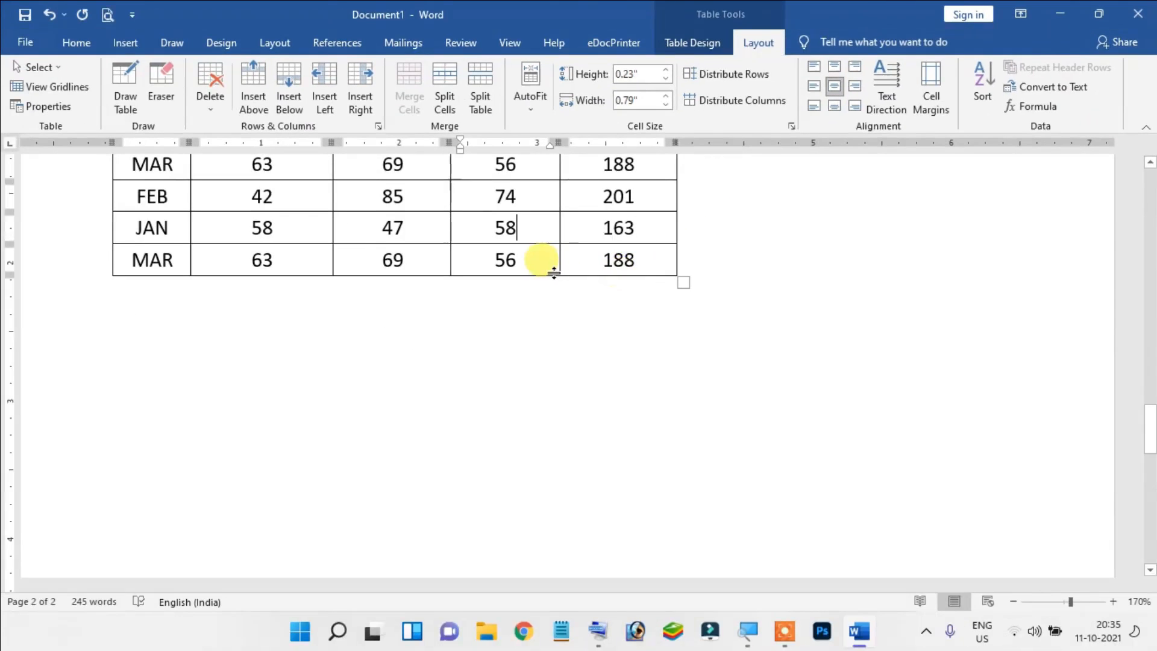
Turn on Repeat Header Rows for the table's Name, English, Math, Sci and Total header row
{"action": "scroll", "coordinate": [547, 336], "scroll_direction": "down", "scroll_amount": 10}
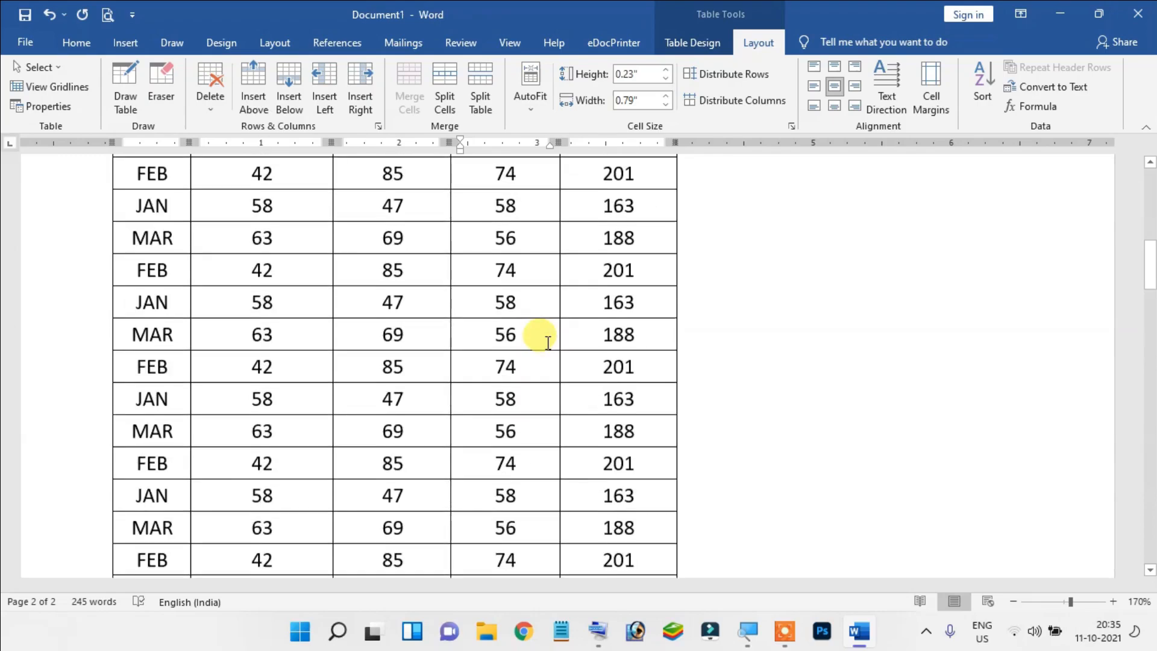
{"action": "scroll", "coordinate": [547, 342], "scroll_direction": "up", "scroll_amount": 10}
{"action": "scroll", "coordinate": [544, 349], "scroll_direction": "down", "scroll_amount": 6}
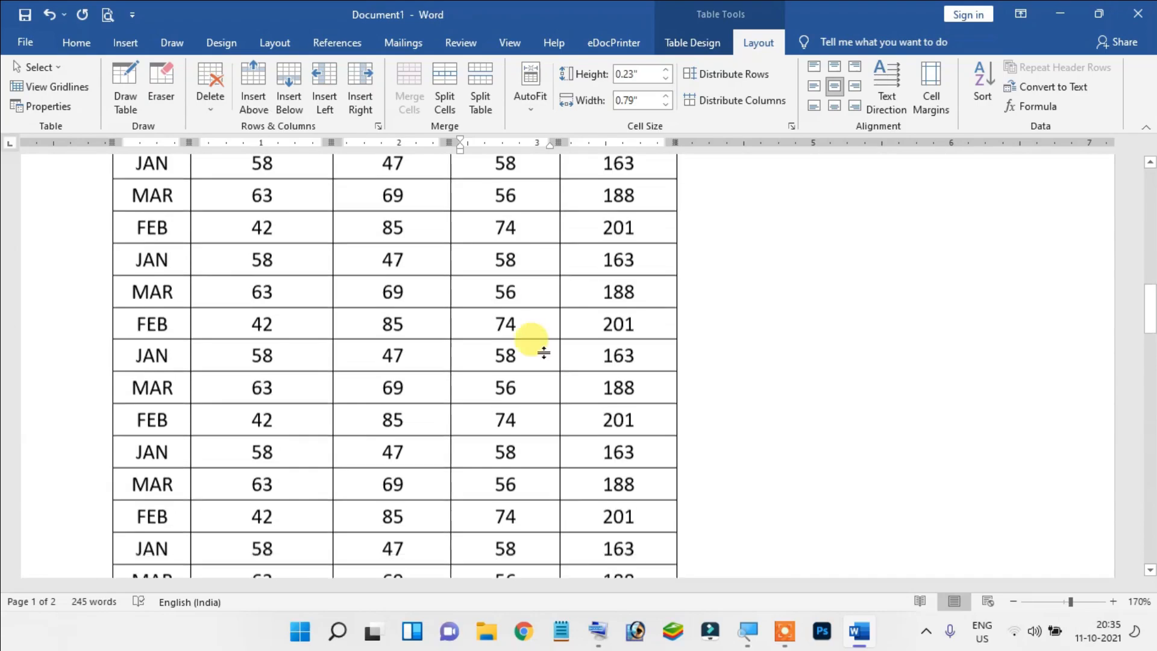
{"action": "scroll", "coordinate": [544, 352], "scroll_direction": "up", "scroll_amount": 6}
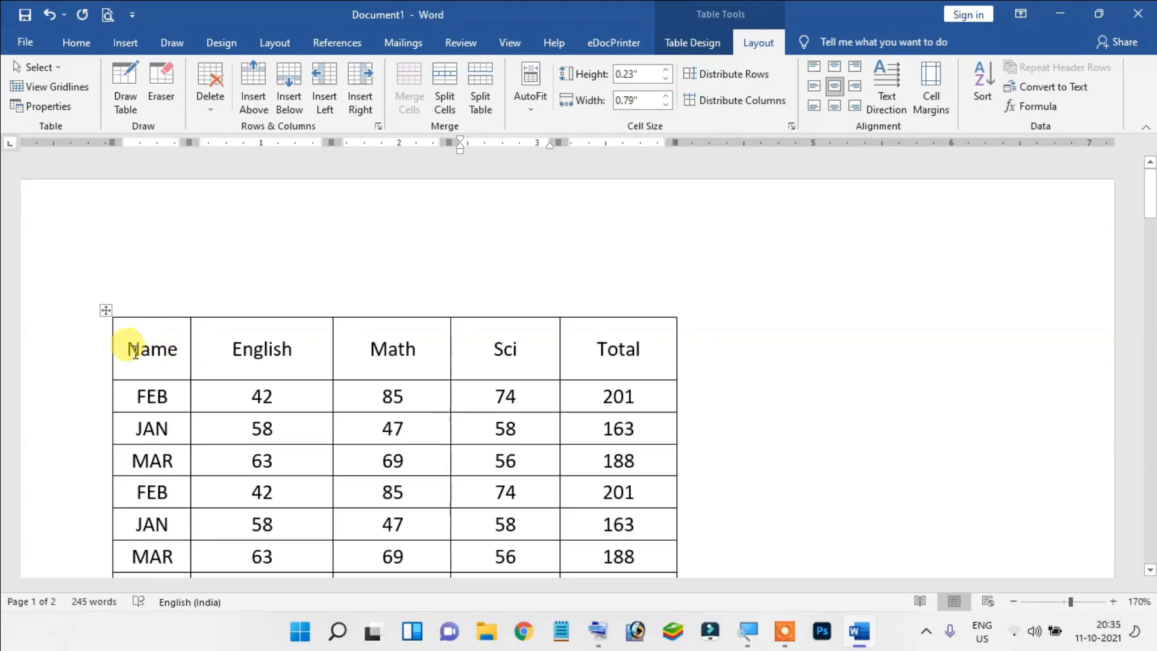
{"action": "left_click_drag", "start_coordinate": [135, 352], "coordinate": [572, 355]}
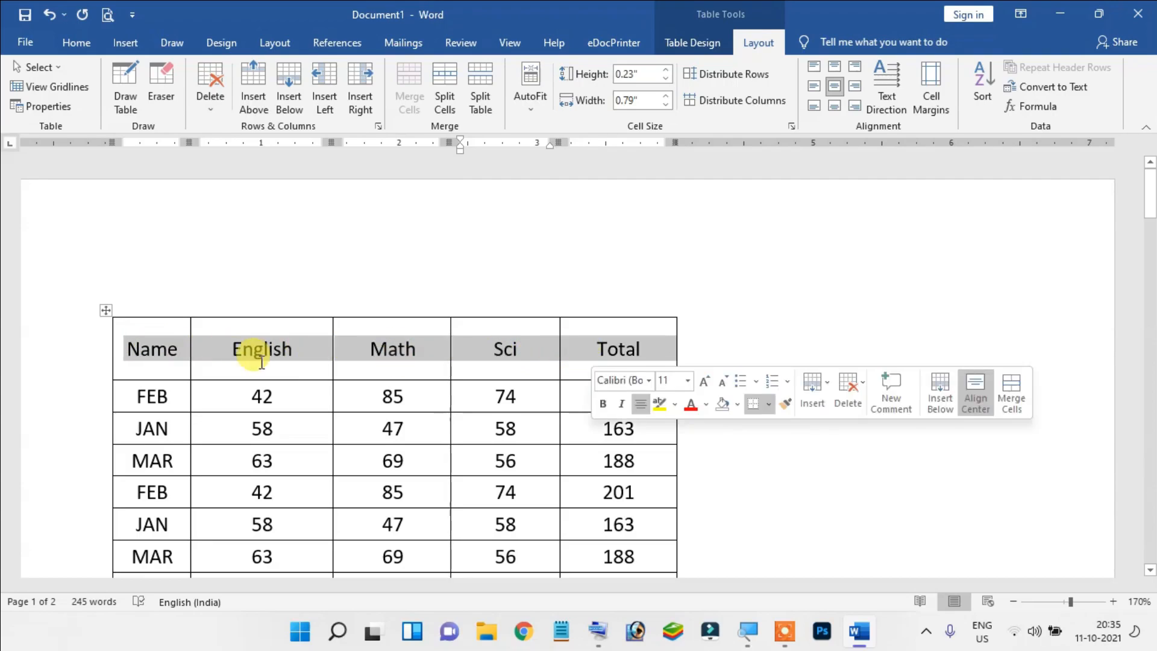
{"action": "left_click", "coordinate": [176, 354]}
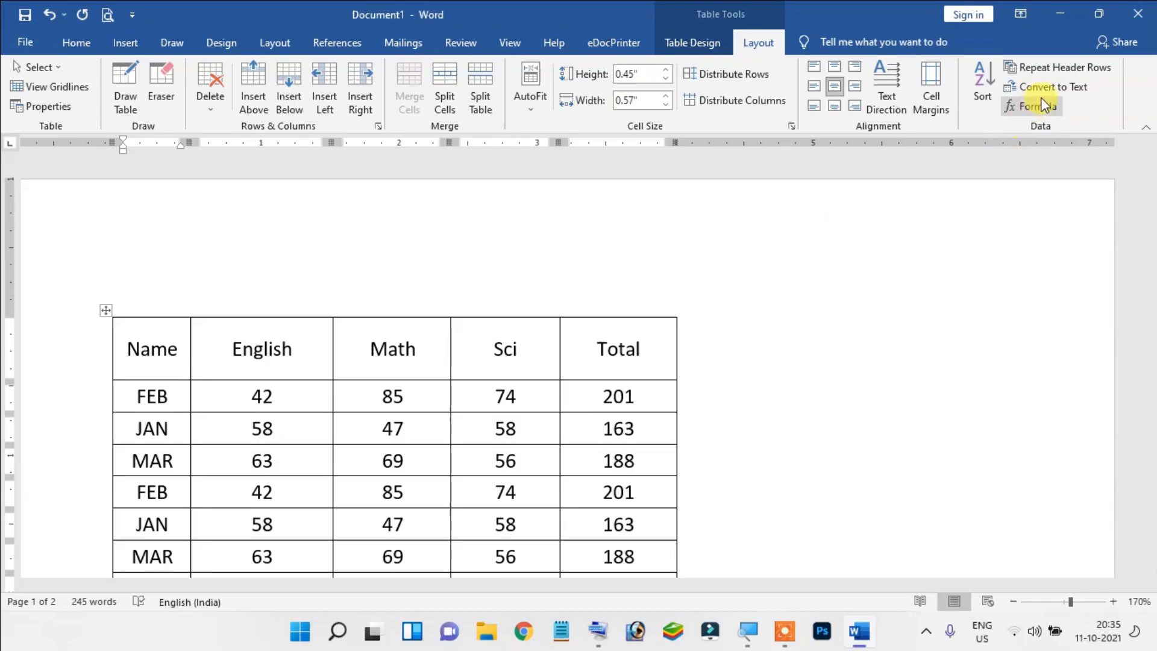
{"action": "left_click", "coordinate": [1061, 70]}
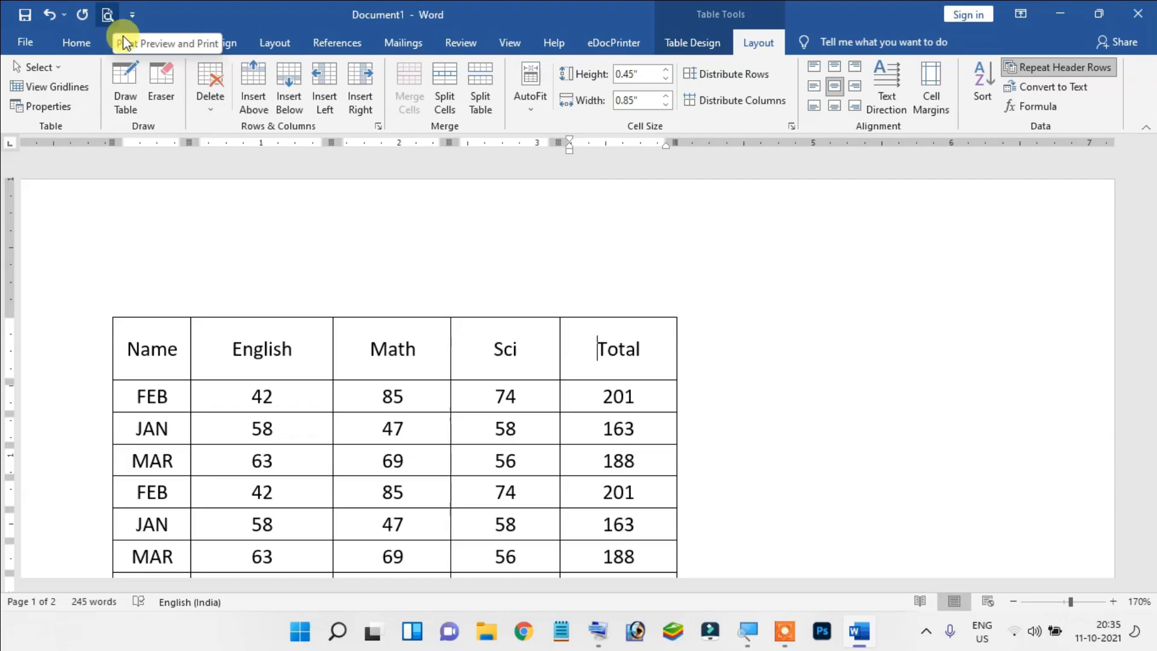
View the table in Read Mode, and return to Print Layout at the header row
{"action": "left_click", "coordinate": [510, 44]}
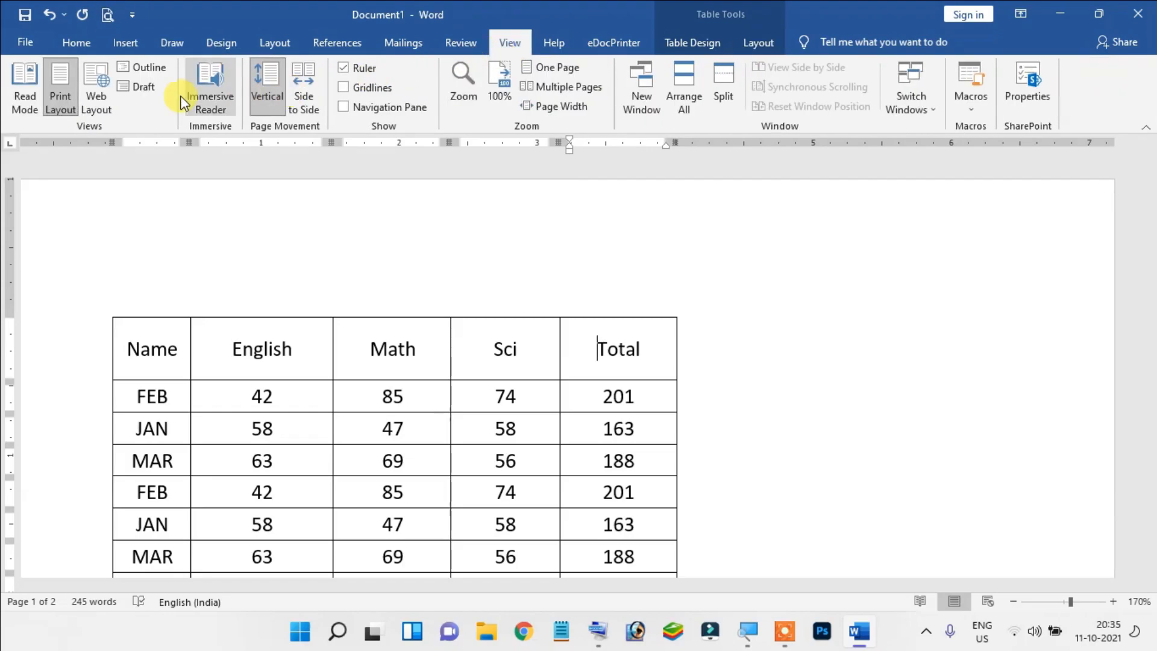
{"action": "left_click", "coordinate": [27, 88]}
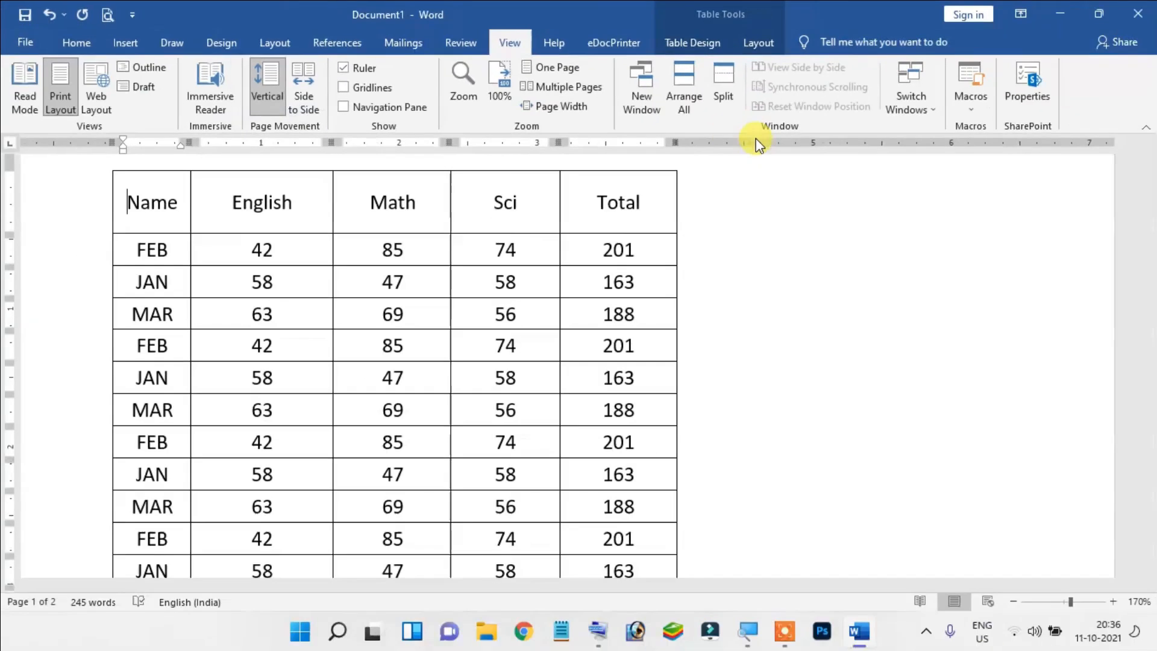
{"action": "scroll", "coordinate": [160, 193], "scroll_direction": "up", "scroll_amount": 3}
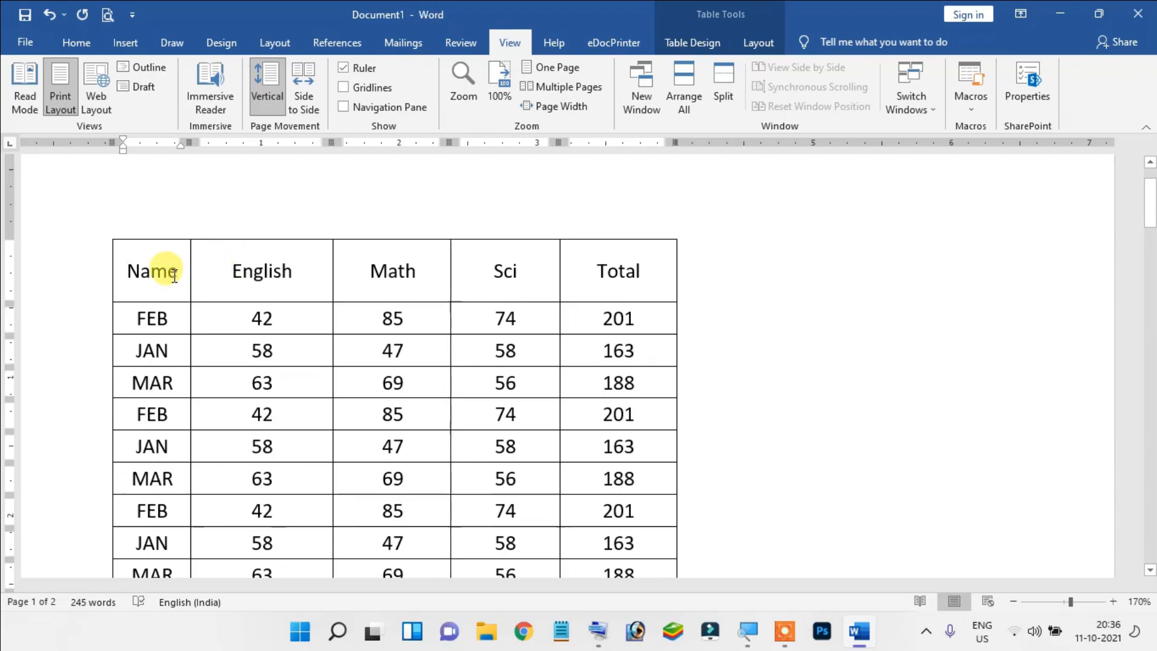
At 140% zoom, examine the header row on page one and the top of the table on page two
{"action": "scroll", "coordinate": [271, 269], "scroll_direction": "down", "scroll_amount": 3, "text": "ctrl"}
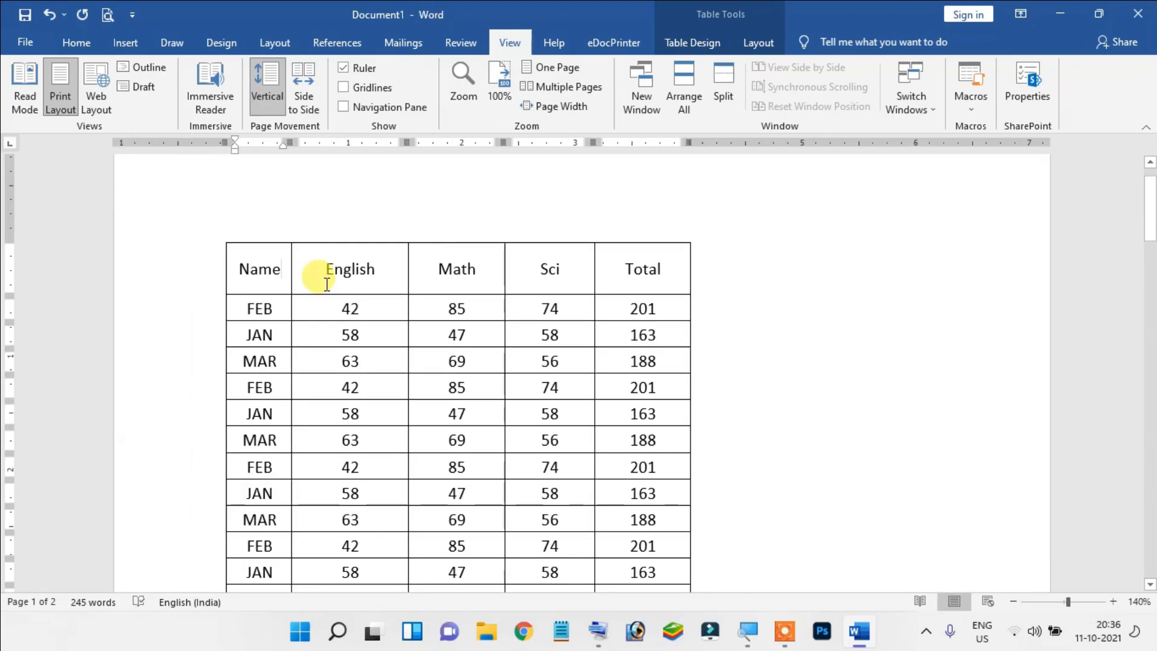
{"action": "left_click_drag", "start_coordinate": [245, 269], "coordinate": [622, 268]}
{"action": "left_click", "coordinate": [624, 270]}
{"action": "scroll", "coordinate": [624, 271], "scroll_direction": "down", "scroll_amount": 6}
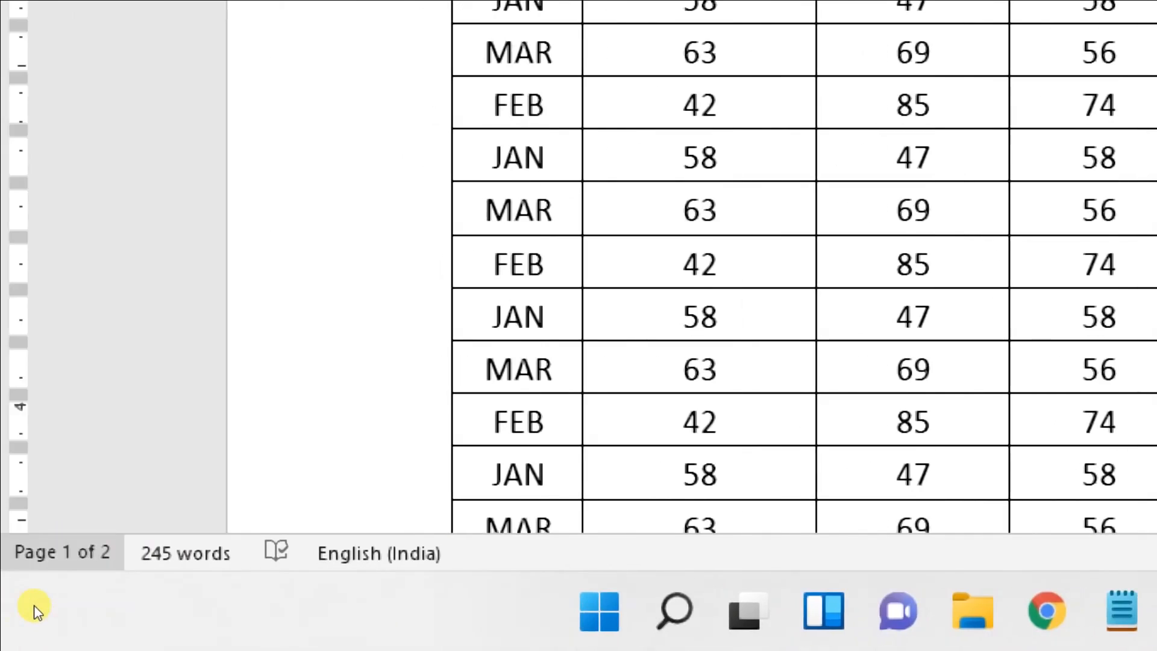
{"action": "scroll", "coordinate": [332, 483], "scroll_direction": "down", "scroll_amount": 3}
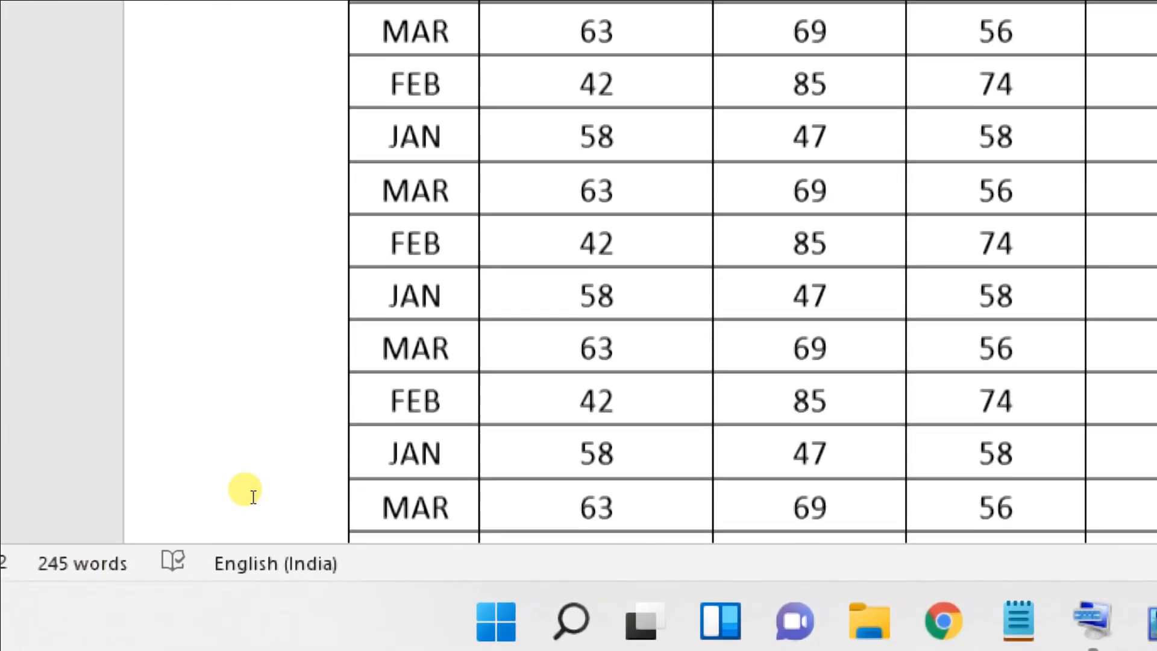
{"action": "scroll", "coordinate": [253, 496], "scroll_direction": "up", "scroll_amount": 5}
{"action": "scroll", "coordinate": [251, 497], "scroll_direction": "down", "scroll_amount": 3}
{"action": "scroll", "coordinate": [248, 500], "scroll_direction": "up", "scroll_amount": 1}
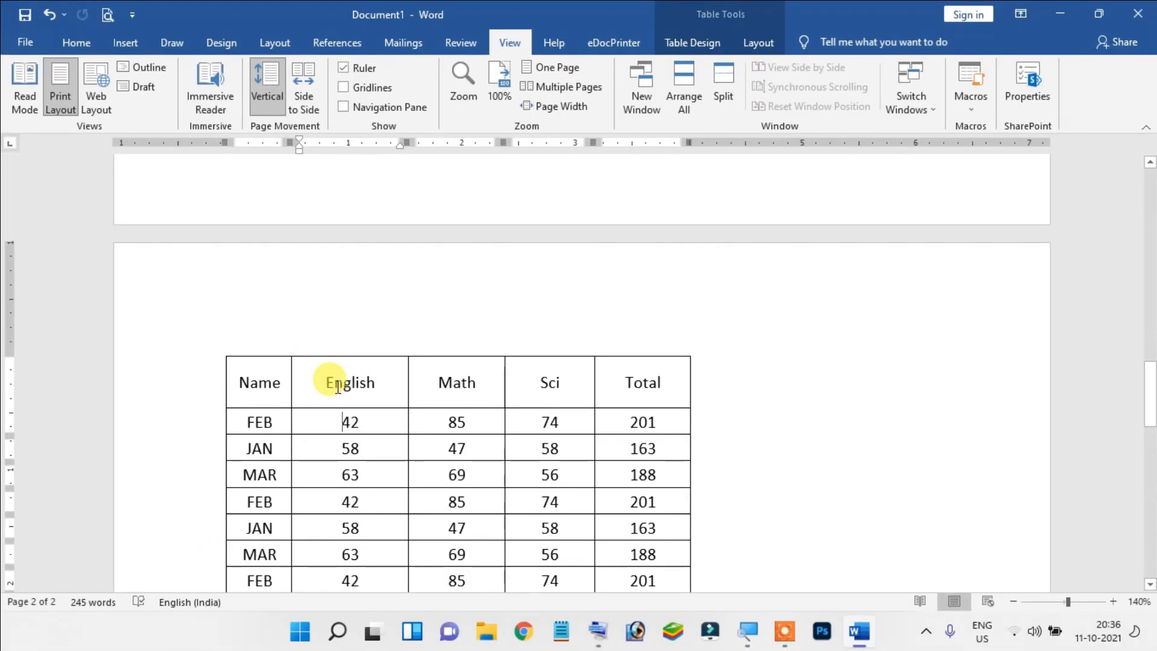
Try to select the repeated header row on page two and place the cursor in its Name and English cells
{"action": "scroll", "coordinate": [391, 265], "scroll_direction": "down", "scroll_amount": 3}
{"action": "left_click_drag", "start_coordinate": [256, 277], "coordinate": [572, 324]}
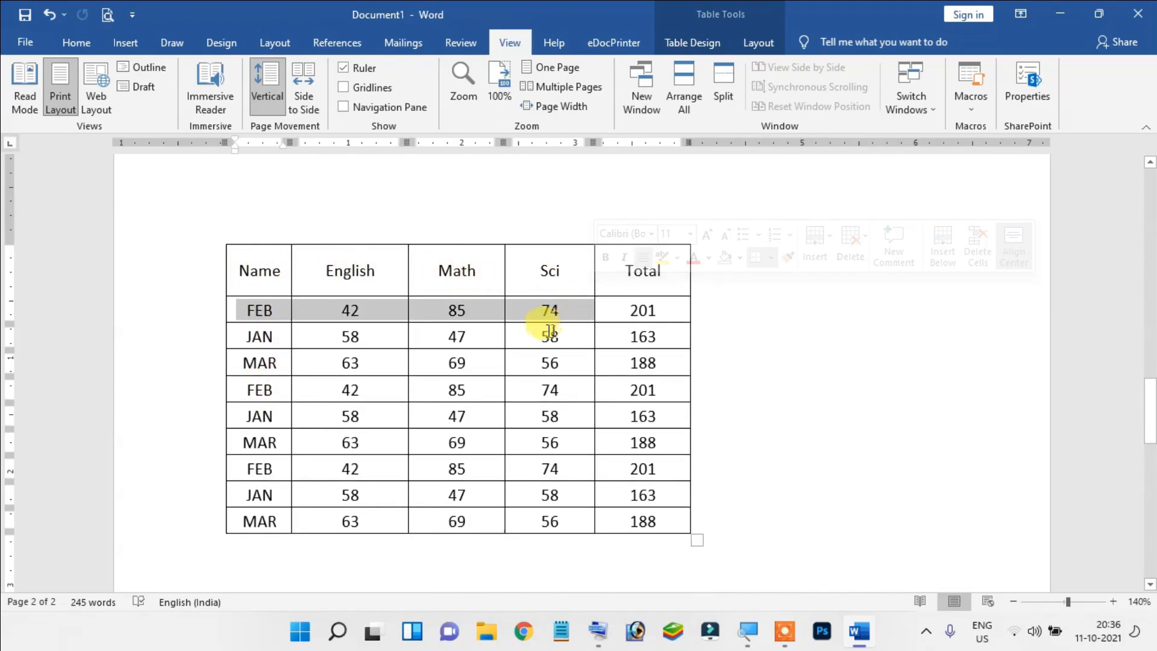
{"action": "double_click", "coordinate": [640, 309]}
{"action": "left_click", "coordinate": [257, 308]}
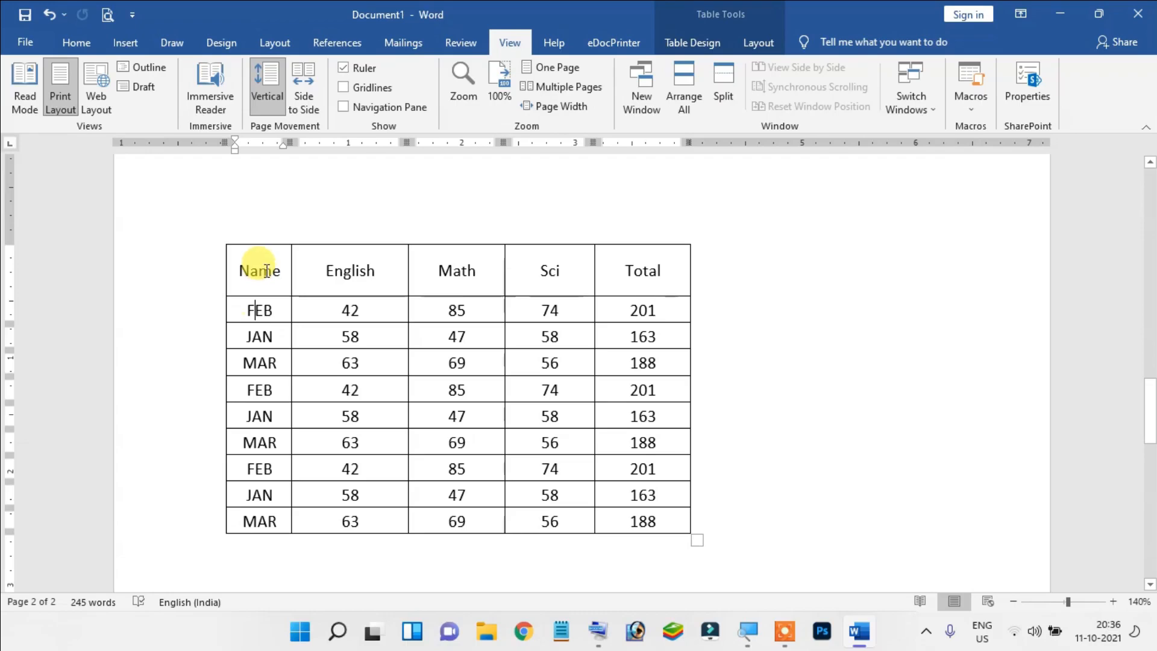
{"action": "left_click", "coordinate": [268, 270]}
{"action": "left_click", "coordinate": [360, 272]}
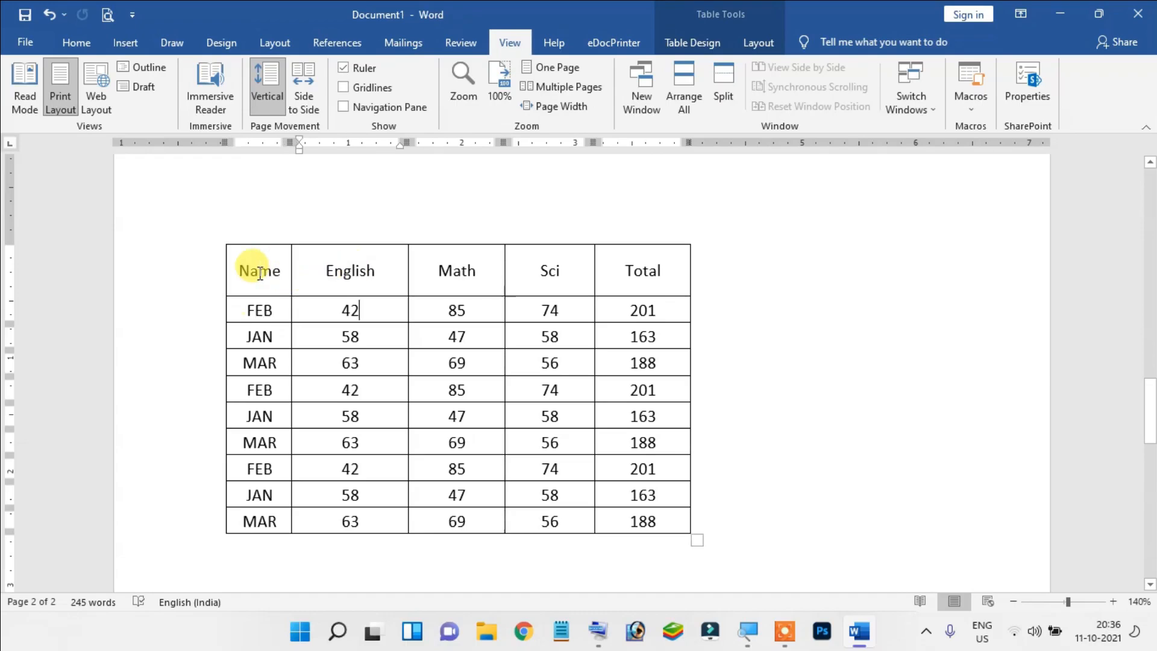
Copy the nine data rows on page two and paste them twice directly below the table
{"action": "scroll", "coordinate": [259, 273], "scroll_direction": "up", "scroll_amount": 10}
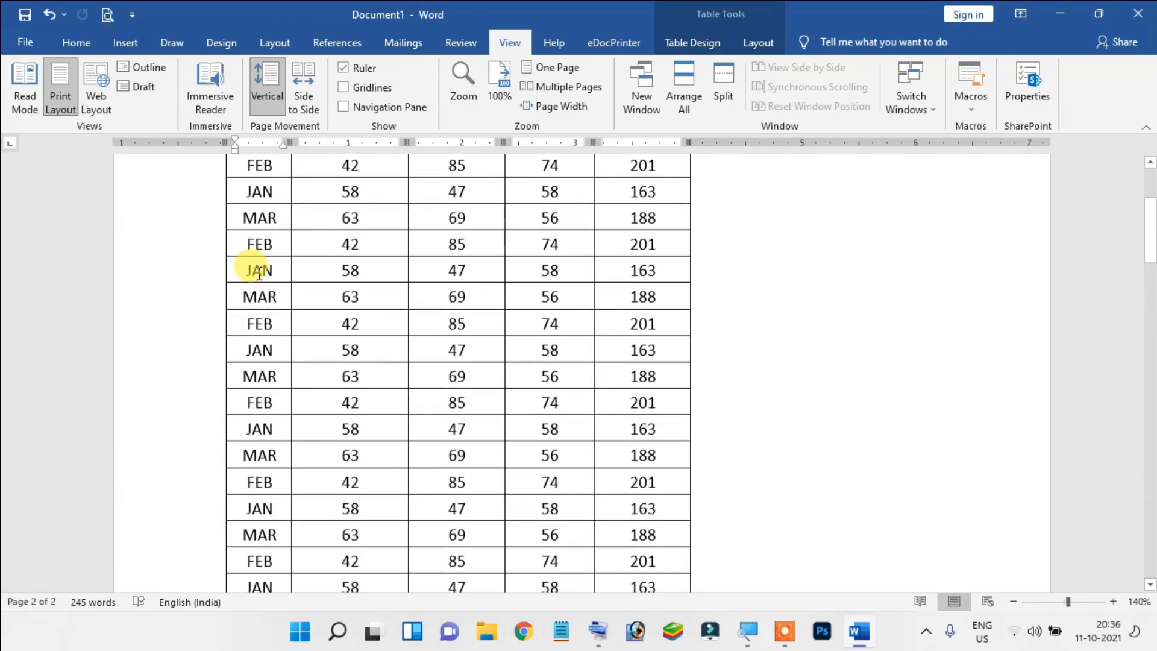
{"action": "scroll", "coordinate": [493, 297], "scroll_direction": "down", "scroll_amount": 8}
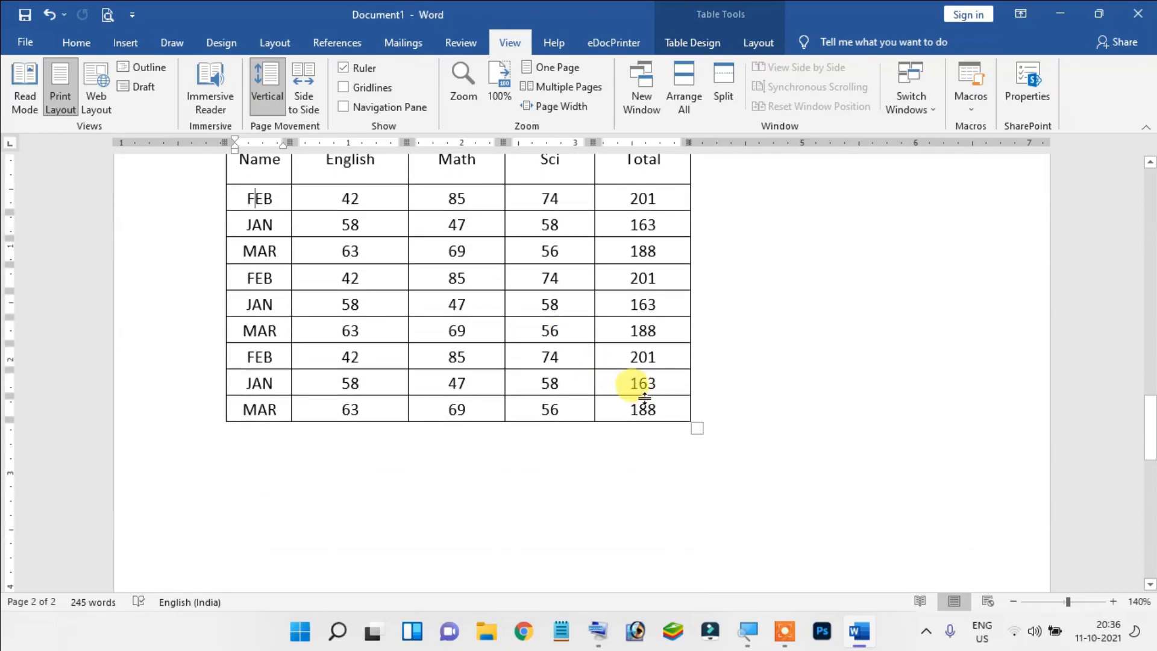
{"action": "left_click_drag", "start_coordinate": [659, 409], "coordinate": [250, 202]}
{"action": "key", "text": "ctrl+c"}
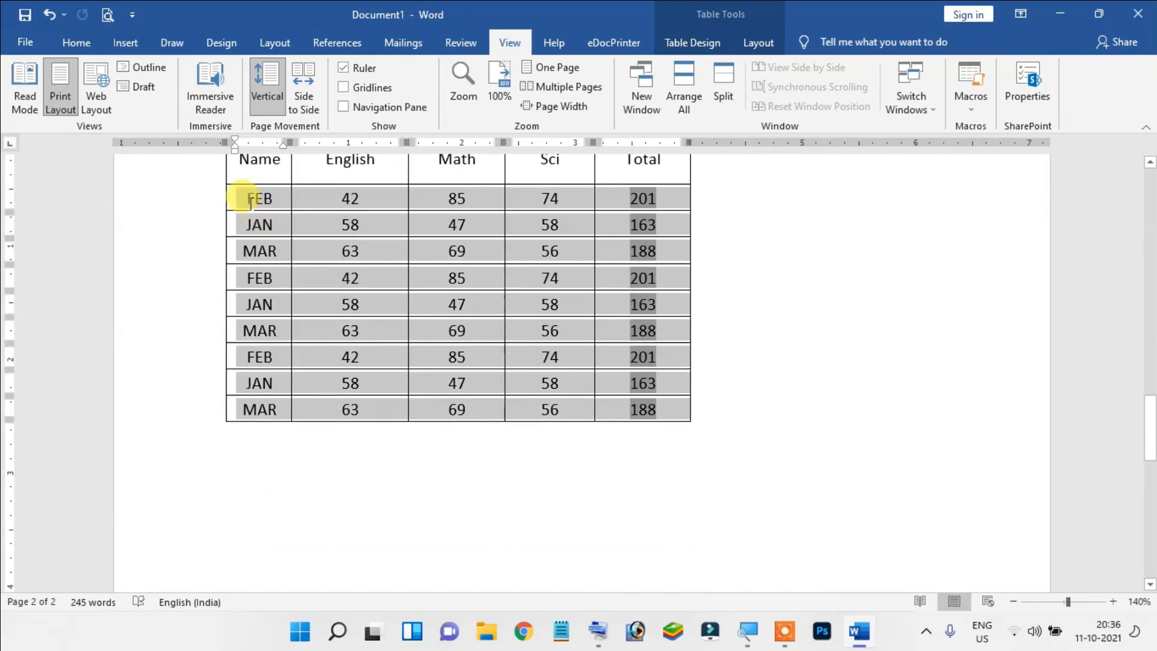
{"action": "left_click", "coordinate": [248, 426]}
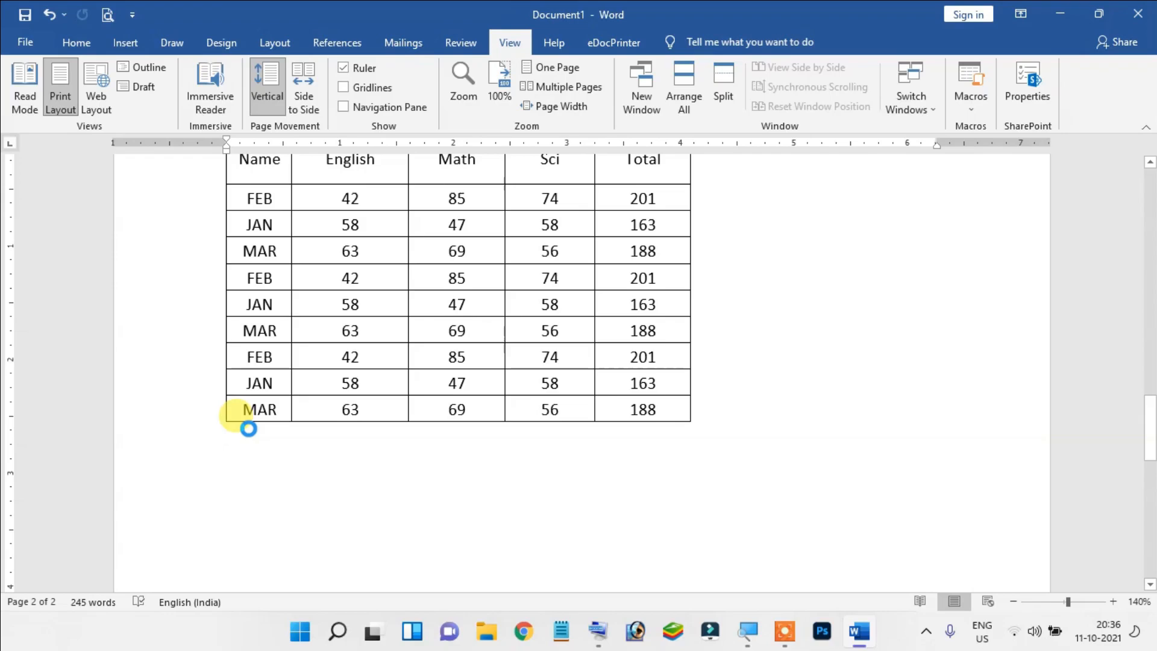
{"action": "key", "text": "ctrl+v"}
{"action": "key", "text": "ctrl+v"}
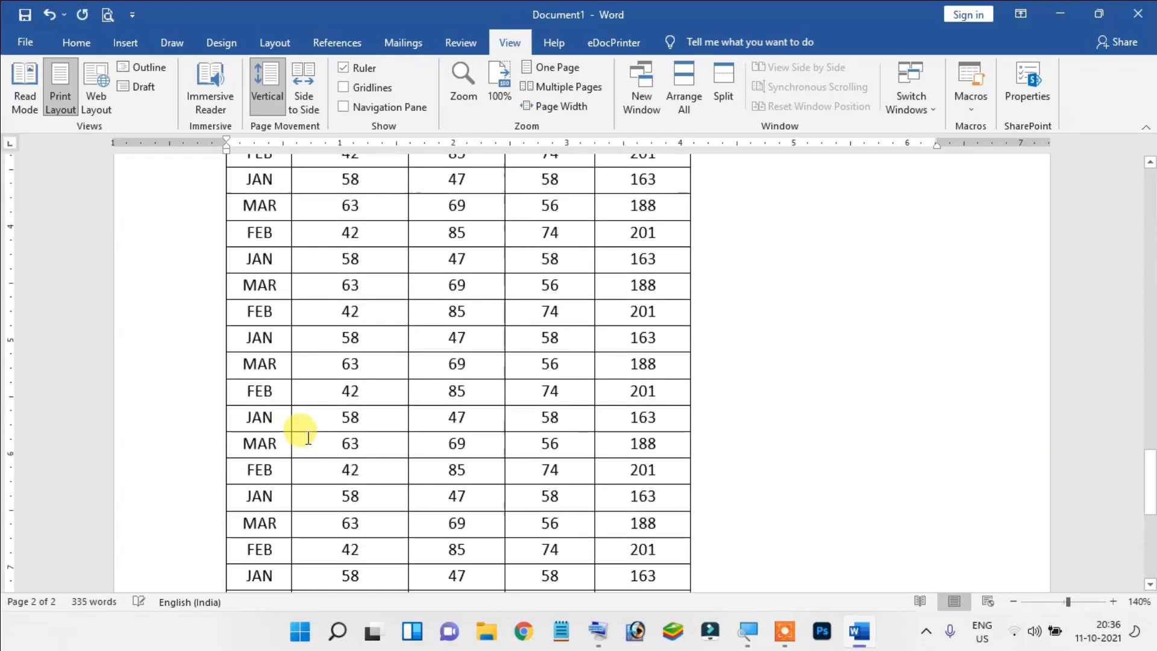
{"action": "scroll", "coordinate": [308, 438], "scroll_direction": "up", "scroll_amount": 5}
{"action": "scroll", "coordinate": [308, 438], "scroll_direction": "down", "scroll_amount": 3}
{"action": "scroll", "coordinate": [306, 438], "scroll_direction": "down", "scroll_amount": 5}
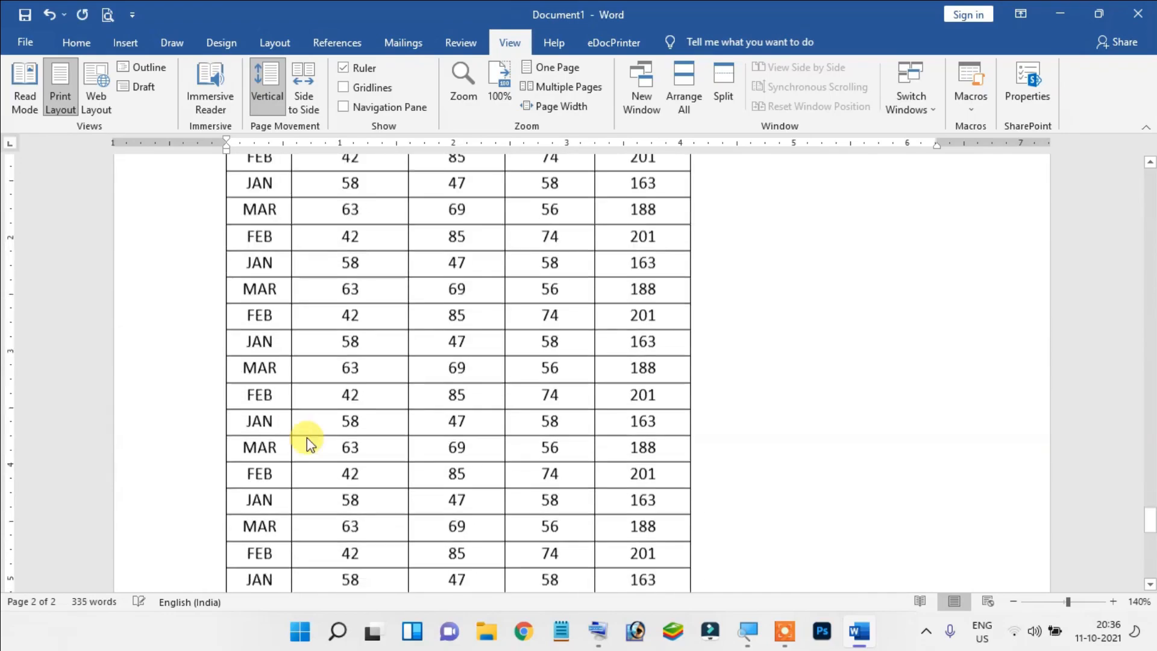
{"action": "scroll", "coordinate": [308, 438], "scroll_direction": "down", "scroll_amount": 1}
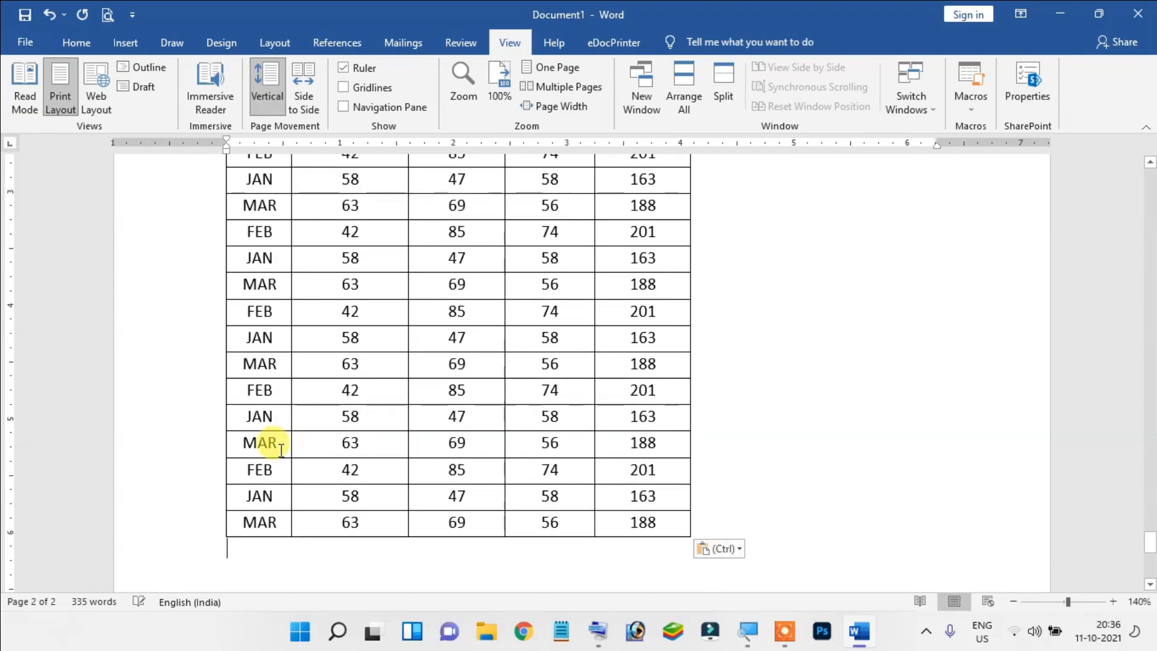
Return from the last page to the start of the document and place the cursor in the Name header cell at 150% zoom
{"action": "left_click", "coordinate": [278, 489]}
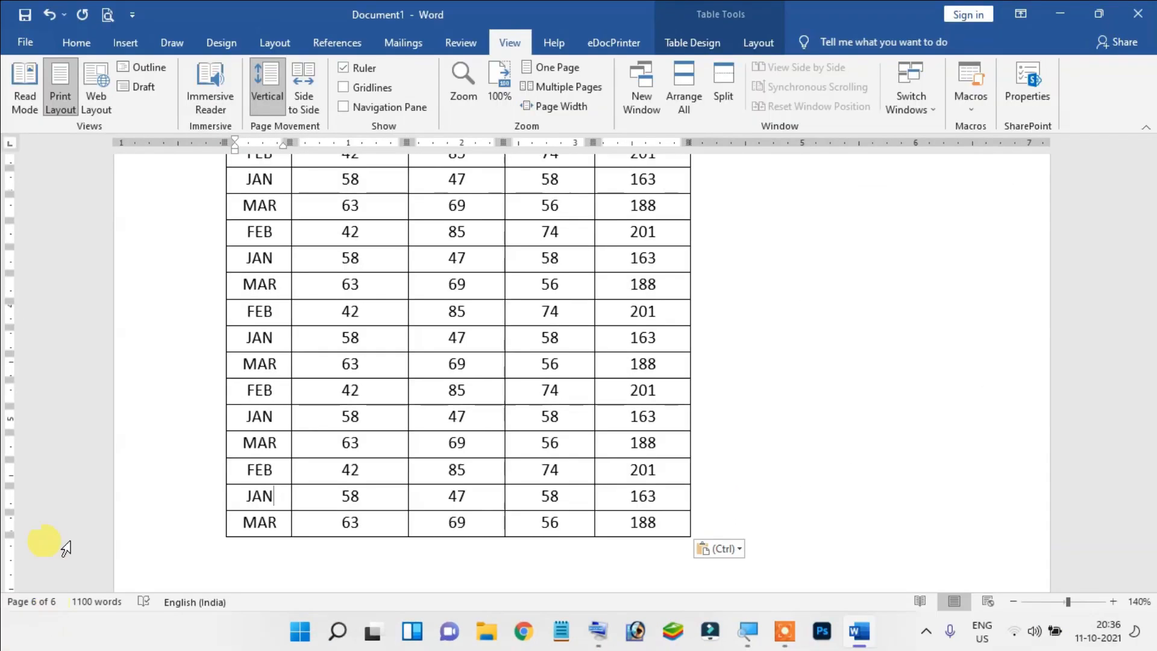
{"action": "left_click", "coordinate": [289, 468]}
{"action": "scroll", "coordinate": [292, 457], "scroll_direction": "up", "scroll_amount": 10}
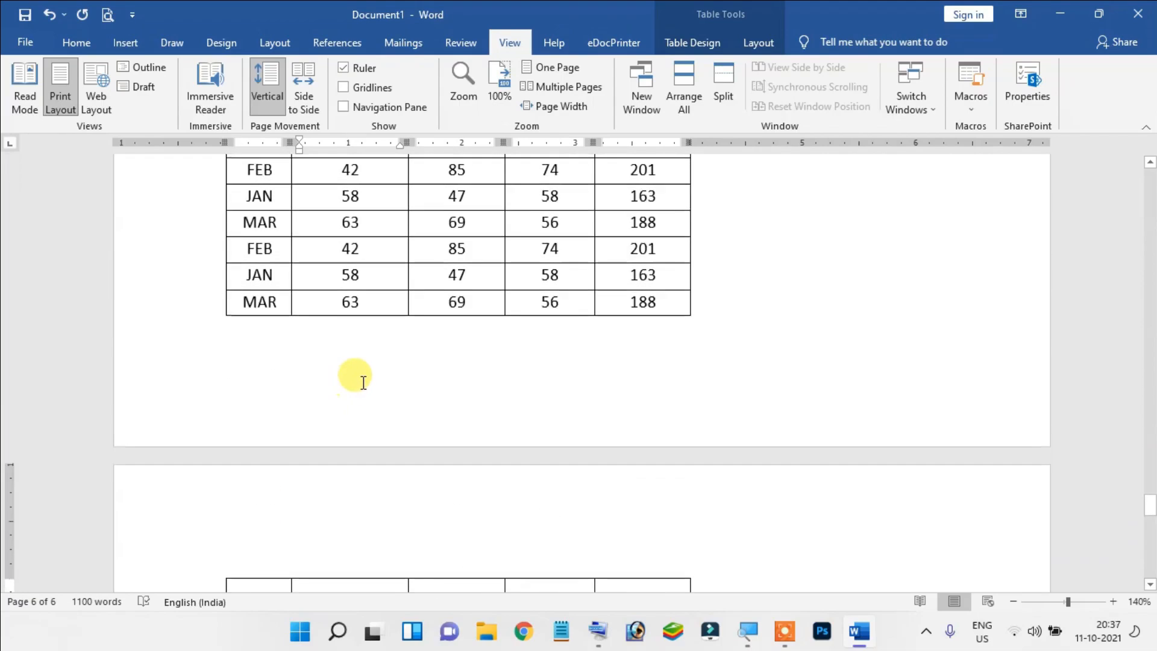
{"action": "key", "text": "ctrl+Home"}
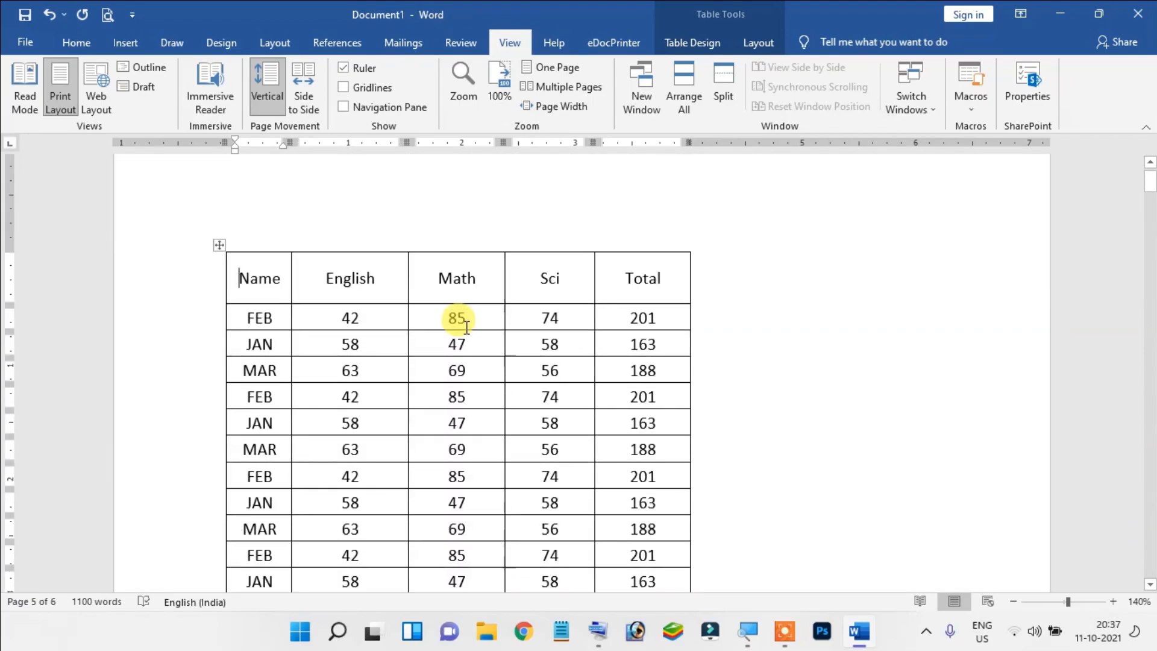
{"action": "left_click", "coordinate": [270, 276]}
{"action": "scroll", "coordinate": [270, 276], "scroll_direction": "up", "scroll_amount": 1}
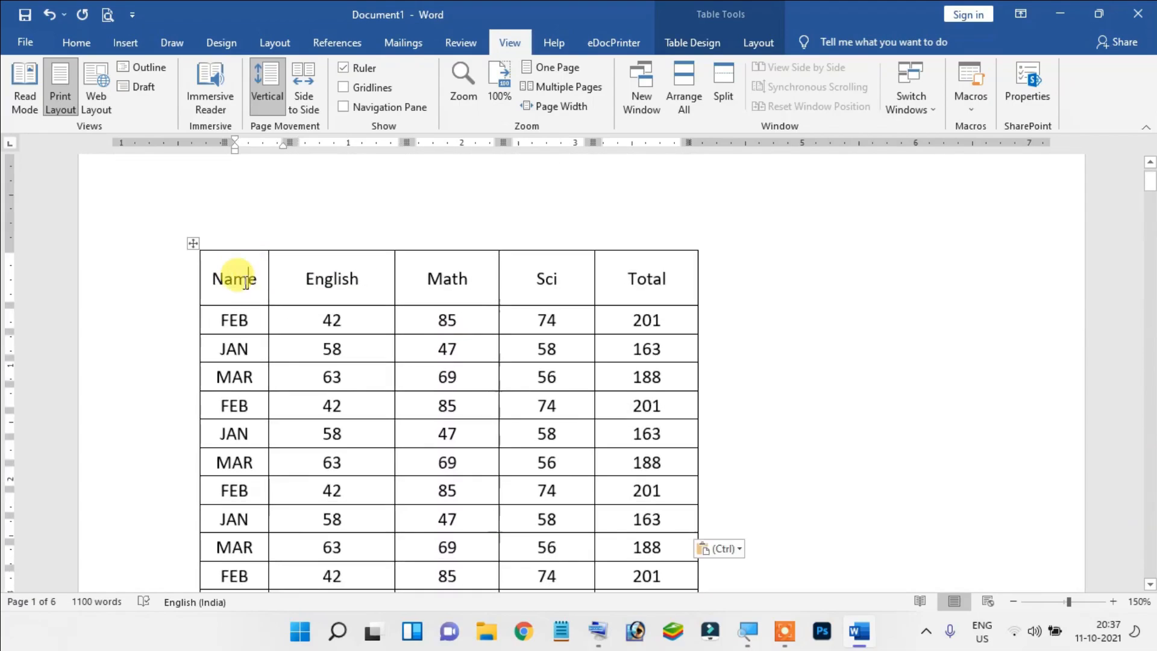
Examine the top of the table on pages two, three and four for the repeated header row
{"action": "scroll", "coordinate": [322, 279], "scroll_direction": "down", "scroll_amount": 15}
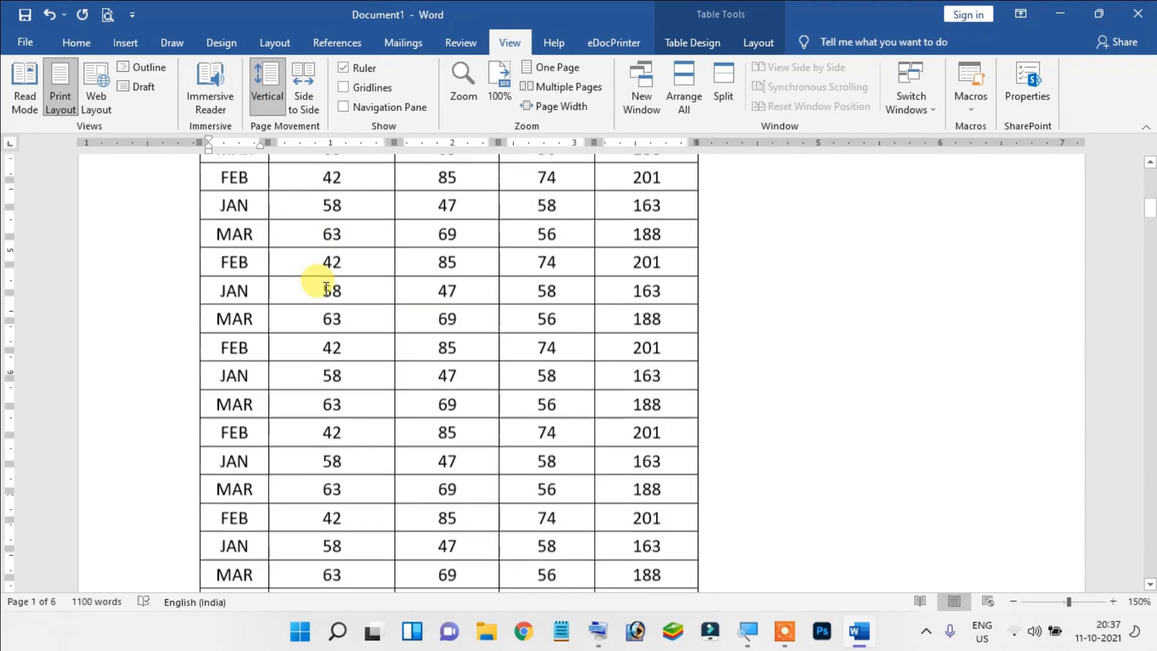
{"action": "scroll", "coordinate": [323, 284], "scroll_direction": "down", "scroll_amount": 6}
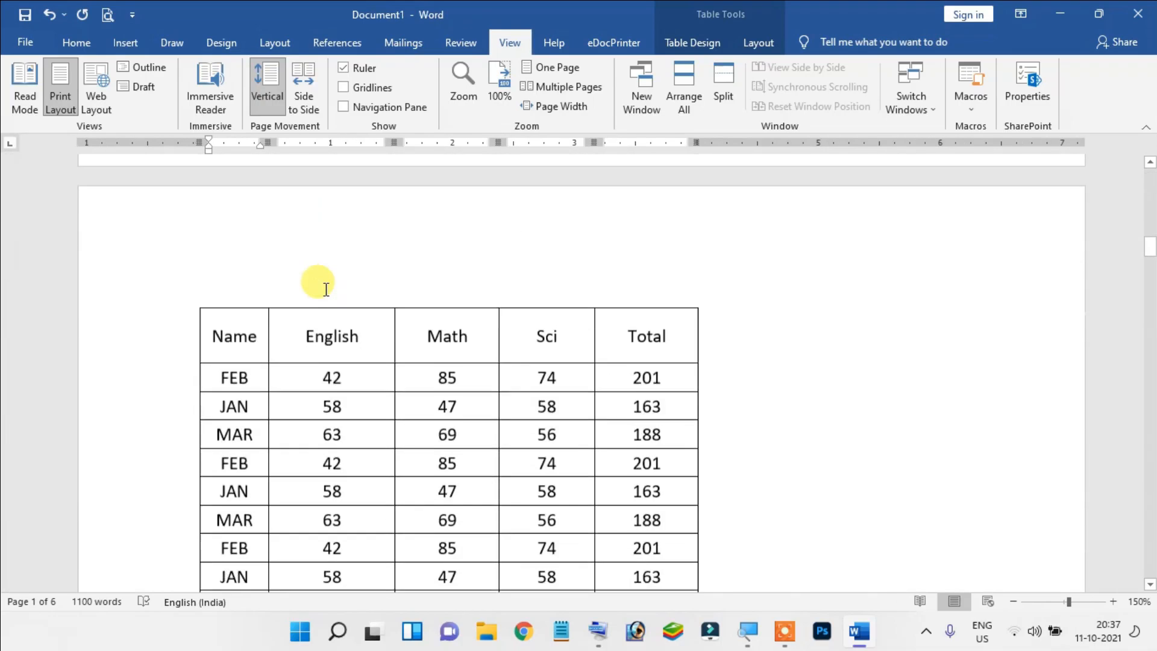
{"action": "scroll", "coordinate": [247, 335], "scroll_direction": "down", "scroll_amount": 17}
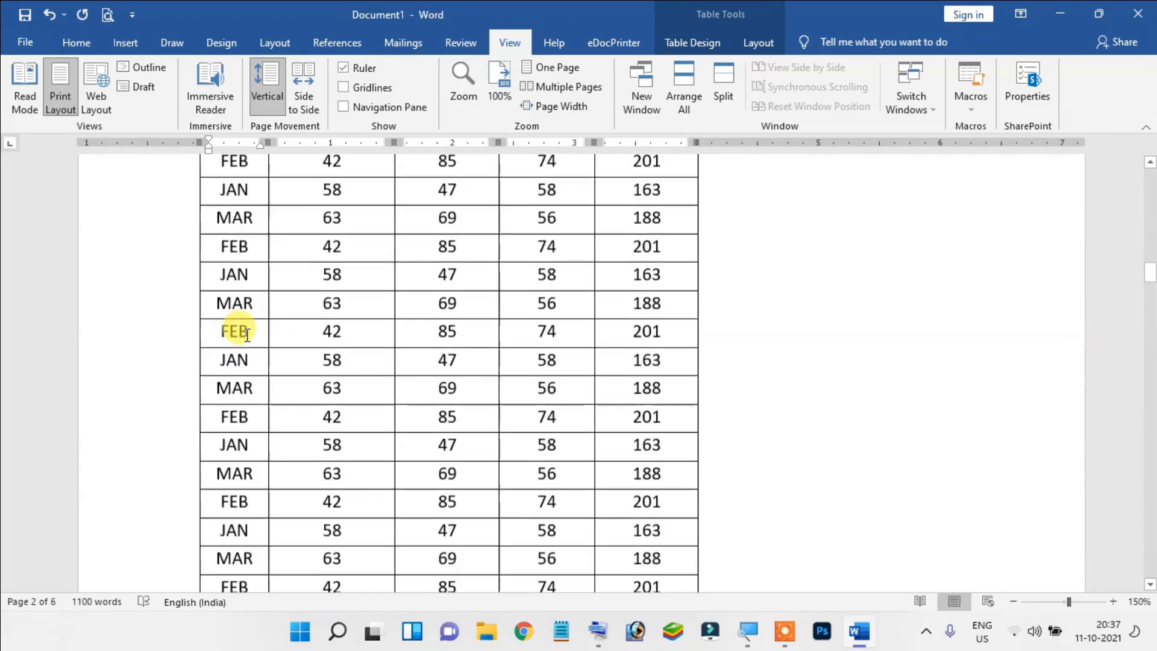
{"action": "scroll", "coordinate": [252, 338], "scroll_direction": "down", "scroll_amount": 14}
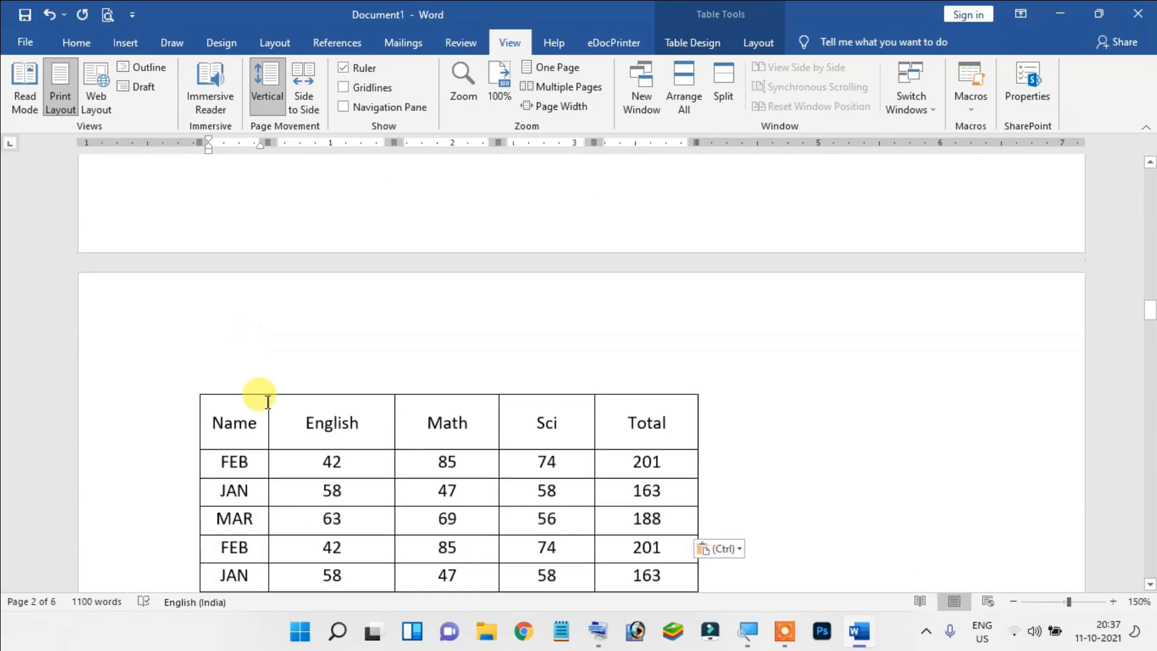
{"action": "scroll", "coordinate": [243, 331], "scroll_direction": "down", "scroll_amount": 20}
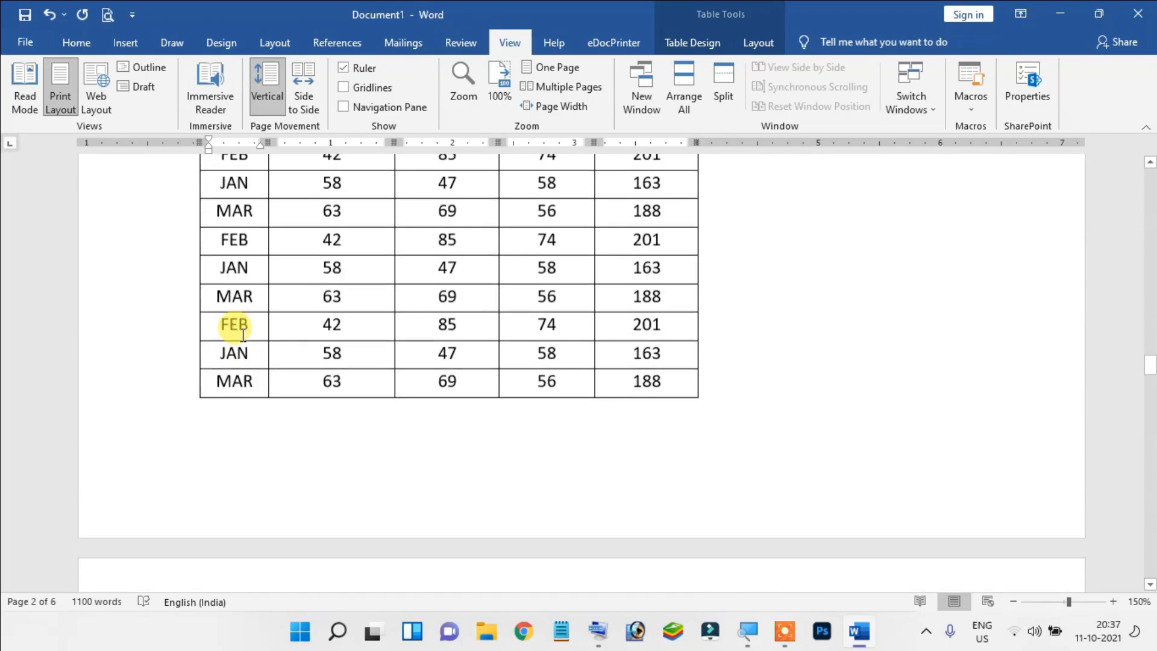
{"action": "scroll", "coordinate": [243, 335], "scroll_direction": "down", "scroll_amount": 1}
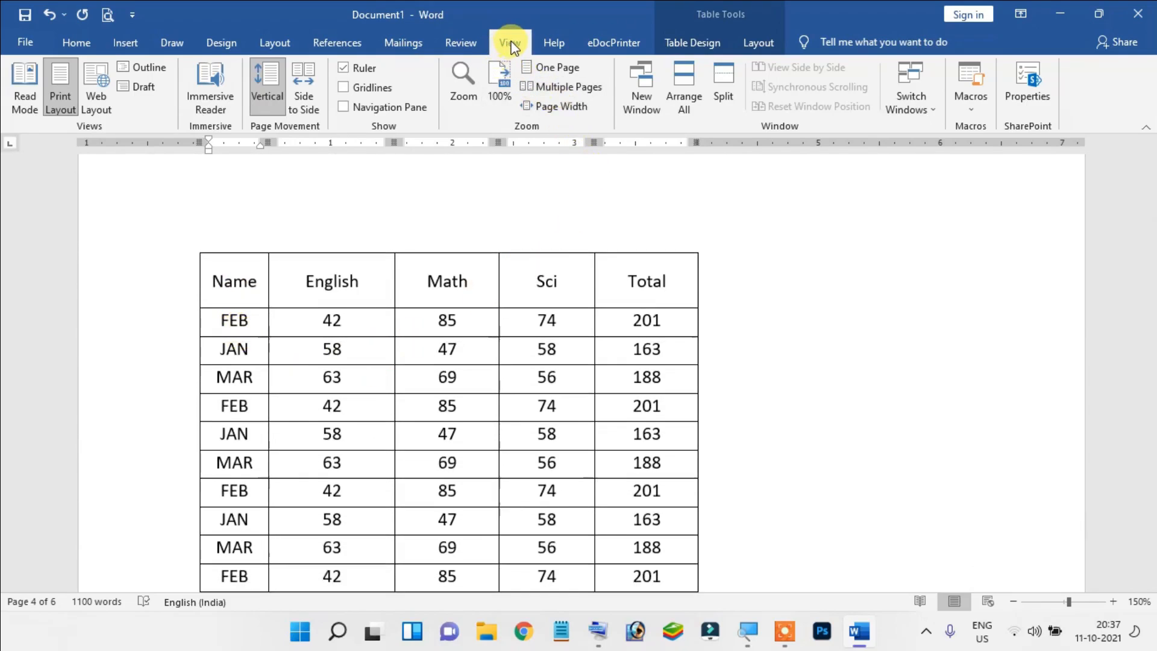
Look through the extended table's pages in Read Mode, and return to Print Layout
{"action": "left_click", "coordinate": [34, 84]}
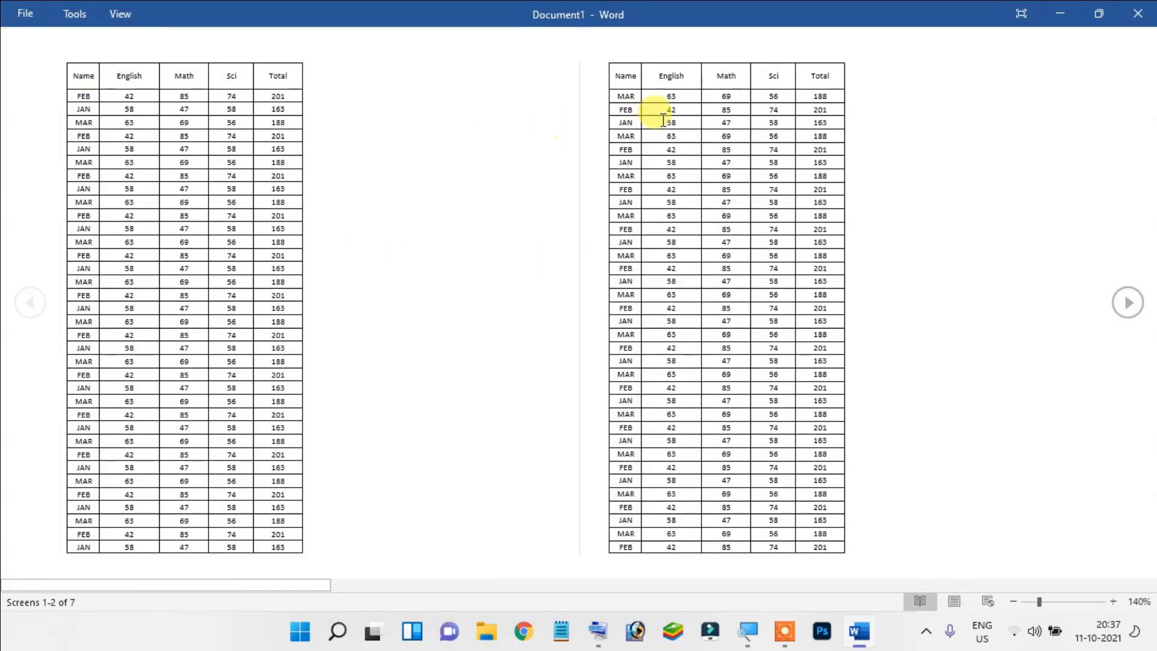
{"action": "scroll", "coordinate": [661, 271], "scroll_direction": "down", "scroll_amount": 3}
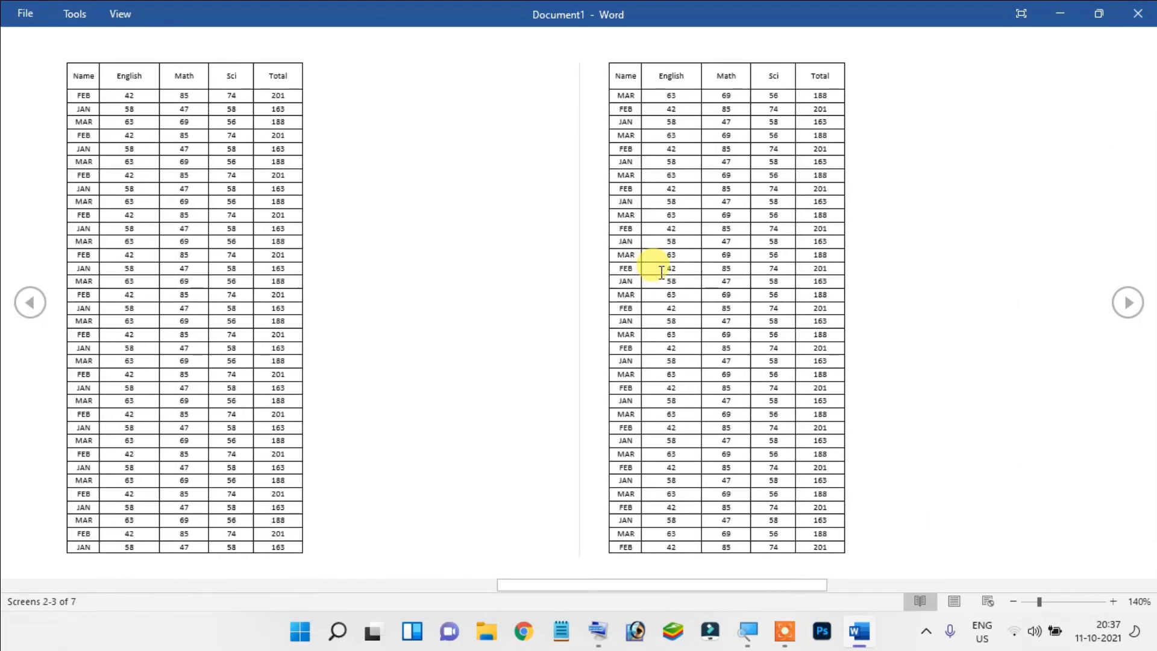
{"action": "scroll", "coordinate": [661, 272], "scroll_direction": "down", "scroll_amount": 4}
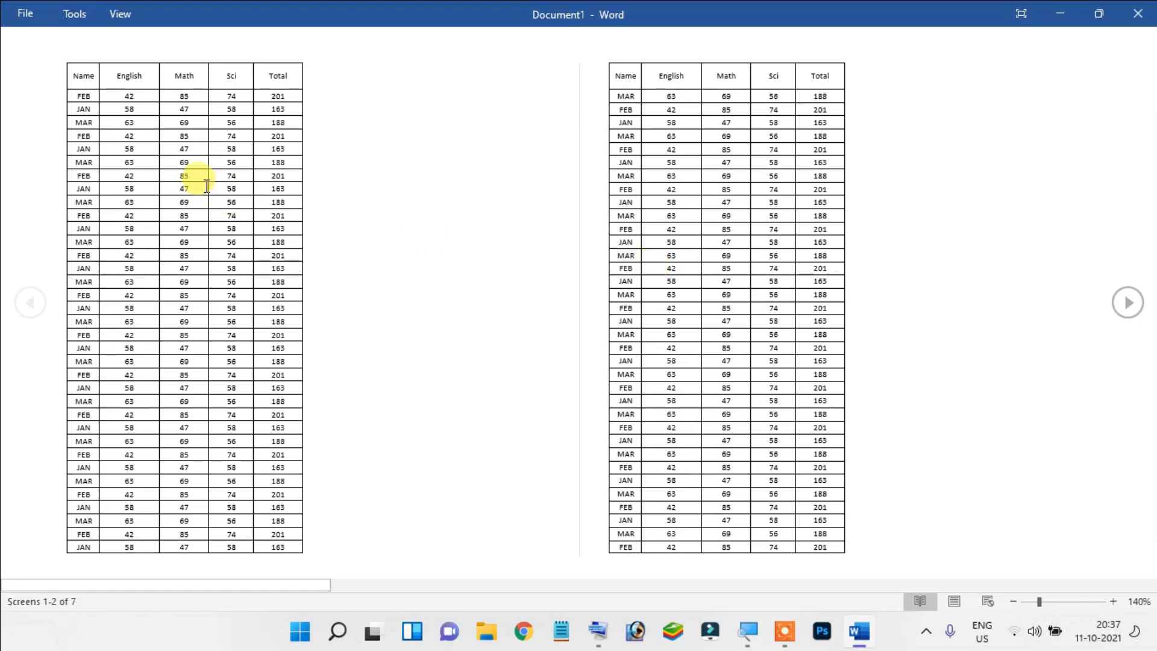
{"action": "key", "text": "Escape"}
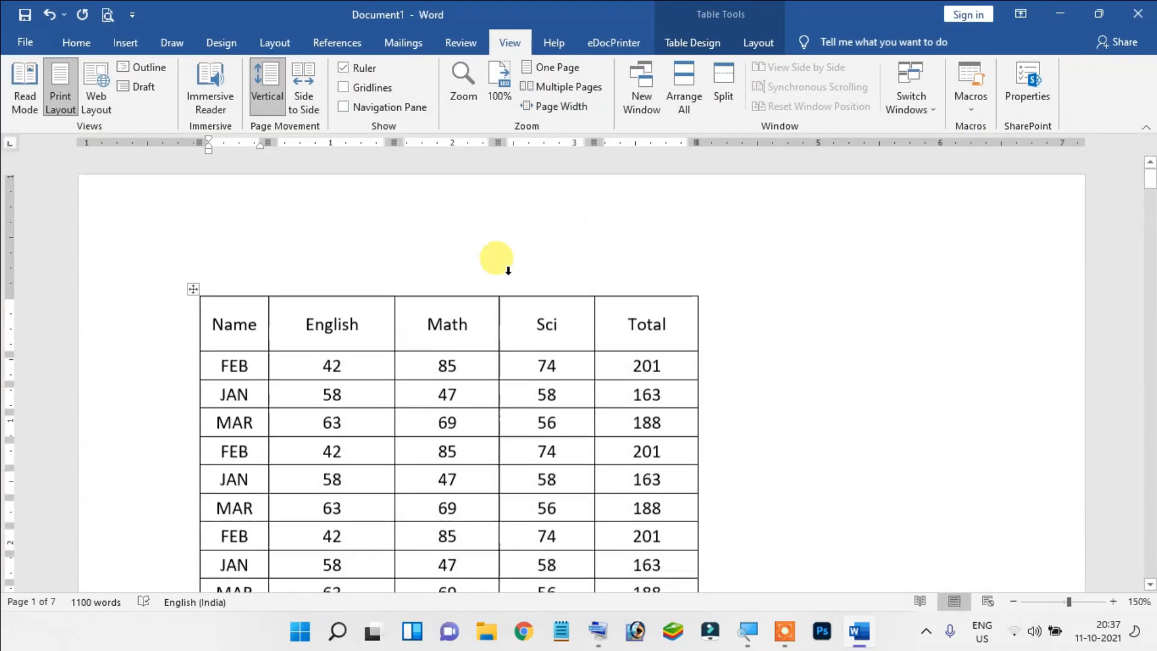
Turn off header row repetition for the table and check the top of the table on the following pages
{"action": "left_click", "coordinate": [279, 337]}
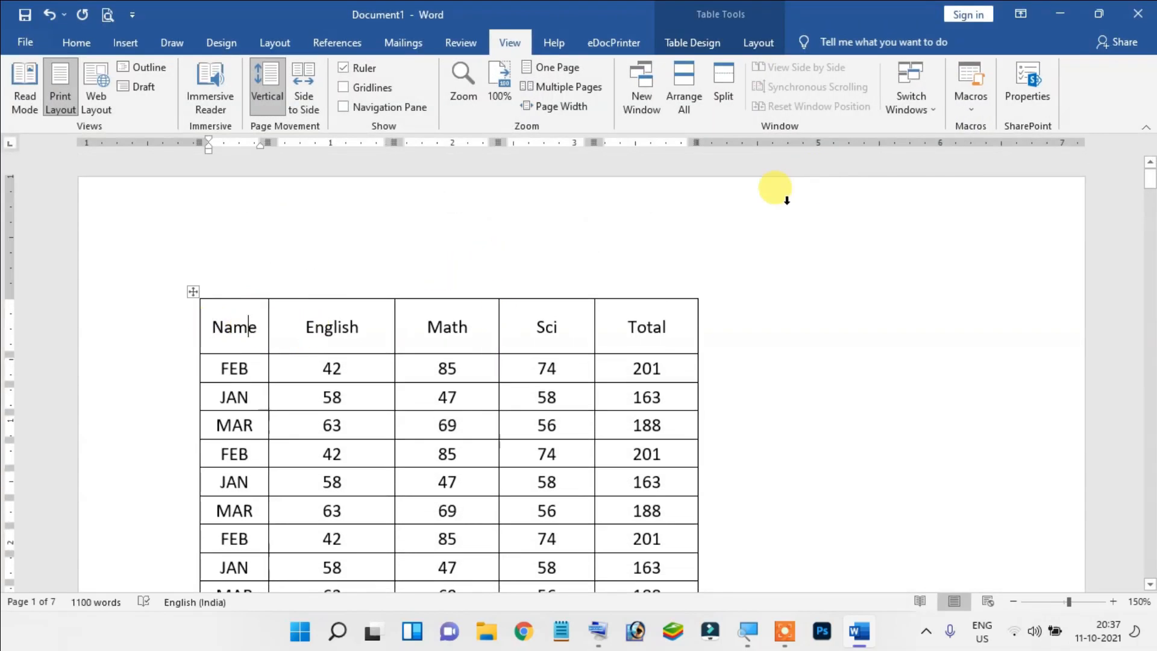
{"action": "left_click", "coordinate": [756, 44]}
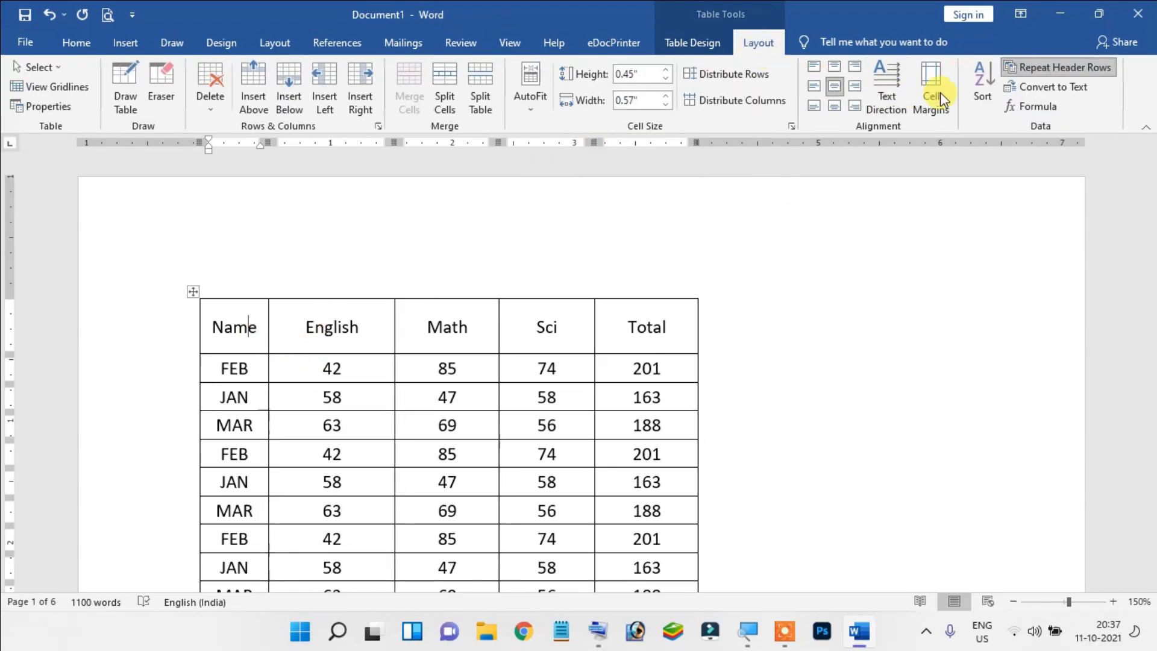
{"action": "left_click", "coordinate": [1035, 67]}
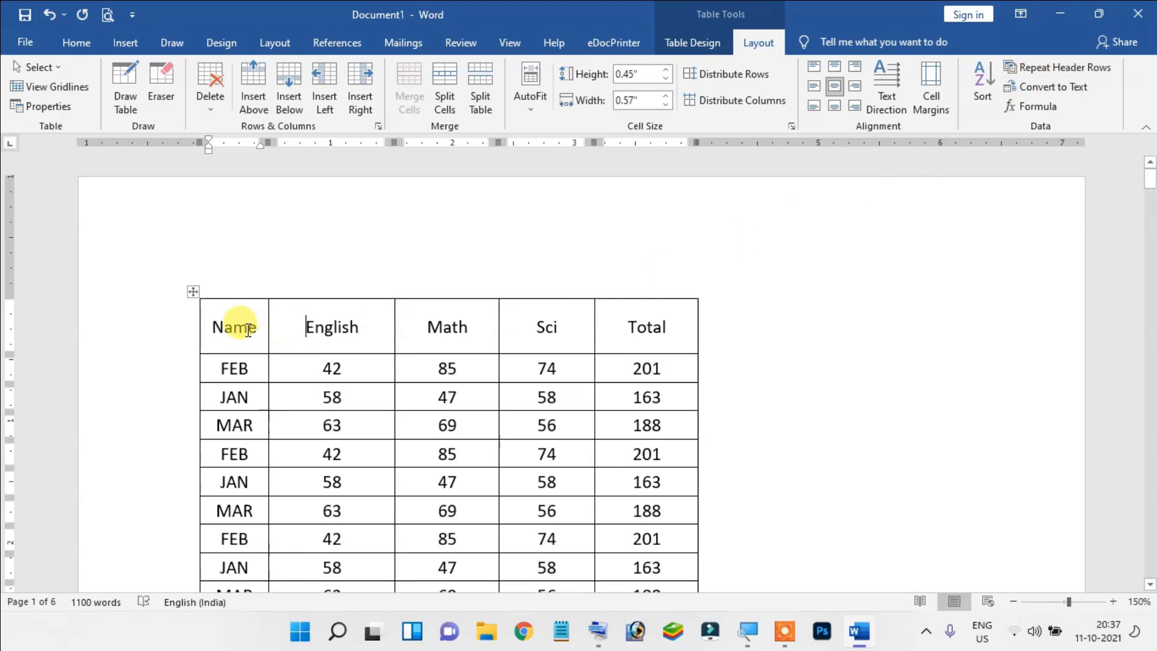
{"action": "scroll", "coordinate": [247, 329], "scroll_direction": "down", "scroll_amount": 15}
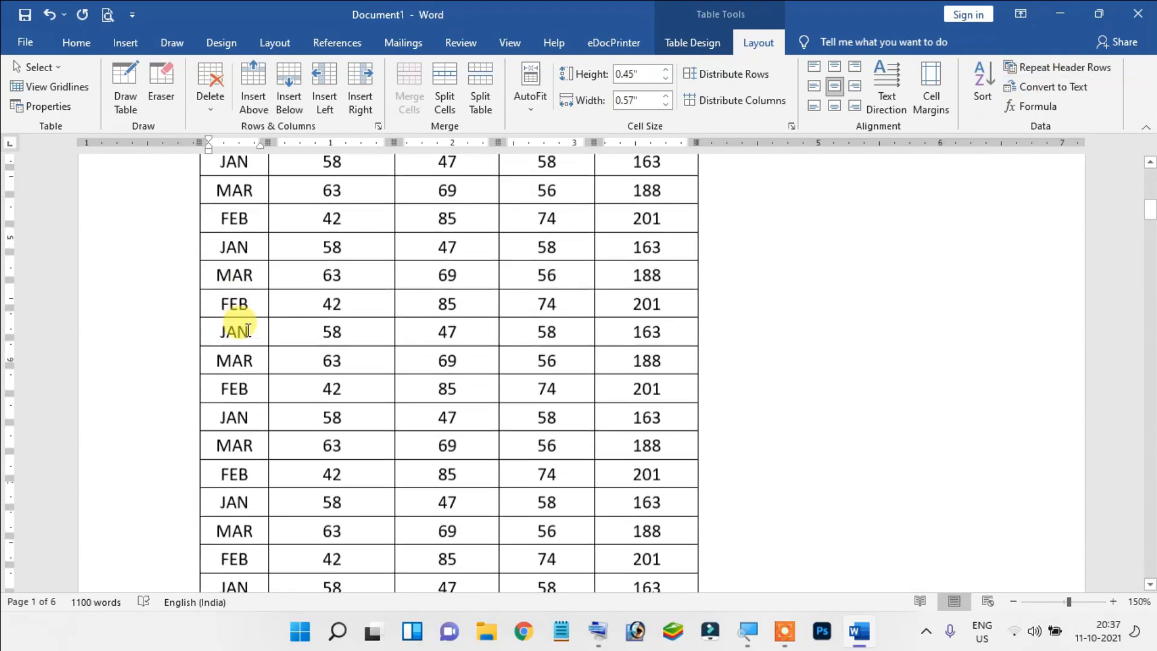
{"action": "scroll", "coordinate": [244, 326], "scroll_direction": "down", "scroll_amount": 10}
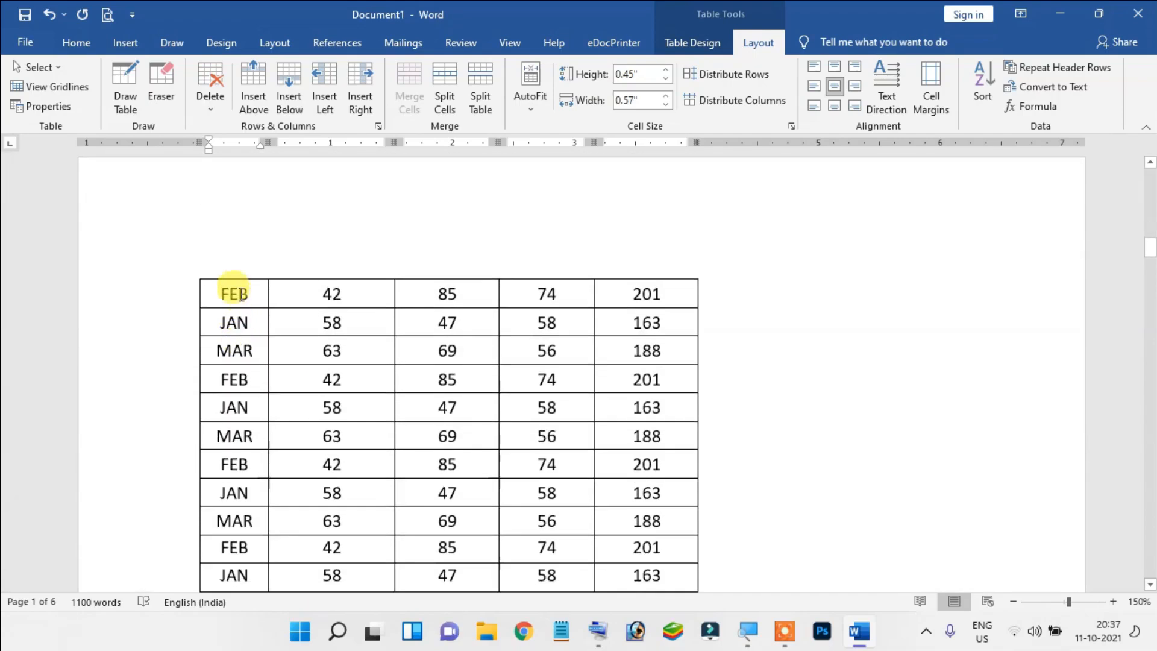
{"action": "scroll", "coordinate": [563, 259], "scroll_direction": "down", "scroll_amount": 6}
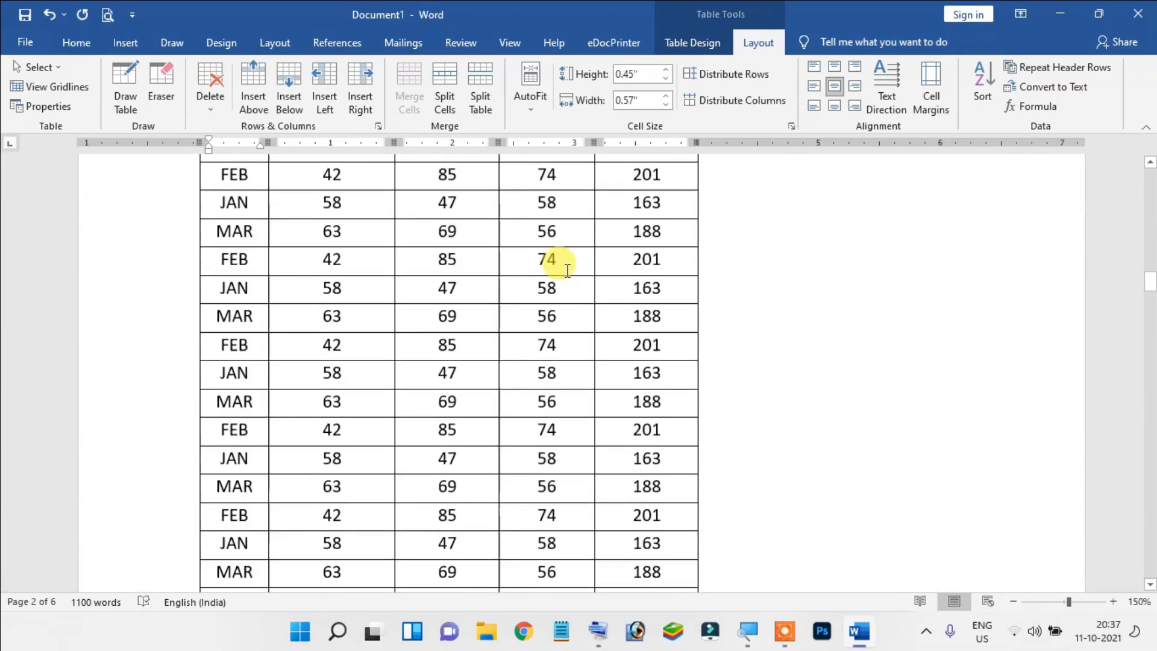
{"action": "scroll", "coordinate": [542, 289], "scroll_direction": "down", "scroll_amount": 4}
{"action": "scroll", "coordinate": [262, 365], "scroll_direction": "down", "scroll_amount": 5}
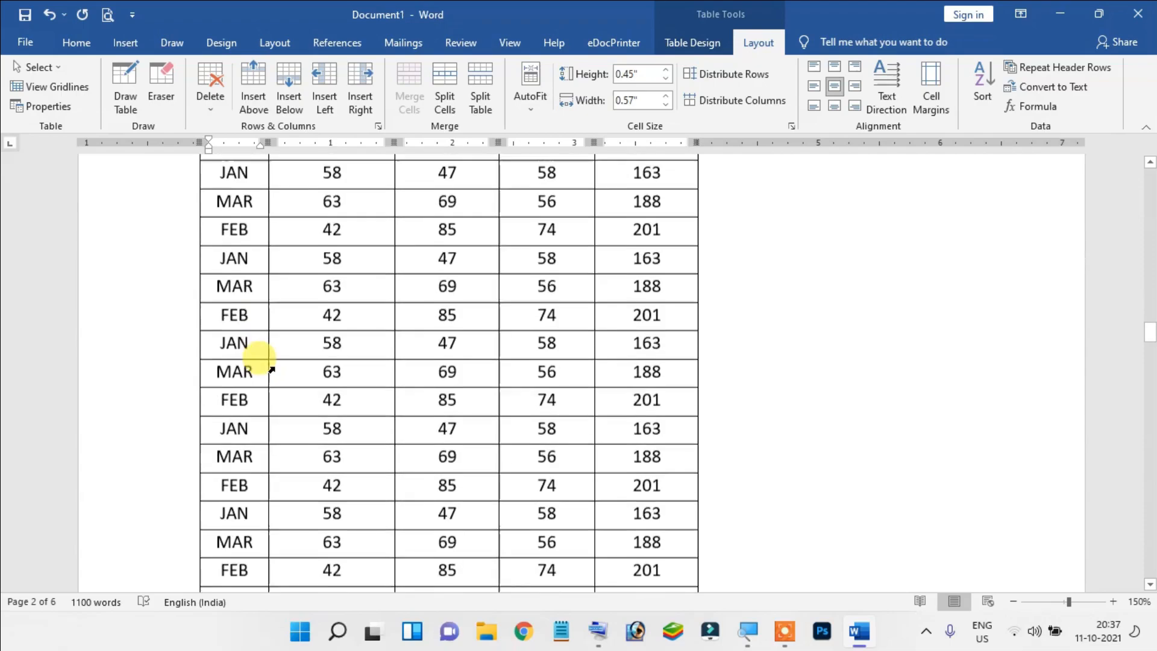
{"action": "scroll", "coordinate": [274, 368], "scroll_direction": "down", "scroll_amount": 8}
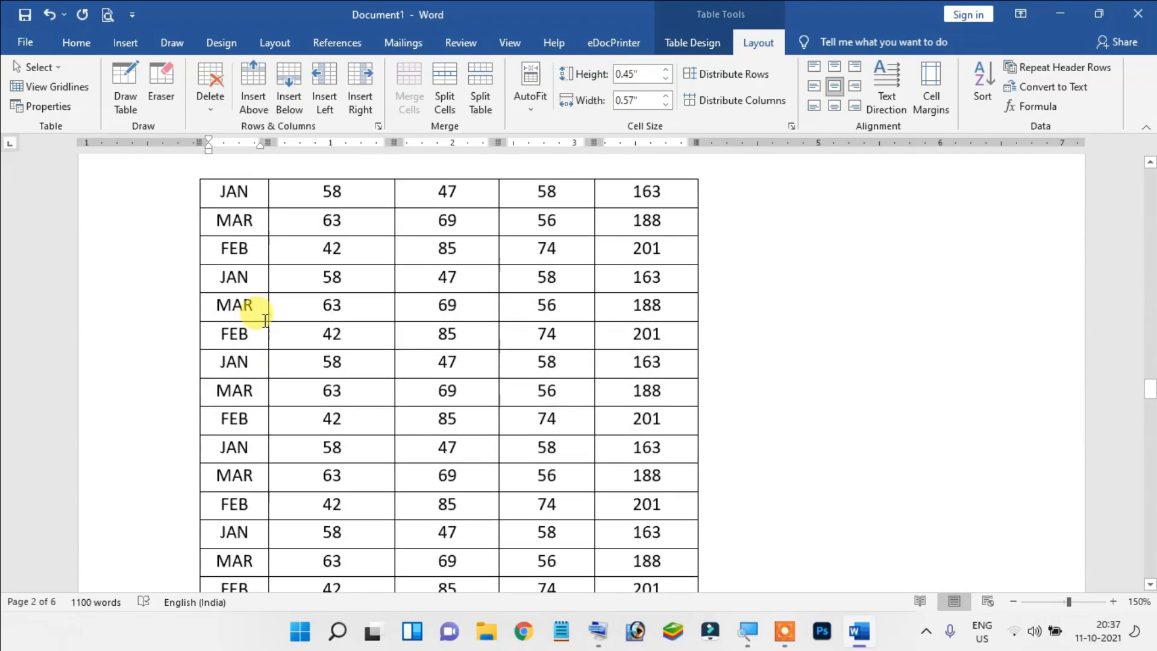
{"action": "scroll", "coordinate": [265, 319], "scroll_direction": "down", "scroll_amount": 10}
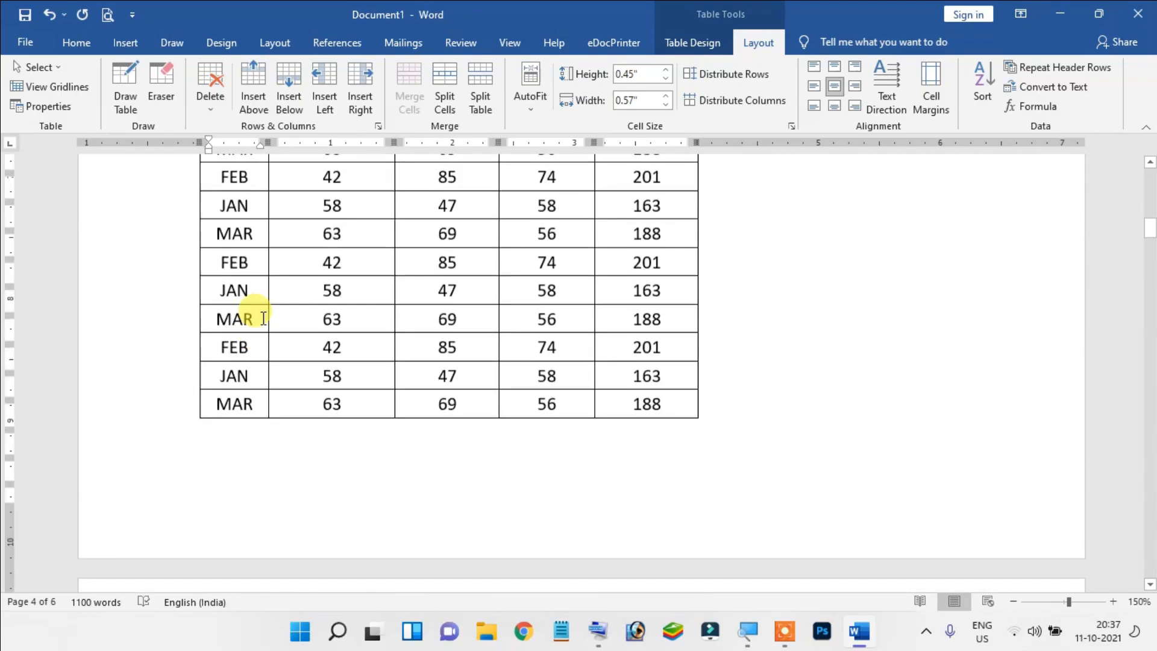
Return to the first page, turn header row repetition back on, and check the header on each following page
{"action": "scroll", "coordinate": [264, 318], "scroll_direction": "up", "scroll_amount": 8}
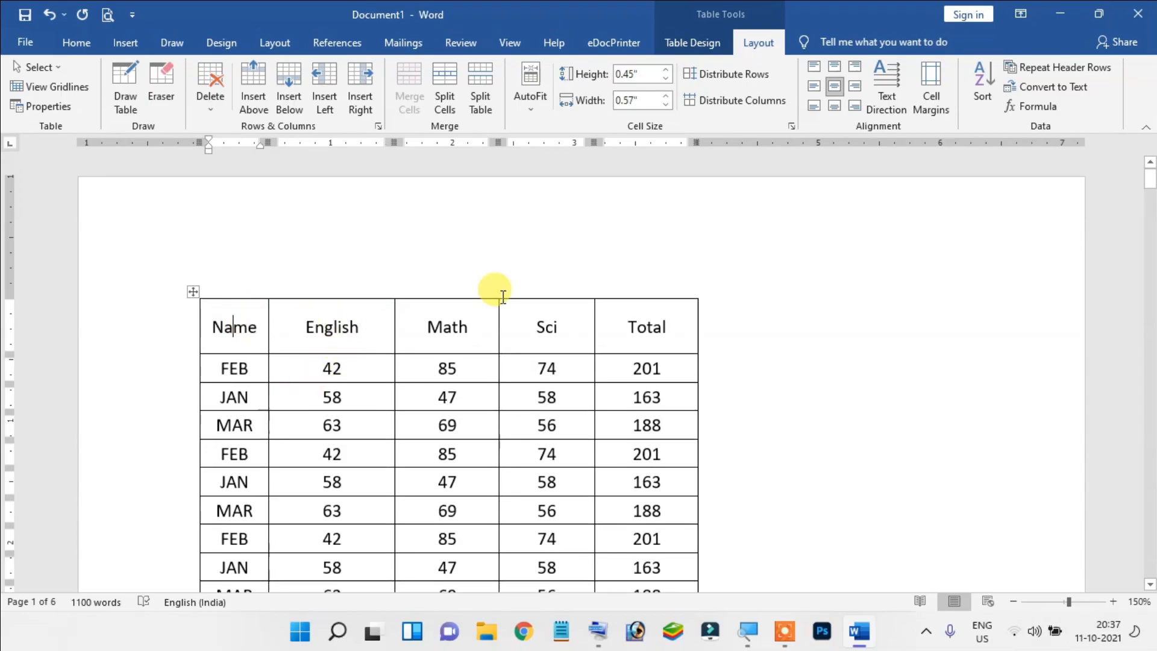
{"action": "left_click", "coordinate": [1053, 70]}
{"action": "scroll", "coordinate": [501, 294], "scroll_direction": "down", "scroll_amount": 5}
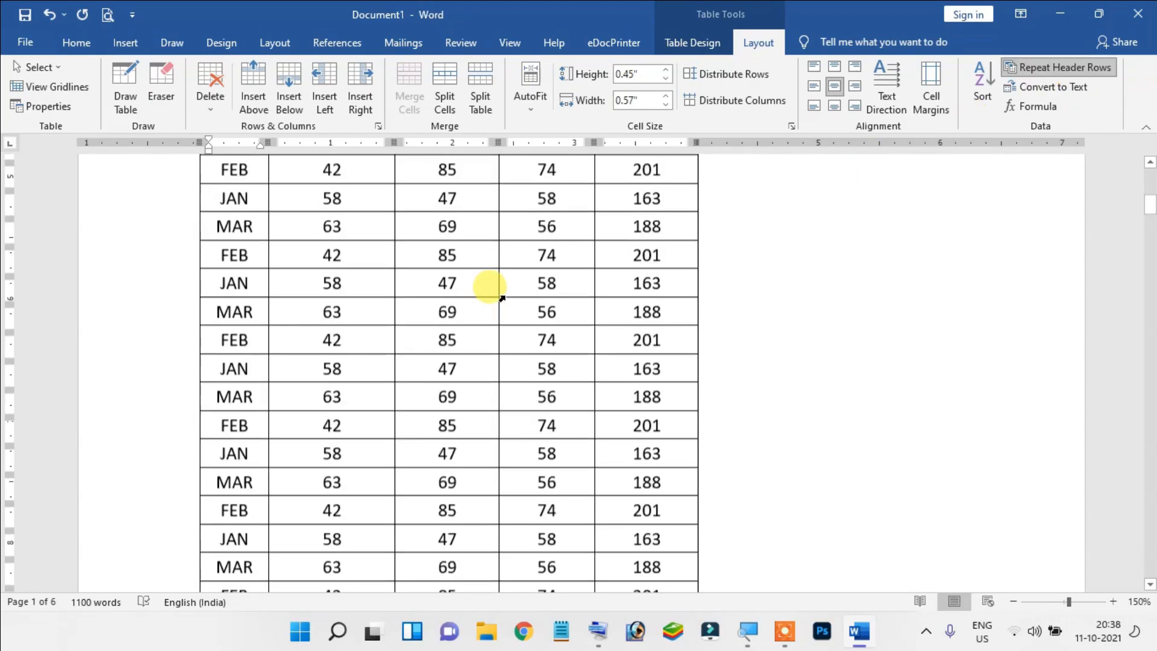
{"action": "scroll", "coordinate": [501, 298], "scroll_direction": "down", "scroll_amount": 6}
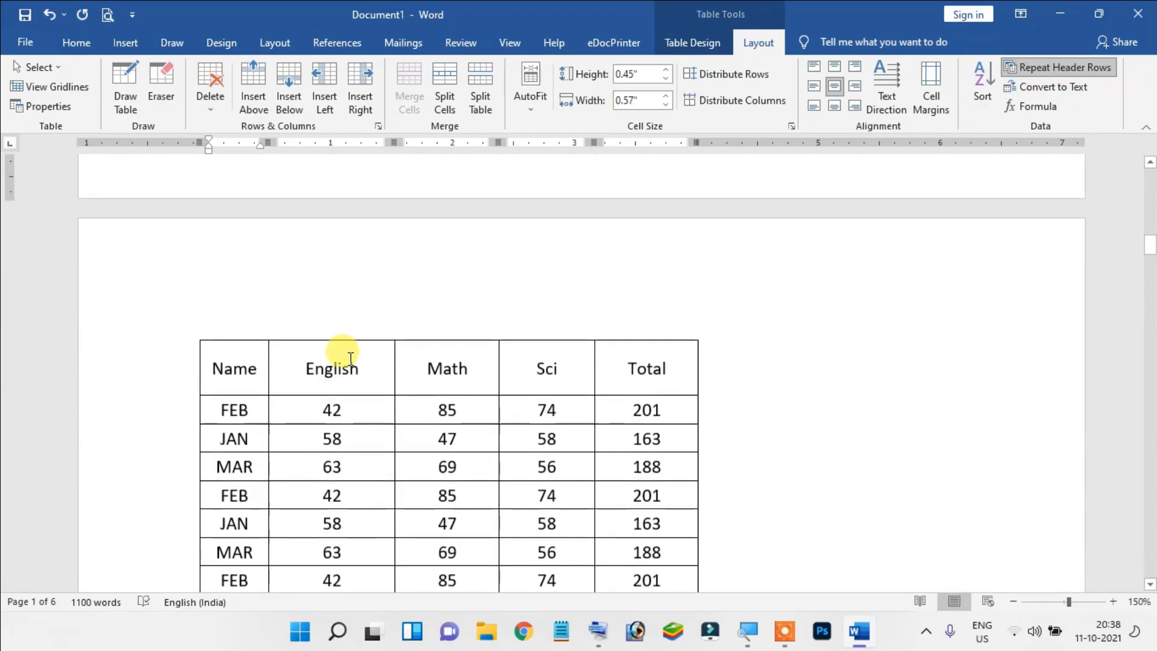
{"action": "scroll", "coordinate": [350, 355], "scroll_direction": "up", "scroll_amount": 5}
{"action": "scroll", "coordinate": [346, 349], "scroll_direction": "down", "scroll_amount": 8}
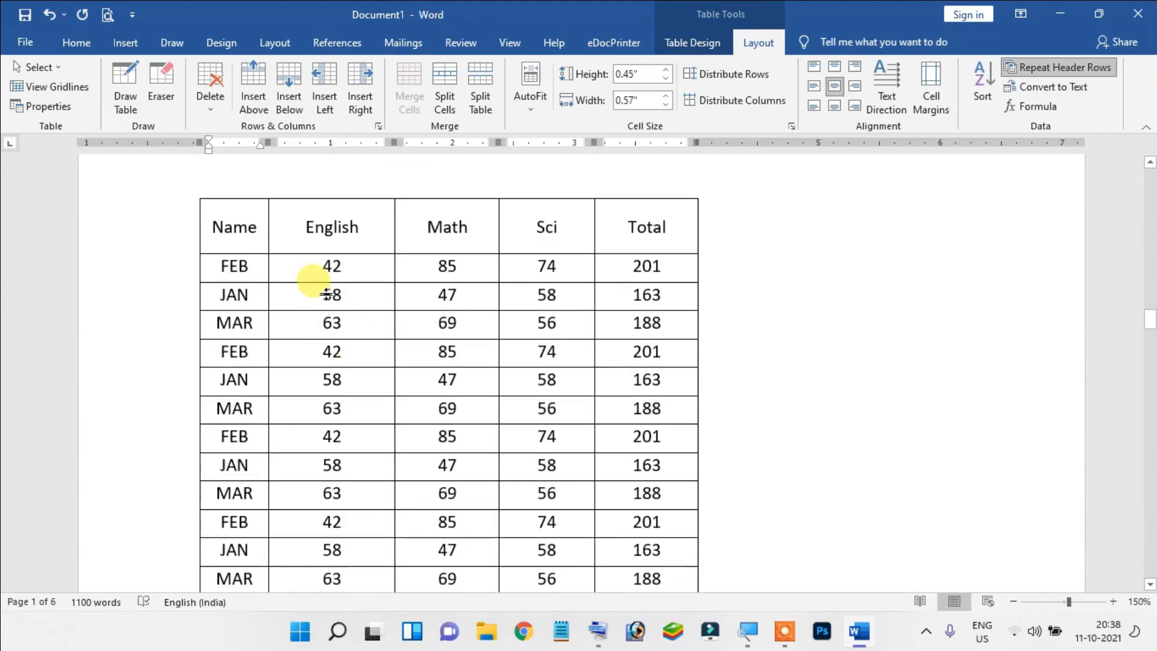
{"action": "scroll", "coordinate": [329, 292], "scroll_direction": "down", "scroll_amount": 10}
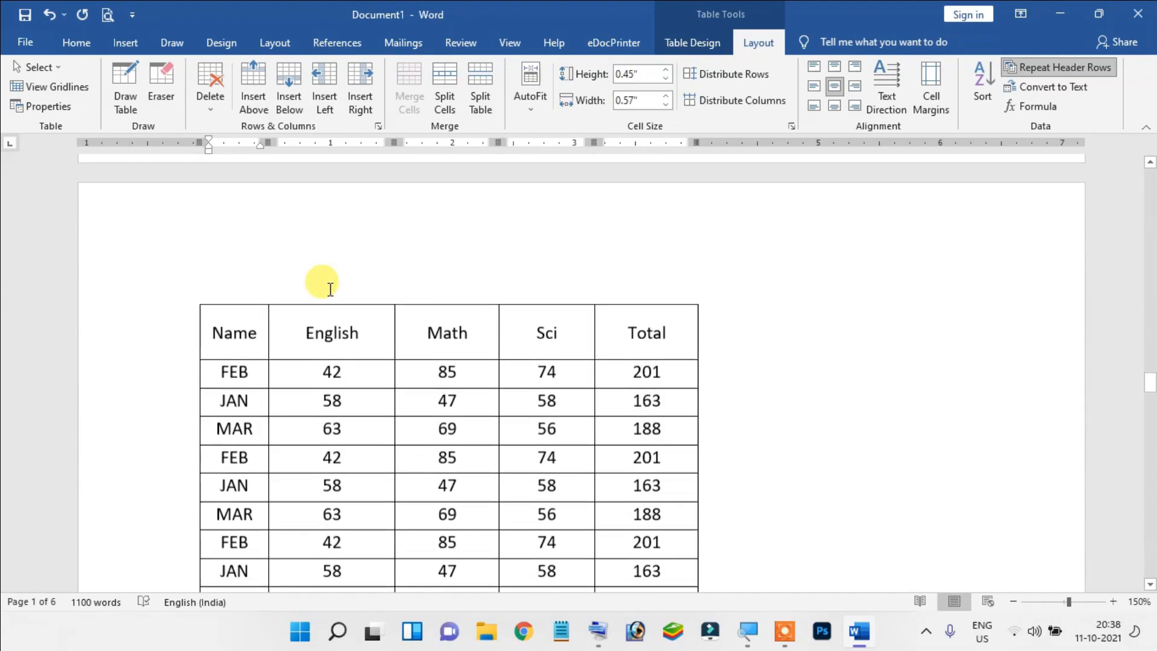
{"action": "scroll", "coordinate": [349, 304], "scroll_direction": "down", "scroll_amount": 20}
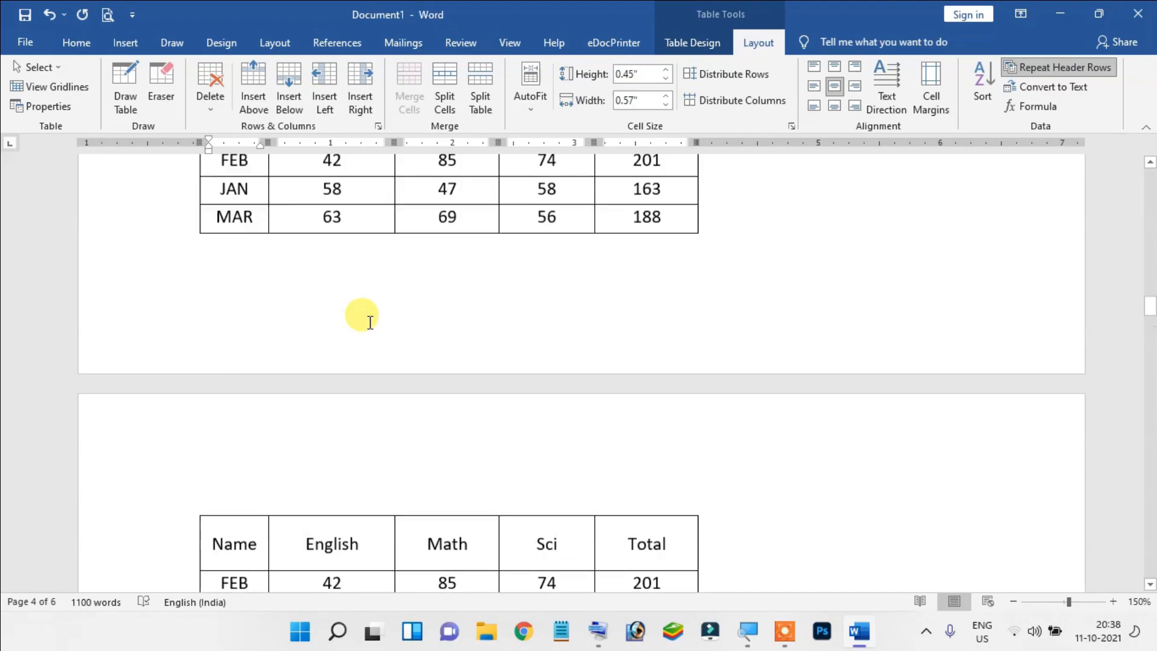
Switch off the repeated header rows again from the first page's header, and review the second page's rows
{"action": "scroll", "coordinate": [370, 322], "scroll_direction": "up", "scroll_amount": 10}
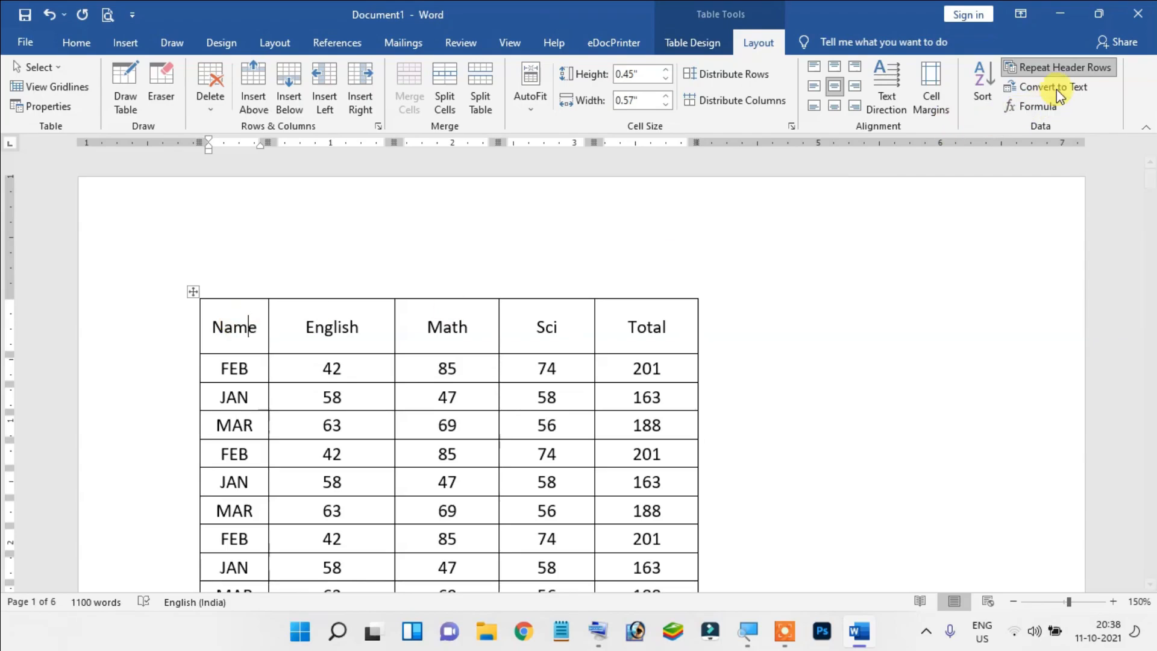
{"action": "left_click", "coordinate": [1067, 69]}
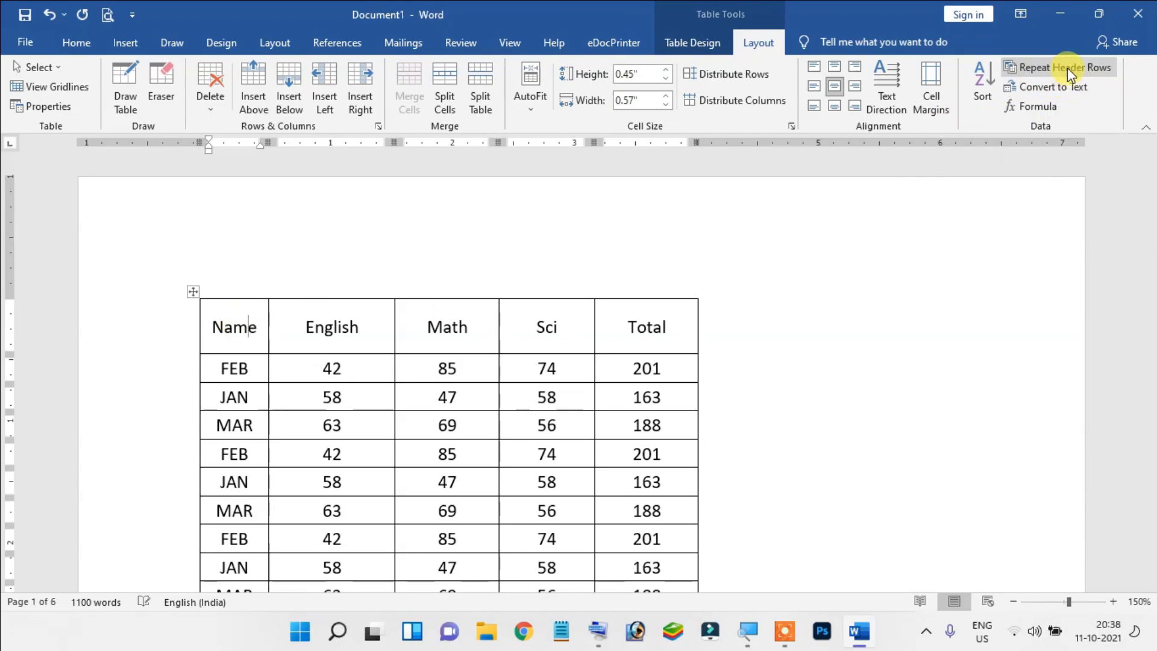
{"action": "scroll", "coordinate": [336, 325], "scroll_direction": "down", "scroll_amount": 15}
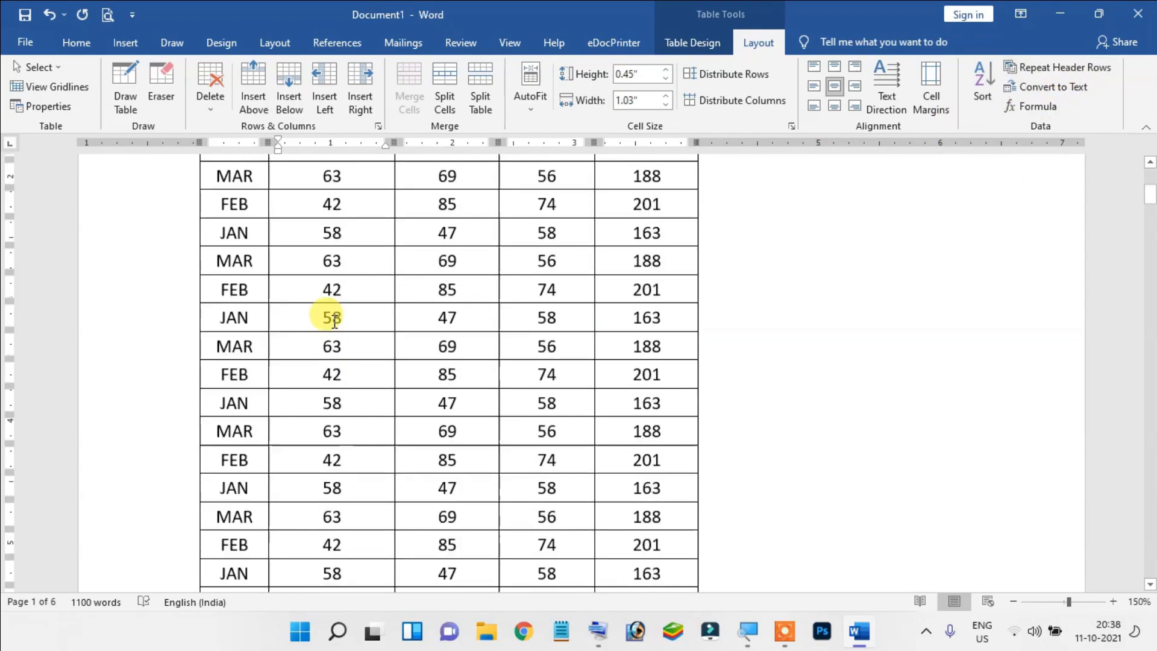
{"action": "scroll", "coordinate": [378, 360], "scroll_direction": "down", "scroll_amount": 1}
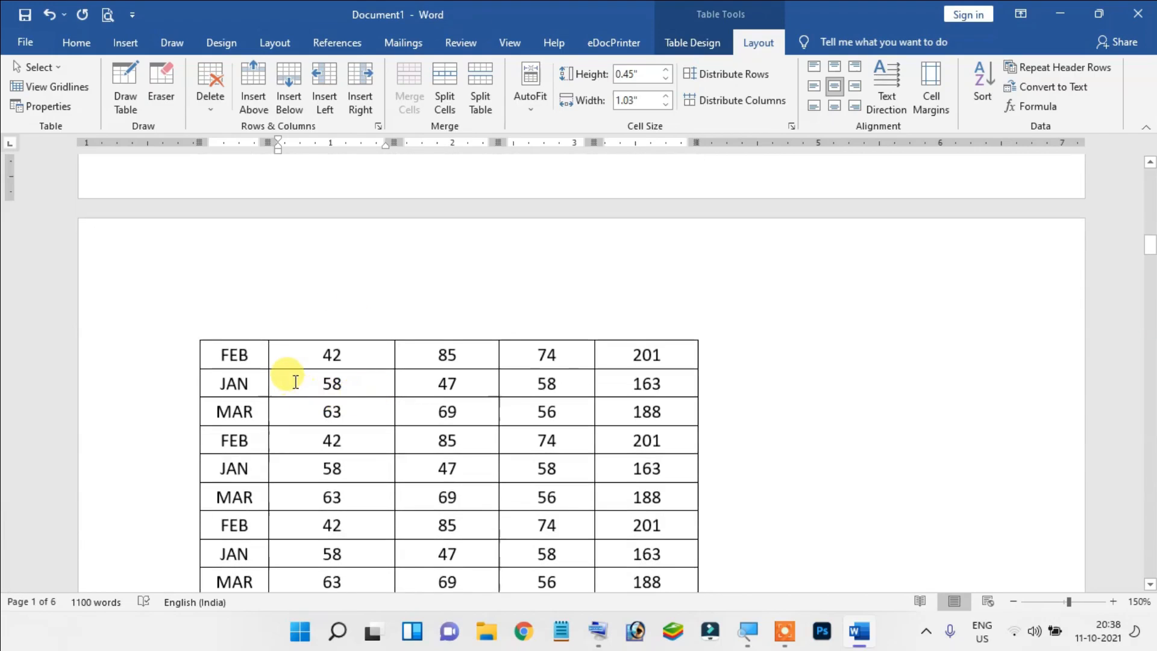
{"action": "left_click", "coordinate": [341, 357]}
{"action": "scroll", "coordinate": [356, 351], "scroll_direction": "down", "scroll_amount": 17}
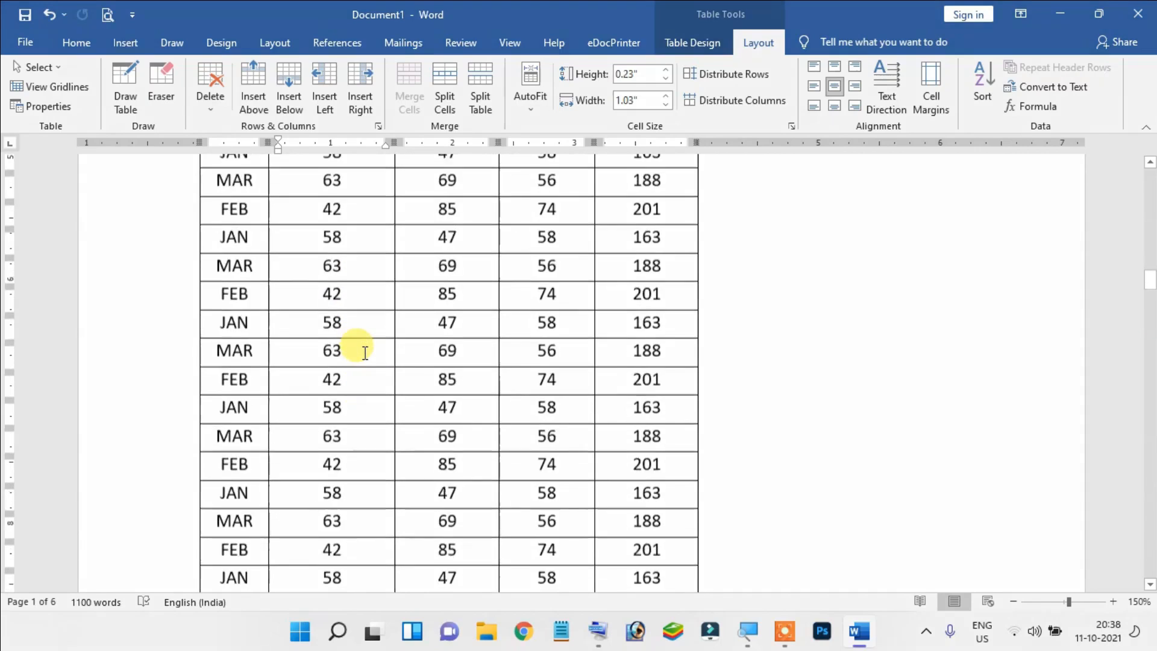
{"action": "scroll", "coordinate": [449, 372], "scroll_direction": "down", "scroll_amount": 15}
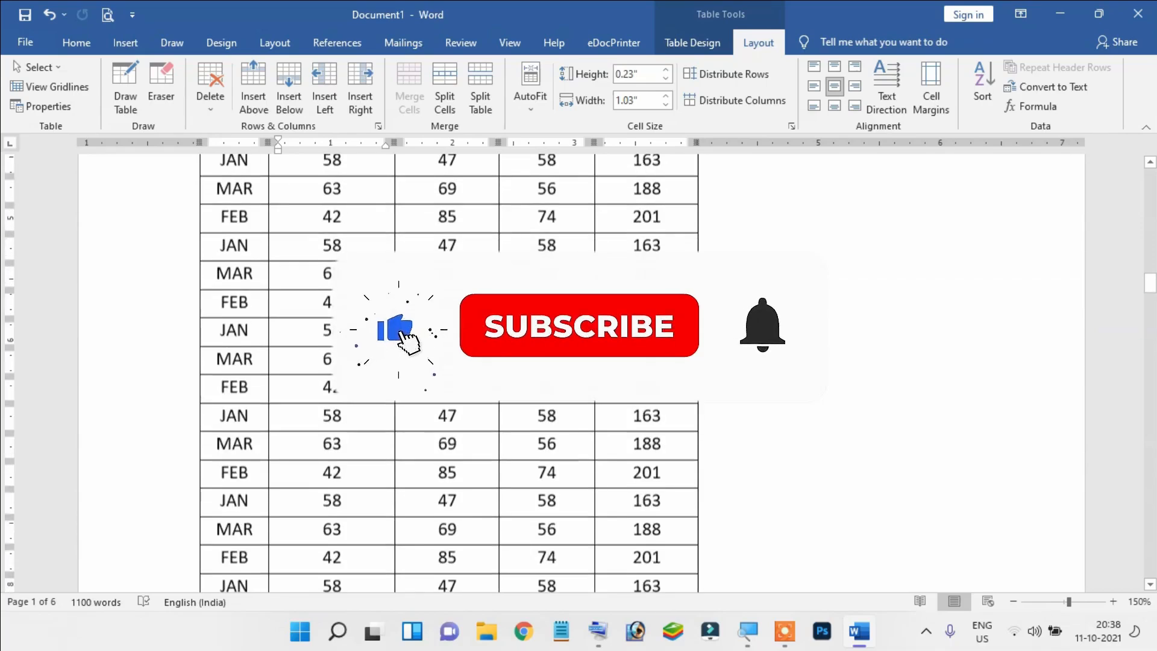
{"action": "scroll", "coordinate": [449, 368], "scroll_direction": "up", "scroll_amount": 5}
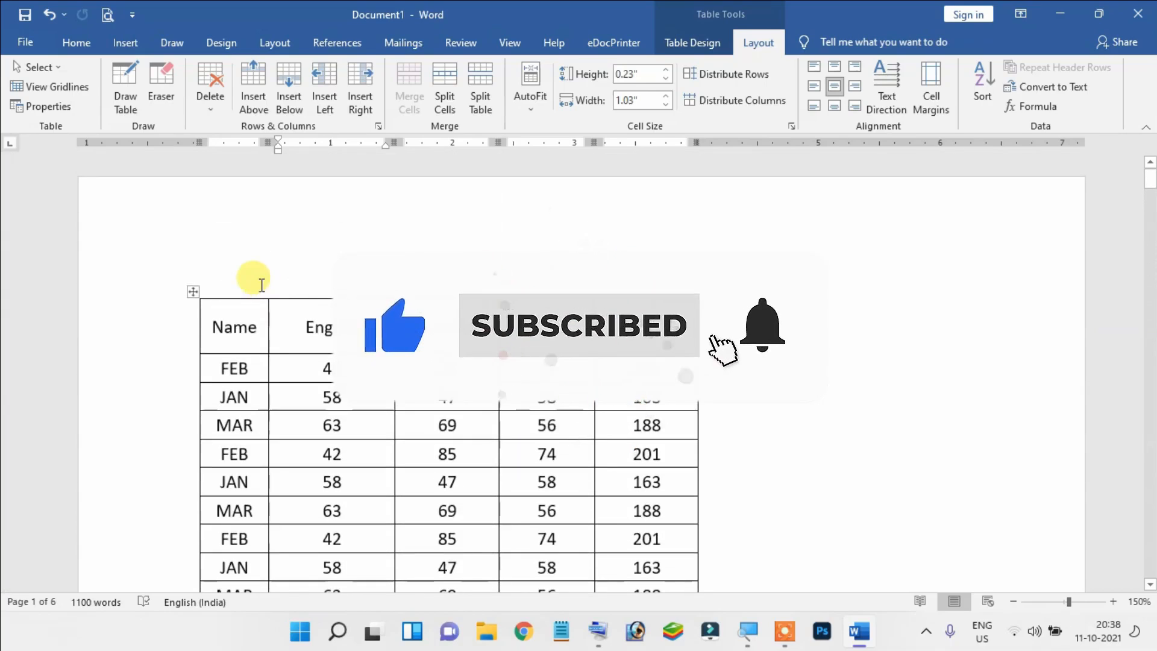
{"action": "left_click", "coordinate": [787, 632]}
{"action": "left_click", "coordinate": [618, 612]}
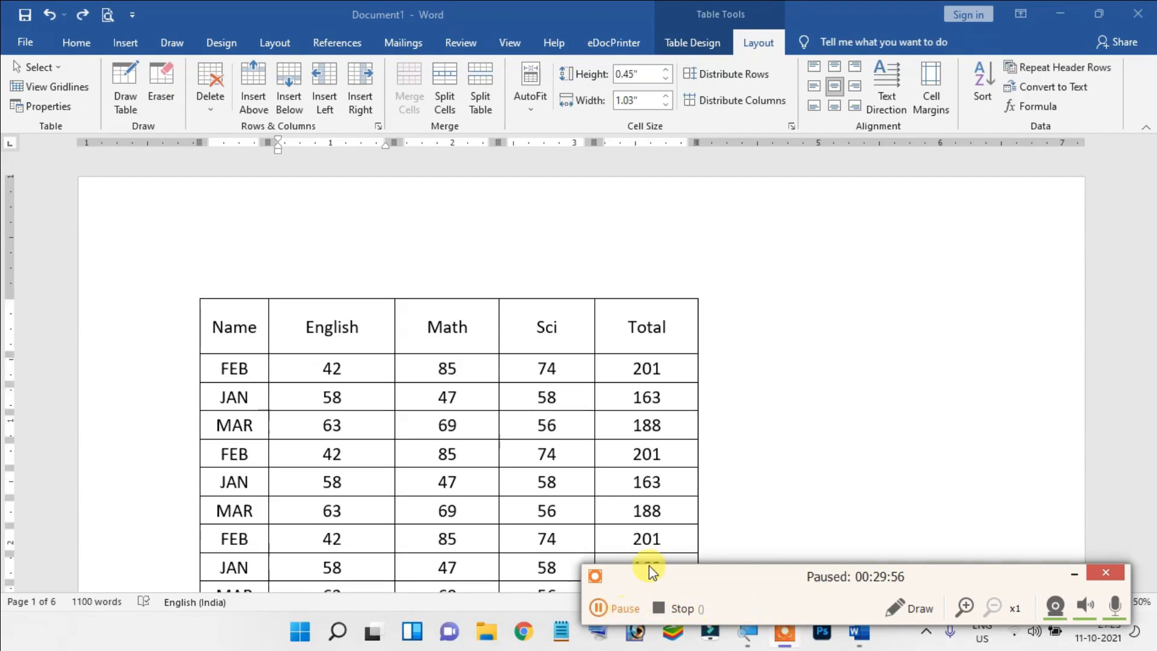
{"action": "left_click", "coordinate": [752, 330]}
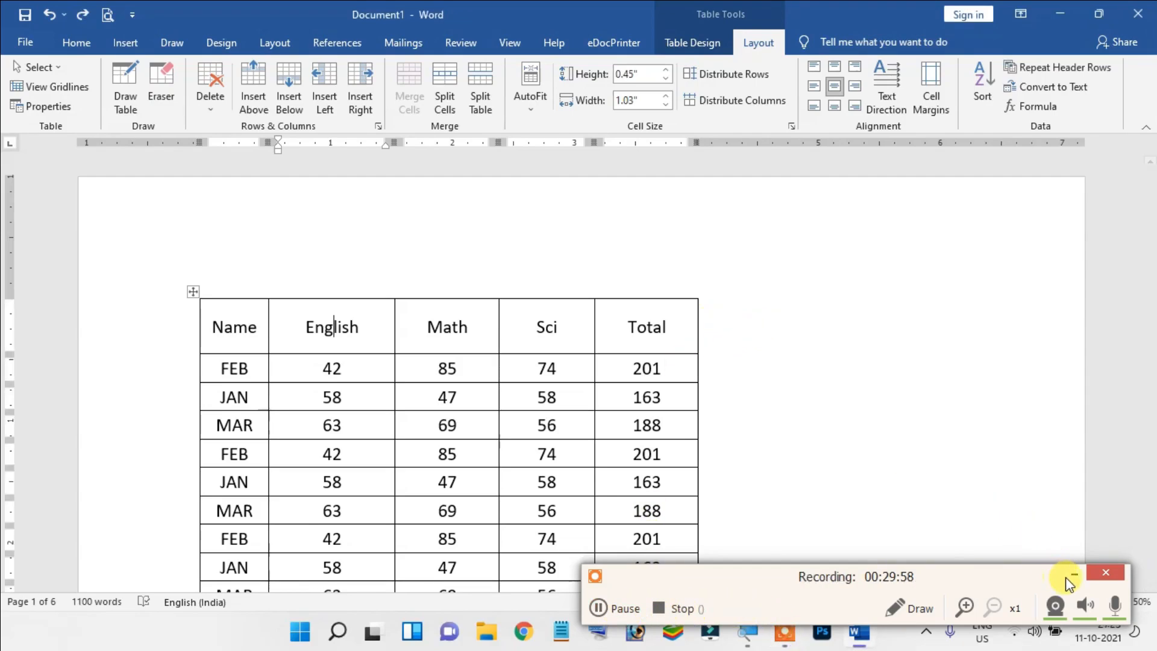
{"action": "left_click", "coordinate": [1070, 577]}
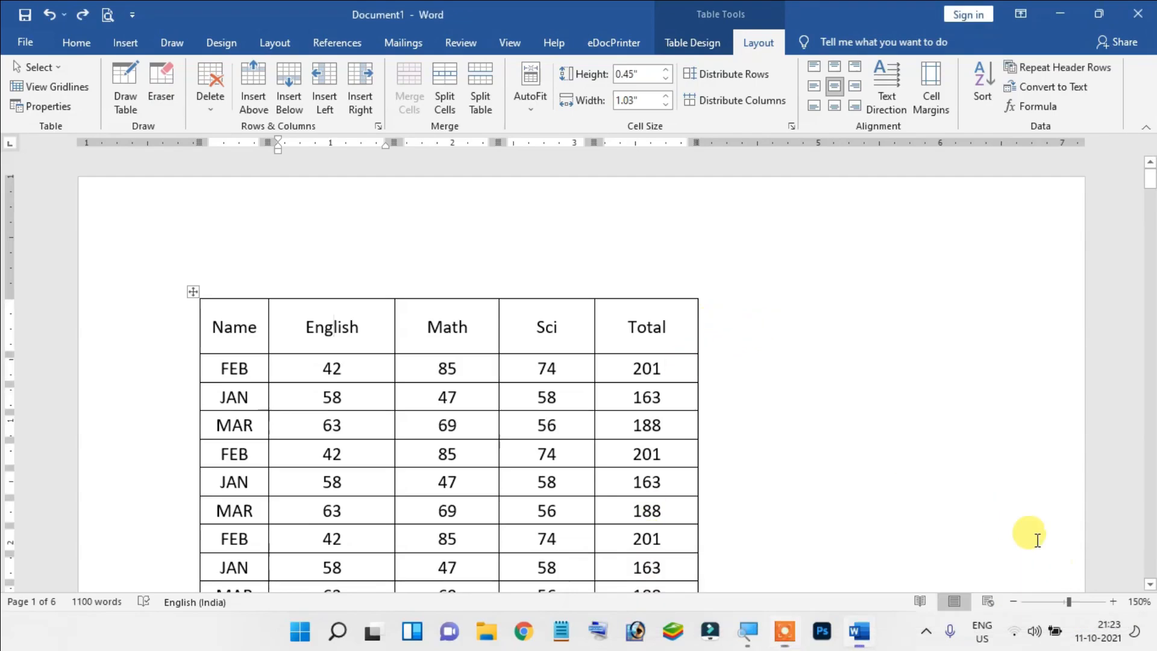
{"action": "left_click", "coordinate": [838, 366]}
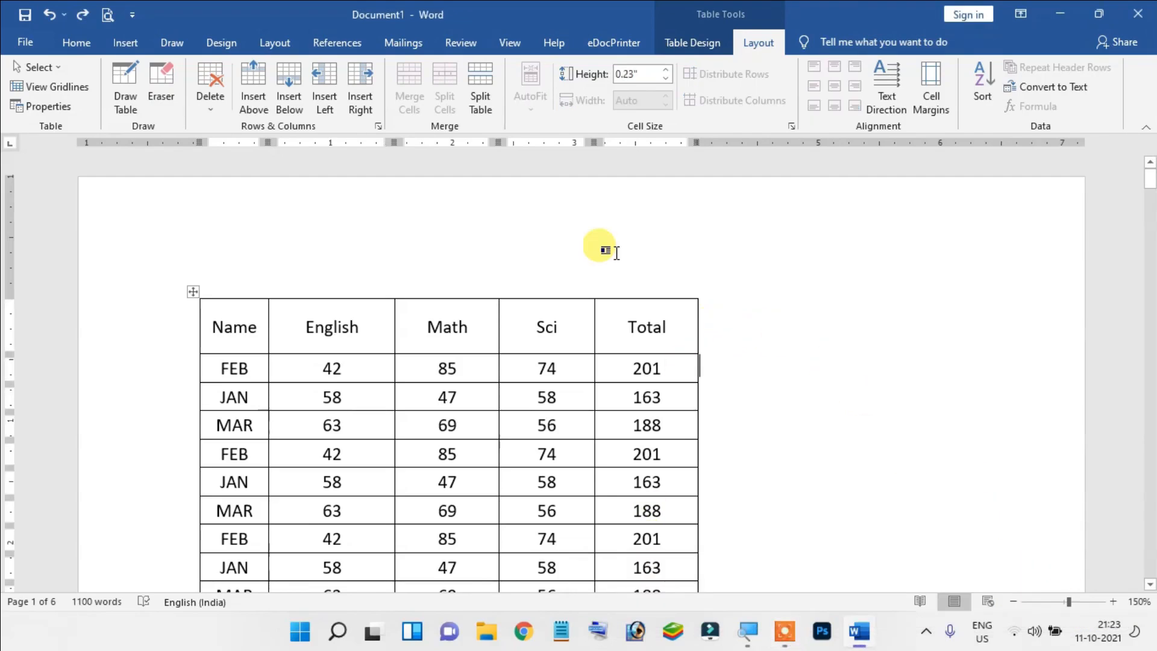
Examine the header row and the data rows below it on the first page at closer magnification
{"action": "left_click", "coordinate": [247, 335]}
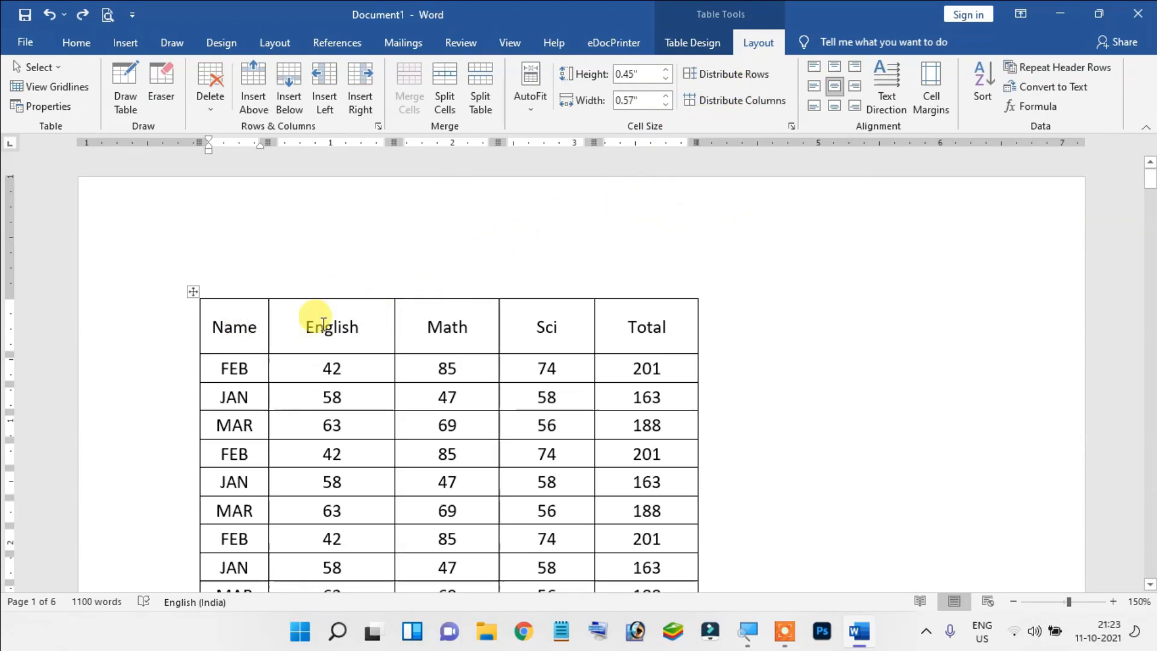
{"action": "scroll", "coordinate": [308, 307], "scroll_direction": "down", "scroll_amount": 1}
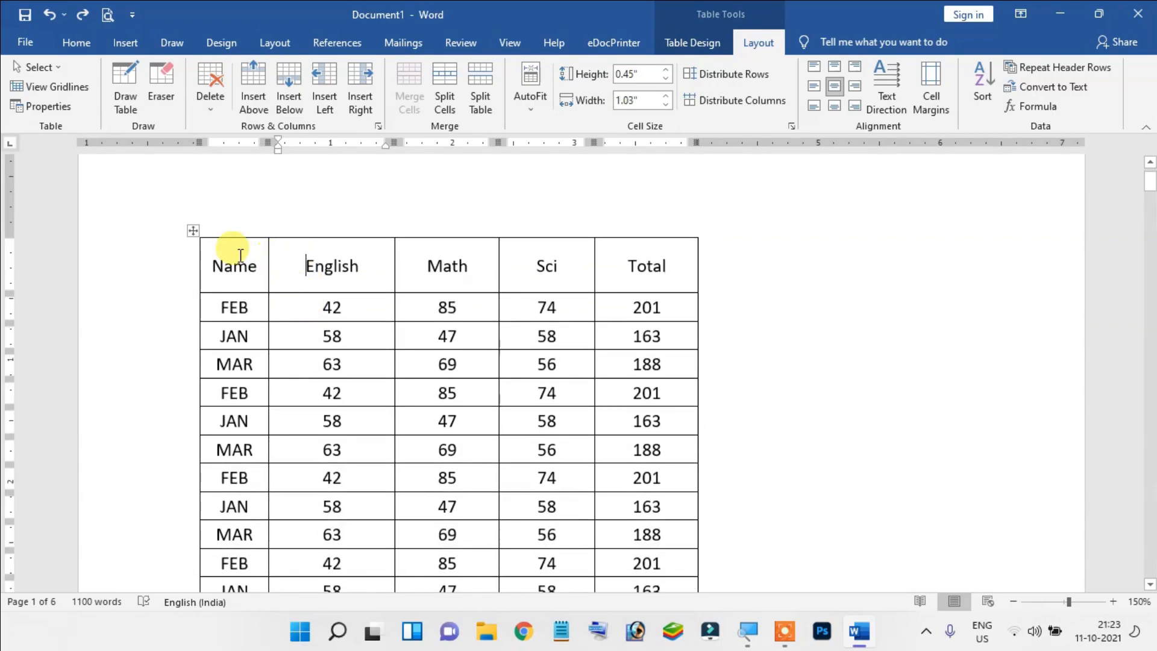
{"action": "scroll", "coordinate": [235, 244], "scroll_direction": "up", "scroll_amount": 1, "text": "ctrl"}
{"action": "left_click", "coordinate": [320, 265]}
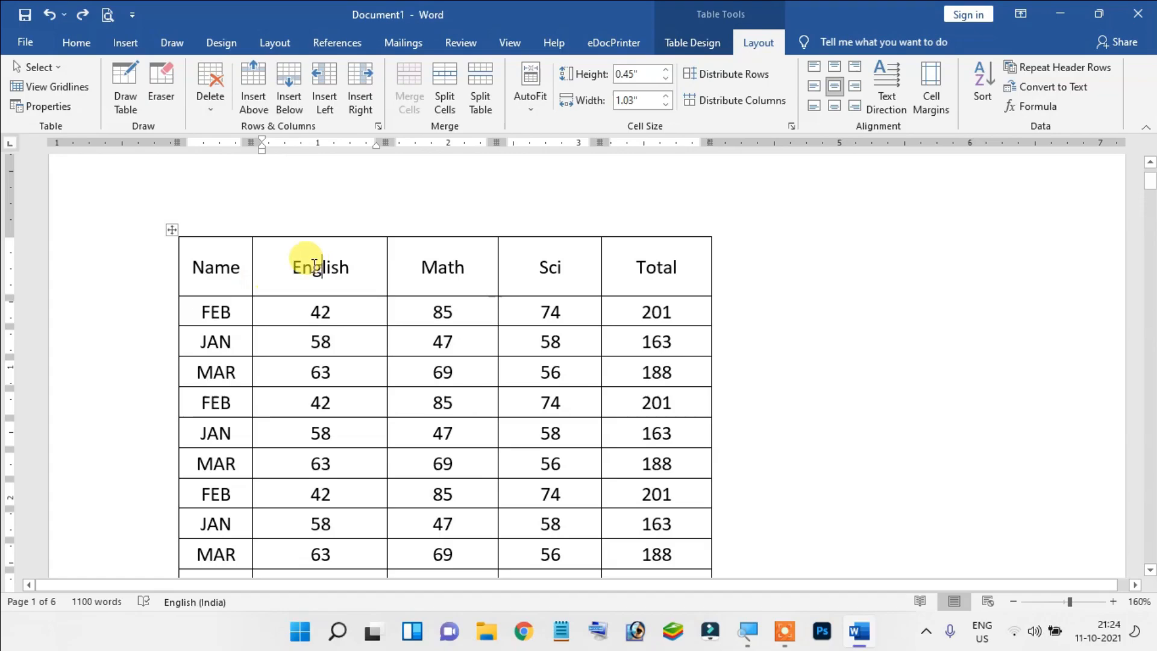
{"action": "left_click", "coordinate": [229, 269]}
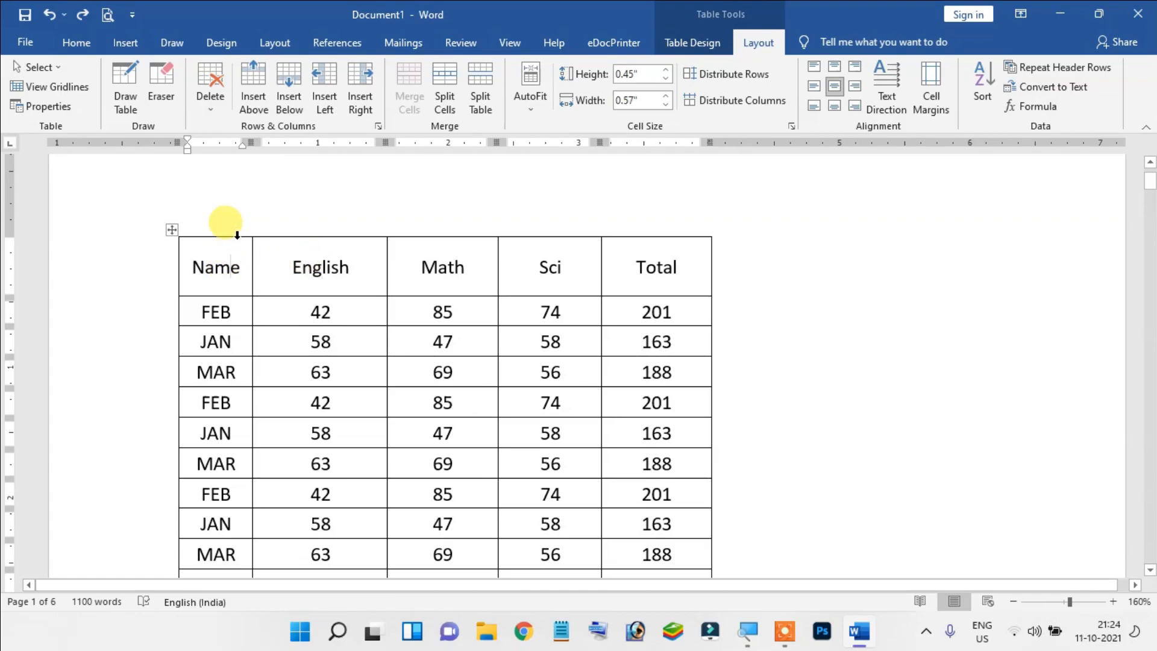
{"action": "scroll", "coordinate": [237, 235], "scroll_direction": "up", "scroll_amount": 13, "text": "ctrl"}
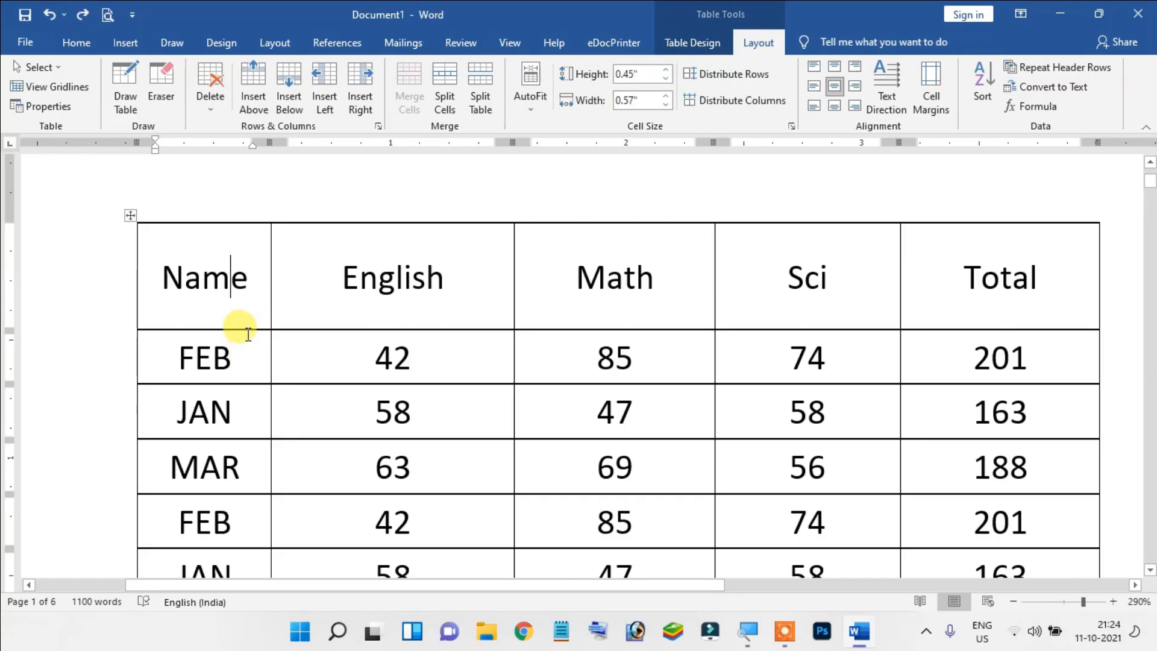
{"action": "scroll", "coordinate": [259, 274], "scroll_direction": "down", "scroll_amount": 12, "text": "ctrl"}
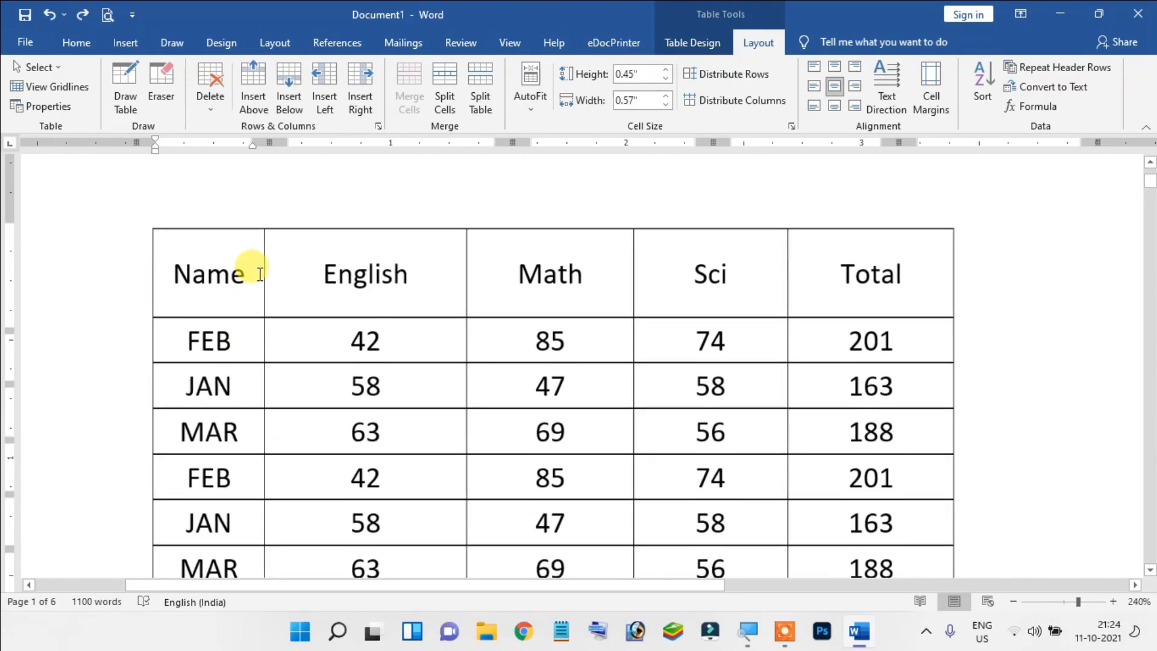
{"action": "scroll", "coordinate": [257, 275], "scroll_direction": "down", "scroll_amount": 2, "text": "ctrl"}
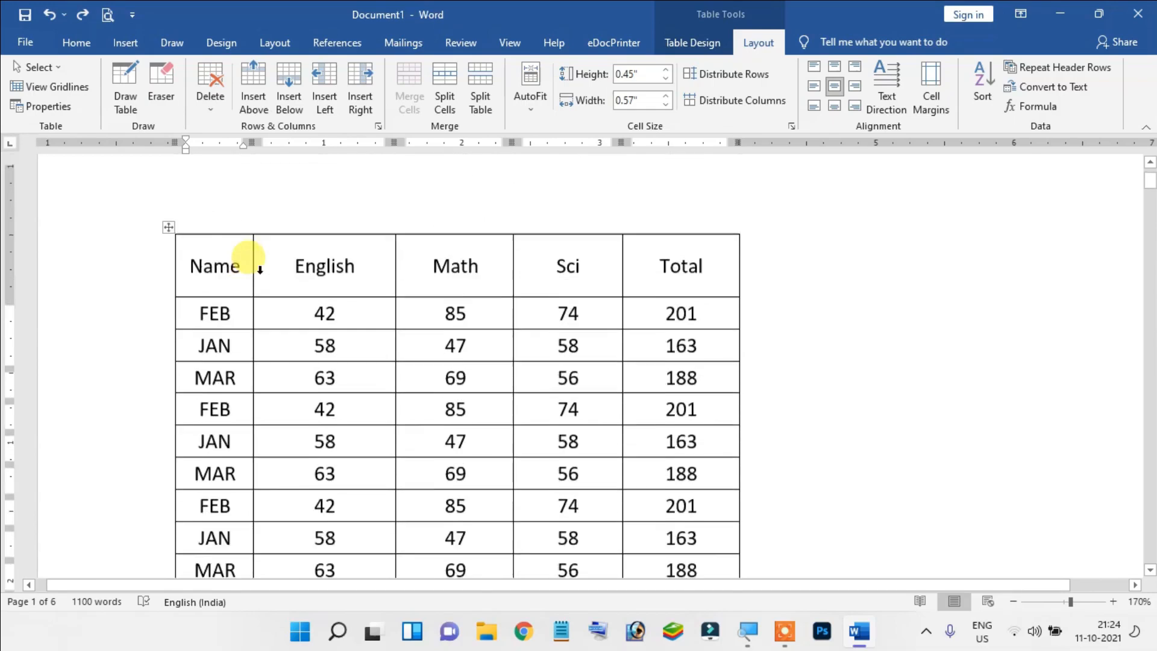
{"action": "scroll", "coordinate": [262, 274], "scroll_direction": "down", "scroll_amount": 2}
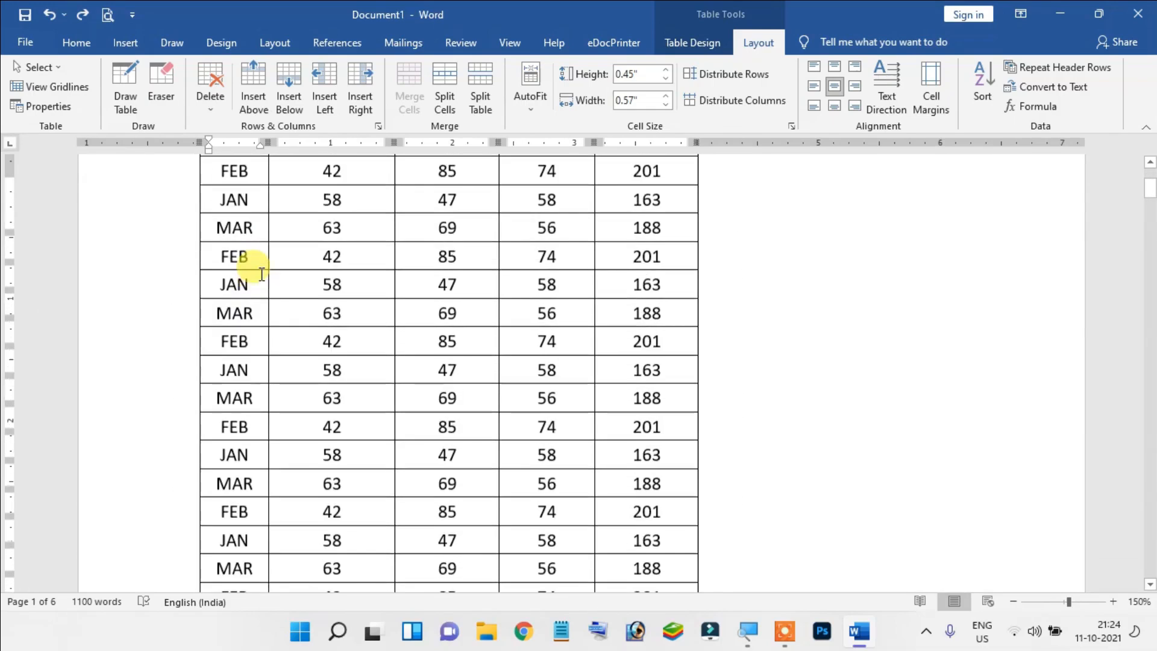
{"action": "scroll", "coordinate": [261, 261], "scroll_direction": "up", "scroll_amount": 1}
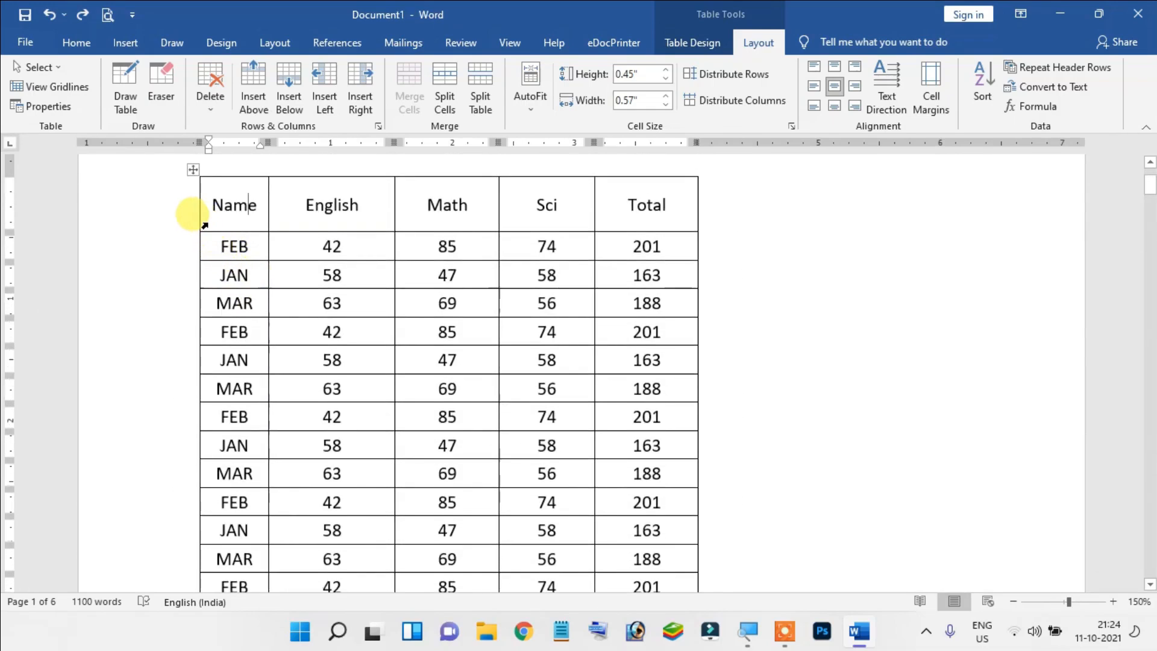
Distribute the row heights evenly across the table's header row and first nine data rows
{"action": "mouse_move", "coordinate": [197, 186]}
{"action": "left_mouse_down"}
{"action": "mouse_move", "coordinate": [649, 274]}
{"action": "mouse_move", "coordinate": [651, 444]}
{"action": "mouse_move", "coordinate": [662, 462]}
{"action": "mouse_move", "coordinate": [653, 413]}
{"action": "mouse_move", "coordinate": [667, 474]}
{"action": "left_mouse_up"}
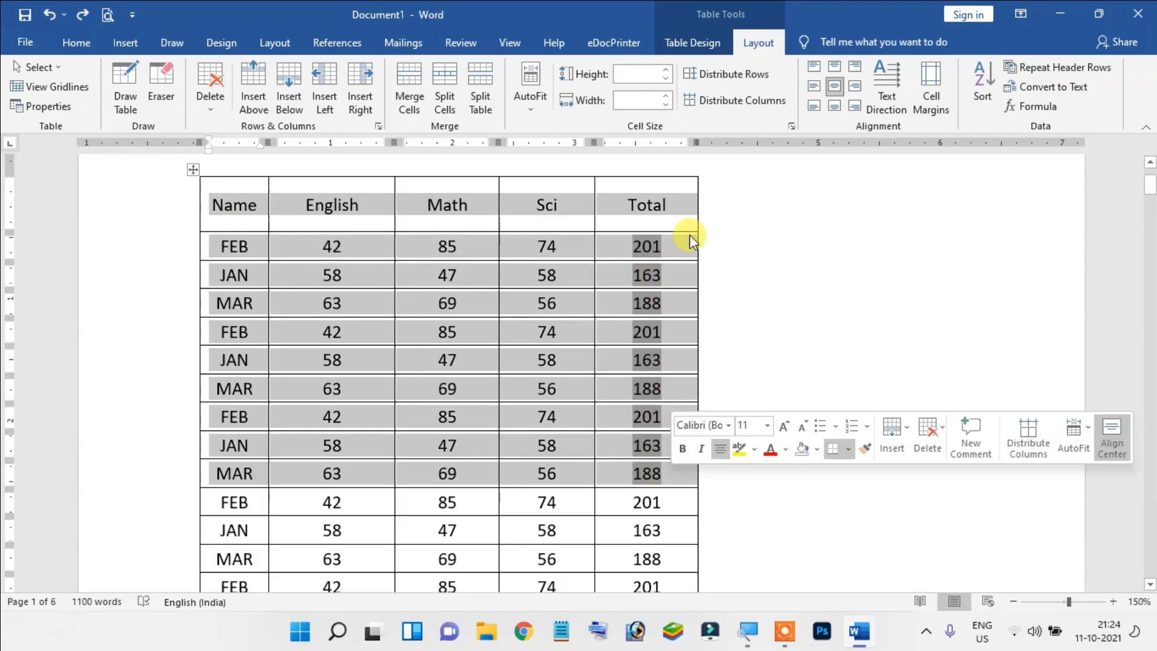
{"action": "left_click", "coordinate": [748, 82]}
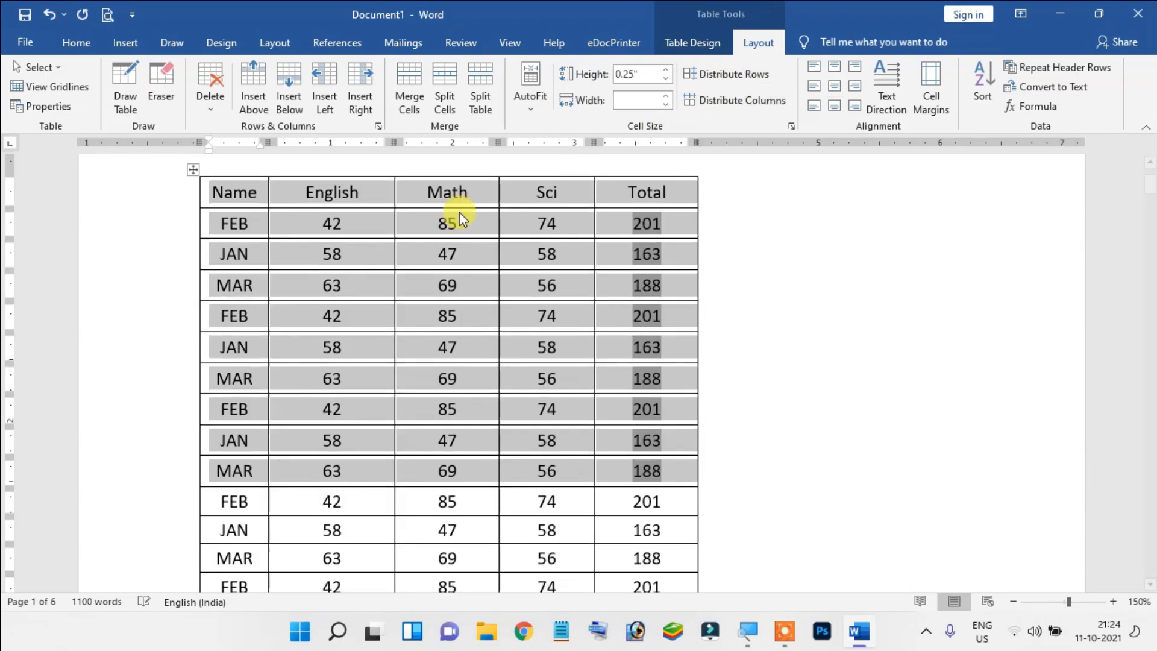
{"action": "left_click", "coordinate": [332, 253]}
{"action": "left_click_drag", "start_coordinate": [208, 188], "coordinate": [640, 461]}
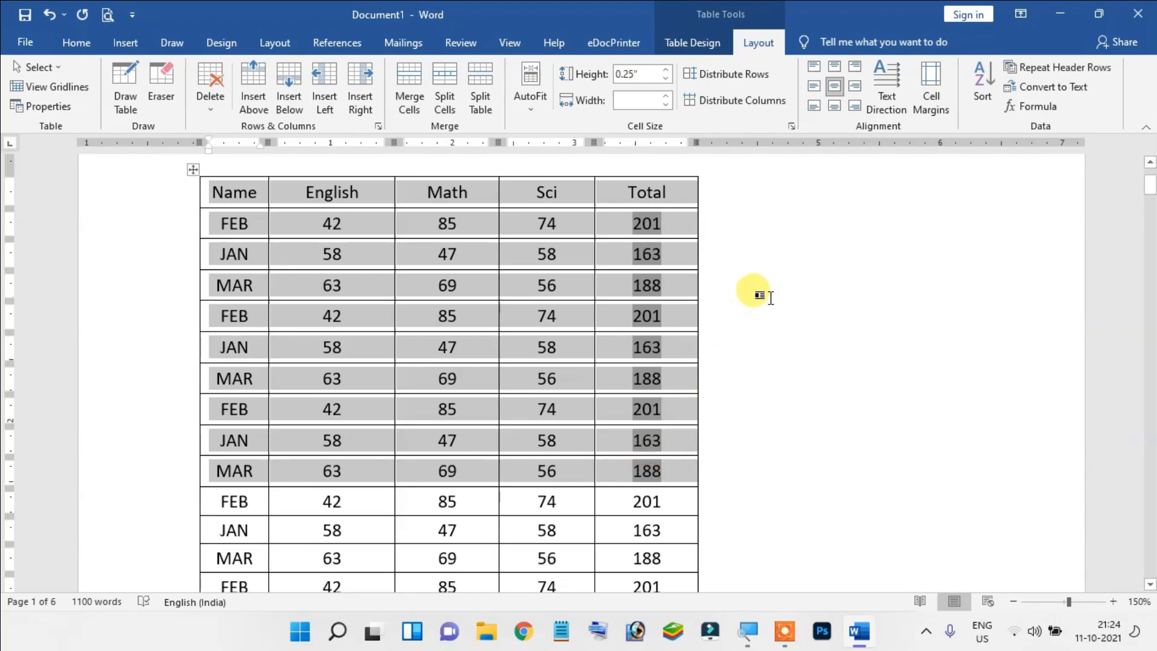
{"action": "left_click", "coordinate": [754, 293]}
{"action": "left_click", "coordinate": [323, 232]}
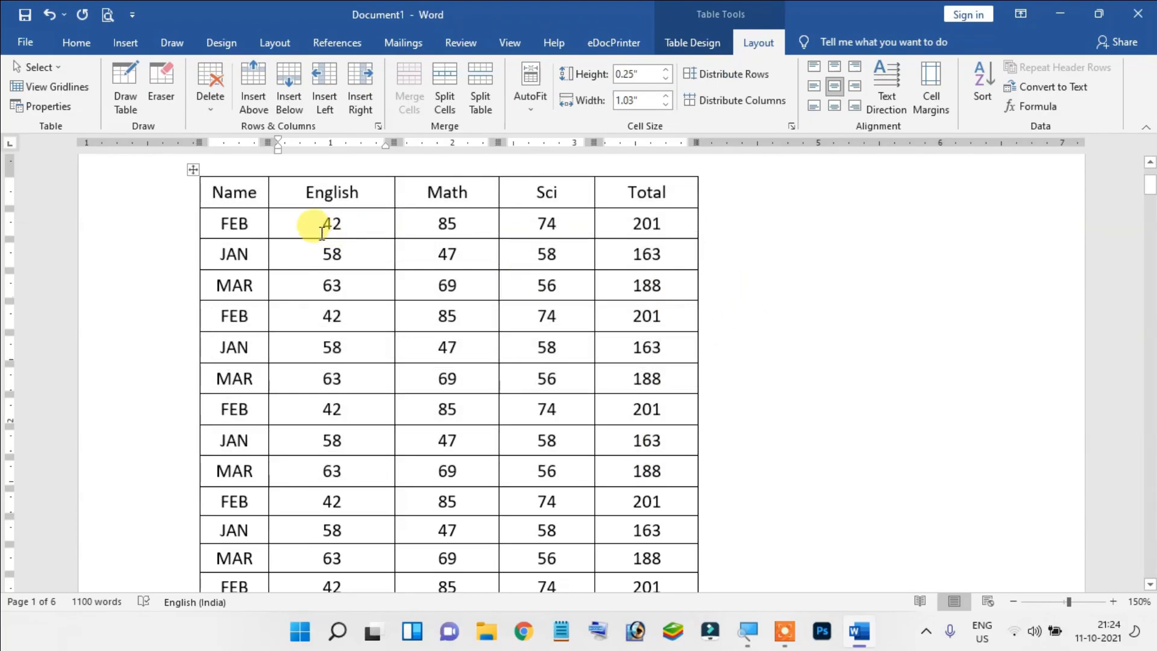
Distribute the column widths evenly across the table's header row and first seven data rows
{"action": "scroll", "coordinate": [322, 232], "scroll_direction": "up", "scroll_amount": 5}
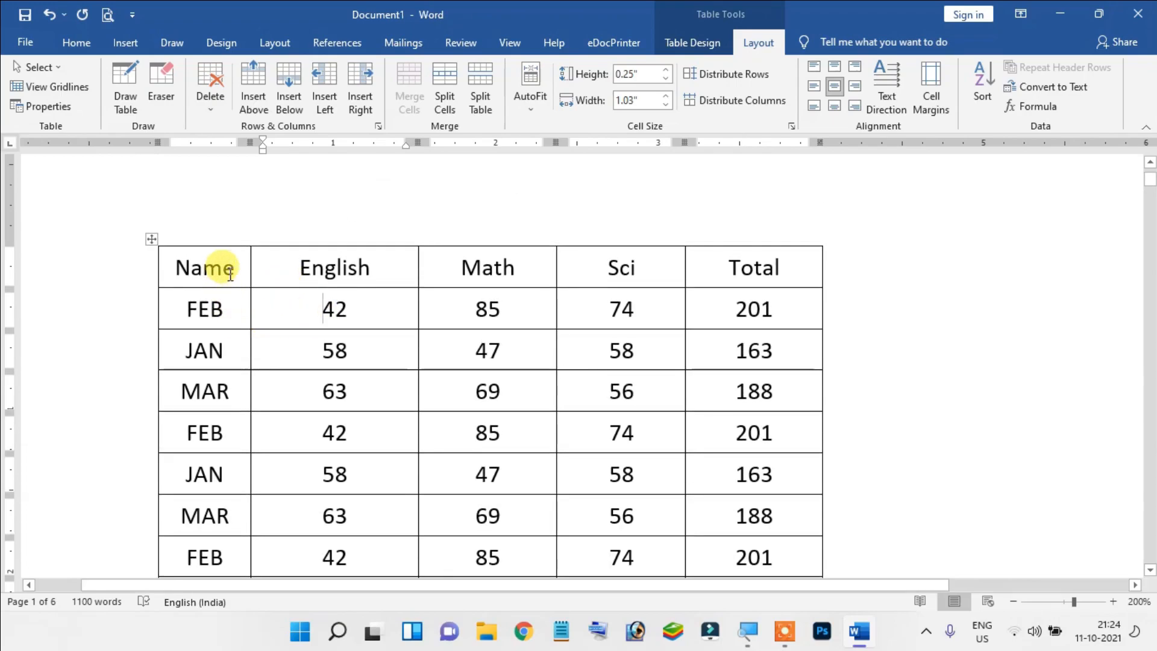
{"action": "left_click", "coordinate": [379, 271]}
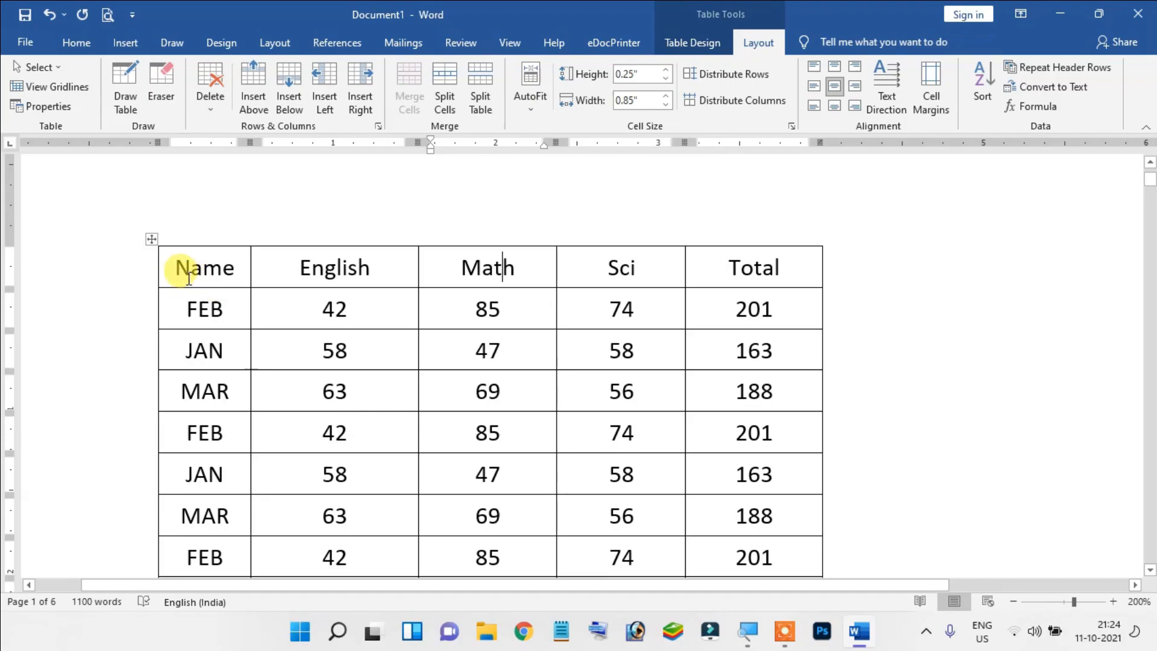
{"action": "left_click_drag", "start_coordinate": [173, 266], "coordinate": [773, 497]}
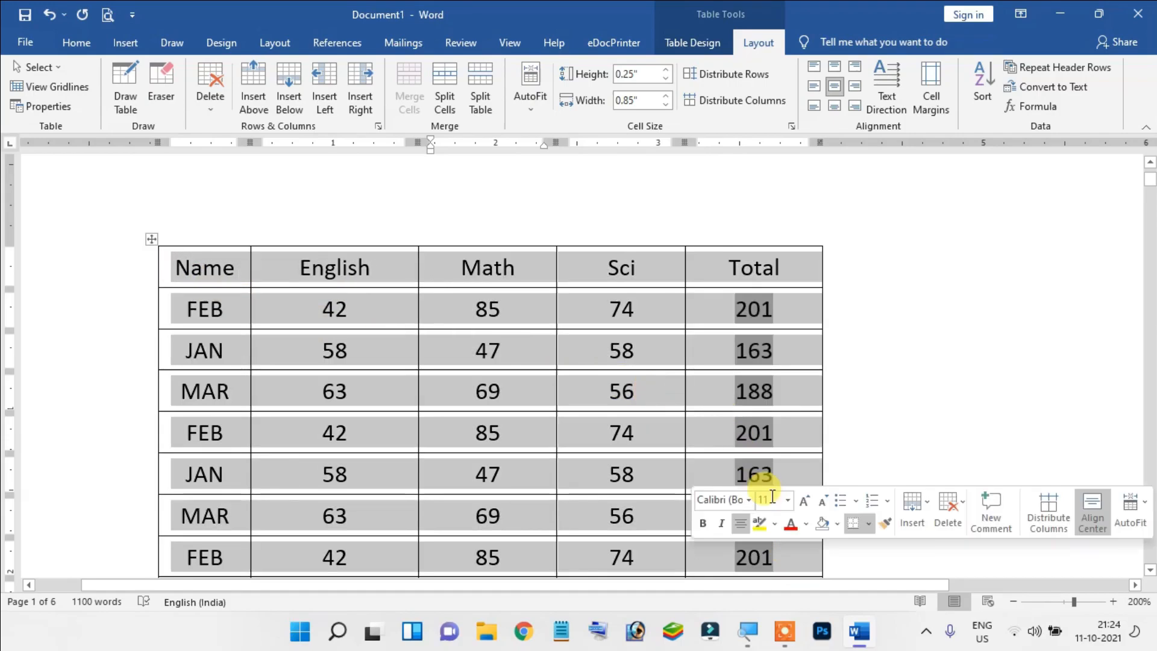
{"action": "left_click", "coordinate": [738, 103]}
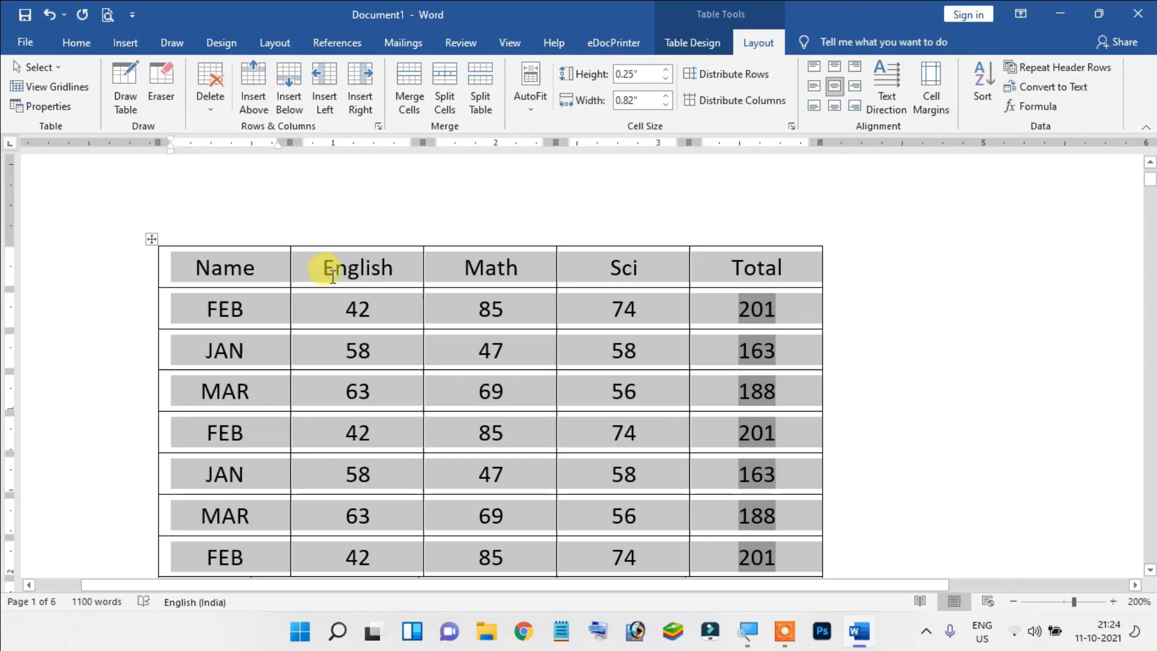
{"action": "left_click", "coordinate": [224, 267]}
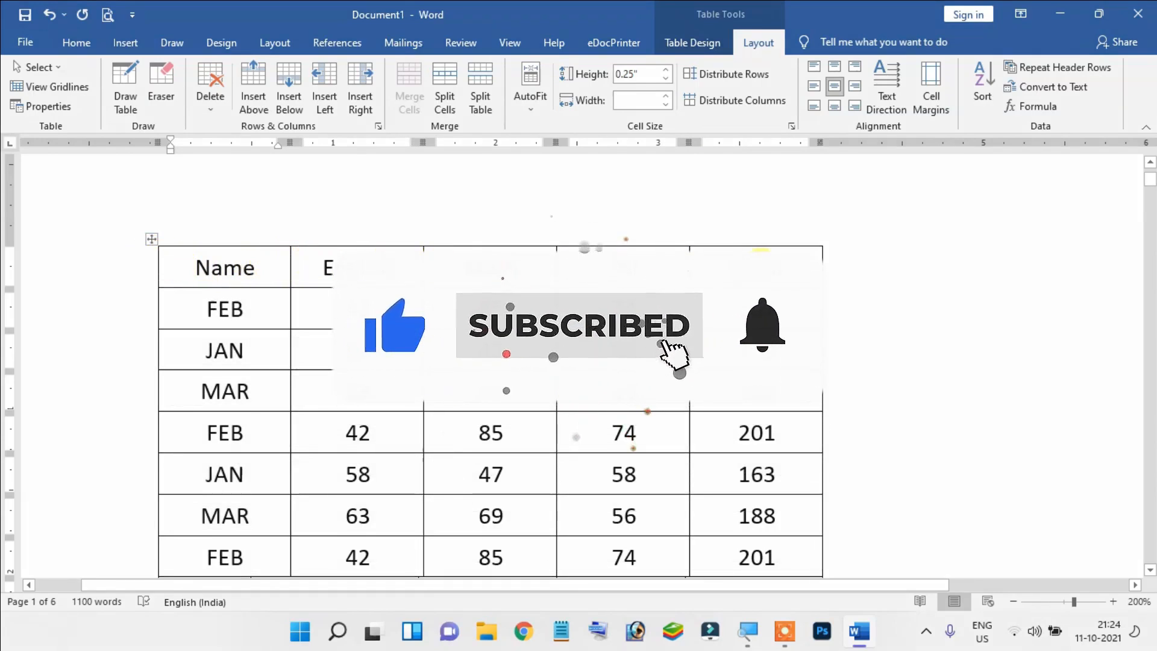
{"action": "left_click", "coordinate": [770, 267]}
Review the evenly spaced columns at the start of the table and bring up the AutoFit choices
{"action": "scroll", "coordinate": [769, 268], "scroll_direction": "down", "scroll_amount": 4}
{"action": "scroll", "coordinate": [747, 265], "scroll_direction": "up", "scroll_amount": 5}
{"action": "left_click", "coordinate": [266, 351]}
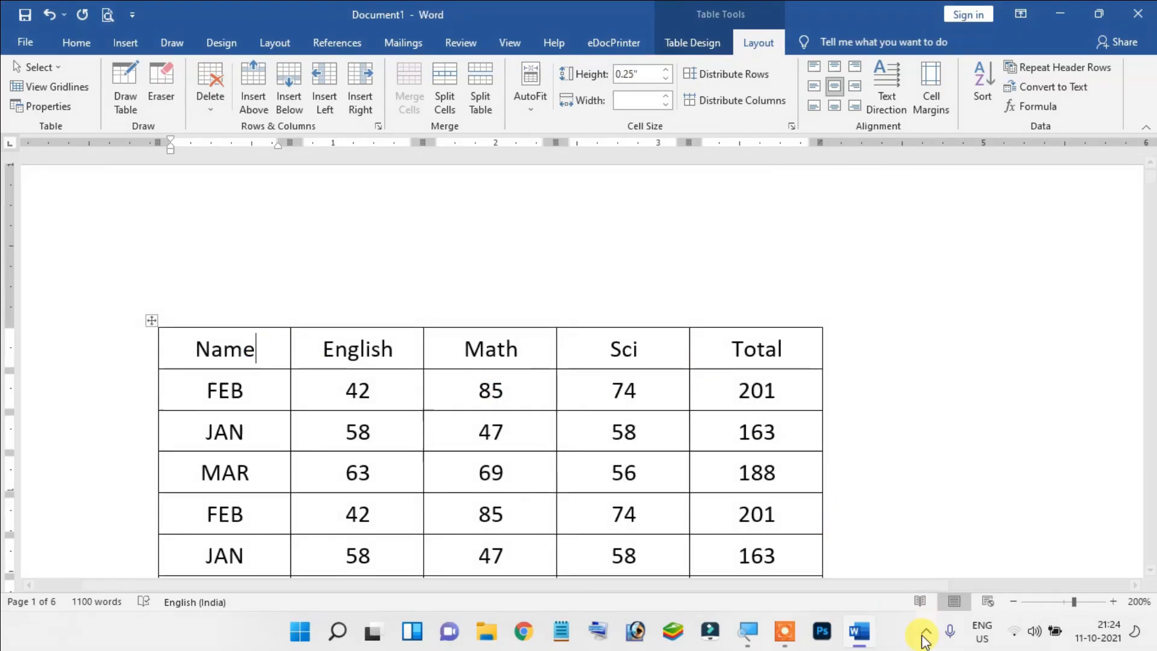
{"action": "scroll", "coordinate": [475, 348], "scroll_direction": "down", "scroll_amount": 2}
{"action": "scroll", "coordinate": [475, 351], "scroll_direction": "up", "scroll_amount": 2}
{"action": "left_click", "coordinate": [477, 350]}
{"action": "left_click", "coordinate": [527, 97]}
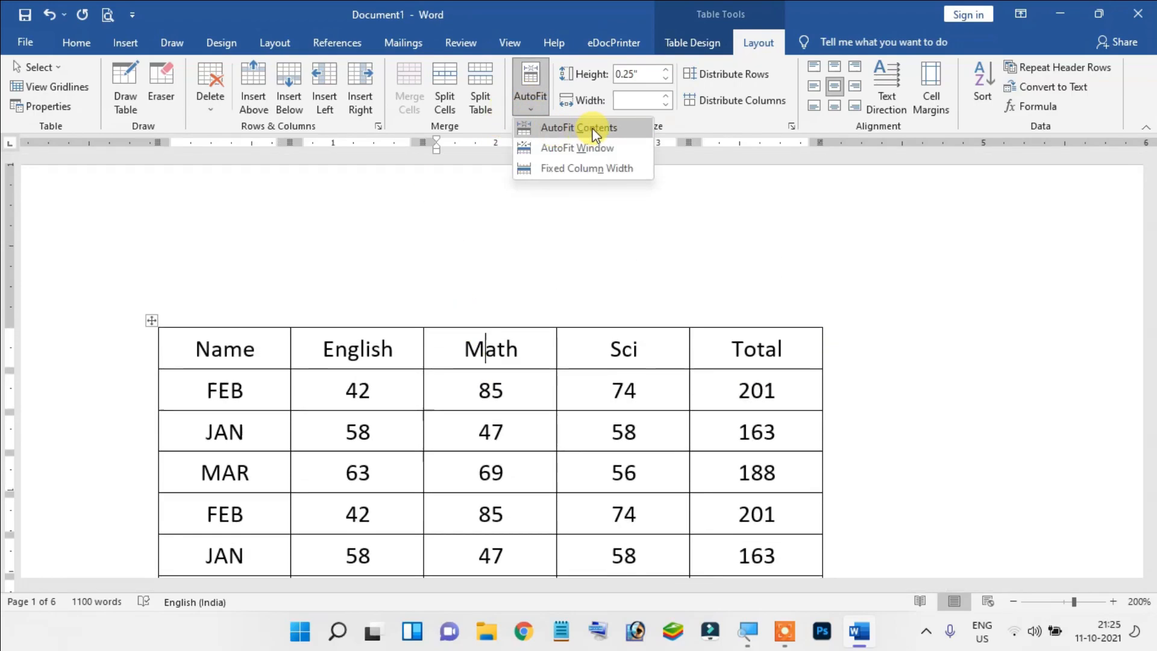
Remove every row from the seventh data row to the table's end, keeping the header and first six data rows
{"action": "scroll", "coordinate": [268, 351], "scroll_direction": "down", "scroll_amount": 6}
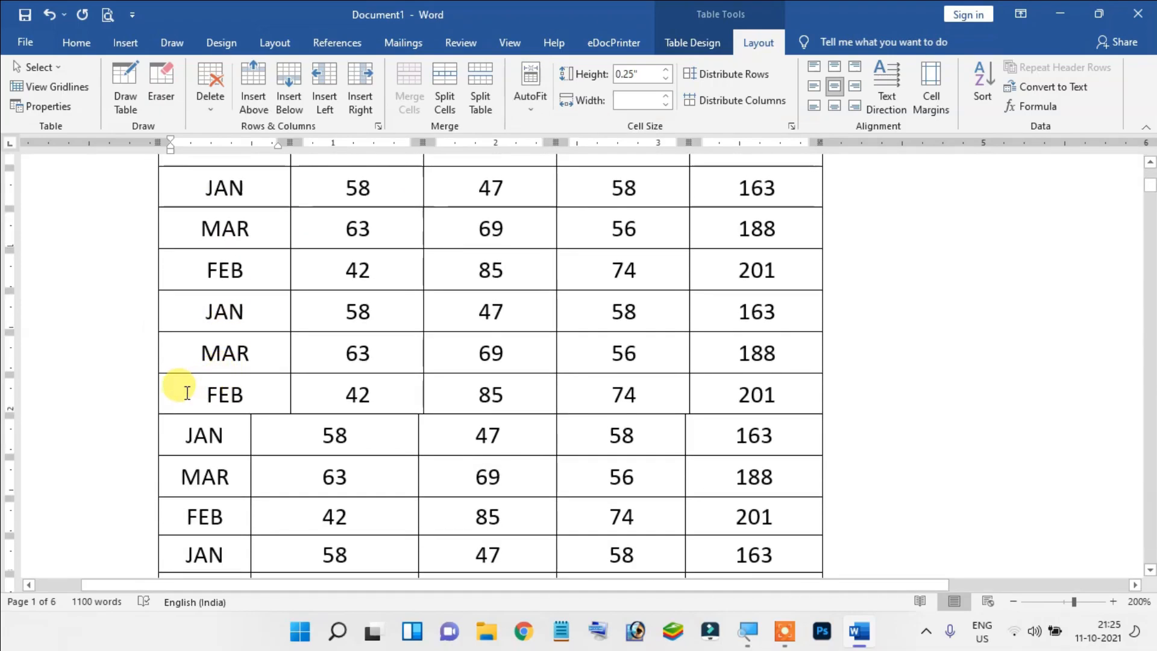
{"action": "left_click", "coordinate": [186, 392]}
{"action": "key", "text": "shift+Right"}
{"action": "key", "text": "shift+Right"}
{"action": "key", "text": "shift+Right"}
{"action": "key", "text": "shift+Right"}
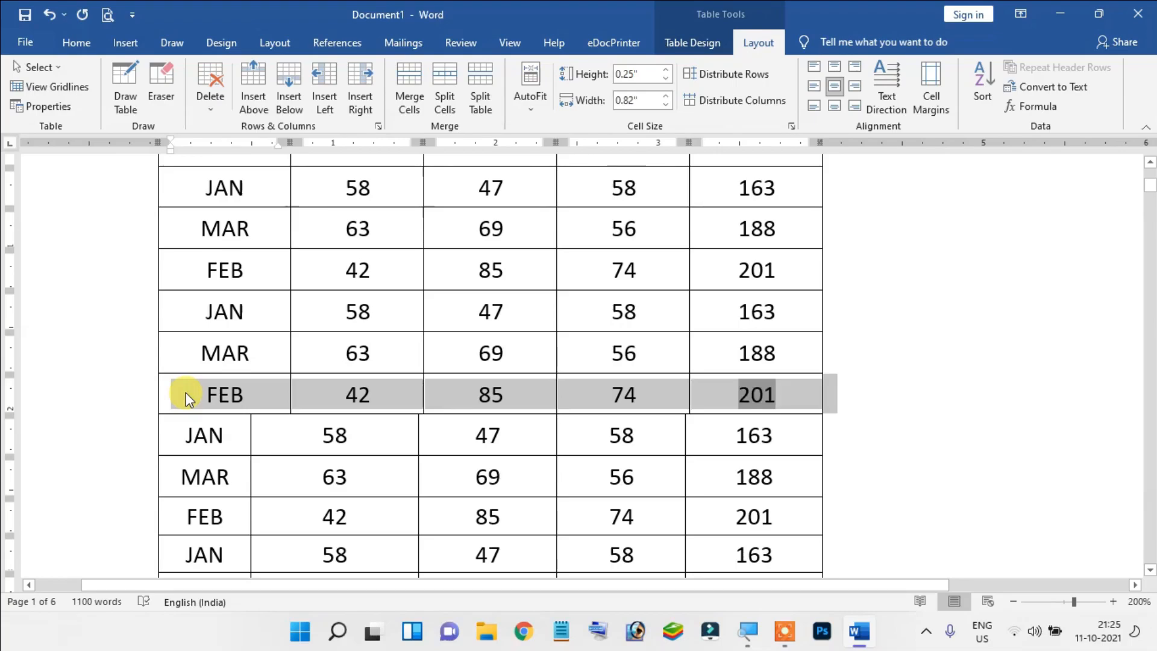
{"action": "key", "text": "shift+Down"}
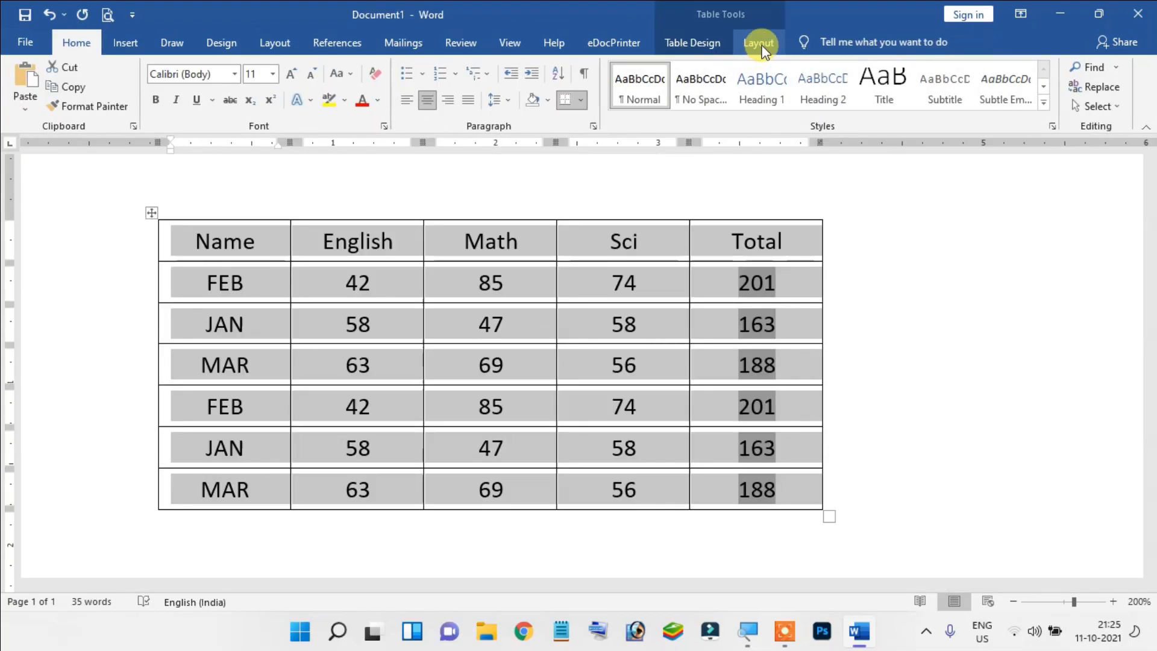
View the AutoFit options for the shortened table without applying any of them
{"action": "left_click", "coordinate": [760, 43]}
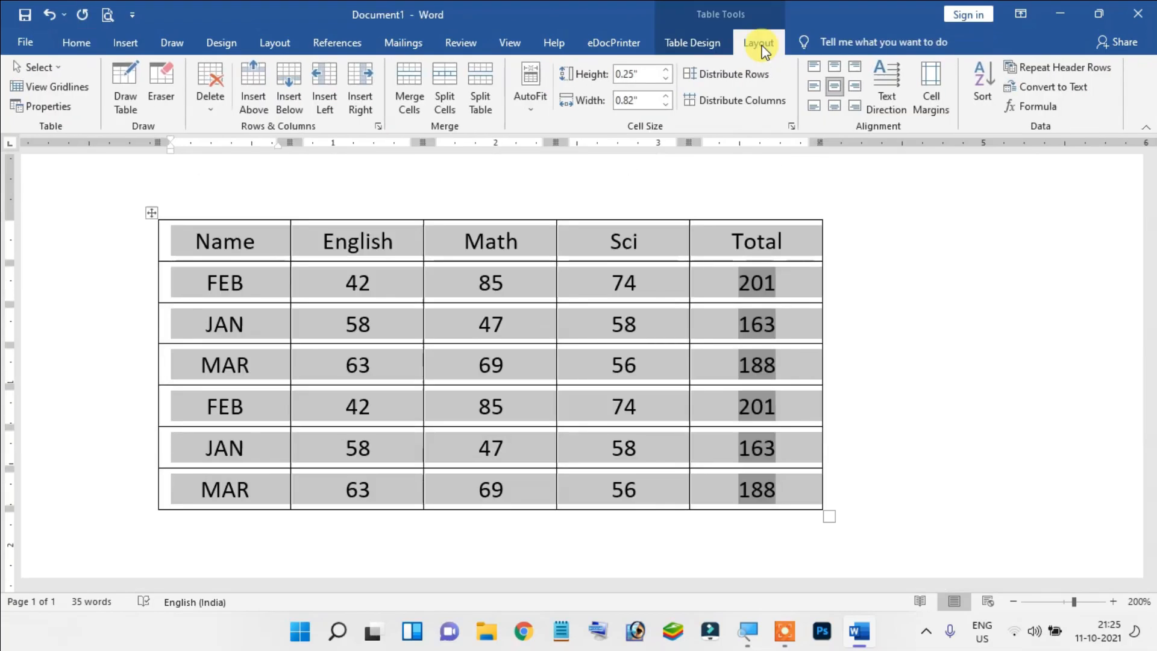
{"action": "left_click", "coordinate": [533, 107]}
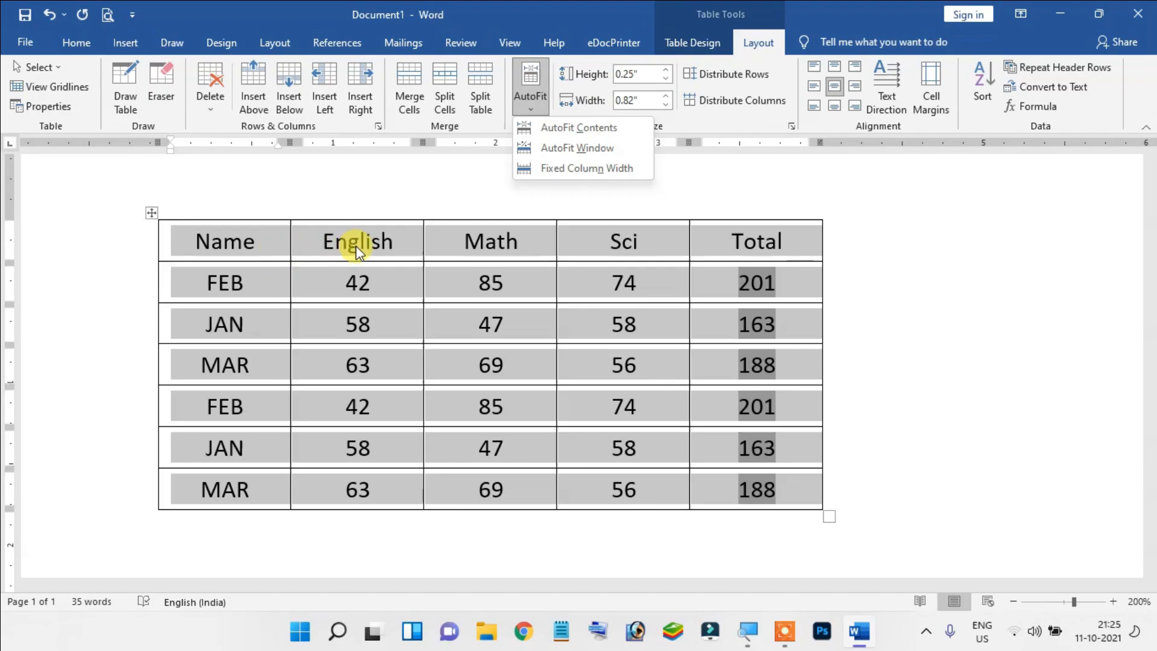
{"action": "left_click", "coordinate": [265, 248]}
{"action": "left_click", "coordinate": [263, 248]}
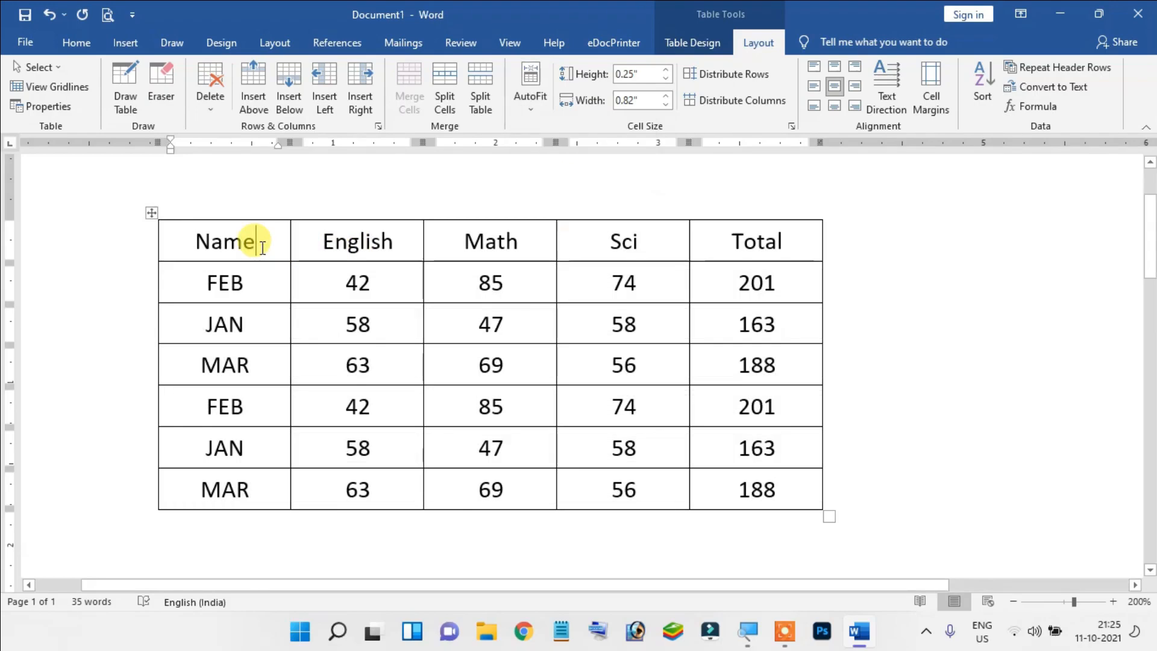
Narrow the Name column to about 0.52" and undo the width change
{"action": "scroll", "coordinate": [263, 248], "scroll_direction": "up", "scroll_amount": 2}
{"action": "scroll", "coordinate": [262, 248], "scroll_direction": "up", "scroll_amount": 3}
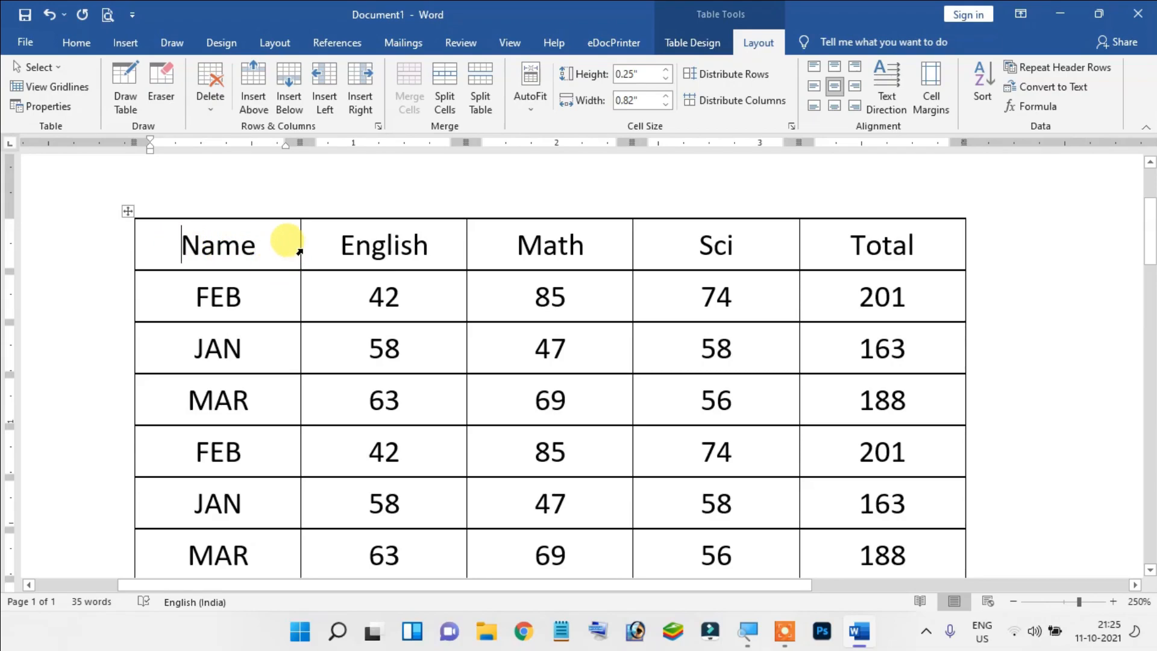
{"action": "left_click_drag", "start_coordinate": [300, 248], "coordinate": [228, 252]}
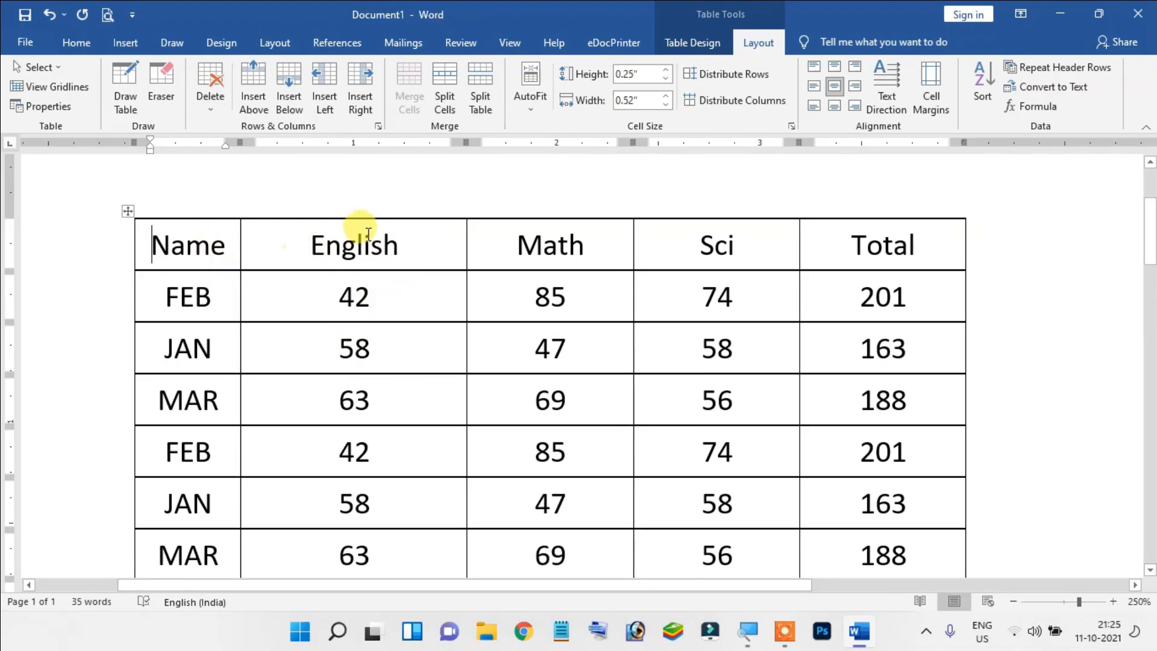
{"action": "key", "text": "ctrl+z"}
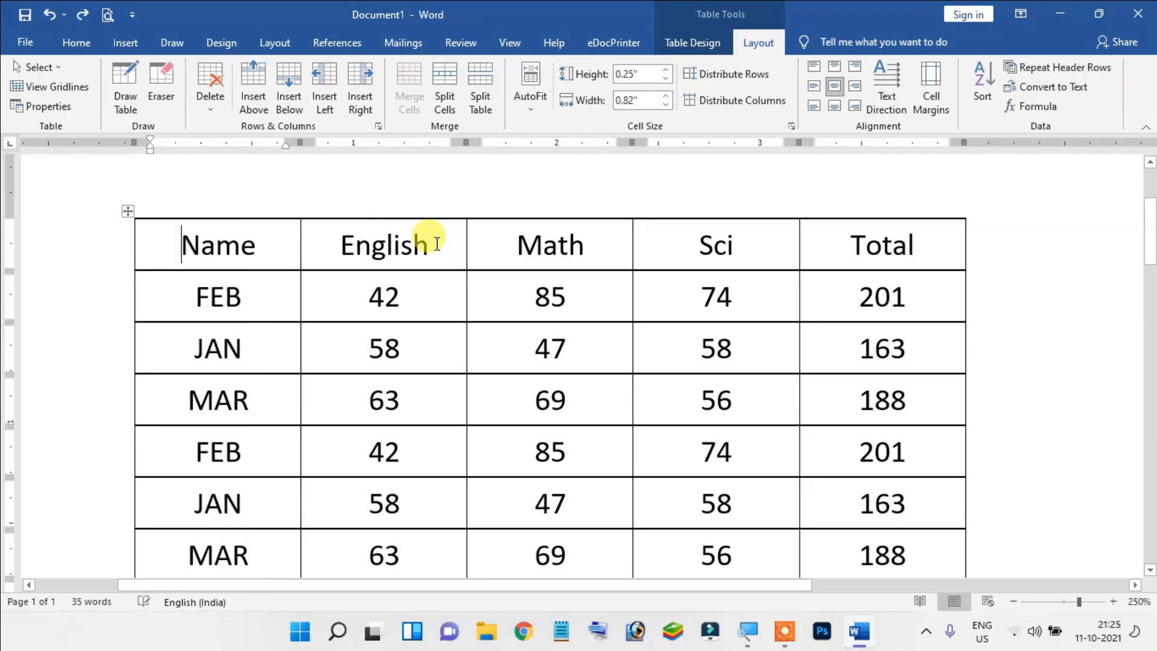
Apply AutoFit Contents to the entire marks table so its columns shrink to fit their text
{"action": "left_click_drag", "start_coordinate": [162, 237], "coordinate": [816, 509]}
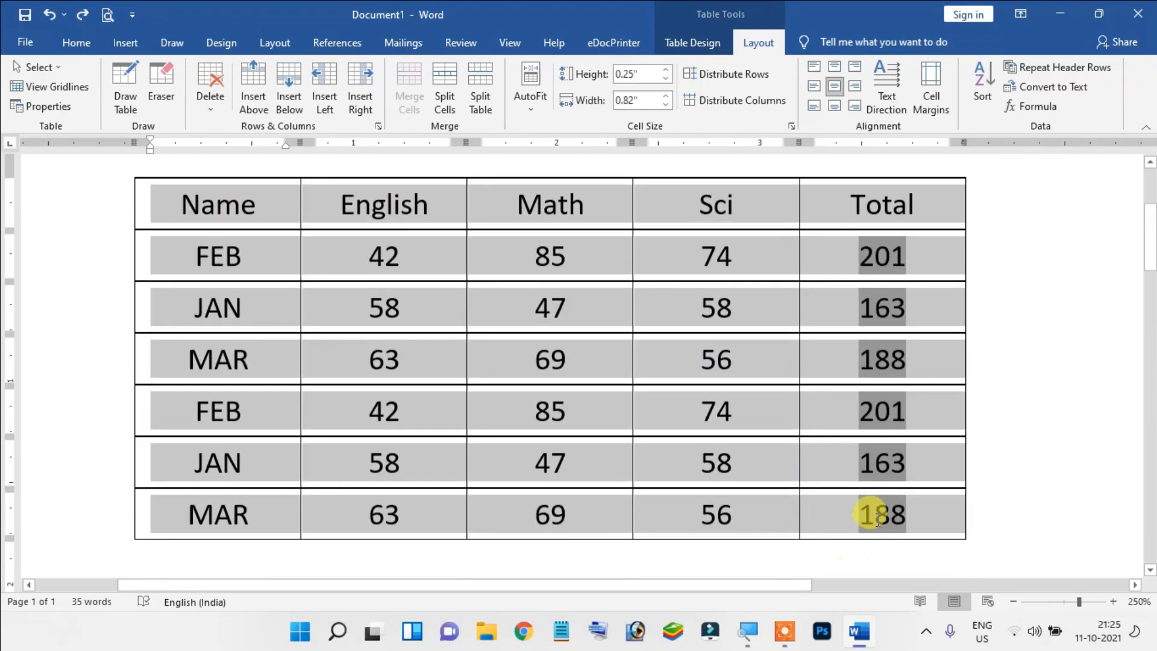
{"action": "left_click", "coordinate": [533, 96]}
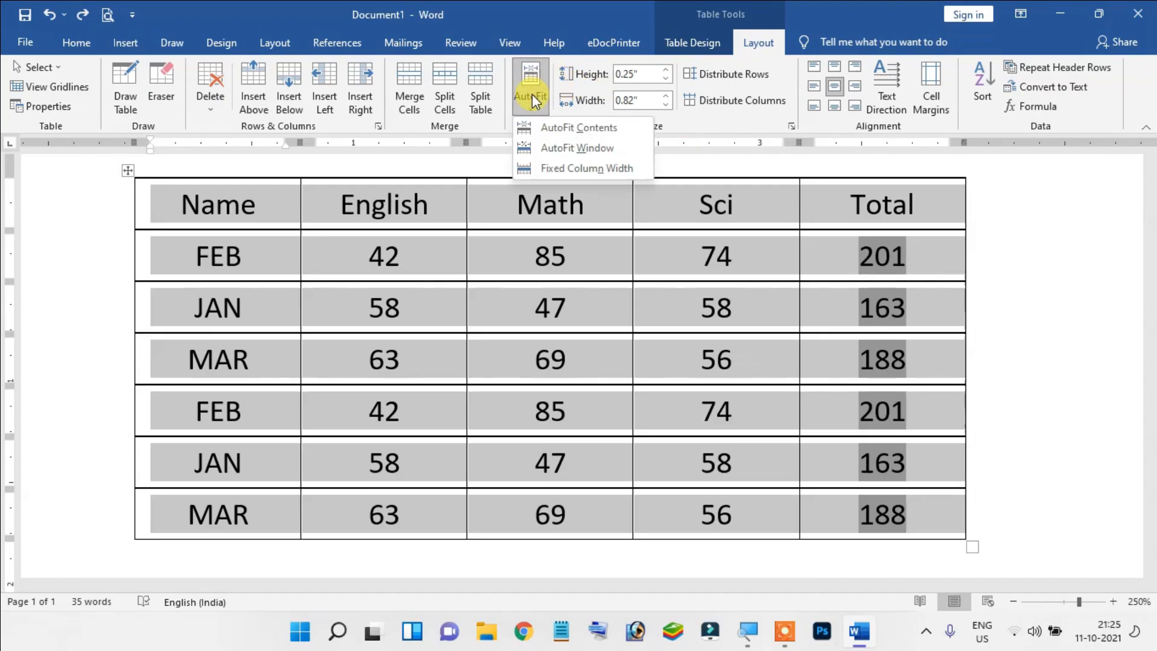
{"action": "left_click", "coordinate": [554, 129]}
{"action": "left_click", "coordinate": [410, 253]}
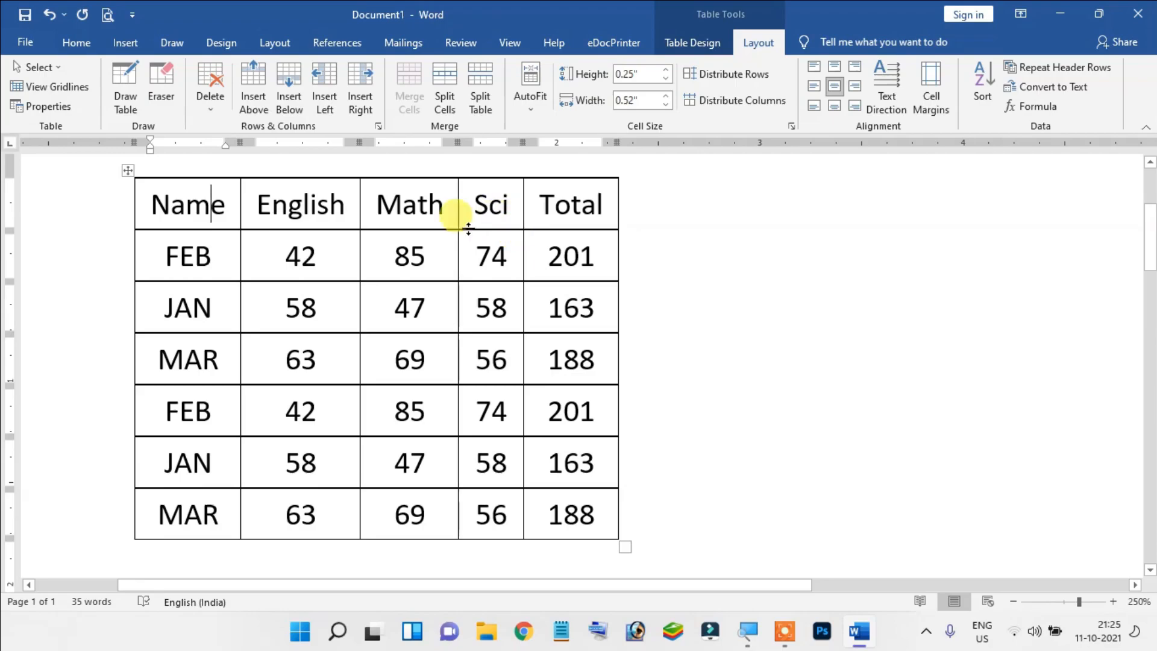
Apply AutoFit Window to the entire marks table so it spans the full width between the page margins
{"action": "left_click", "coordinate": [528, 94]}
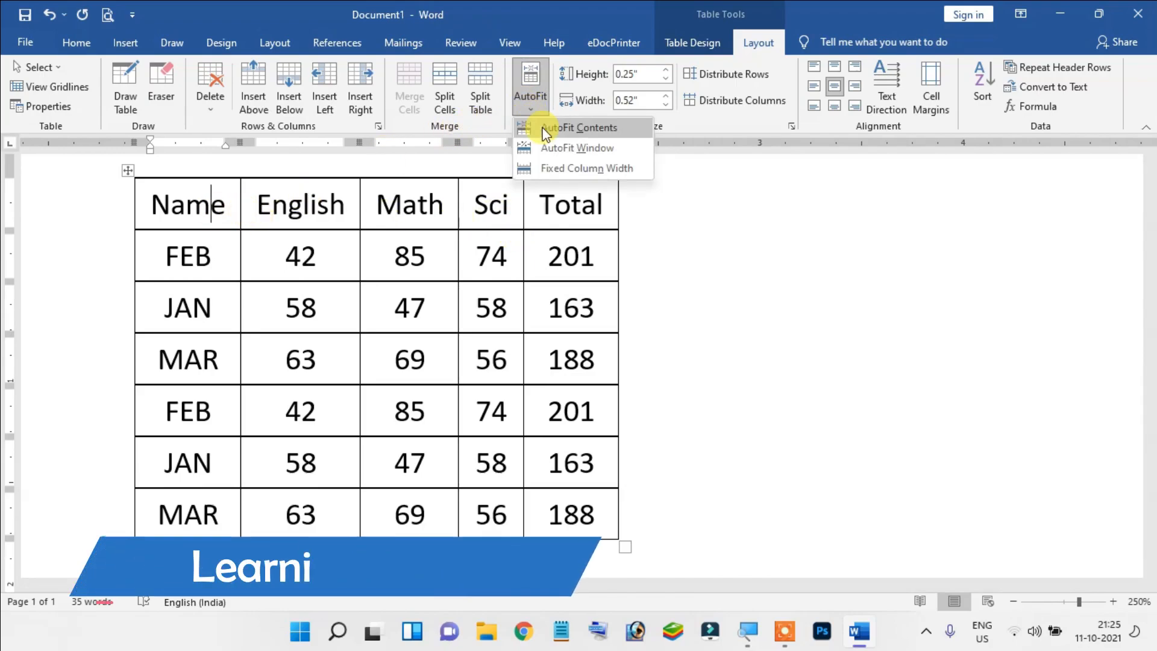
{"action": "key", "text": "Escape"}
{"action": "scroll", "coordinate": [731, 251], "scroll_direction": "down", "scroll_amount": 8}
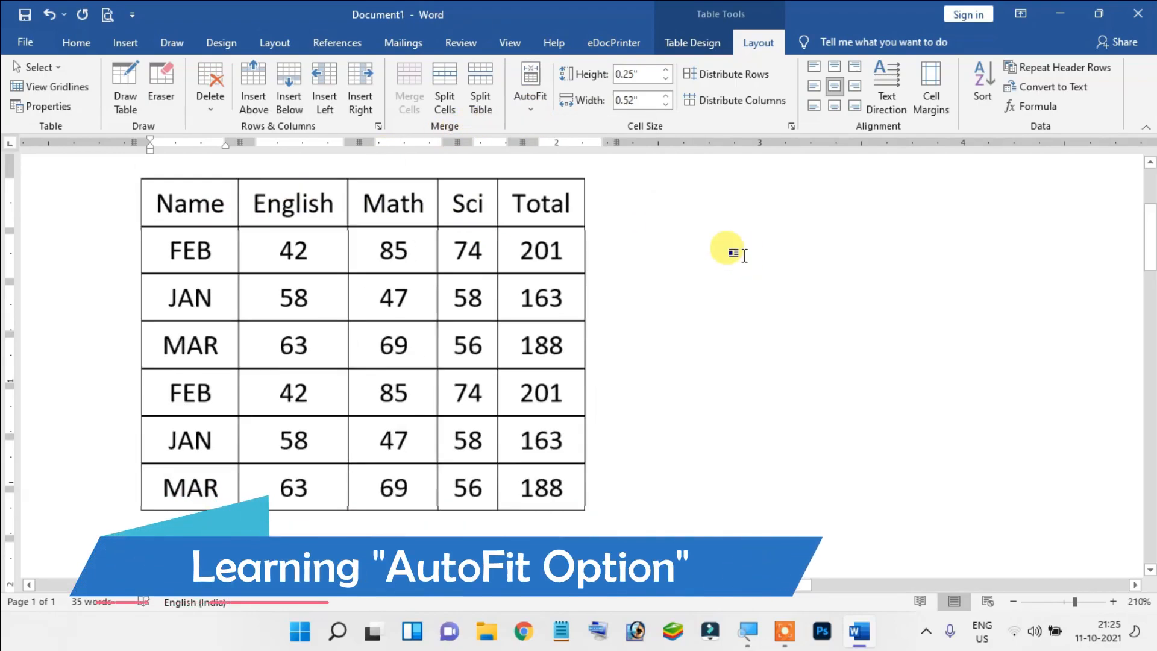
{"action": "scroll", "coordinate": [741, 253], "scroll_direction": "down", "scroll_amount": 4}
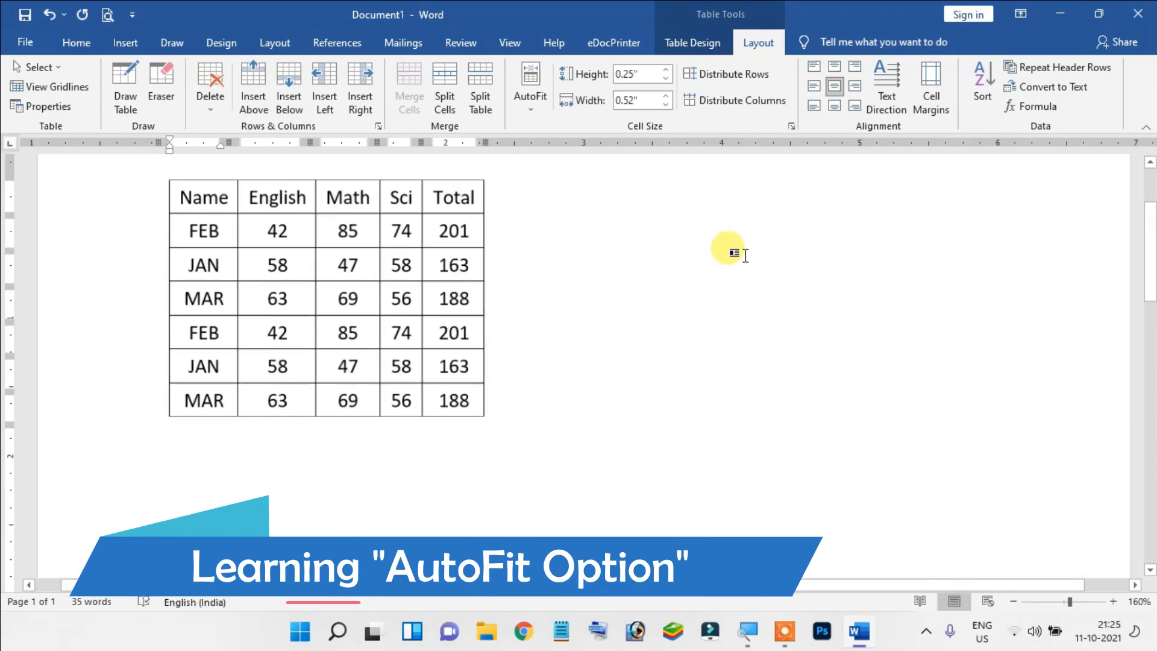
{"action": "scroll", "coordinate": [731, 248], "scroll_direction": "up", "scroll_amount": 3}
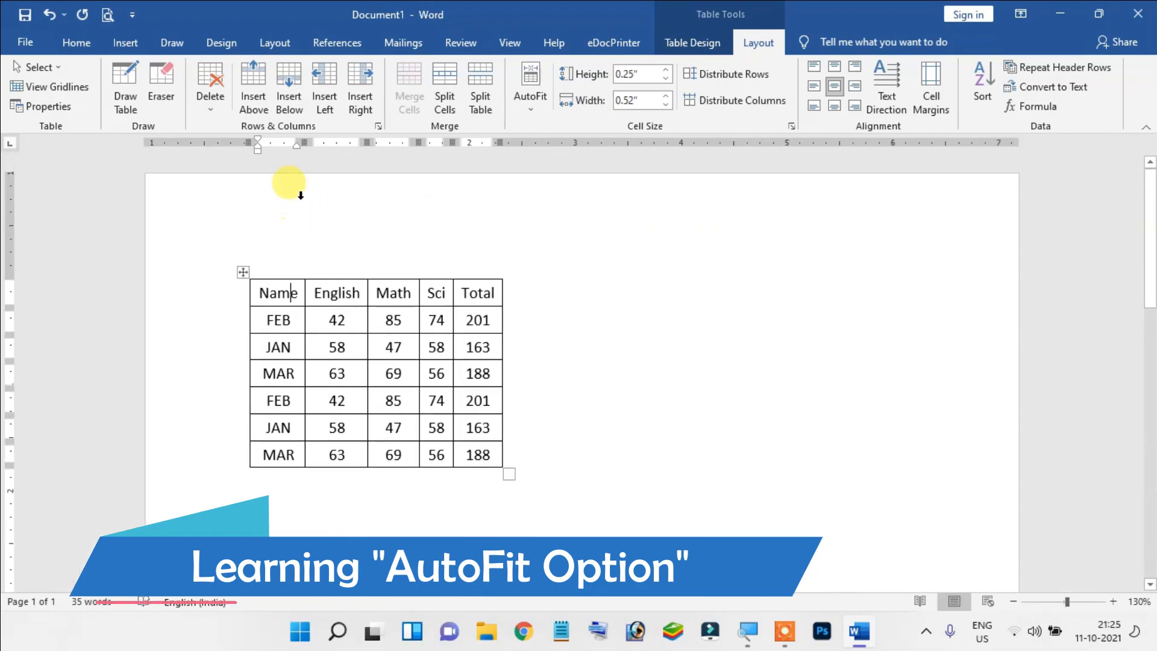
{"action": "left_click_drag", "start_coordinate": [263, 293], "coordinate": [479, 455]}
{"action": "left_click", "coordinate": [542, 100]}
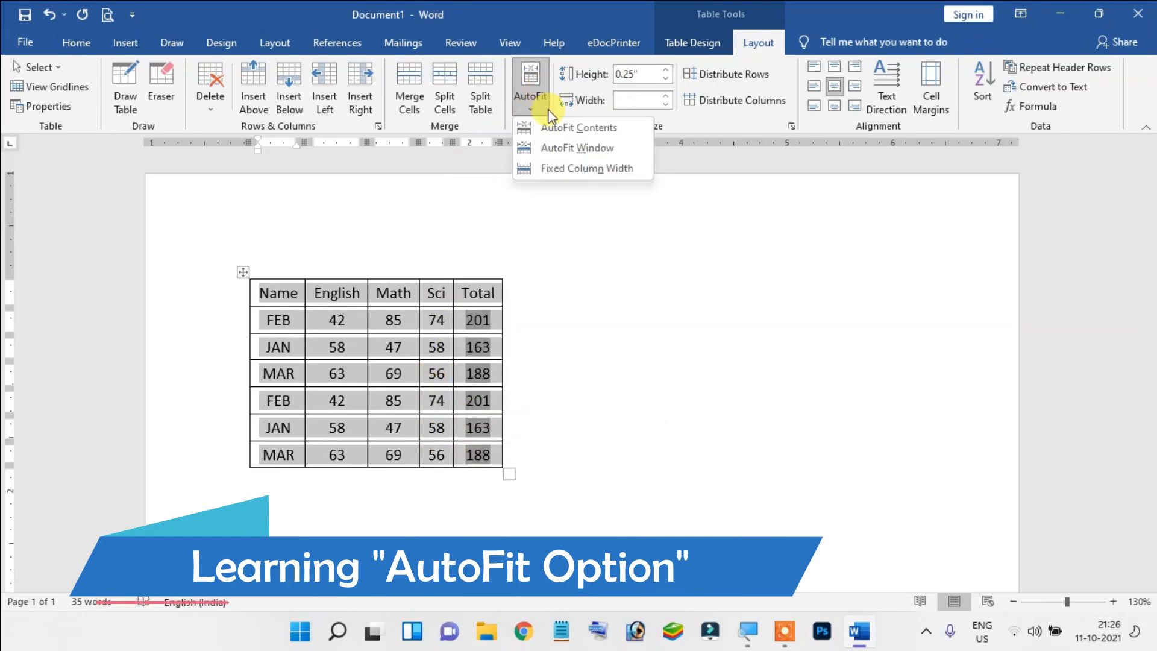
{"action": "left_click", "coordinate": [566, 149]}
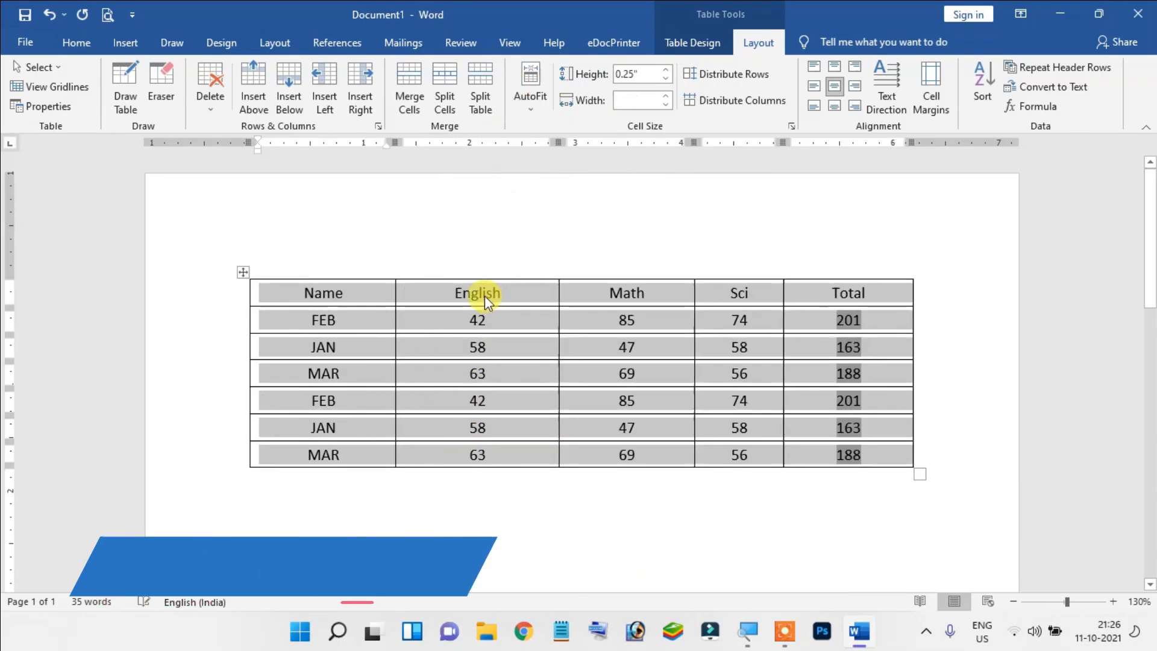
{"action": "left_click", "coordinate": [378, 301]}
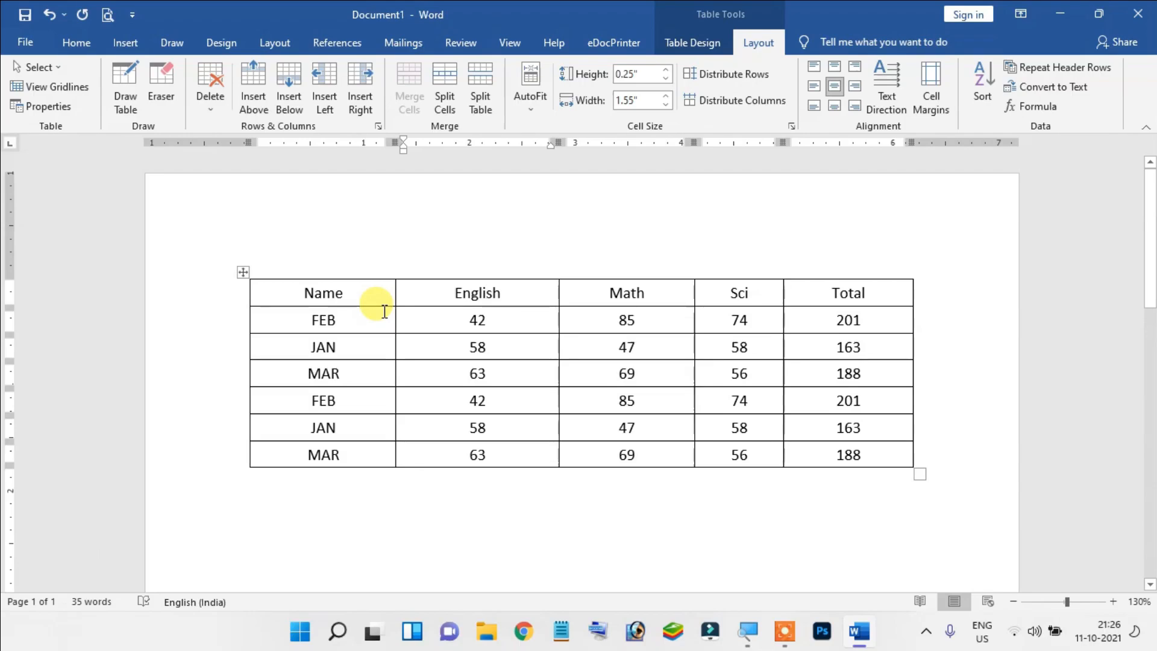
Apply Fixed Column Width to all rows and columns of the marks table
{"action": "left_click_drag", "start_coordinate": [303, 293], "coordinate": [861, 455]}
{"action": "left_click", "coordinate": [536, 112]}
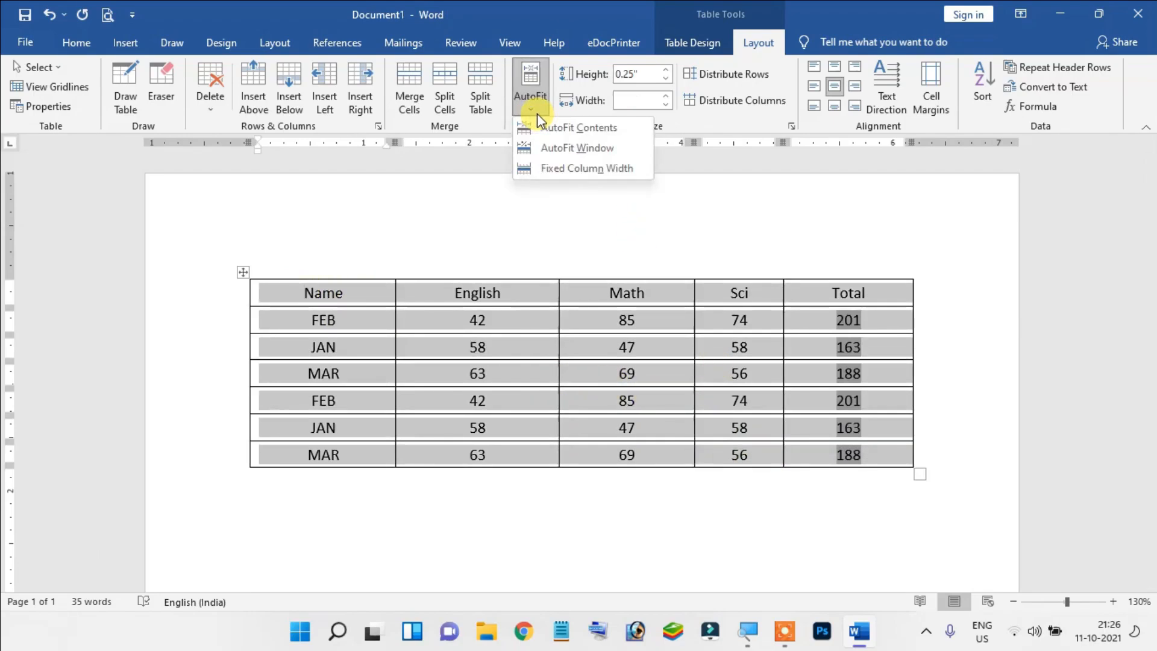
{"action": "left_click", "coordinate": [567, 170]}
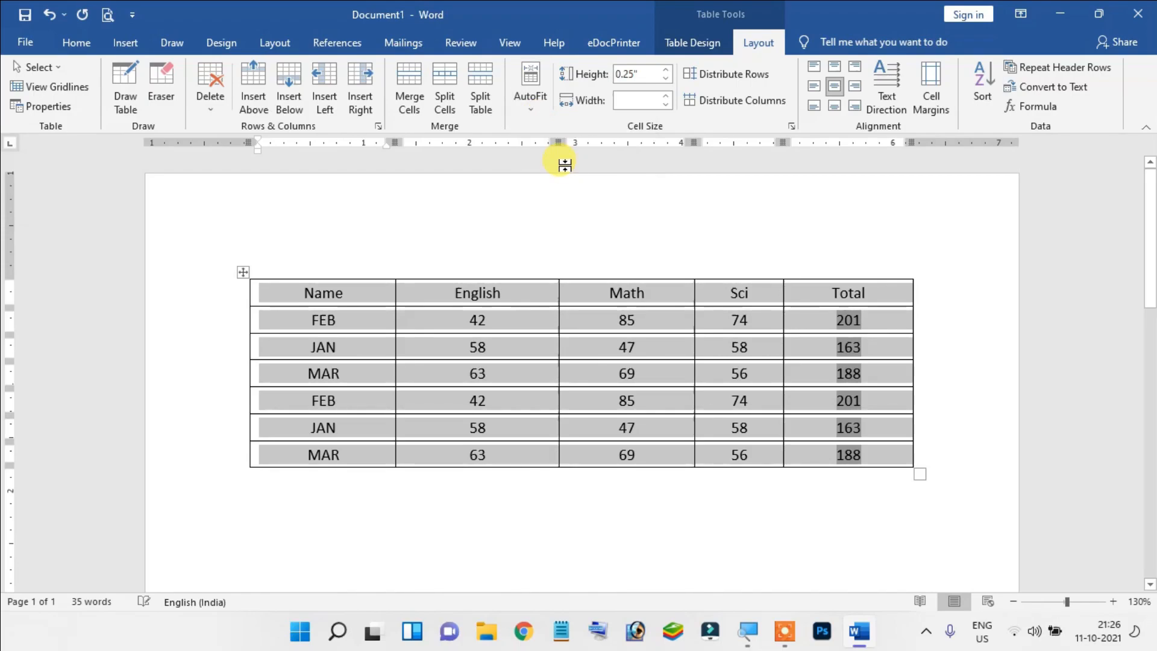
{"action": "left_click", "coordinate": [329, 302]}
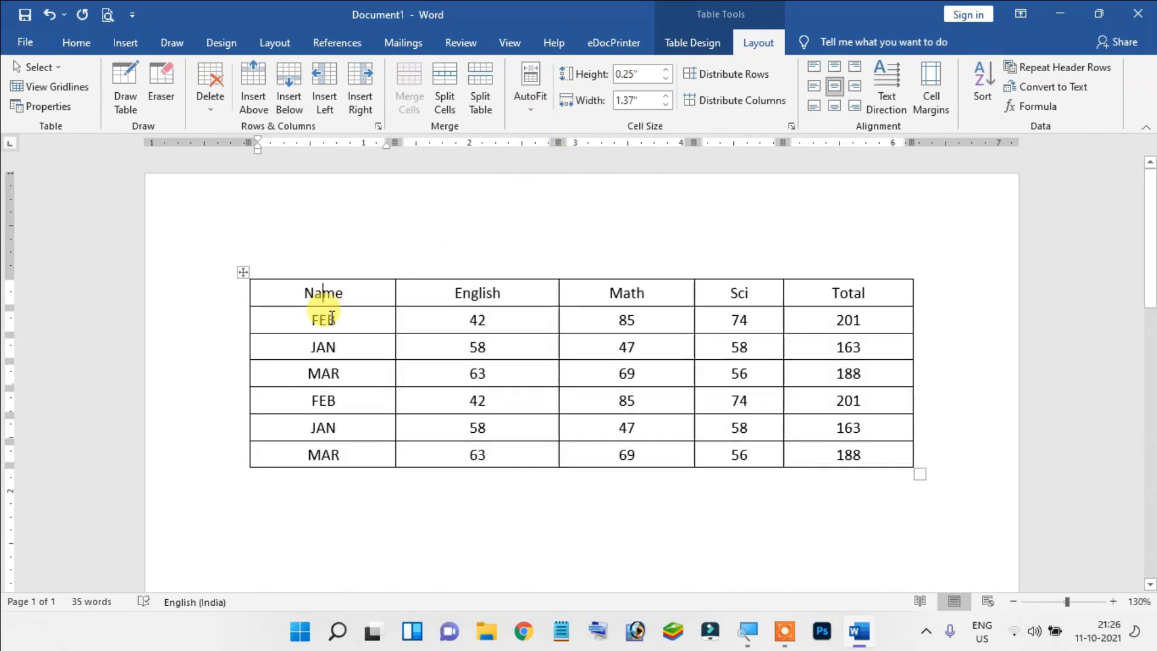
{"action": "left_click", "coordinate": [125, 42]}
{"action": "left_click", "coordinate": [123, 87]}
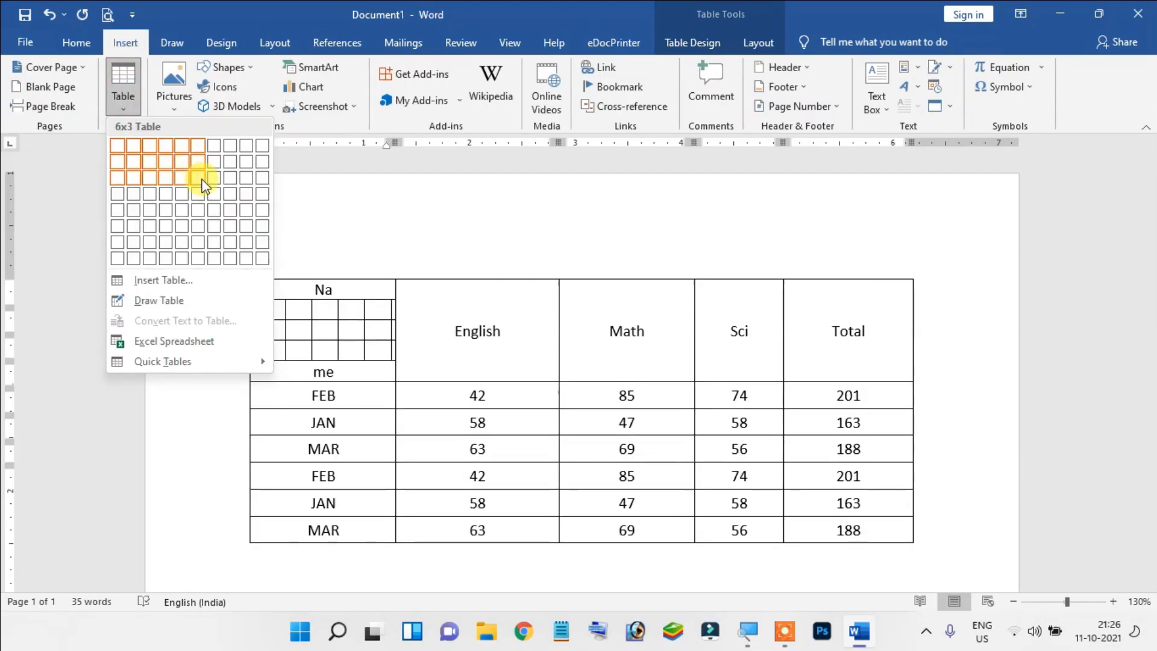
{"action": "left_click", "coordinate": [461, 240]}
Add several blank lines in the document below the marks table
{"action": "scroll", "coordinate": [482, 270], "scroll_direction": "down", "scroll_amount": 3}
{"action": "left_click", "coordinate": [424, 364]}
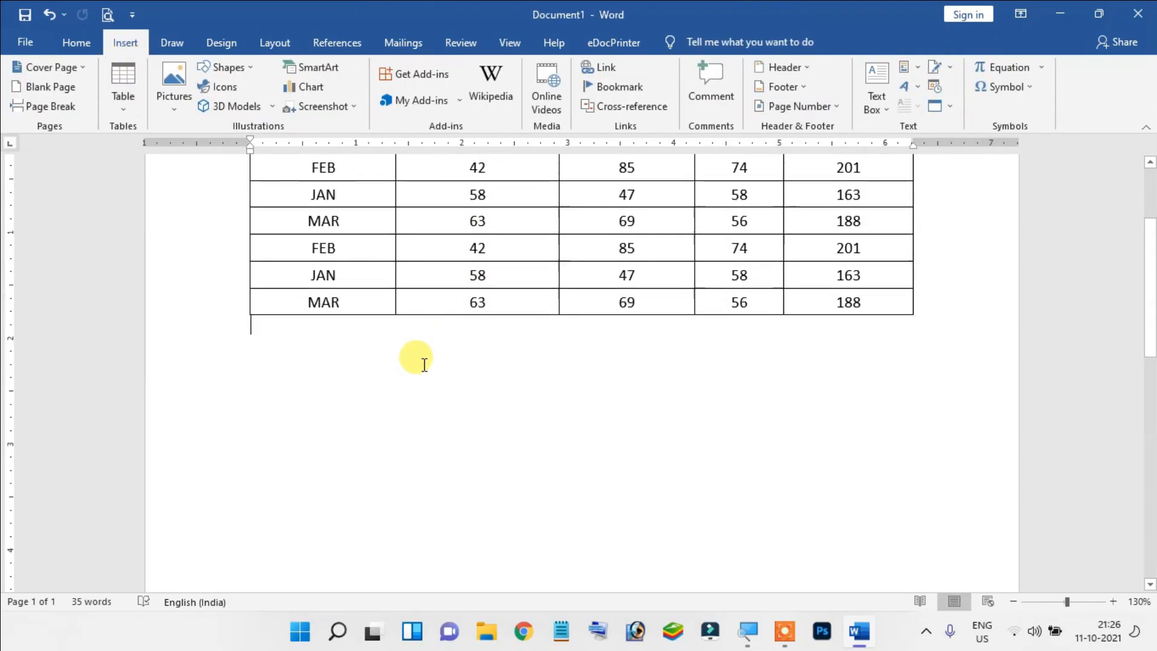
{"action": "key", "text": "Return"}
{"action": "key", "text": "Return"}
{"action": "key", "text": "Return"}
{"action": "key", "text": "Return"}
{"action": "key", "text": "Return"}
{"action": "left_click", "coordinate": [123, 89]}
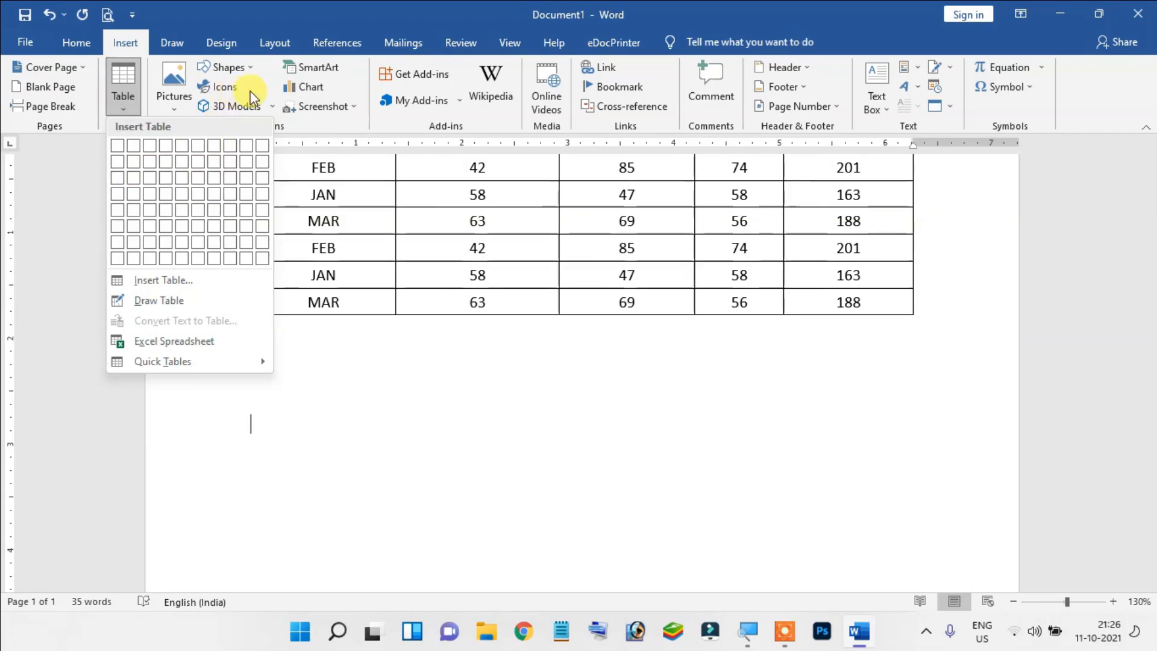
{"action": "left_click", "coordinate": [427, 290]}
{"action": "scroll", "coordinate": [427, 290], "scroll_direction": "up", "scroll_amount": 3}
{"action": "left_click", "coordinate": [344, 288]}
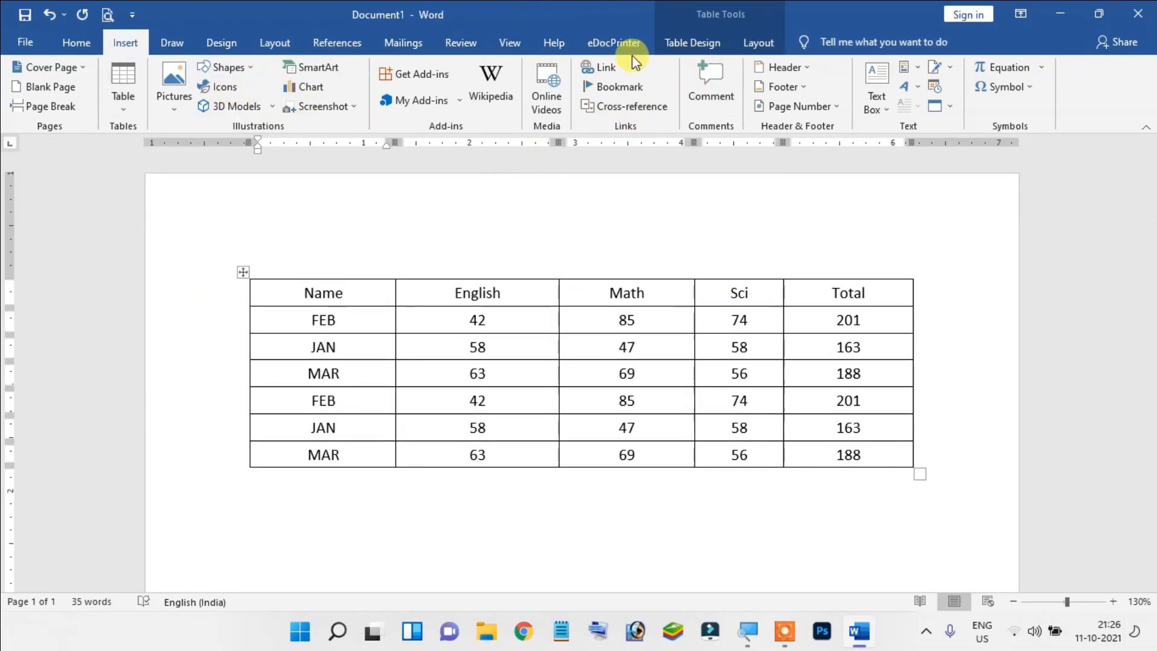
{"action": "left_click", "coordinate": [747, 49]}
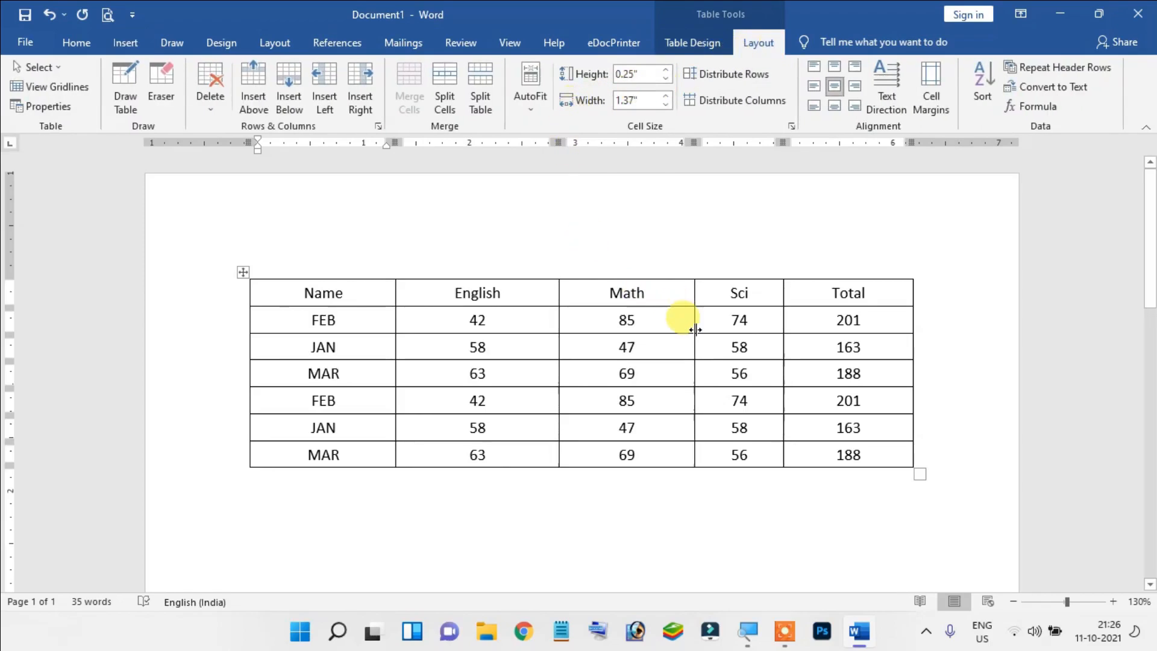
{"action": "left_click", "coordinate": [785, 629]}
{"action": "left_click", "coordinate": [600, 607]}
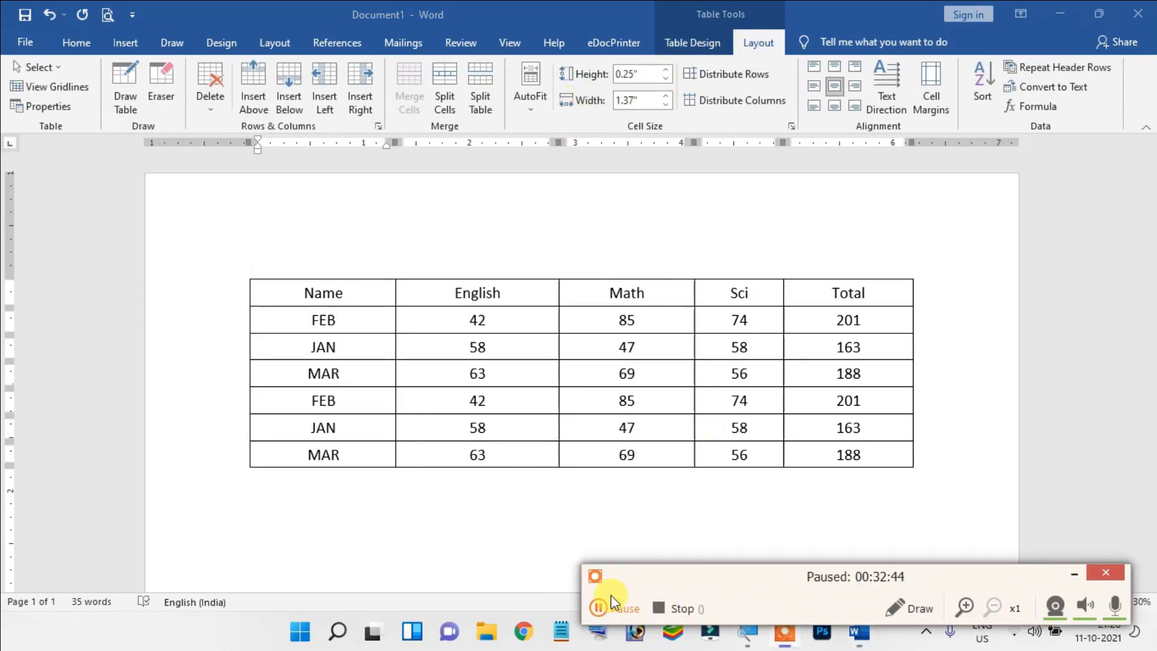
{"action": "left_click", "coordinate": [600, 608]}
{"action": "left_click", "coordinate": [1071, 577]}
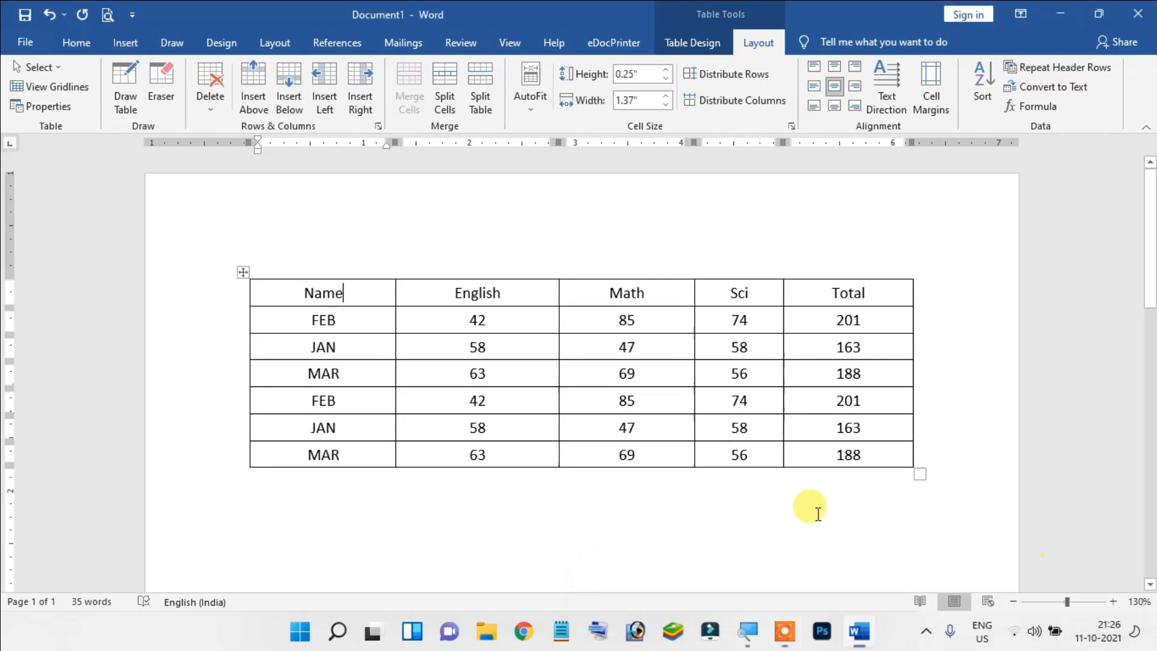
Delete the entire marks table, including its header row, from the document
{"action": "left_click", "coordinate": [815, 509]}
{"action": "scroll", "coordinate": [669, 473], "scroll_direction": "down", "scroll_amount": 3}
{"action": "scroll", "coordinate": [875, 482], "scroll_direction": "up", "scroll_amount": 1}
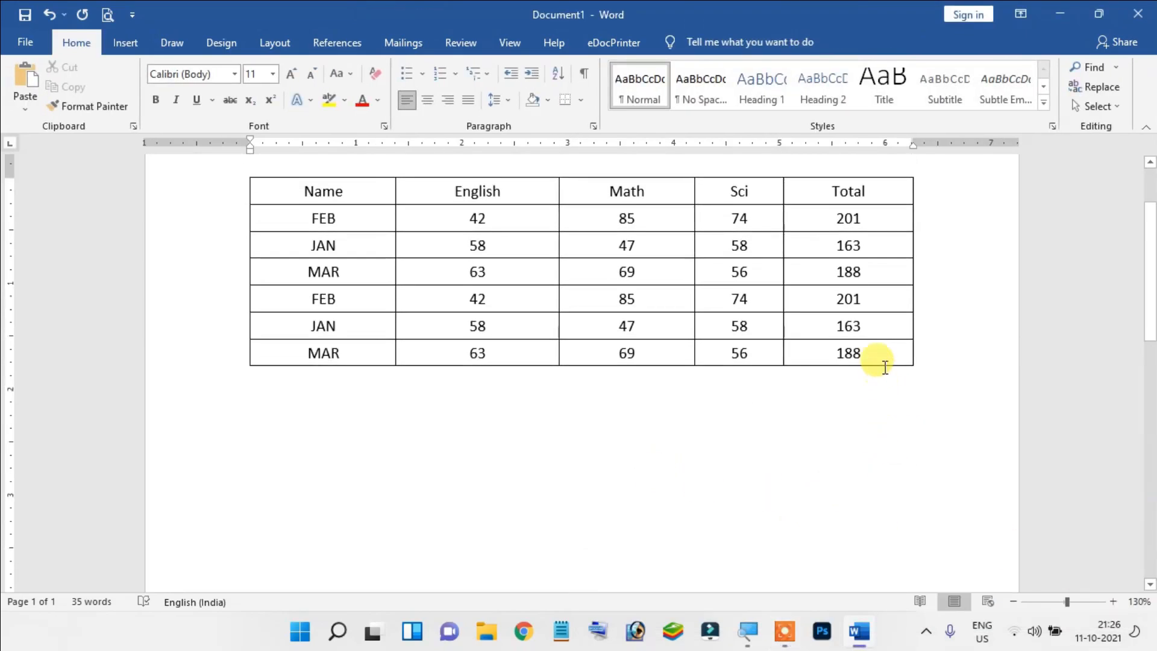
{"action": "left_click_drag", "start_coordinate": [883, 362], "coordinate": [256, 224]}
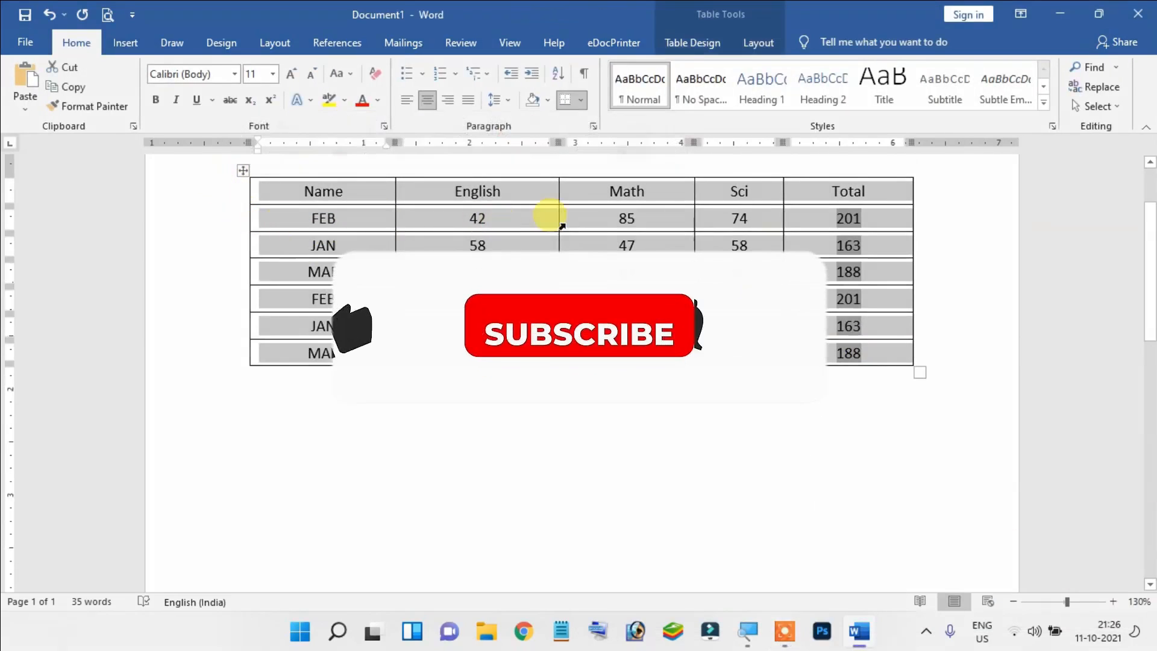
{"action": "right_click", "coordinate": [534, 243]}
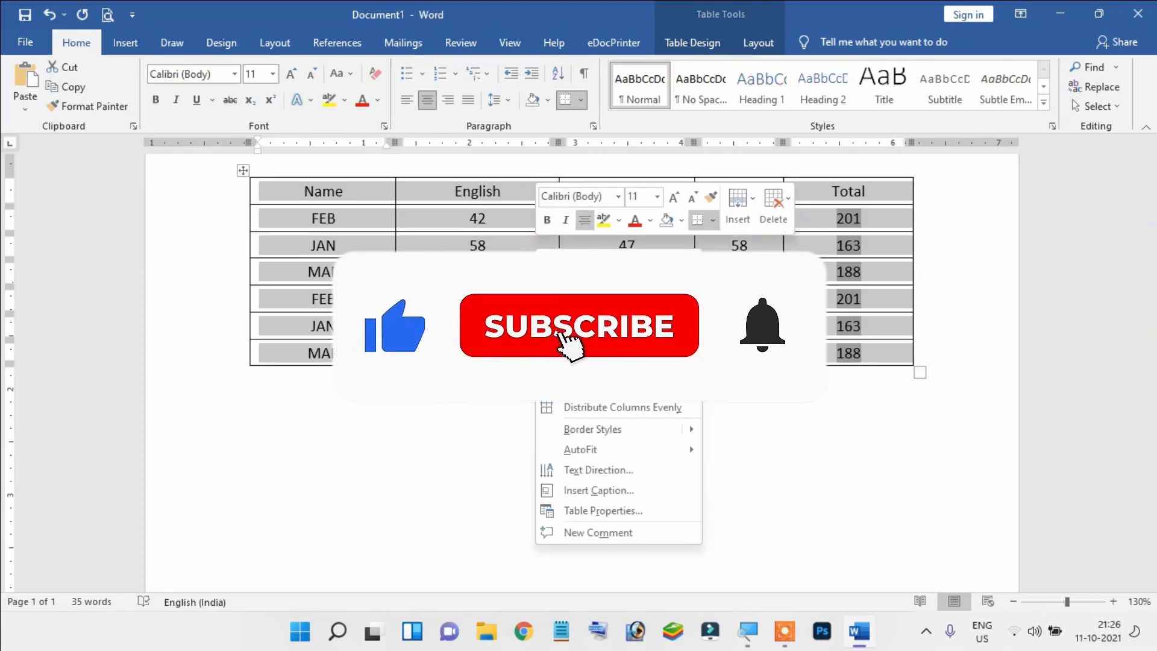
{"action": "key", "text": "Escape"}
{"action": "key", "text": "BackSpace"}
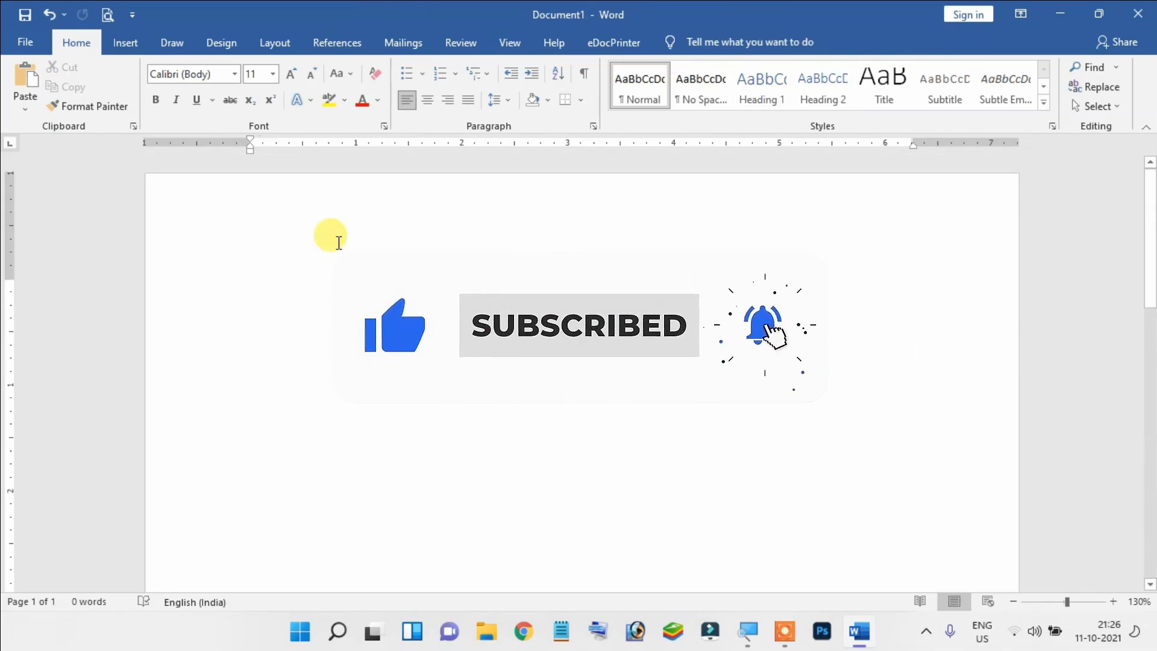
{"action": "left_click", "coordinate": [133, 48]}
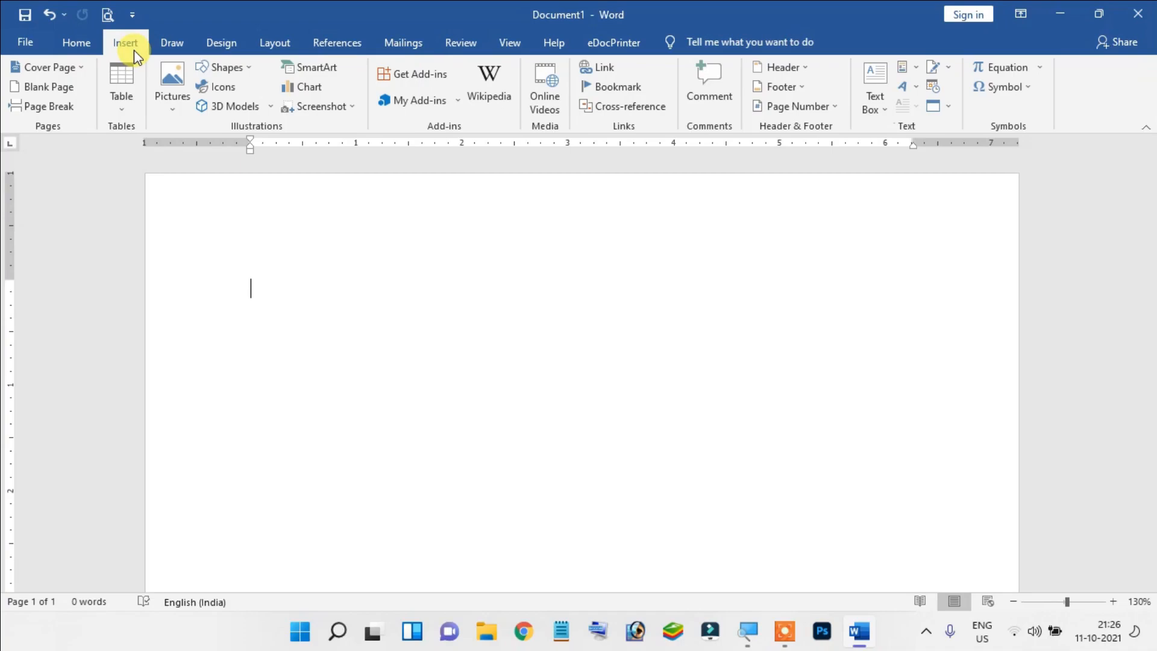
{"action": "left_click", "coordinate": [129, 97]}
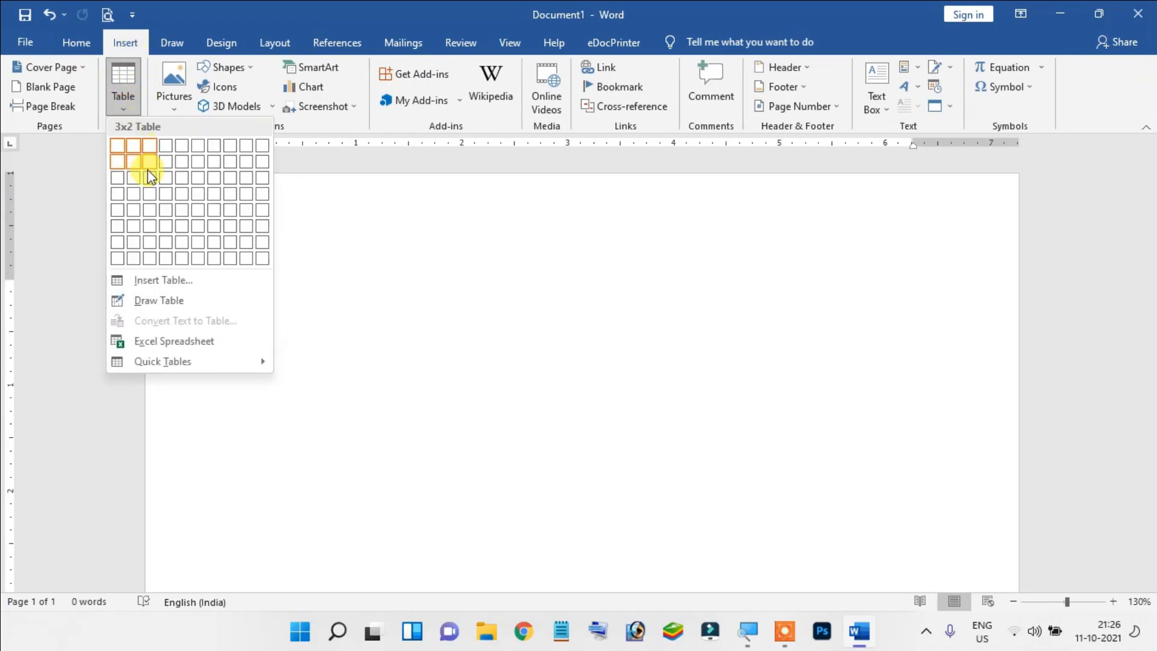
{"action": "left_click", "coordinate": [163, 280]}
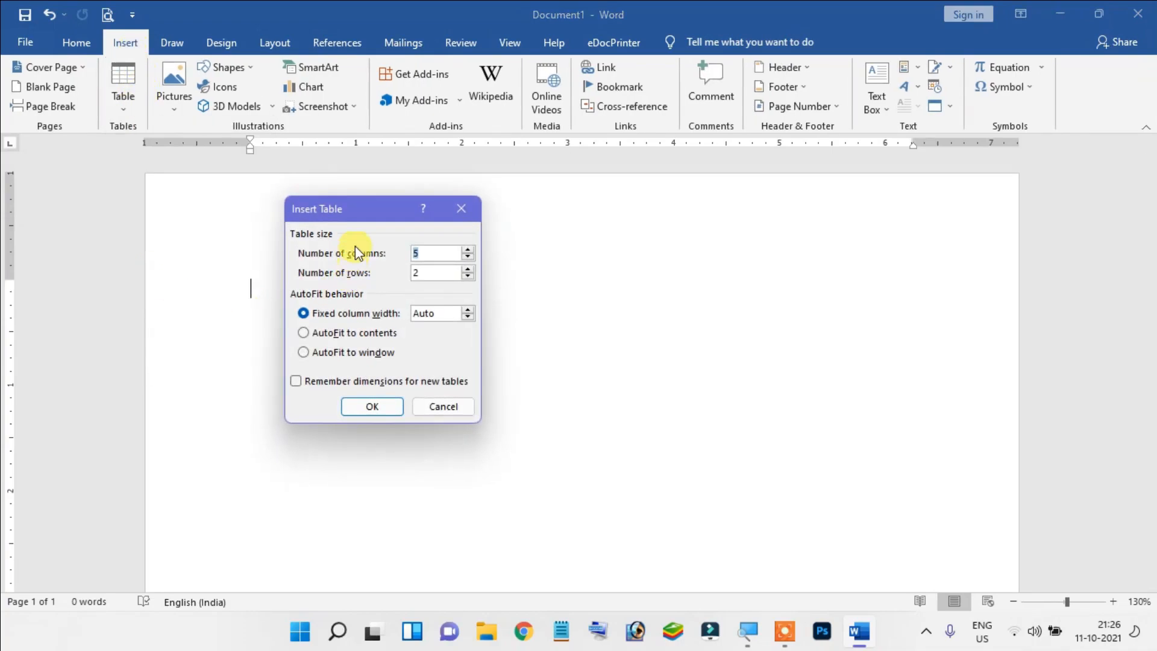
{"action": "left_click_drag", "start_coordinate": [379, 212], "coordinate": [486, 241]}
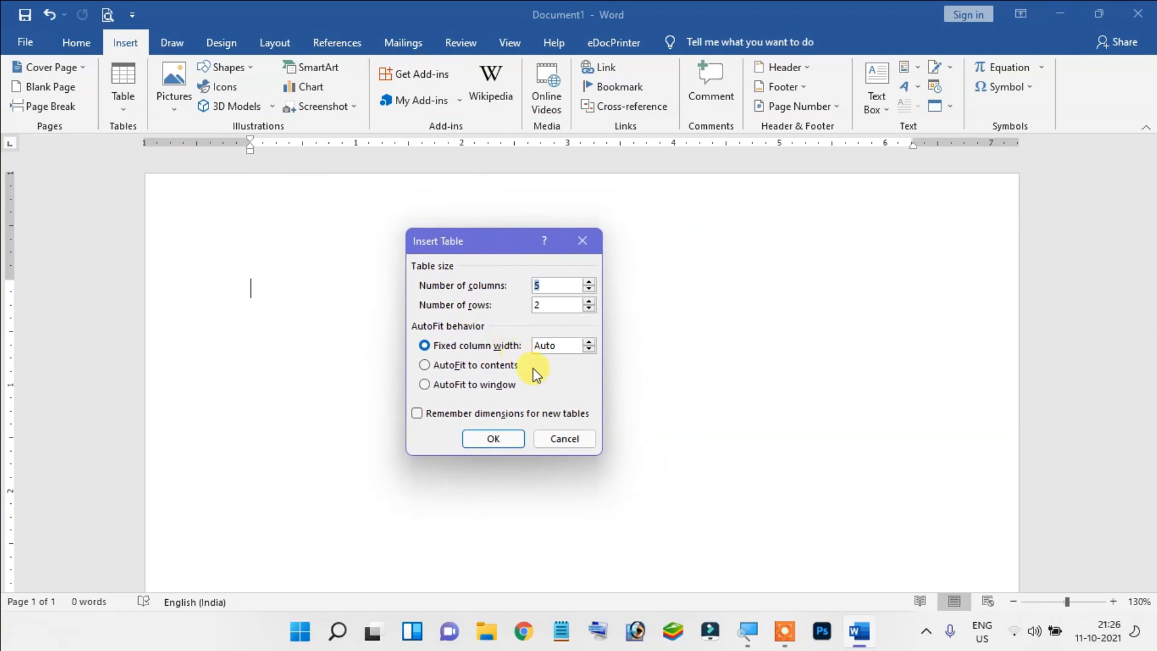
{"action": "left_click", "coordinate": [564, 439]}
Insert a table with 4 columns and 8 rows through the Insert Table dialog, using fixed column width set to Auto
{"action": "left_click", "coordinate": [125, 84]}
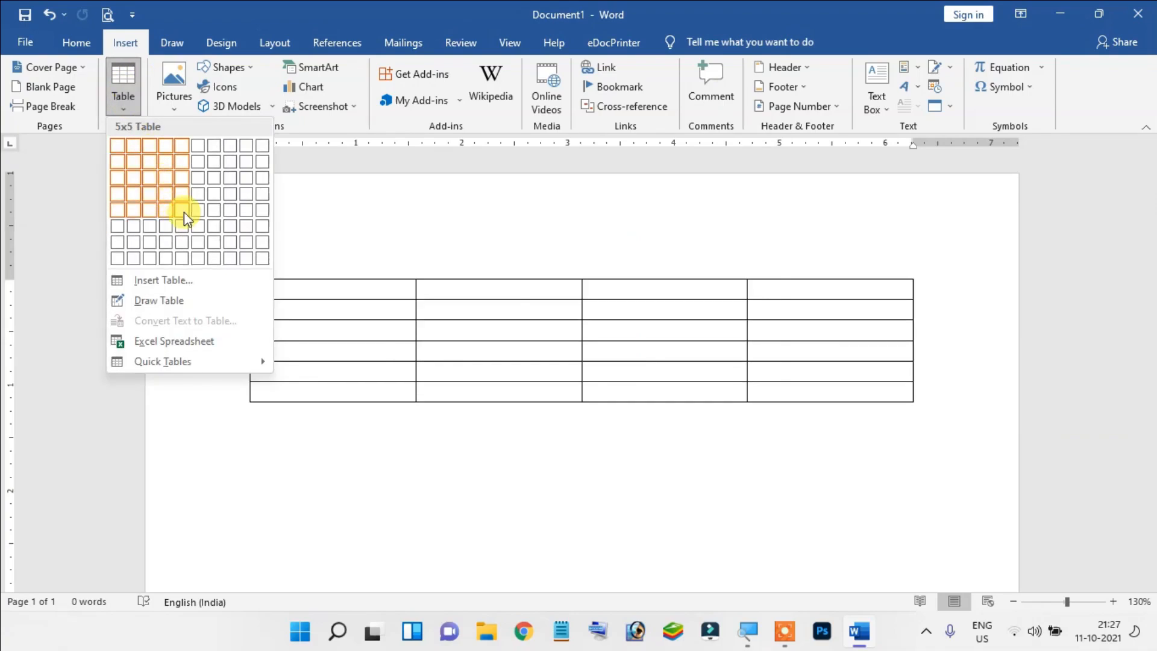
{"action": "left_click", "coordinate": [192, 280]}
{"action": "left_click_drag", "start_coordinate": [472, 256], "coordinate": [597, 247]}
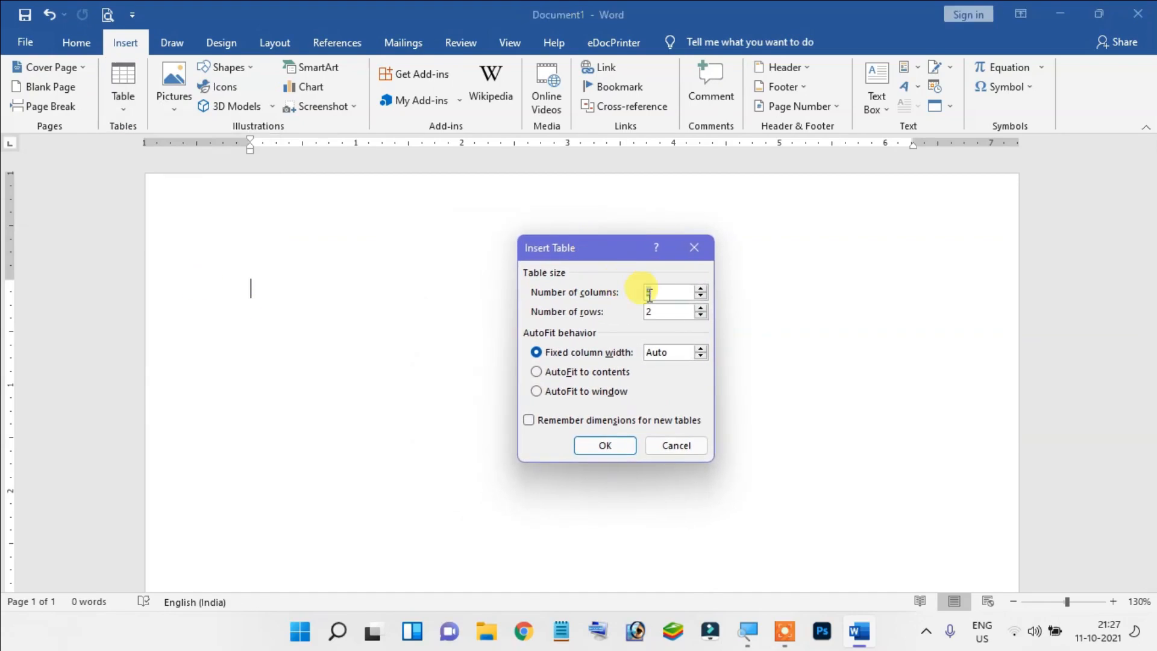
{"action": "left_click_drag", "start_coordinate": [672, 294], "coordinate": [635, 294]}
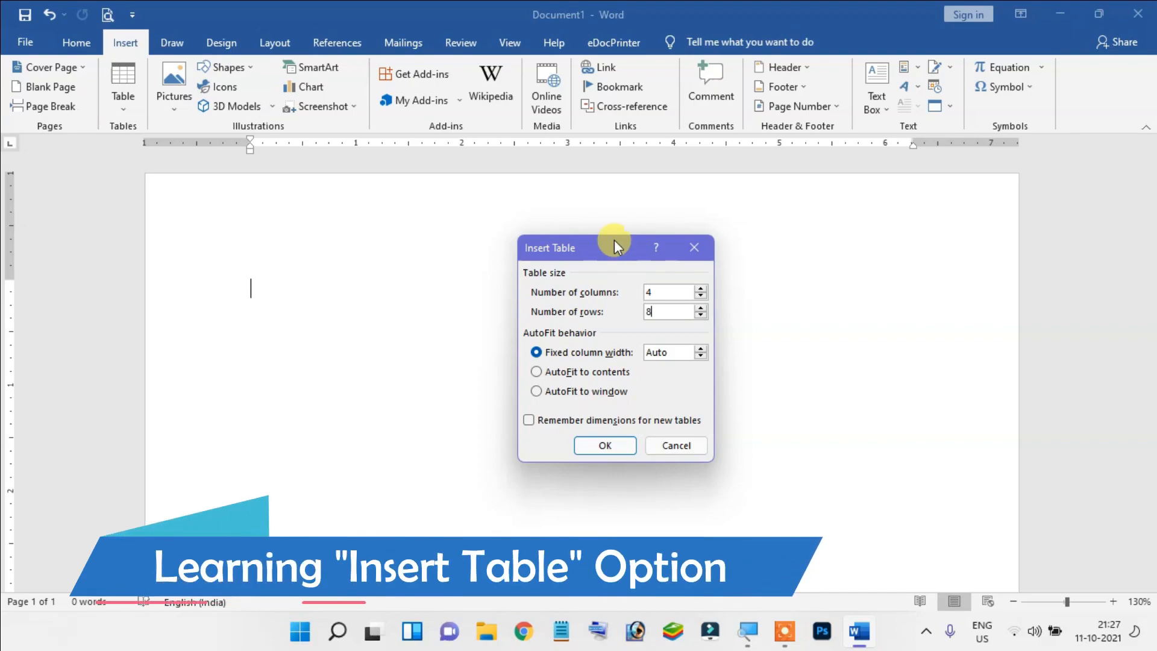
{"action": "left_click_drag", "start_coordinate": [604, 240], "coordinate": [592, 215]}
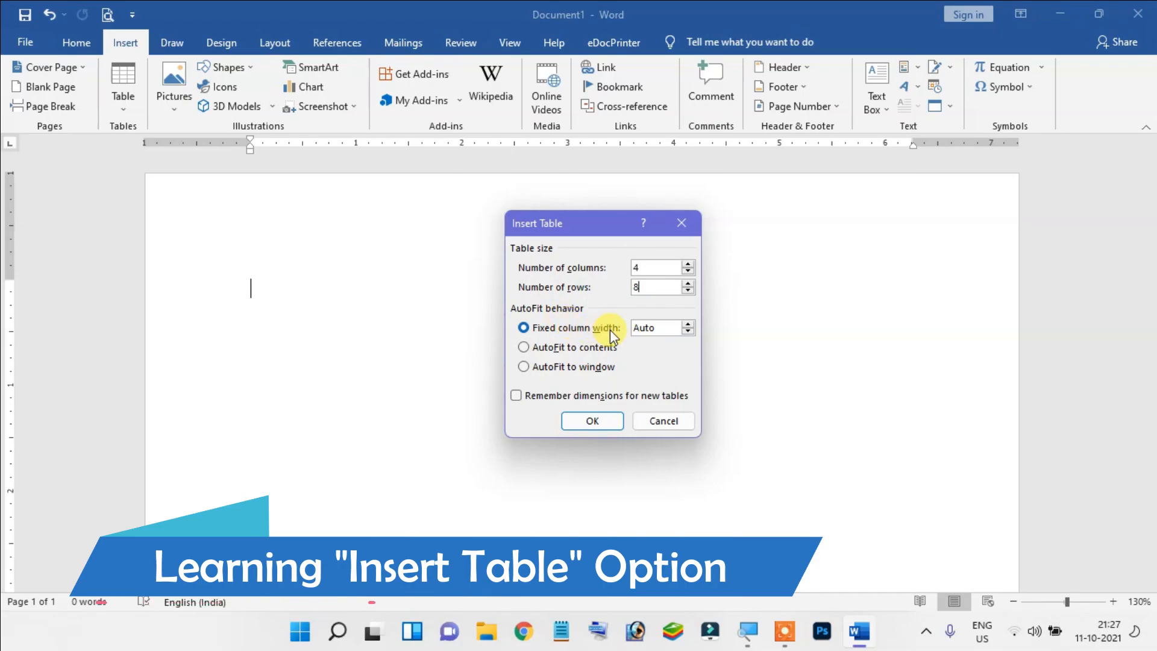
{"action": "left_click", "coordinate": [585, 347]}
{"action": "left_click", "coordinate": [576, 361]}
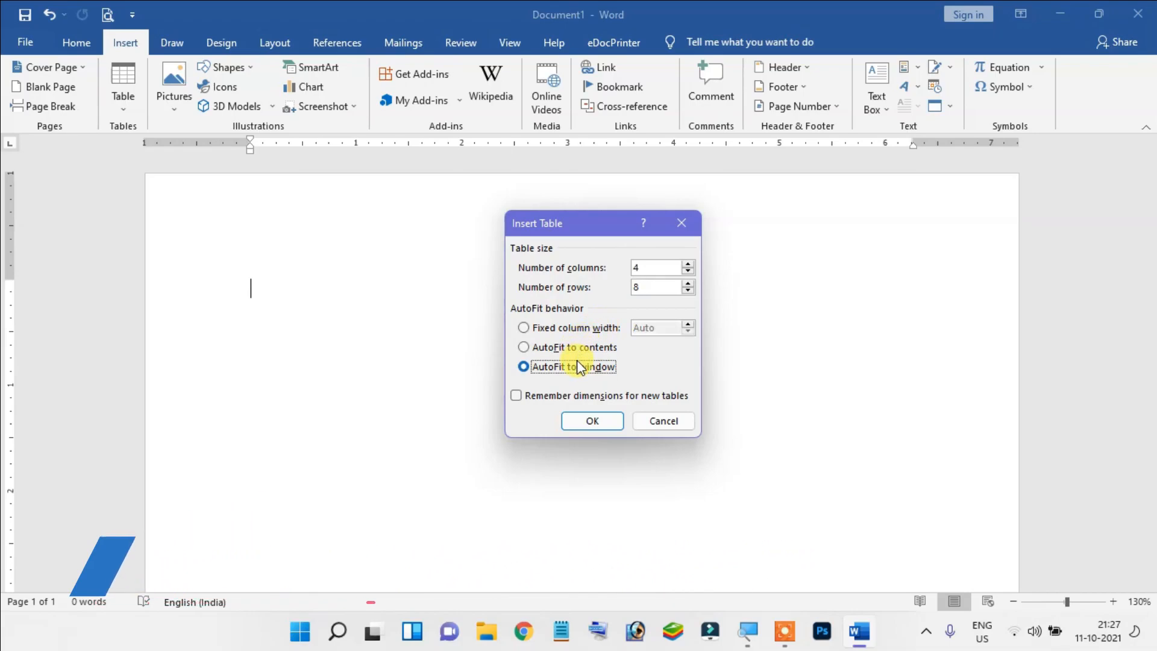
{"action": "left_click", "coordinate": [577, 328]}
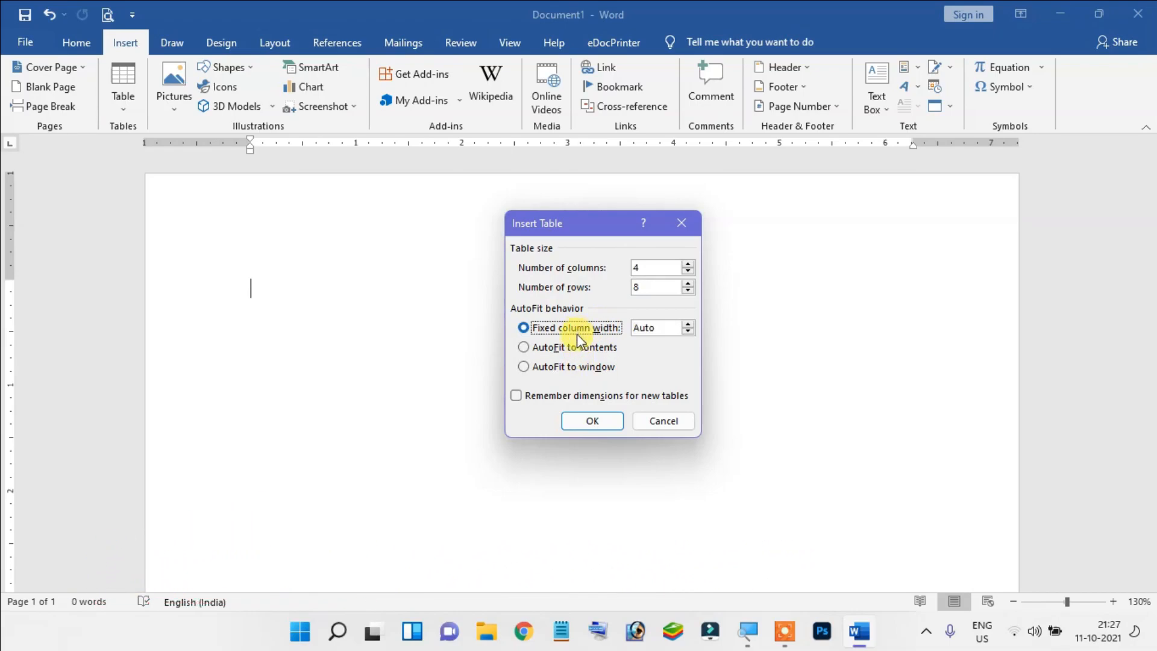
{"action": "left_click", "coordinate": [591, 421]}
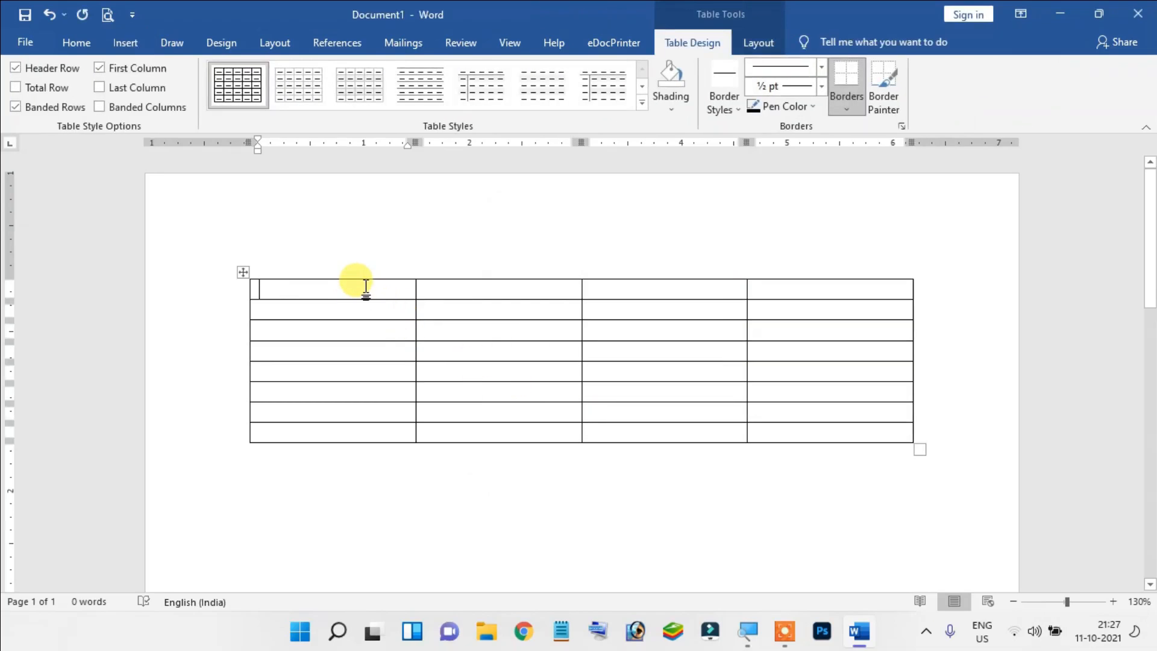
Try a solid blue style from the List Tables group on the new table, and undo it
{"action": "left_click", "coordinate": [643, 103]}
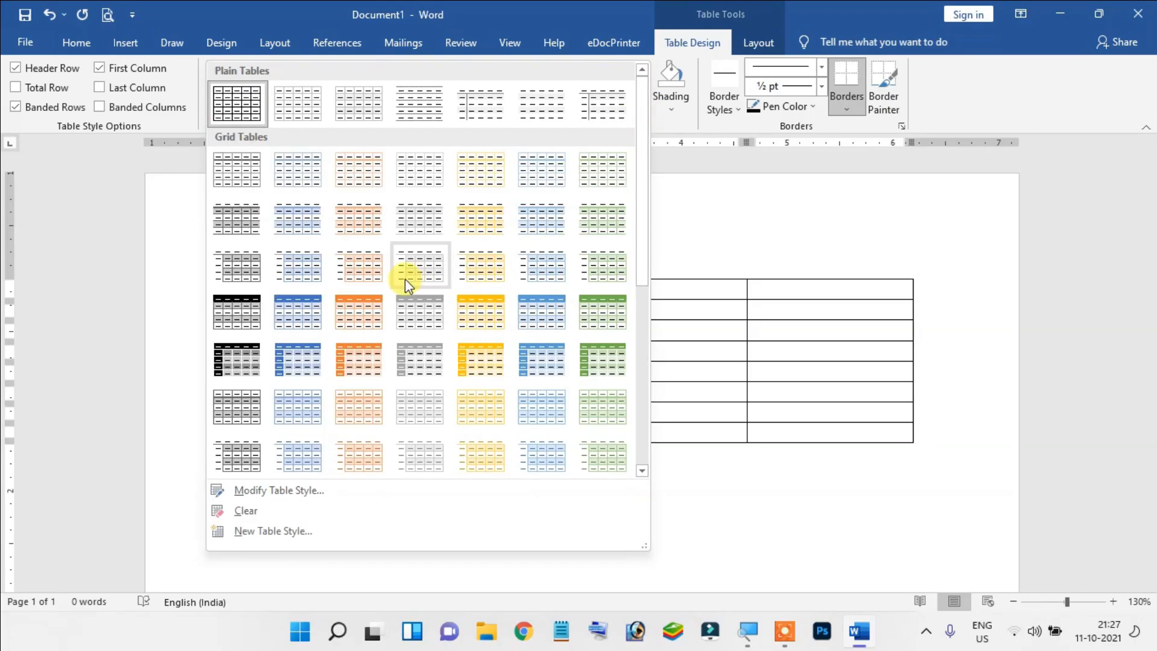
{"action": "scroll", "coordinate": [320, 294], "scroll_direction": "down", "scroll_amount": 7}
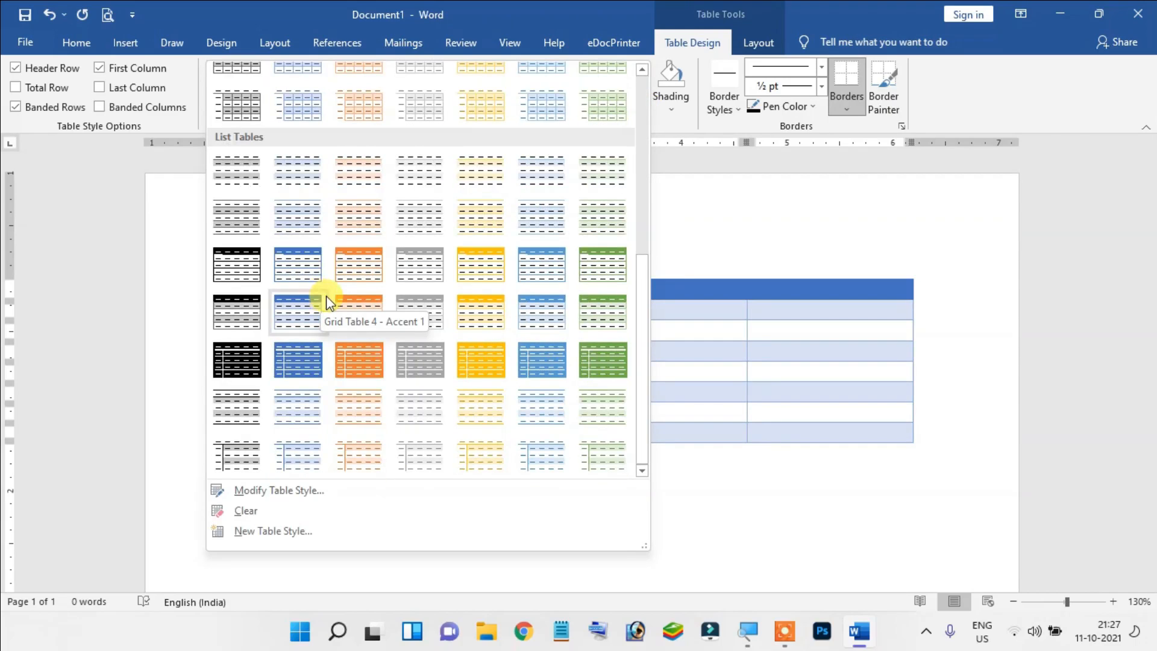
{"action": "left_click", "coordinate": [288, 355]}
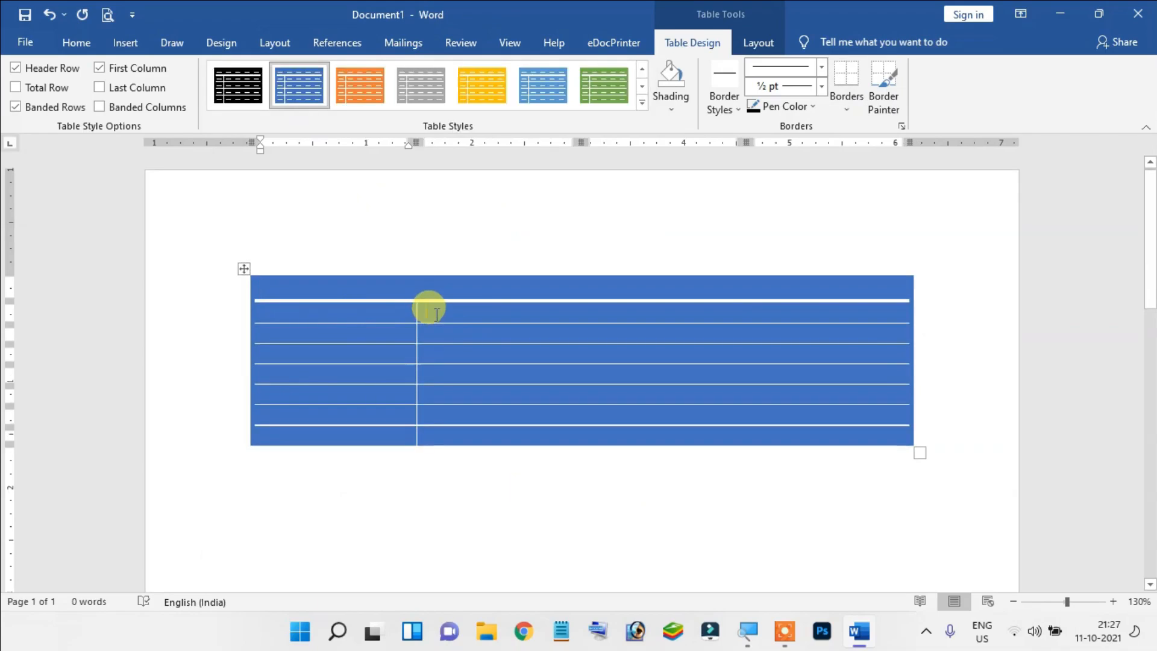
{"action": "left_click", "coordinate": [432, 285]}
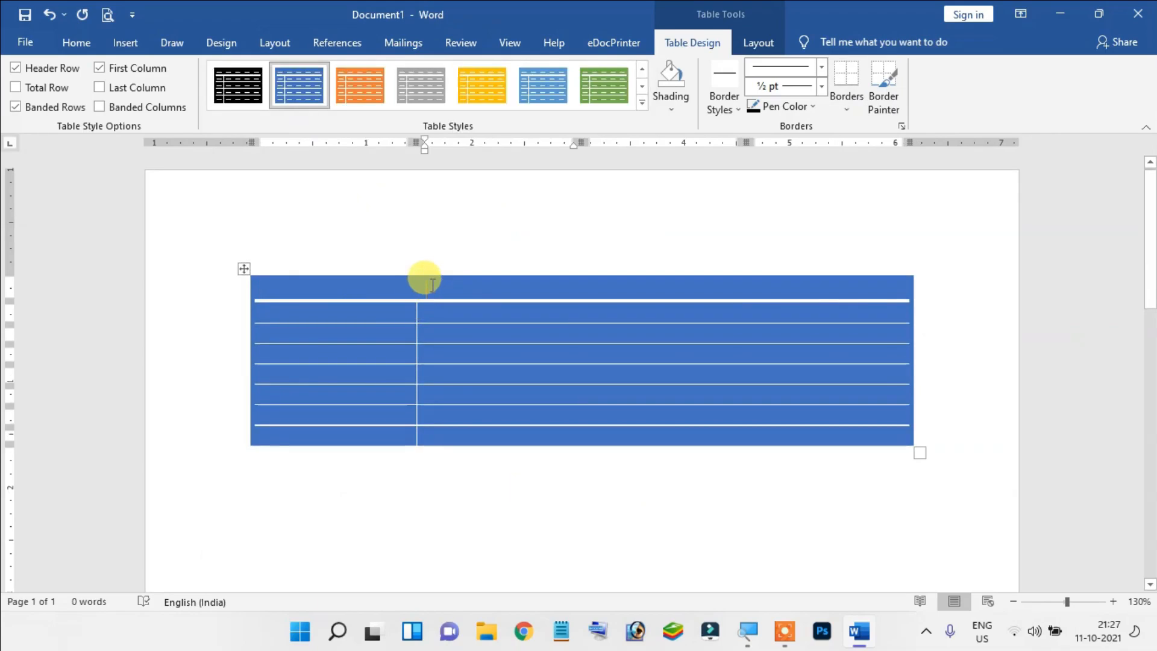
{"action": "key", "text": "ctrl+z"}
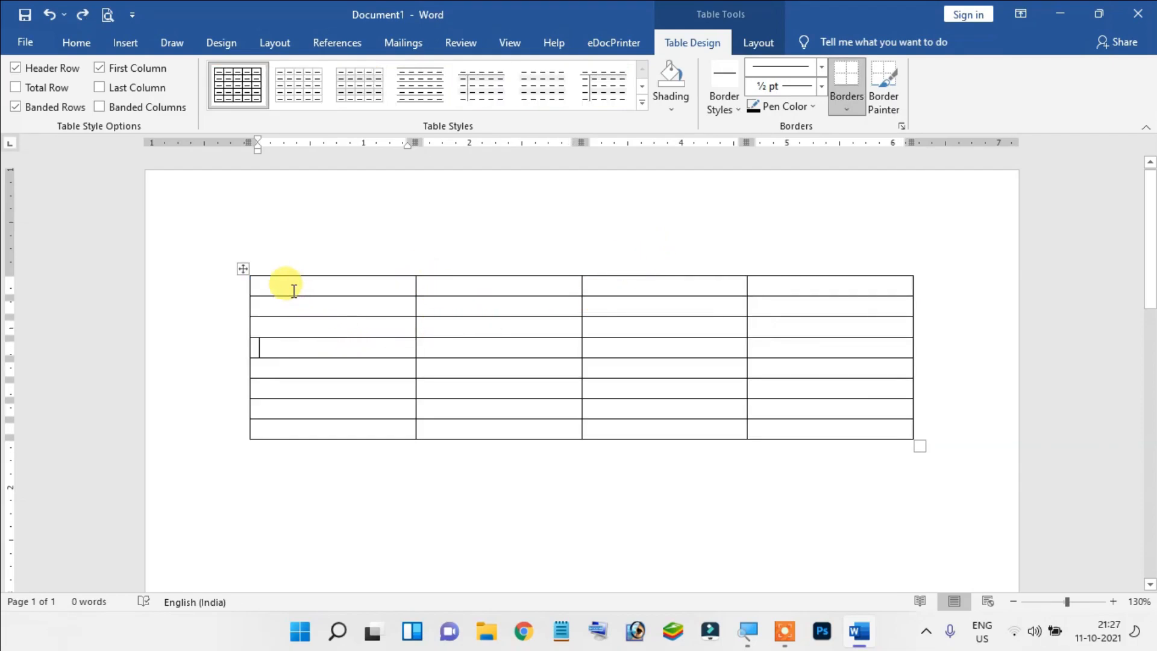
Select all cells of the four-column table and delete the whole table
{"action": "left_click_drag", "start_coordinate": [292, 289], "coordinate": [816, 414]}
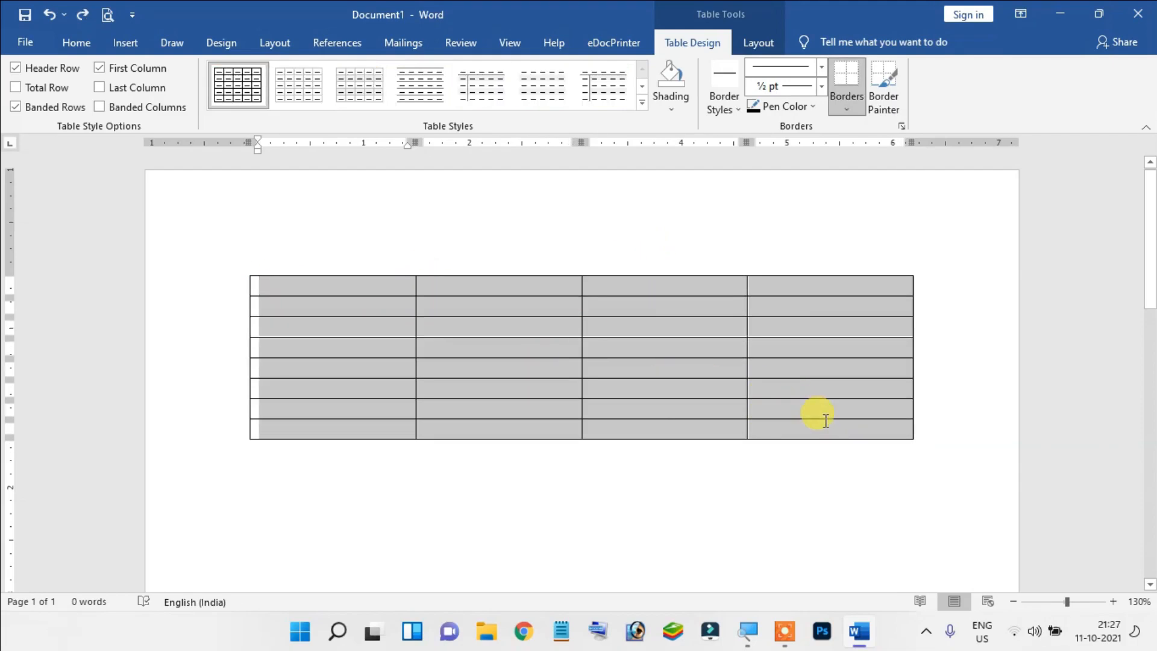
{"action": "right_click", "coordinate": [592, 385]}
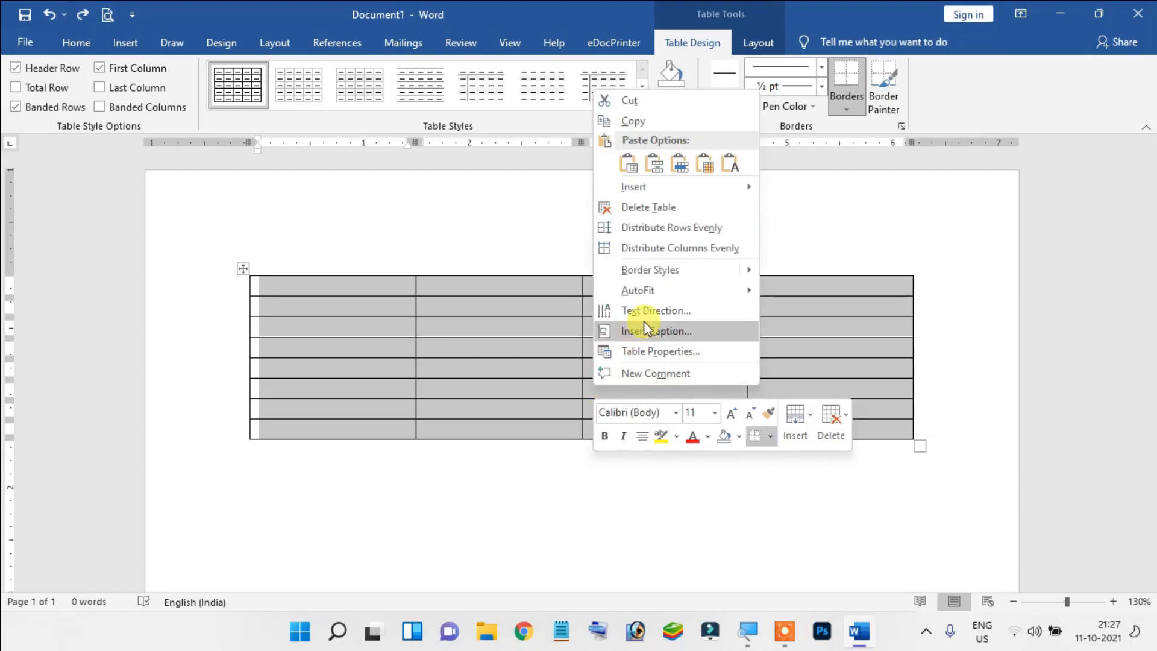
{"action": "left_click", "coordinate": [661, 208]}
Draw a freehand table outline about 5.99" wide and 2.31" high using Draw Table
{"action": "left_click", "coordinate": [121, 43]}
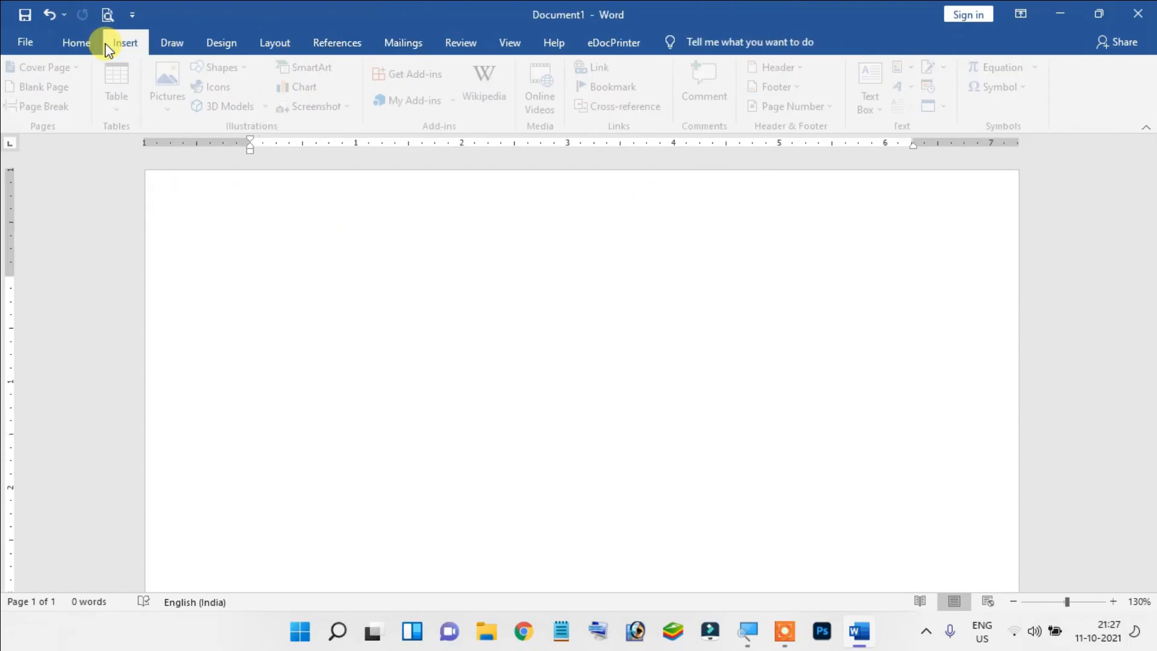
{"action": "left_click", "coordinate": [123, 103]}
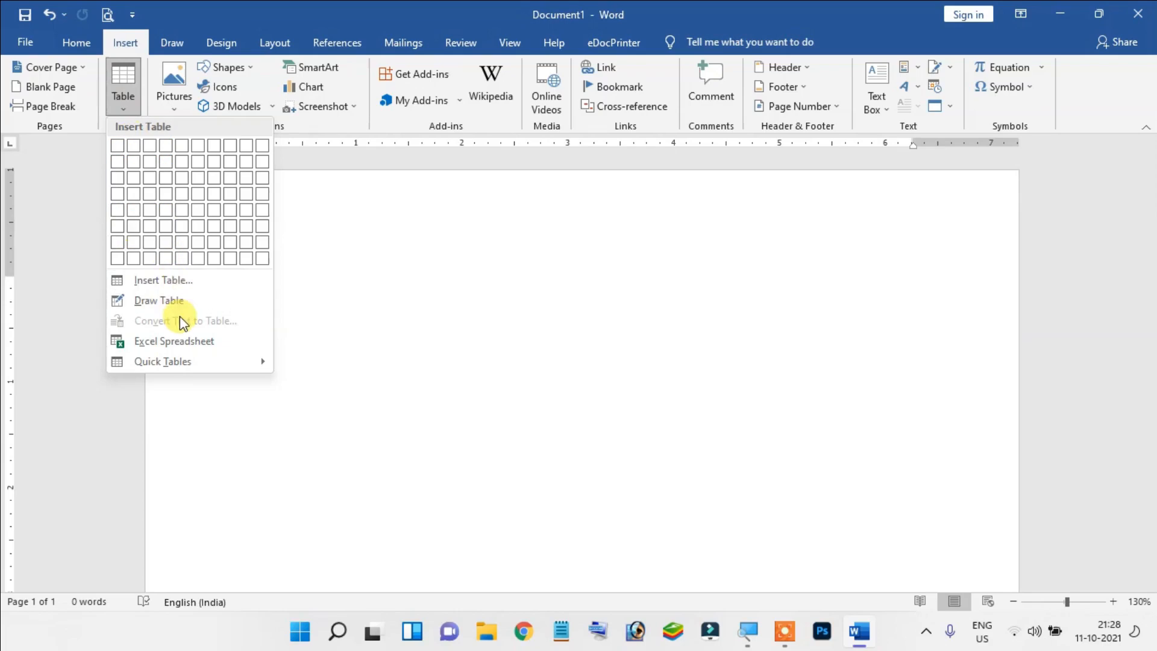
{"action": "left_click", "coordinate": [186, 301]}
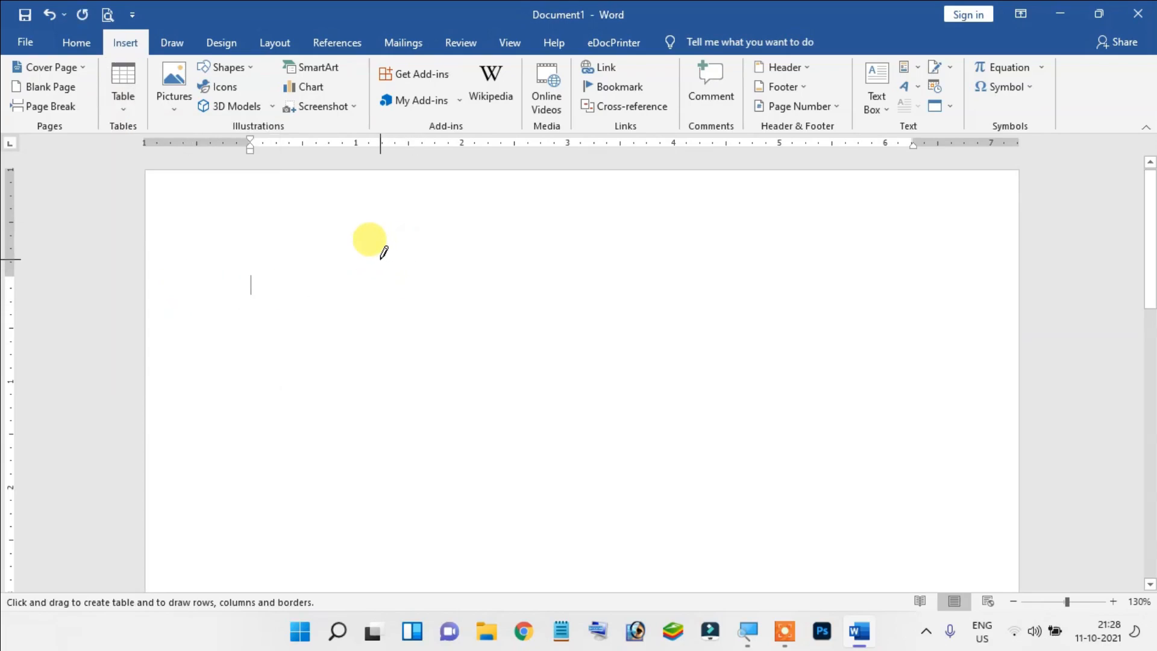
{"action": "scroll", "coordinate": [384, 252], "scroll_direction": "up", "scroll_amount": 1, "text": "ctrl"}
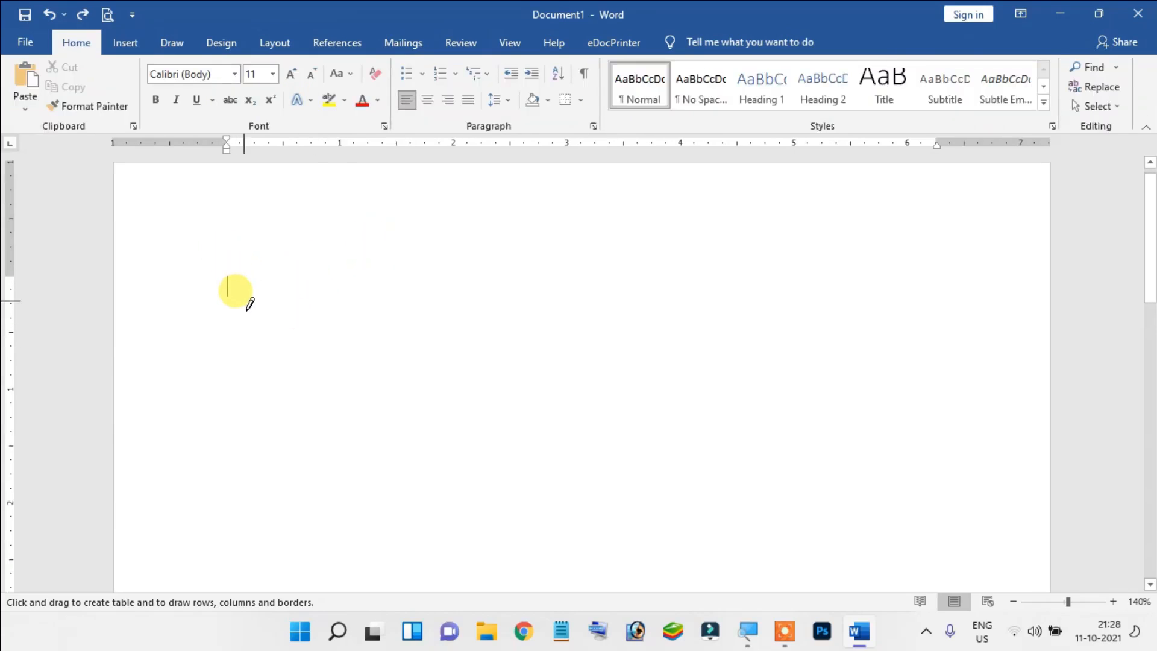
{"action": "mouse_move", "coordinate": [226, 274]}
{"action": "left_mouse_down"}
{"action": "mouse_move", "coordinate": [317, 361]}
{"action": "mouse_move", "coordinate": [835, 509]}
{"action": "mouse_move", "coordinate": [881, 509]}
{"action": "mouse_move", "coordinate": [904, 538]}
{"action": "left_mouse_up"}
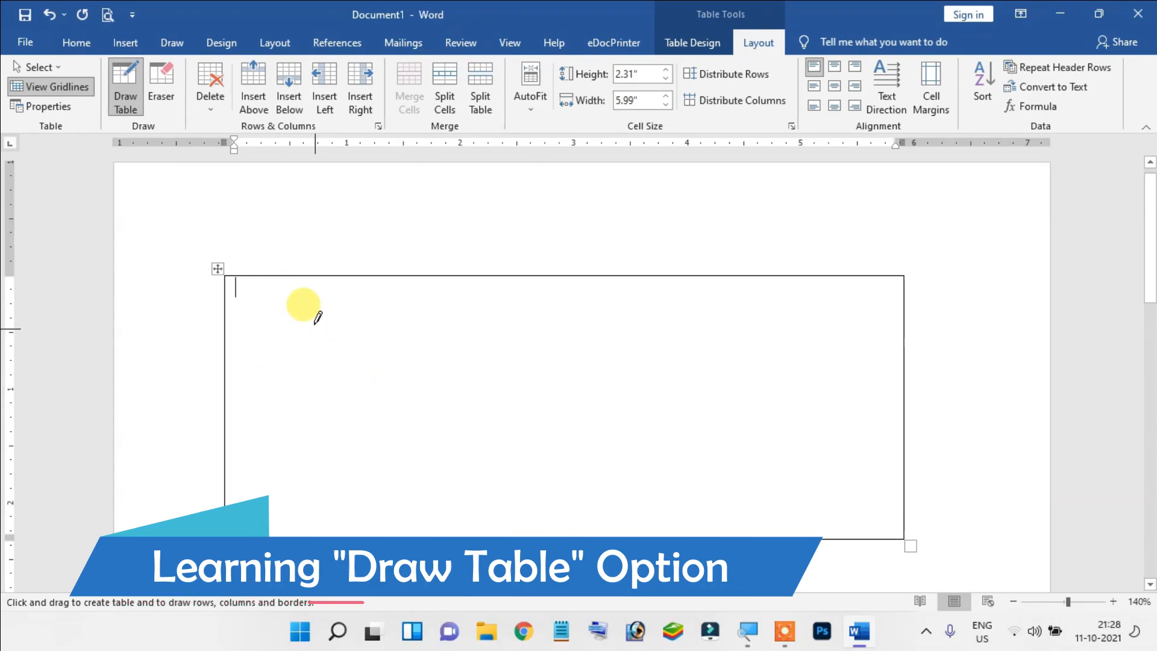
Draw three vertical borders inside the outline, making columns about 0.78", 0.85" and 0.82" wide from its left edge
{"action": "left_click_drag", "start_coordinate": [318, 276], "coordinate": [313, 465]}
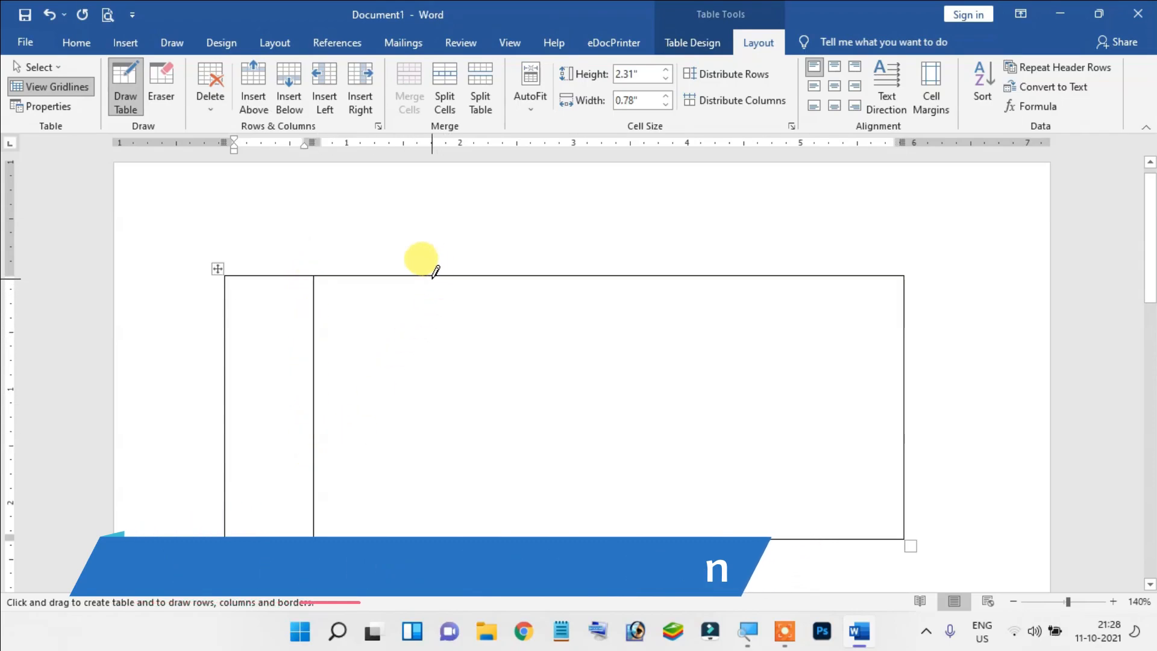
{"action": "left_click_drag", "start_coordinate": [411, 276], "coordinate": [415, 470]}
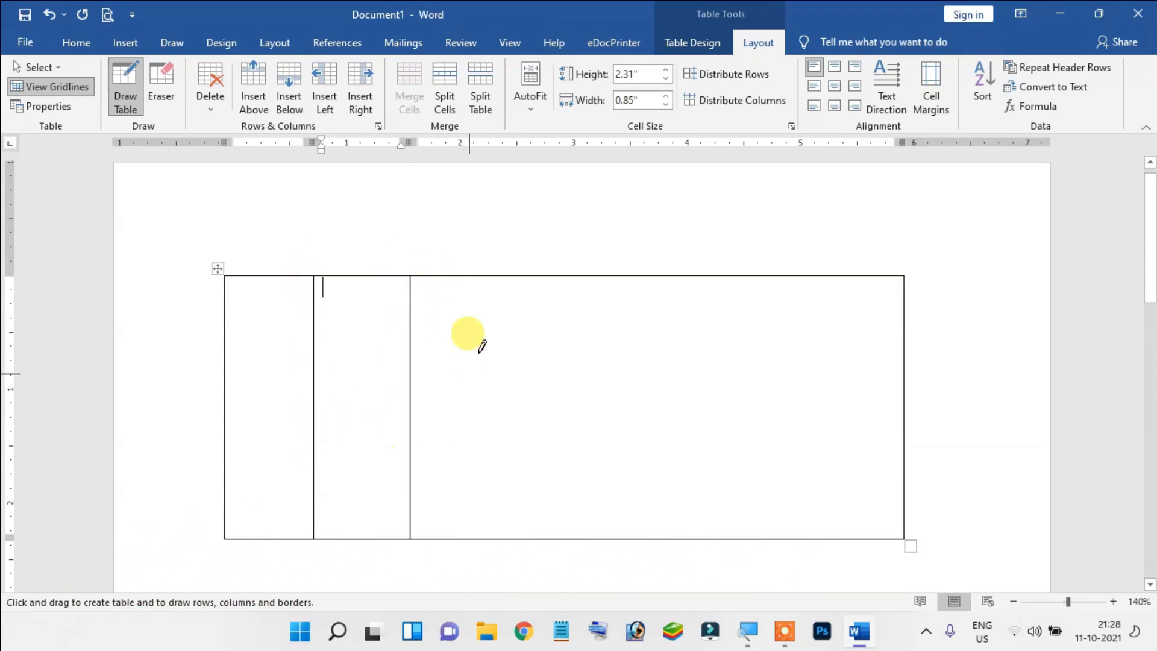
{"action": "left_click_drag", "start_coordinate": [505, 276], "coordinate": [513, 477]}
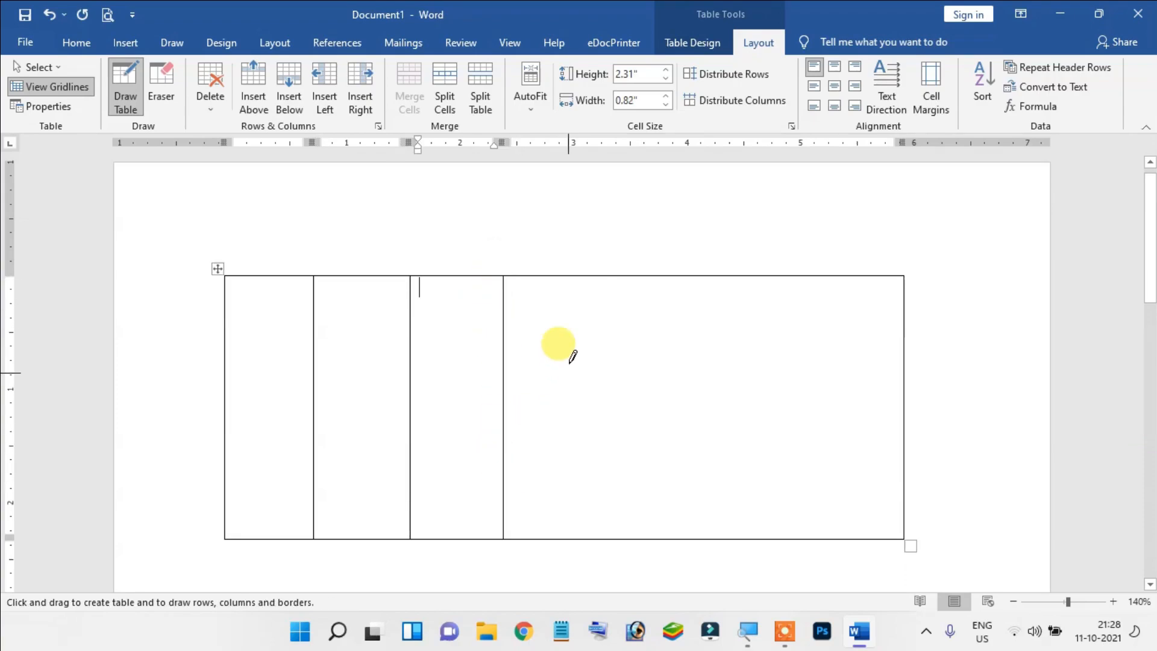
Draw a narrow nested table about 0.23" wide inside the widest column, and remove it with the Eraser
{"action": "left_click_drag", "start_coordinate": [604, 280], "coordinate": [626, 484]}
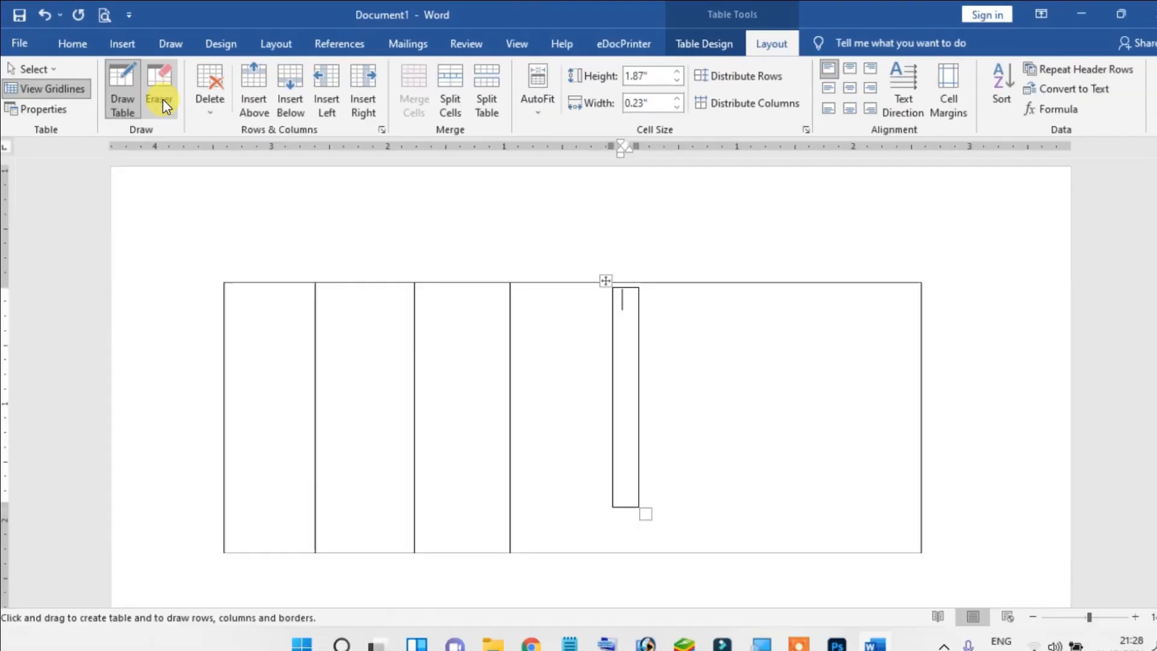
{"action": "left_click", "coordinate": [163, 103]}
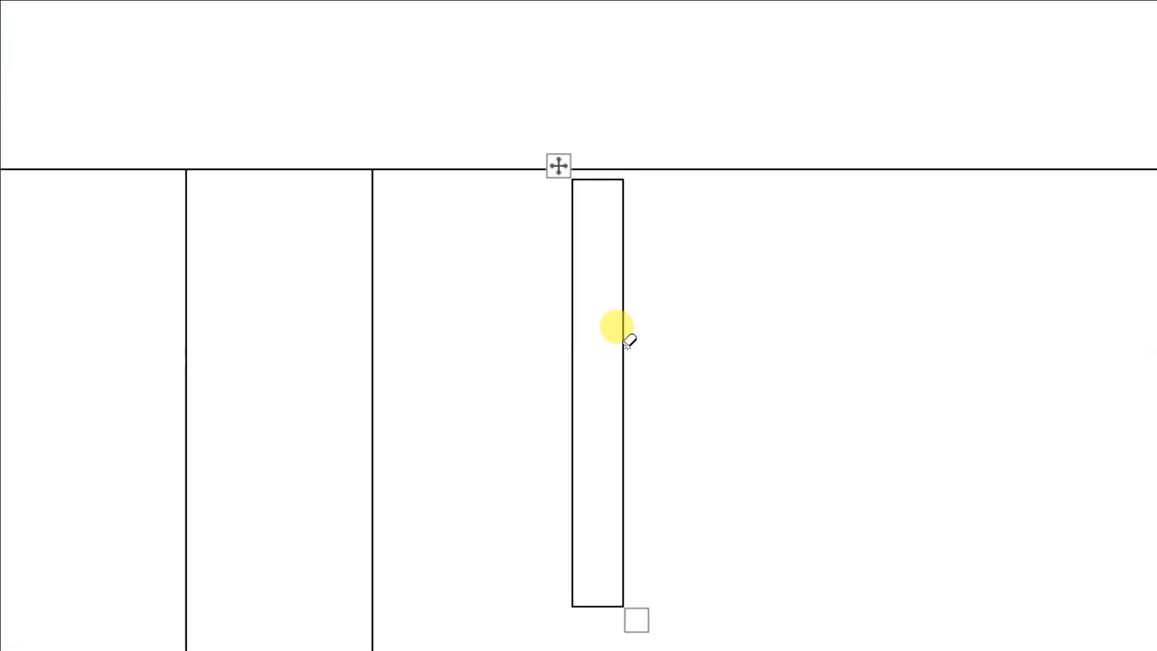
{"action": "left_click", "coordinate": [624, 341]}
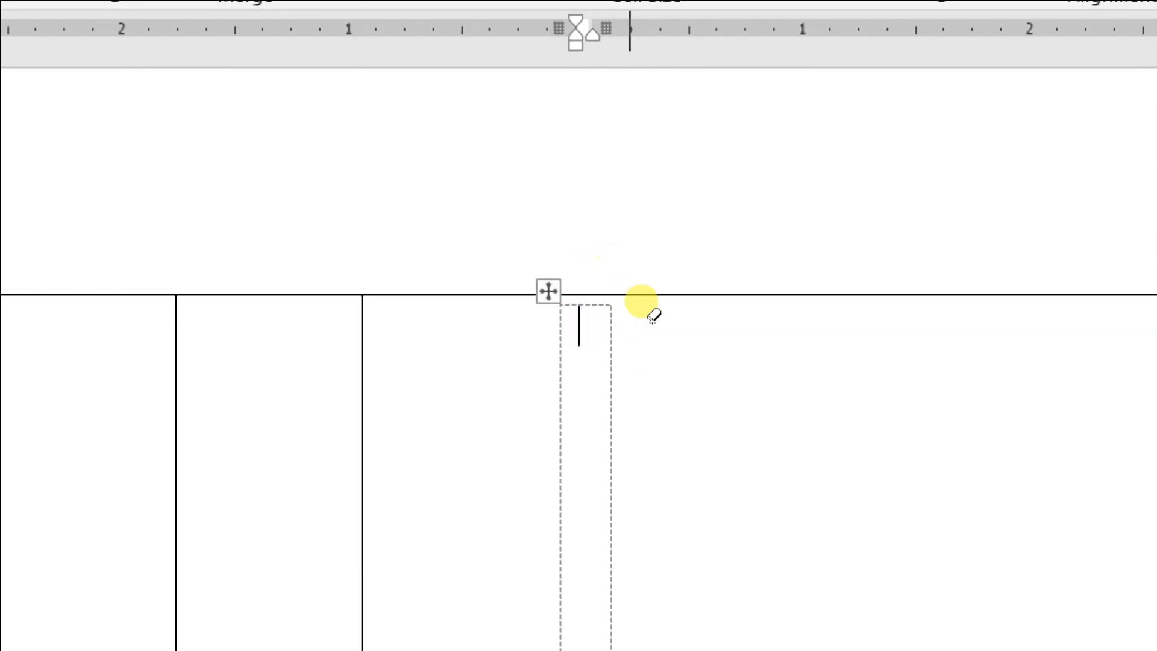
{"action": "scroll", "coordinate": [649, 320], "scroll_direction": "down", "scroll_amount": 5}
{"action": "left_click", "coordinate": [613, 323]}
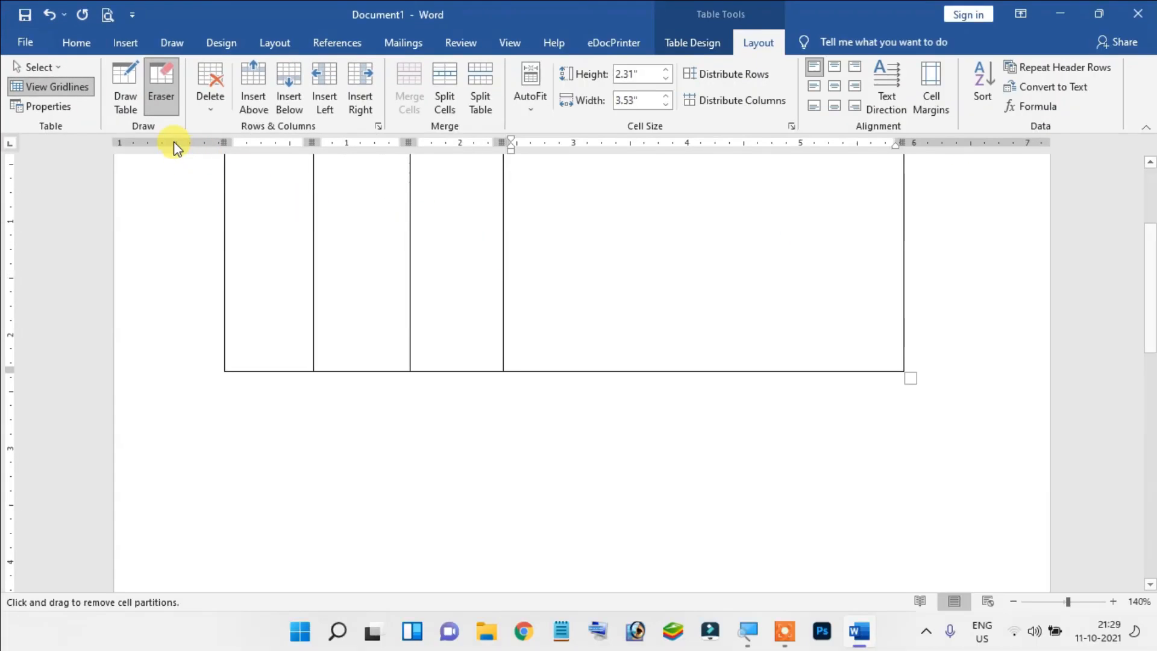
{"action": "left_click", "coordinate": [18, 136]}
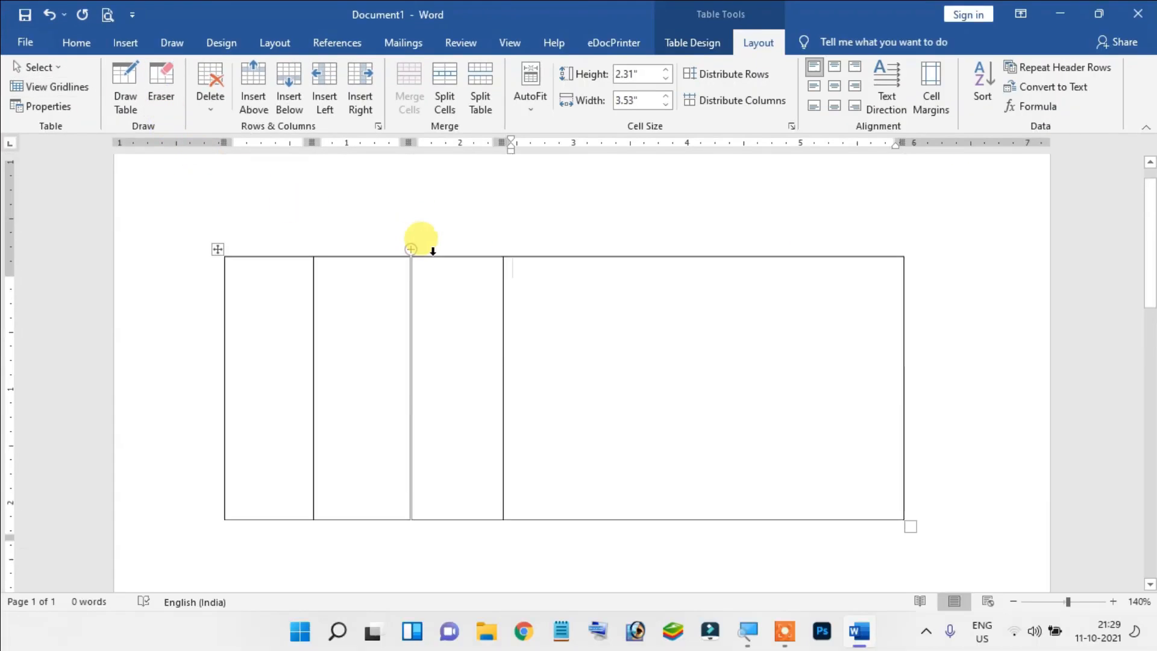
{"action": "scroll", "coordinate": [422, 253], "scroll_direction": "up", "scroll_amount": 1}
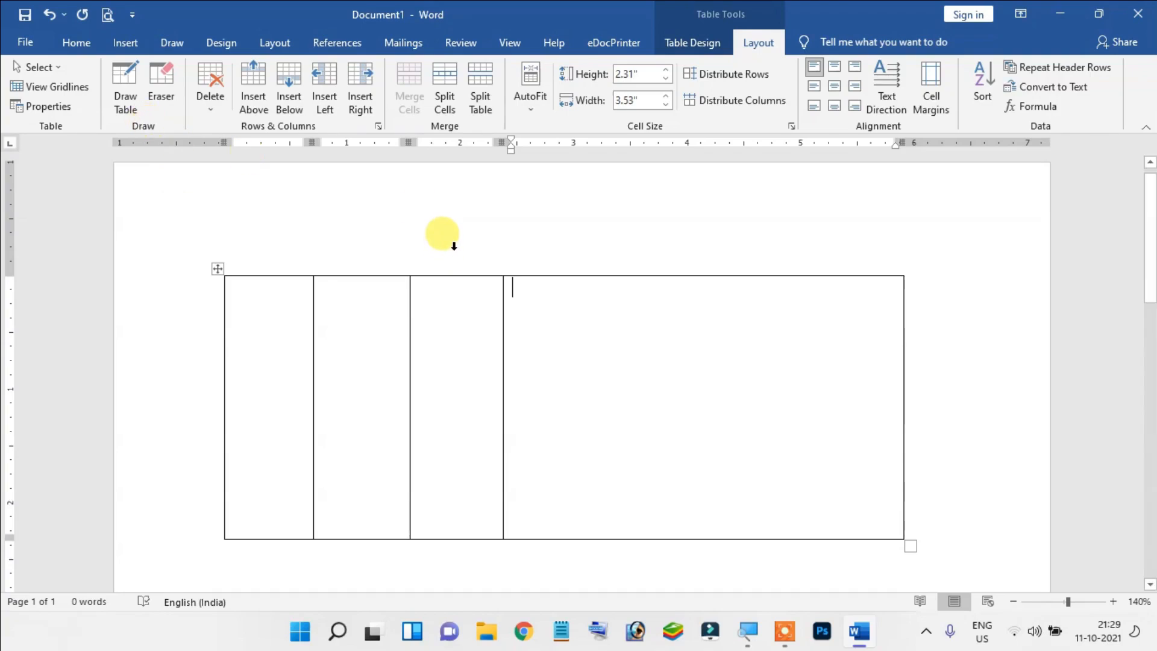
Draw three horizontal borders across all columns to divide the drawn table into four rows
{"action": "left_click", "coordinate": [129, 110]}
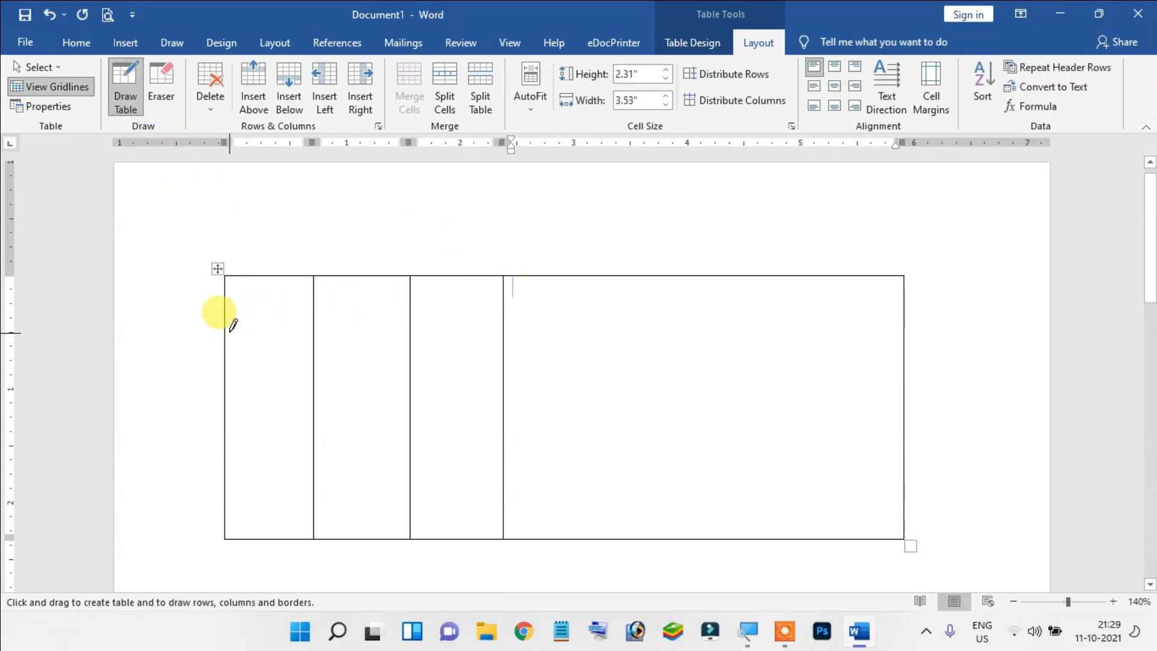
{"action": "left_click_drag", "start_coordinate": [231, 312], "coordinate": [831, 310]}
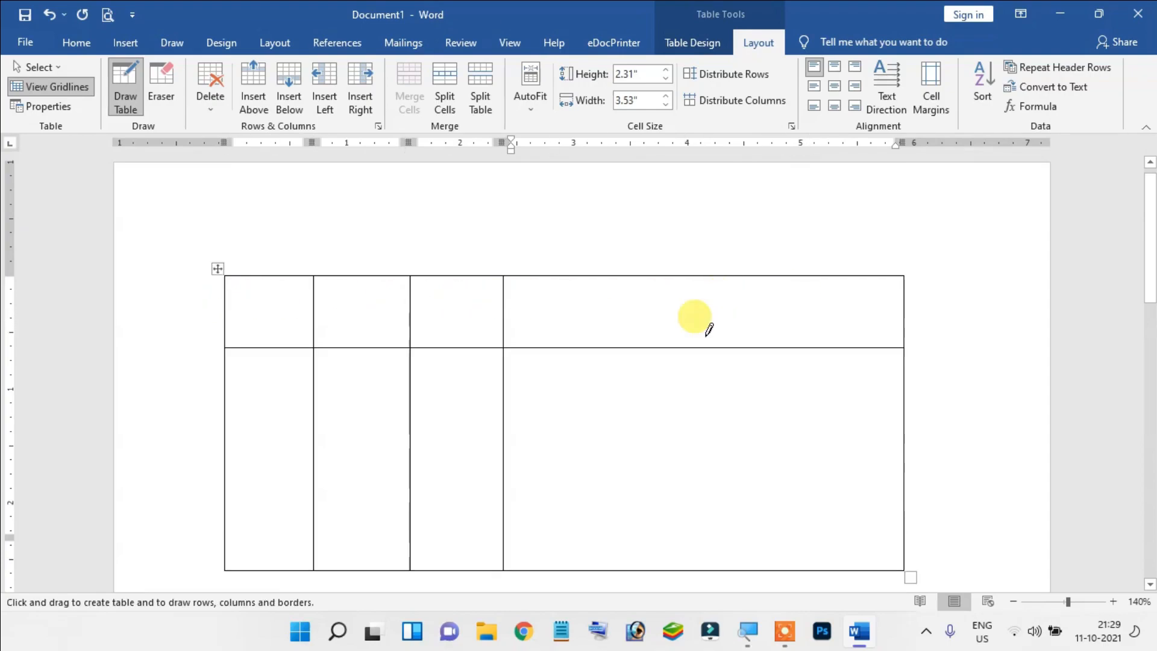
{"action": "left_click_drag", "start_coordinate": [227, 397], "coordinate": [789, 376]}
{"action": "left_click_drag", "start_coordinate": [231, 454], "coordinate": [888, 447]}
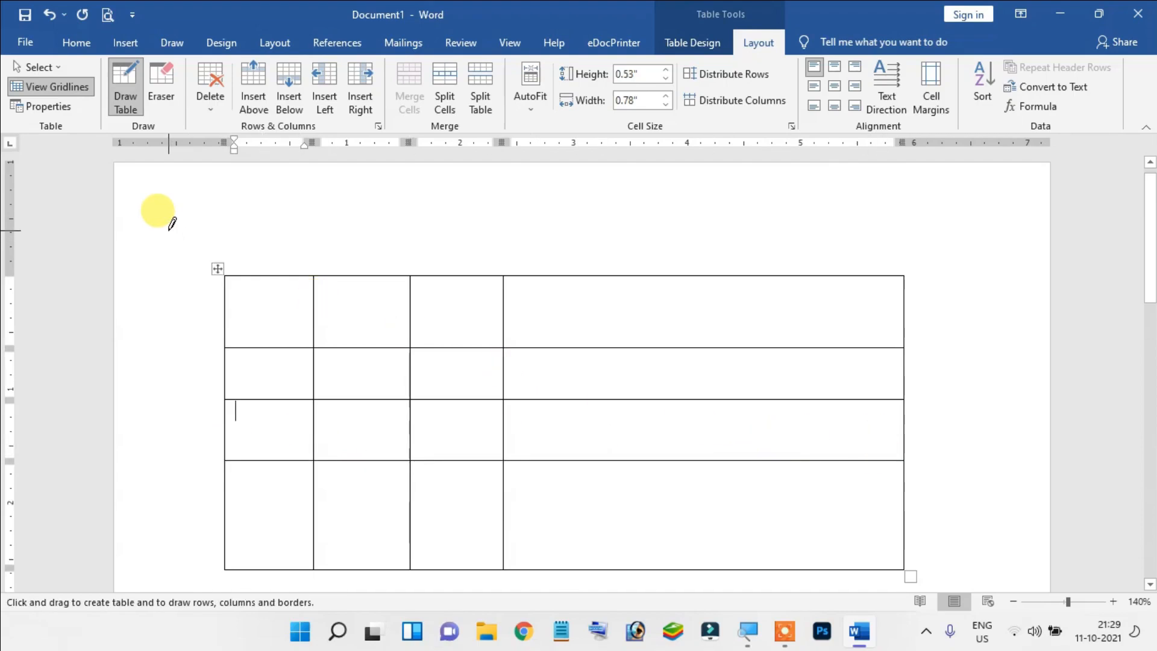
{"action": "scroll", "coordinate": [169, 222], "scroll_direction": "down", "scroll_amount": 2}
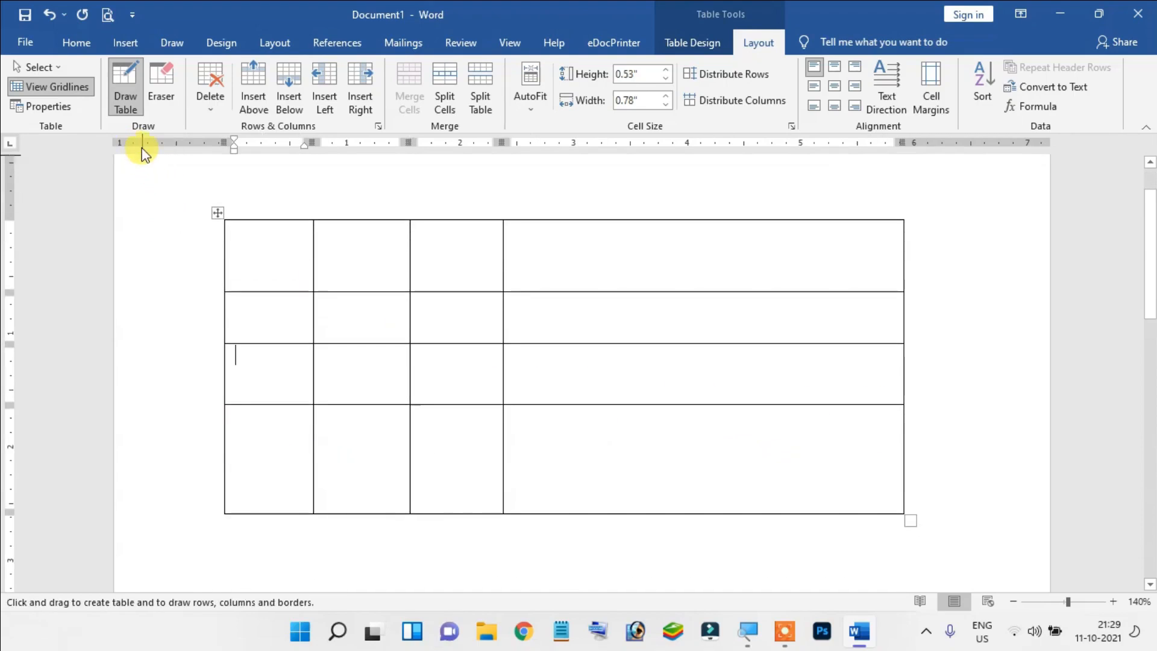
{"action": "left_click", "coordinate": [128, 47]}
{"action": "left_click", "coordinate": [126, 96]}
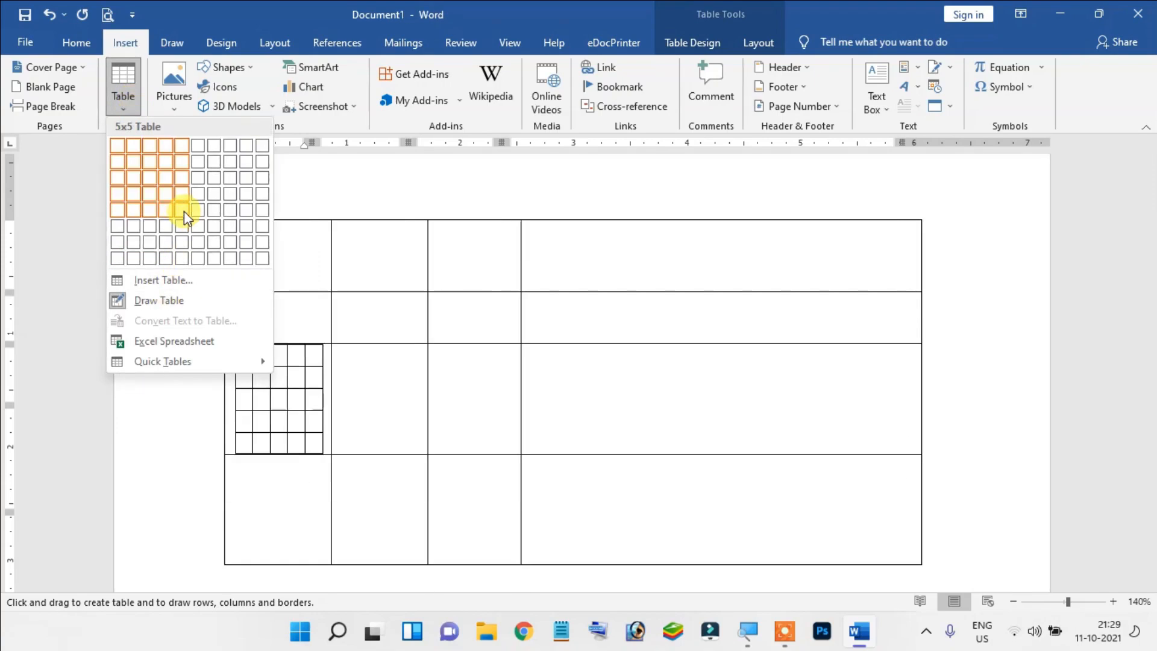
{"action": "left_click", "coordinate": [291, 10]}
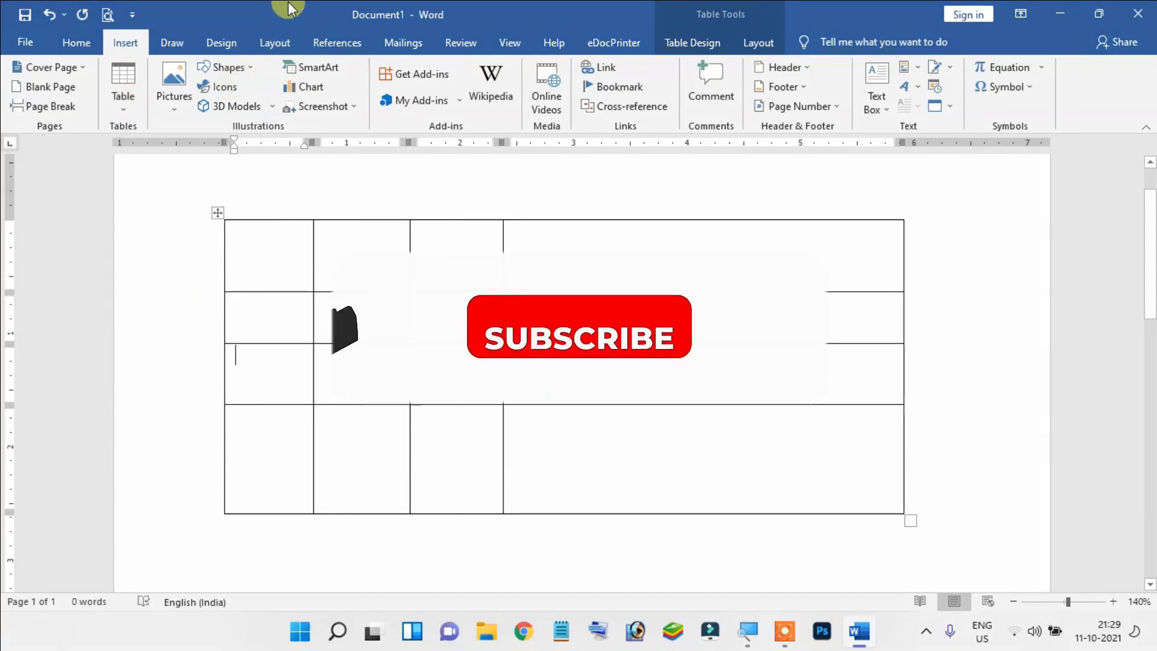
Select all rows of the drawn table and delete the entire table
{"action": "left_click", "coordinate": [288, 266]}
{"action": "left_click_drag", "start_coordinate": [272, 243], "coordinate": [770, 460]}
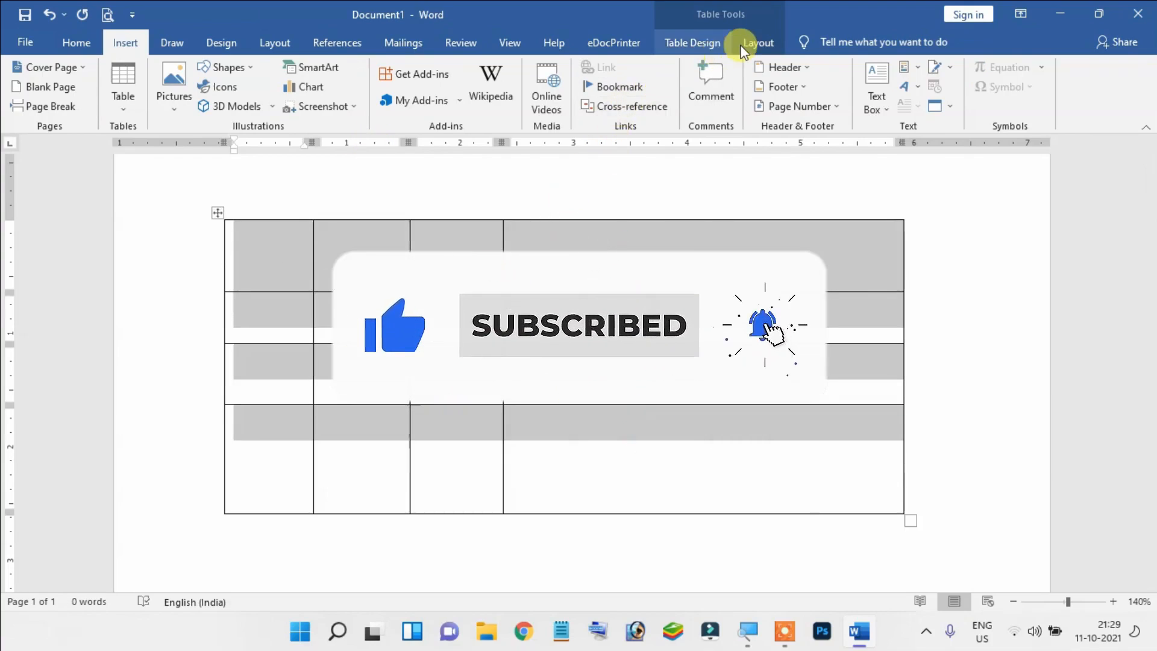
{"action": "left_click", "coordinate": [757, 44]}
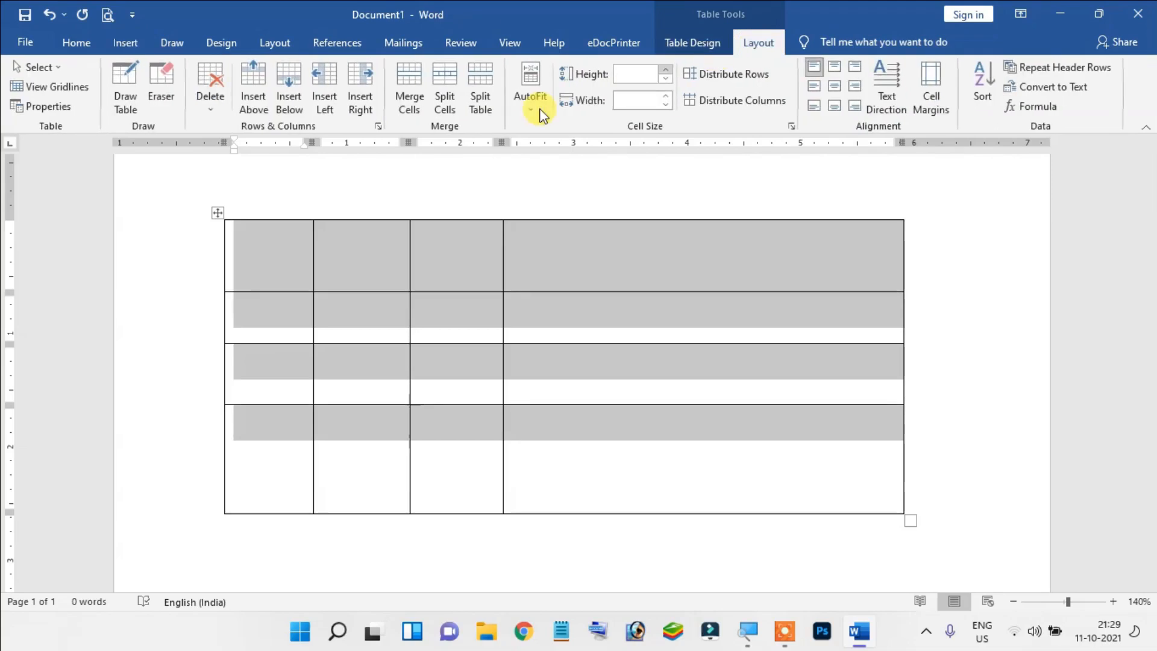
{"action": "left_click", "coordinate": [218, 108]}
{"action": "left_click", "coordinate": [244, 188]}
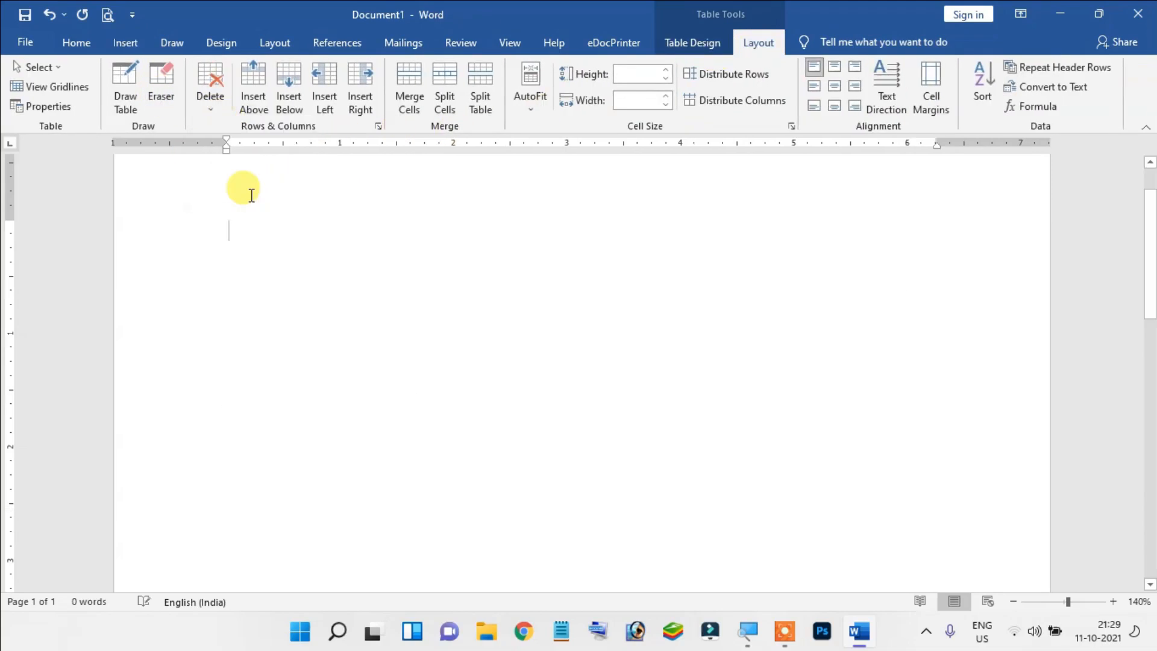
Undo the recent table drawings, insertions and deletions step by step until the original marks table is restored
{"action": "key", "text": "ctrl+z"}
{"action": "key", "text": "ctrl+z"}
{"action": "key", "text": "ctrl+z"}
{"action": "key", "text": "ctrl+z"}
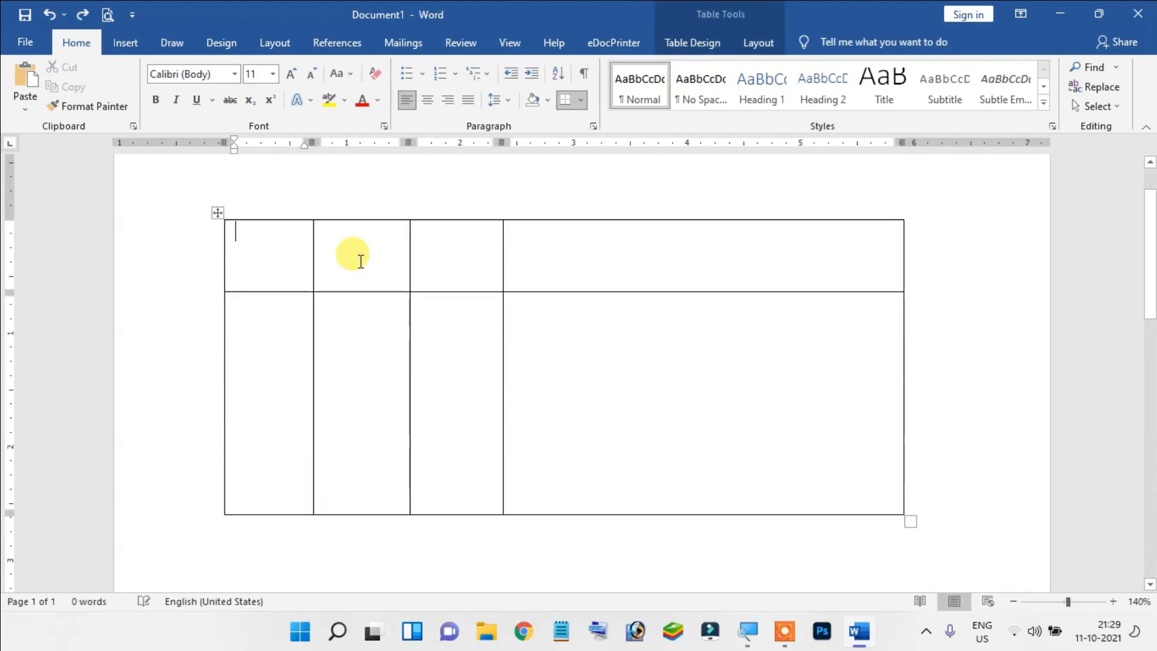
{"action": "key", "text": "ctrl+z"}
{"action": "key", "text": "ctrl+z"}
{"action": "key", "text": "ctrl+z"}
{"action": "key", "text": "ctrl+z"}
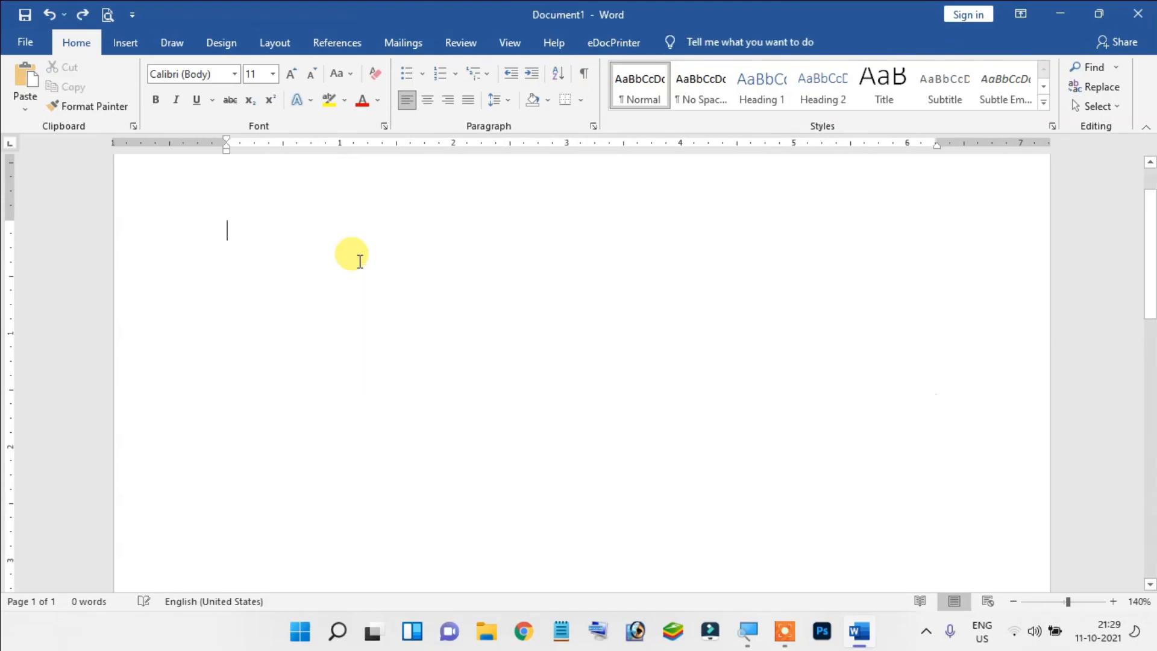
{"action": "left_click", "coordinate": [328, 240]}
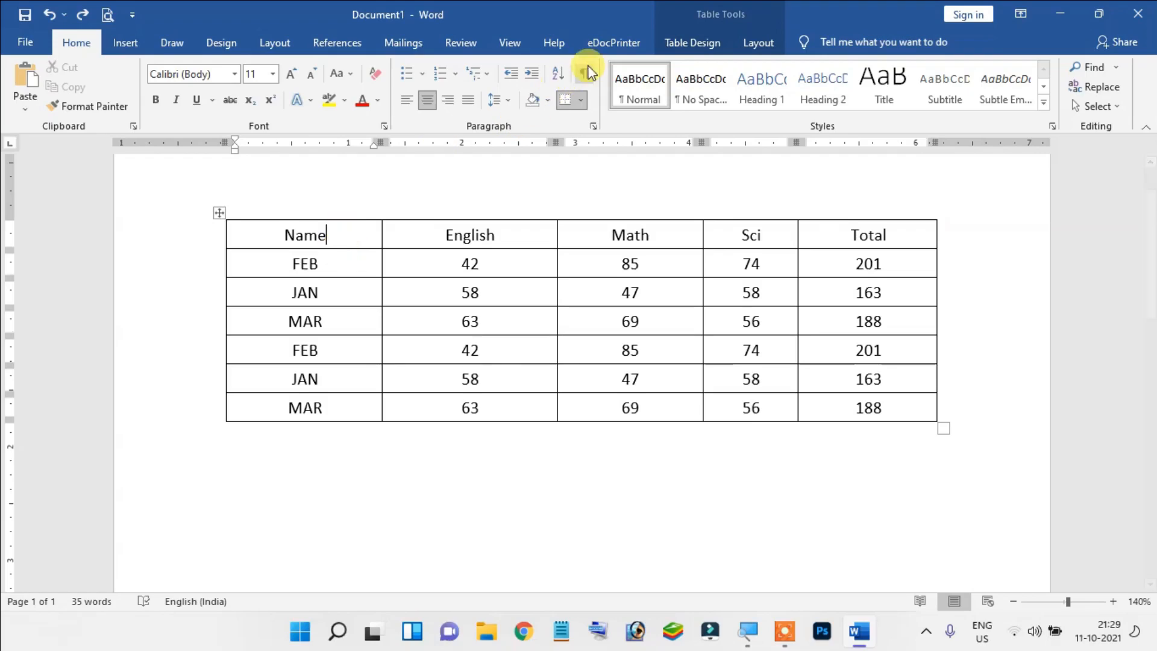
{"action": "left_click", "coordinate": [742, 45]}
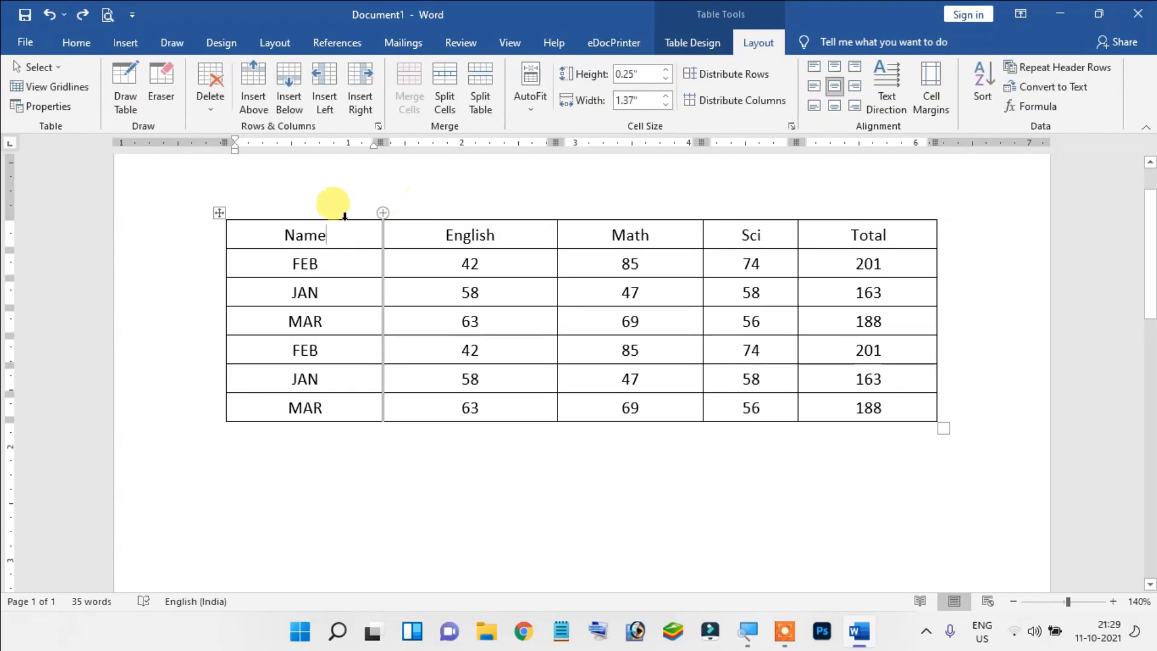
{"action": "left_click", "coordinate": [292, 294]}
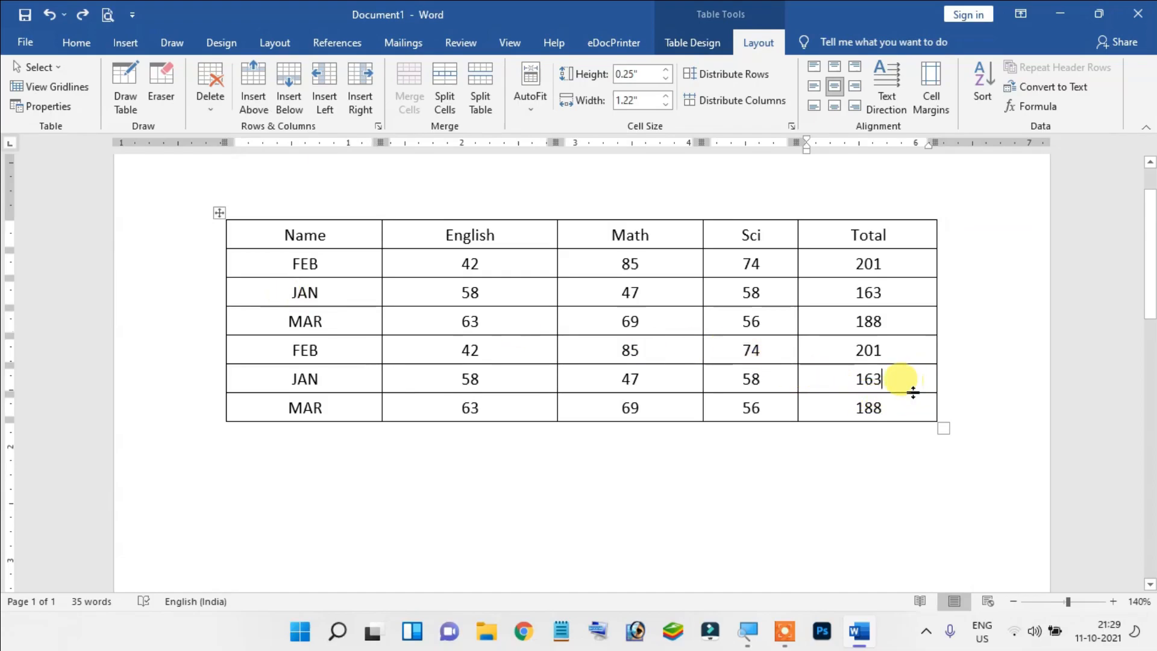
{"action": "left_click", "coordinate": [892, 409]}
{"action": "left_click", "coordinate": [768, 413]}
{"action": "left_click", "coordinate": [656, 412]}
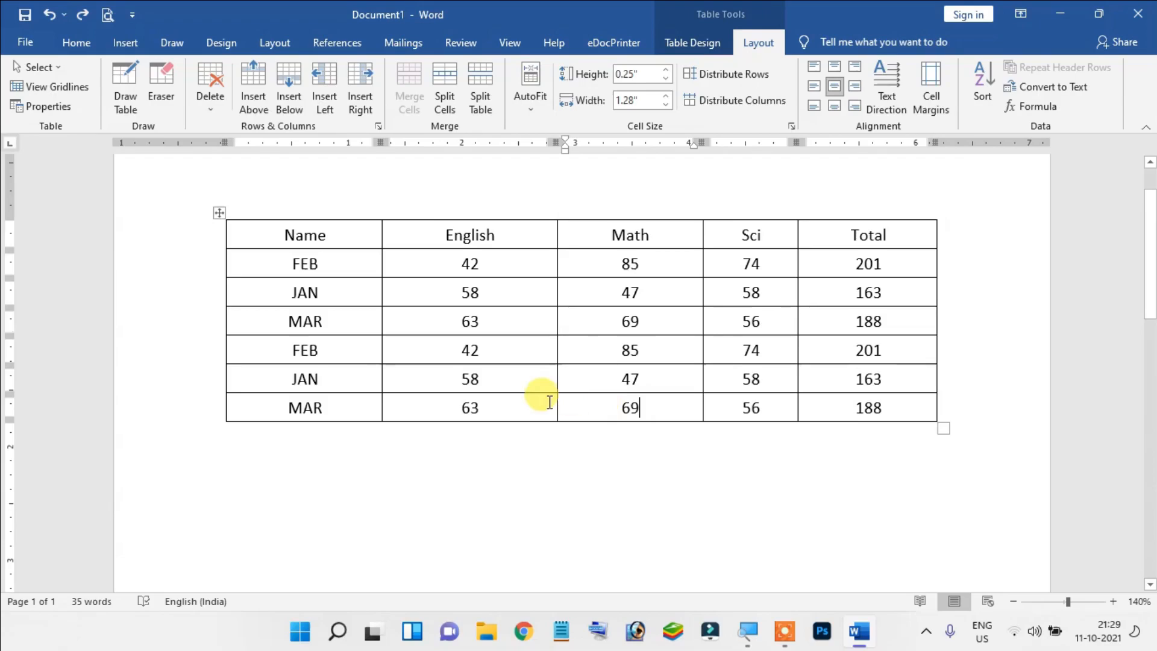
{"action": "left_click", "coordinate": [434, 405]}
{"action": "left_click", "coordinate": [331, 403]}
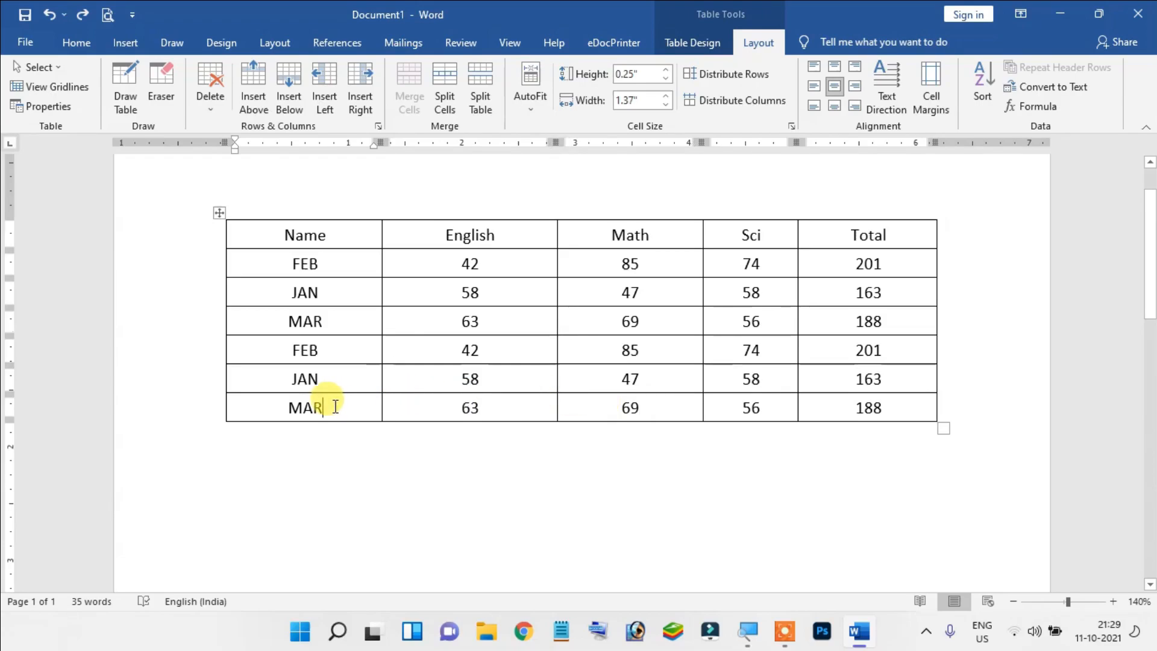
{"action": "left_click", "coordinate": [406, 297]}
{"action": "left_click", "coordinate": [678, 313]}
{"action": "left_click", "coordinate": [910, 401]}
{"action": "left_click", "coordinate": [904, 379]}
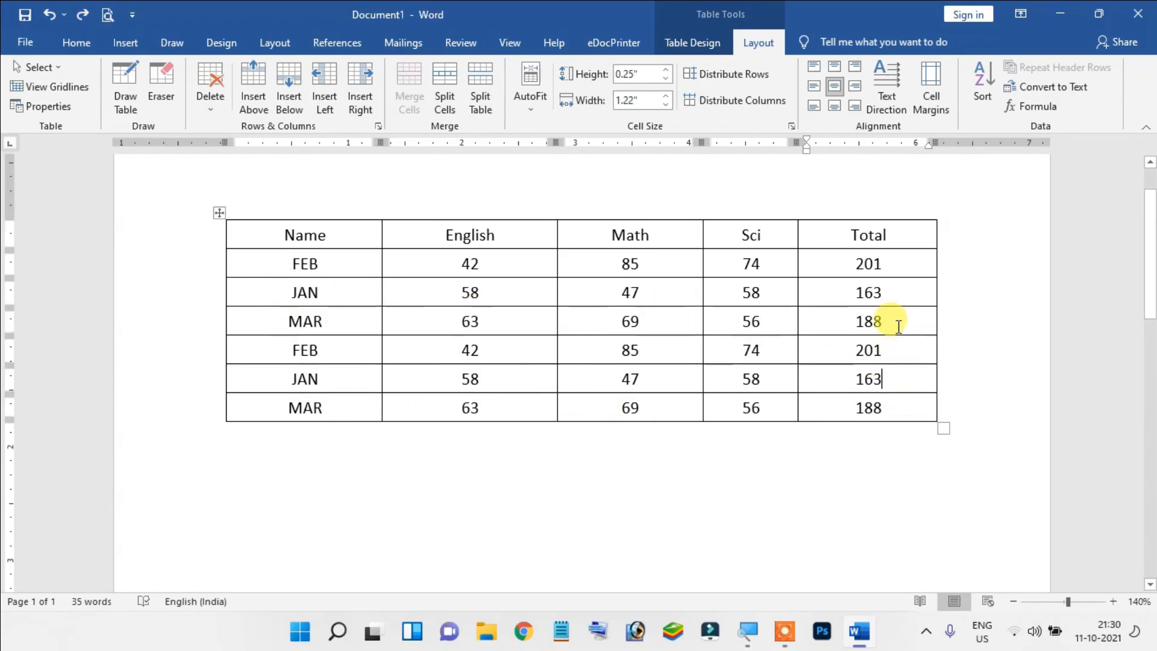
{"action": "left_click", "coordinate": [903, 293]}
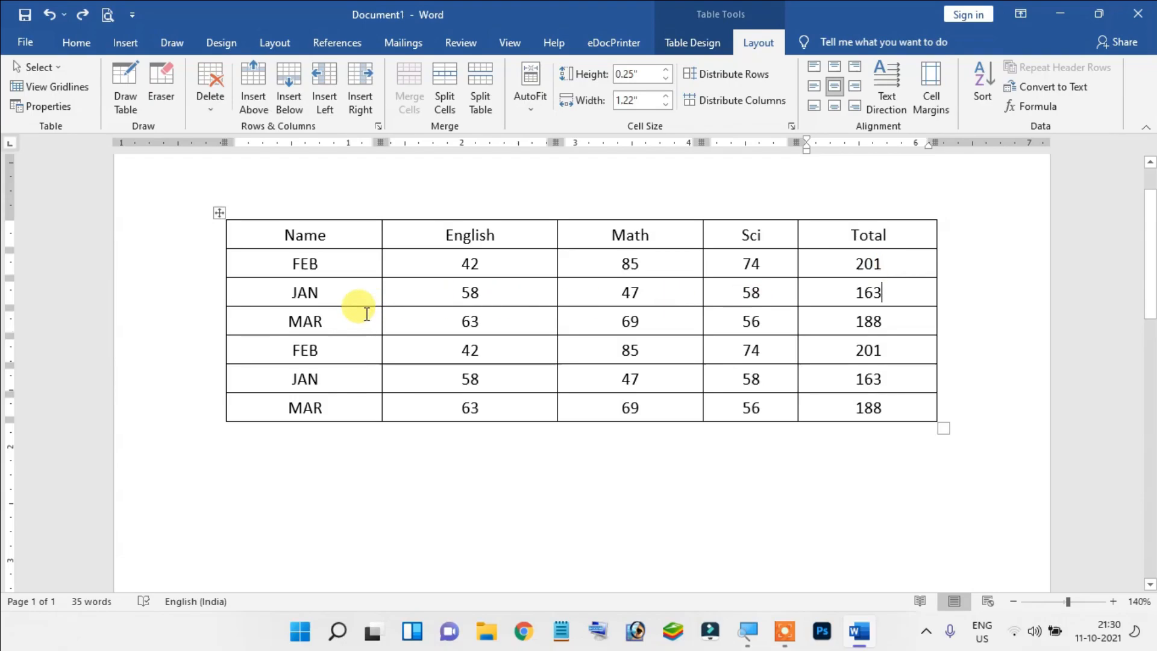
{"action": "left_click", "coordinate": [347, 297]}
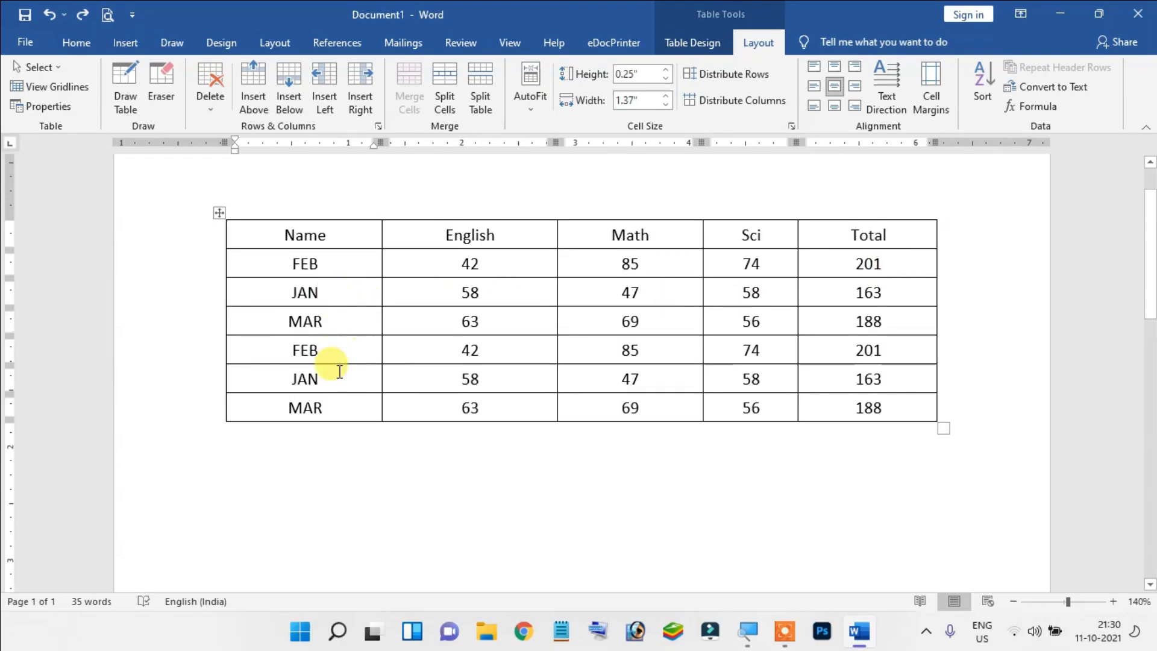
{"action": "left_click_drag", "start_coordinate": [273, 408], "coordinate": [852, 412]}
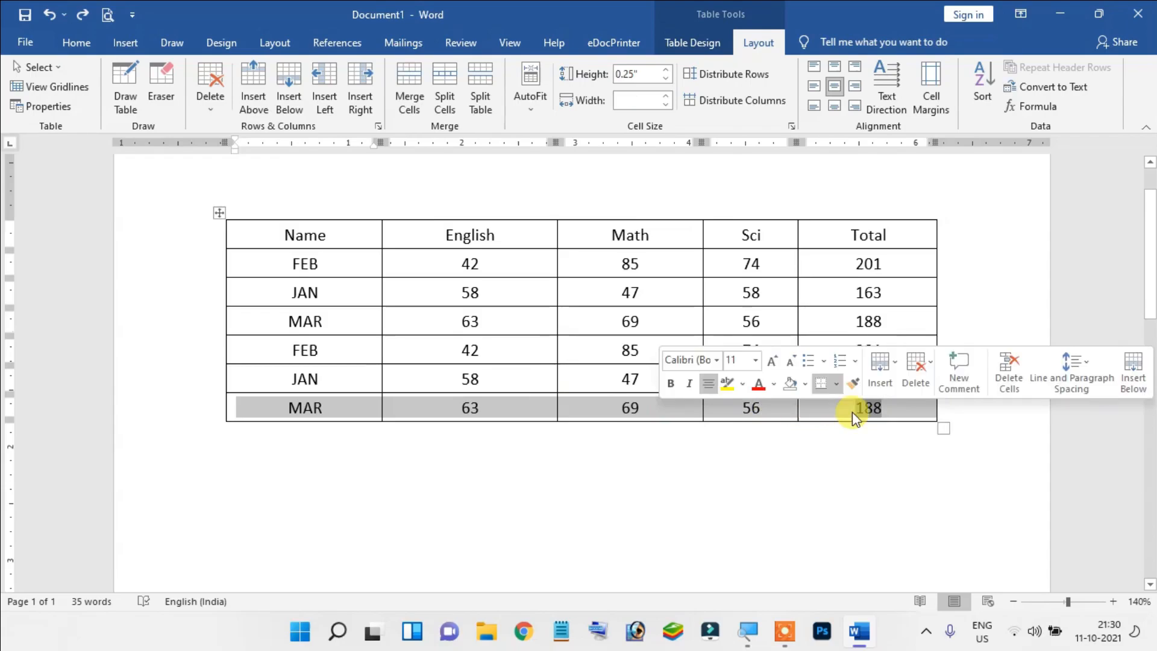
{"action": "left_click", "coordinate": [586, 381]}
{"action": "left_click_drag", "start_coordinate": [279, 408], "coordinate": [856, 410]}
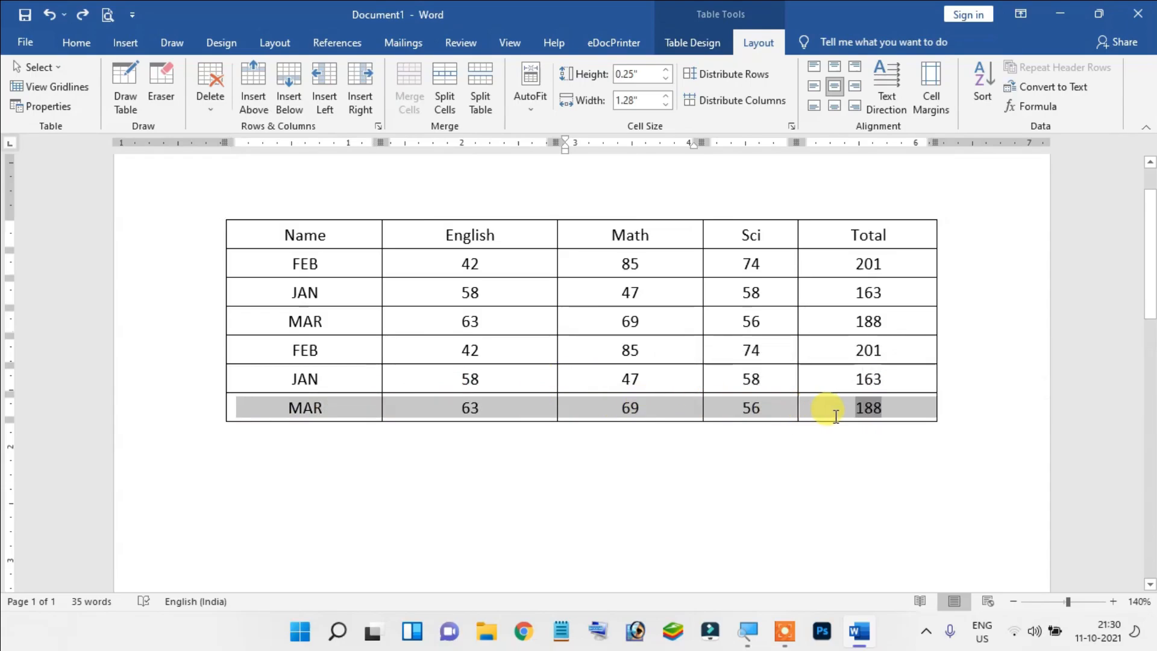
{"action": "left_click", "coordinate": [332, 410]}
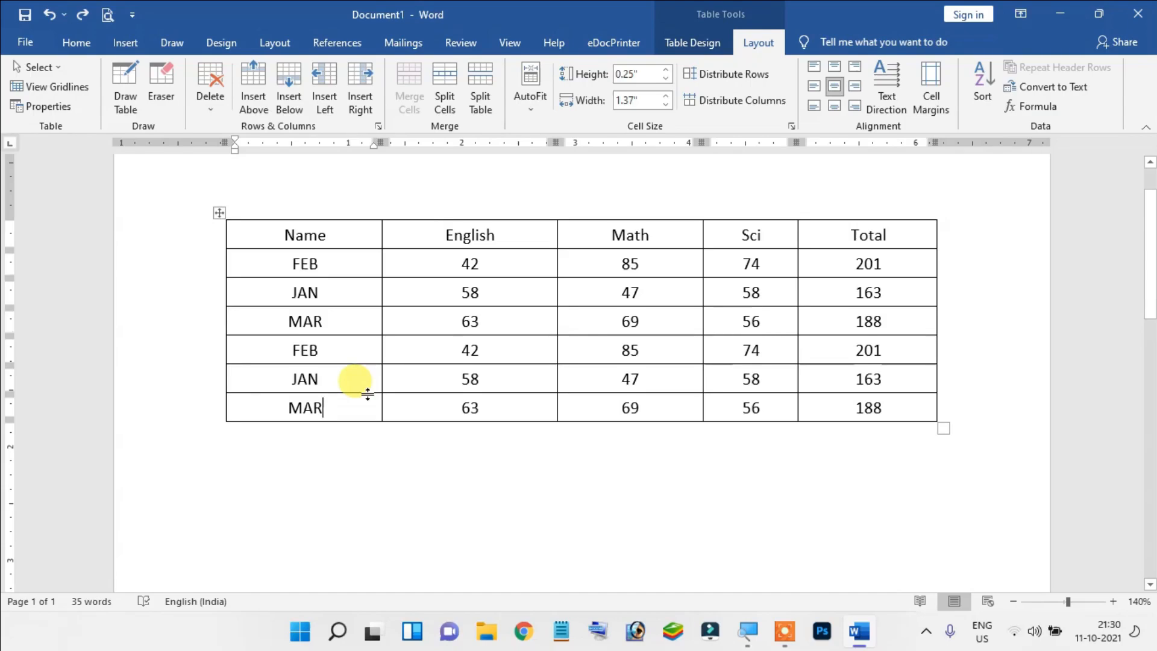
{"action": "scroll", "coordinate": [367, 395], "scroll_direction": "up", "scroll_amount": 1}
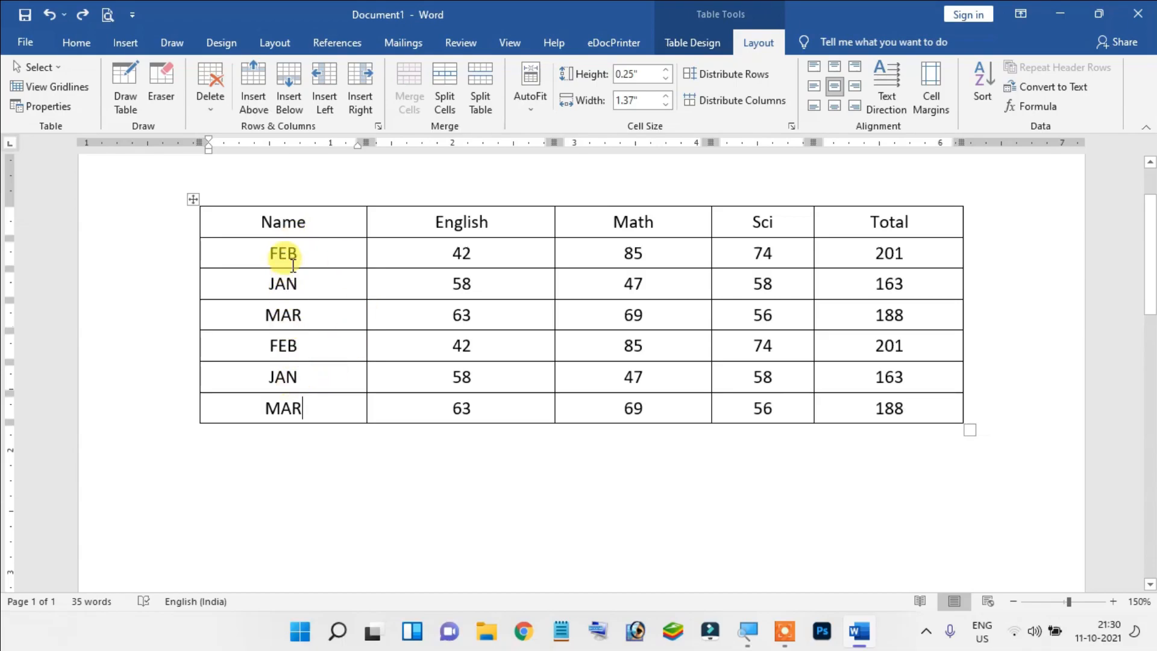
{"action": "left_click", "coordinate": [370, 443]}
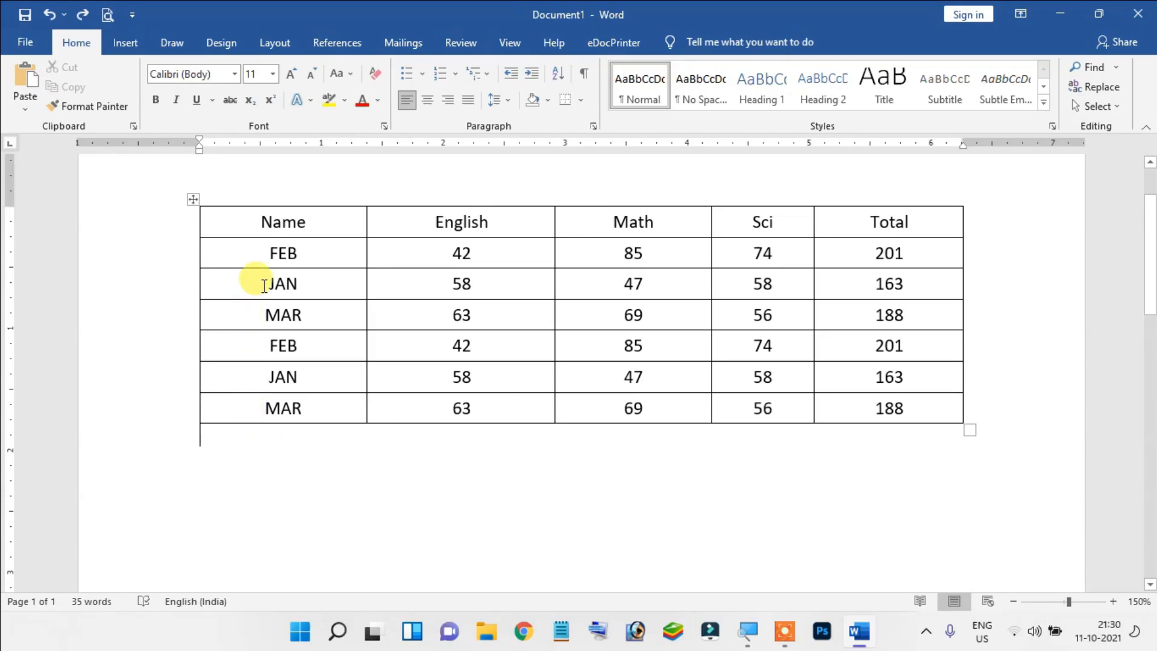
{"action": "left_click_drag", "start_coordinate": [264, 408], "coordinate": [866, 399]}
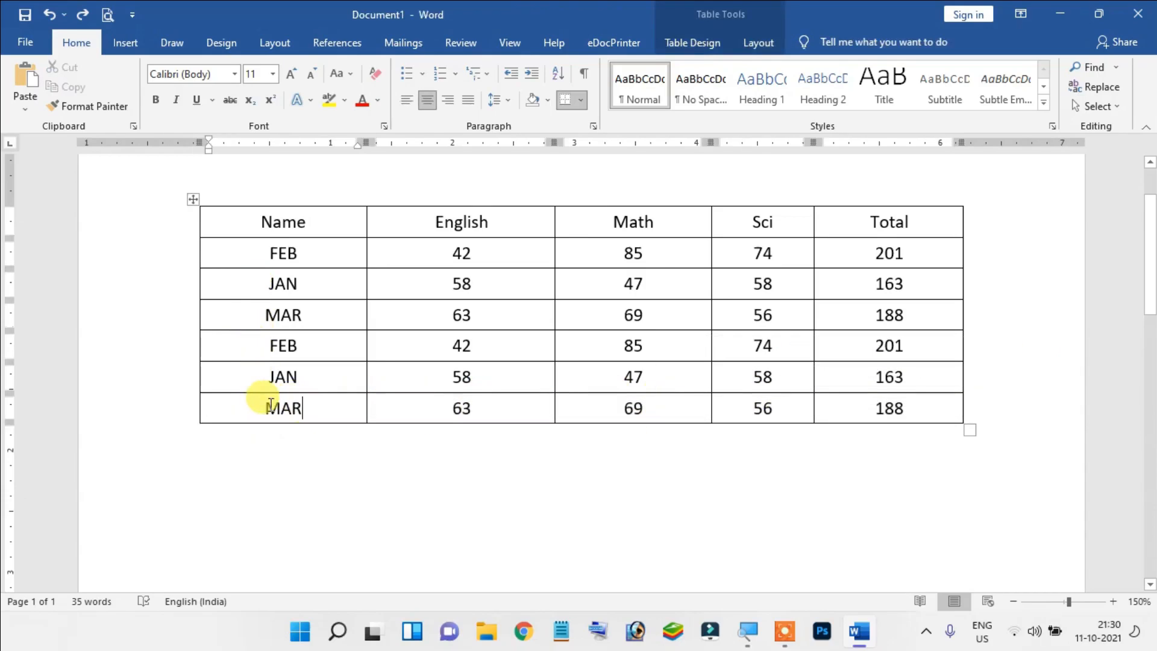
{"action": "left_click_drag", "start_coordinate": [259, 393], "coordinate": [852, 408]}
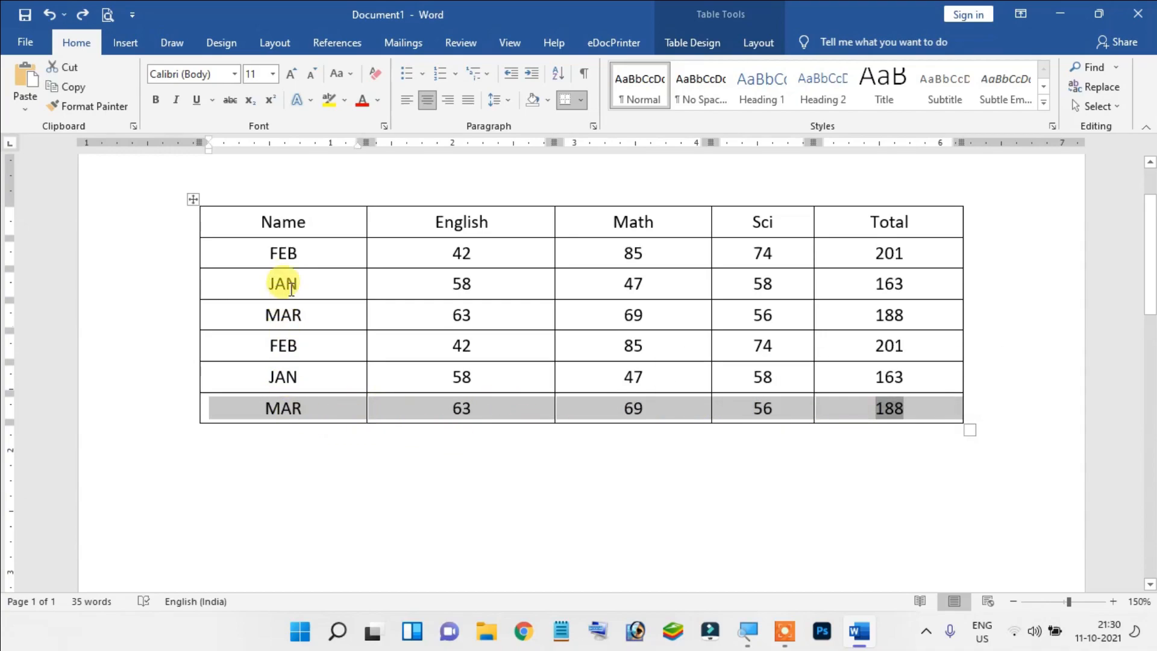
{"action": "left_click", "coordinate": [305, 222]}
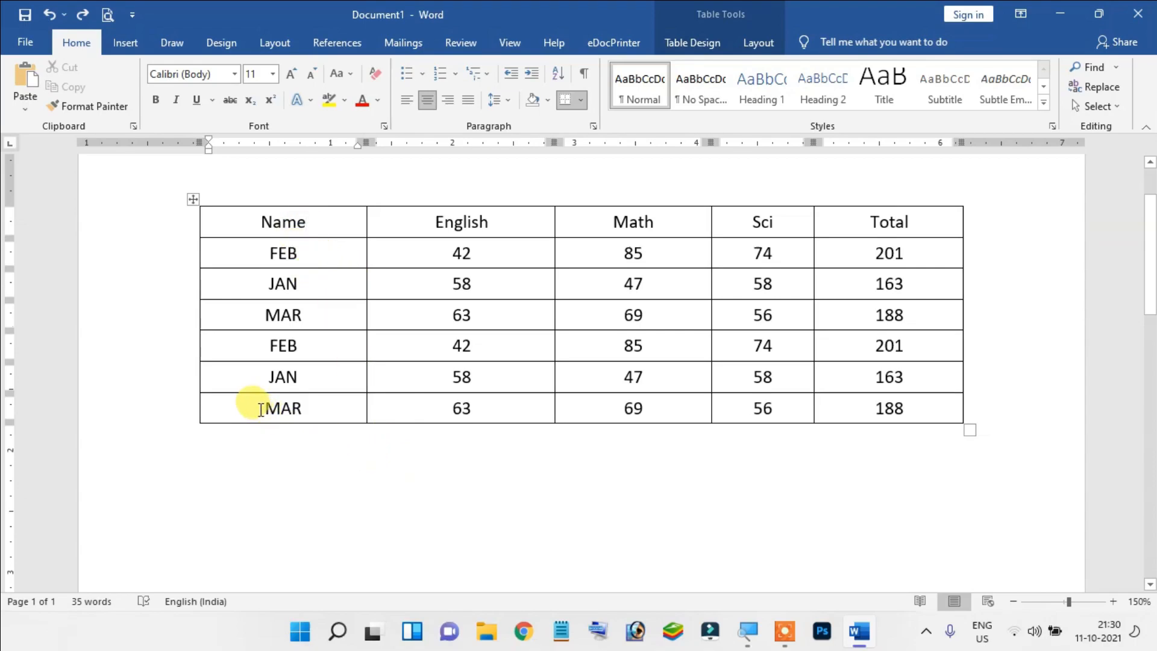
{"action": "left_click_drag", "start_coordinate": [260, 409], "coordinate": [875, 400]}
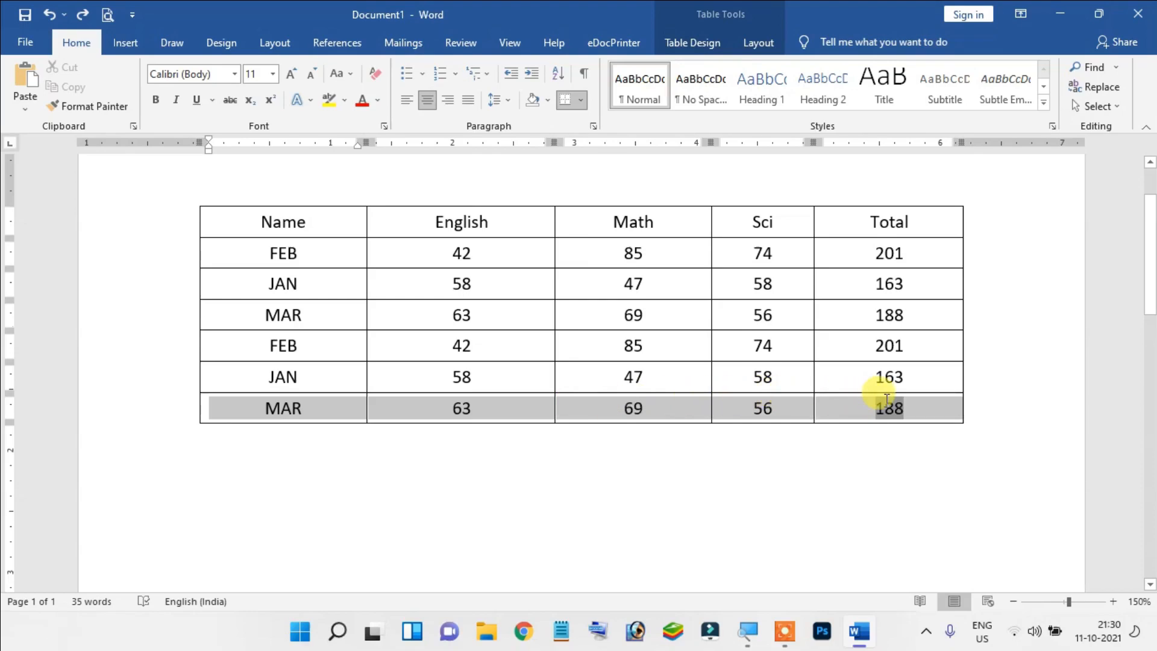
{"action": "left_click", "coordinate": [599, 370]}
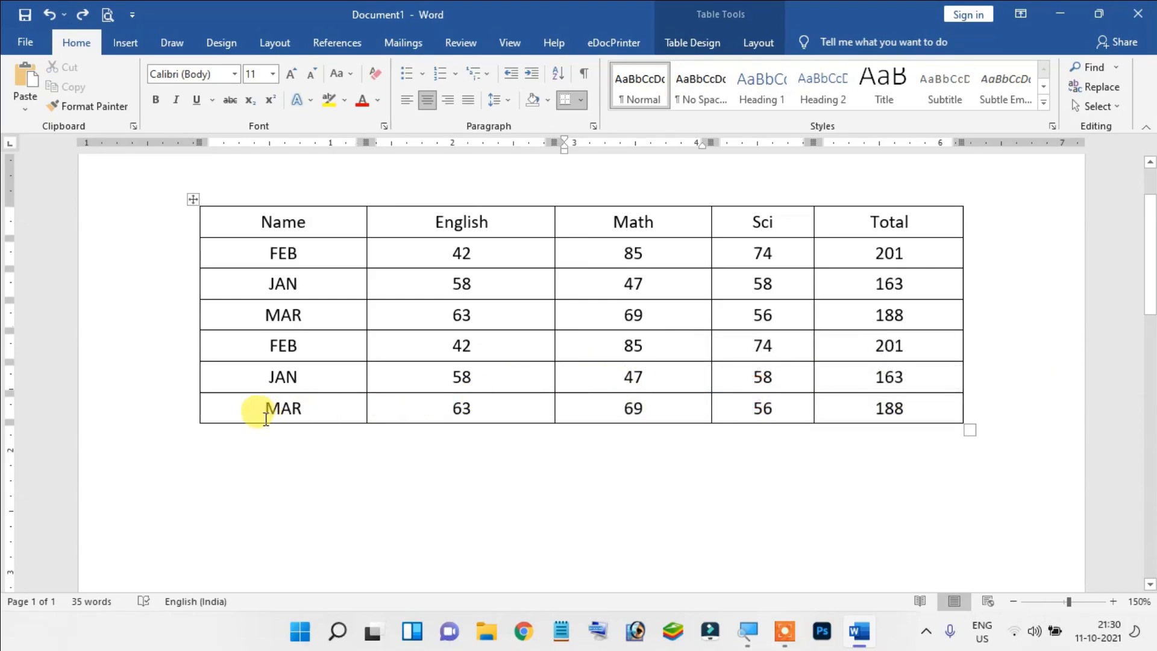
Select the last row of the table (MAR) and move it up until it sits directly below the header row
{"action": "left_click_drag", "start_coordinate": [269, 409], "coordinate": [860, 410]}
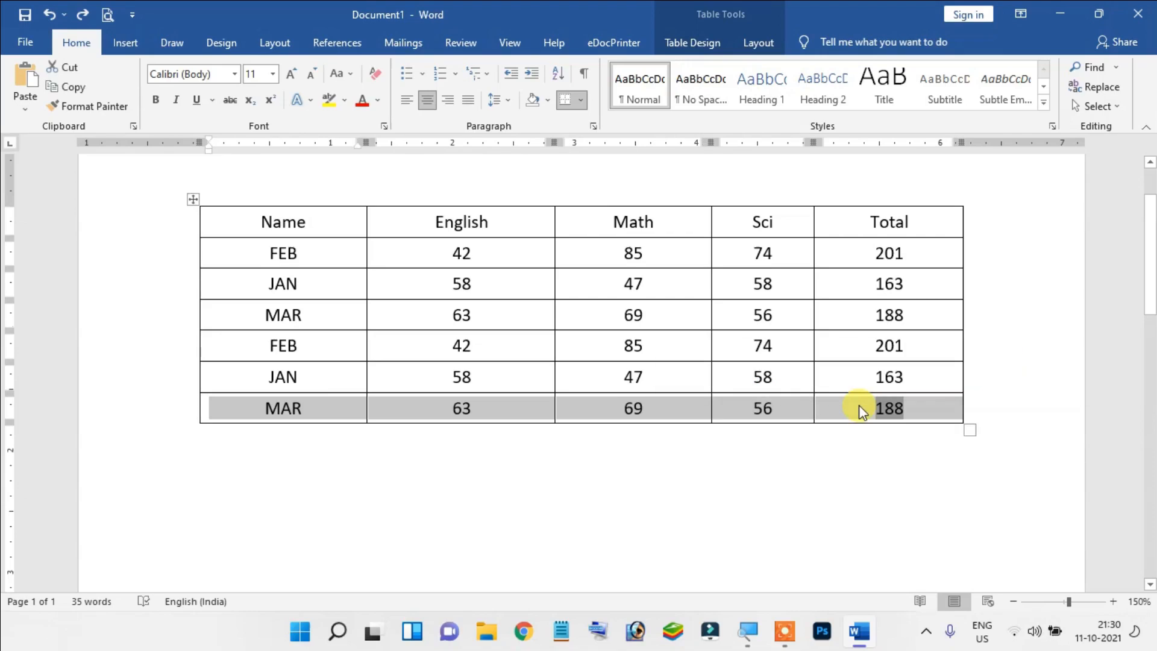
{"action": "key", "text": "shift+Left"}
{"action": "key", "text": "shift+Right"}
{"action": "key", "text": "alt"}
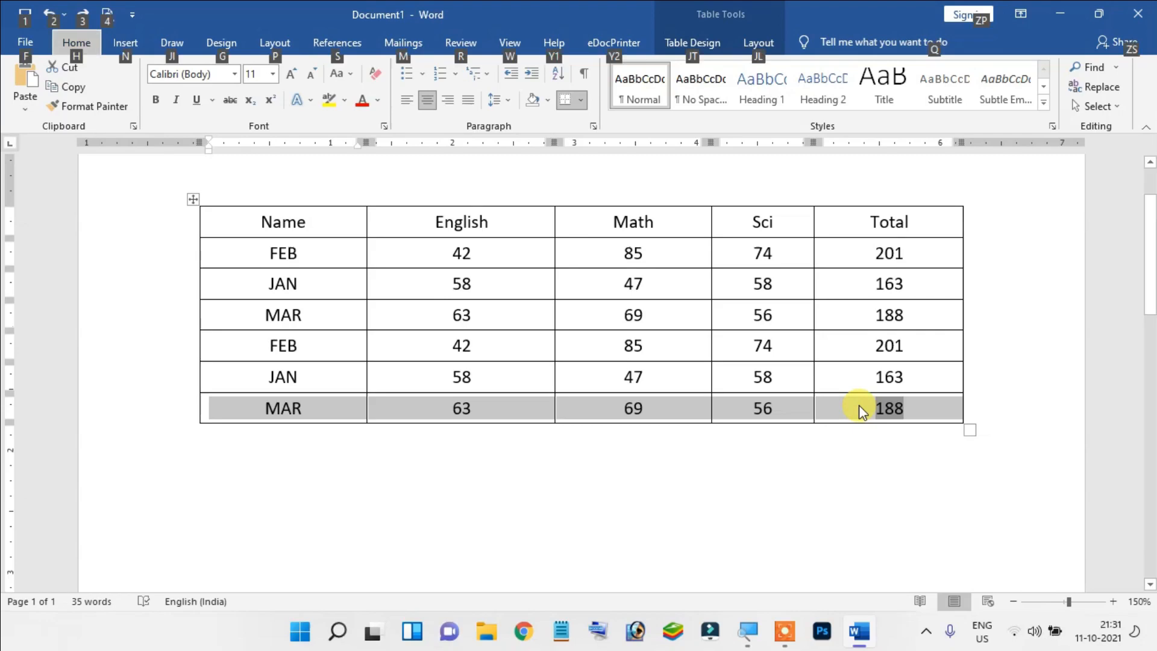
{"action": "key", "text": "alt"}
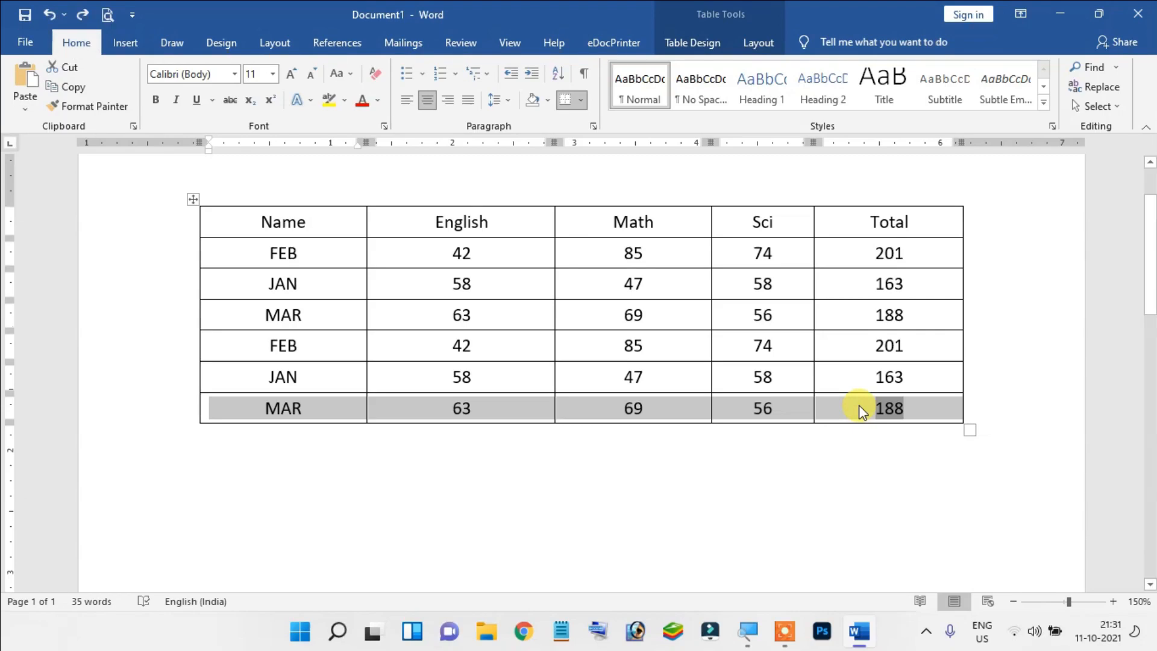
{"action": "key", "text": "alt+shift+Up"}
{"action": "key", "text": "alt+shift+Up"}
{"action": "key", "text": "alt+shift+Up"}
{"action": "key", "text": "alt+shift+Up"}
{"action": "key", "text": "alt+shift+Up"}
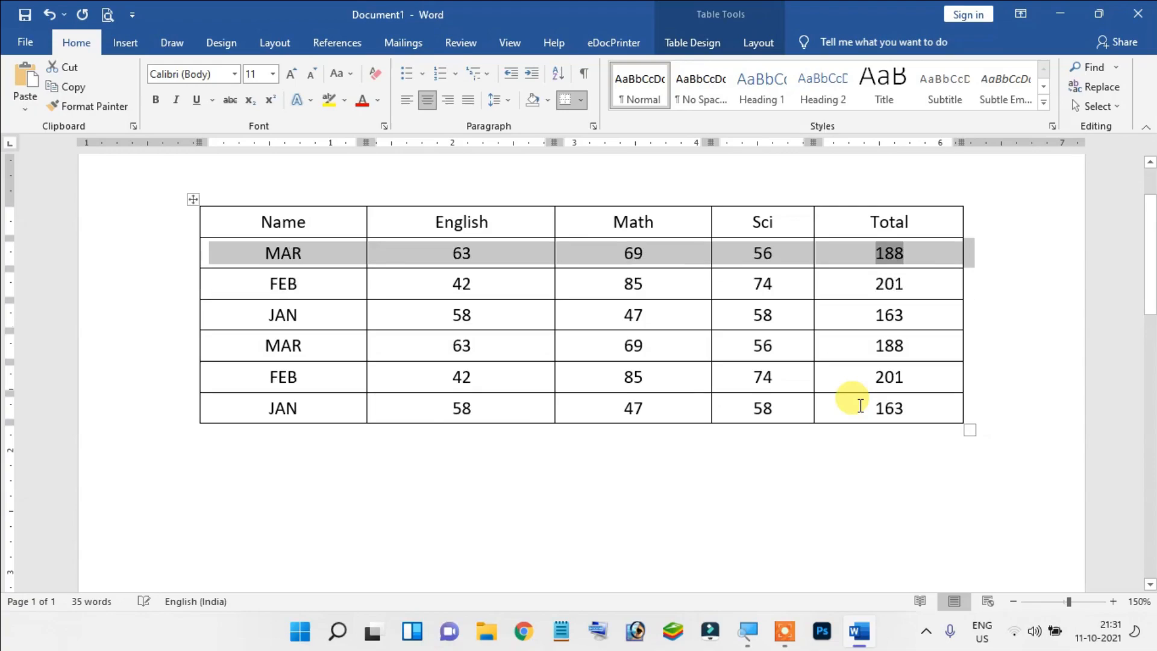
Shift the selected MAR row down and back up several times, ending directly below the header row
{"action": "key", "text": "alt+shift+Down"}
{"action": "key", "text": "alt+shift+Down"}
{"action": "key", "text": "alt+shift+Down"}
{"action": "key", "text": "alt+shift+Down"}
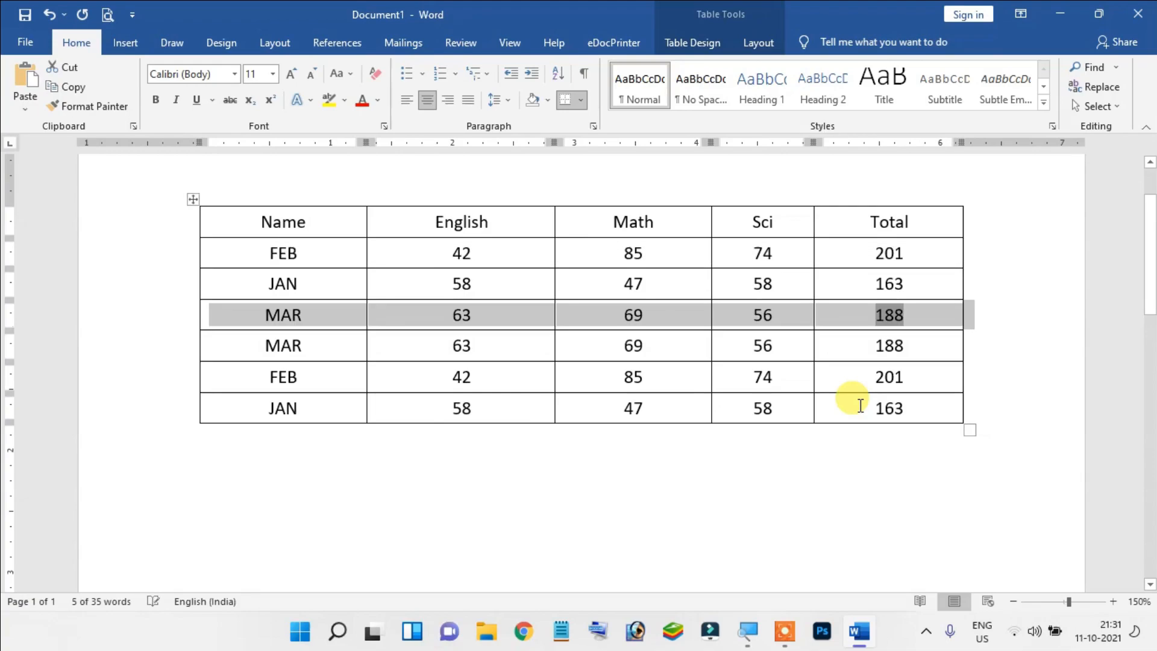
{"action": "key", "text": "alt+shift+Up"}
{"action": "key", "text": "alt+shift+Up"}
{"action": "key", "text": "alt+shift+Up"}
{"action": "key", "text": "alt+shift+Up"}
{"action": "key", "text": "alt+shift+Up"}
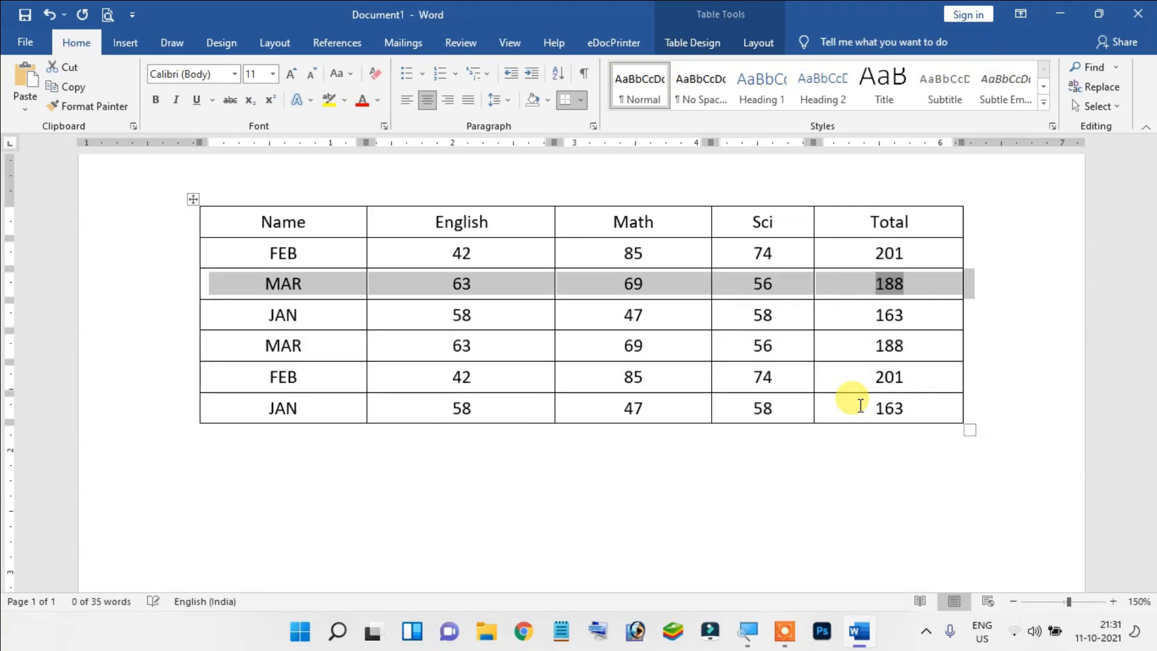
{"action": "key", "text": "alt+shift+Down"}
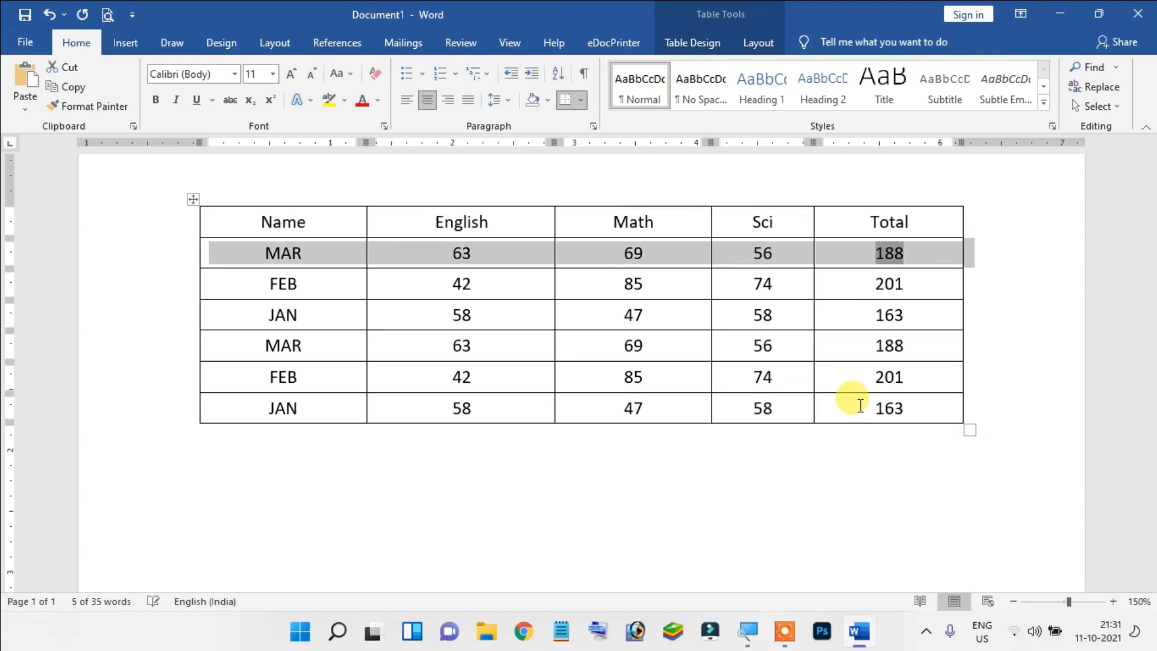
{"action": "key", "text": "alt+shift+Down"}
{"action": "key", "text": "alt+shift+Down"}
{"action": "key", "text": "alt+shift+Up"}
{"action": "key", "text": "alt+shift+Up"}
{"action": "key", "text": "alt+shift+Up"}
{"action": "key", "text": "alt+shift+Down"}
Select the upper JAN row from its name to its total and open the On-Screen Keyboard with the whole table in view
{"action": "key", "text": "Down"}
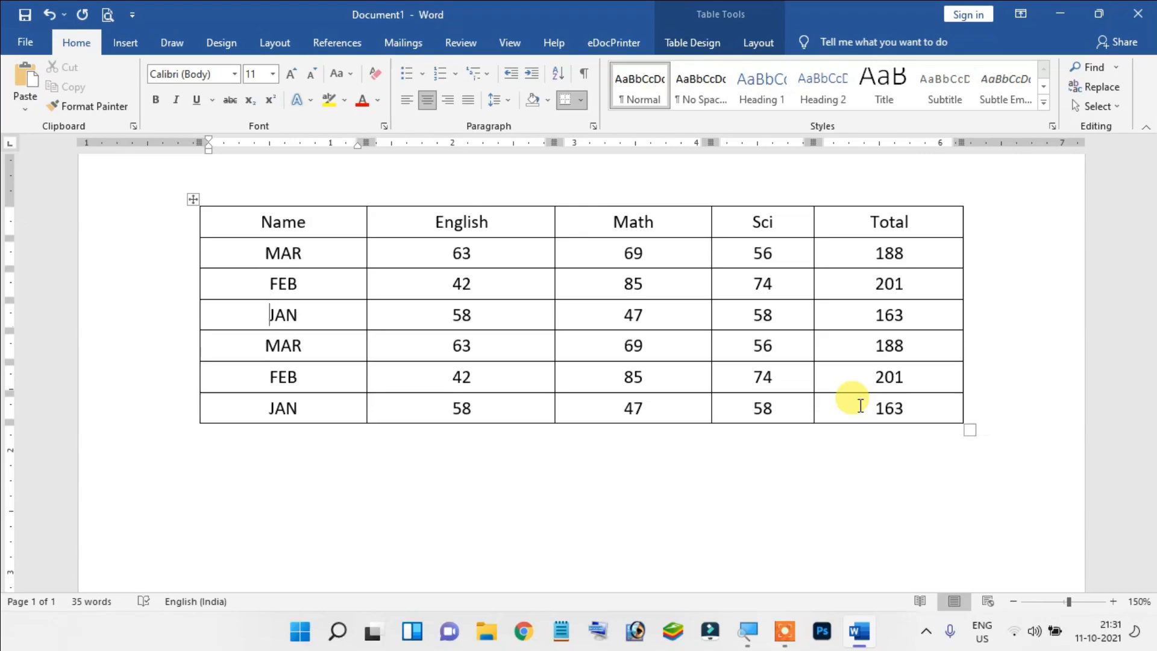
{"action": "key", "text": "shift+Right"}
{"action": "key", "text": "shift+Right"}
{"action": "key", "text": "shift+Right"}
{"action": "key", "text": "shift+Right"}
{"action": "key", "text": "shift+Right"}
{"action": "key", "text": "shift+Right"}
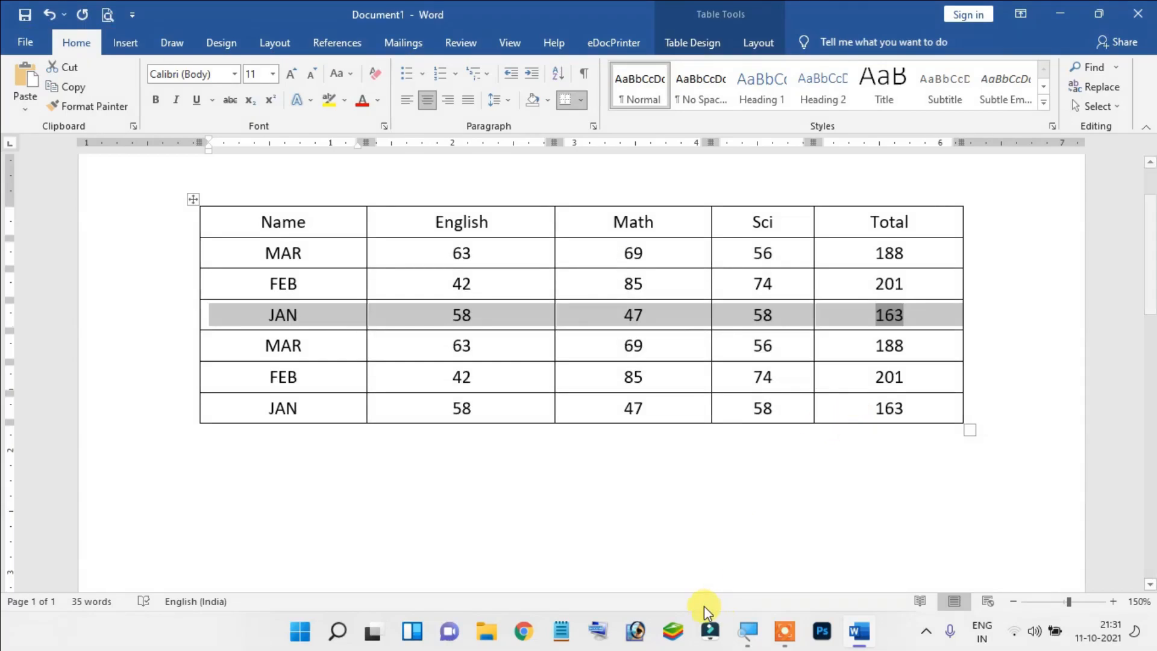
{"action": "key", "text": "ctrl+super+o"}
{"action": "scroll", "coordinate": [1020, 251], "scroll_direction": "down", "scroll_amount": 3}
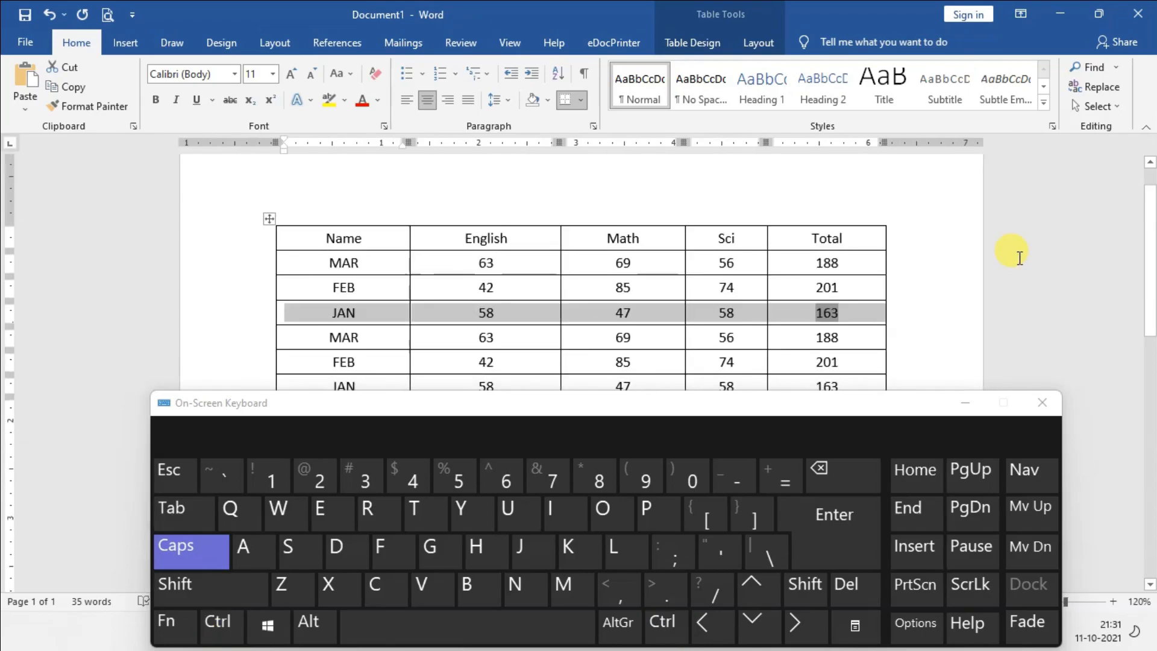
{"action": "scroll", "coordinate": [988, 259], "scroll_direction": "down", "scroll_amount": 2}
{"action": "scroll", "coordinate": [904, 270], "scroll_direction": "up", "scroll_amount": 1}
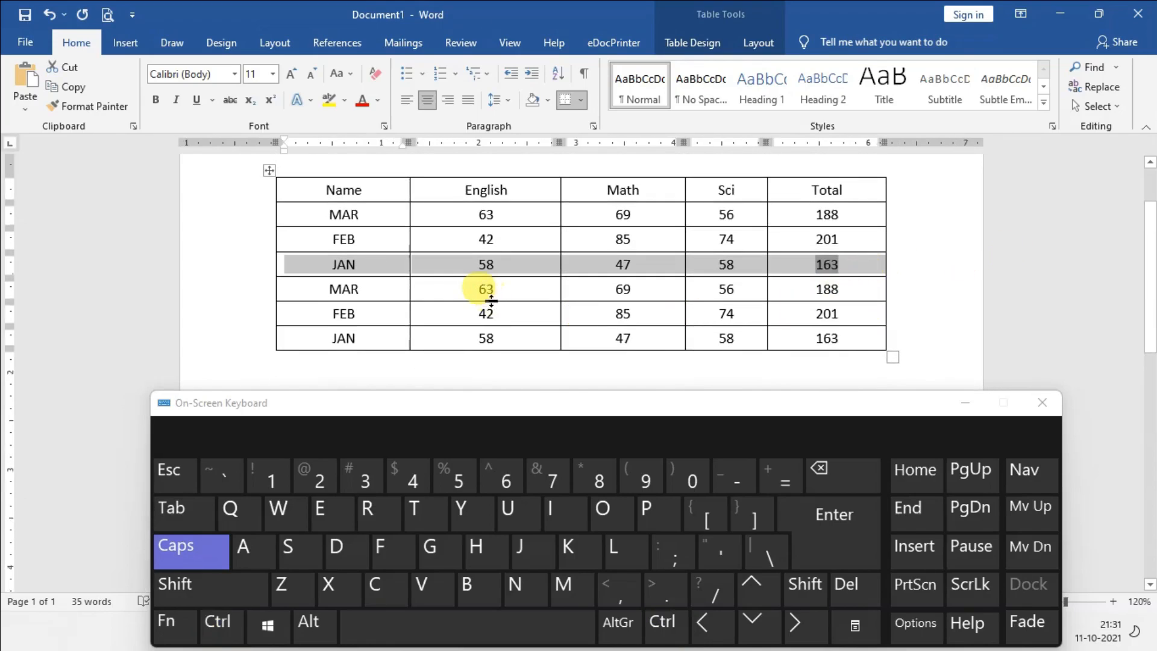
Reselect the upper JAN row and move it up one position, above the FEB row, using the On-Screen Keyboard
{"action": "left_click_drag", "start_coordinate": [337, 288], "coordinate": [829, 288]}
{"action": "left_click_drag", "start_coordinate": [337, 265], "coordinate": [826, 271]}
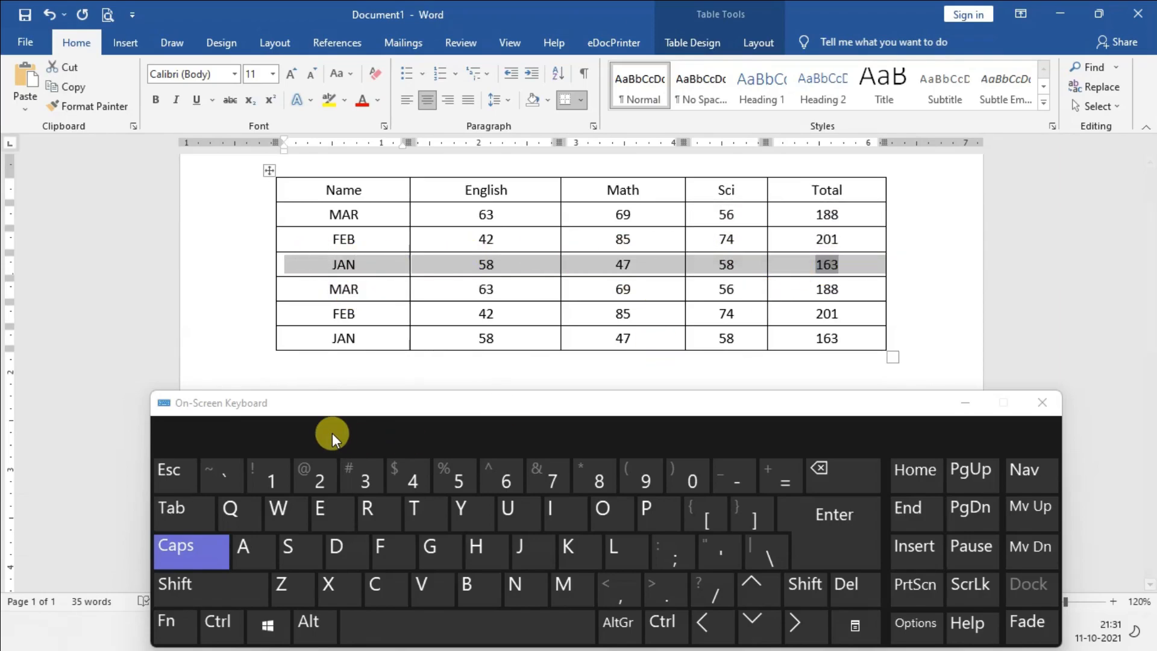
{"action": "left_click", "coordinate": [308, 622]}
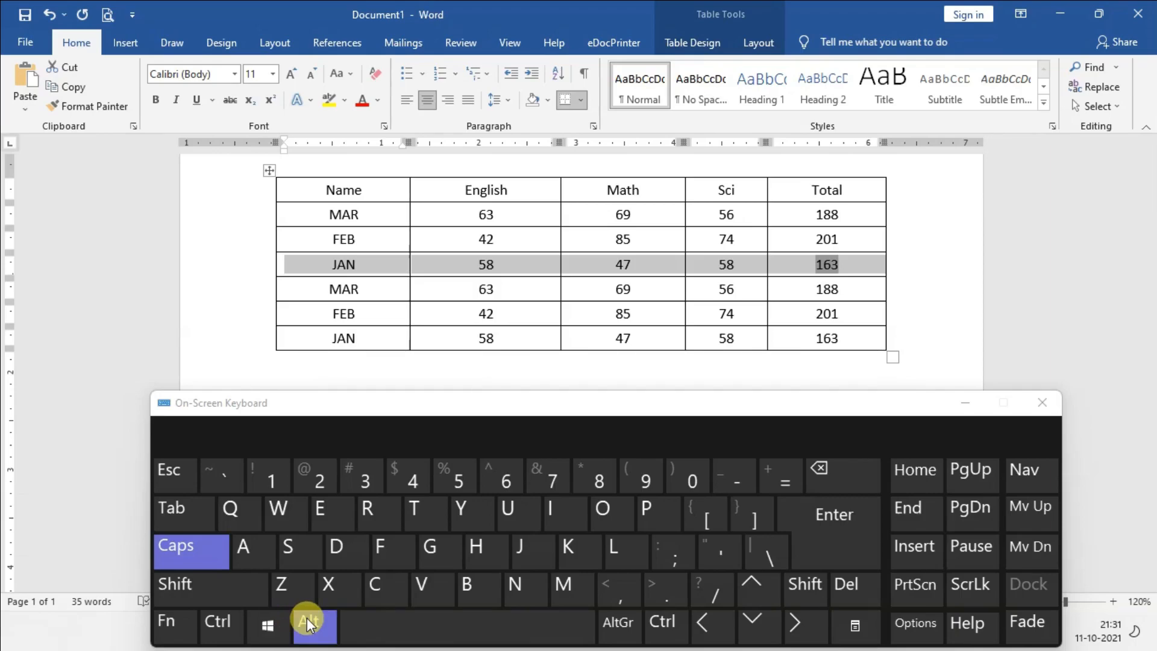
{"action": "left_click", "coordinate": [259, 595]}
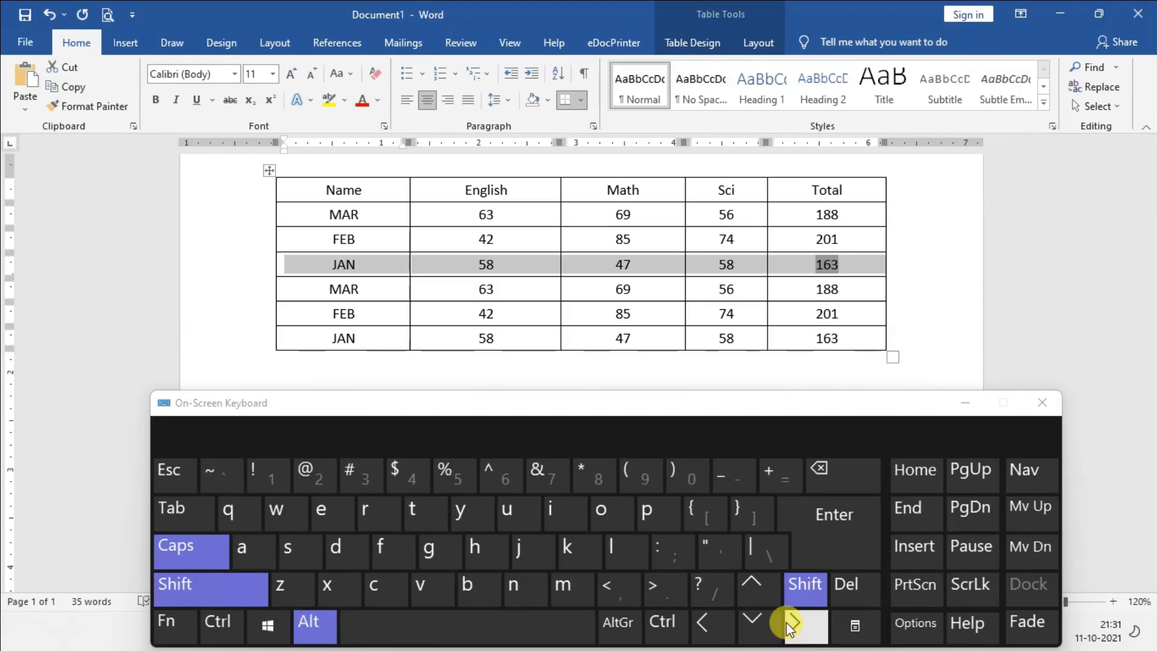
{"action": "left_click", "coordinate": [761, 592]}
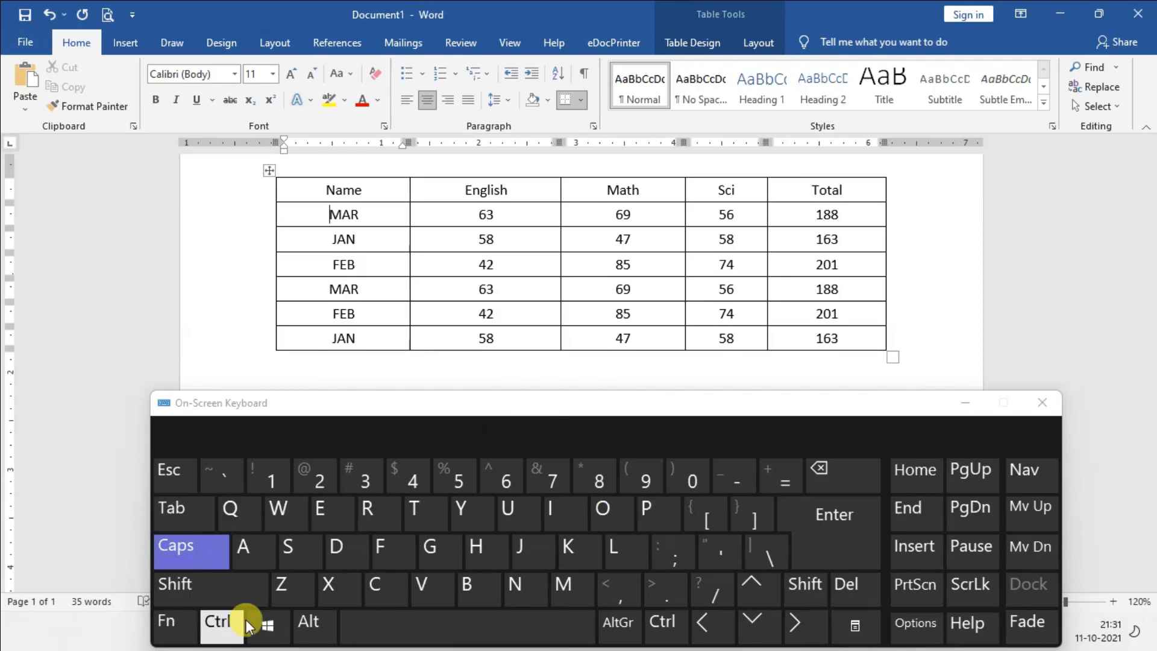
{"action": "left_click", "coordinate": [309, 622]}
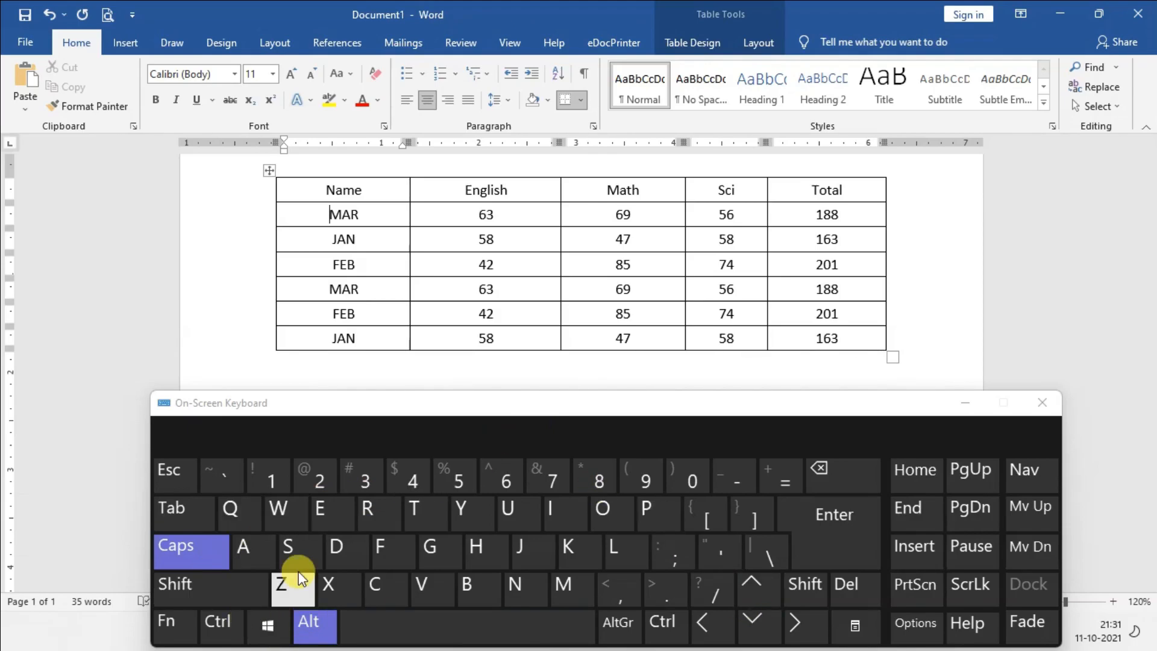
{"action": "left_click", "coordinate": [327, 217]}
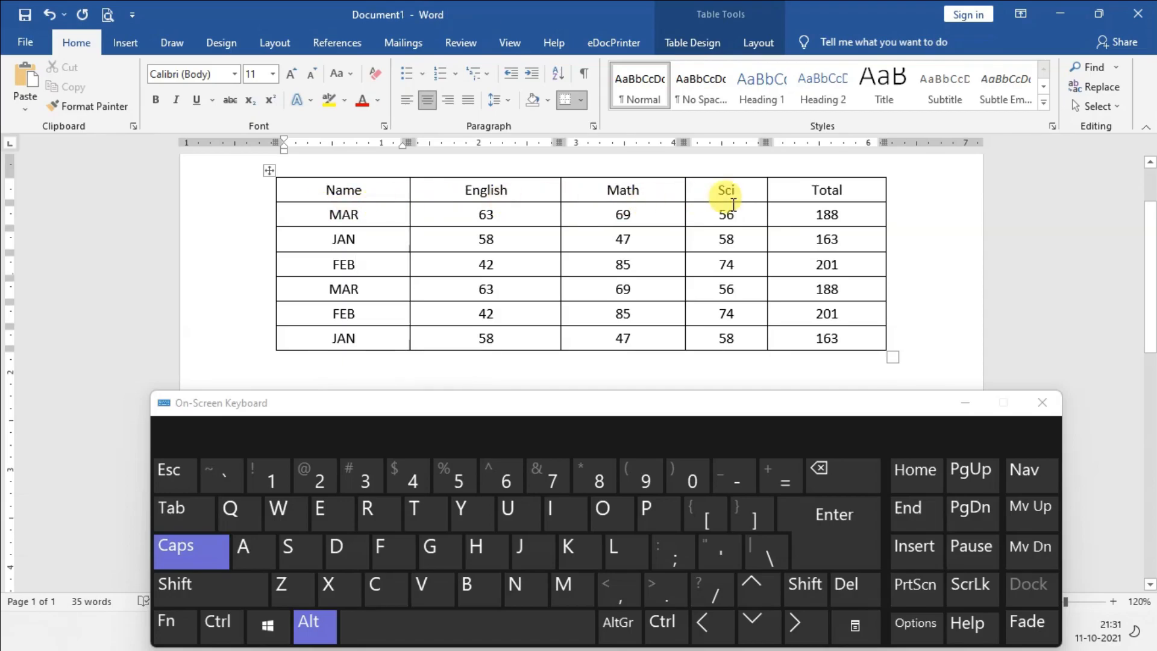
{"action": "left_click", "coordinate": [856, 213]}
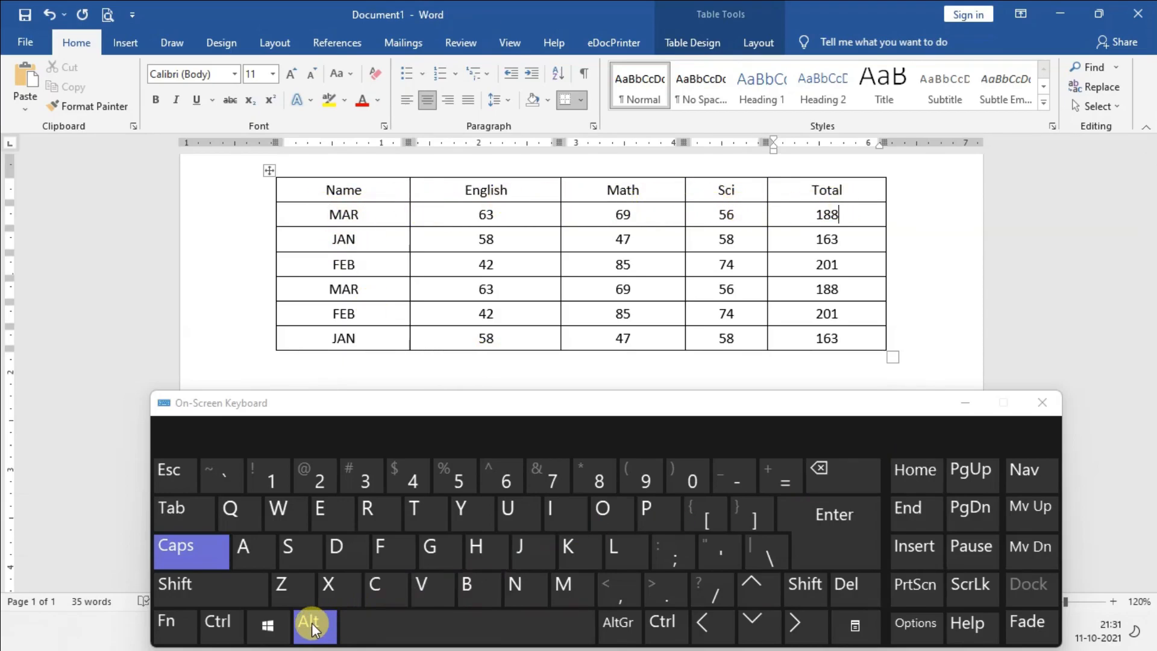
{"action": "left_click", "coordinate": [311, 292]}
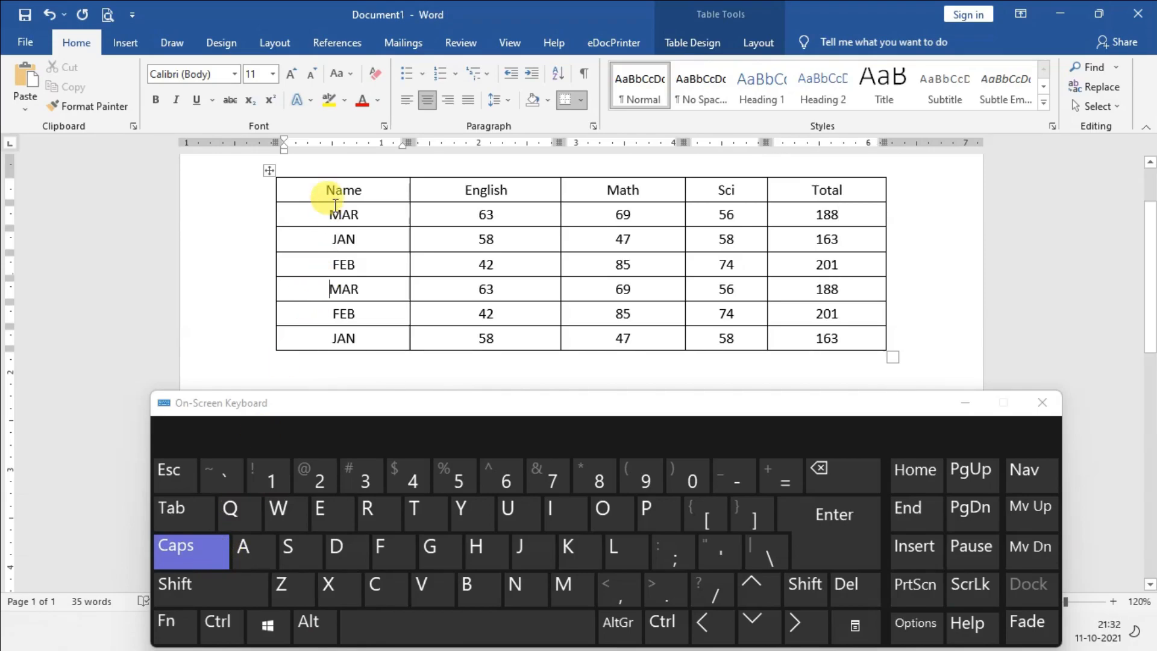
Select the upper MAR row from its name to its total and move it down one position, below the JAN row, using the On-Screen Keyboard
{"action": "left_click_drag", "start_coordinate": [324, 211], "coordinate": [844, 223]}
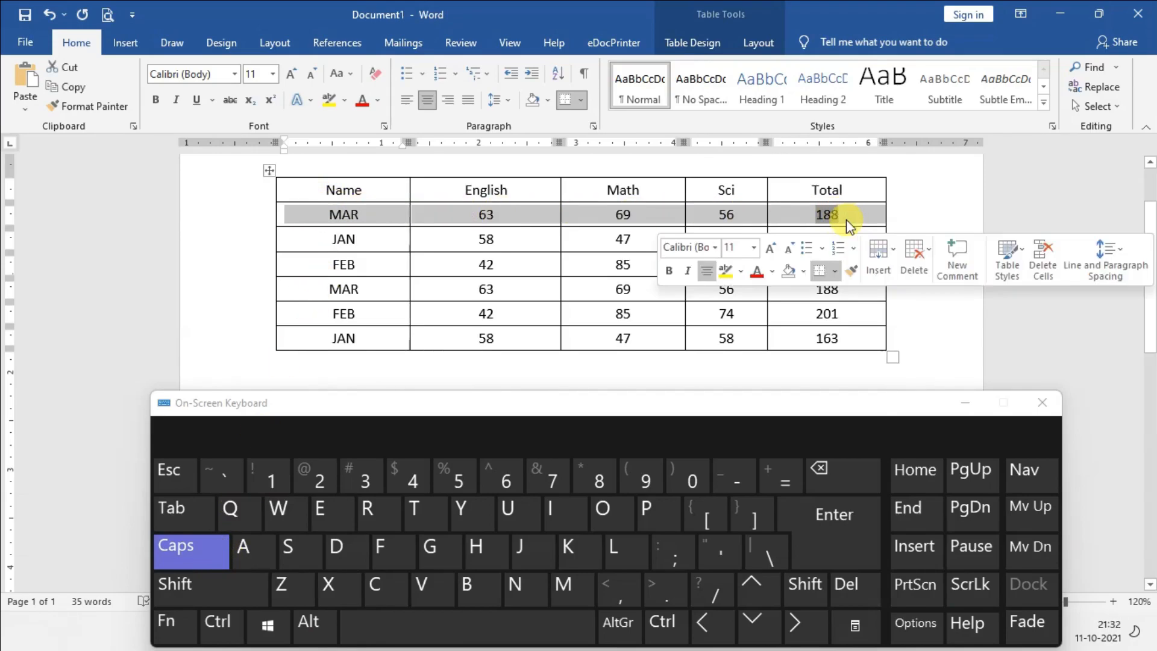
{"action": "left_click", "coordinate": [311, 626]}
{"action": "left_click", "coordinate": [253, 596]}
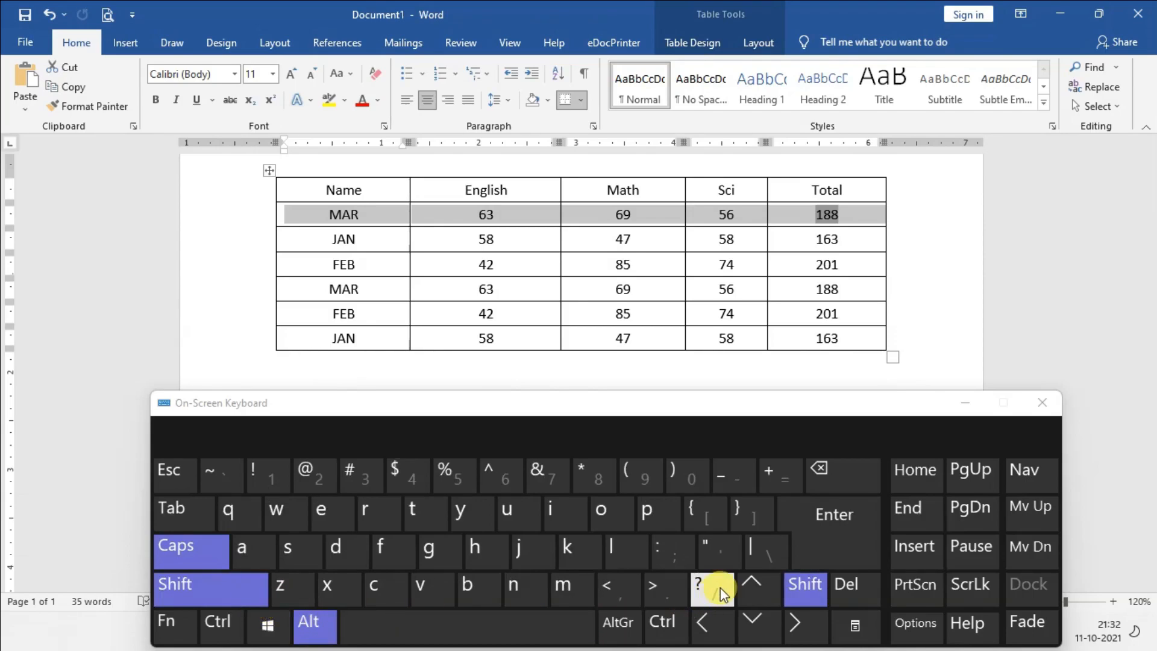
{"action": "left_click", "coordinate": [758, 627]}
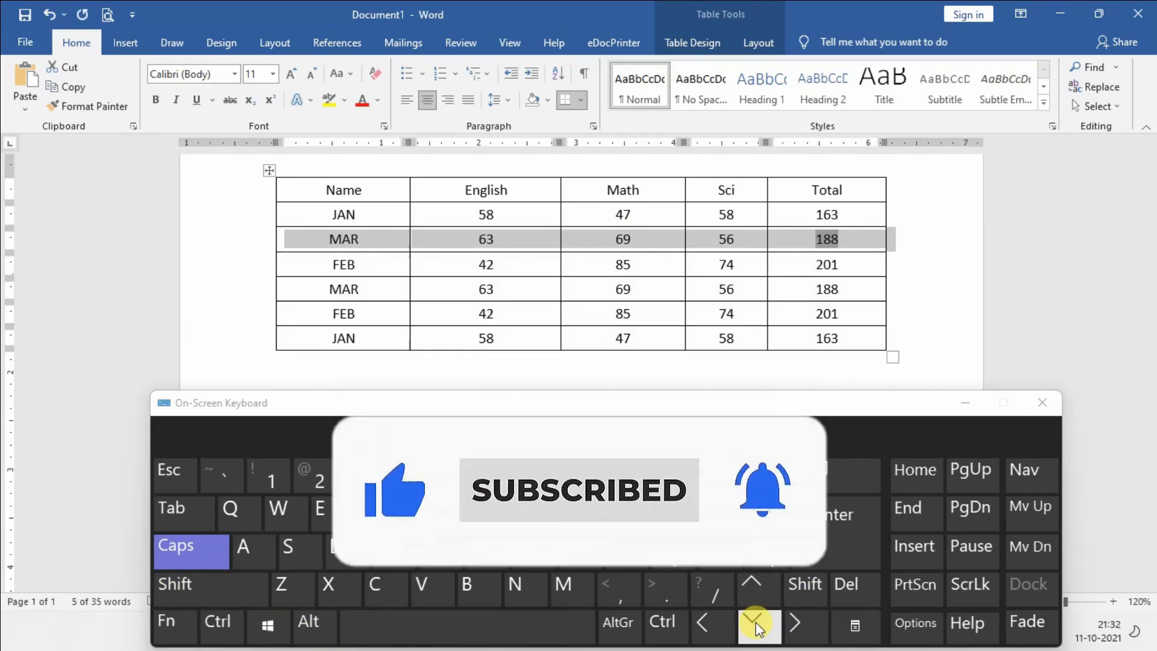
Move the selected MAR row down another position, below the upper FEB row, and minimize the On-Screen Keyboard
{"action": "left_click", "coordinate": [315, 627]}
{"action": "left_click", "coordinate": [254, 594]}
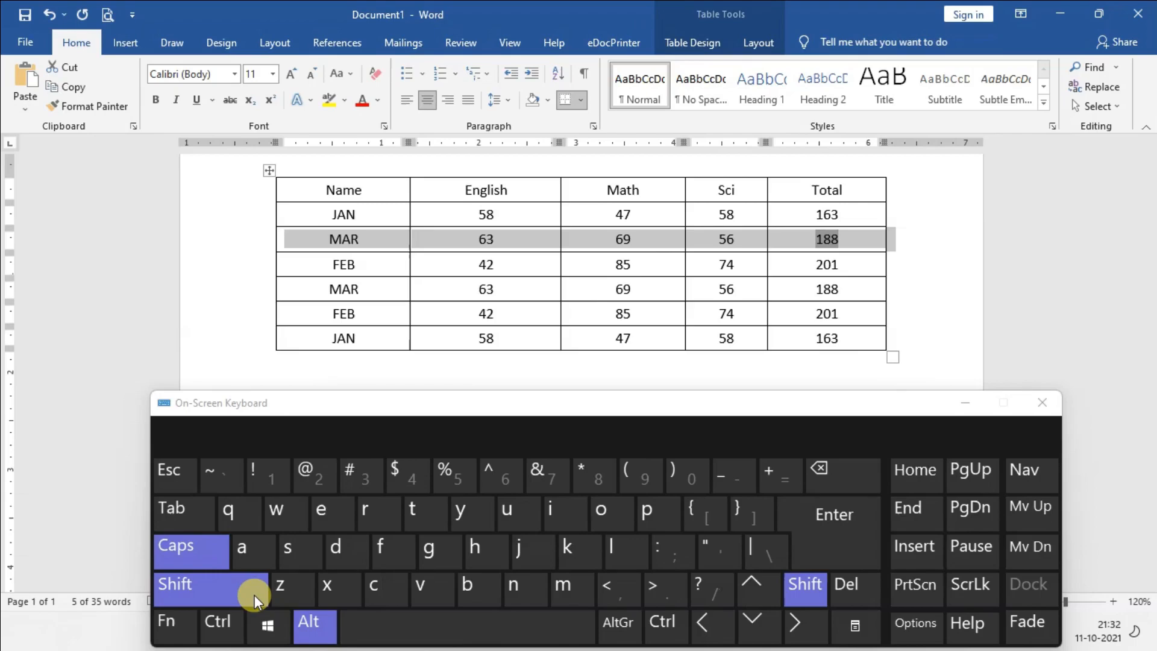
{"action": "left_click", "coordinate": [774, 627]}
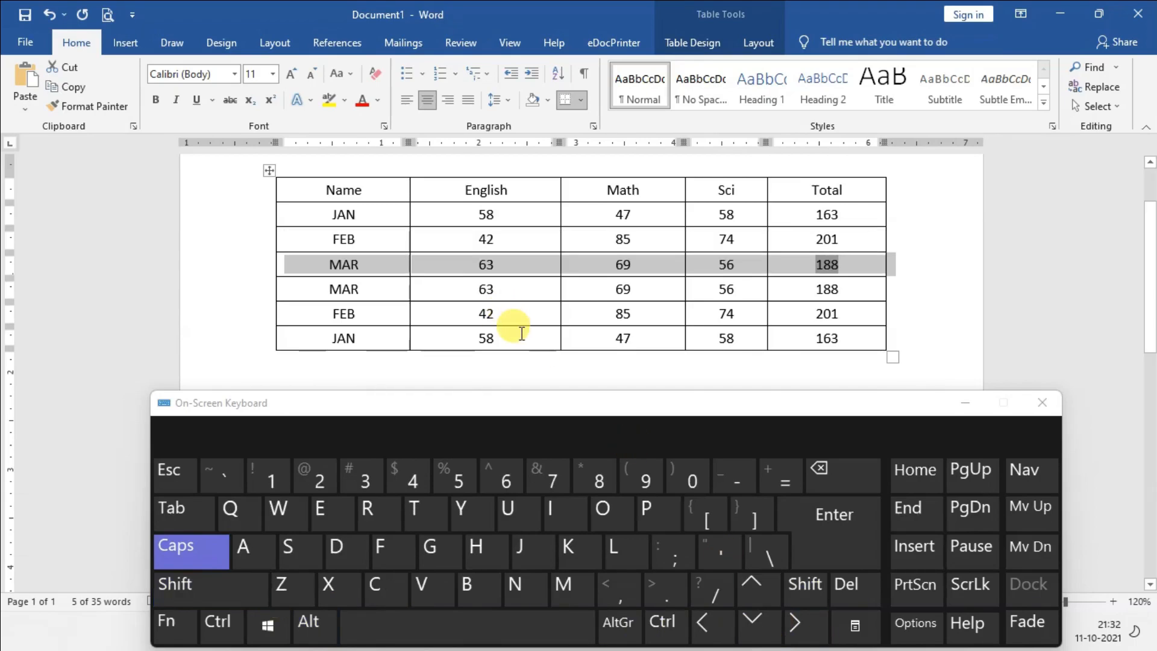
{"action": "left_click", "coordinate": [963, 402]}
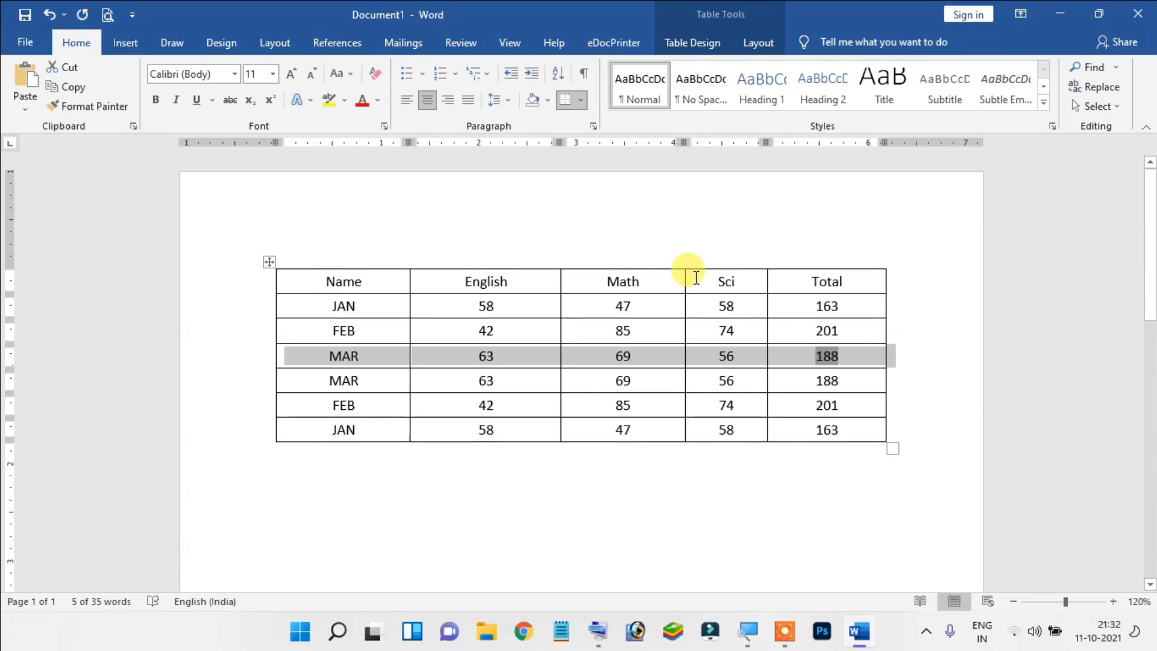
Shift the selected MAR row repeatedly down and up through the table, including above the header, ending directly below the header row
{"action": "key", "text": "alt+shift+Down"}
{"action": "key", "text": "alt+shift+Down"}
{"action": "key", "text": "alt+shift+Down"}
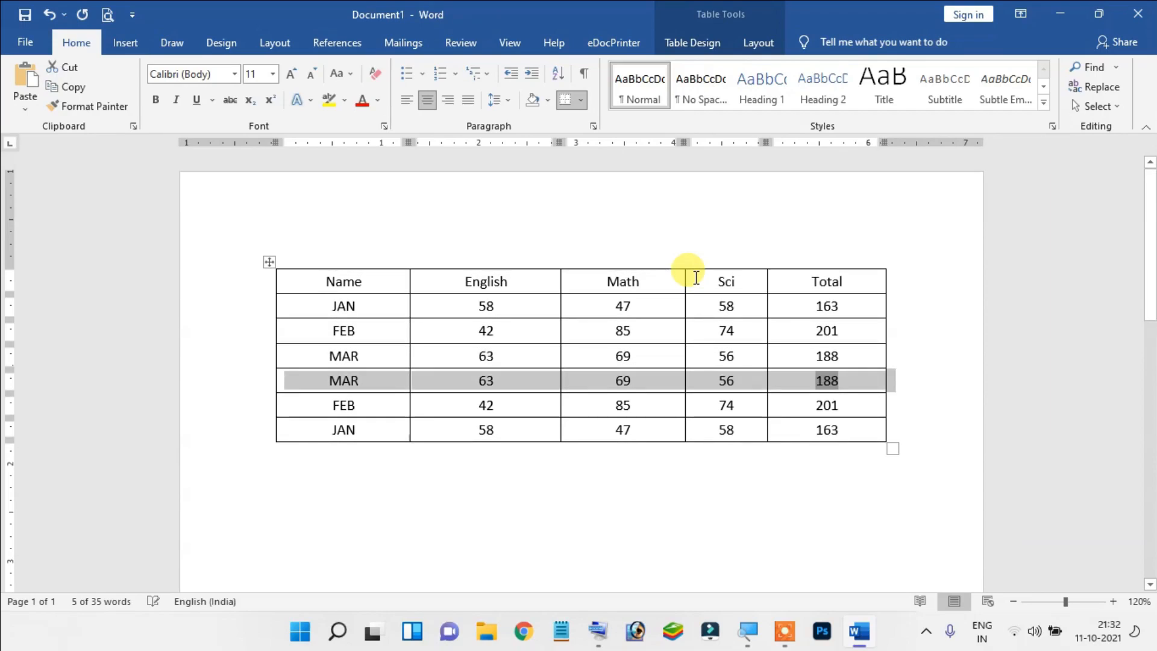
{"action": "key", "text": "alt+shift+Up"}
{"action": "key", "text": "alt+shift+Up"}
{"action": "key", "text": "alt+shift+Up"}
{"action": "key", "text": "alt+shift+Up"}
{"action": "key", "text": "alt+shift+Up"}
{"action": "key", "text": "alt+shift+Up"}
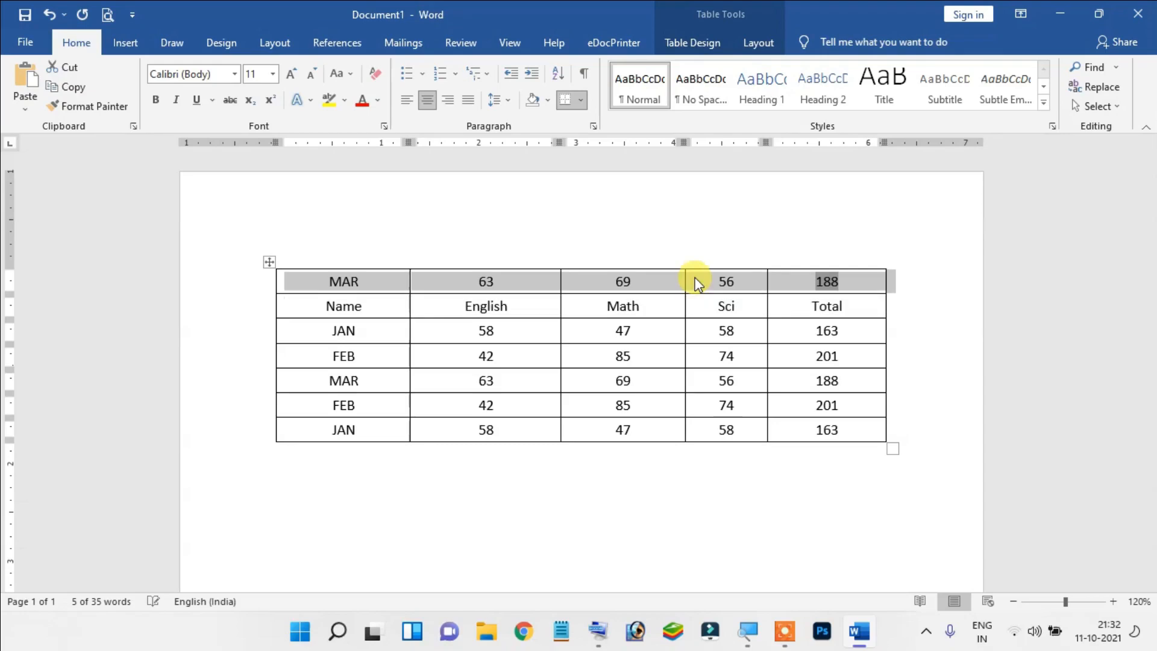
{"action": "key", "text": "alt+shift+Down"}
{"action": "key", "text": "alt+shift+Down"}
{"action": "key", "text": "alt+shift+Down"}
{"action": "key", "text": "alt+shift+Down"}
{"action": "key", "text": "alt+shift+Down"}
{"action": "key", "text": "alt+shift+Up"}
{"action": "key", "text": "alt+shift+Up"}
{"action": "key", "text": "alt+shift+Up"}
{"action": "key", "text": "alt+shift+Up"}
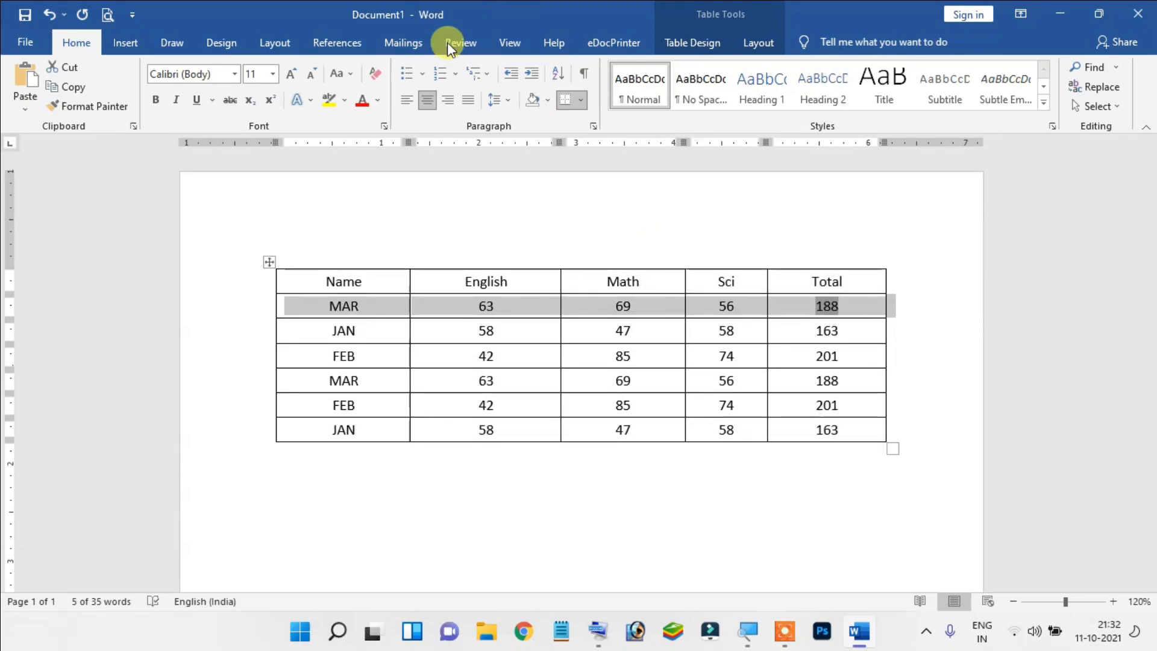
{"action": "left_click", "coordinate": [372, 281]}
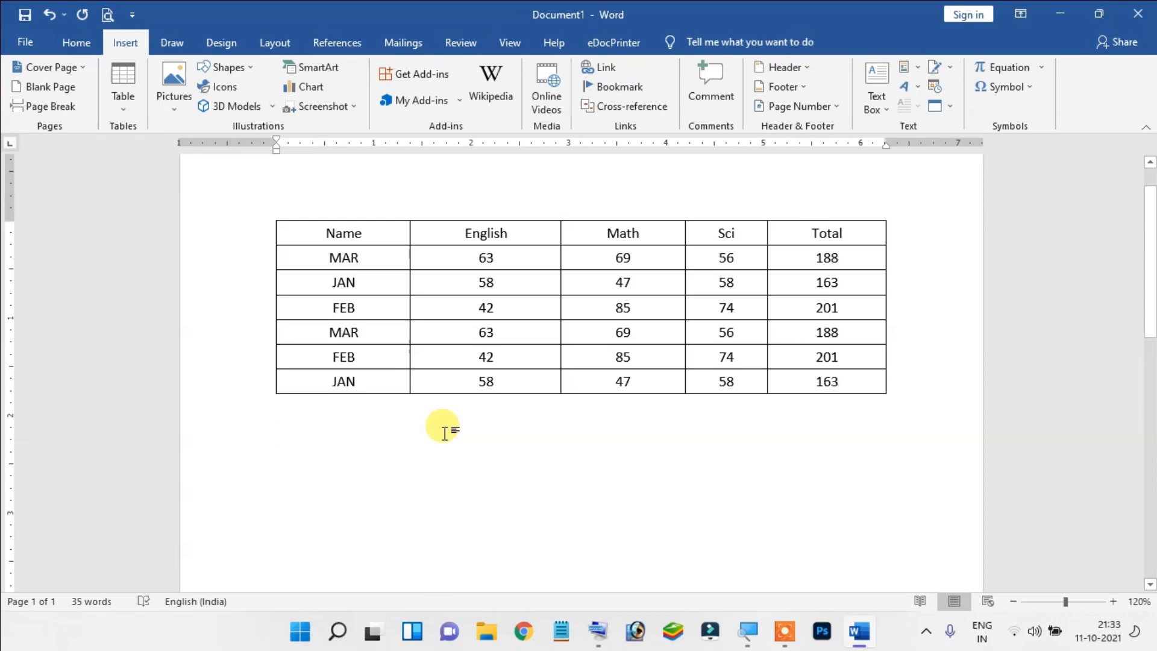
Add blank lines below the marks table, leaving the cursor on the last one
{"action": "key", "text": "Return"}
{"action": "key", "text": "Return"}
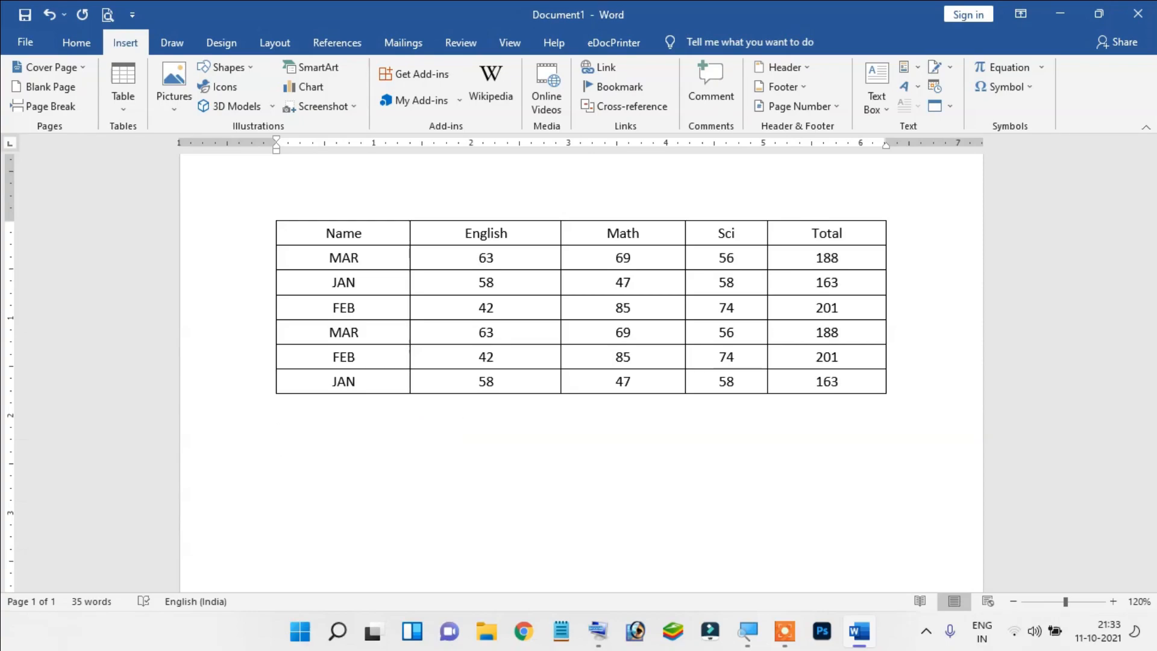
{"action": "left_click", "coordinate": [390, 443]}
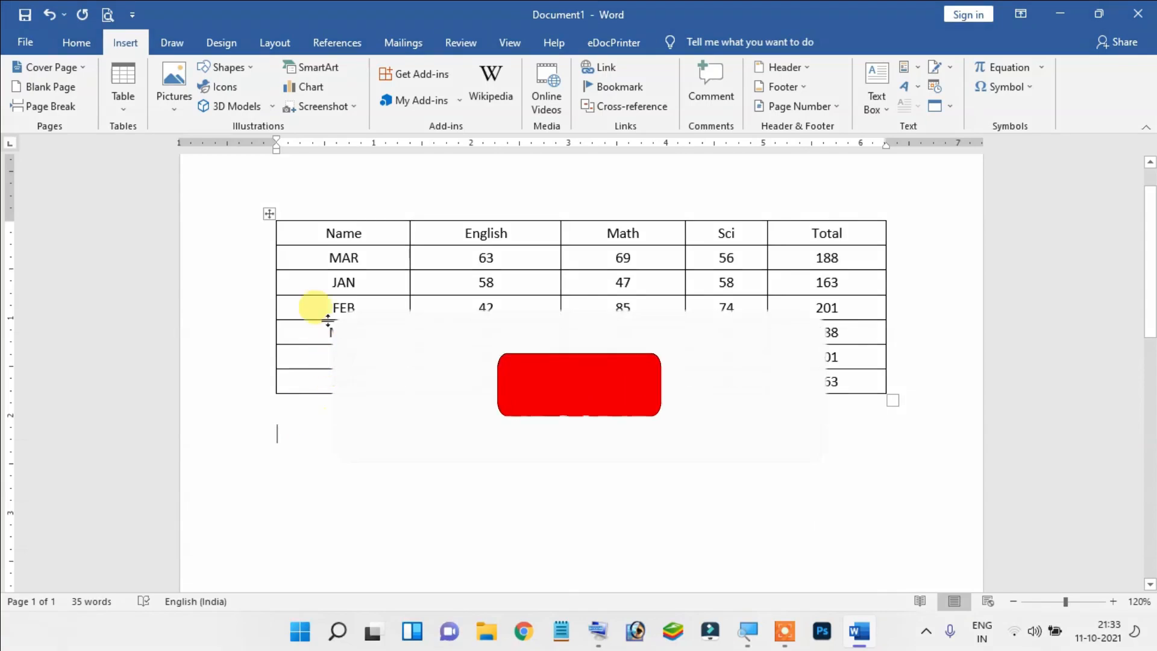
{"action": "left_click", "coordinate": [465, 233]}
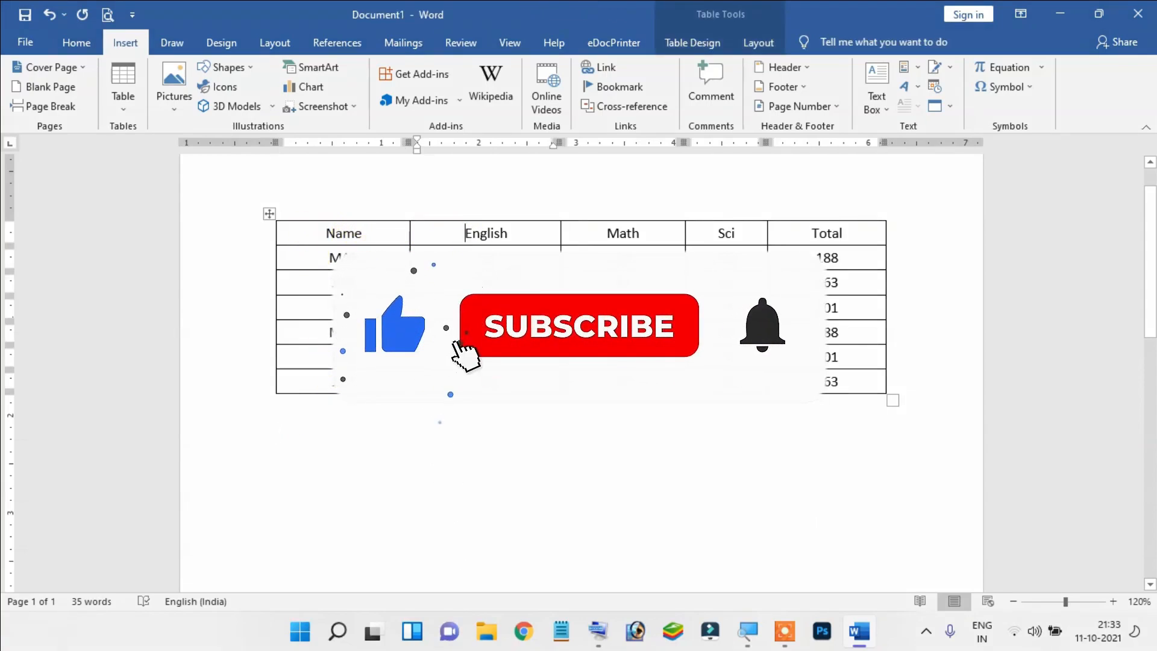
{"action": "left_click", "coordinate": [818, 233]}
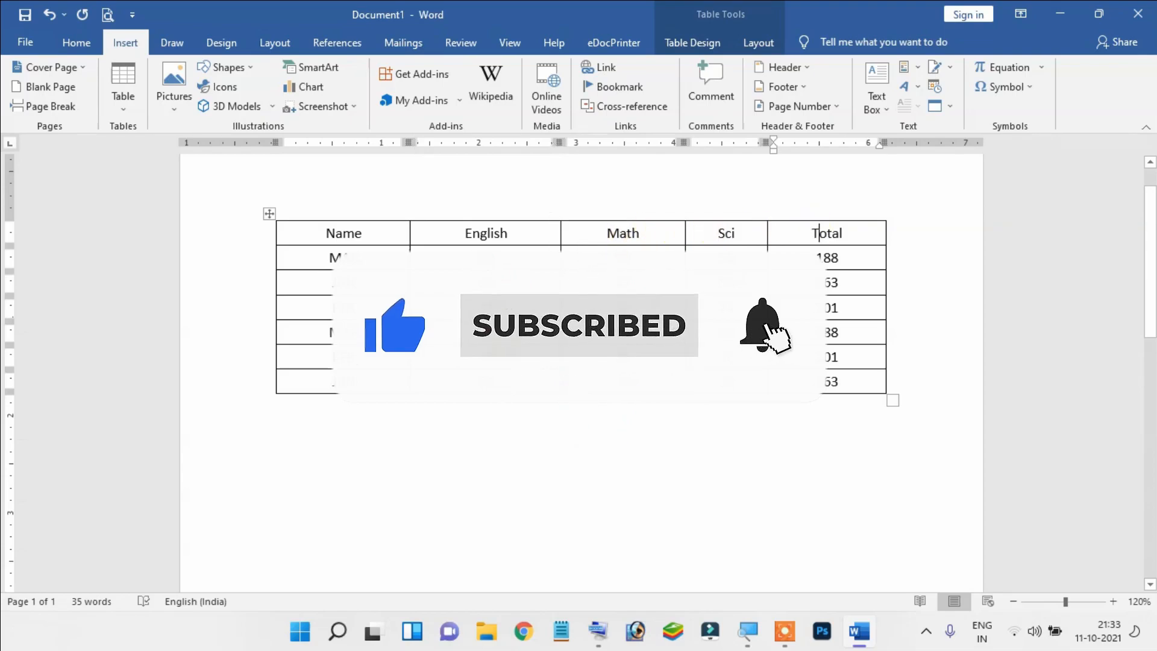
{"action": "left_click", "coordinate": [329, 232]}
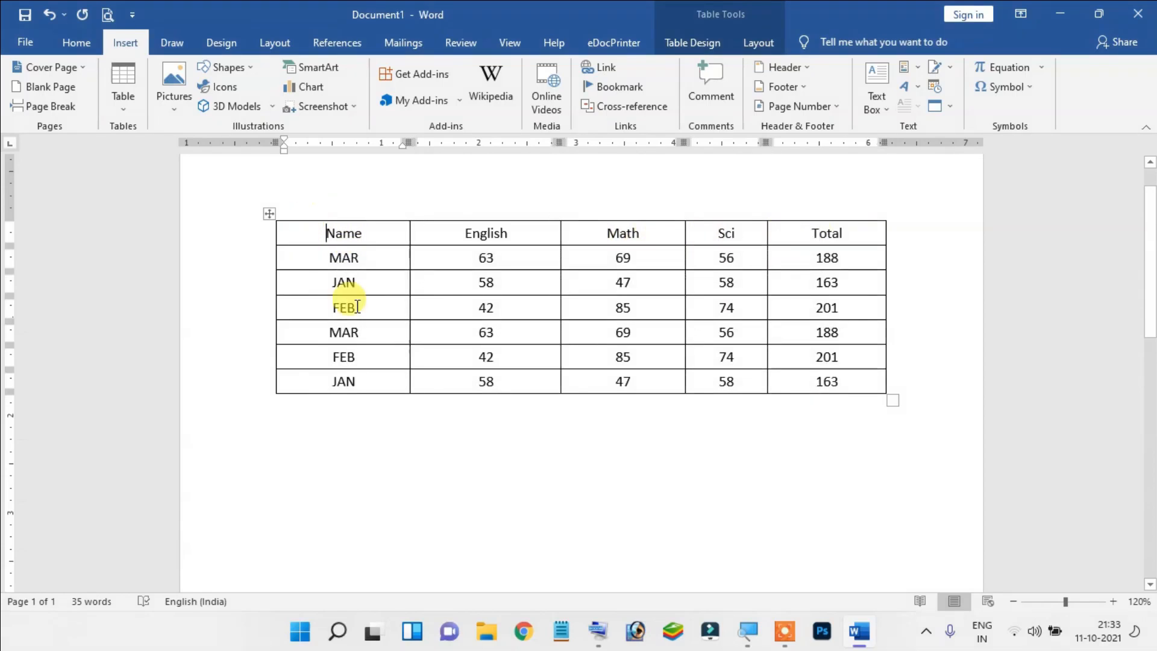
{"action": "left_click", "coordinate": [431, 414]}
{"action": "key", "text": "Return"}
{"action": "key", "text": "Return"}
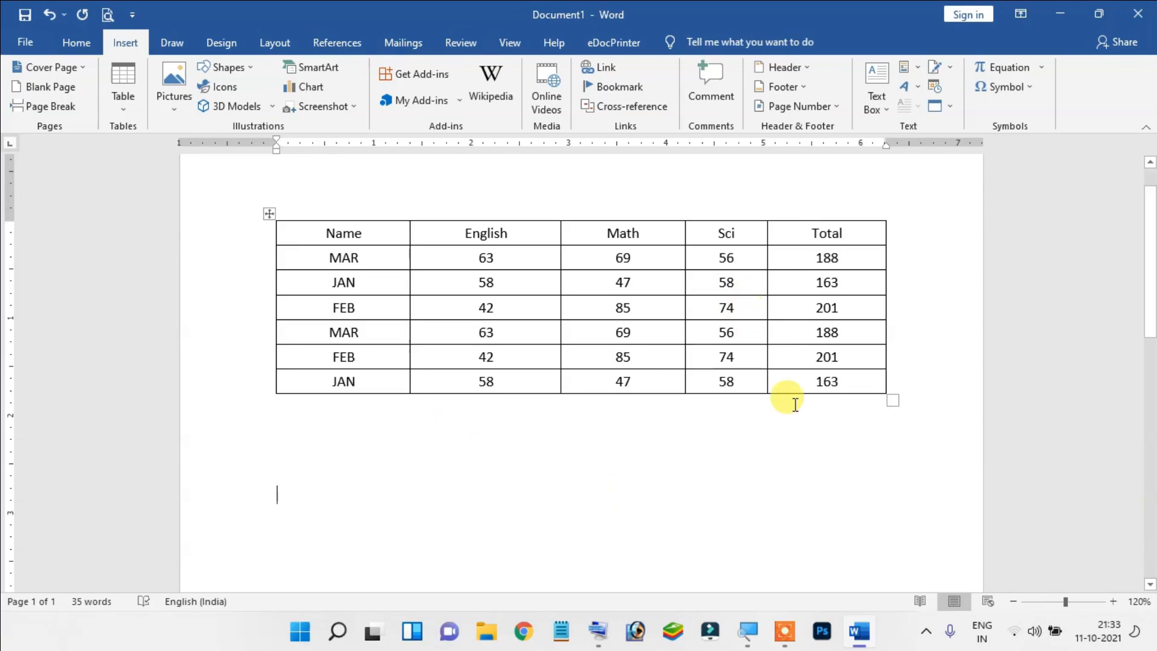
{"action": "left_click", "coordinate": [786, 631]}
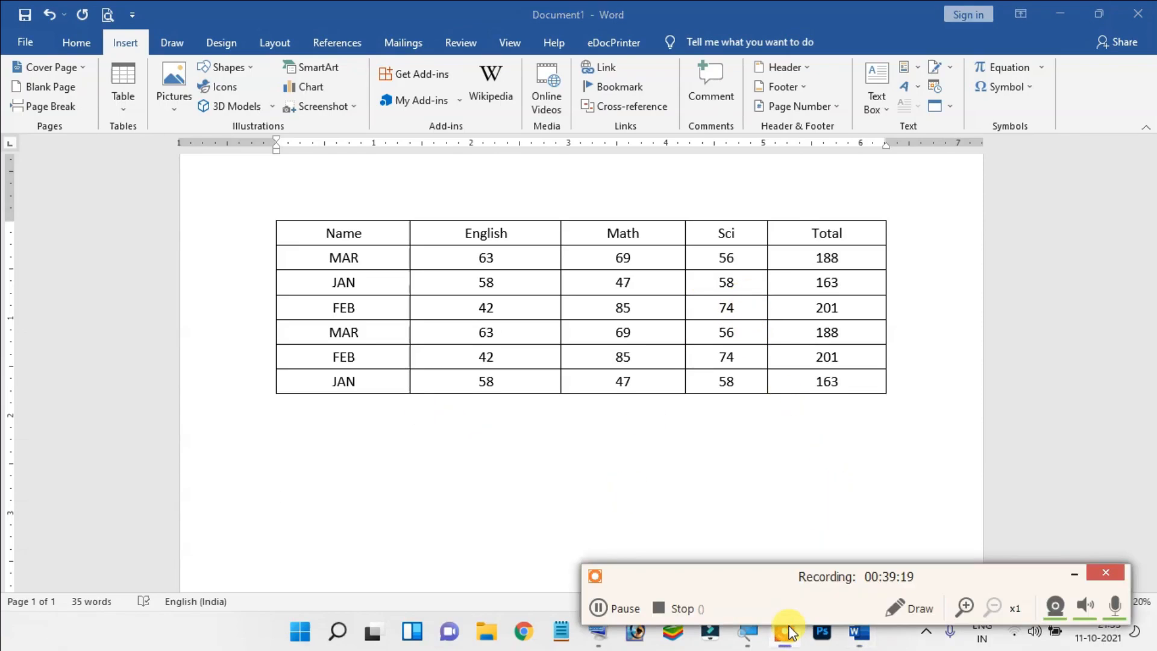